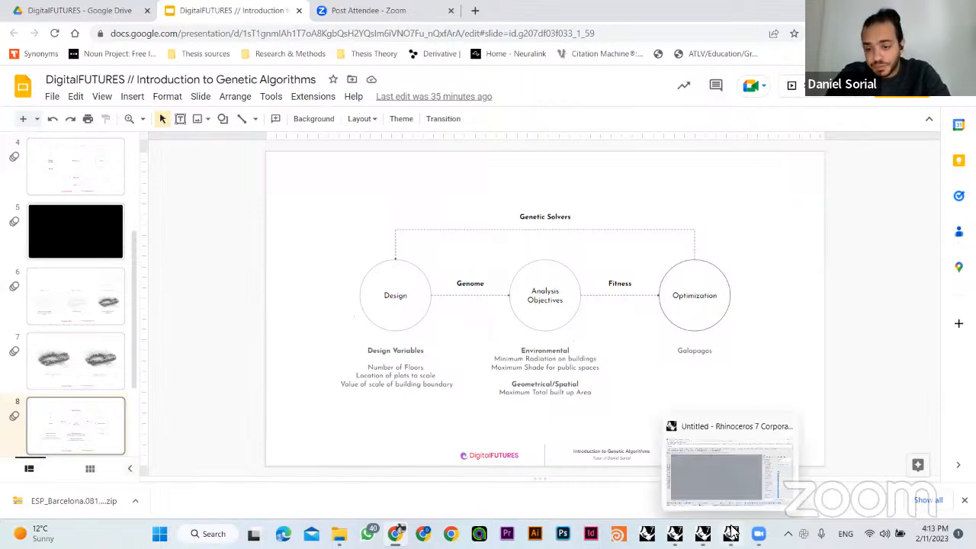
- Return to the presentation and examine slide 6 with the stages from defining an area to generating plots and buildings
click(667, 423)
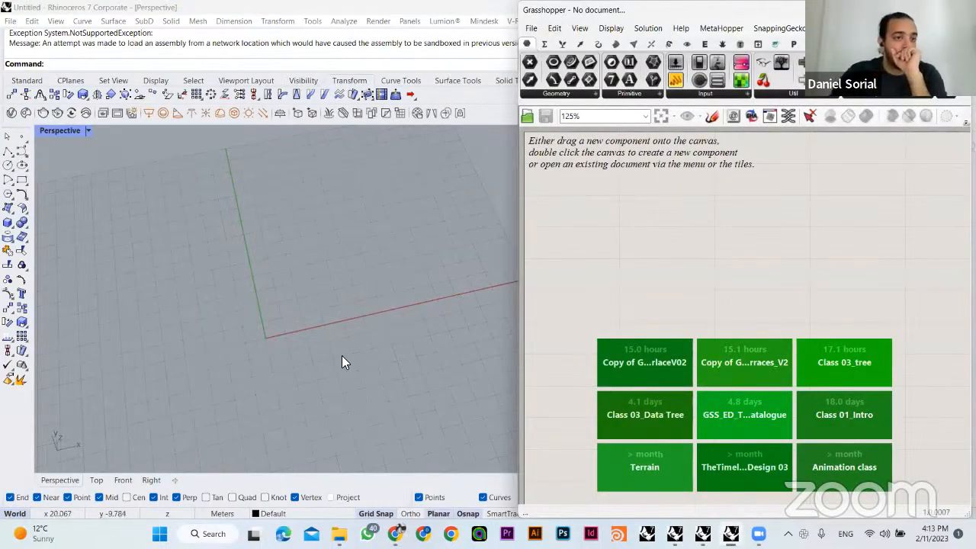
right_drag(342, 362, 323, 308)
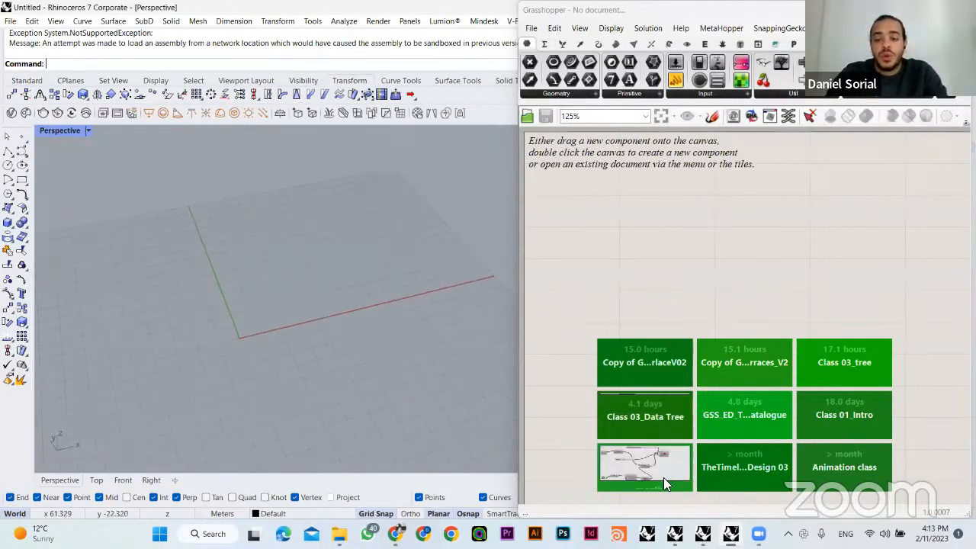
click(394, 461)
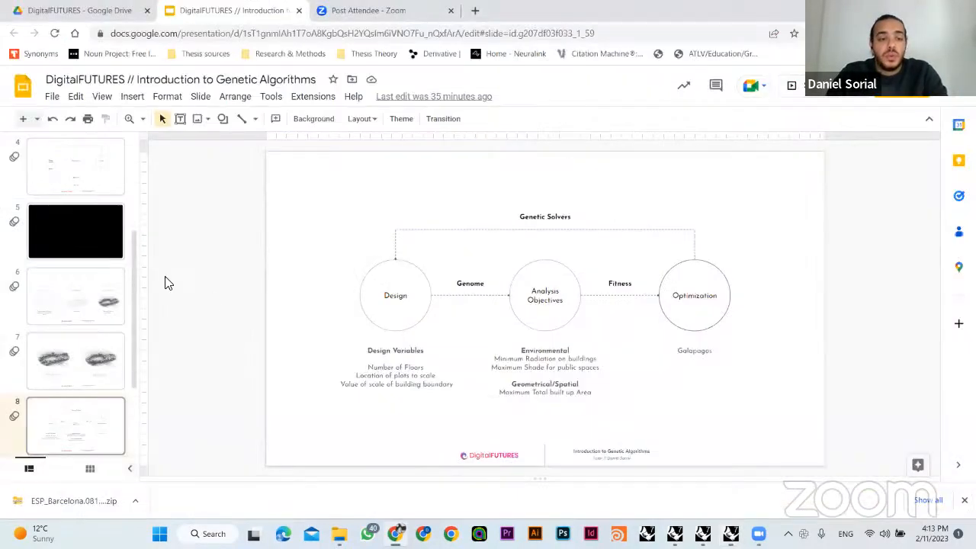
click(87, 287)
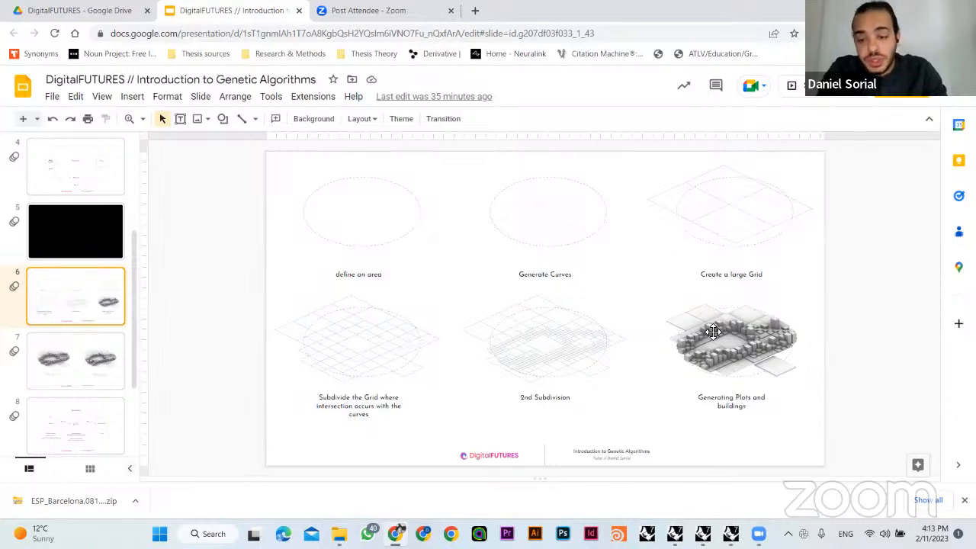
mouse_move(731, 534)
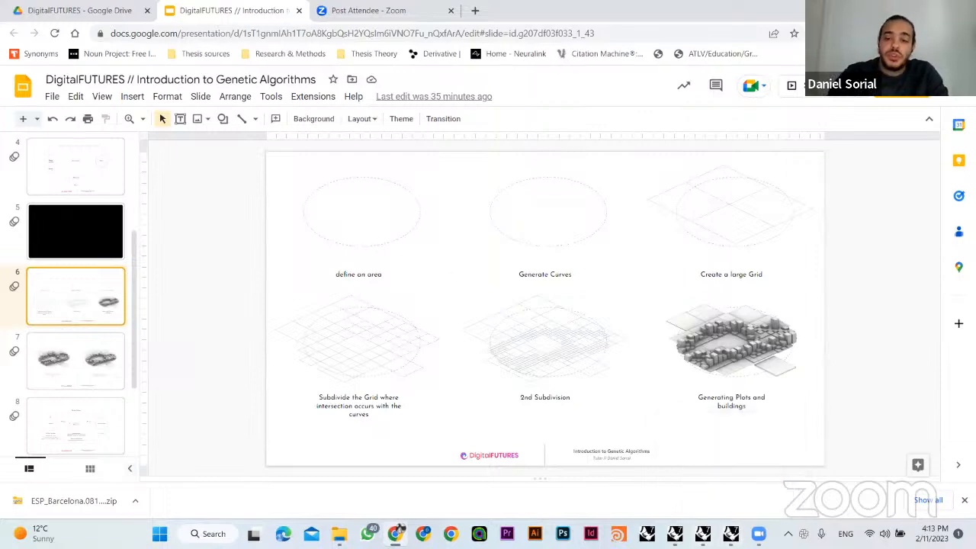
- Switch to Rhino and draw a large rectangle across the origin in the perspective view
click(730, 534)
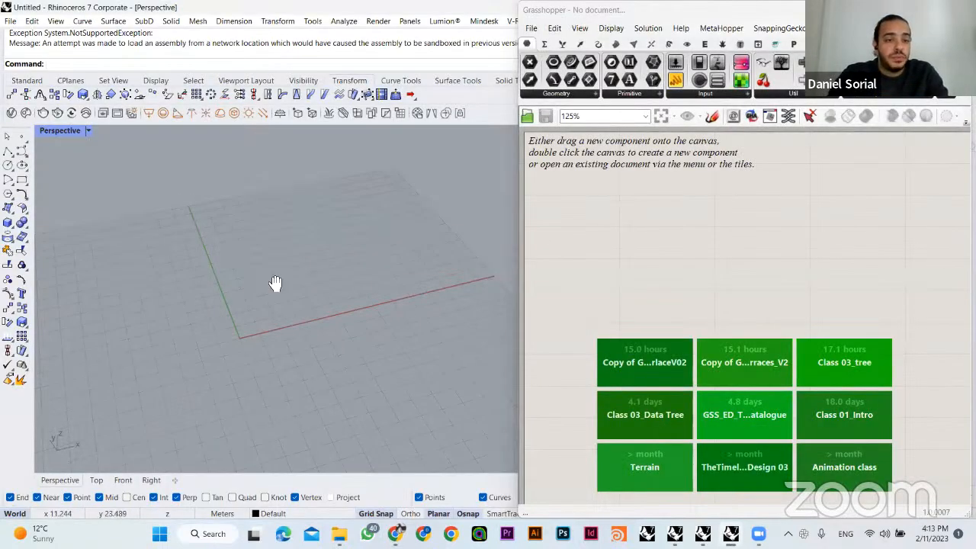
right_drag(277, 283, 305, 259)
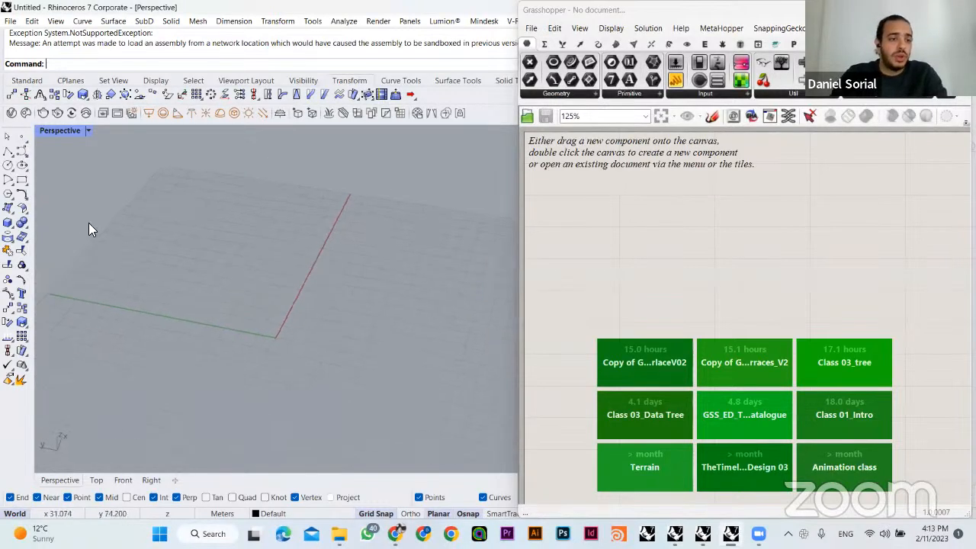
click(21, 180)
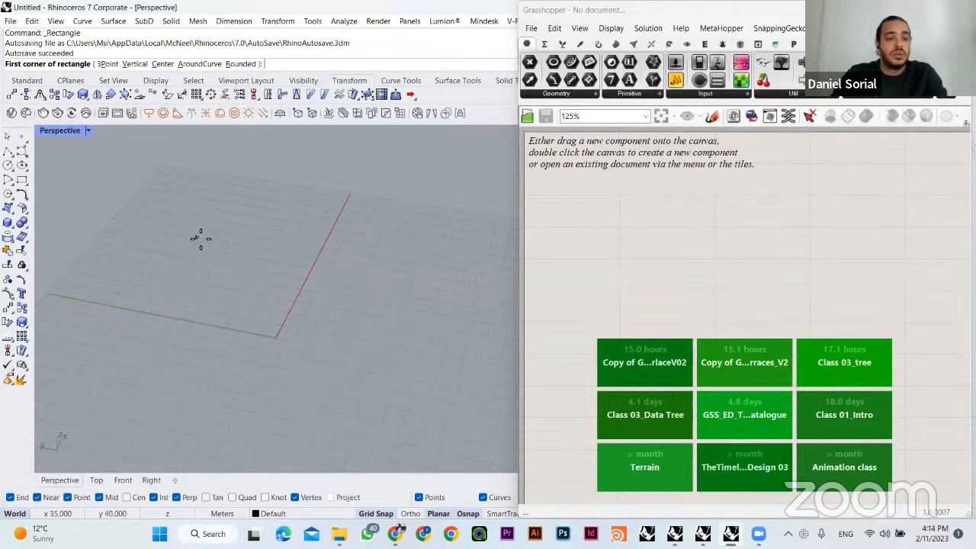
click(21, 180)
click(205, 257)
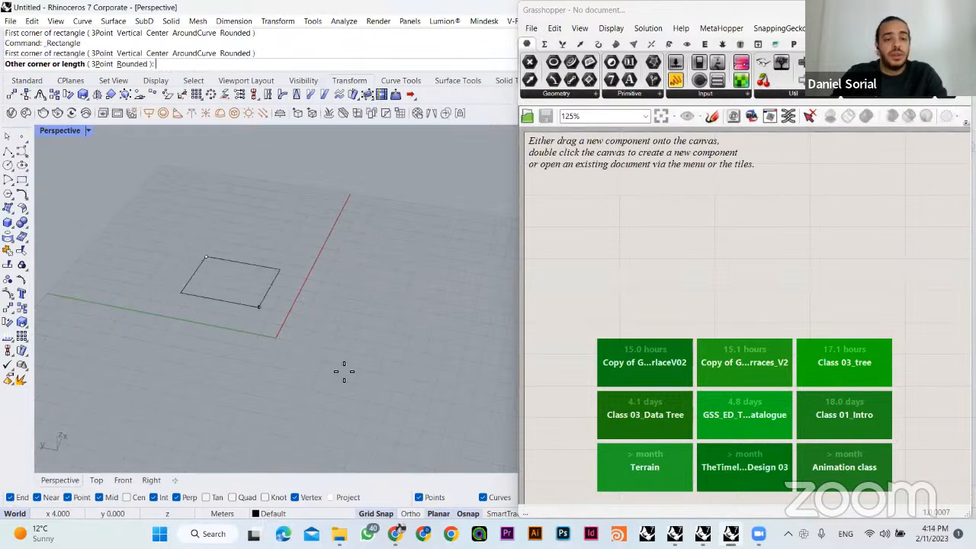
click(415, 441)
shift+right_drag(392, 277, 381, 257)
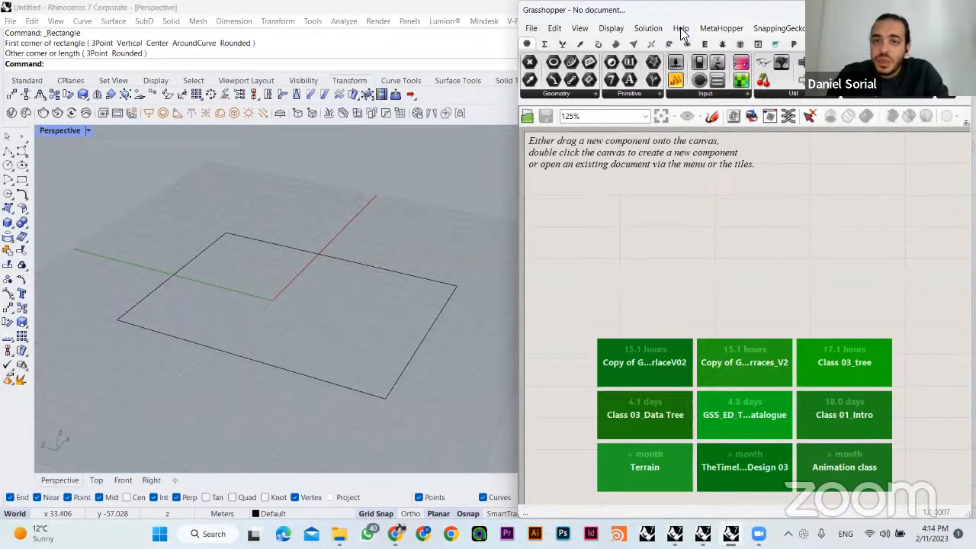
drag(691, 14, 699, 17)
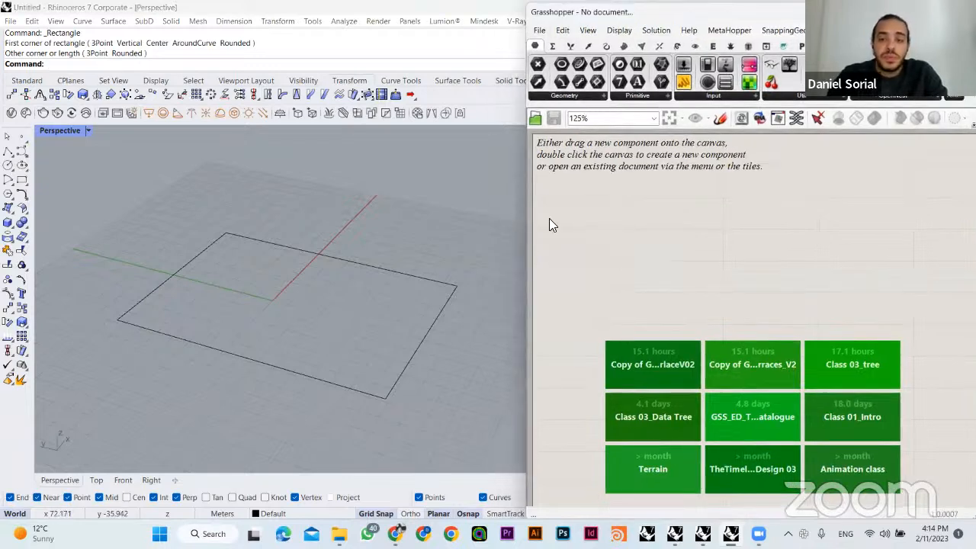
double_click(641, 238)
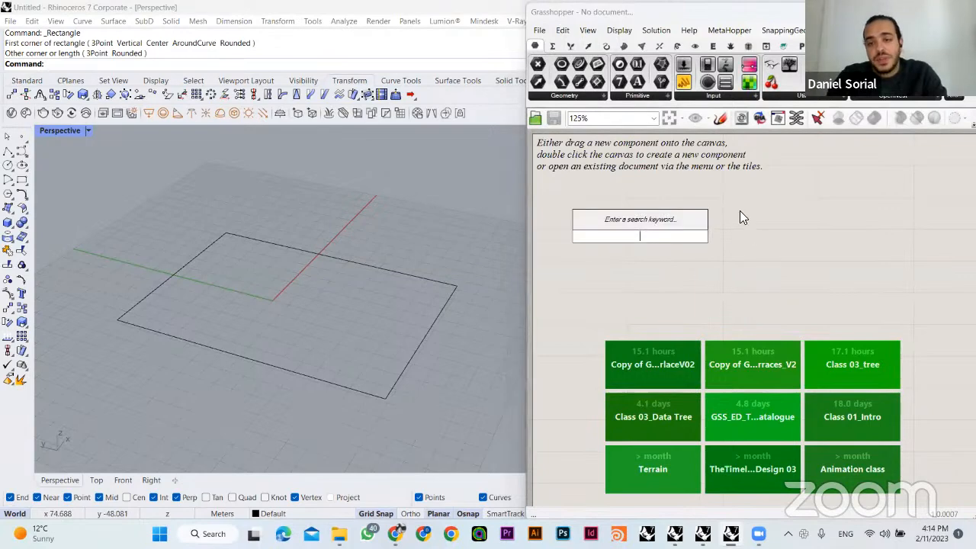
right_drag(798, 217, 722, 219)
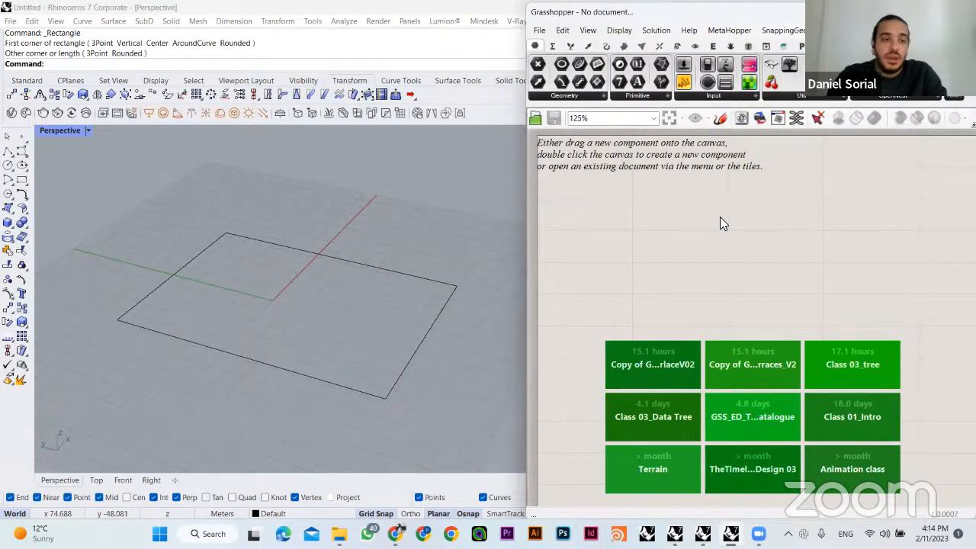
right_drag(276, 302, 320, 305)
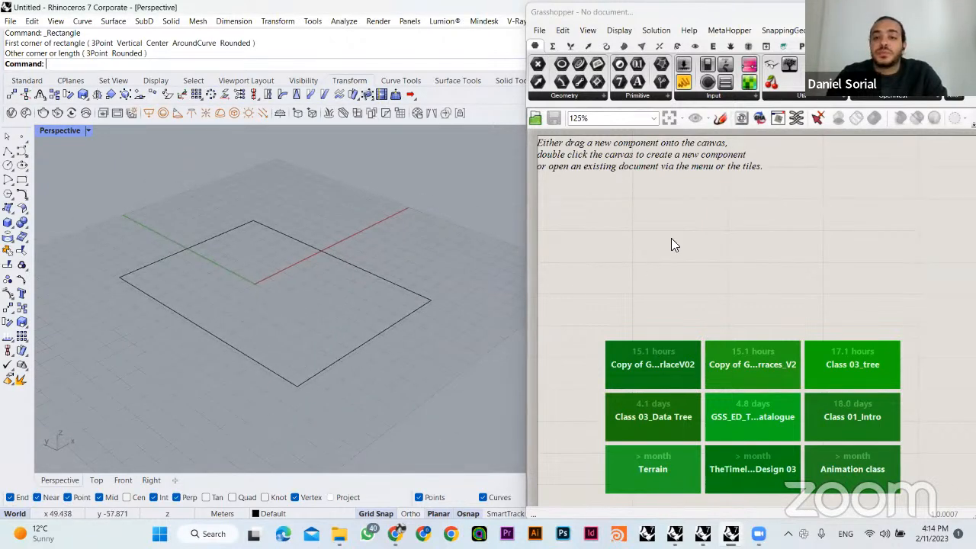
drag(379, 157, 191, 419)
click(191, 215)
right_drag(111, 212, 183, 237)
right_drag(683, 270, 668, 260)
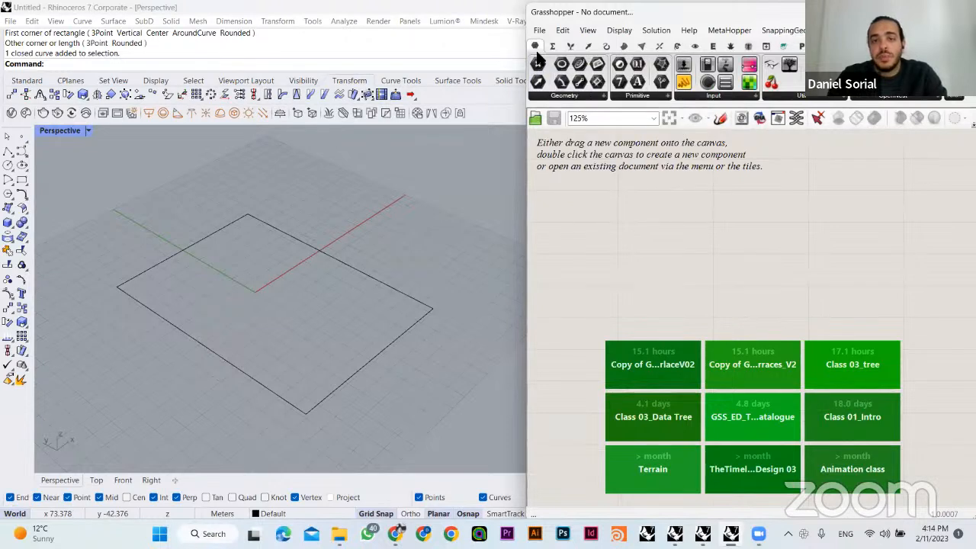
- Find the Curve parameter with the keyword "crv" and add it to the Grasshopper canvas
click(565, 96)
double_click(644, 263)
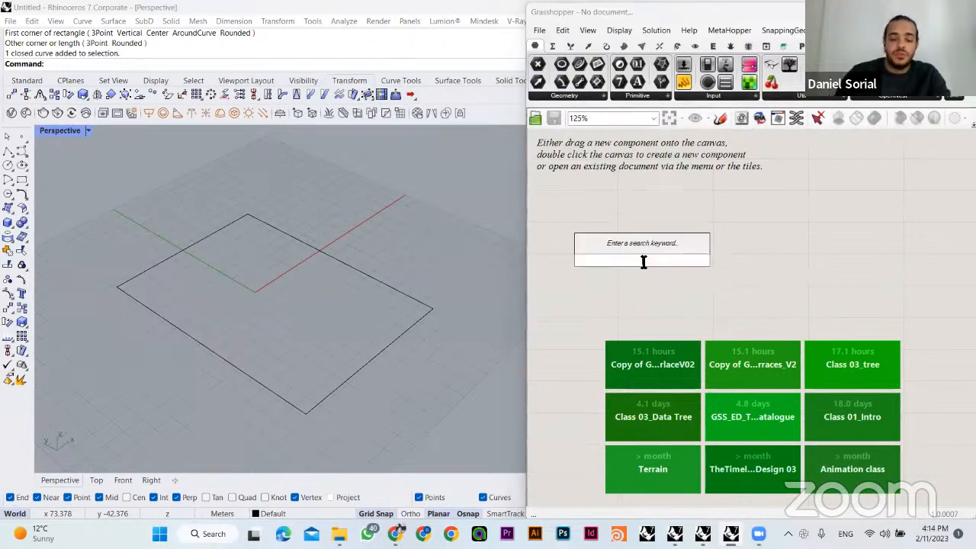
text(crv)
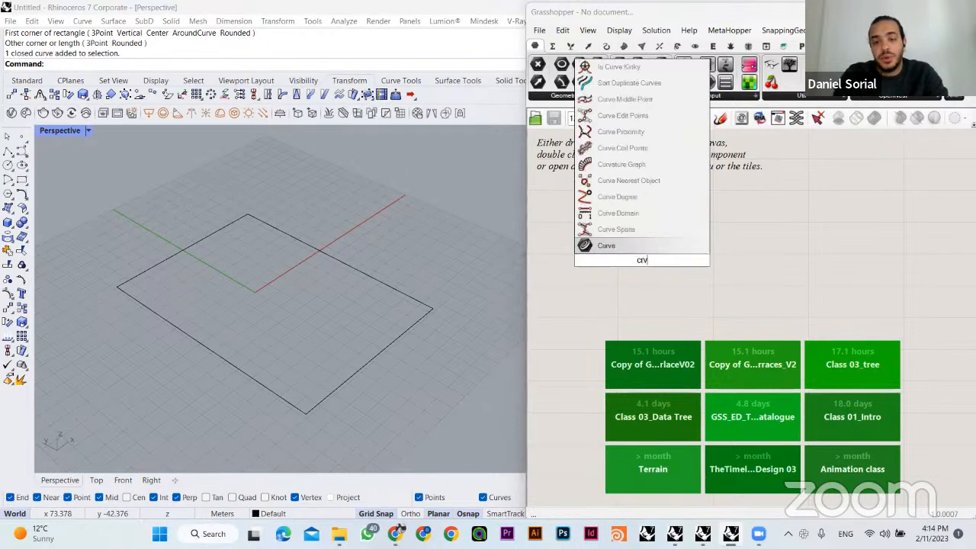
click(621, 244)
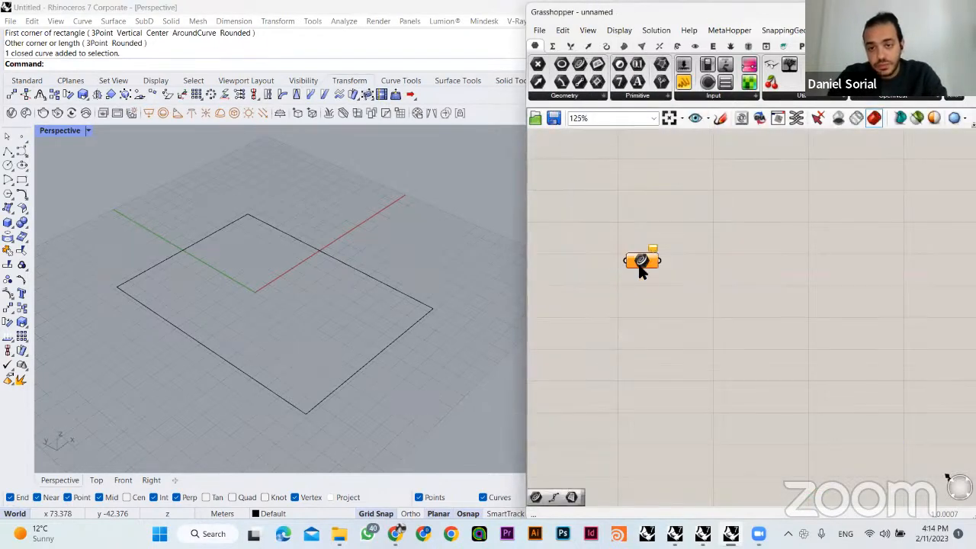
- Turn on name labels above the canvas components and reposition the Curve parameter
click(631, 33)
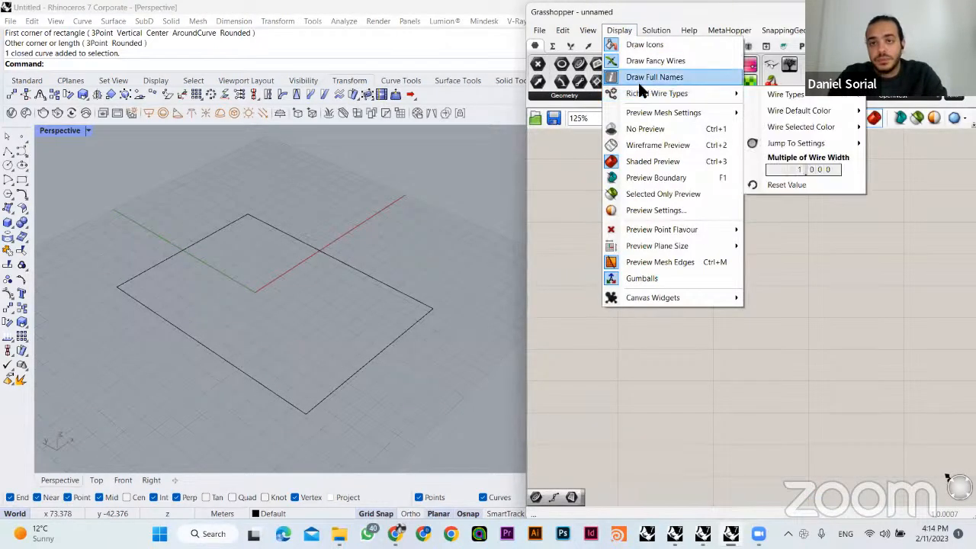
click(589, 114)
click(661, 186)
right_drag(672, 197, 723, 312)
drag(721, 311, 602, 149)
right_drag(718, 337, 661, 214)
drag(667, 290, 710, 331)
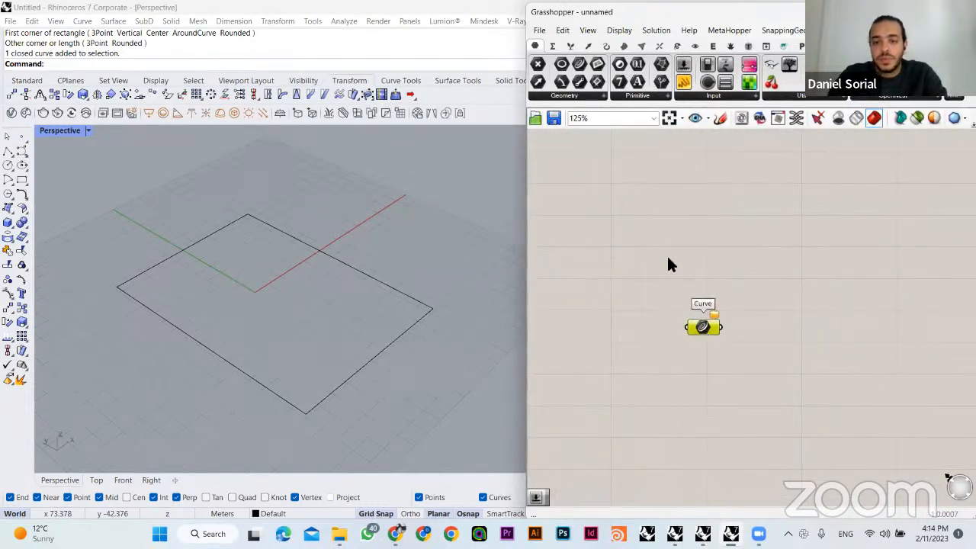
click(668, 256)
right_drag(706, 292, 690, 219)
drag(691, 259, 680, 274)
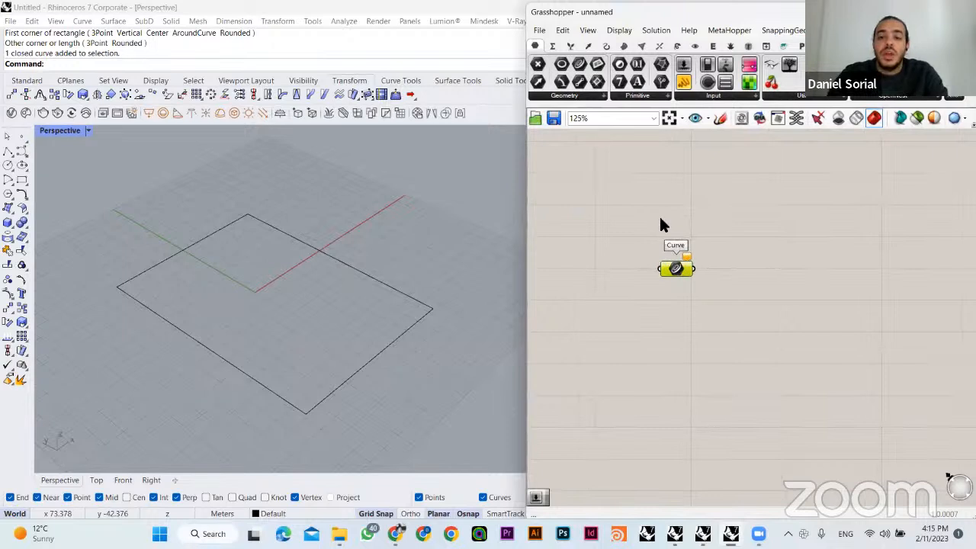
- Reference the Rhino rectangle in the Curve parameter as a single curve and adjust the parameter's place on the canvas
click(659, 216)
drag(450, 207, 439, 290)
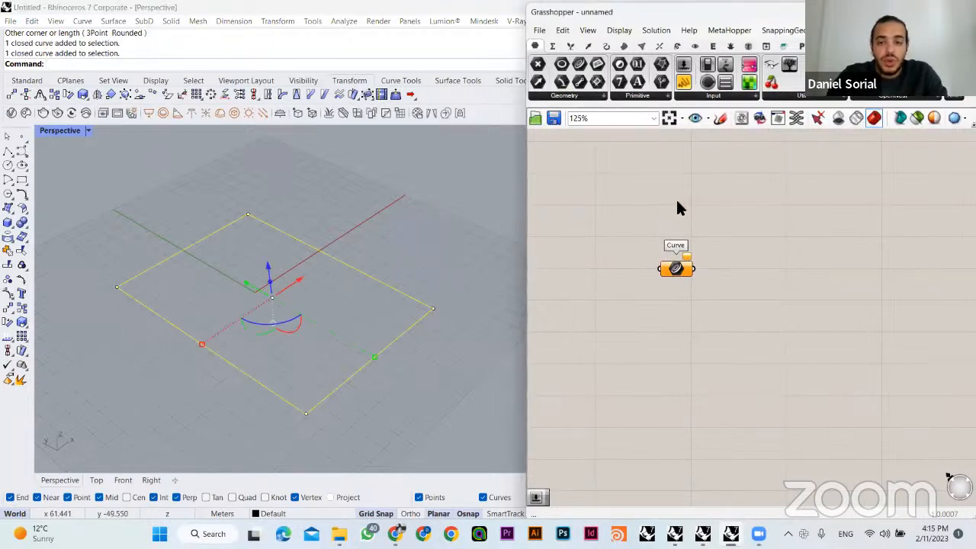
click(389, 252)
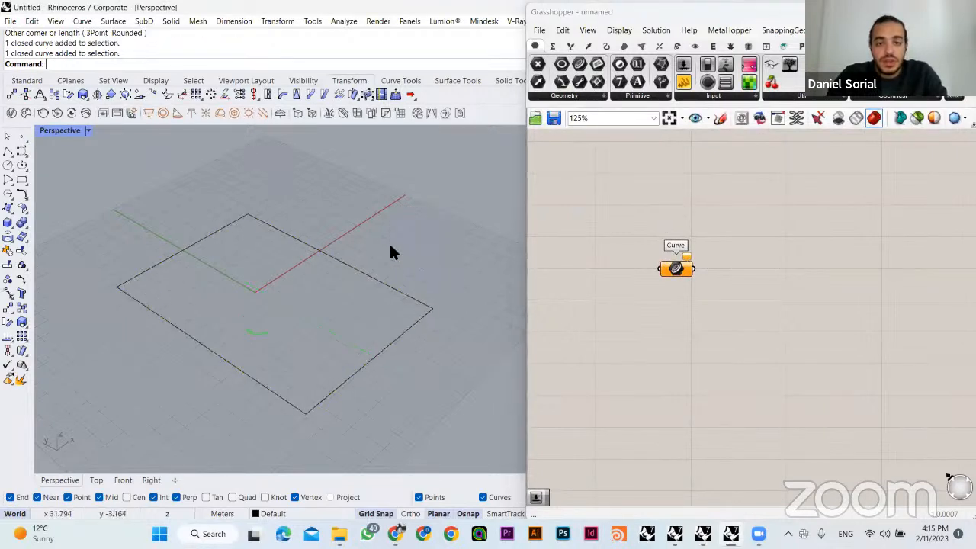
right_click(676, 269)
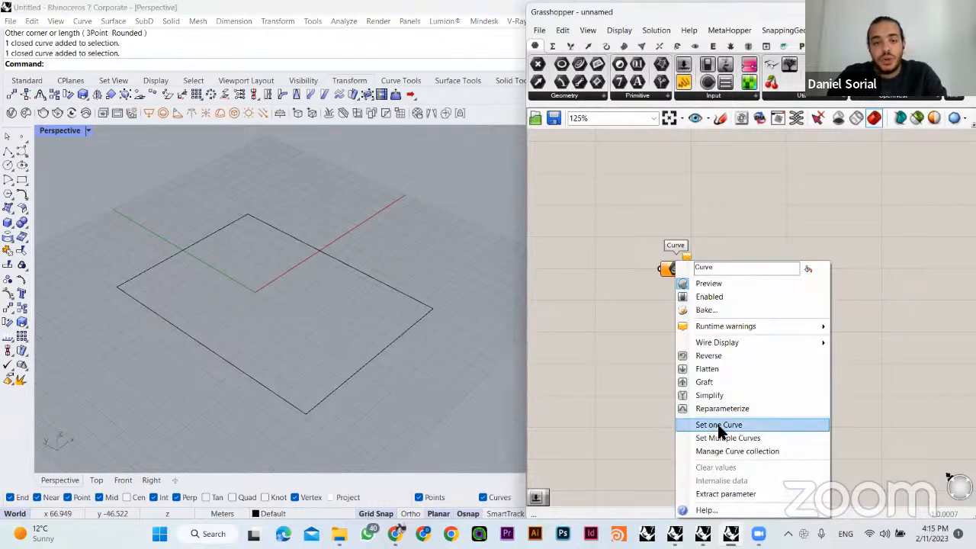
click(721, 425)
click(420, 306)
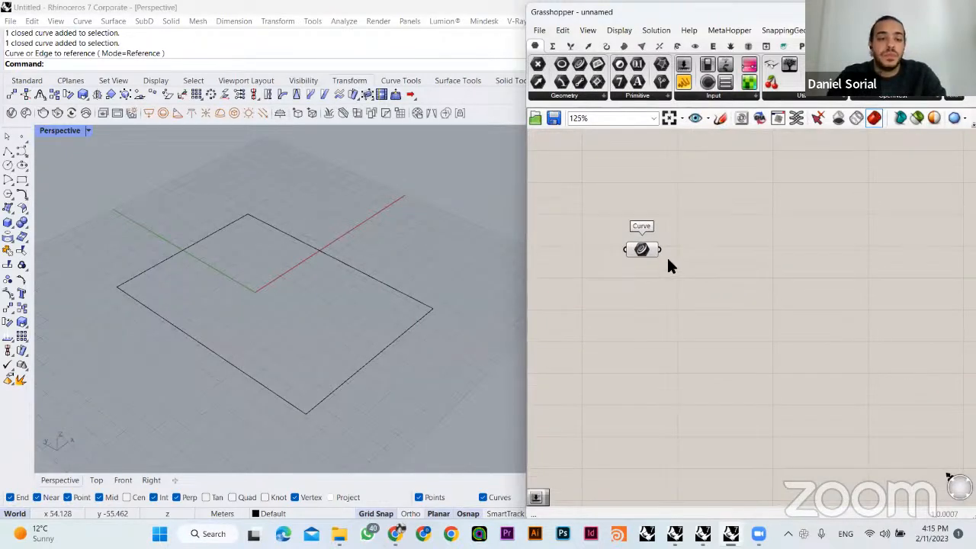
click(648, 256)
drag(647, 255, 654, 271)
click(704, 244)
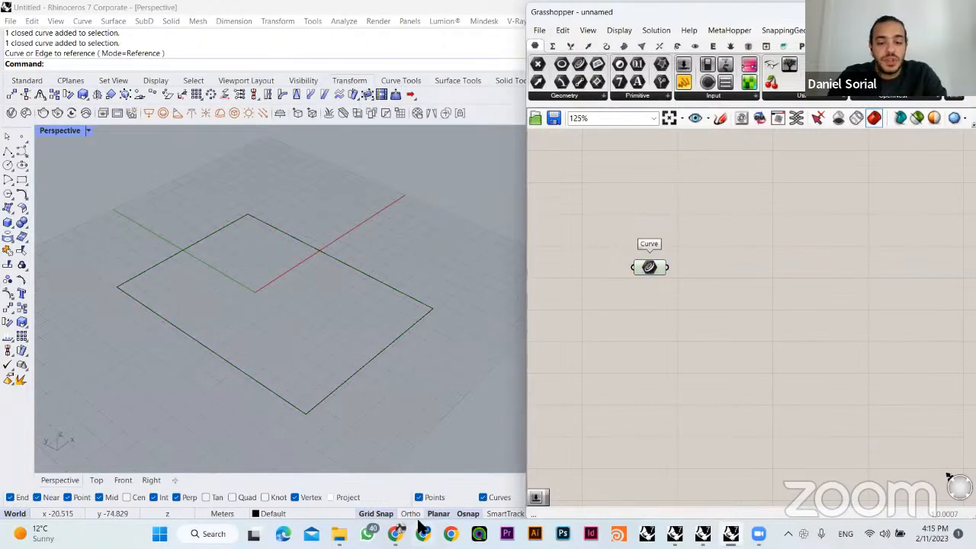
right_drag(735, 264, 744, 246)
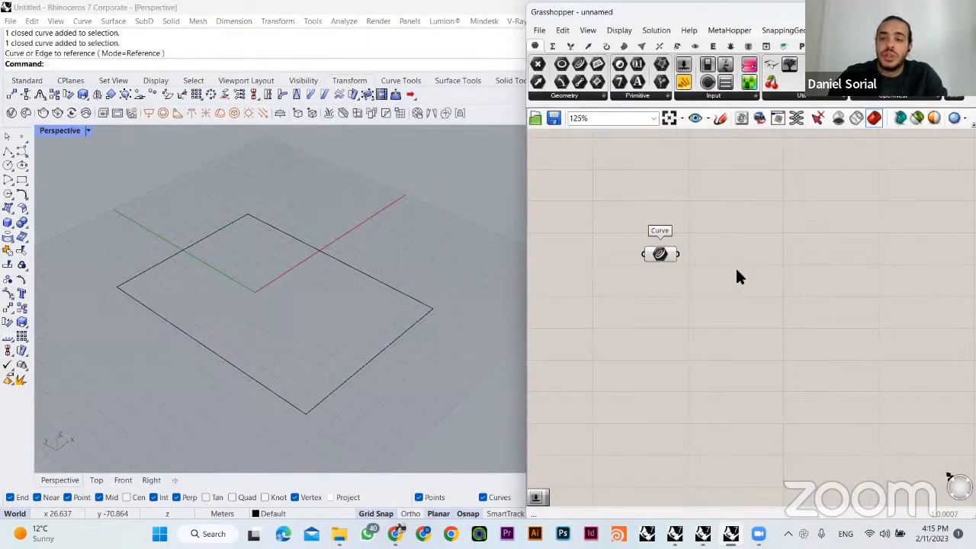
- Add a Boundary Surfaces component beside the Curve parameter and connect the curve to its Edges input
double_click(797, 267)
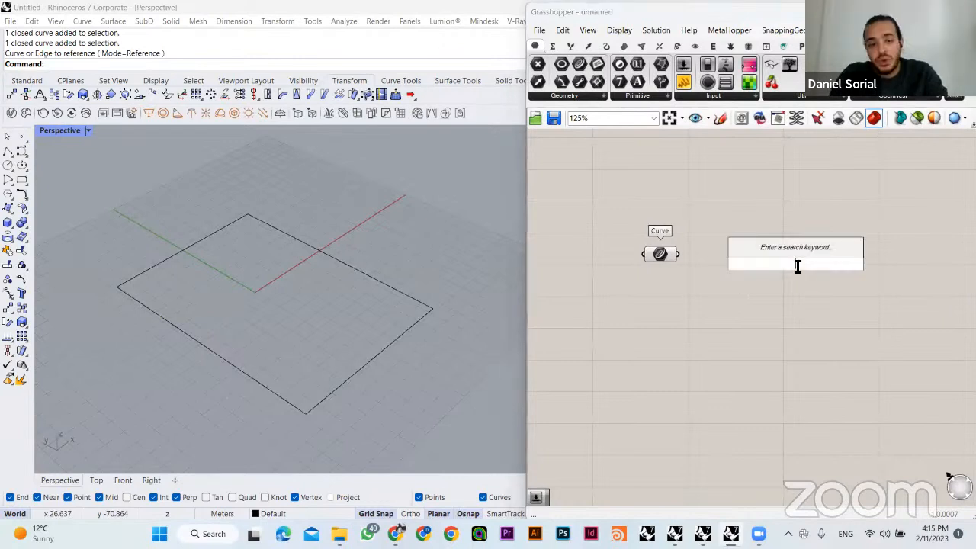
click(730, 277)
double_click(734, 273)
text(boun)
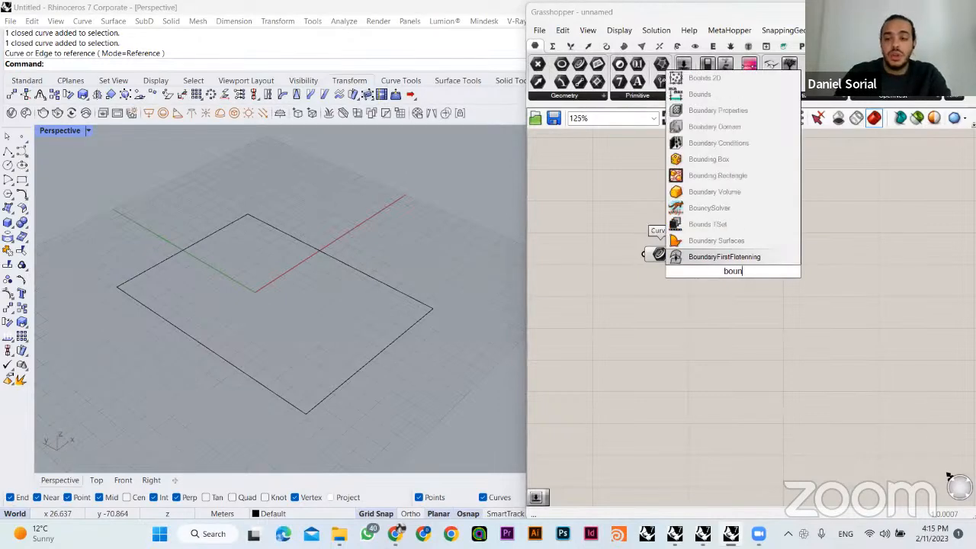
click(732, 241)
drag(729, 254, 791, 255)
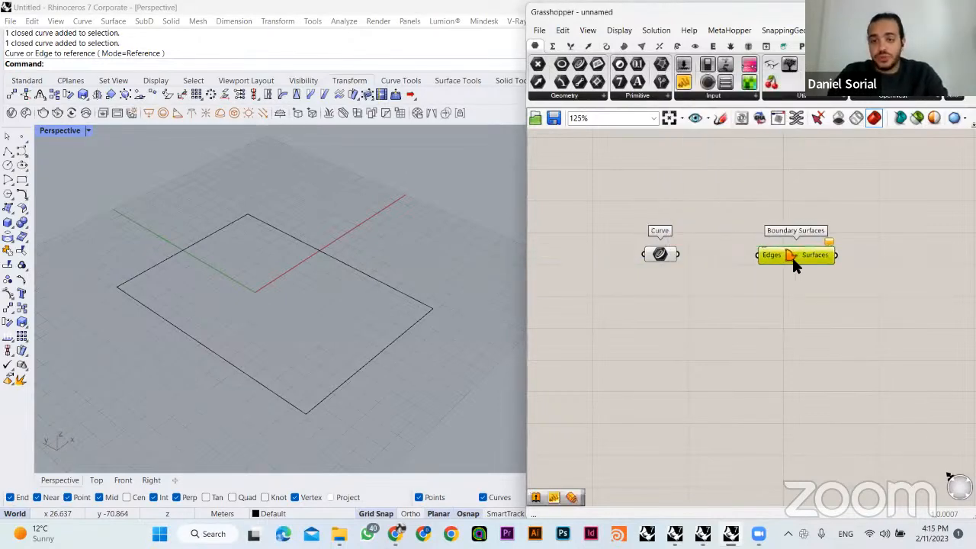
drag(677, 255, 750, 263)
right_drag(783, 262, 739, 262)
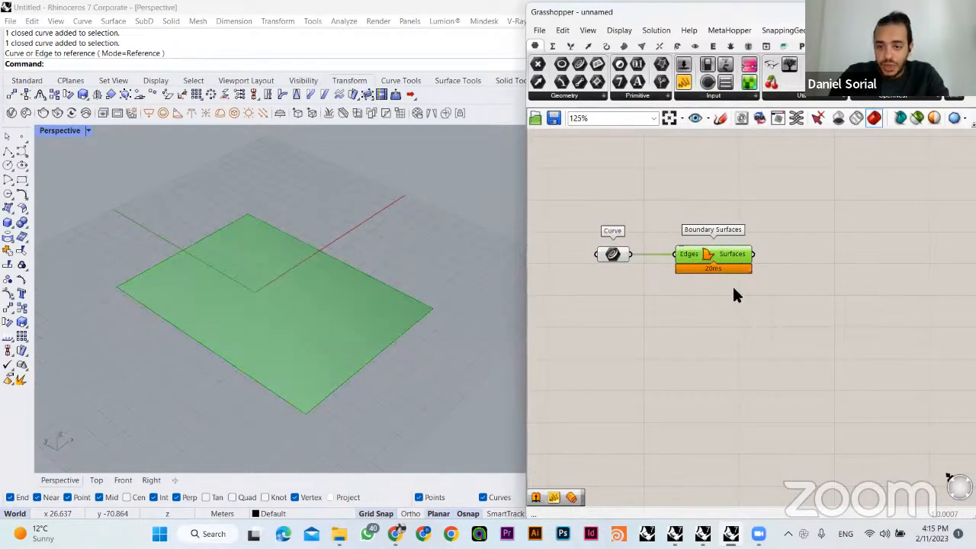
- Rearrange the connected Curve and Boundary Surfaces components, leaving more space between them
click(698, 283)
right_drag(616, 259, 630, 265)
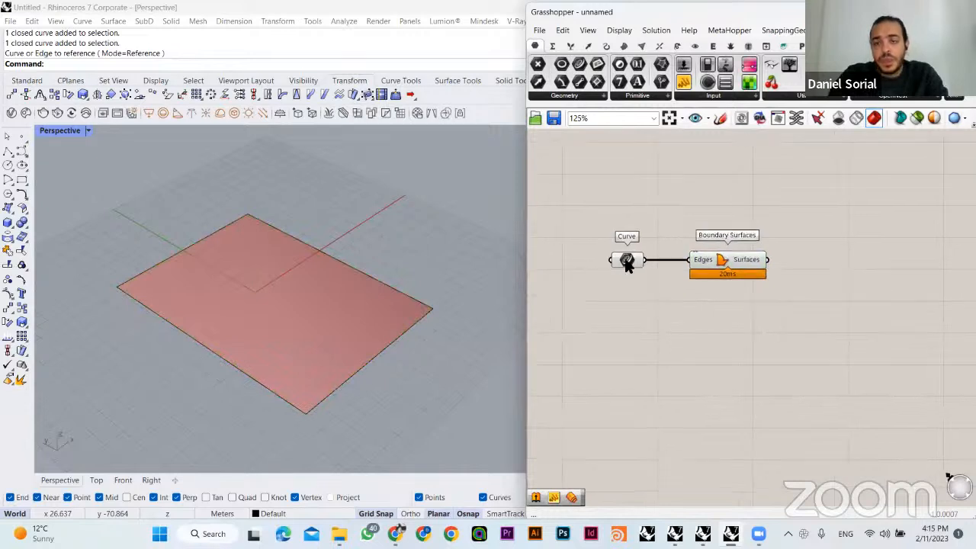
drag(593, 234, 658, 307)
click(731, 260)
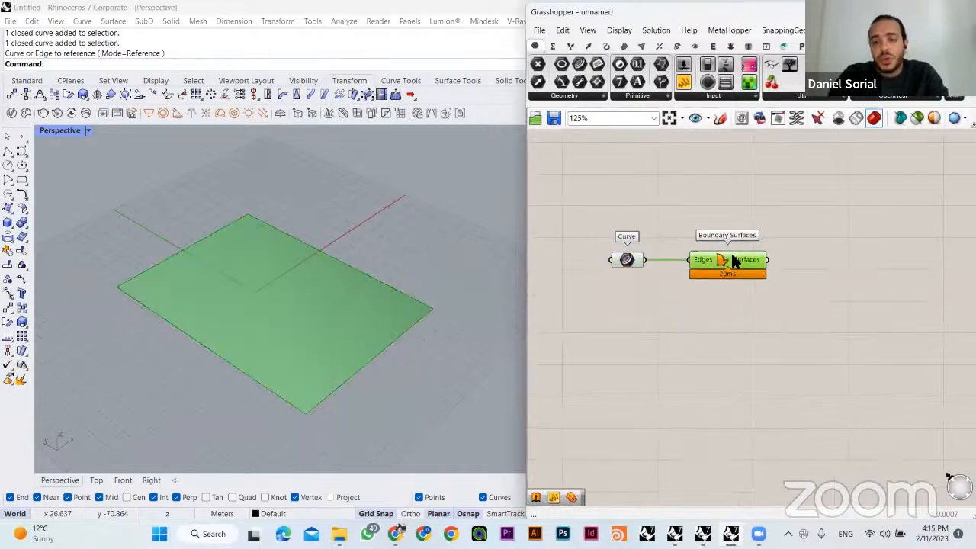
click(651, 257)
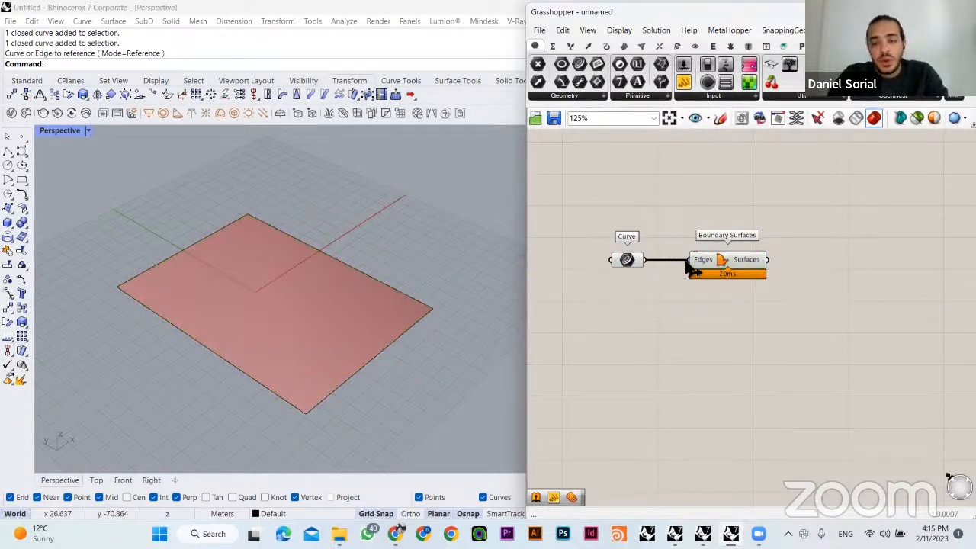
drag(690, 263, 722, 263)
click(664, 268)
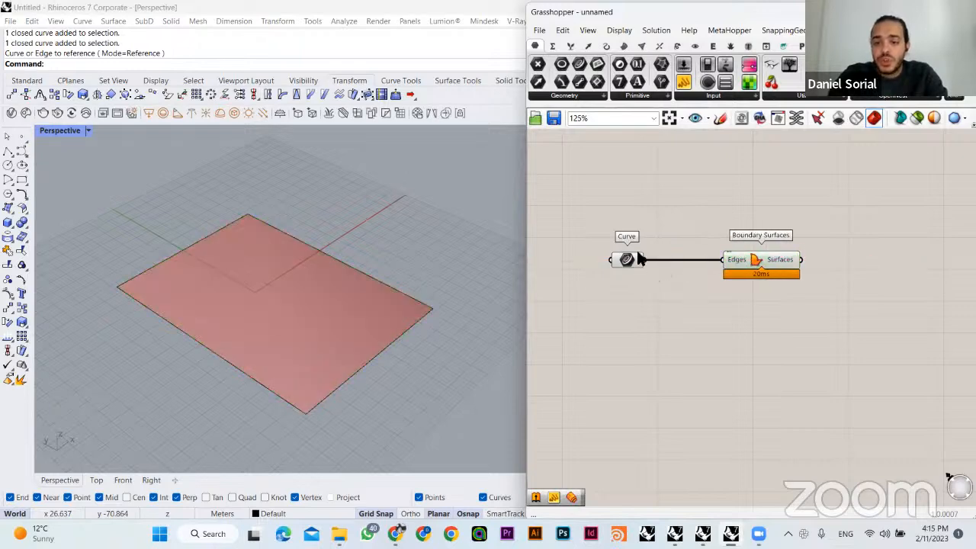
- Select the Curve parameter and the Boundary Surfaces component in turn to examine their geometry in the Rhino viewport
mouse_move(635, 221)
mouse_down()
mouse_move(652, 272)
mouse_move(618, 209)
mouse_move(627, 263)
mouse_up()
click(733, 267)
click(708, 267)
right_drag(726, 255, 681, 244)
click(580, 252)
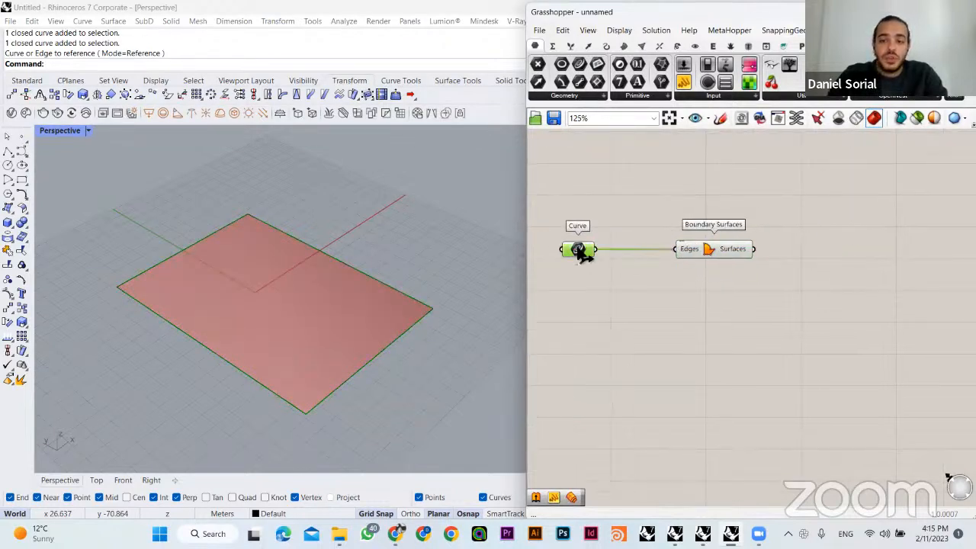
click(734, 252)
right_drag(772, 282, 713, 280)
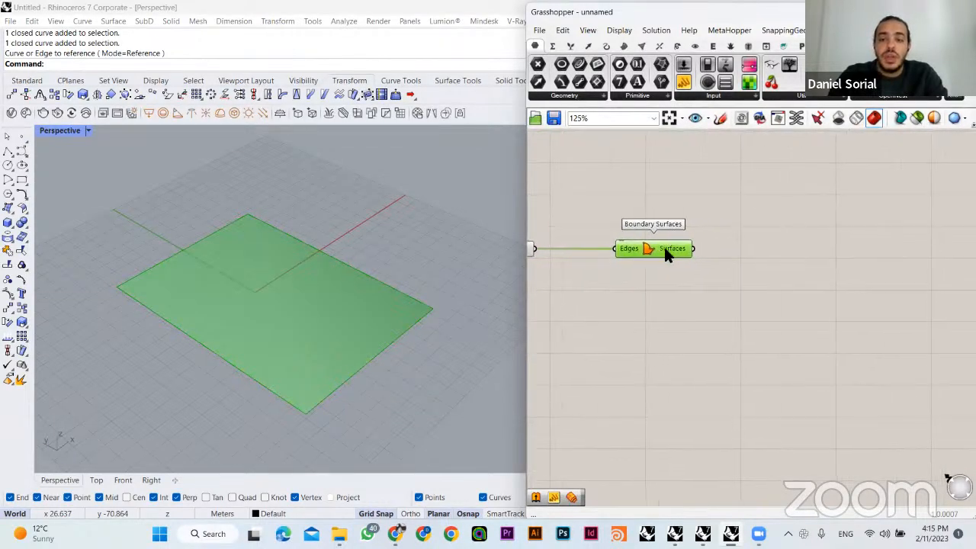
- Add an Isotrim component and place it level with the Boundary Surfaces component, on its output side
double_click(774, 283)
text(isot trim)
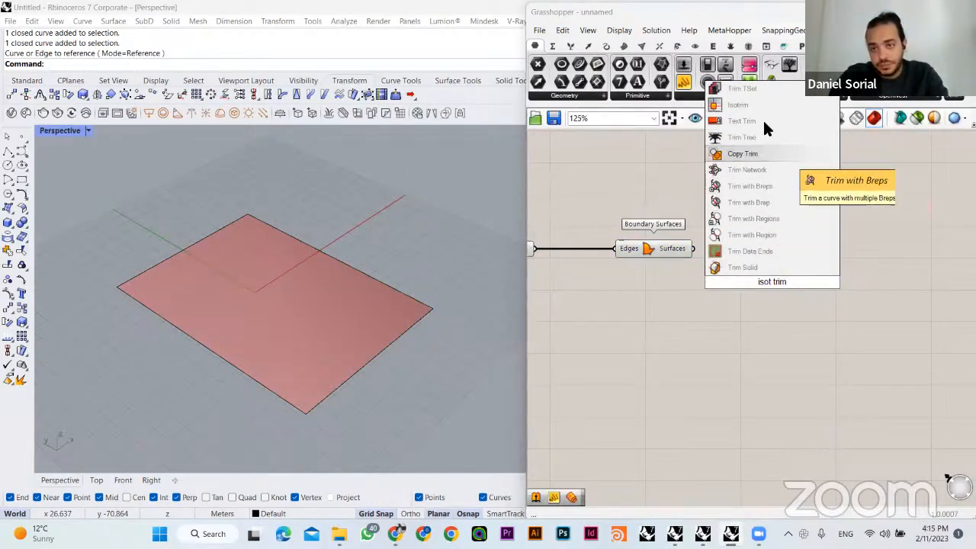
key(ctrl+a)
text(isotrim)
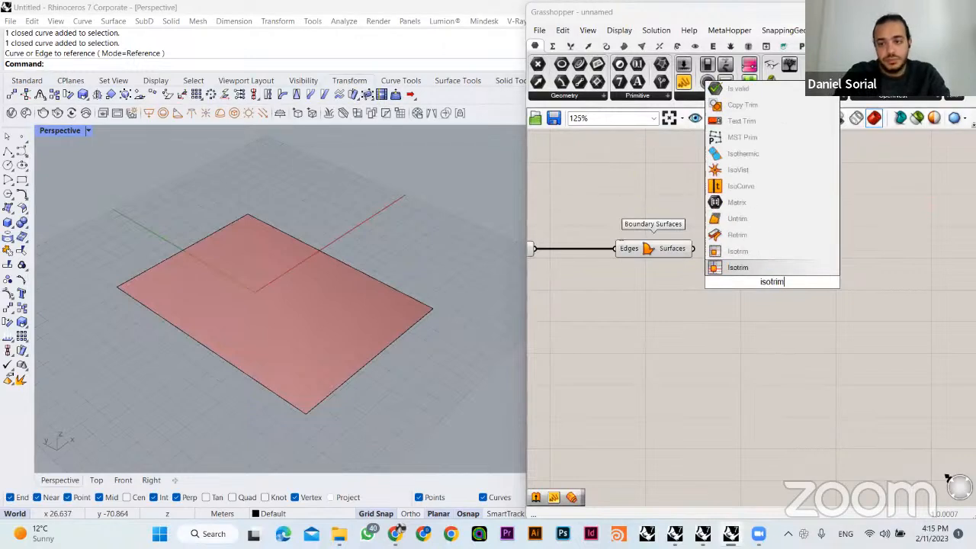
click(752, 254)
drag(764, 286, 786, 257)
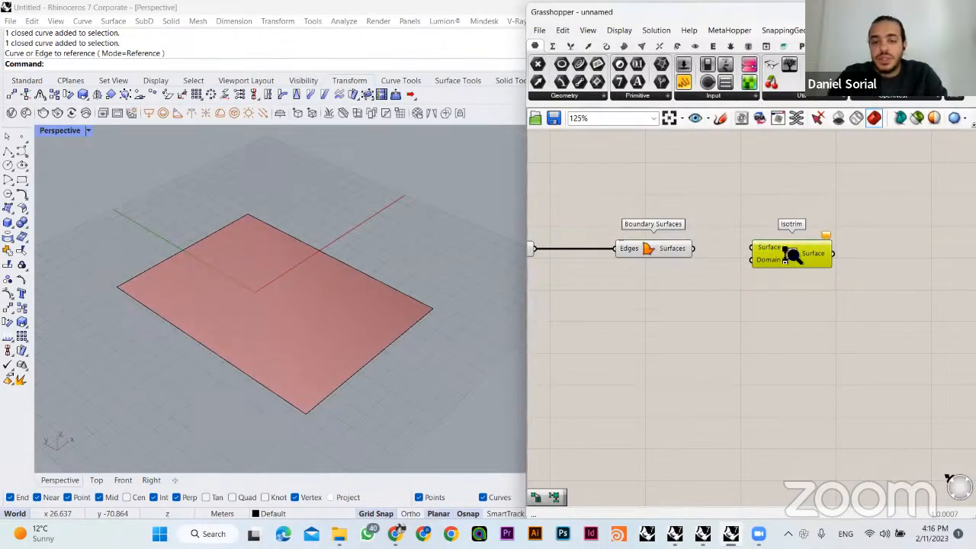
- Read the Isotrim component's help, covering its description, input parameters and output parameters, and close the help
scroll(788, 255, up, 3)
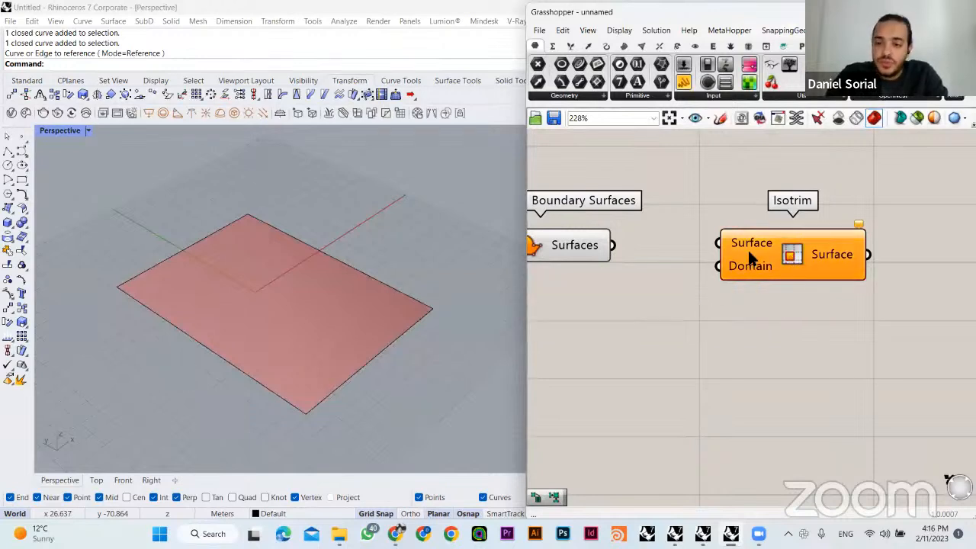
mouse_move(749, 255)
mouse_down()
mouse_move(749, 263)
mouse_move(753, 254)
mouse_up()
click(722, 211)
click(771, 251)
click(765, 226)
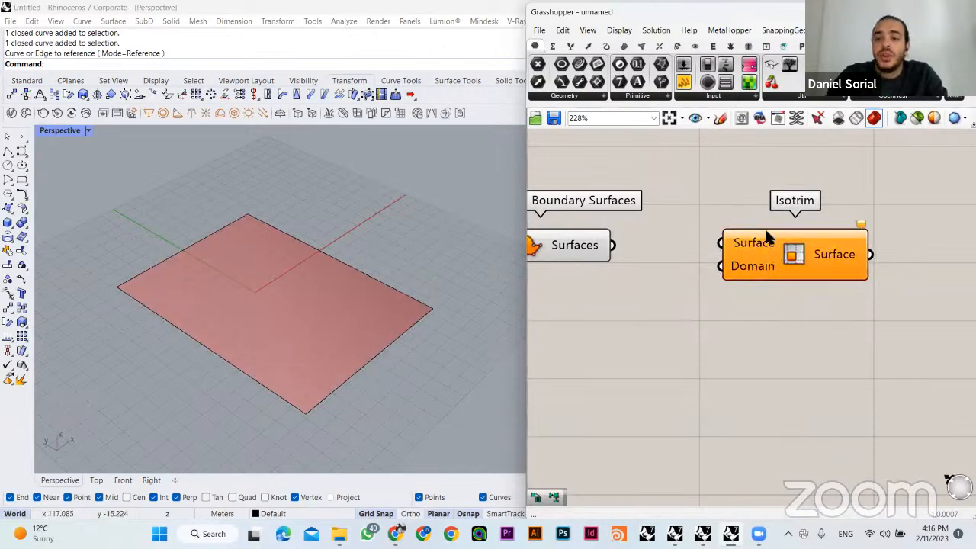
scroll(792, 260, down, 2)
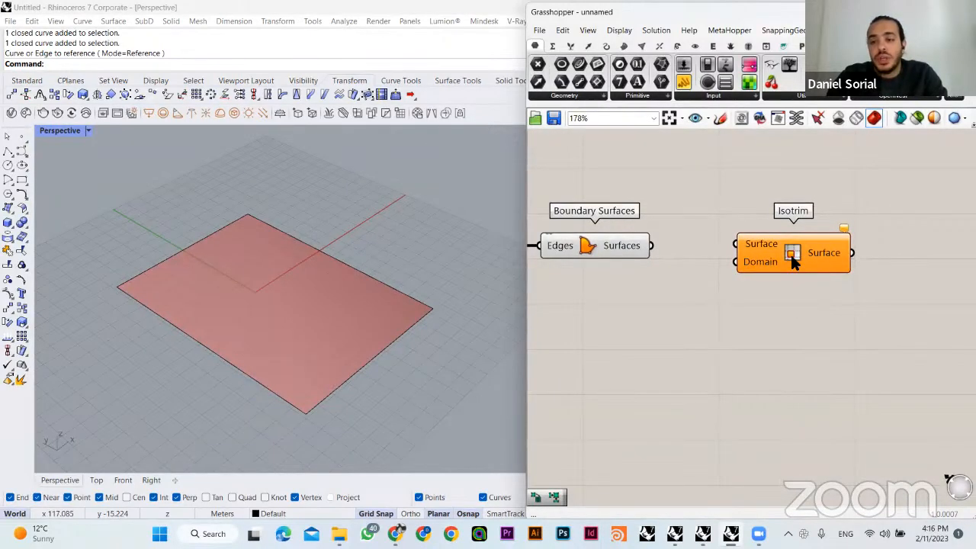
right_click(790, 255)
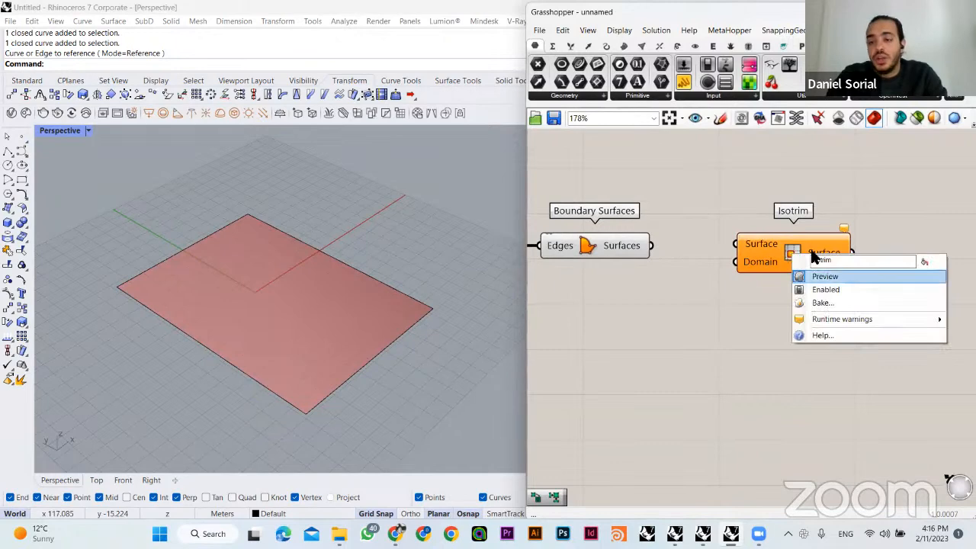
click(823, 336)
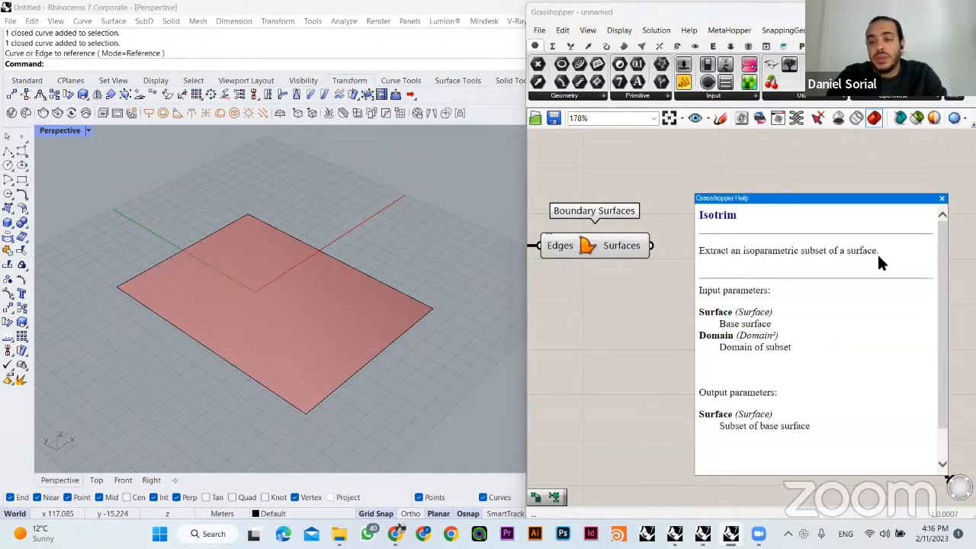
drag(877, 253, 701, 251)
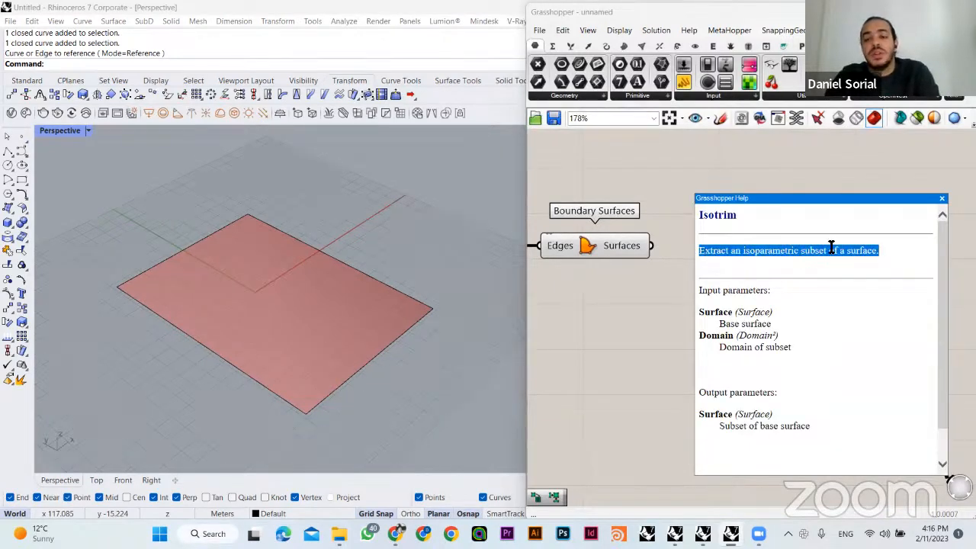
scroll(936, 254, down, 2)
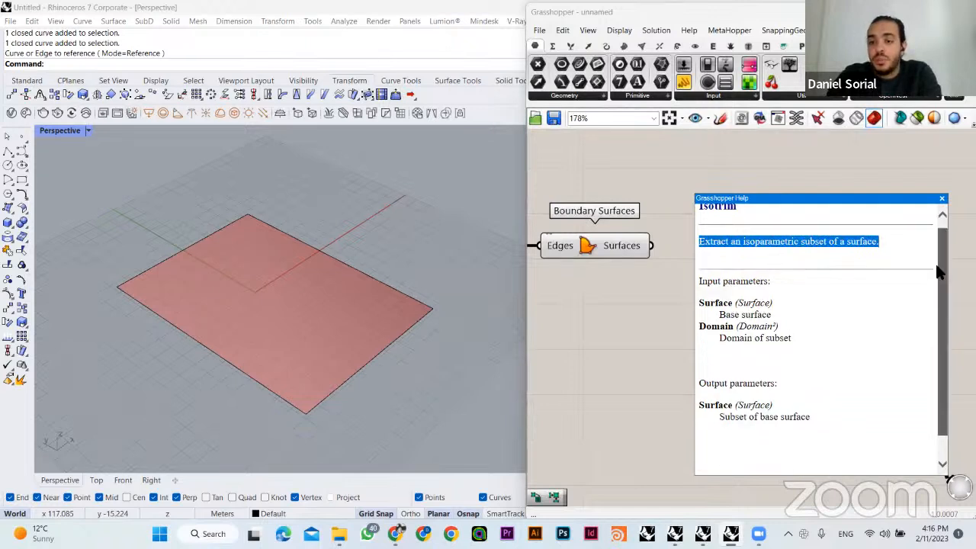
drag(699, 253, 770, 254)
drag(790, 354, 697, 353)
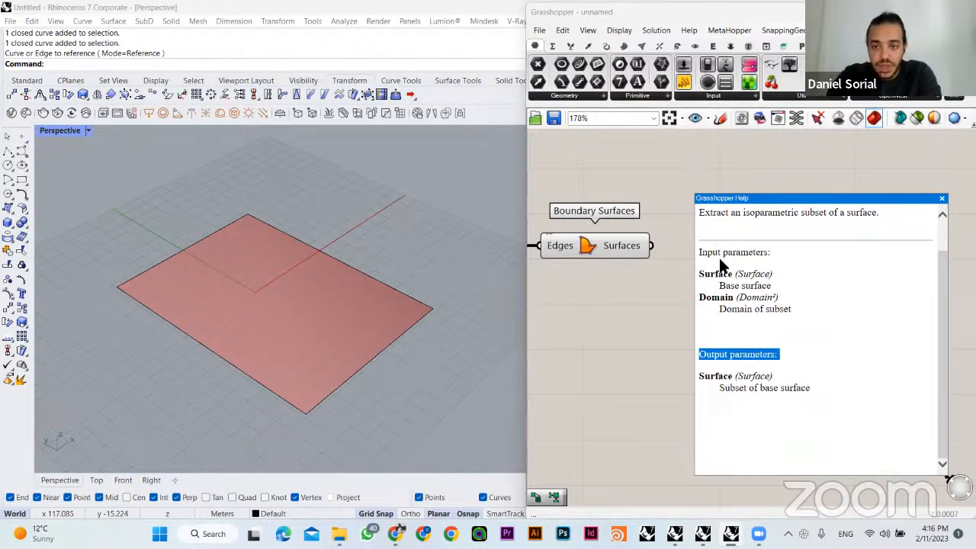
drag(774, 253, 698, 254)
drag(774, 273, 705, 269)
drag(792, 298, 725, 305)
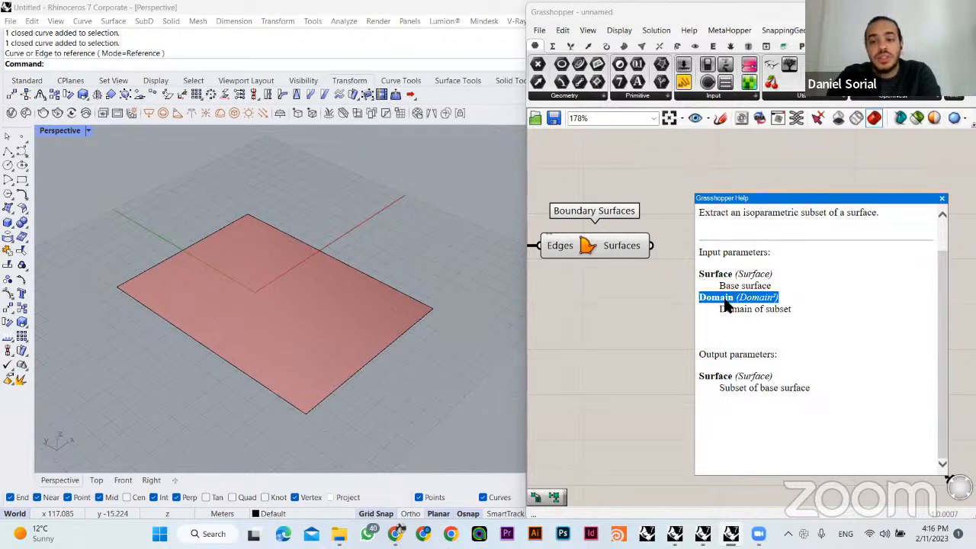
click(941, 198)
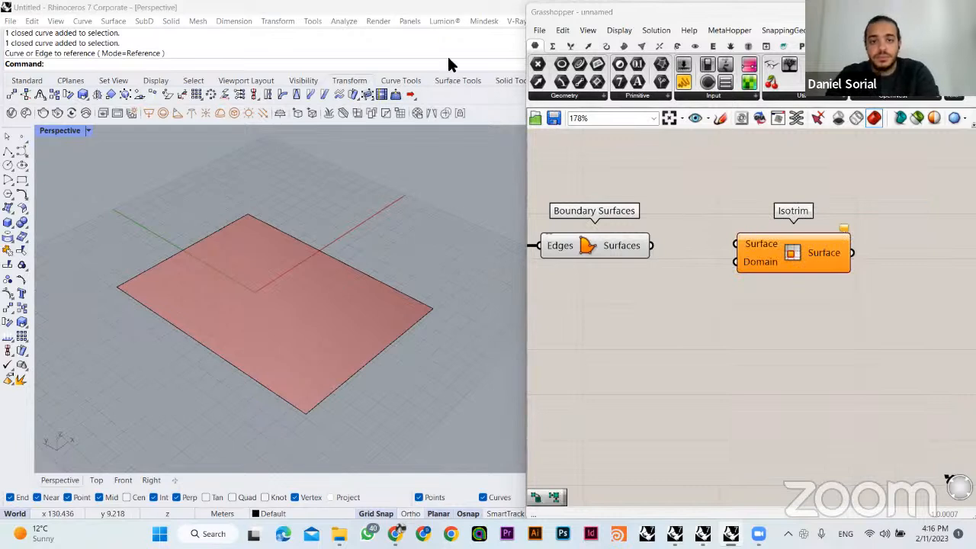
- Connect the Boundary Surfaces output to Isotrim's Surface input and move Isotrim farther away to leave room between them
drag(794, 269, 807, 269)
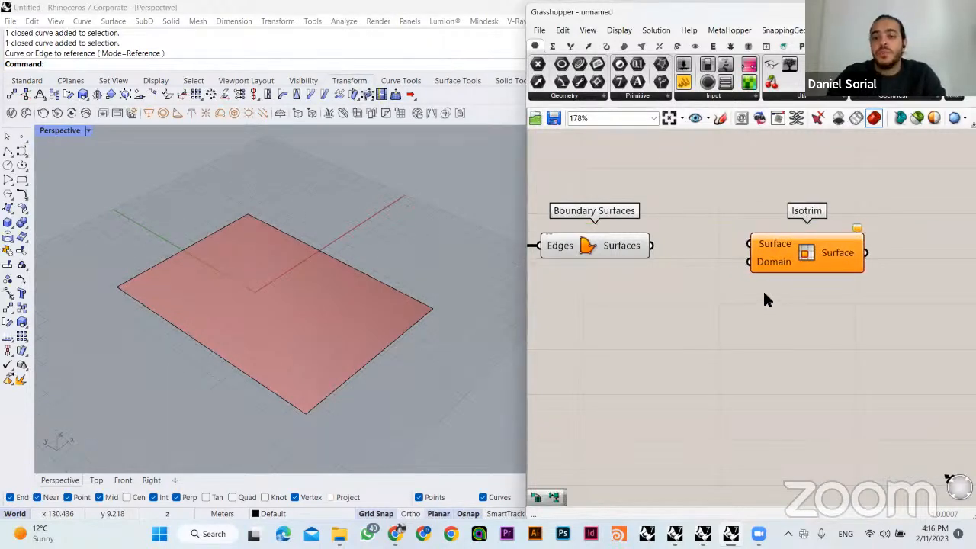
drag(657, 244, 749, 244)
drag(809, 254, 872, 253)
click(804, 300)
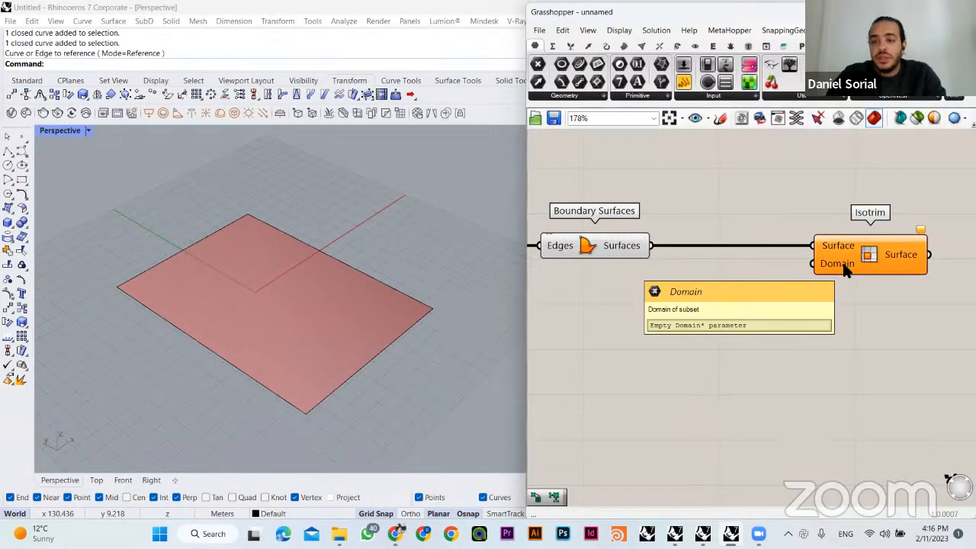
- Add a Divide Domain² component and place it below the wire between Boundary Surfaces and Isotrim
double_click(738, 347)
text(divide)
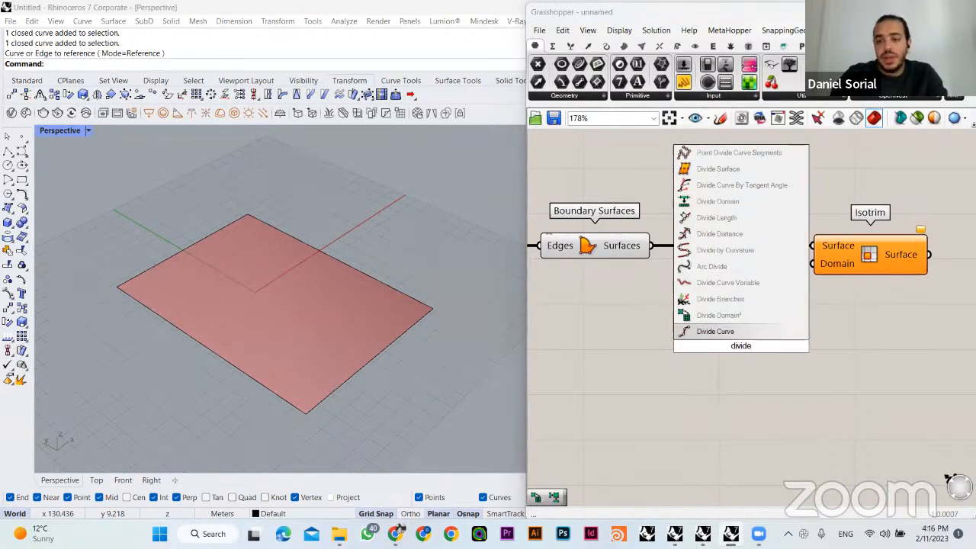
click(730, 313)
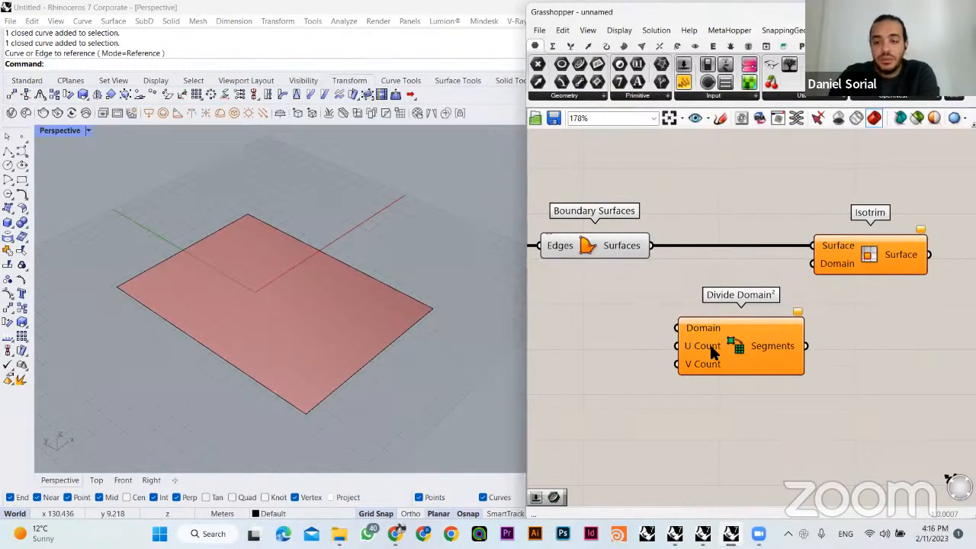
drag(709, 342, 677, 318)
click(681, 360)
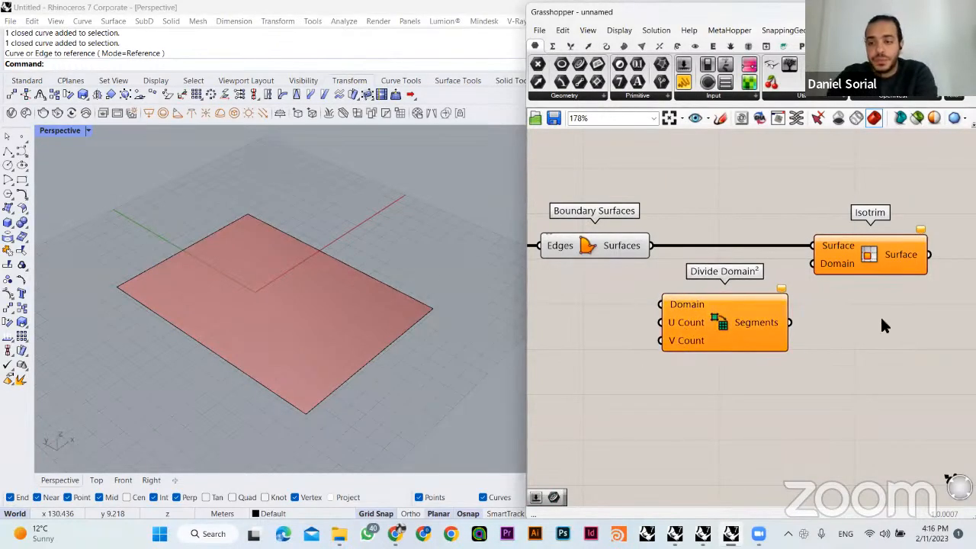
- Adjust the spacing of Isotrim and Divide Domain², and connect the Boundary Surfaces output to Divide Domain²'s Domain input
drag(853, 254, 896, 254)
click(801, 291)
right_drag(790, 289, 752, 285)
drag(699, 329, 739, 324)
click(853, 345)
click(602, 299)
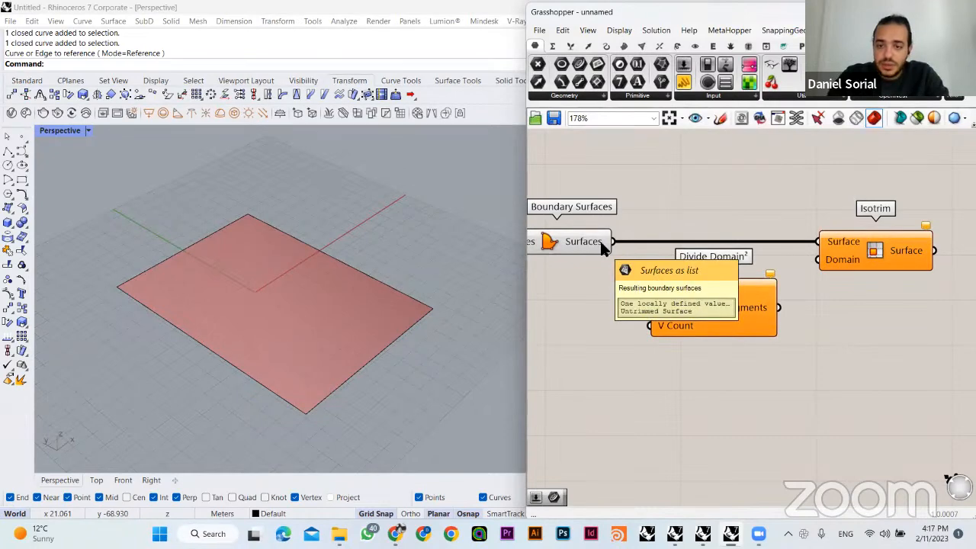
drag(613, 241, 652, 290)
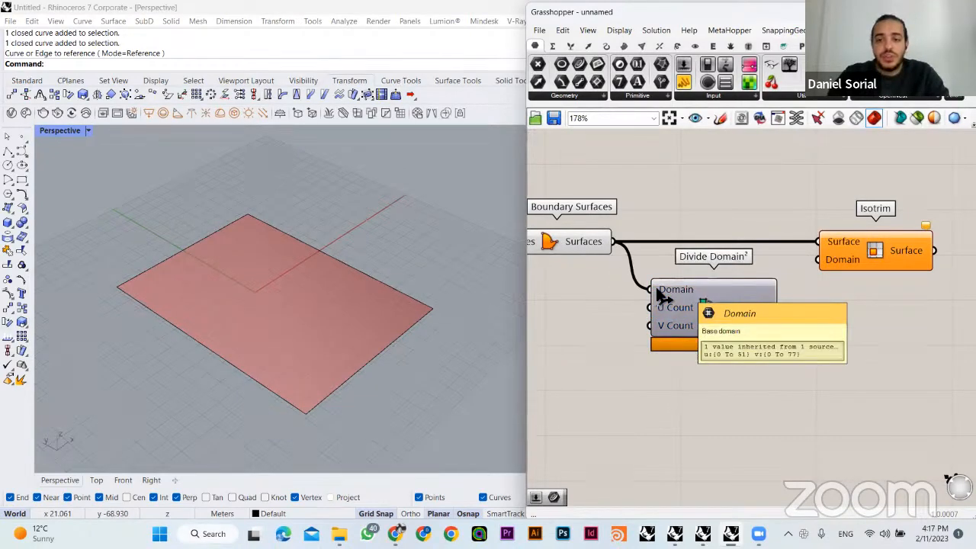
- Create two number sliders set to 2 and connect them to the U Count and V Count inputs of Divide Domain²
right_drag(705, 314, 746, 321)
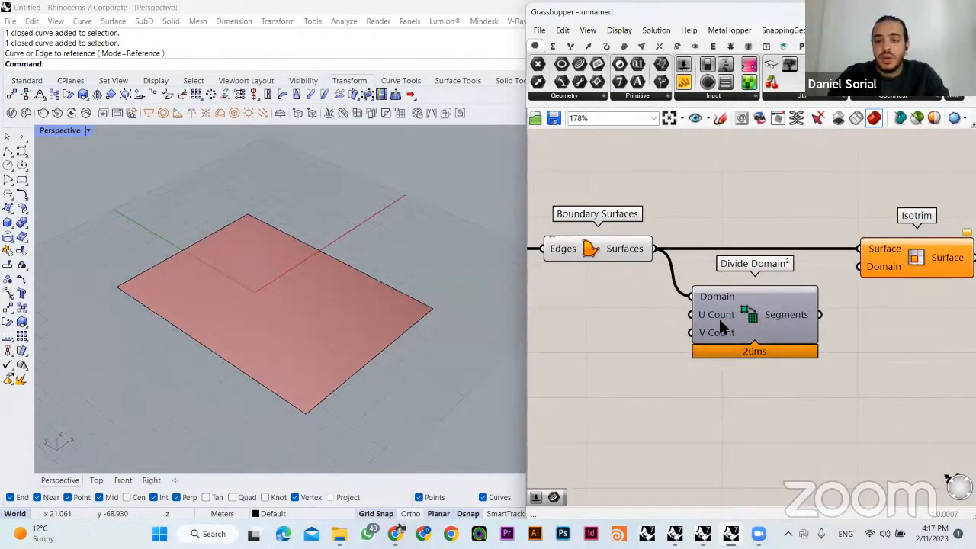
right_drag(671, 312, 698, 320)
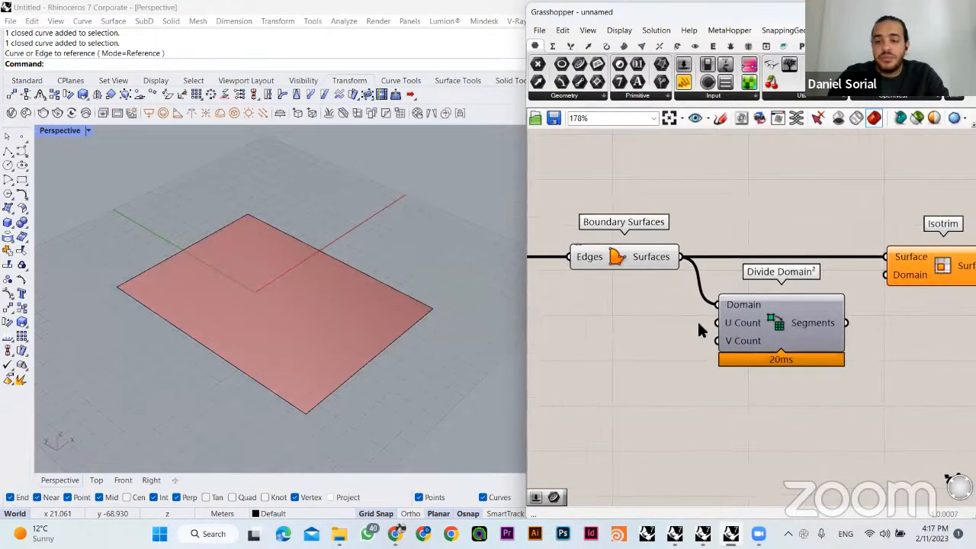
double_click(644, 339)
text(2)
key(Return)
drag(682, 339, 651, 328)
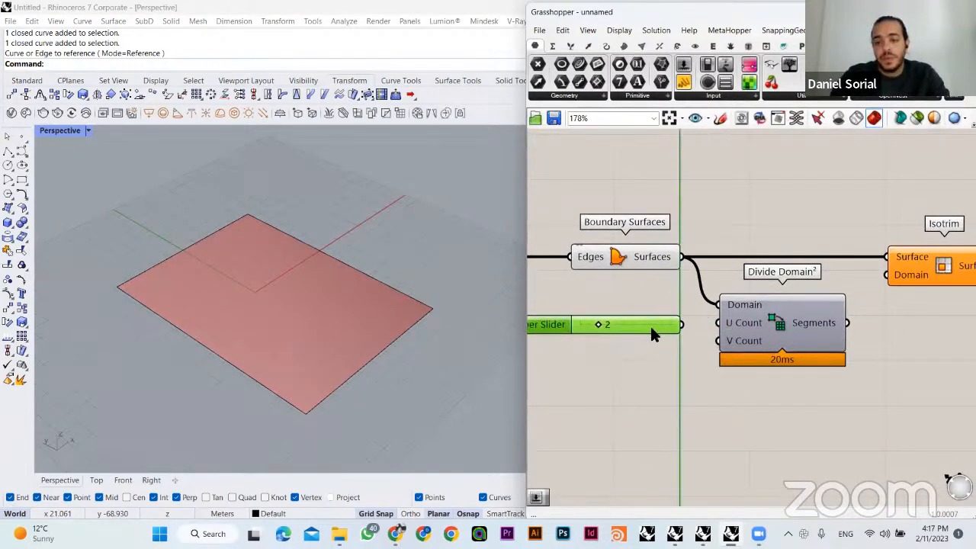
mouse_move(732, 326)
mouse_down()
mouse_move(693, 322)
mouse_move(730, 326)
mouse_up()
click(680, 357)
right_drag(671, 350, 716, 342)
alt+drag(672, 322, 764, 334)
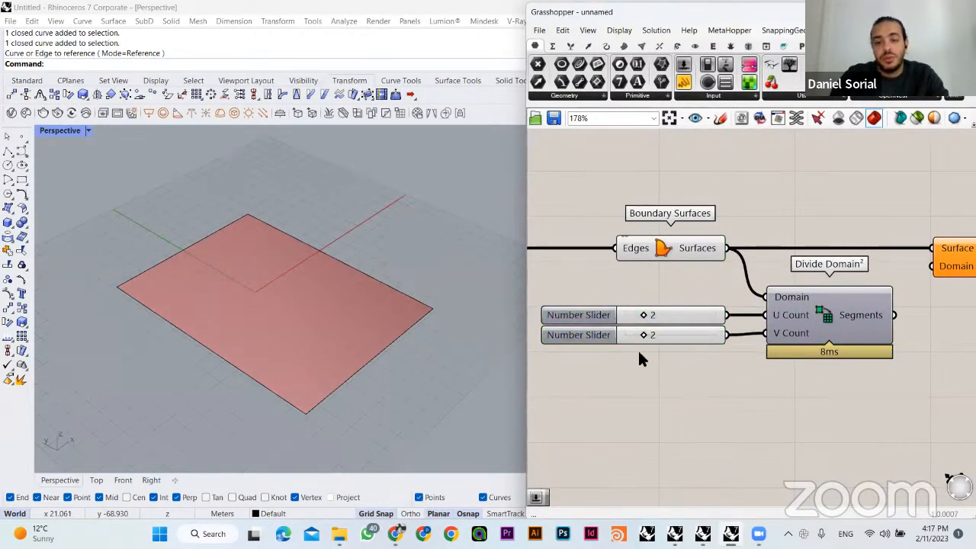
- Connect the Segments output of Divide Domain² to Isotrim's Domain input
right_drag(782, 346, 729, 363)
mouse_move(855, 333)
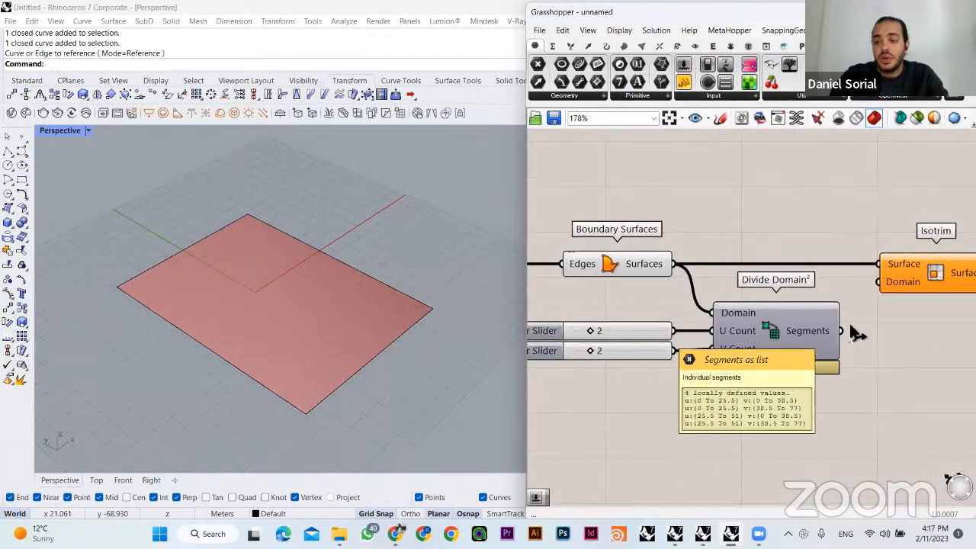
drag(852, 332, 873, 287)
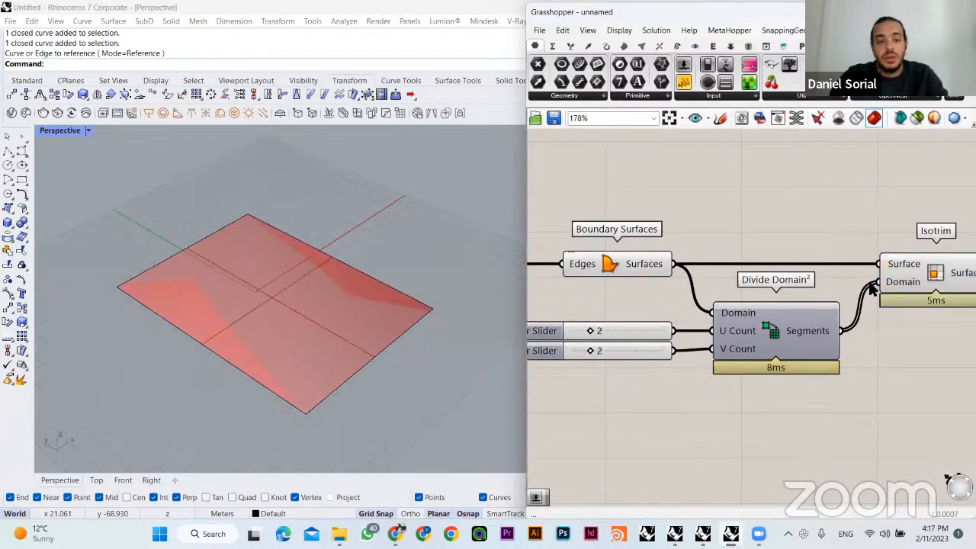
- Select Isotrim and examine the subdivided site surface from different angles in the Rhino viewport
click(792, 358)
click(919, 285)
right_drag(275, 349, 269, 311)
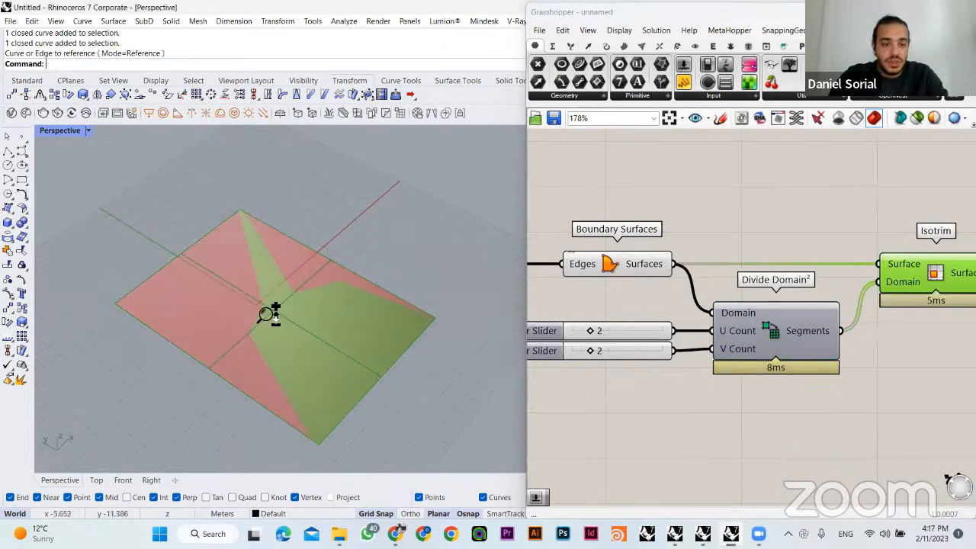
scroll(268, 317, up, 3)
scroll(267, 314, down, 6)
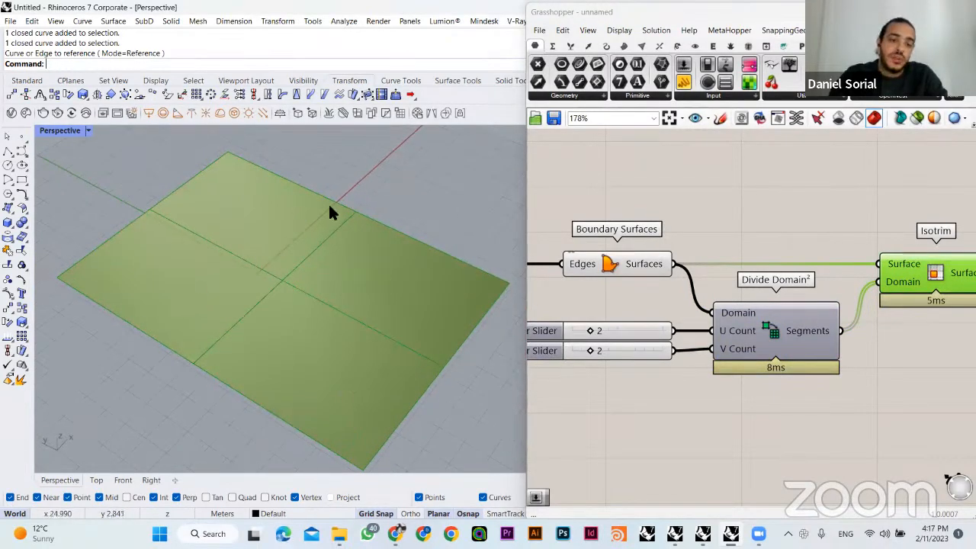
click(662, 185)
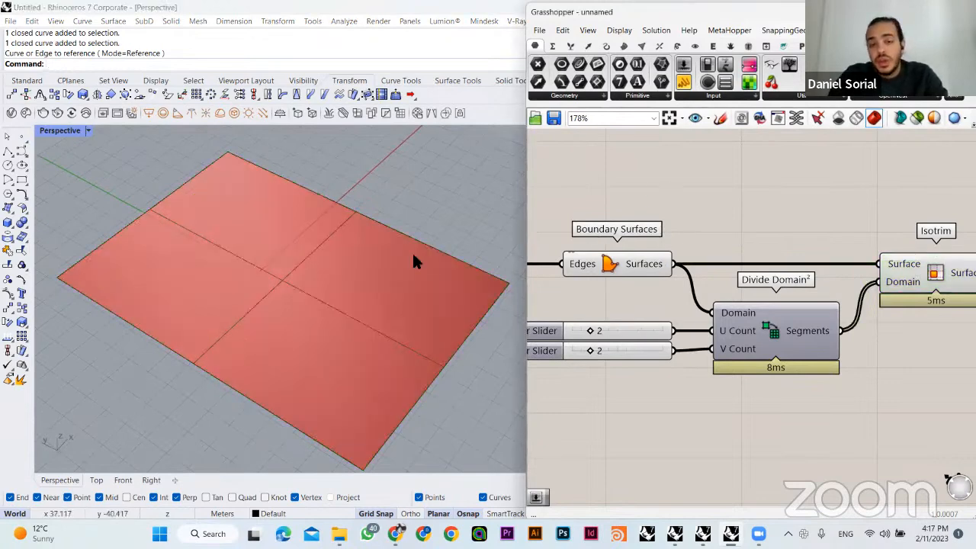
right_drag(389, 255, 375, 224)
click(920, 272)
mouse_move(423, 267)
right_down()
mouse_move(427, 253)
mouse_move(424, 265)
right_up()
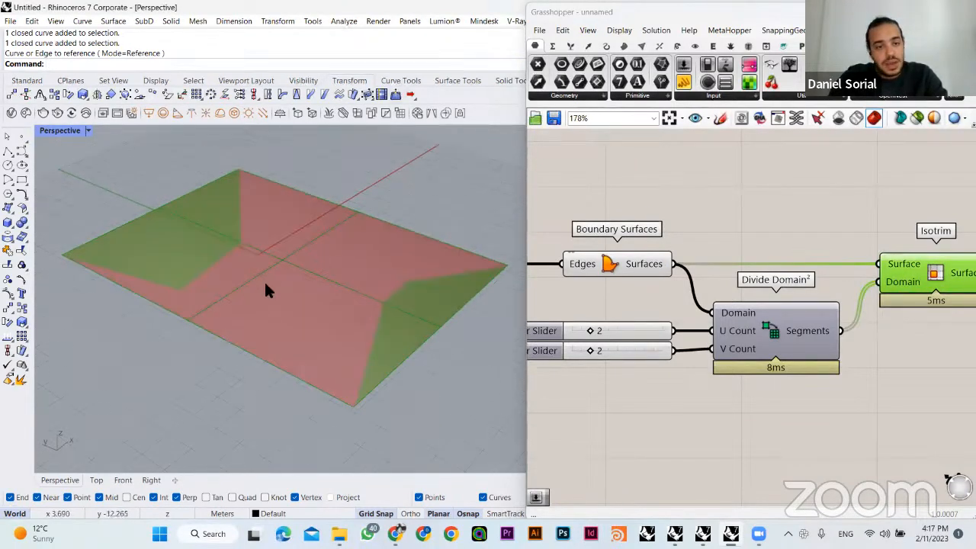
click(662, 200)
- Turn off the viewport preview of the Boundary Surfaces component
scroll(770, 260, down, 3)
click(653, 260)
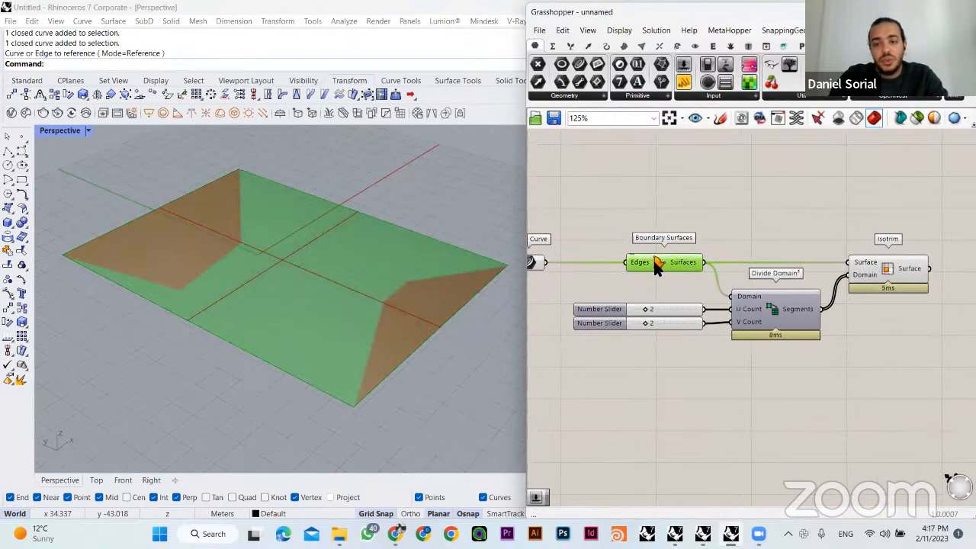
click(667, 198)
right_drag(666, 198, 722, 202)
click(584, 267)
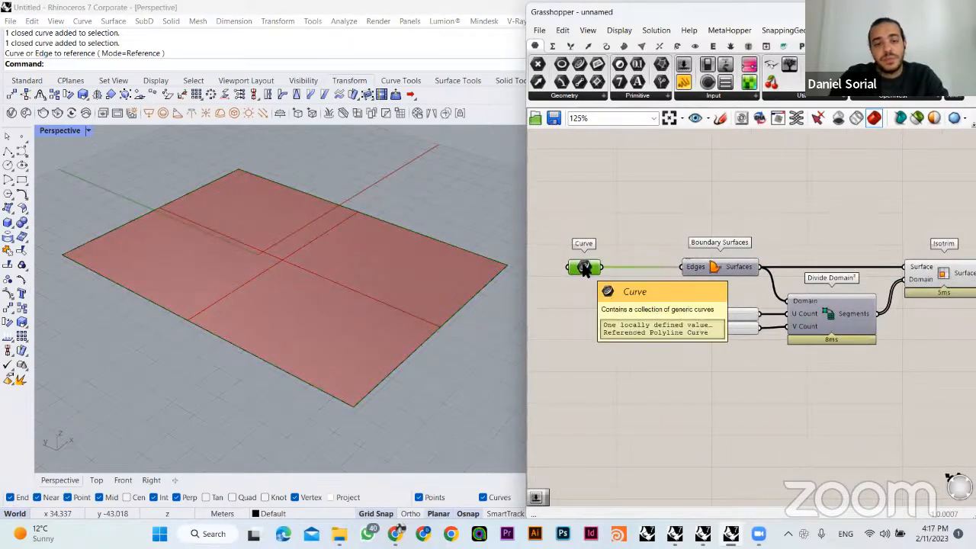
drag(764, 200, 559, 281)
click(740, 212)
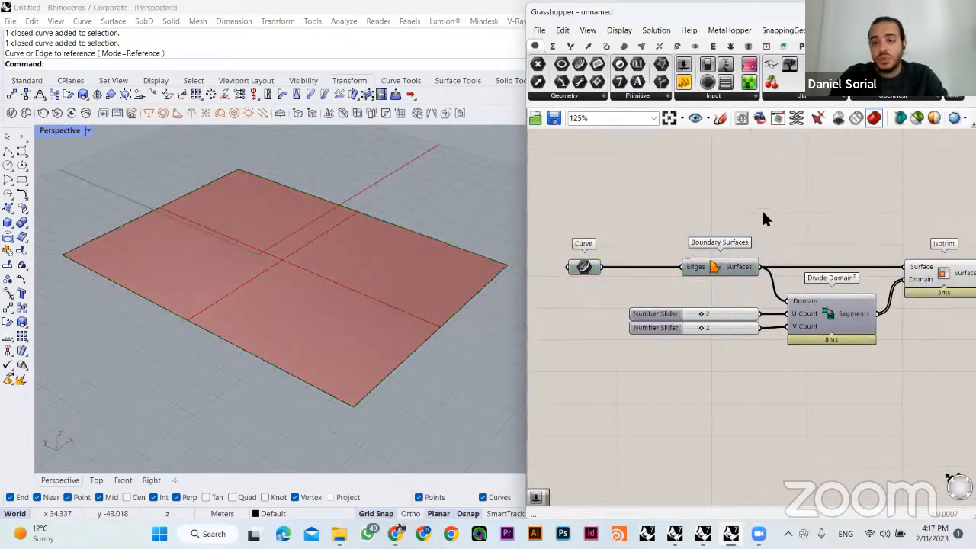
- Turn the viewport preview of the Boundary Surfaces component on and back off
click(737, 262)
right_click(729, 268)
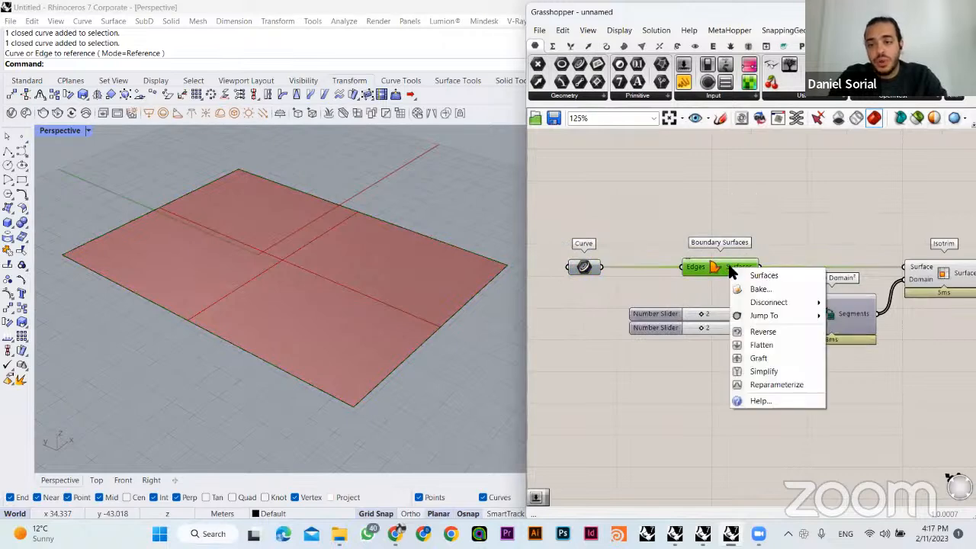
right_click(719, 266)
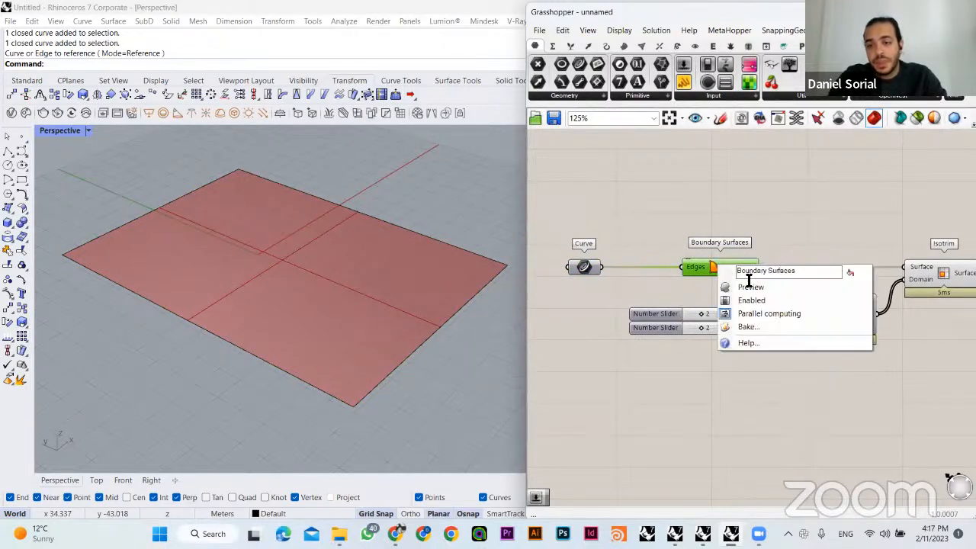
click(747, 288)
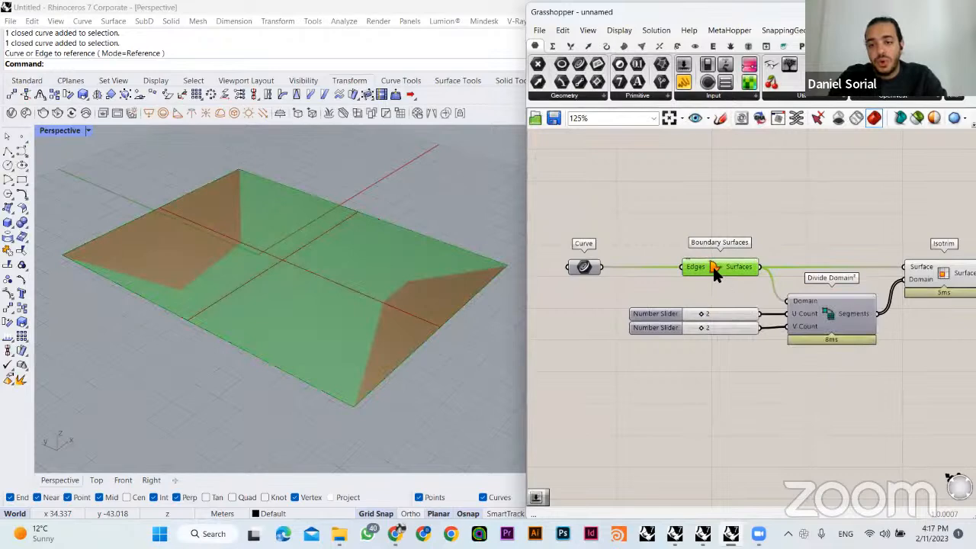
right_click(713, 265)
click(737, 289)
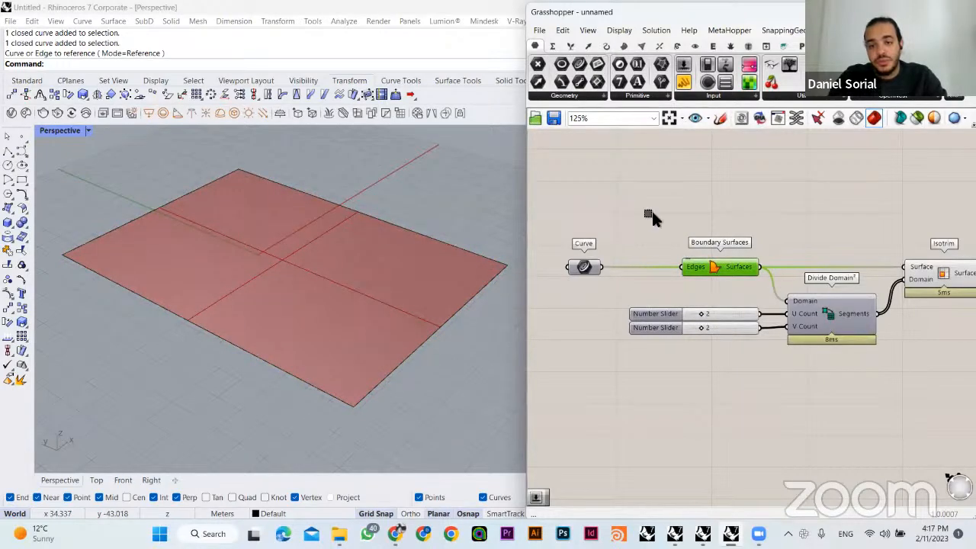
- Disable the viewport preview of the Curve and Boundary Surfaces components together
drag(755, 225, 579, 295)
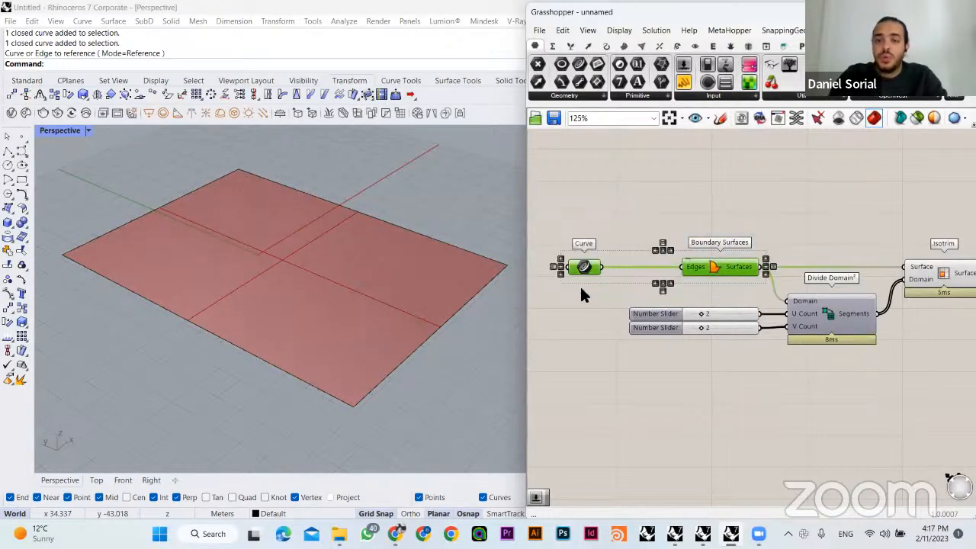
middle_click(709, 198)
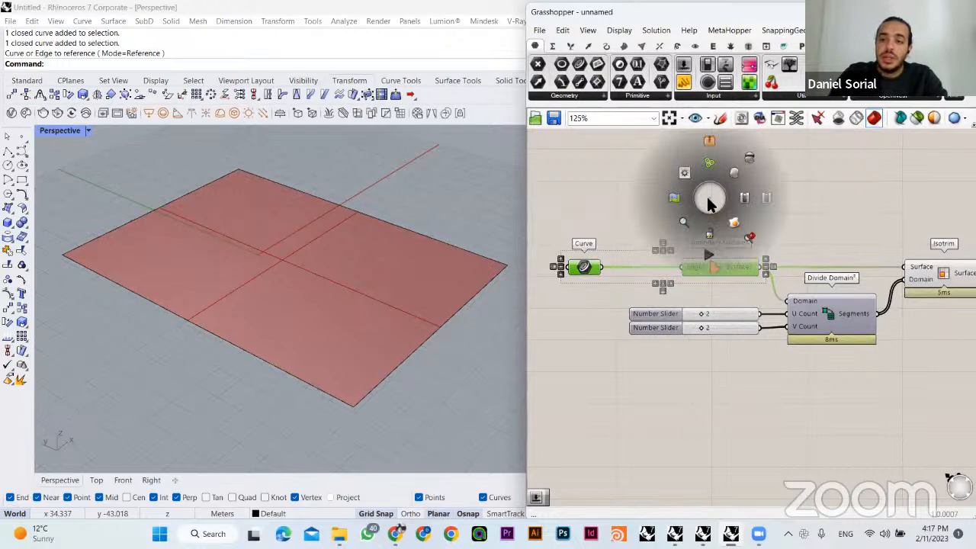
click(746, 159)
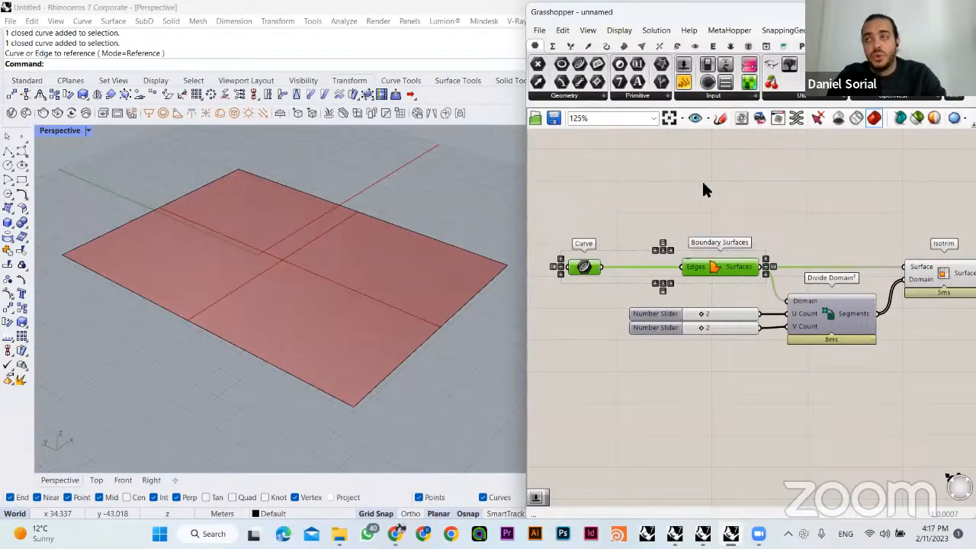
click(727, 214)
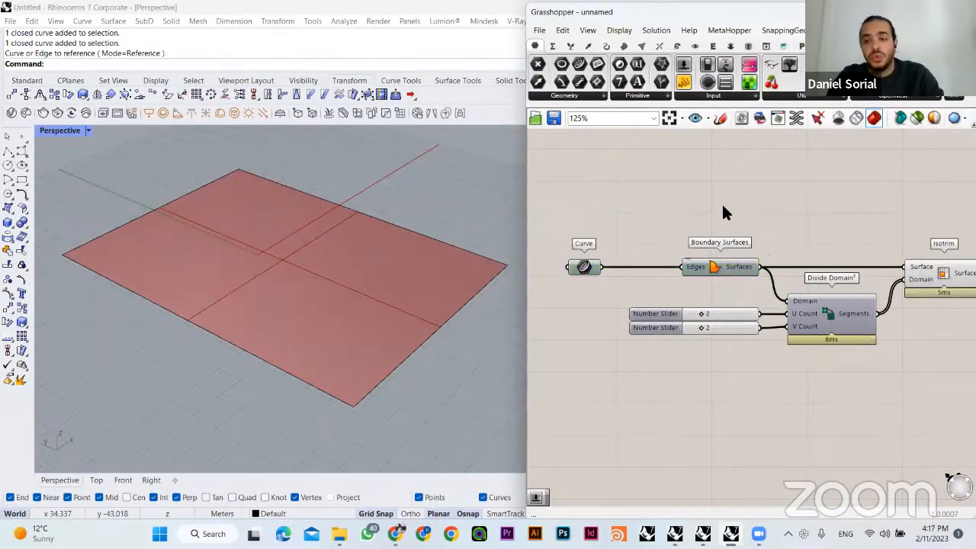
click(690, 266)
click(718, 186)
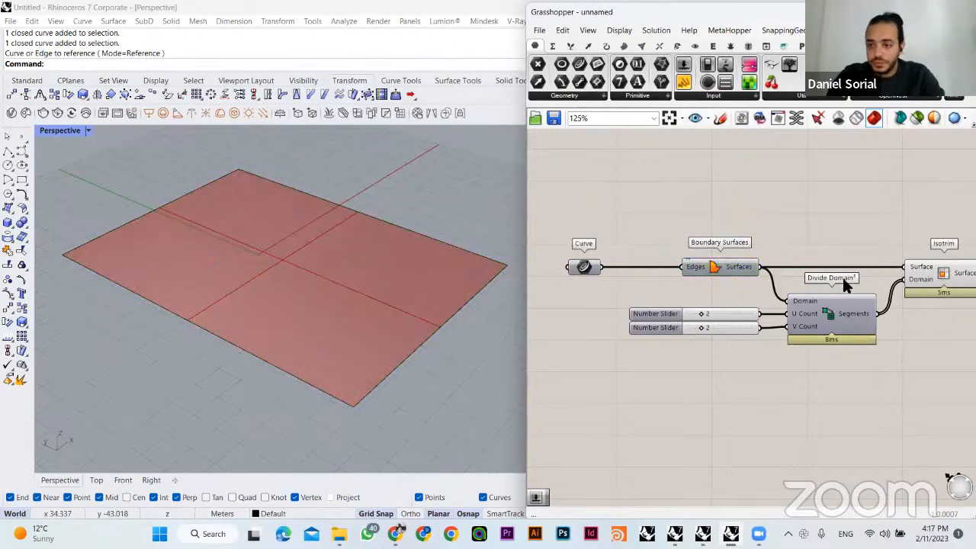
- Try different site subdivisions by setting the U and V Count sliders to 6 and 7, and to 4 and 2
right_drag(844, 283, 730, 273)
right_drag(818, 250, 757, 233)
click(765, 239)
click(745, 303)
right_drag(370, 302, 408, 319)
right_drag(705, 327, 751, 329)
scroll(618, 298, up, 2)
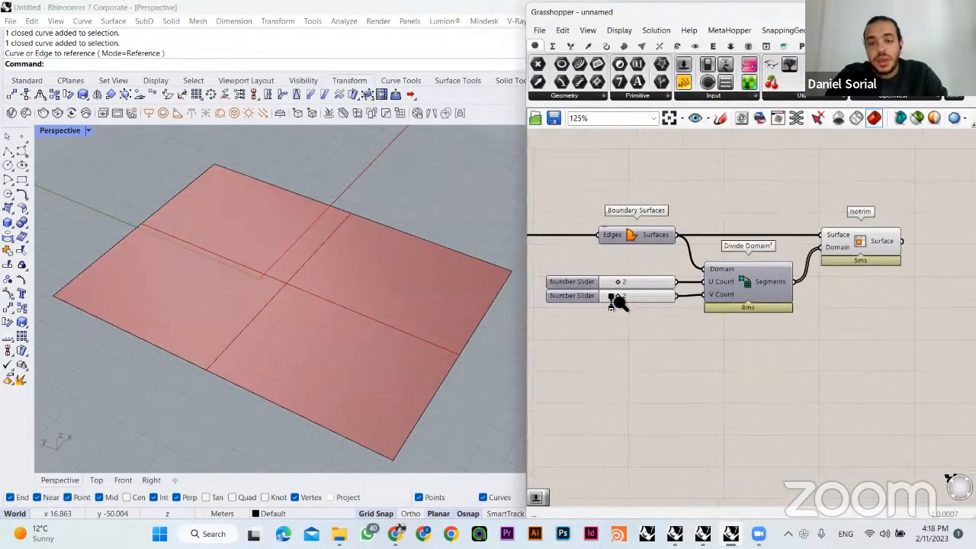
drag(625, 281, 661, 299)
right_drag(674, 297, 690, 290)
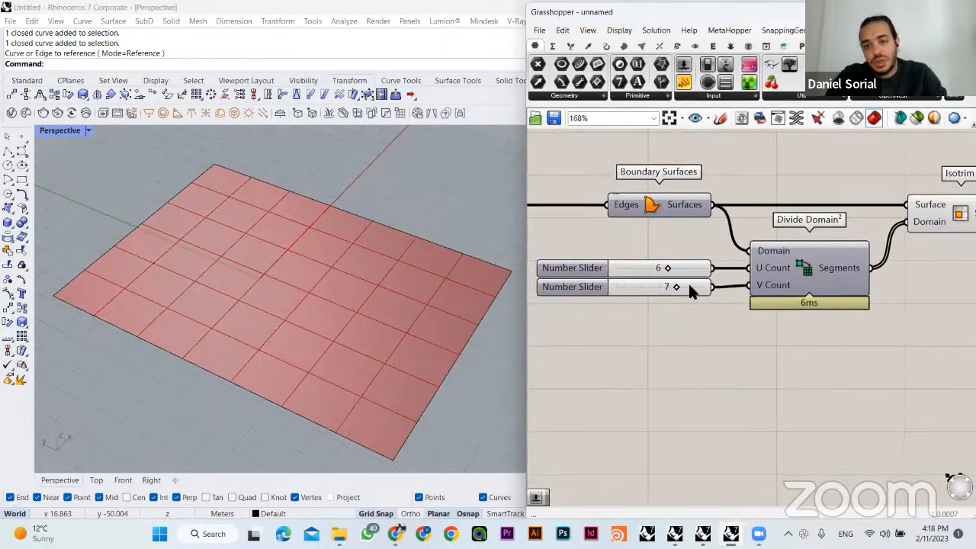
drag(677, 296, 652, 274)
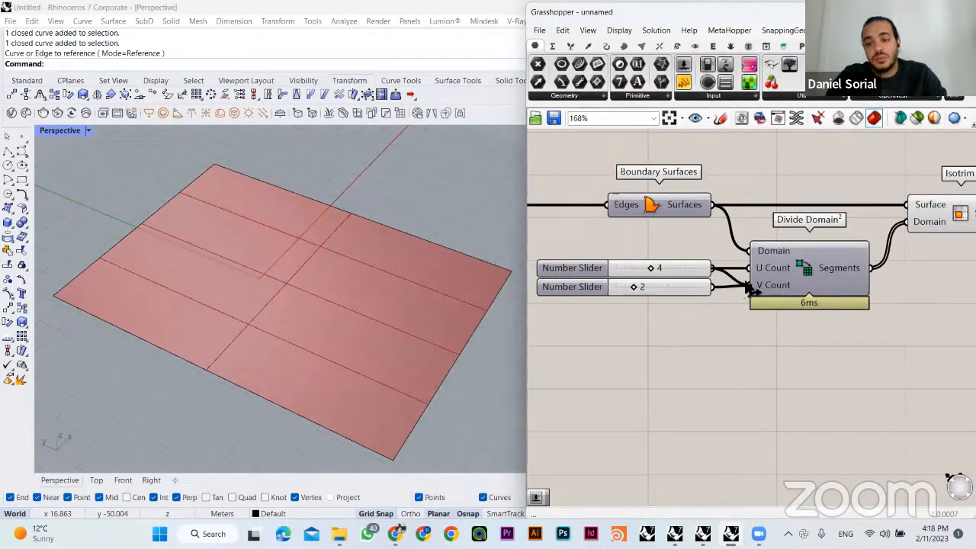
- Drive both U Count and V Count of Divide Domain² from one slider set to 3, deleting the second slider
drag(645, 273, 673, 309)
key(Delete)
drag(669, 268, 668, 284)
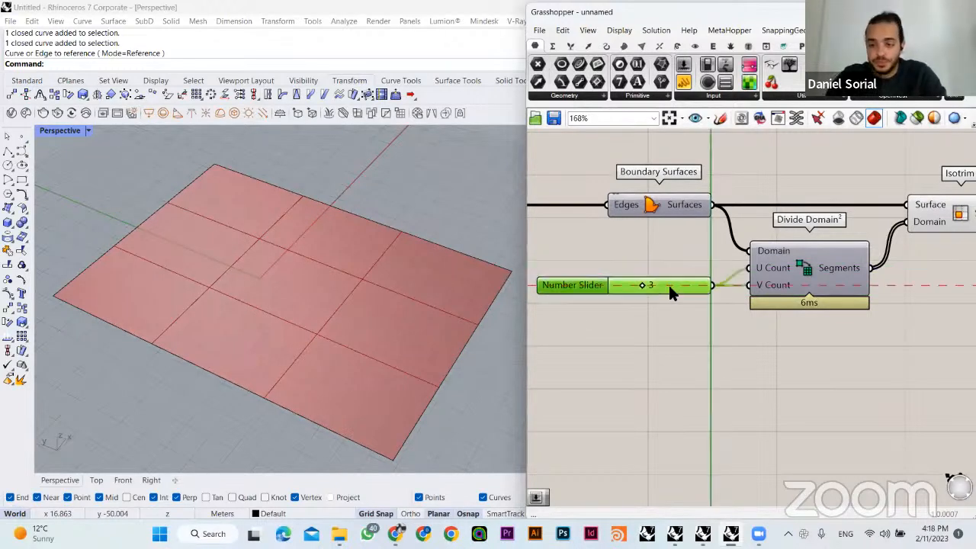
click(730, 321)
scroll(756, 328, down, 1)
scroll(760, 332, down, 2)
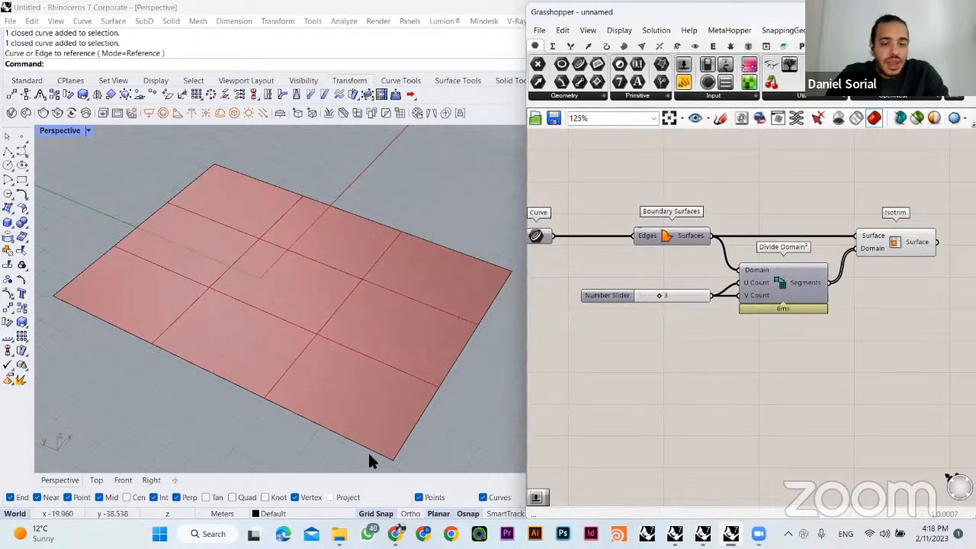
- Switch to the Google Slides presentation to check the grid and curve workflow slide, and return to Rhino and Grasshopper
click(395, 534)
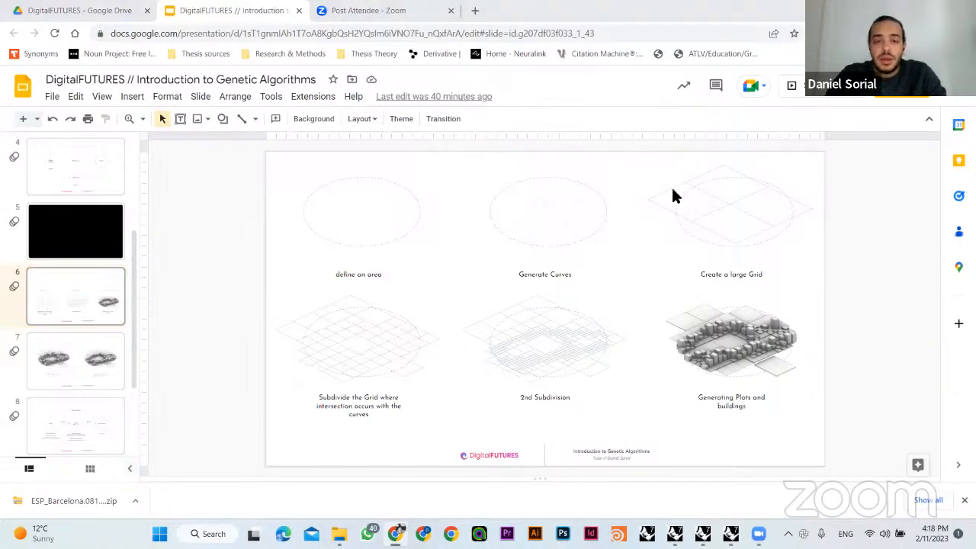
key(alt+Tab)
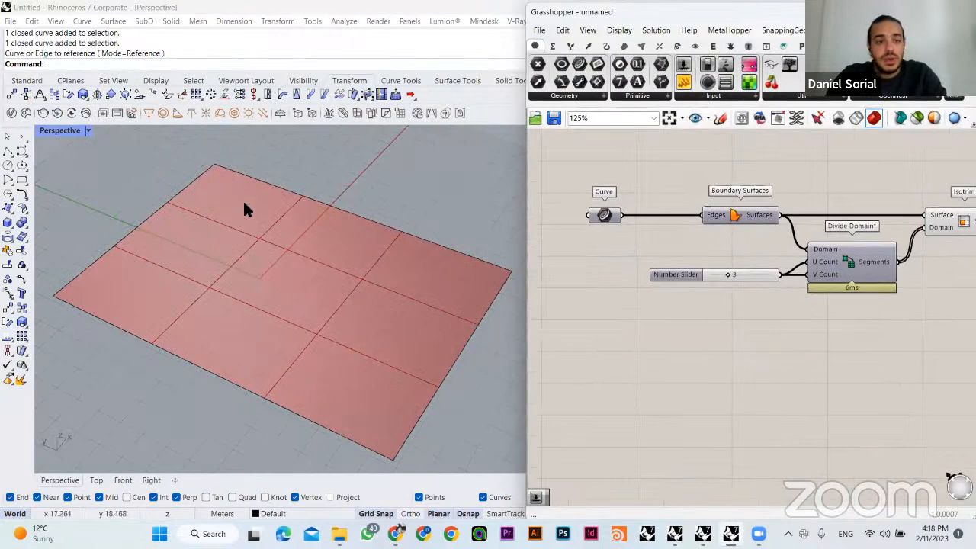
scroll(257, 330, down, 3)
right_drag(257, 330, 289, 338)
ctrl+shift+click(263, 360)
drag(280, 335, 267, 364)
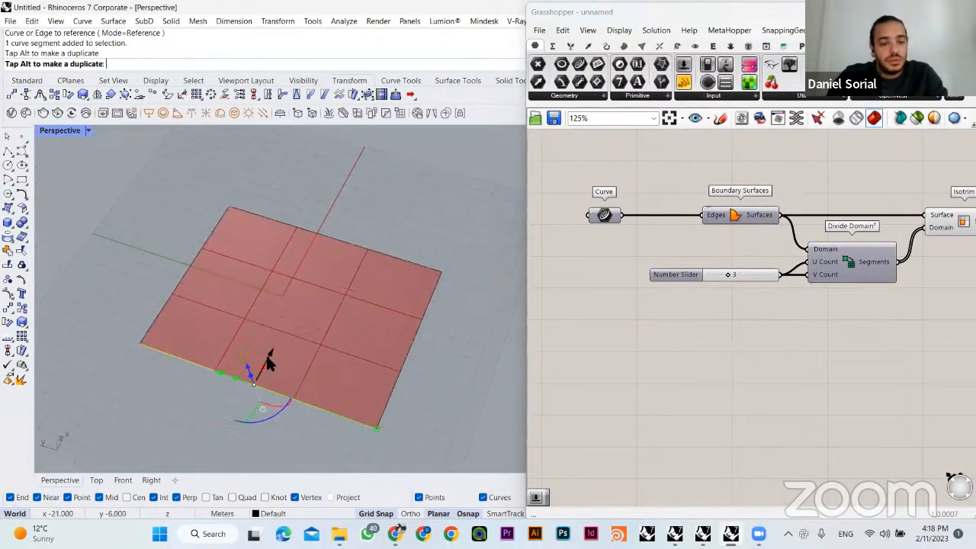
key(Escape)
- Draw a degree-3 control point curve with four points, arching across the far half of the site and extending past its edges
click(21, 151)
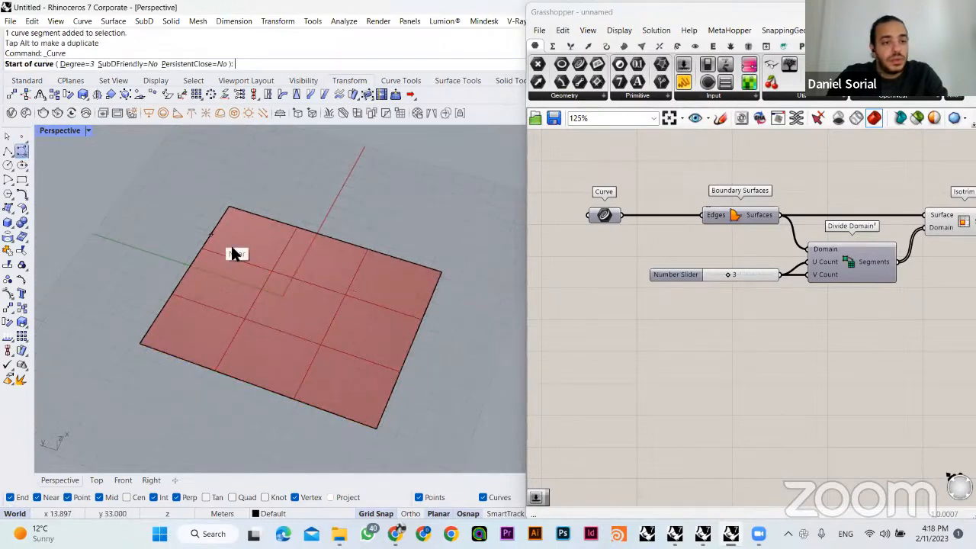
click(158, 228)
click(277, 237)
click(385, 278)
click(418, 344)
scroll(440, 359, down, 1)
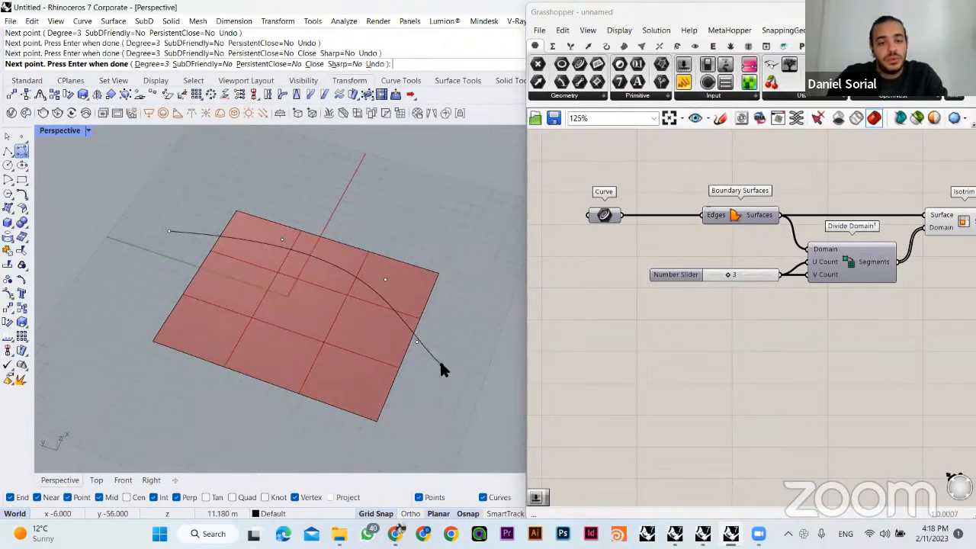
right_click(441, 359)
- Draw a second degree-3 curve across the near half of the site, bowing the opposite way and crossing both side edges
right_click(232, 330)
click(145, 288)
click(188, 322)
click(263, 355)
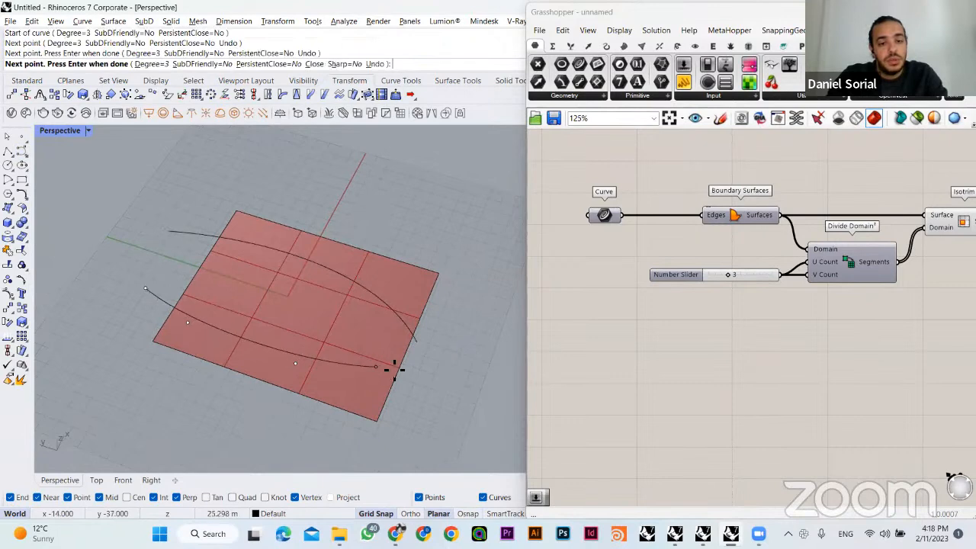
click(413, 375)
right_click(433, 391)
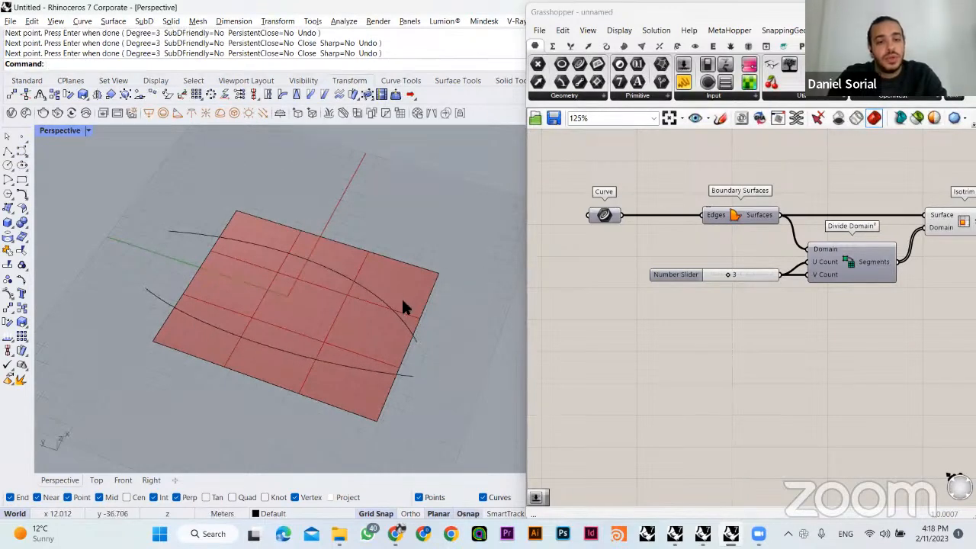
- Add a Curve parameter to empty canvas space below the subdivision components
scroll(403, 297, up, 3)
right_drag(676, 326, 679, 268)
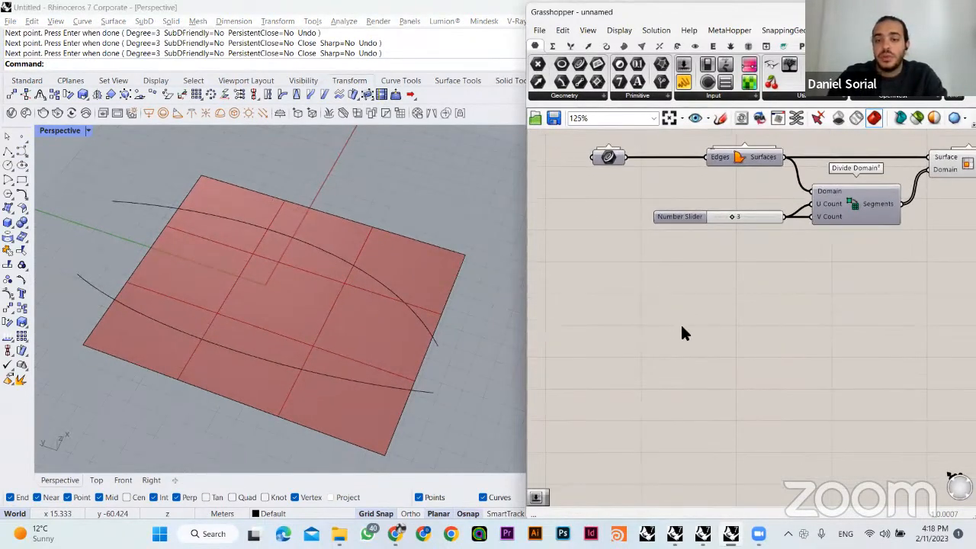
click(434, 342)
click(507, 360)
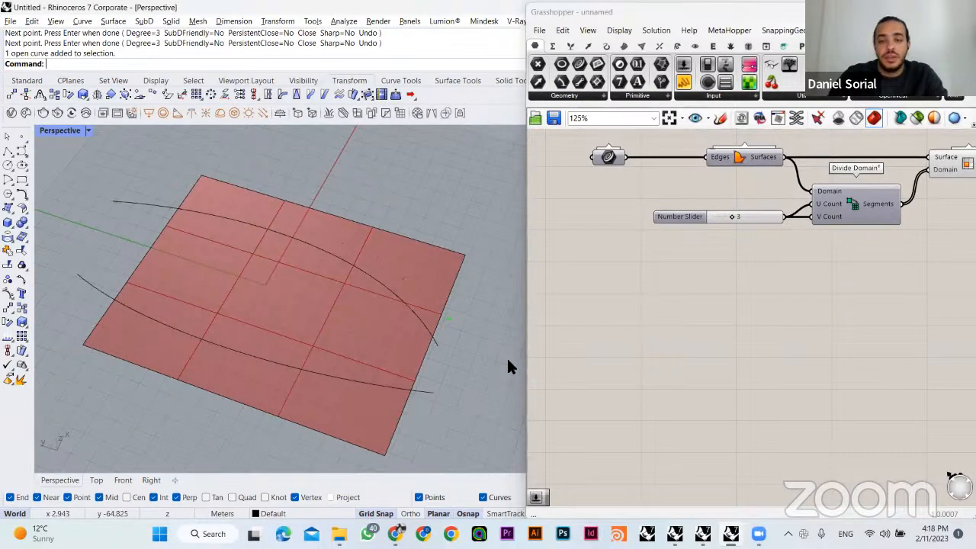
double_click(684, 332)
text(cu)
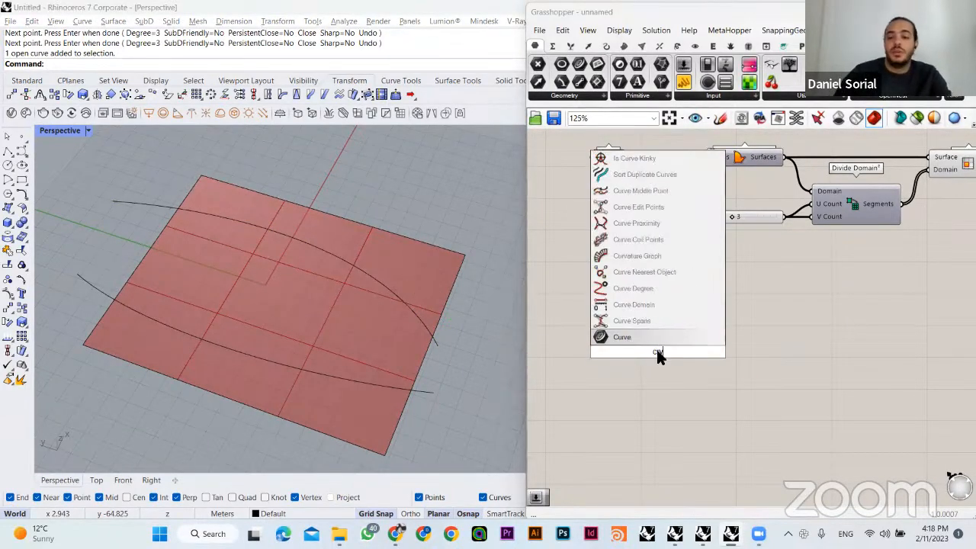
key(Return)
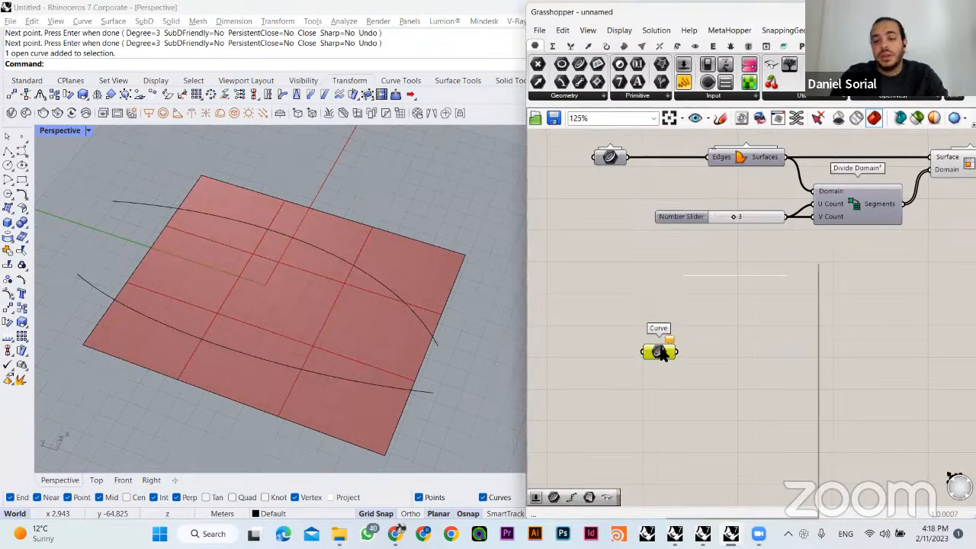
- Reference both drawn Rhino curves in the new Curve parameter as multiple curves
right_click(657, 351)
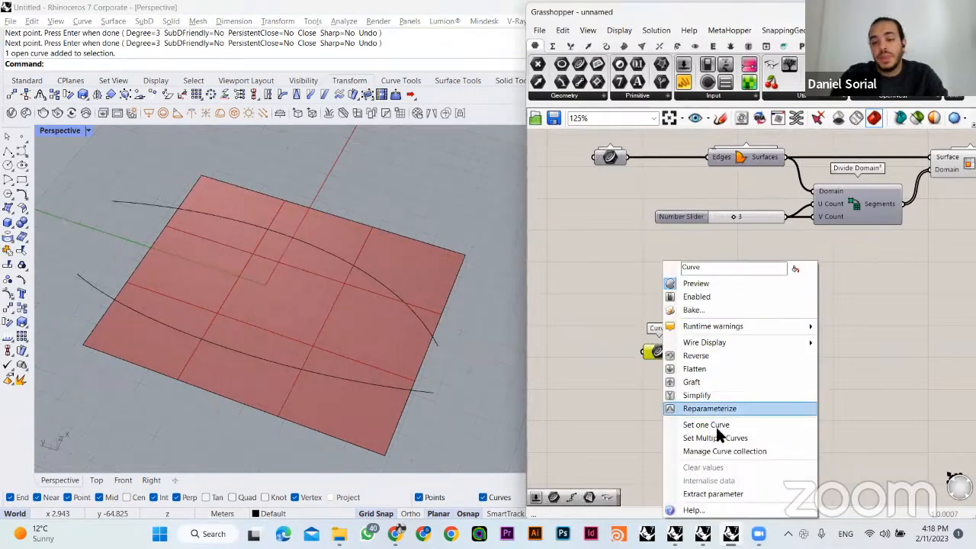
click(764, 432)
click(421, 388)
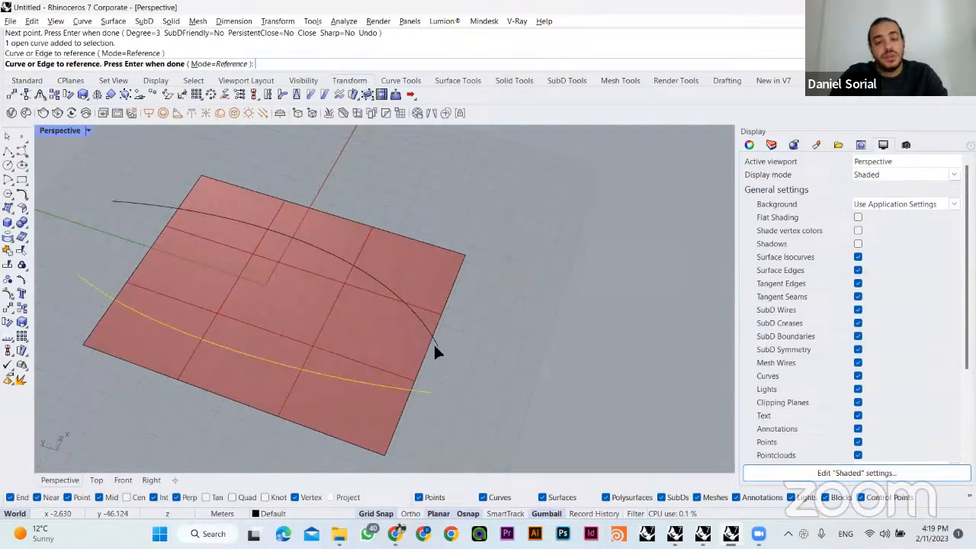
click(436, 350)
key(Return)
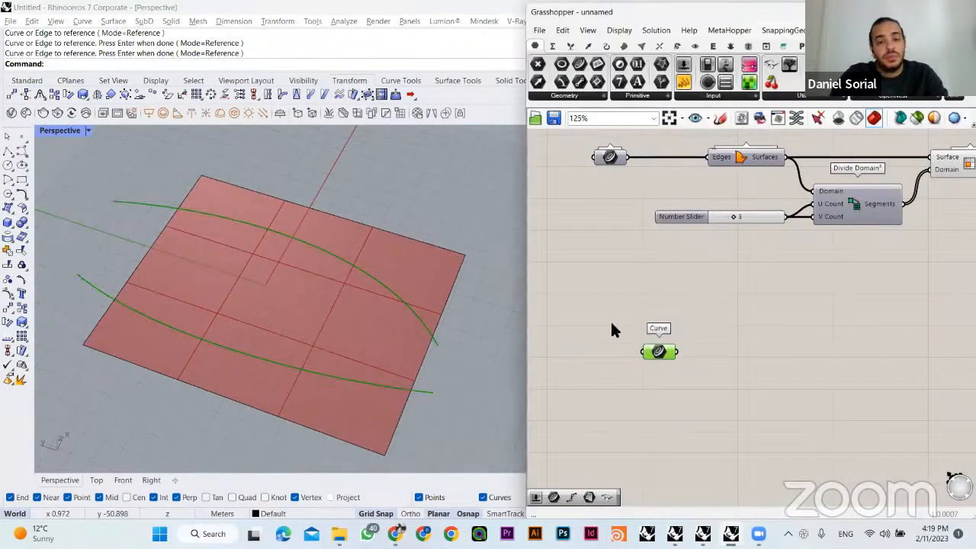
- Move the new Curve parameter along the canvas to sit below the Isotrim component
drag(661, 350, 765, 332)
click(729, 278)
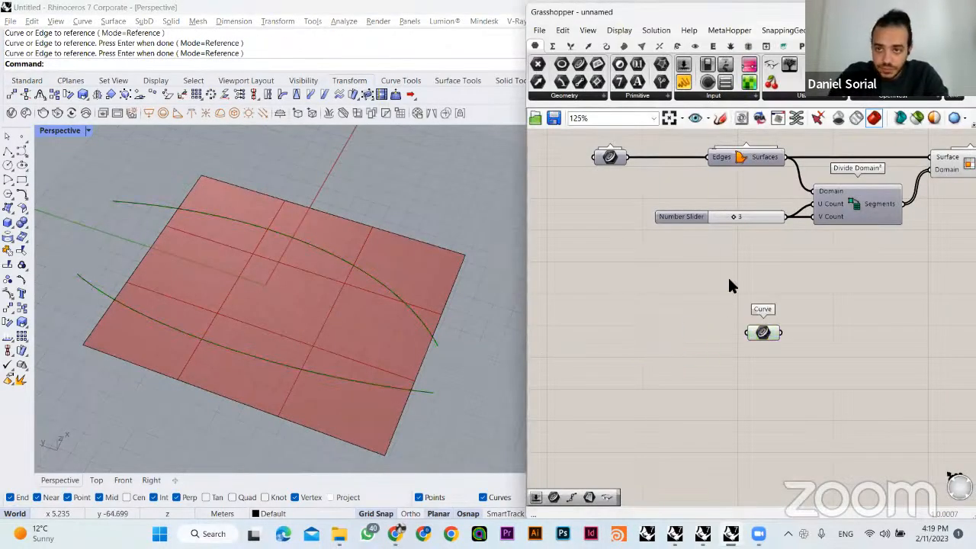
right_drag(750, 297, 670, 312)
drag(681, 349, 810, 323)
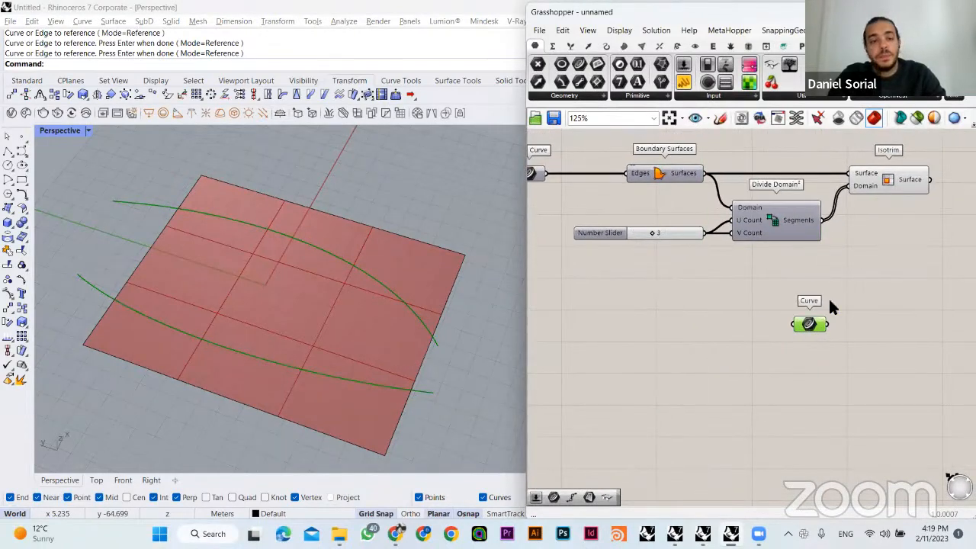
click(830, 308)
right_drag(831, 308, 732, 345)
drag(678, 350, 784, 341)
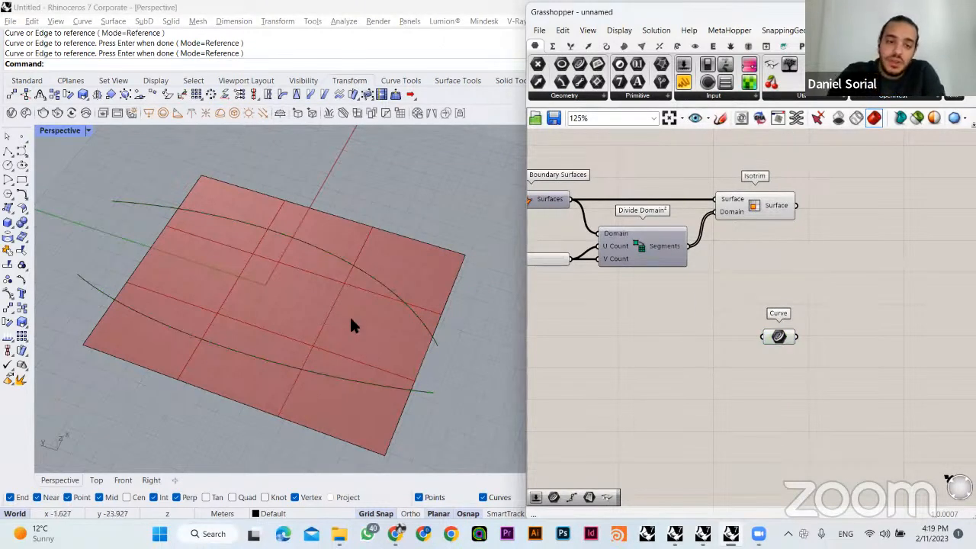
right_drag(392, 328, 445, 374)
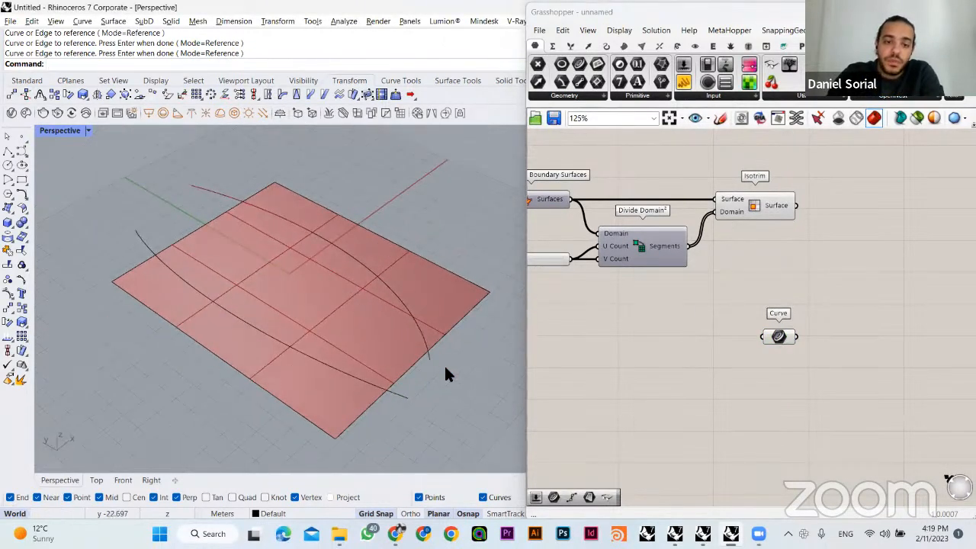
click(409, 313)
click(457, 385)
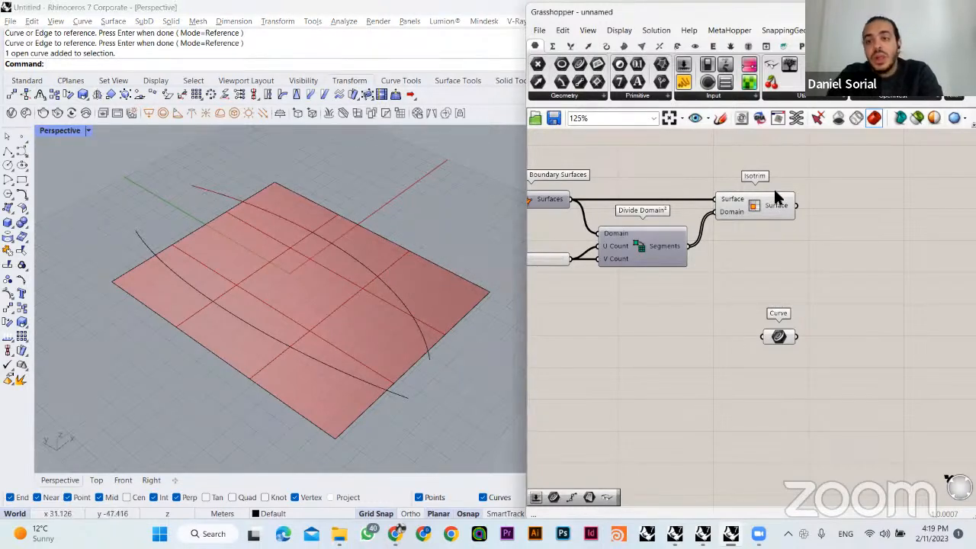
- Add a Panel fed by Isotrim's Surface output and enlarge it to list every surface
scroll(771, 217, up, 2)
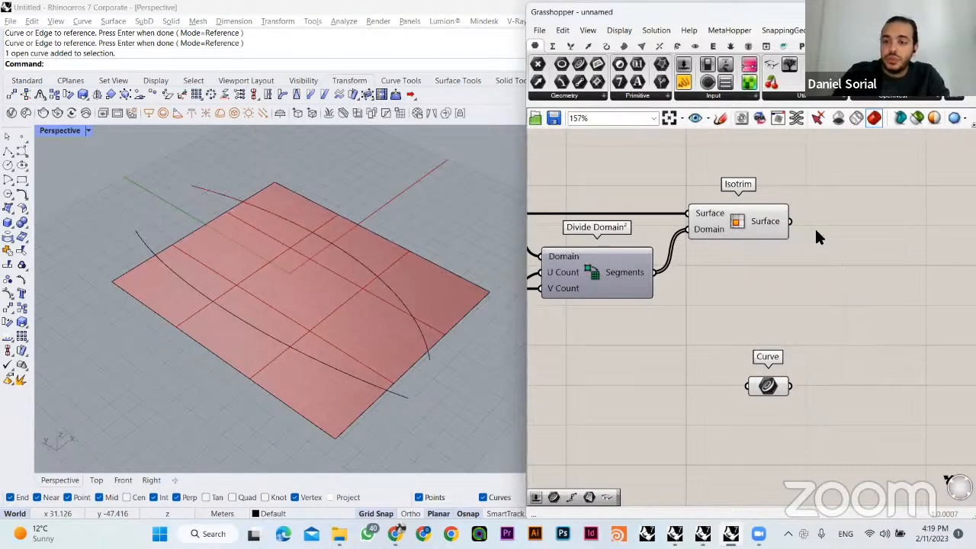
double_click(815, 232)
text(//)
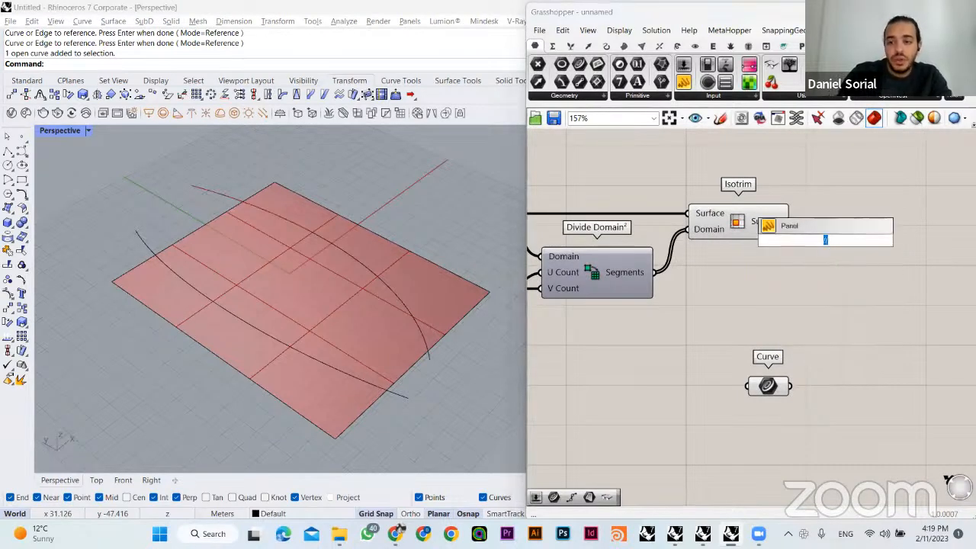
text(panel)
click(836, 229)
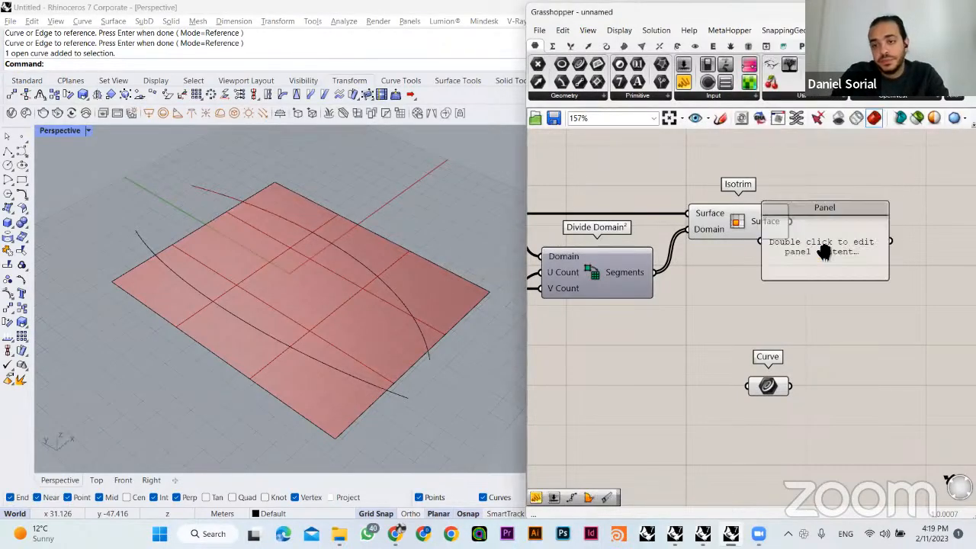
right_drag(820, 246, 801, 266)
drag(797, 262, 846, 239)
drag(772, 243, 801, 238)
right_drag(858, 264, 731, 227)
drag(784, 240, 826, 266)
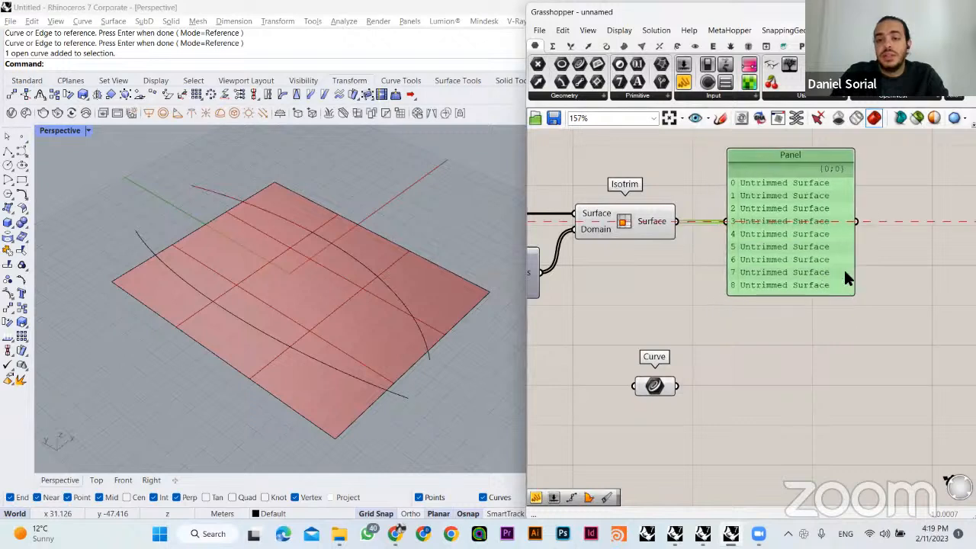
- Add a List Item component beside Isotrim and feed Isotrim's surfaces into its List input
click(900, 264)
drag(710, 174, 872, 297)
right_drag(794, 302, 837, 365)
double_click(729, 221)
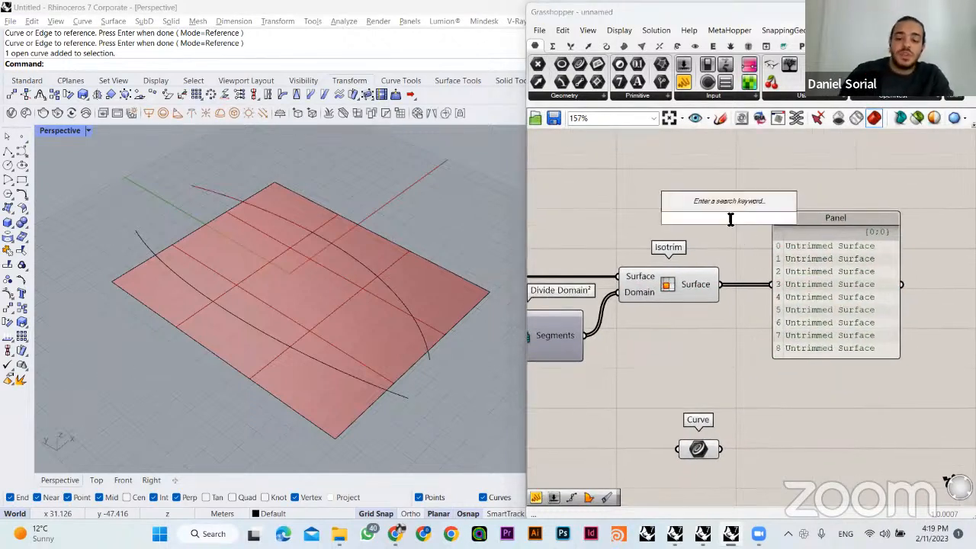
text(list item)
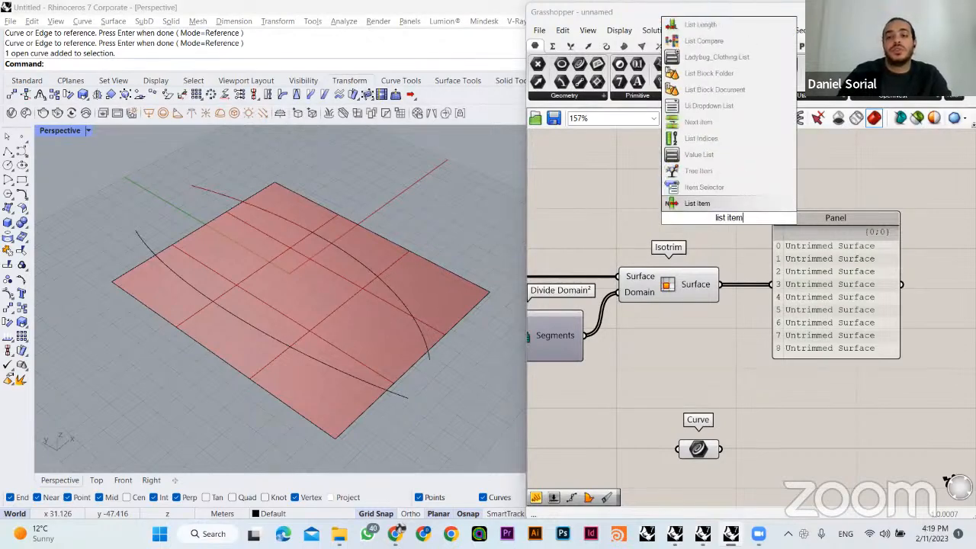
key(Return)
drag(851, 263, 905, 227)
drag(775, 224, 832, 315)
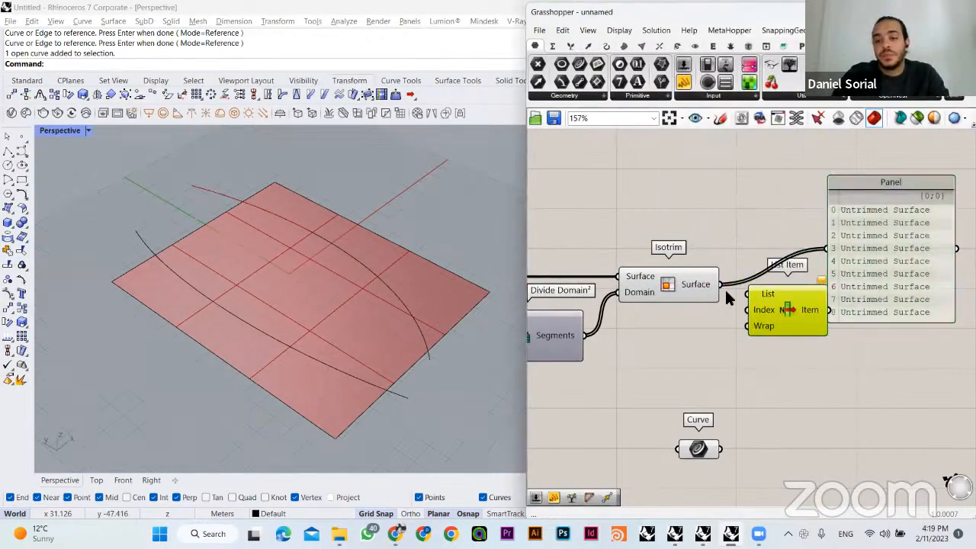
drag(719, 285, 748, 295)
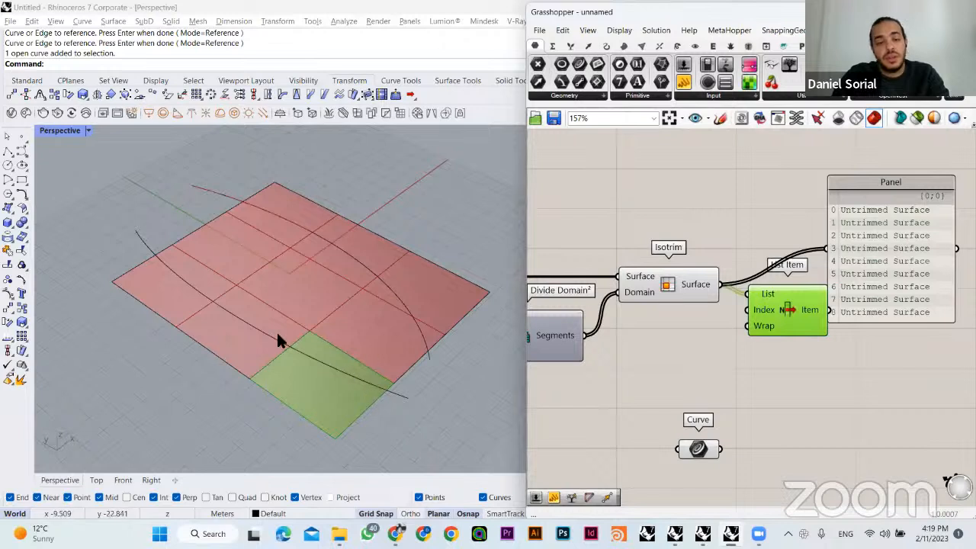
- Create a number slider ranging from 0 to 8 and connect it to List Item's Index input
double_click(665, 392)
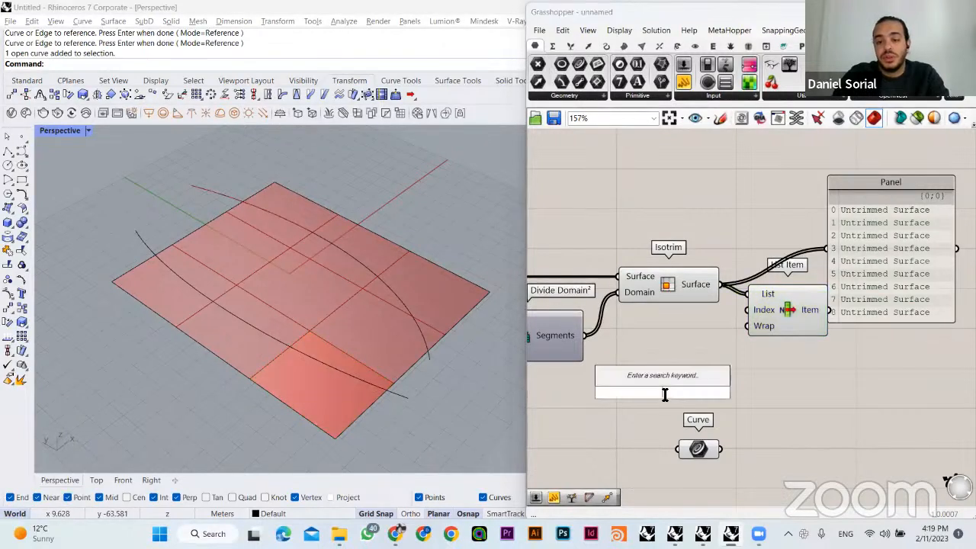
text(0..8)
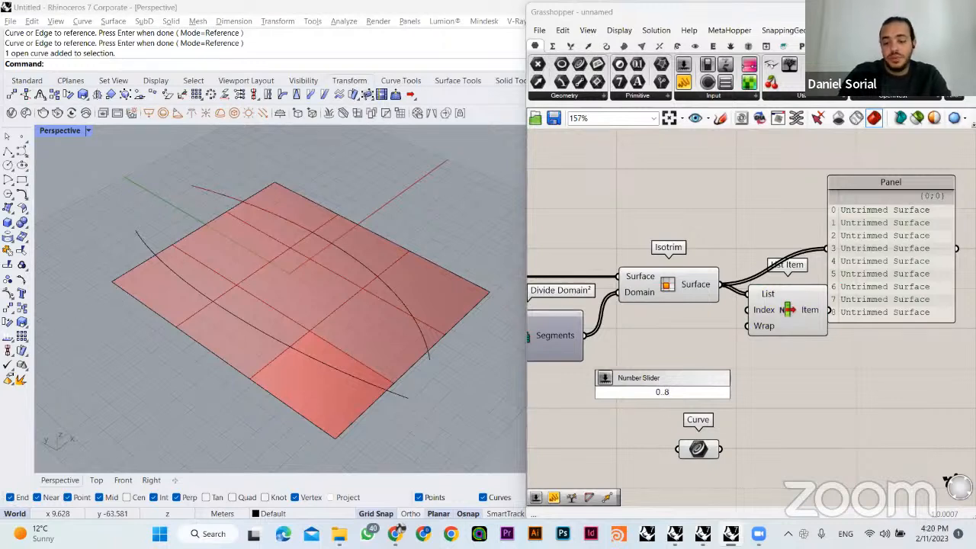
key(Return)
drag(749, 321, 745, 392)
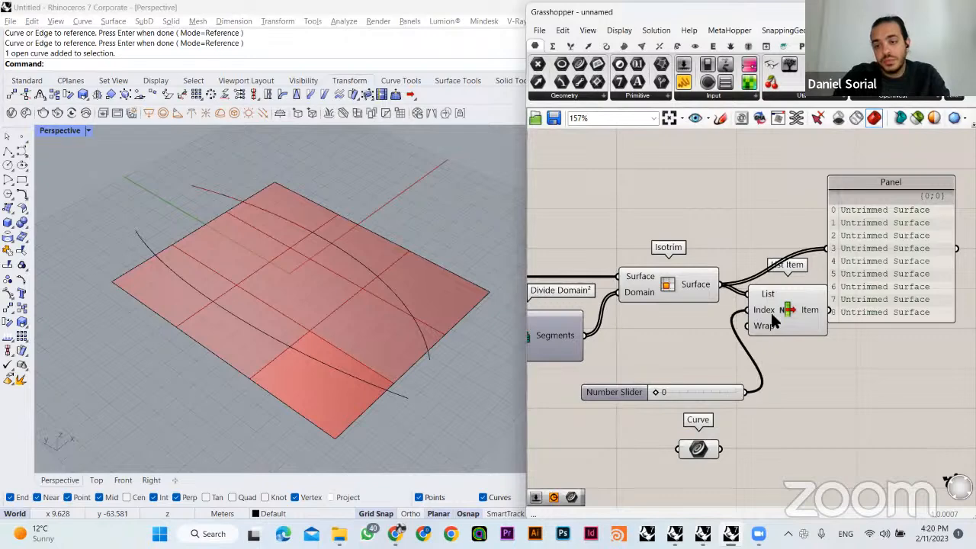
click(772, 312)
mouse_move(653, 386)
mouse_down()
mouse_move(733, 396)
mouse_move(661, 398)
mouse_up()
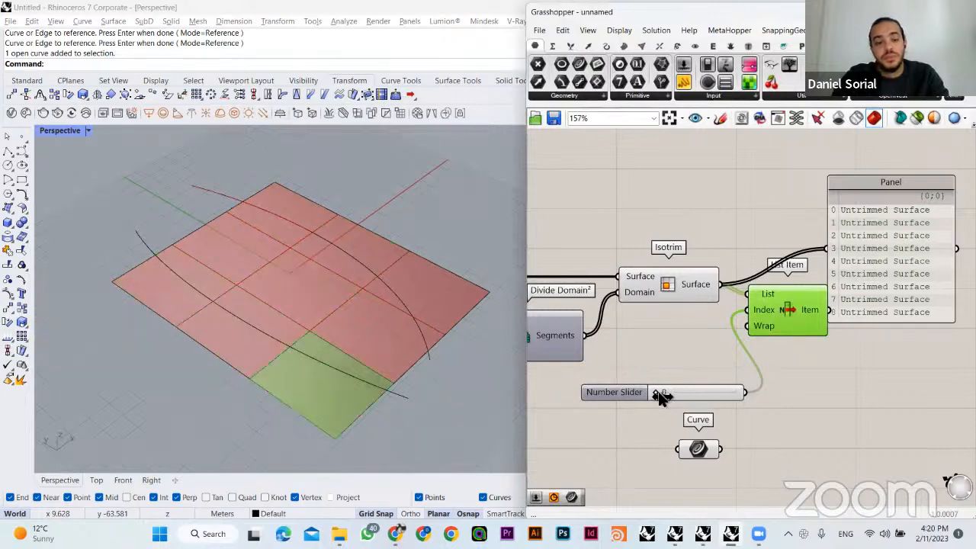
- Rearrange the Panel, List Item and Curve components so they no longer overlap and the Curve sits lower
click(818, 370)
drag(883, 259, 909, 294)
click(832, 340)
right_drag(809, 332, 790, 297)
drag(791, 297, 801, 354)
click(802, 356)
right_drag(681, 248, 697, 233)
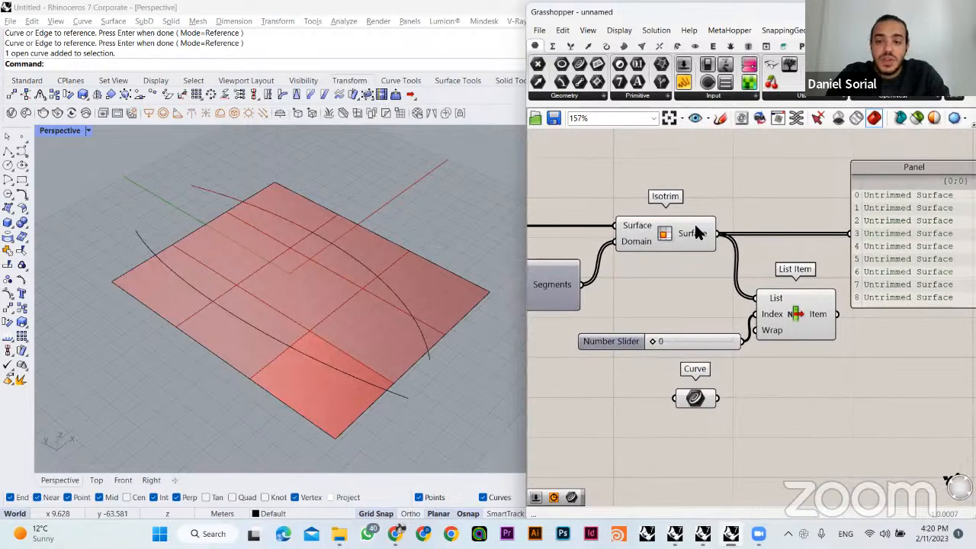
drag(691, 403, 691, 438)
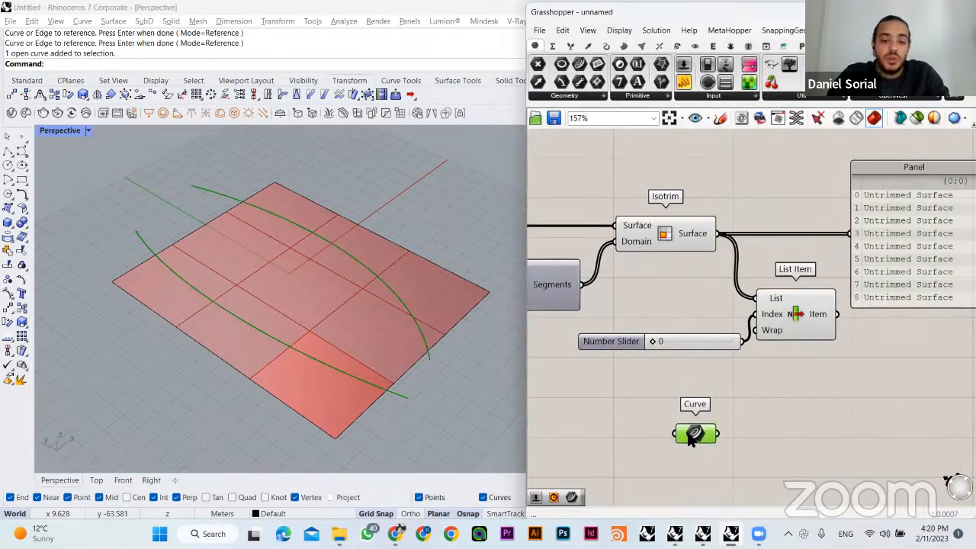
- Add a Collision One|Many component and place it below the Panel
click(692, 235)
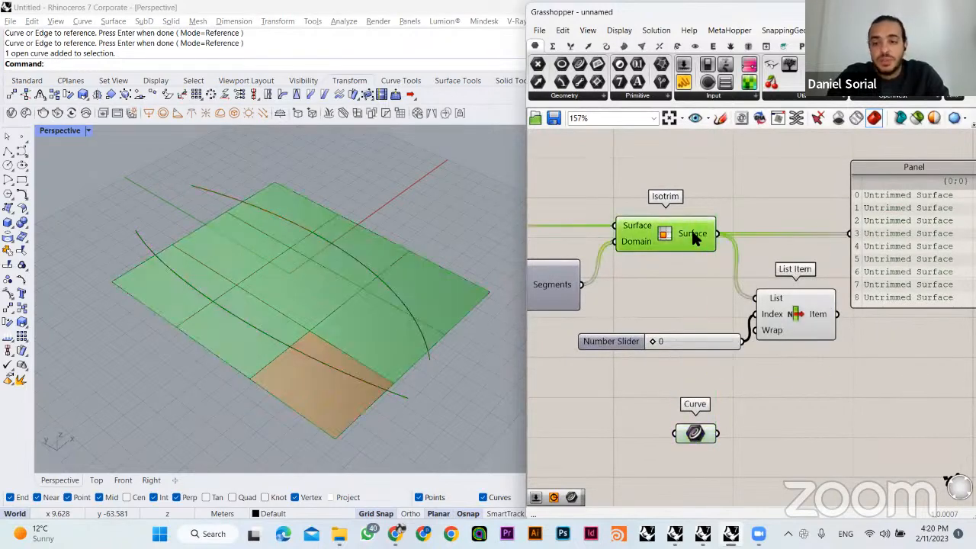
right_drag(803, 398, 732, 379)
click(756, 376)
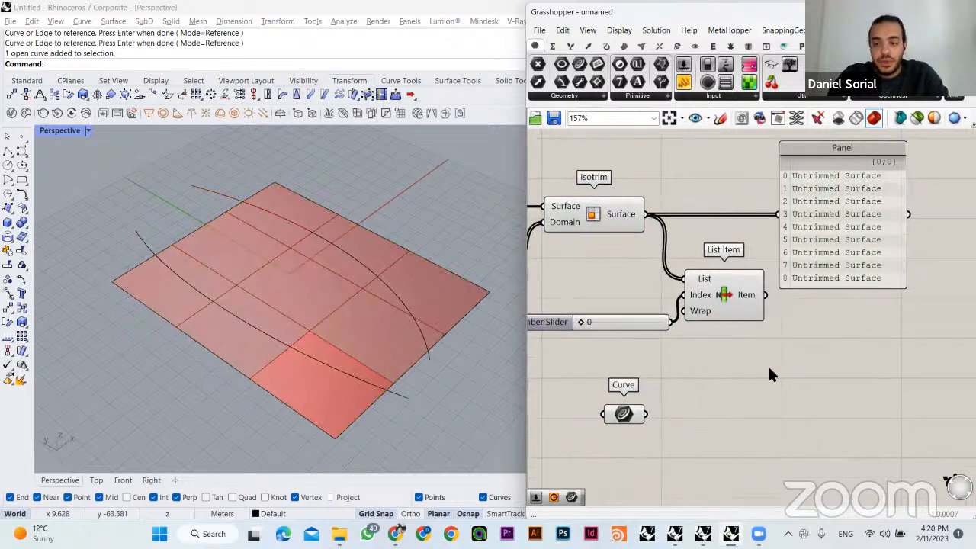
double_click(770, 370)
text(coll)
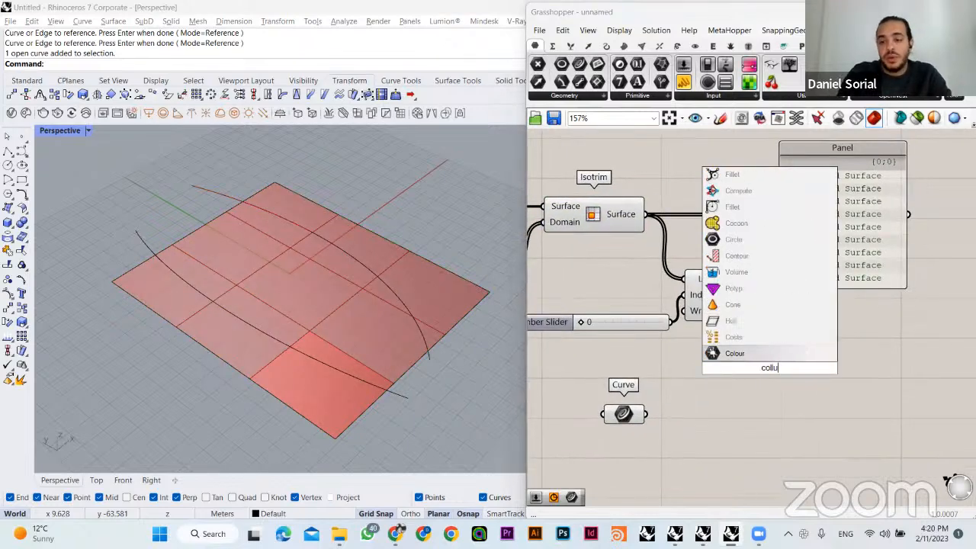
text(isio)
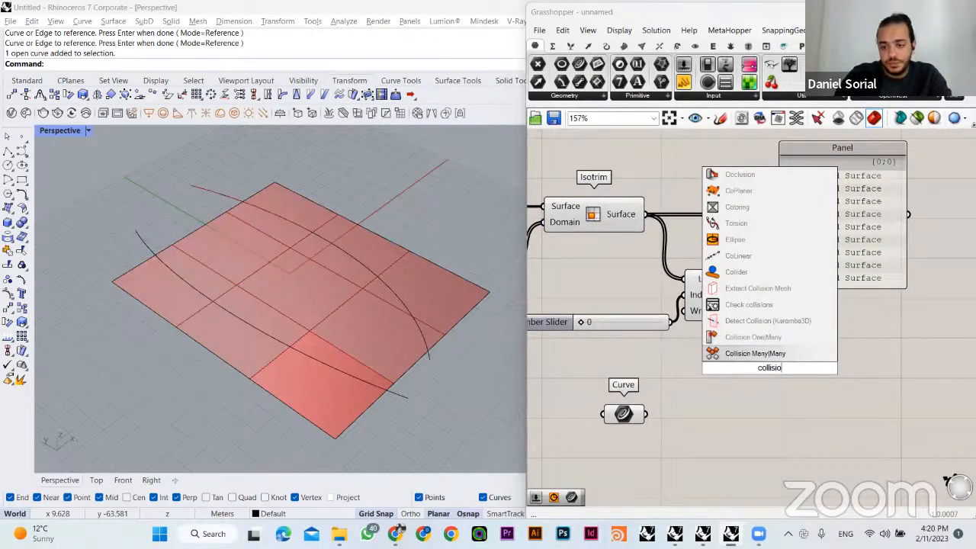
click(750, 337)
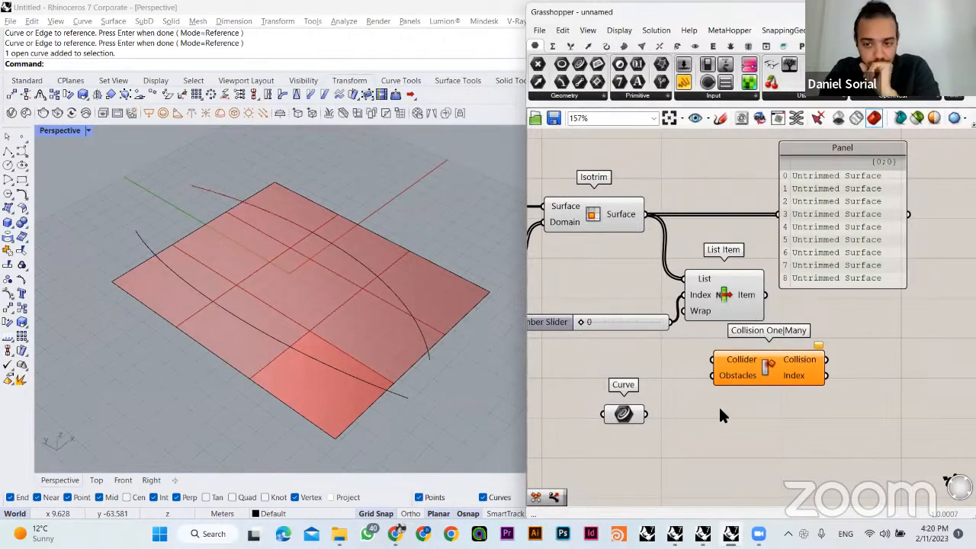
right_drag(723, 361, 709, 390)
drag(756, 390, 842, 380)
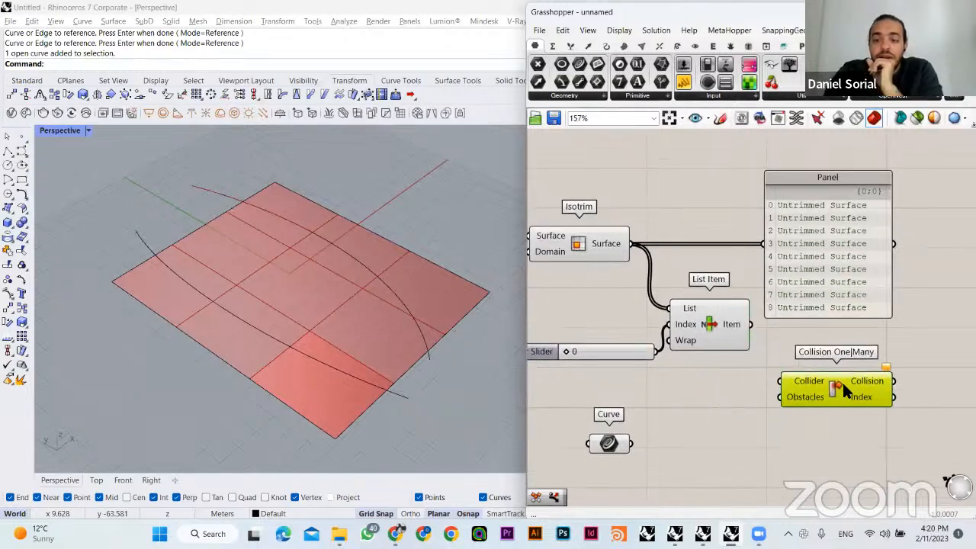
right_drag(795, 403, 757, 369)
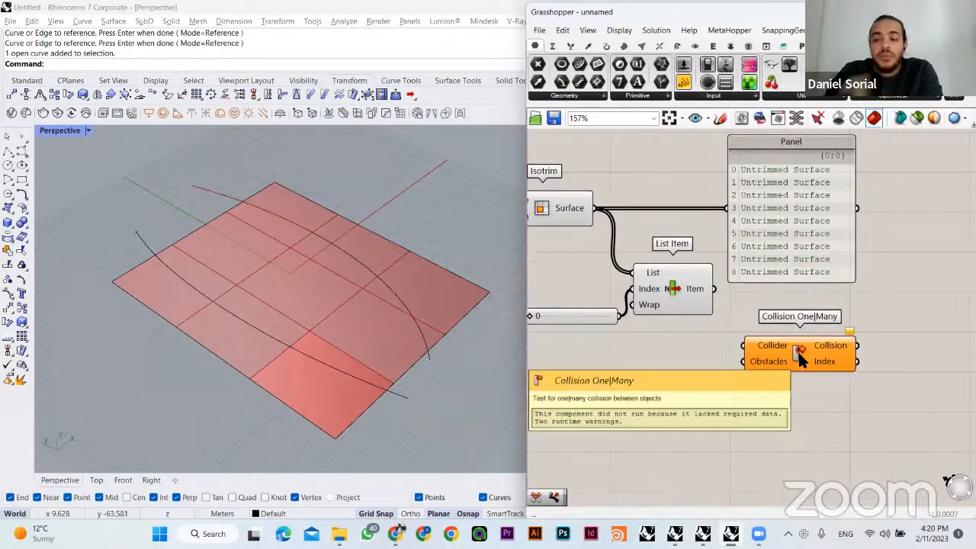
- Read the help page of Collision One|Many for its Collider and Obstacles inputs, and close it
right_click(801, 358)
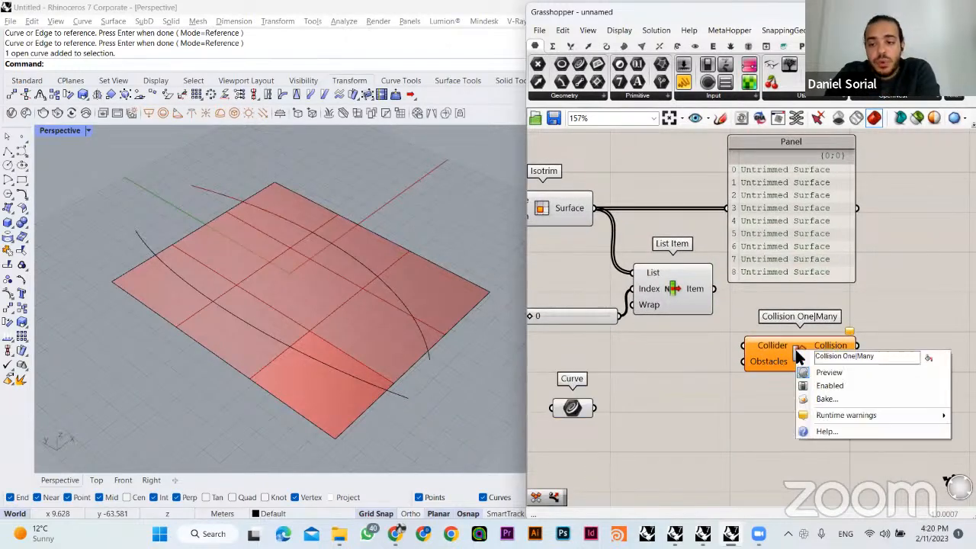
click(820, 428)
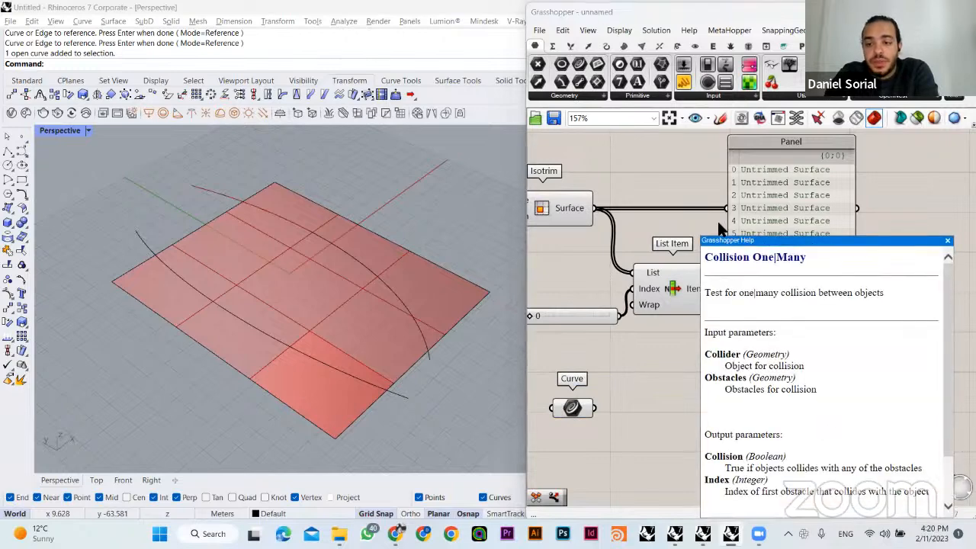
drag(755, 242, 677, 182)
drag(628, 232, 799, 230)
click(700, 272)
drag(699, 272, 628, 272)
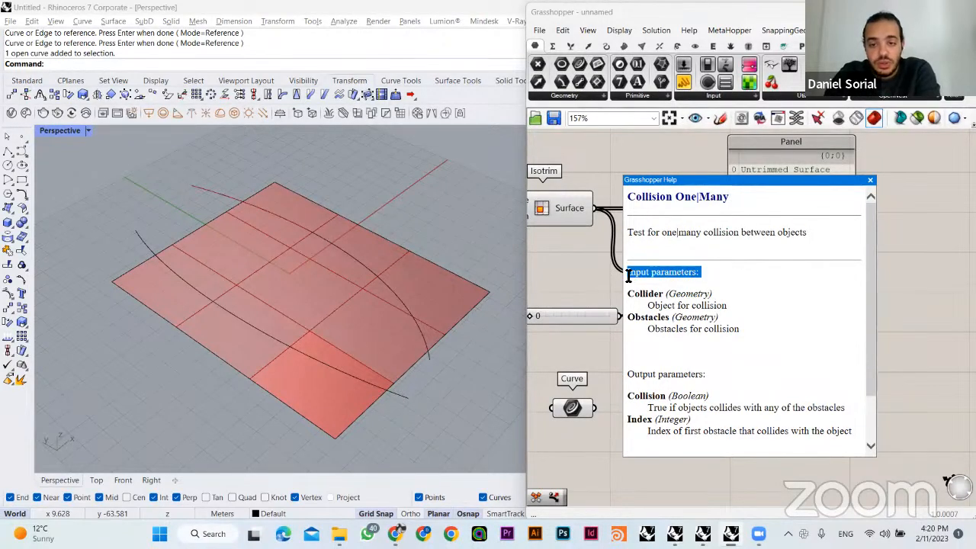
mouse_move(717, 294)
mouse_down()
mouse_move(655, 305)
mouse_move(729, 299)
mouse_up()
click(749, 286)
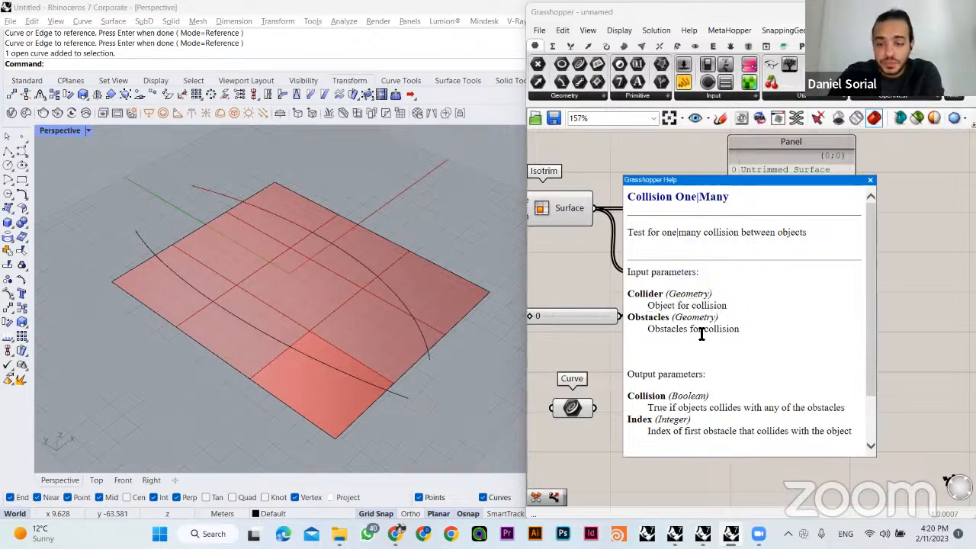
drag(652, 331, 740, 329)
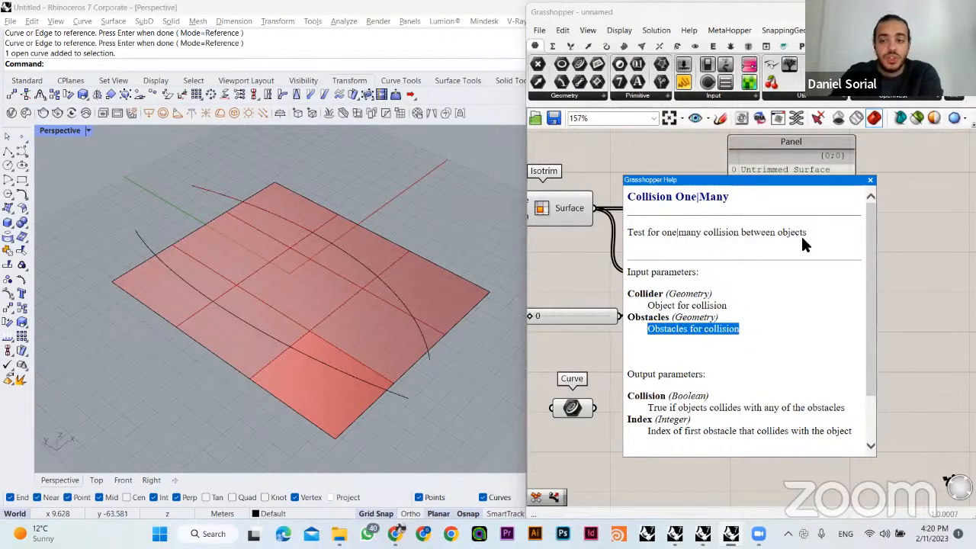
click(872, 180)
- Connect Isotrim's surfaces as Collider and the Curve parameter as Obstacles of Collision One|Many, then align the component with Curve
right_drag(675, 345, 718, 342)
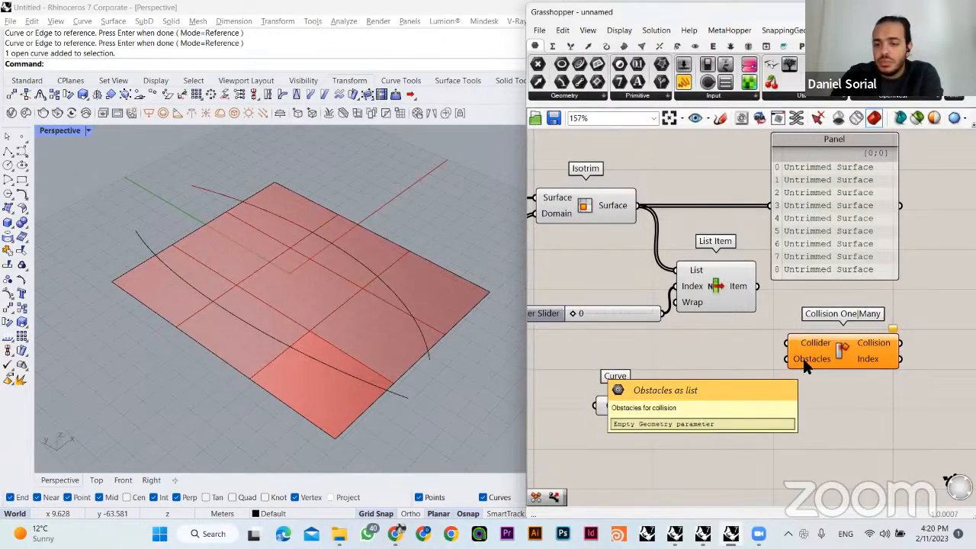
drag(787, 342, 638, 205)
right_drag(708, 375, 644, 352)
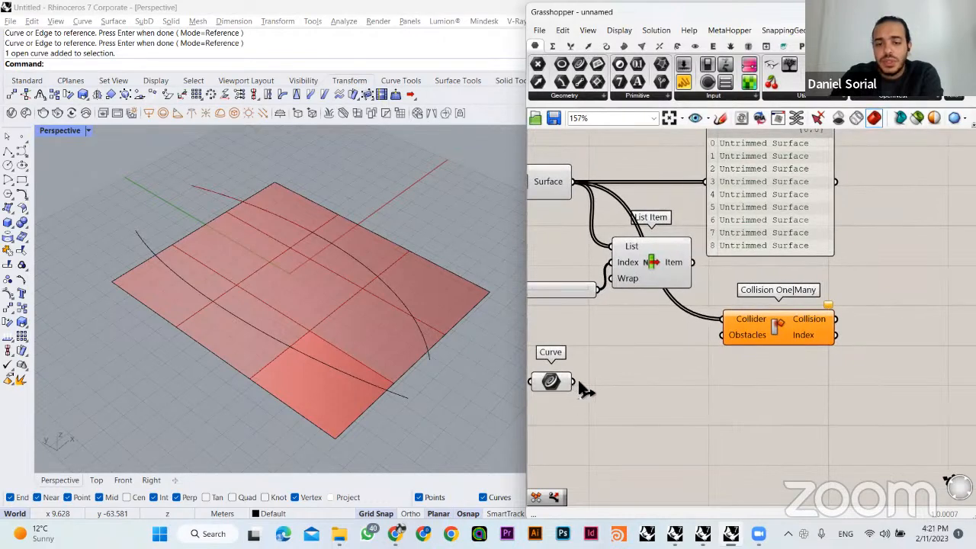
drag(571, 381, 722, 335)
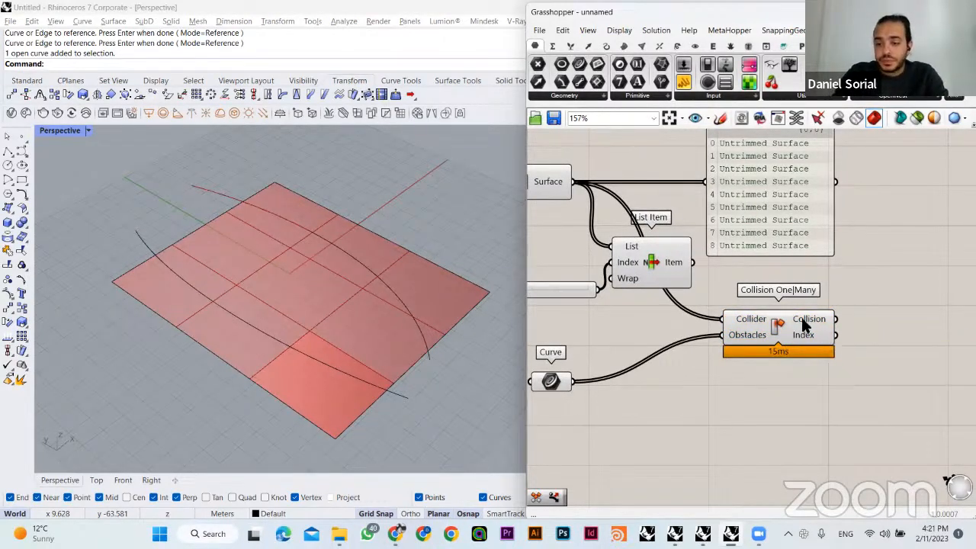
right_drag(723, 383, 737, 404)
click(771, 363)
drag(769, 356, 780, 404)
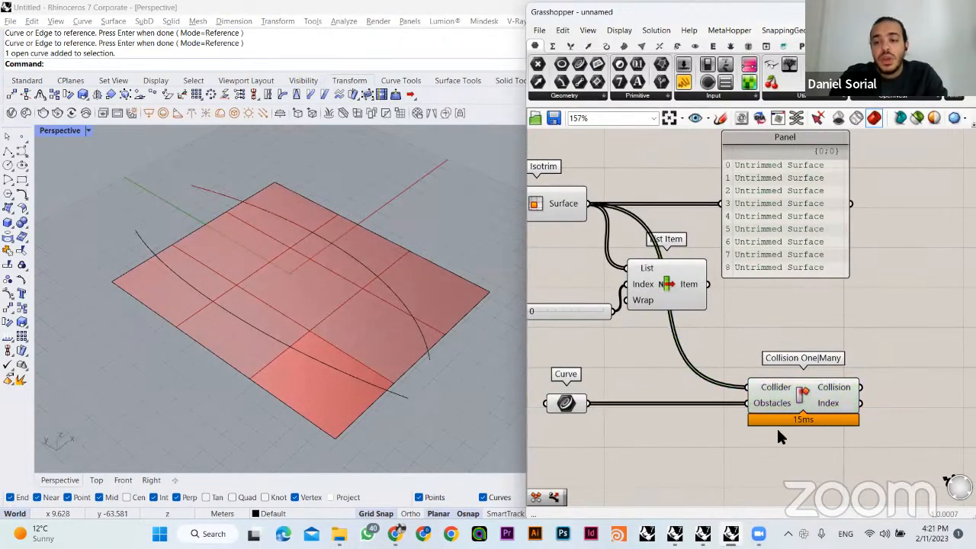
- Feed the Collision output into the Panel in place of the surfaces and position the Panel beside the collision component
right_drag(878, 308, 806, 286)
drag(715, 203, 816, 207)
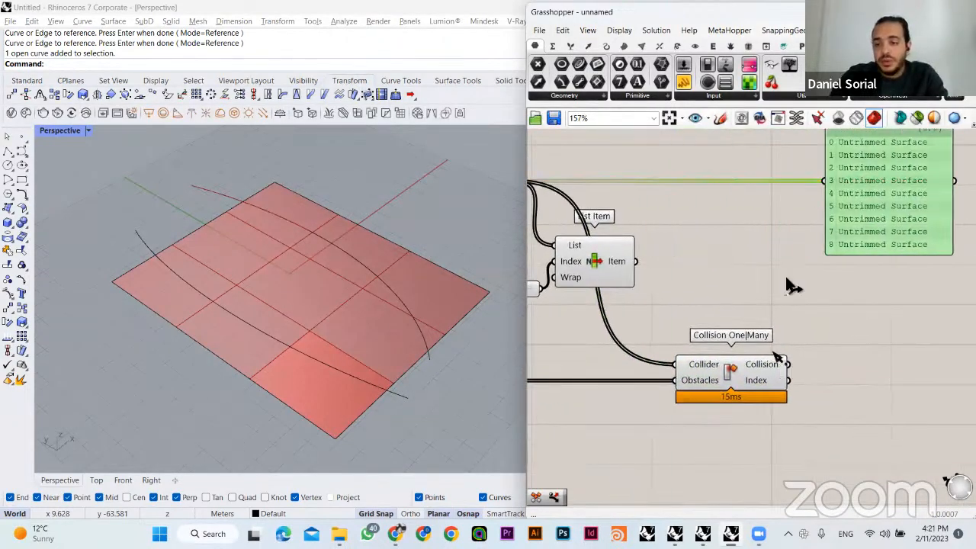
drag(787, 364, 822, 180)
right_drag(877, 223, 786, 266)
drag(808, 297, 810, 356)
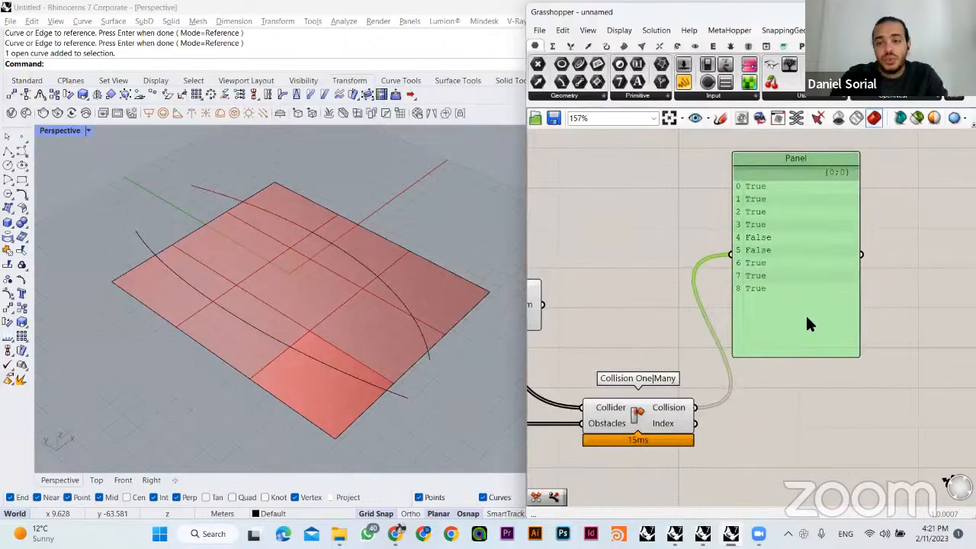
drag(807, 317, 825, 365)
- Examine the Collision output's true/false list for the grid cells crossed by the curves
click(693, 286)
right_drag(701, 335, 756, 282)
right_drag(686, 255, 811, 277)
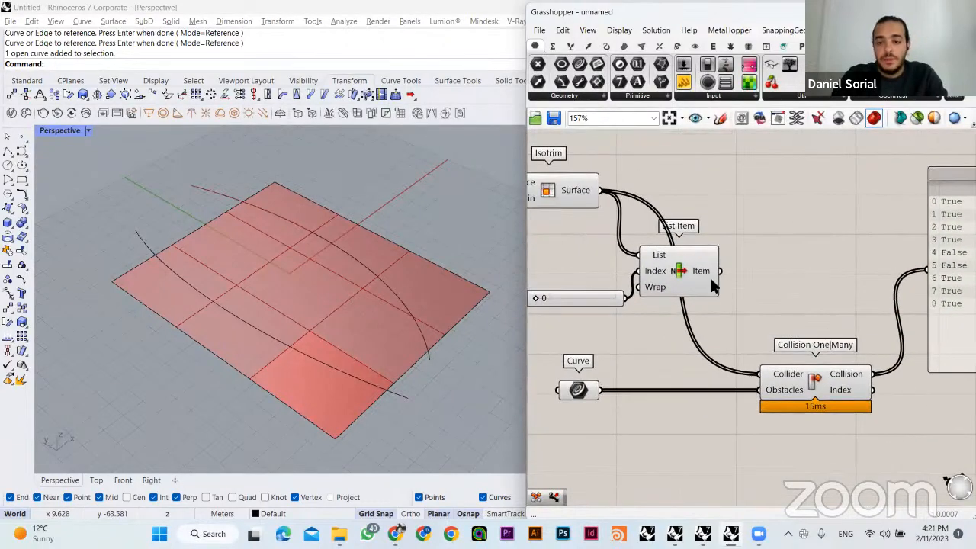
right_drag(927, 341, 840, 333)
mouse_move(760, 364)
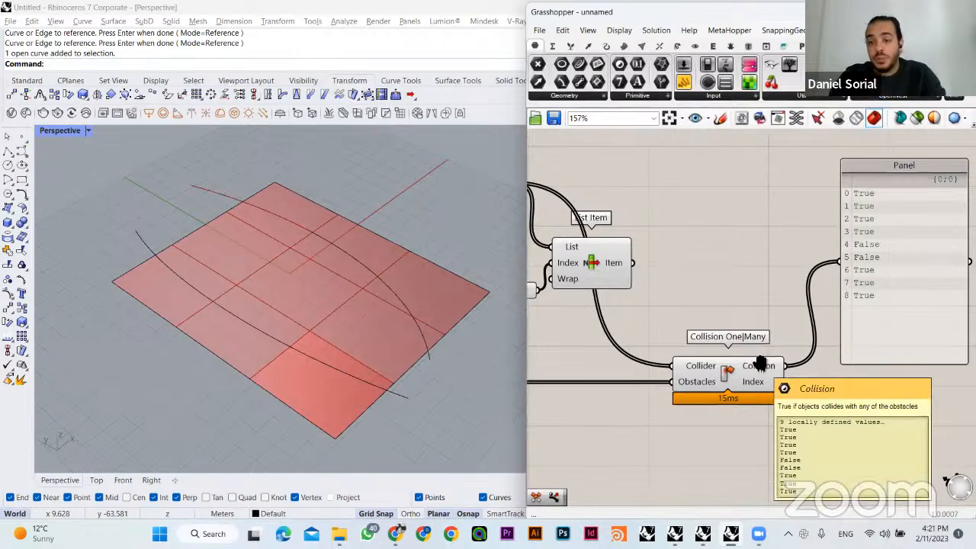
right_drag(760, 363, 733, 363)
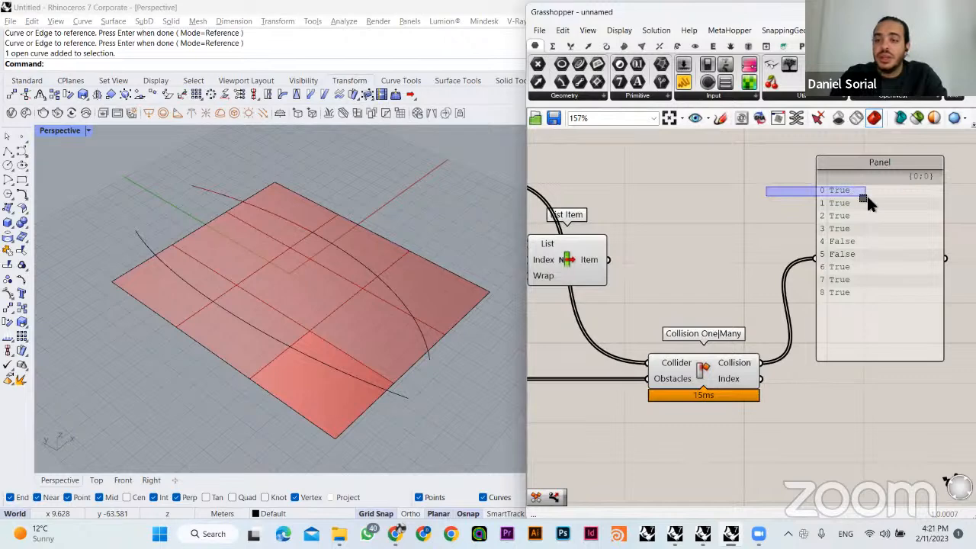
- Compare the true/false entries of the Collision list with the grid cells and the reference curve in the Perspective viewport
drag(867, 196, 832, 198)
right_drag(710, 280, 812, 288)
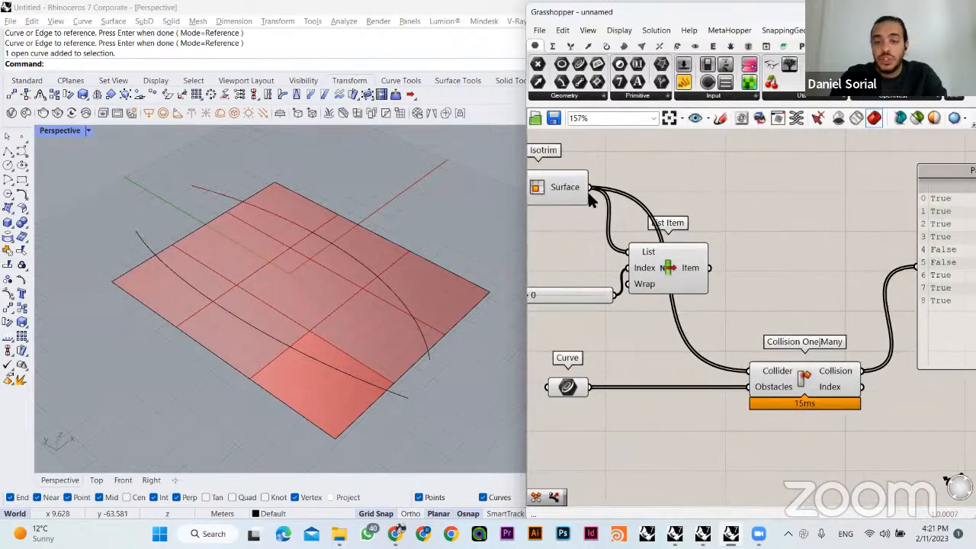
right_drag(733, 318, 680, 307)
right_drag(700, 264, 730, 259)
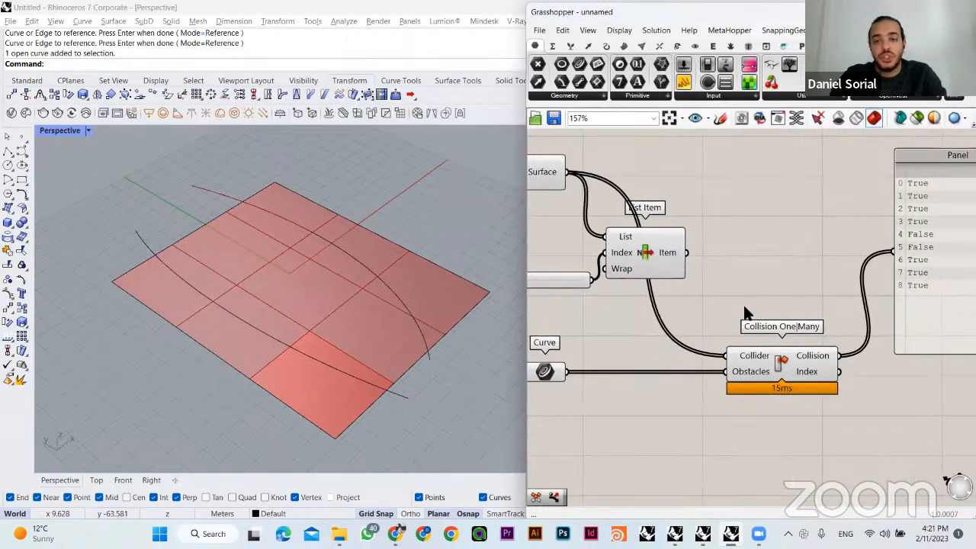
right_drag(746, 313, 694, 316)
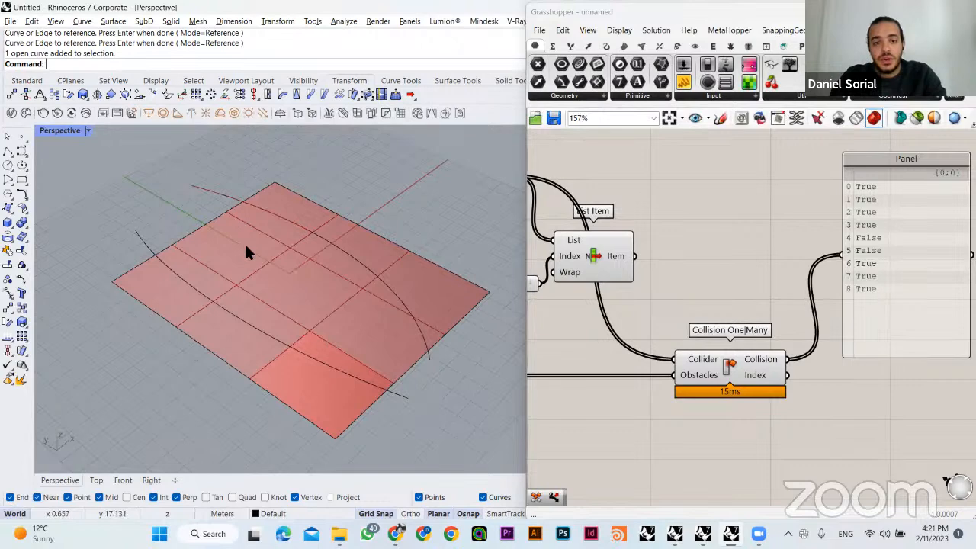
click(264, 204)
click(171, 202)
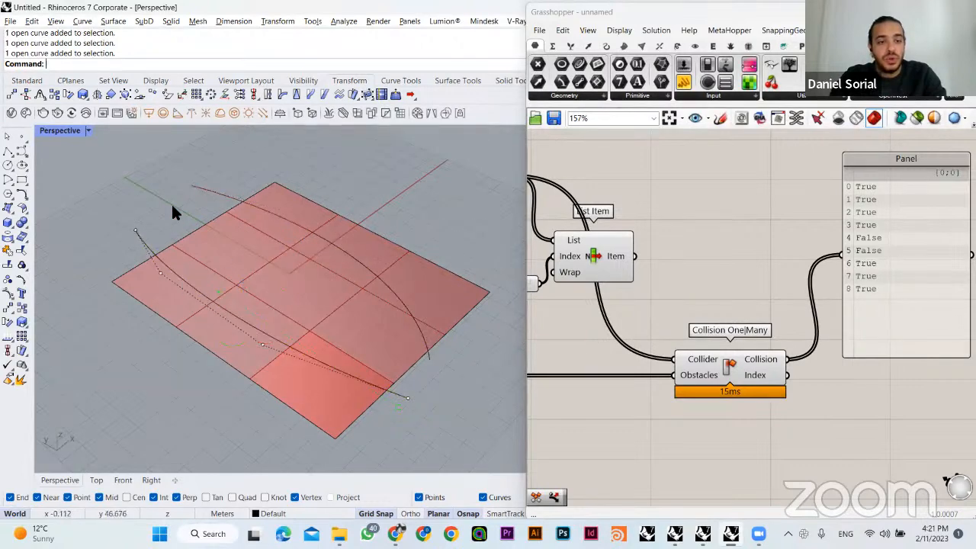
drag(784, 235, 903, 259)
right_drag(725, 249, 784, 257)
- Move List Item well below the collision chain and line up Collision One|Many and its Panel beside the Curve parameter
click(655, 265)
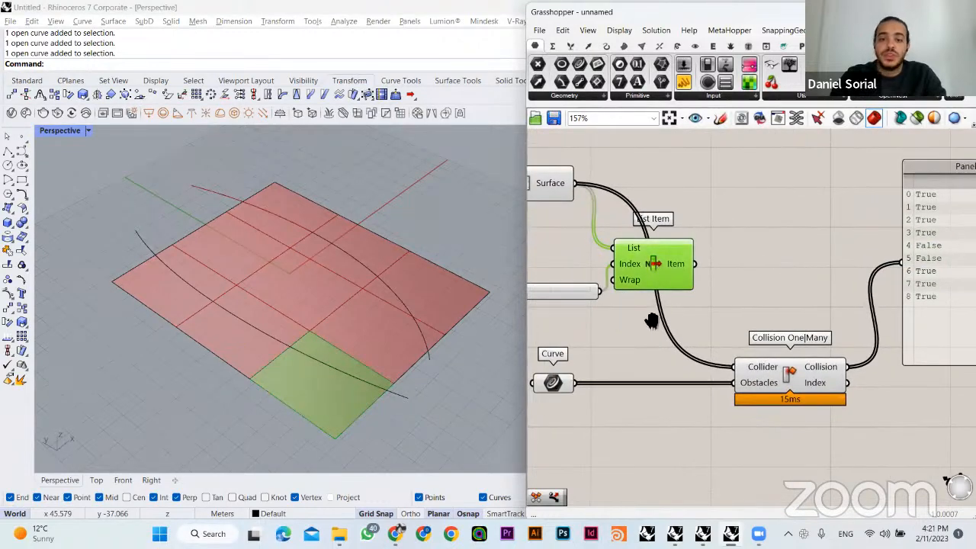
right_drag(652, 321, 702, 305)
drag(684, 304, 619, 269)
drag(704, 262, 705, 477)
click(790, 326)
drag(860, 297, 613, 375)
drag(839, 351, 835, 246)
click(839, 199)
right_drag(886, 200, 810, 234)
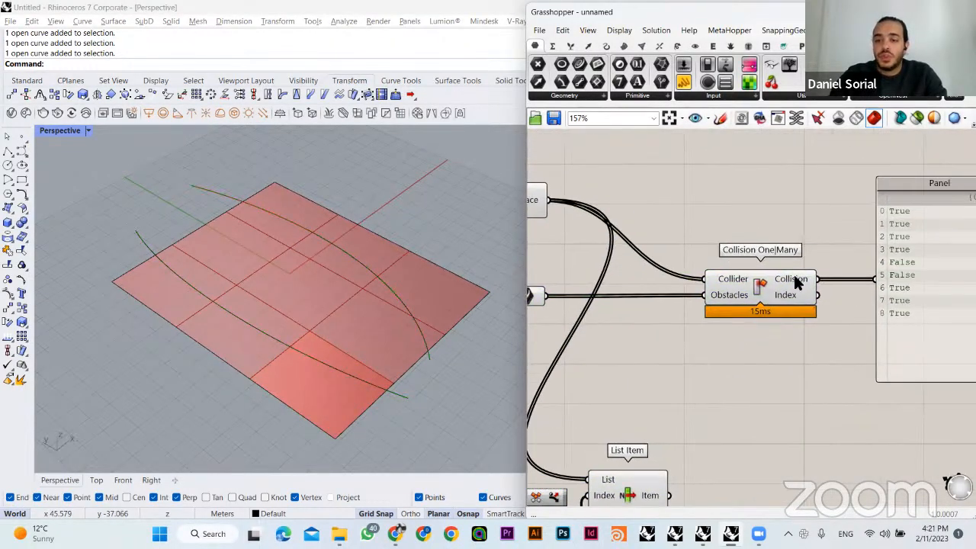
- Add a Dispatch component above Collision One|Many
double_click(796, 179)
text(dispa)
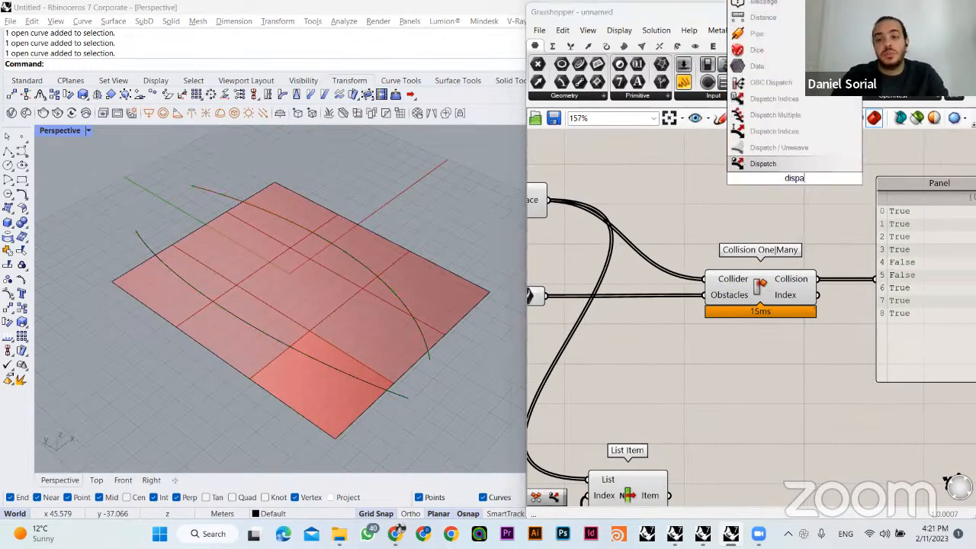
click(792, 160)
scroll(723, 231, down, 2)
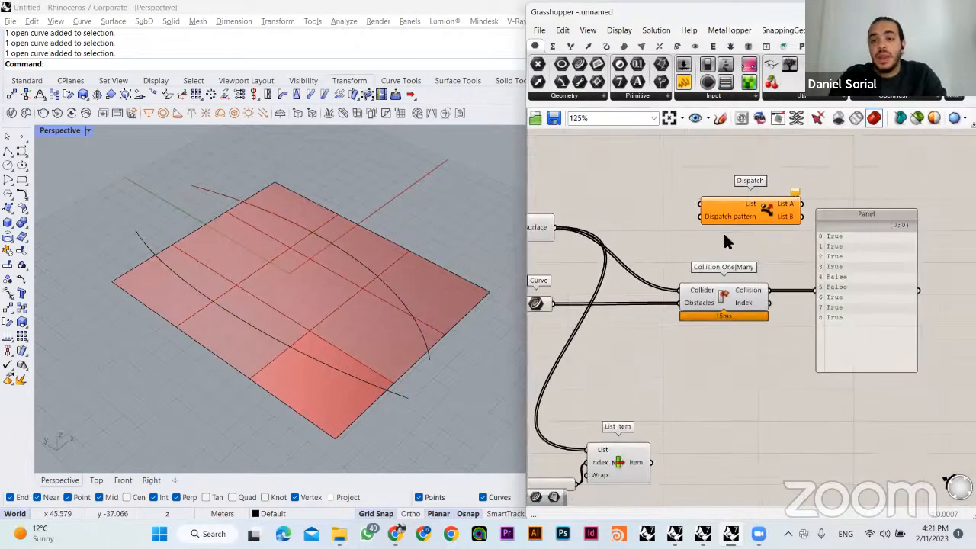
scroll(749, 217, up, 2)
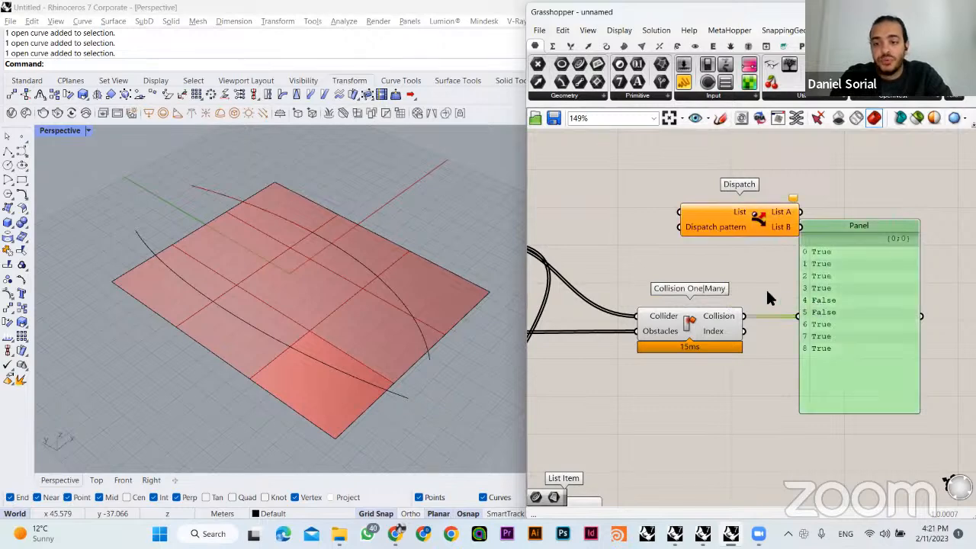
- Connect Collision to Dispatch pattern and Isotrim's surfaces to Dispatch's List, then move the Panel down out of the way
drag(743, 316, 684, 231)
right_drag(676, 232, 803, 239)
drag(618, 250, 809, 223)
right_drag(684, 189, 565, 186)
click(879, 283)
drag(879, 283, 974, 353)
drag(770, 227, 836, 256)
mouse_move(860, 247)
right_drag(862, 254, 773, 257)
- Add a Surface parameter beside Dispatch and connect List A to it
click(859, 205)
double_click(859, 205)
text(surface)
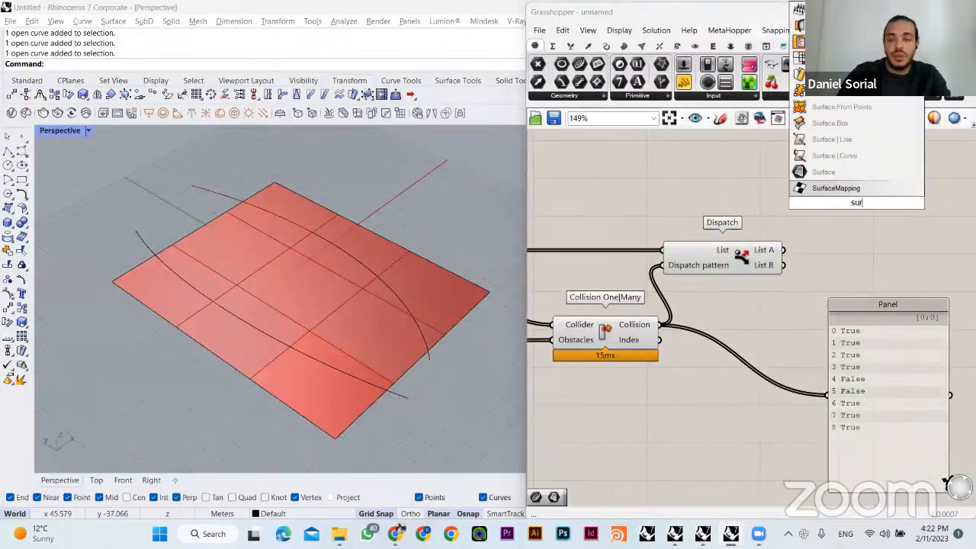
key(Return)
drag(857, 193, 861, 243)
drag(783, 250, 849, 253)
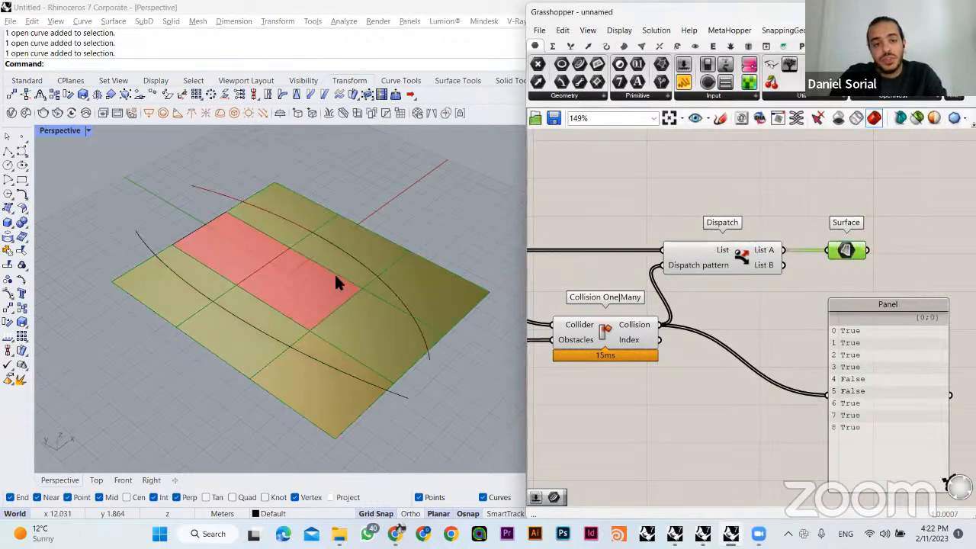
- Turn off the preview of Isotrim, Curve, Collision One|Many, Dispatch and List Item
right_drag(780, 303, 852, 299)
scroll(853, 299, down, 2)
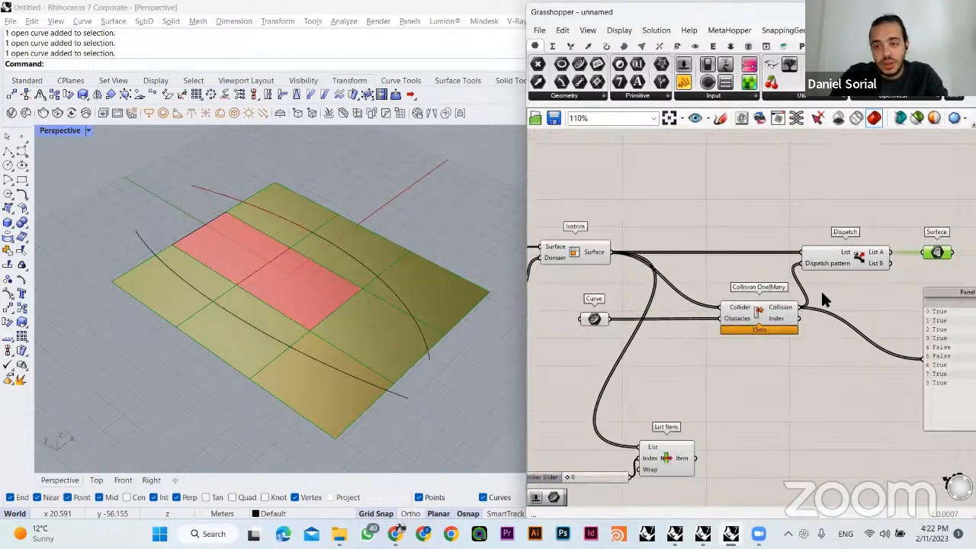
drag(862, 189, 574, 418)
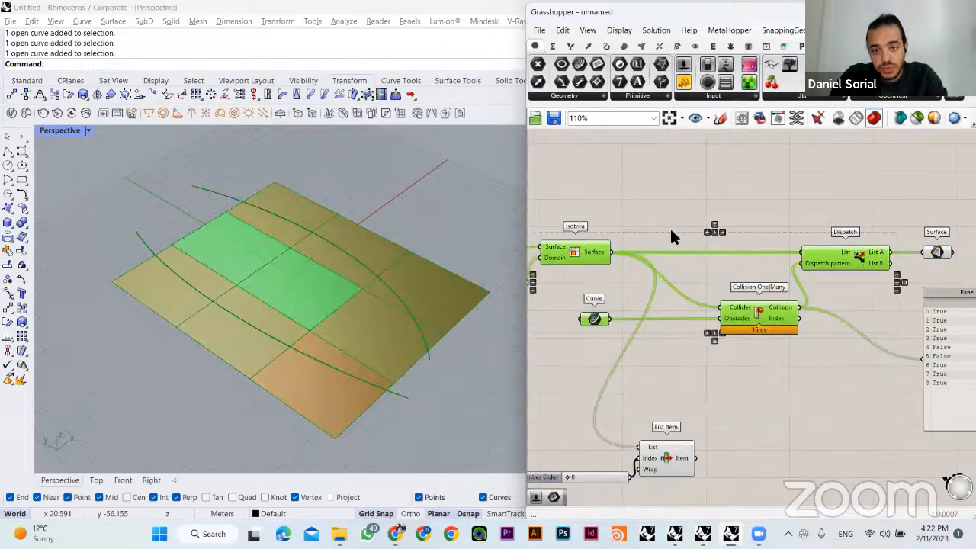
key(ctrl+q)
click(669, 220)
right_drag(671, 337, 723, 306)
click(718, 424)
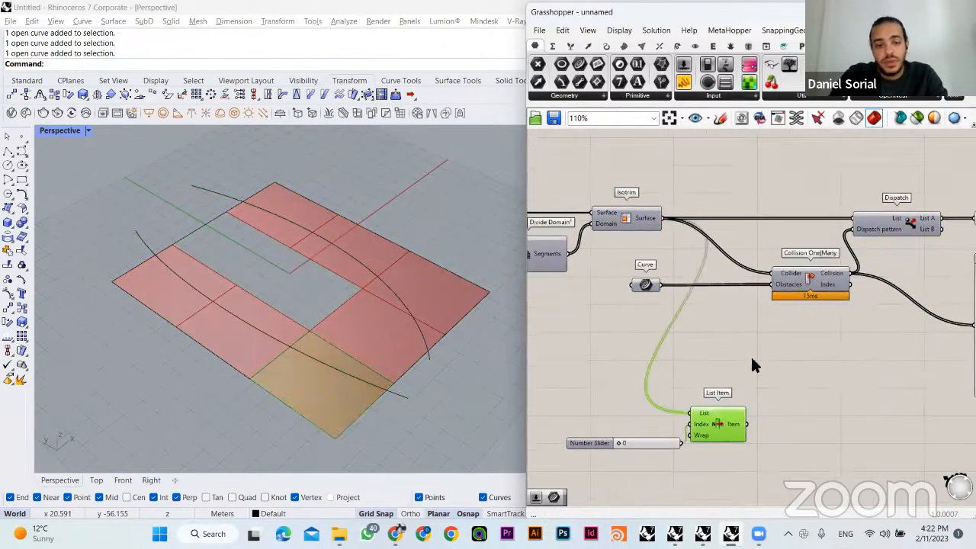
click(754, 357)
right_drag(808, 325, 767, 340)
- Reposition the true/false Panel lower on the canvas, leaving free space beneath the Surface parameter
right_drag(937, 340, 396, 319)
scroll(801, 320, down, 4)
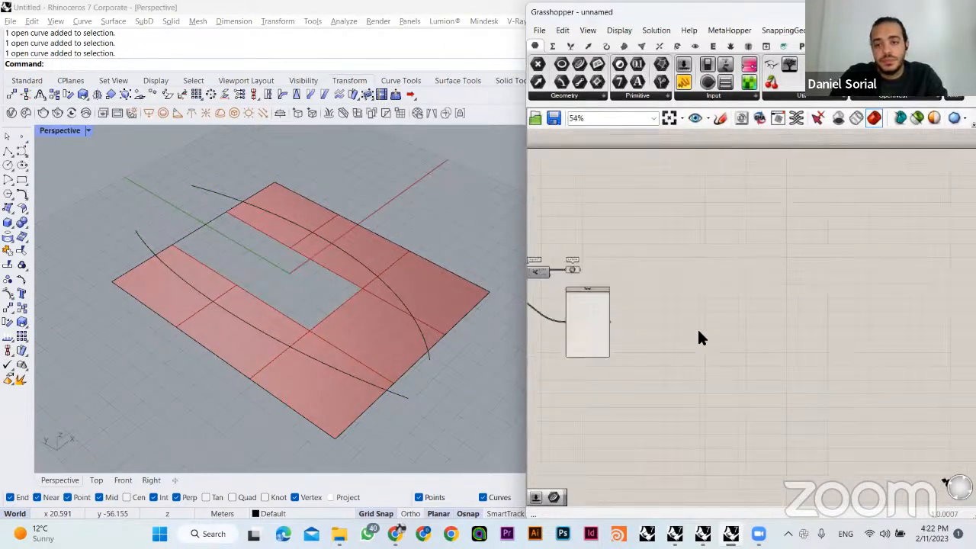
right_drag(697, 331, 809, 326)
scroll(633, 262, up, 5)
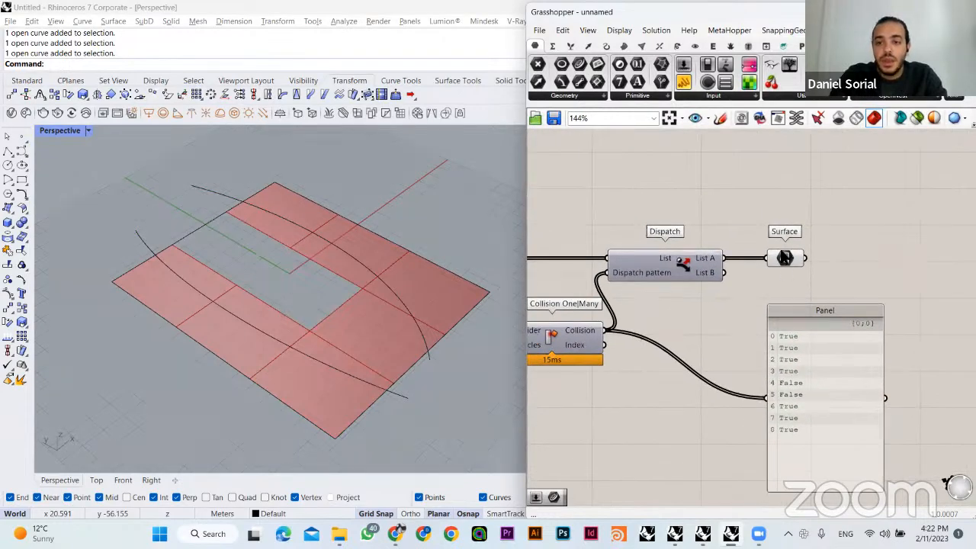
click(785, 258)
drag(823, 310, 830, 439)
click(800, 381)
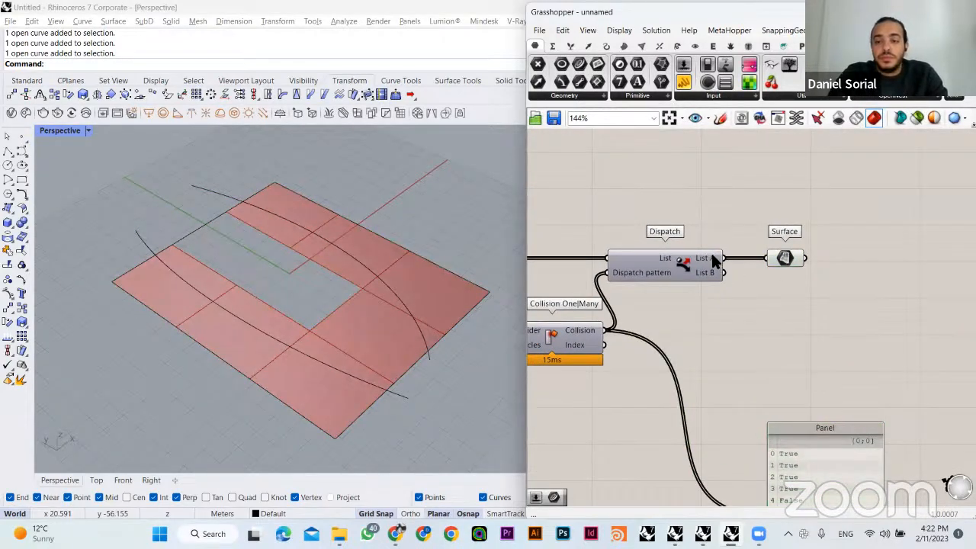
right_drag(796, 471, 829, 379)
drag(828, 377, 810, 319)
drag(763, 293, 836, 351)
drag(764, 415, 828, 359)
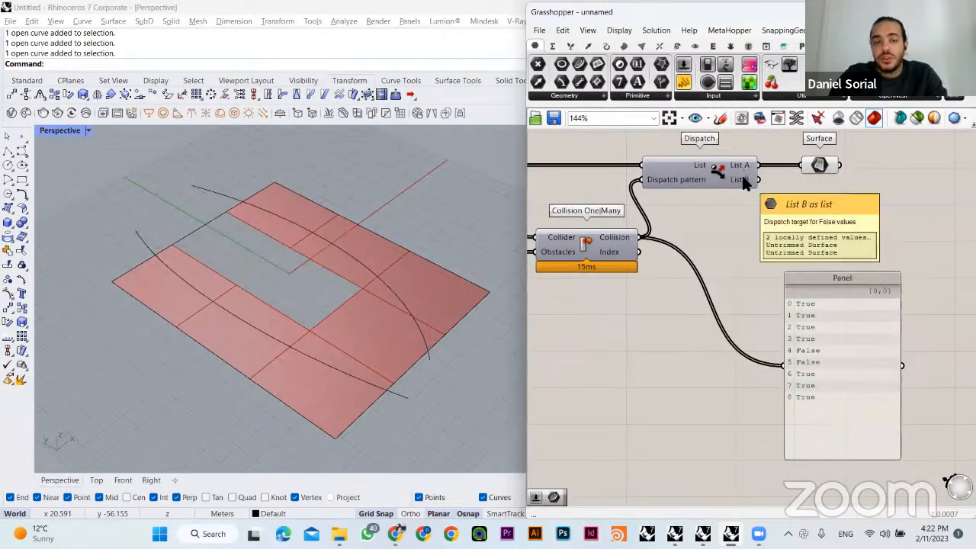
- Duplicate the Surface parameter directly below the original and feed the copy from Dispatch's List B instead of List A
alt+drag(820, 166, 820, 206)
click(794, 249)
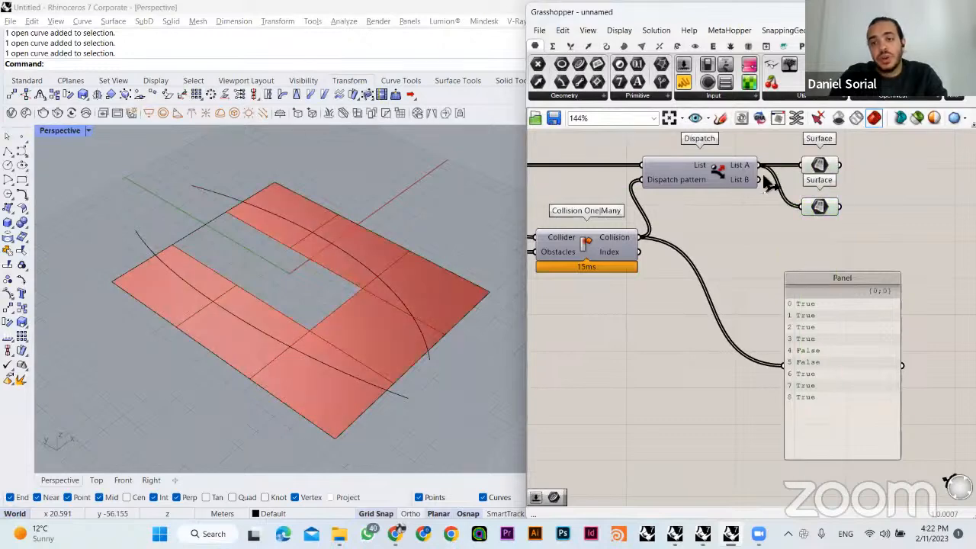
drag(759, 180, 799, 204)
click(818, 209)
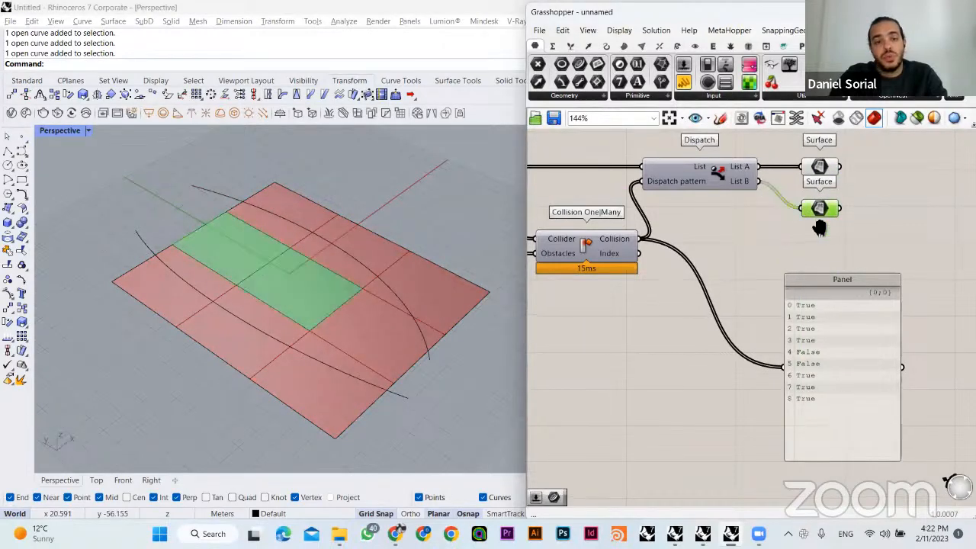
right_drag(818, 223, 795, 277)
click(799, 216)
click(699, 309)
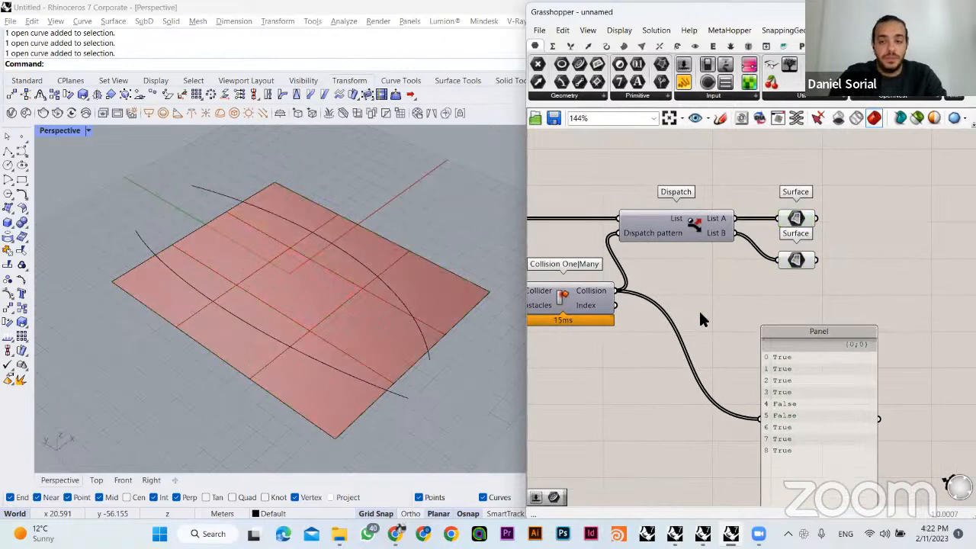
- Widen the Grasshopper window over the Rhino viewport and highlight the List A cells by selecting their Surface parameter
right_drag(698, 309, 705, 280)
click(792, 358)
click(723, 348)
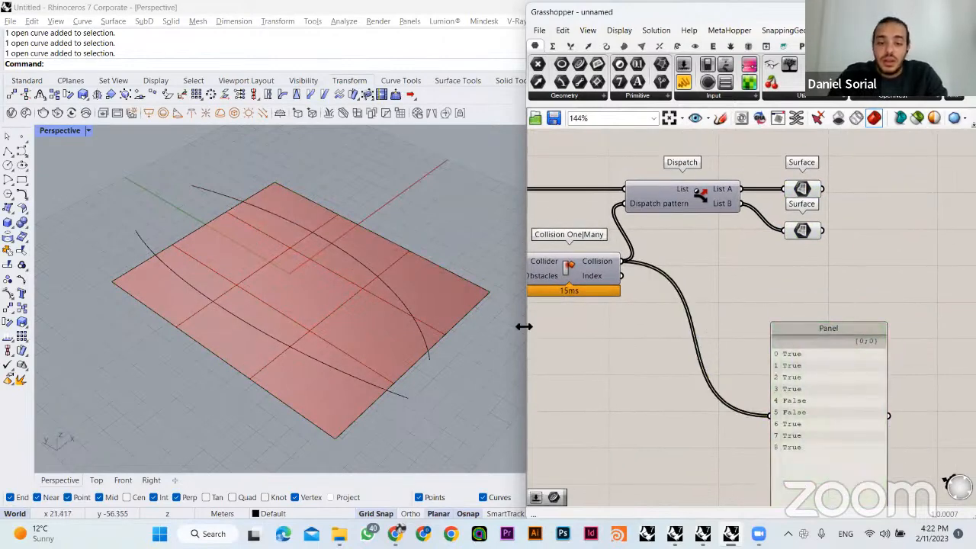
right_drag(414, 333, 448, 305)
drag(448, 305, 438, 305)
click(709, 190)
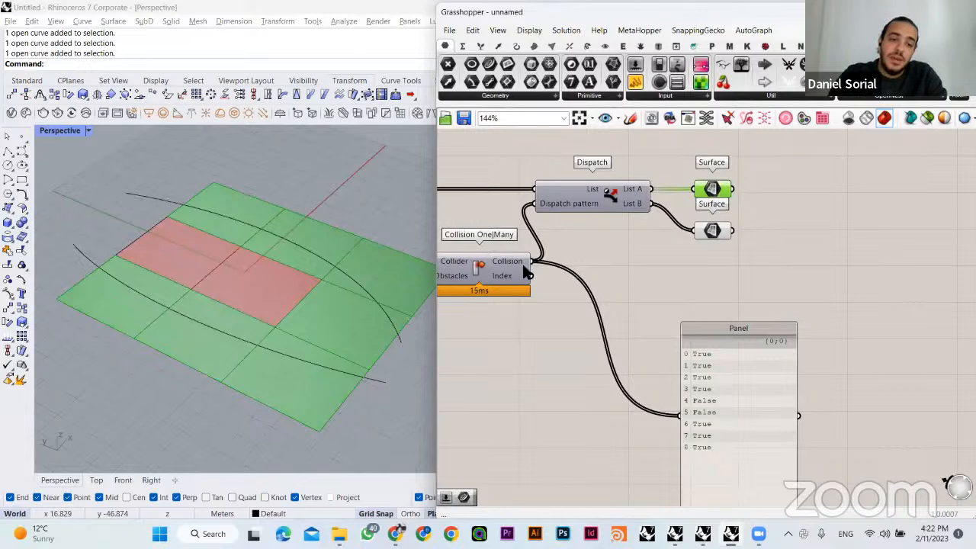
click(682, 289)
right_drag(682, 288, 755, 290)
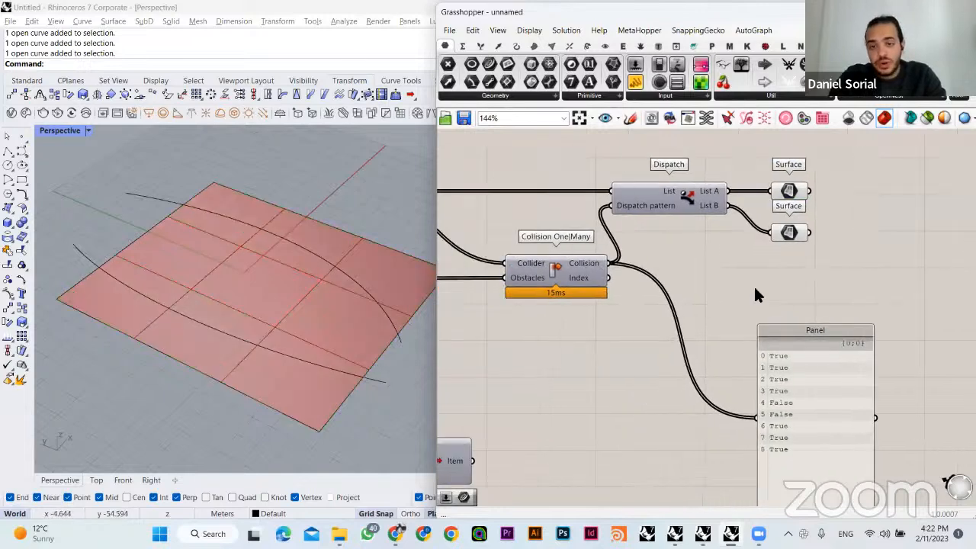
scroll(753, 290, down, 2)
double_click(767, 286)
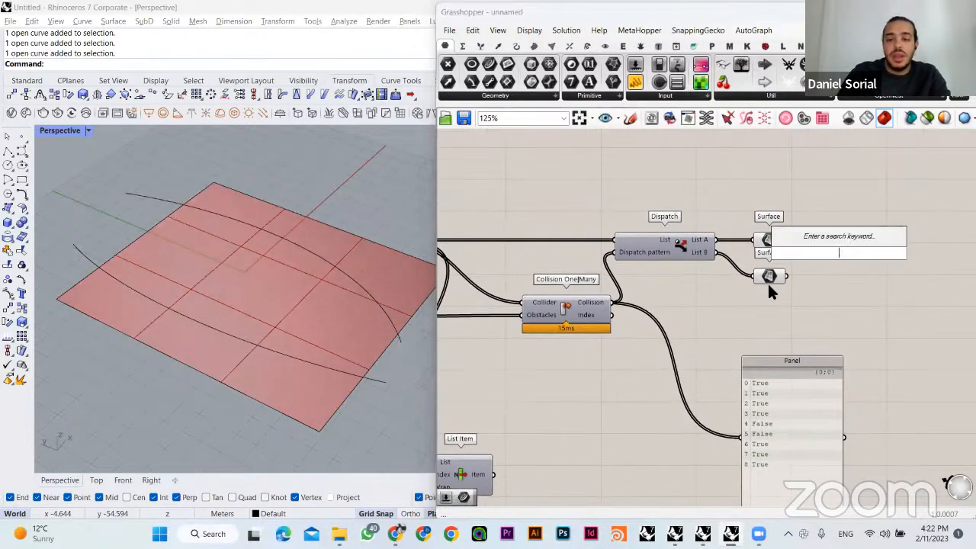
right_drag(654, 305, 849, 313)
right_drag(495, 257, 697, 224)
right_drag(727, 257, 552, 274)
right_drag(644, 261, 473, 271)
- Add a second Isotrim component and connect the List A Surface parameter to its Surface input
right_drag(928, 253, 784, 260)
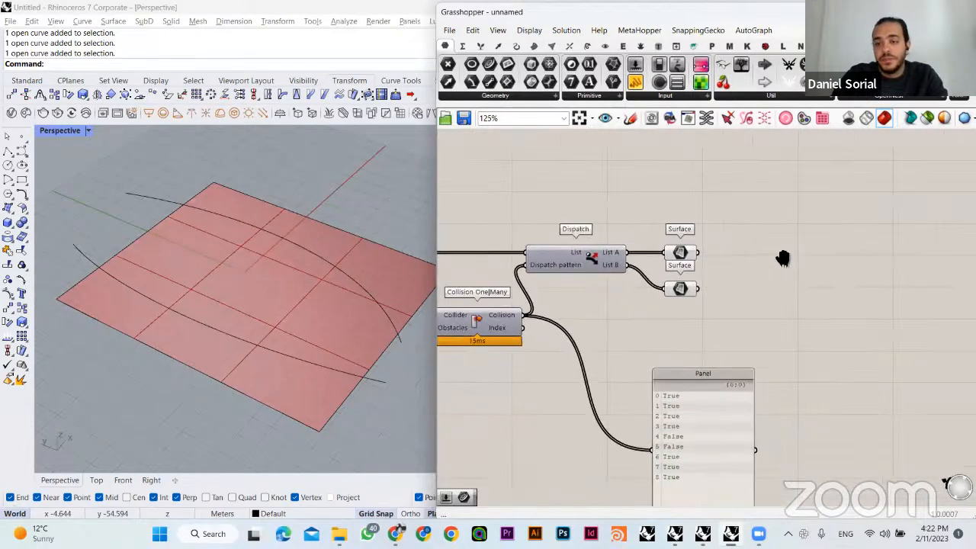
double_click(784, 263)
text(isotrim)
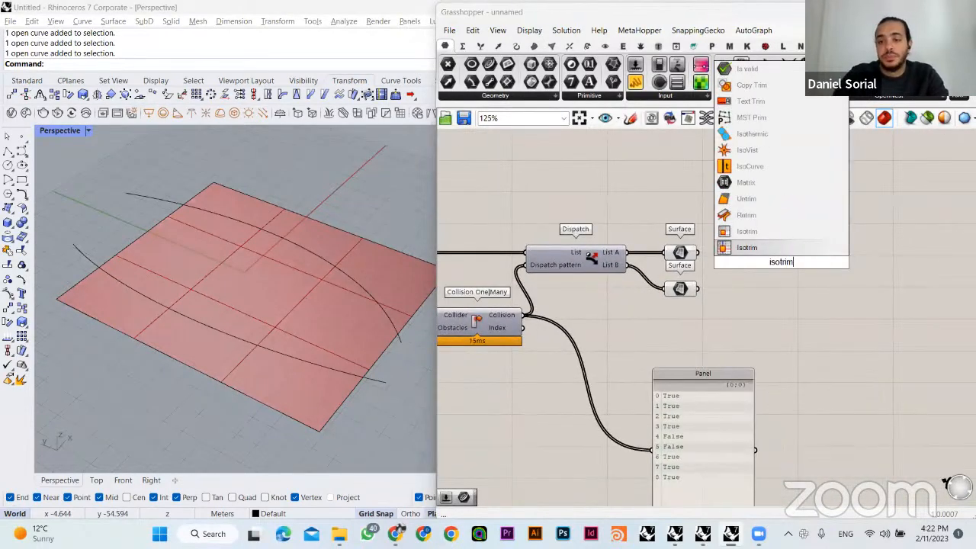
click(781, 237)
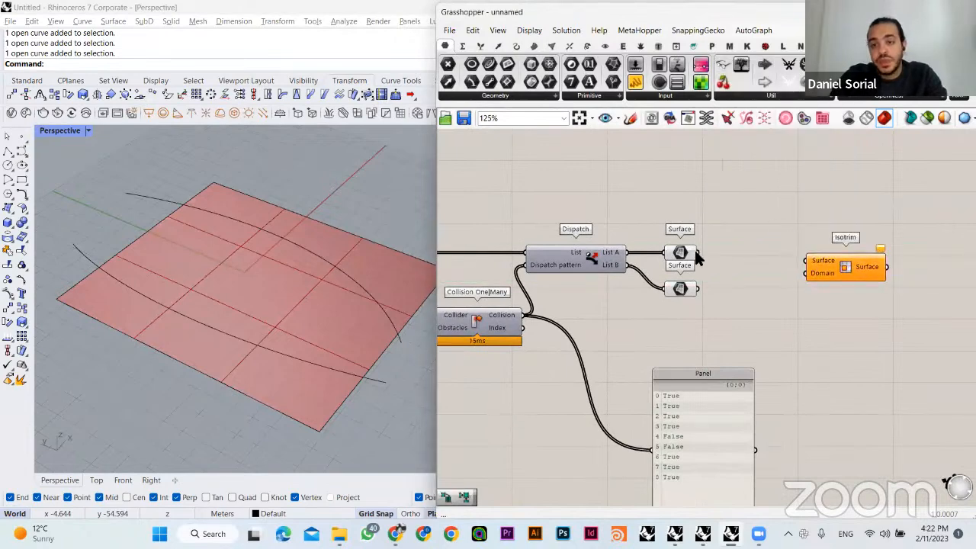
drag(696, 253, 807, 261)
drag(823, 266, 889, 244)
right_drag(809, 265, 743, 250)
- Add a Divide Domain² component before the new Isotrim and connect the List A Surface parameter to its Domain input
double_click(745, 279)
text(d)
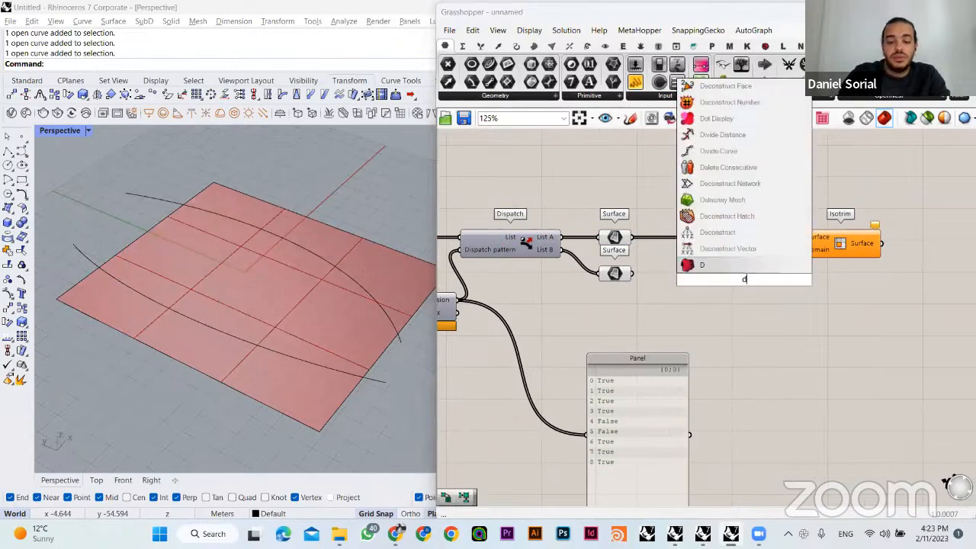
text(ivide)
click(728, 249)
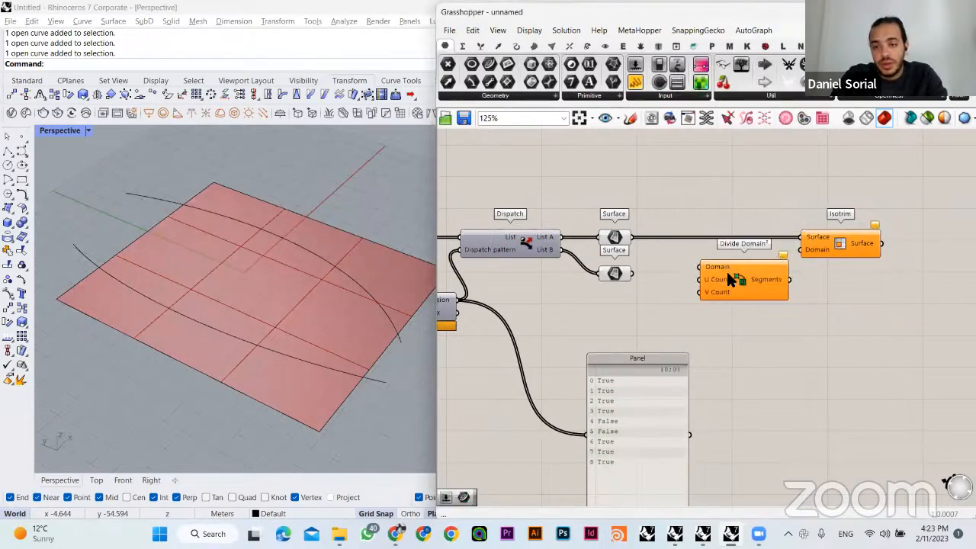
drag(632, 237, 727, 270)
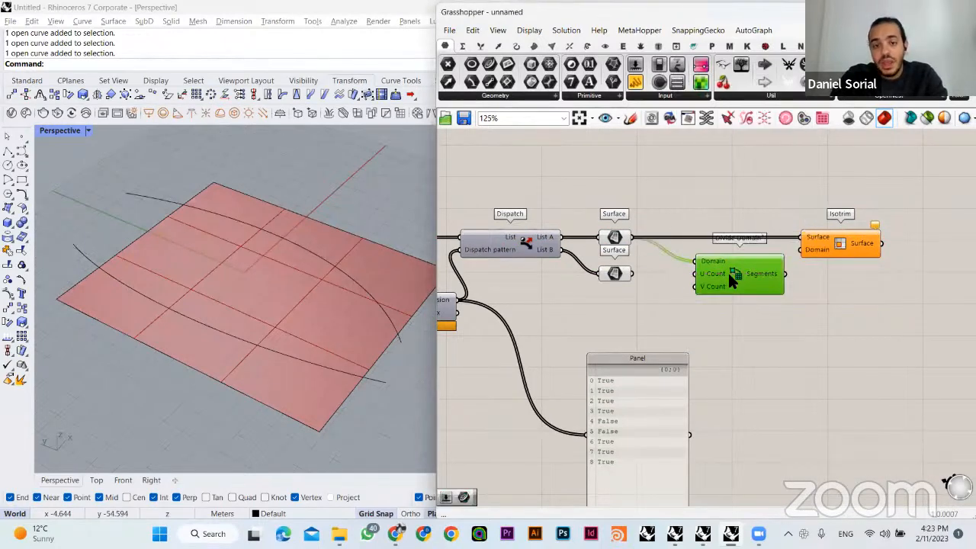
- Add a number slider set to 2 and connect it to both U Count and V Count of the new Divide Domain²
double_click(664, 302)
text(2)
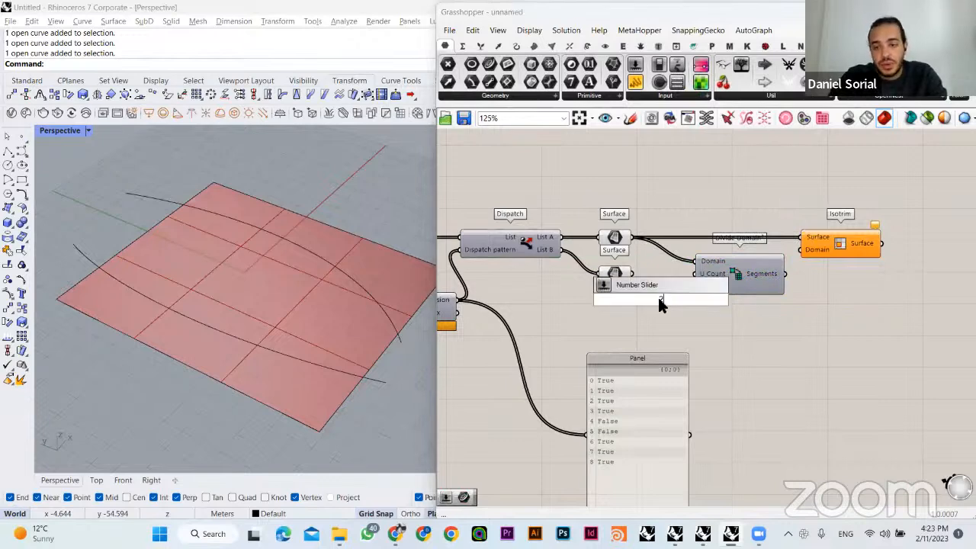
key(Return)
drag(696, 274, 613, 328)
click(717, 358)
right_drag(717, 357, 702, 287)
drag(633, 288, 717, 362)
click(716, 366)
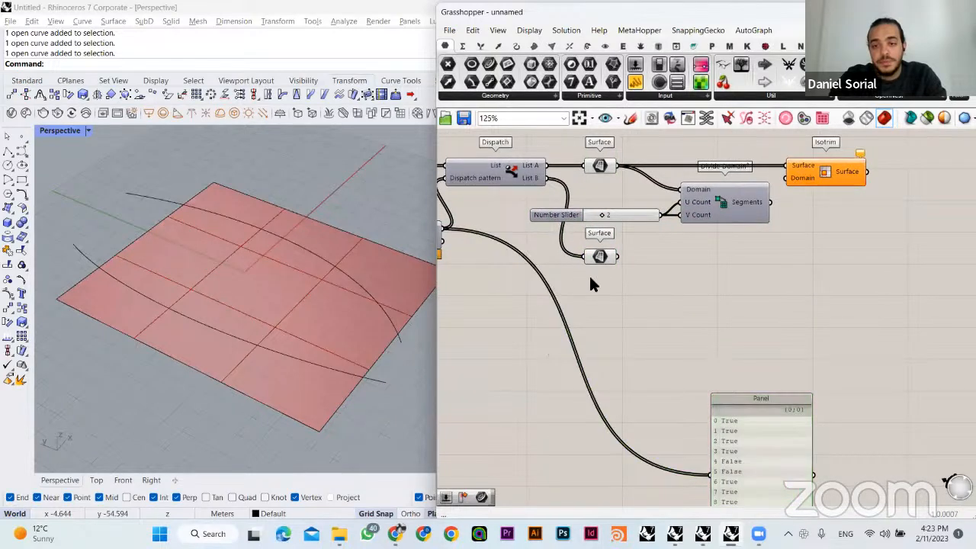
- Move the List B Surface parameter well below the number slider and delete the true/false Panel
drag(600, 259, 620, 372)
click(681, 307)
drag(770, 439, 810, 333)
key(Delete)
right_drag(664, 309, 692, 331)
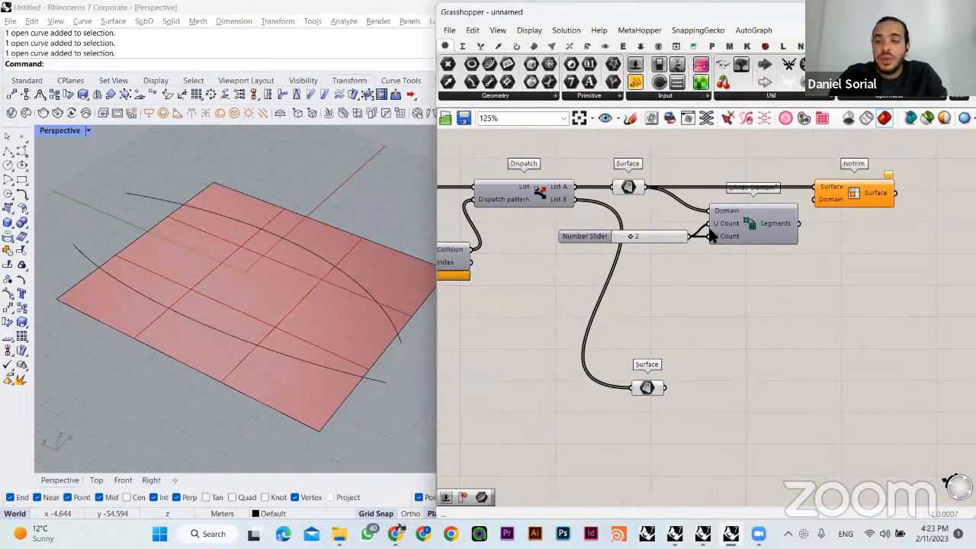
- Lower the new Divide Domain² and its number slider slightly to clear the wire running to Isotrim
drag(752, 263, 674, 235)
drag(752, 220, 754, 240)
click(816, 321)
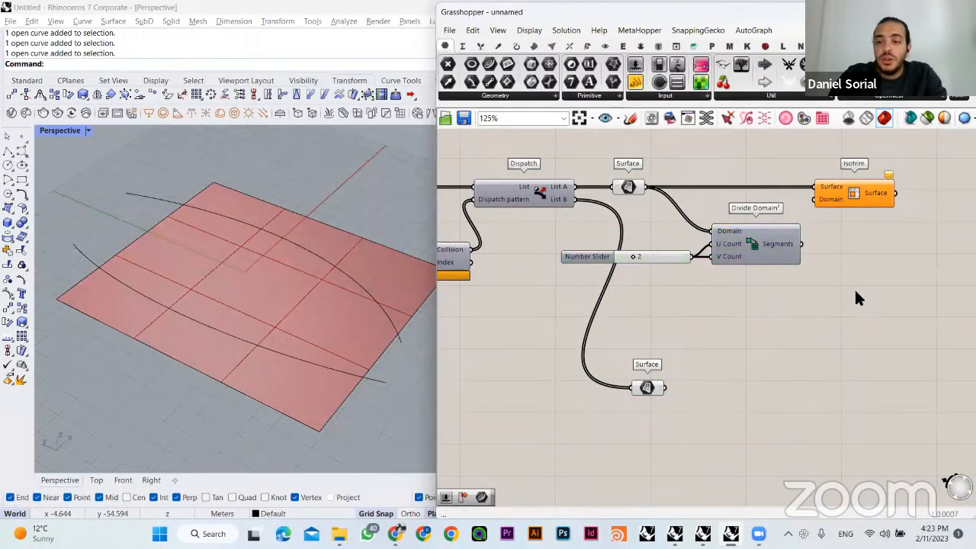
- Select the List B and List A Surface parameters in turn to compare which grid cells each one holds in the viewport
click(866, 193)
right_drag(678, 362, 708, 343)
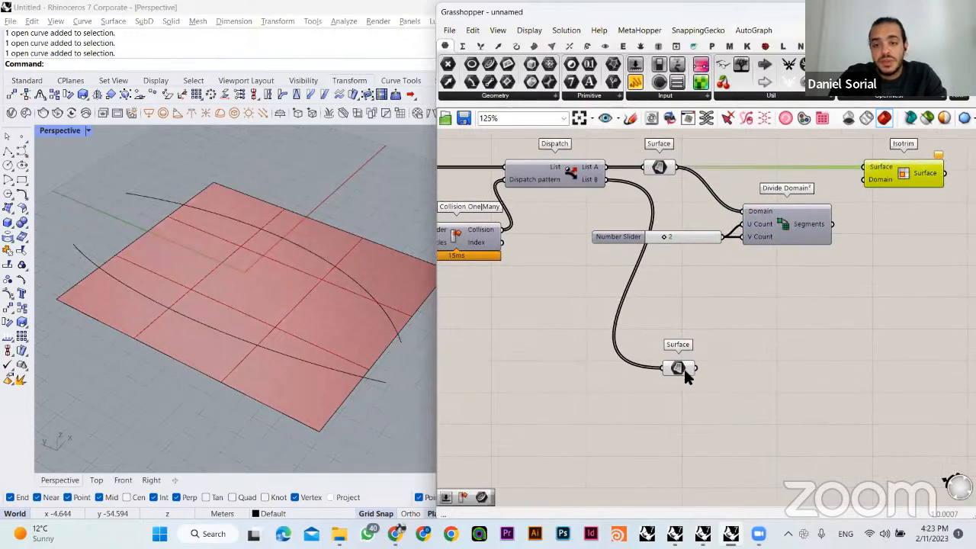
drag(659, 331, 664, 334)
drag(720, 390, 720, 391)
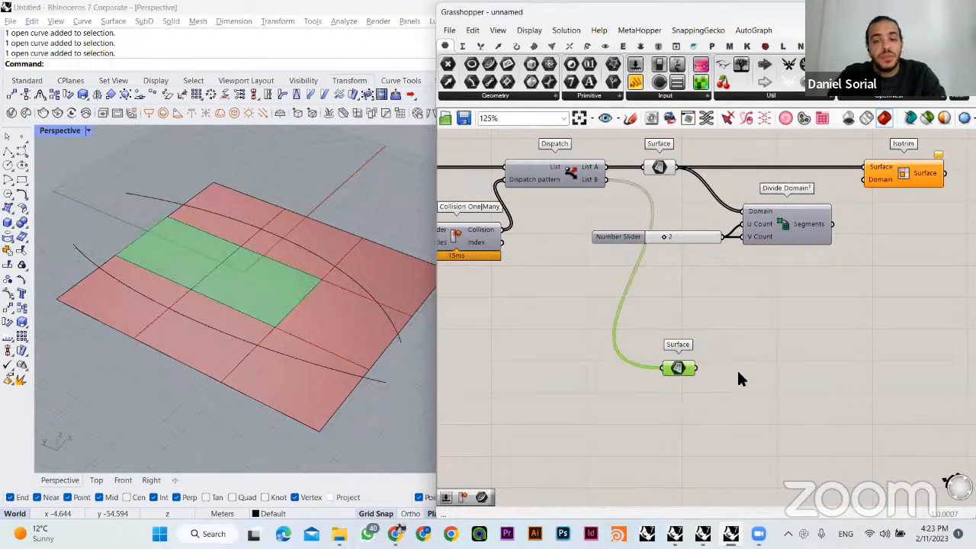
click(735, 337)
drag(736, 337, 587, 393)
click(653, 168)
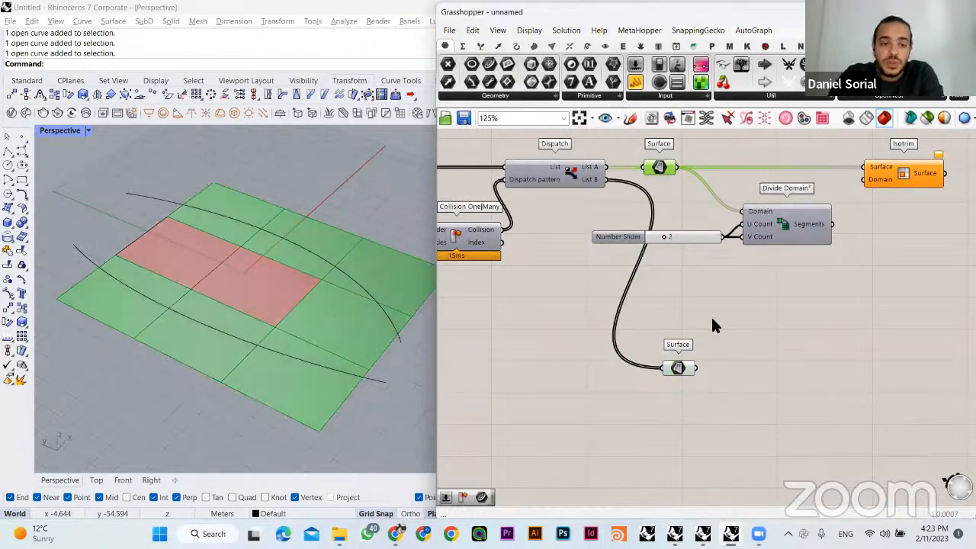
click(711, 322)
- Rename the List B Surface parameter as Grid A
right_drag(713, 326, 659, 279)
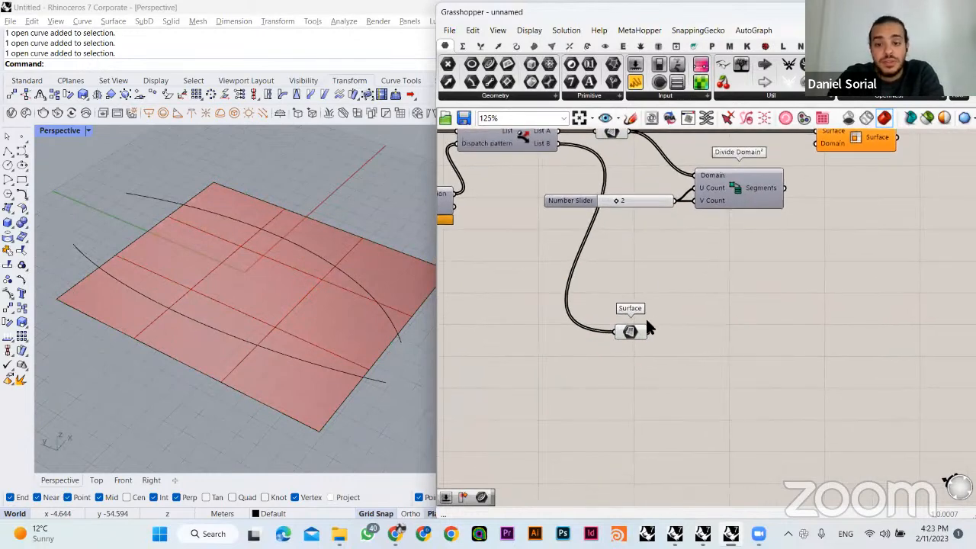
click(631, 334)
right_click(631, 333)
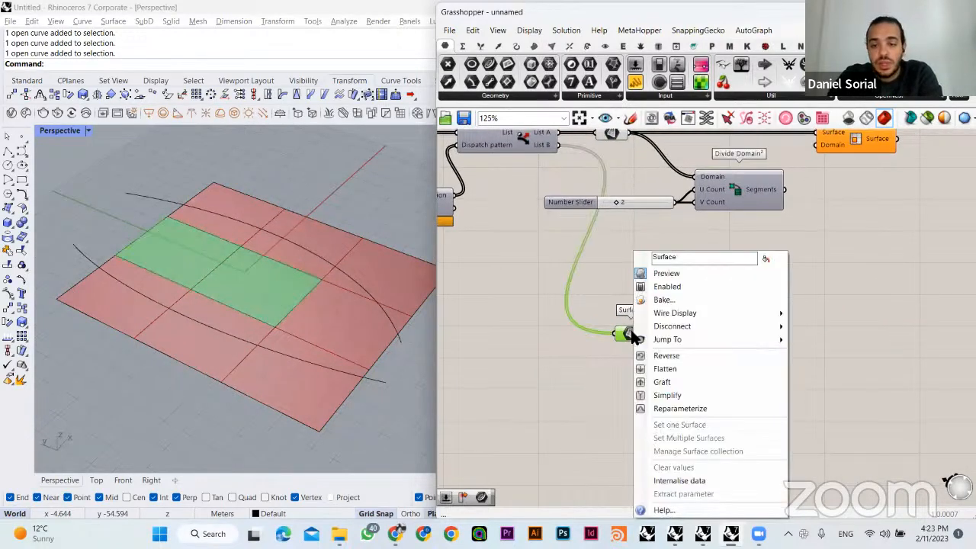
drag(693, 257, 637, 258)
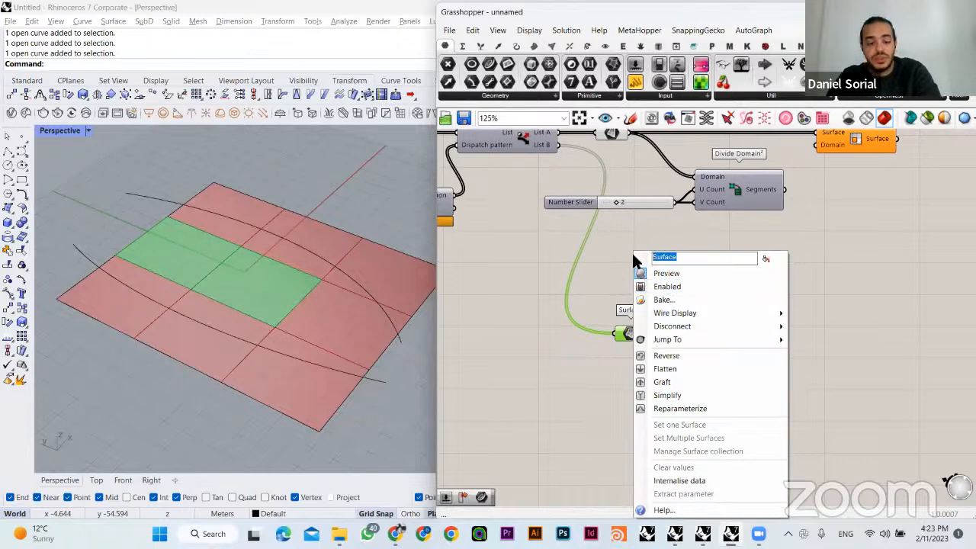
text(Grid A)
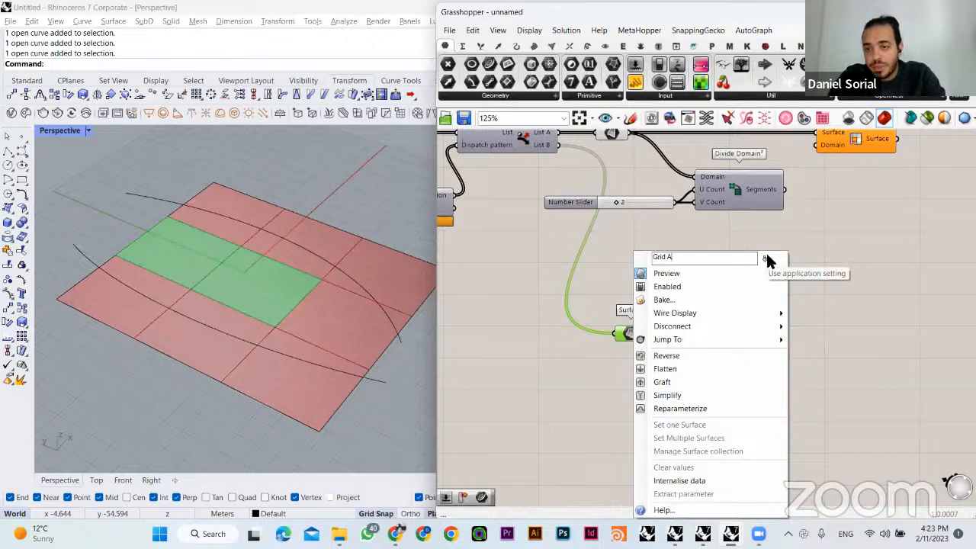
click(822, 235)
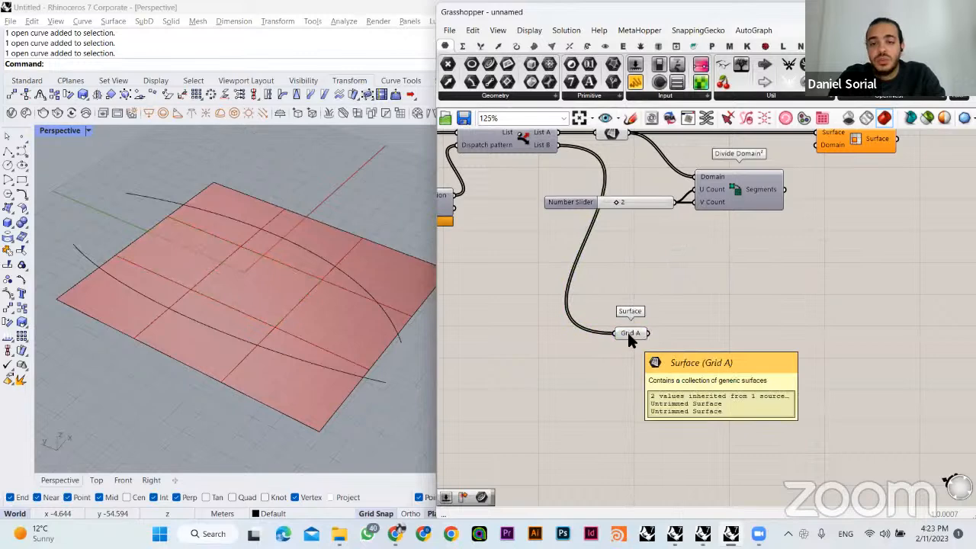
right_drag(671, 247, 668, 336)
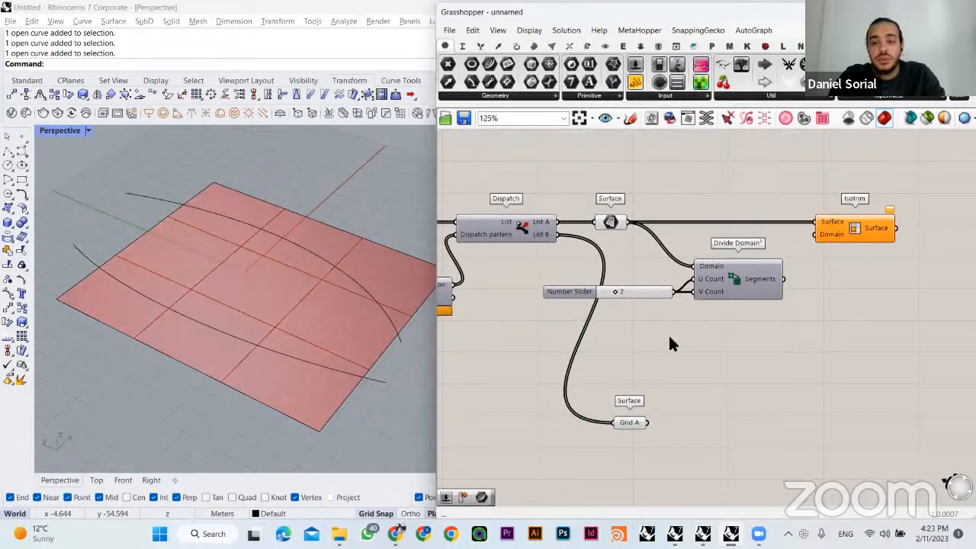
click(630, 424)
click(610, 222)
right_click(611, 223)
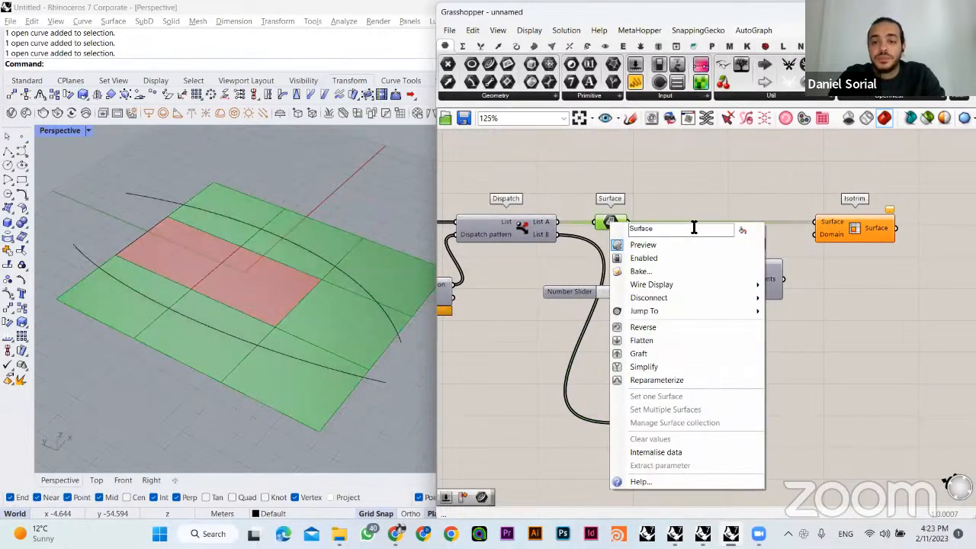
click(679, 179)
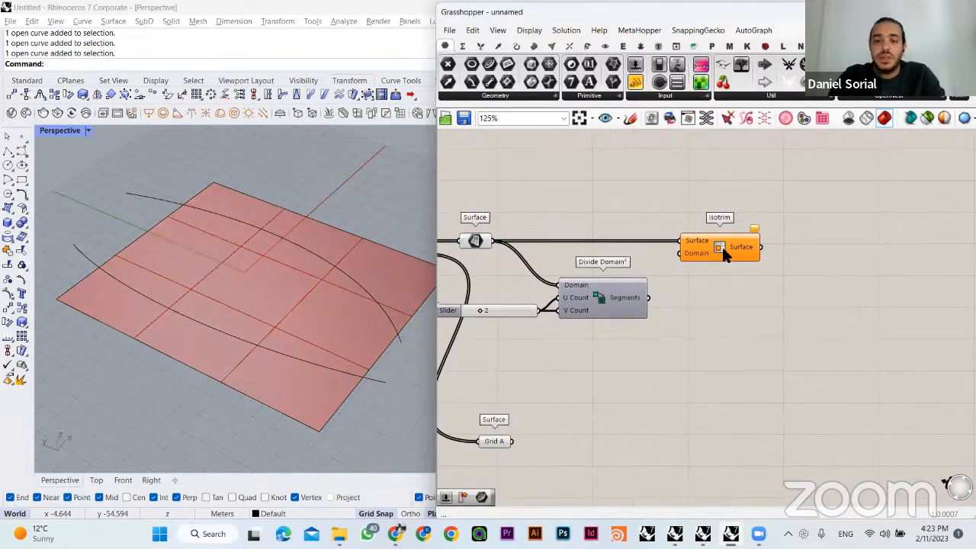
- Shift Isotrim further from Divide Domain² and connect the Segments output to Isotrim's Domain input
drag(723, 249, 749, 249)
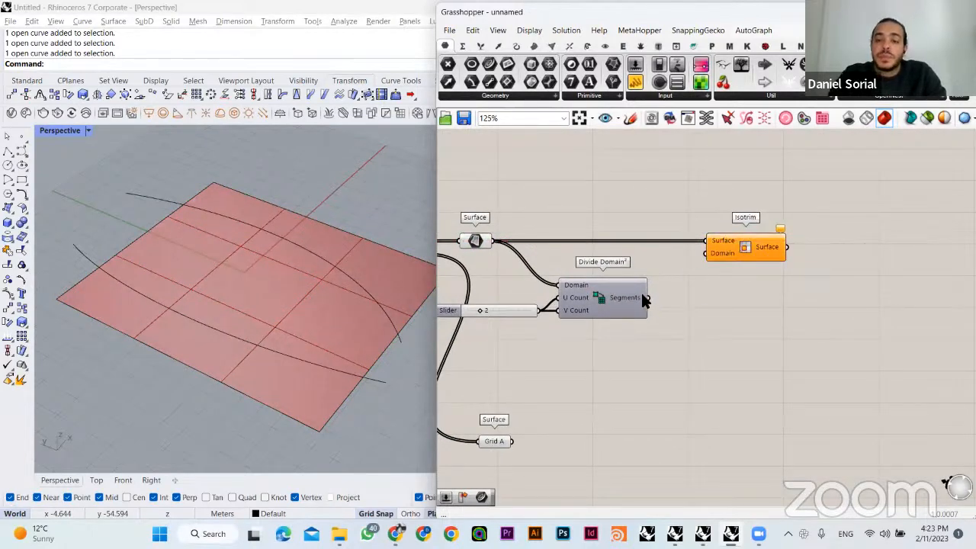
right_drag(662, 296, 703, 286)
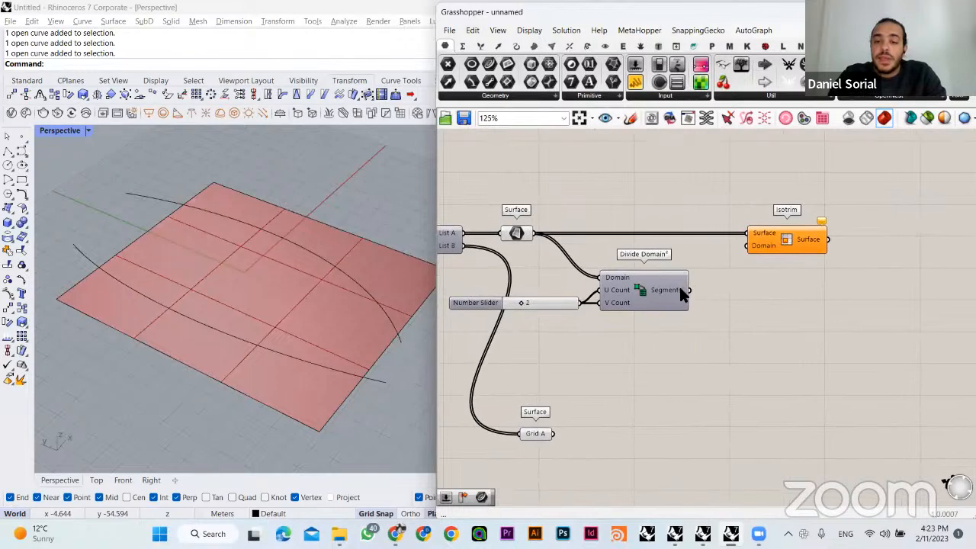
drag(690, 289, 749, 245)
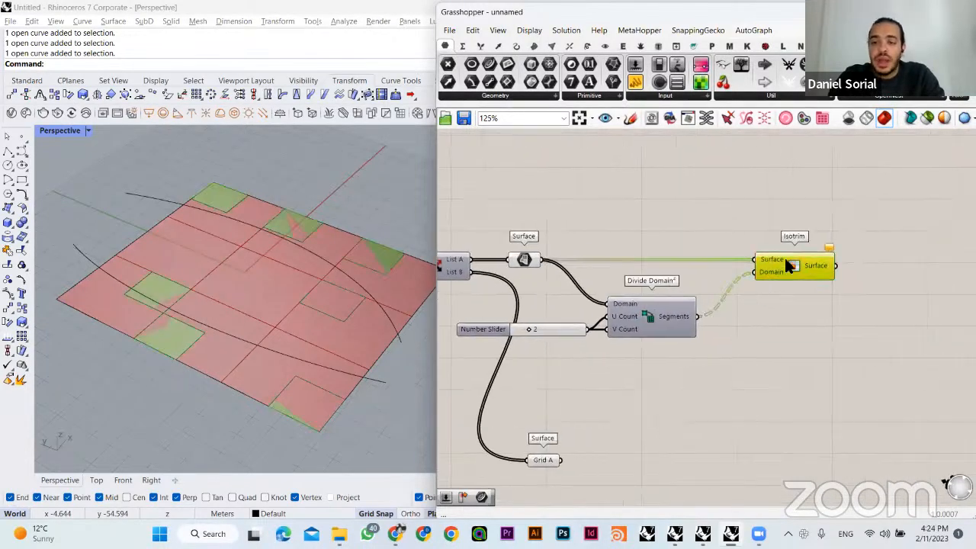
- Read the Isotrim warnings and check the List A Surface, Divide Domain² and Isotrim components feeding the subdivision
scroll(793, 265, up, 1)
mouse_move(854, 263)
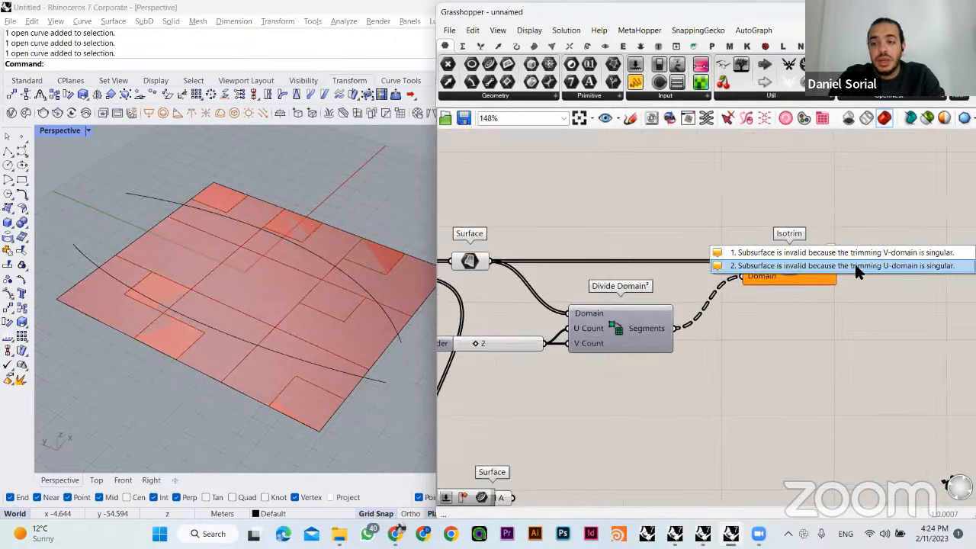
right_drag(769, 234, 790, 225)
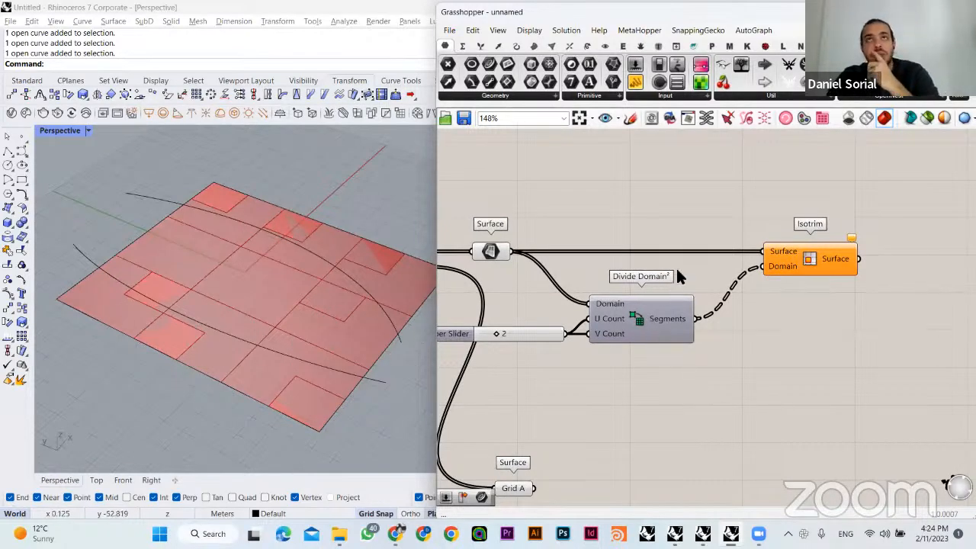
right_drag(479, 288, 506, 323)
click(520, 284)
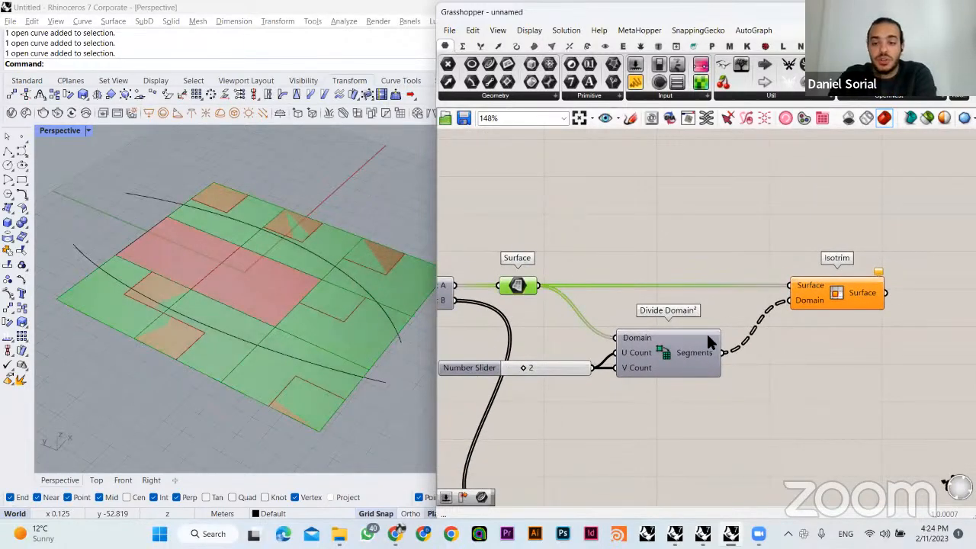
click(707, 337)
click(807, 283)
click(796, 249)
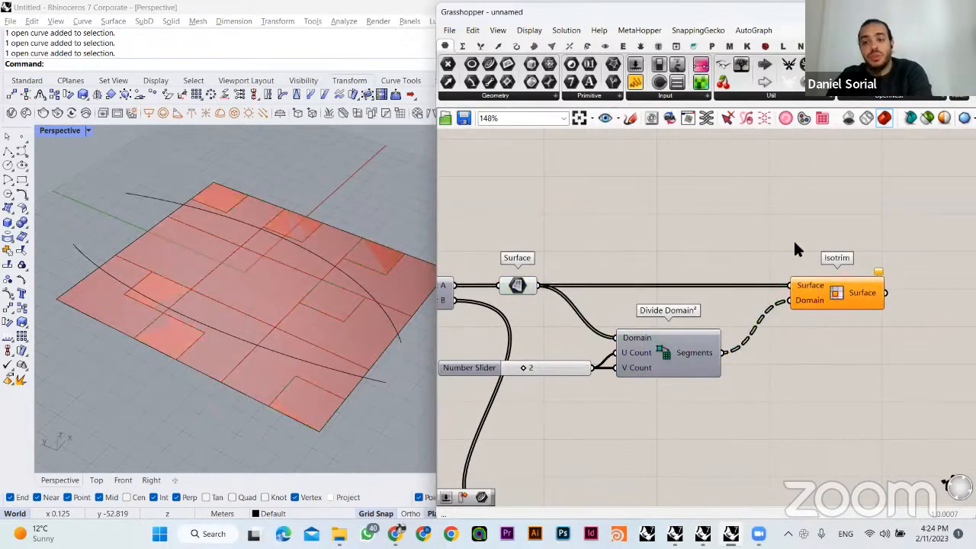
- Add a Param Viewer above the Surface-to-Isotrim wire and connect the List A Surface parameter to it
right_drag(726, 223, 726, 260)
double_click(708, 212)
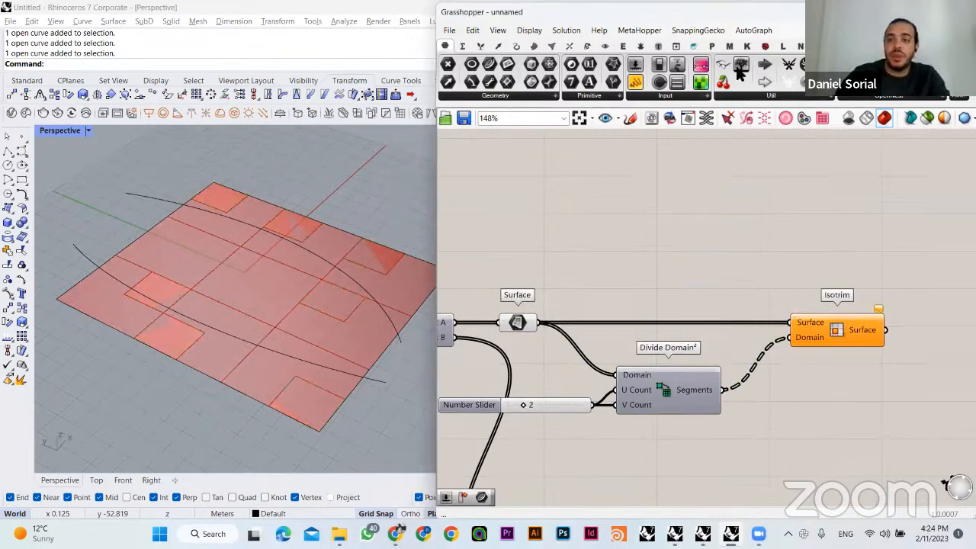
drag(708, 221, 708, 223)
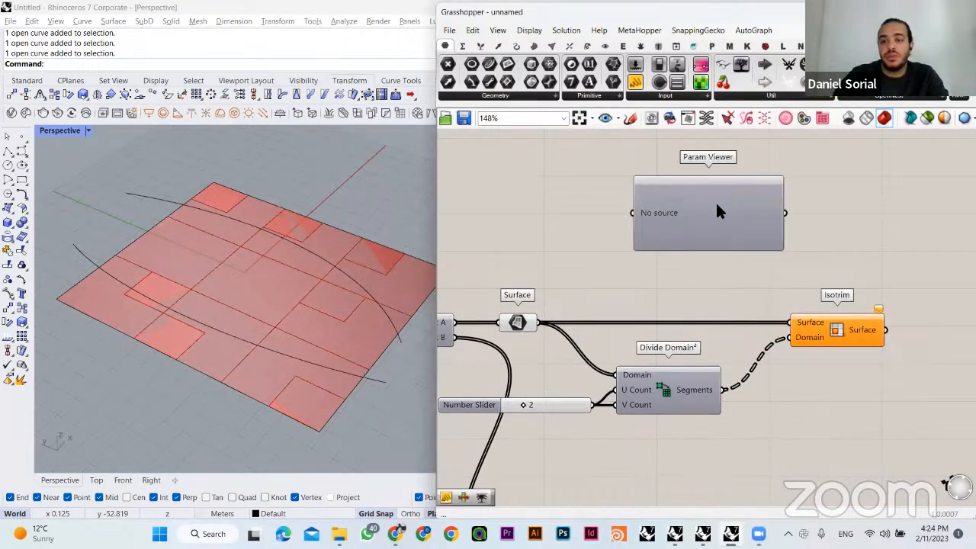
drag(651, 142, 747, 165)
click(610, 251)
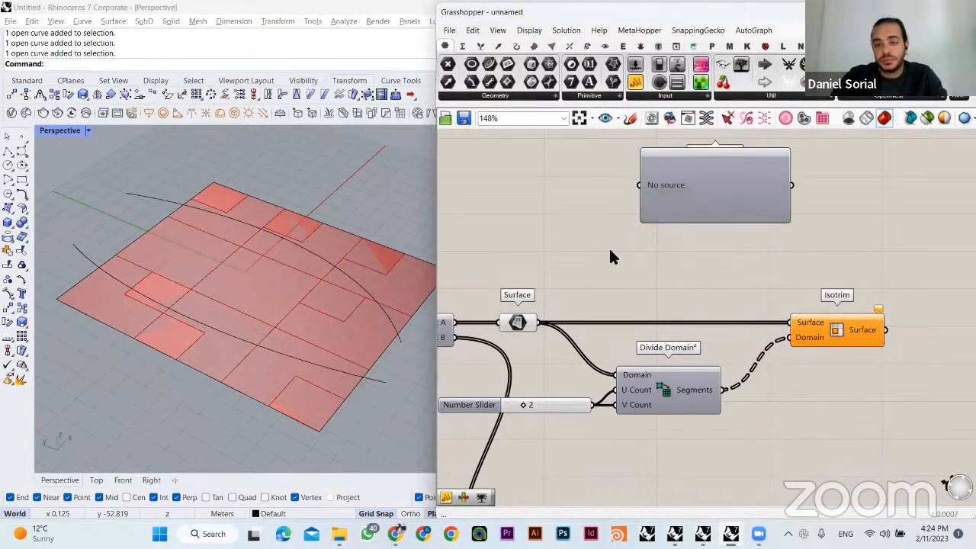
double_click(665, 259)
drag(691, 193, 730, 290)
click(584, 273)
drag(536, 322, 643, 205)
click(687, 197)
- Place a second Param Viewer below Isotrim and connect the Segments output of Divide Domain² to it
right_drag(705, 239, 650, 217)
drag(723, 284, 831, 451)
drag(670, 370, 735, 427)
drag(815, 425, 792, 416)
click(725, 244)
- Reposition the Param Viewer of the List A Surface parameter directly above Isotrim, aligned with the lower Param Viewer
drag(682, 170, 786, 201)
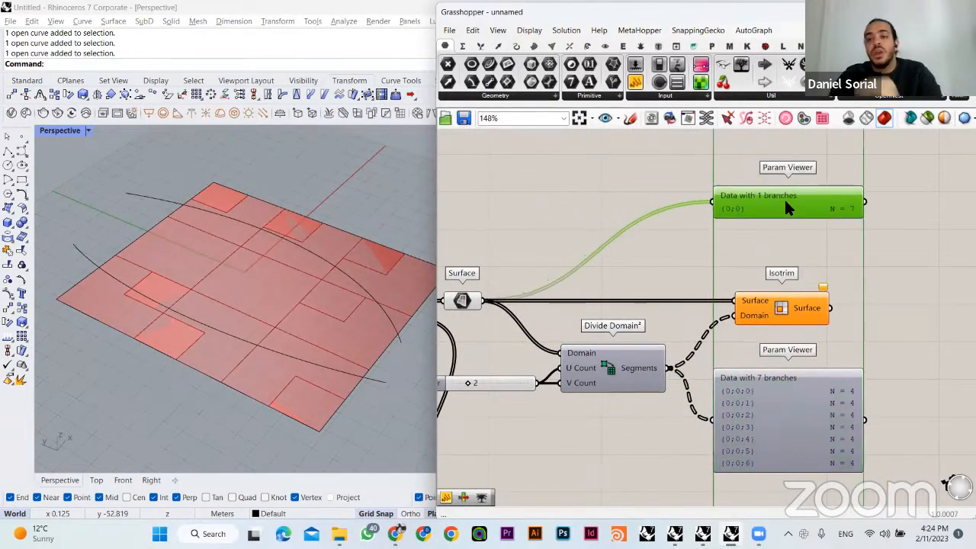
click(706, 220)
drag(738, 202, 719, 222)
click(641, 191)
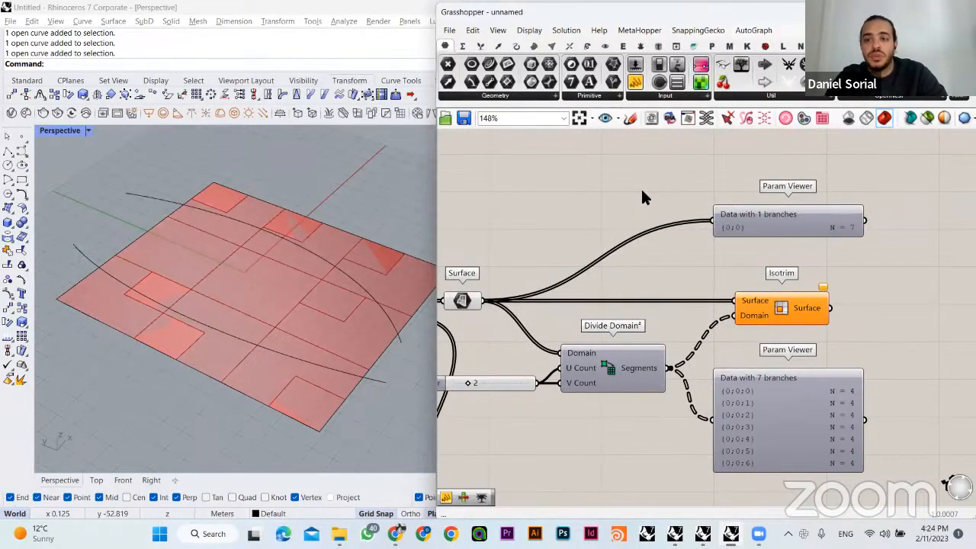
drag(751, 225, 770, 242)
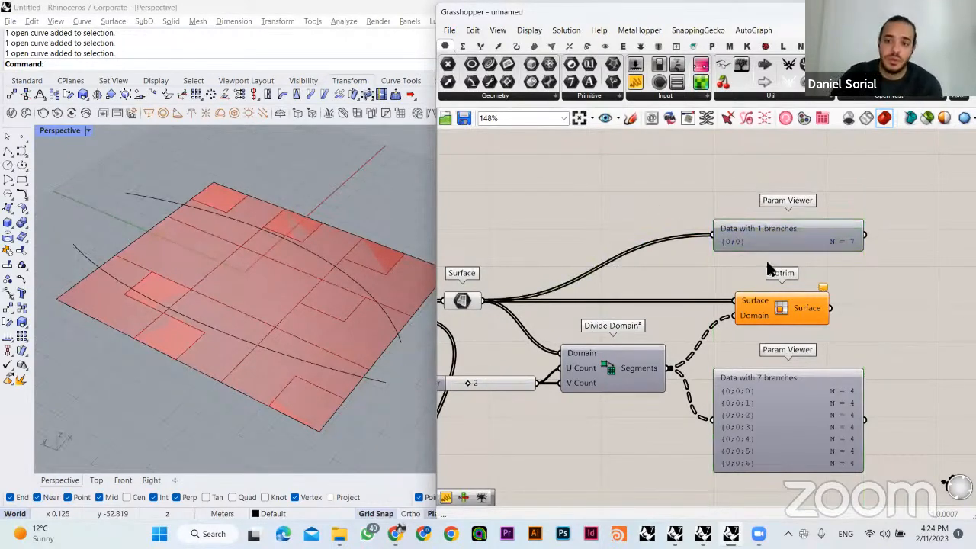
right_drag(837, 252, 834, 216)
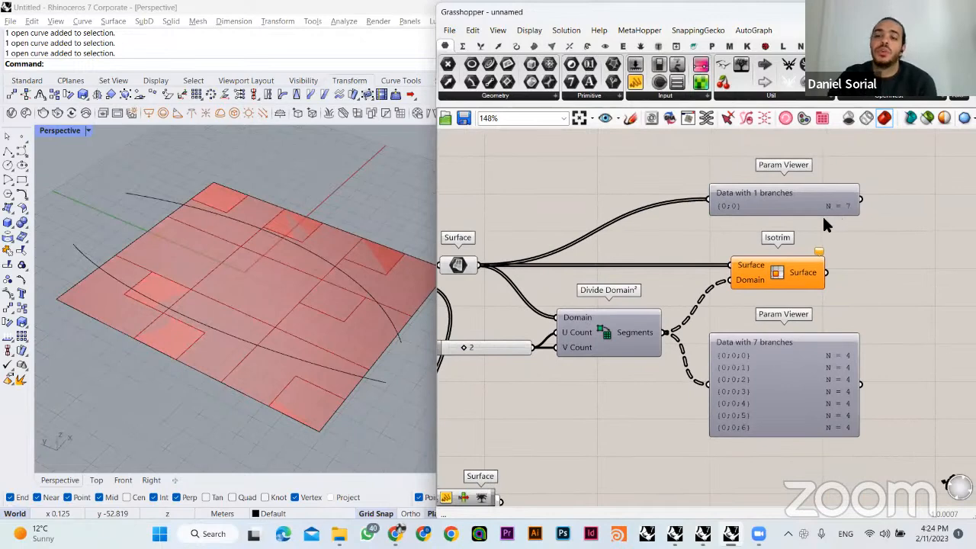
- Compare the data tree structure of the List A surfaces with that of the Divide Domain² segments in the two Param Viewers
drag(678, 169, 885, 223)
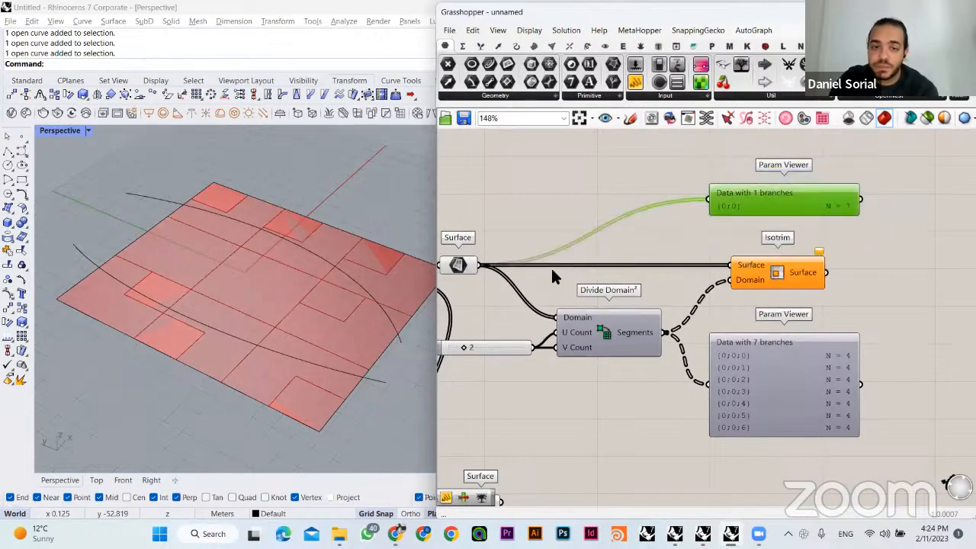
click(763, 354)
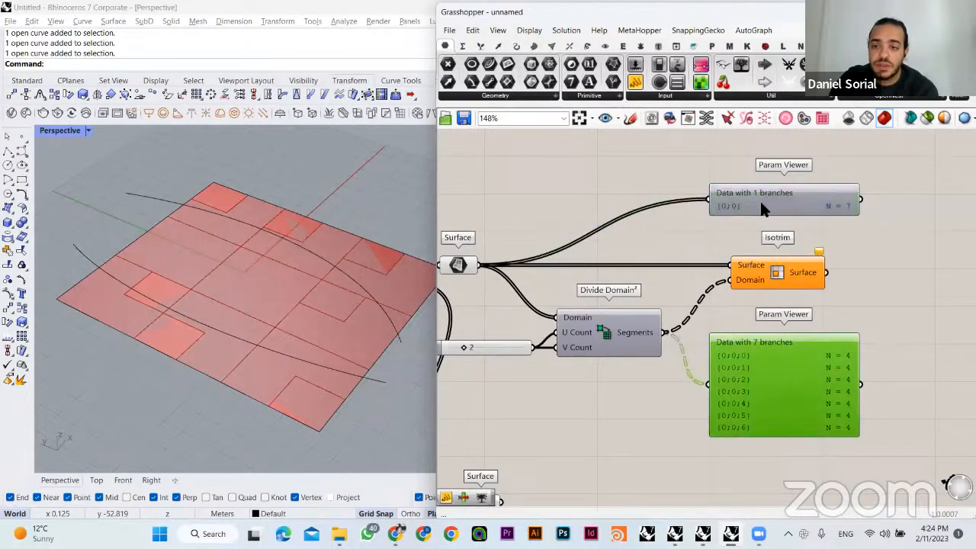
click(759, 199)
click(764, 339)
click(759, 196)
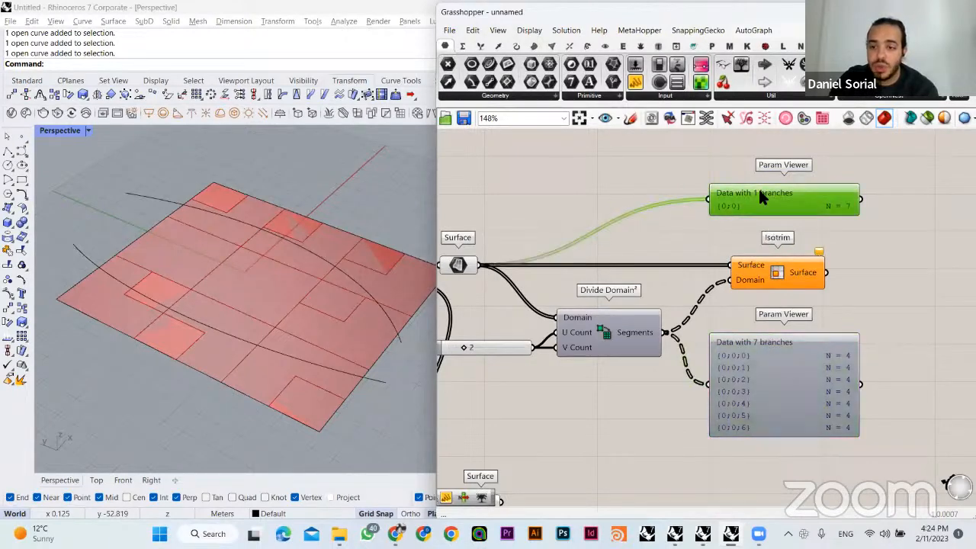
click(793, 361)
click(696, 272)
- Add an empty Panel above Divide Domain² and connect the List A Surface parameter to it
right_drag(505, 260, 565, 274)
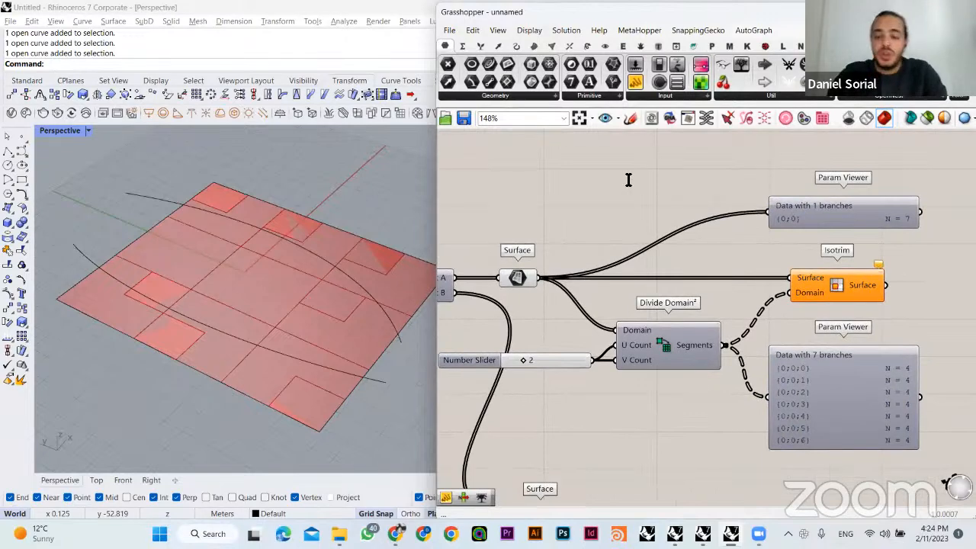
double_click(629, 180)
text(//)
key(Return)
drag(628, 180, 653, 180)
click(637, 233)
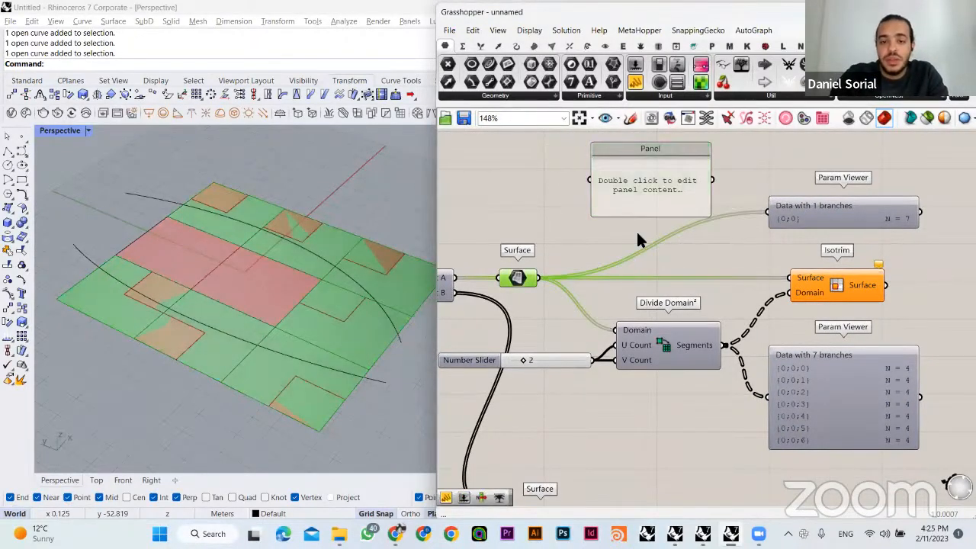
drag(536, 280, 590, 181)
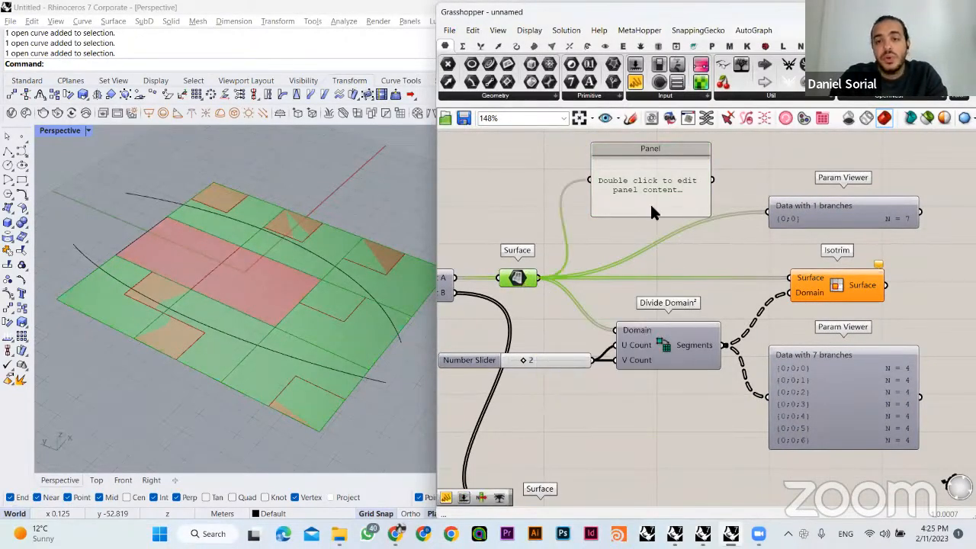
- Enlarge the surface list Panel so all its items fit and raise it above the Surface-to-Isotrim wire
drag(654, 217, 658, 299)
drag(661, 250, 660, 227)
right_drag(660, 227, 645, 287)
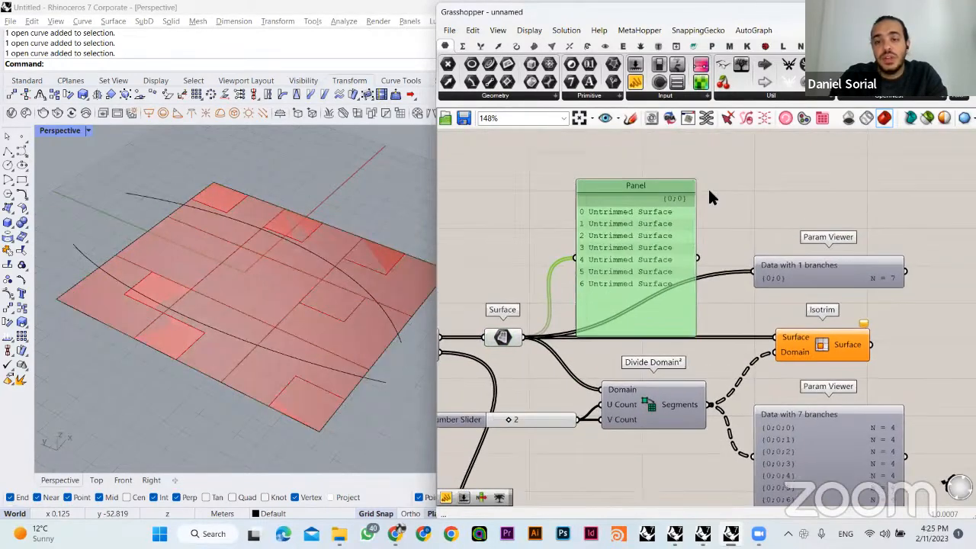
click(708, 189)
drag(536, 188, 664, 283)
drag(631, 239, 631, 190)
click(774, 181)
- Add a Panel below Divide Domain² and connect the Segments output to it
right_drag(790, 279, 747, 220)
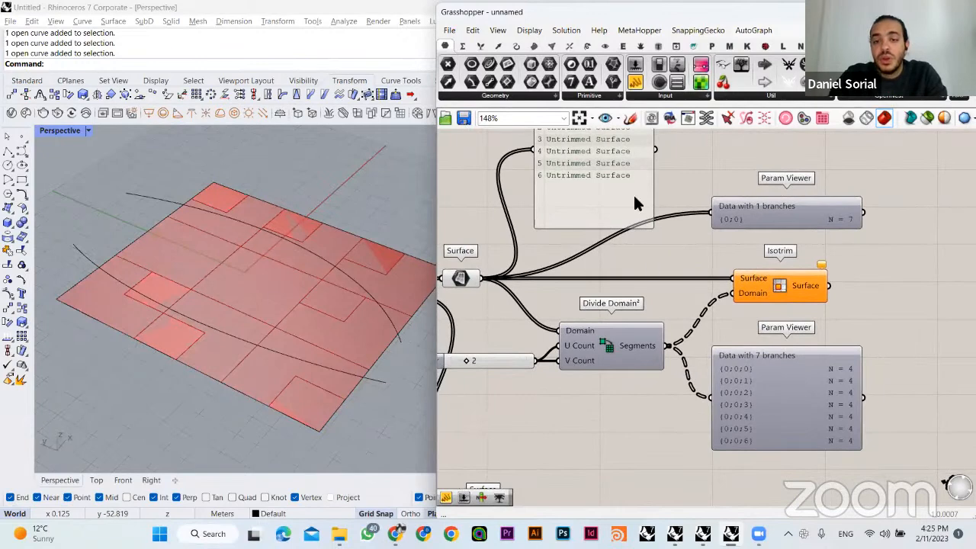
right_drag(770, 280, 736, 234)
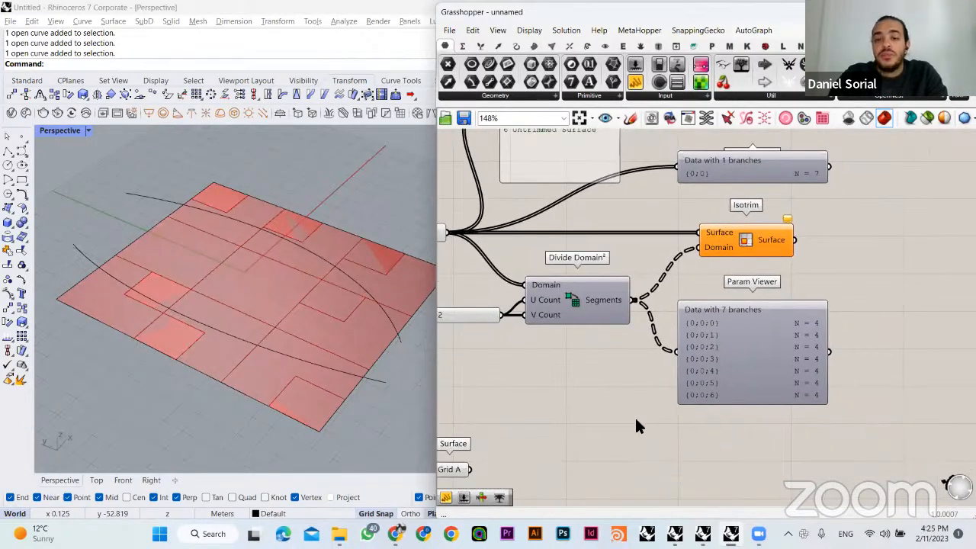
double_click(573, 353)
text(panel)
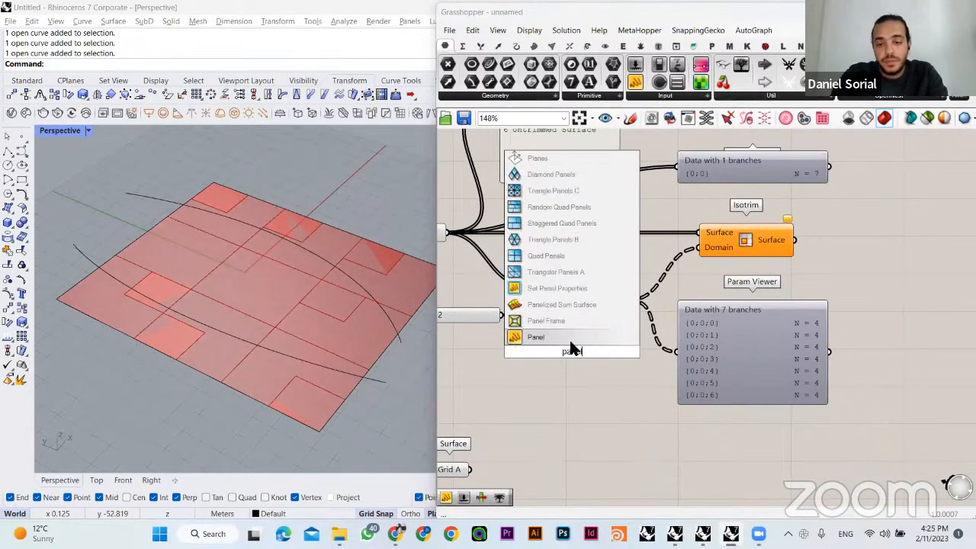
click(570, 341)
drag(617, 369, 668, 400)
drag(633, 301, 567, 392)
- Enlarge the segments Panel so the domain values fit its width and move the segments Param Viewer above it, beside Isotrim
drag(628, 443, 636, 447)
right_drag(695, 421, 664, 374)
drag(656, 377, 900, 485)
right_drag(868, 212, 838, 204)
drag(717, 263, 852, 202)
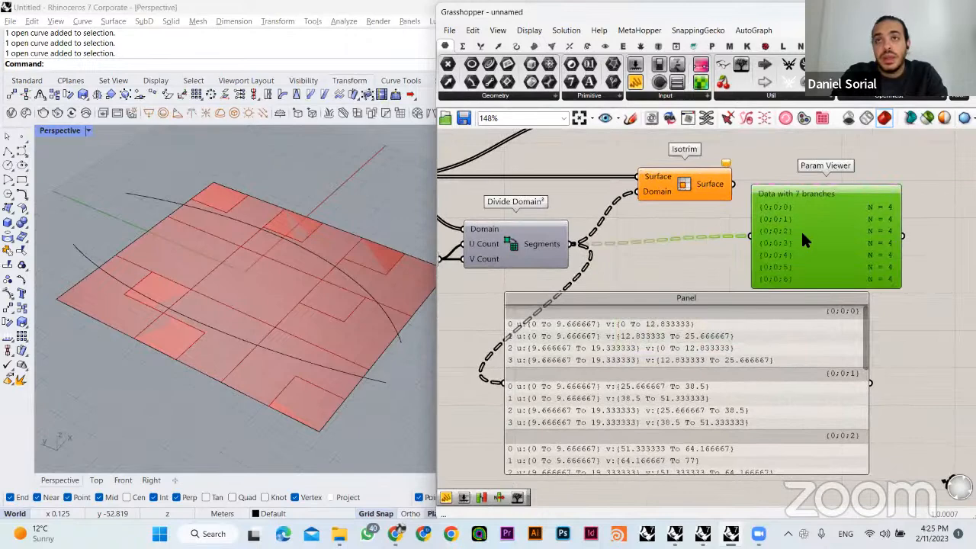
drag(802, 233, 813, 242)
click(756, 276)
- Examine the branch paths and item counts of the Divide Domain² segments in the Param Viewer and the Panel
right_drag(708, 339, 676, 357)
drag(632, 315, 695, 335)
click(695, 323)
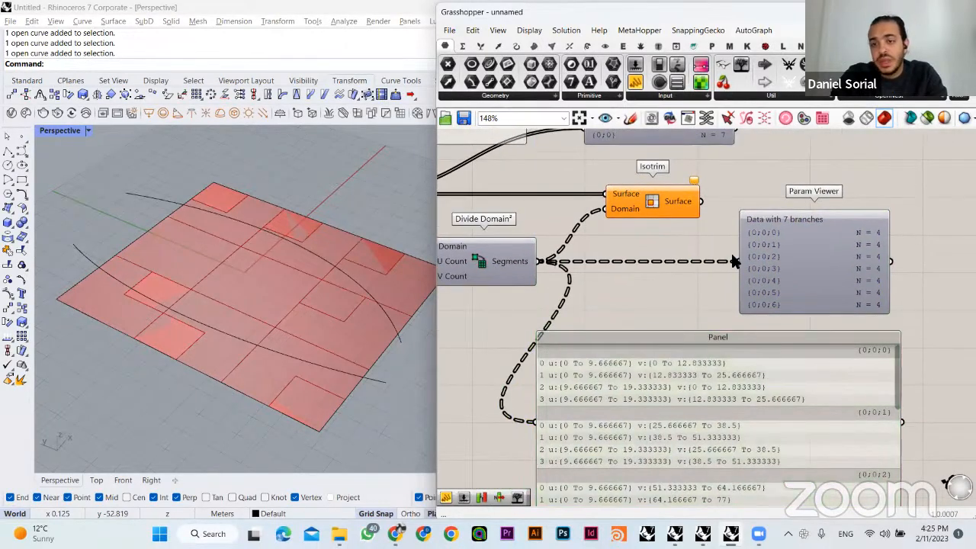
drag(731, 190, 819, 318)
right_drag(721, 250, 728, 274)
drag(742, 241, 745, 243)
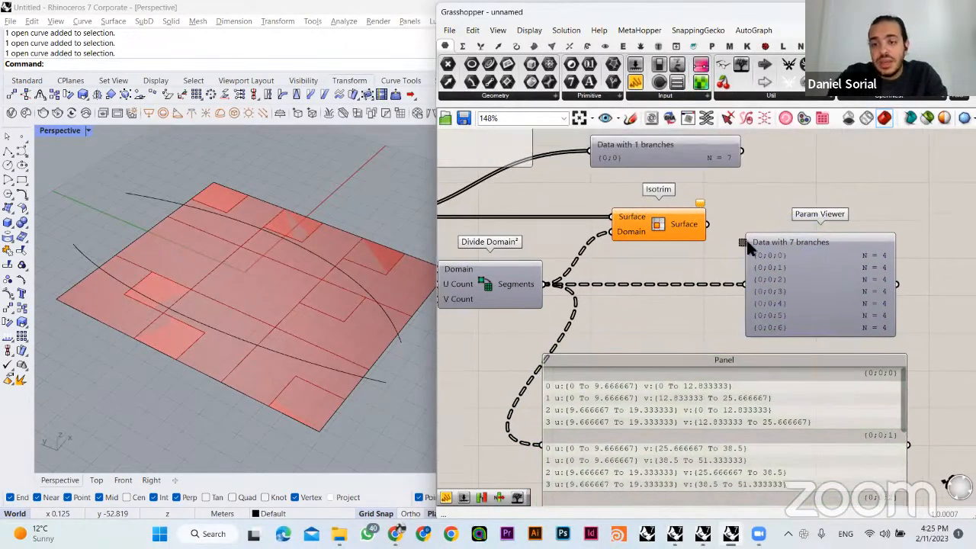
mouse_move(885, 257)
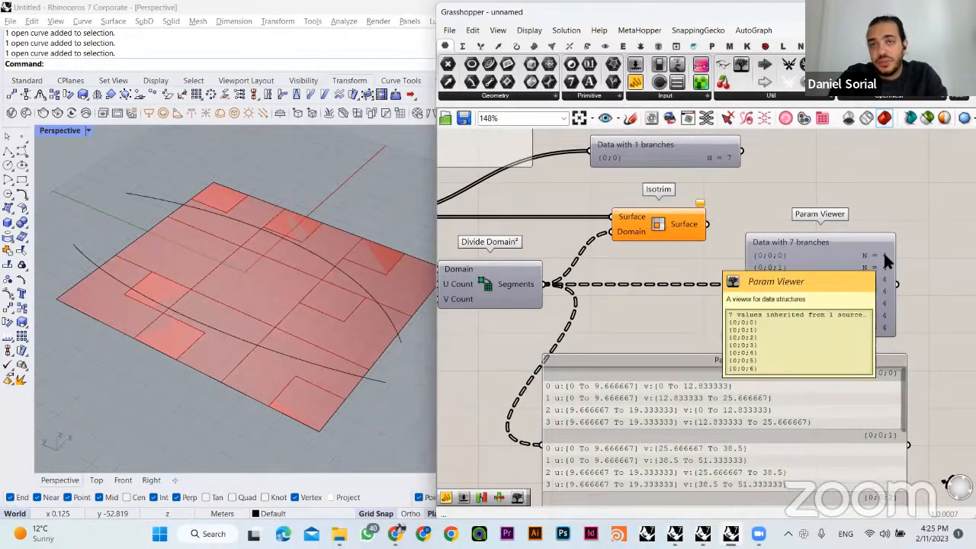
right_drag(640, 289, 758, 298)
right_drag(693, 297, 670, 281)
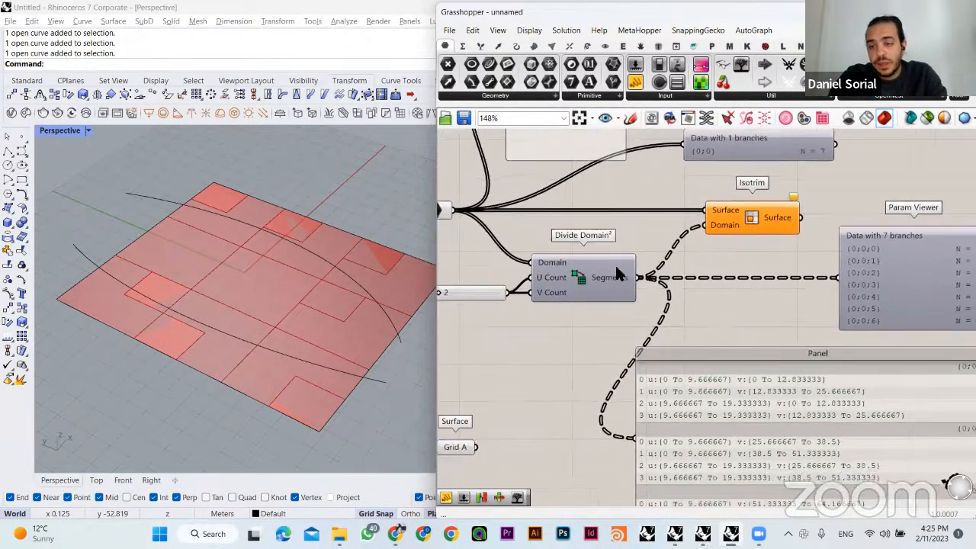
- Switch the segments Param Viewer to its tree diagram and examine how the branches split
right_drag(942, 276, 829, 273)
click(796, 270)
double_click(796, 270)
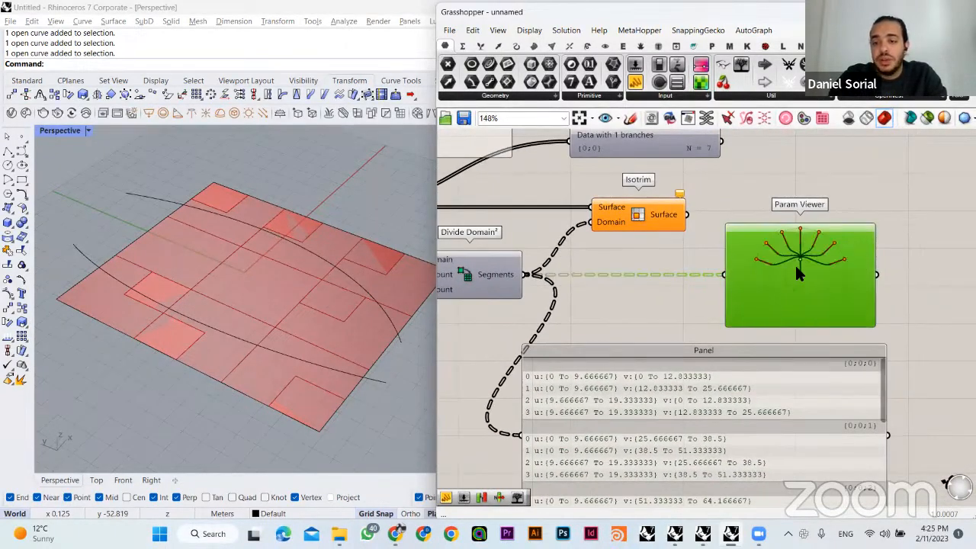
scroll(796, 259, up, 3)
scroll(801, 201, up, 3)
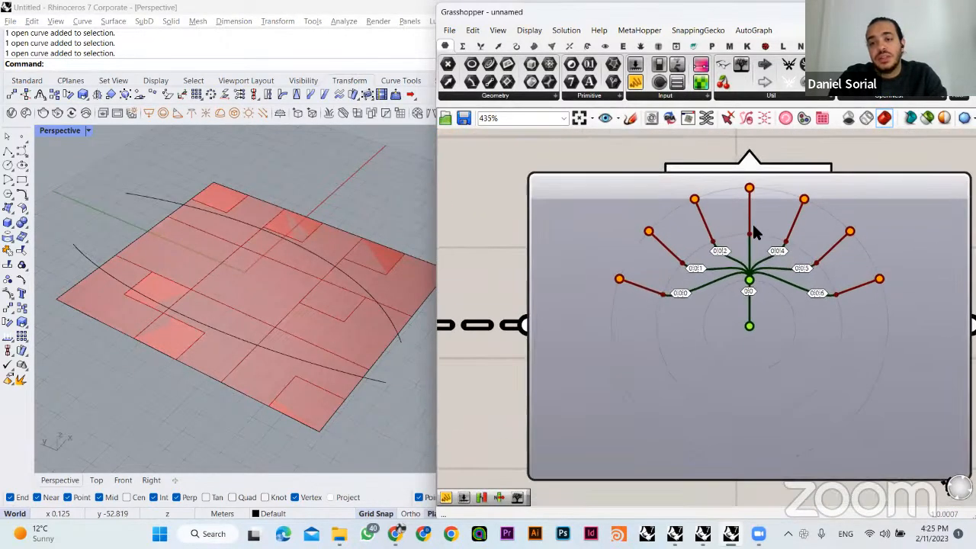
scroll(717, 259, up, 2)
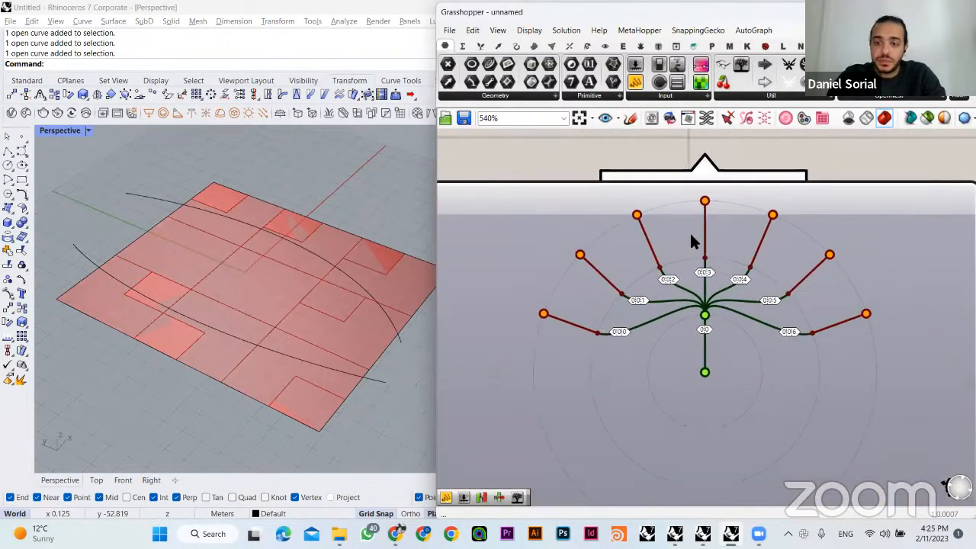
scroll(695, 230, down, 2)
scroll(700, 251, down, 5)
- Switch the List A surface Param Viewer to its tree diagram and compare it with the segments diagram
right_drag(636, 224, 730, 329)
double_click(647, 242)
drag(647, 242, 771, 312)
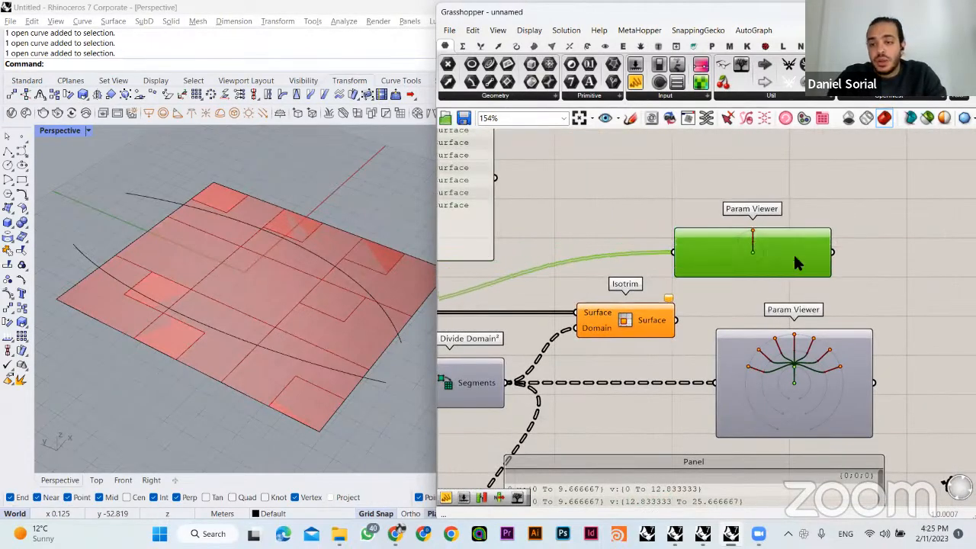
drag(752, 273, 793, 252)
click(792, 200)
scroll(791, 200, up, 1)
scroll(791, 200, up, 3)
right_drag(790, 257, 763, 183)
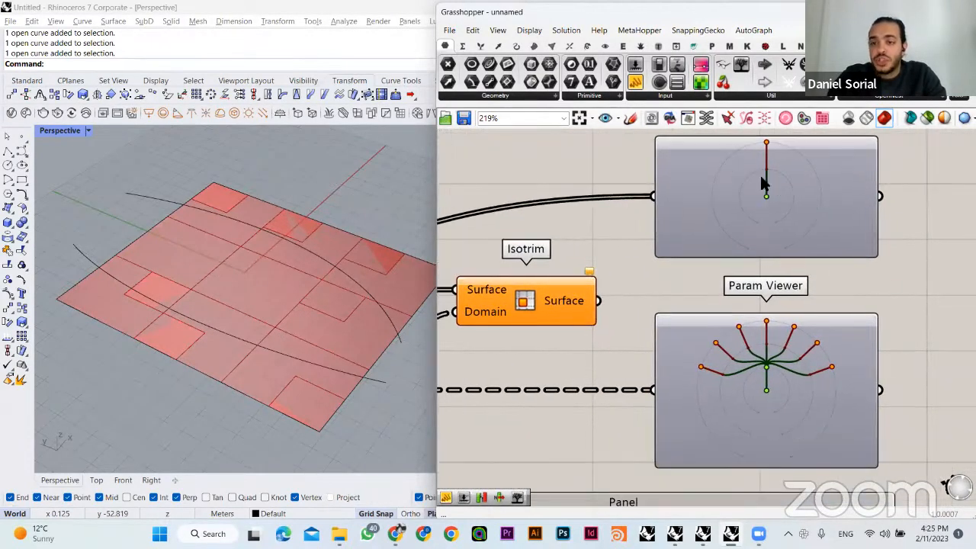
scroll(802, 366, up, 5)
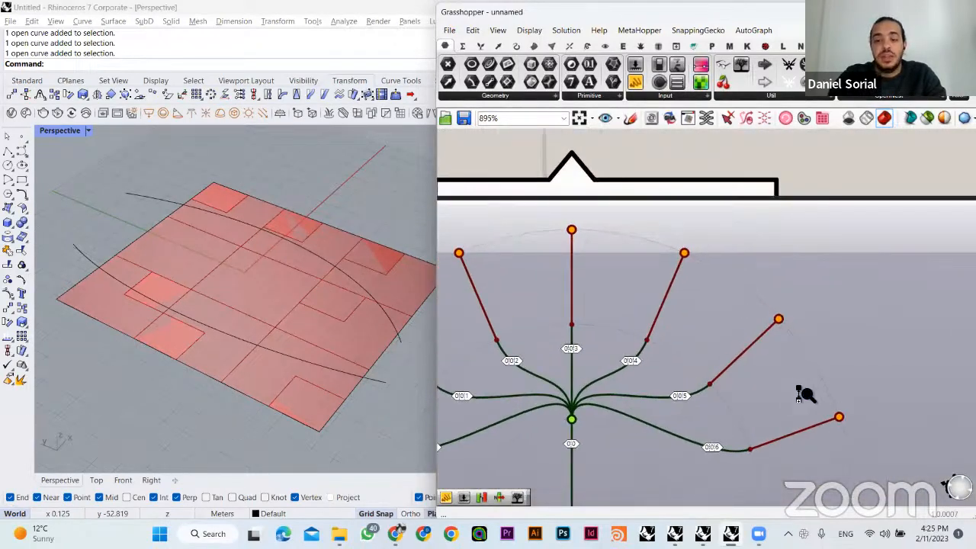
scroll(806, 394, down, 6)
- Return both Param Viewers to their text lists and place the List A surface viewer above Isotrim
right_drag(585, 206, 647, 209)
drag(778, 200, 647, 216)
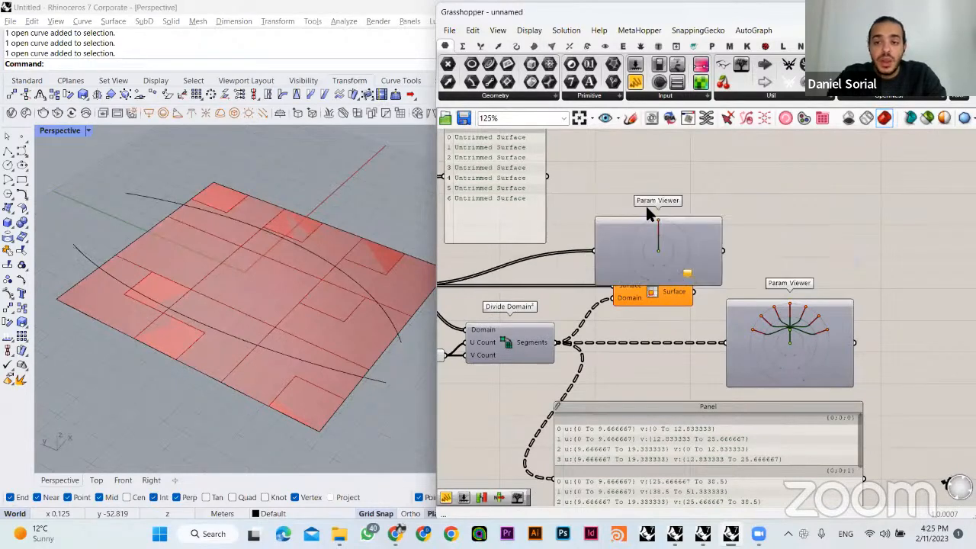
drag(705, 405, 651, 387)
drag(755, 335, 738, 328)
right_drag(653, 247, 682, 216)
double_click(682, 221)
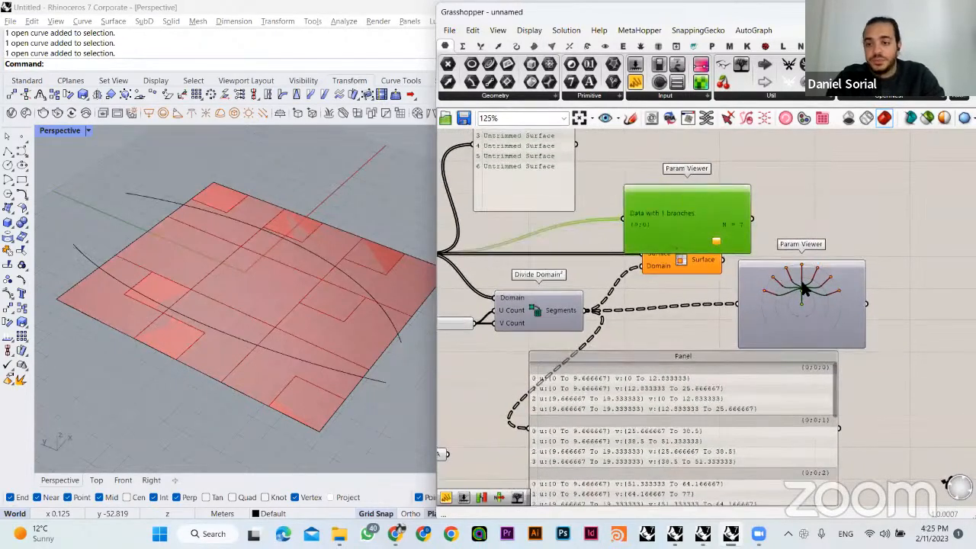
drag(683, 221, 664, 180)
click(802, 290)
double_click(802, 288)
right_drag(806, 255, 877, 241)
drag(836, 282, 886, 295)
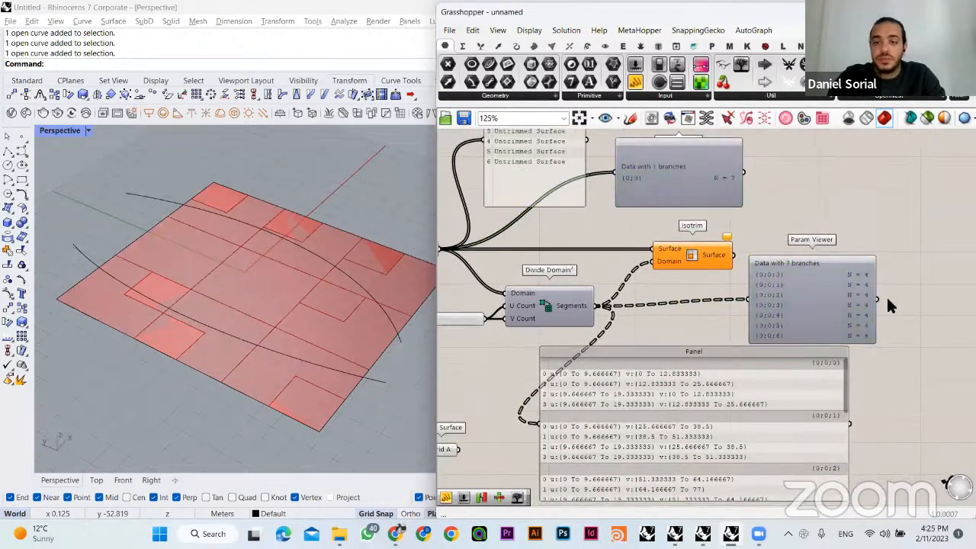
- Move the surface list Panel back toward the List A Surface parameter, clear of the surface Param Viewer
click(757, 247)
right_drag(722, 295, 775, 293)
scroll(775, 293, down, 2)
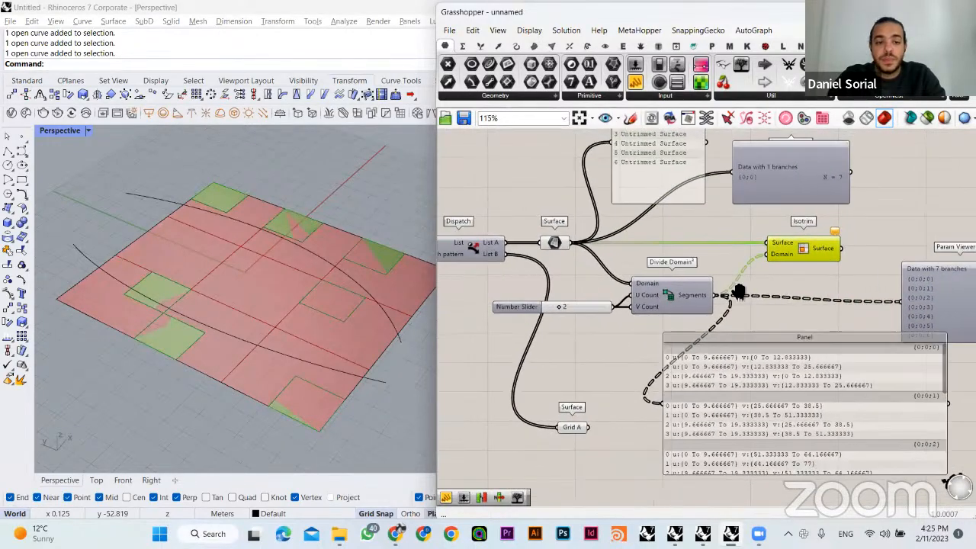
right_drag(706, 231, 674, 241)
drag(820, 397, 853, 378)
click(706, 192)
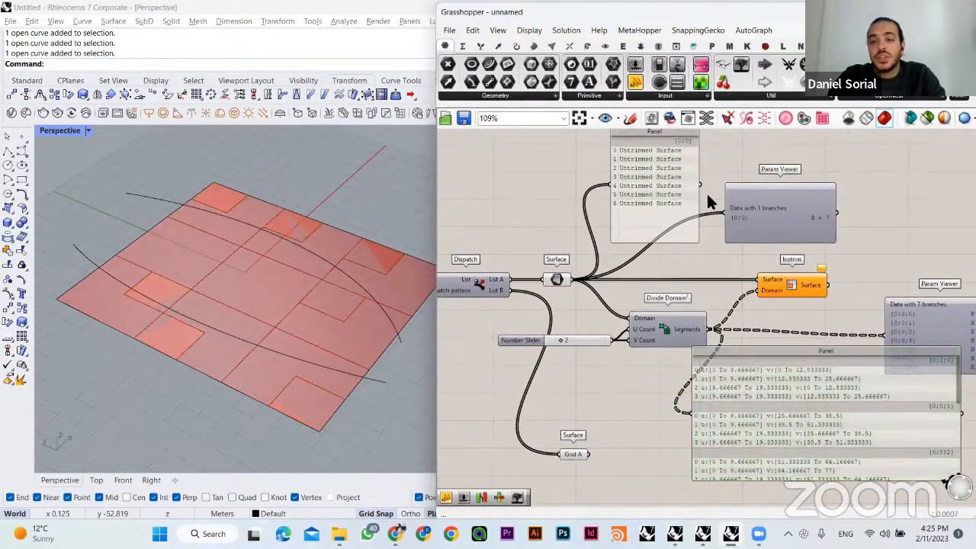
drag(649, 160, 612, 175)
click(574, 180)
- Compare how the items in the surface list Panel pair with the branches of domains in the segments Panel
drag(551, 157, 668, 174)
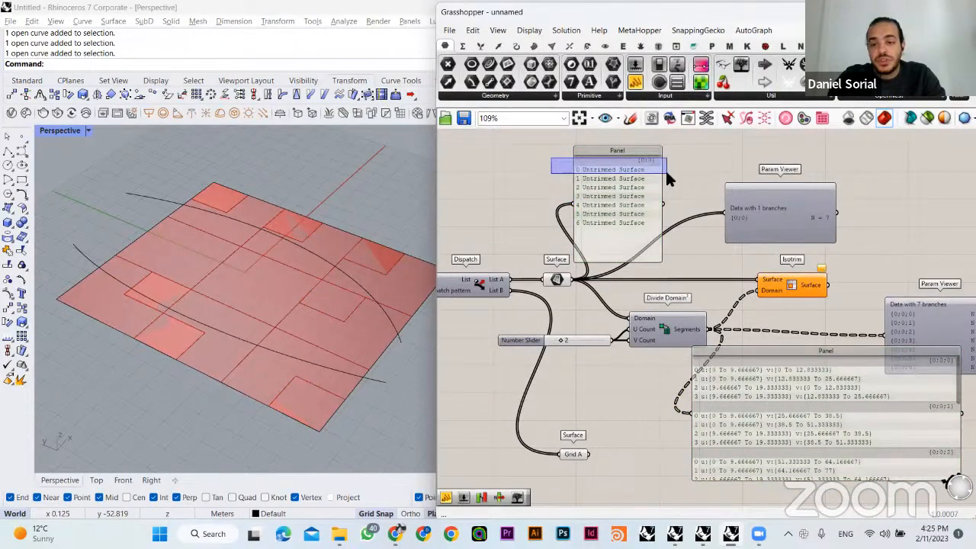
drag(660, 362, 841, 383)
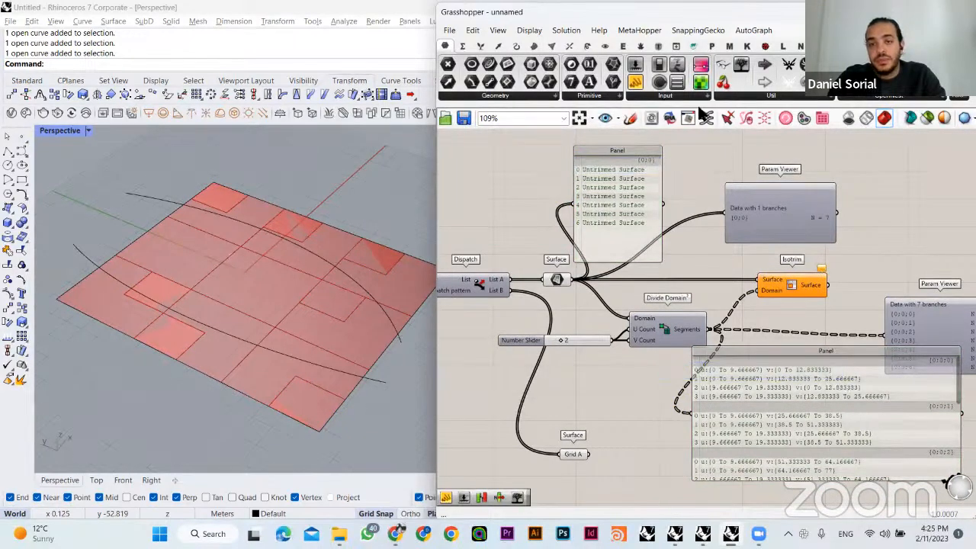
drag(550, 178, 677, 185)
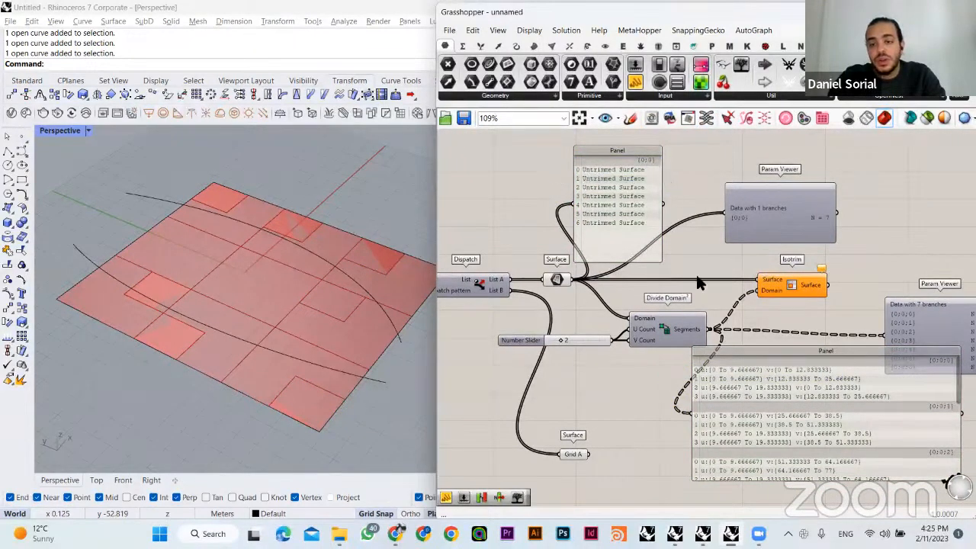
drag(712, 431, 719, 437)
click(635, 240)
click(762, 362)
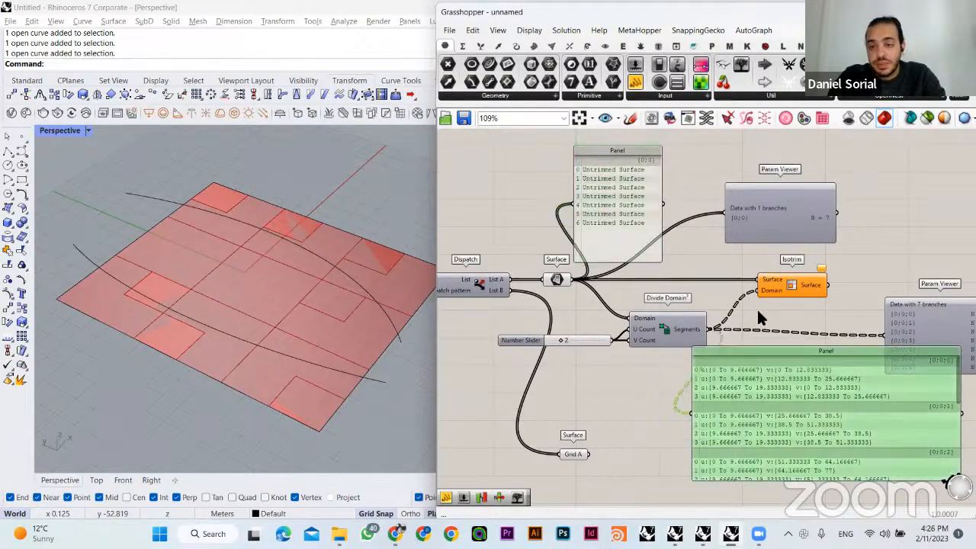
click(620, 214)
- Stack the List A surface Param Viewer and the segments Param Viewer in one column beyond Isotrim
click(750, 209)
right_drag(903, 239, 802, 236)
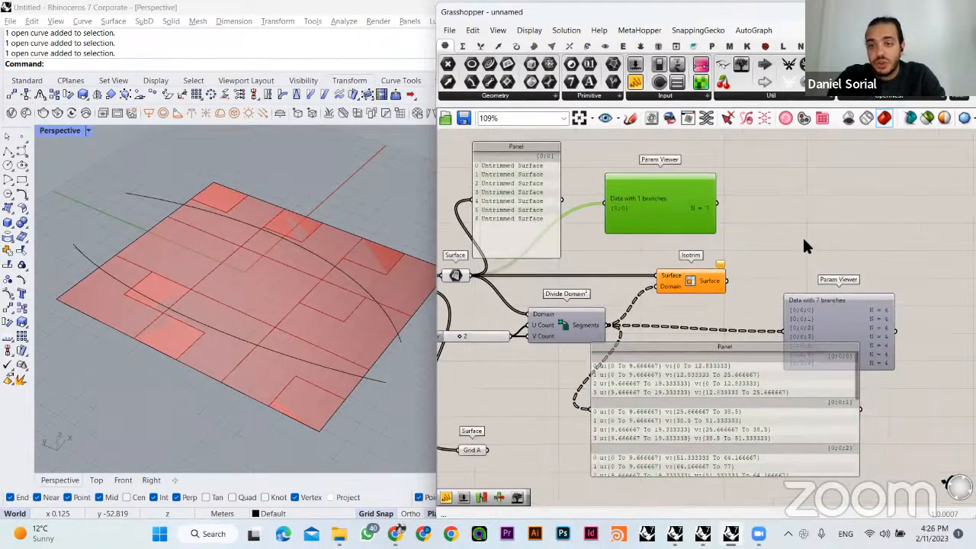
drag(667, 184, 815, 165)
click(726, 181)
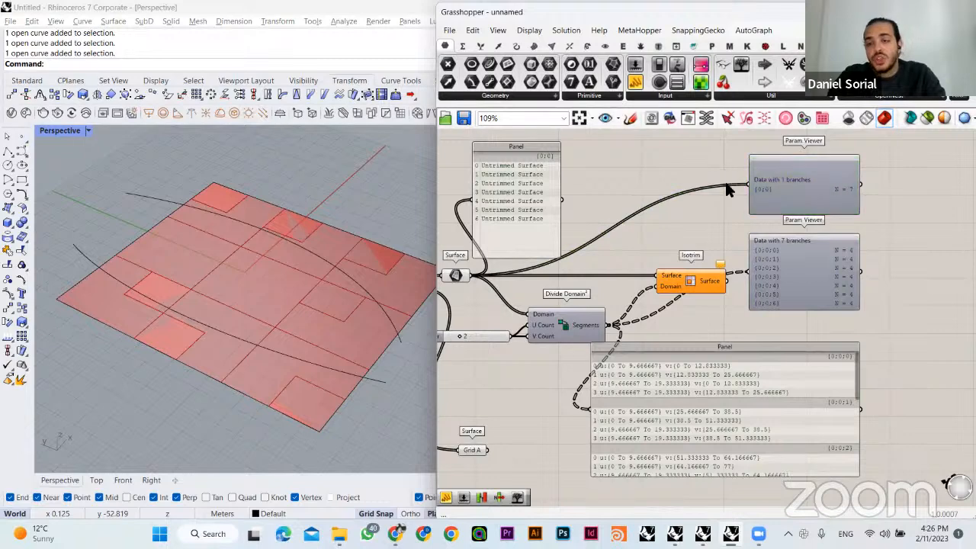
- Compare the branch paths and item counts of the List A surfaces and the segments in the stacked Param Viewers
scroll(744, 227, up, 5)
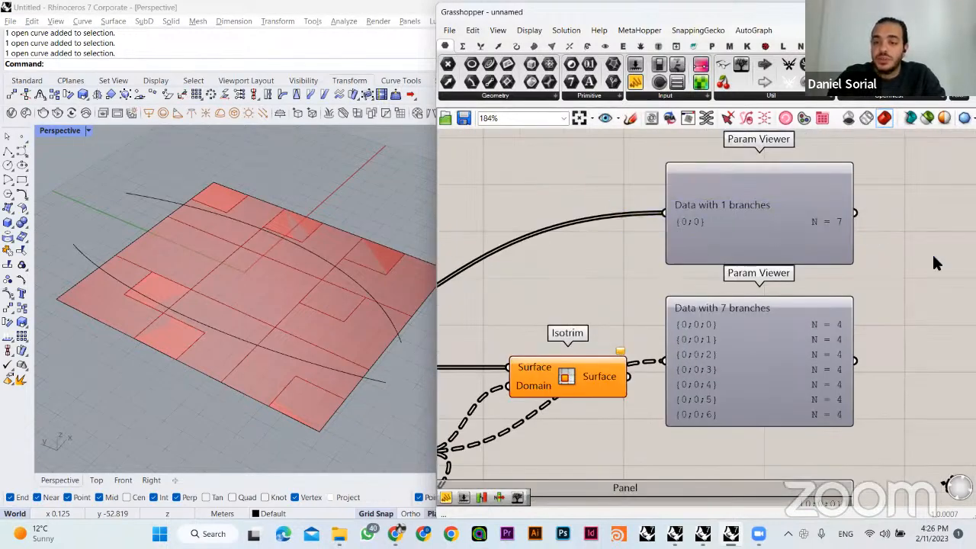
right_drag(771, 321, 767, 303)
drag(640, 279, 780, 290)
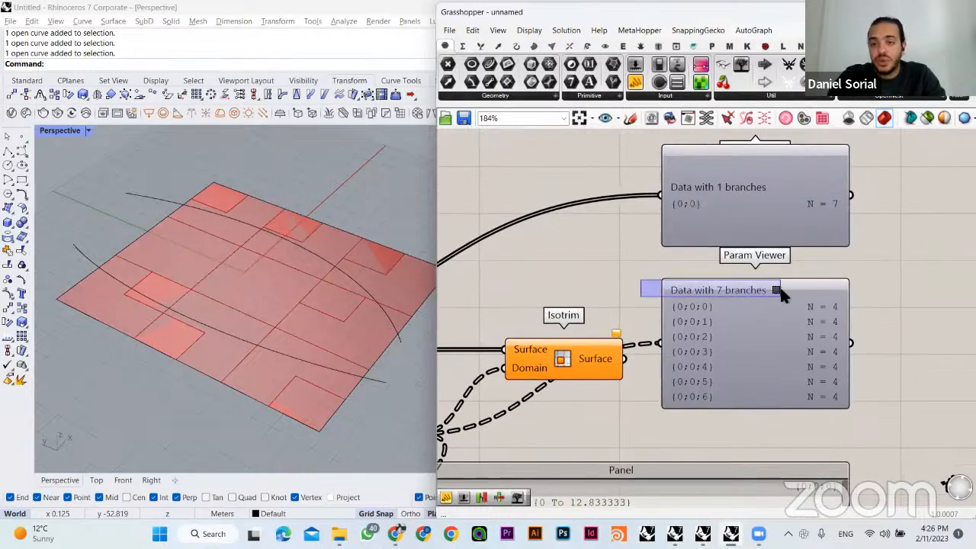
click(713, 309)
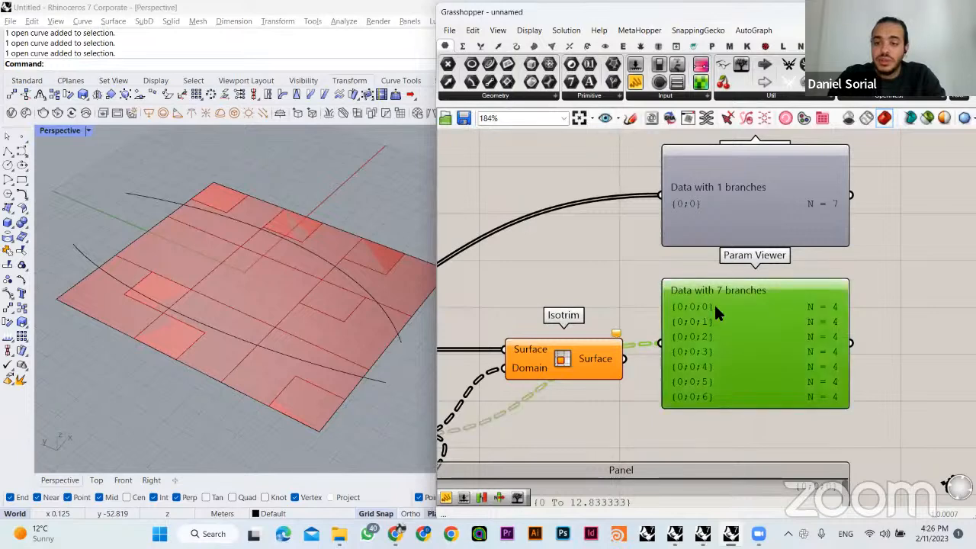
click(636, 263)
scroll(638, 263, down, 2)
right_drag(637, 263, 765, 275)
- Add a Graft Tree component between the List A Surface parameter and the surface list Panel
right_drag(693, 265, 816, 270)
drag(633, 206, 758, 207)
double_click(608, 212)
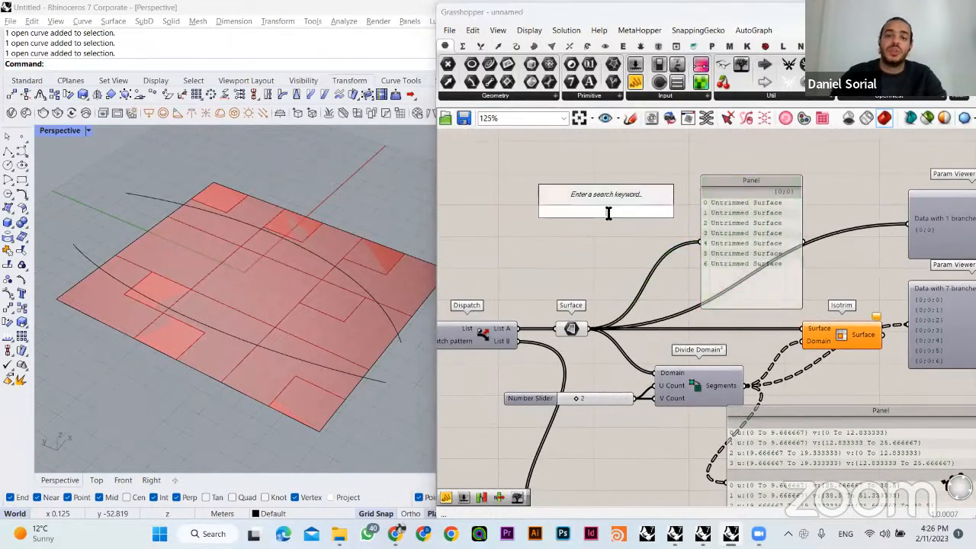
text(gra)
key(Return)
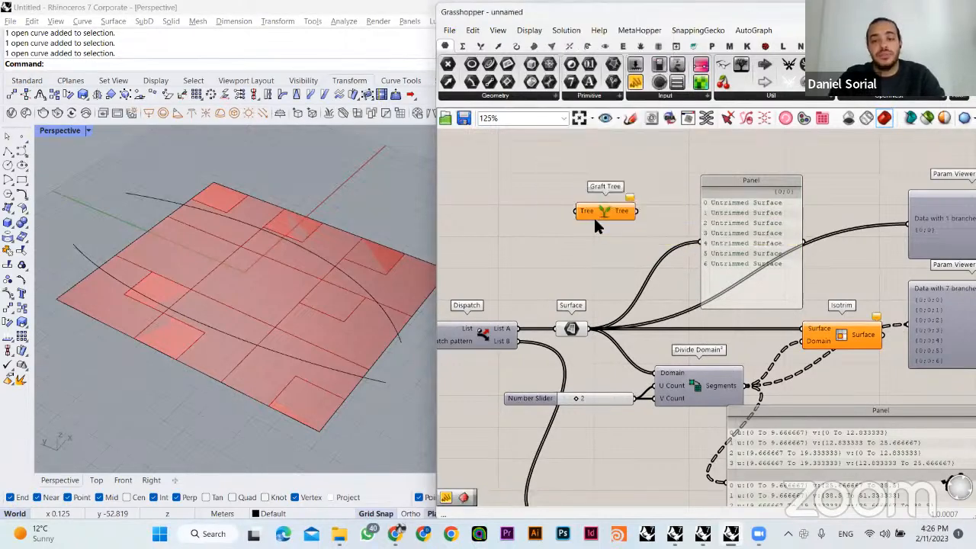
drag(610, 215, 655, 265)
- Connect the List A Surface parameter to the Graft Tree input and position Graft Tree above the parameter
right_drag(575, 357, 545, 333)
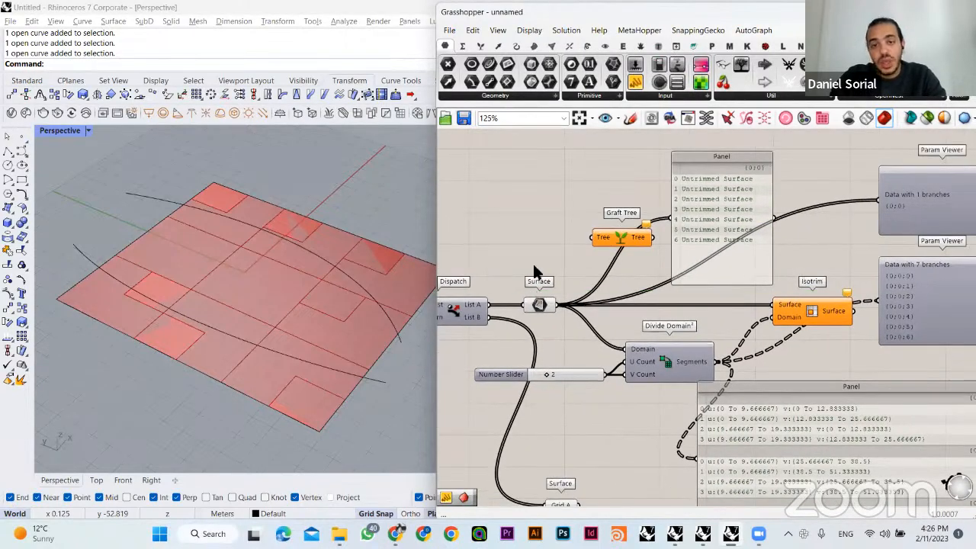
click(610, 242)
drag(612, 259, 609, 278)
click(548, 306)
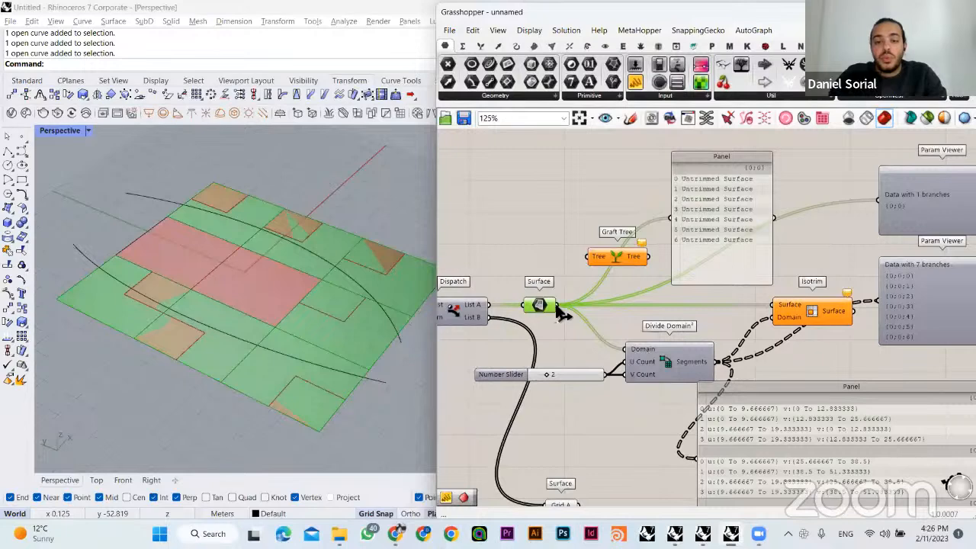
drag(559, 305, 584, 210)
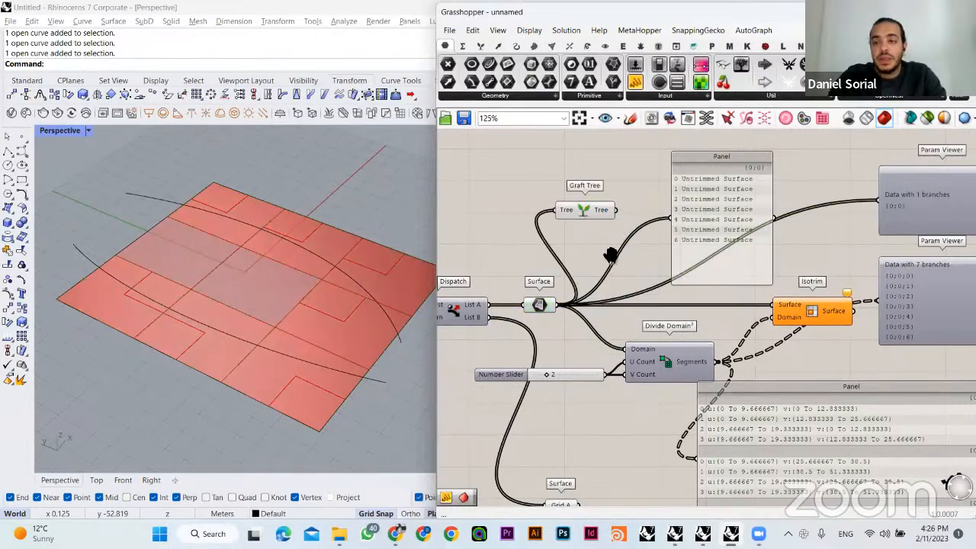
- Place a Param Viewer for the Graft Tree output above the other two viewers and raise Graft Tree level with it
right_drag(611, 257, 545, 306)
drag(829, 222, 778, 175)
drag(549, 260, 765, 207)
right_drag(772, 212, 726, 222)
drag(751, 191, 770, 184)
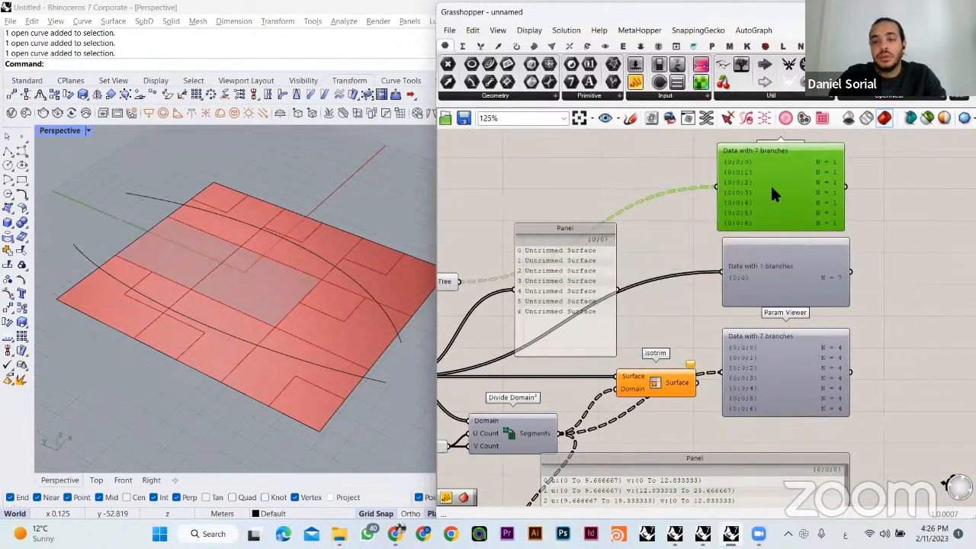
drag(499, 280, 520, 195)
click(719, 225)
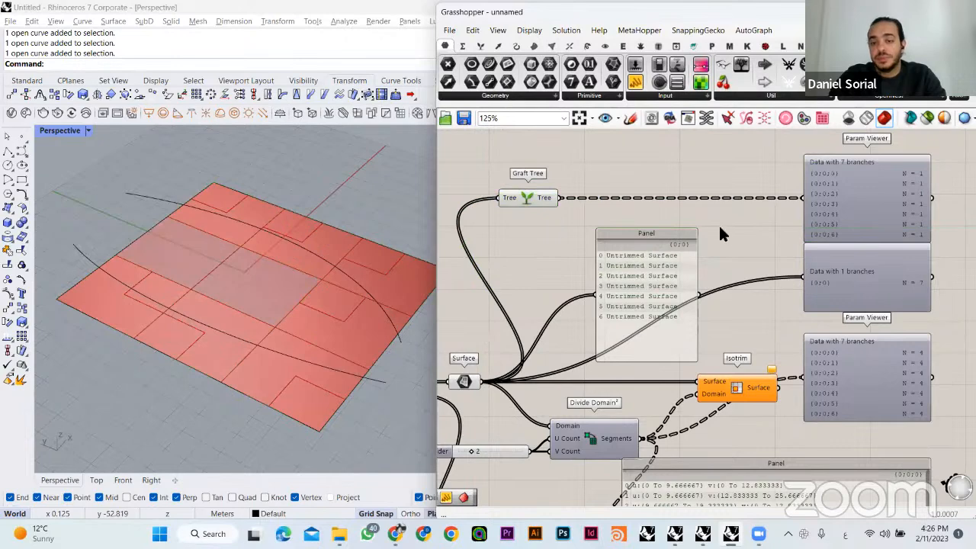
- Lower the List A surface Param Viewer so it clears the Graft Tree viewer above it
right_drag(719, 226, 647, 239)
drag(811, 297, 808, 312)
click(807, 262)
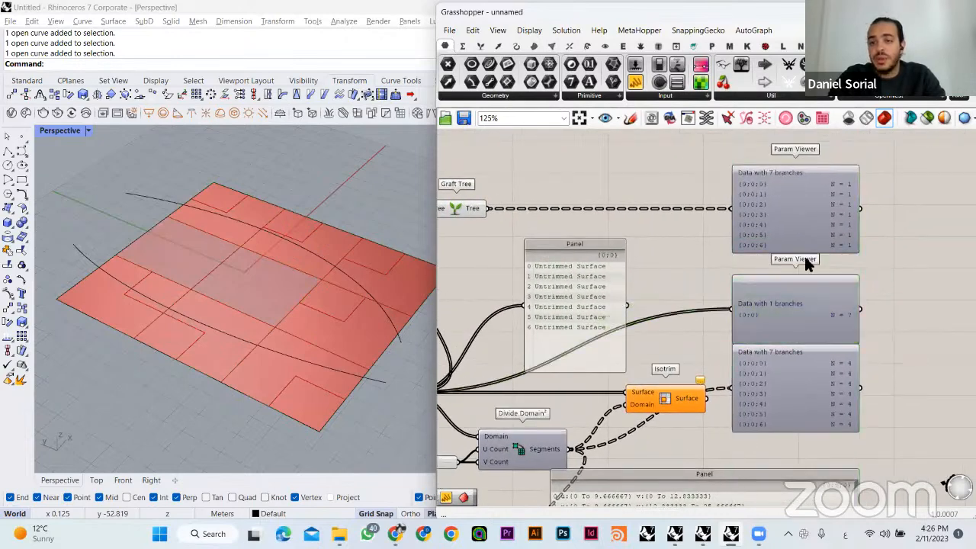
scroll(792, 302, up, 5)
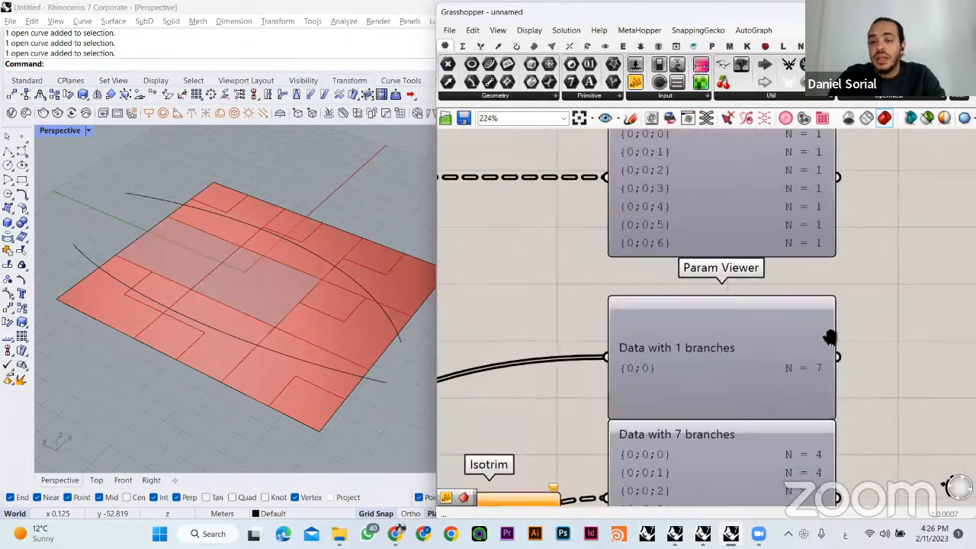
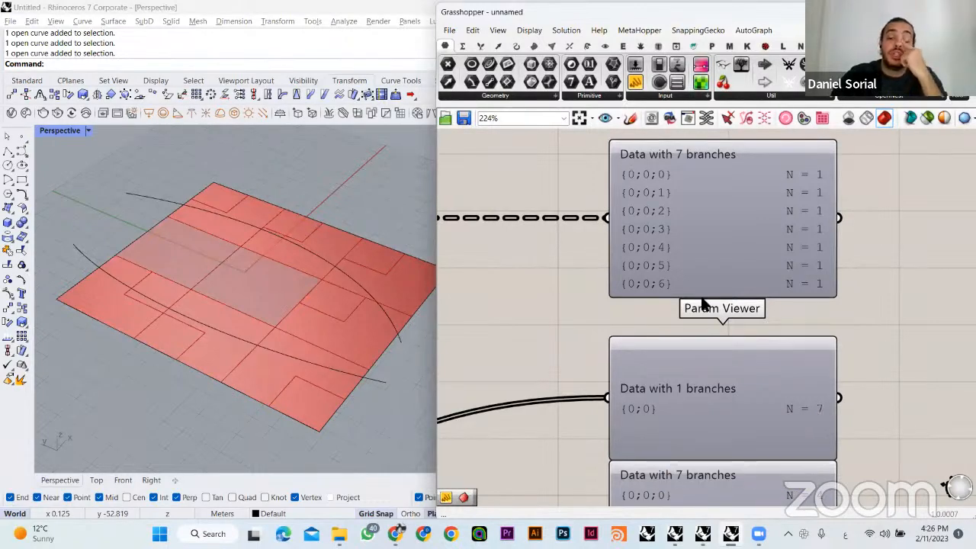
- Connect the Graft Tree output to the Isotrim Surface input and the Divide Domain² Domain input
drag(640, 167, 646, 186)
scroll(570, 185, down, 1)
scroll(628, 261, down, 3)
right_drag(733, 334, 848, 254)
scroll(677, 301, down, 3)
right_drag(580, 287, 706, 242)
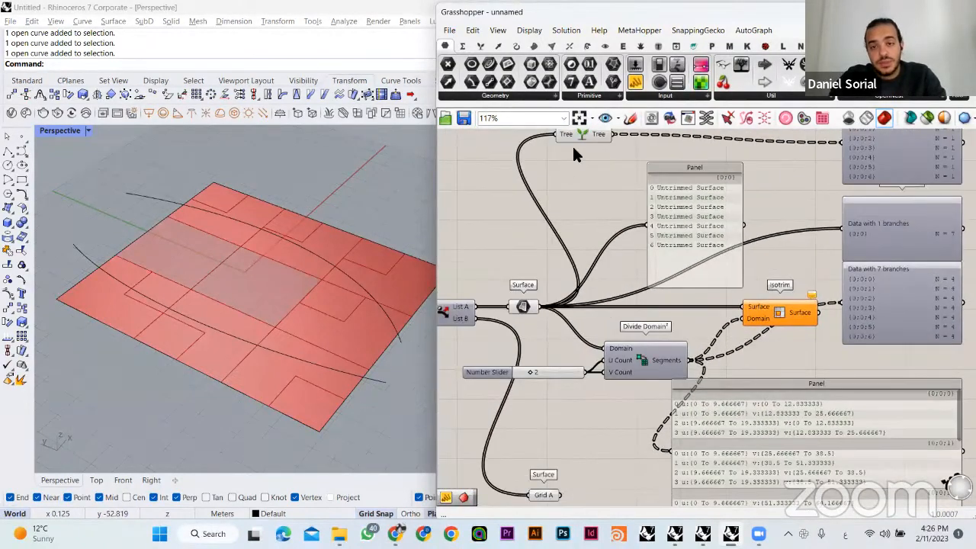
drag(572, 135, 610, 348)
drag(560, 262, 746, 306)
right_drag(703, 288, 681, 281)
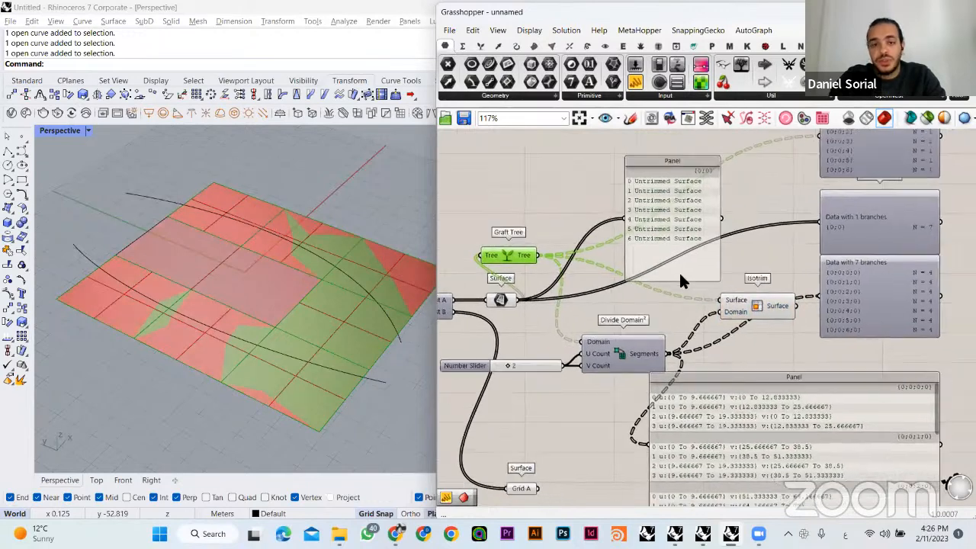
- Move Graft Tree into line between the List A Surface parameter and Isotrim, and view the subdivided grid
drag(508, 255, 566, 299)
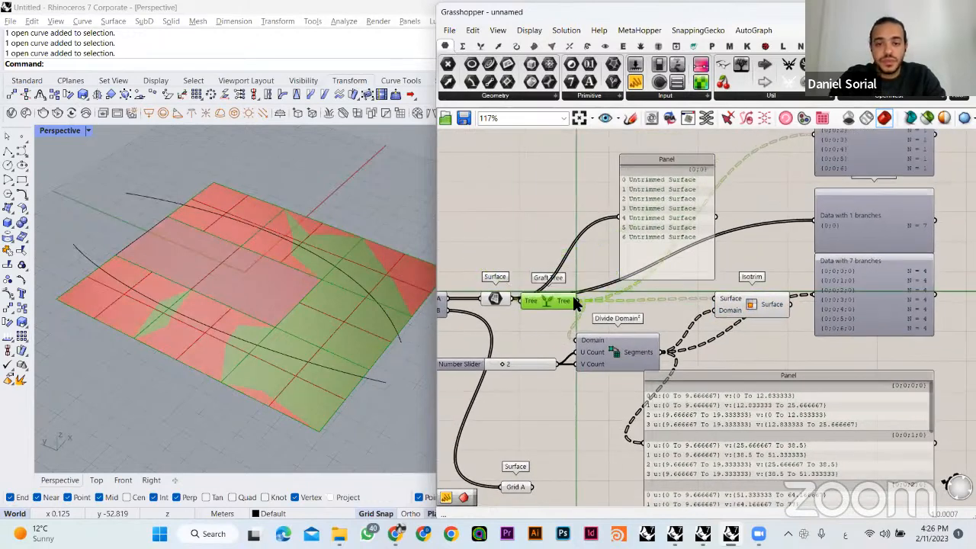
click(511, 237)
right_drag(338, 326, 349, 297)
scroll(257, 232, up, 3)
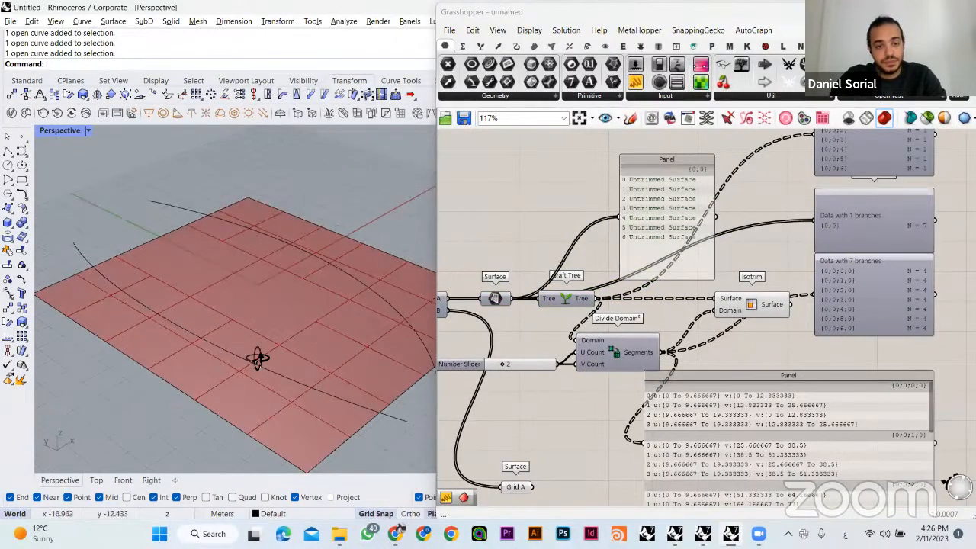
right_drag(258, 359, 464, 218)
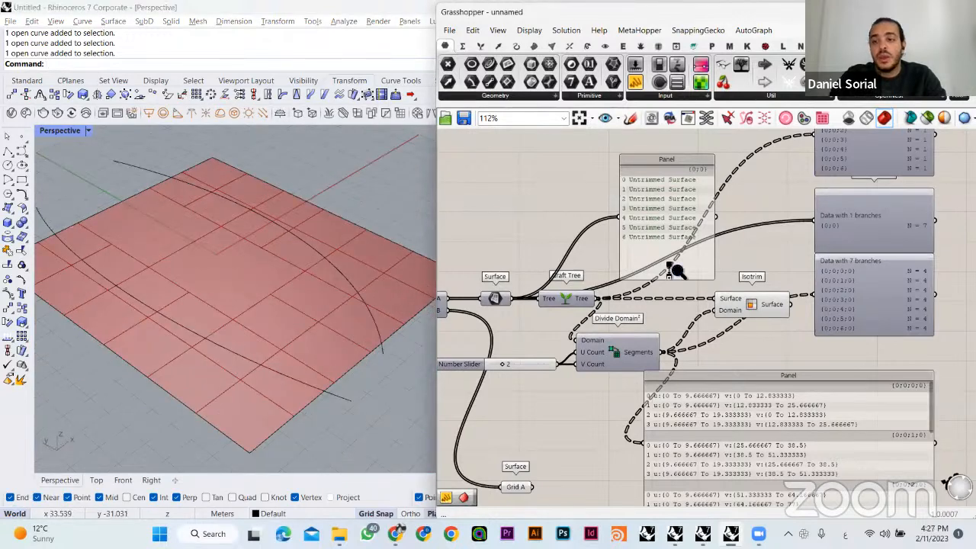
- Delete the Param Viewer of the ungrafted List A surfaces and lower the Graft Tree viewer toward the Isotrim one
scroll(671, 272, down, 1)
right_drag(742, 290, 714, 307)
click(779, 246)
key(Delete)
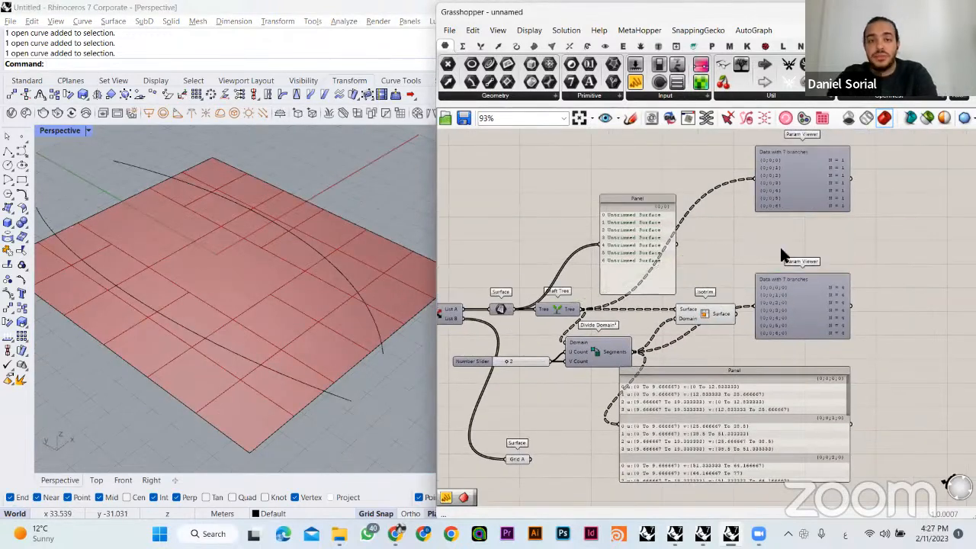
drag(788, 205, 793, 253)
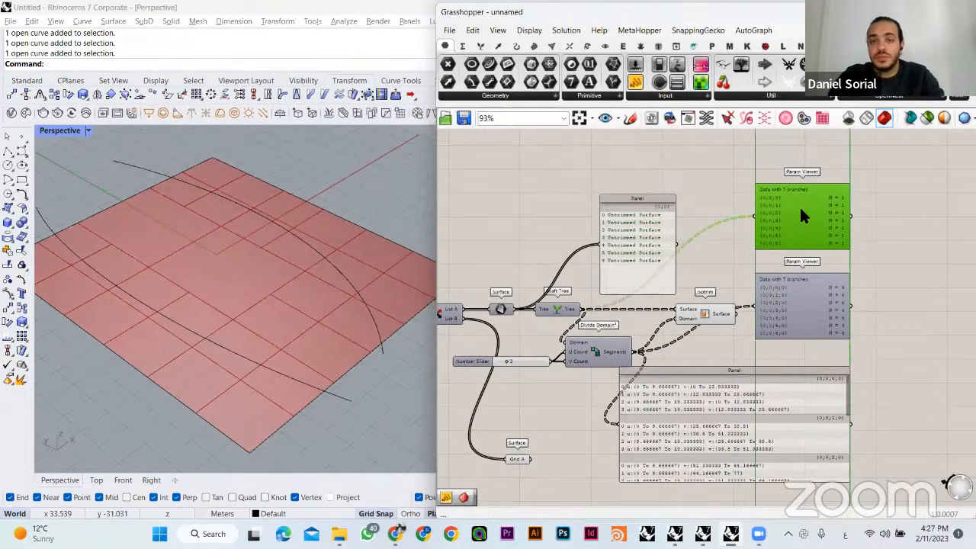
click(717, 189)
- Compare the branch paths and item counts in the Graft Tree and Isotrim Param Viewers
scroll(797, 260, up, 2)
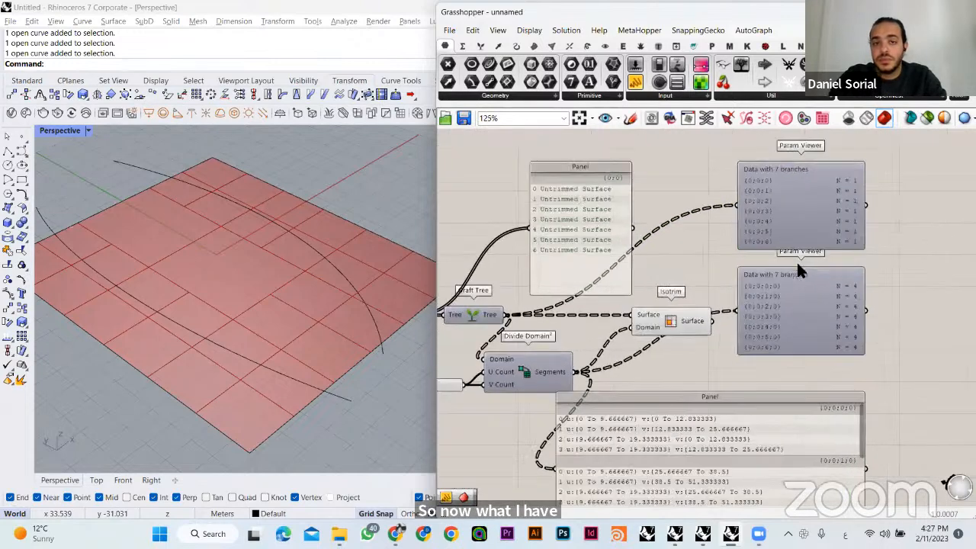
click(770, 218)
drag(774, 221, 768, 227)
click(704, 187)
click(793, 203)
drag(711, 178, 876, 192)
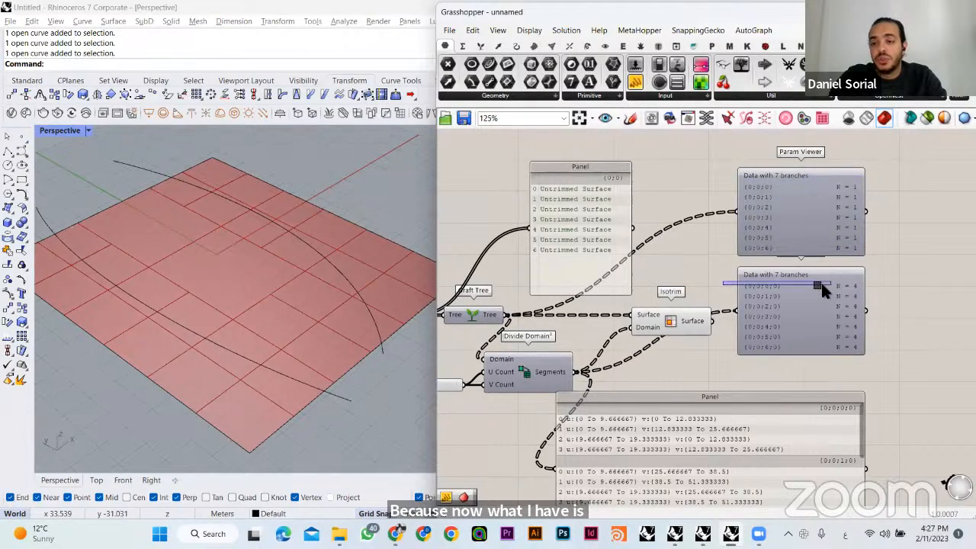
drag(887, 289, 887, 289)
- Feed Graft Tree into the surface list Panel, sketch links from its first two branches to their domain groups, and delete the sketch
drag(504, 314, 531, 227)
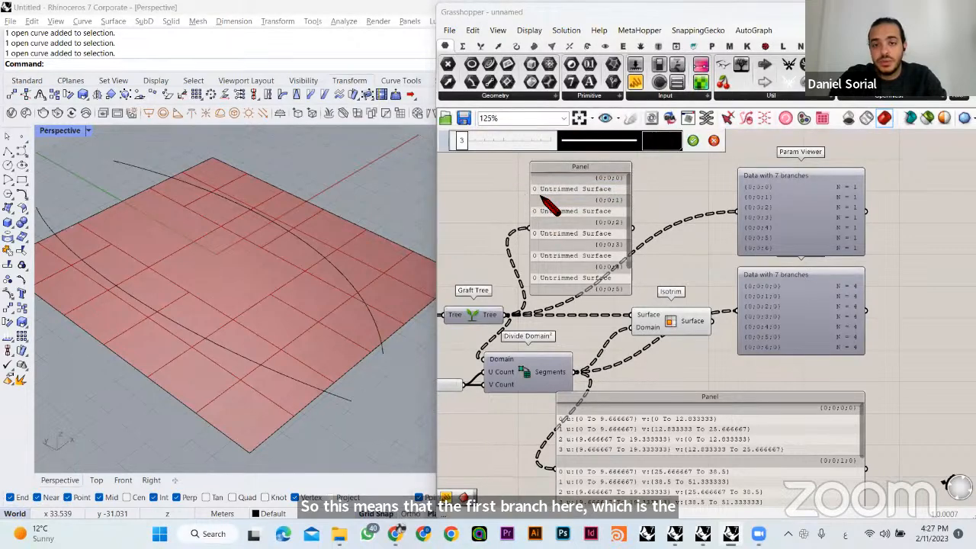
mouse_move(542, 191)
mouse_down()
mouse_move(631, 178)
mouse_move(524, 199)
mouse_up()
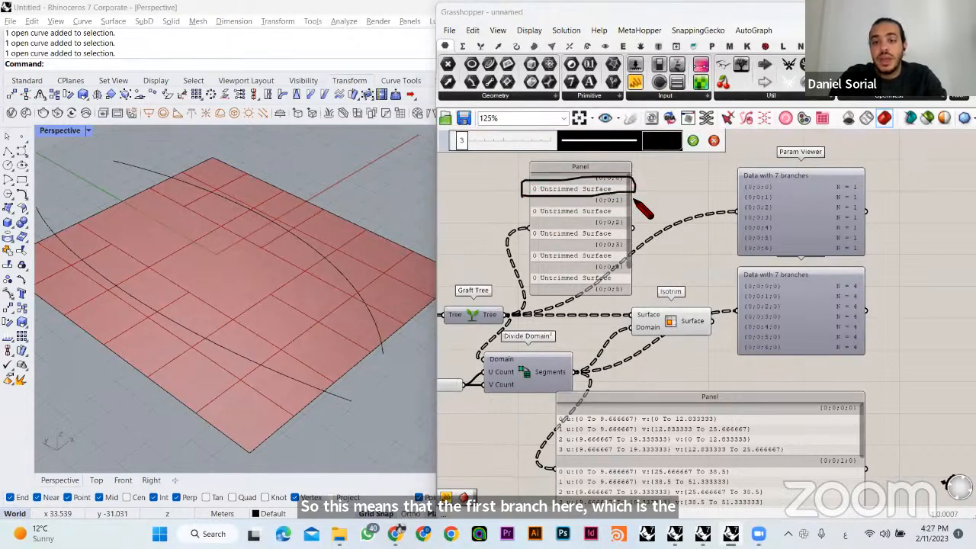
drag(630, 195, 552, 384)
drag(563, 418, 555, 459)
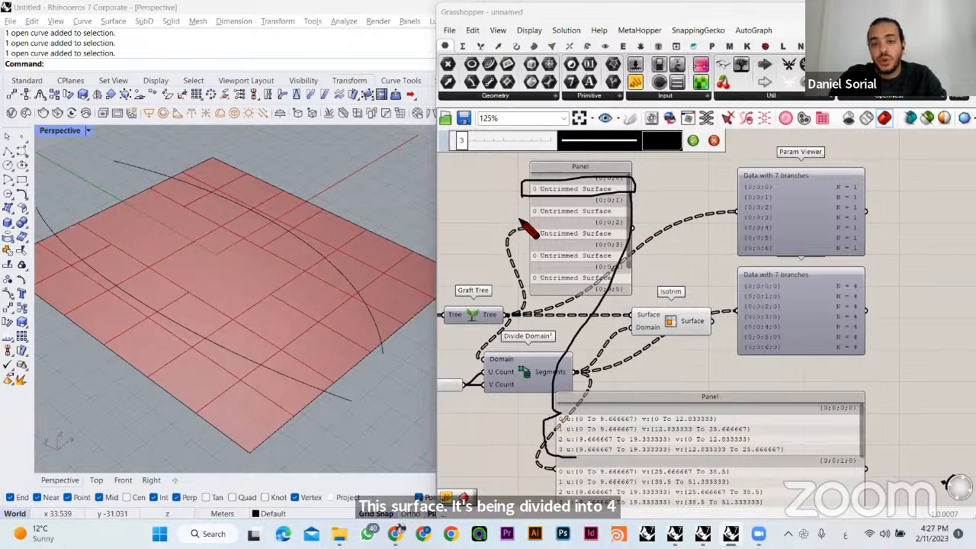
mouse_move(520, 223)
mouse_down()
mouse_move(628, 221)
mouse_move(525, 224)
mouse_move(626, 225)
mouse_move(562, 418)
mouse_move(561, 508)
mouse_up()
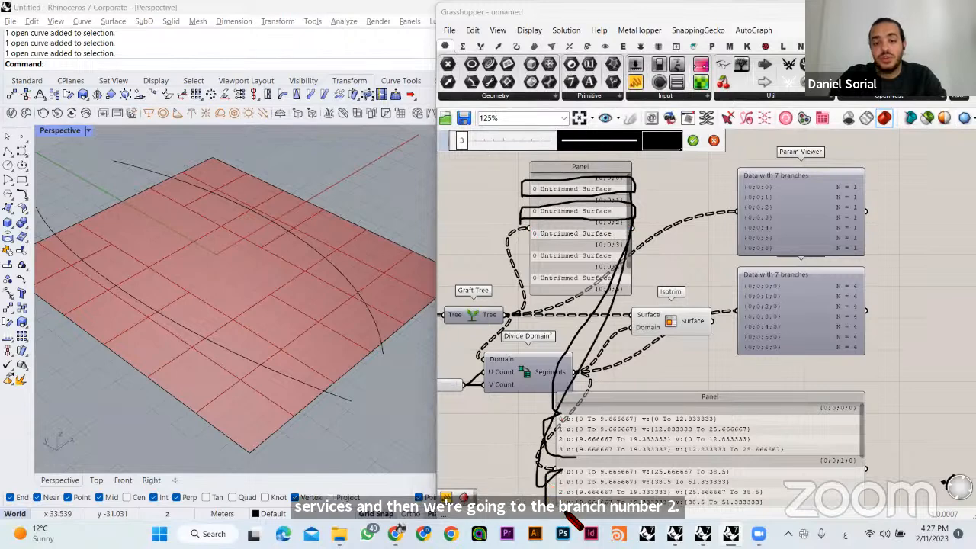
click(692, 140)
click(639, 212)
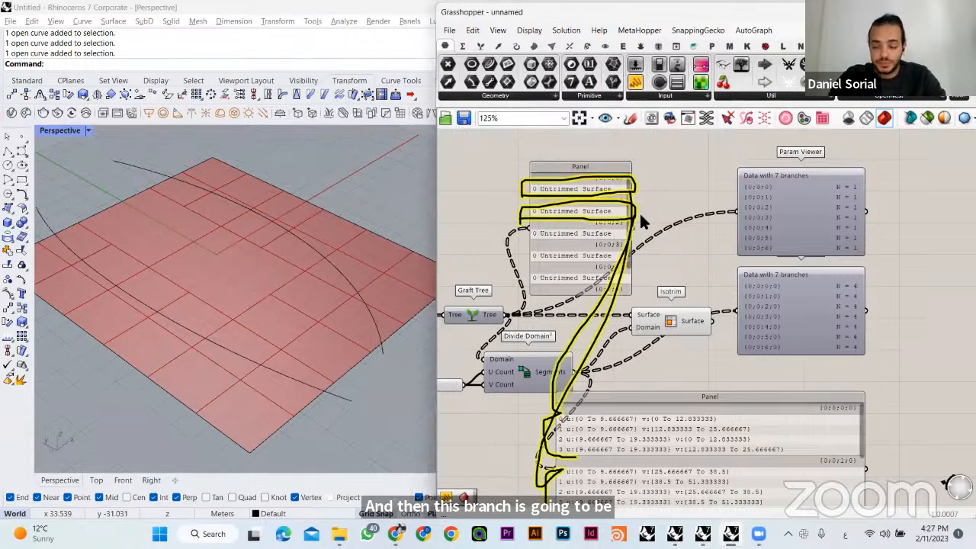
key(Delete)
- Delete the domain Panel, the remaining Param Viewers and the surface list Panel
right_drag(737, 328, 762, 267)
click(766, 378)
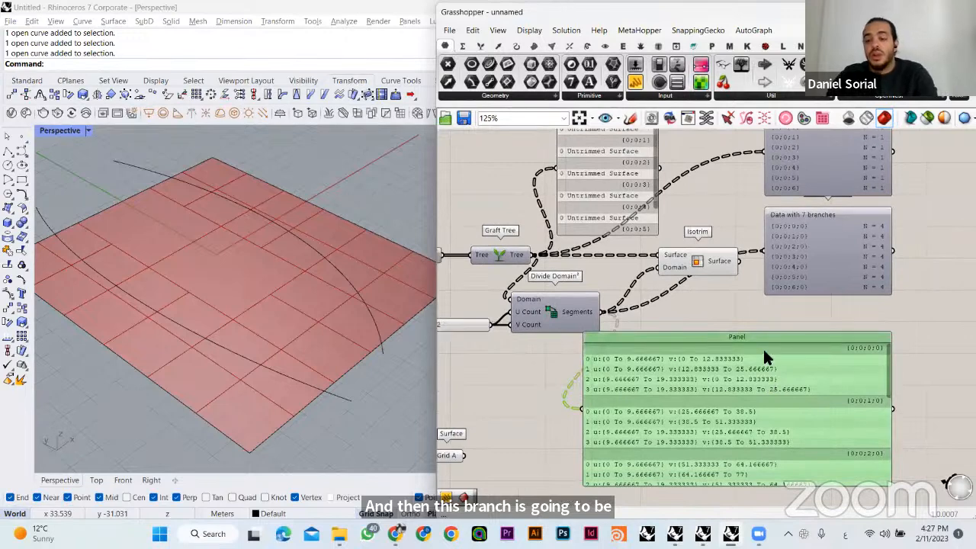
key(Delete)
right_drag(763, 348, 759, 411)
click(821, 297)
key(Delete)
click(612, 233)
key(Delete)
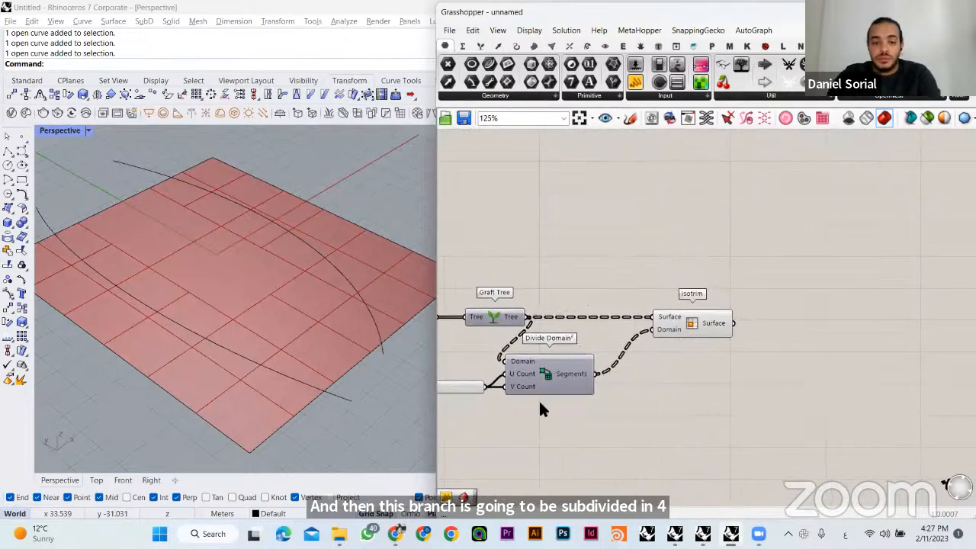
- Space Divide Domain² and Isotrim farther from Graft Tree and bring the Number Slider closer to Divide Domain²
drag(559, 363, 587, 360)
drag(688, 286, 589, 376)
drag(579, 370, 613, 370)
click(519, 388)
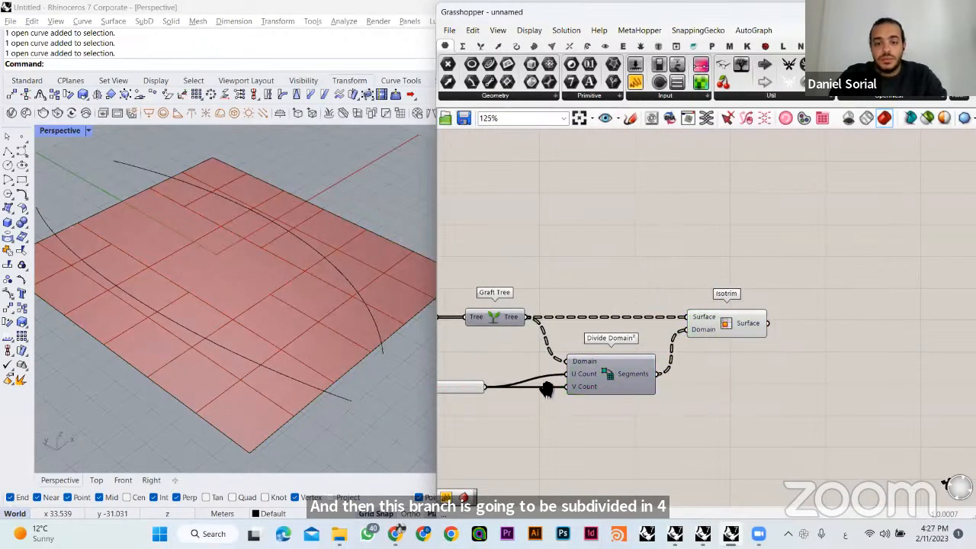
right_drag(508, 385, 552, 383)
drag(503, 384, 552, 384)
click(602, 412)
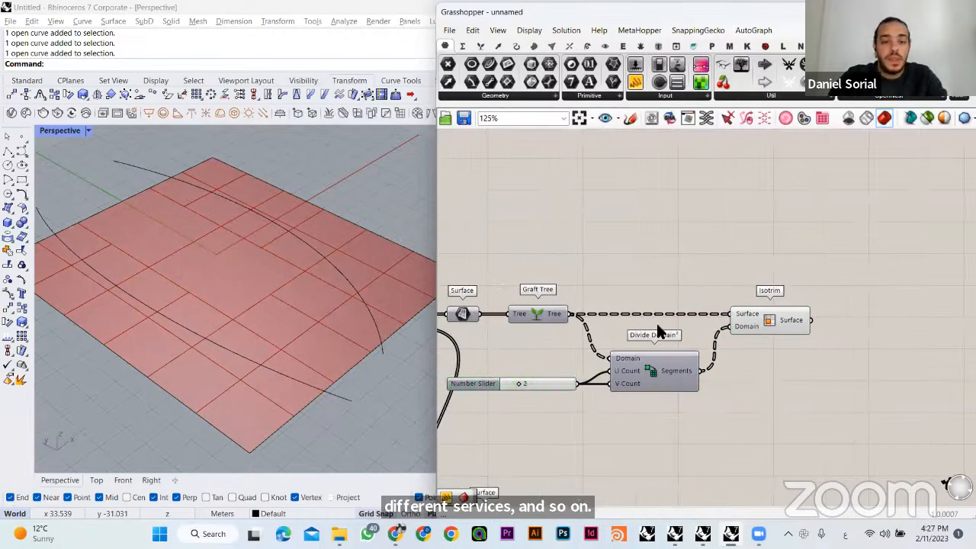
right_drag(393, 309, 332, 267)
click(751, 321)
click(726, 261)
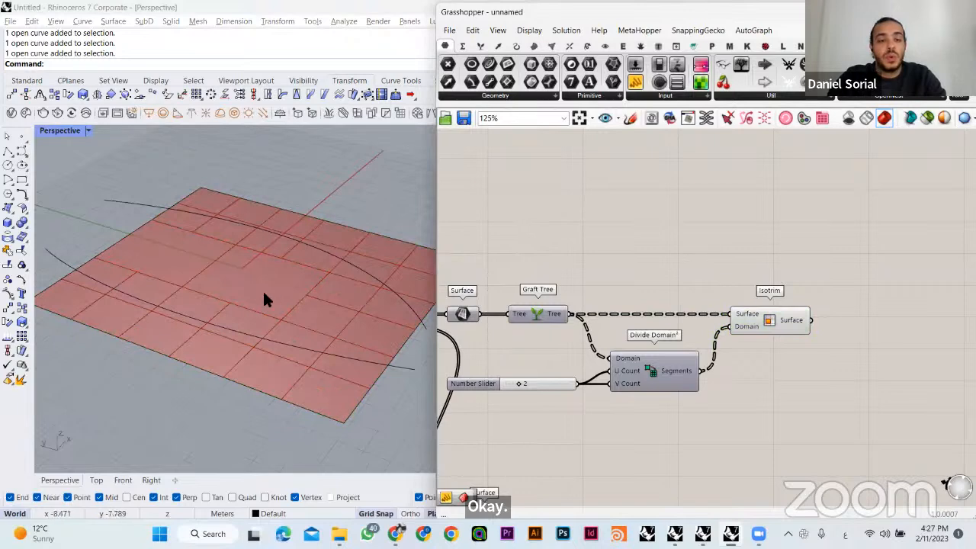
right_drag(263, 289, 333, 221)
scroll(665, 291, down, 2)
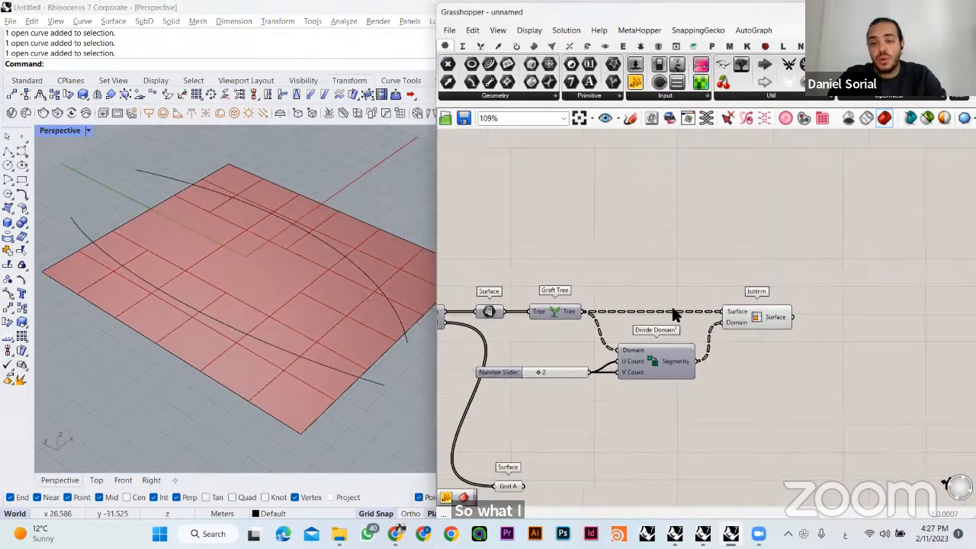
- Add a Collision One|Many component after the second Isotrim
double_click(826, 366)
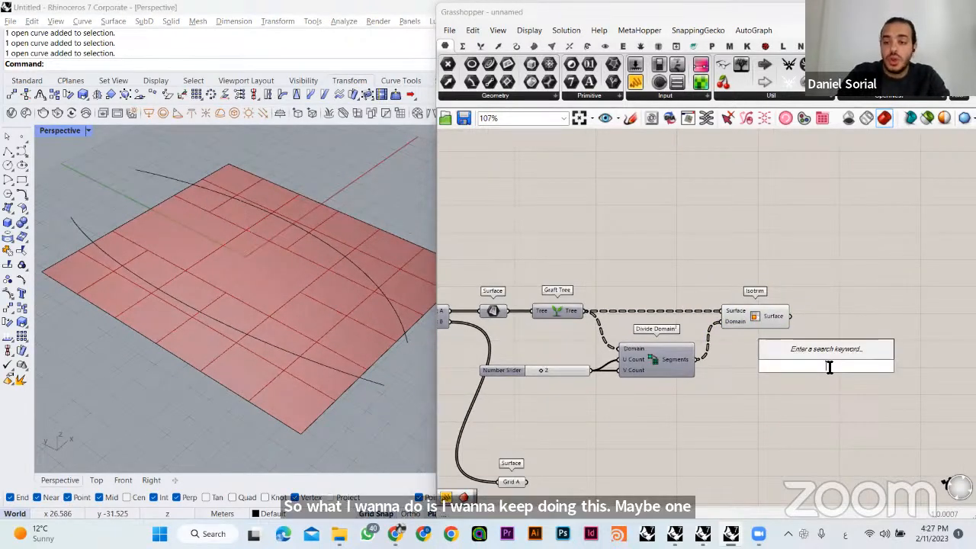
right_drag(688, 418, 731, 366)
scroll(762, 343, down, 3)
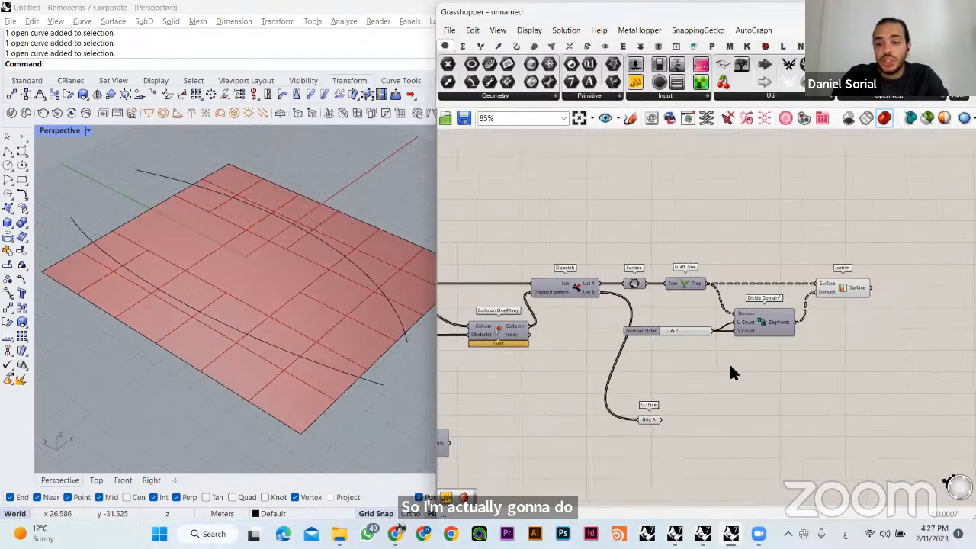
double_click(883, 348)
text(ؤخ)
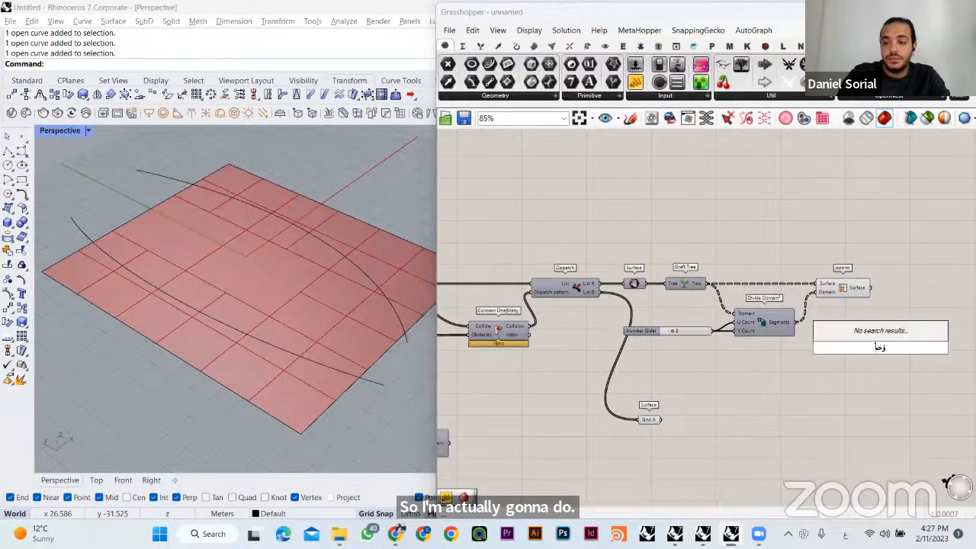
key(alt+shift)
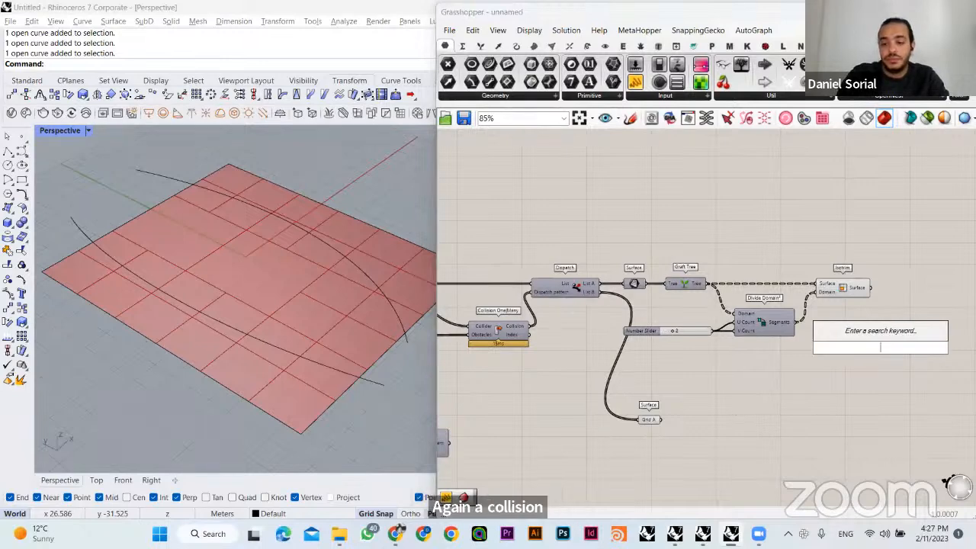
text(colli)
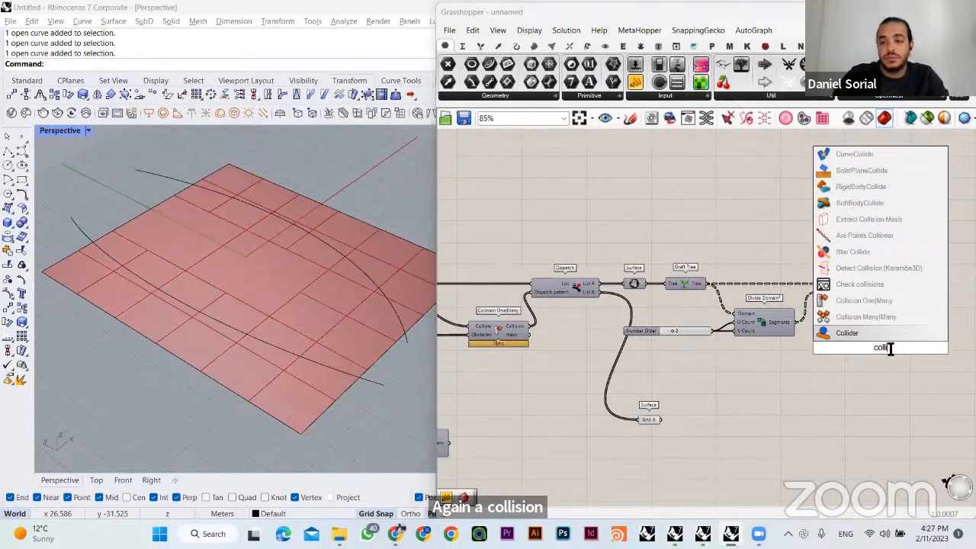
click(864, 302)
scroll(869, 372, up, 2)
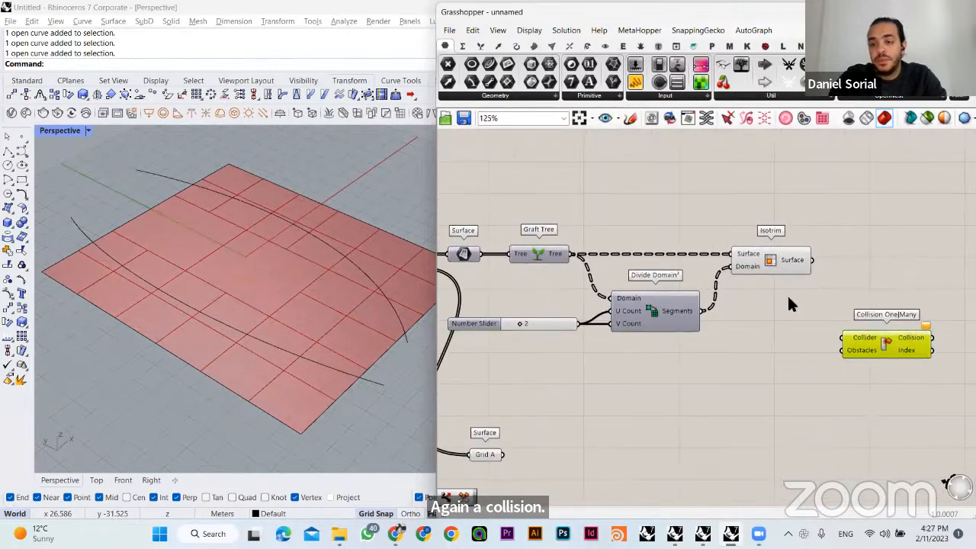
- Connect the second Isotrim's Surface output to Collider and the original reference Curve parameter to Obstacles on the new Collision One|Many
drag(813, 260, 847, 340)
right_drag(780, 372, 803, 370)
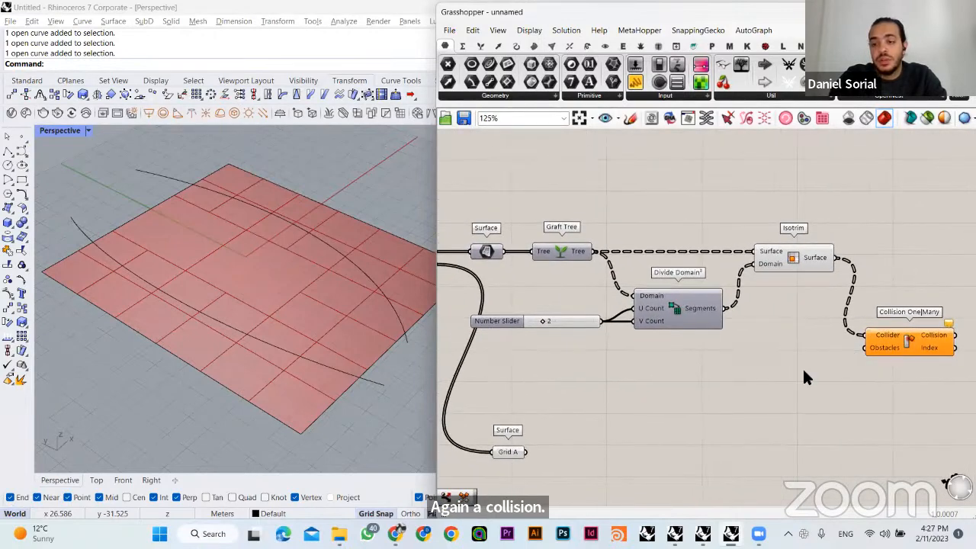
scroll(723, 389, down, 3)
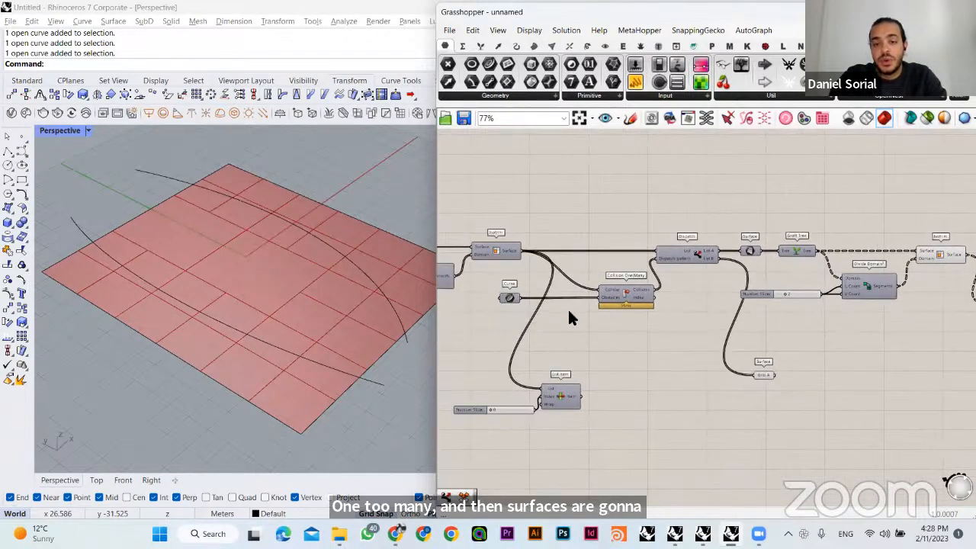
drag(510, 299, 903, 323)
scroll(745, 364, up, 3)
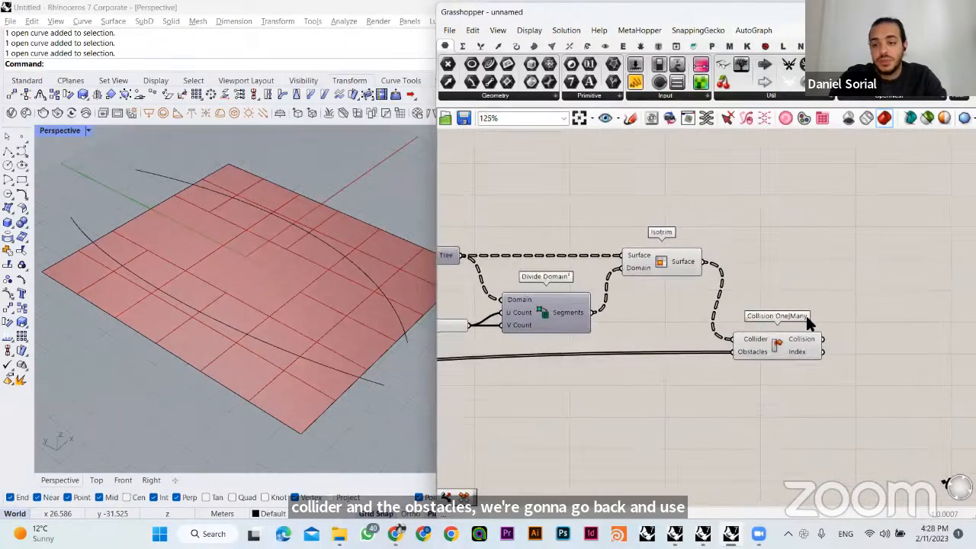
- Add a Dispatch component, wiring the second Isotrim's surfaces to List and the new Collision output to Dispatch pattern
double_click(859, 286)
text(disp)
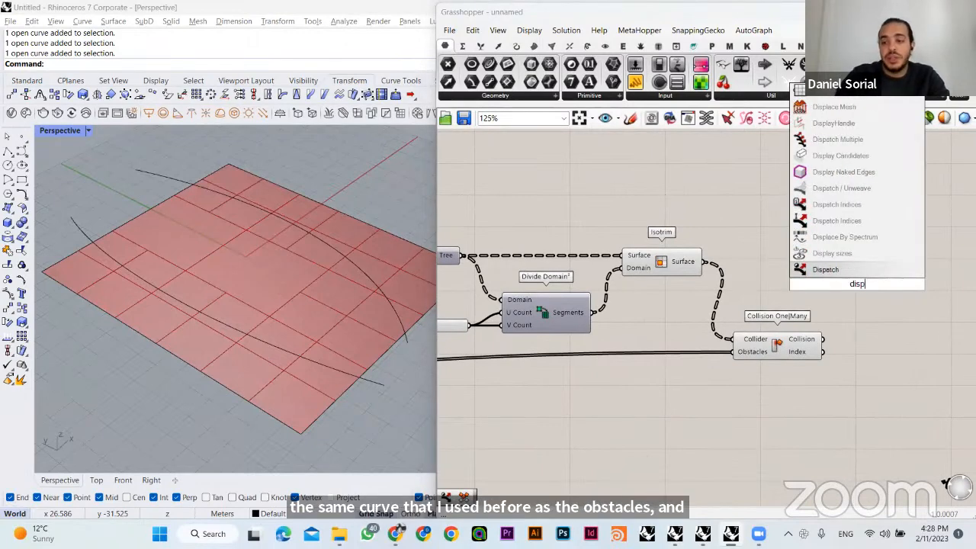
click(836, 271)
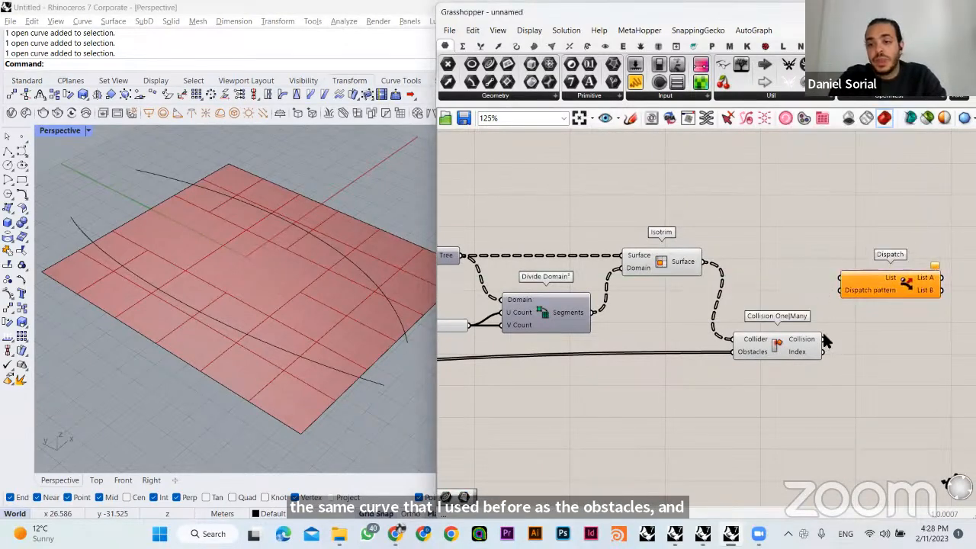
drag(821, 337, 841, 289)
drag(884, 272, 906, 254)
drag(703, 262, 860, 255)
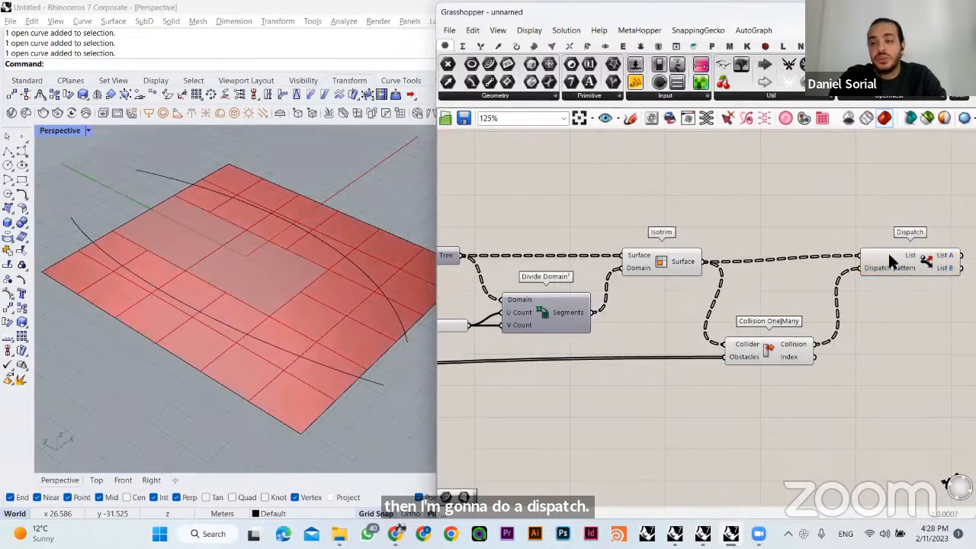
right_drag(887, 257, 781, 261)
click(784, 236)
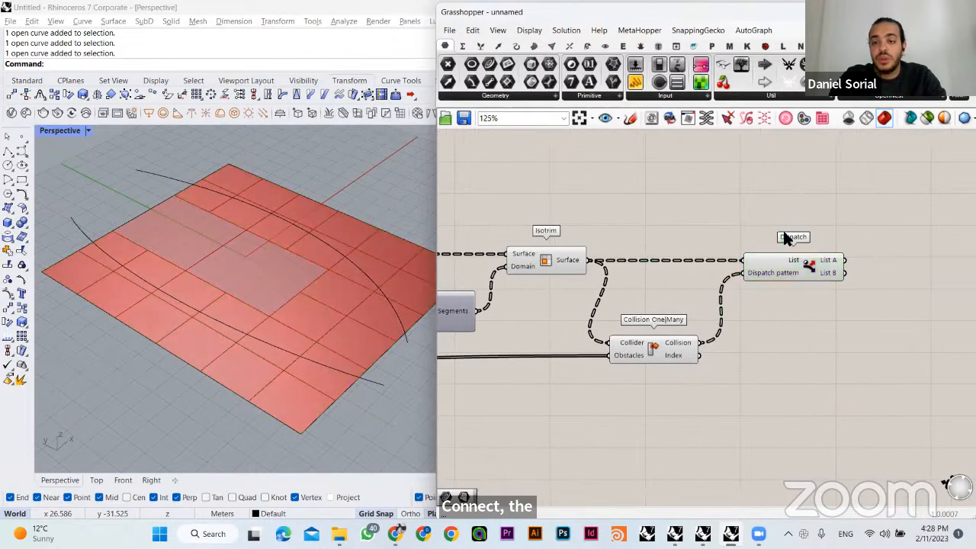
- Add a Surface parameter beside the outputs of the new Dispatch component
double_click(830, 286)
text(surface)
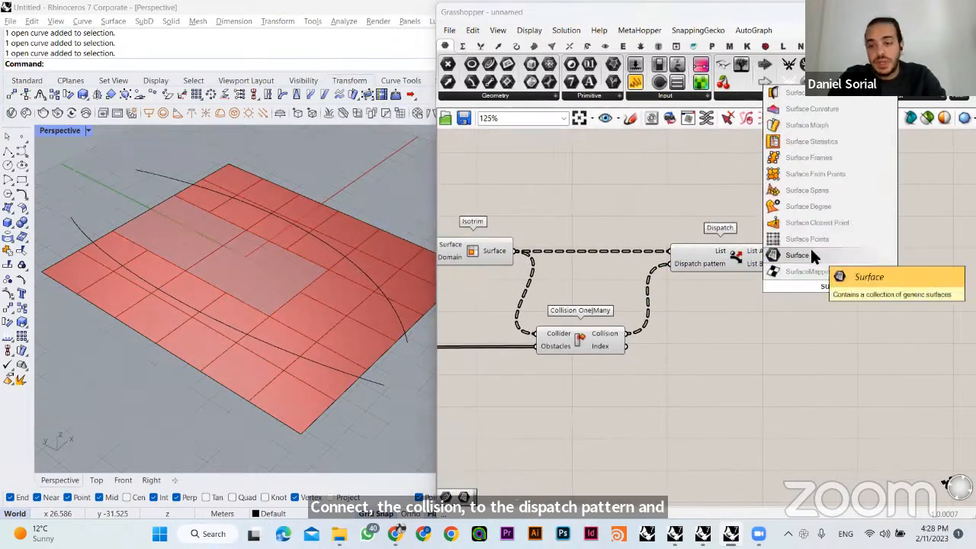
click(810, 248)
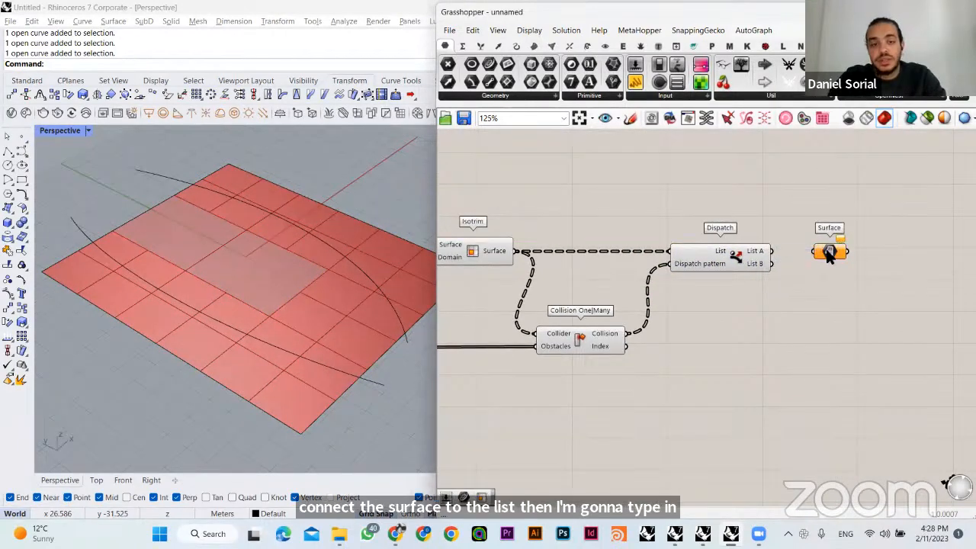
- Connect the second Dispatch's List A output to the new Surface parameter and check which cells it holds
drag(815, 254, 771, 256)
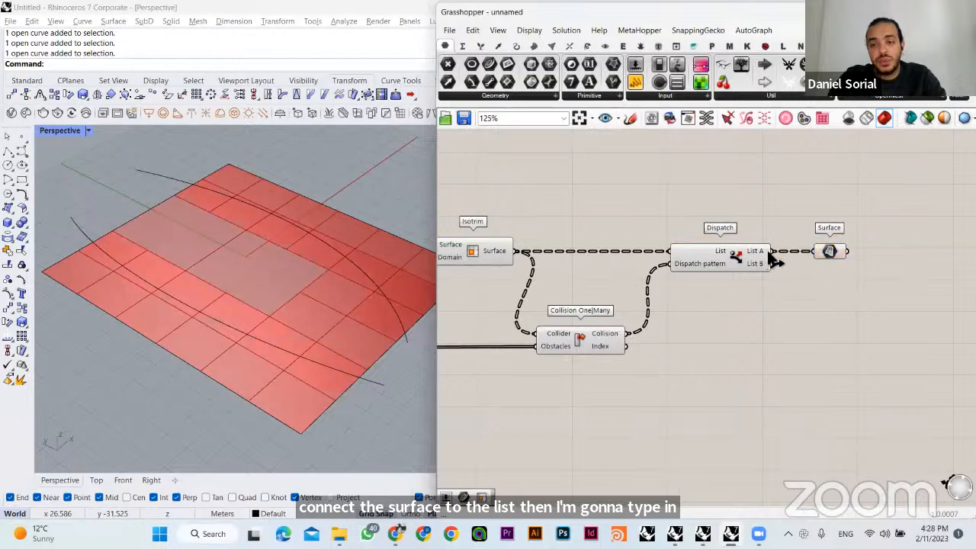
click(828, 251)
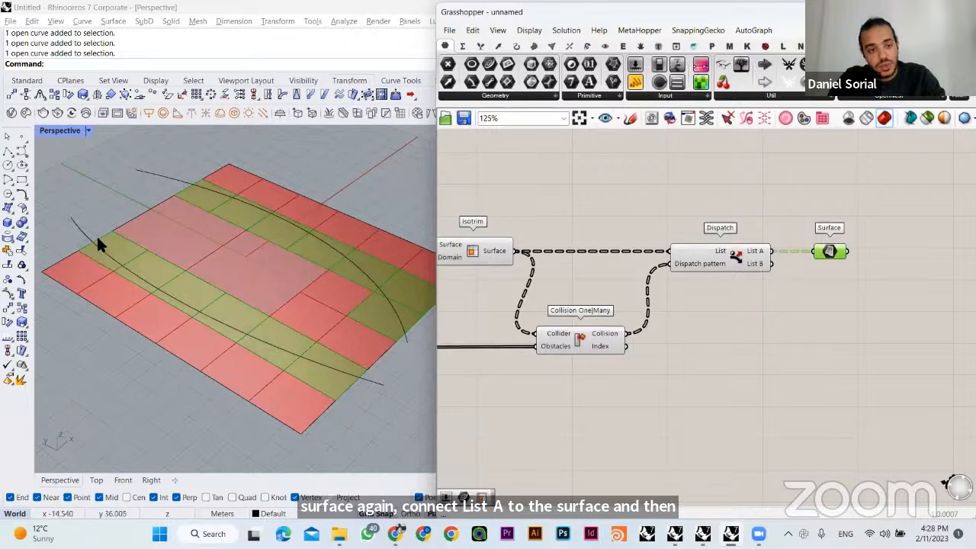
click(804, 302)
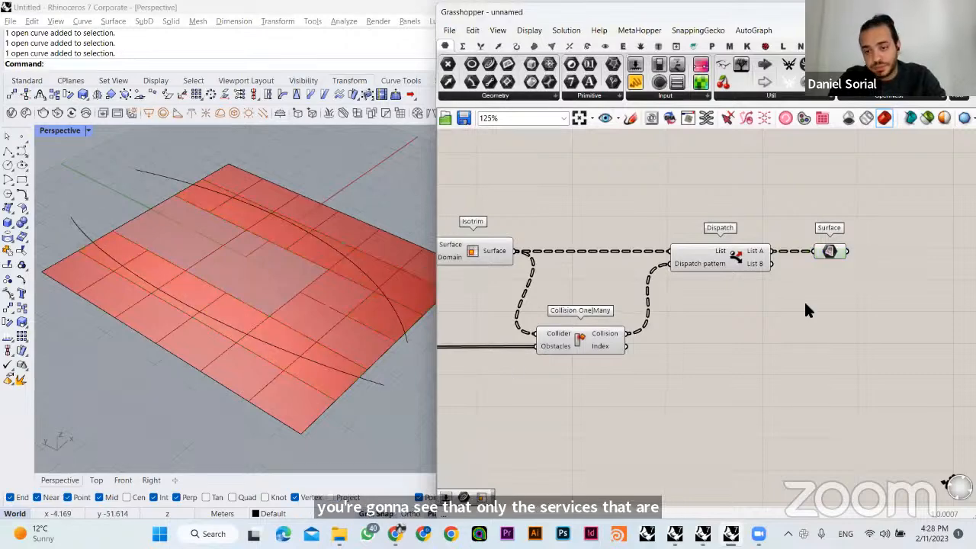
- Turn off the preview of the second Isotrim, its Collision One|Many and the second Dispatch
click(745, 246)
right_drag(744, 247, 838, 240)
drag(792, 176, 593, 385)
click(602, 358)
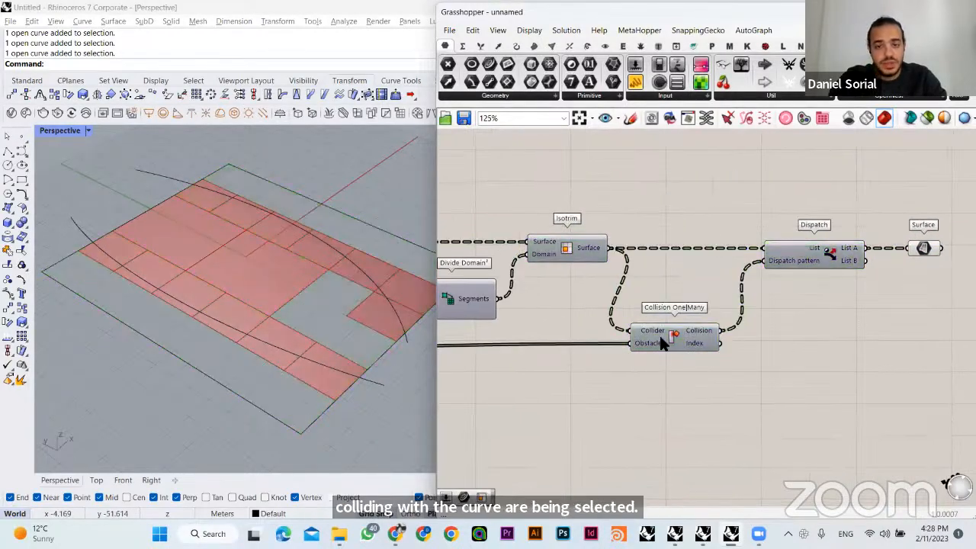
- Duplicate the Surface parameter below the original and connect the second Dispatch's List B output to it
right_drag(873, 278, 796, 277)
key(ctrl+v)
click(798, 345)
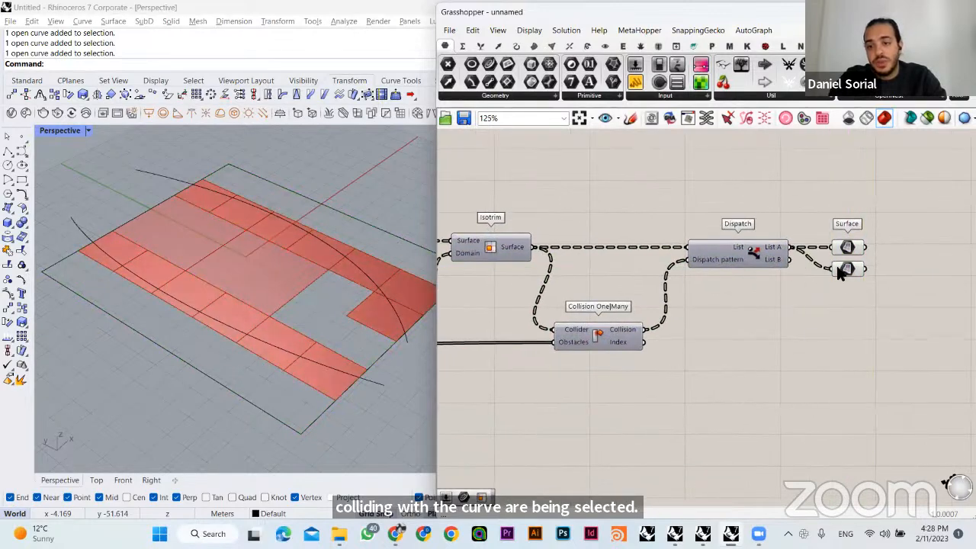
drag(791, 261, 813, 331)
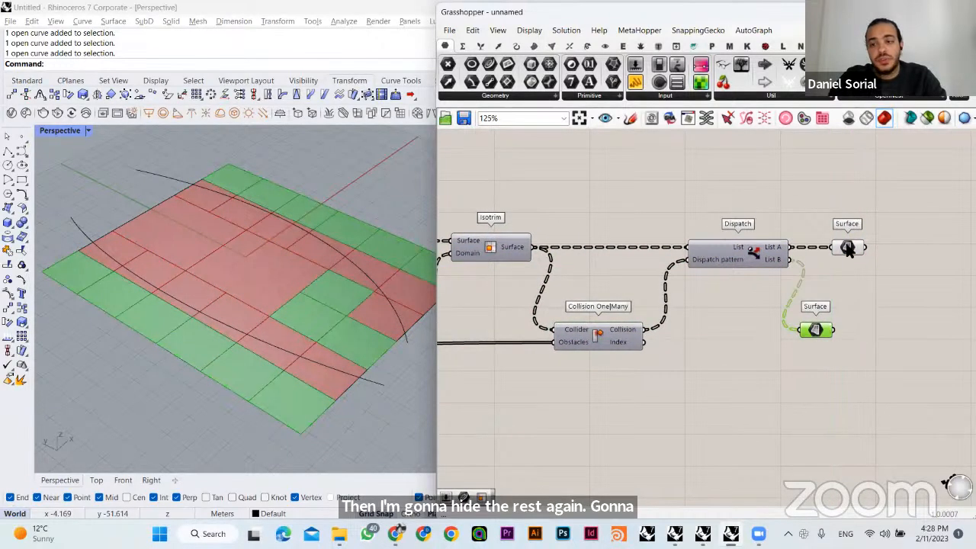
- Compare the cells held by the List A and List B Surface parameters by highlighting each in the viewport
click(848, 246)
click(819, 332)
click(845, 248)
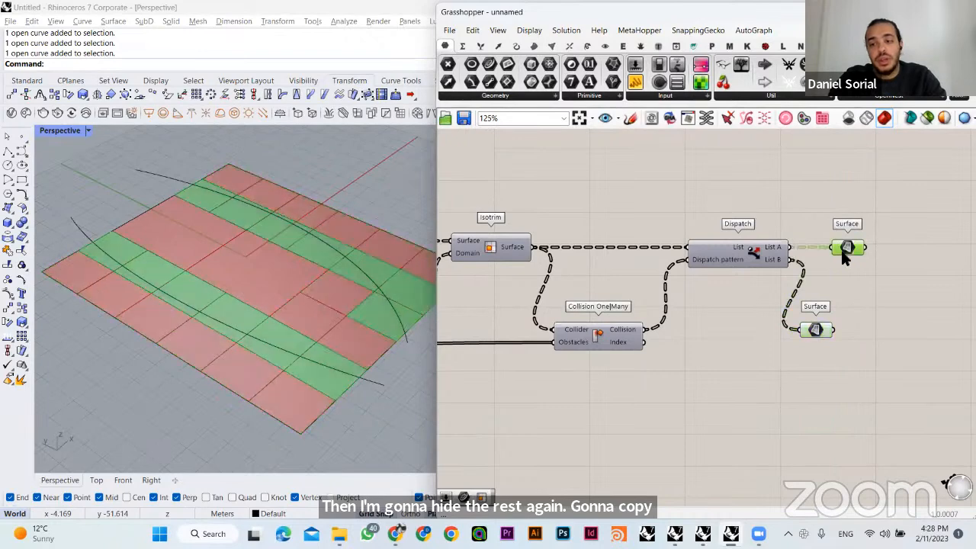
click(803, 223)
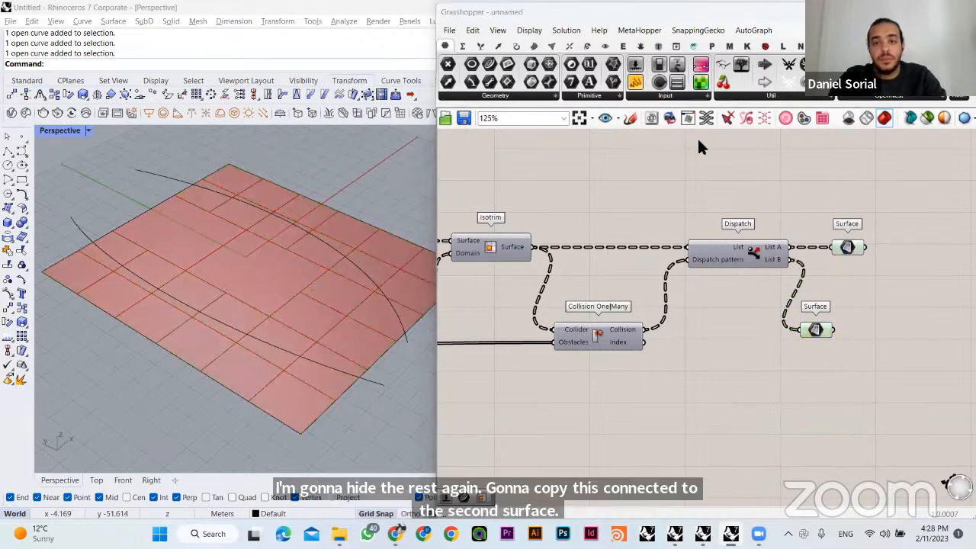
click(847, 246)
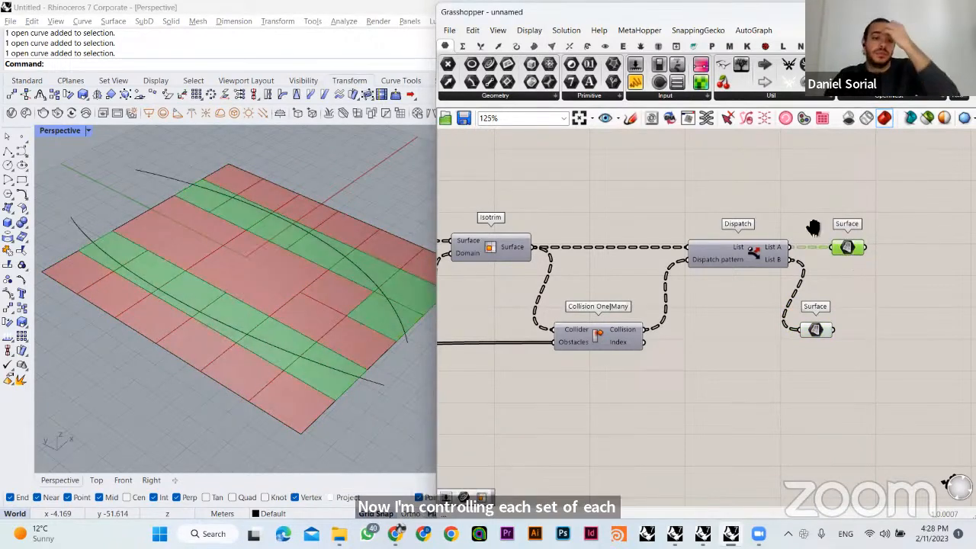
right_drag(813, 224, 717, 220)
shift+click(741, 324)
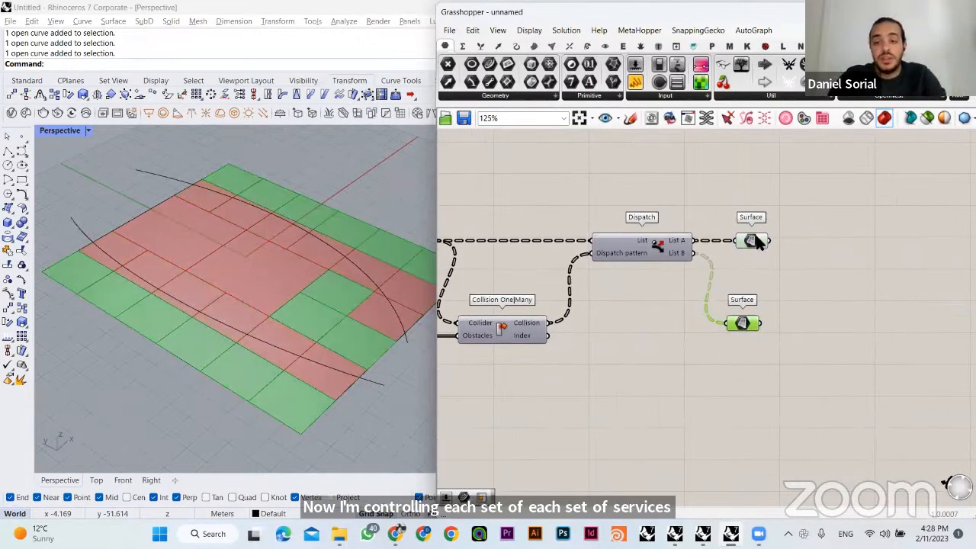
click(756, 238)
- Add a third Isotrim component and connect the List A Surface parameter to its Surface input
scroll(704, 237, down, 3)
click(691, 296)
right_drag(764, 282, 713, 279)
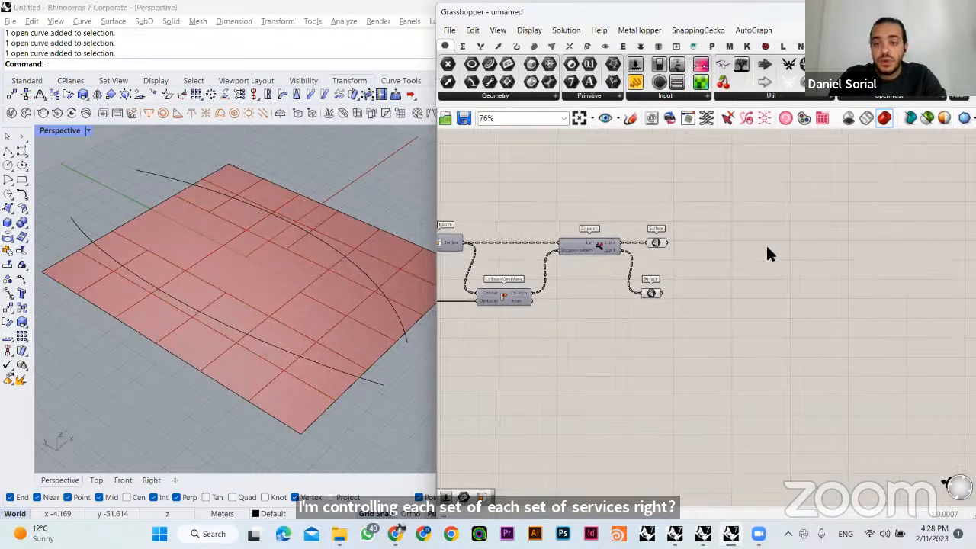
double_click(737, 244)
text(isotrim)
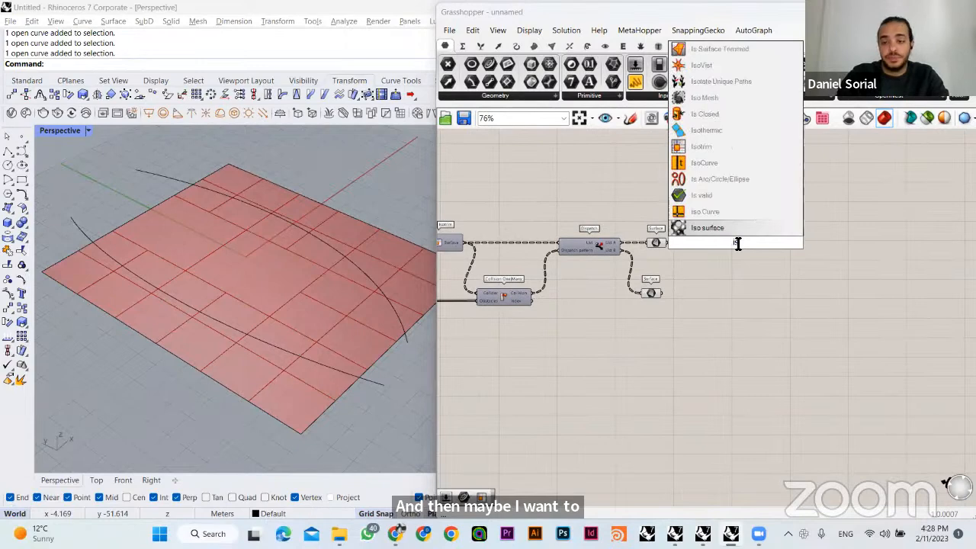
click(702, 212)
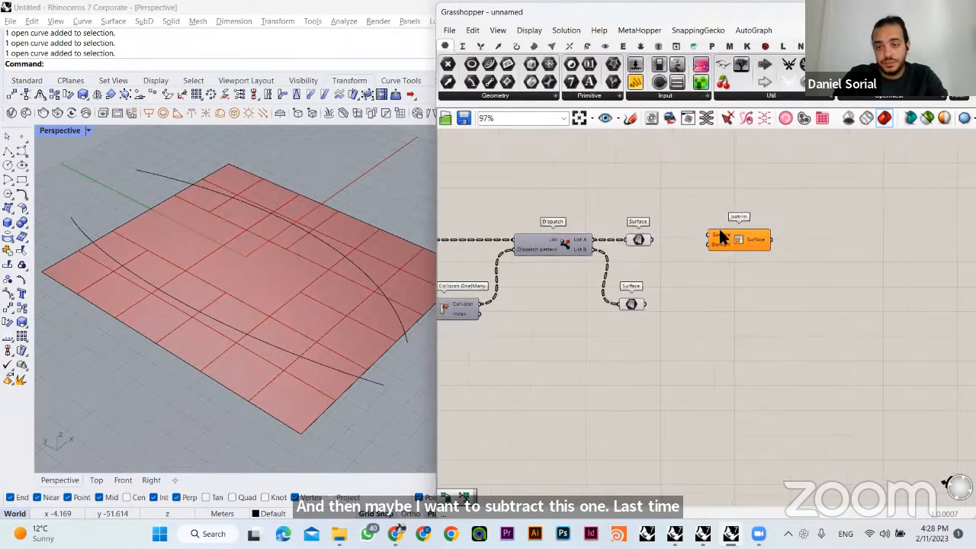
scroll(694, 237, up, 2)
drag(720, 238, 790, 240)
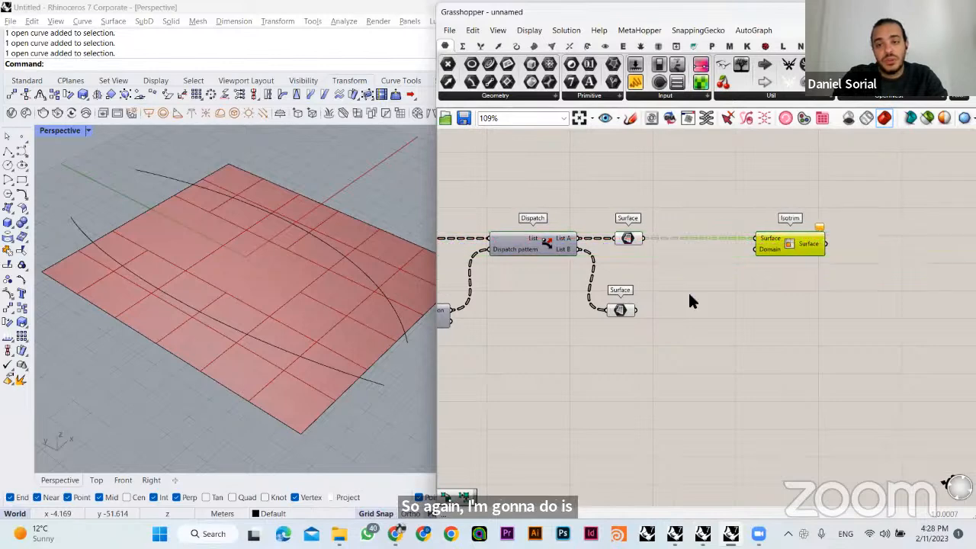
- Graft the Surface parameter that holds the second Dispatch's List A cells
right_click(621, 240)
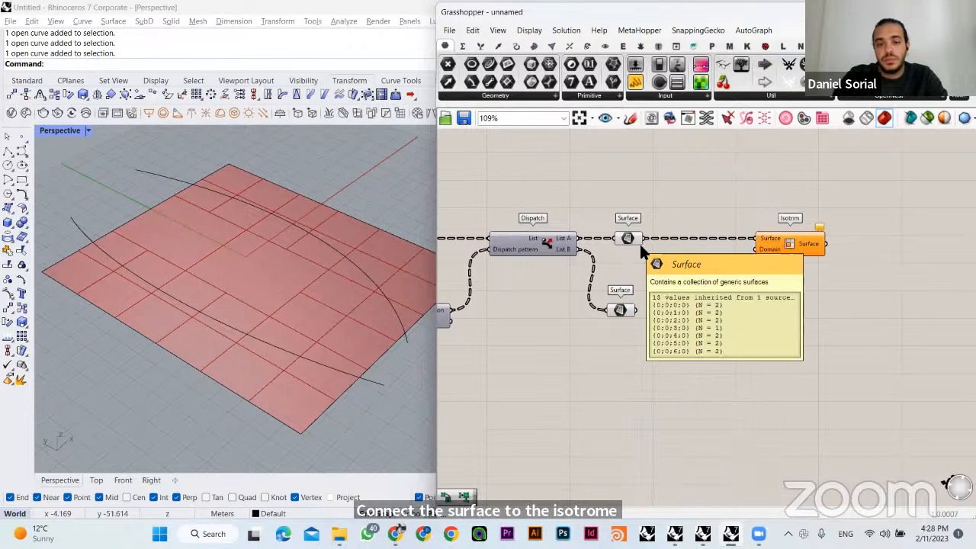
right_click(630, 239)
click(686, 369)
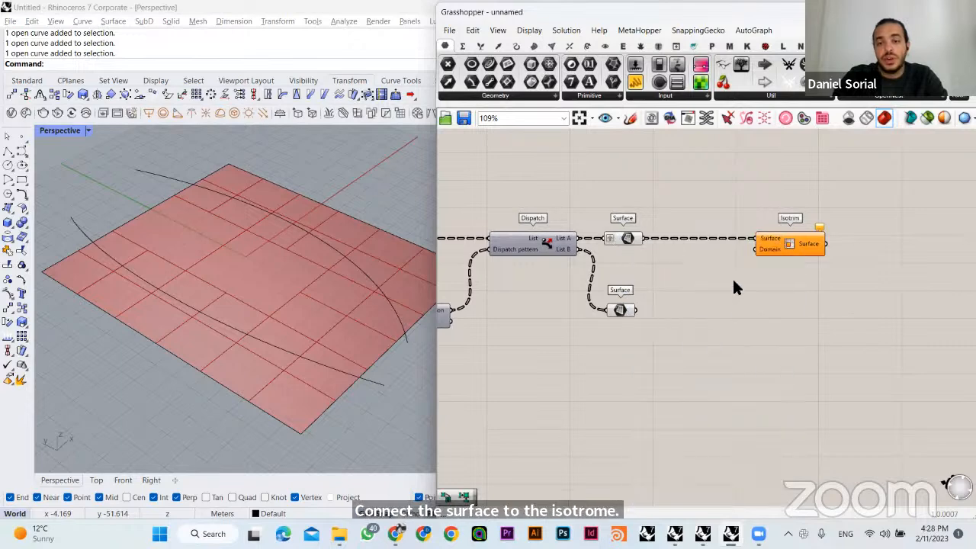
- Add a Divide Domain² component before the third Isotrim and connect the grafted Surface parameter to its Domain input
drag(776, 246, 815, 246)
double_click(723, 283)
text(divi)
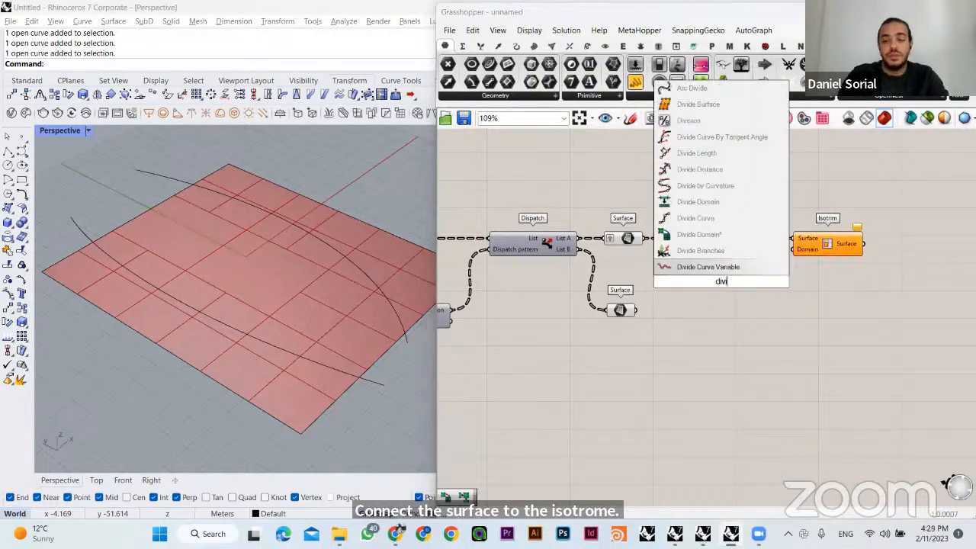
text(de)
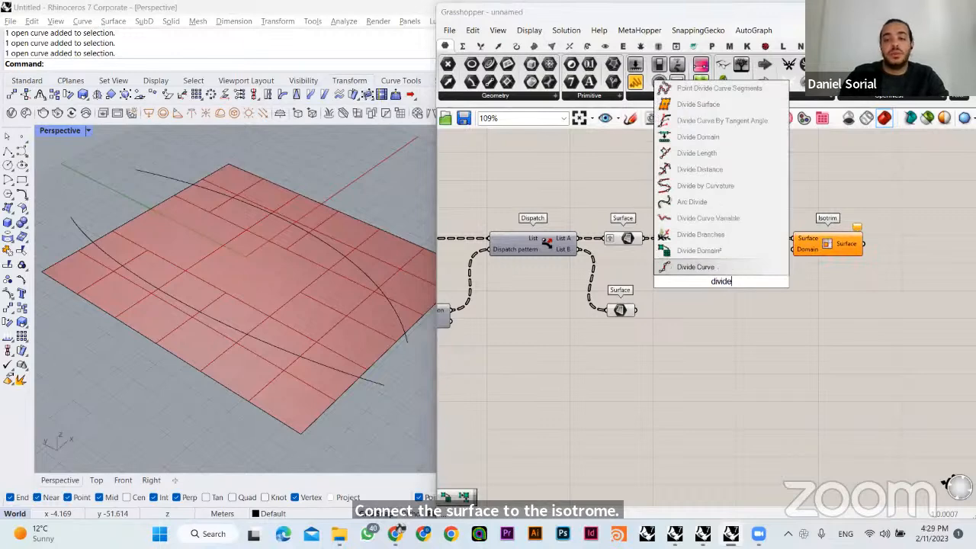
click(679, 250)
scroll(663, 254, up, 2)
drag(637, 231, 690, 275)
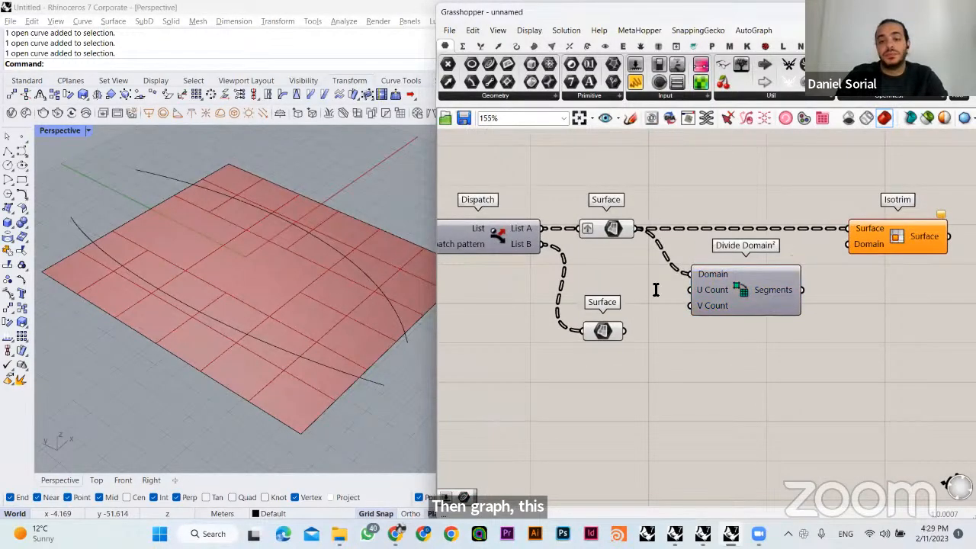
- Feed a Number Slider of 2 into the new Divide Domain²'s U and V Count, and its Segments into the Isotrim's Domain
double_click(656, 290)
text(2)
key(Return)
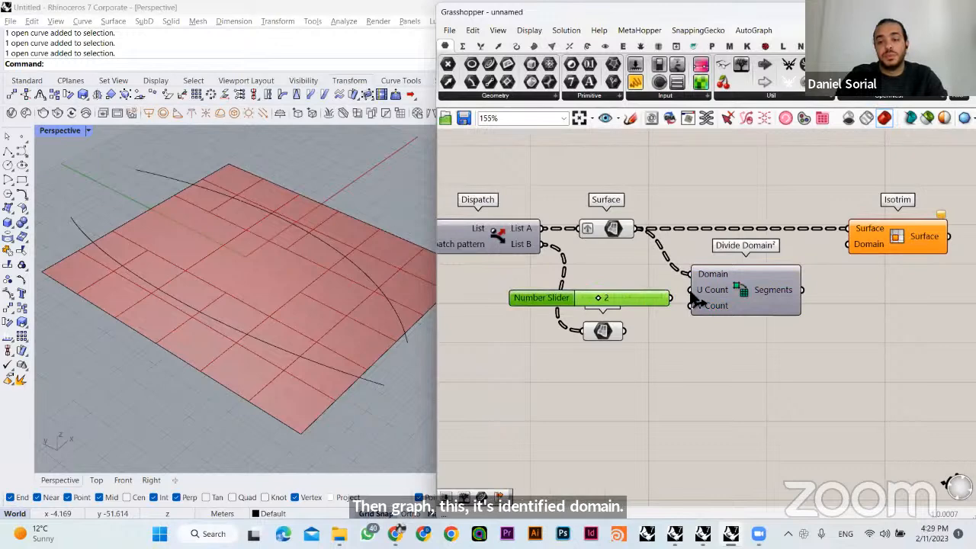
drag(680, 303, 690, 306)
drag(847, 244, 802, 290)
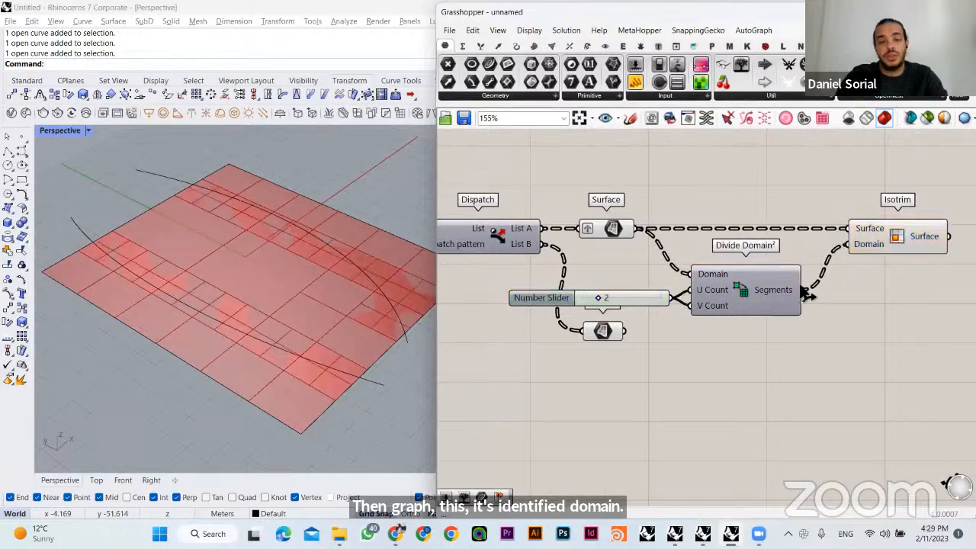
- Turn off the preview of the grafted Surface parameter that feeds the third Isotrim
right_drag(771, 250, 639, 279)
click(780, 261)
drag(630, 317, 642, 317)
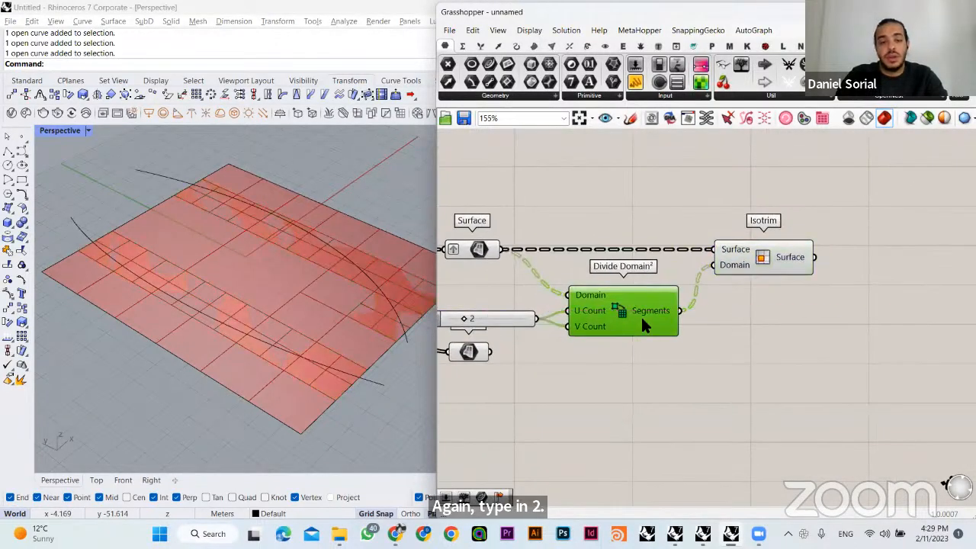
click(743, 320)
click(478, 249)
key(ctrl+q)
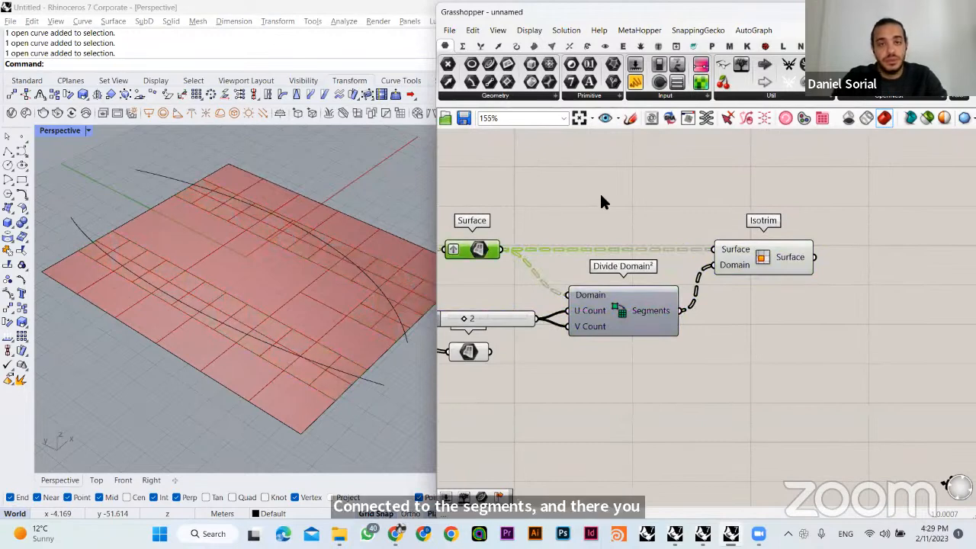
click(586, 207)
- Try a U and V count of 3 on the slider for the newest subdivision, and return it to 2
mouse_move(314, 290)
shift+right_down()
mouse_move(320, 306)
mouse_move(251, 296)
mouse_move(331, 293)
shift+right_up()
right_drag(739, 290, 972, 255)
scroll(700, 257, up, 1)
scroll(700, 263, up, 2)
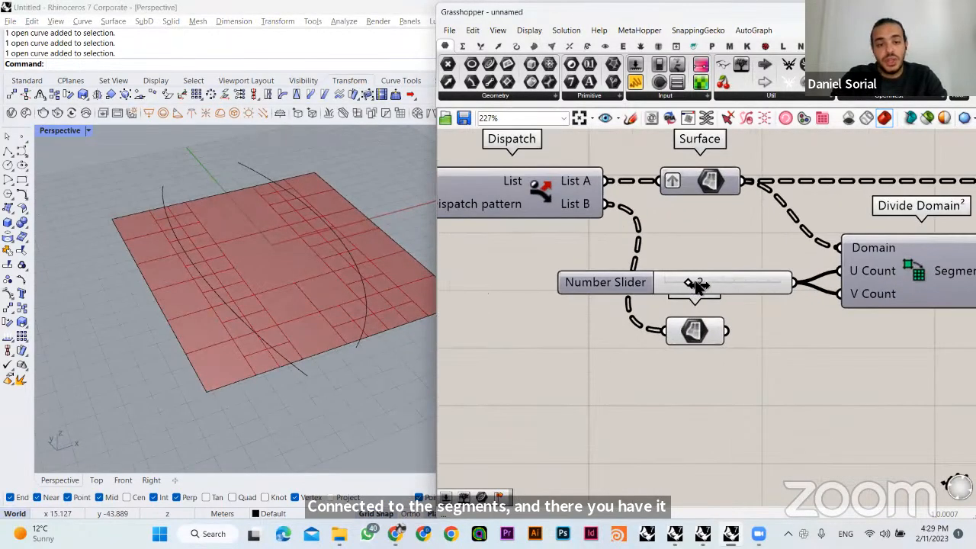
drag(696, 284, 702, 283)
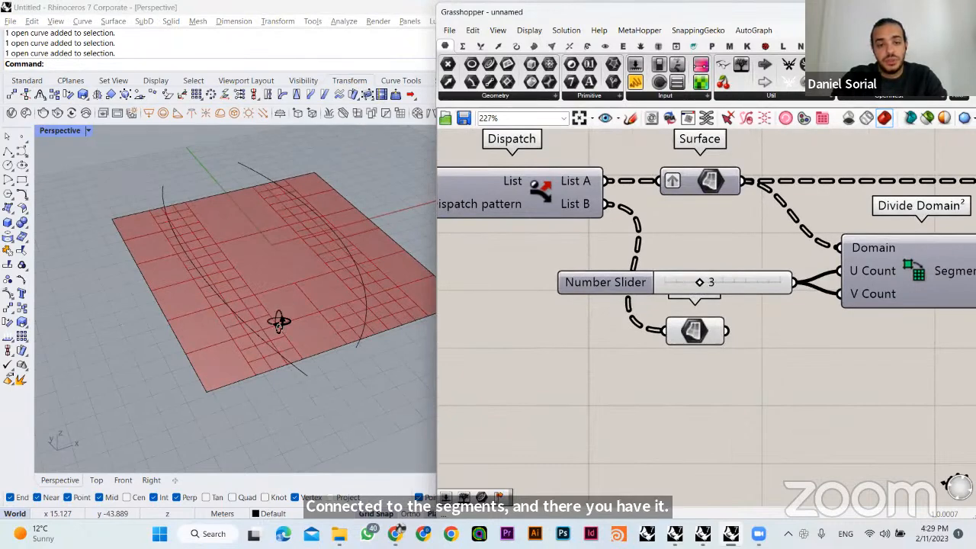
right_drag(280, 322, 263, 309)
drag(703, 283, 695, 284)
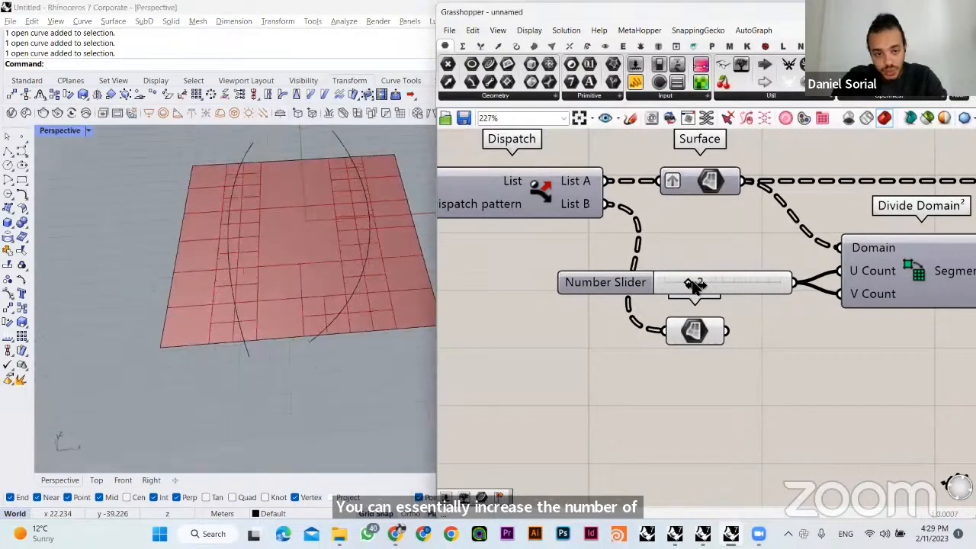
- Move the List B Surface parameter down, clear of the Number Slider
click(710, 330)
scroll(678, 307, down, 2)
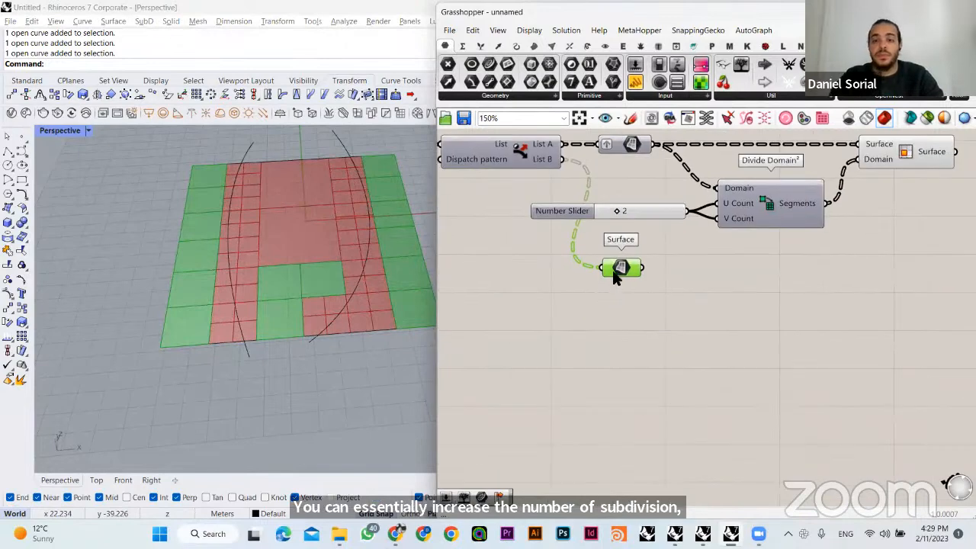
drag(621, 272, 630, 337)
click(601, 374)
right_drag(600, 376, 472, 471)
click(784, 261)
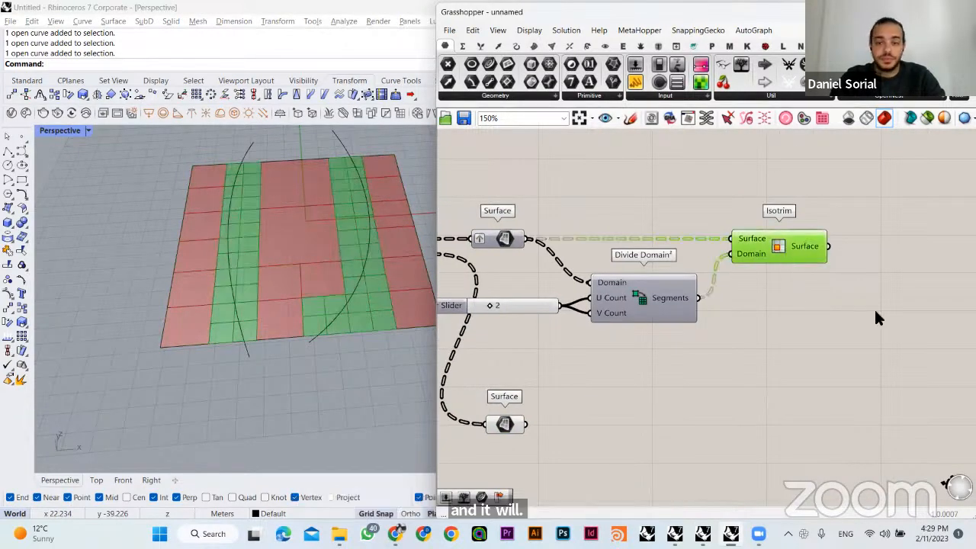
right_drag(873, 308, 794, 309)
click(745, 267)
double_click(784, 309)
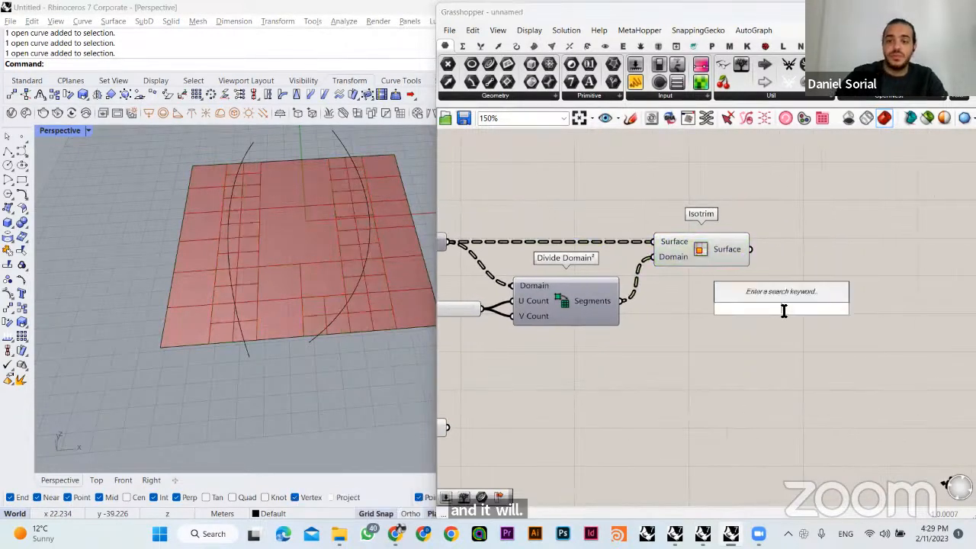
text(surface)
click(741, 276)
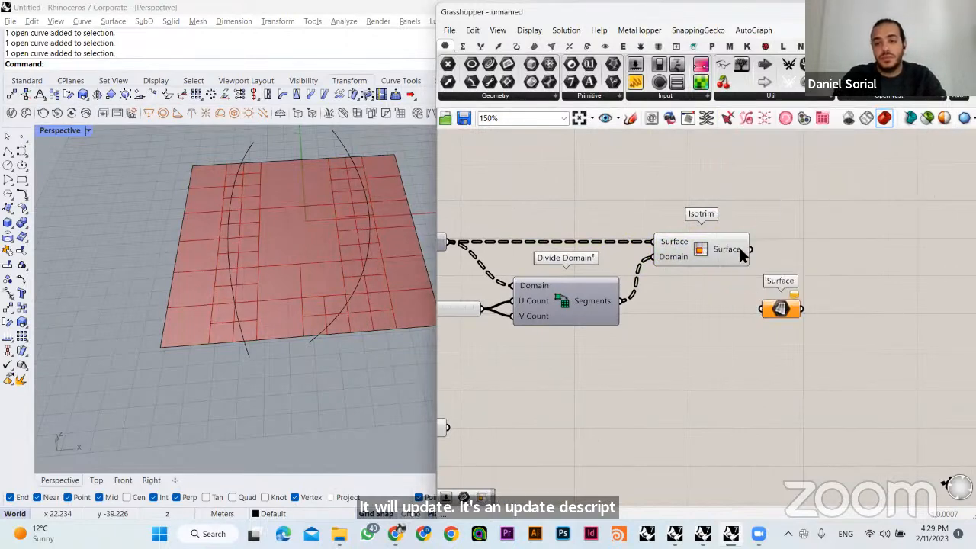
drag(753, 250, 790, 251)
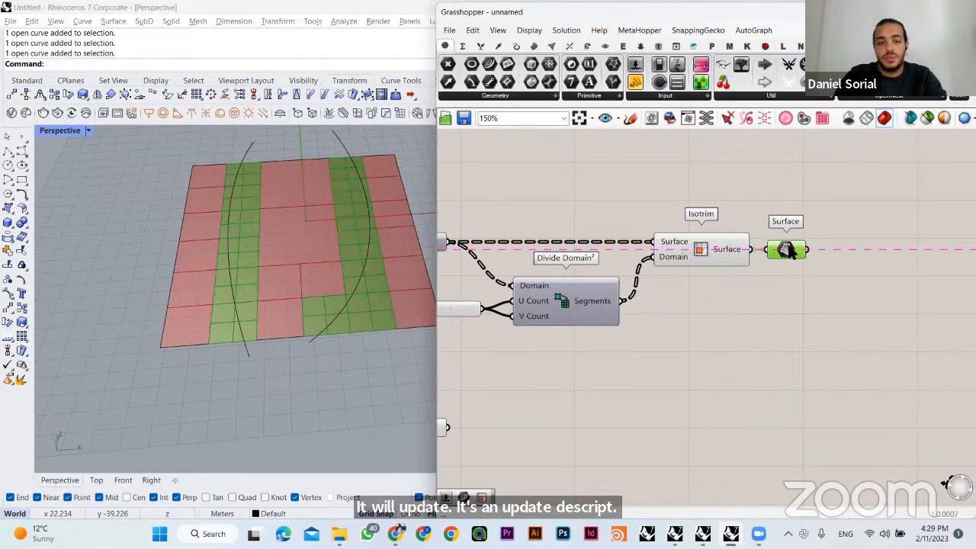
key(Delete)
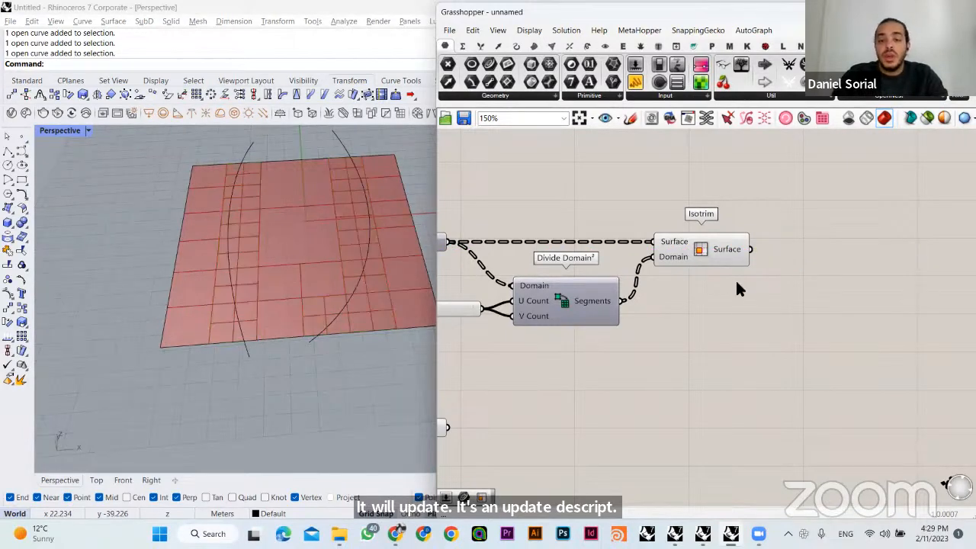
- Place a copy of Collision One|Many after the third Isotrim, with that Isotrim's surfaces as Collider and the reference curves as Obstacles
right_drag(730, 281, 764, 282)
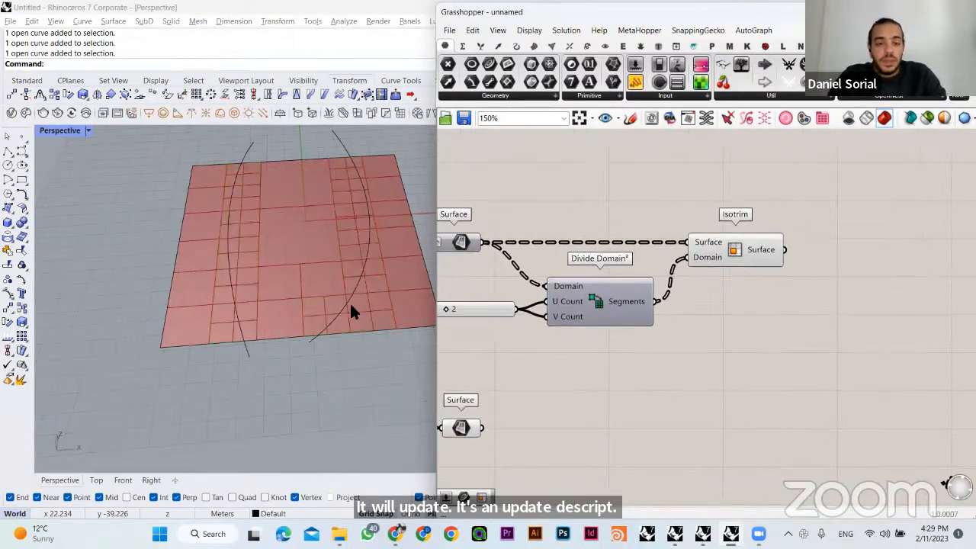
scroll(710, 303, down, 2)
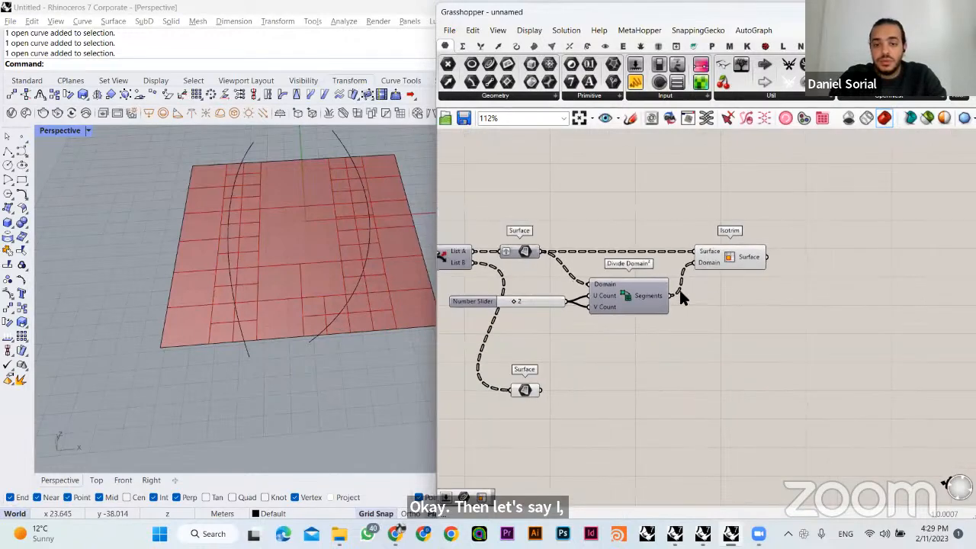
right_drag(680, 305, 770, 285)
scroll(771, 285, down, 2)
right_drag(508, 303, 581, 313)
alt+drag(579, 302, 928, 309)
right_drag(877, 338, 755, 338)
click(805, 266)
drag(785, 303, 808, 317)
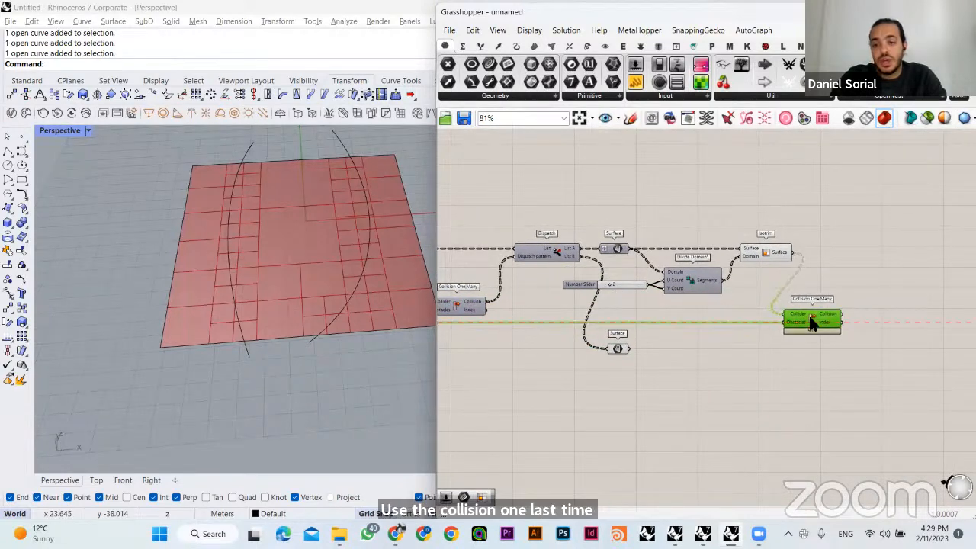
- Add a Dispatch after the third Isotrim, with that Isotrim's surfaces as List and the newest Collision output as Dispatch pattern
click(825, 275)
right_drag(724, 282, 691, 265)
double_click(828, 233)
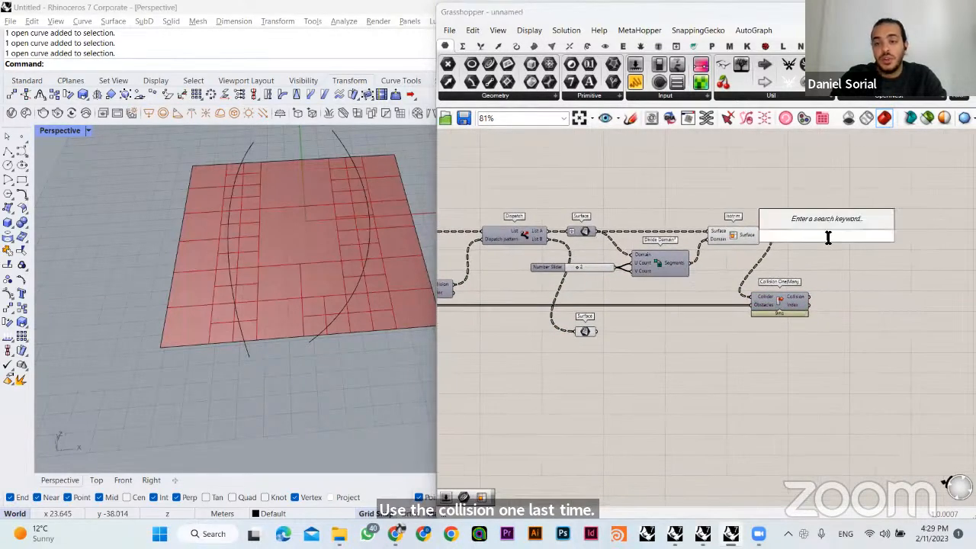
text(disp)
click(814, 225)
scroll(807, 229, up, 2)
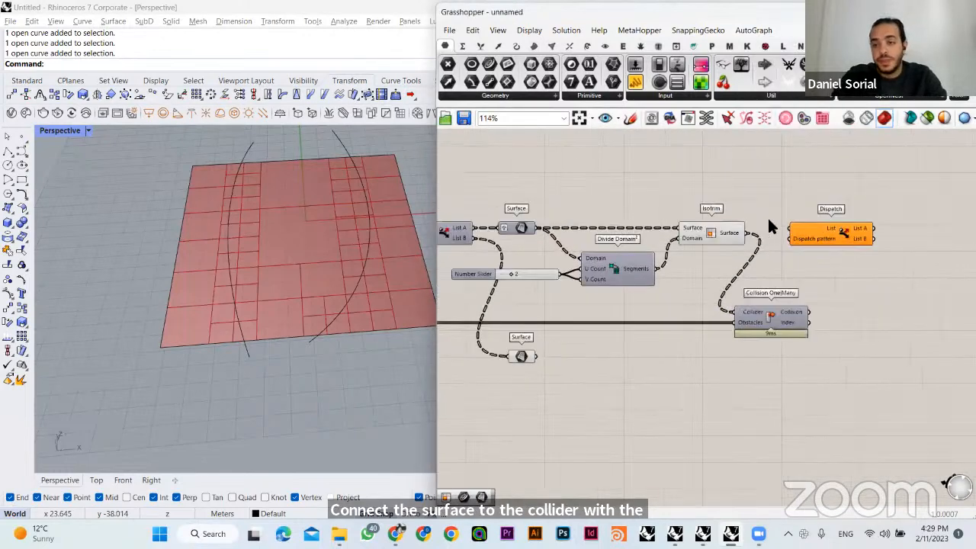
drag(734, 231, 786, 225)
drag(792, 228, 810, 327)
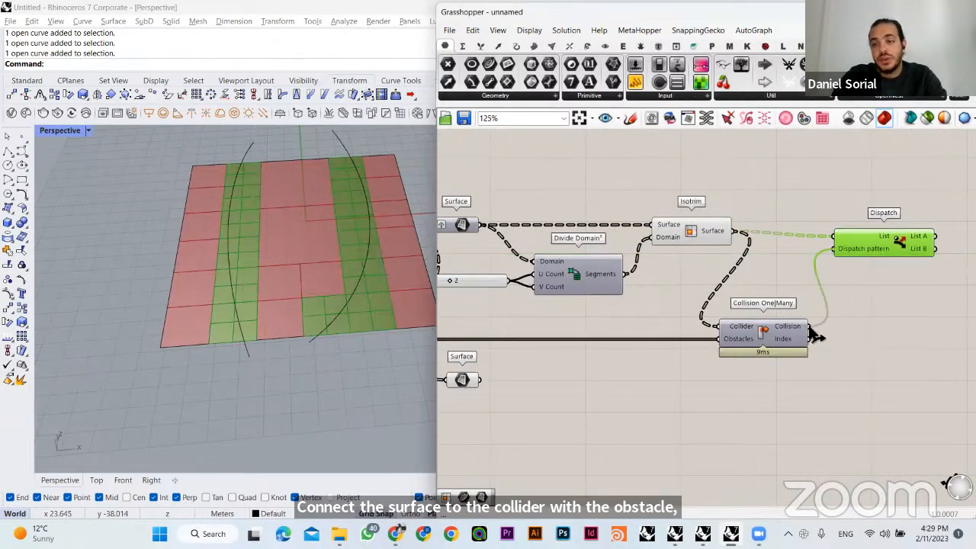
- Add a Surface parameter and connect it to List A of the newest Dispatch
click(778, 281)
drag(877, 244, 871, 240)
right_drag(874, 263, 748, 281)
click(748, 281)
double_click(836, 293)
text(surfa)
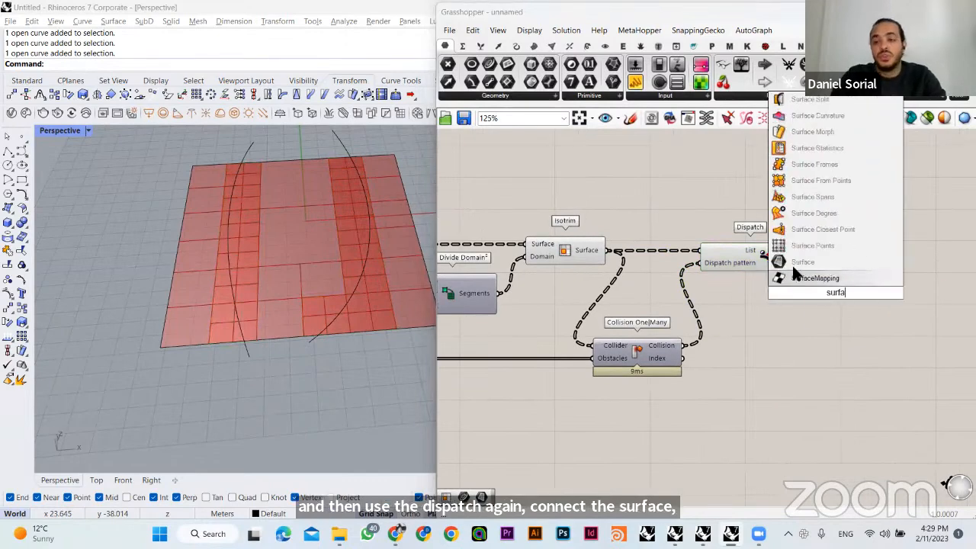
click(795, 265)
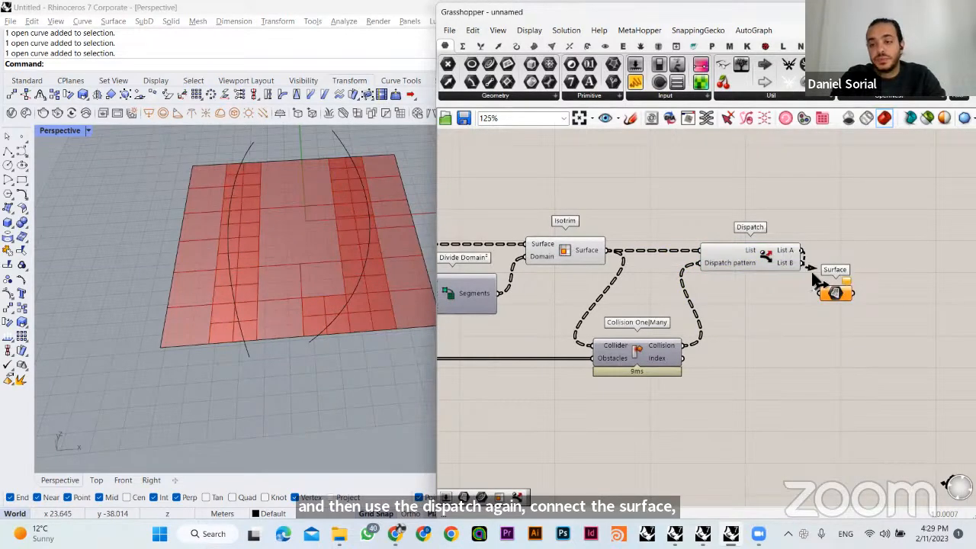
drag(820, 292, 858, 244)
right_drag(319, 315, 424, 299)
- Place a copy of the Surface parameter below it and connect it to List B of the newest Dispatch
click(854, 249)
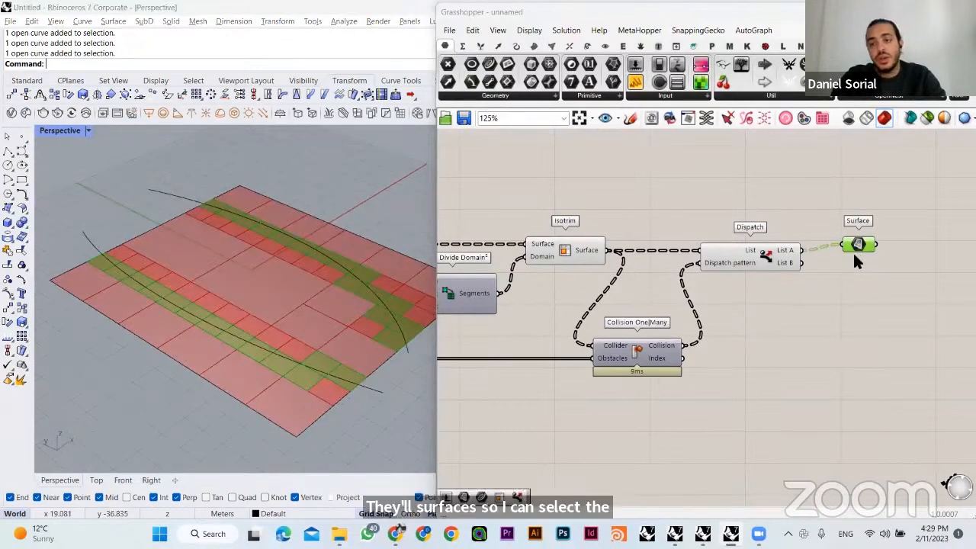
key(ctrl+c)
key(ctrl+v)
drag(855, 266, 849, 283)
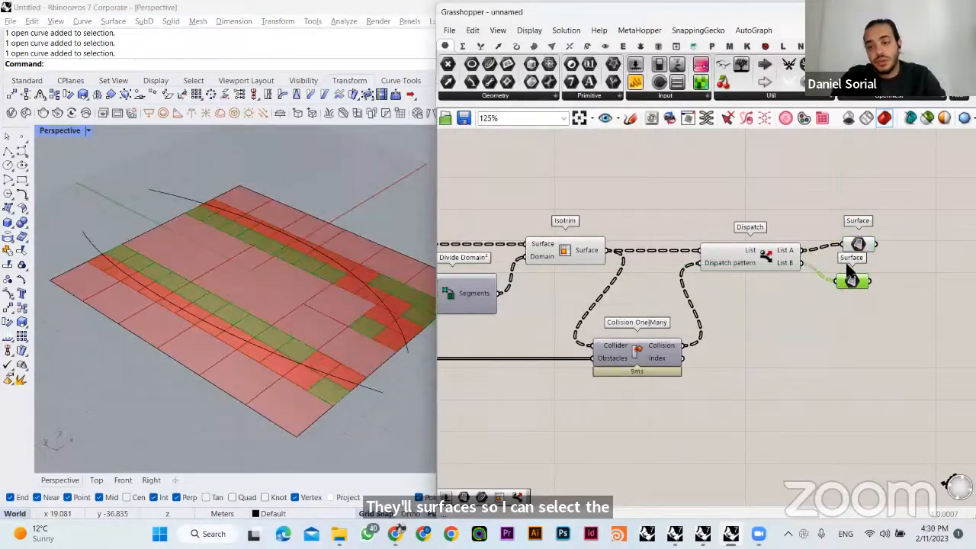
- Turn off the preview of the third Isotrim and the Dispatch that follows it
drag(851, 247, 557, 316)
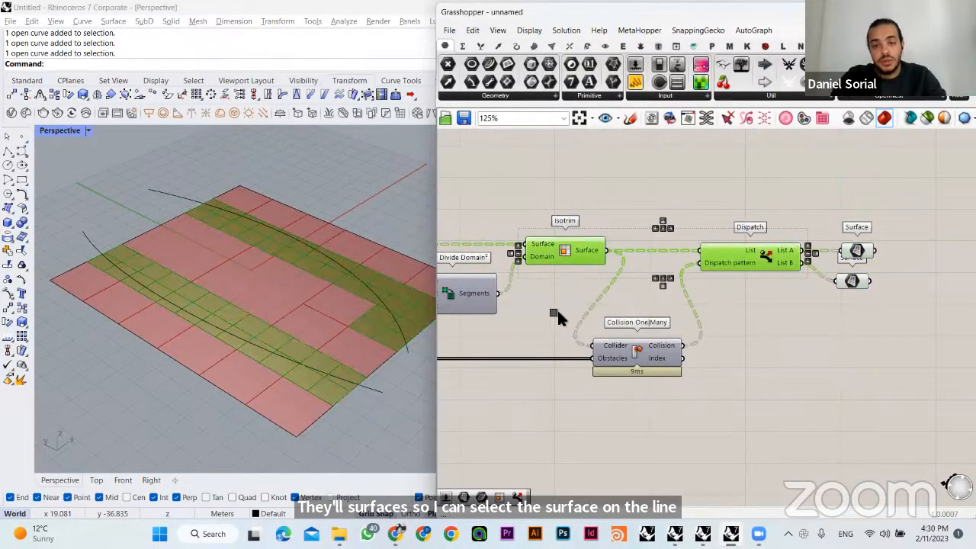
key(ctrl+q)
click(692, 171)
- Move the previous Dispatch's List B Surface parameter further along the definition and place the Grid A parameter directly beneath it
scroll(697, 252, down, 4)
right_drag(725, 323, 718, 324)
click(666, 327)
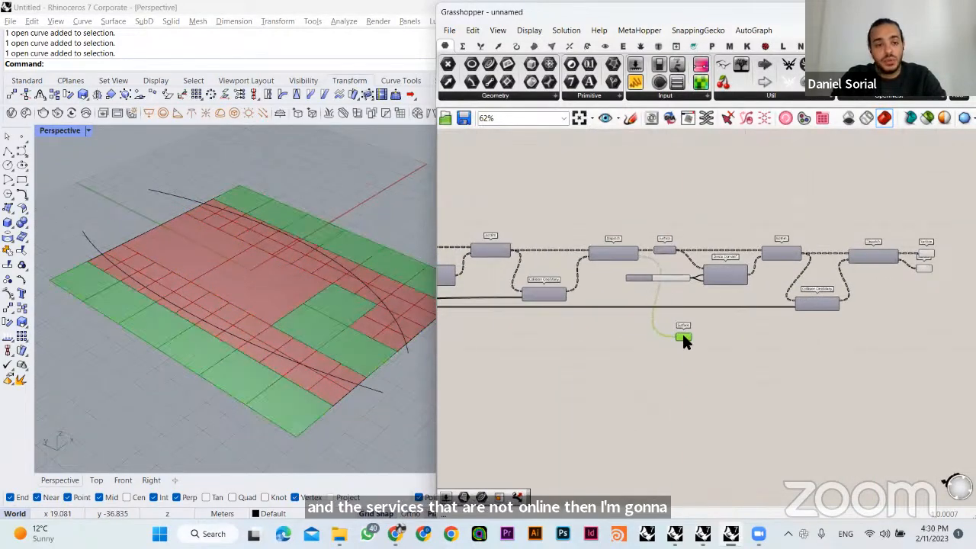
scroll(696, 342, up, 5)
drag(660, 314, 785, 319)
scroll(785, 319, down, 3)
right_drag(786, 319, 560, 308)
drag(553, 304, 838, 296)
scroll(880, 290, up, 4)
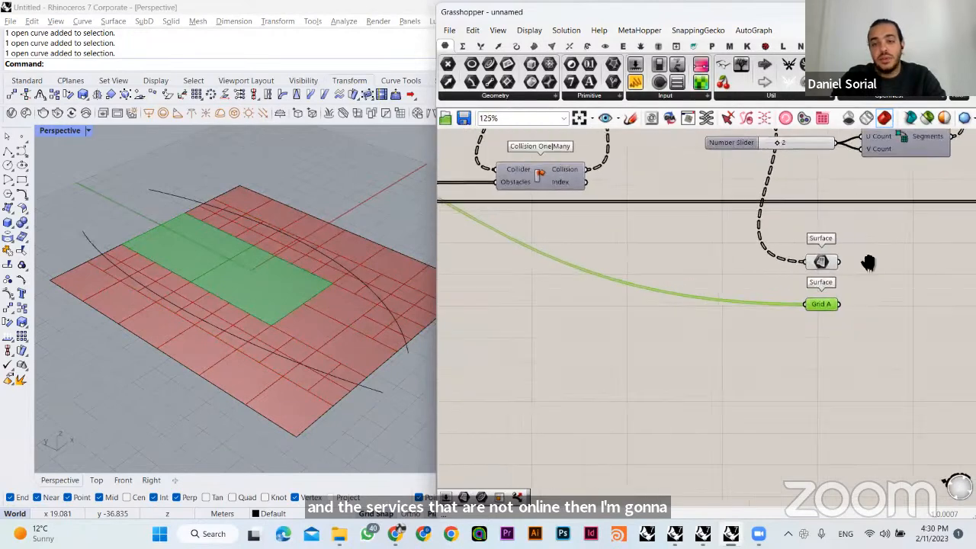
- Rename the Surface parameter above Grid A as Grid B
right_drag(867, 263, 774, 294)
click(732, 294)
right_click(729, 294)
double_click(790, 260)
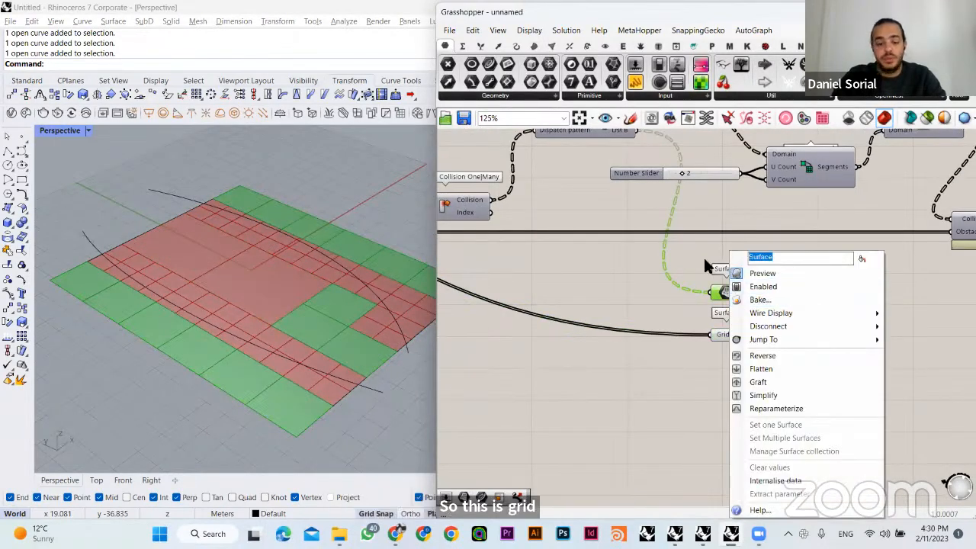
text(Grid B)
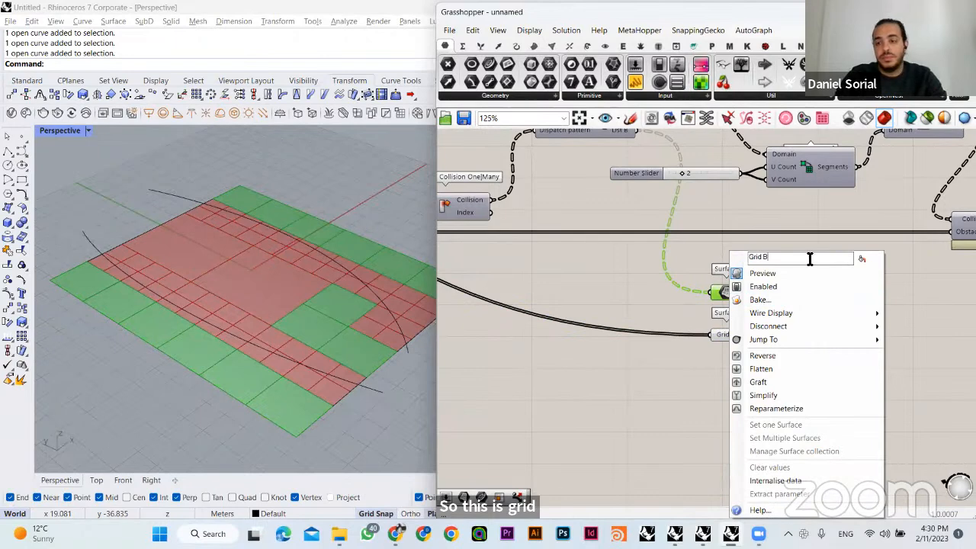
click(813, 203)
- Move the last Dispatch's List B Surface parameter lower and rename it as Grid C
right_drag(846, 283, 507, 366)
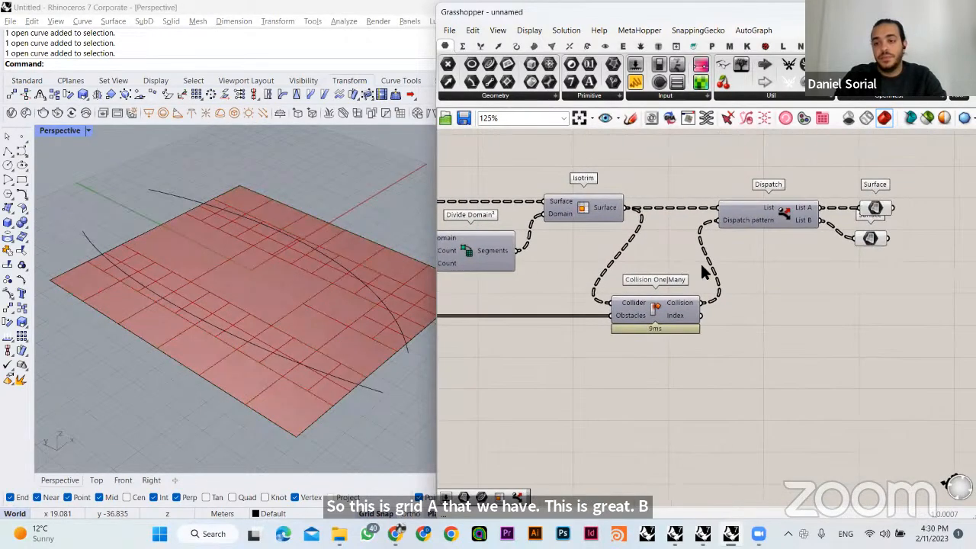
right_drag(701, 265, 590, 265)
drag(761, 237, 744, 256)
right_click(764, 273)
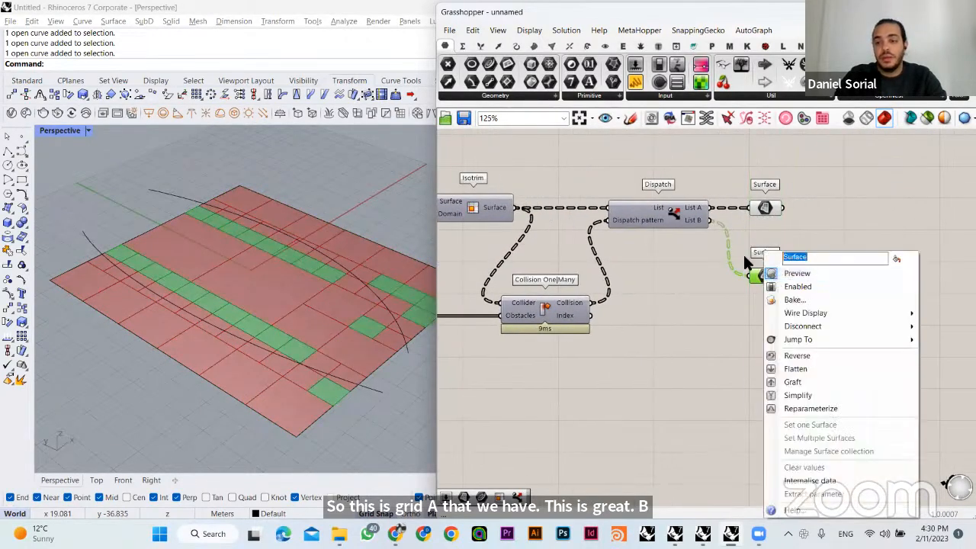
text(Grid C)
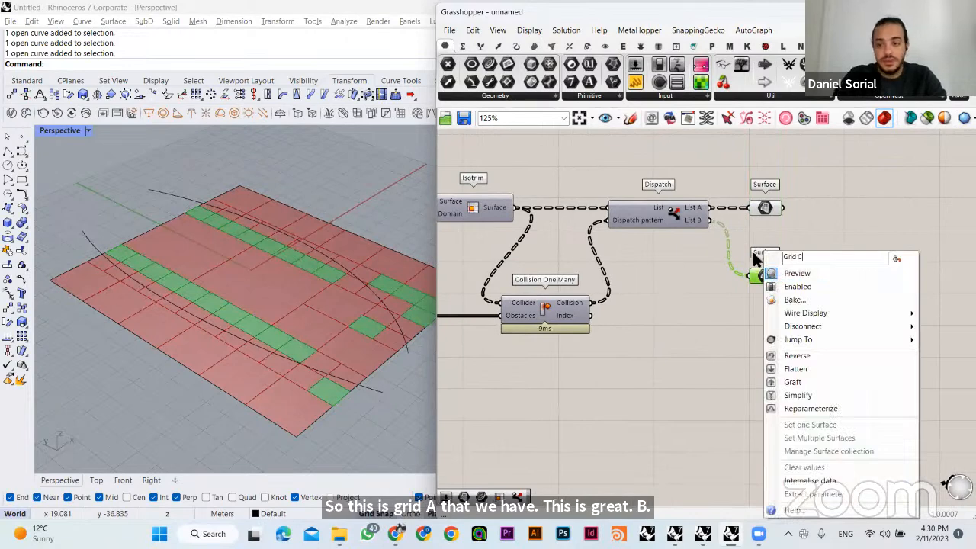
click(857, 180)
- Rename the Surface parameter on List A of the last Dispatch as Grid D
click(768, 209)
right_drag(768, 208, 765, 211)
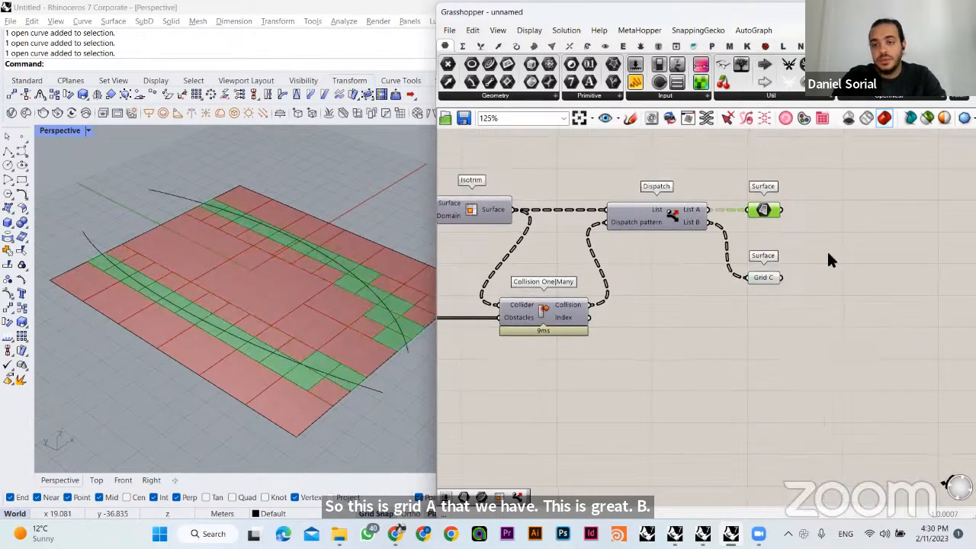
right_click(762, 209)
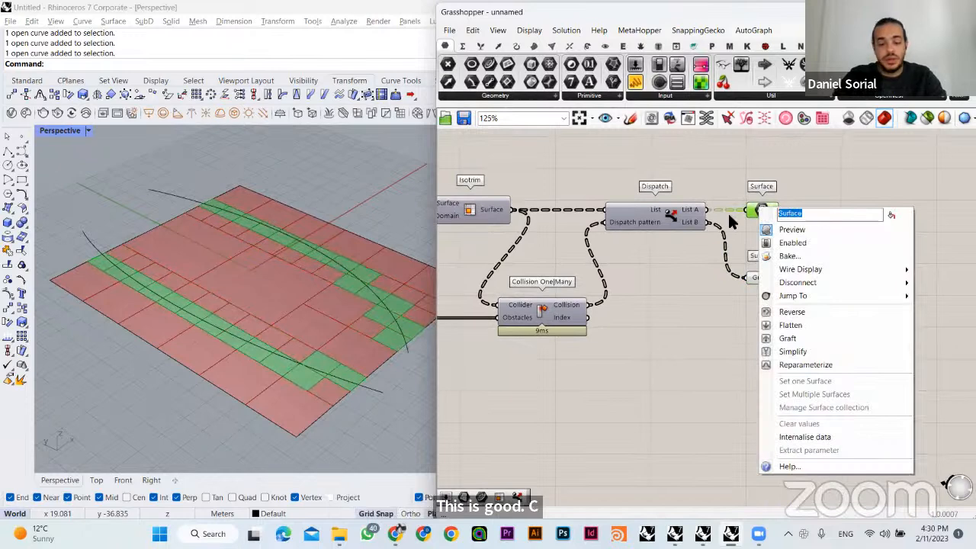
text(Grid D)
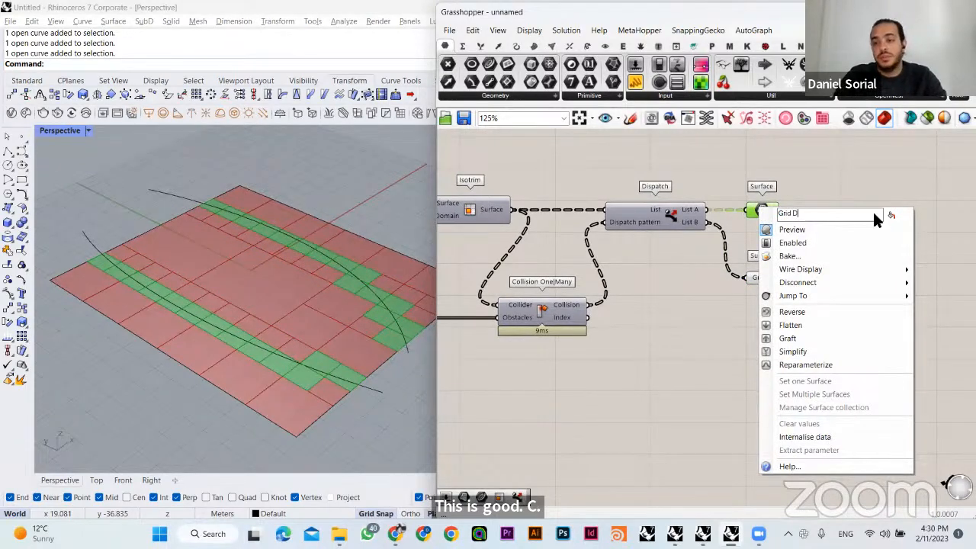
click(845, 191)
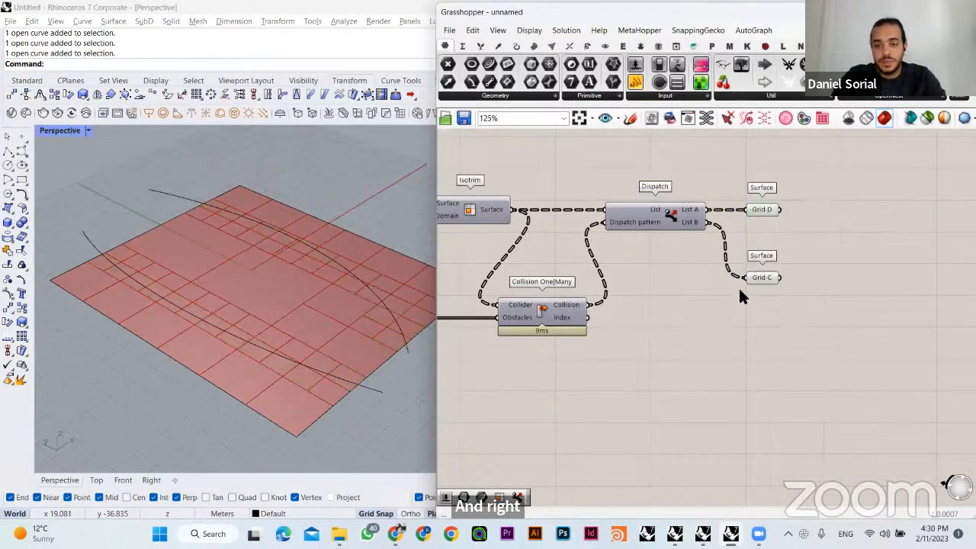
- Shift the last Collision One|Many, its Dispatch, Grid D and Grid C together further away from the third Isotrim
right_drag(323, 334, 297, 330)
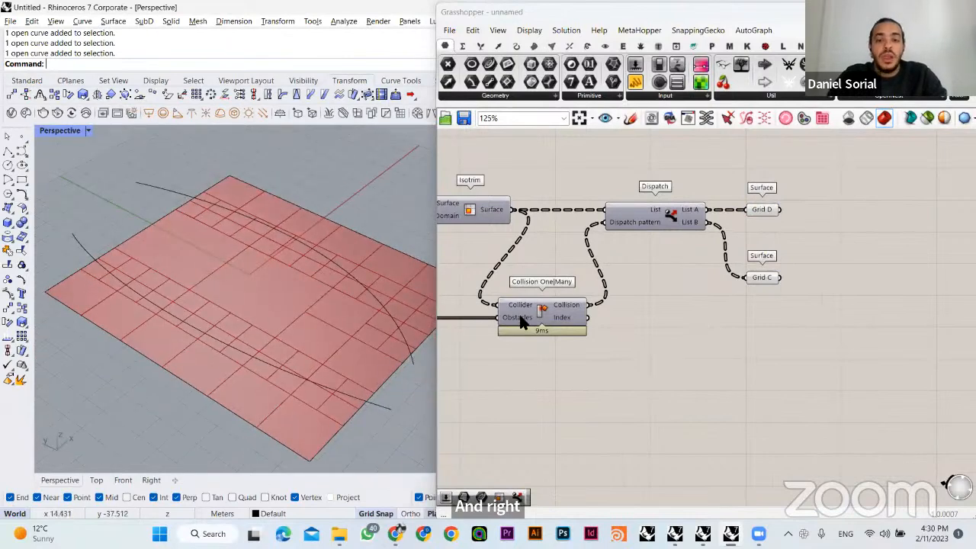
drag(824, 148, 615, 317)
click(648, 365)
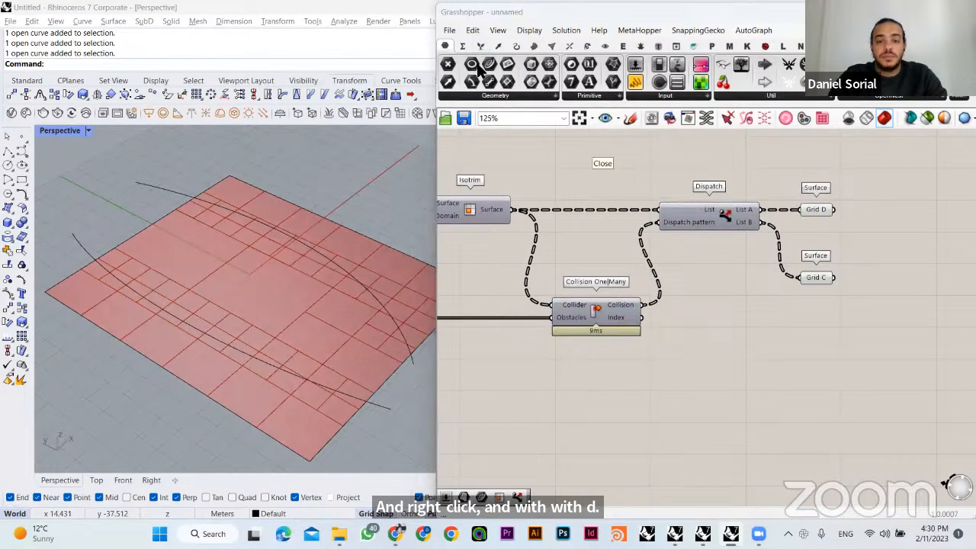
- Try moving a control point of the front reference curve across the site to test the subdivision, and undo the moves
right_drag(244, 338, 137, 272)
click(258, 307)
drag(135, 250, 345, 303)
right_drag(345, 303, 296, 252)
drag(293, 247, 304, 237)
click(336, 383)
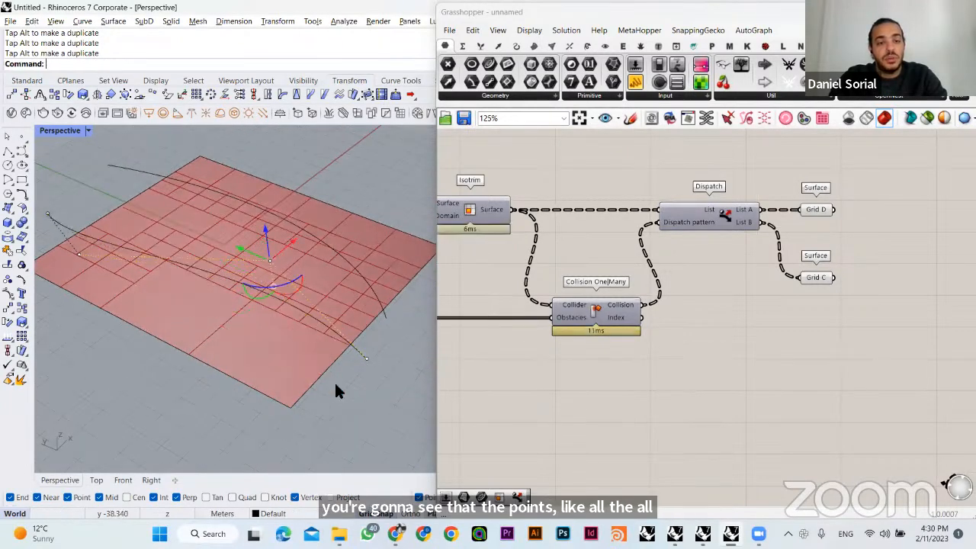
right_drag(335, 383, 279, 327)
key(ctrl+z)
key(ctrl+z)
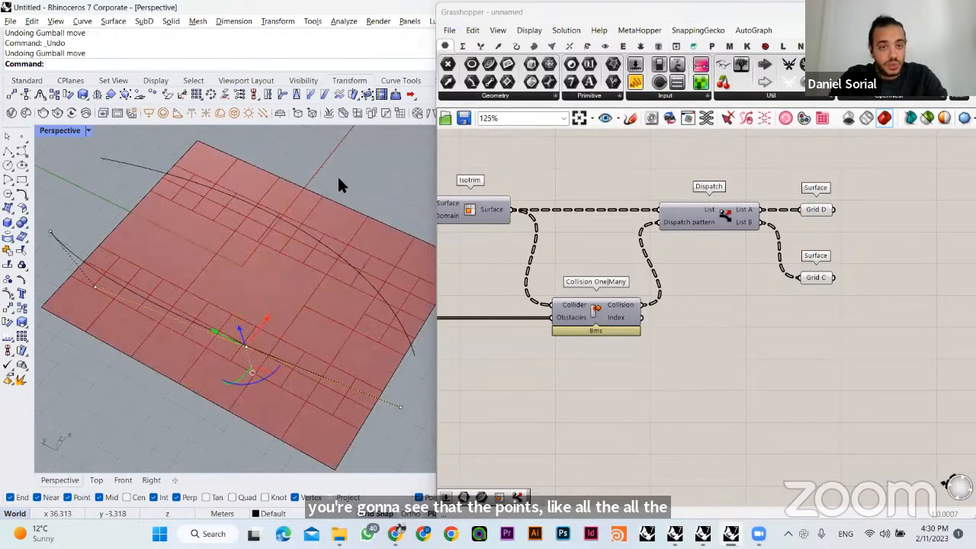
- Reshape the front reference curve by moving its middle control point so the grid subdivides along the new path
right_drag(206, 266, 244, 340)
click(267, 314)
drag(241, 340, 325, 330)
click(334, 361)
right_drag(181, 370, 246, 227)
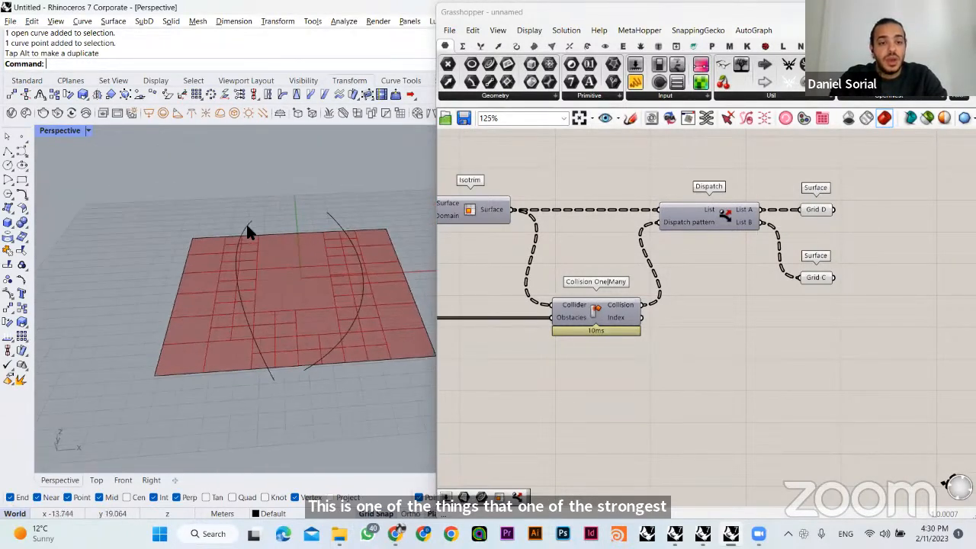
- Examine the Grid D cells along the curves, check the plots-and-buildings stage in the browser presentation, and return to Grasshopper
right_drag(263, 273, 48, 263)
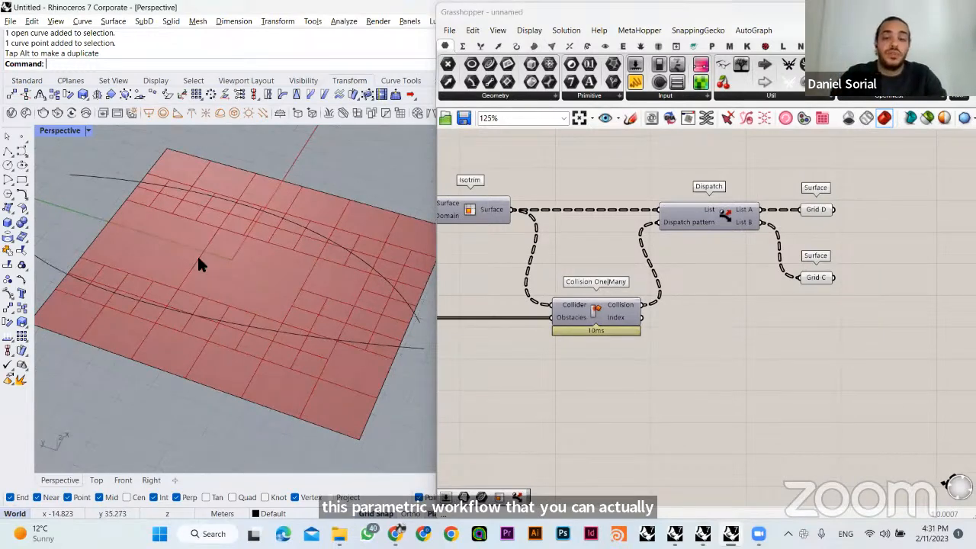
click(815, 211)
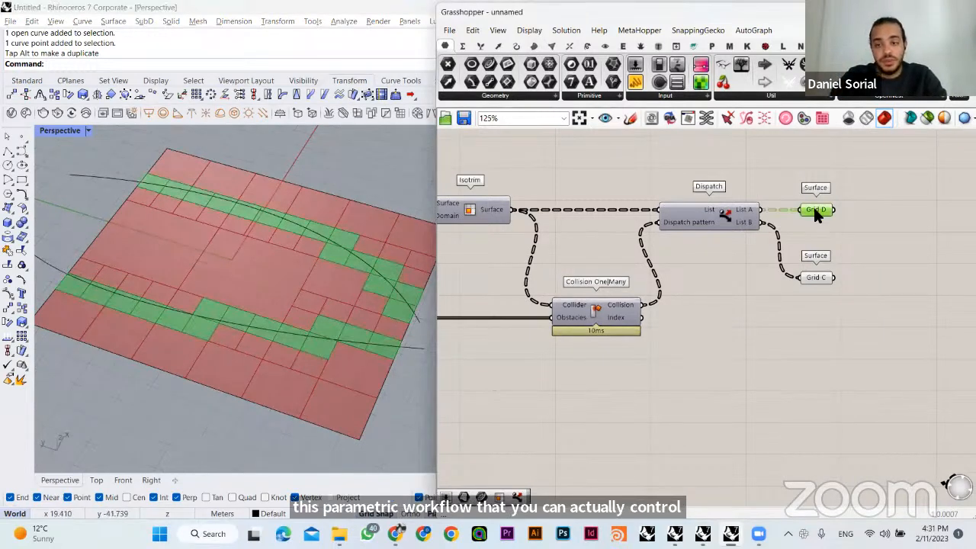
click(705, 381)
click(396, 533)
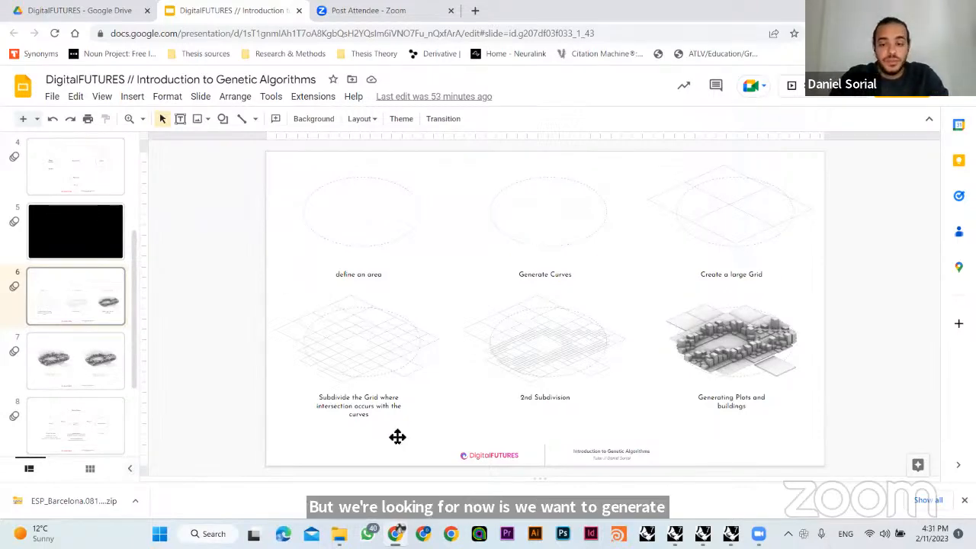
click(731, 534)
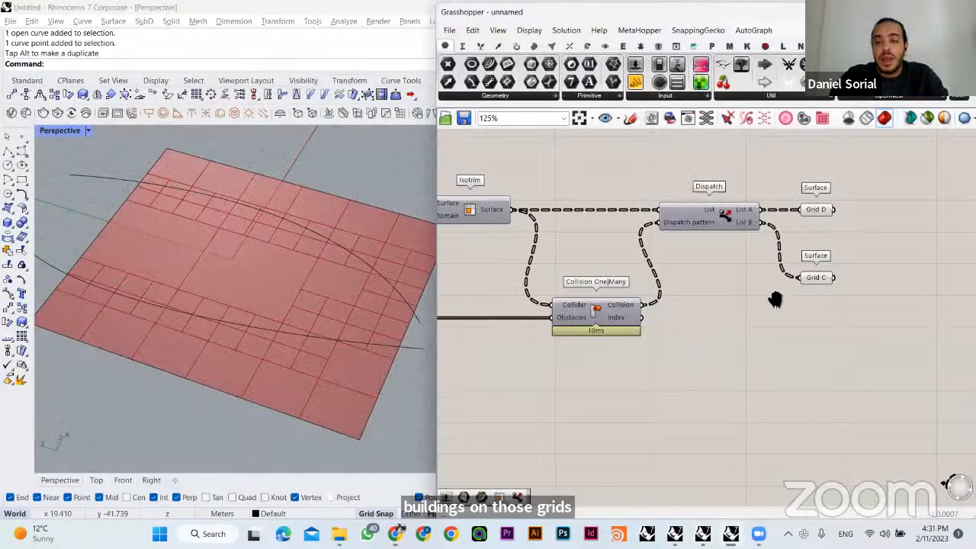
- Move the Grid D parameter well past Grid C to make room along the definition
right_drag(775, 300, 632, 355)
click(669, 262)
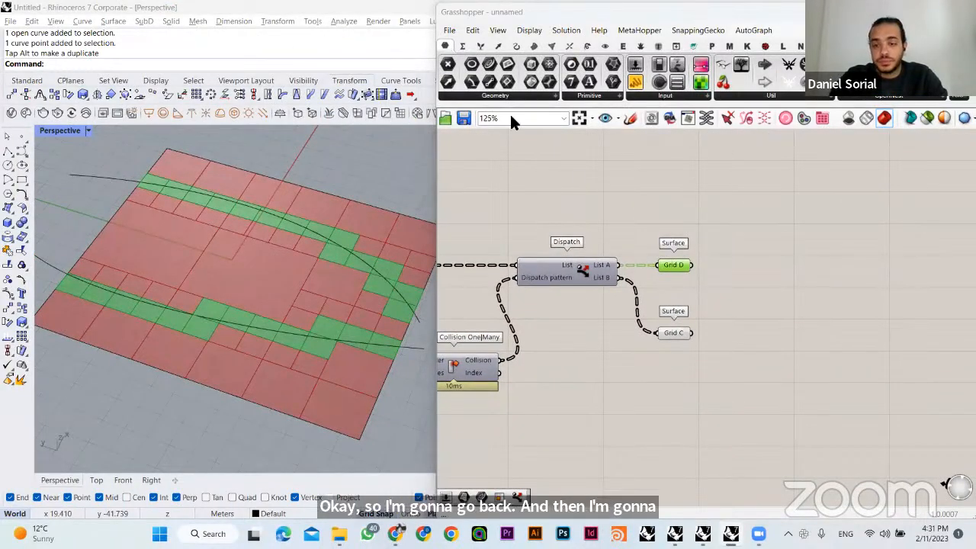
drag(675, 266, 744, 266)
click(773, 263)
right_drag(773, 262, 659, 262)
drag(625, 262, 726, 262)
click(663, 294)
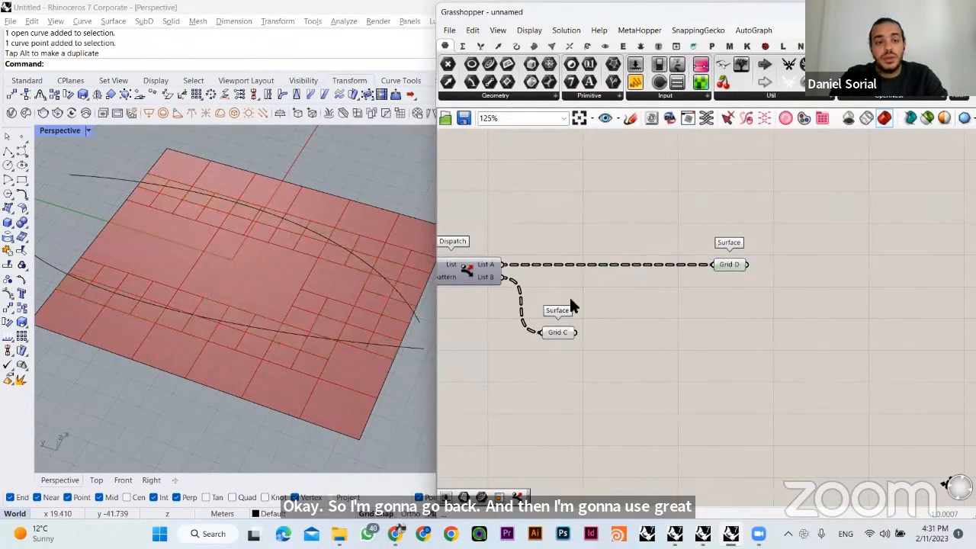
- Add a Move component well beyond Grid D and connect Grid D to its Geometry input
right_drag(346, 251, 435, 274)
right_drag(636, 239, 542, 239)
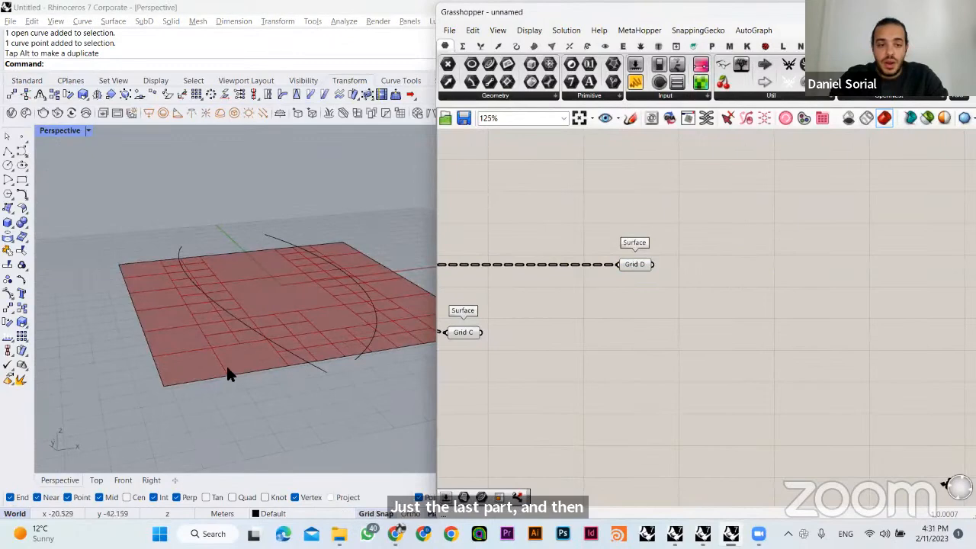
double_click(757, 268)
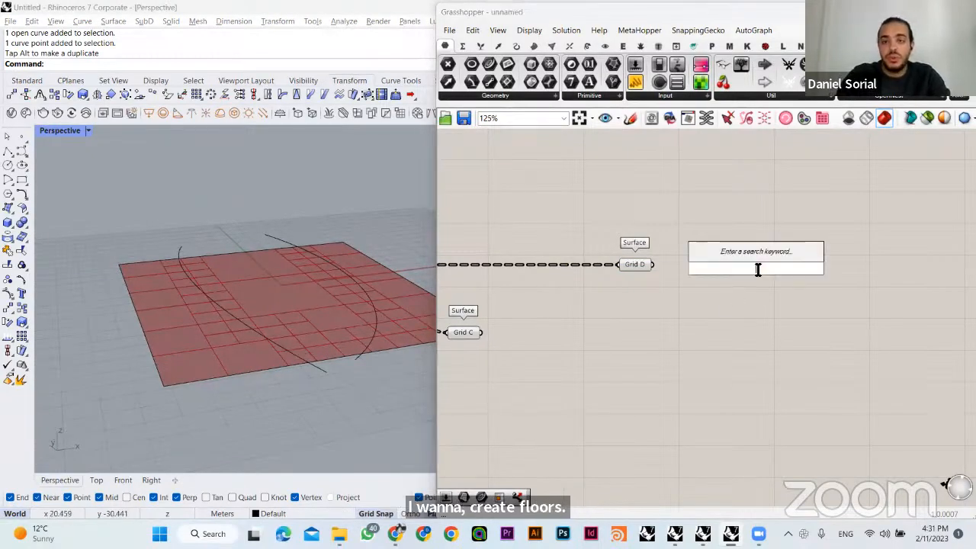
text(move)
click(744, 250)
drag(755, 265, 861, 275)
click(723, 305)
right_drag(700, 300, 688, 293)
drag(616, 257, 790, 262)
click(684, 296)
mouse_move(852, 273)
mouse_down()
mouse_move(859, 257)
mouse_move(846, 262)
mouse_up()
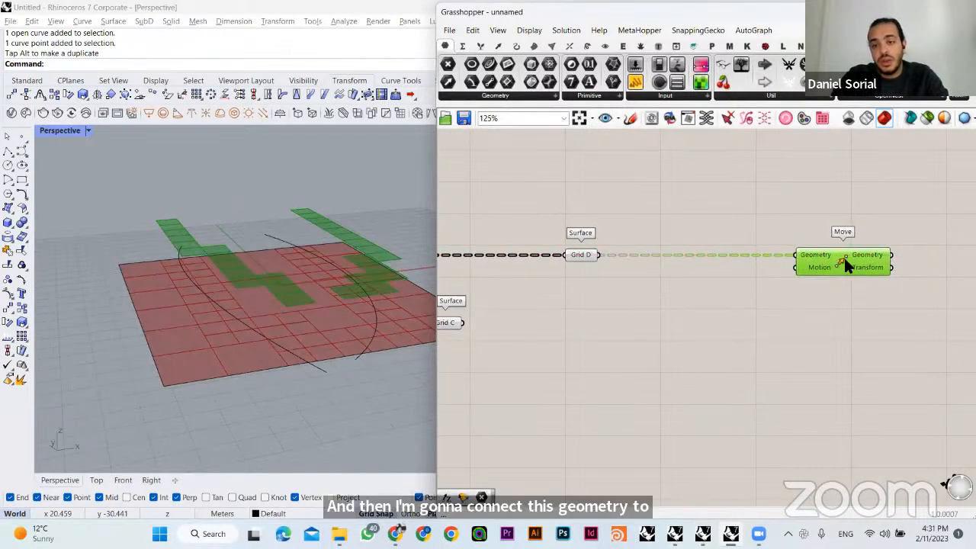
- Compare the Grid D surfaces with the copies raised by the Move component's default Z motion
click(583, 257)
mouse_move(293, 313)
right_down()
mouse_move(233, 322)
mouse_move(290, 319)
right_up()
click(793, 266)
right_drag(219, 306, 284, 333)
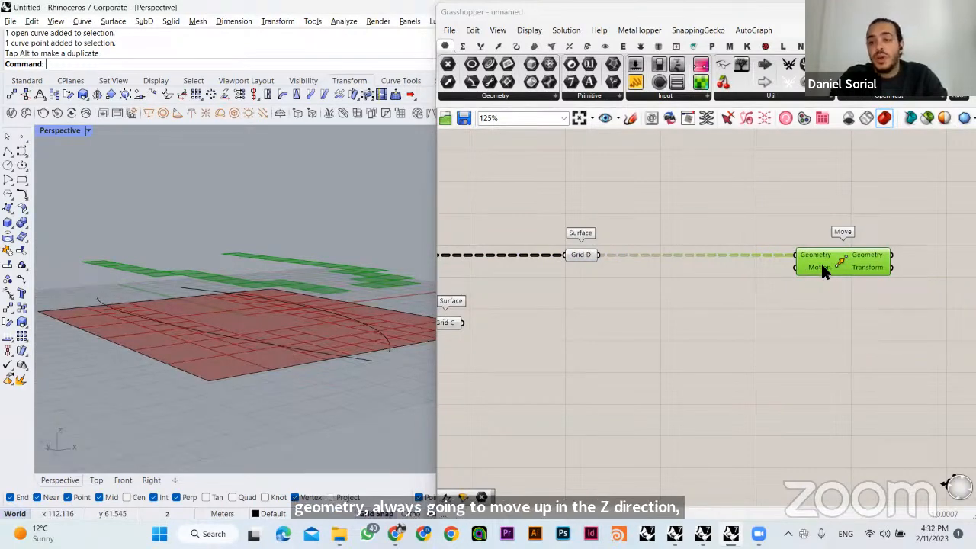
drag(759, 291, 833, 261)
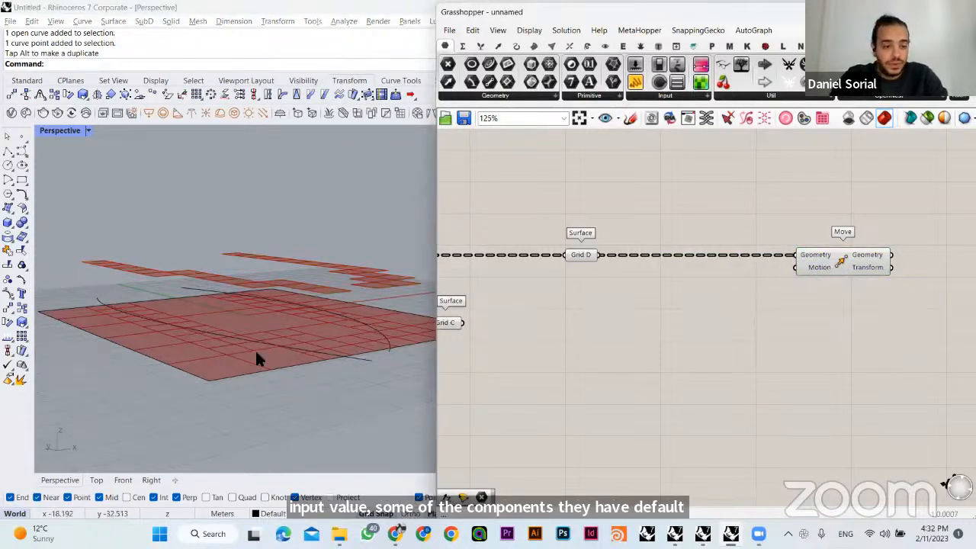
- Inspect the Move component's Motion input and highlight its raised copies and the Grid D cells in turn for comparison
right_drag(255, 349, 396, 344)
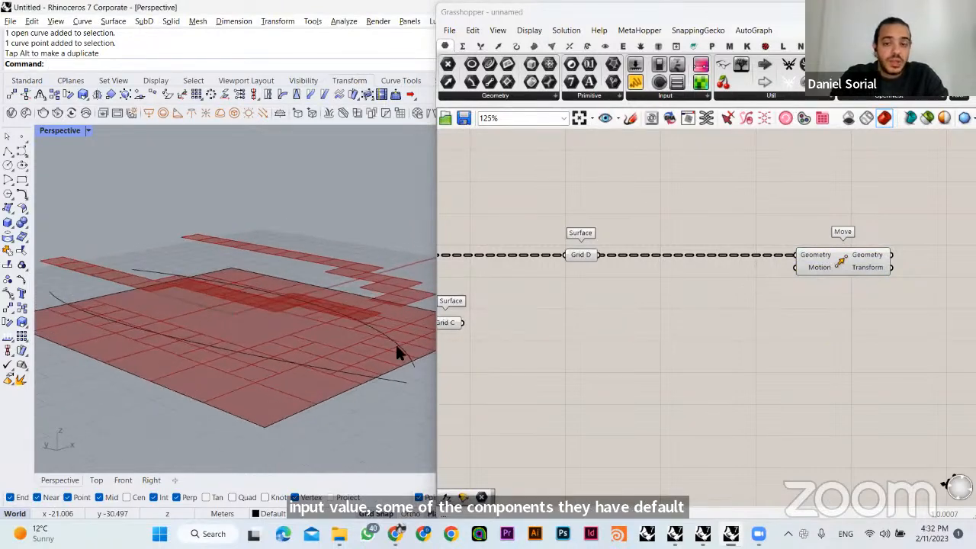
click(823, 261)
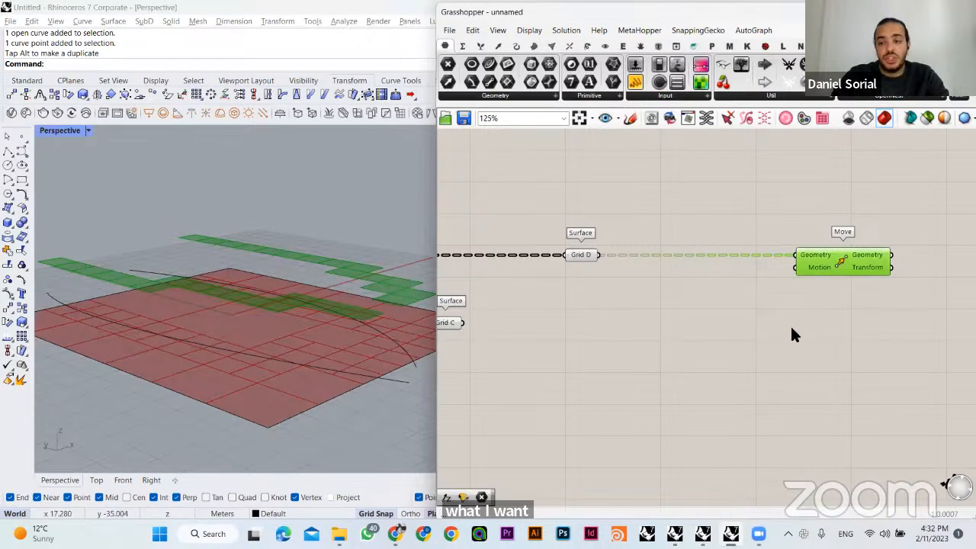
right_drag(572, 320, 588, 317)
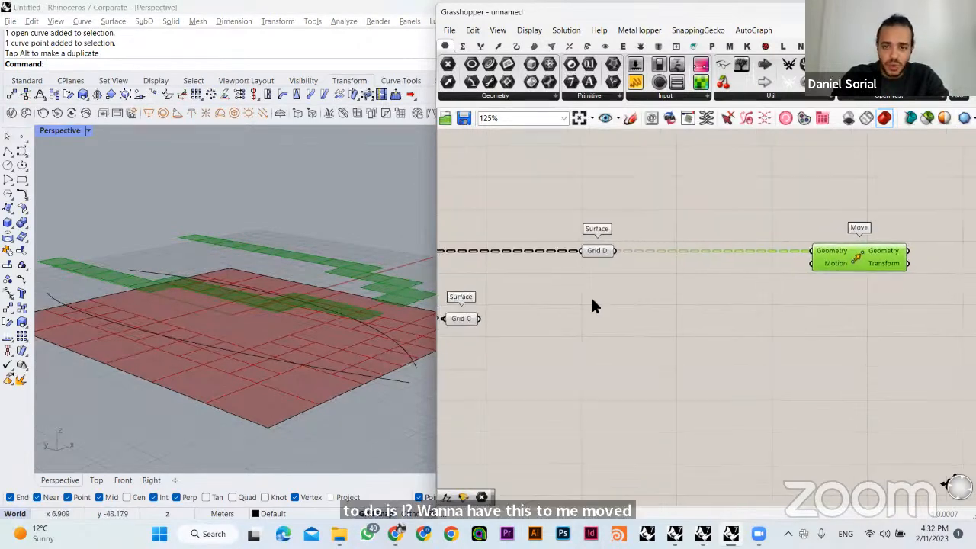
click(595, 248)
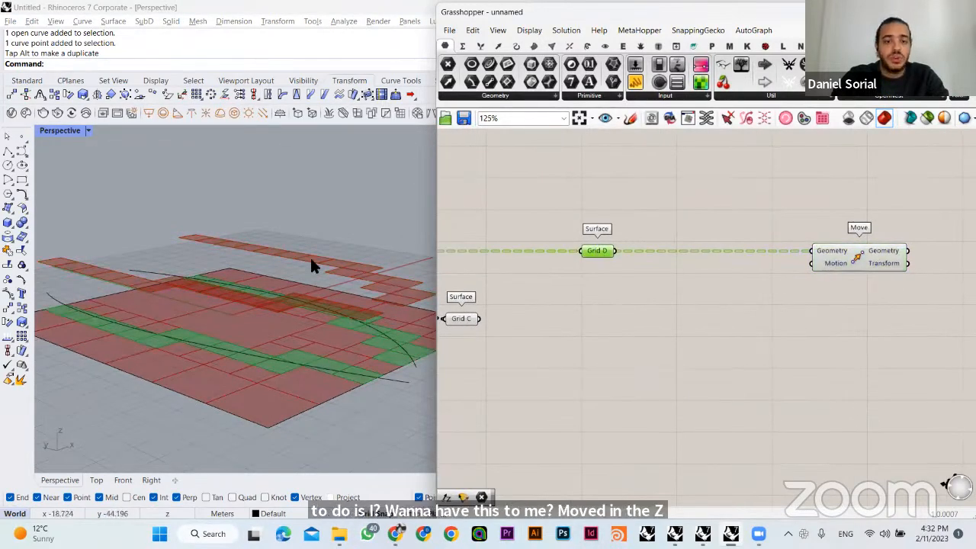
click(657, 347)
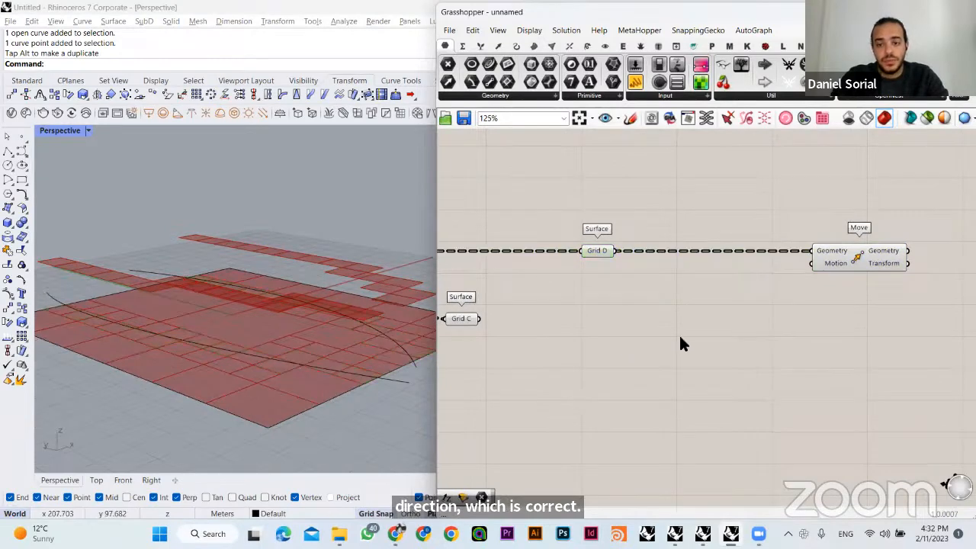
- Add a Unit Z component below the wire from Grid D to Move
double_click(743, 319)
text(unit z)
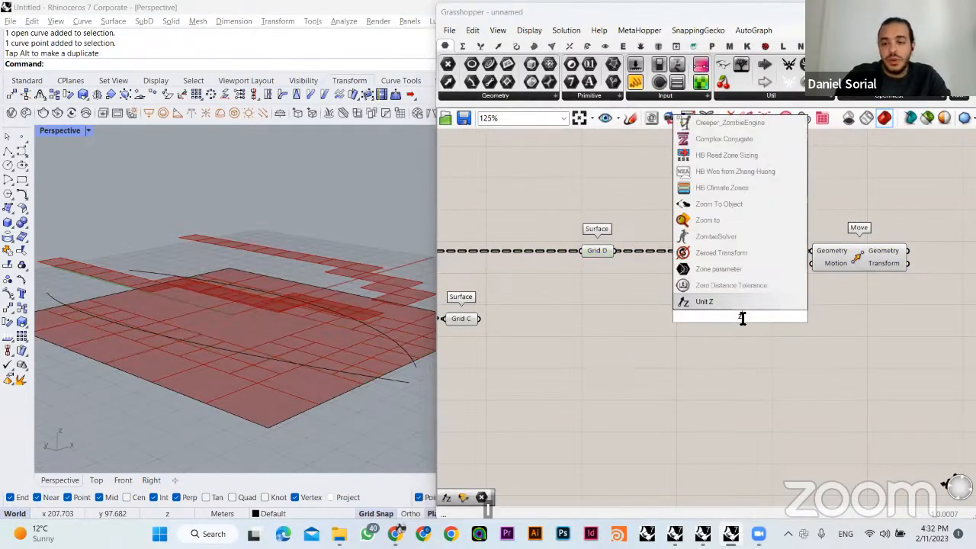
key(Return)
- Add a number slider set to 3, connect it to Unit Z's Factor, and feed the unit vector into Move's Motion
click(673, 305)
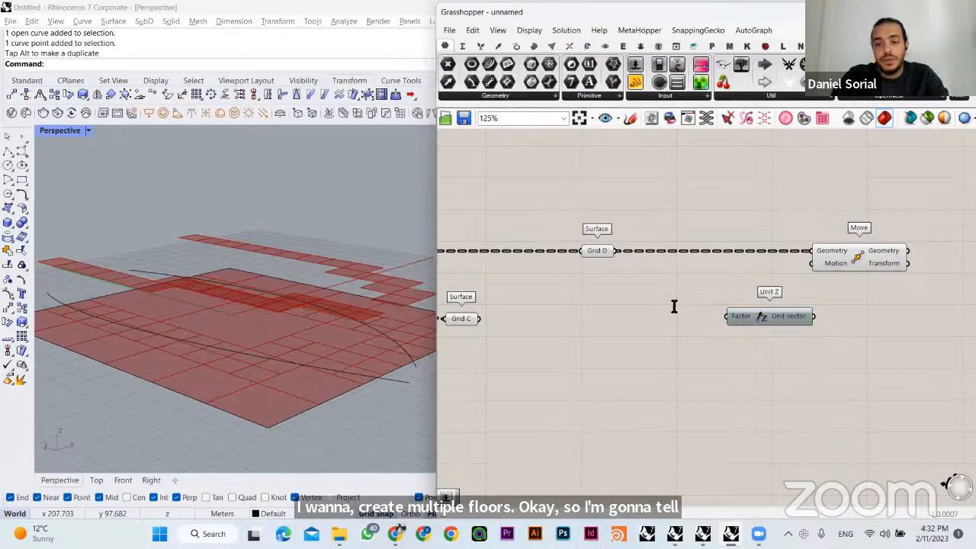
double_click(673, 305)
text(3)
key(Return)
drag(613, 315, 580, 323)
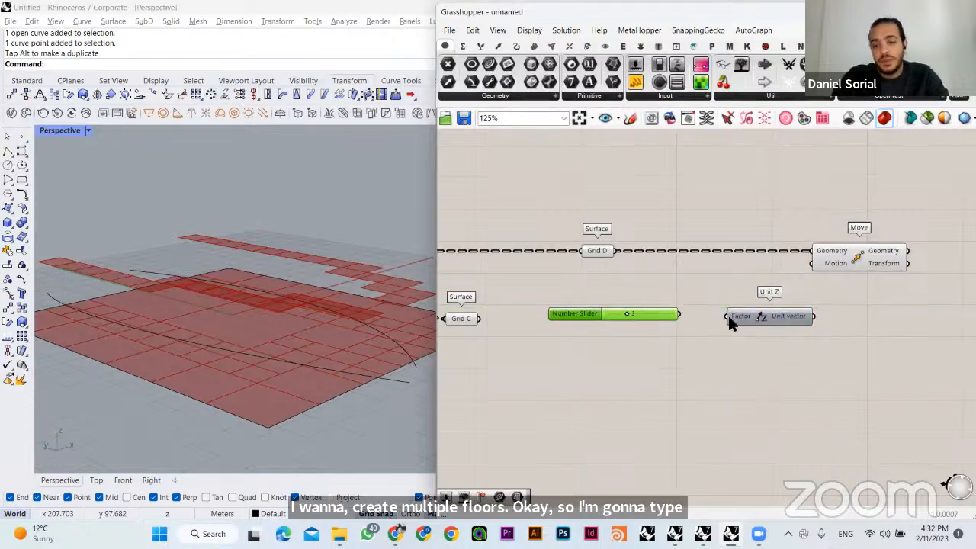
drag(667, 316, 677, 319)
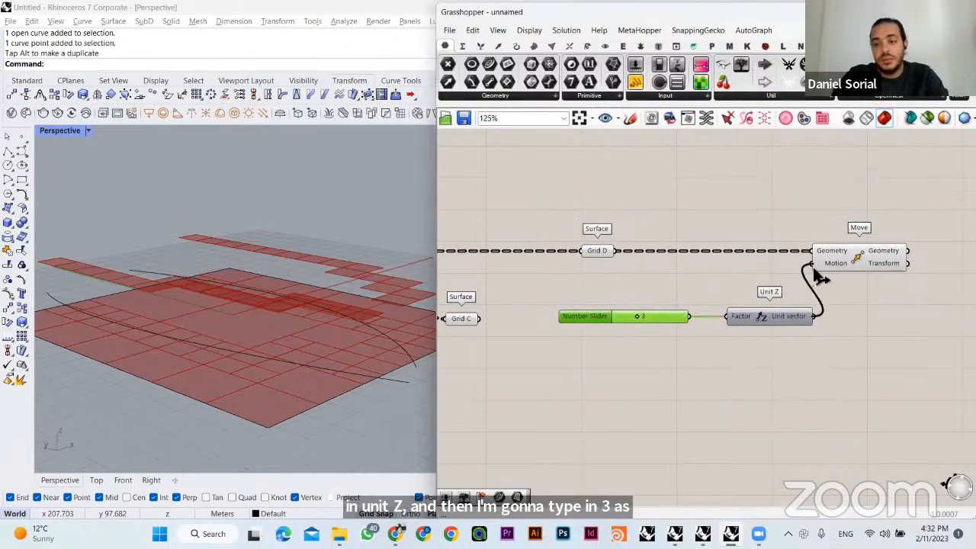
drag(813, 267, 813, 267)
click(822, 338)
- Vary the slider driving Unit Z, leave it at 2, and check how the Grid D copies shift in height
right_drag(334, 357, 328, 328)
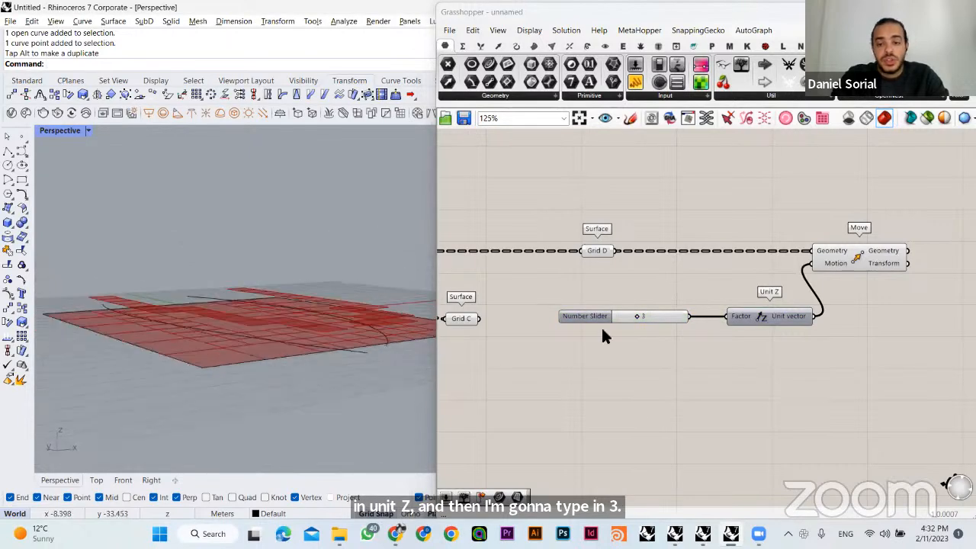
drag(643, 320, 668, 328)
right_drag(269, 309, 326, 339)
drag(664, 318, 633, 322)
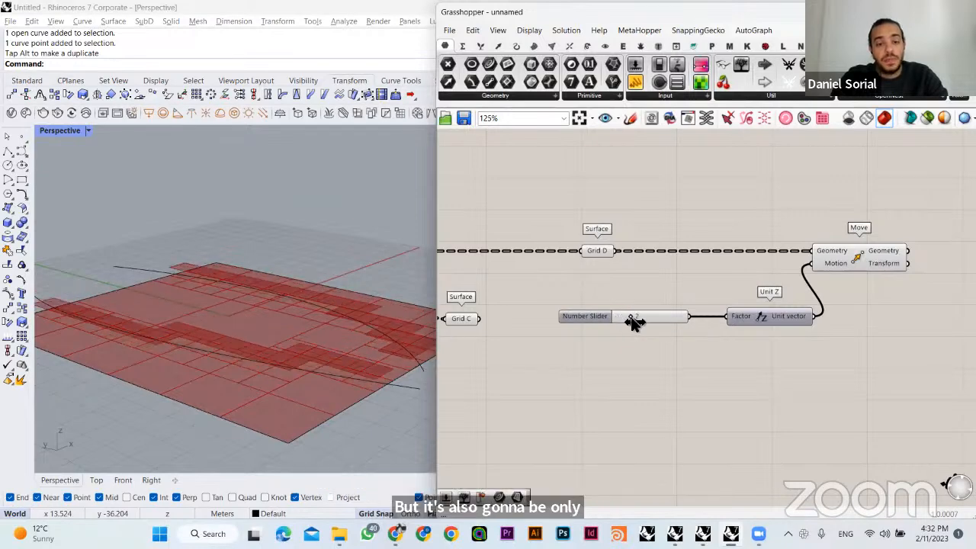
right_drag(195, 357, 200, 324)
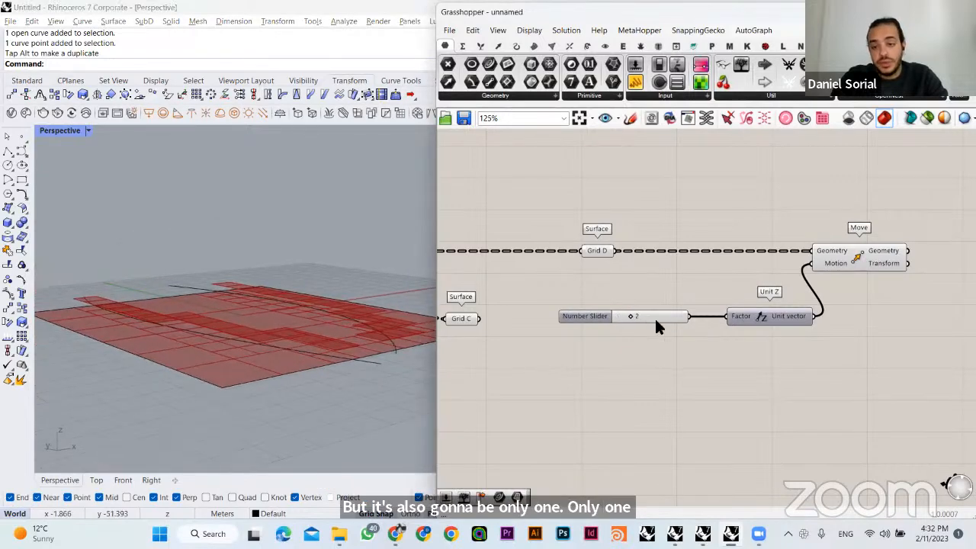
- Add three more number sliders set to 3 below the first one and connect them to Unit Z's Factor as well
double_click(646, 356)
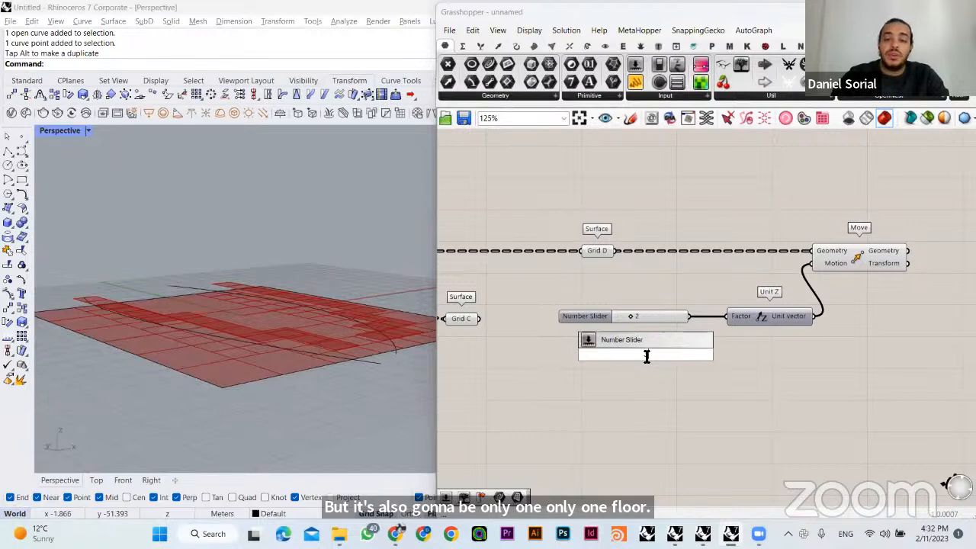
key(Return)
drag(639, 354, 628, 382)
click(728, 361)
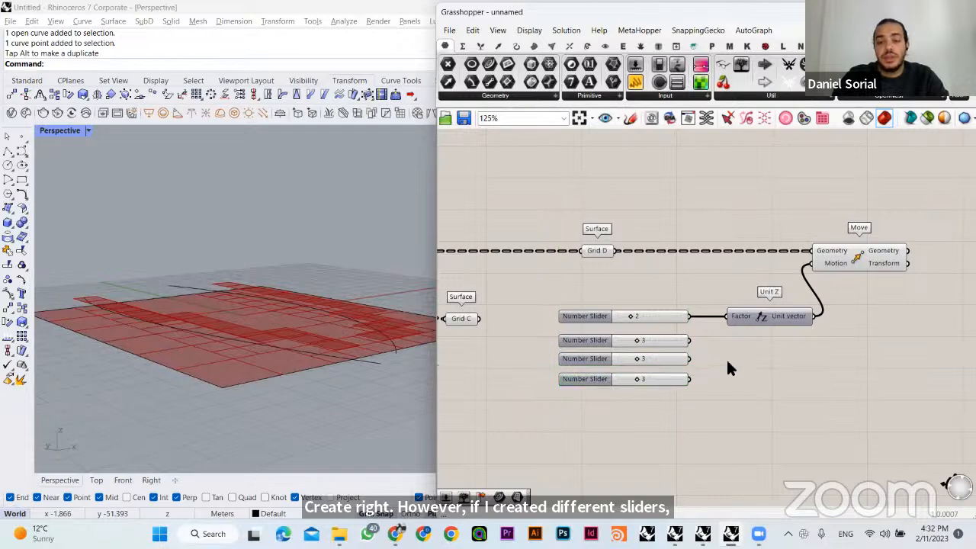
shift+drag(691, 342, 731, 325)
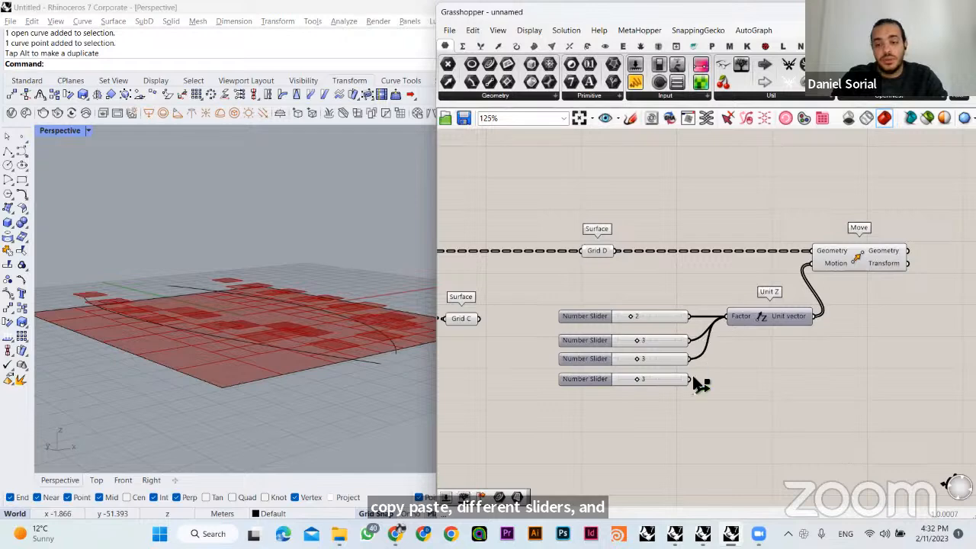
shift+drag(691, 379, 734, 324)
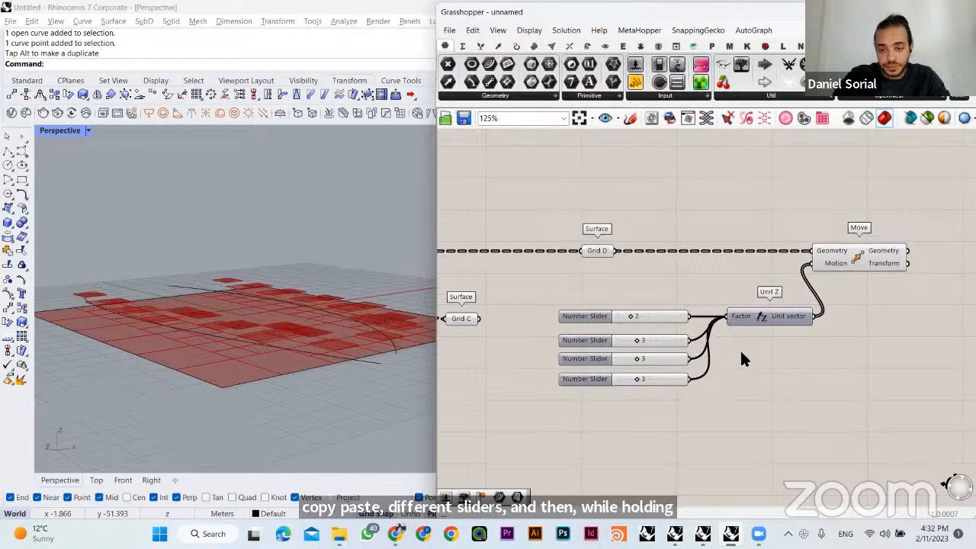
- Set the three added sliders to 6, 7 and 8 and compare the moved copies with Grid D in the viewport
drag(639, 341, 669, 383)
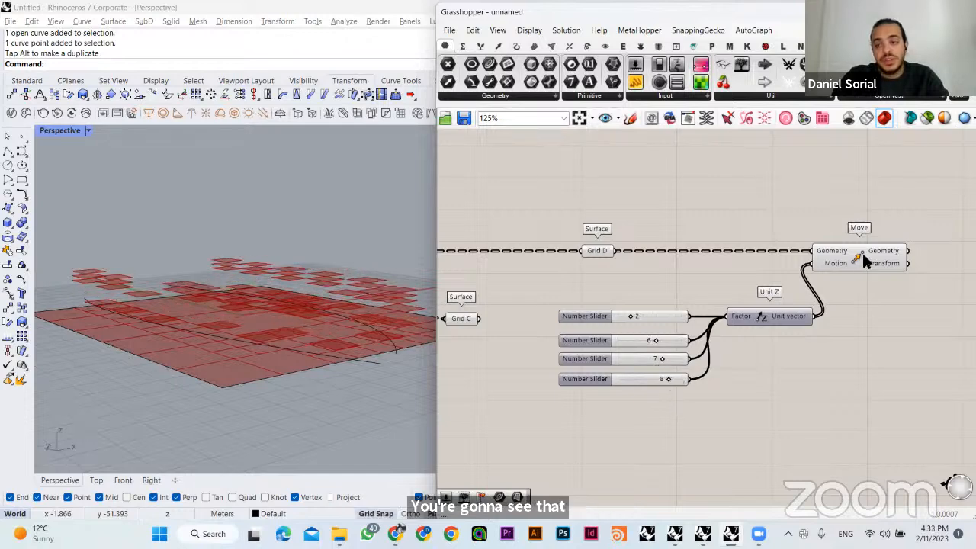
right_drag(258, 338, 318, 329)
click(580, 252)
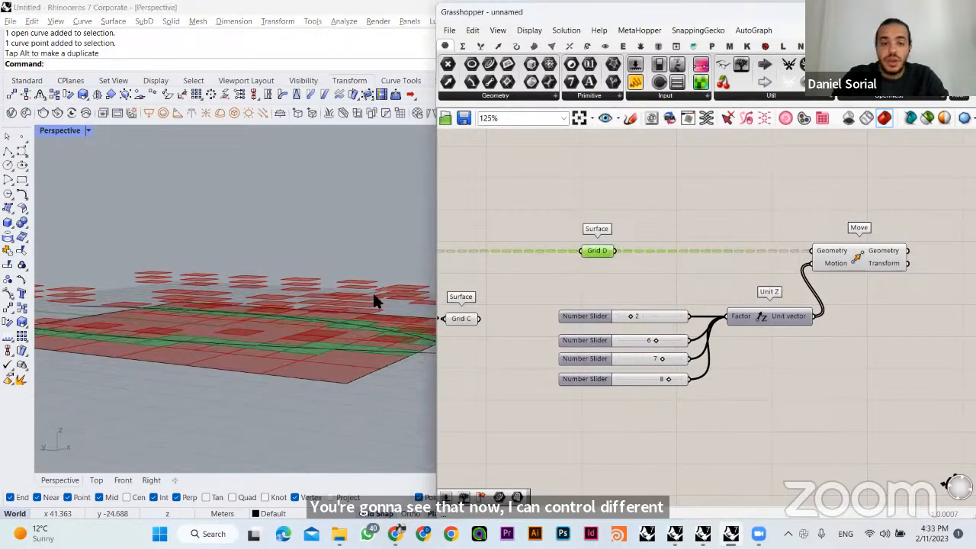
right_drag(375, 301, 191, 345)
click(859, 251)
click(845, 262)
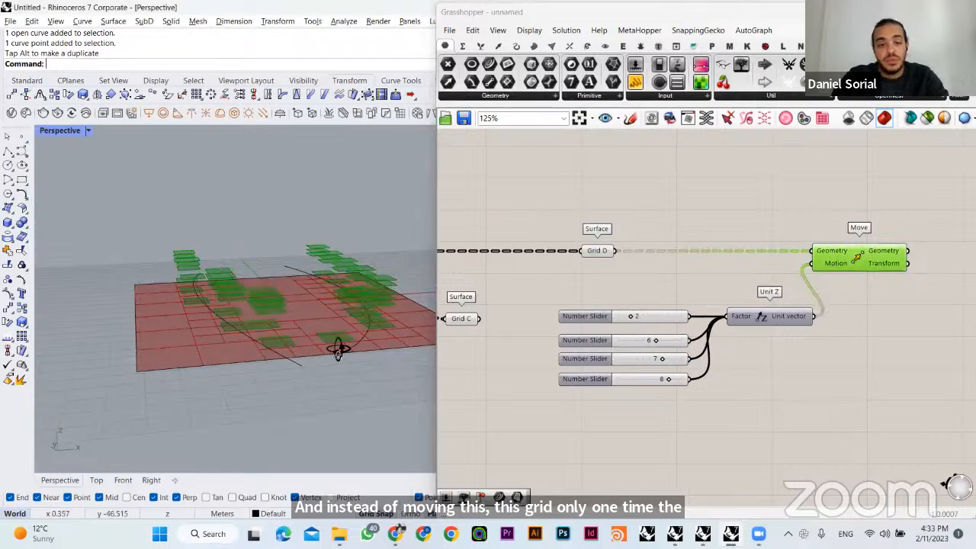
right_drag(338, 349, 317, 341)
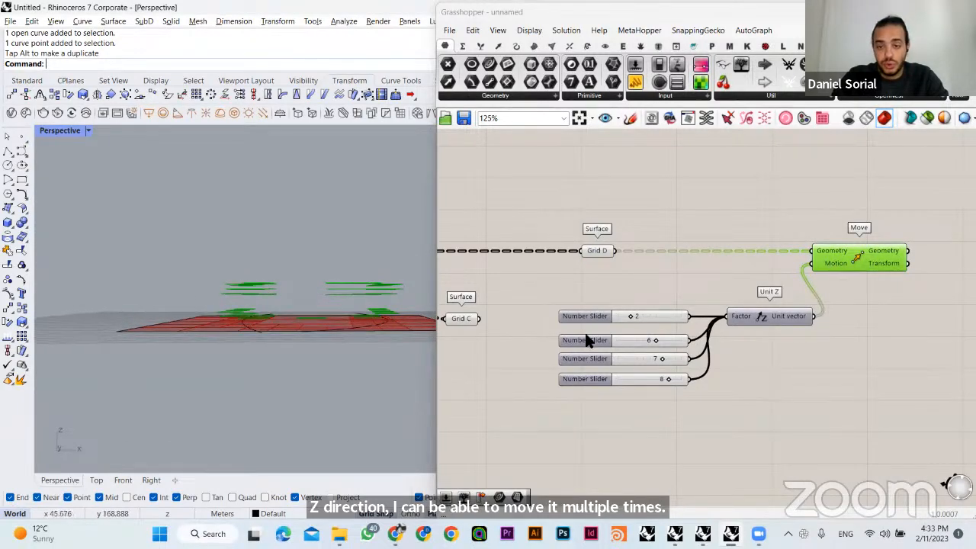
- Move the four number sliders together slightly away from Unit Z to make room
drag(662, 426, 592, 297)
mouse_move(593, 340)
mouse_down()
mouse_move(592, 332)
mouse_move(582, 345)
mouse_up()
click(747, 395)
- Add a Merge component below Unit Z and connect the four number sliders to its inputs D1 to D4
double_click(755, 392)
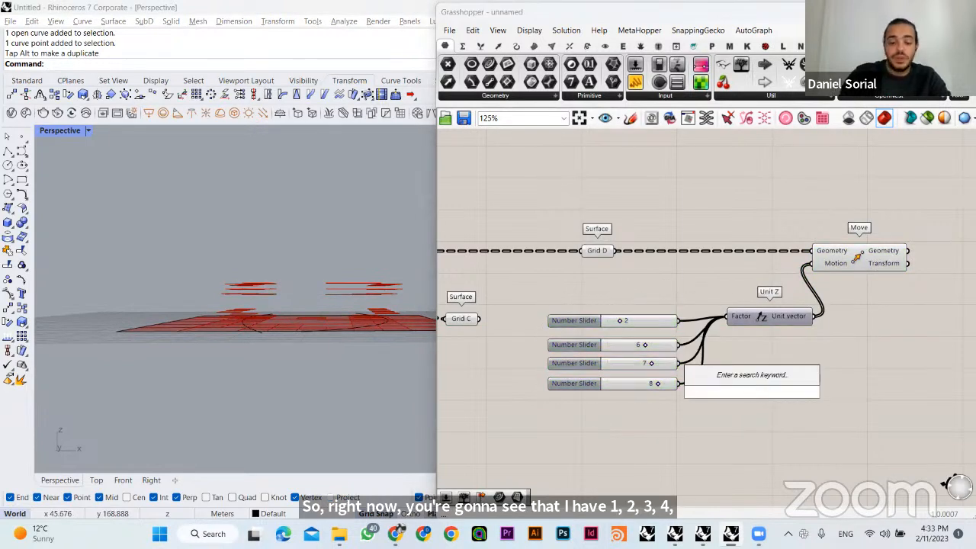
text(merge)
click(690, 378)
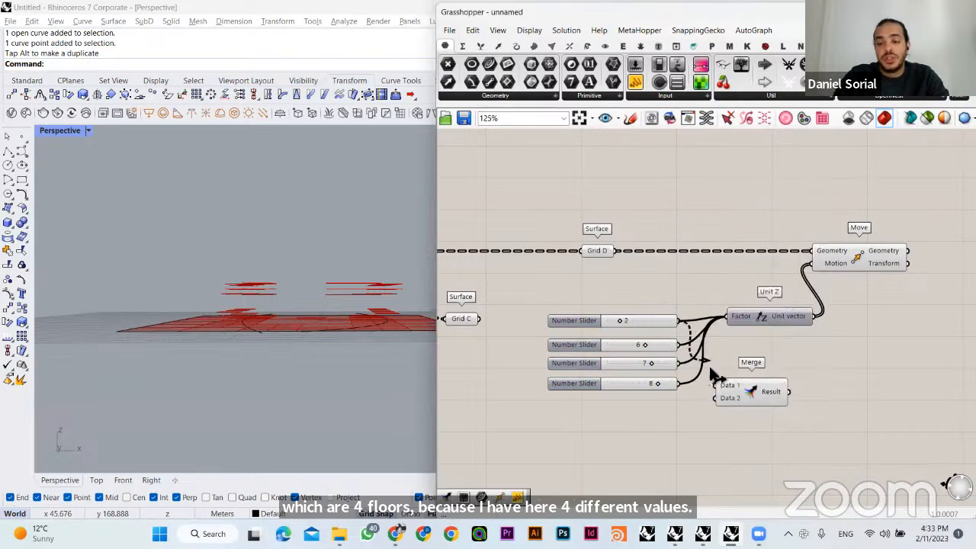
drag(715, 387, 680, 364)
drag(683, 385, 725, 413)
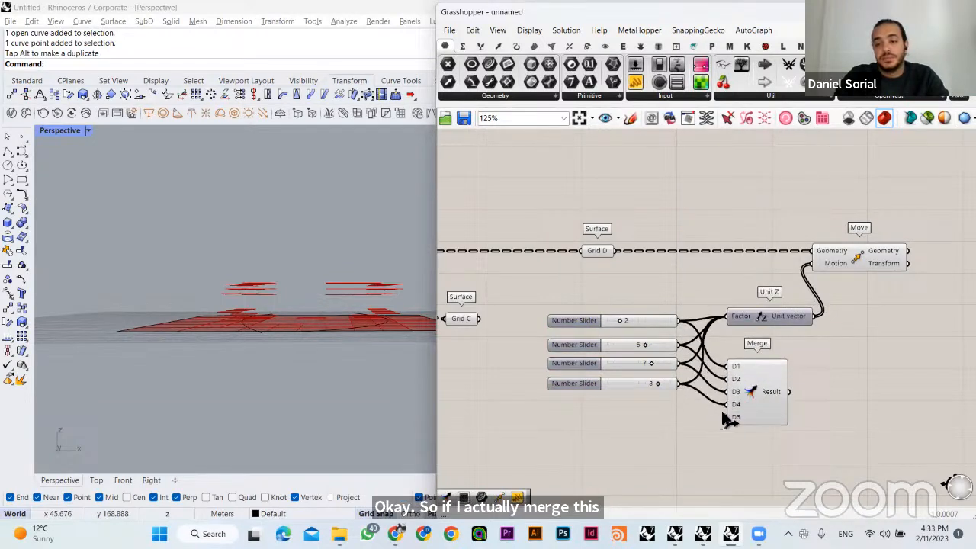
- Add a Panel beside Merge, connect the Merge result to it, and enlarge it to show the whole list
right_drag(723, 424, 647, 426)
double_click(798, 410)
text(//)
key(Return)
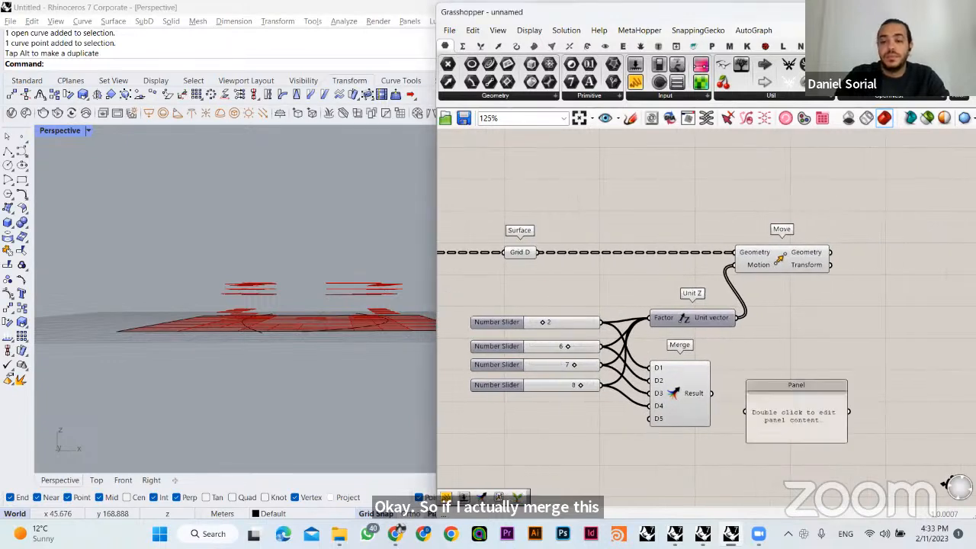
drag(798, 411, 833, 391)
click(764, 397)
drag(712, 393, 784, 392)
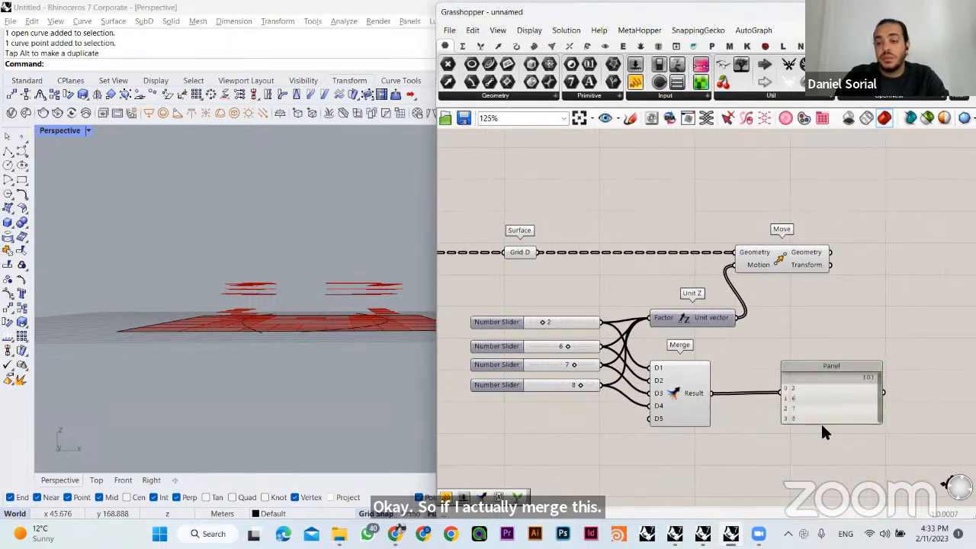
mouse_move(821, 424)
mouse_down()
mouse_move(820, 446)
mouse_move(827, 417)
mouse_up()
click(741, 428)
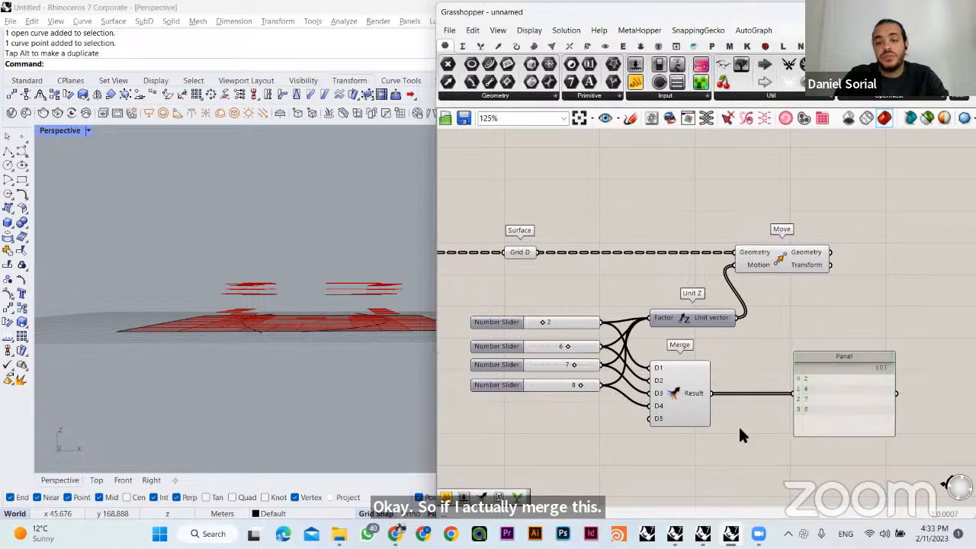
- Examine the merged list of heights against the Unit Z component, the Grid D cells and their moved copies
click(811, 389)
drag(774, 334, 826, 455)
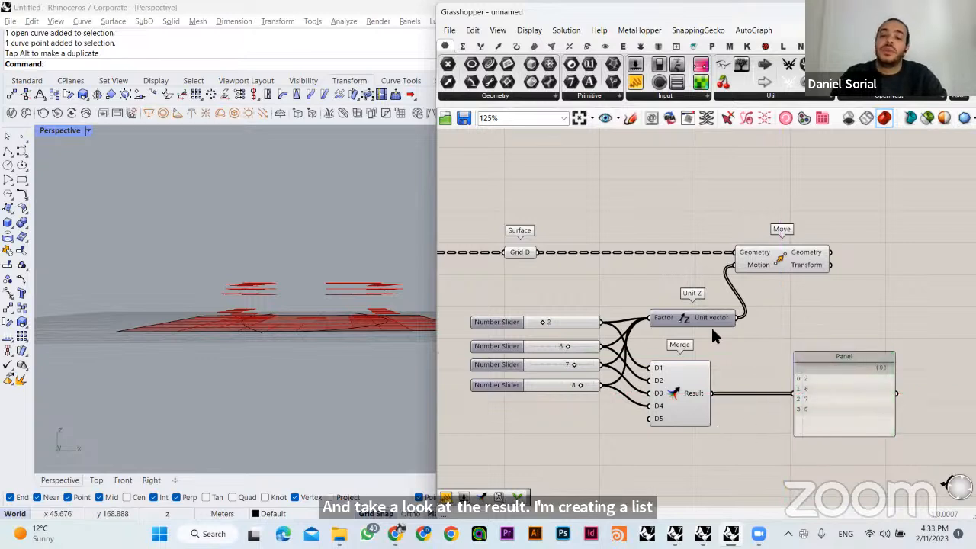
click(660, 318)
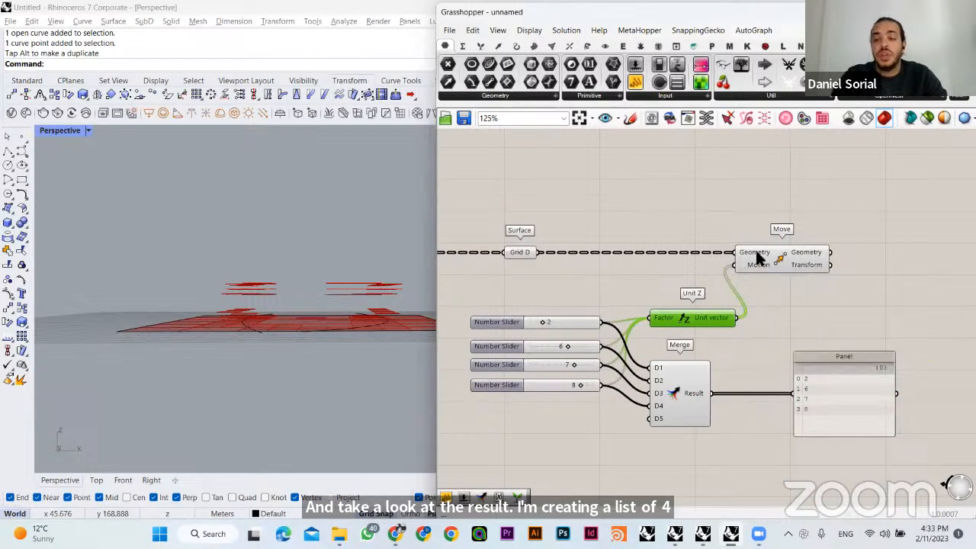
right_drag(298, 336, 108, 300)
click(519, 252)
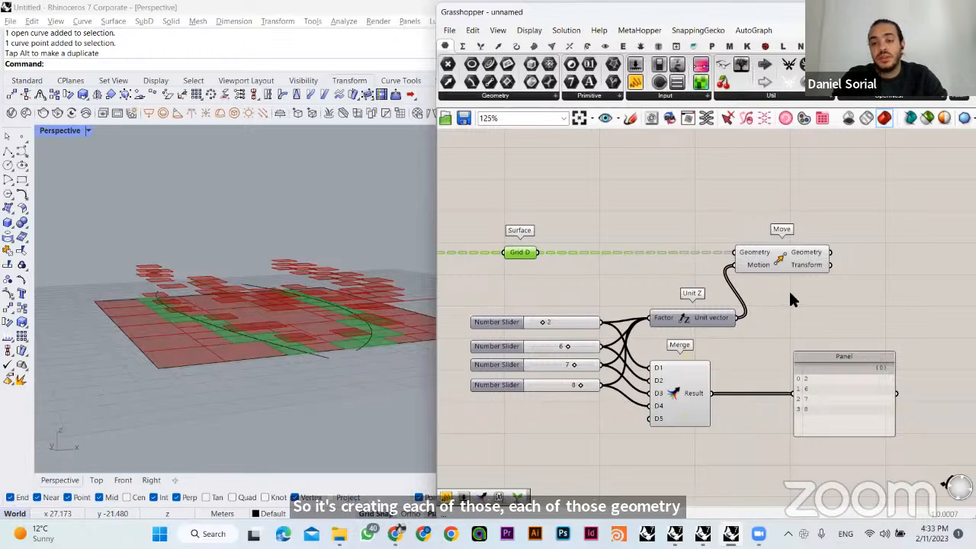
drag(779, 357, 752, 394)
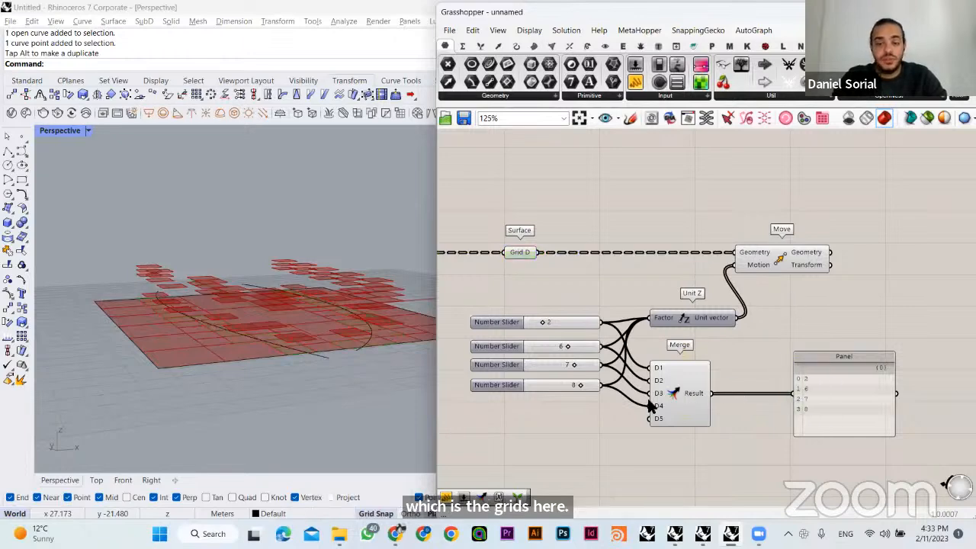
- Stack the four number sliders tightly under one another next to Unit Z and Merge
right_drag(584, 376, 608, 349)
mouse_move(561, 319)
mouse_down()
mouse_move(562, 306)
mouse_move(560, 322)
mouse_up()
drag(563, 363, 558, 337)
click(558, 362)
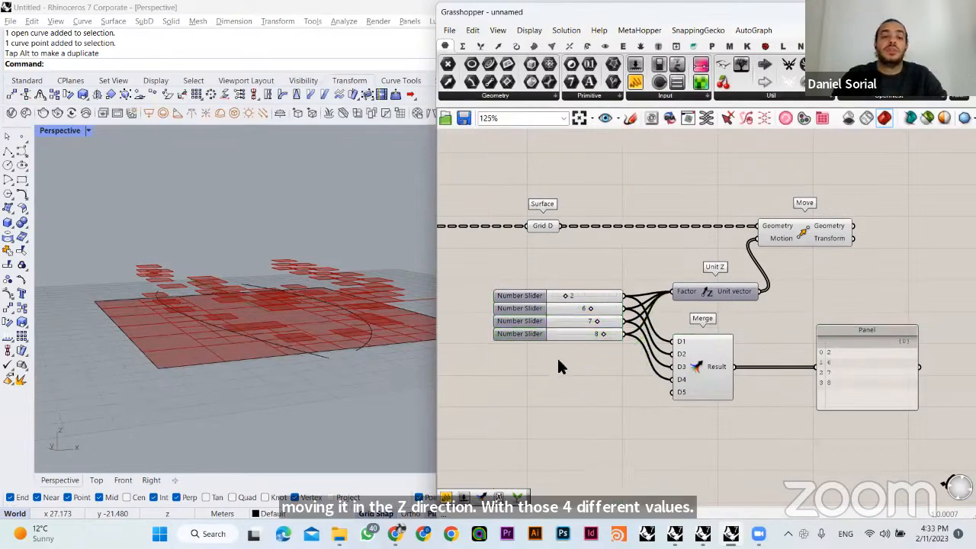
drag(595, 260, 557, 391)
alt+drag(543, 296, 539, 341)
key(Delete)
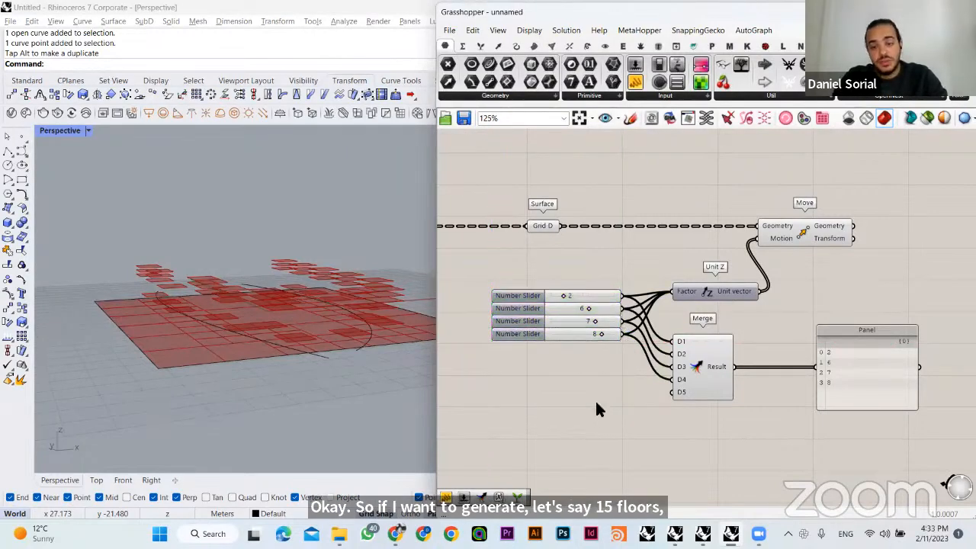
- Add a Series component and place it below the stack of number sliders
right_drag(601, 389, 654, 394)
double_click(605, 398)
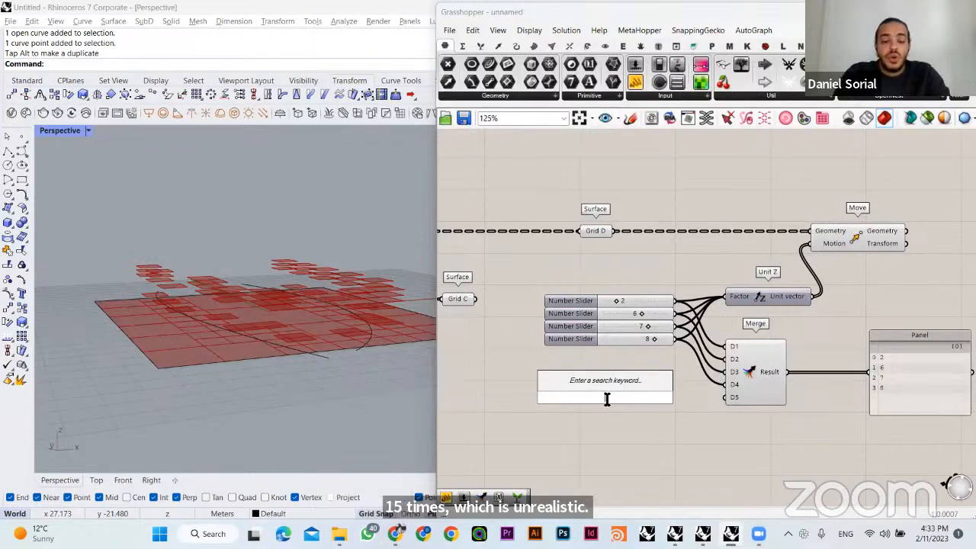
text(seri)
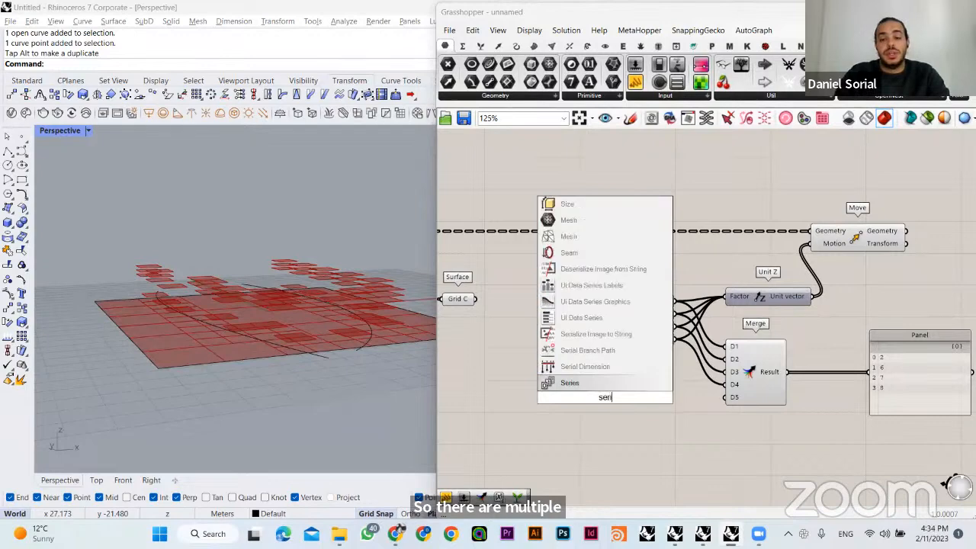
click(620, 384)
drag(599, 388, 631, 414)
right_drag(636, 396, 623, 365)
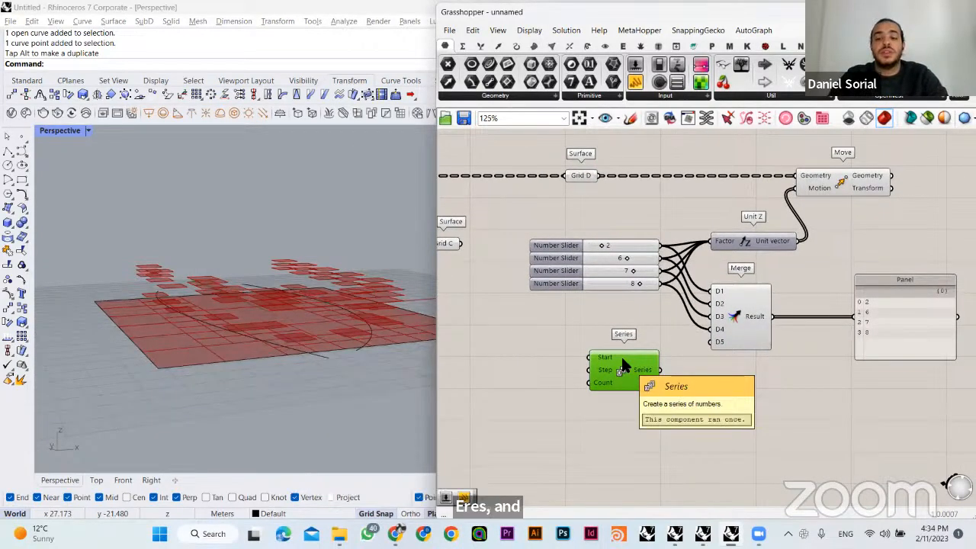
- Feed the Series output into the Panel in place of the Merge result and arrange both components below Merge
right_drag(592, 349, 612, 352)
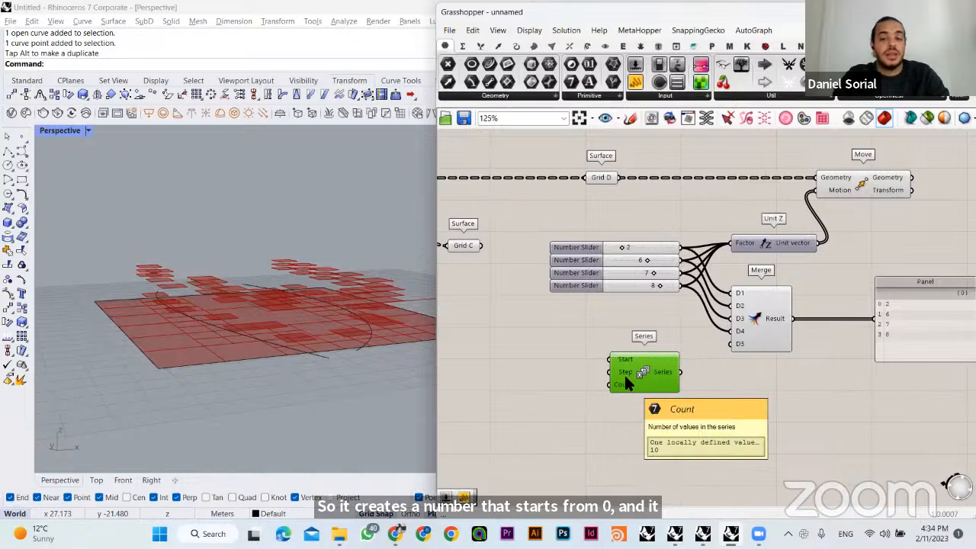
right_drag(636, 381, 670, 377)
right_drag(802, 342, 742, 334)
drag(654, 360, 847, 310)
drag(880, 304, 741, 356)
shift+drag(621, 359, 621, 416)
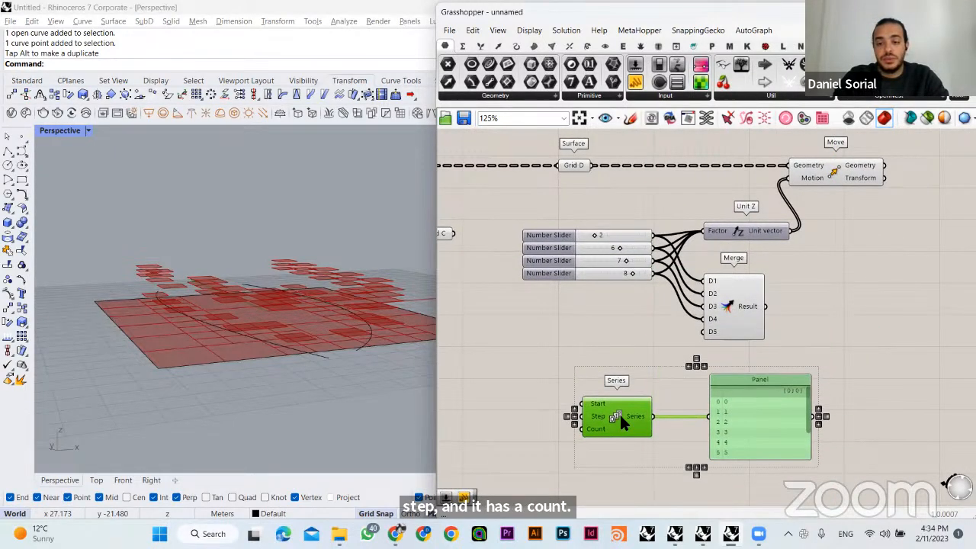
click(596, 384)
right_drag(596, 385, 625, 352)
scroll(626, 358, up, 2)
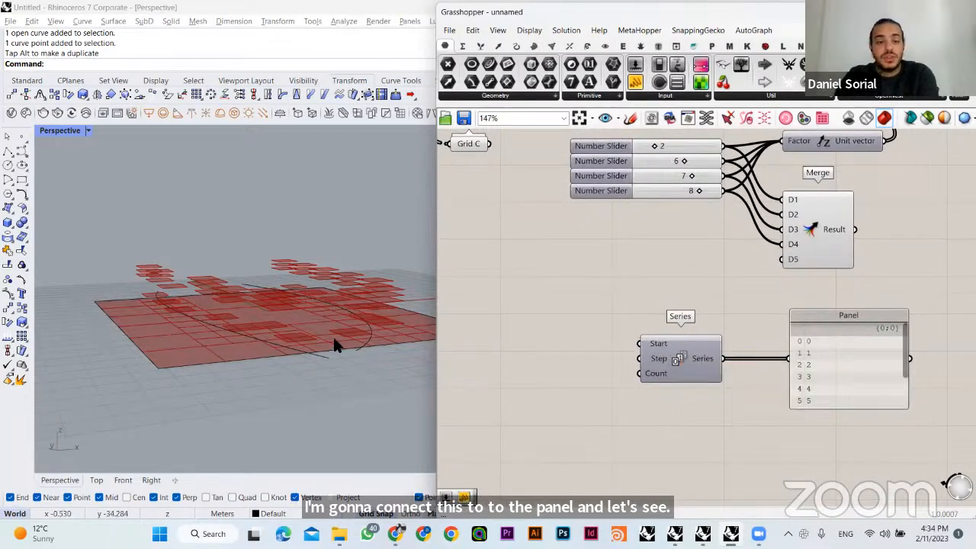
right_drag(333, 337, 304, 359)
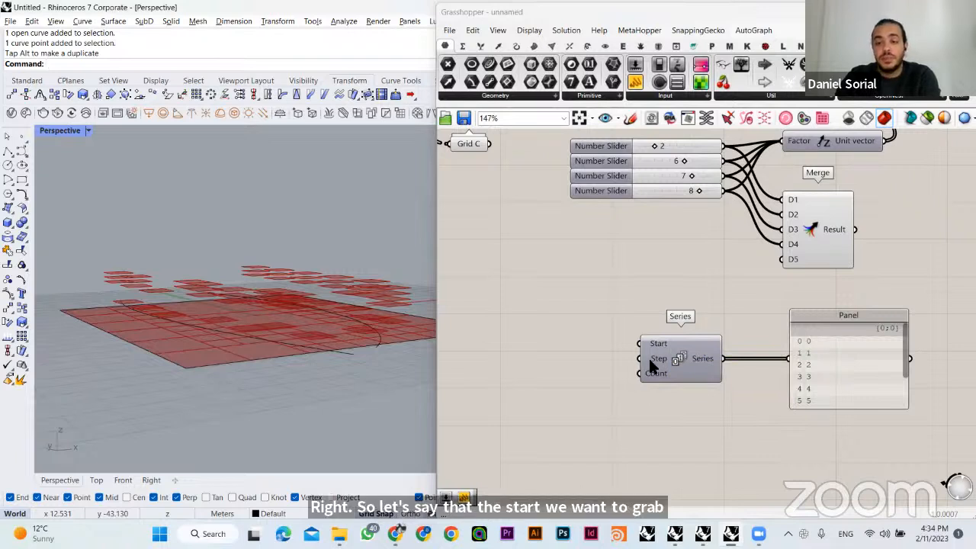
- Add a number slider of 3, connect it to the Step input of Series and align it with that input
double_click(549, 347)
text(3)
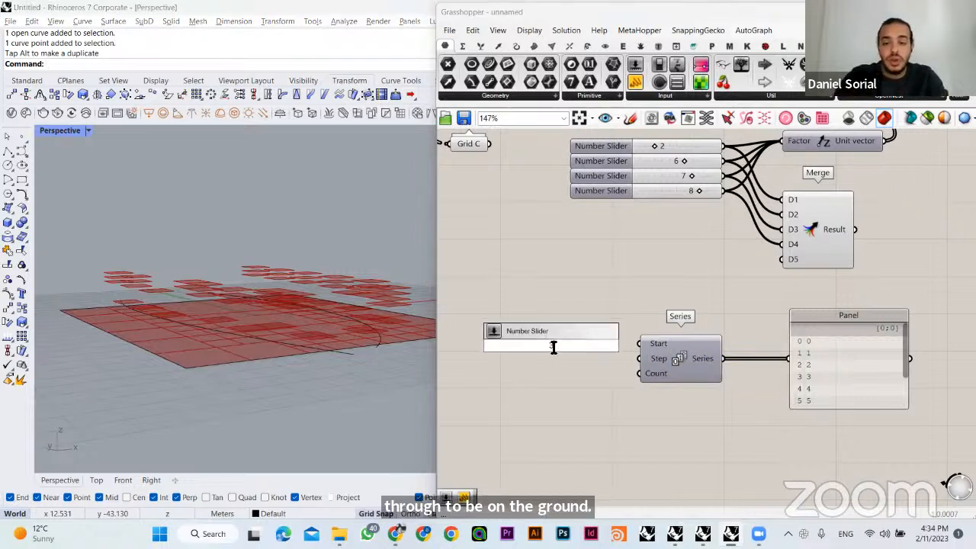
key(Return)
drag(628, 345, 639, 359)
drag(605, 351, 588, 364)
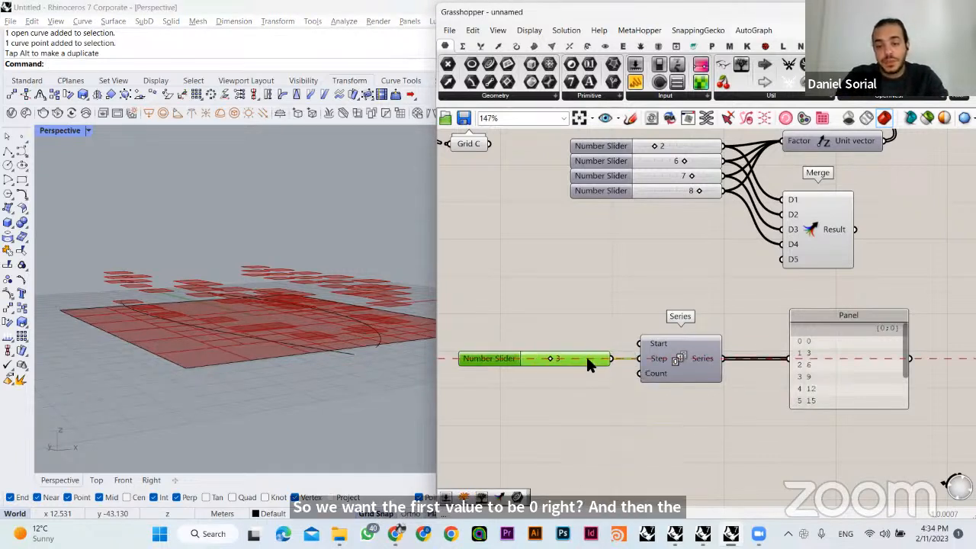
click(585, 330)
- Add a number slider of 11, connect it to the Count input of Series and place it directly under the Step slider
mouse_move(653, 373)
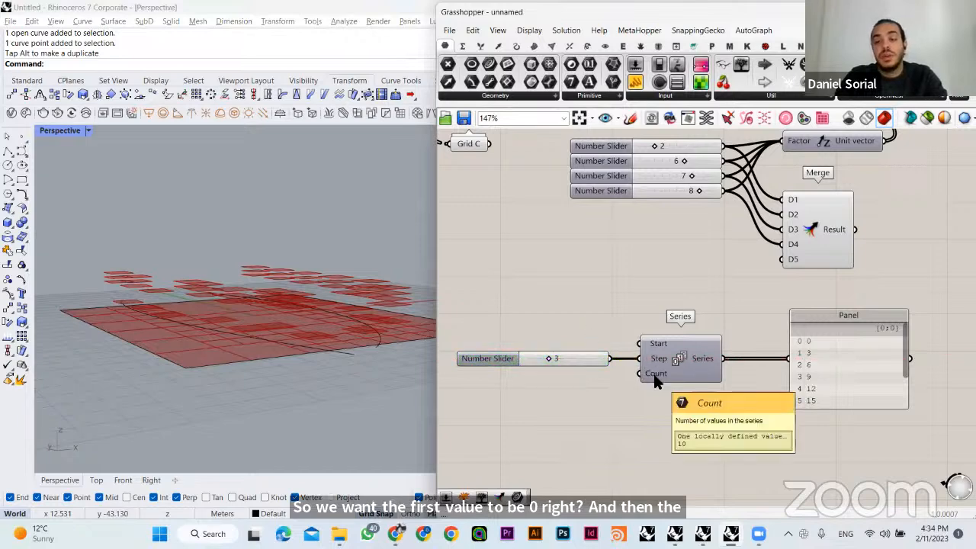
double_click(545, 394)
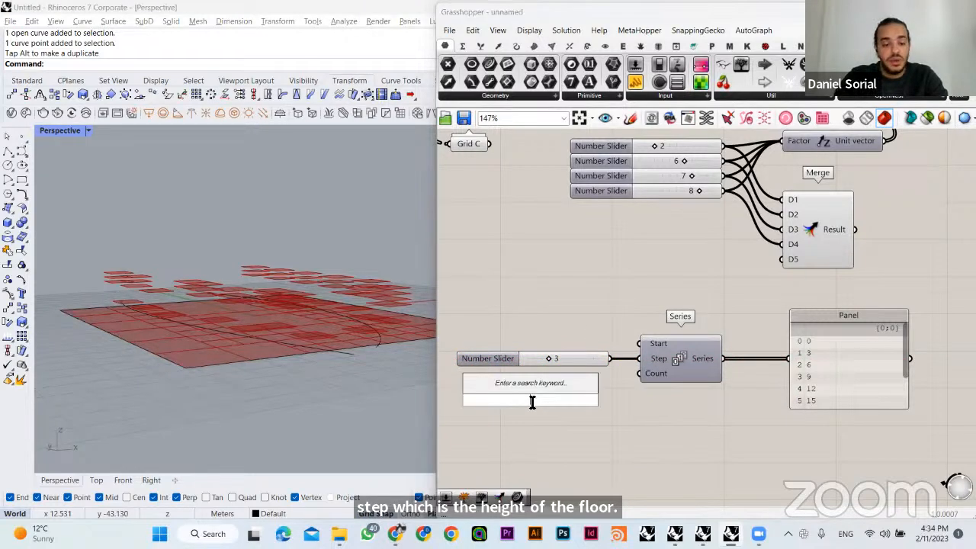
text(11)
key(Return)
drag(592, 405, 595, 379)
click(636, 410)
right_drag(640, 411, 564, 383)
- Enlarge the Panel beside Series to show the whole list of heights and reposition it
drag(771, 379, 768, 478)
click(787, 401)
drag(787, 400, 832, 372)
click(693, 387)
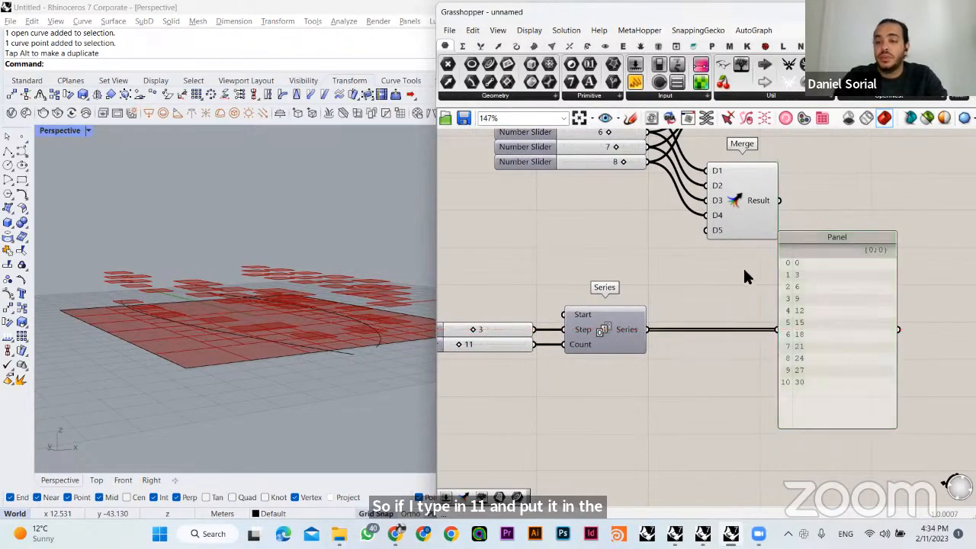
drag(739, 446, 791, 264)
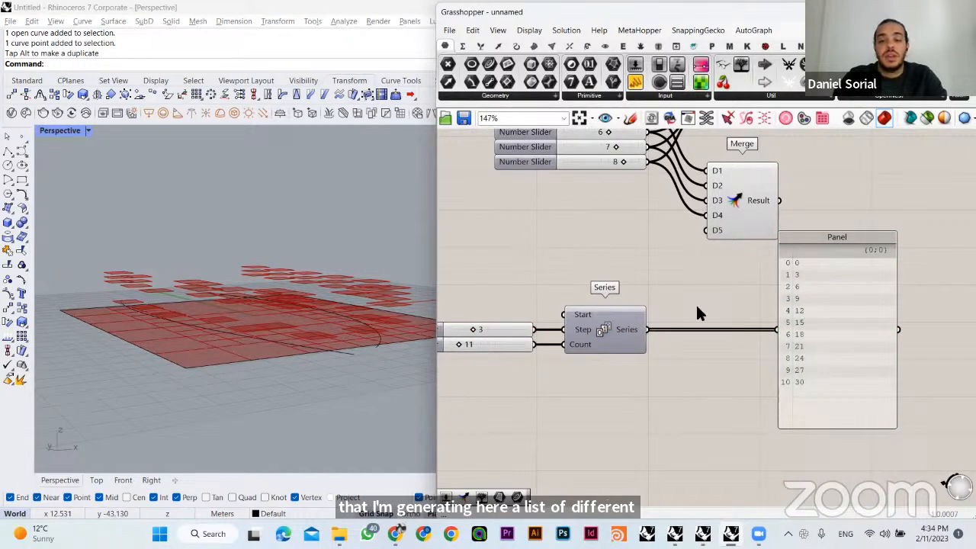
right_drag(707, 291, 714, 331)
right_drag(561, 399, 568, 390)
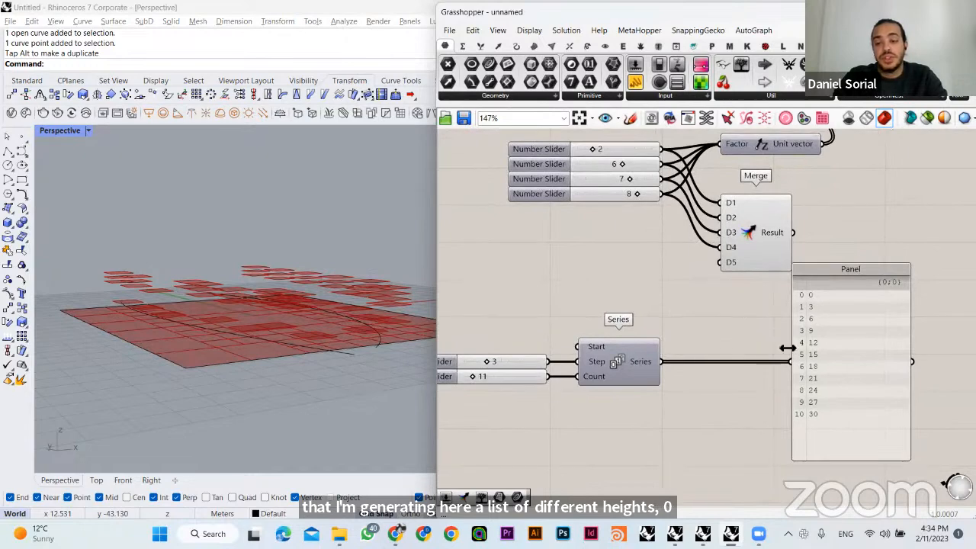
drag(750, 277, 833, 421)
right_drag(710, 383, 711, 400)
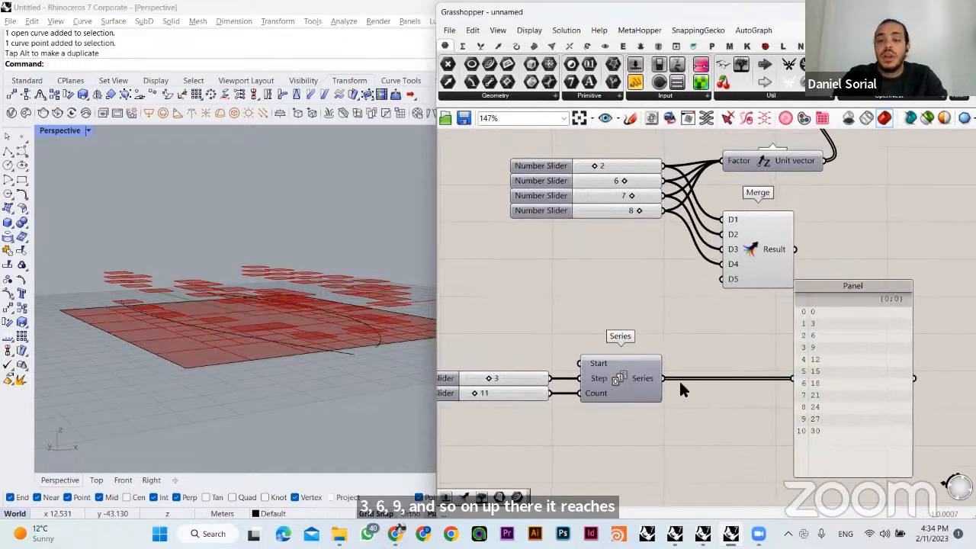
- Connect the Series output to the Factor input of Unit Z, replacing the four number sliders
drag(669, 387, 722, 161)
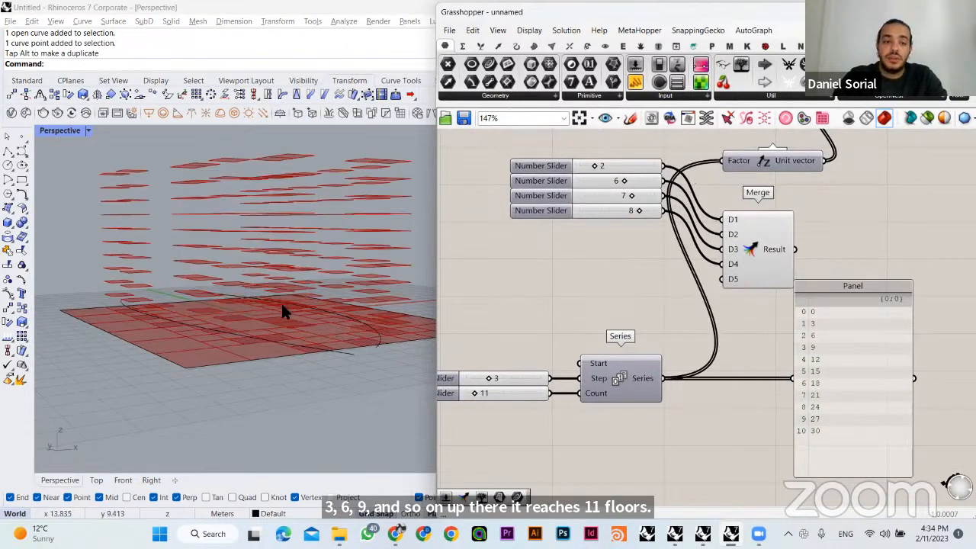
right_drag(283, 311, 237, 297)
scroll(618, 374, up, 3)
- Set the Step slider of Series to 2 and its Count slider to 16
mouse_move(651, 343)
mouse_down()
mouse_move(671, 345)
mouse_move(618, 346)
mouse_move(648, 350)
mouse_up()
shift+right_drag(319, 331, 297, 349)
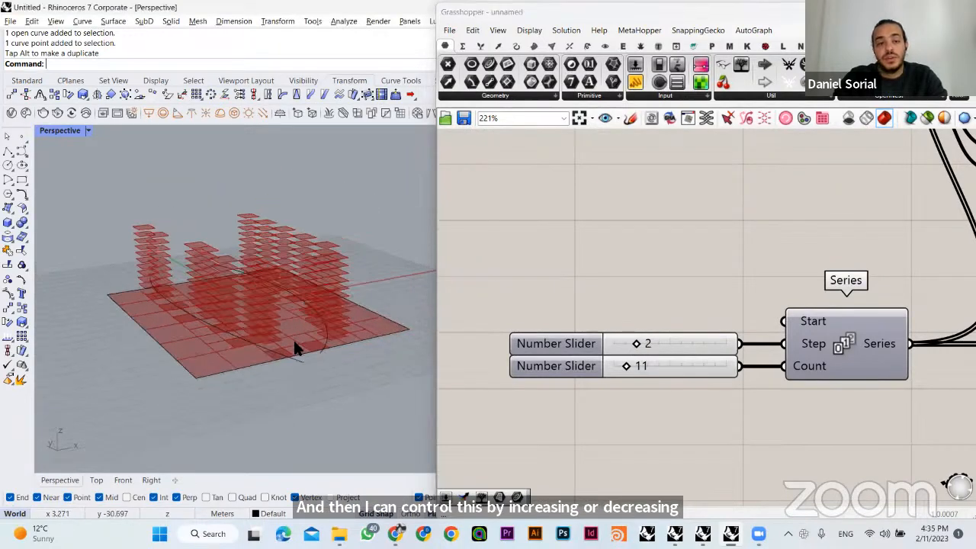
mouse_move(627, 366)
mouse_down()
mouse_move(648, 370)
mouse_move(630, 371)
mouse_move(647, 378)
mouse_move(630, 375)
mouse_move(637, 381)
mouse_up()
right_drag(297, 349, 421, 341)
scroll(724, 328, down, 2)
scroll(679, 332, down, 1)
- Move the Series list Panel farther away from the Merge component
right_drag(934, 294, 833, 302)
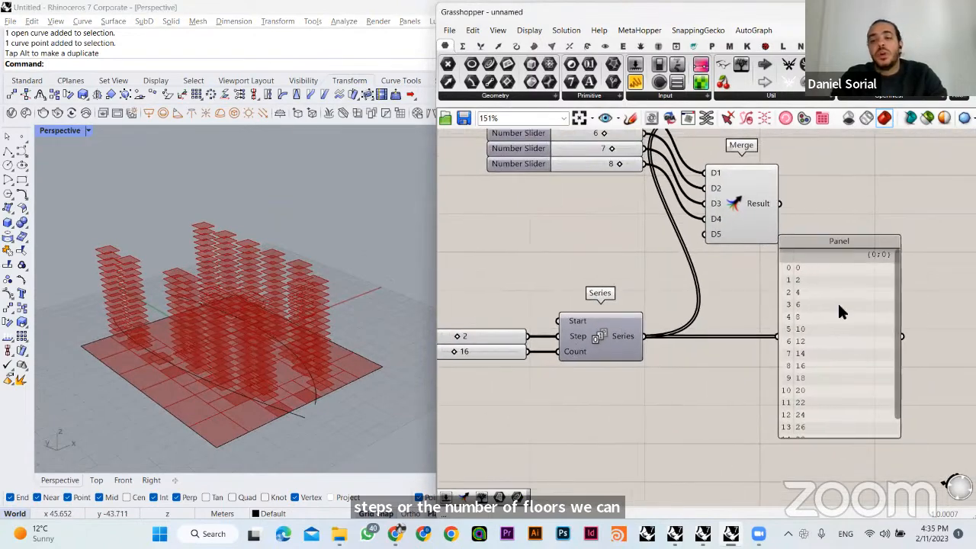
drag(839, 302, 884, 302)
click(767, 300)
- Set the Count slider of Series to 9 and check the stacked floors in the viewport
right_drag(195, 377, 297, 418)
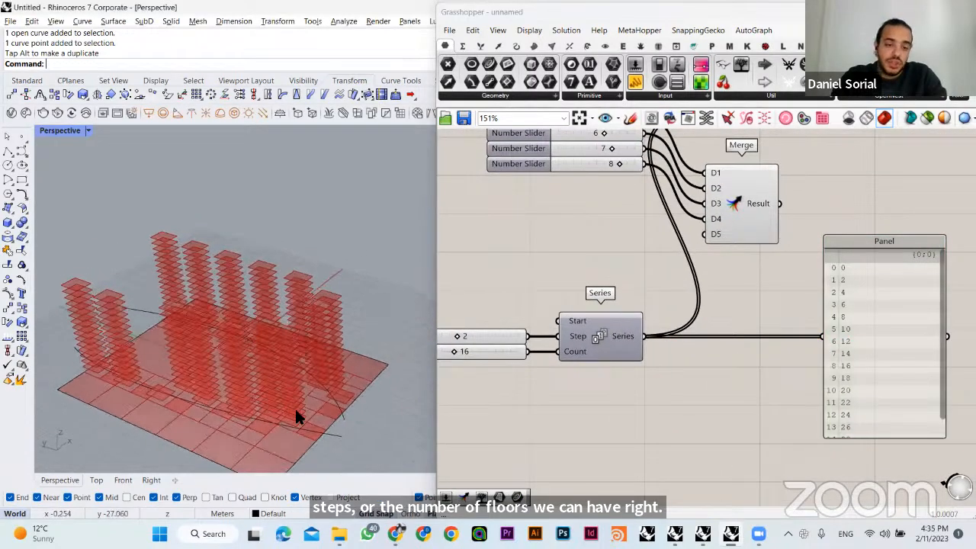
right_drag(183, 407, 397, 347)
right_drag(516, 337, 567, 317)
drag(507, 331, 501, 336)
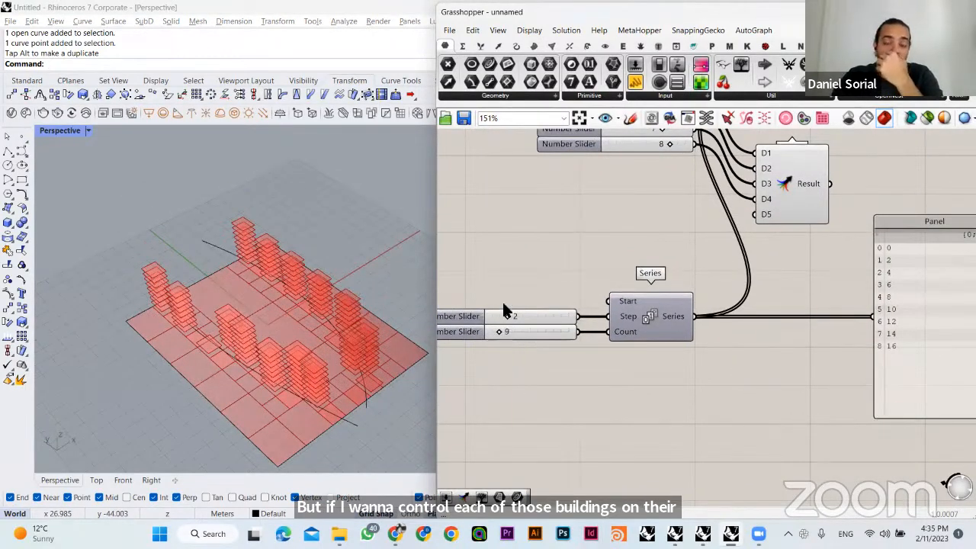
right_drag(609, 232, 661, 270)
right_drag(305, 368, 286, 349)
right_drag(642, 370, 658, 385)
right_drag(331, 409, 328, 320)
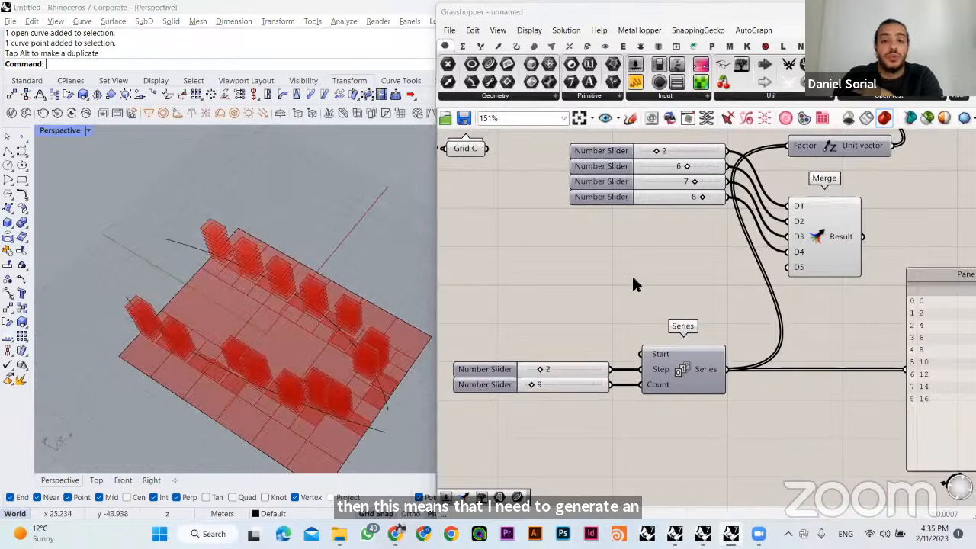
- Add an empty Panel above the wire between Grid D and Move
right_drag(632, 275, 633, 349)
right_drag(688, 226, 625, 347)
right_drag(594, 280, 516, 289)
click(497, 273)
double_click(612, 196)
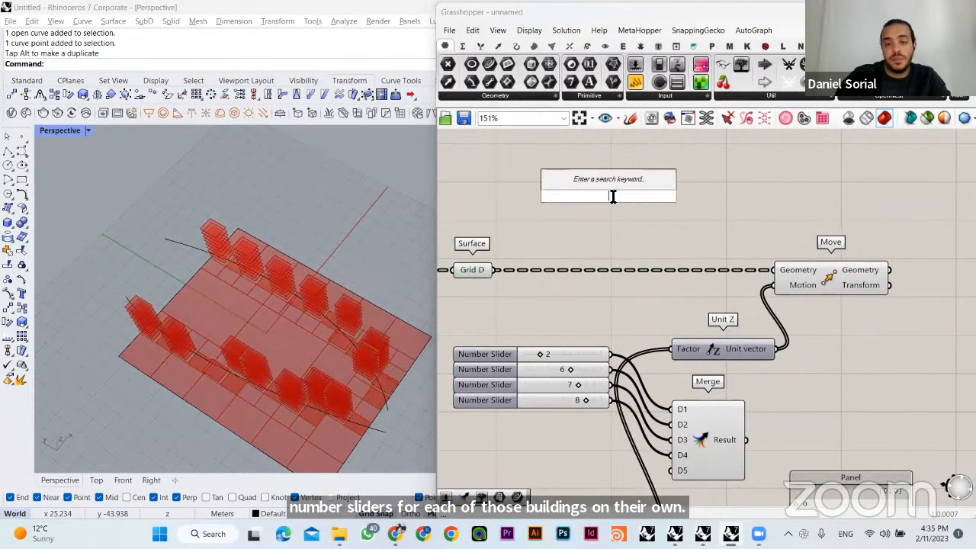
text(//)
key(Return)
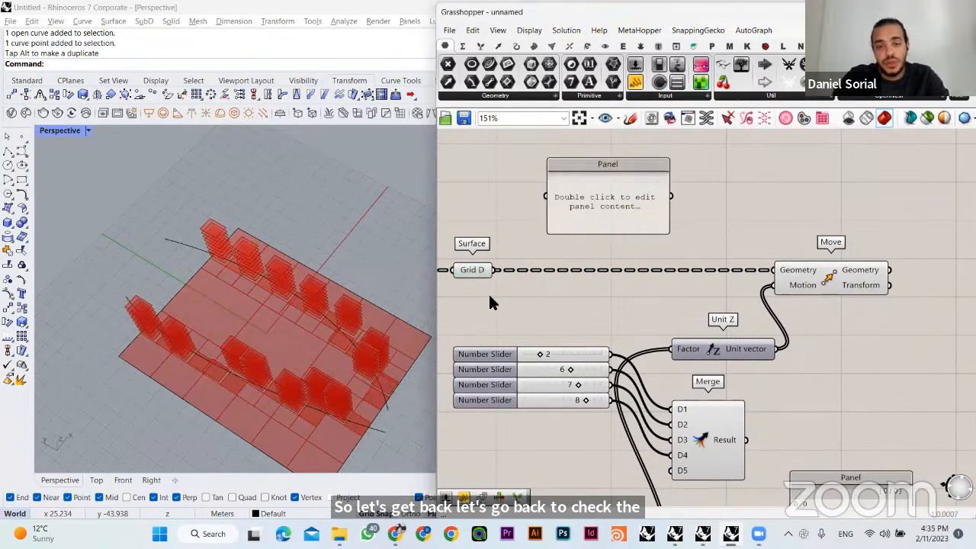
- Connect Grid D to the new Panel, enlarge it to show several branches, and place it above the Grid D wire
click(480, 273)
right_drag(388, 361, 256, 304)
drag(495, 270, 546, 200)
drag(667, 236, 725, 378)
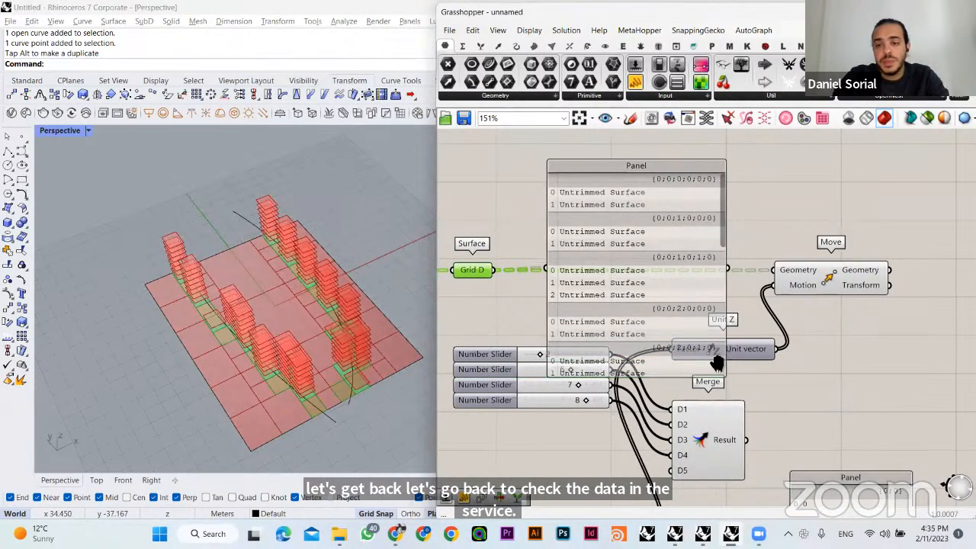
right_drag(717, 364, 693, 417)
drag(647, 339, 710, 223)
click(501, 218)
scroll(546, 225, down, 1)
right_drag(568, 208, 577, 296)
drag(553, 202, 751, 239)
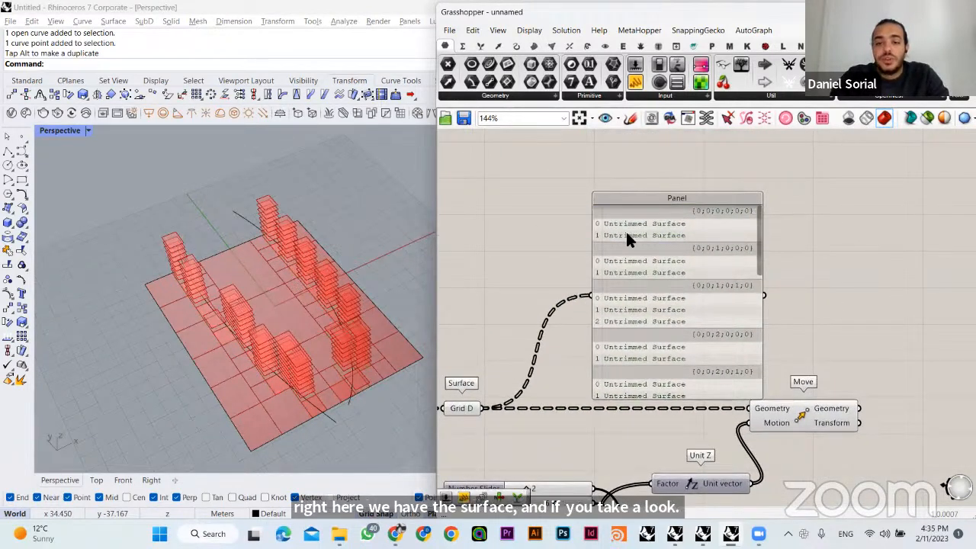
- Graft the Grid D surface parameter so that each surface gets its own branch
click(619, 251)
click(578, 316)
right_drag(607, 312, 604, 261)
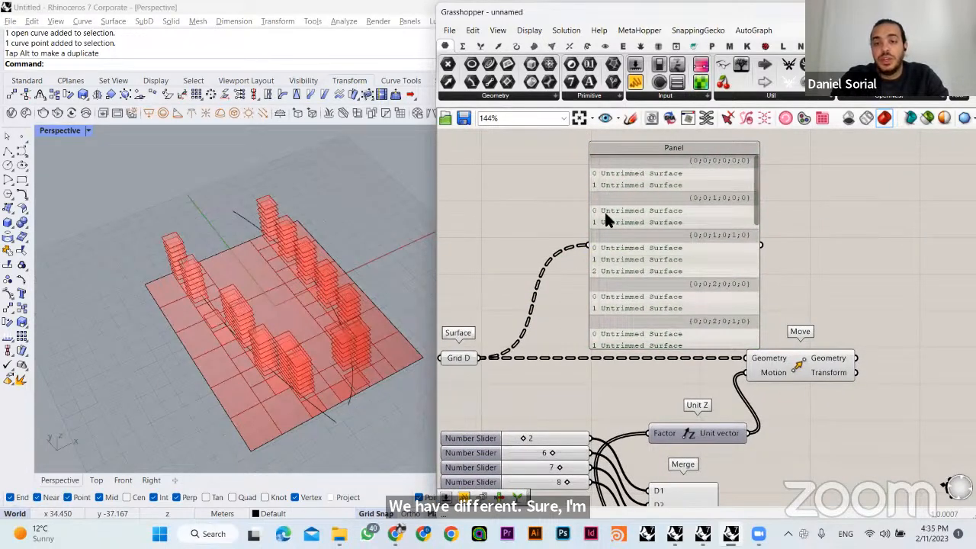
right_drag(284, 314, 491, 241)
right_drag(573, 235, 613, 235)
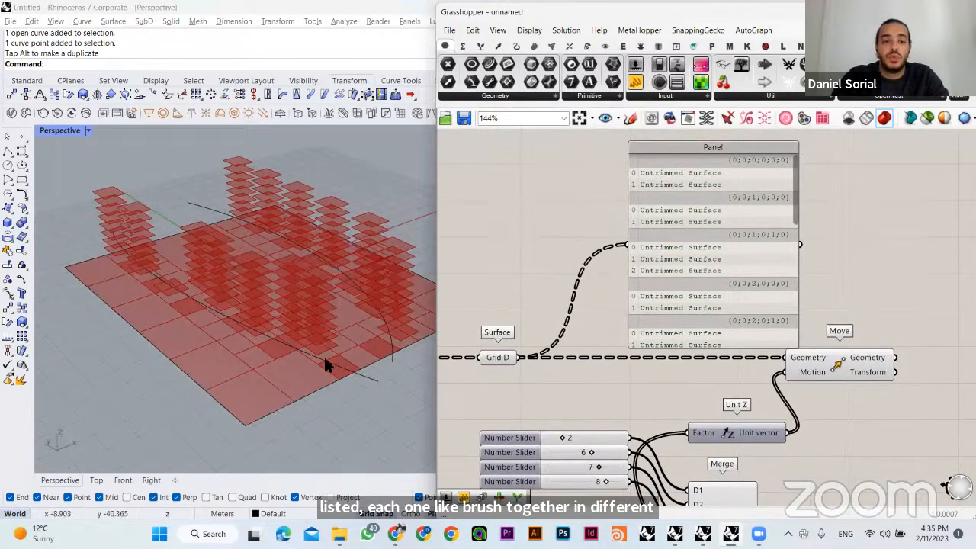
click(494, 241)
click(503, 360)
right_click(505, 360)
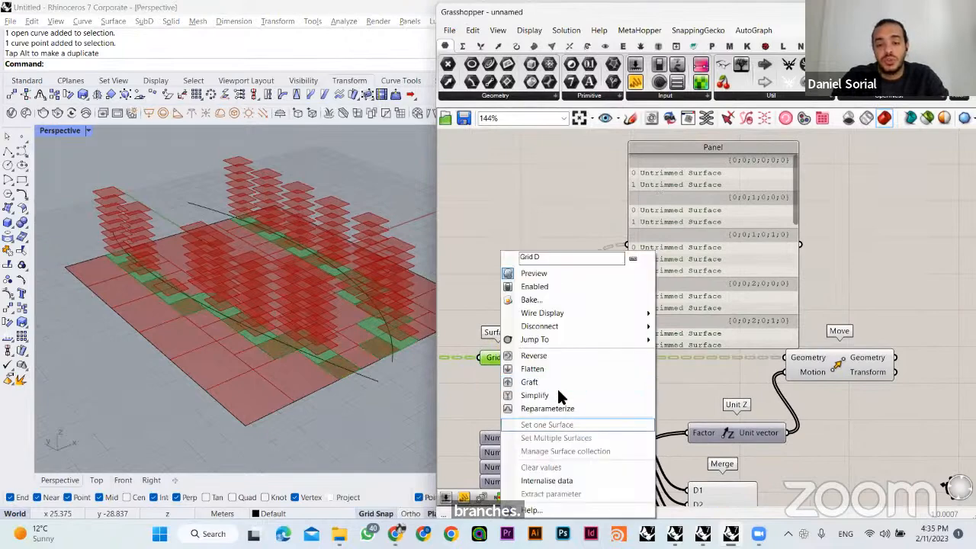
click(554, 381)
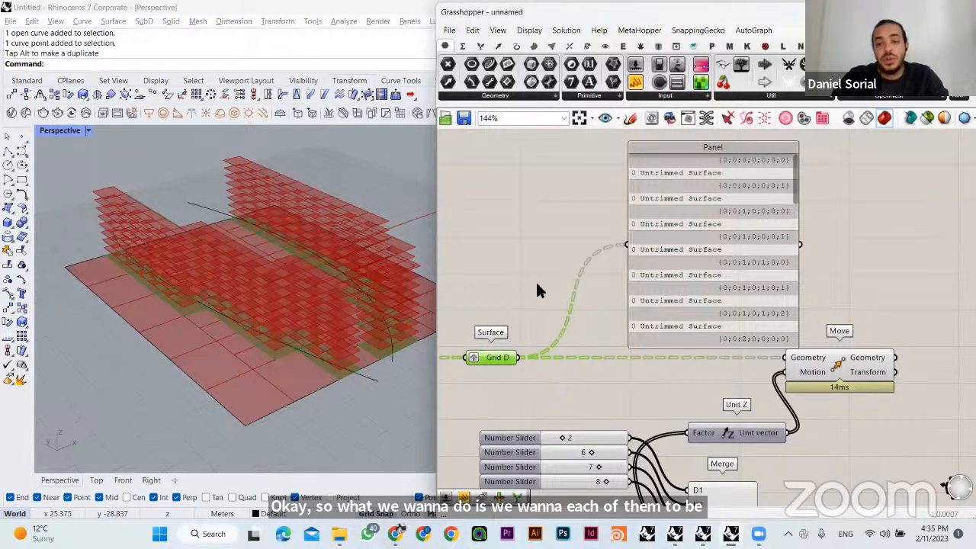
- Examine the grafted Grid D branches in the Panel against the stacked floors in the viewport
right_drag(388, 327, 703, 164)
click(676, 169)
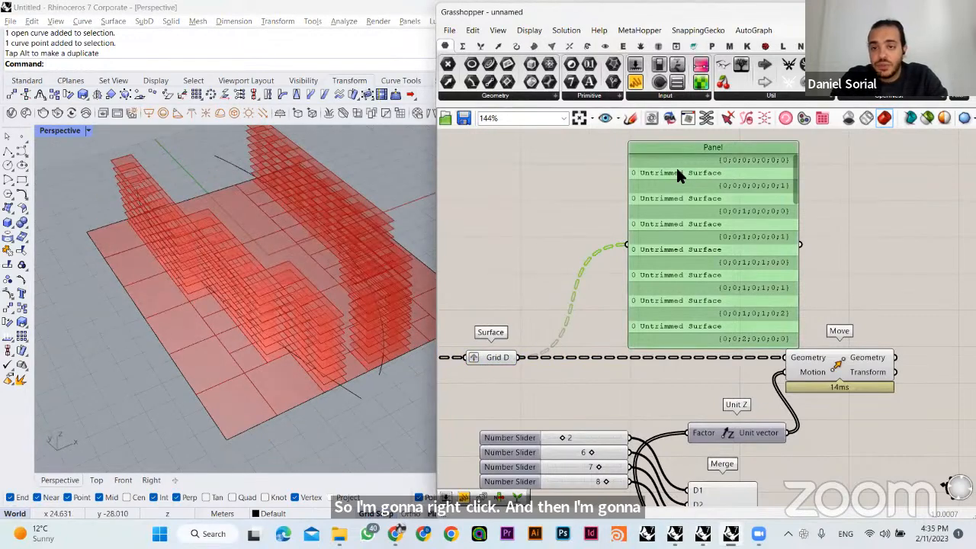
right_drag(341, 395, 319, 330)
scroll(295, 339, up, 3)
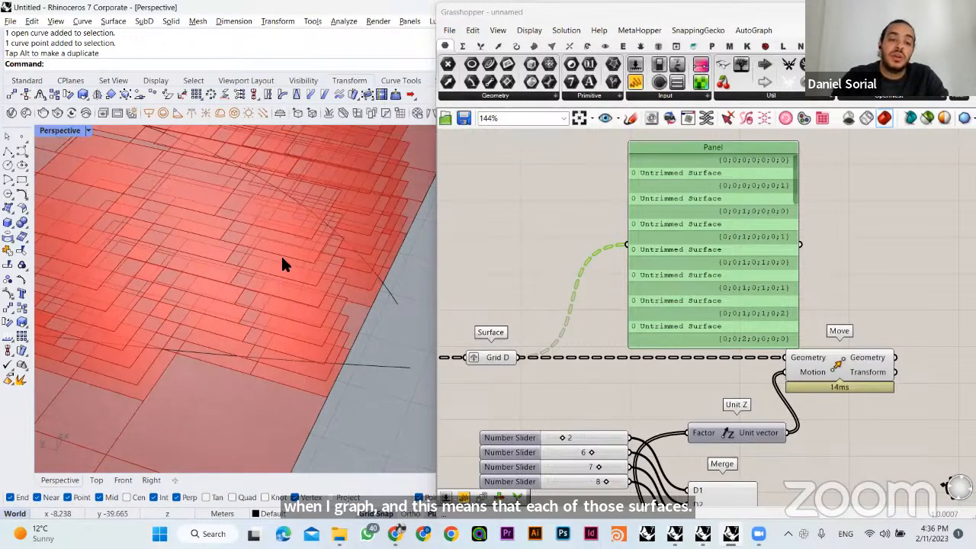
scroll(297, 333, up, 5)
scroll(290, 342, down, 7)
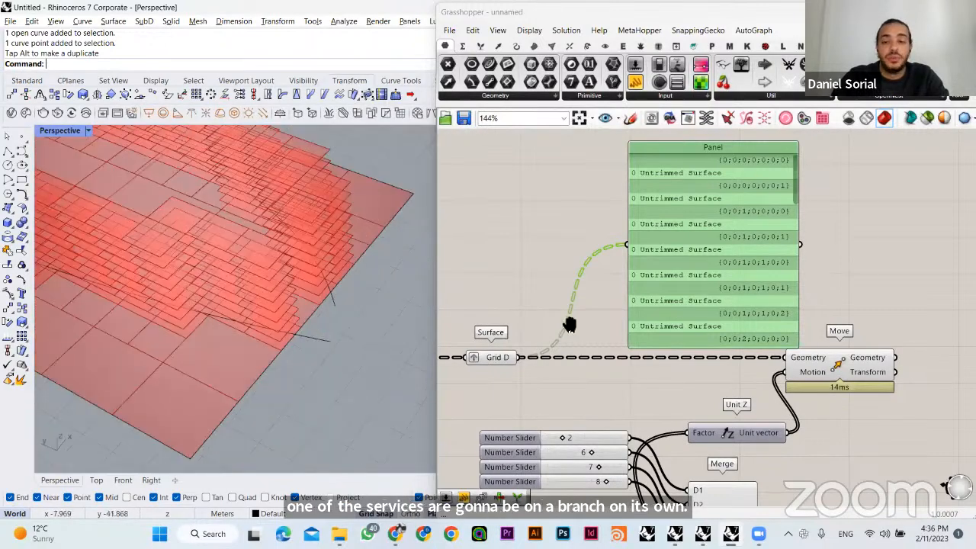
- Add a Gene Pool component and place it between the stack of four number sliders and Series
click(656, 349)
shift+right_drag(570, 324, 688, 155)
scroll(662, 326, down, 2)
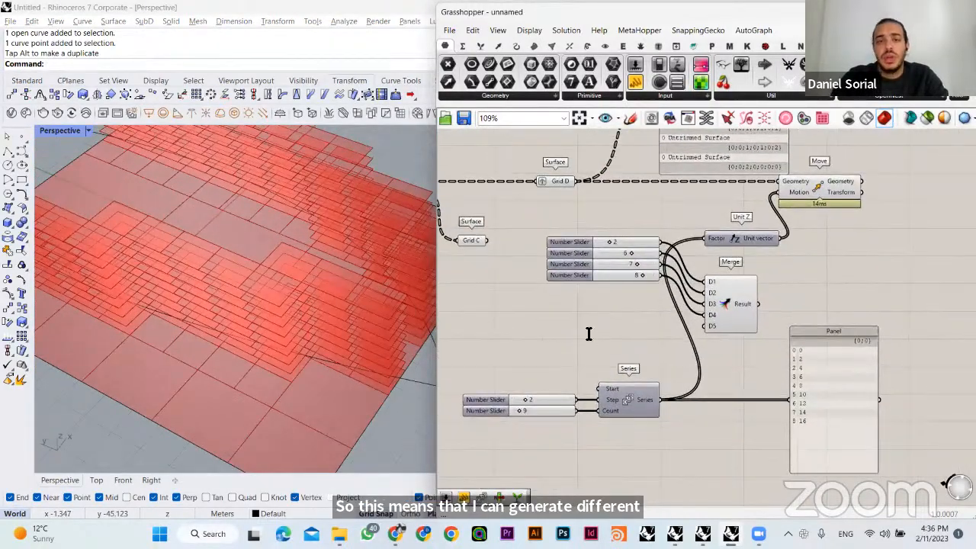
double_click(589, 334)
text(gene)
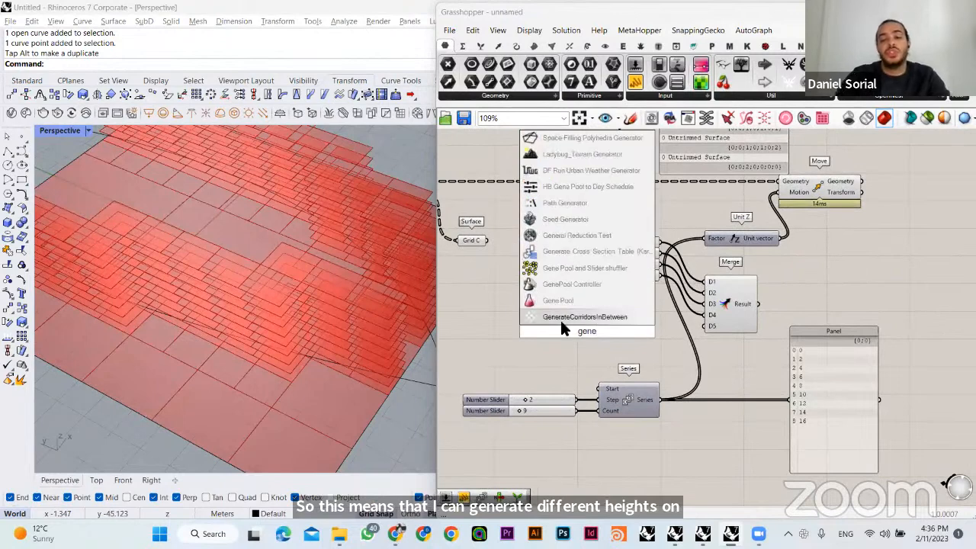
click(561, 298)
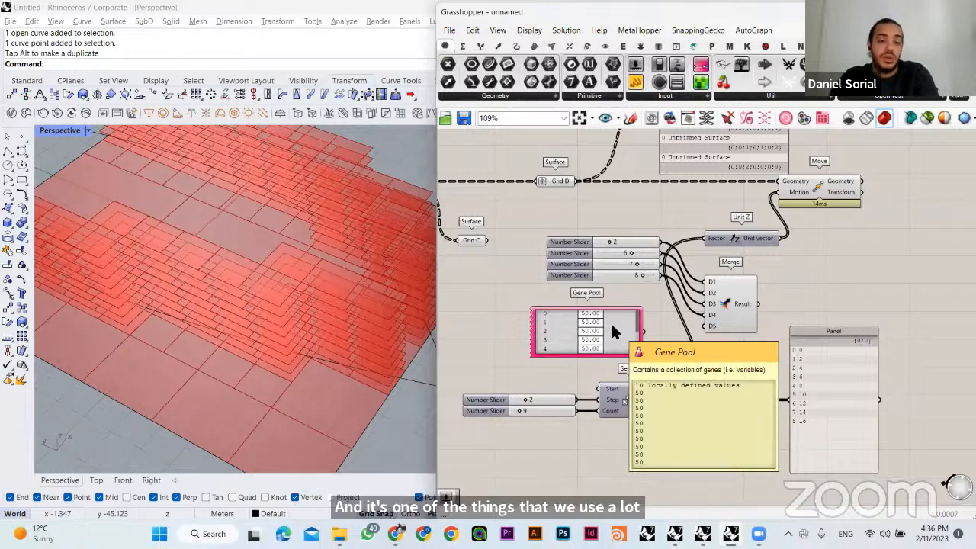
drag(610, 321, 632, 318)
click(543, 311)
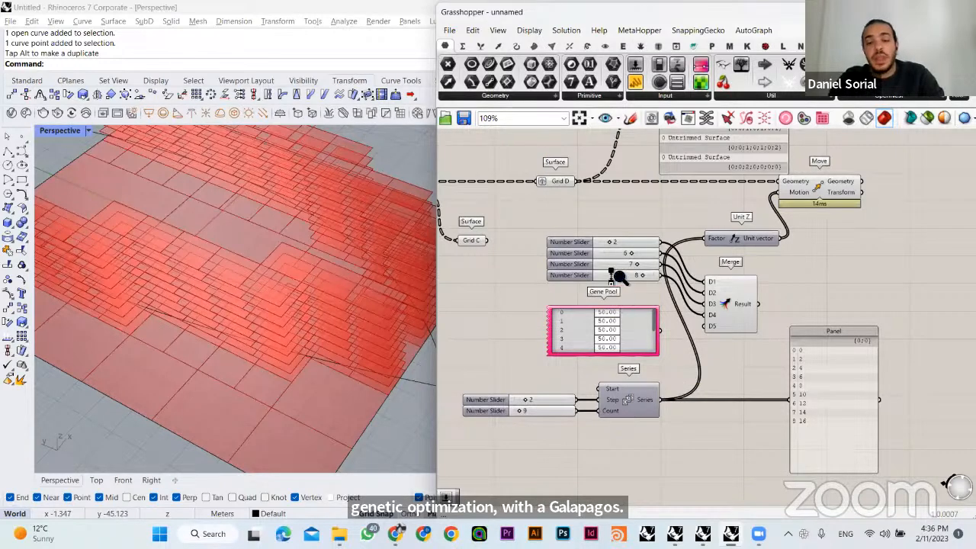
- Compare the Gene Pool with the four number sliders above it, selecting each in turn
scroll(612, 274, up, 3)
drag(595, 180, 564, 285)
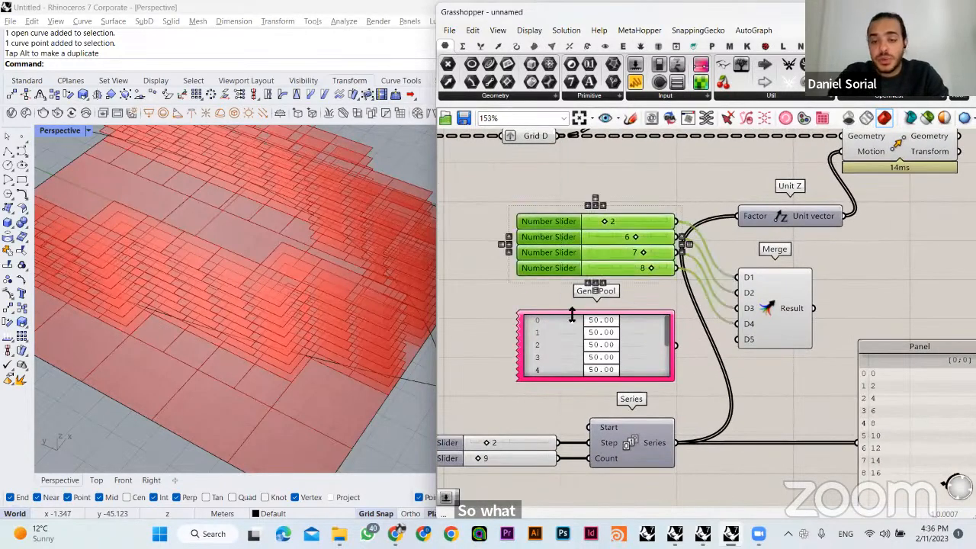
click(571, 334)
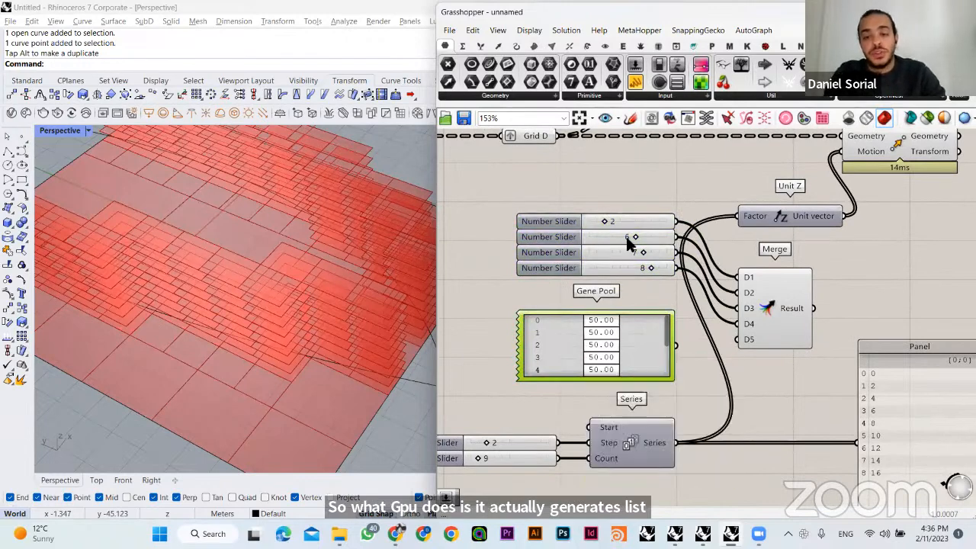
- Review the Gene Pool's gene count, decimals, minimum and maximum settings in its editor and close it without changes
drag(627, 195, 583, 276)
click(509, 342)
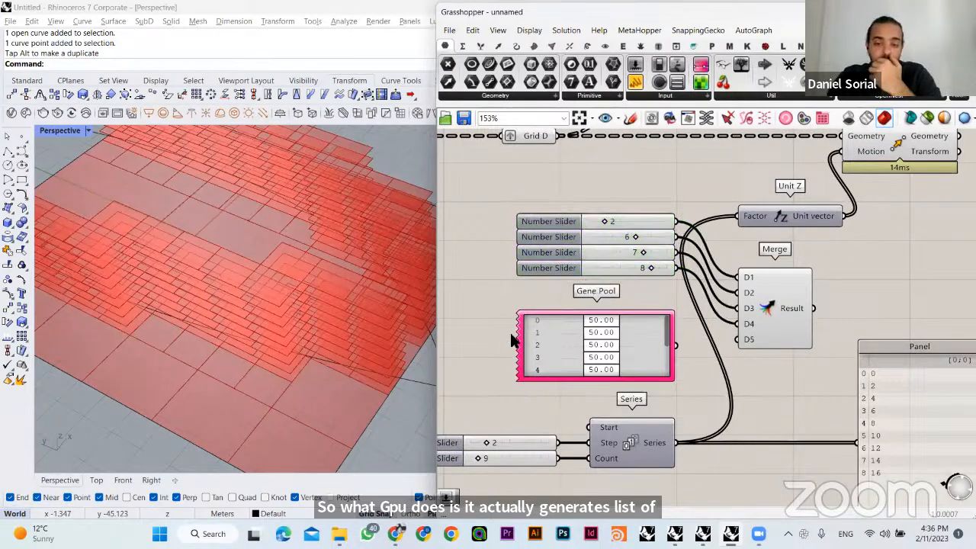
drag(545, 344, 543, 349)
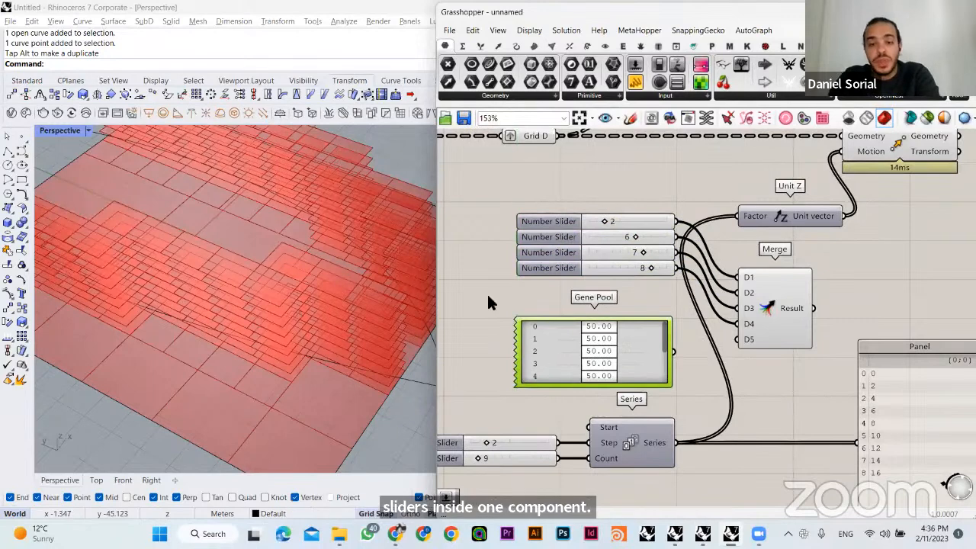
click(487, 292)
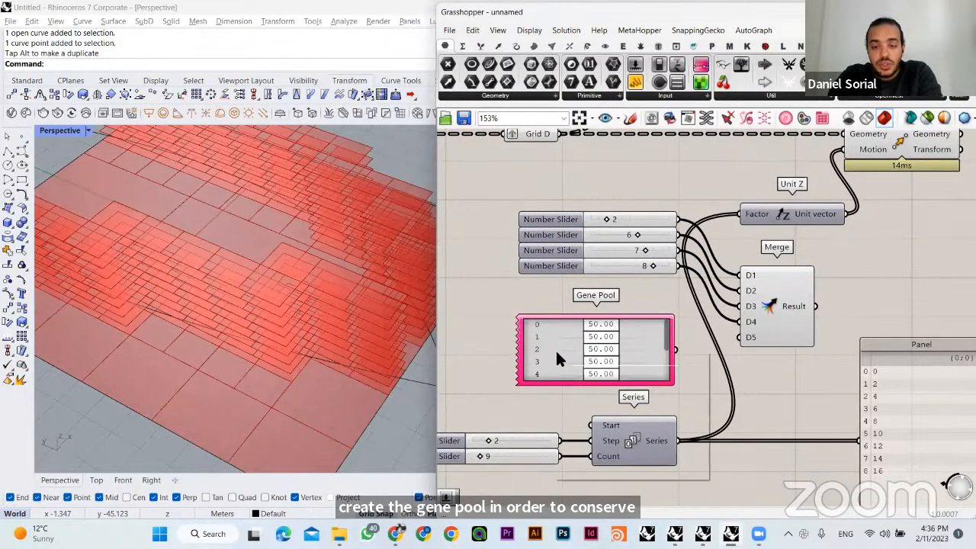
right_click(553, 353)
click(600, 415)
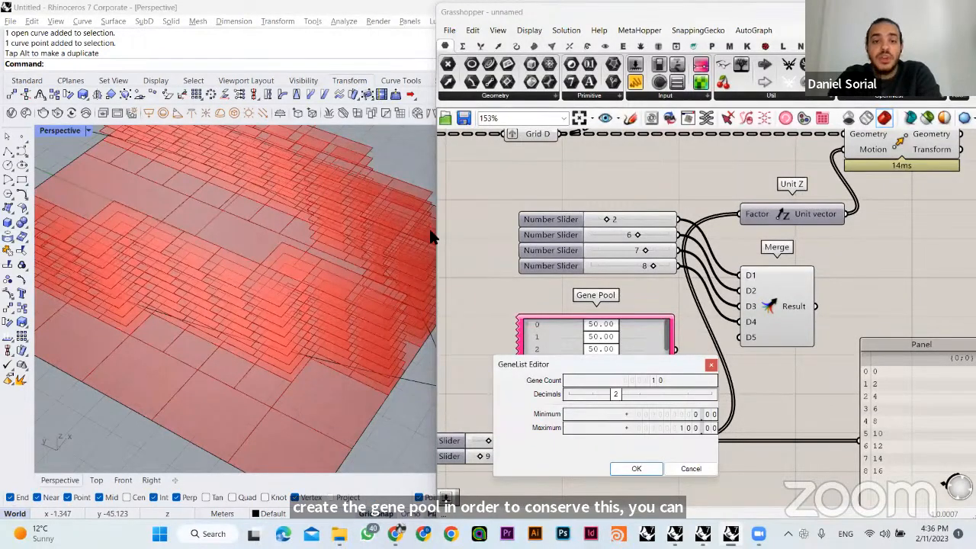
drag(615, 364, 412, 219)
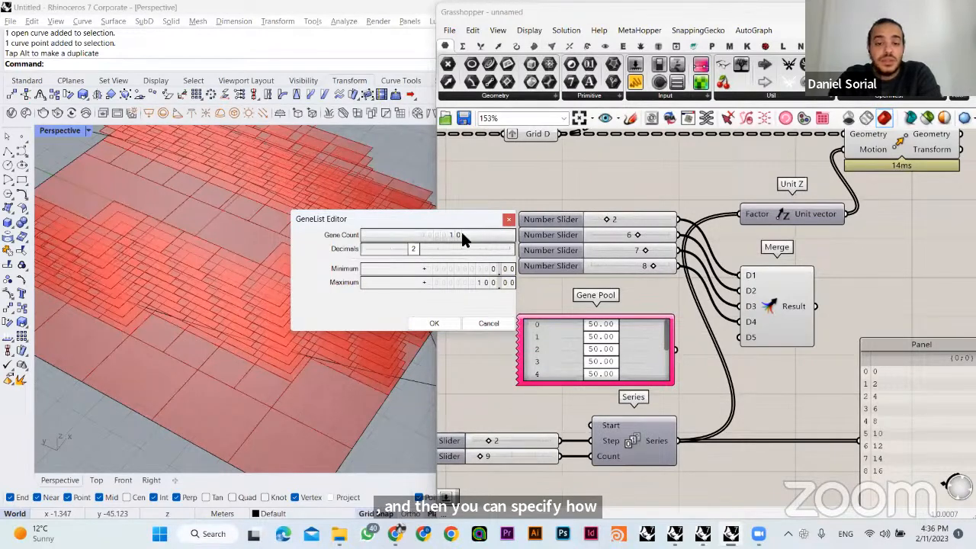
double_click(457, 236)
click(416, 252)
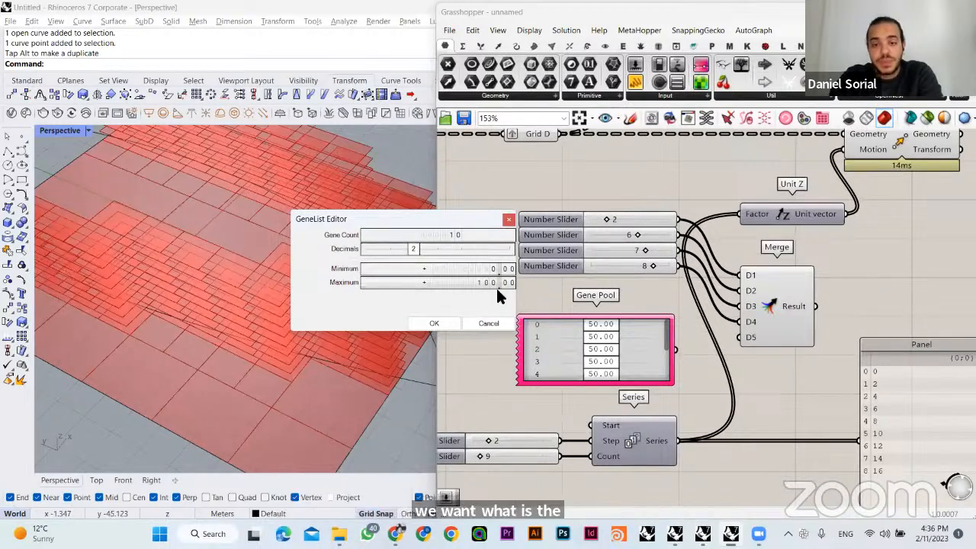
click(491, 324)
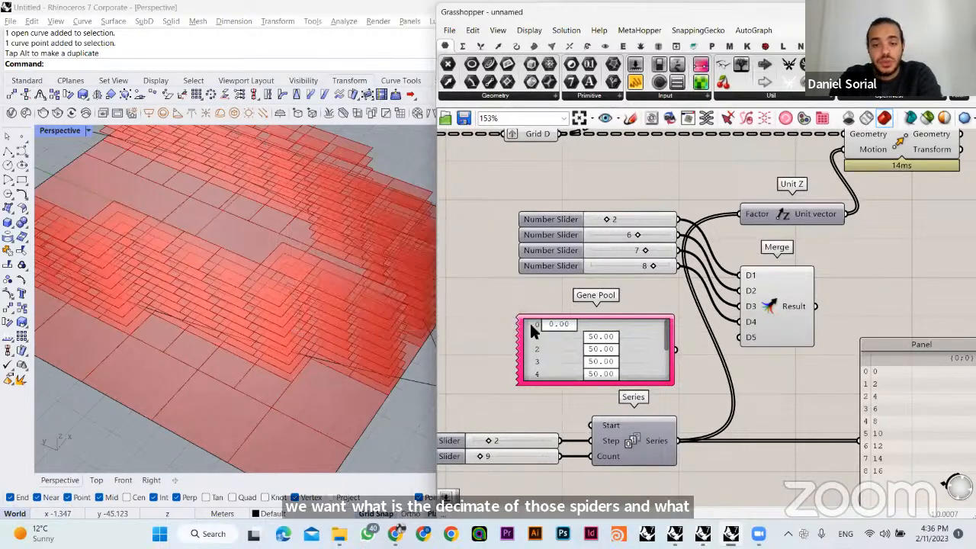
- Run the first gene of the Gene Pool through its range and leave it at 100.00
mouse_move(668, 335)
mouse_down()
mouse_move(670, 390)
mouse_move(670, 320)
mouse_up()
right_drag(669, 195, 665, 377)
right_drag(661, 315, 635, 221)
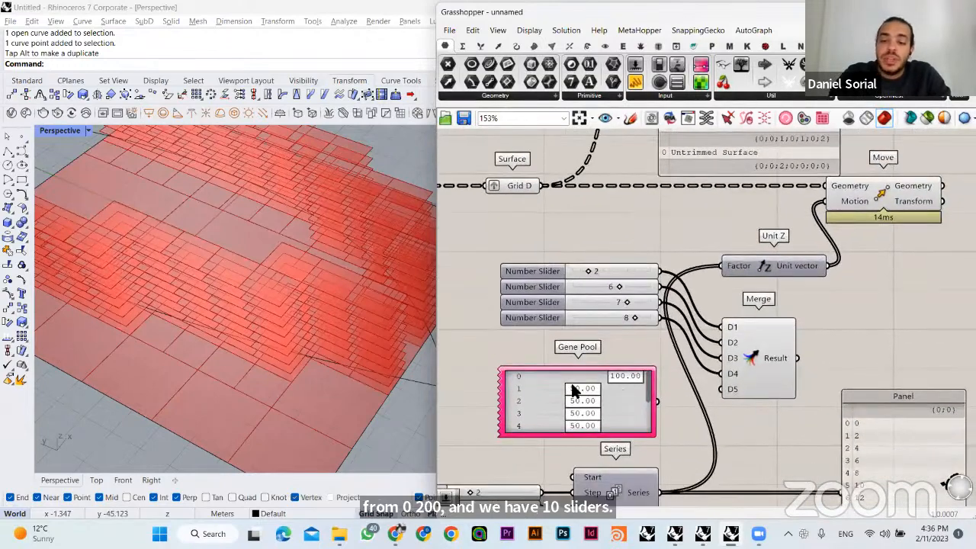
- Examine the stacked buildings in the viewport and check how many values the Grid D surface parameter holds
right_drag(331, 300, 252, 300)
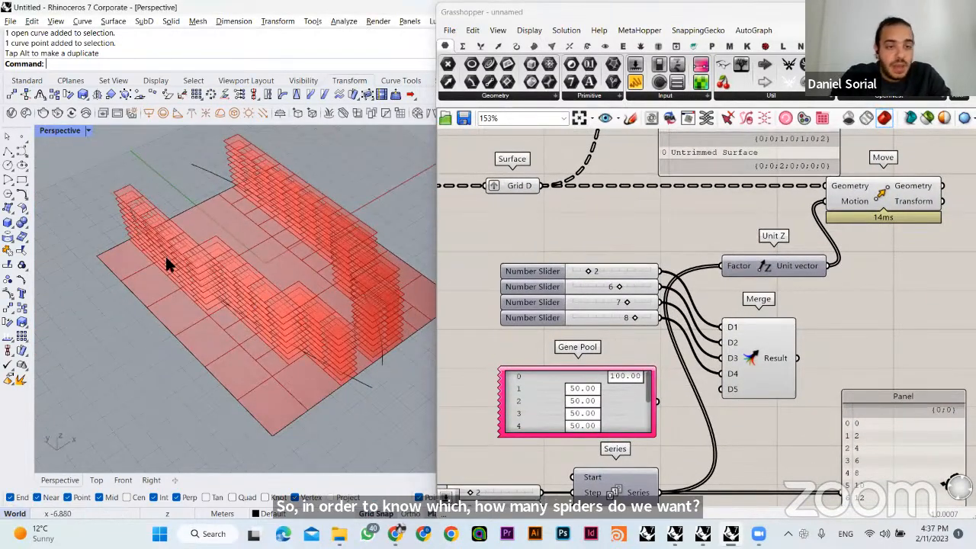
right_drag(280, 157, 332, 246)
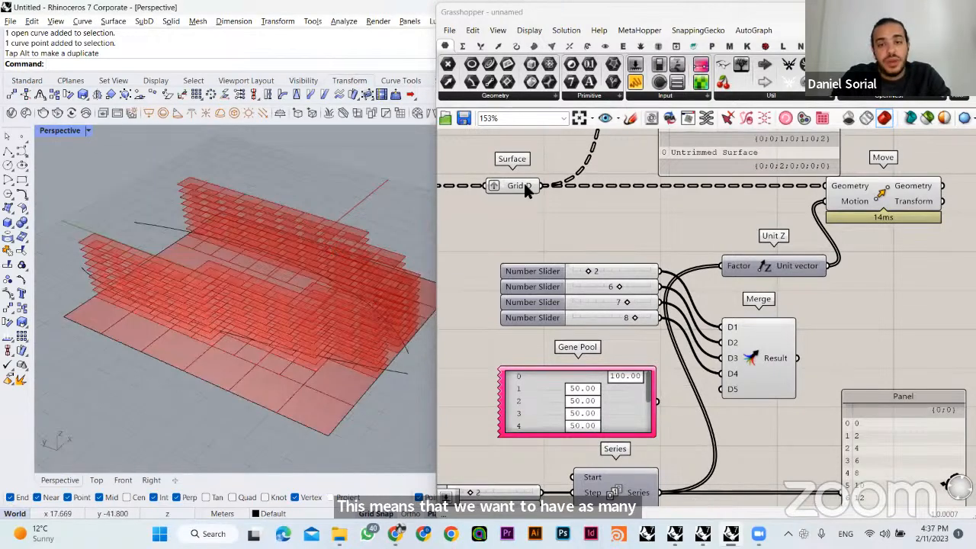
right_drag(534, 205, 531, 307)
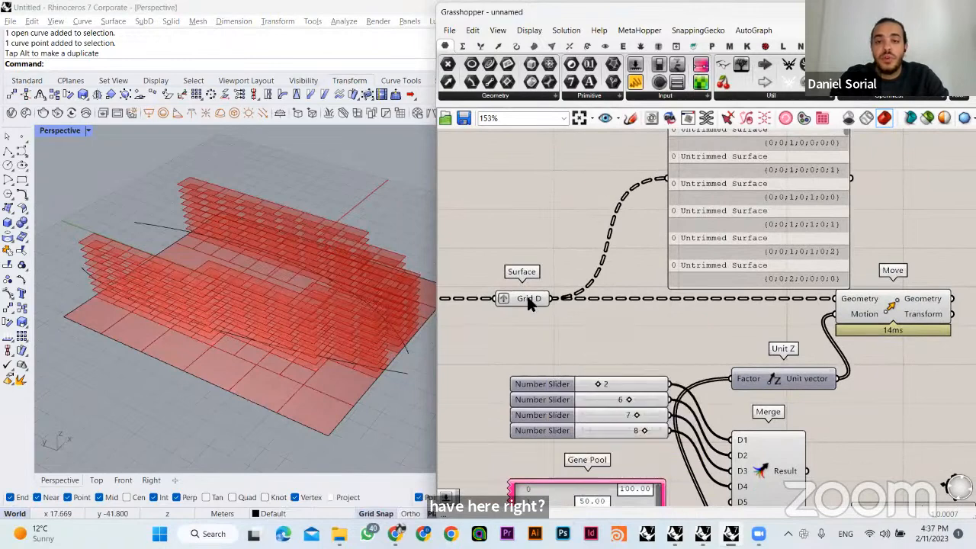
mouse_move(528, 299)
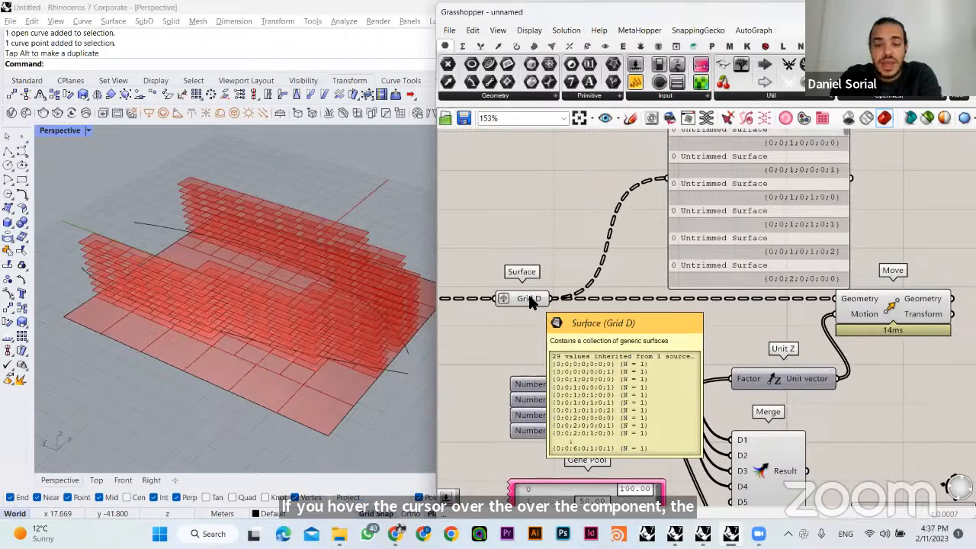
right_drag(554, 250, 564, 274)
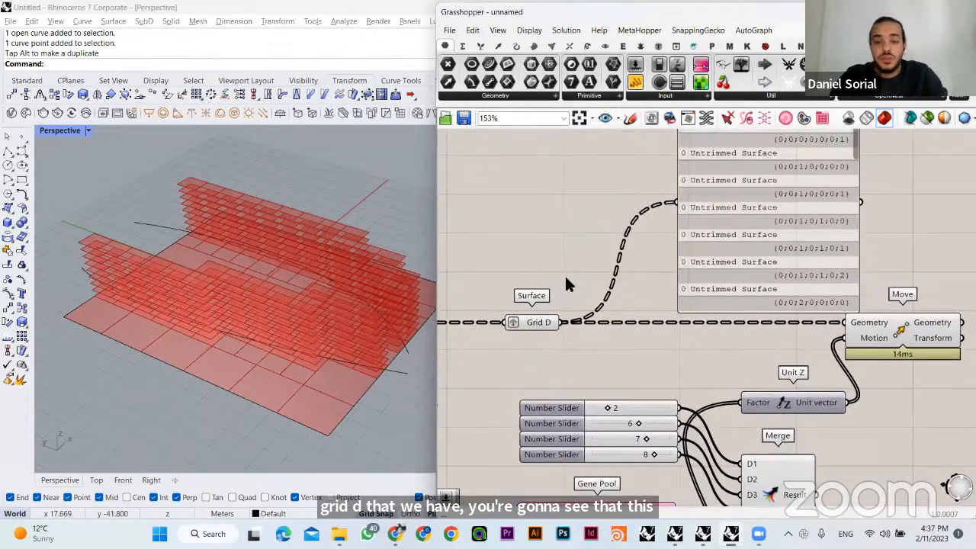
- Add a Tree Statistics component above Grid D and connect the Grid D output to its Tree input
double_click(573, 231)
text(tree sta)
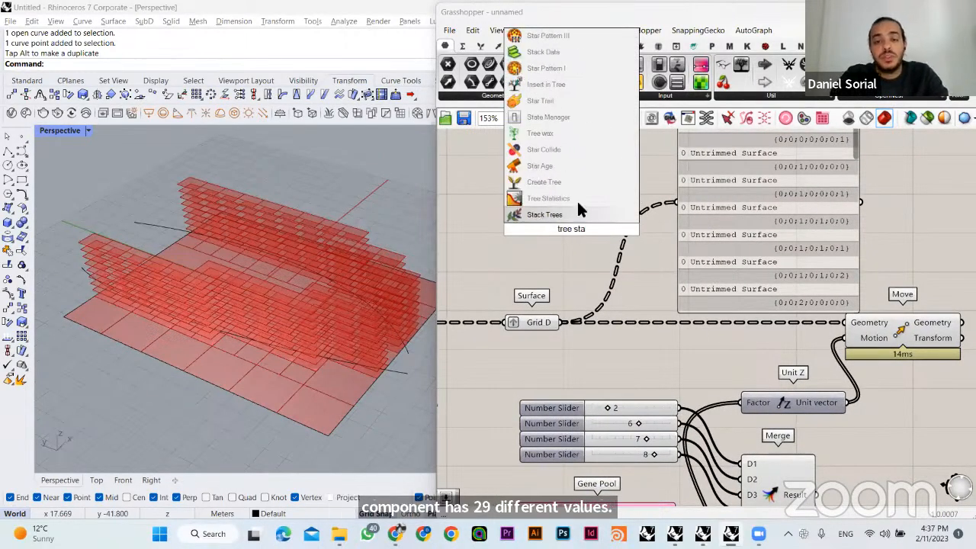
click(577, 199)
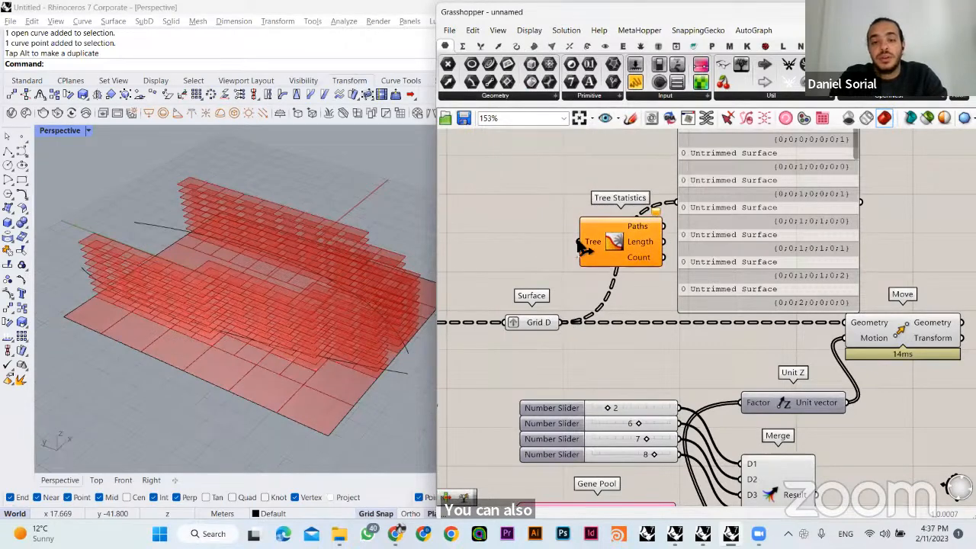
drag(561, 322, 578, 242)
right_drag(514, 222, 471, 269)
drag(584, 287, 550, 230)
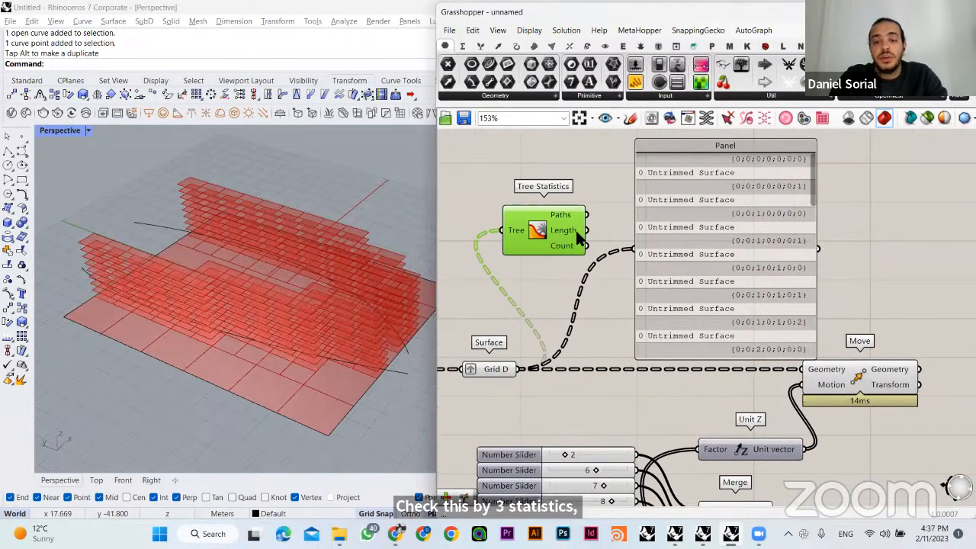
- Move the surface list Panel farther from Tree Statistics and add a new Panel in the gap between them
double_click(613, 194)
text(panel)
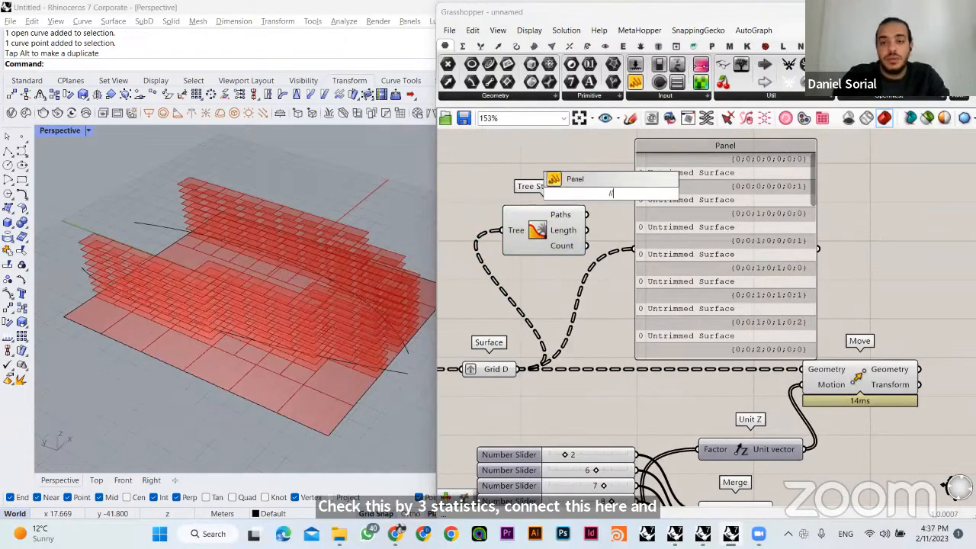
key(Return)
drag(682, 226, 831, 227)
click(697, 232)
drag(640, 191, 714, 232)
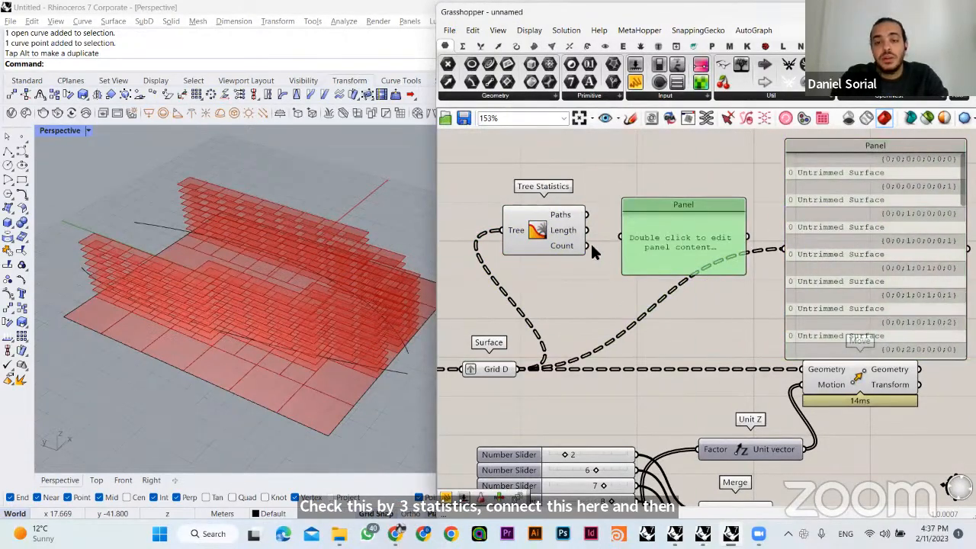
- Connect the Count output of Tree Statistics to the new Panel and shrink that Panel to a compact size
drag(587, 245, 646, 269)
scroll(626, 251, up, 2)
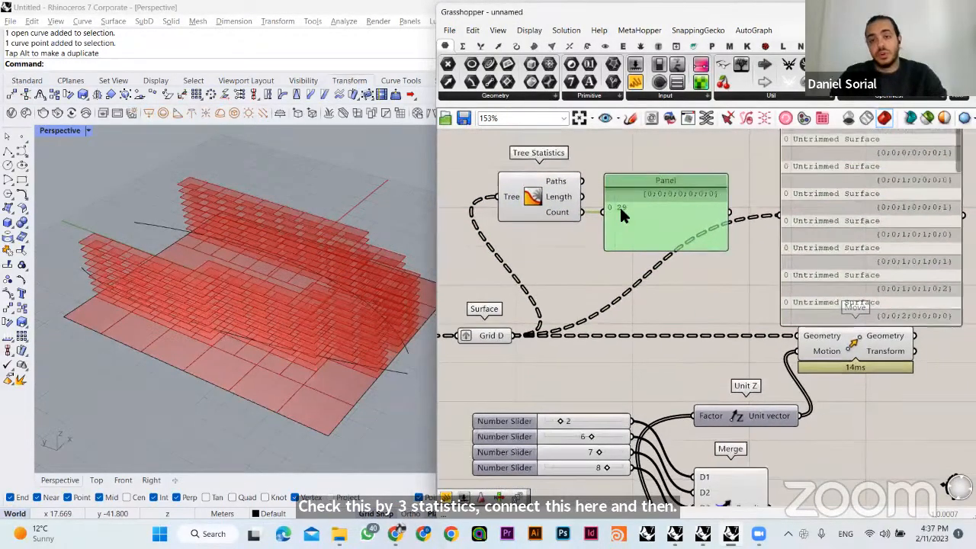
drag(586, 189, 645, 224)
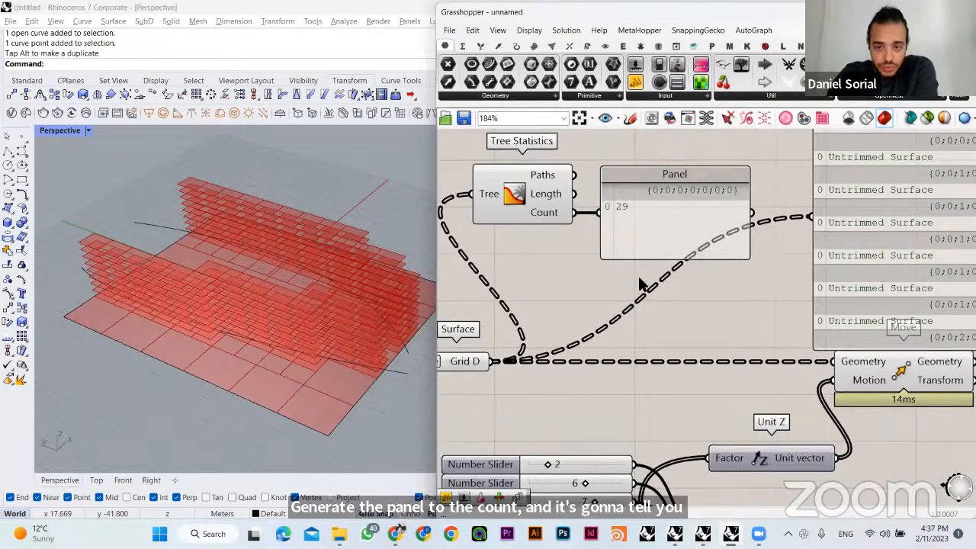
drag(642, 261, 642, 222)
drag(641, 210, 652, 229)
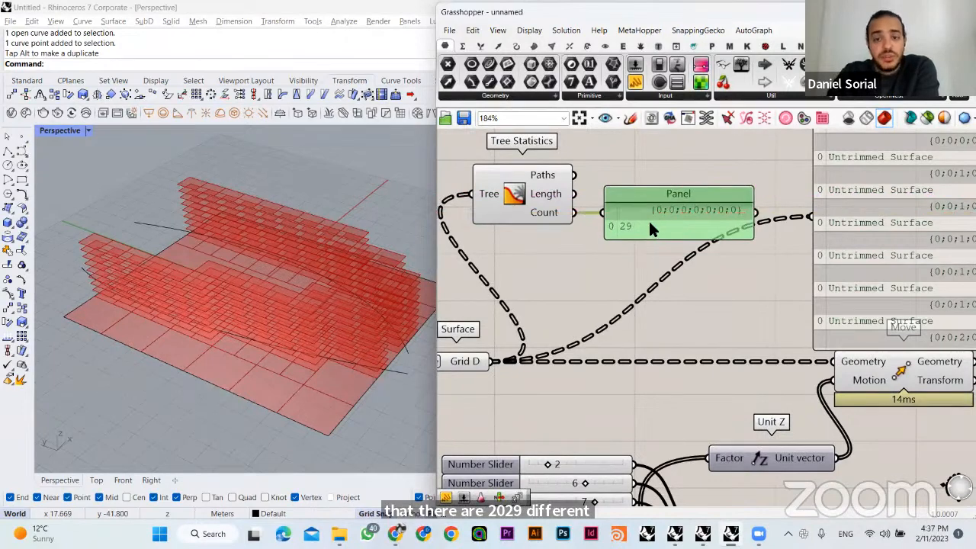
click(610, 268)
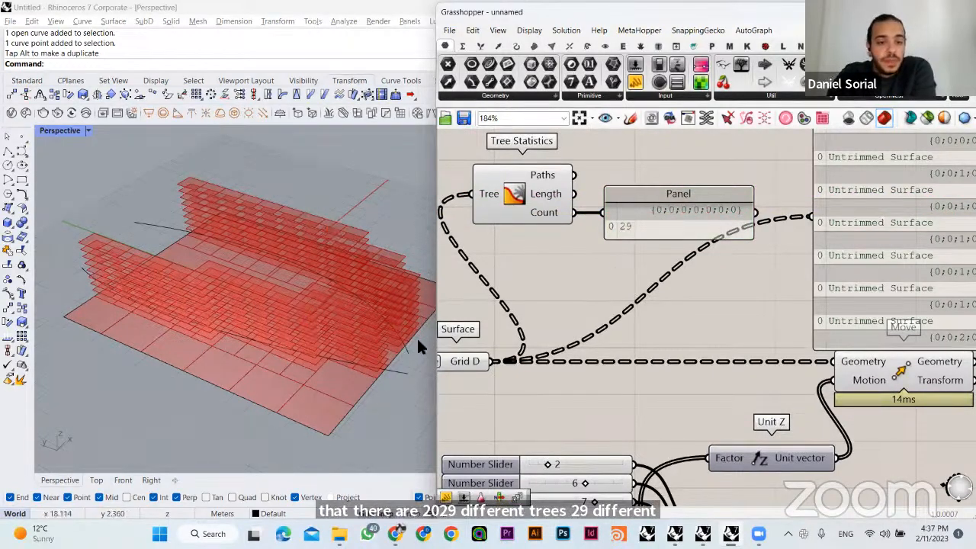
- Compare the branch count of Grid D with the building stacks in the Perspective viewport
right_drag(469, 344, 550, 343)
click(550, 357)
click(554, 306)
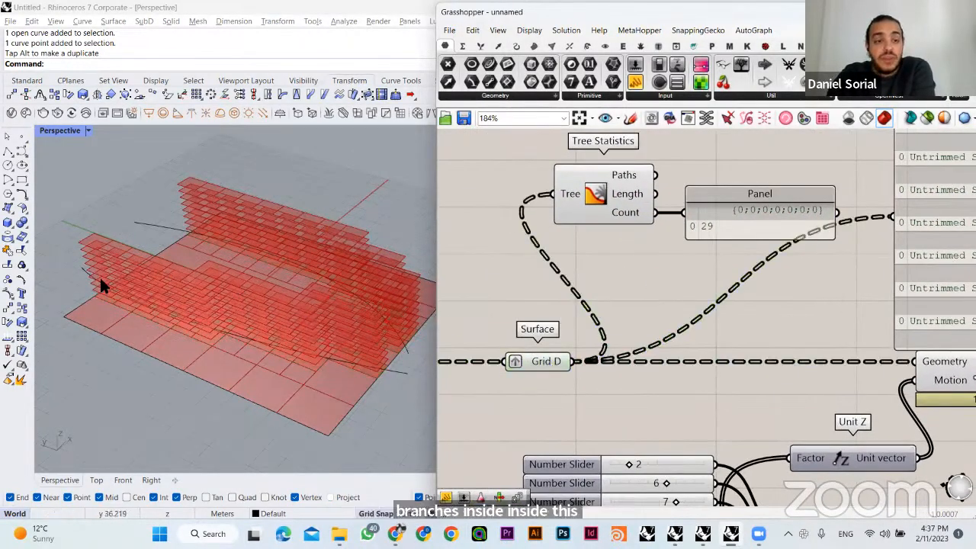
right_drag(316, 266, 533, 207)
scroll(686, 258, down, 1)
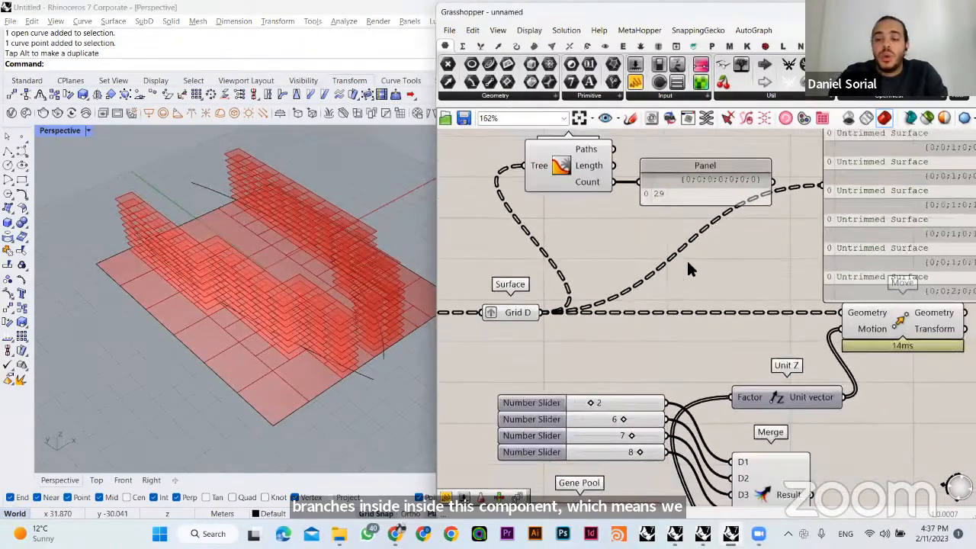
- Set the gene count of the Gene Pool to 29 and accept the editor
right_drag(649, 501, 641, 402)
click(534, 418)
scroll(543, 421, down, 1)
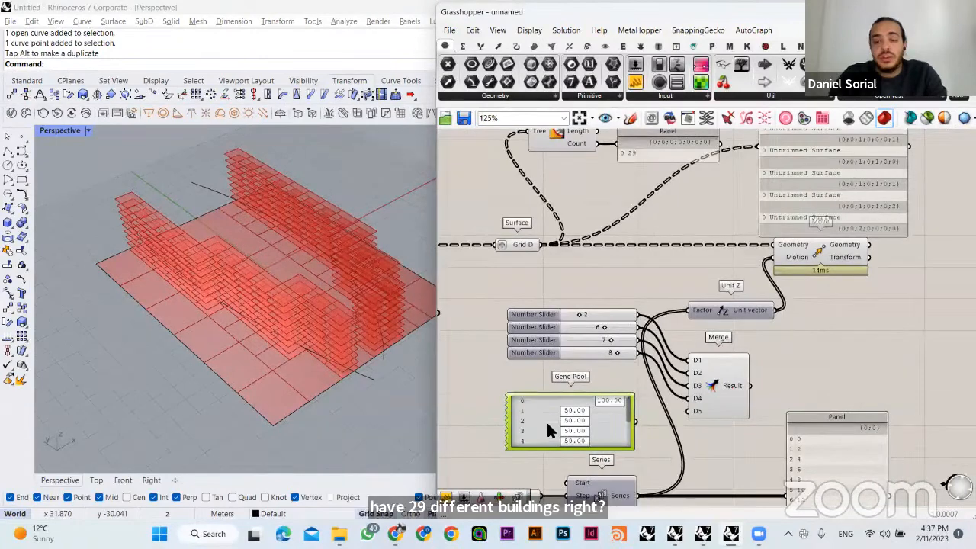
right_drag(549, 422, 664, 340)
drag(682, 349, 597, 360)
right_click(626, 361)
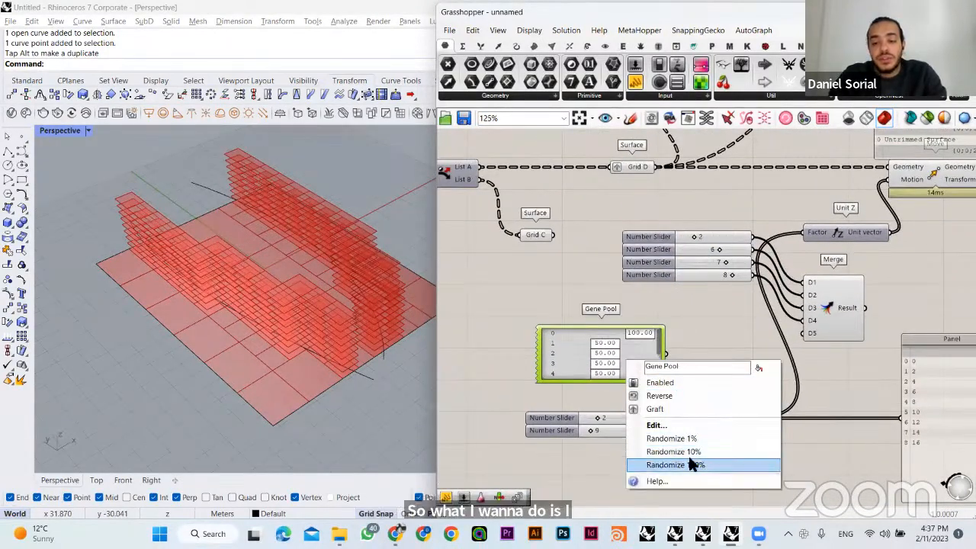
click(668, 425)
double_click(728, 385)
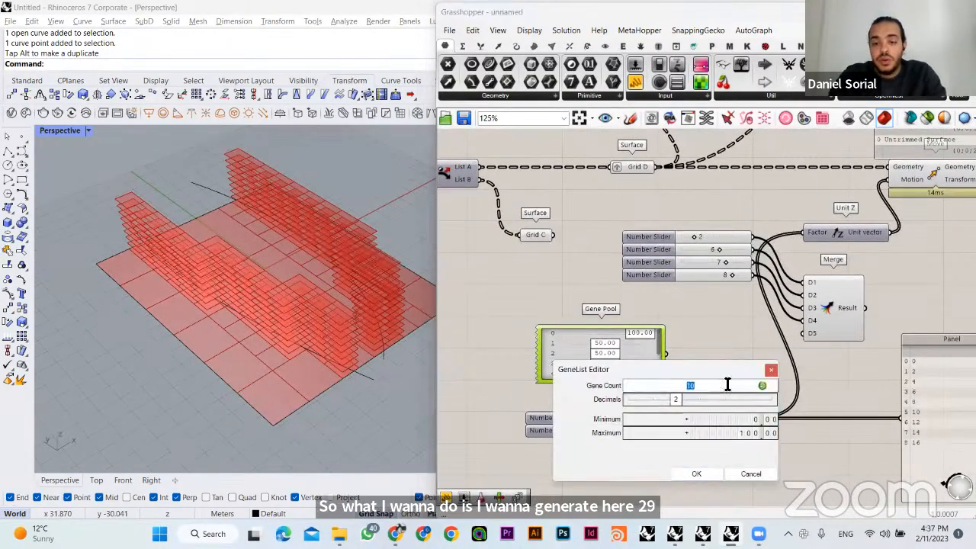
text(29)
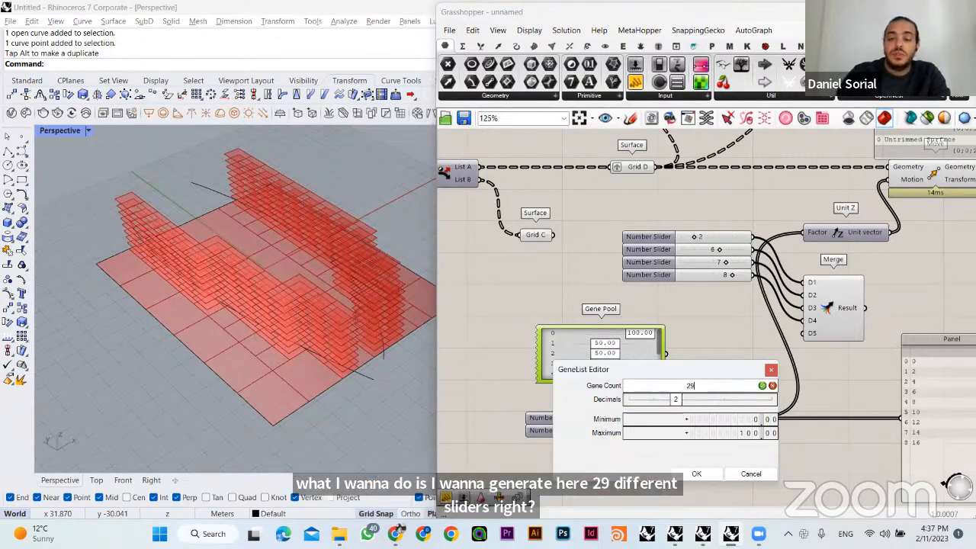
click(761, 384)
drag(723, 365, 729, 338)
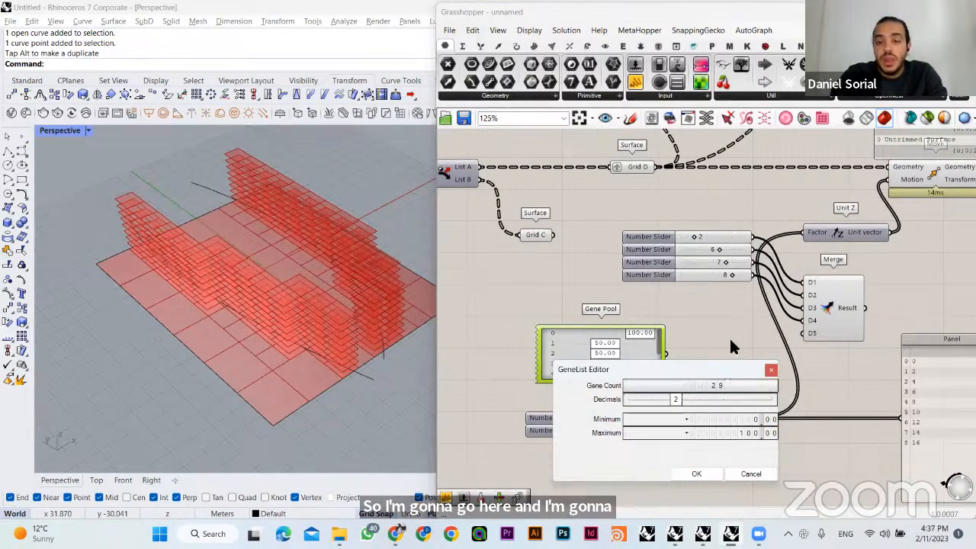
click(705, 445)
- Move Series and its two sliders up closer to the four number sliders, and place the Gene Pool below them
drag(646, 363, 604, 362)
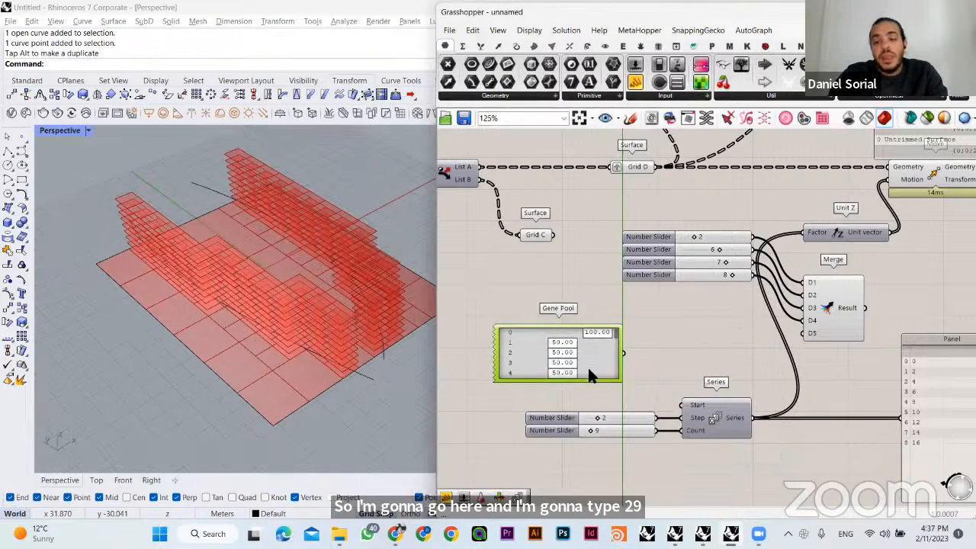
drag(772, 473, 630, 392)
drag(701, 421, 701, 377)
click(671, 320)
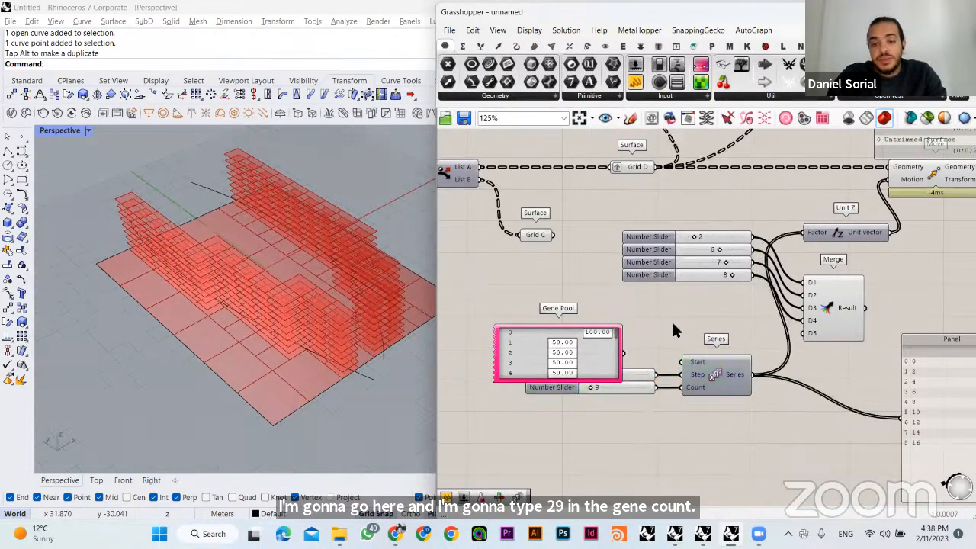
drag(583, 374, 574, 503)
click(614, 324)
right_drag(699, 361, 623, 354)
click(624, 356)
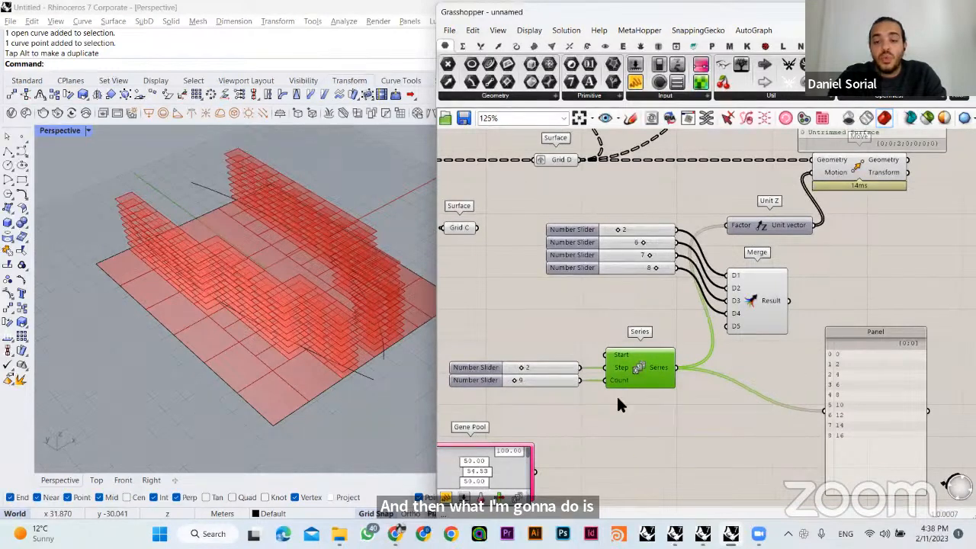
- Set the Series Count slider to 7 and inspect the stacked floors from a lower angle
right_drag(357, 315, 372, 287)
click(569, 332)
click(627, 360)
click(597, 402)
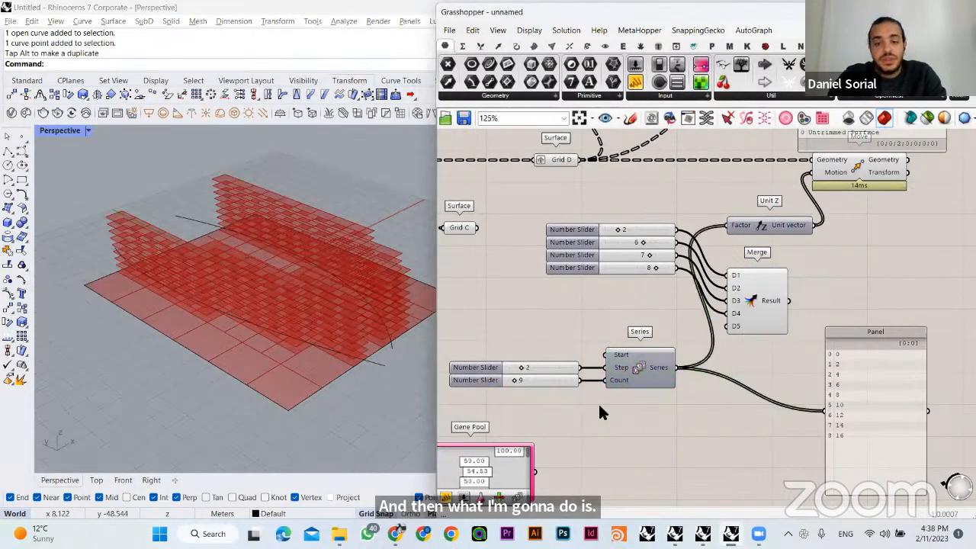
mouse_move(512, 381)
mouse_down()
mouse_move(529, 381)
mouse_move(511, 382)
mouse_up()
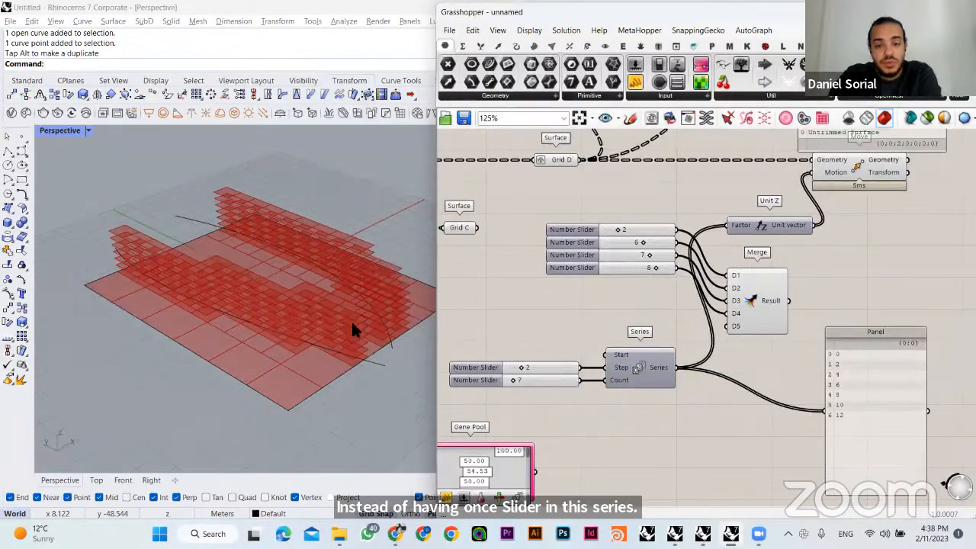
right_drag(351, 319, 381, 318)
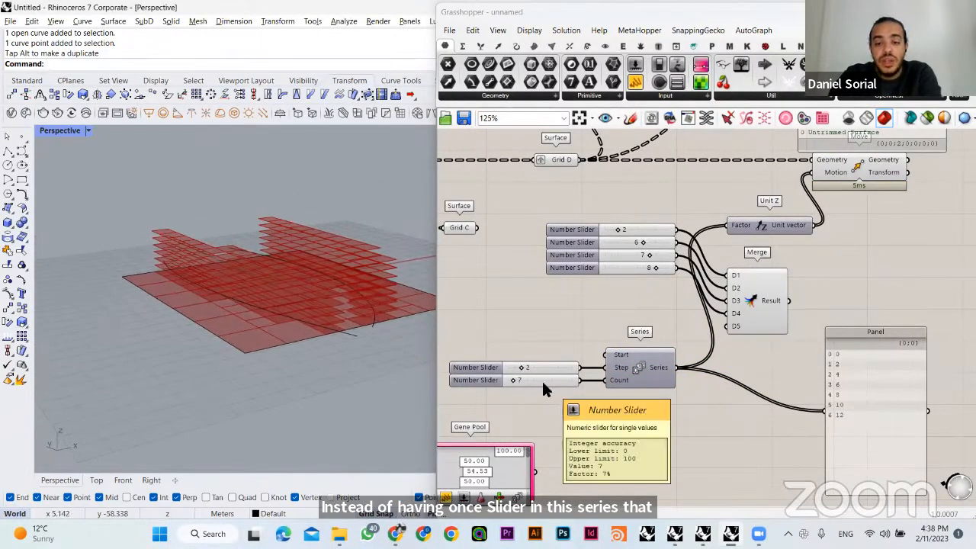
- Delete the Merge component and the four number sliders wired into it
drag(541, 385, 548, 384)
click(575, 401)
click(772, 272)
shift+drag(635, 199, 588, 288)
key(Delete)
- Move Series with its Step and Count sliders up closer to Unit Z, and raise the series Panel alongside them
right_drag(758, 357, 780, 319)
drag(691, 415, 545, 300)
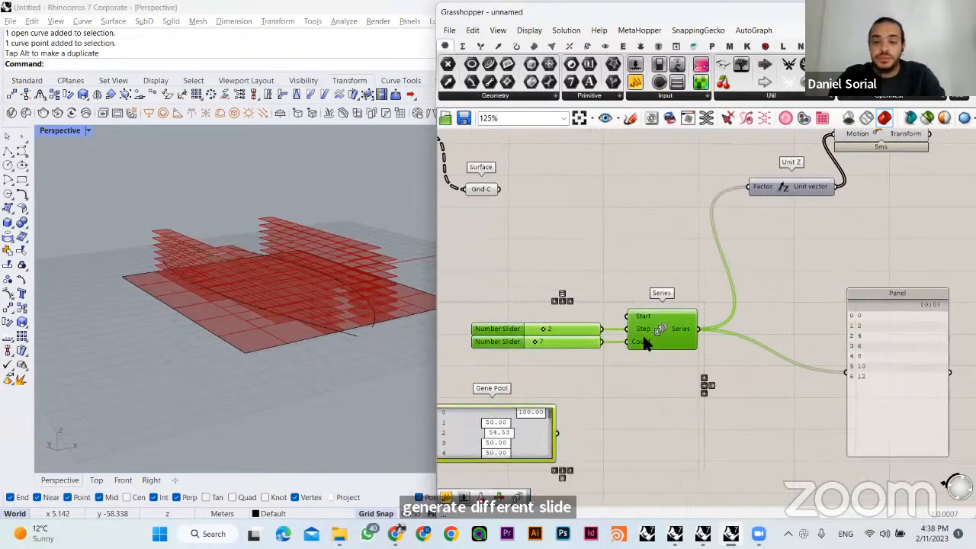
drag(659, 367, 574, 319)
drag(670, 321, 670, 259)
click(689, 191)
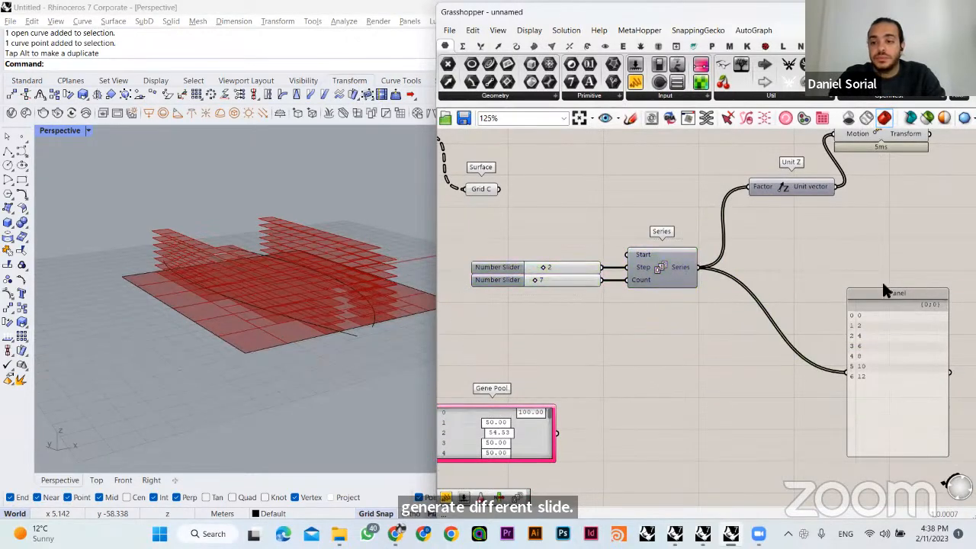
drag(882, 291, 885, 239)
click(747, 260)
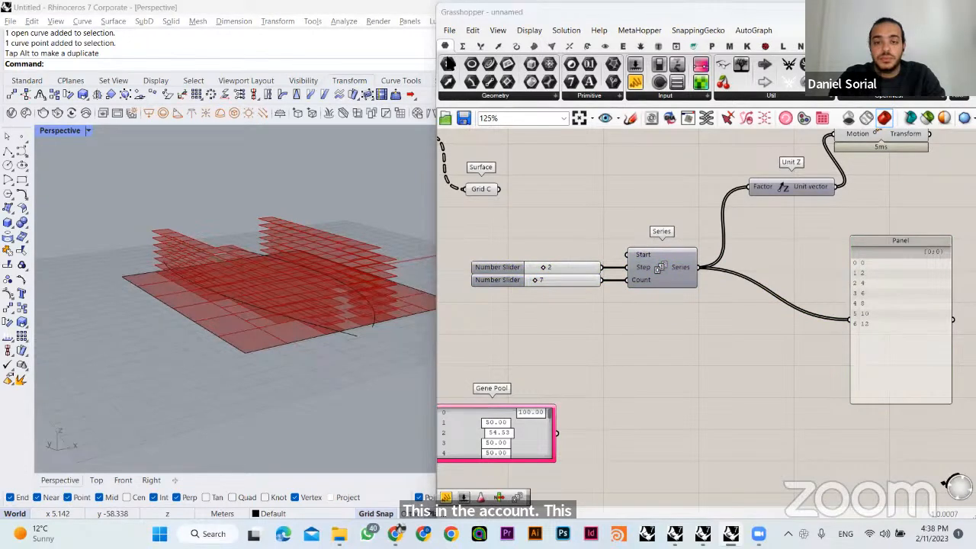
- Vary the Series Count slider, ending at 12, and orbit around the building stacks to check their heights
click(640, 266)
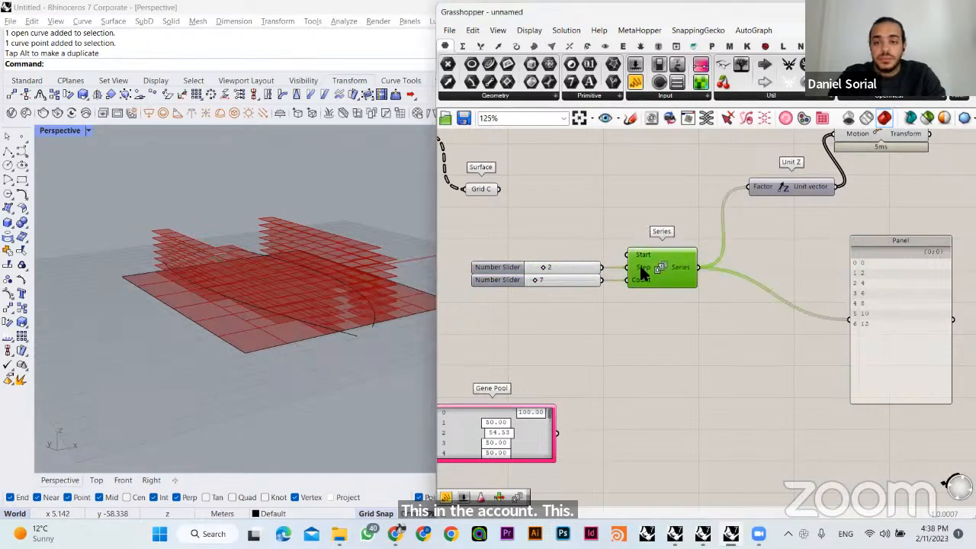
click(552, 268)
mouse_move(635, 278)
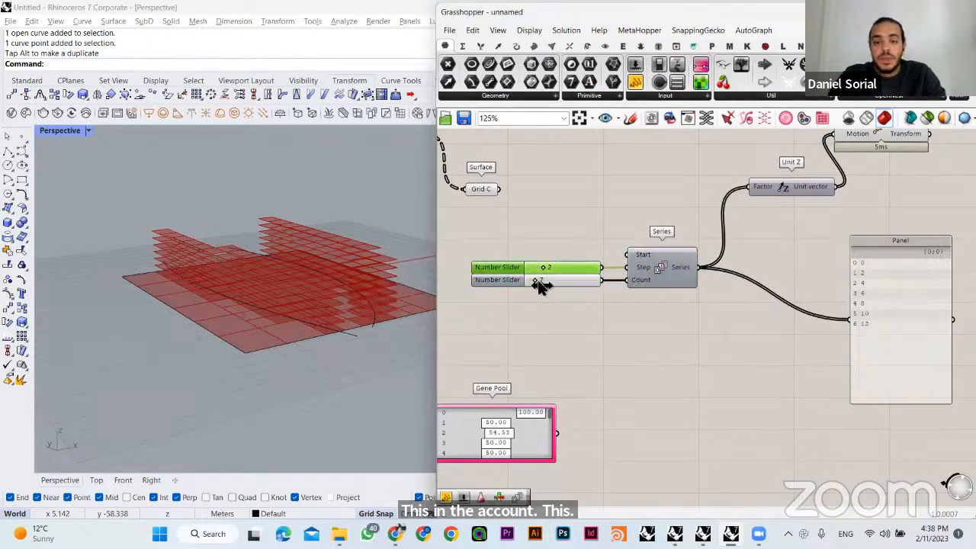
mouse_move(540, 284)
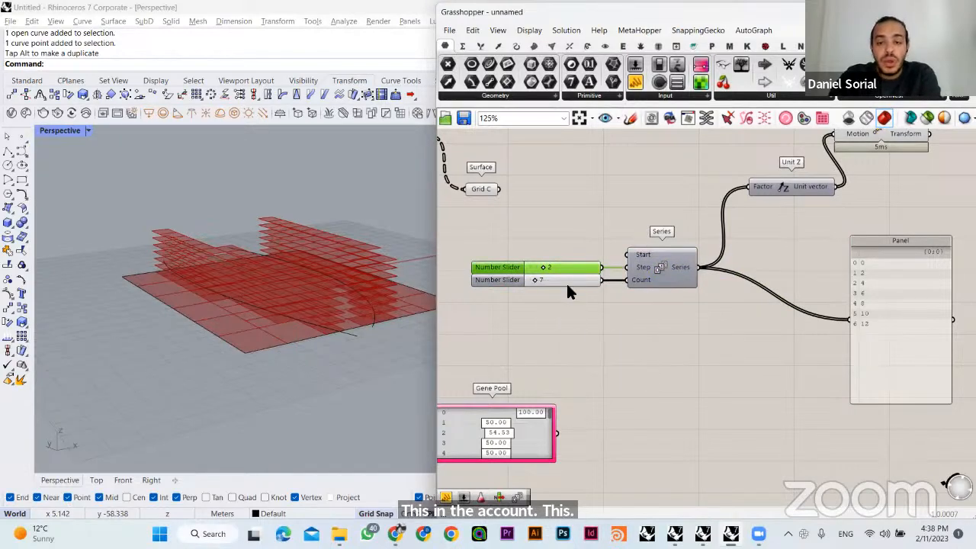
mouse_move(535, 281)
mouse_down()
mouse_move(546, 282)
mouse_move(537, 281)
mouse_up()
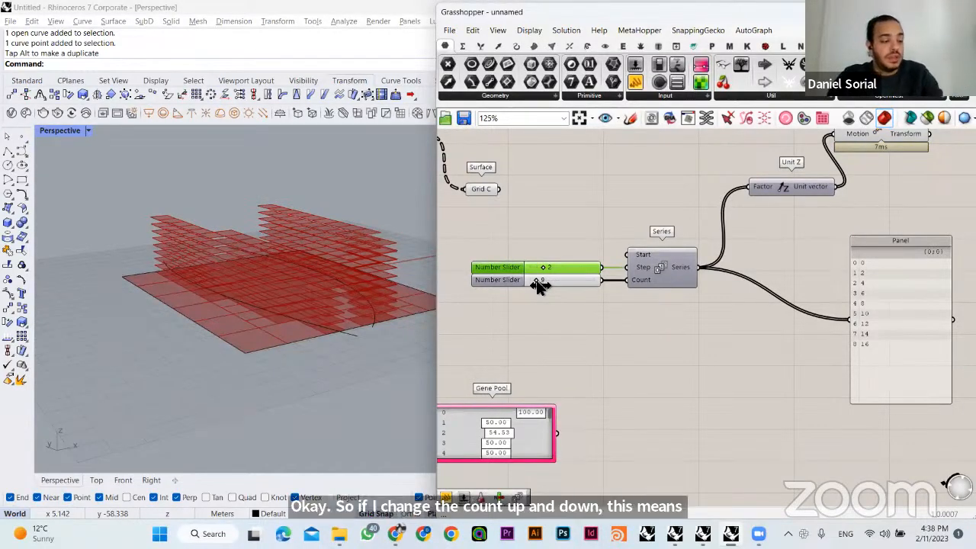
drag(539, 280, 541, 284)
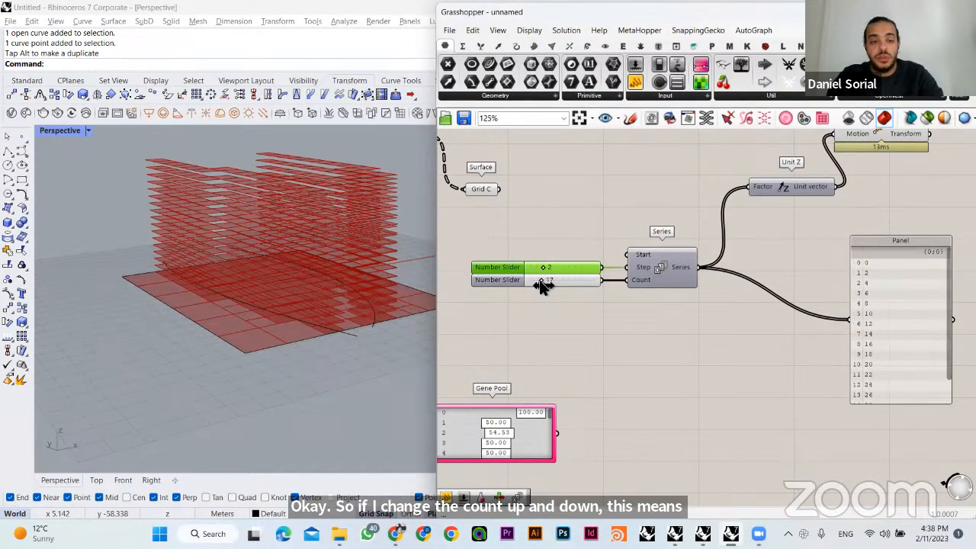
right_drag(329, 339, 252, 360)
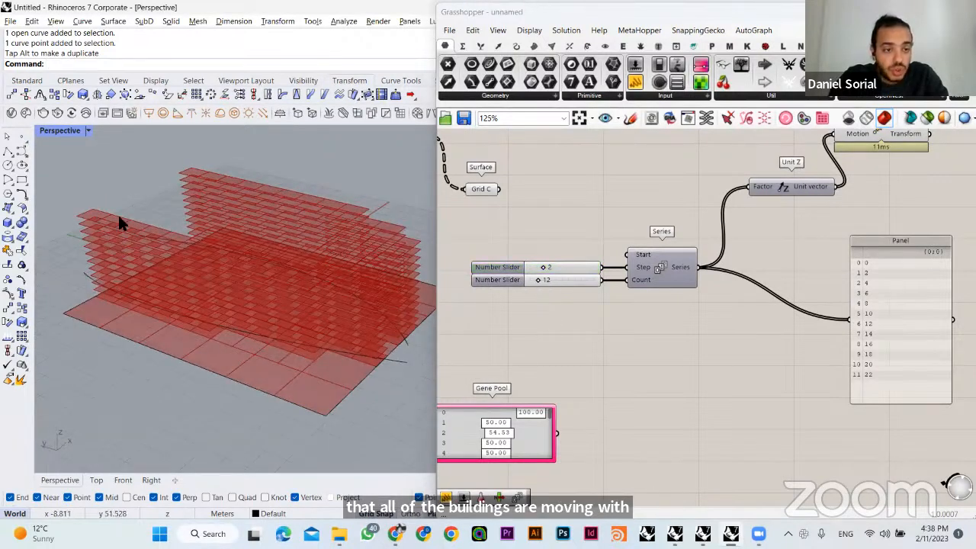
- Make three copies of the Count slider below it and connect each one to the Count input of Series as well
click(575, 284)
alt+drag(573, 282, 575, 311)
alt+drag(575, 318, 587, 339)
alt+click(582, 322)
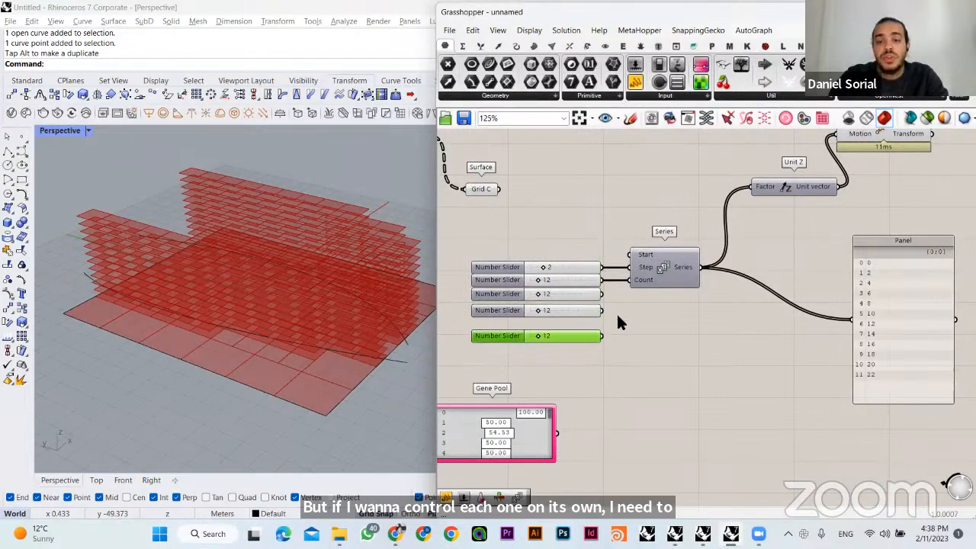
click(616, 314)
shift+drag(602, 295, 630, 281)
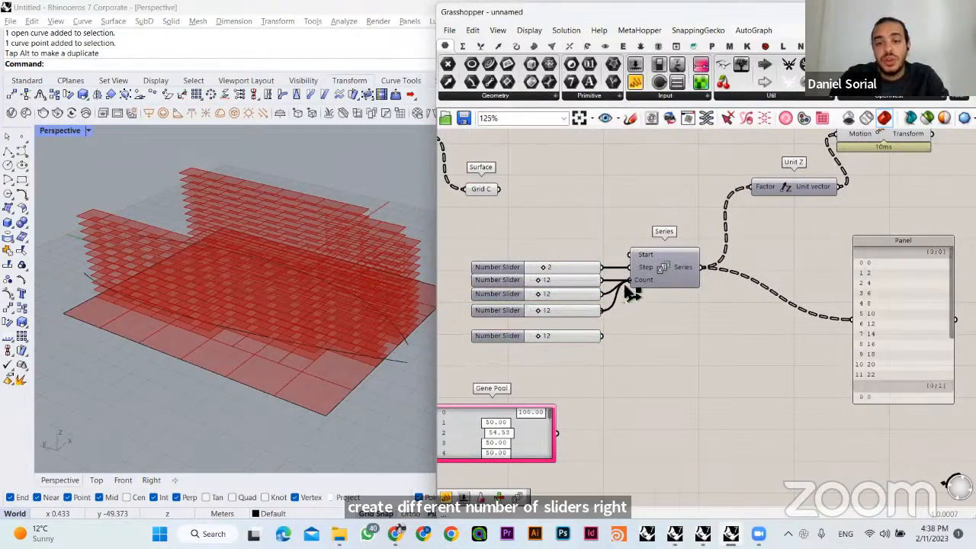
shift+drag(603, 335, 630, 281)
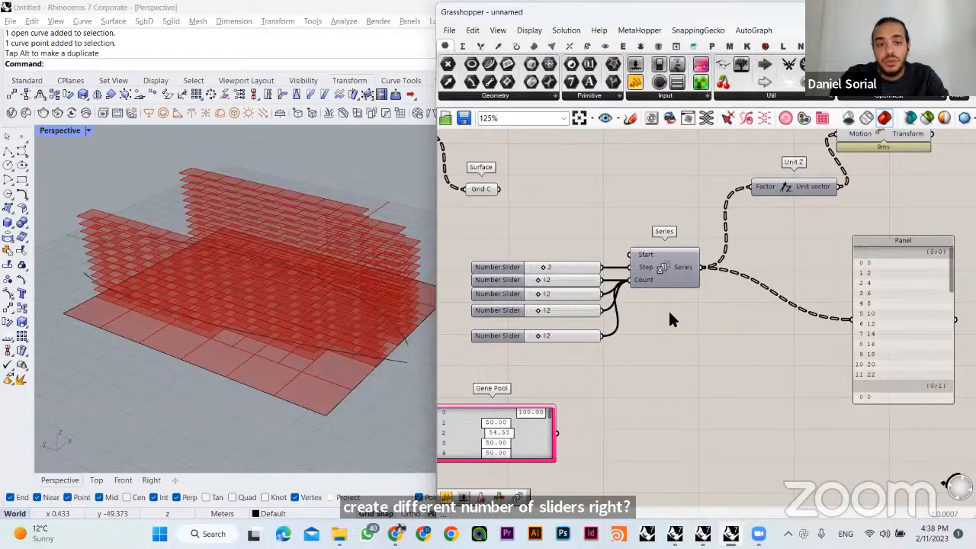
- Set the four count sliders to 17, 26, 14 and 9, checking which buildings change height in the Perspective viewport
scroll(605, 304, up, 3)
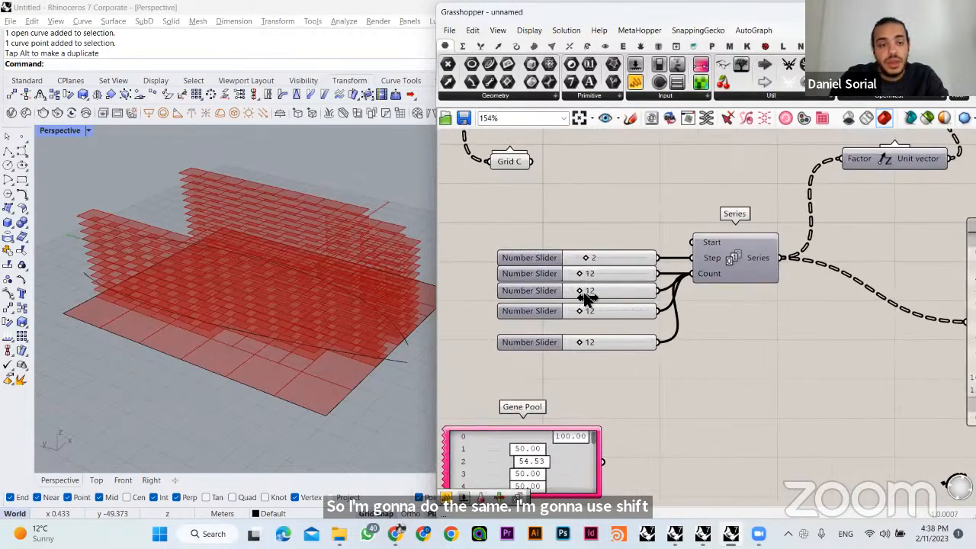
drag(587, 297, 592, 294)
right_drag(338, 296, 270, 309)
drag(584, 276, 586, 276)
right_drag(372, 273, 347, 255)
click(578, 311)
drag(580, 312, 579, 346)
right_drag(372, 330, 302, 331)
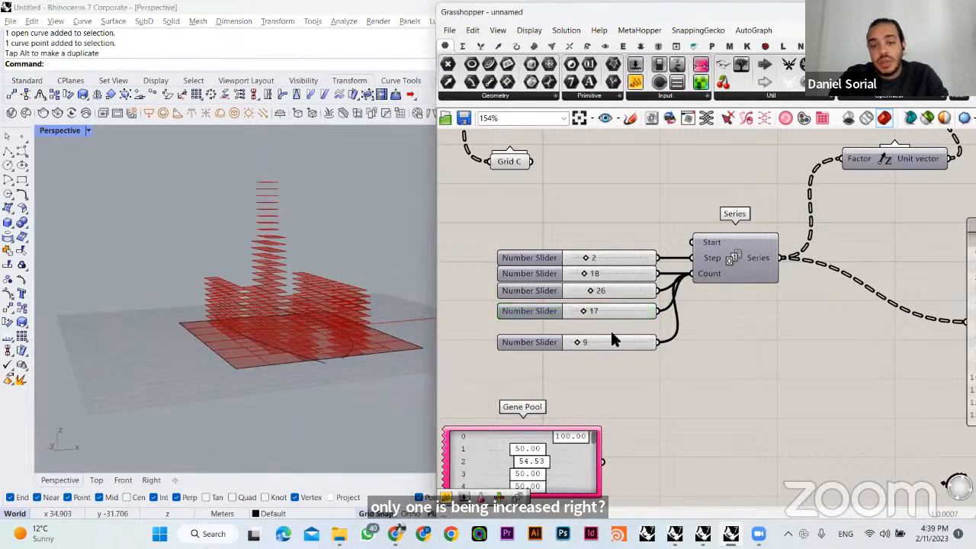
drag(588, 315, 576, 312)
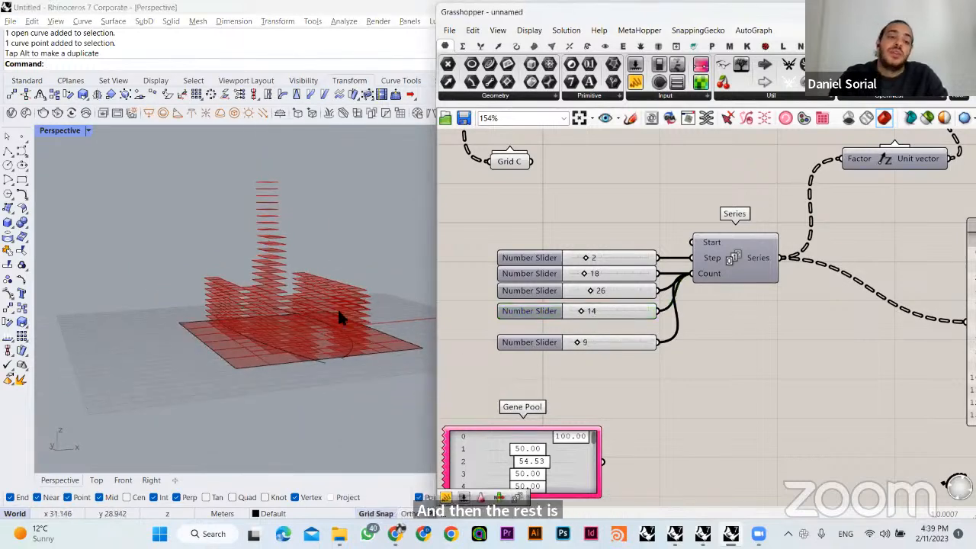
right_drag(338, 315, 176, 297)
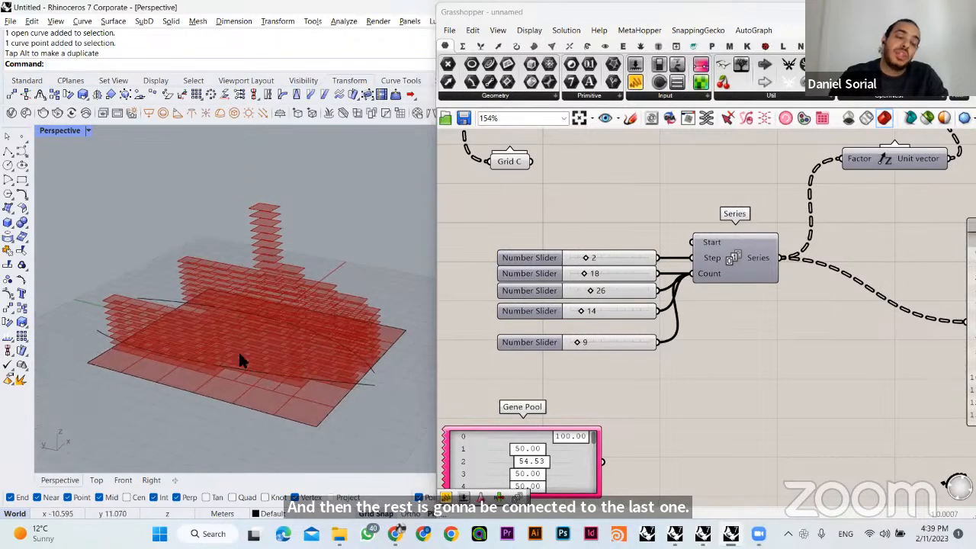
mouse_move(583, 275)
mouse_down()
mouse_move(598, 279)
mouse_move(588, 279)
mouse_move(592, 262)
mouse_up()
- Move the Gene Pool up directly below the number sliders
right_drag(607, 448, 592, 382)
drag(592, 382, 606, 357)
right_click(606, 357)
click(641, 303)
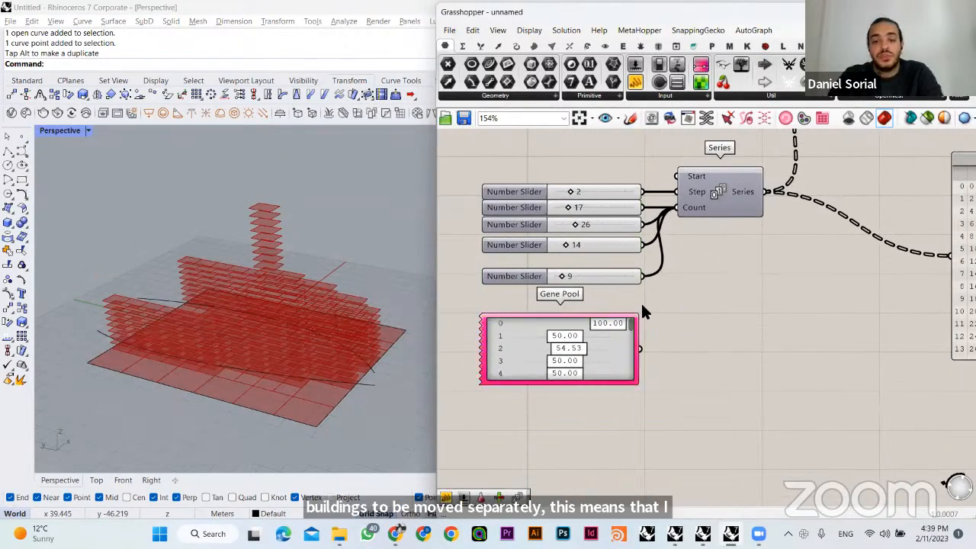
- Check the Grid D branch count in the Tree Statistics Panel to see how many height values are needed
right_drag(604, 246, 653, 395)
right_drag(711, 144, 637, 373)
click(711, 292)
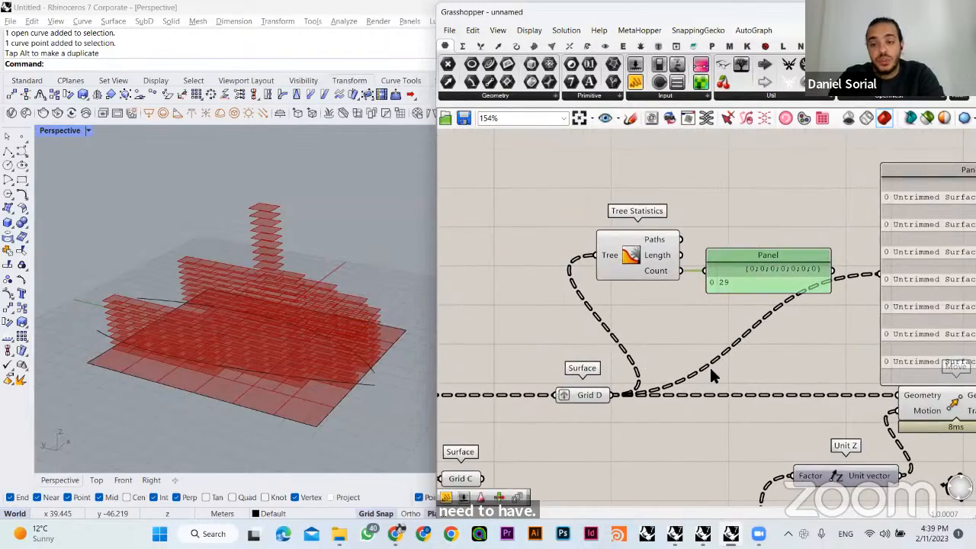
right_drag(681, 311, 681, 258)
right_drag(686, 399, 671, 320)
scroll(665, 294, down, 2)
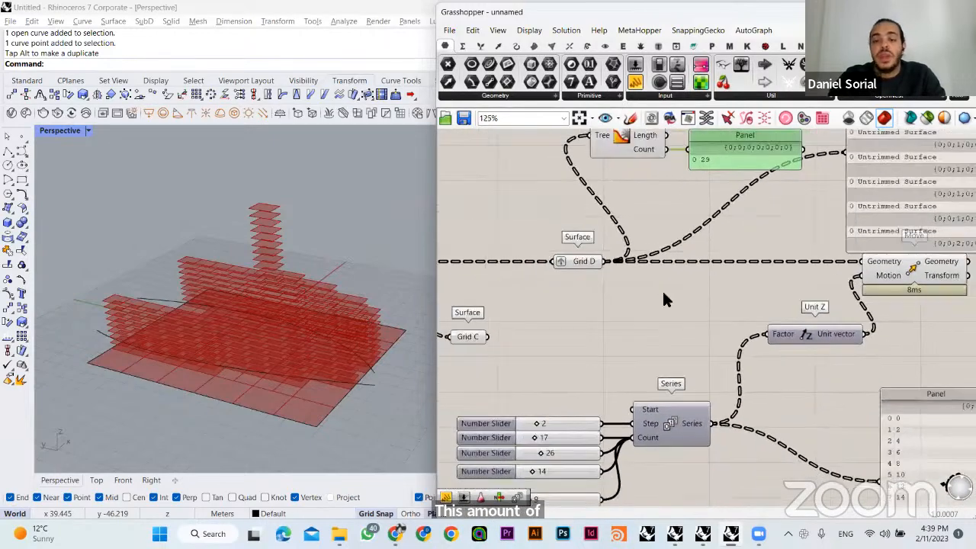
- Set the Gene Pool's minimum to 5 and maximum to 20, and accept the editor
right_drag(655, 431, 662, 318)
click(584, 429)
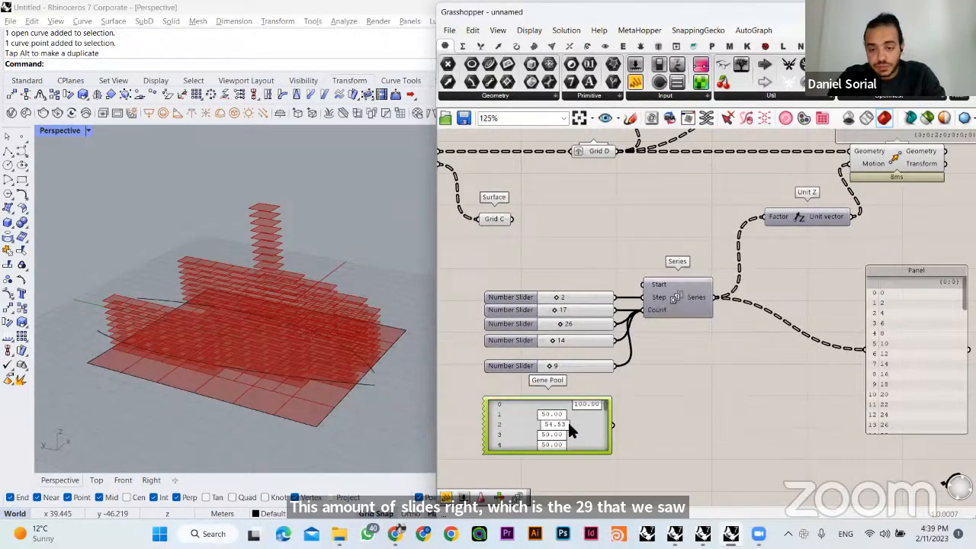
right_click(576, 421)
click(586, 453)
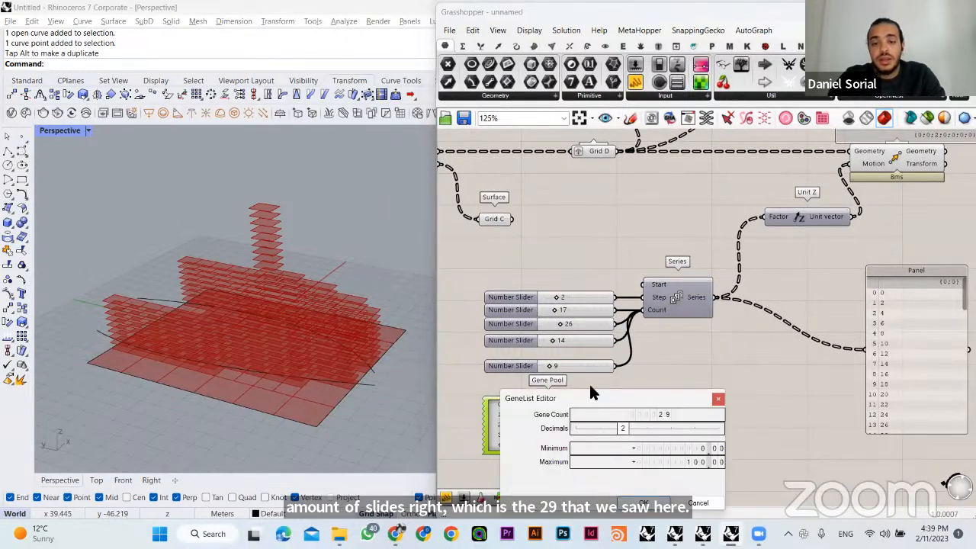
double_click(702, 450)
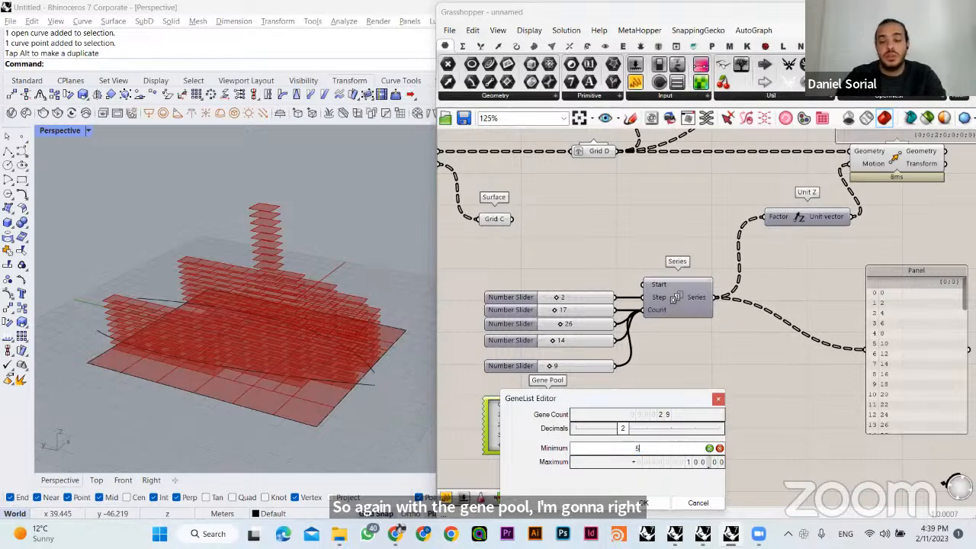
text(5)
key(Return)
double_click(697, 462)
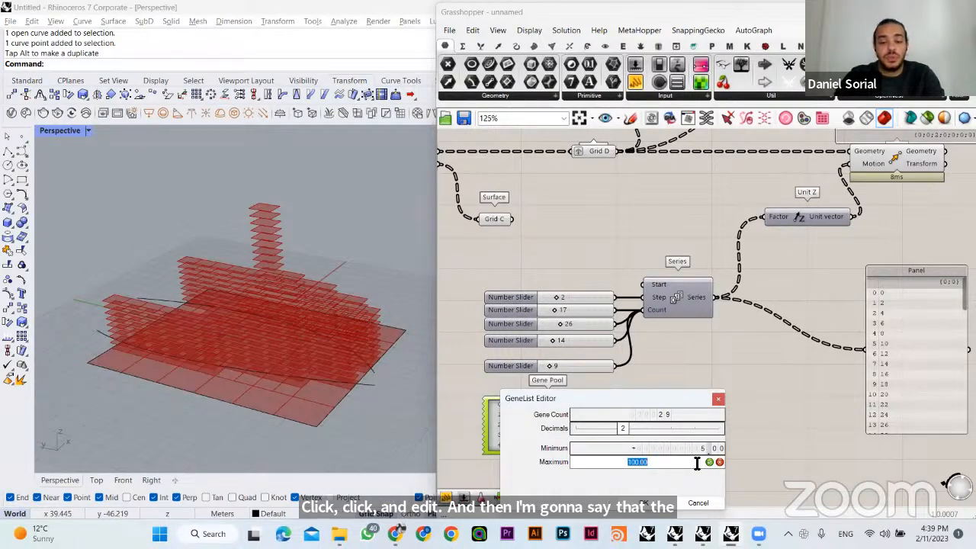
text(20)
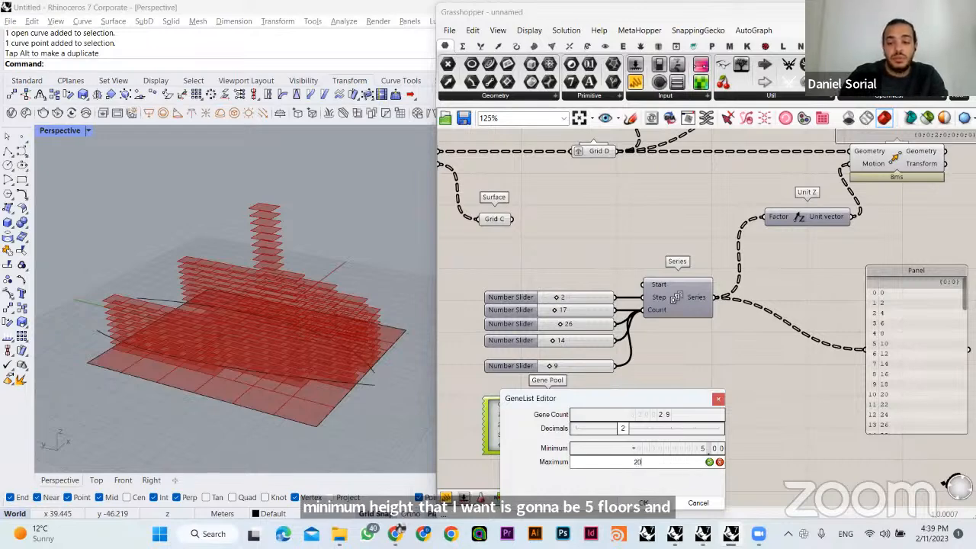
click(709, 462)
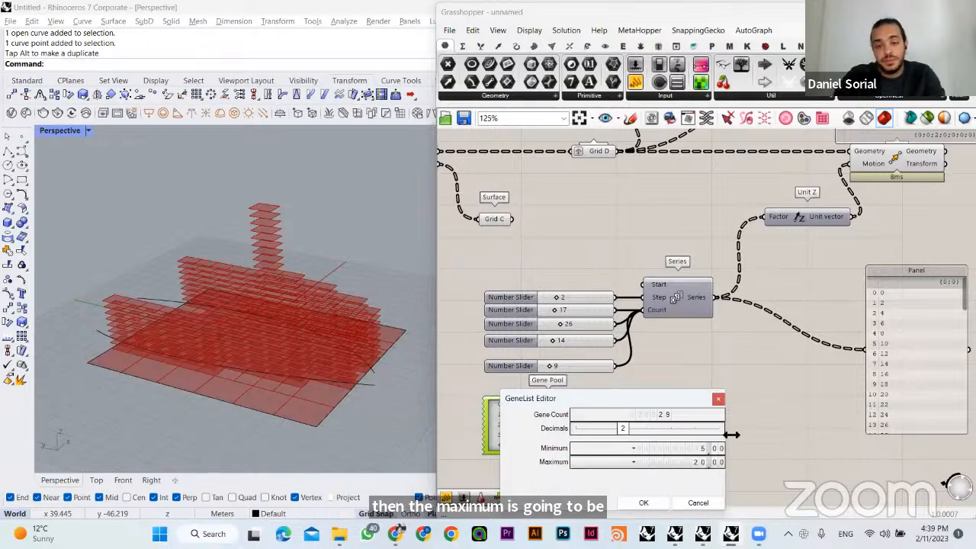
click(645, 505)
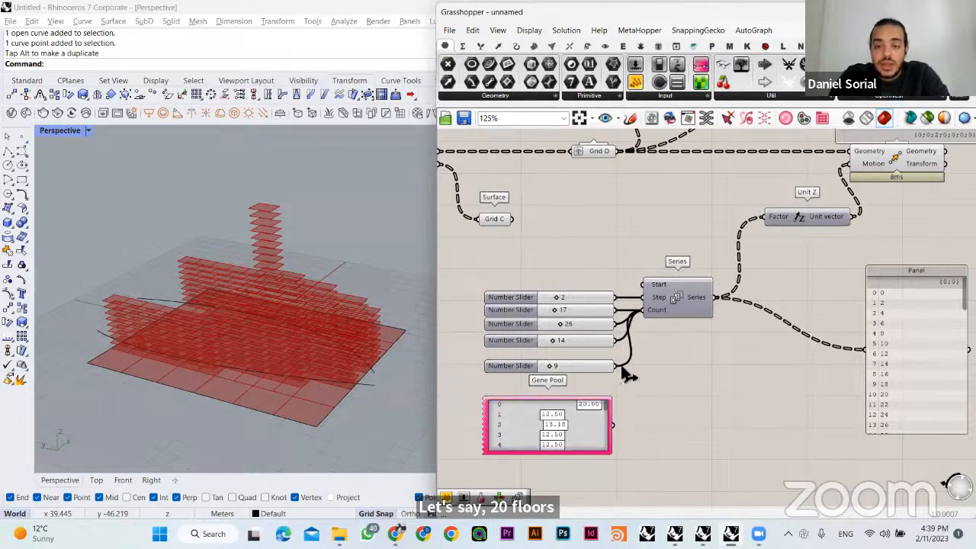
- Connect the Gene Pool to the Count input of Series in place of the four count sliders, and delete those sliders
drag(631, 376, 535, 308)
click(646, 277)
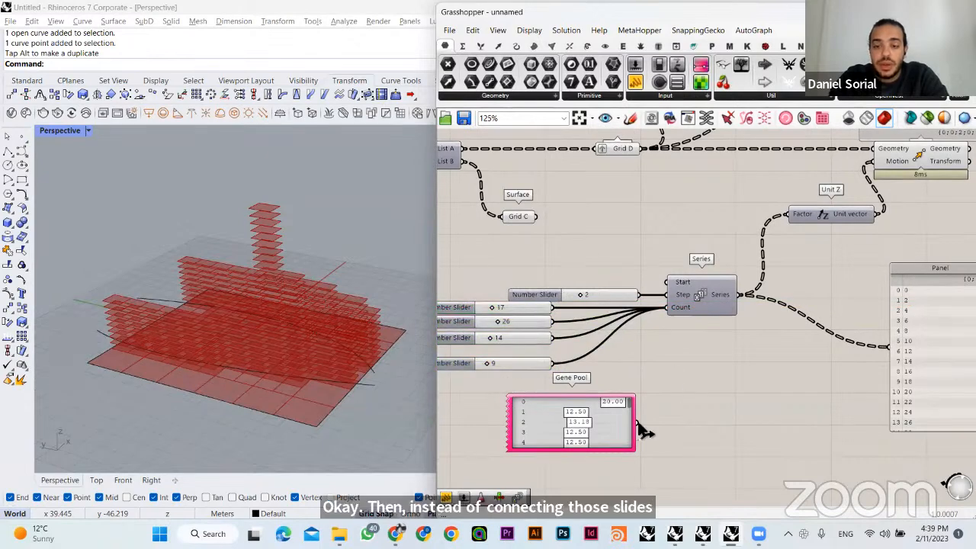
drag(636, 423, 667, 308)
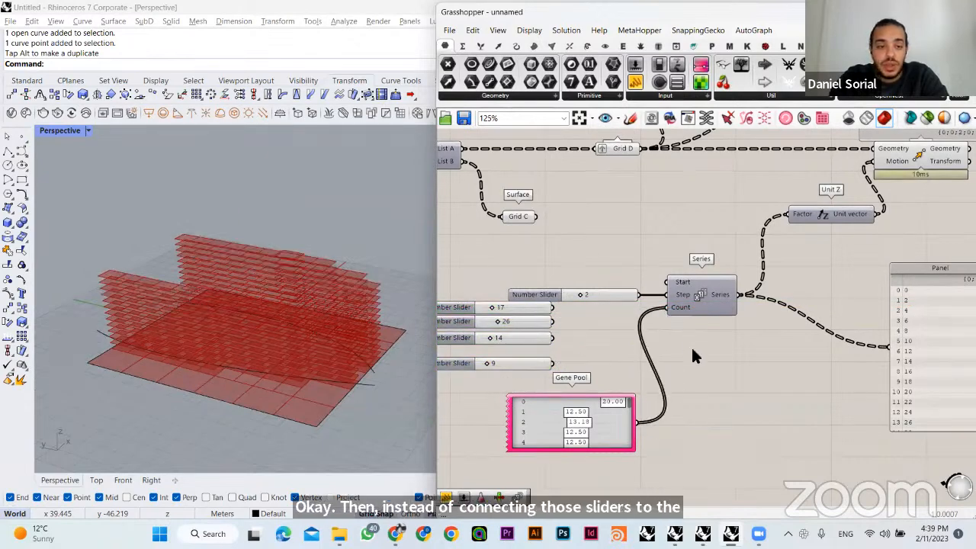
right_drag(294, 341, 290, 340)
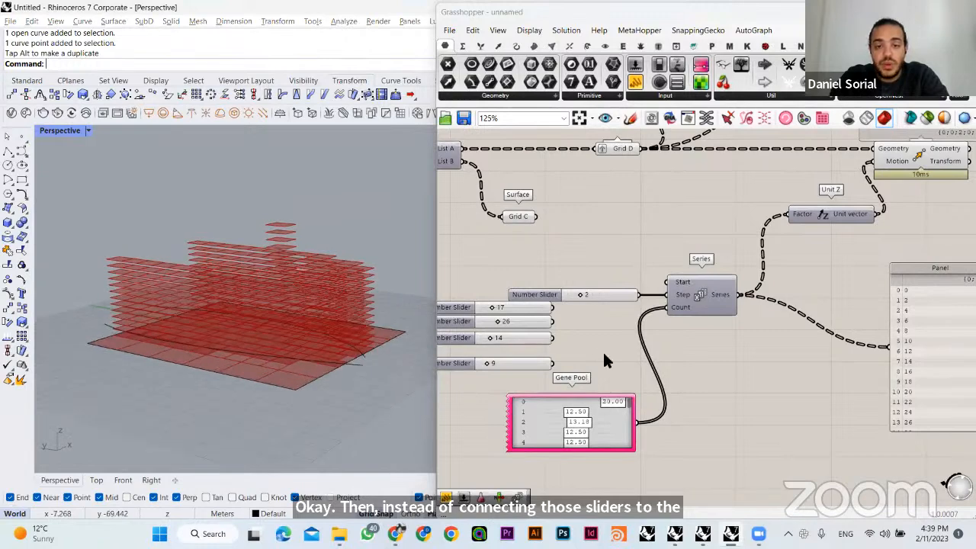
right_drag(602, 350, 640, 355)
drag(512, 405, 465, 308)
key(Delete)
- Place the Gene Pool under the Step slider, enlarge it to show more genes, and randomize its values
drag(574, 410, 569, 331)
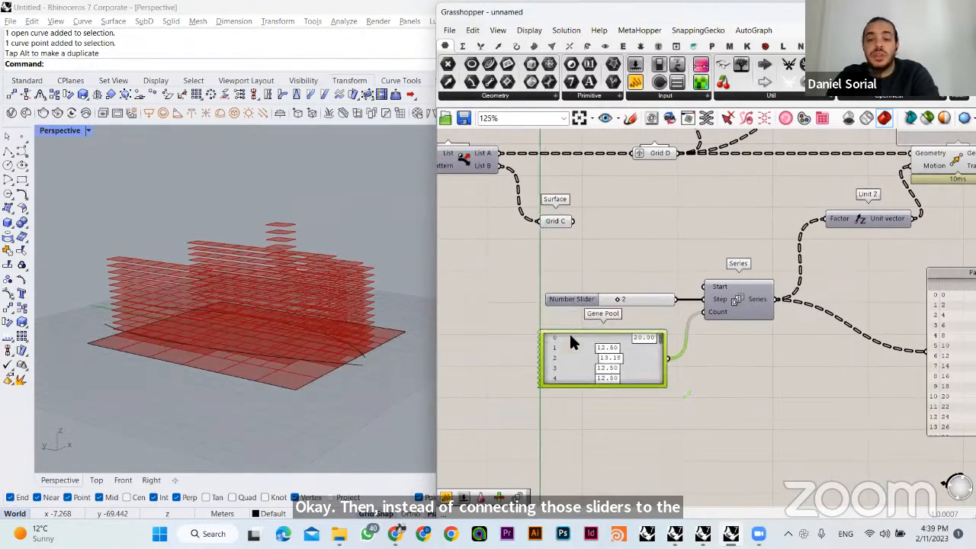
drag(584, 384, 583, 501)
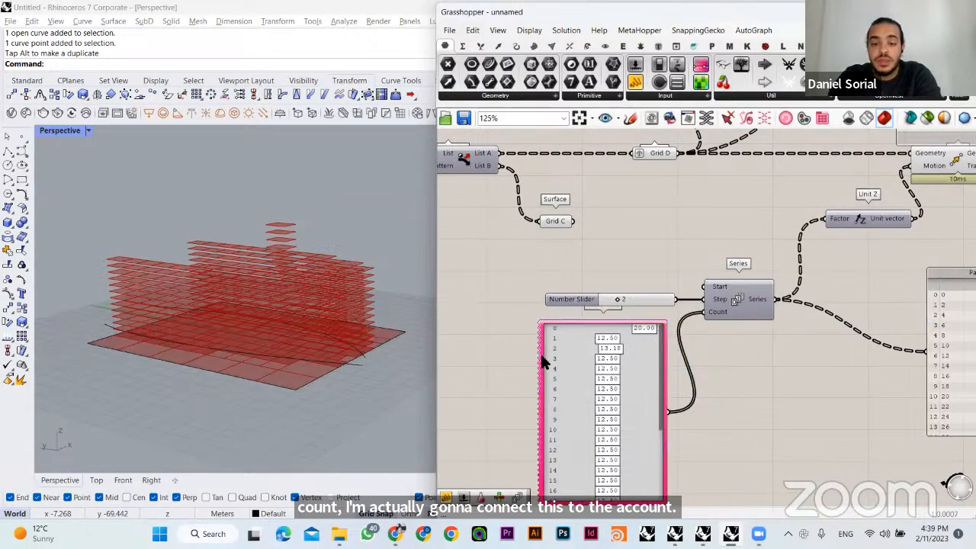
right_drag(581, 350, 556, 308)
right_click(555, 309)
click(617, 431)
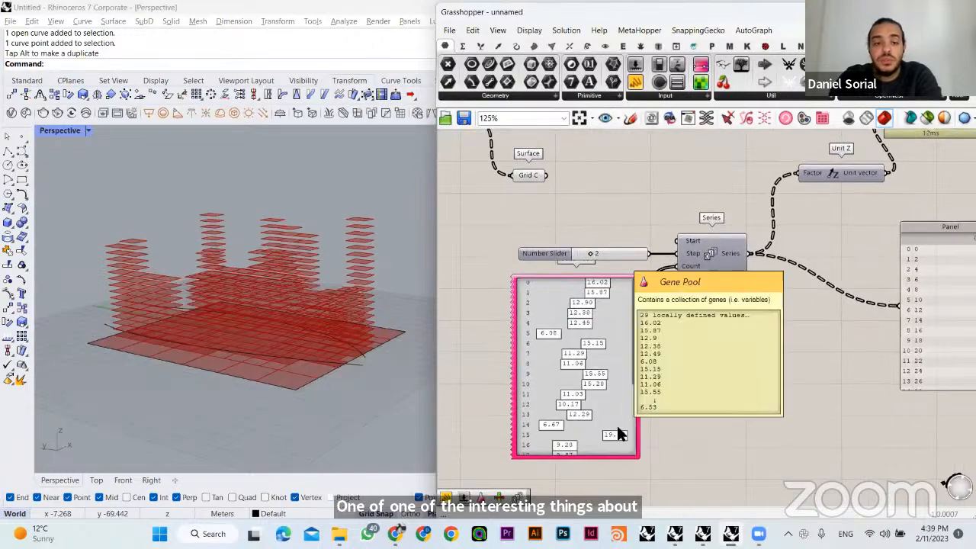
right_drag(360, 333, 417, 353)
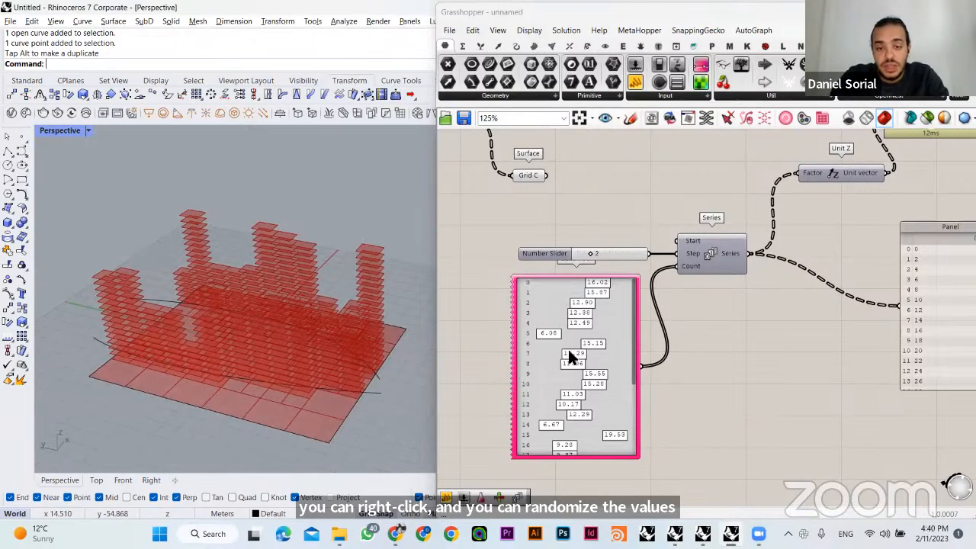
- Adjust individual genes, setting gene 7 to 13.43, gene 9 to 11.26, gene 11 to 18.64 and gene 13 to 9.72
drag(571, 353, 574, 375)
drag(596, 398, 609, 418)
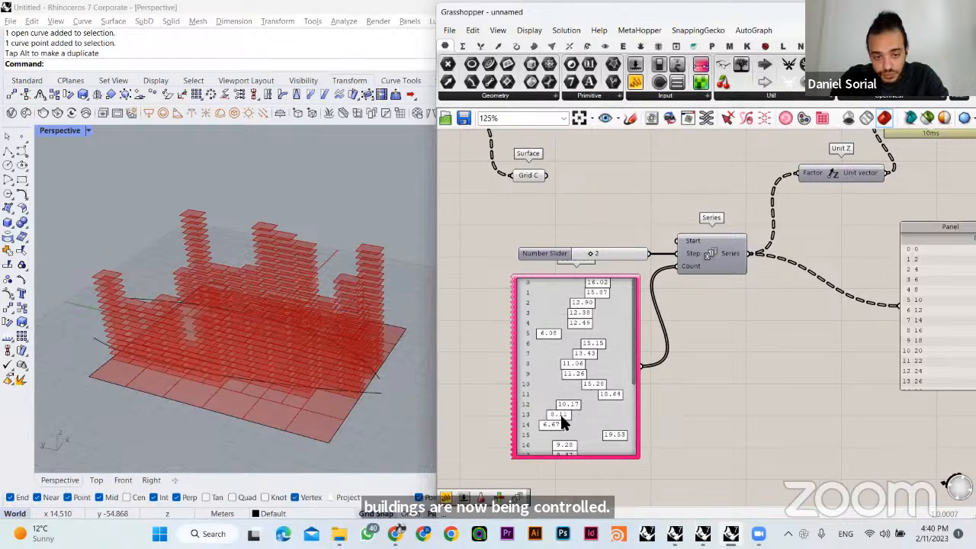
right_drag(298, 349, 494, 399)
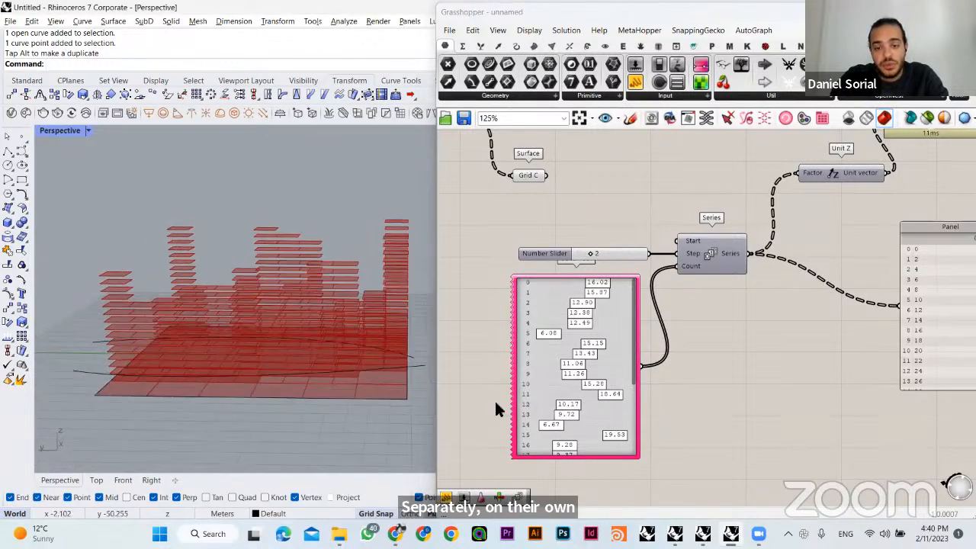
- Lower gene 14 of the Gene Pool to 5.28 and view the resulting floor stacks from several angles
drag(569, 424, 545, 424)
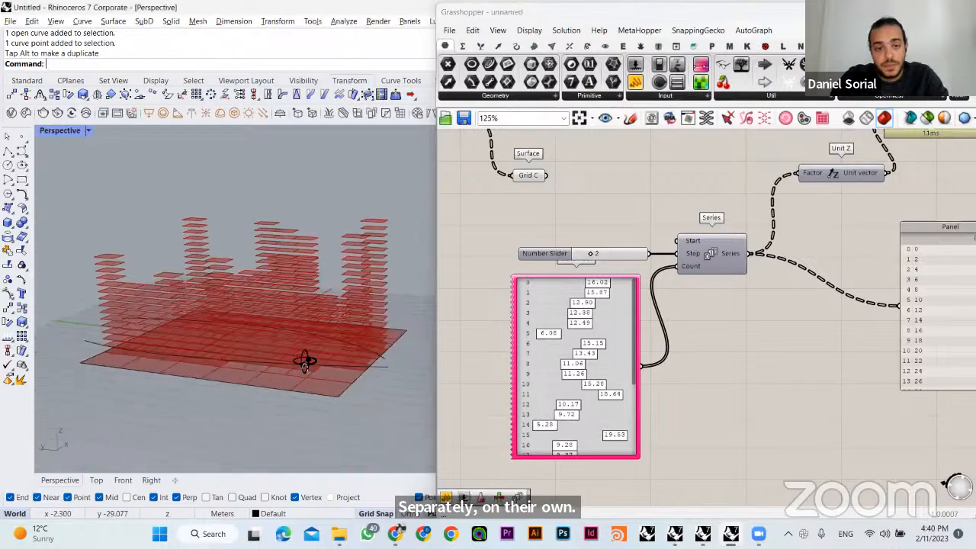
right_drag(305, 404, 336, 404)
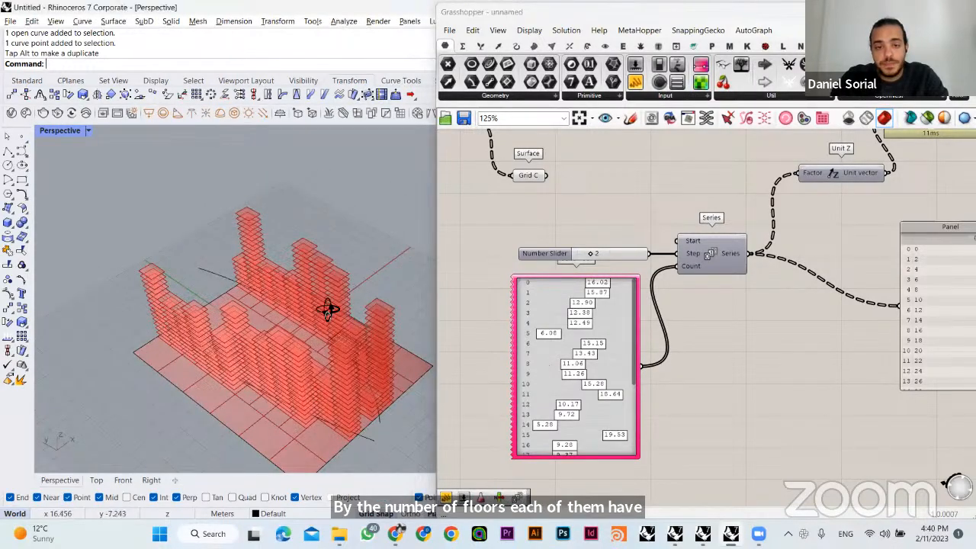
right_drag(327, 307, 339, 324)
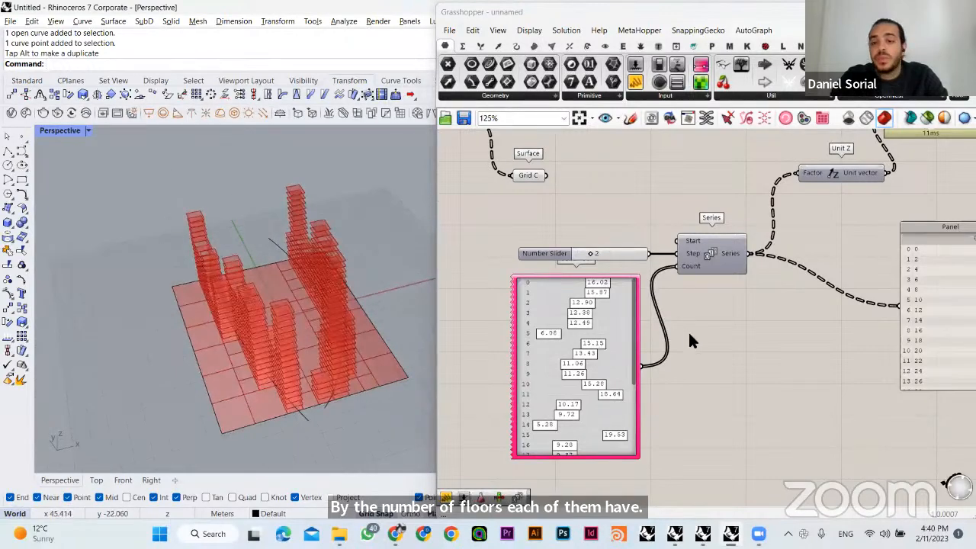
- Set the Gene Pool's maximum to 15 and accept the editor
right_click(596, 324)
click(627, 402)
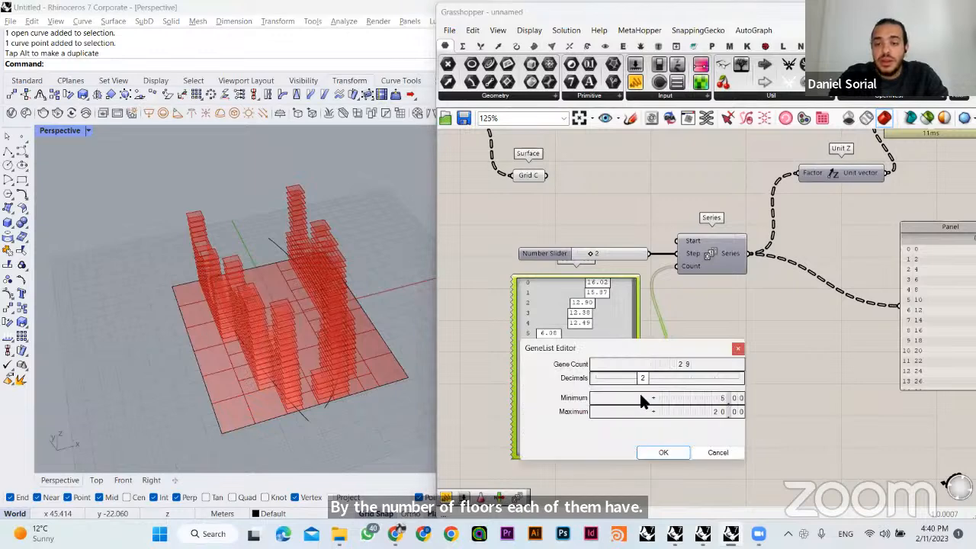
double_click(717, 412)
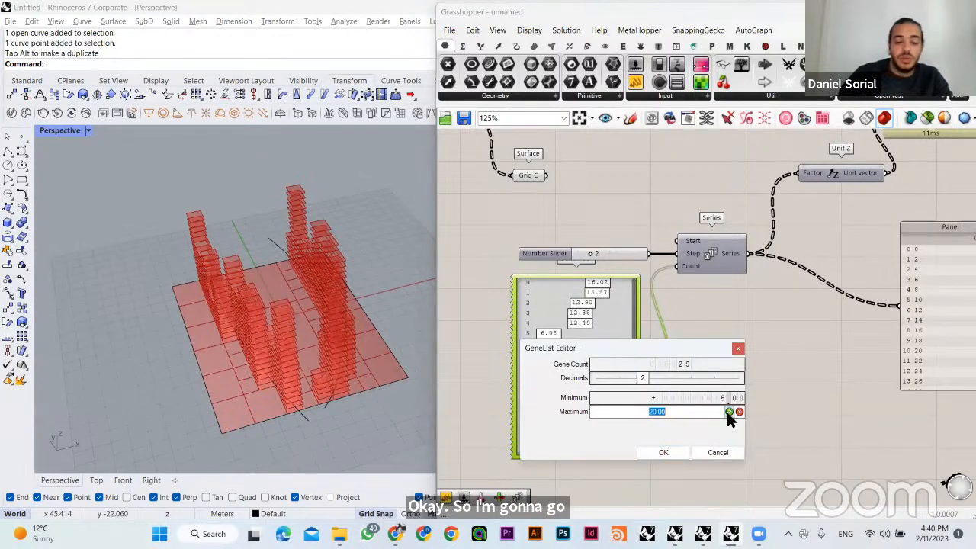
text(15)
click(729, 411)
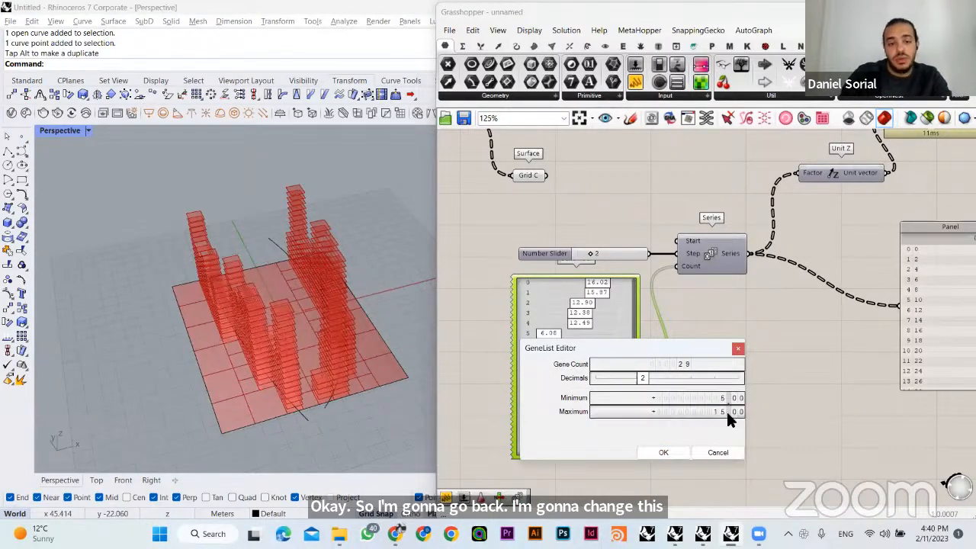
click(664, 452)
- Shift the Move component slightly right and relocate the panel listing Grid D's surfaces so it no longer covers Move
right_drag(358, 256, 375, 336)
right_drag(714, 304, 676, 309)
right_drag(862, 263, 730, 349)
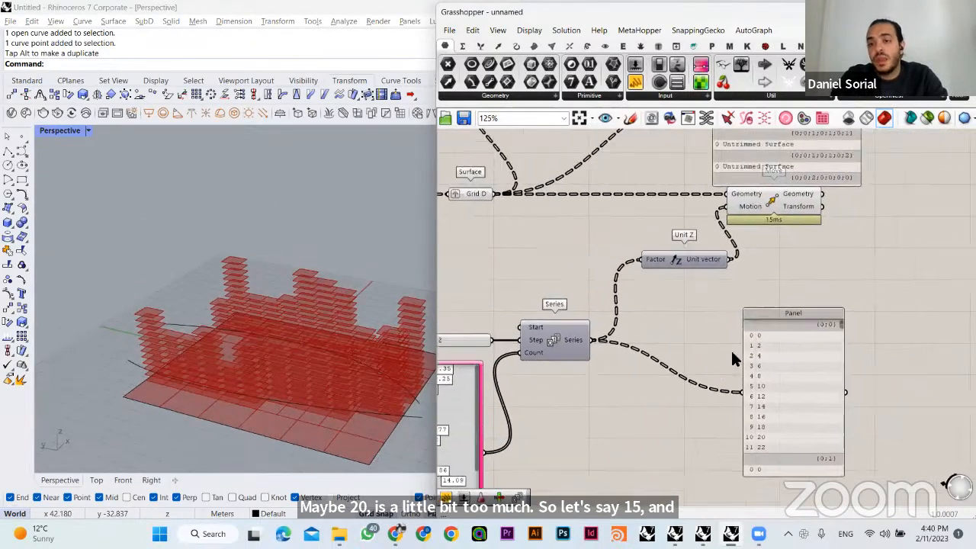
drag(764, 202, 790, 207)
click(819, 348)
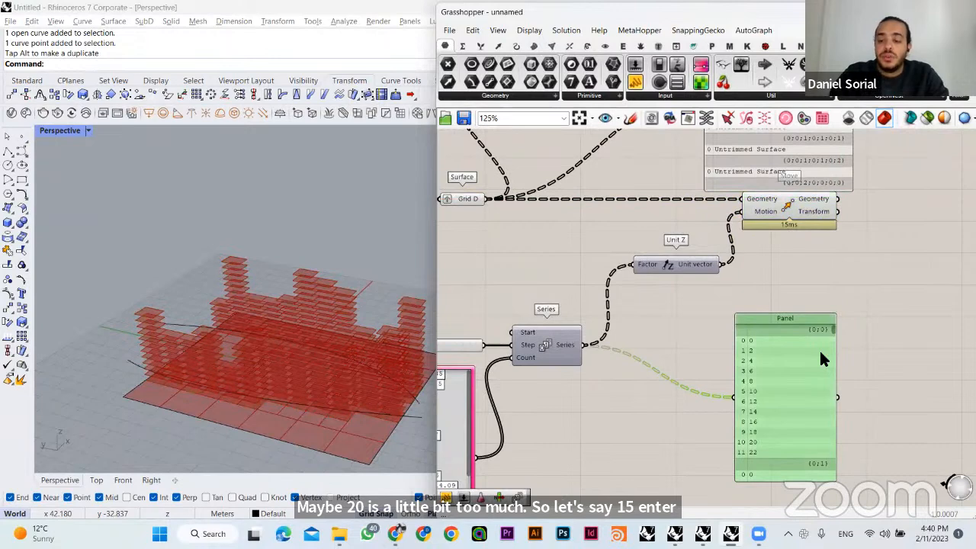
click(800, 240)
right_drag(812, 199, 747, 279)
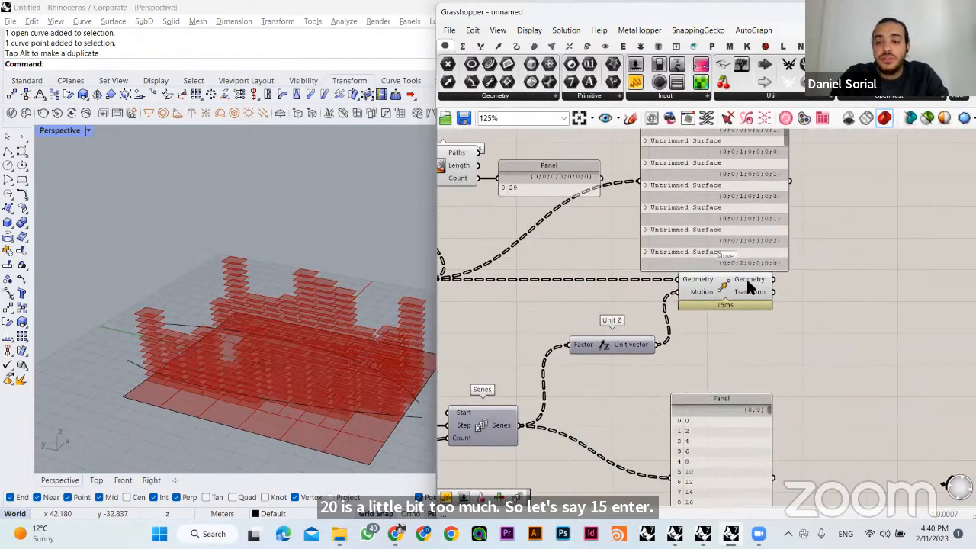
drag(725, 218, 857, 218)
click(724, 238)
right_drag(668, 255, 804, 257)
right_drag(642, 303, 657, 282)
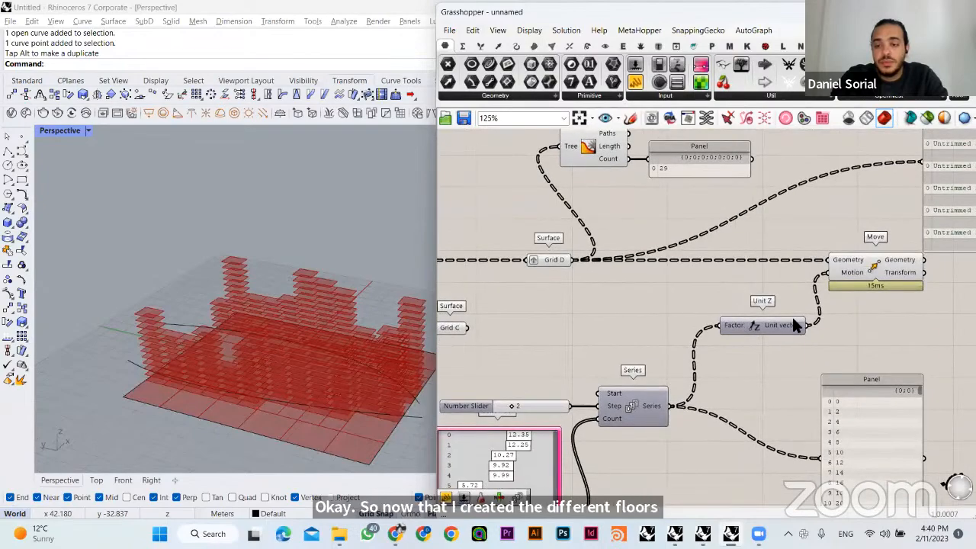
- Add an Extrude component after Move and connect Move's Geometry output to its Base input
right_drag(860, 301, 697, 327)
click(725, 293)
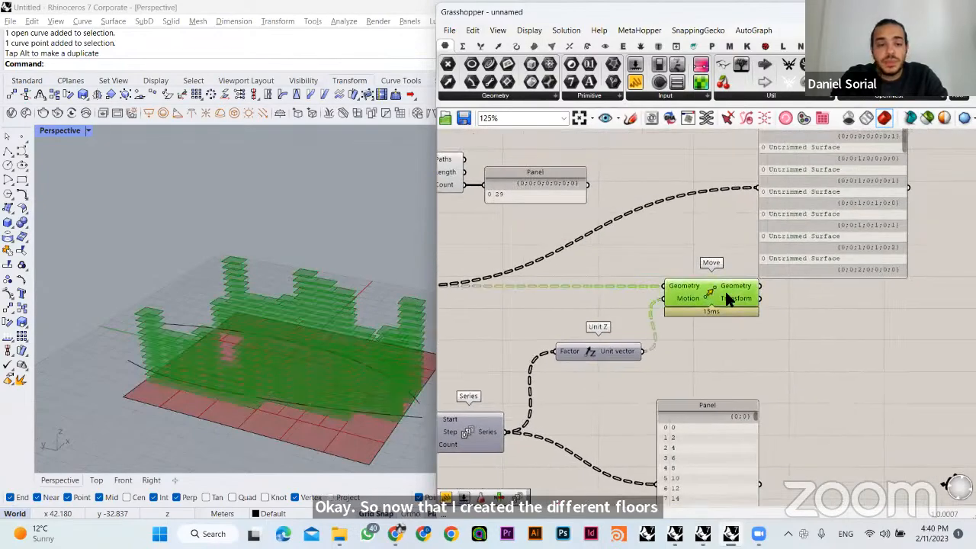
right_drag(367, 352, 183, 290)
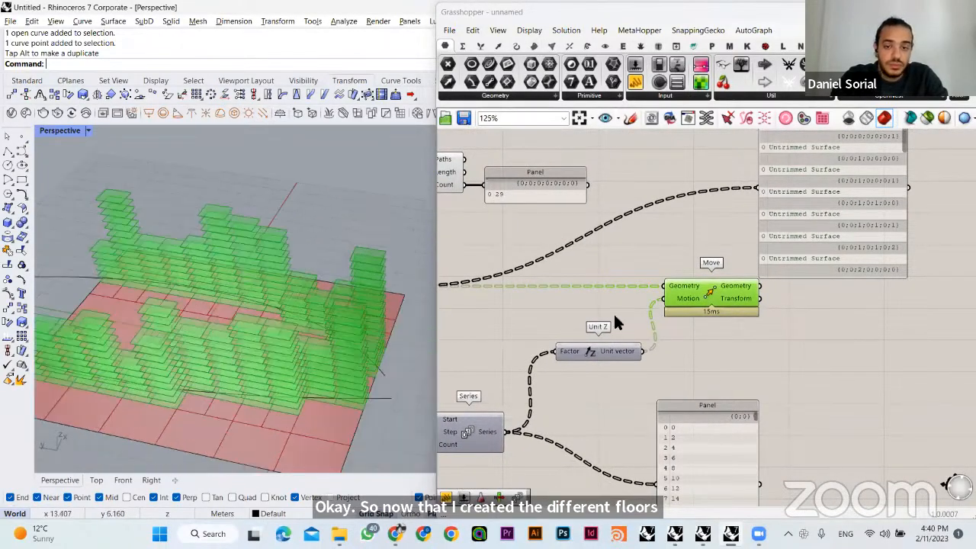
click(584, 326)
right_drag(297, 255, 395, 206)
right_drag(399, 272, 381, 290)
right_drag(848, 352, 712, 357)
double_click(714, 356)
text(extrude)
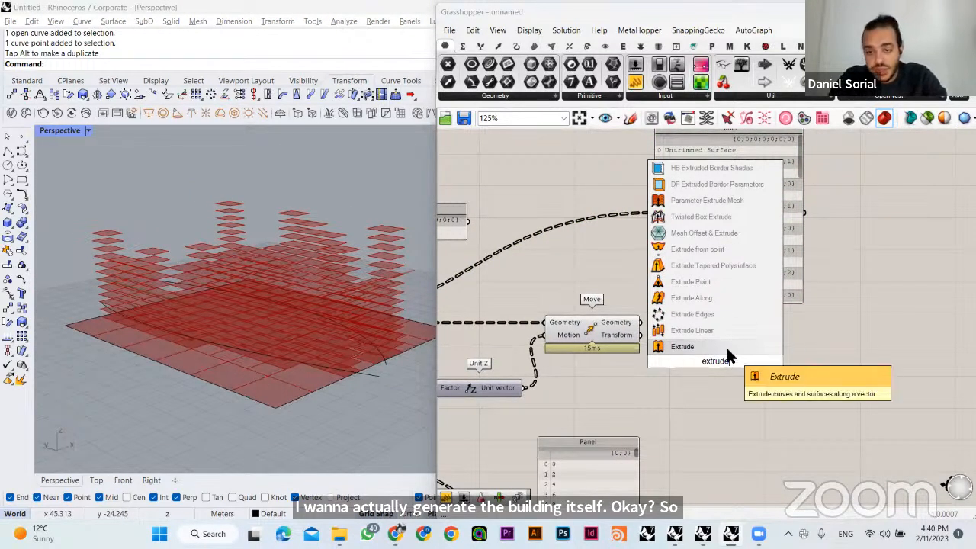
click(728, 351)
drag(640, 323, 776, 335)
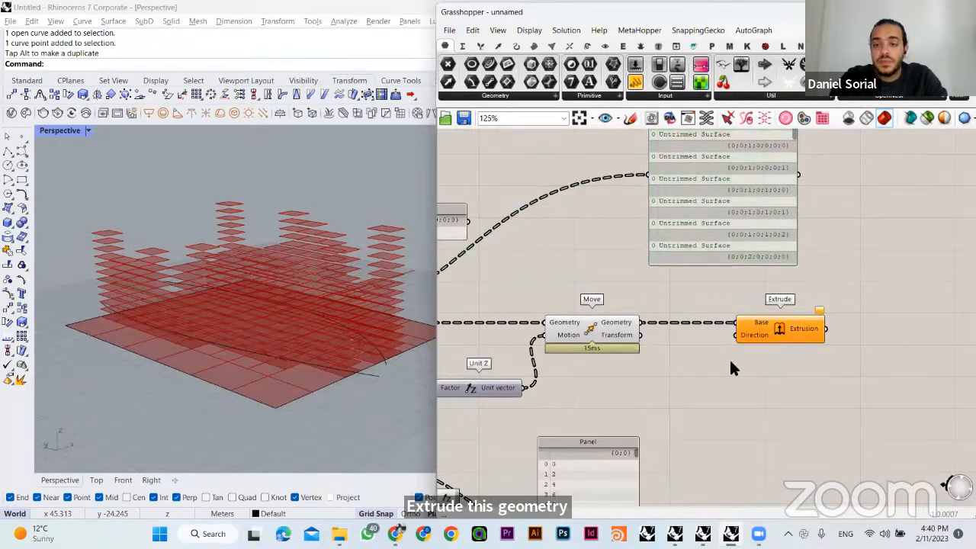
- Add a second Unit Z component and connect its Unit vector to Extrude's Direction input, spacing Extrude farther right
right_drag(363, 298, 328, 253)
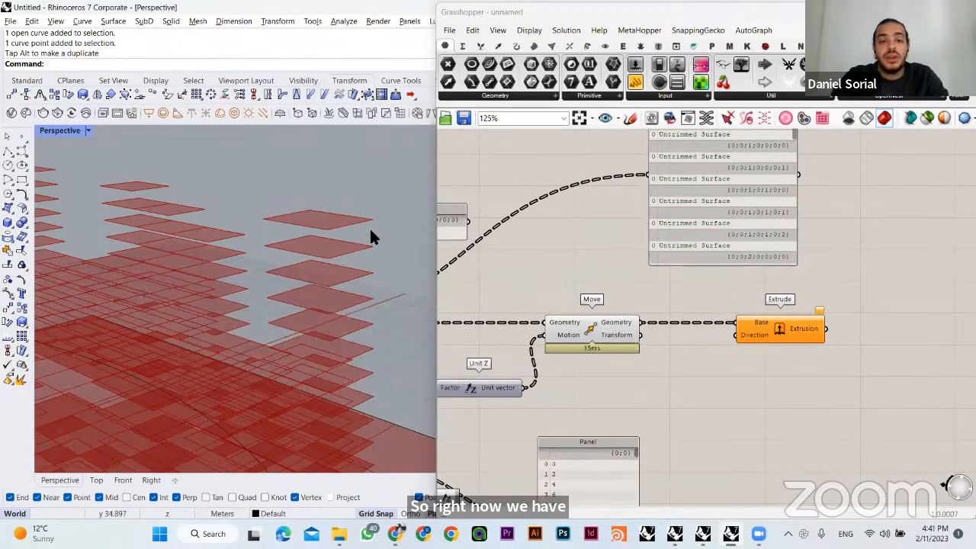
click(602, 328)
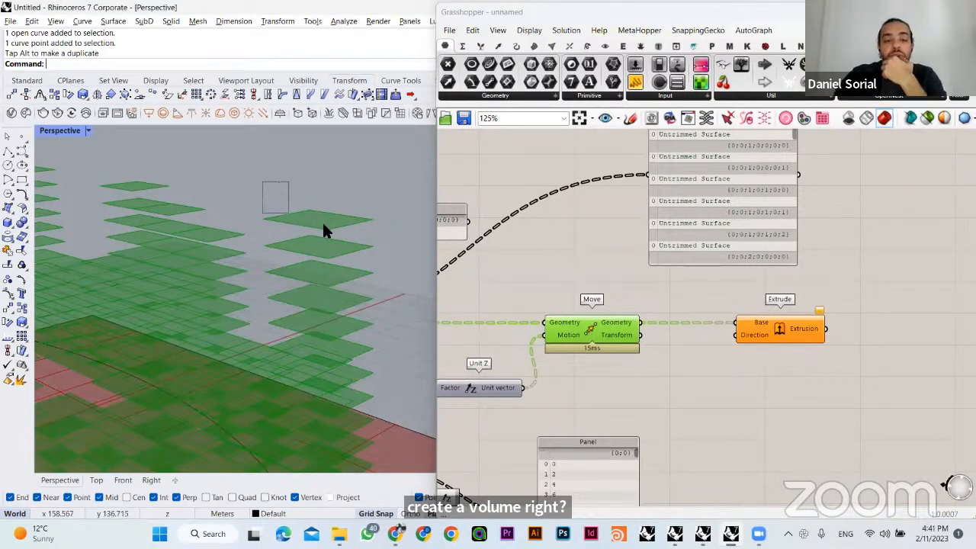
drag(384, 253, 384, 253)
click(690, 297)
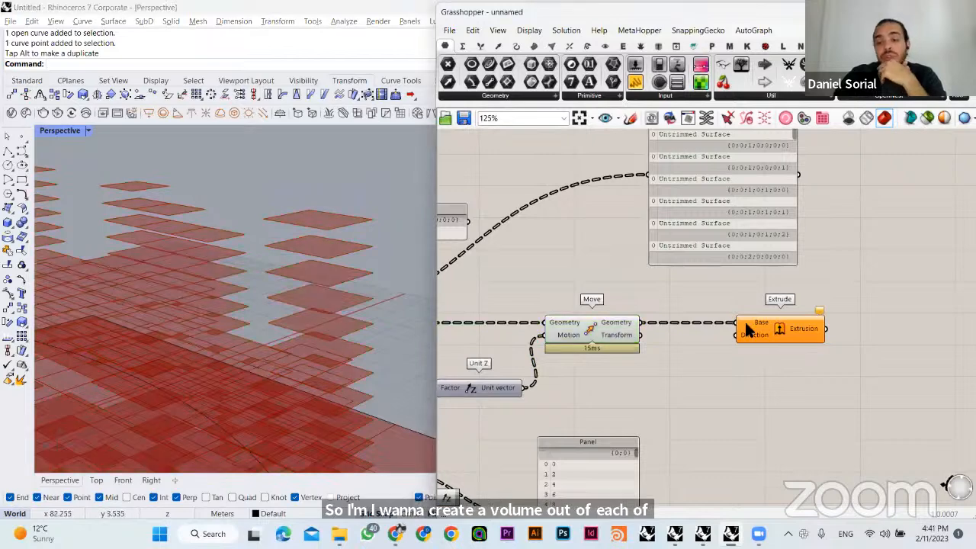
click(617, 324)
click(619, 266)
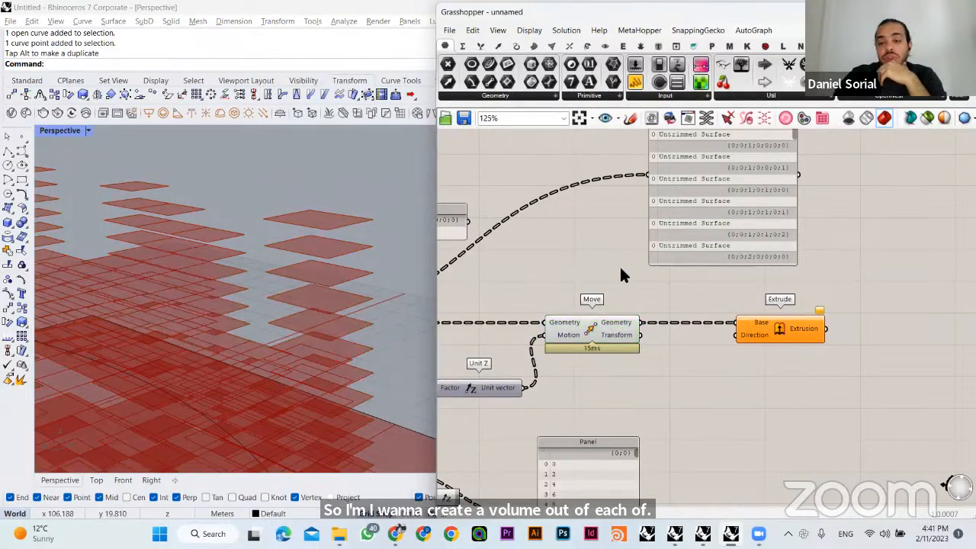
right_drag(727, 350, 687, 316)
double_click(686, 314)
text(unit z)
key(Return)
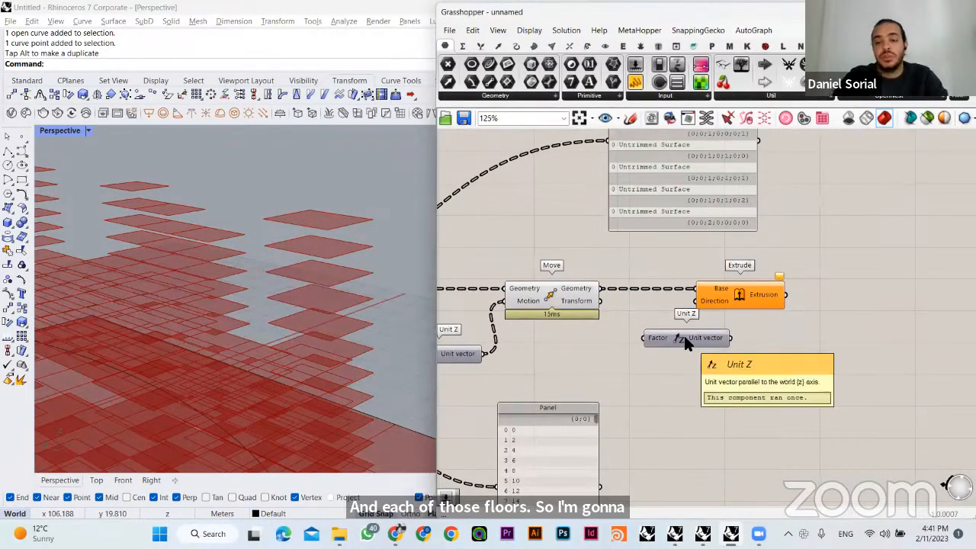
drag(730, 302, 814, 302)
drag(733, 338, 783, 301)
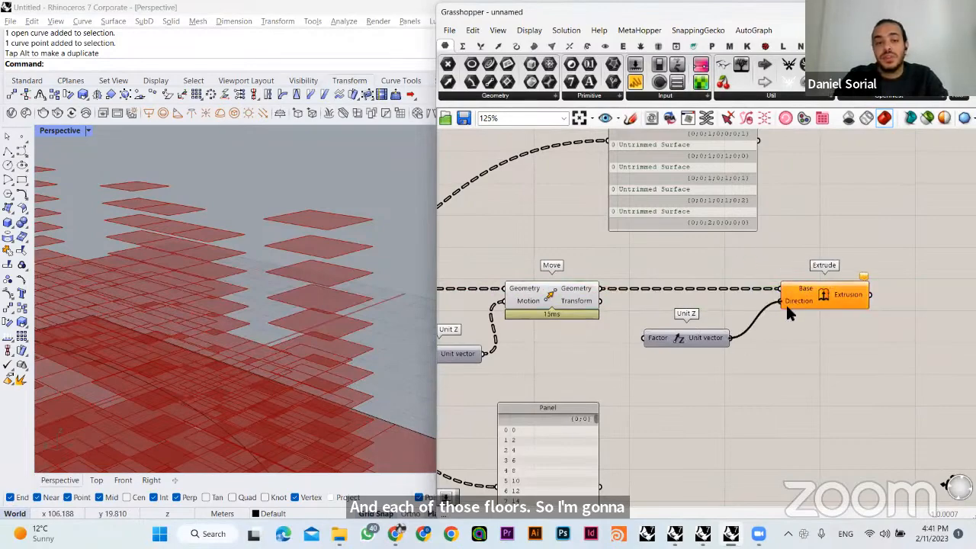
- Reposition the Step slider clear of the Gene Pool and rename it Floor Height
right_drag(561, 356, 730, 320)
scroll(730, 321, down, 2)
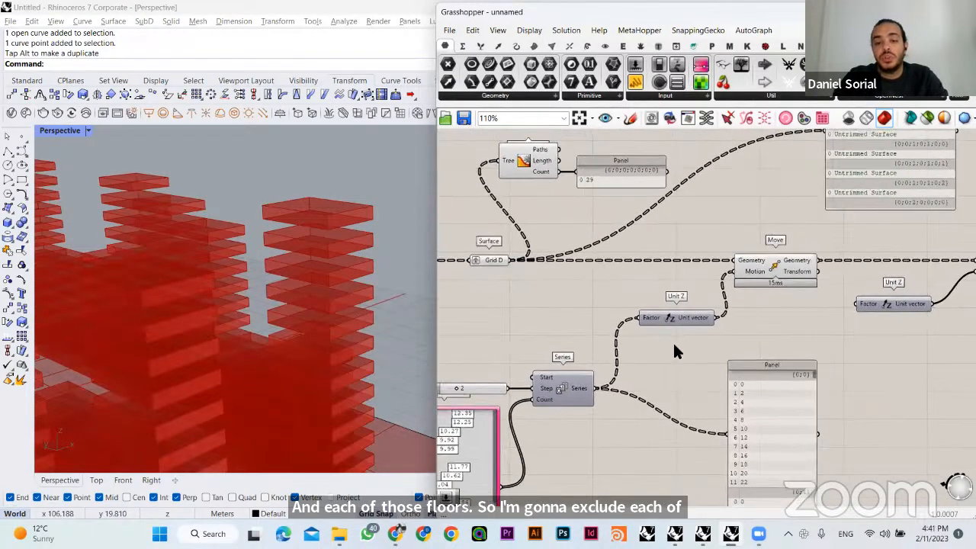
right_drag(493, 386, 537, 358)
drag(538, 359, 536, 326)
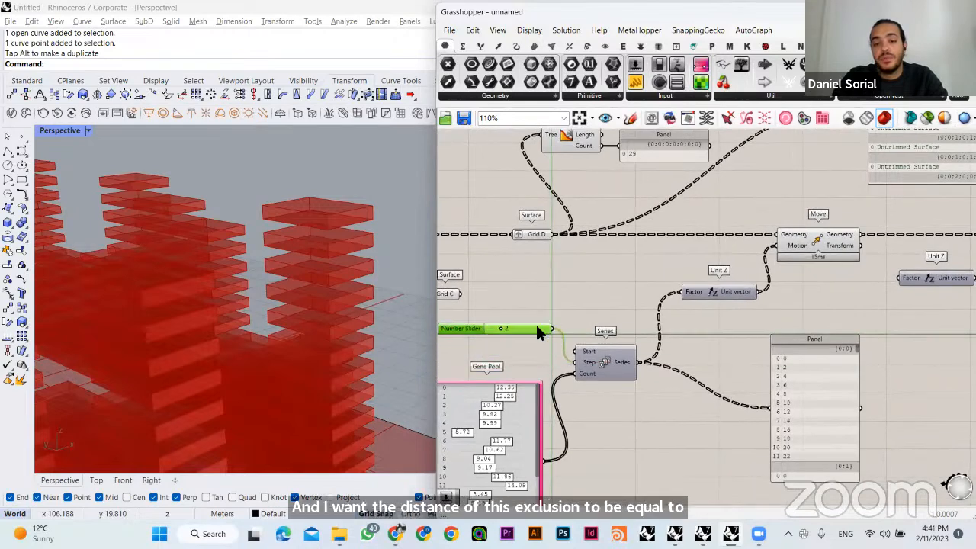
right_drag(537, 326, 582, 325)
click(488, 355)
scroll(605, 349, up, 2)
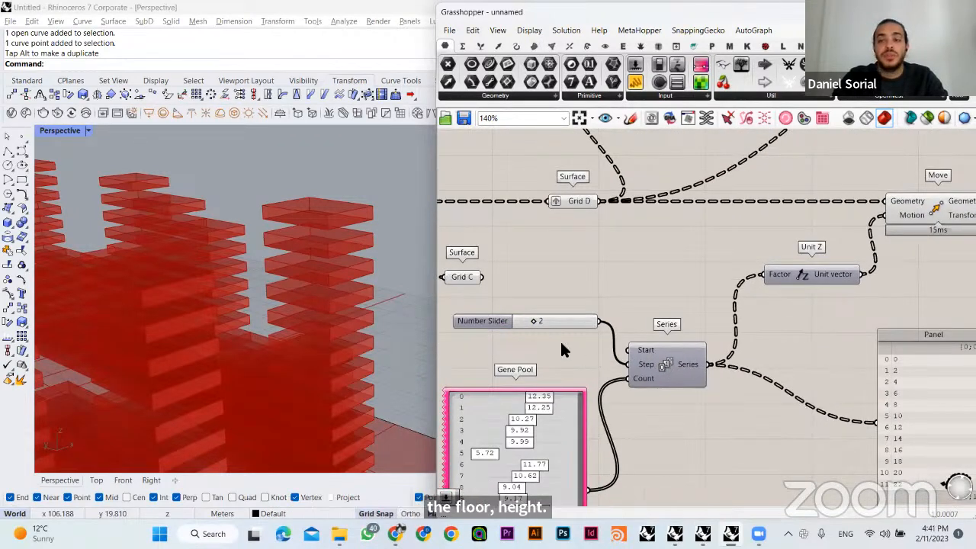
drag(504, 324, 485, 323)
right_click(459, 325)
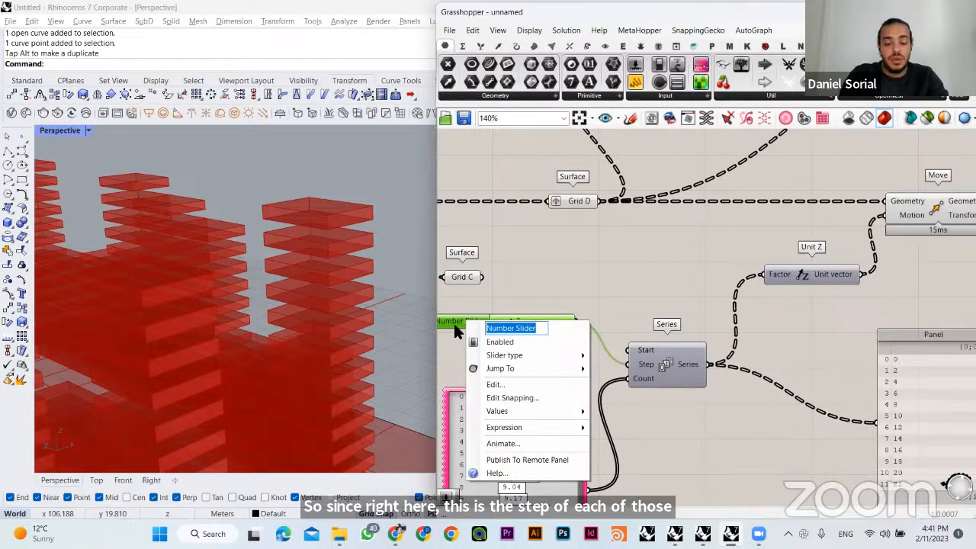
text(Floor Height)
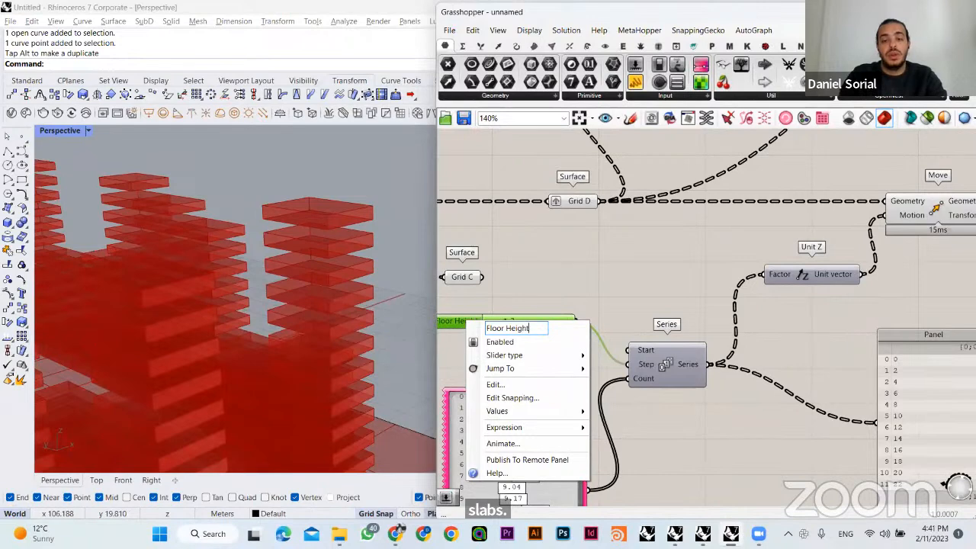
key(Return)
- Connect the Floor Height slider to the Factor of Extrude's Unit Z, and move that Unit Z lower
scroll(532, 313, down, 3)
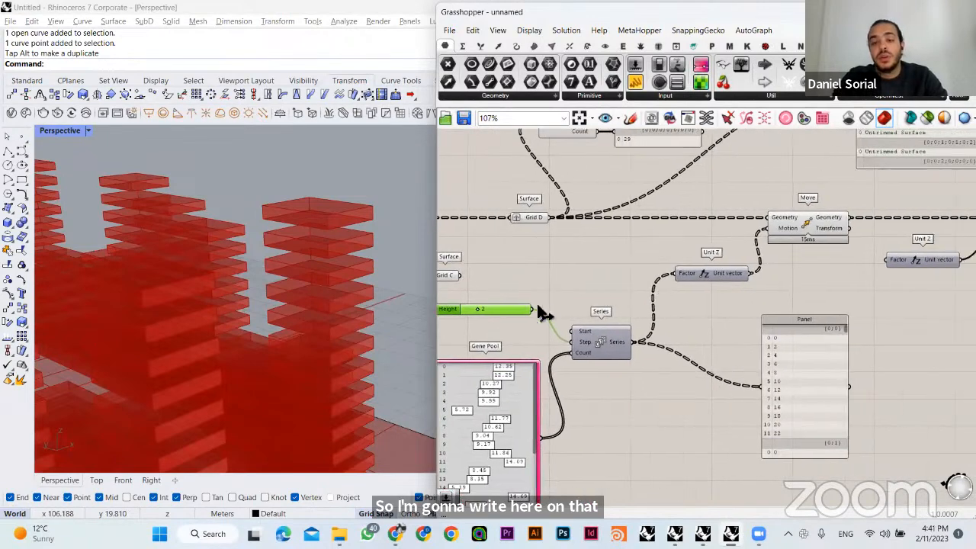
drag(537, 309, 886, 260)
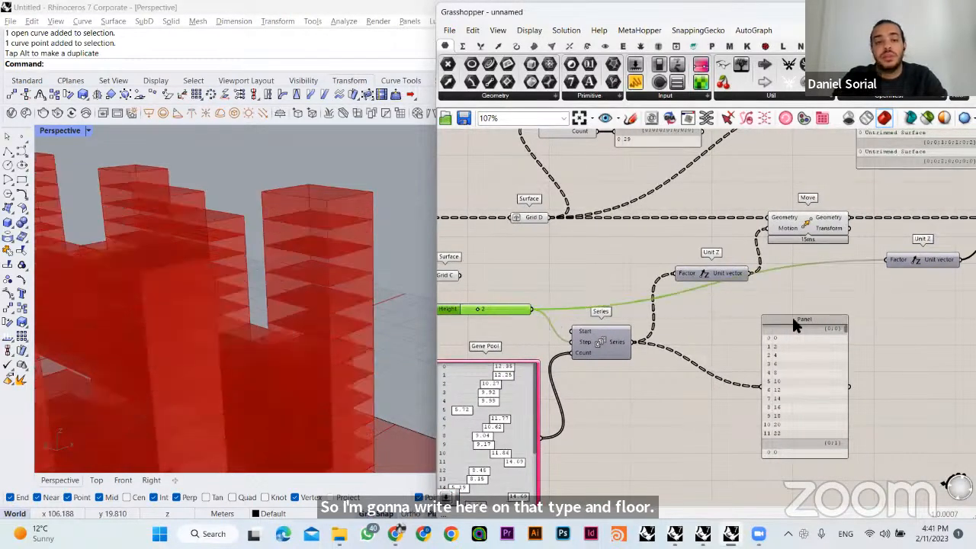
right_drag(327, 230, 307, 209)
scroll(323, 176, up, 3)
right_drag(322, 176, 370, 180)
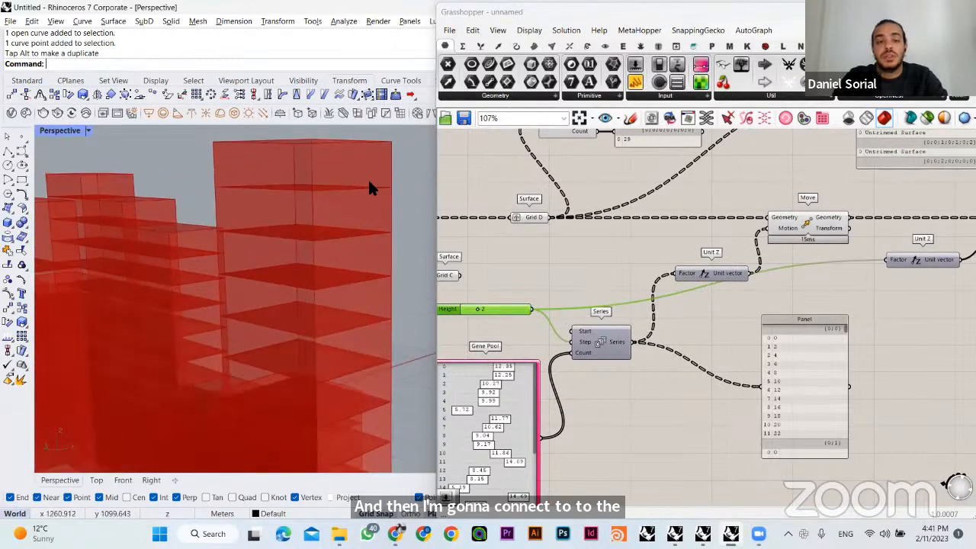
click(808, 269)
right_drag(810, 268, 631, 301)
drag(743, 299, 746, 326)
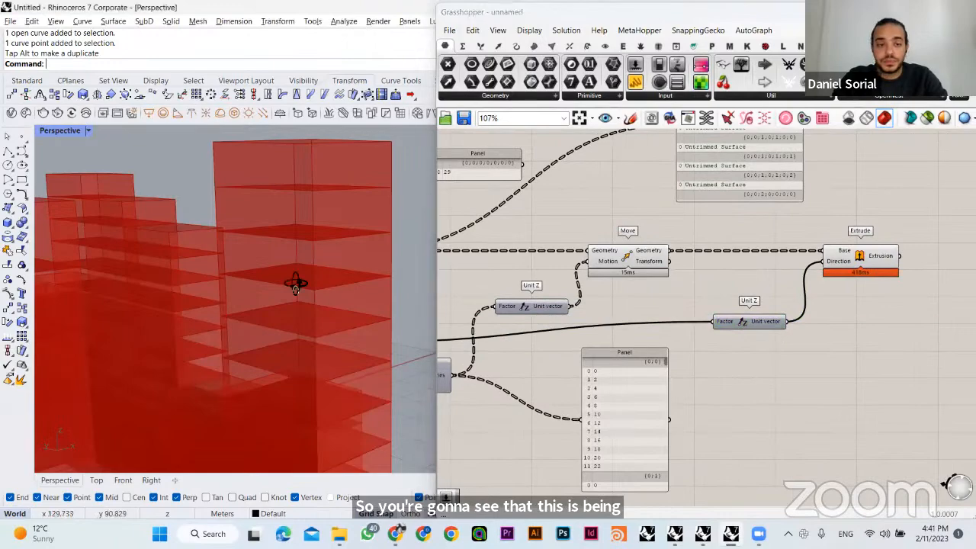
right_drag(297, 283, 424, 312)
- Add a Simple Mesh component and connect Extrude's Extrusion output to its Brep input
right_drag(964, 280, 789, 285)
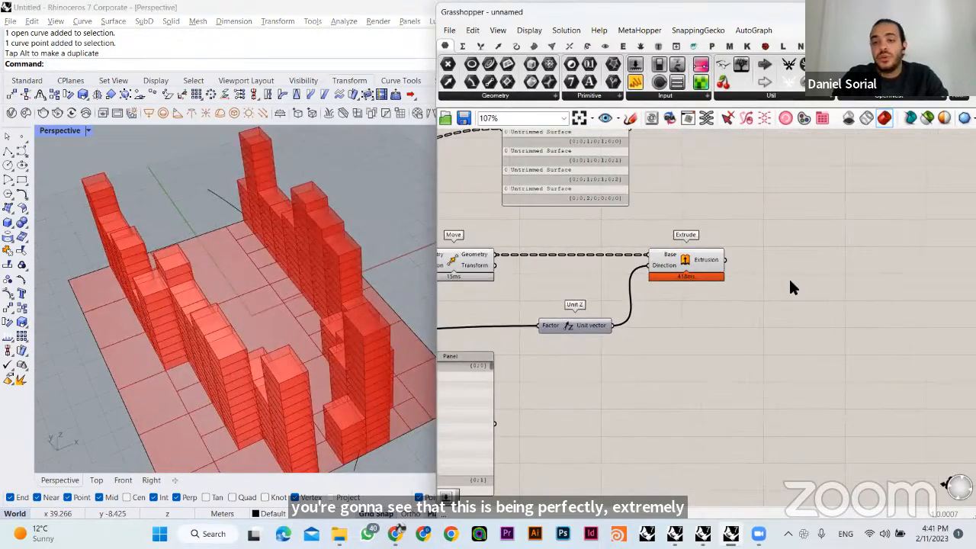
double_click(799, 276)
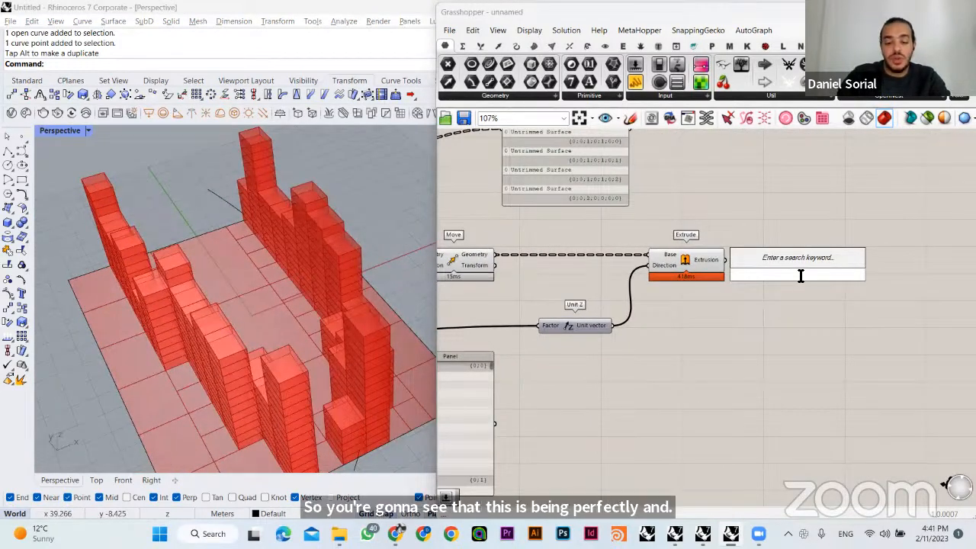
text(simp)
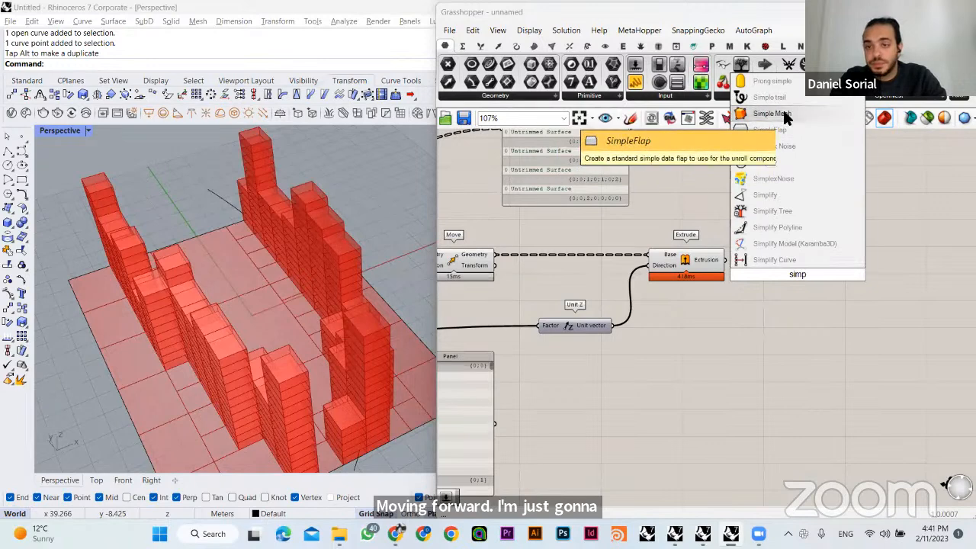
click(772, 113)
drag(724, 260, 777, 263)
click(773, 290)
- Turn off the Extrude component's preview and inspect the meshed buildings from several angles
click(703, 265)
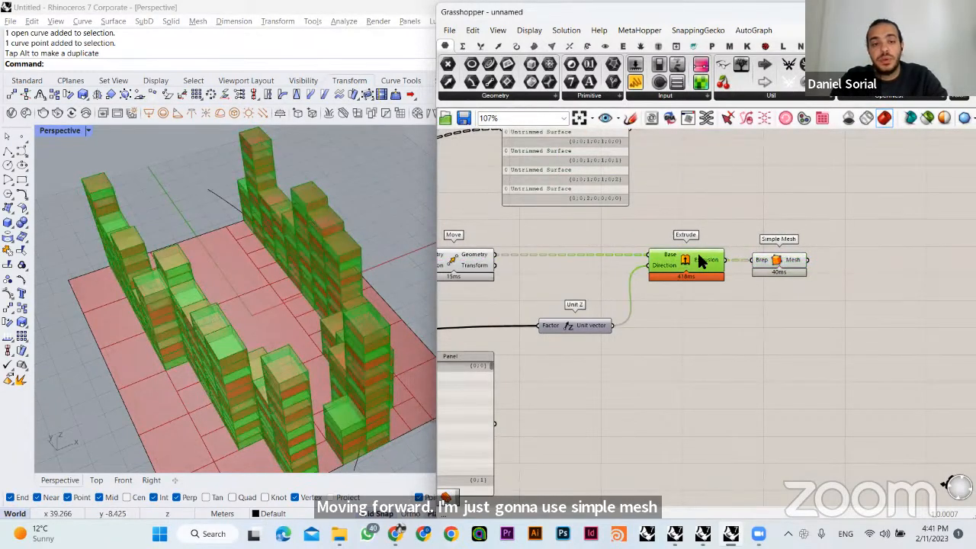
key(ctrl+q)
click(752, 288)
click(786, 265)
click(762, 300)
right_drag(314, 304, 513, 316)
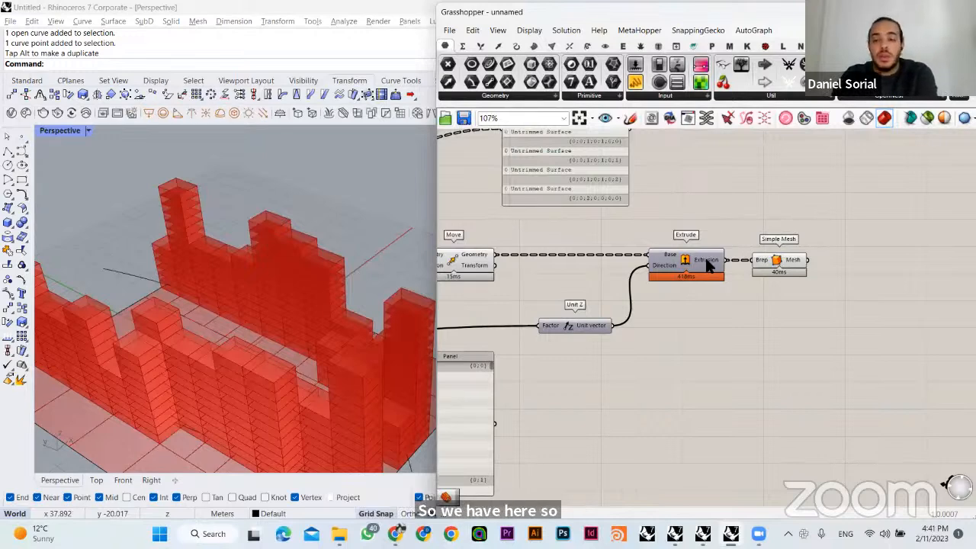
click(791, 260)
click(774, 242)
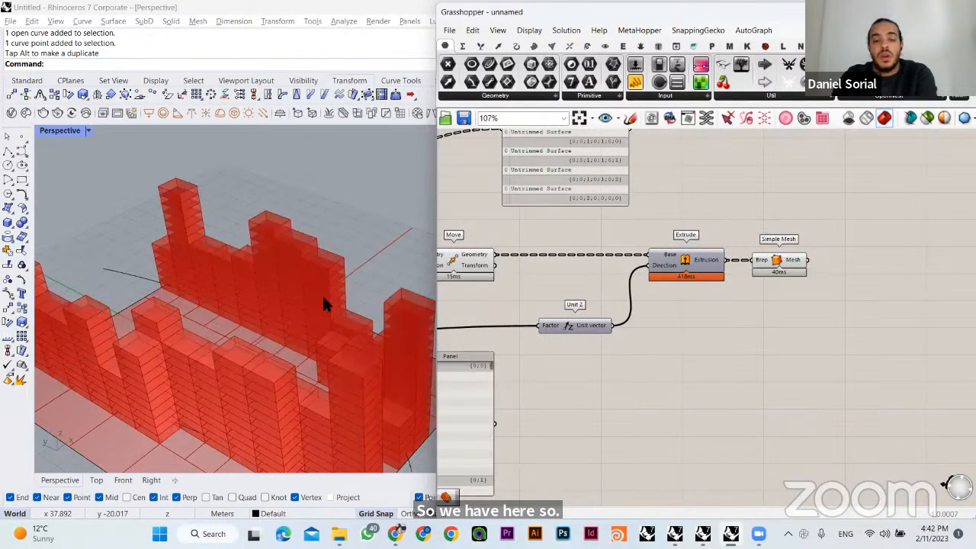
right_drag(292, 309, 412, 236)
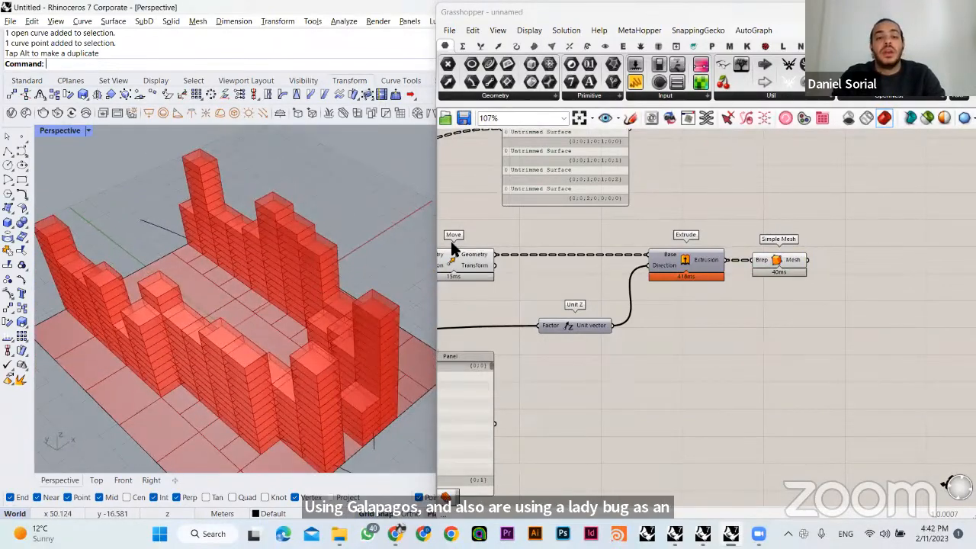
click(460, 214)
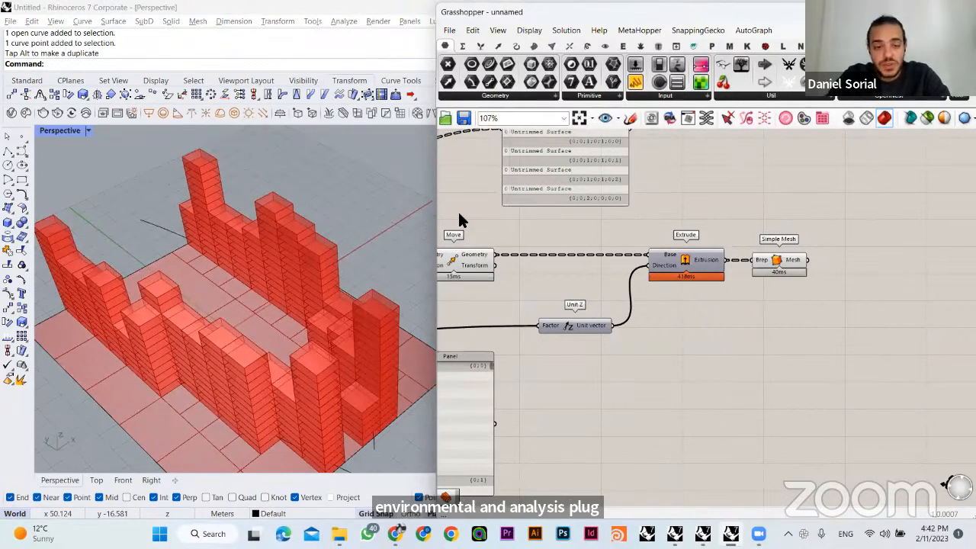
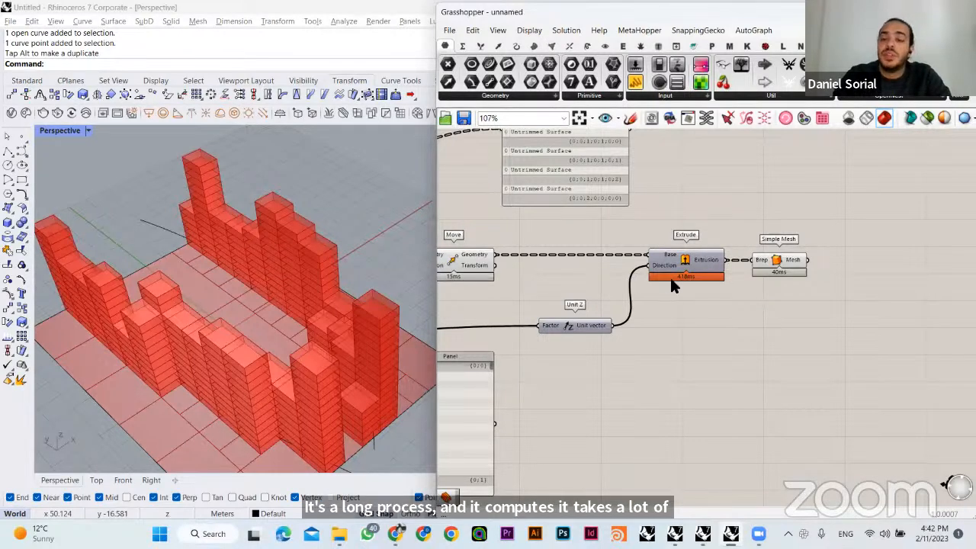
- Shift the Extrude component slightly farther away from Simple Mesh
click(781, 259)
click(779, 235)
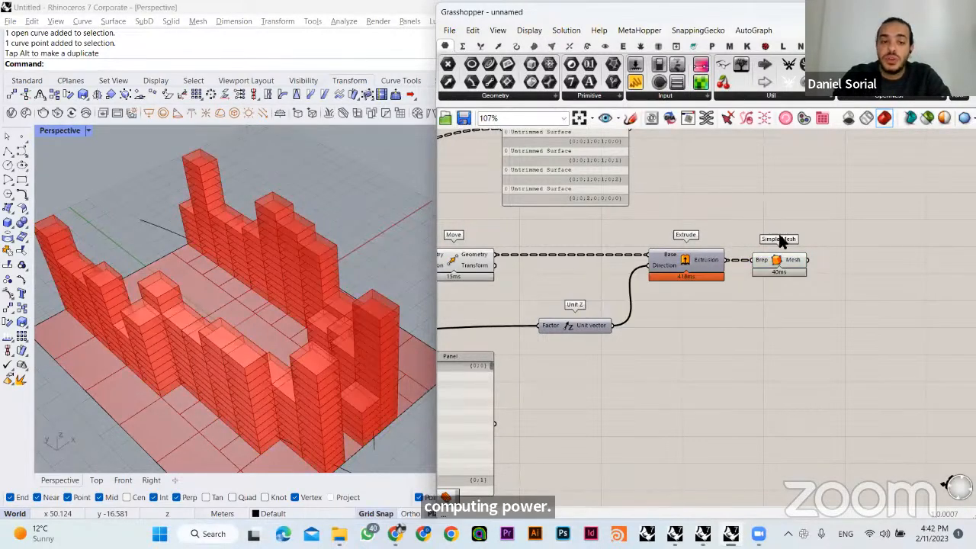
click(779, 266)
click(736, 243)
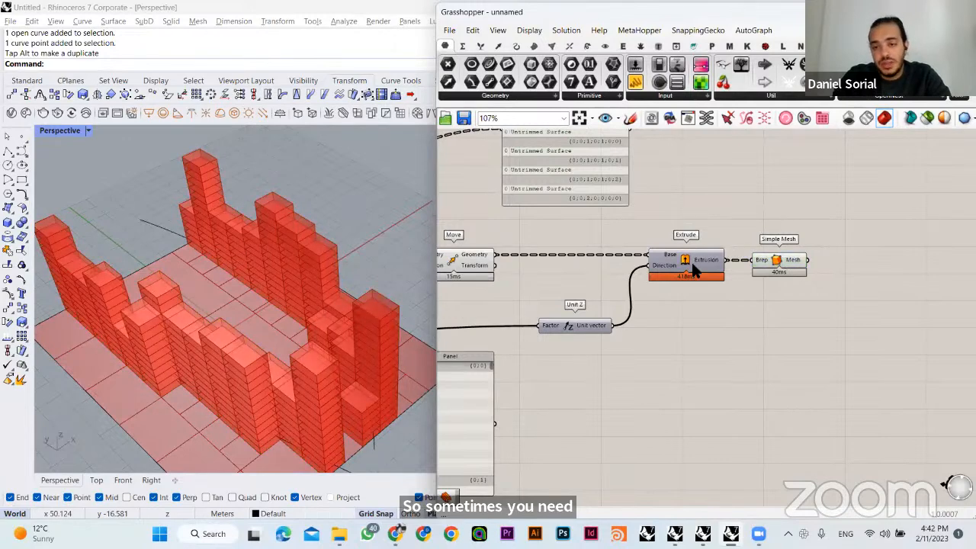
drag(694, 271, 688, 271)
click(708, 234)
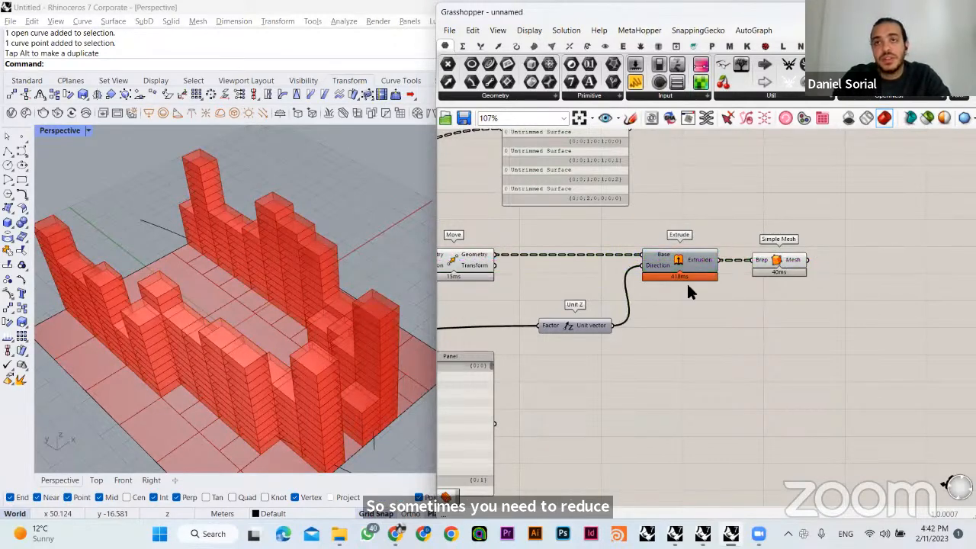
right_drag(750, 294, 721, 288)
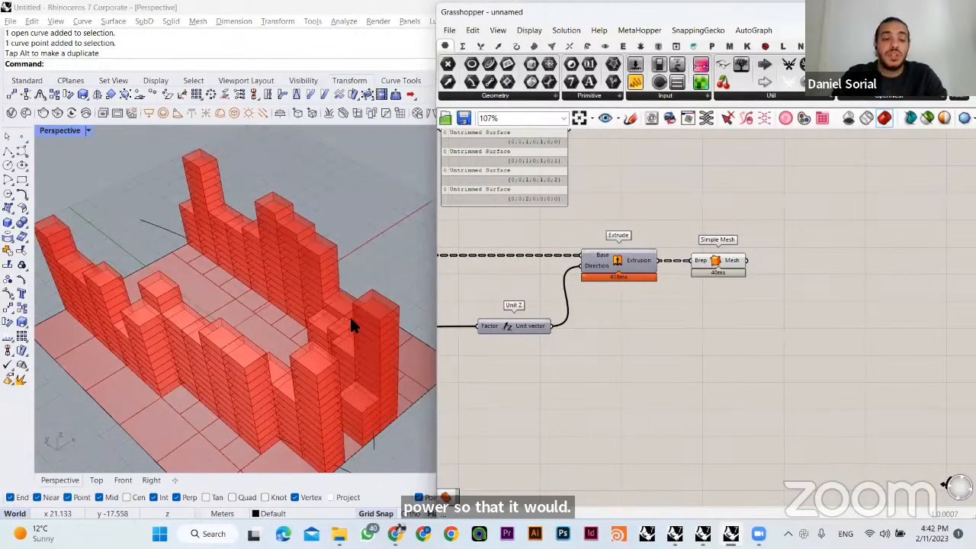
- Examine the Simple Mesh component's Mesh output and the building geometry it generates
mouse_move(349, 315)
right_down()
mouse_move(350, 305)
mouse_move(334, 309)
mouse_move(339, 301)
mouse_move(347, 314)
mouse_move(336, 318)
mouse_move(351, 300)
mouse_move(340, 305)
right_up()
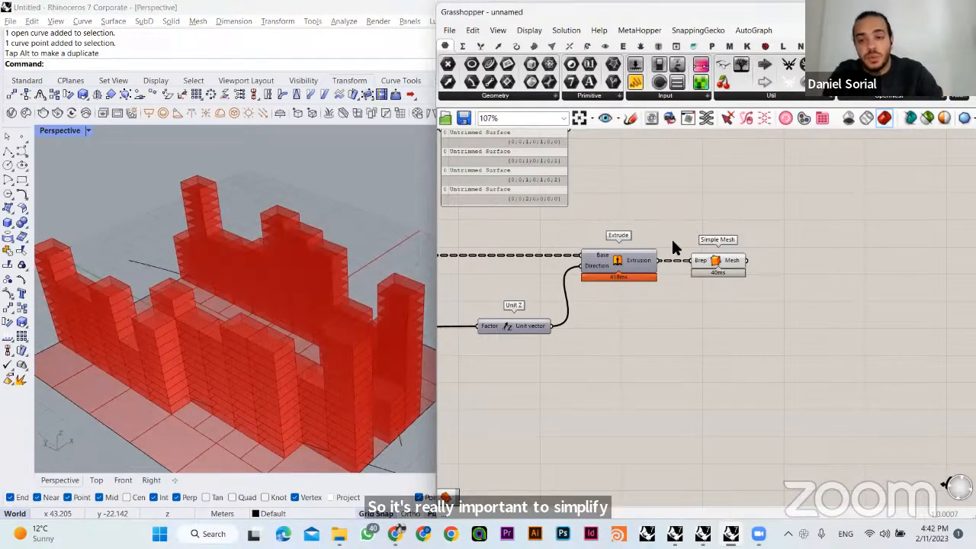
click(733, 258)
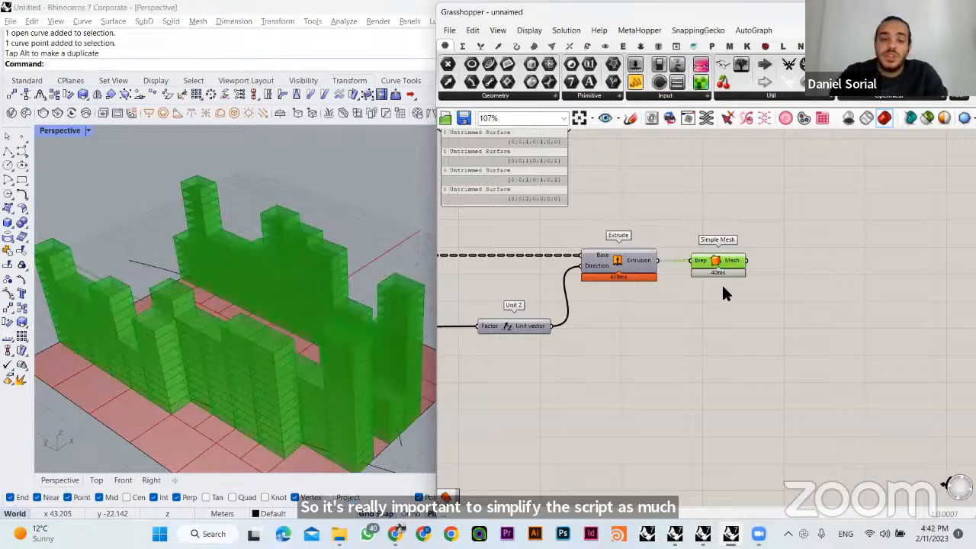
click(722, 284)
right_drag(341, 323, 459, 332)
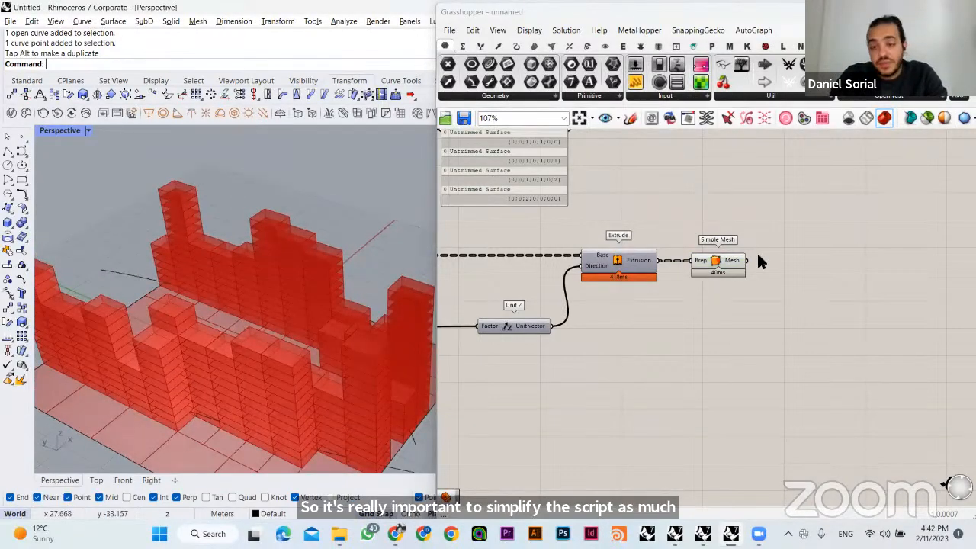
click(720, 260)
drag(684, 236, 757, 287)
click(754, 282)
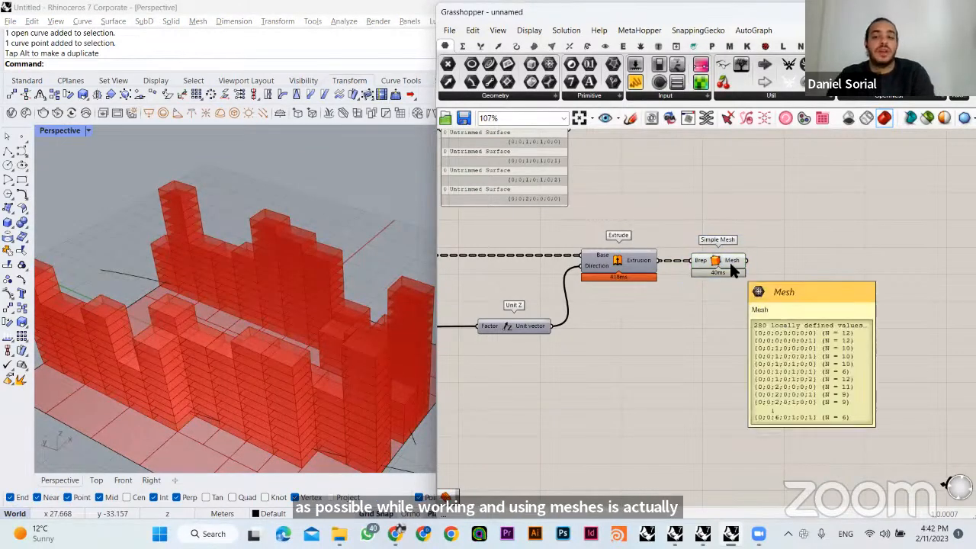
click(728, 266)
click(740, 311)
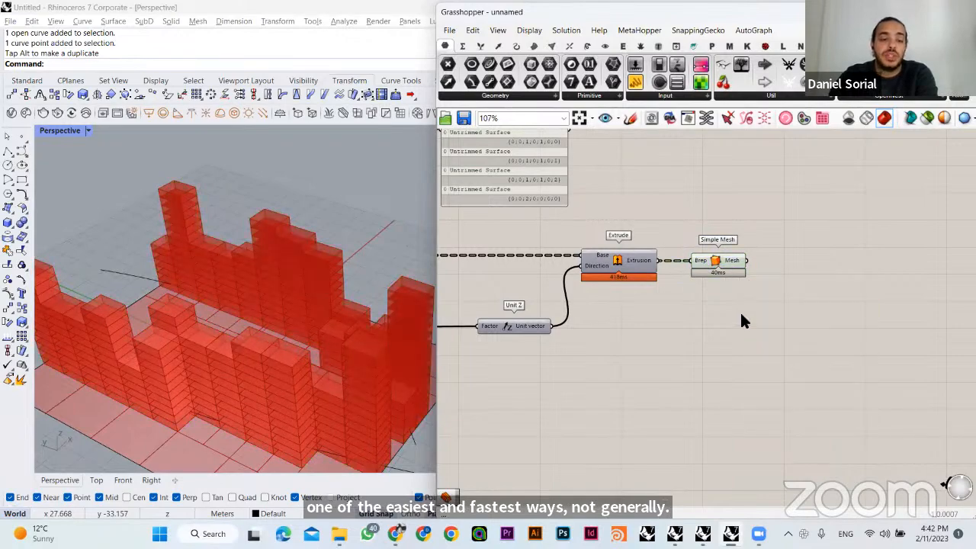
- Move the Grid C Surface component, fed by Dispatch's List B, down below the Gene Pool
right_drag(354, 334, 267, 316)
right_drag(472, 322, 649, 291)
click(602, 232)
click(705, 239)
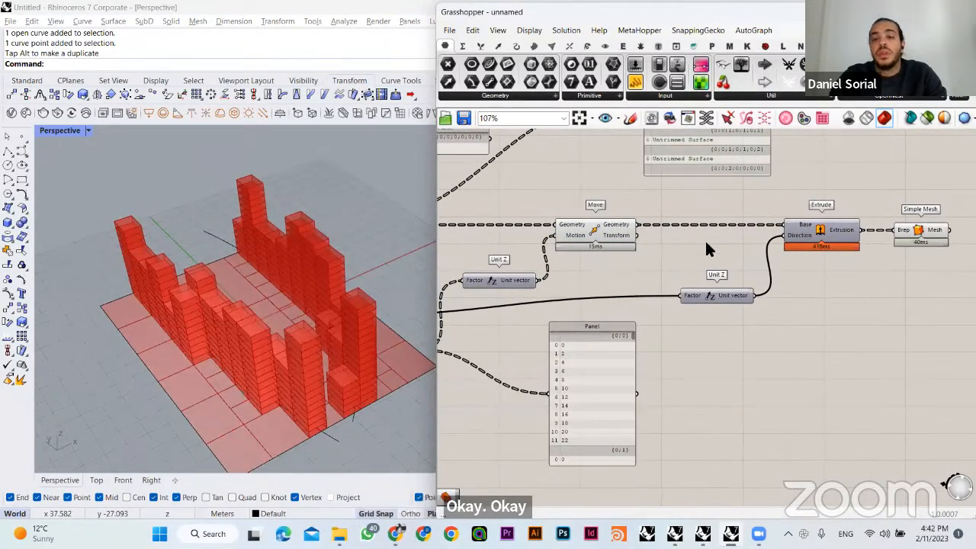
scroll(705, 239, down, 4)
right_drag(541, 344, 655, 293)
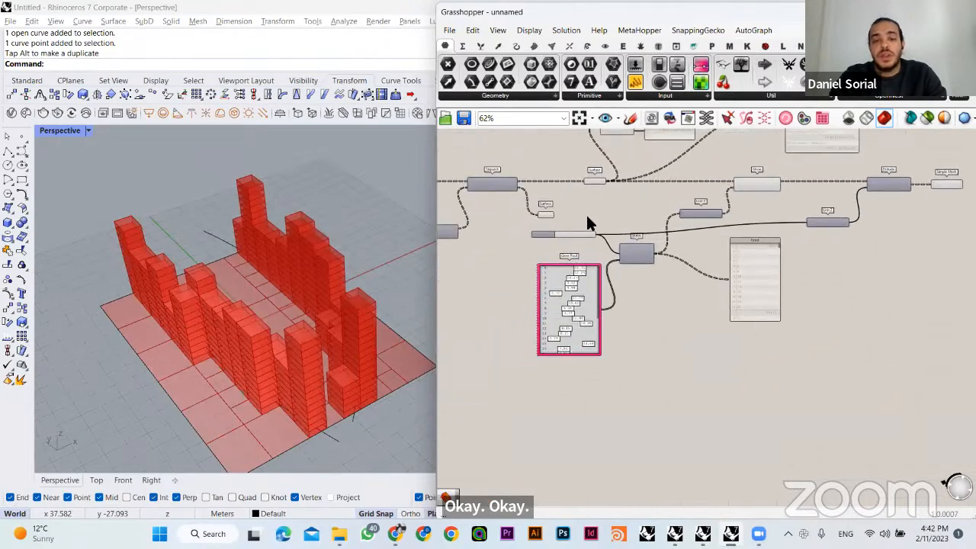
right_drag(585, 213, 728, 231)
scroll(681, 239, up, 4)
drag(689, 231, 650, 412)
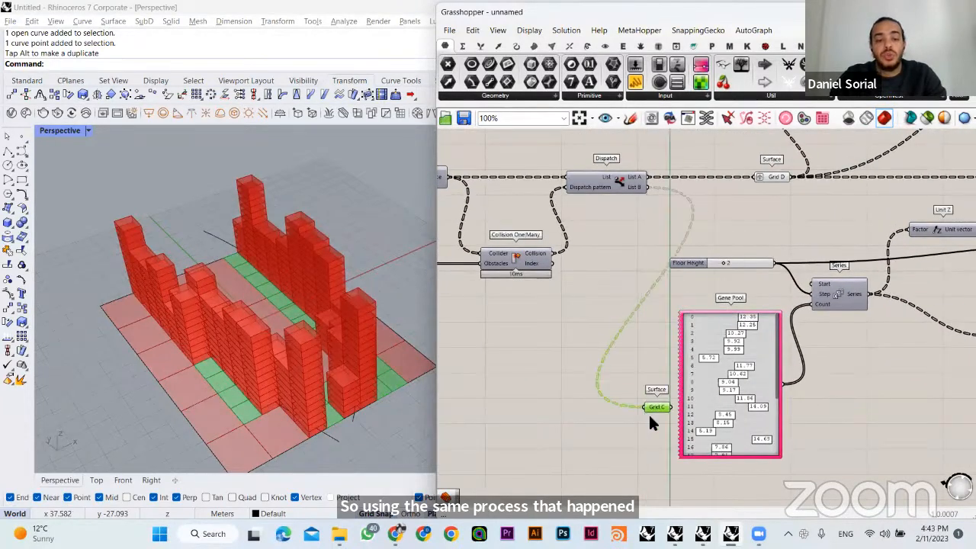
right_drag(650, 414, 618, 275)
drag(619, 270, 642, 429)
click(723, 388)
right_drag(722, 388, 679, 317)
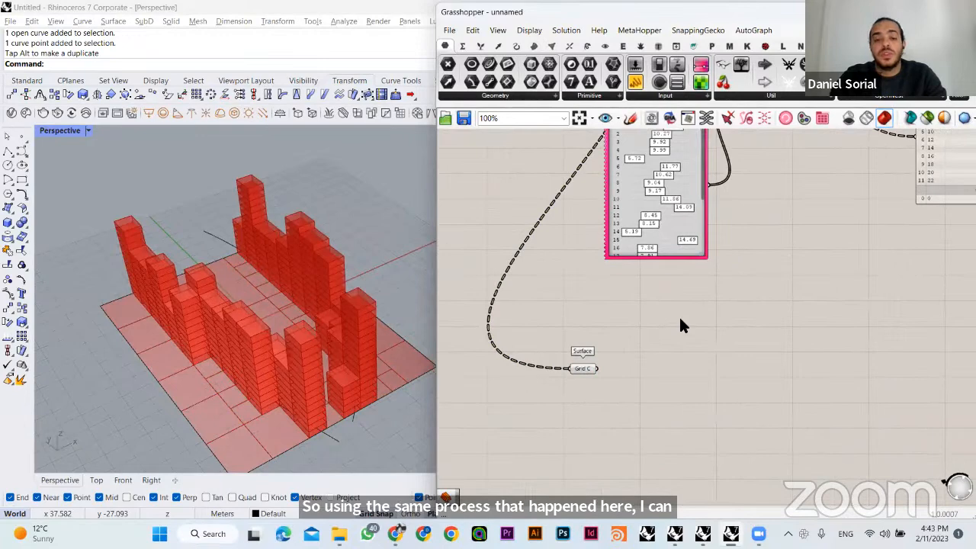
right_drag(594, 371, 599, 404)
- Review the chain from Grid C through Move and Extrude, highlighting the Simple Mesh buildings in the model
right_drag(290, 353, 278, 310)
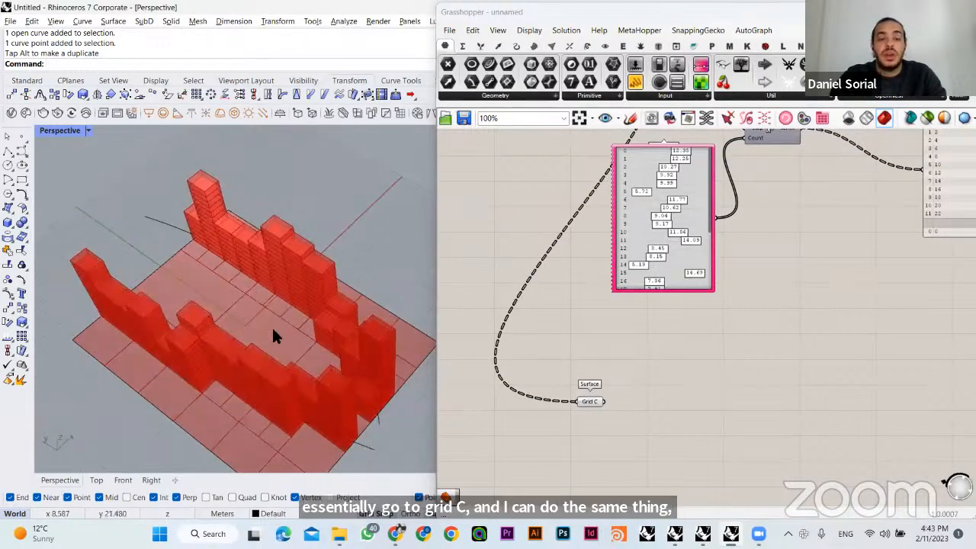
click(589, 401)
click(694, 376)
right_drag(695, 375, 444, 543)
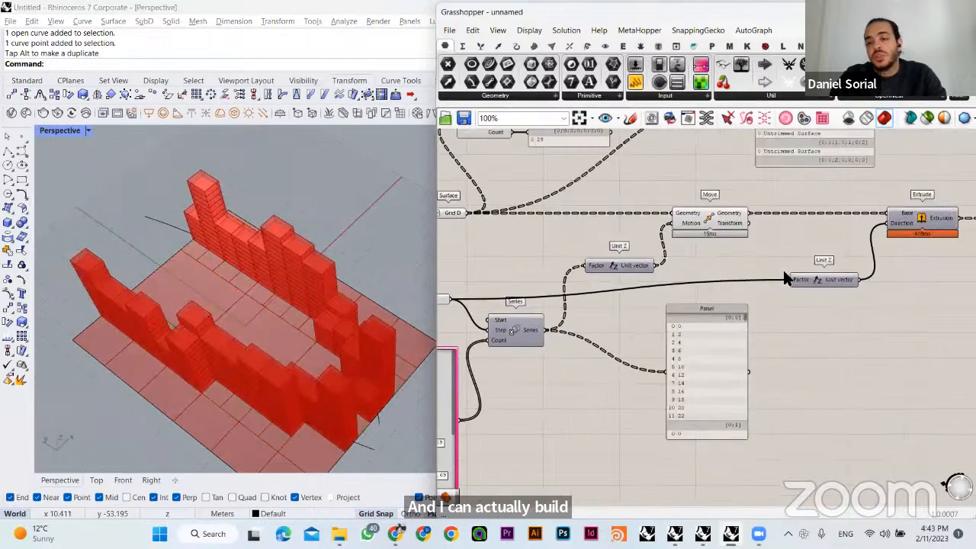
right_drag(906, 214, 664, 257)
click(775, 260)
right_drag(339, 394, 279, 342)
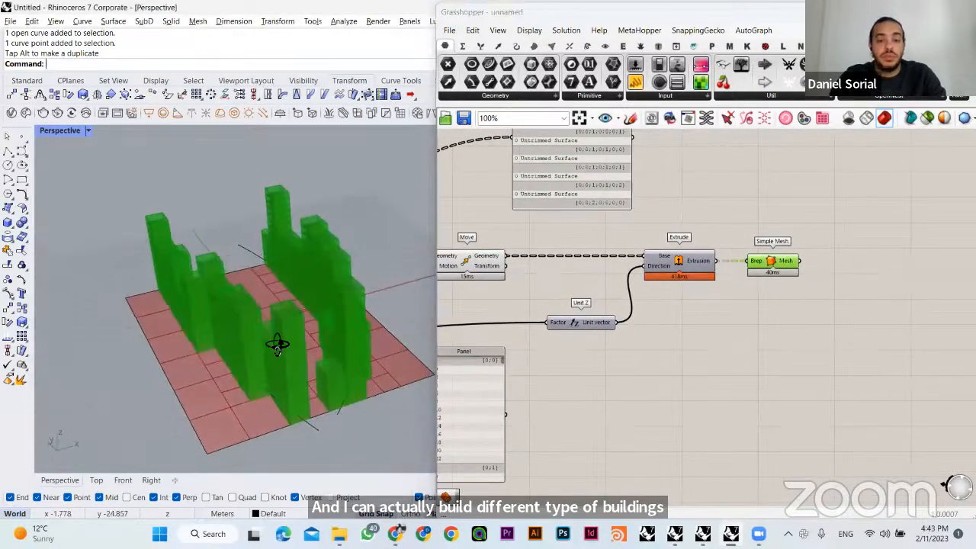
click(708, 366)
click(780, 262)
click(549, 349)
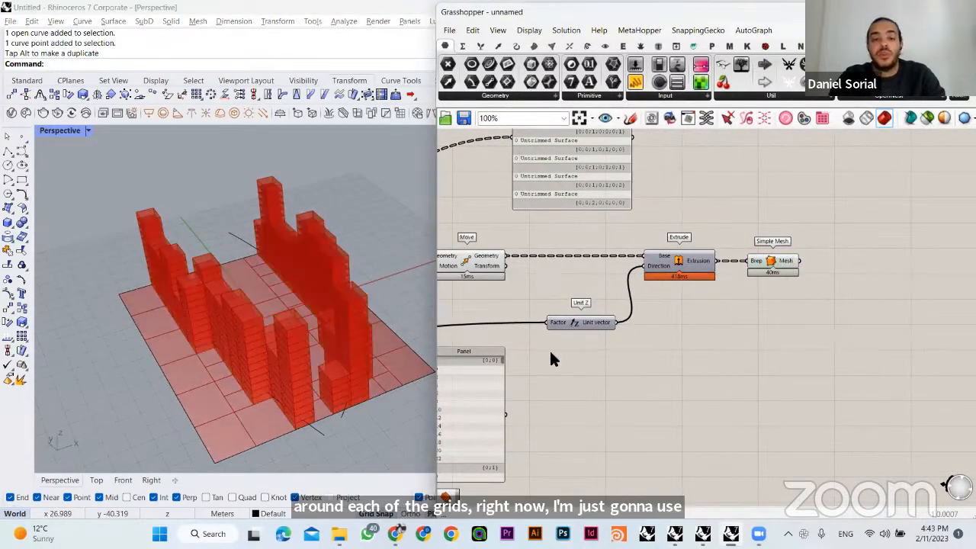
right_drag(549, 348, 715, 283)
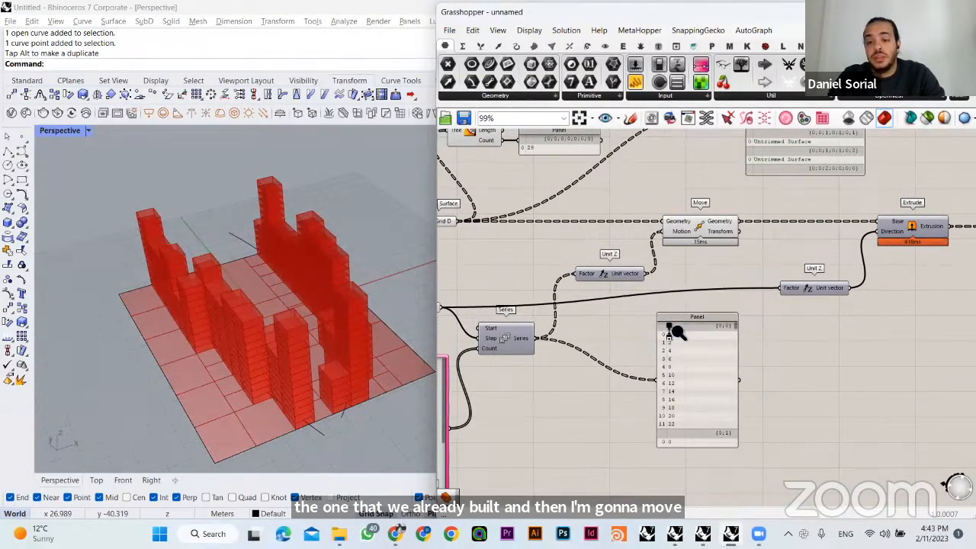
- Raise the Floor Height slider so it lines up with the Unit Z feeding Extrude's Direction input
scroll(682, 321, down, 2)
click(533, 294)
drag(536, 290, 533, 281)
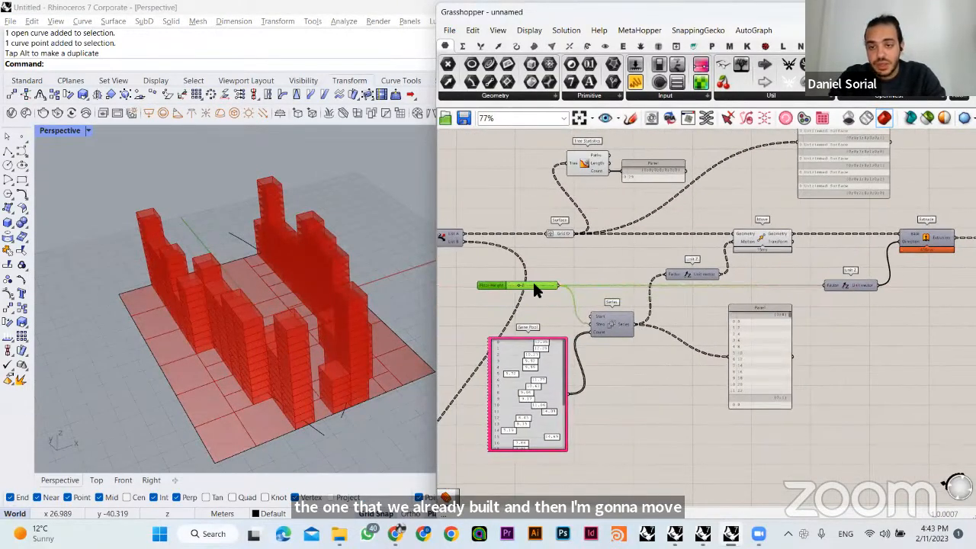
drag(841, 288, 671, 296)
key(ctrl+z)
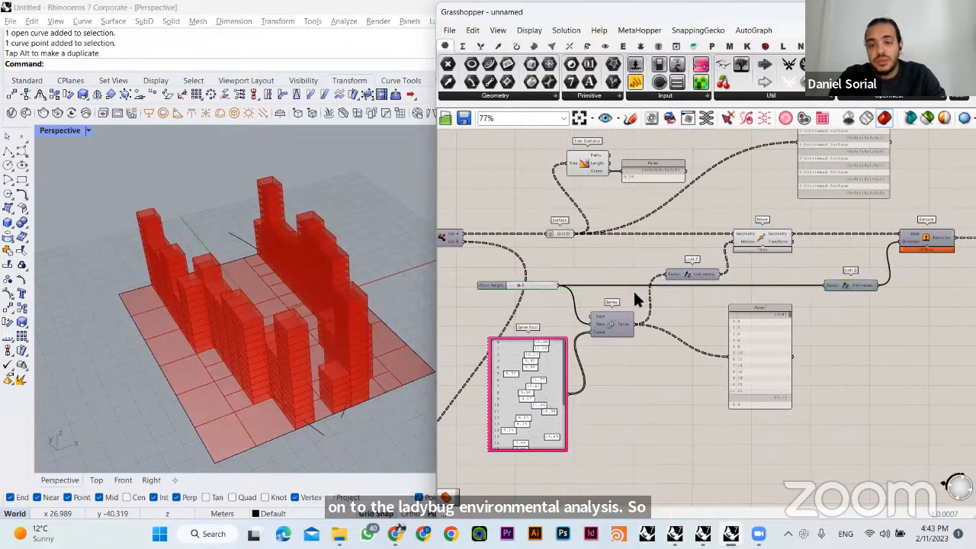
scroll(551, 394, up, 2)
- Try moving a point of the curve under the nearer building row, and undo the last two gumball moves
right_drag(373, 385, 324, 339)
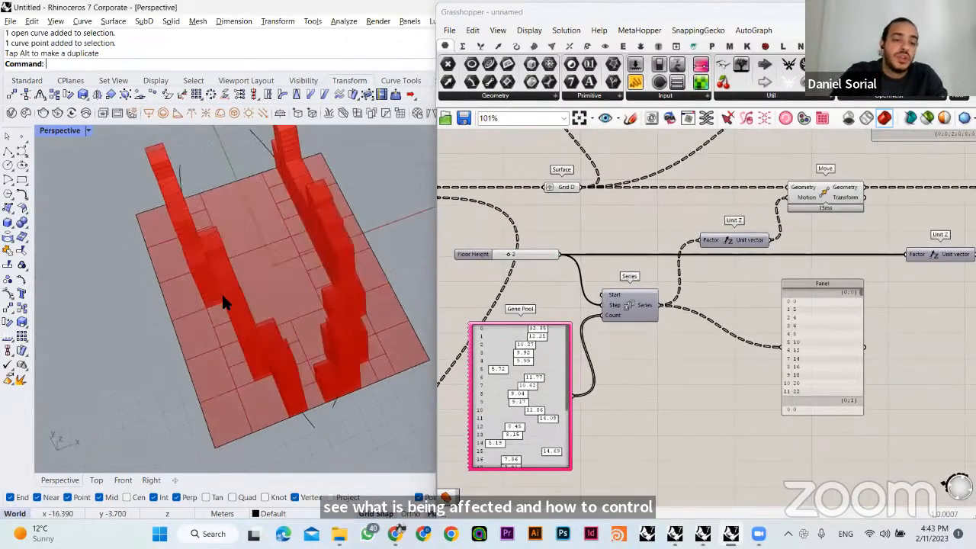
right_drag(216, 349, 242, 299)
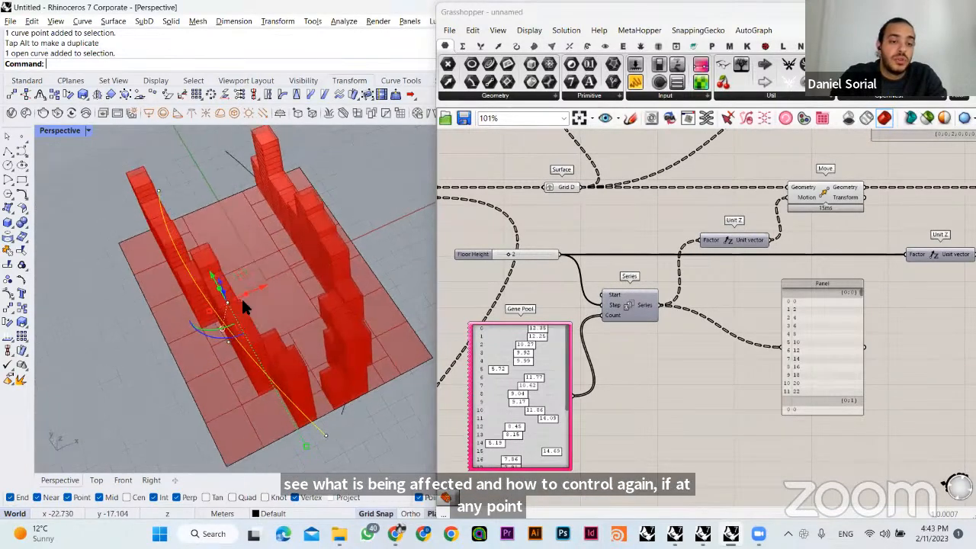
click(182, 395)
drag(221, 347, 233, 347)
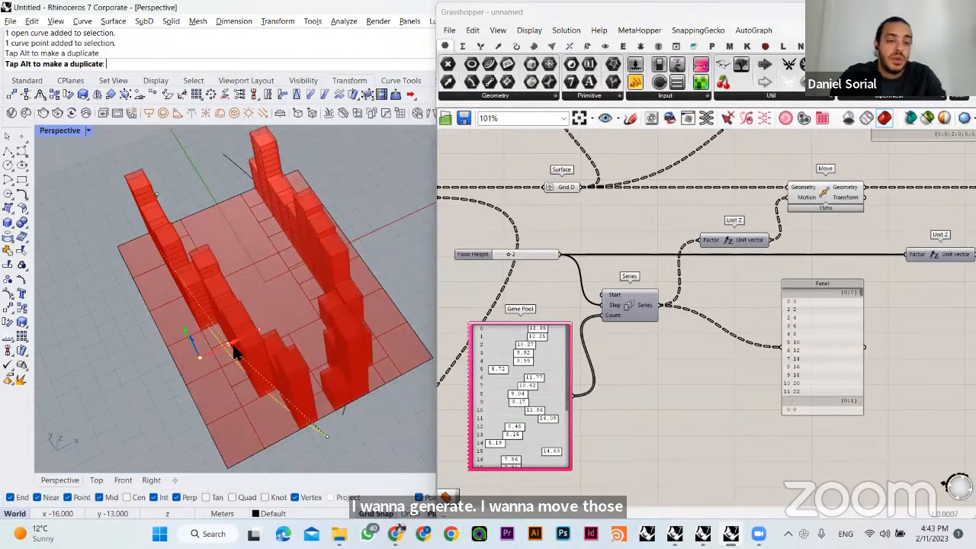
drag(289, 305, 343, 278)
right_drag(270, 332, 441, 422)
key(ctrl+z)
key(ctrl+z)
- Nudge Simple Mesh slightly farther from Extrude and check the regenerated buildings from several angles
right_drag(692, 295, 537, 315)
mouse_move(704, 308)
right_down()
mouse_move(623, 340)
mouse_move(599, 331)
right_up()
drag(787, 263, 798, 262)
double_click(788, 324)
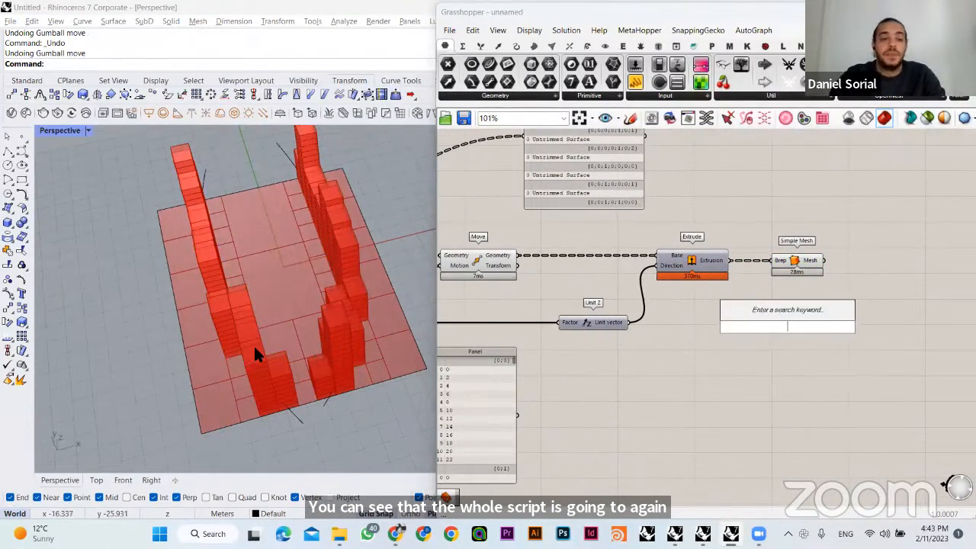
right_drag(254, 346, 321, 300)
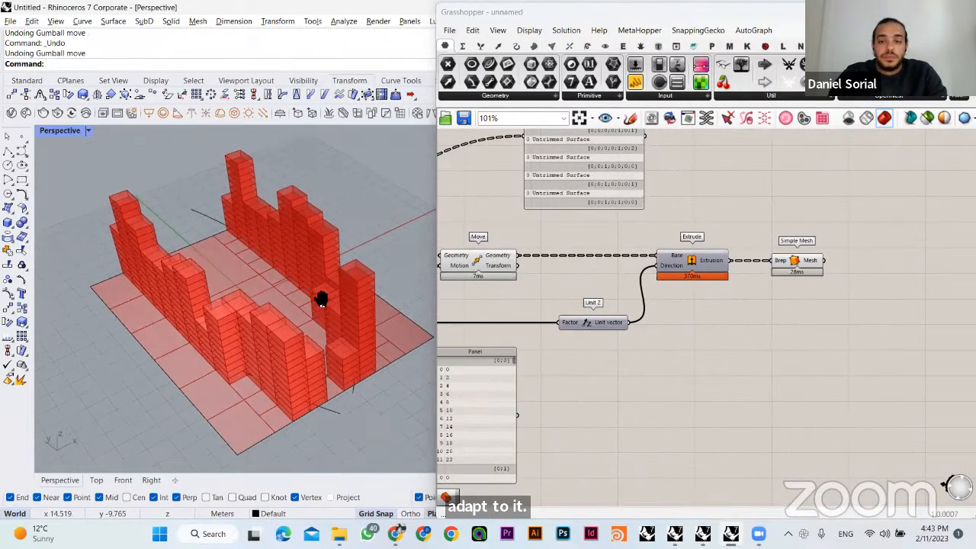
click(798, 262)
click(755, 304)
right_drag(400, 287, 327, 334)
- Set the Number Slider driving U and V Count of the Divide Domain² beside Grid A and Grid B to 3
scroll(585, 283, down, 1)
right_drag(586, 284, 823, 259)
right_drag(622, 279, 763, 278)
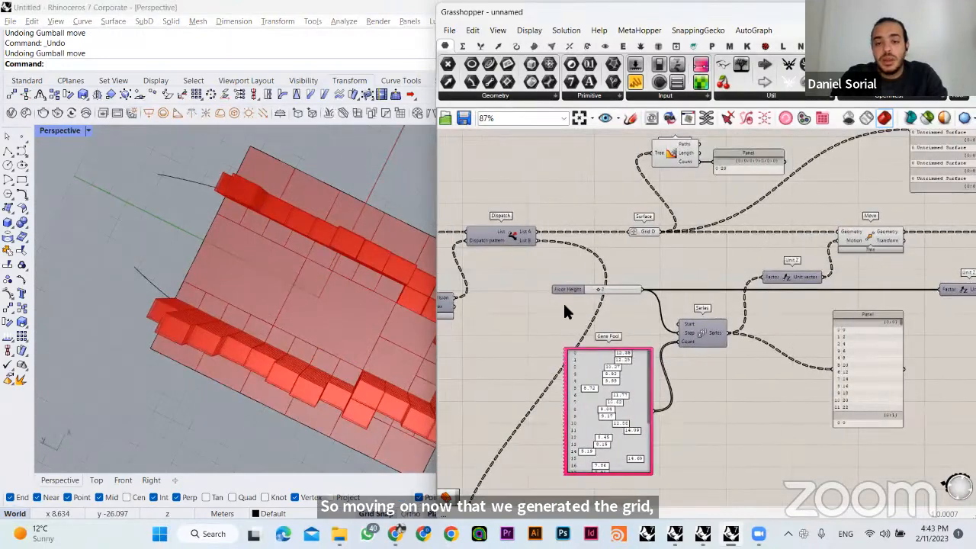
right_drag(577, 310, 827, 298)
right_drag(512, 322, 780, 326)
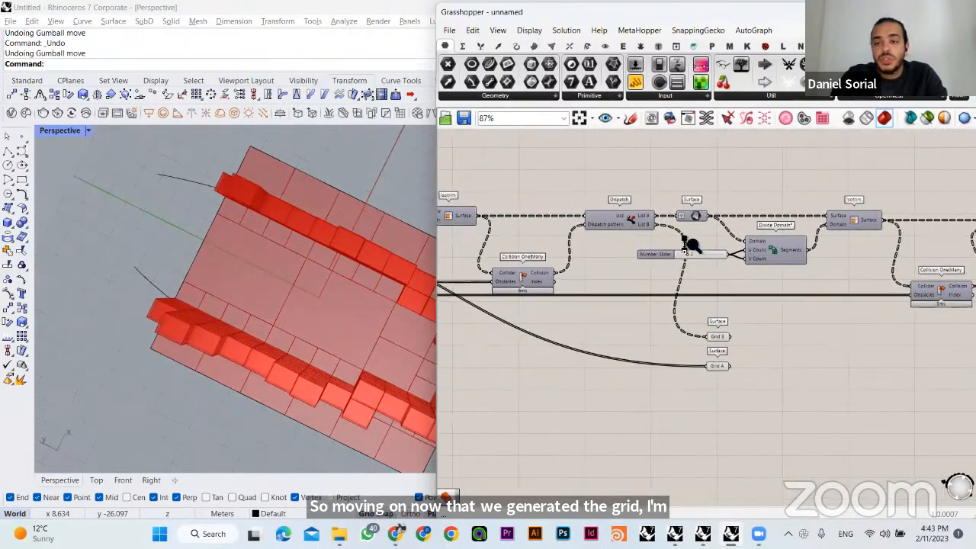
scroll(690, 244, up, 3)
double_click(688, 226)
text(3)
key(Return)
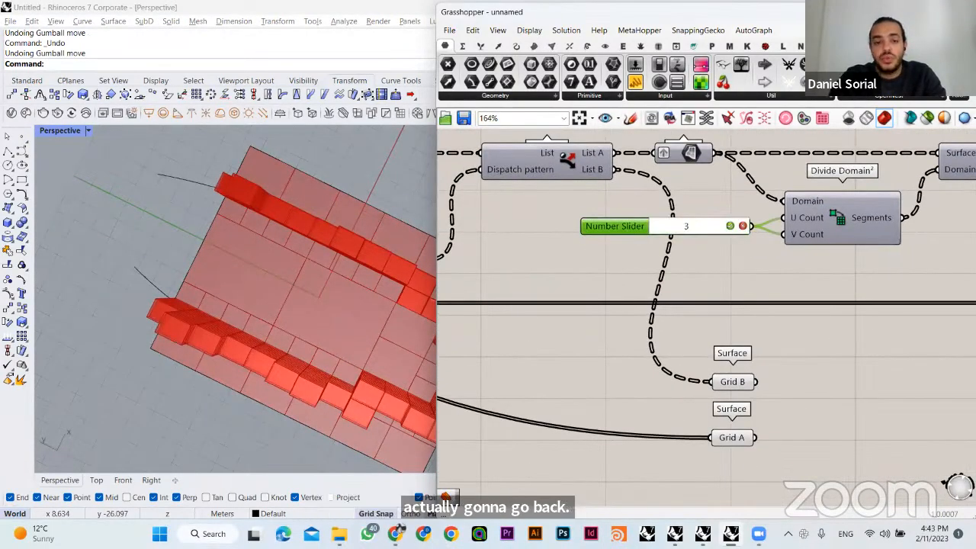
click(688, 245)
right_drag(293, 328, 256, 262)
- Set the Number Slider feeding U and V Count of the Divide Domain² after Graft Tree to 3
scroll(621, 295, down, 2)
right_drag(680, 281, 793, 269)
right_drag(458, 292, 853, 306)
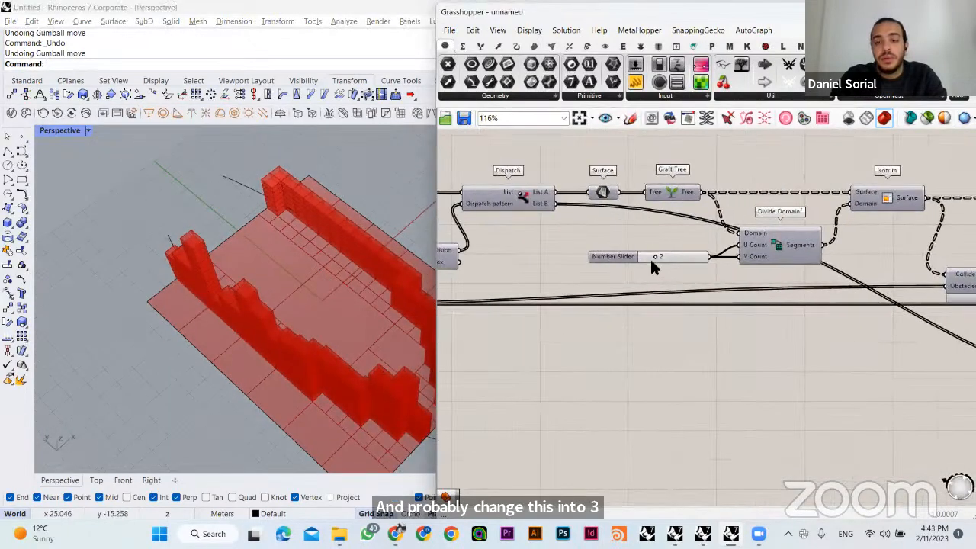
double_click(661, 258)
text(3)
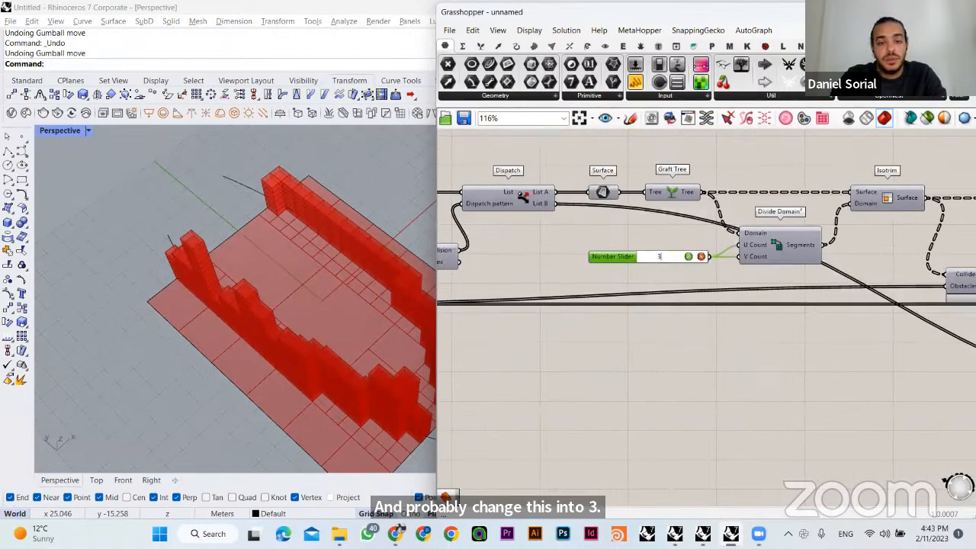
key(Return)
right_drag(342, 300, 427, 343)
- Set the U and V Count slider of the Divide Domain² beside Grid A and Grid B to 2
scroll(747, 280, down, 4)
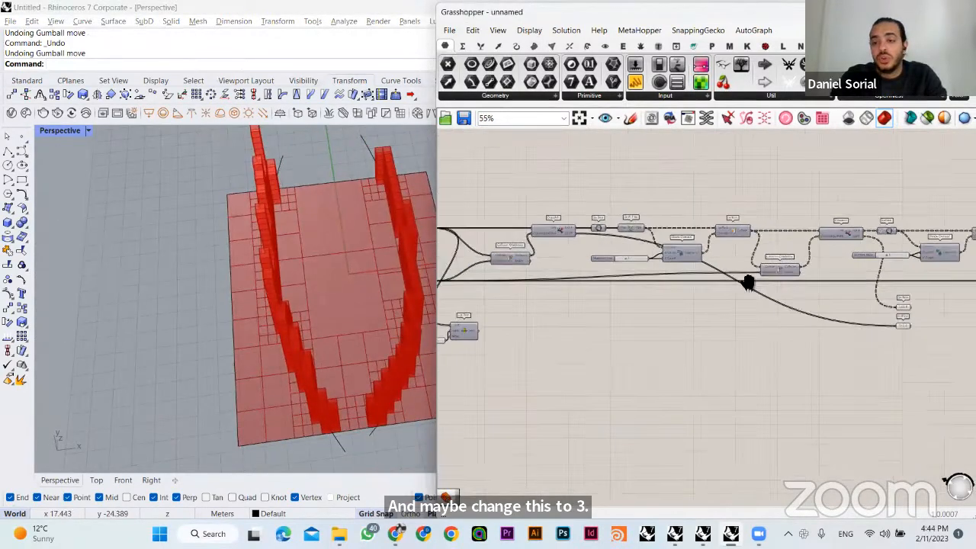
scroll(681, 278, up, 4)
double_click(616, 247)
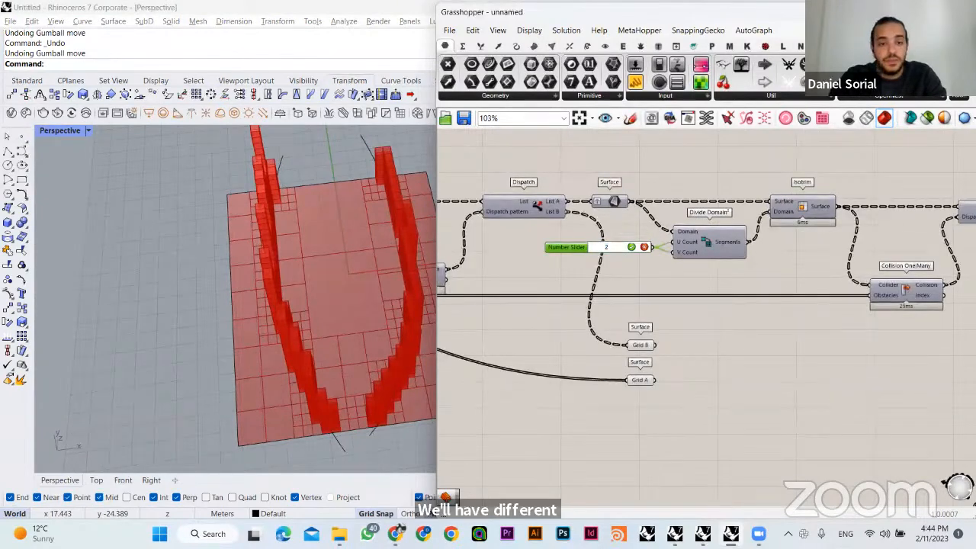
key(Return)
click(717, 343)
right_drag(434, 322, 323, 275)
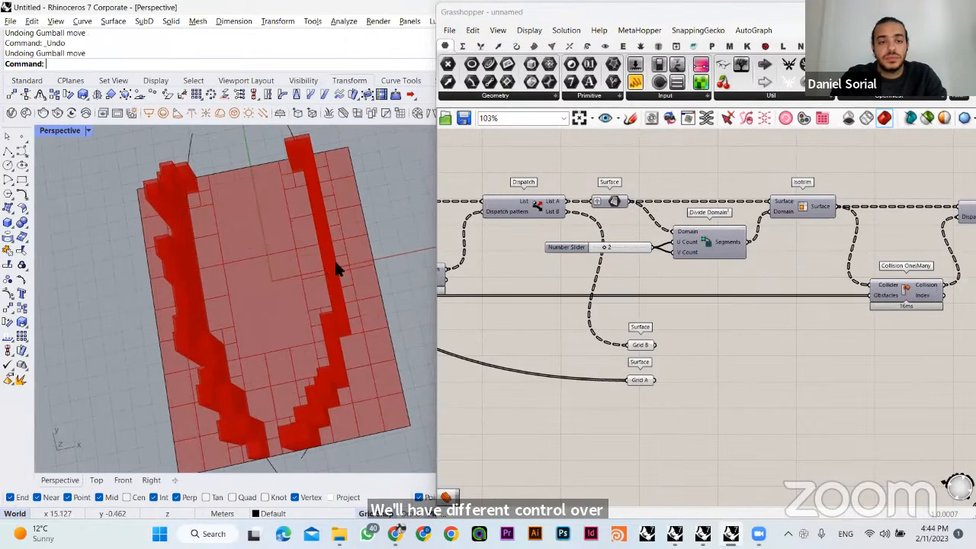
drag(338, 268, 316, 243)
key(ctrl+z)
click(323, 244)
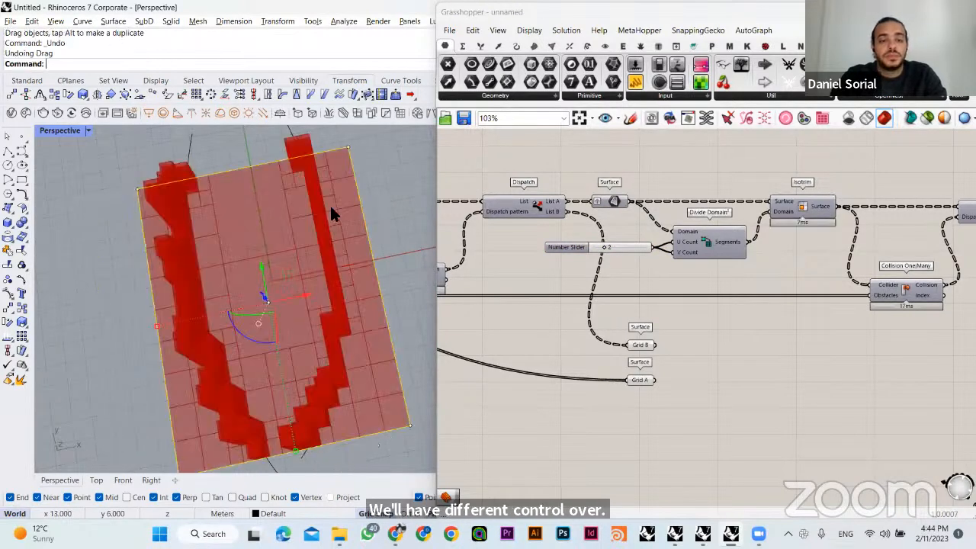
- Move the right-hand guide curve's upper control point inward, and undo the extra shift of two points
right_drag(297, 225, 306, 259)
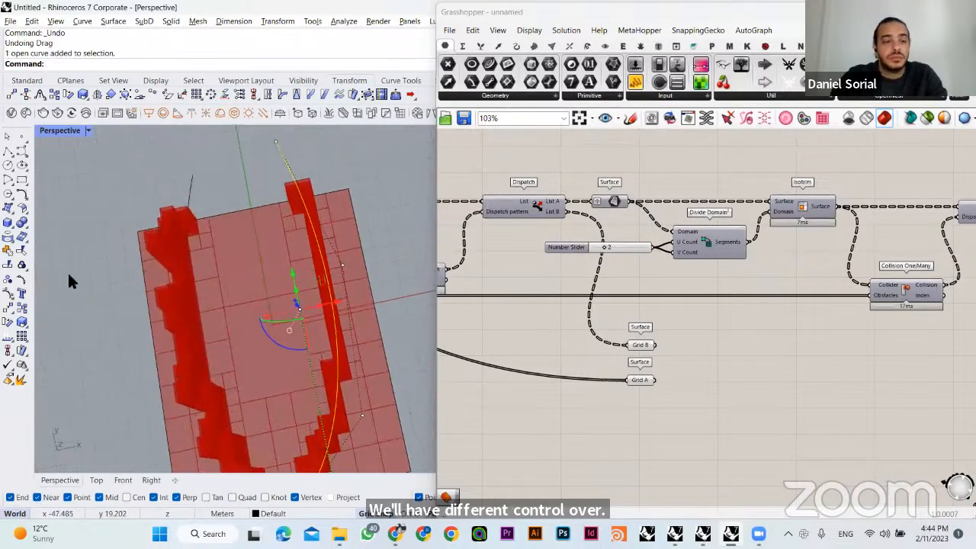
click(343, 266)
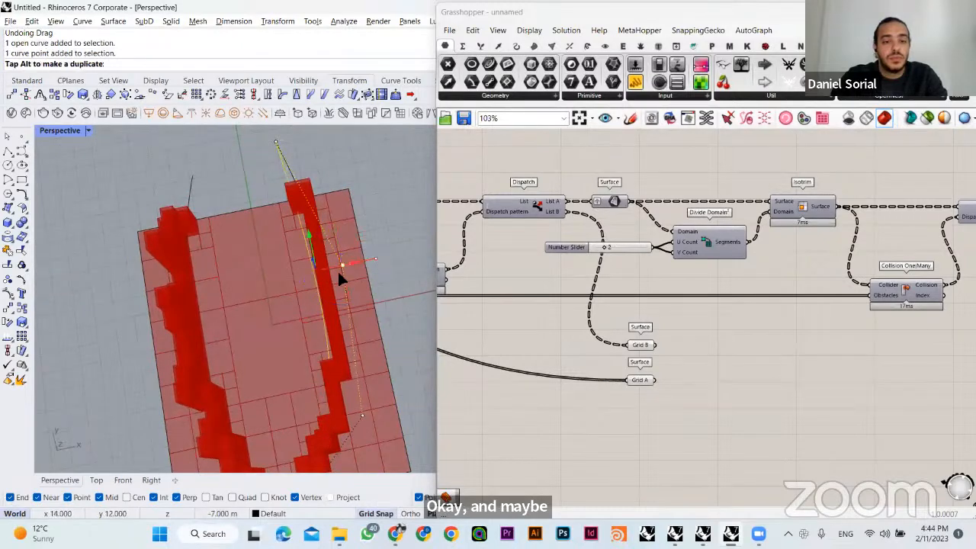
drag(322, 278, 318, 279)
shift+right_drag(369, 334, 371, 280)
drag(348, 332, 380, 372)
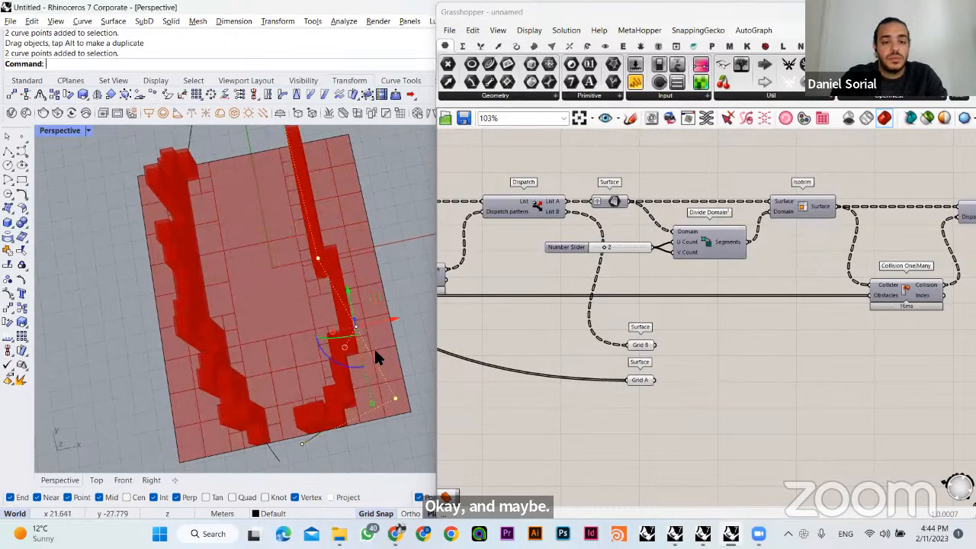
key(ctrl+z)
- Reshape the right-hand guide curve by pulling a control point outward, towards the site's outer edge
click(323, 347)
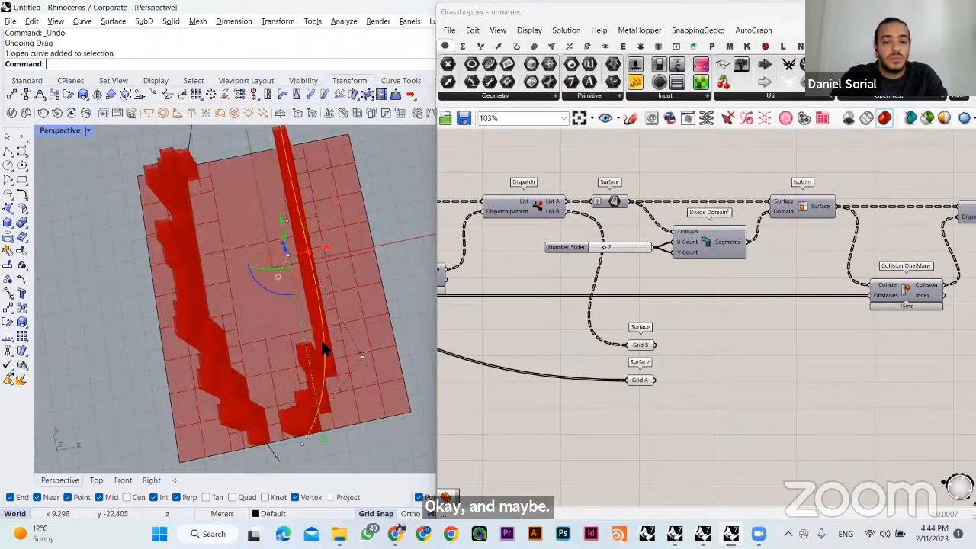
drag(370, 368, 361, 365)
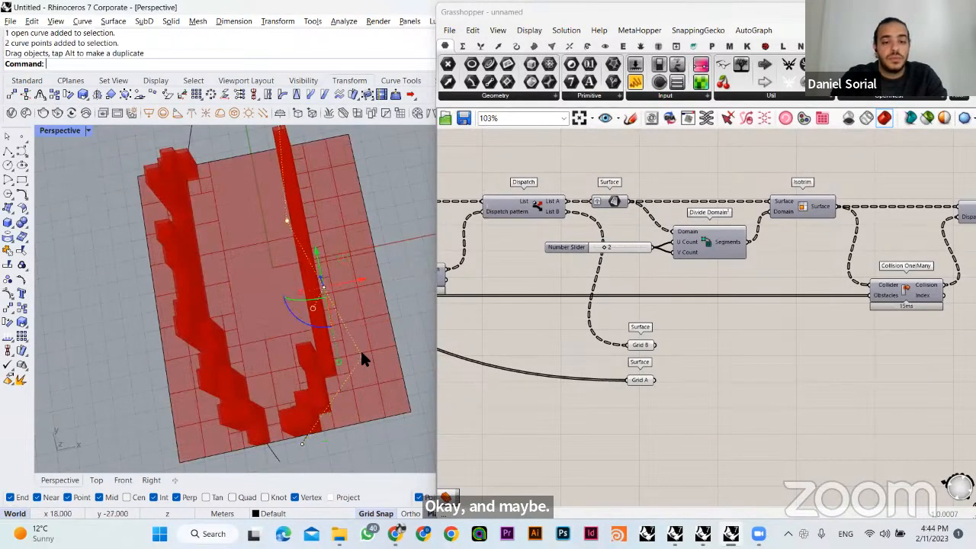
click(360, 348)
drag(377, 330, 419, 259)
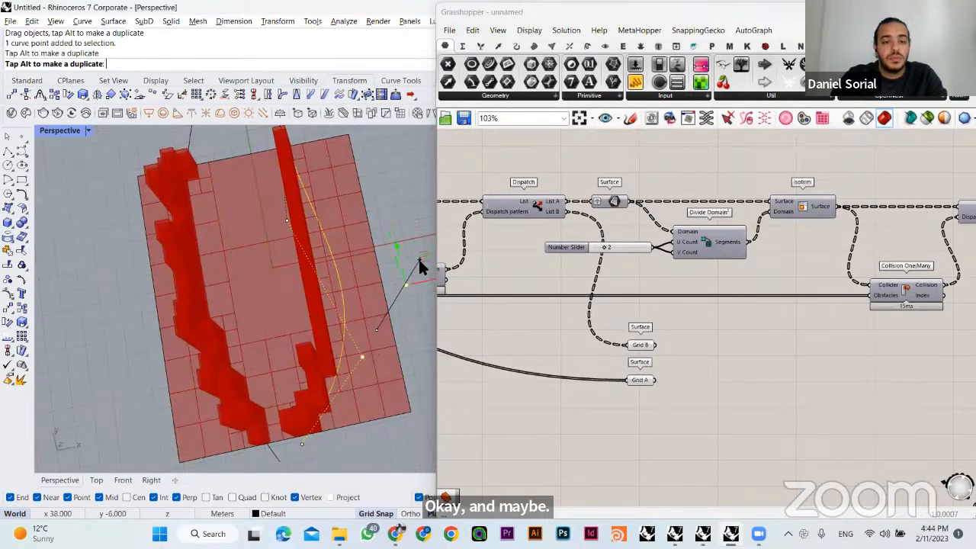
right_drag(390, 186, 350, 288)
- Review the definition from the second Divide Domain² through Grid C and the Gene Pool to Simple Mesh
scroll(700, 338, down, 2)
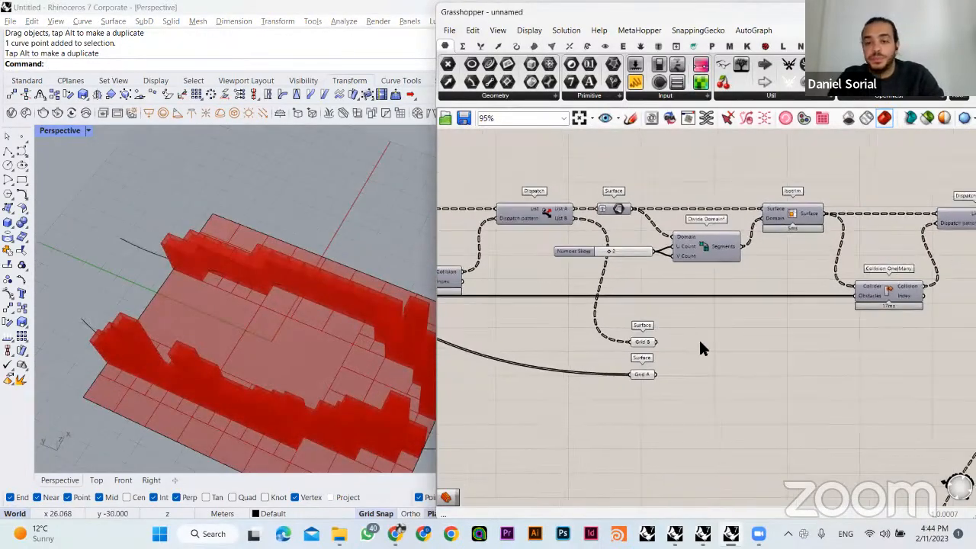
right_drag(911, 324, 717, 311)
right_drag(781, 321, 685, 240)
click(648, 476)
click(701, 440)
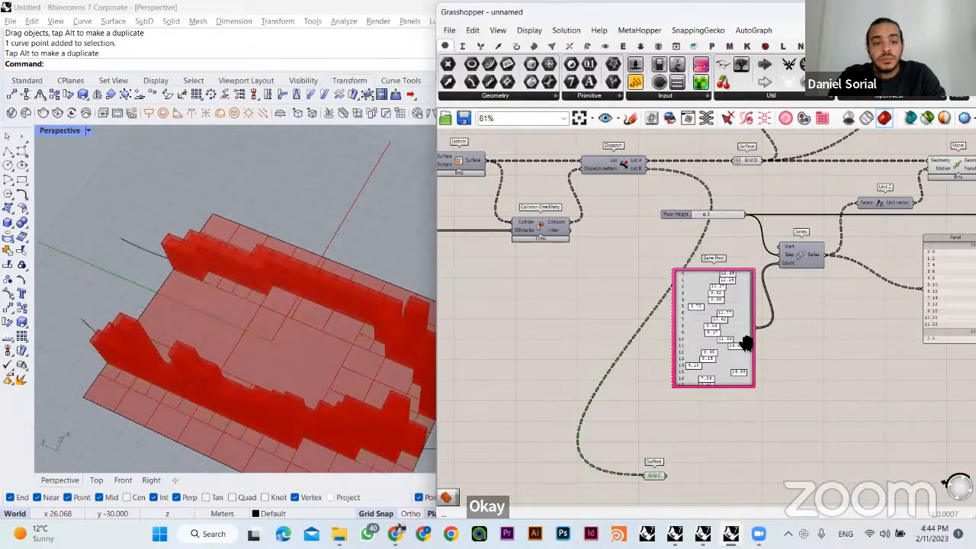
right_drag(745, 341, 685, 327)
right_drag(795, 326, 604, 399)
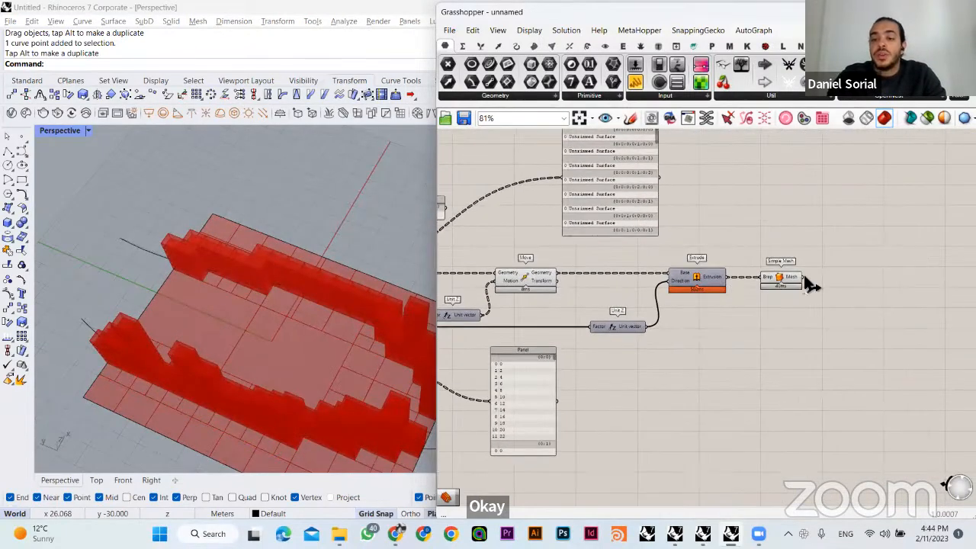
click(779, 279)
click(669, 354)
right_drag(669, 354, 618, 315)
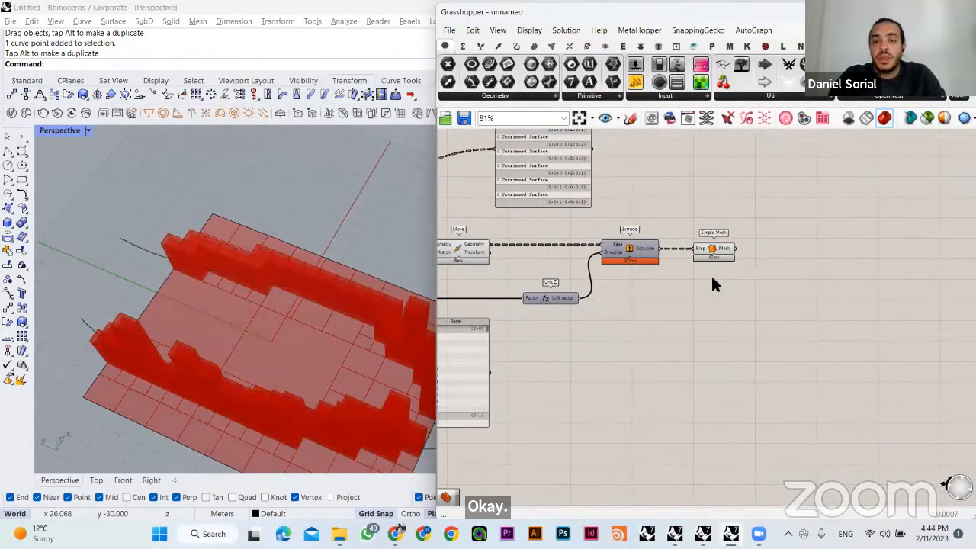
- Display the Ladybug components and view the stacked buildings in perspective
click(765, 47)
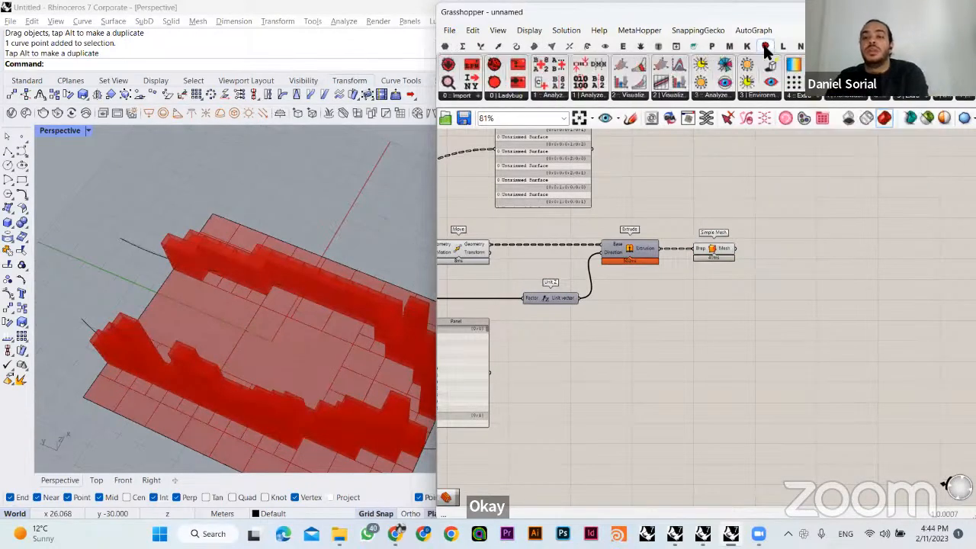
right_drag(279, 303, 70, 197)
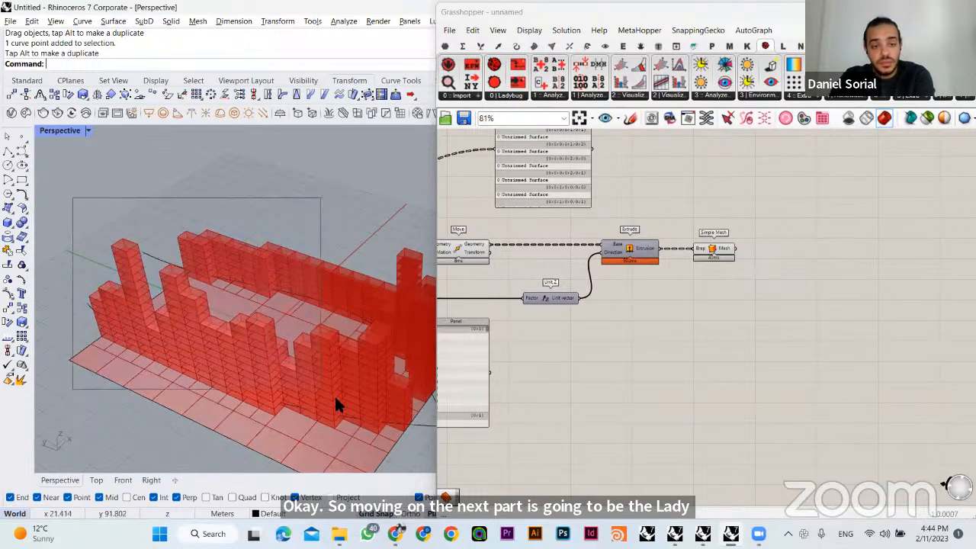
right_drag(338, 289, 323, 209)
right_drag(611, 368, 651, 347)
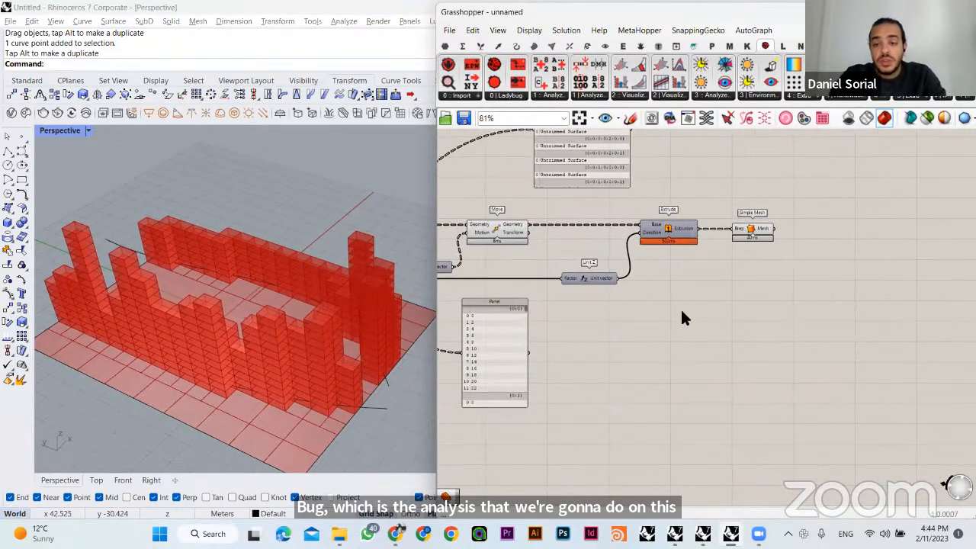
- Switch to the Google Slides presentation and examine slide 7's diagrams on floors per plot and attractor-based plot scaling
key(alt+Tab)
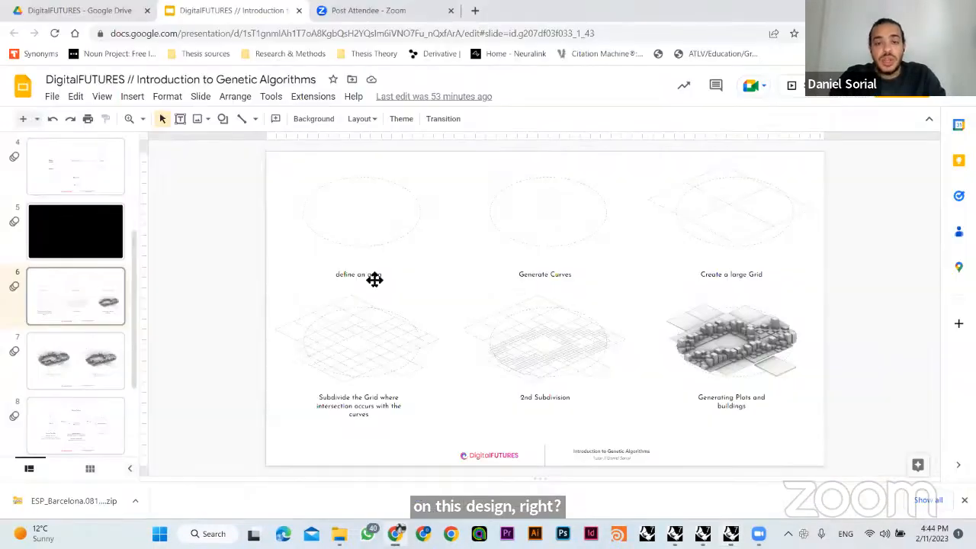
click(74, 361)
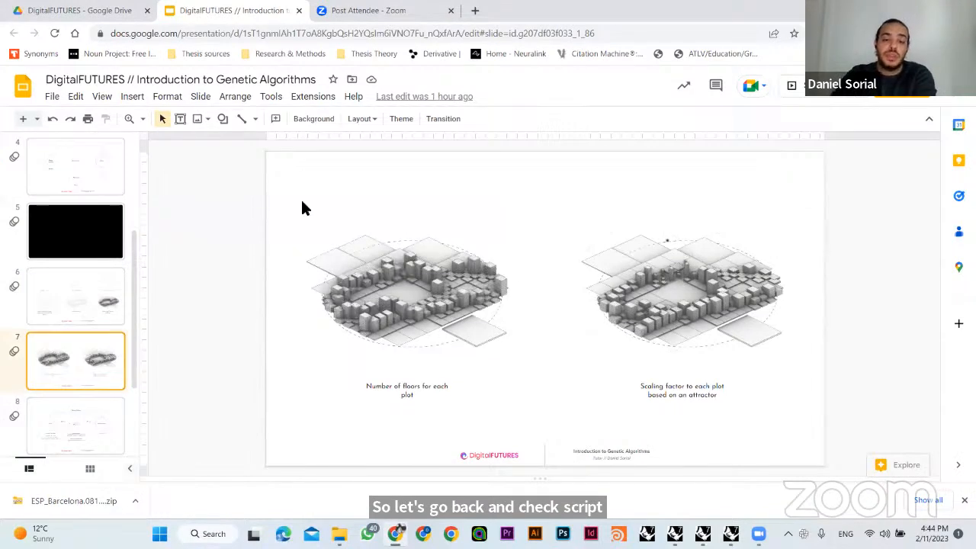
click(501, 279)
click(700, 283)
click(424, 306)
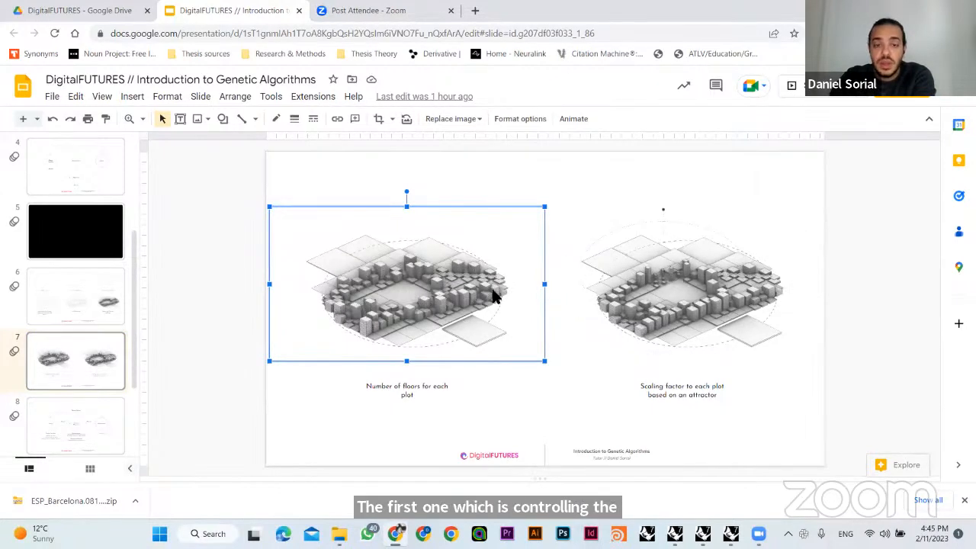
click(697, 299)
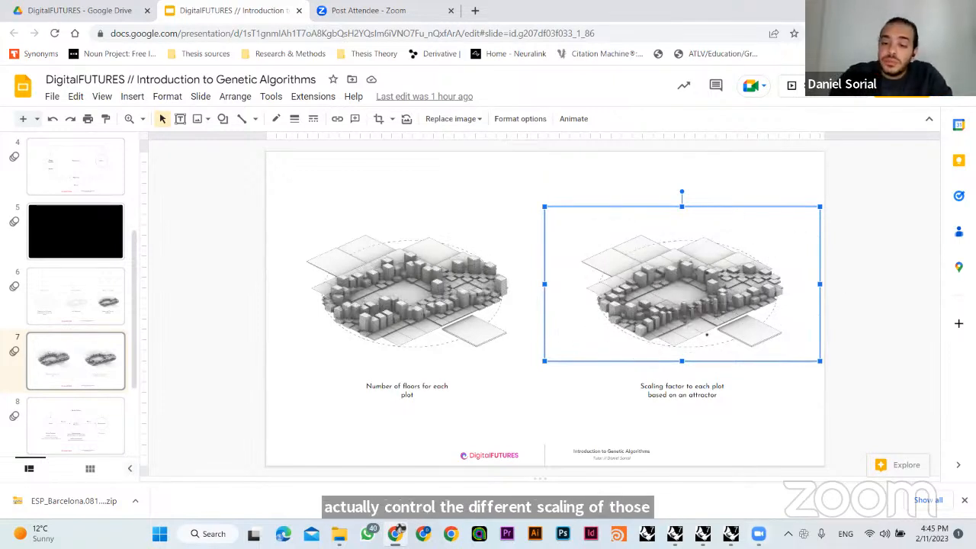
- Return to Rhino and Grasshopper and hide the previews of Simple Mesh and Move
click(731, 534)
right_drag(561, 313, 730, 311)
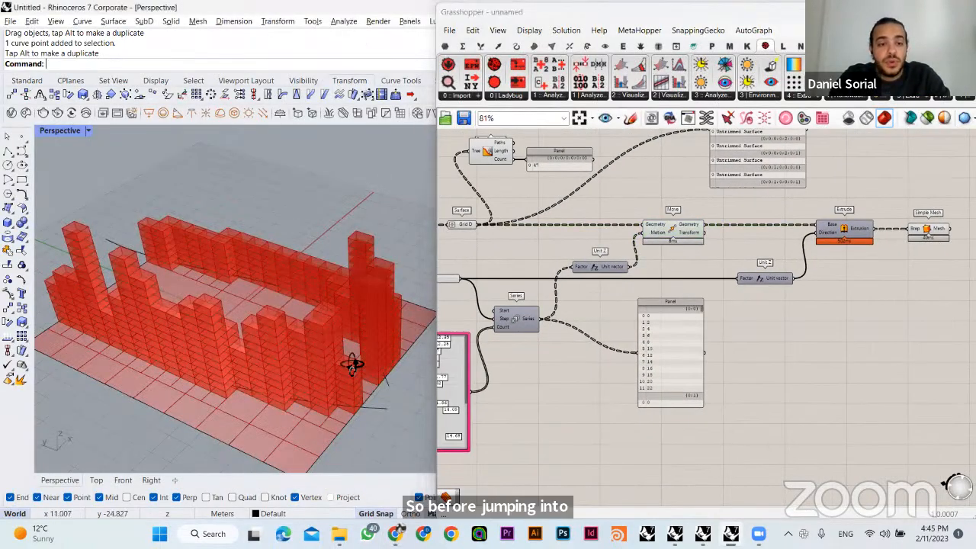
right_drag(349, 362, 275, 368)
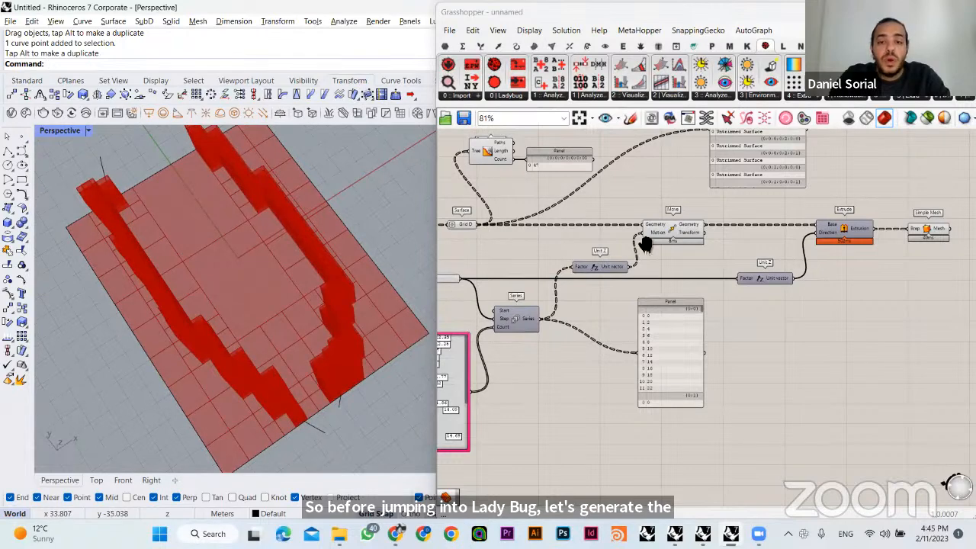
right_drag(671, 230, 574, 242)
click(784, 223)
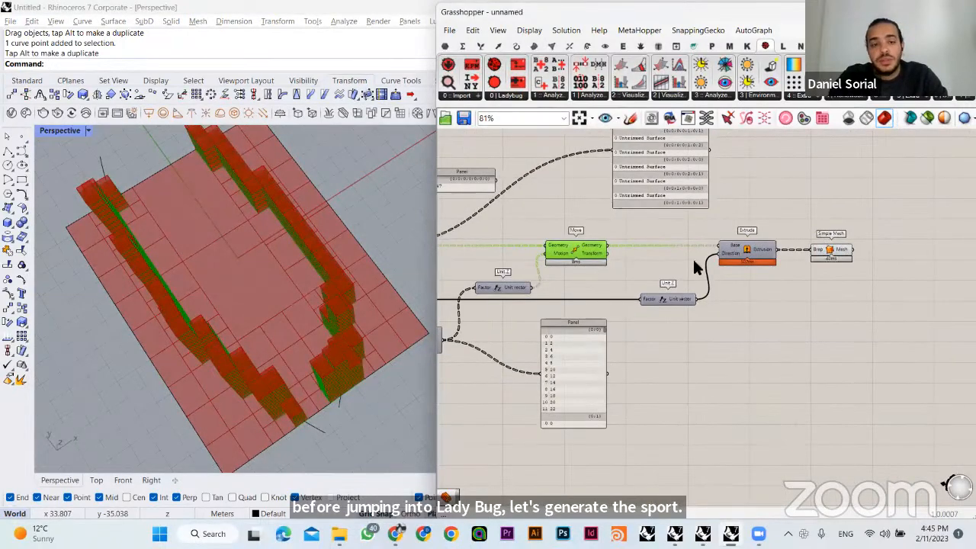
click(832, 250)
key(ctrl+q)
click(572, 245)
key(ctrl+q)
right_drag(633, 214, 861, 218)
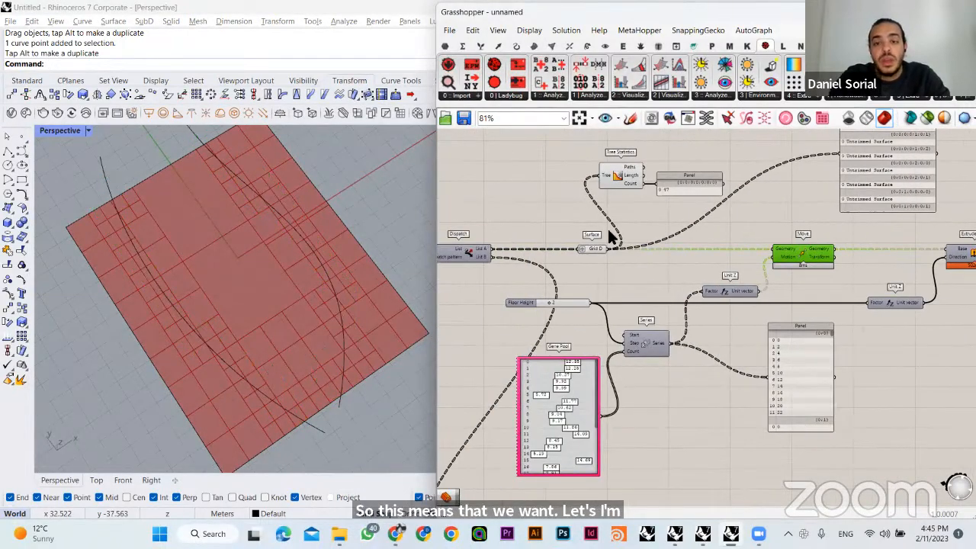
- Highlight the Grid D surfaces and inspect these plots along the curve up close
click(595, 249)
right_drag(311, 307, 243, 196)
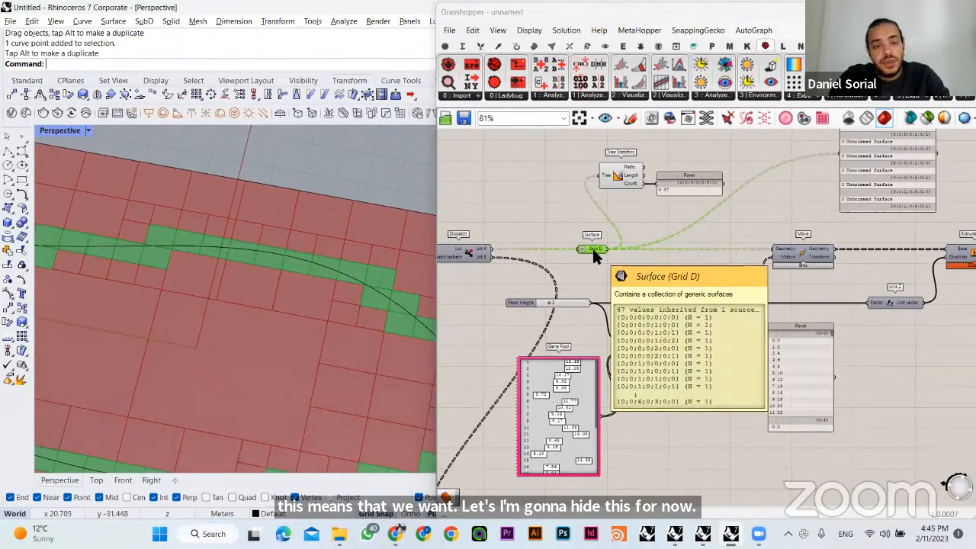
right_drag(186, 286, 161, 257)
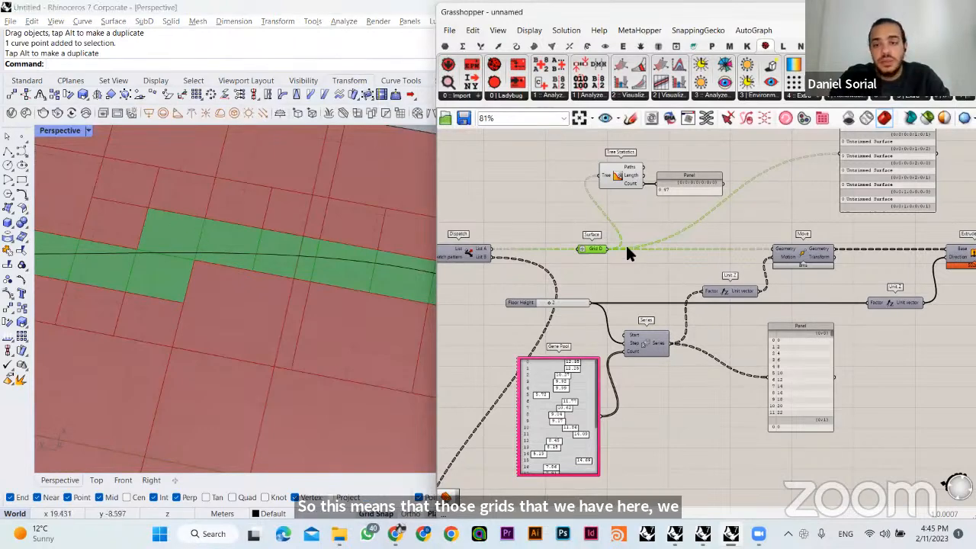
- Add an Offset Curve component above the Grid D row and connect Grid D to its Curve input
right_drag(693, 210, 660, 279)
double_click(671, 166)
text(offset)
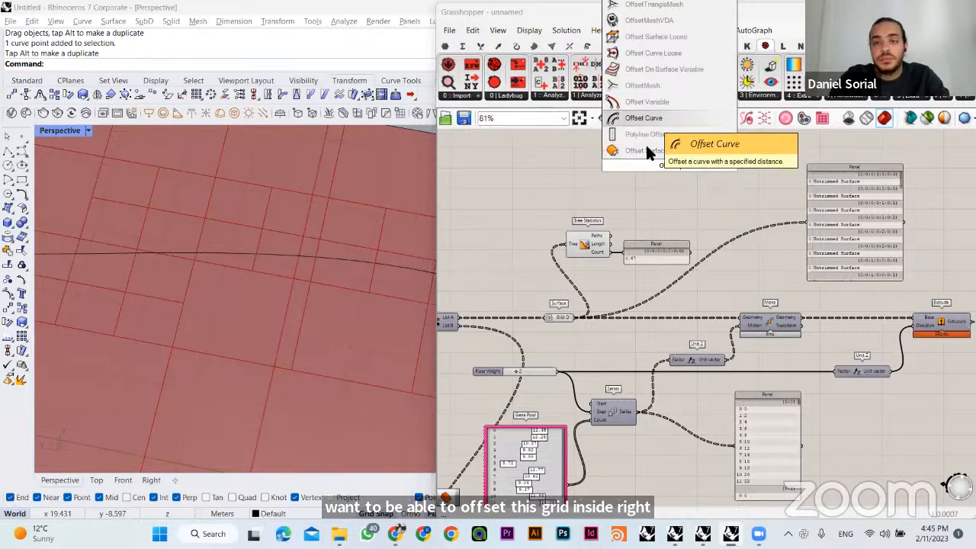
click(648, 122)
drag(628, 158, 648, 152)
- Compare the Offset Curve outlines with the Grid D plots to check the offset direction
scroll(245, 339, down, 3)
scroll(245, 339, down, 3)
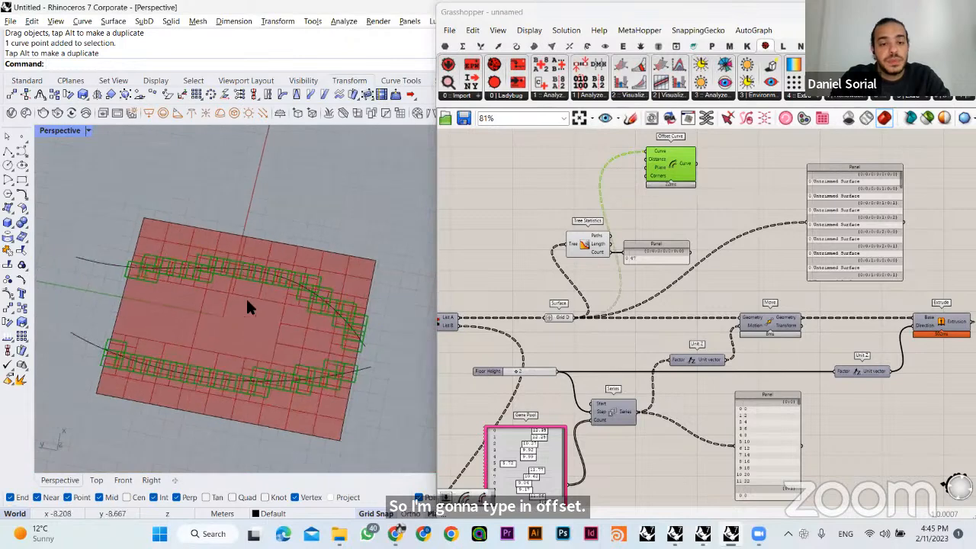
scroll(333, 336, up, 10)
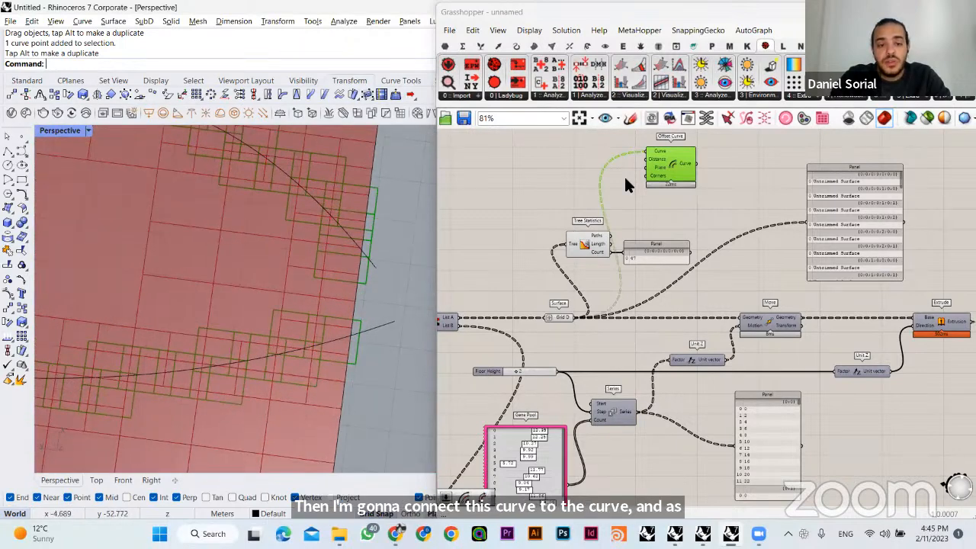
click(661, 200)
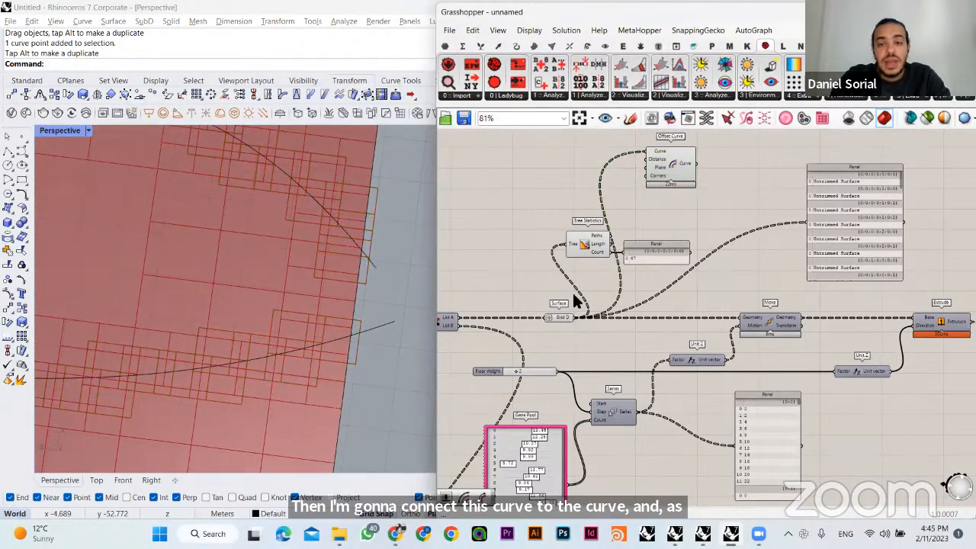
click(562, 315)
click(670, 170)
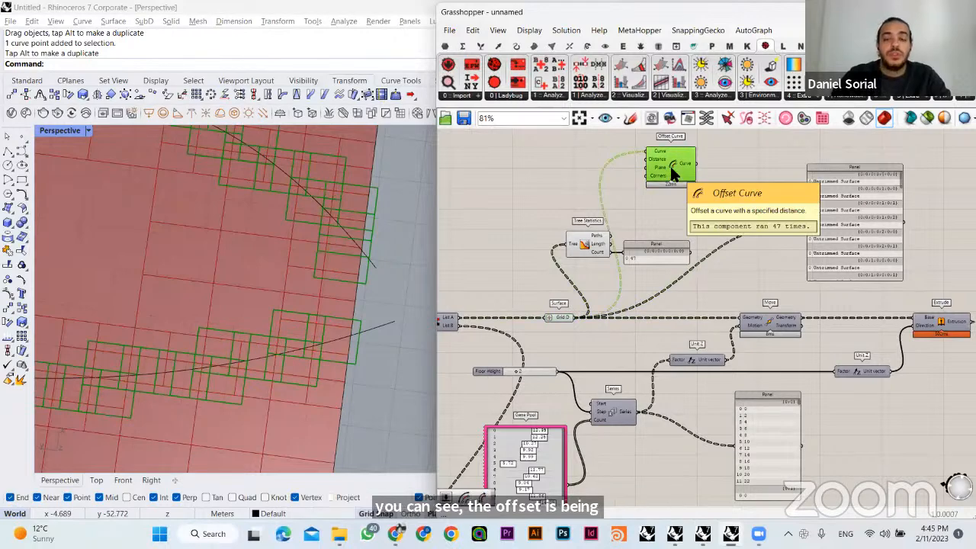
scroll(671, 187, down, 2)
- Move Offset Curve to the open canvas area below the Grid D row
drag(660, 156, 663, 470)
right_drag(672, 428, 627, 282)
scroll(637, 357, up, 5)
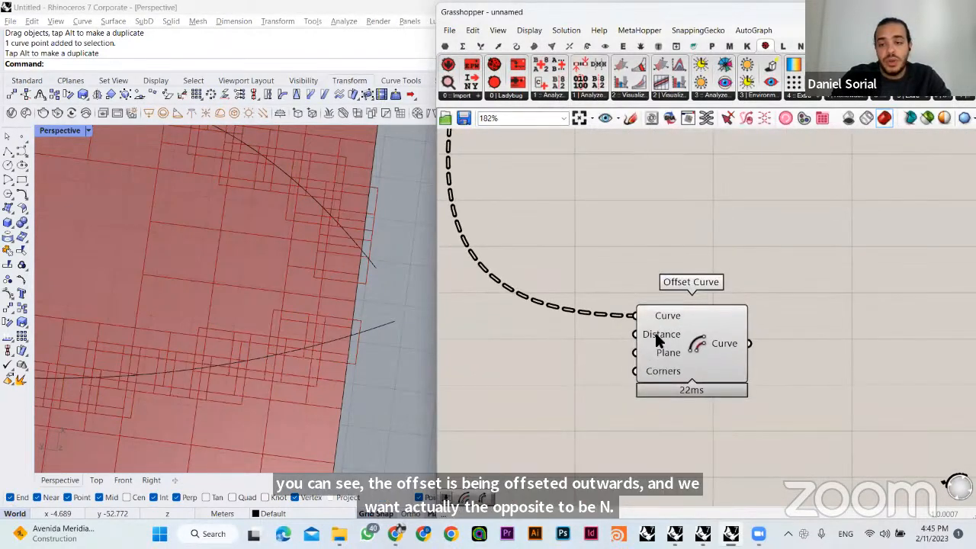
- Add a Number Slider set to 1.00 and place it ahead of Offset Curve with space between them
double_click(569, 358)
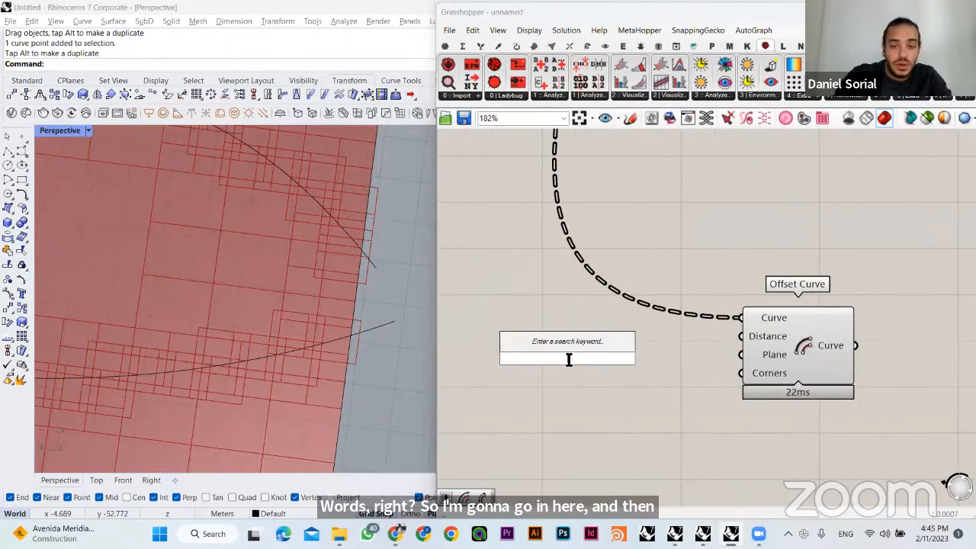
text(10)
key(Return)
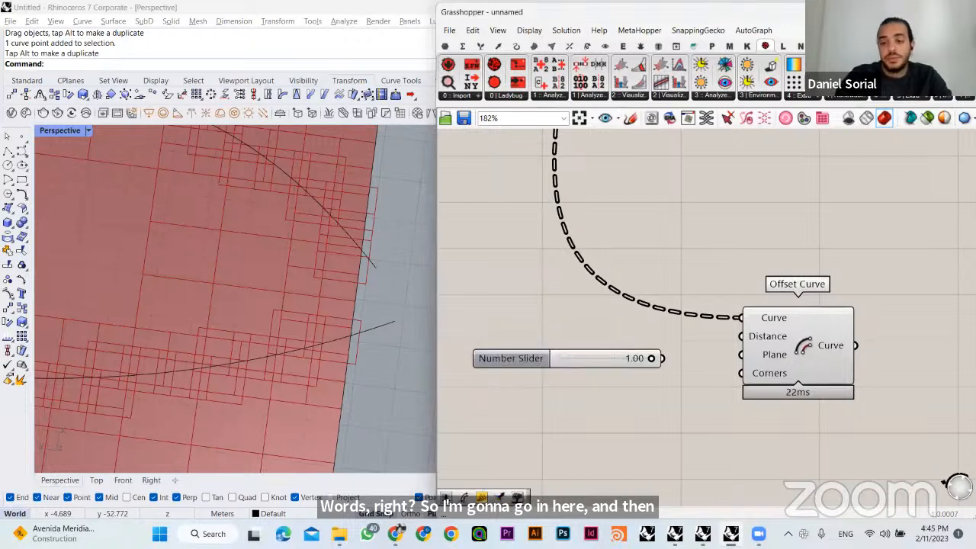
drag(590, 351, 552, 340)
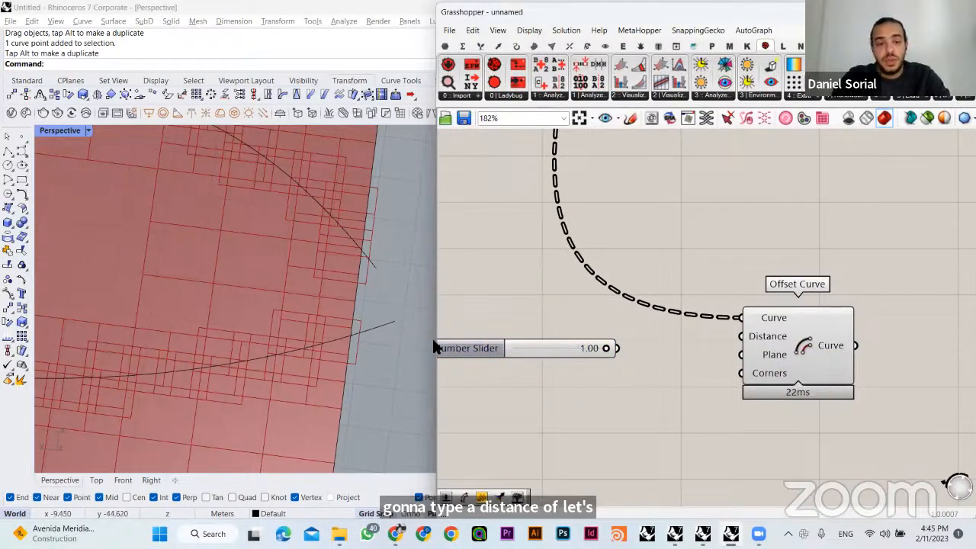
- Add a Negative component between the 1.00 Number Slider and Offset Curve
double_click(634, 396)
text(negt)
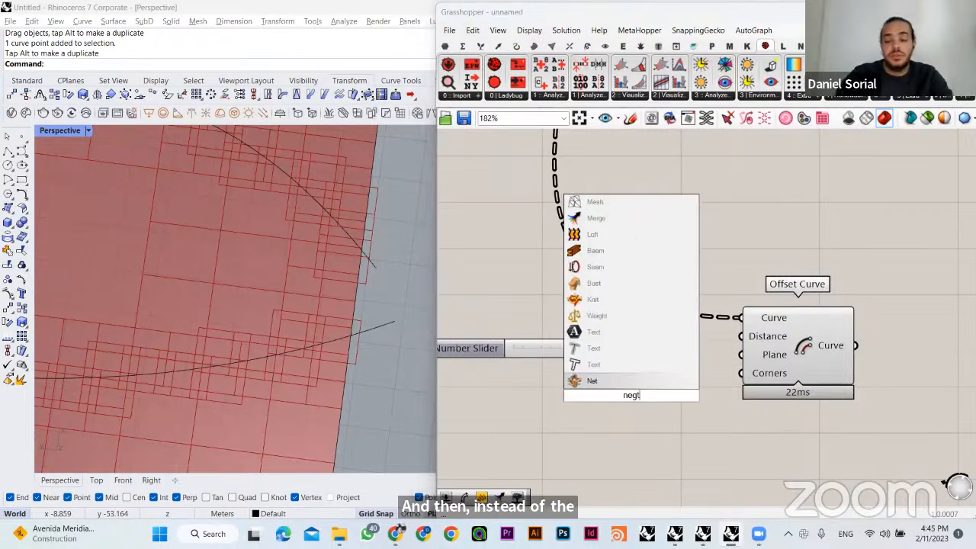
key(BackSpace)
text(a)
click(610, 382)
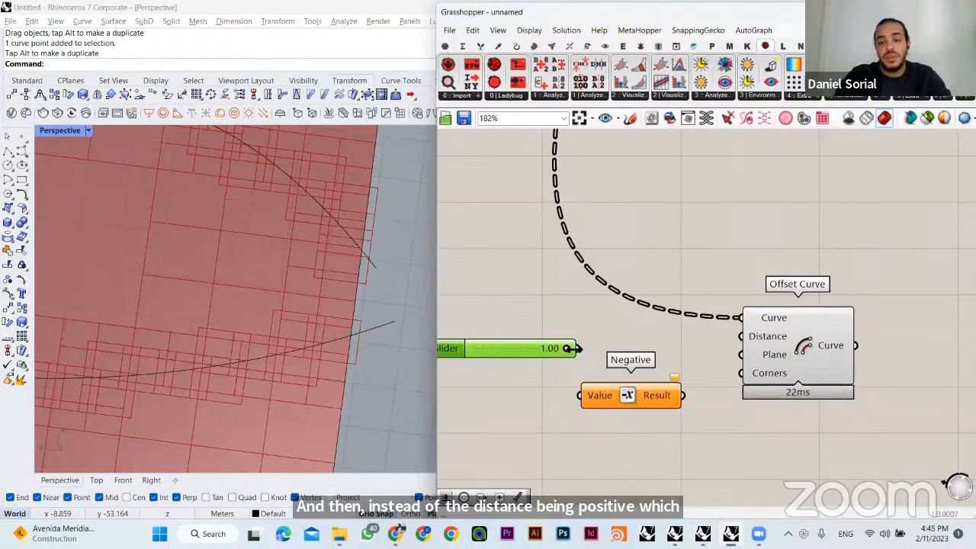
- Wire the 1.00 Number Slider into Negative and its Result into Offset Curve's Distance, then align Negative with that input
drag(588, 398, 584, 397)
drag(683, 395, 741, 336)
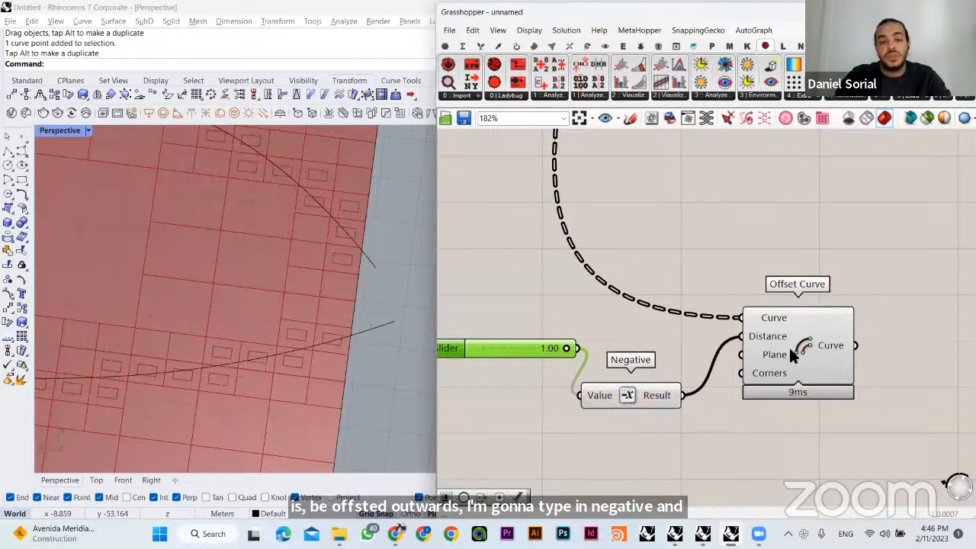
drag(648, 394, 662, 332)
- Set the offset distance slider to 0.31 so all plots are offset slightly inward
drag(526, 348, 506, 342)
scroll(335, 319, up, 3)
scroll(216, 288, down, 3)
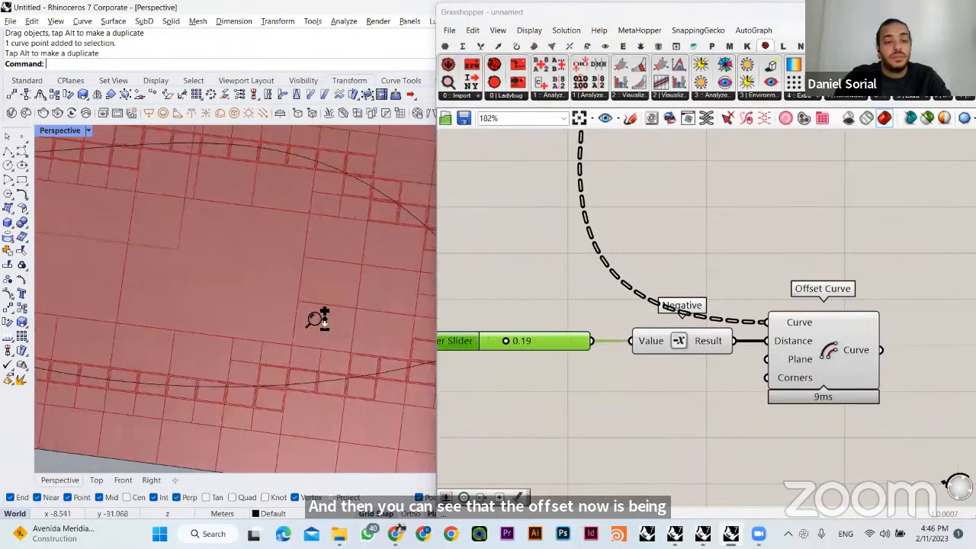
scroll(317, 319, down, 3)
right_drag(331, 327, 308, 314)
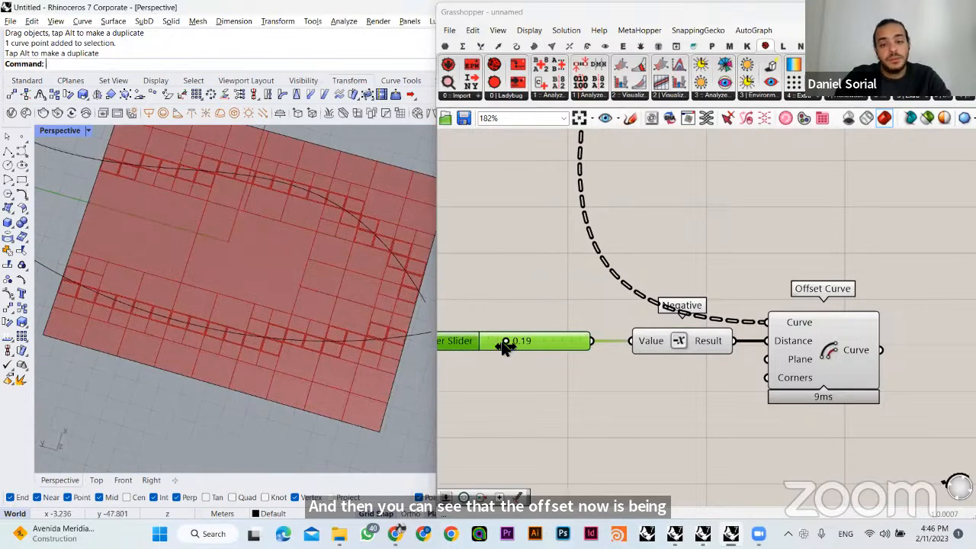
mouse_move(505, 346)
mouse_down()
mouse_move(483, 344)
mouse_move(547, 344)
mouse_move(510, 343)
mouse_up()
right_drag(358, 305, 336, 363)
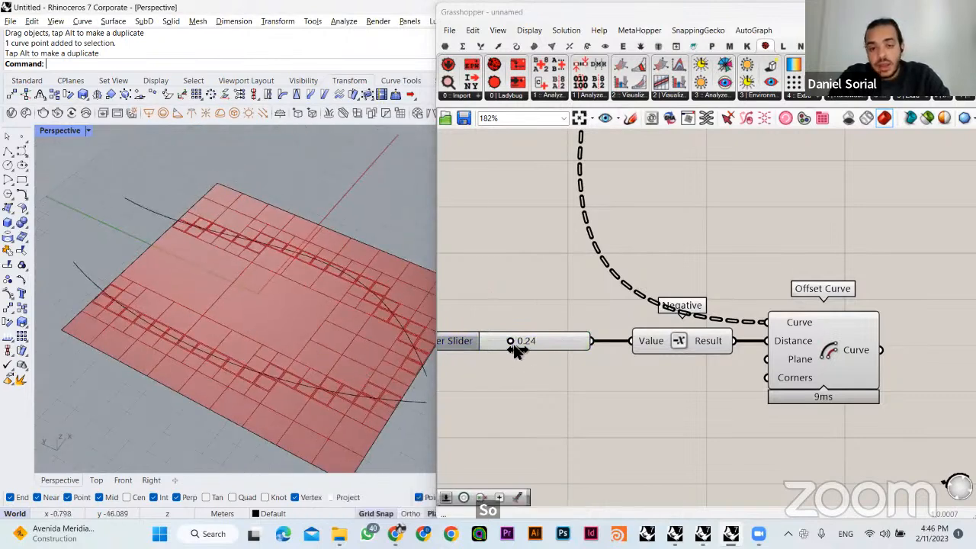
mouse_move(513, 344)
mouse_down()
mouse_move(559, 352)
mouse_move(522, 356)
mouse_up()
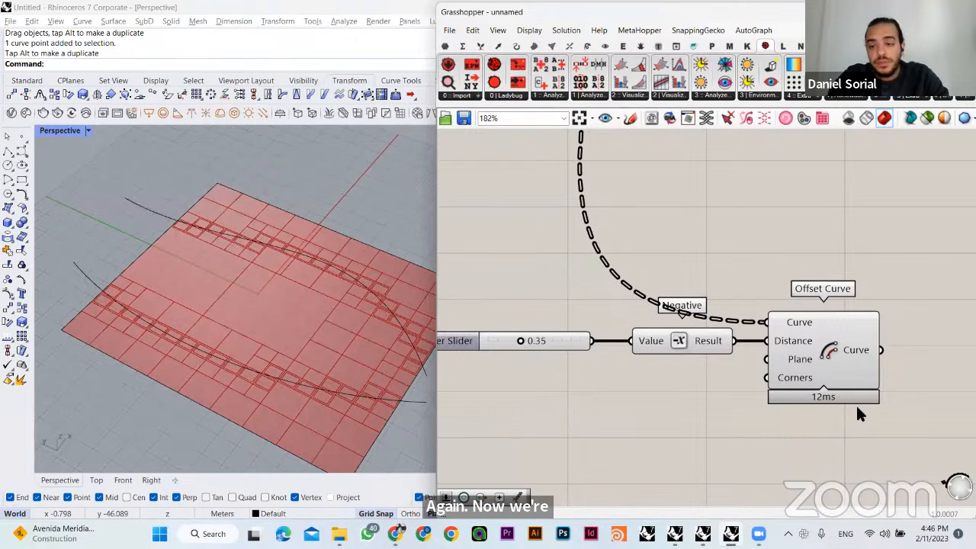
drag(865, 432, 546, 329)
drag(825, 351, 877, 316)
click(599, 334)
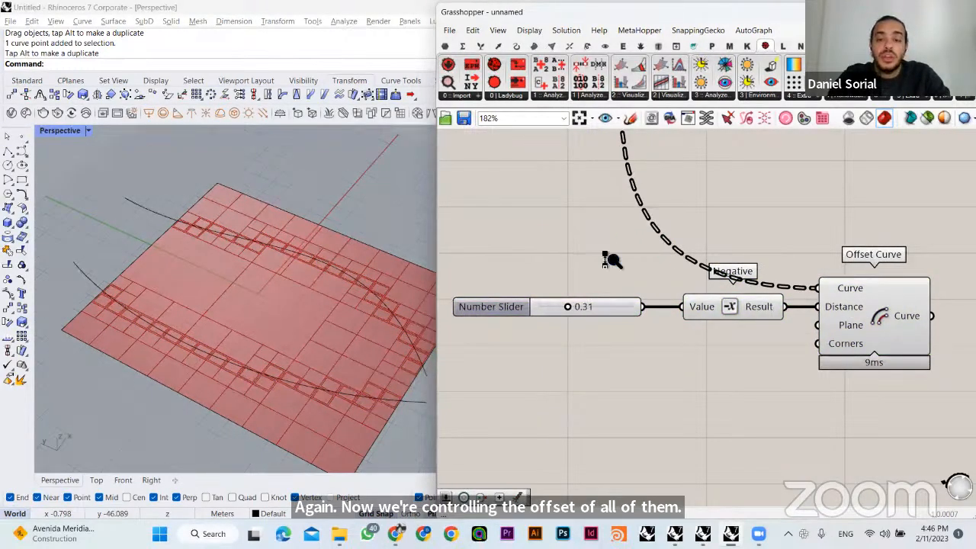
- Locate and select the Gene Pool that feeds the Count input of Series
scroll(605, 259, down, 4)
right_drag(578, 250, 704, 313)
click(562, 196)
click(665, 278)
right_drag(633, 225, 599, 279)
click(595, 272)
click(492, 370)
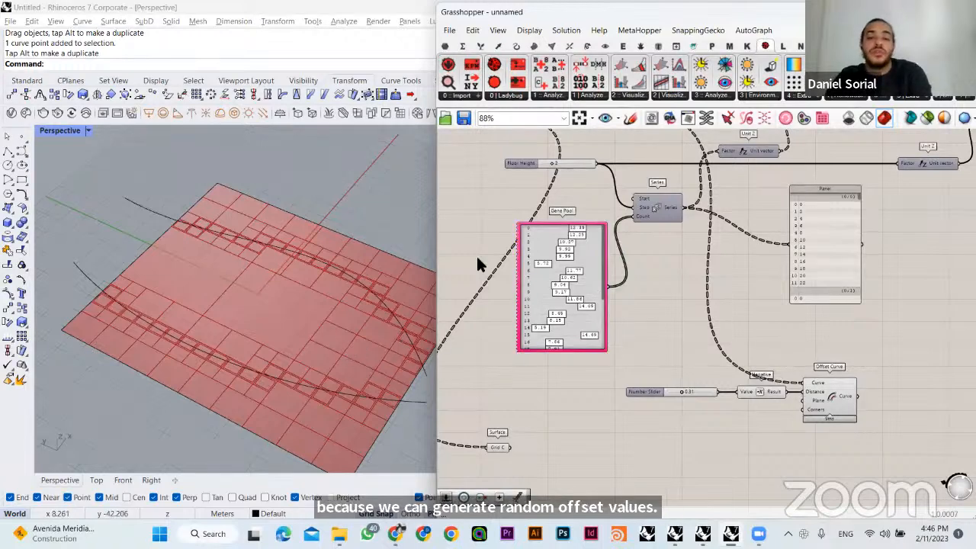
- Switch to the Google Slides presentation, review the slide on scaling plots by an attractor, and return to Grasshopper
click(397, 533)
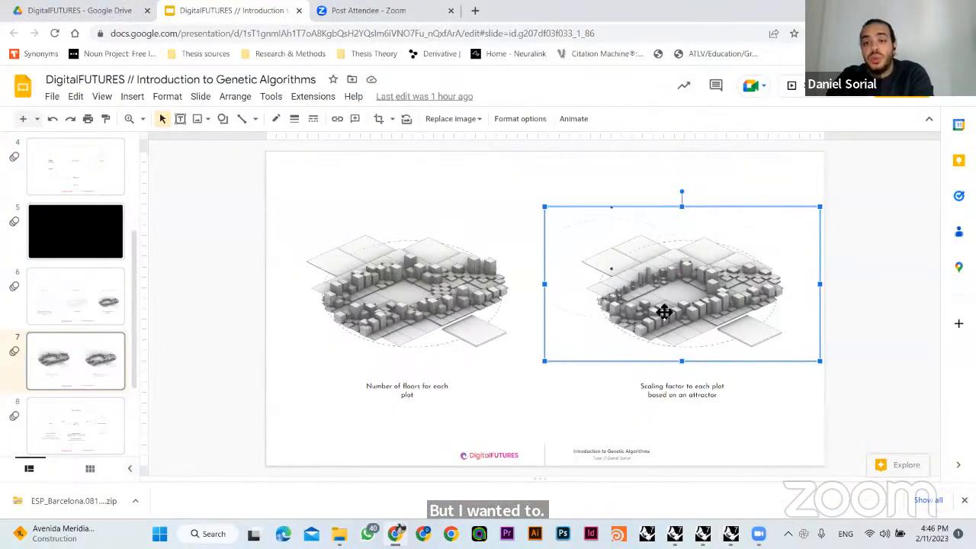
click(699, 185)
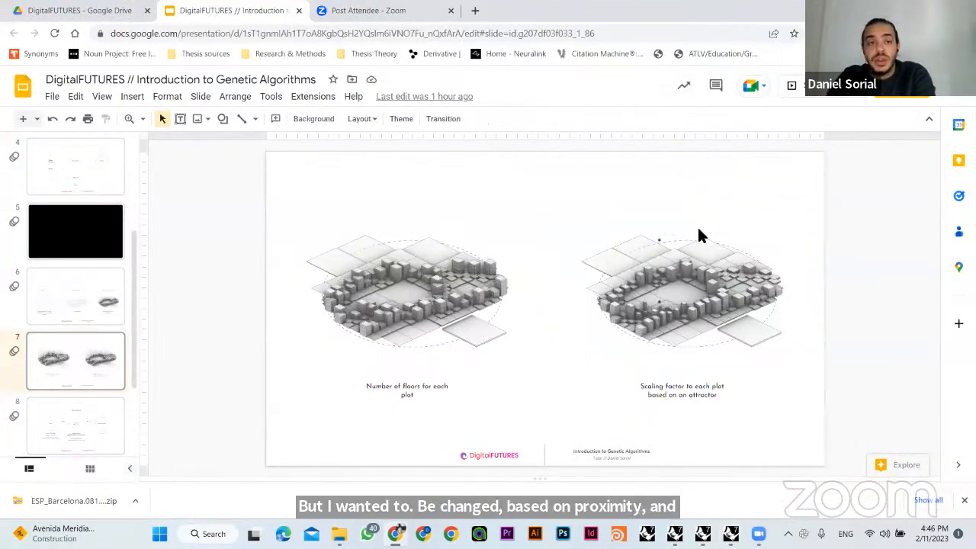
click(103, 97)
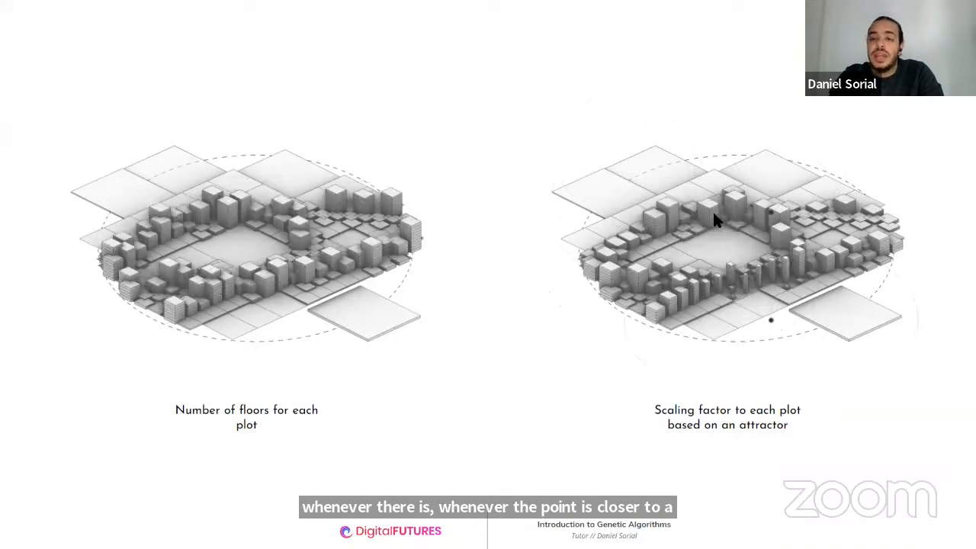
key(Escape)
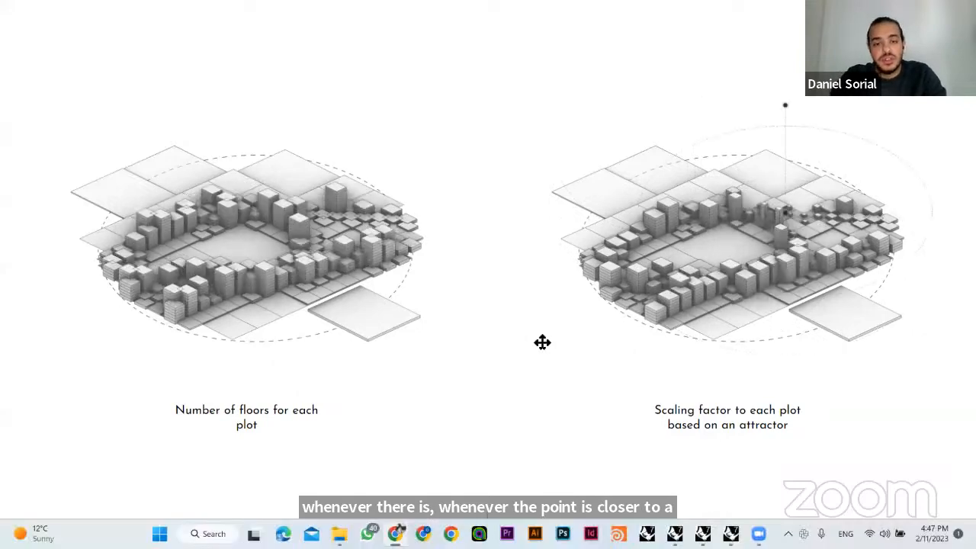
key(alt+Tab)
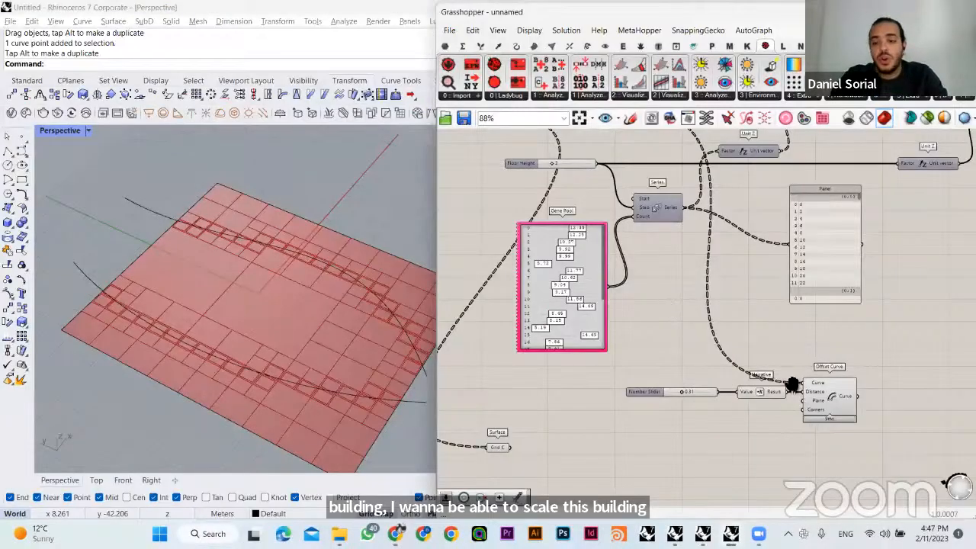
- Add a Surface parameter below Divide Domain² and wire the Boundary Surfaces output at the start of the definition into it
right_drag(791, 386, 786, 321)
right_drag(681, 342, 737, 346)
scroll(736, 346, down, 4)
right_drag(678, 366, 851, 353)
scroll(729, 374, down, 1)
right_drag(538, 364, 950, 381)
scroll(667, 373, down, 4)
scroll(572, 215, up, 7)
right_drag(645, 206, 553, 257)
click(645, 221)
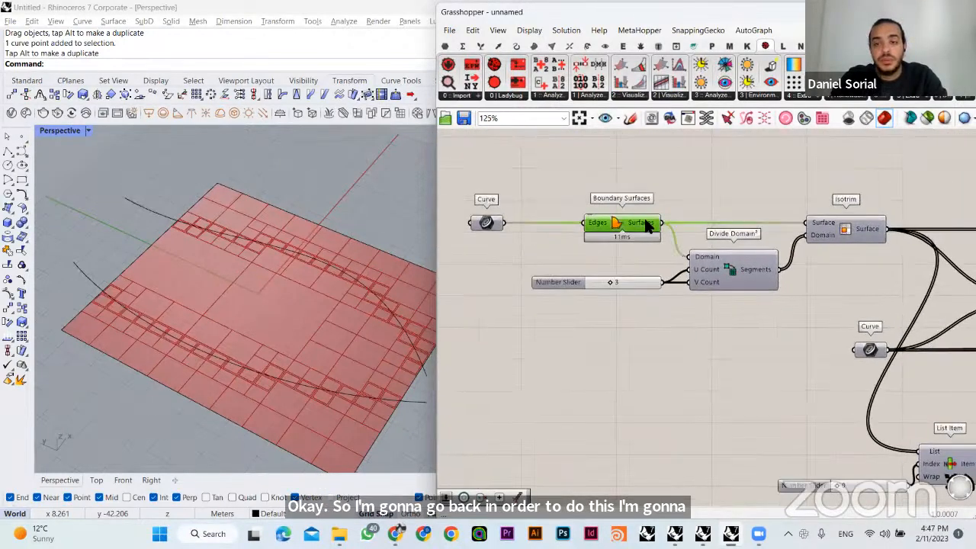
click(627, 249)
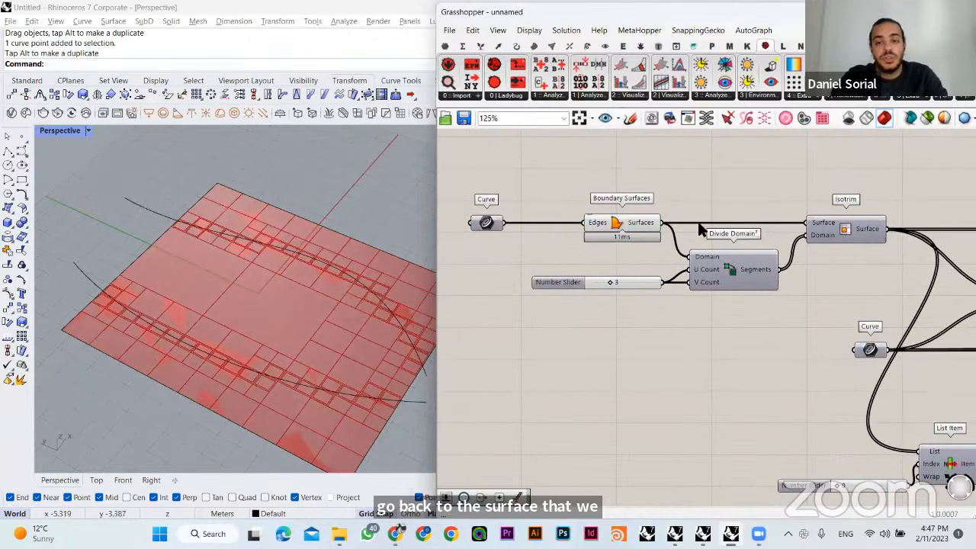
click(619, 227)
right_drag(666, 374, 574, 354)
double_click(643, 365)
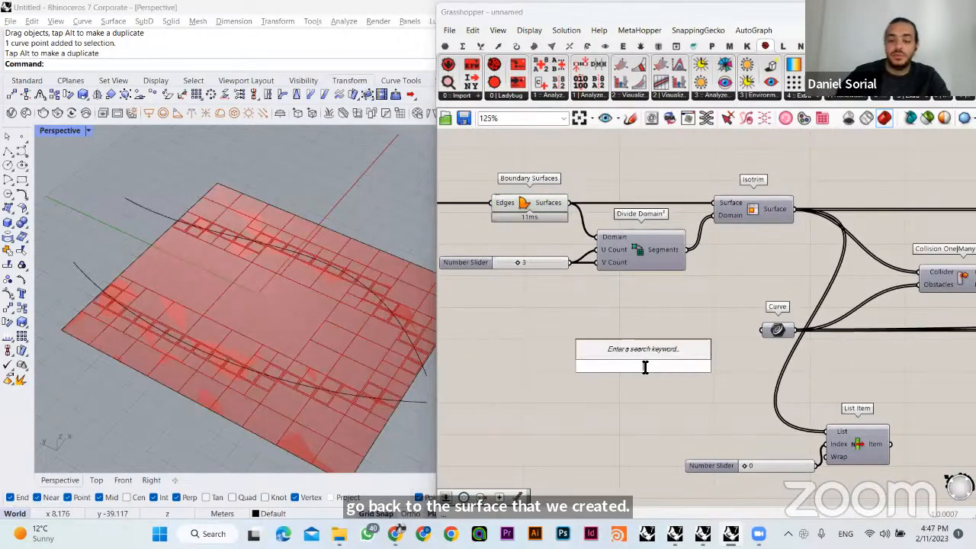
text(surfa)
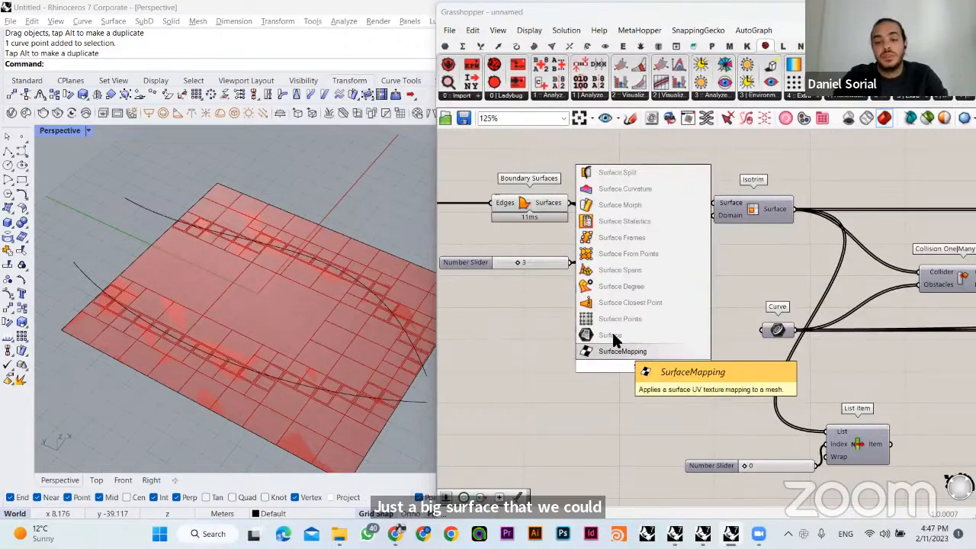
click(612, 336)
drag(568, 202, 626, 366)
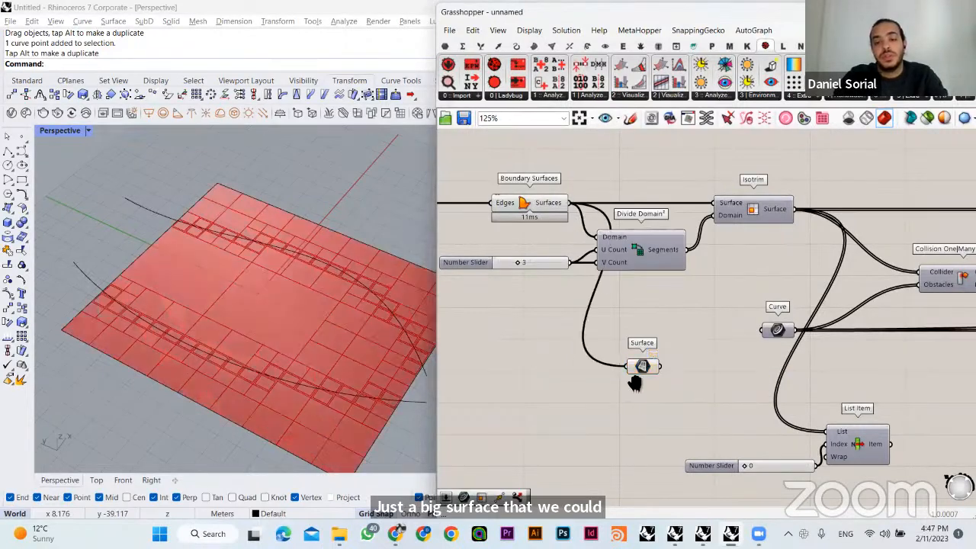
- Move the new Surface parameter to the open canvas area below Offset Curve
right_drag(531, 224, 512, 190)
click(513, 184)
scroll(536, 241, down, 5)
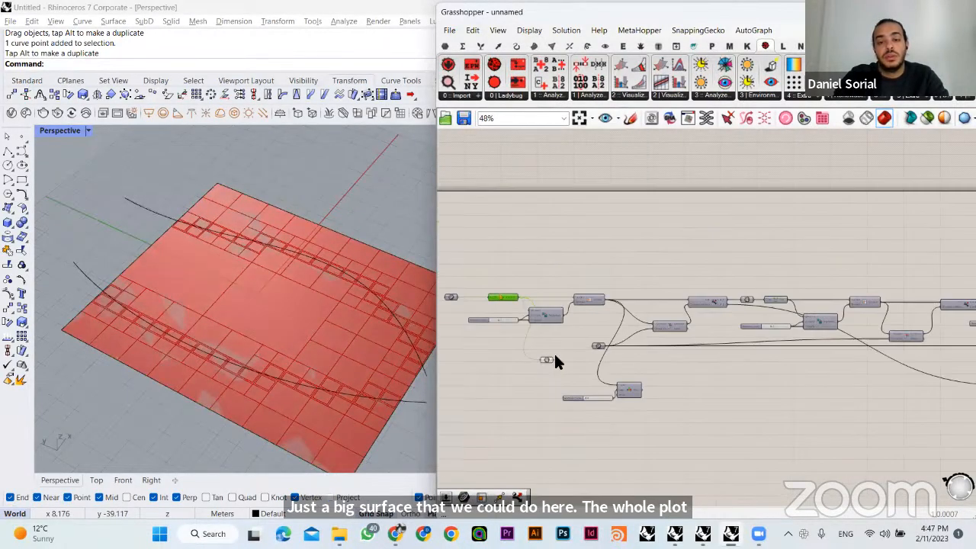
drag(546, 362, 581, 395)
click(686, 345)
scroll(691, 349, up, 4)
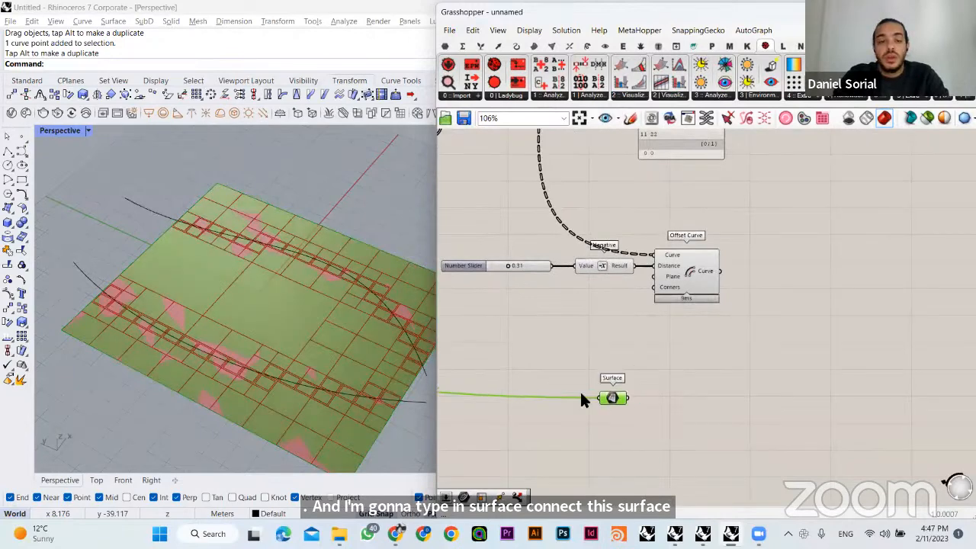
click(680, 412)
- Add an Evaluate Surface component beside the Surface parameter and wire that parameter into its Surface input
double_click(683, 417)
text(evalua)
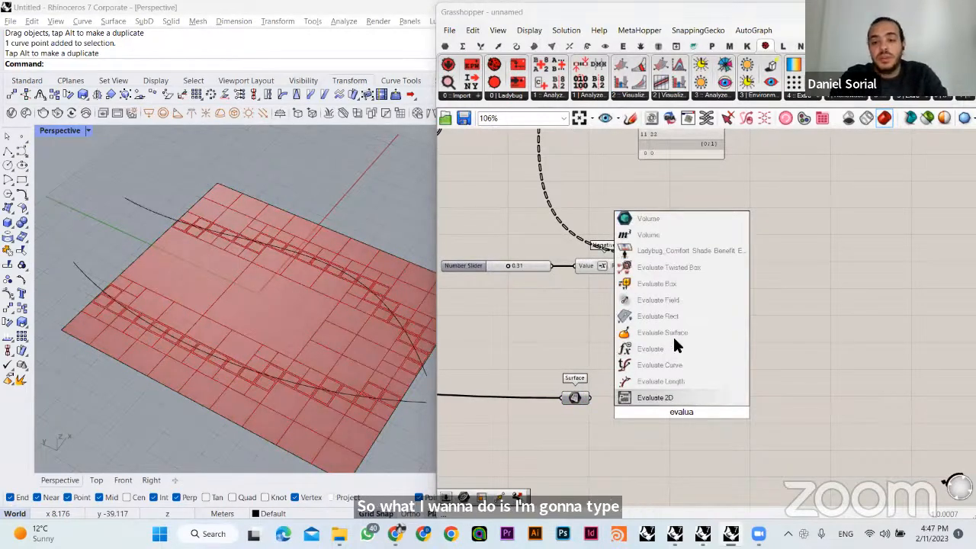
click(673, 335)
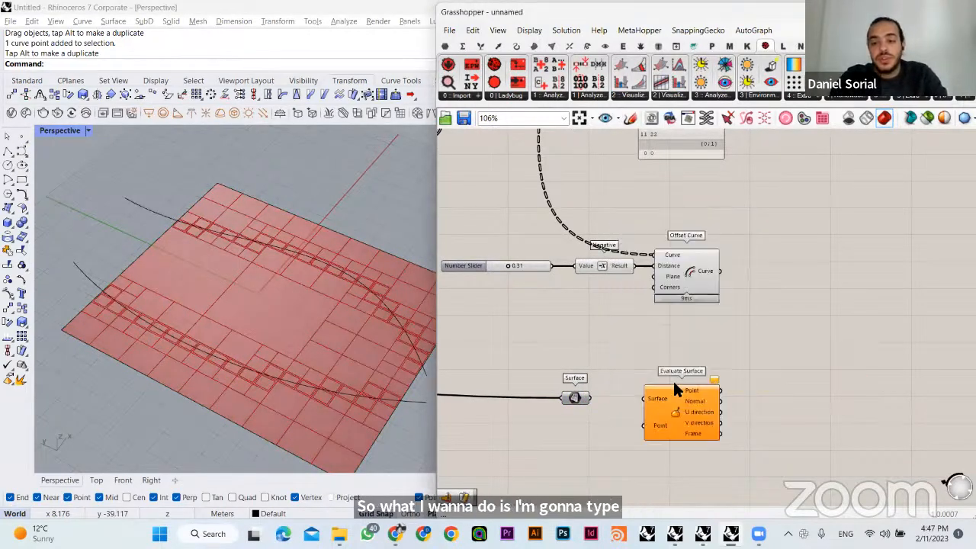
scroll(641, 408, up, 1)
right_drag(640, 408, 665, 371)
drag(582, 364, 666, 358)
drag(566, 350, 527, 358)
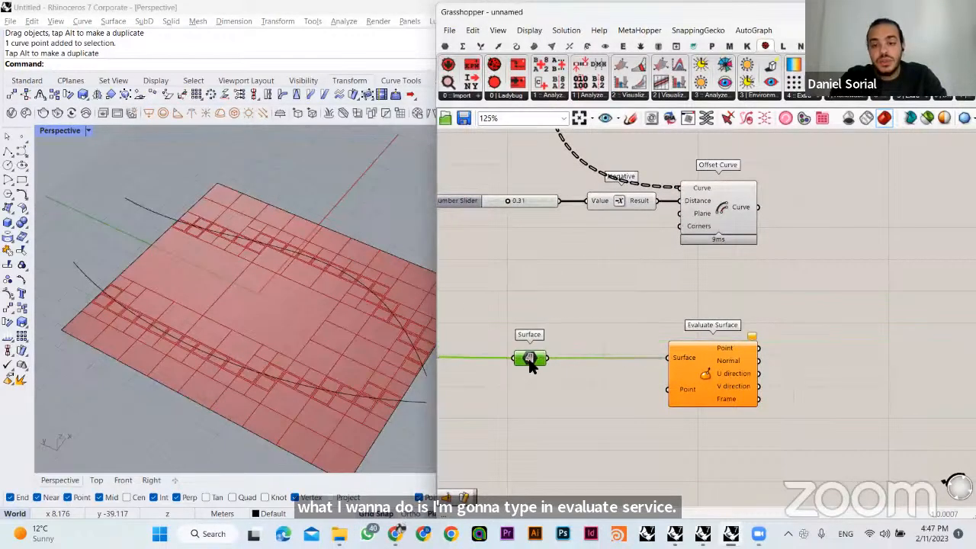
right_click(665, 371)
click(609, 368)
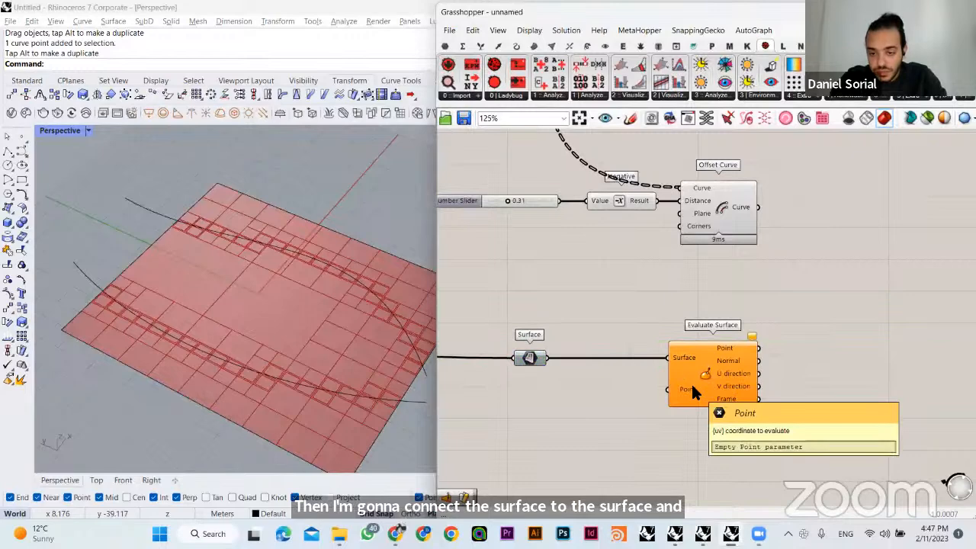
- Add an MD Slider below the Surface parameter and connect it to the Point input of Evaluate Surface
right_drag(691, 382, 713, 341)
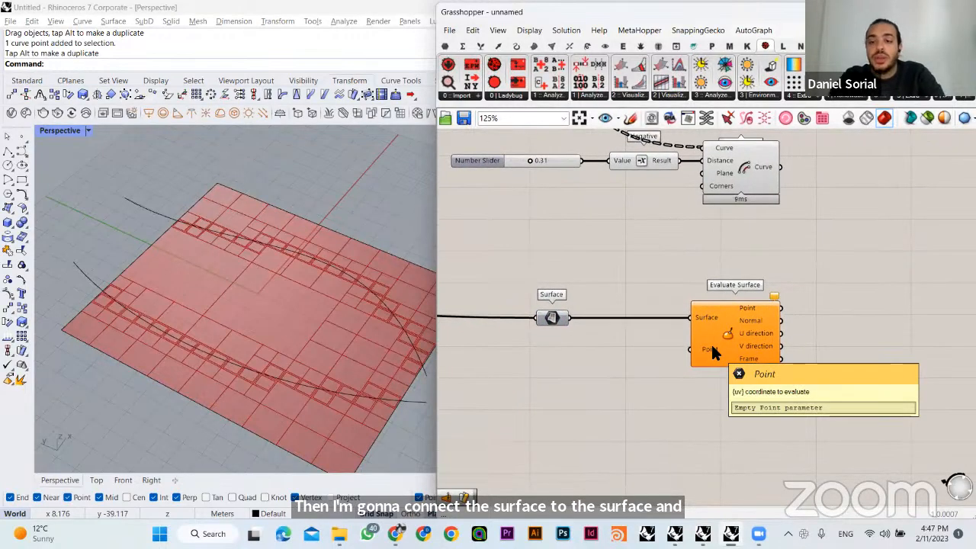
click(718, 337)
double_click(575, 402)
text(md)
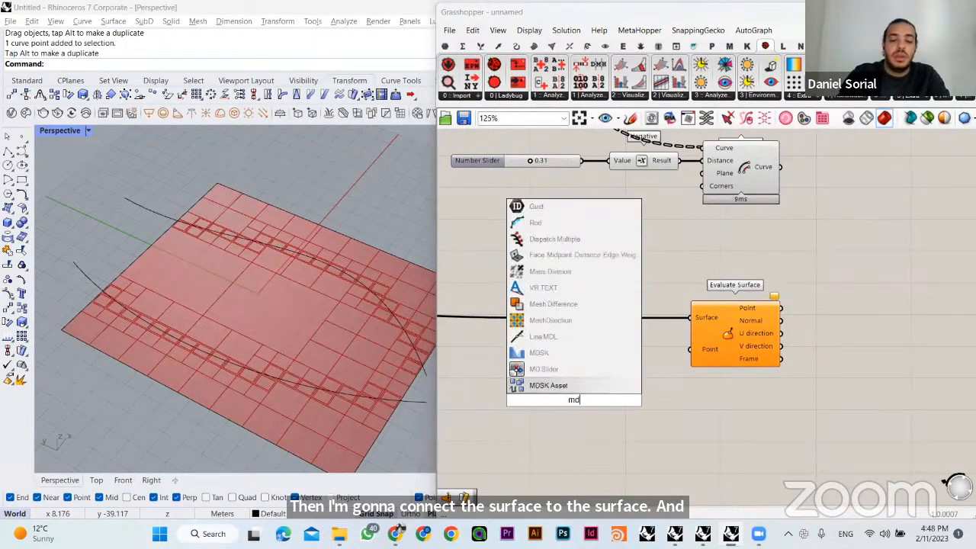
click(562, 369)
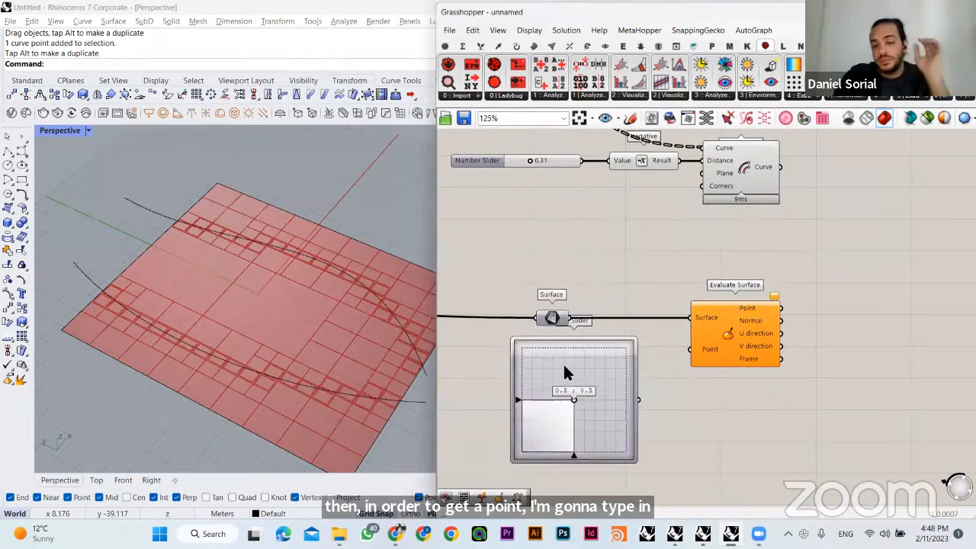
drag(601, 402, 594, 439)
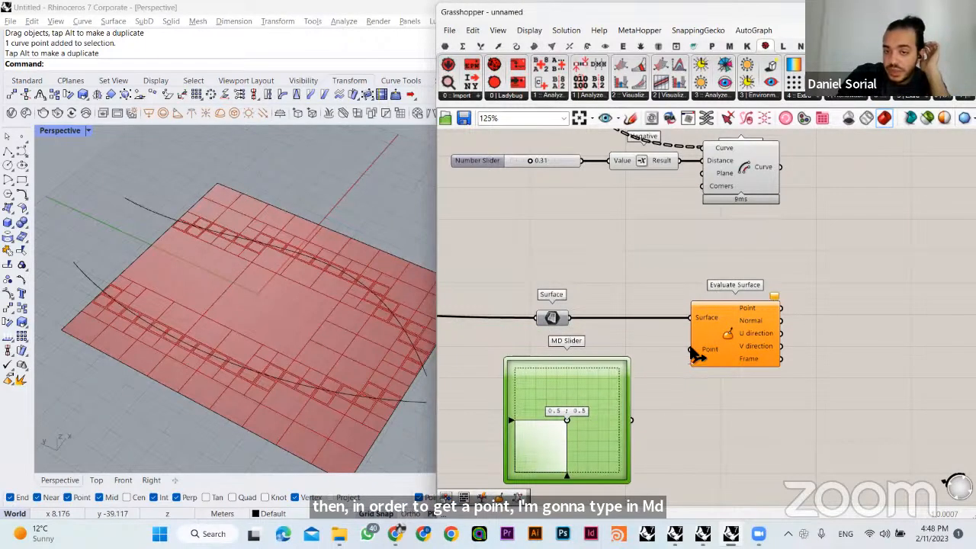
drag(690, 350, 633, 424)
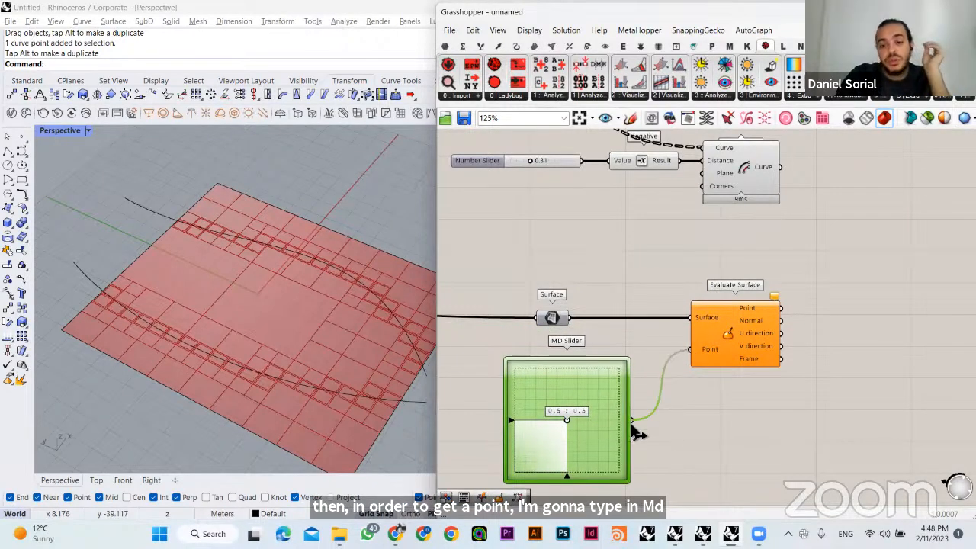
- Set the MD Slider to 0.43 ; 0.72 and select Evaluate Surface to check the evaluated point
click(692, 423)
click(738, 324)
click(706, 294)
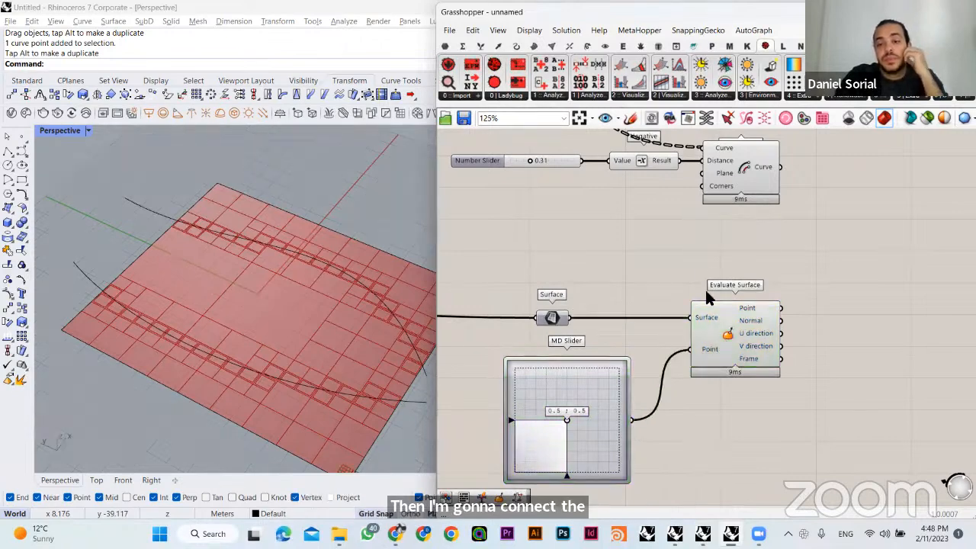
right_drag(646, 364, 660, 309)
mouse_move(579, 367)
mouse_down()
mouse_move(560, 357)
mouse_move(628, 392)
mouse_move(564, 327)
mouse_move(564, 344)
mouse_move(541, 345)
mouse_move(566, 366)
mouse_up()
scroll(313, 339, down, 2)
scroll(328, 373, up, 3)
click(709, 291)
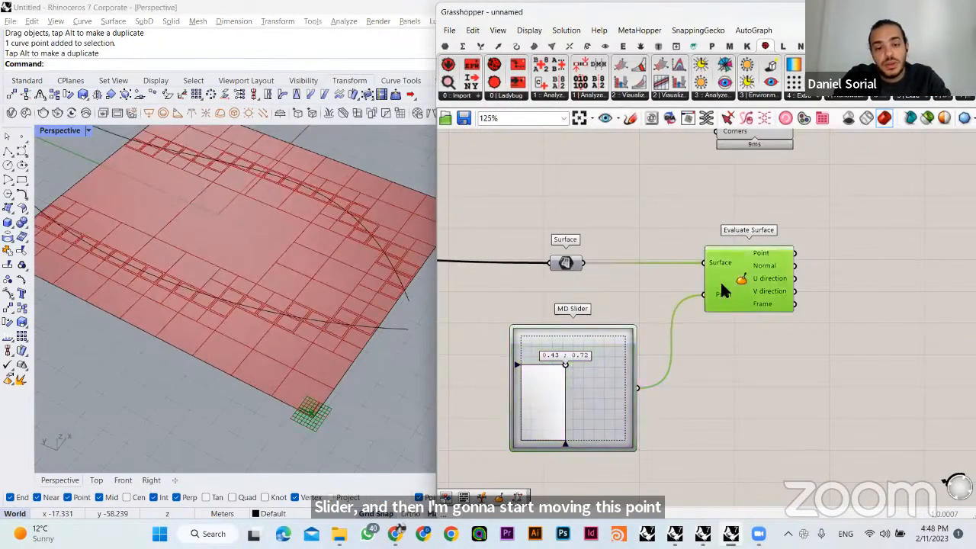
- Set the MD Slider to its 1.0 ; 1.0 maximum and inspect the evaluated point near the site's corner
drag(253, 454, 353, 388)
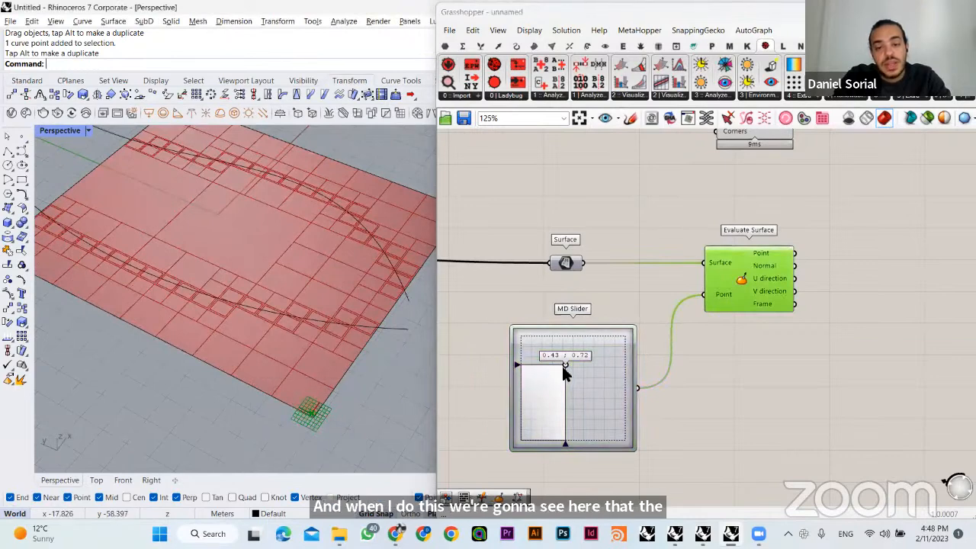
drag(562, 366, 642, 296)
scroll(301, 393, up, 5)
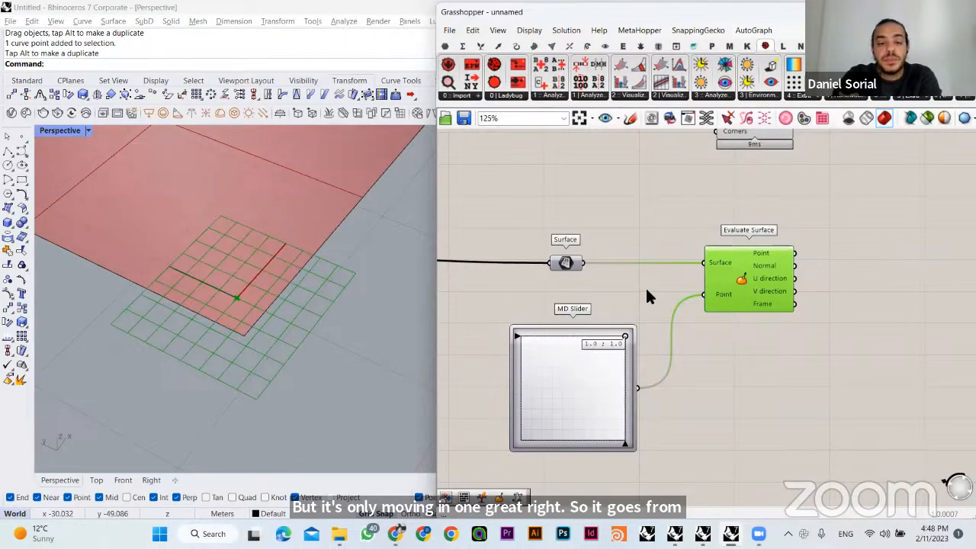
mouse_move(648, 291)
mouse_down()
mouse_move(659, 351)
mouse_move(655, 440)
mouse_move(508, 450)
mouse_move(634, 298)
mouse_up()
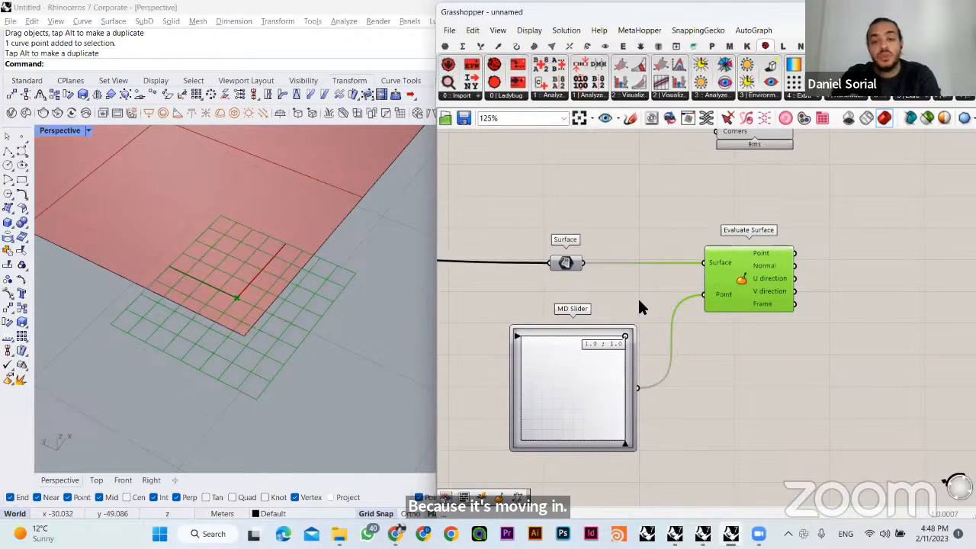
click(638, 296)
- Inspect the evaluated point at the site's corner, and set the MD Slider to 0.69 ; 0.7
scroll(318, 289, down, 15)
right_drag(316, 284, 299, 320)
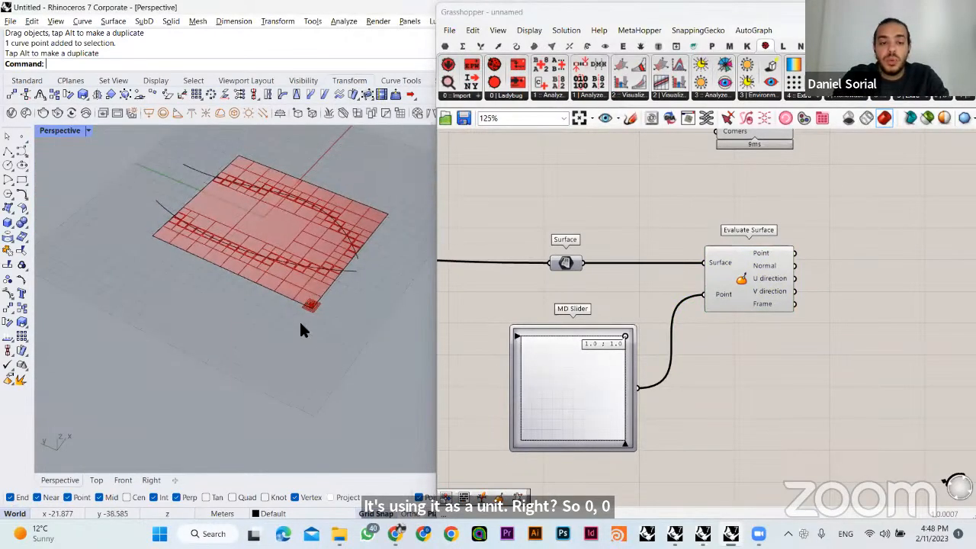
scroll(288, 282, up, 5)
drag(625, 337, 593, 368)
- Try extending the MD Slider's X and Y domains to 0 To 12 and raising its X value to shift the evaluated point
right_click(583, 375)
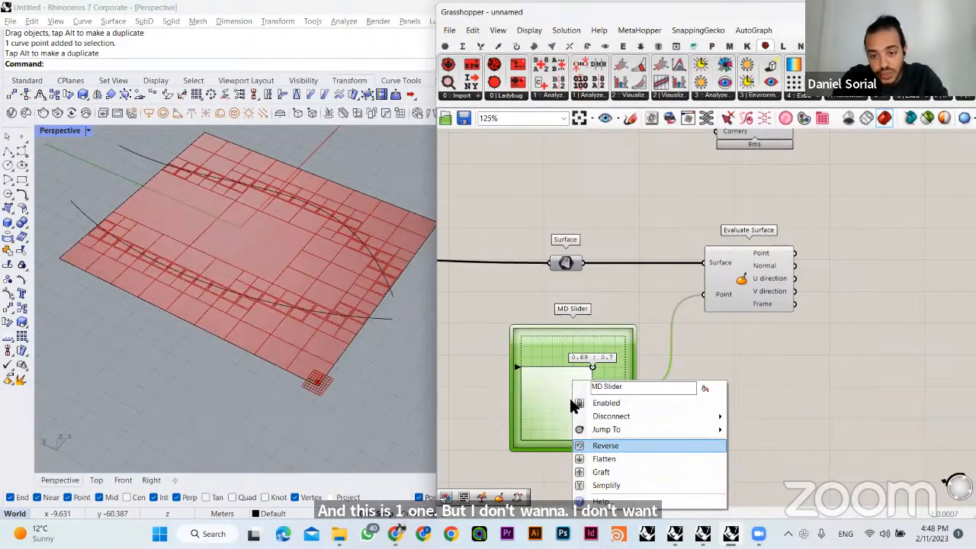
click(602, 445)
click(590, 337)
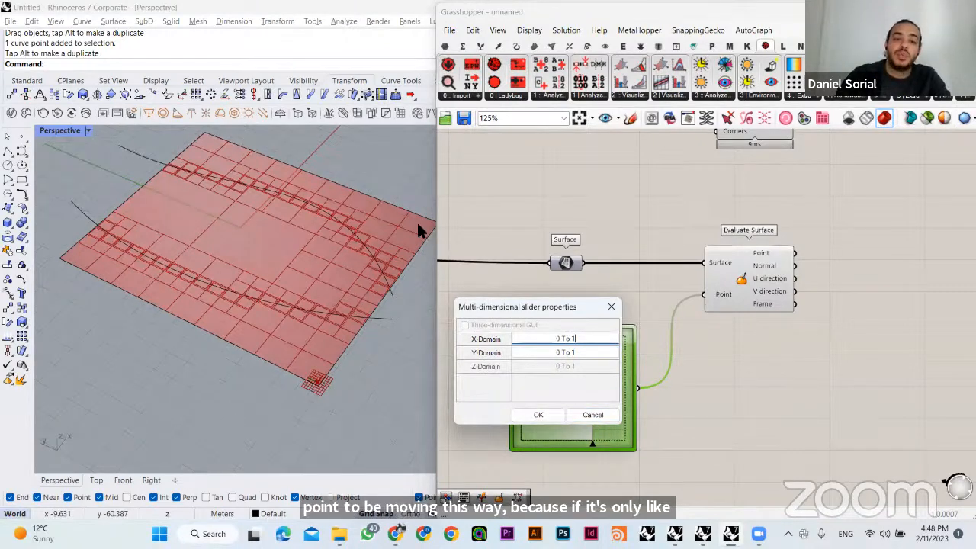
click(583, 352)
text(2)
click(550, 413)
click(662, 365)
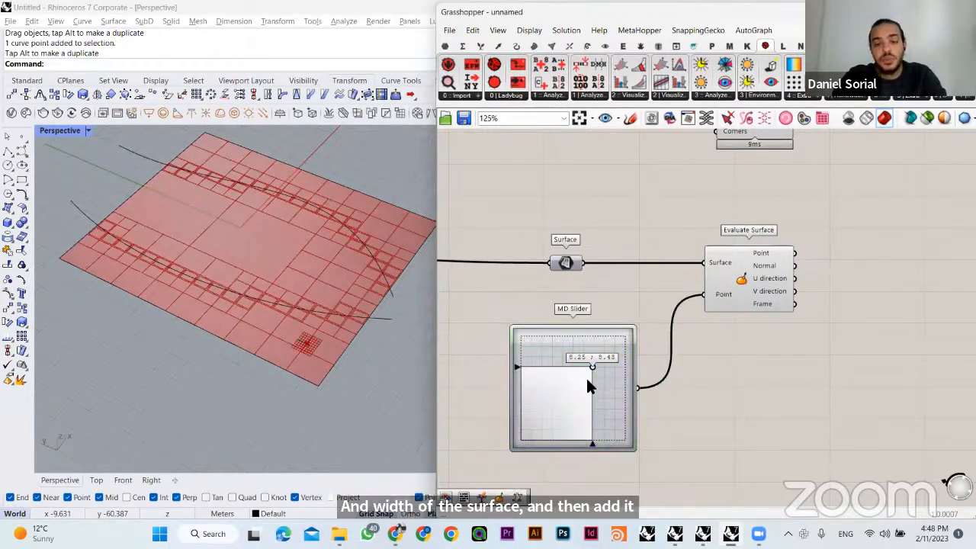
drag(582, 383, 539, 371)
click(627, 292)
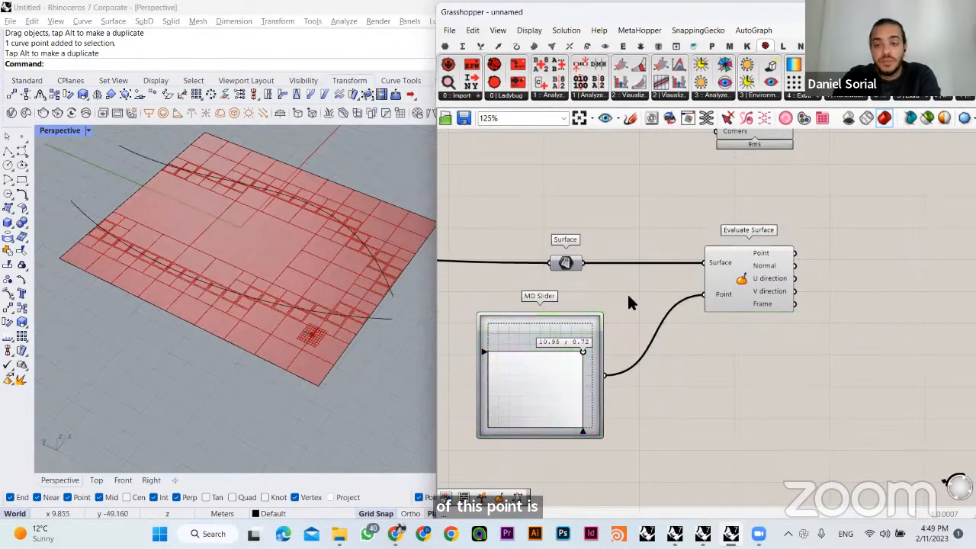
- Set the MD Slider's X-Domain and Y-Domain back to 0 To 1
right_click(552, 366)
click(550, 396)
double_click(560, 374)
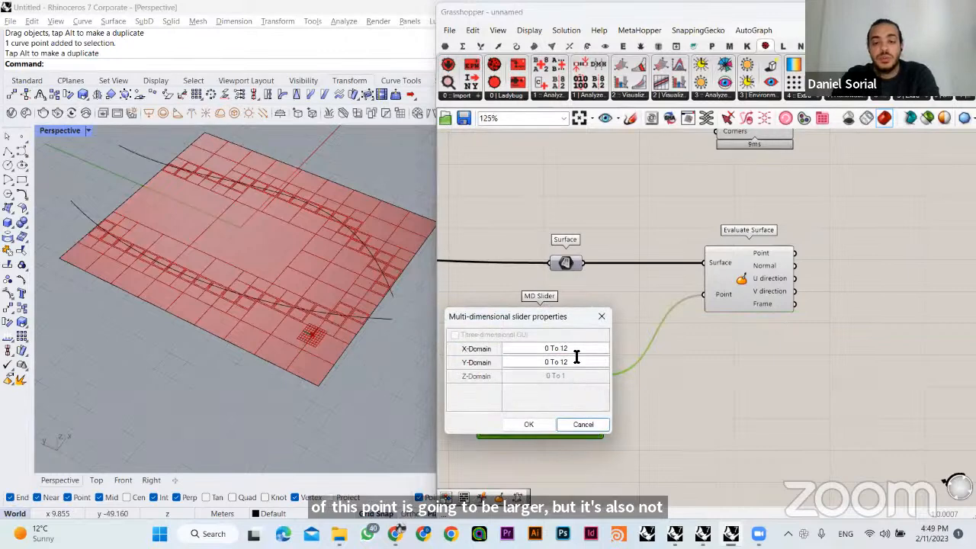
double_click(575, 352)
text(1)
double_click(575, 363)
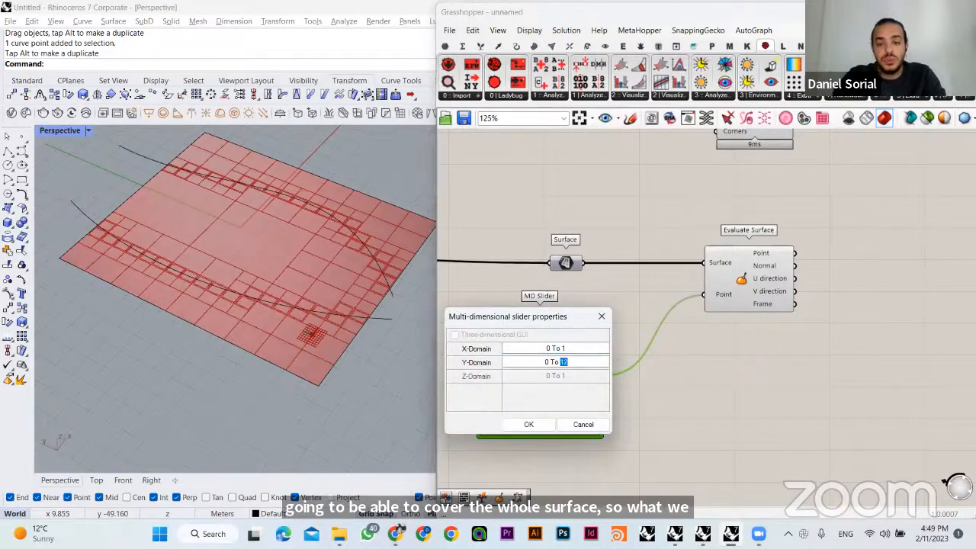
text(1)
click(581, 424)
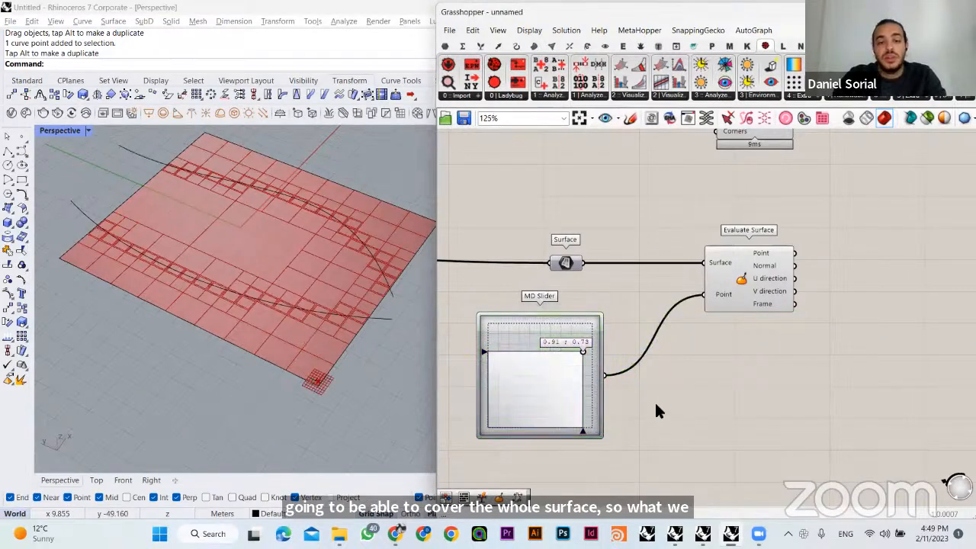
- Reparameterize the Surface input of the Evaluate Surface component
right_click(709, 257)
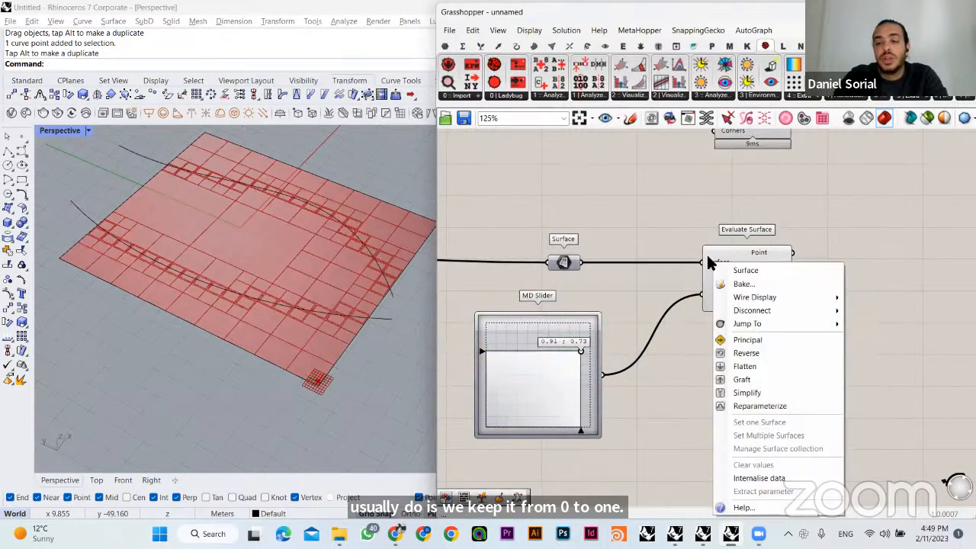
click(763, 402)
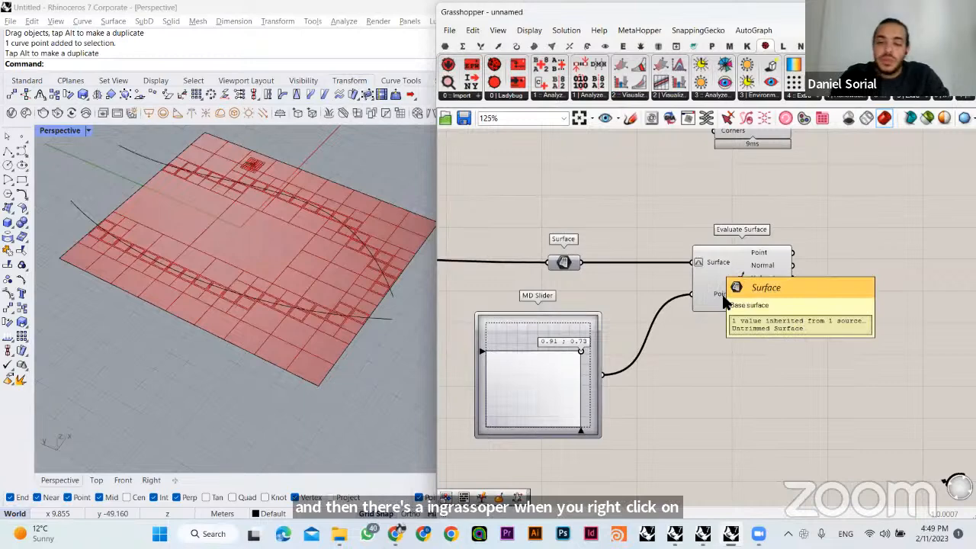
right_click(711, 263)
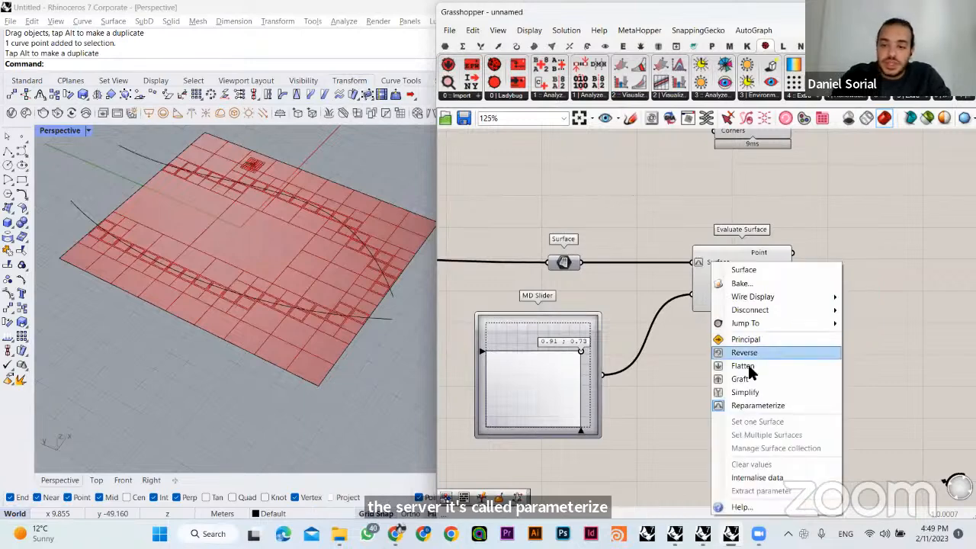
click(710, 405)
- Set the MD Slider to 1.0 ; 1.0 and to 0.51 ; 0.51 to check the evaluated point at the site's corner and centre
right_drag(581, 360, 646, 341)
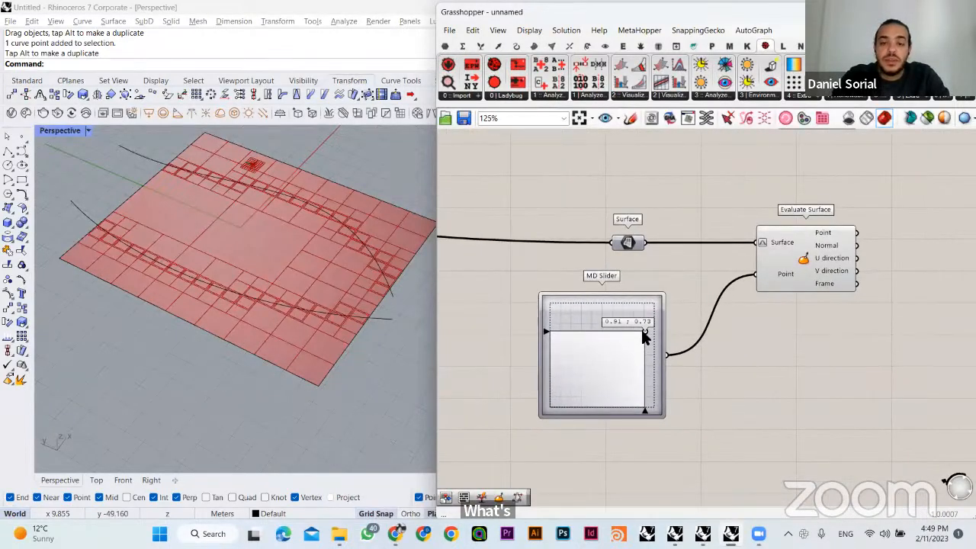
drag(645, 335, 688, 279)
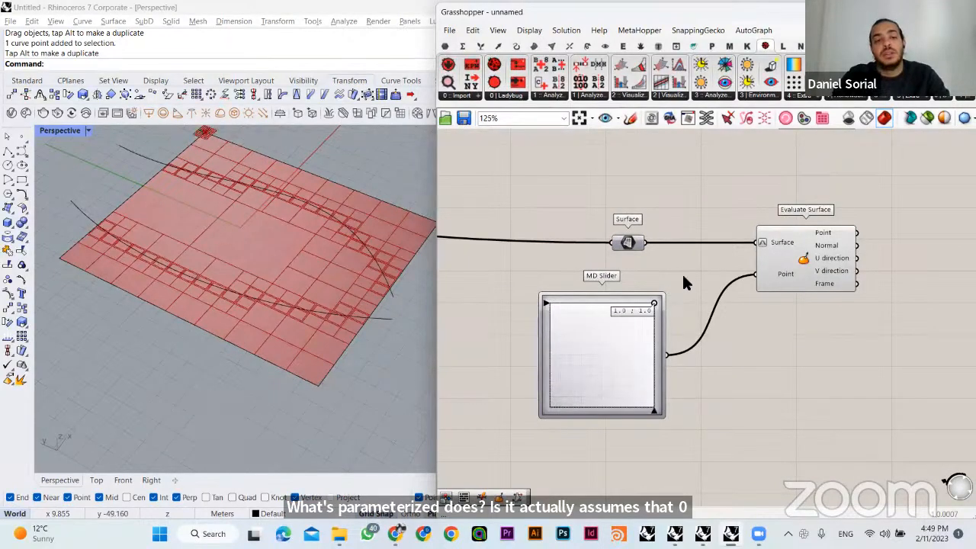
shift+right_drag(393, 272, 386, 314)
drag(639, 319, 602, 354)
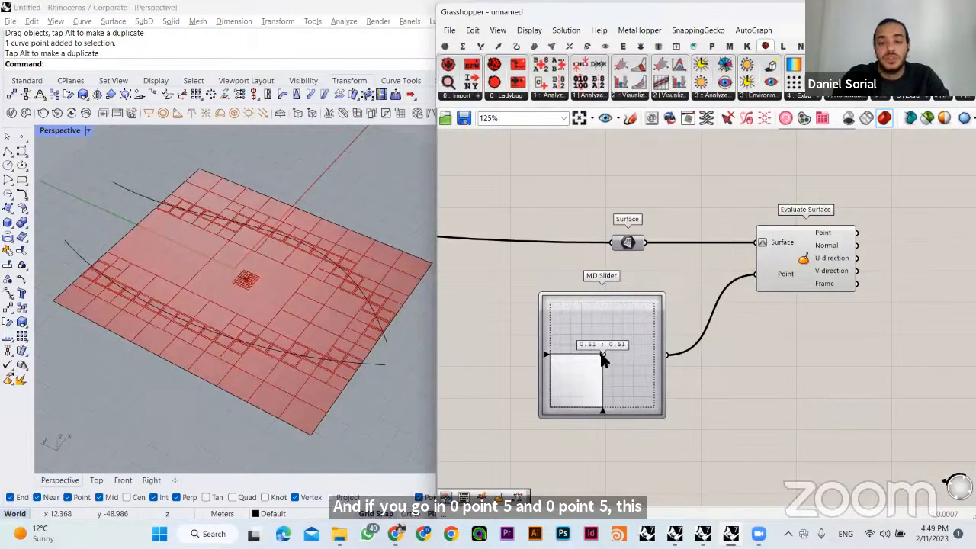
- Move the Surface parameter farther away from Evaluate Surface, keeping it in line with the Surface input
drag(627, 243, 554, 242)
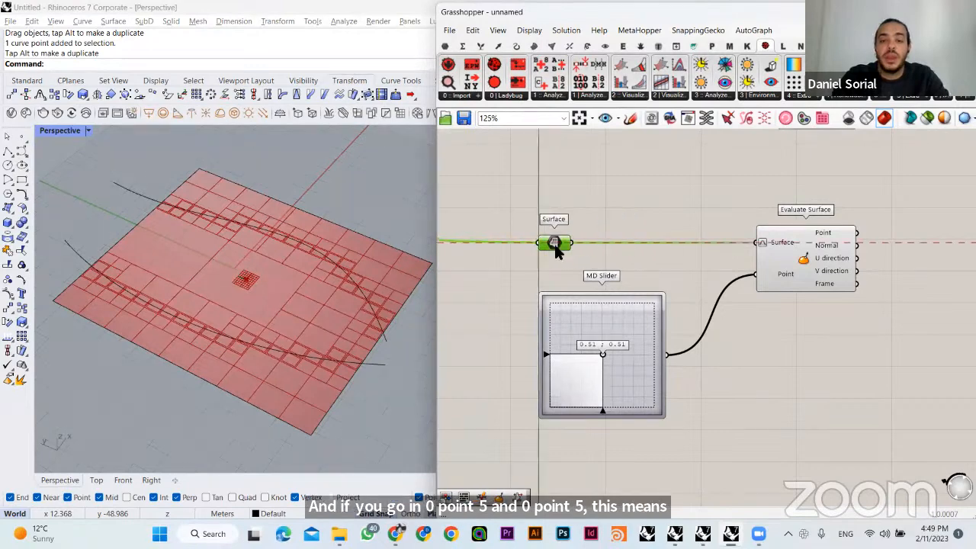
click(615, 200)
click(554, 242)
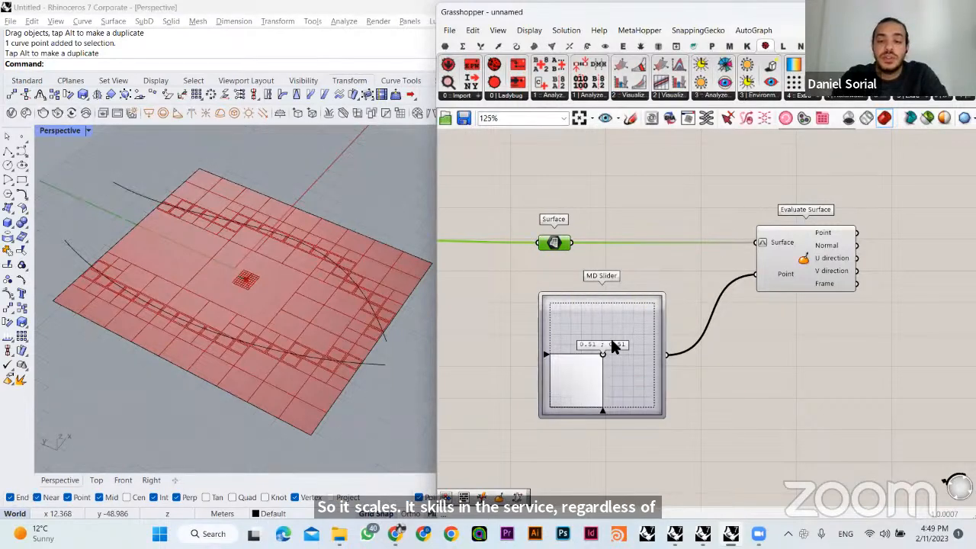
- Set the MD Slider to 0.48 ; 0.57, check the point on the site, and fine-tune it to 0.51 ; 0.55
mouse_move(612, 345)
mouse_down()
mouse_move(670, 286)
mouse_move(546, 403)
mouse_move(534, 432)
mouse_move(647, 278)
mouse_move(608, 355)
mouse_move(560, 347)
mouse_move(647, 358)
mouse_move(635, 370)
mouse_move(579, 347)
mouse_move(623, 387)
mouse_move(600, 348)
mouse_up()
click(727, 231)
right_drag(746, 252, 665, 376)
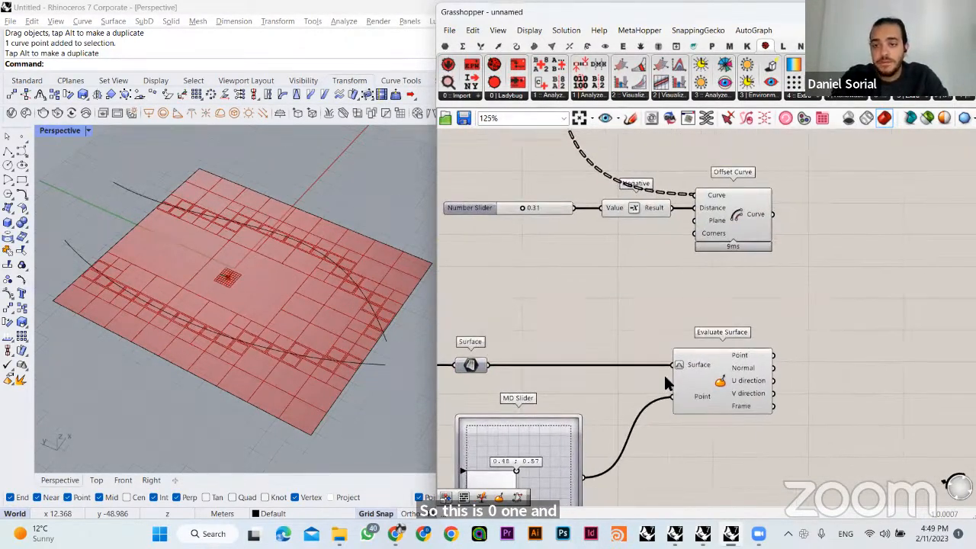
click(717, 235)
click(712, 259)
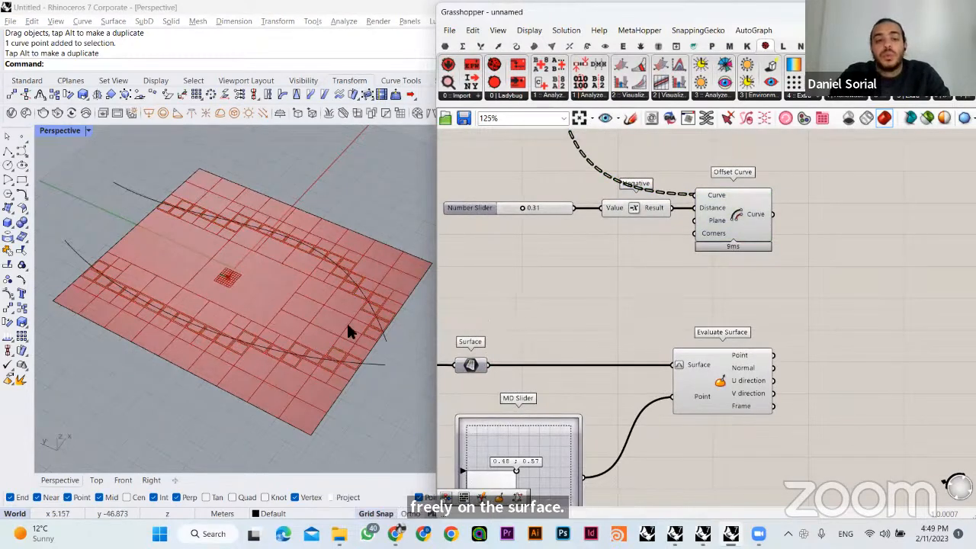
right_drag(229, 296, 237, 302)
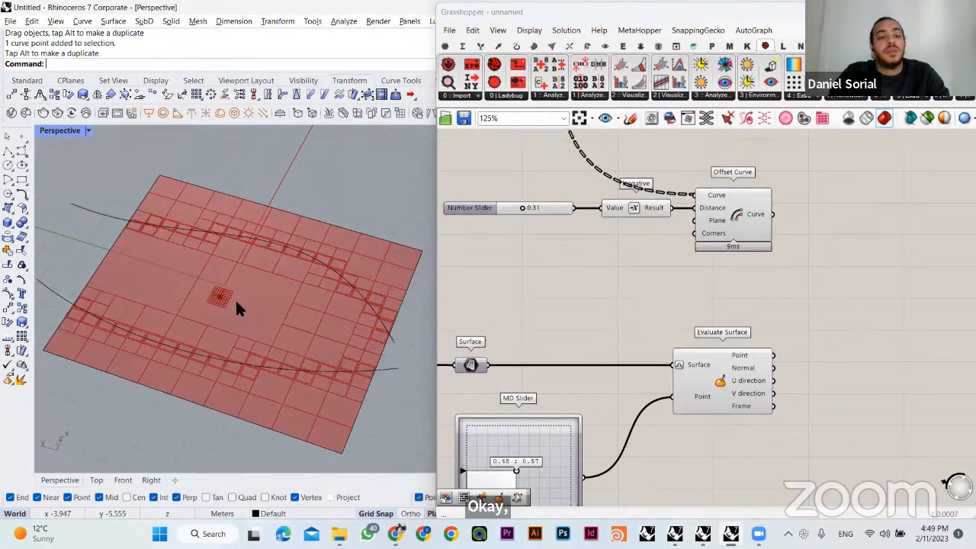
right_drag(556, 337, 571, 295)
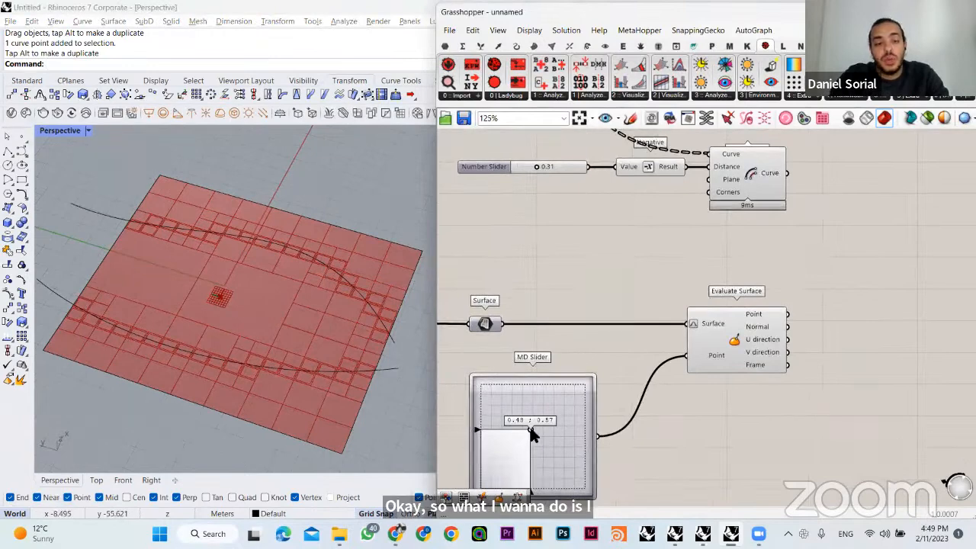
mouse_move(533, 435)
mouse_down()
mouse_move(542, 432)
mouse_move(533, 436)
mouse_up()
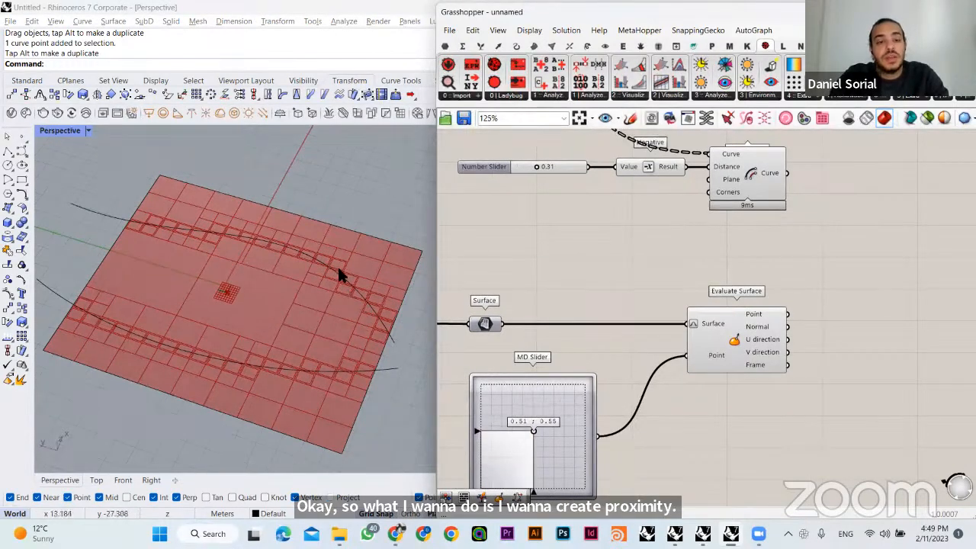
- Add a Curve parameter below the Grid D Surface parameter and wire the Grid D output into it
right_drag(730, 250, 721, 336)
right_drag(706, 291, 671, 305)
double_click(591, 259)
text(crv)
key(Return)
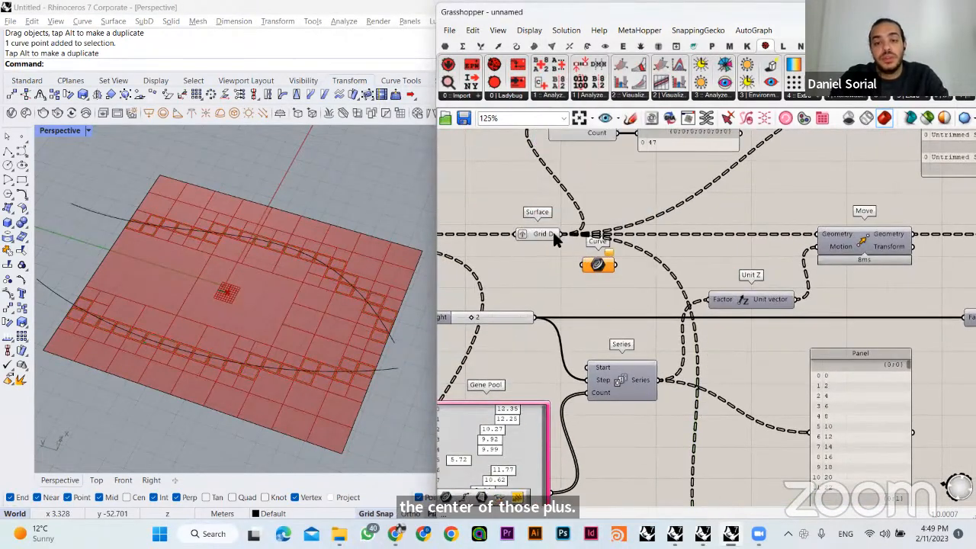
click(594, 267)
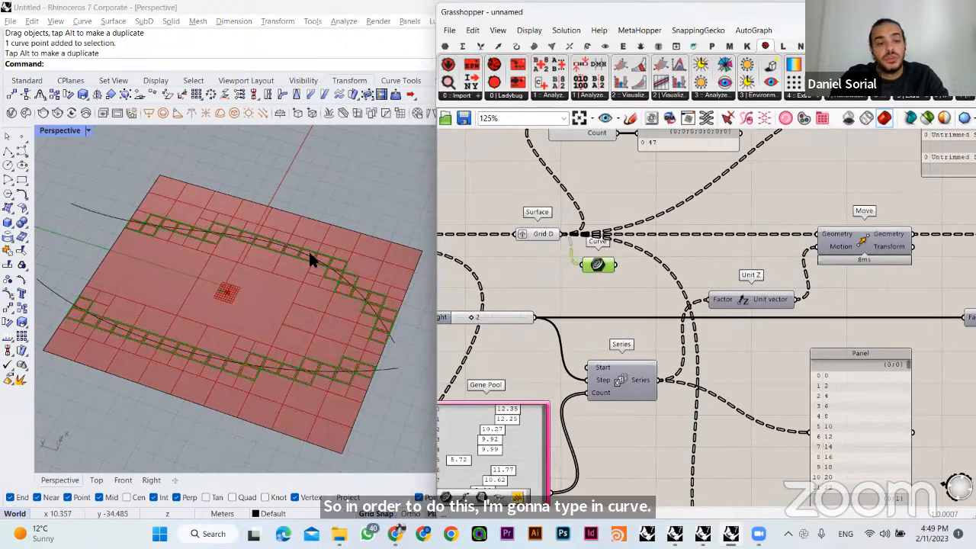
- Move the Curve parameter down below the Negative component, between Offset Curve and Evaluate Surface, and select it to check the plots
drag(595, 264, 610, 298)
right_drag(646, 395, 602, 242)
drag(569, 147, 626, 336)
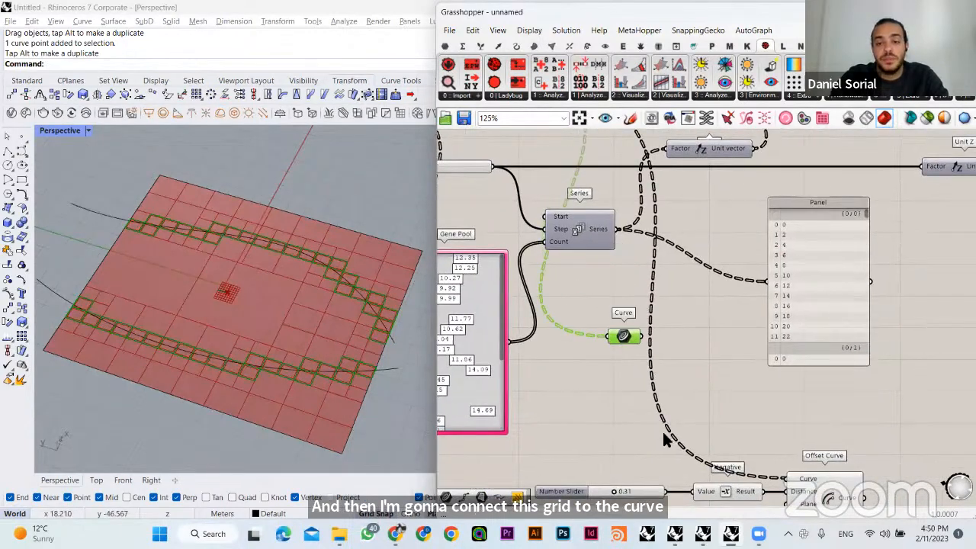
right_drag(665, 433, 576, 248)
drag(538, 154, 612, 384)
double_click(660, 388)
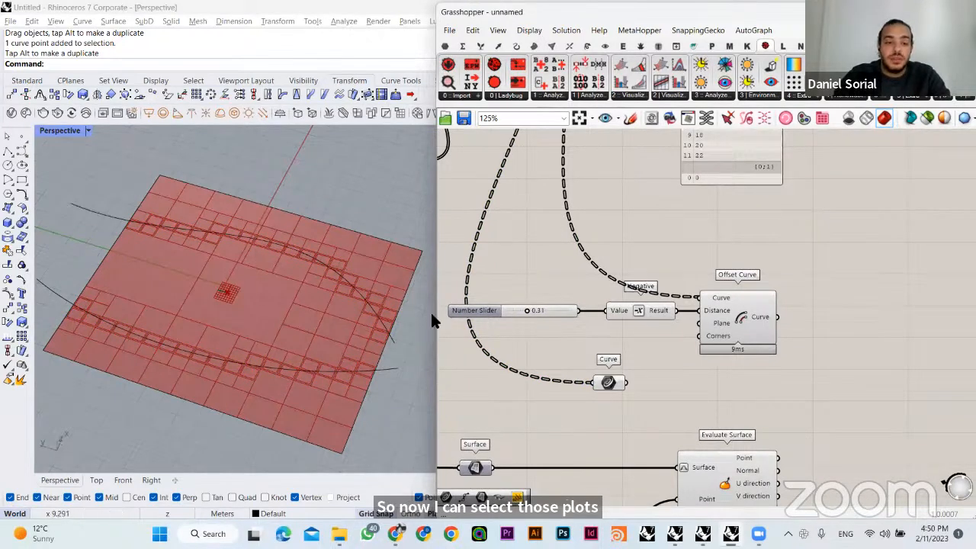
drag(610, 382, 592, 379)
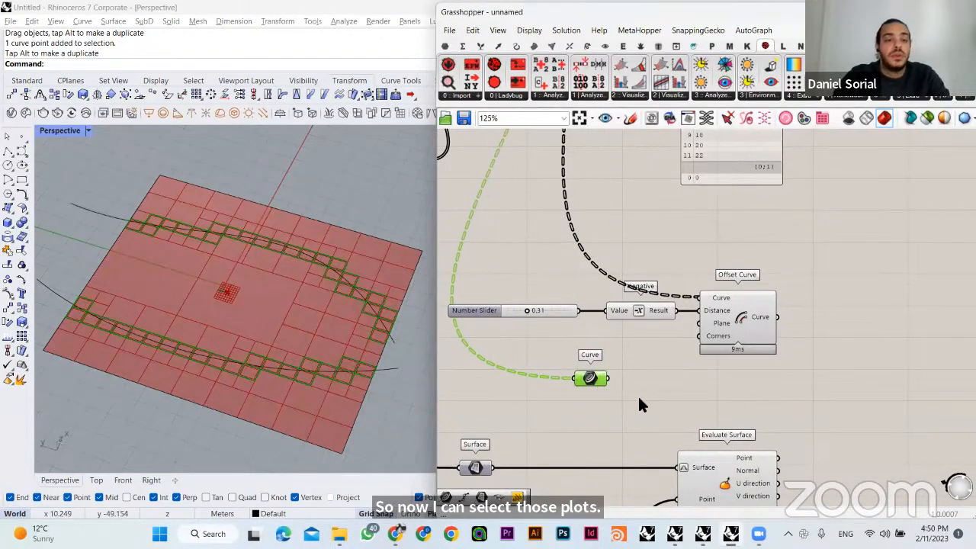
- Add an Area component, wire the Curve parameter into its Geometry input and line the parameter up with that input
click(643, 397)
double_click(656, 401)
text(area)
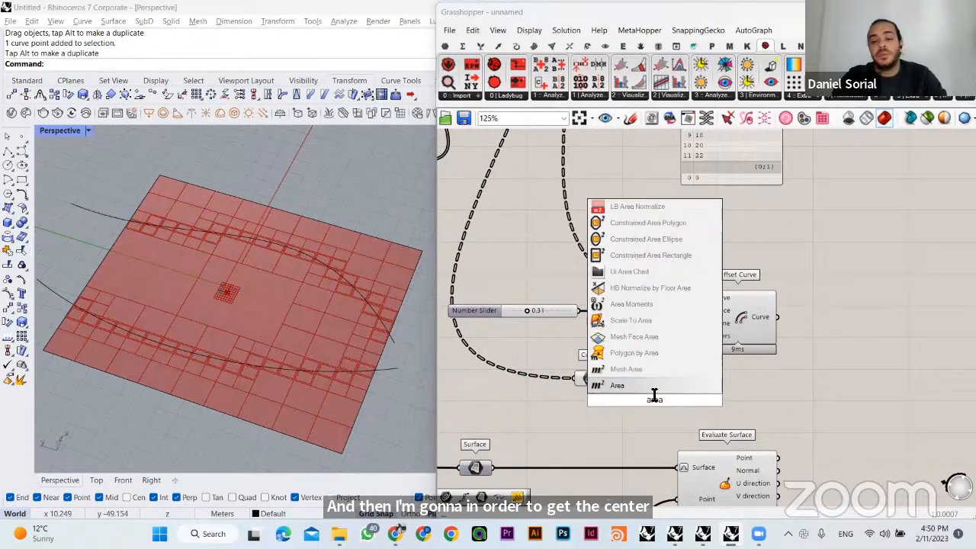
click(615, 387)
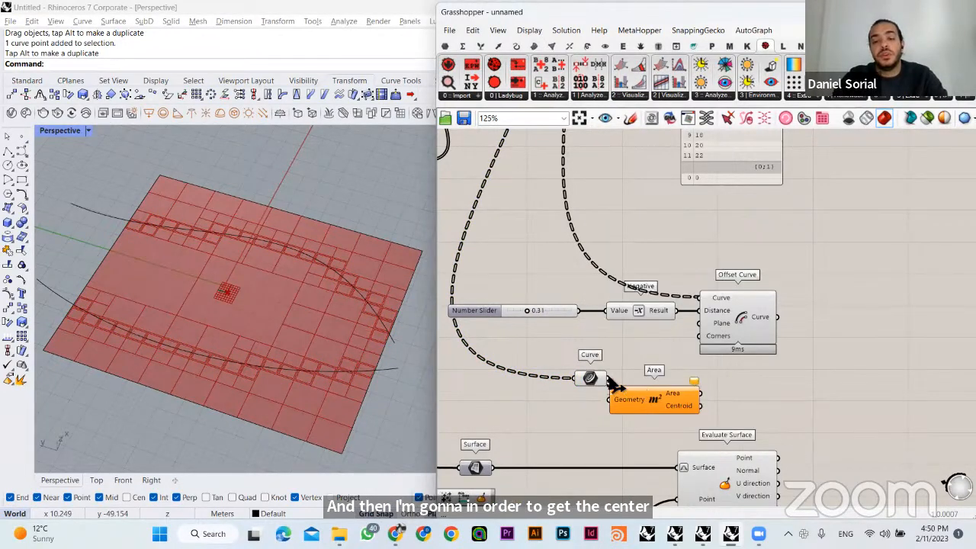
drag(607, 381, 570, 400)
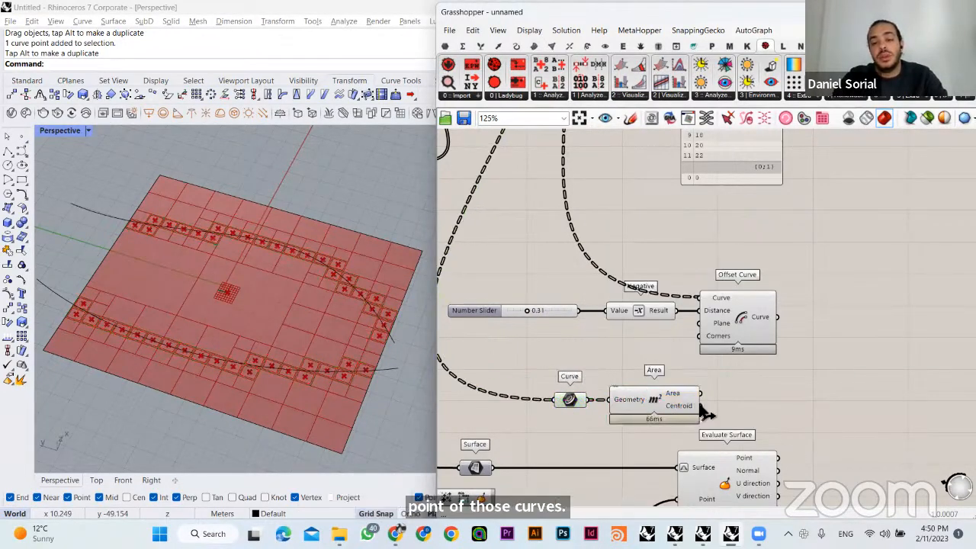
- Reposition the Area component and its Curve parameter together just above Evaluate Surface
drag(654, 431, 723, 395)
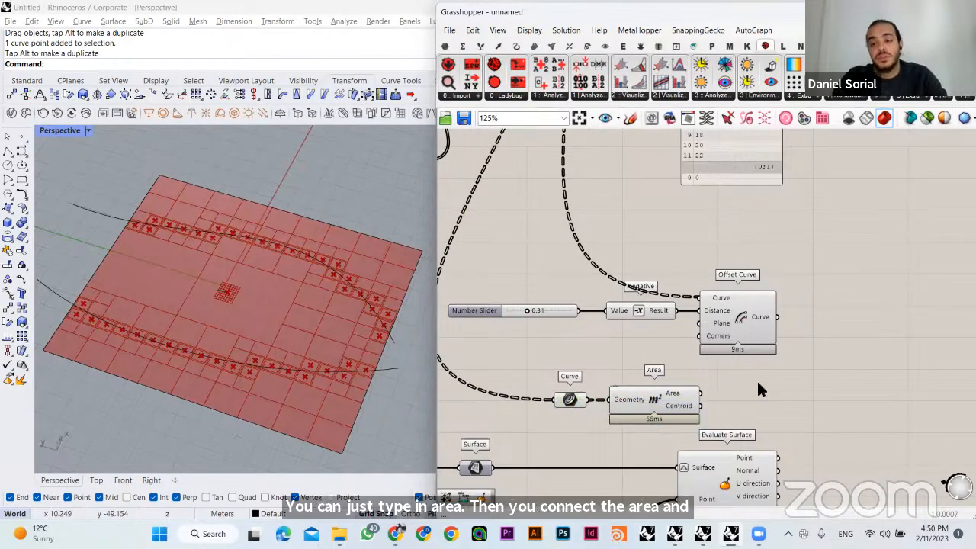
drag(642, 398, 655, 398)
right_drag(708, 373, 697, 345)
drag(722, 339, 566, 376)
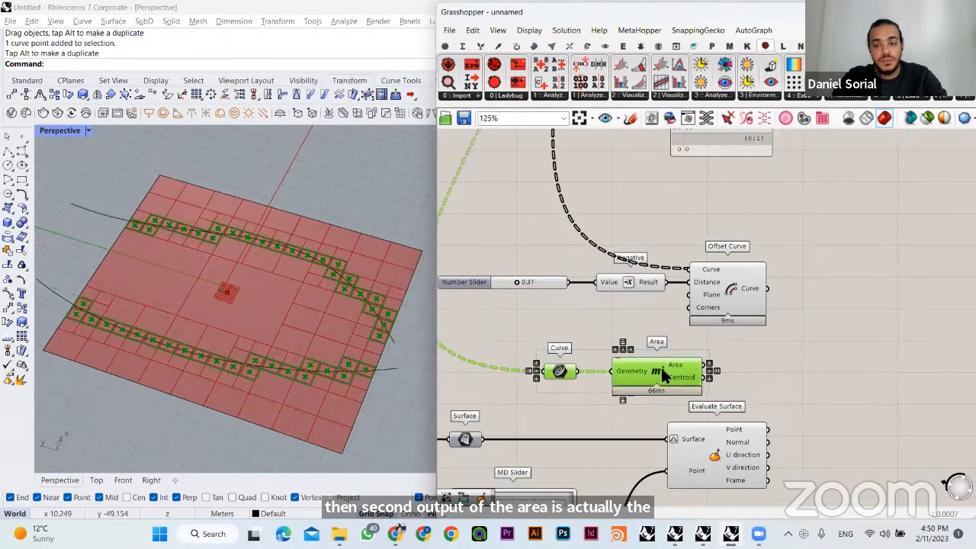
drag(668, 366, 732, 364)
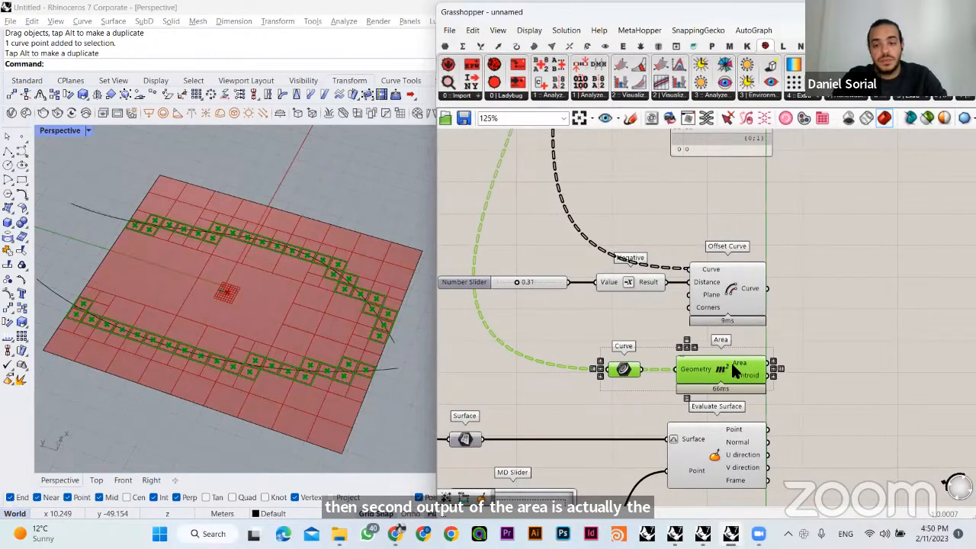
- Add a Line component with Area's Centroid wired to Start Point and Evaluate Surface's Point wired to End Point
double_click(817, 356)
text(line)
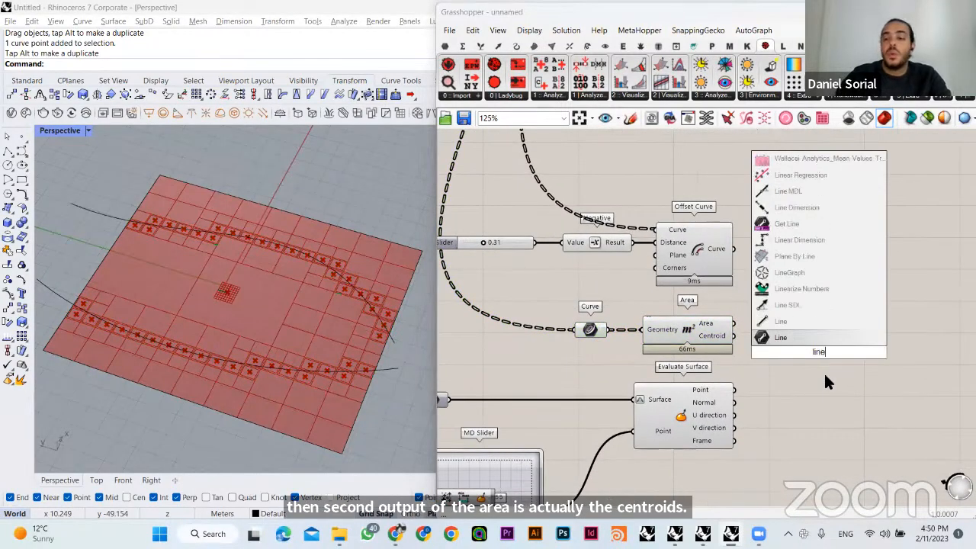
click(794, 322)
drag(734, 335, 734, 389)
scroll(229, 316, up, 3)
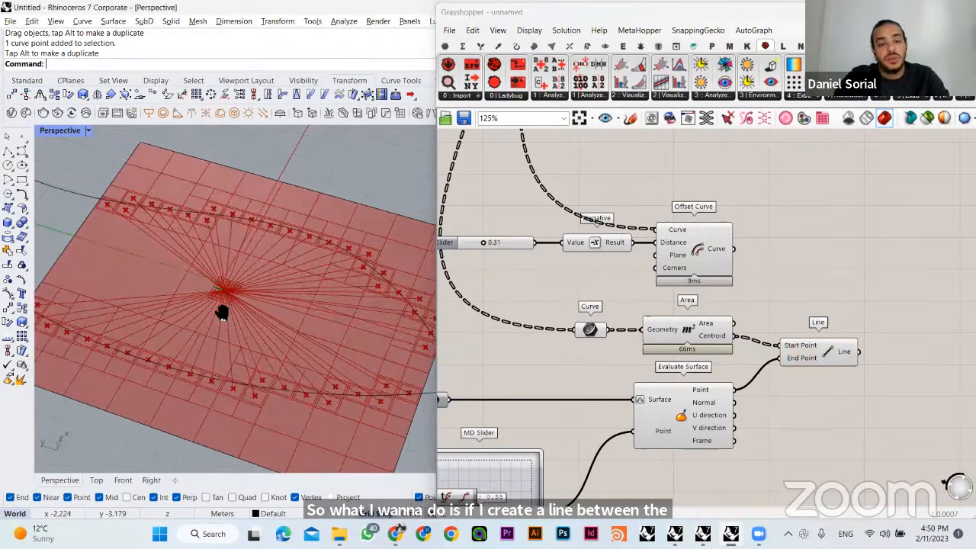
right_drag(597, 343, 618, 366)
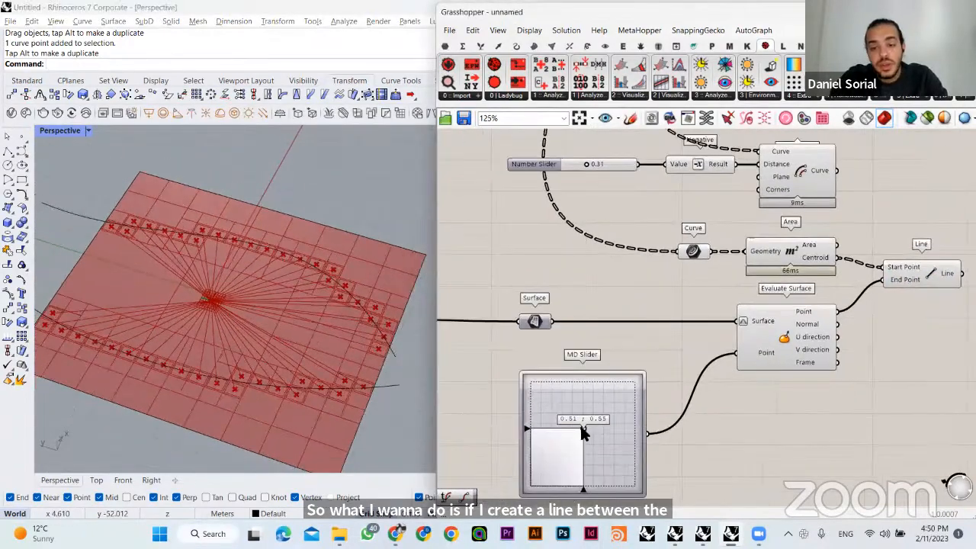
- Set the MD Slider to about 0.44 ; 0.99 so the attractor point shifts to the surface's edge
drag(581, 428, 577, 383)
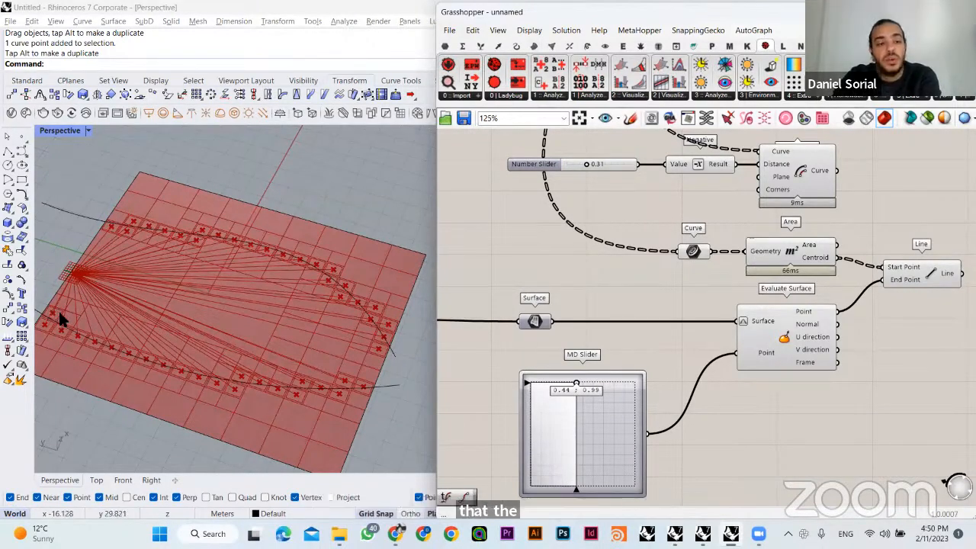
right_drag(826, 362, 712, 322)
drag(792, 236, 796, 268)
click(774, 326)
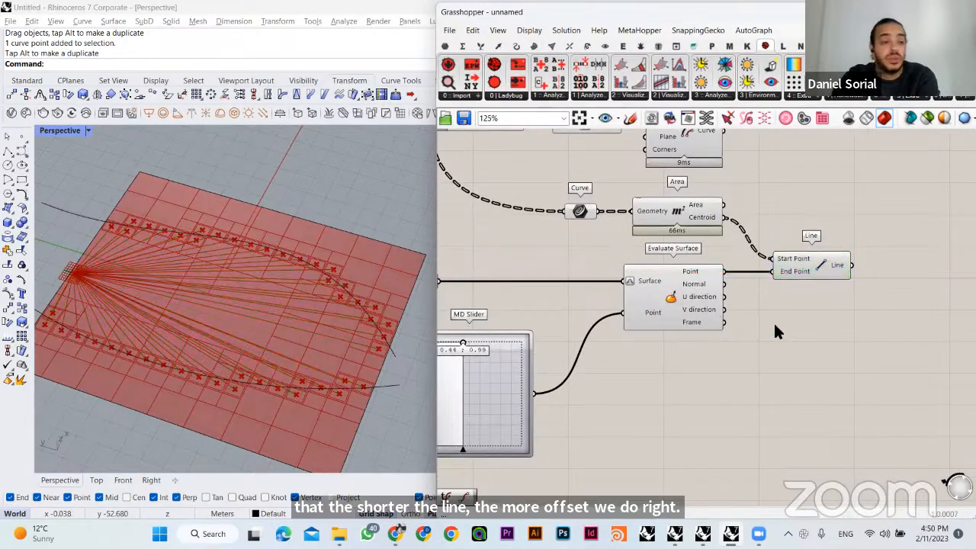
- Add a Distance component above Line, wiring Area's Centroid to Point A and Evaluate Surface's Point to Point B
right_drag(747, 376, 756, 399)
double_click(842, 362)
text(dist)
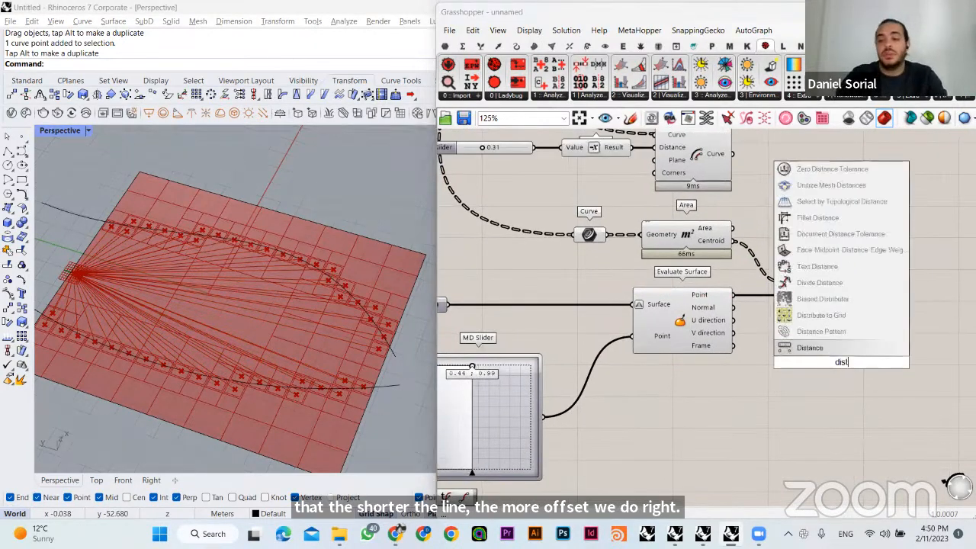
click(837, 347)
right_drag(847, 364, 843, 416)
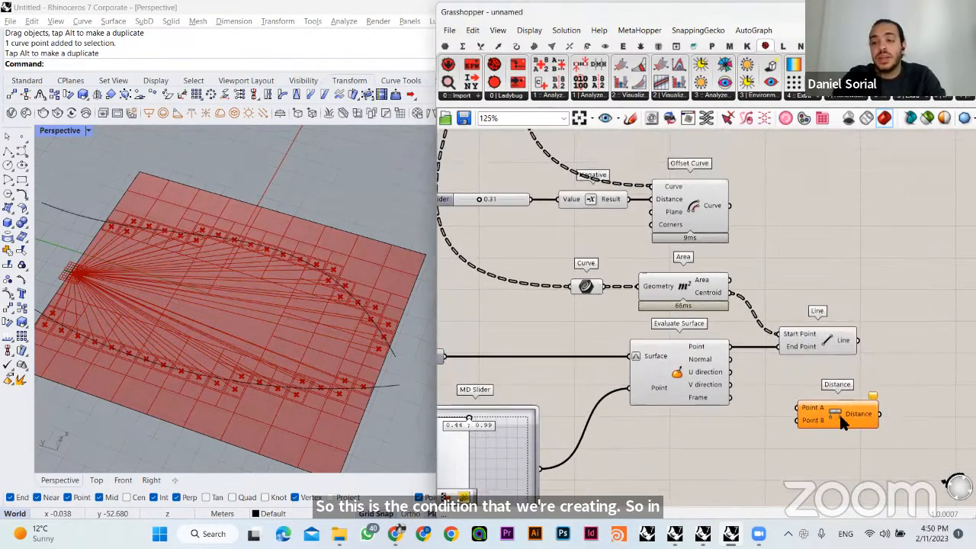
drag(843, 416, 840, 279)
drag(729, 293, 799, 280)
drag(730, 347, 799, 292)
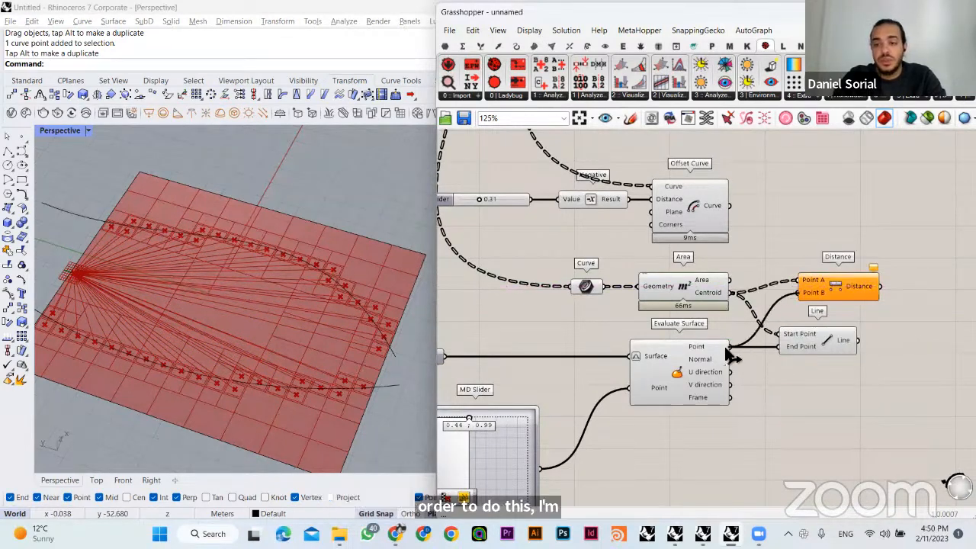
- Add a Panel fed by the Distance output and enlarge it to list the distances
right_drag(901, 250, 776, 266)
double_click(813, 253)
text(//)
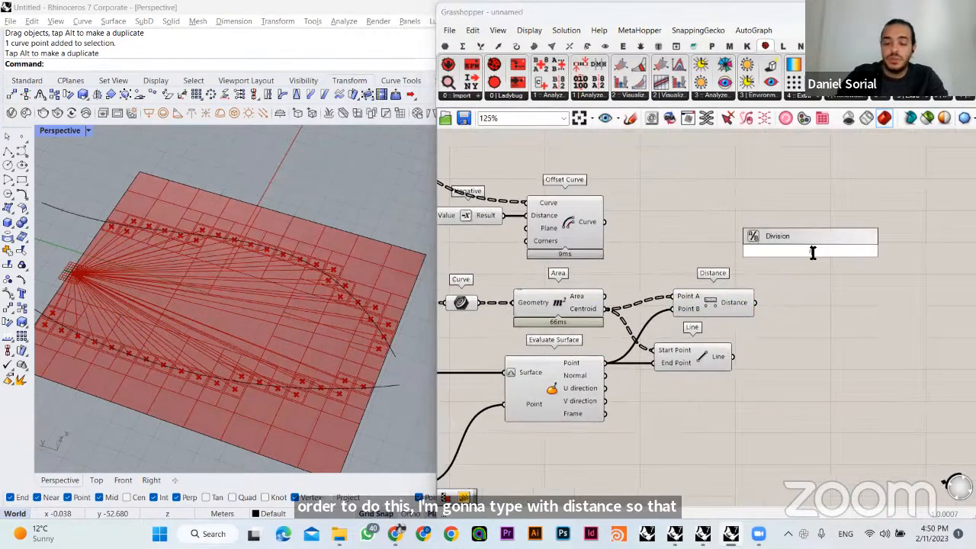
key(Return)
drag(854, 253, 900, 252)
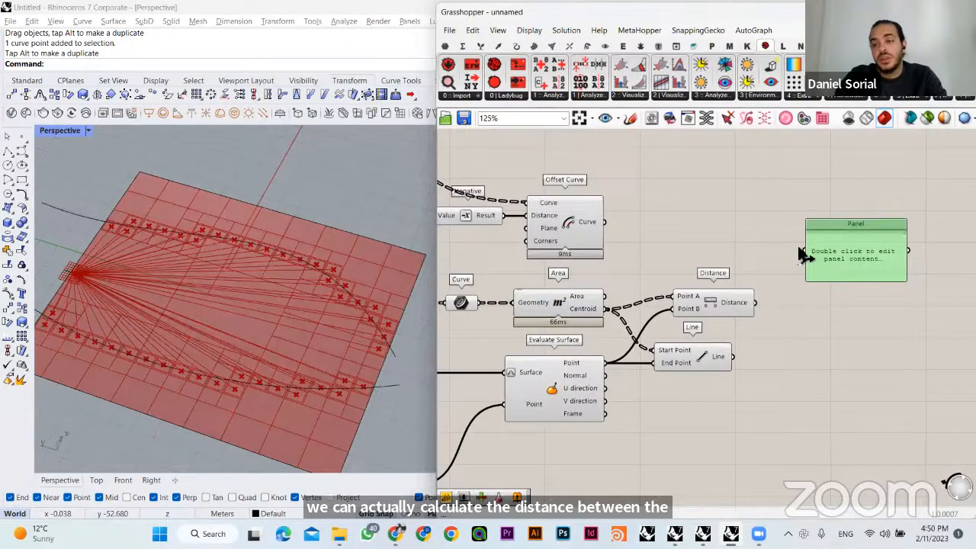
drag(804, 252, 756, 297)
drag(860, 281, 861, 413)
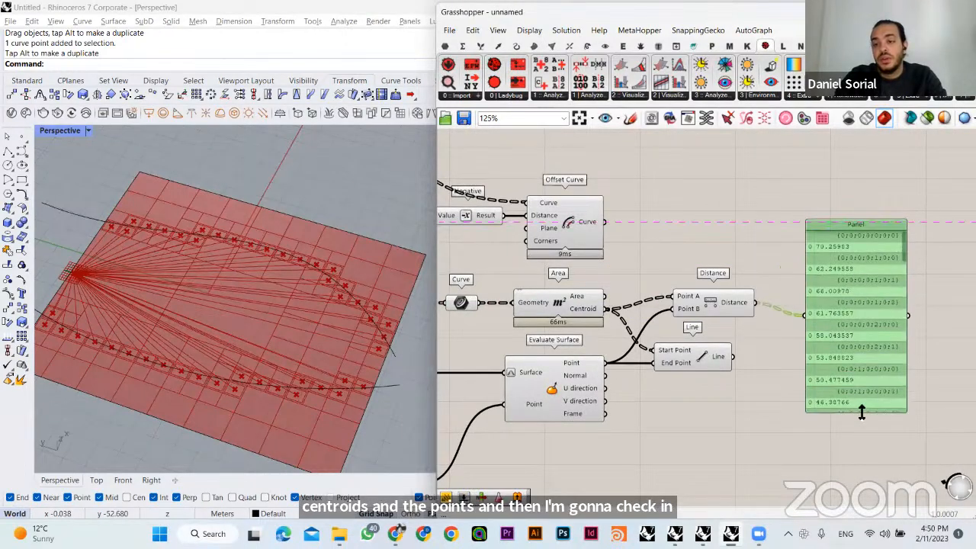
drag(861, 371, 859, 348)
- Bring the Distance and Line components closer together and align the distances panel with the Distance output
click(767, 273)
drag(713, 310, 715, 323)
click(696, 334)
right_drag(694, 345, 686, 306)
click(688, 310)
click(718, 366)
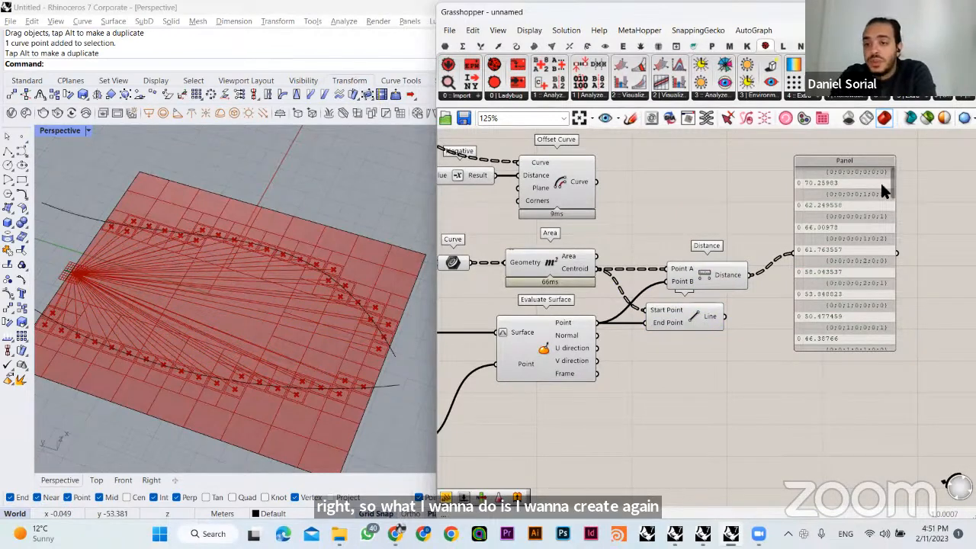
drag(758, 176, 870, 193)
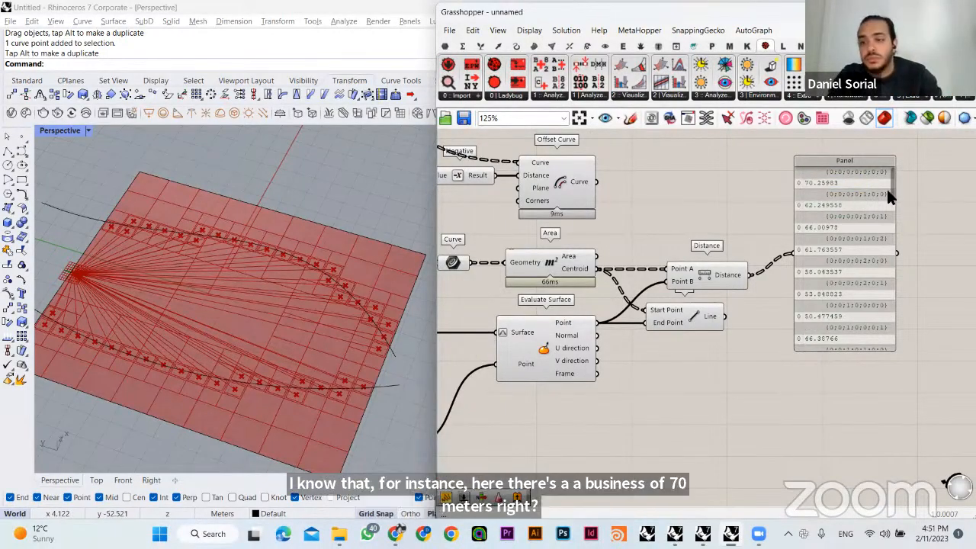
drag(886, 187, 889, 209)
- Add a Bounds component below the Line component
double_click(738, 387)
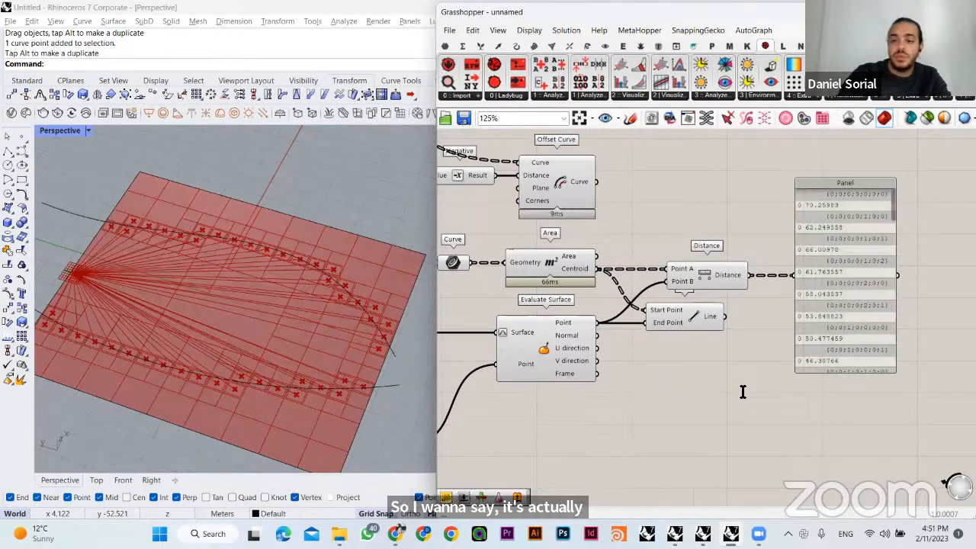
text(bounds)
key(Return)
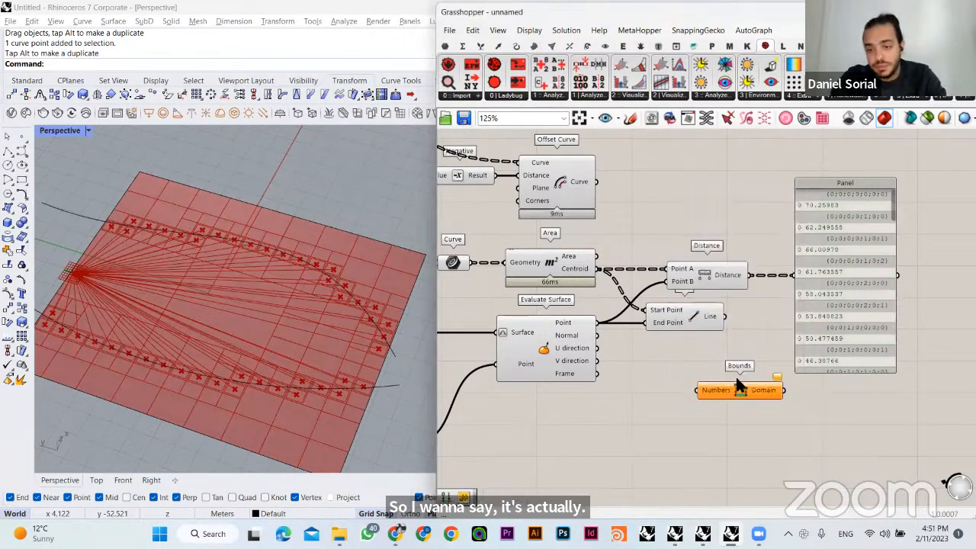
drag(717, 391, 729, 391)
scroll(750, 395, up, 7)
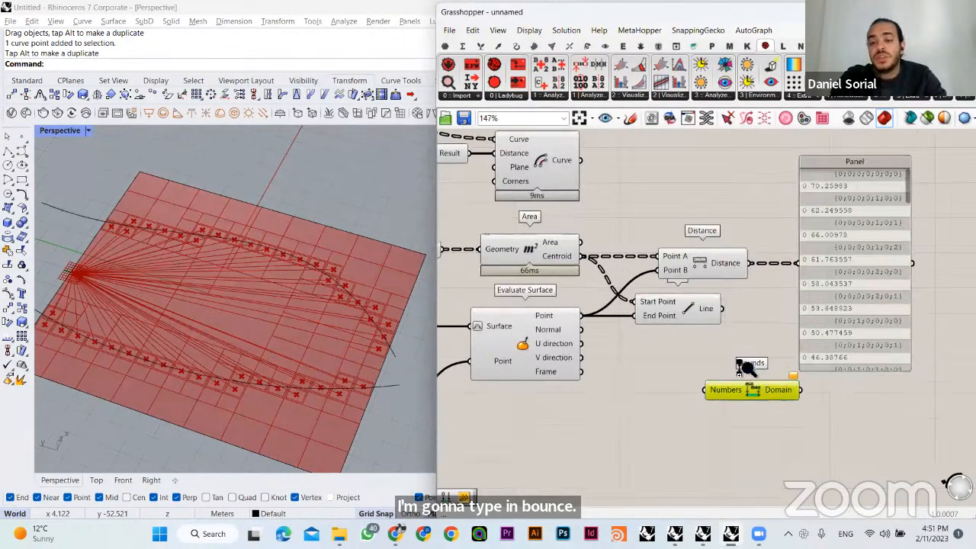
scroll(768, 364, down, 6)
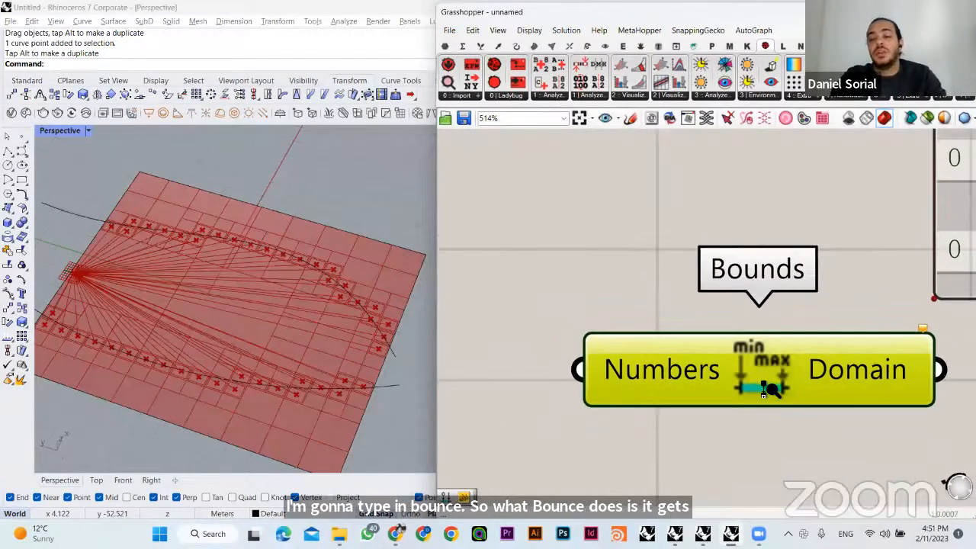
click(771, 425)
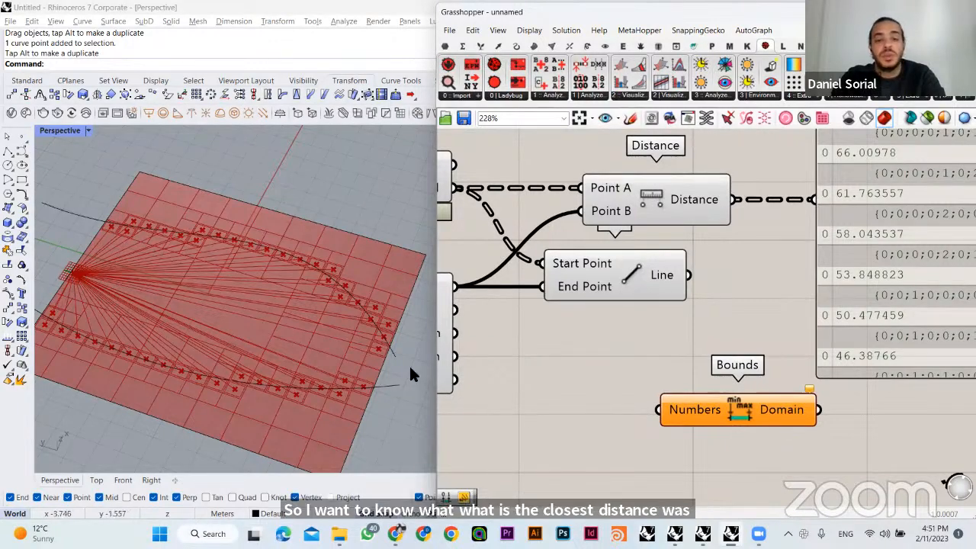
- Wire the Distance output into the Bounds component's Numbers input and flatten that input
drag(732, 200, 676, 412)
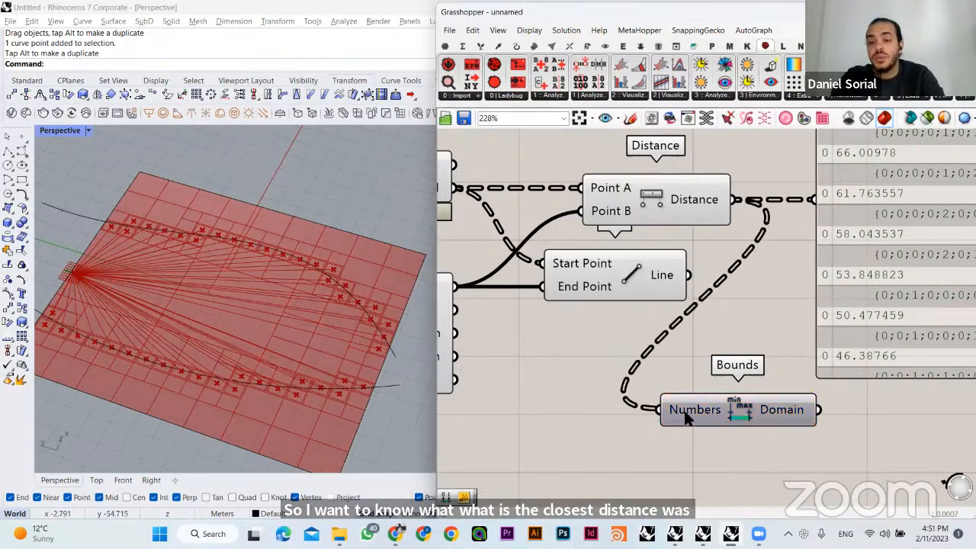
right_click(677, 412)
click(721, 369)
scroll(665, 388, down, 2)
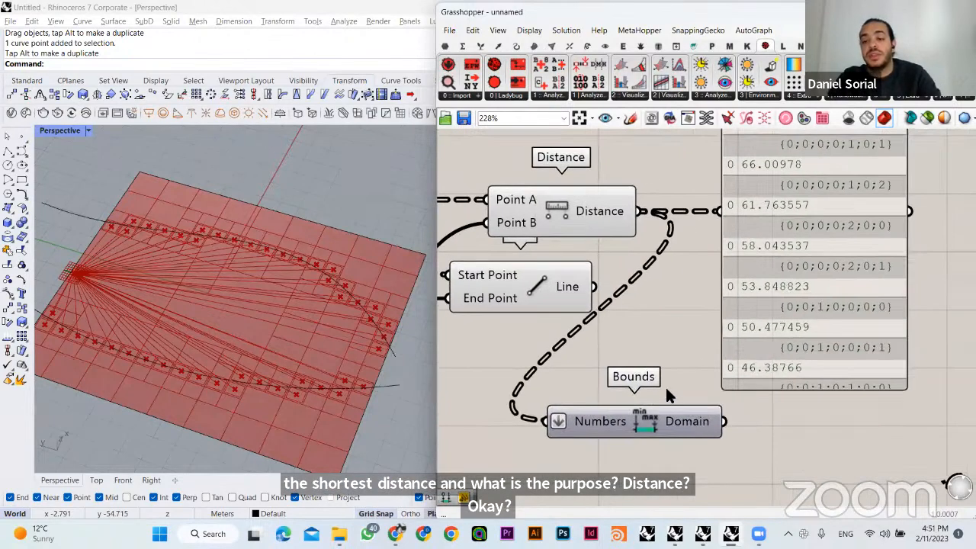
- Connect a panel to the Bounds Domain output, resize it below the distances panel and line Bounds up with it
drag(684, 382, 787, 289)
drag(829, 336, 764, 520)
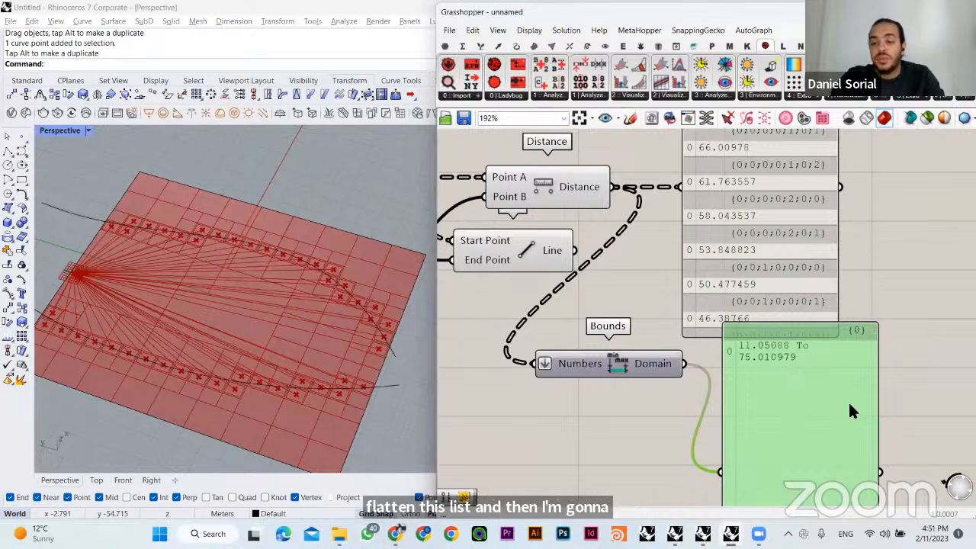
drag(878, 412, 970, 408)
right_drag(855, 371, 839, 337)
scroll(839, 336, down, 2)
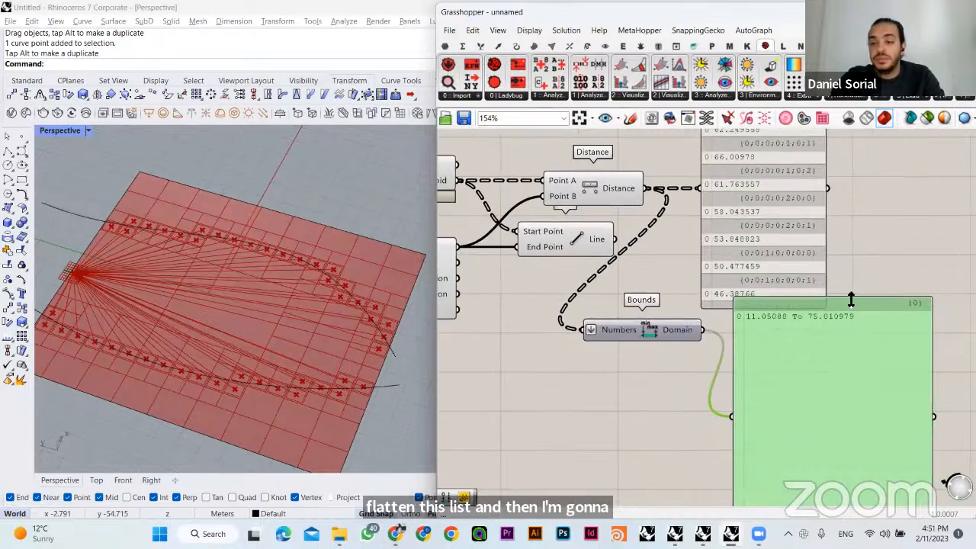
drag(850, 298, 852, 402)
drag(834, 438, 836, 358)
drag(672, 329, 691, 387)
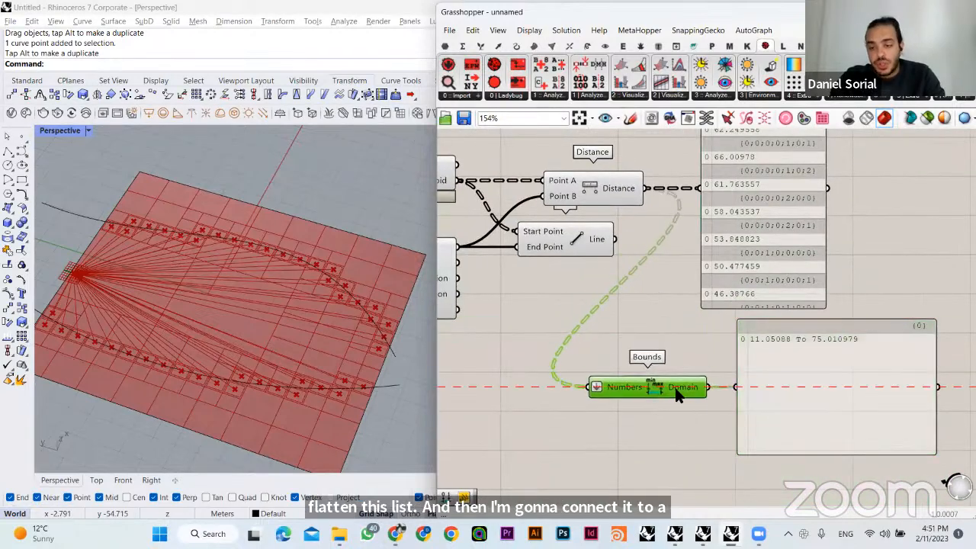
scroll(781, 407, up, 2)
scroll(696, 408, down, 1)
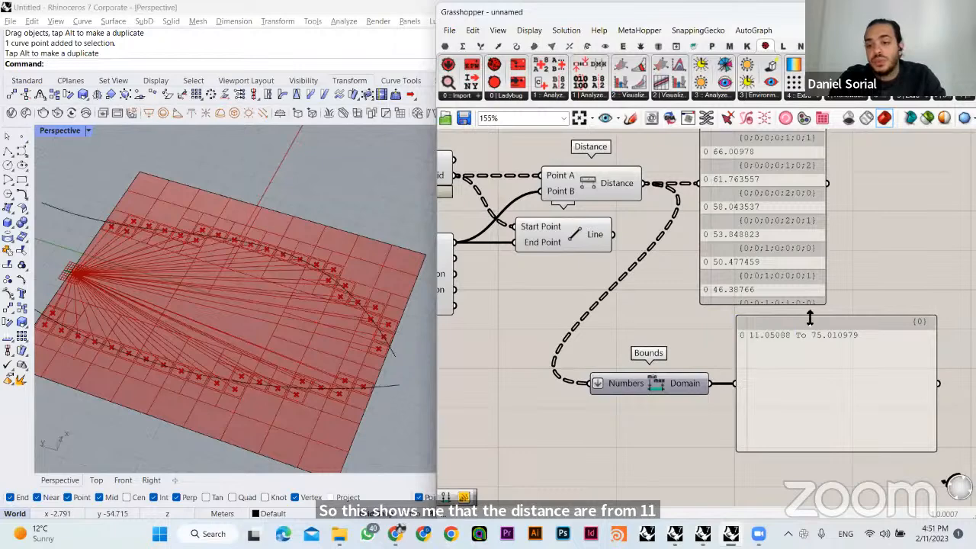
- Examine the Rhino viewport for the plot centroids nearest to and farthest from the attractor point
scroll(124, 288, up, 5)
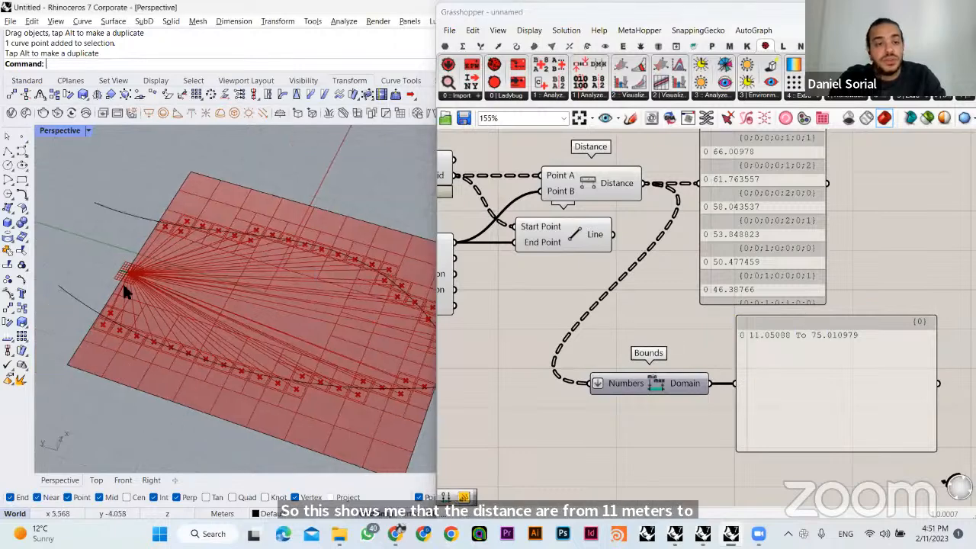
scroll(142, 267, up, 3)
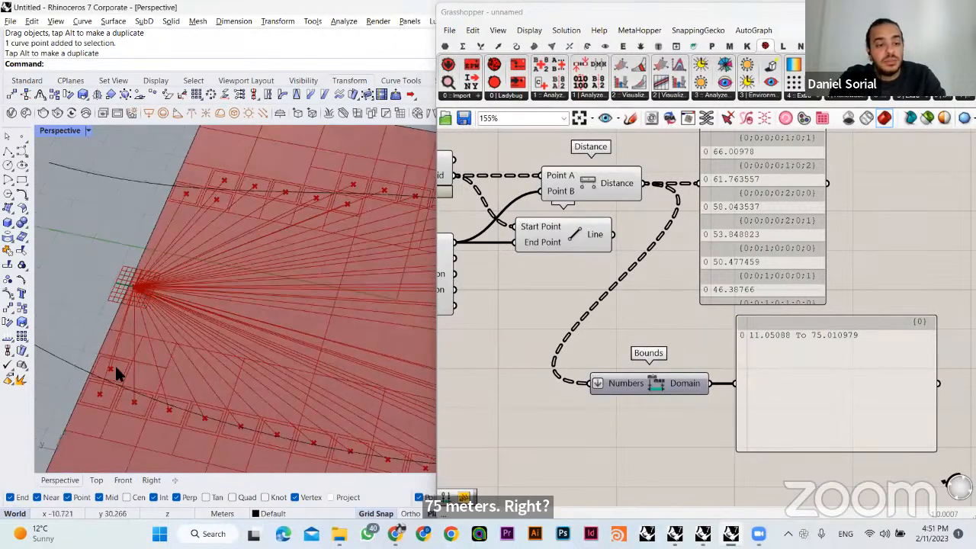
scroll(114, 371, up, 3)
scroll(113, 362, up, 1)
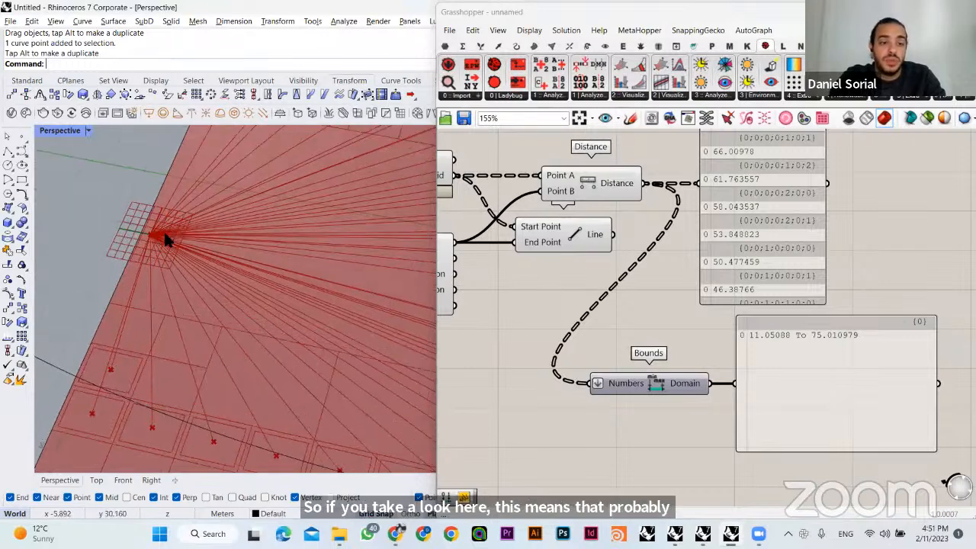
scroll(146, 356, down, 1)
scroll(147, 355, down, 8)
scroll(257, 278, up, 6)
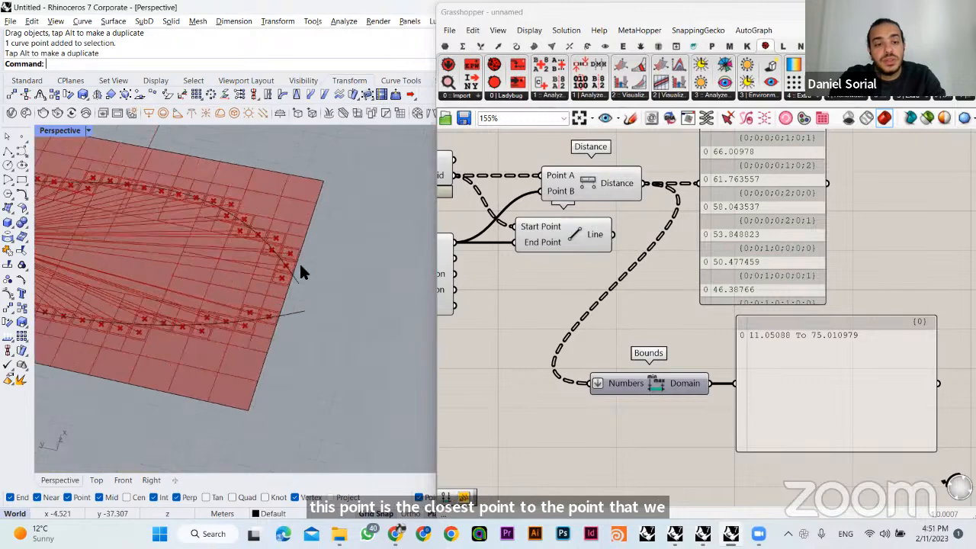
shift+right_drag(414, 307, 572, 346)
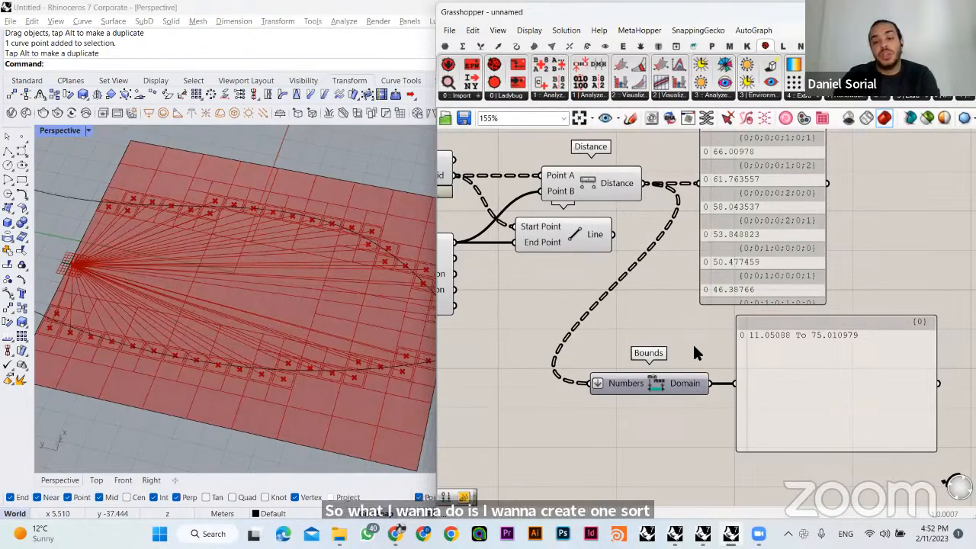
drag(706, 314, 792, 343)
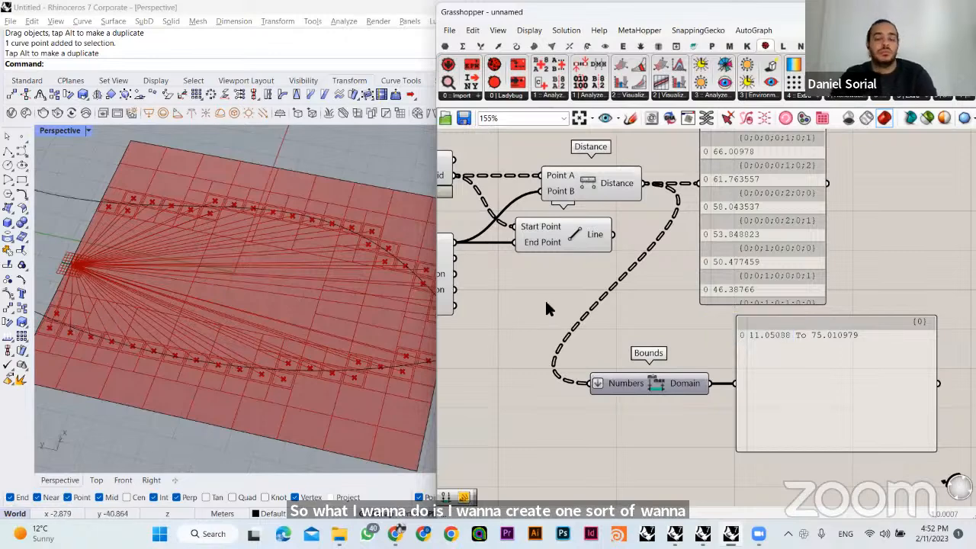
- Add a Remap Numbers component near the Bounds component
right_drag(546, 308, 632, 314)
scroll(631, 320, down, 3)
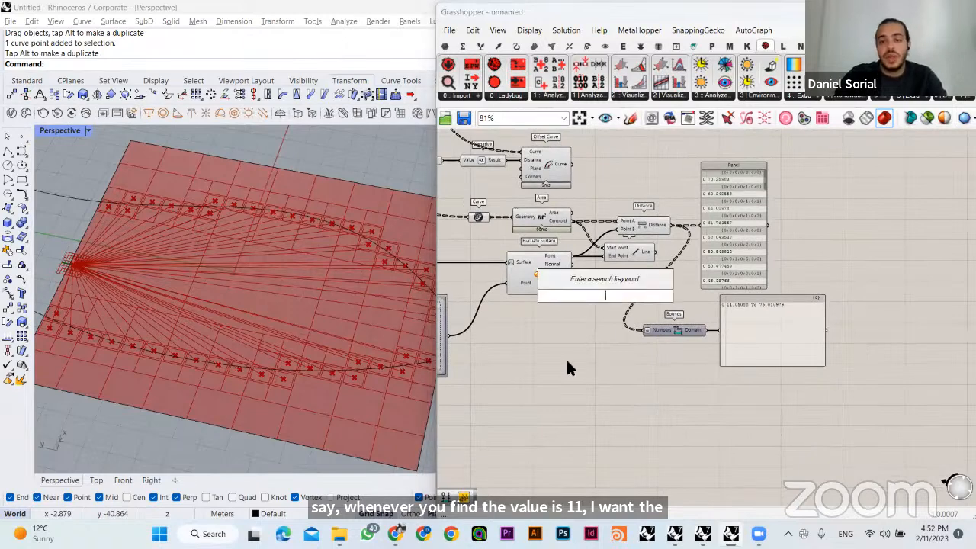
double_click(707, 309)
text(re)
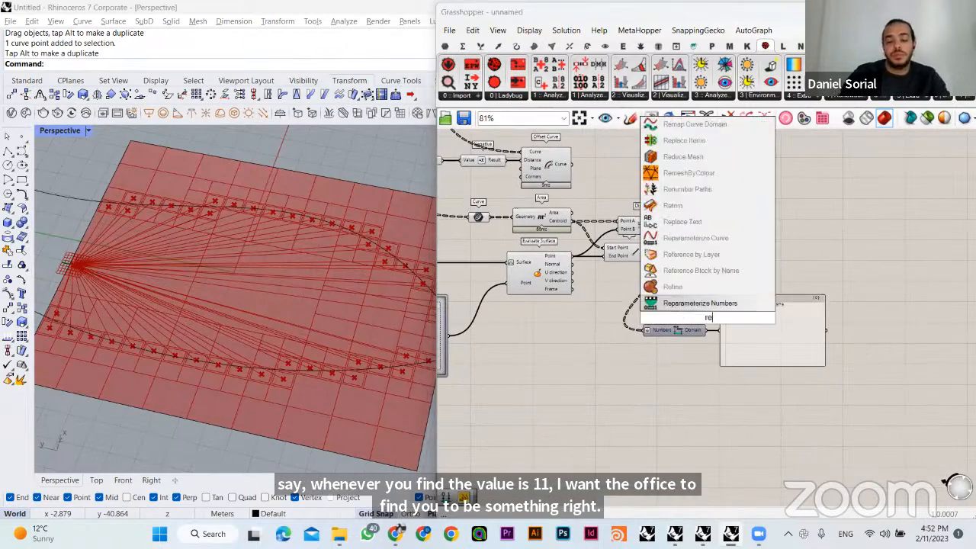
text(map)
click(684, 301)
right_drag(686, 303, 650, 331)
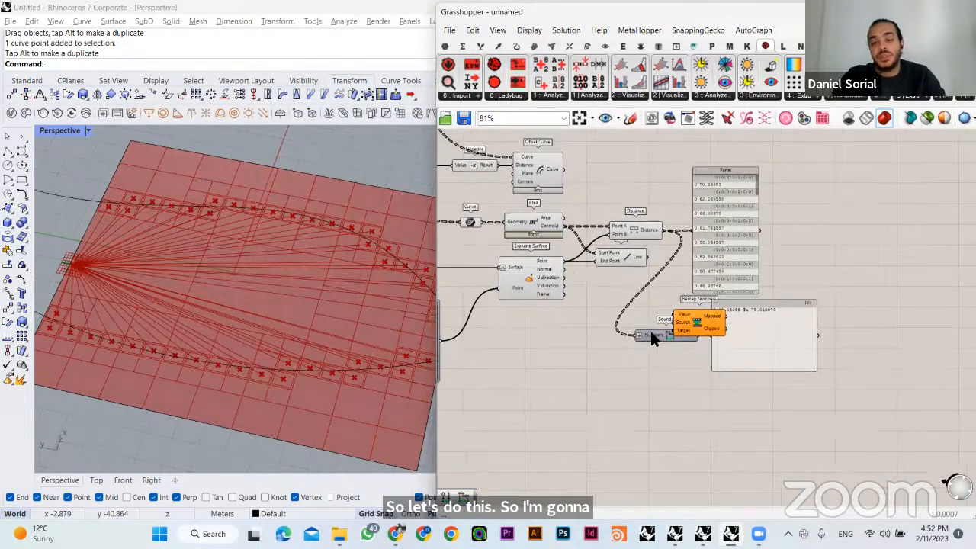
- Spread out both panels and the Distance component, and place Remap Numbers in the space between Distance and the distances panel
drag(701, 266, 825, 246)
drag(736, 341, 876, 348)
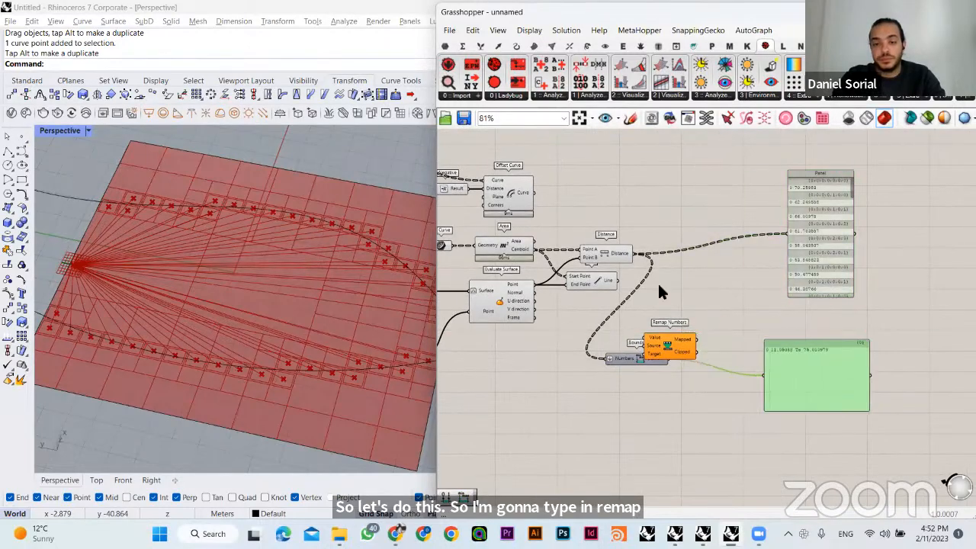
drag(616, 248, 679, 246)
drag(668, 338, 751, 277)
right_drag(750, 277, 702, 296)
drag(800, 282, 869, 301)
scroll(719, 287, up, 2)
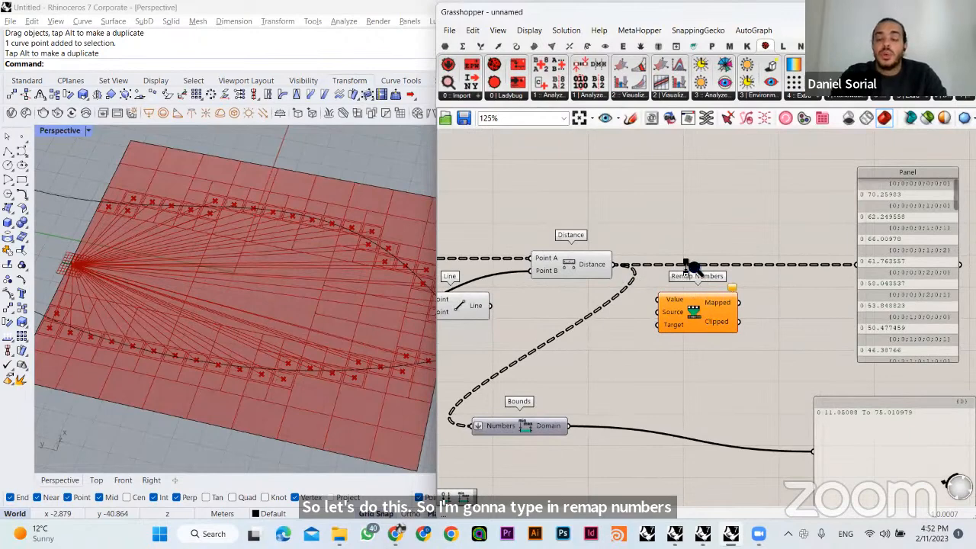
scroll(693, 311, up, 3)
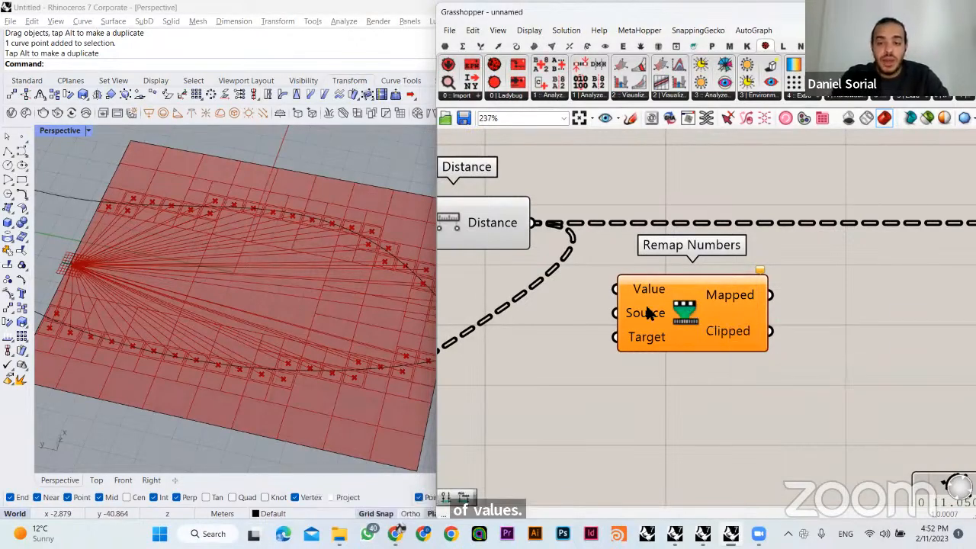
- Move the panel showing the Bounds domain directly beneath the Remap Numbers component
right_drag(685, 321, 630, 265)
scroll(718, 324, down, 1)
drag(874, 451, 643, 356)
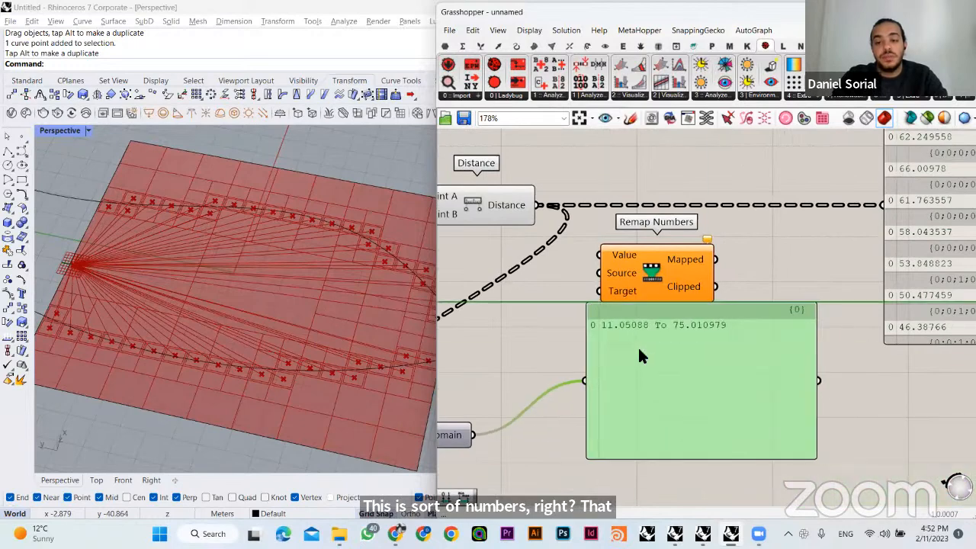
drag(552, 315, 742, 334)
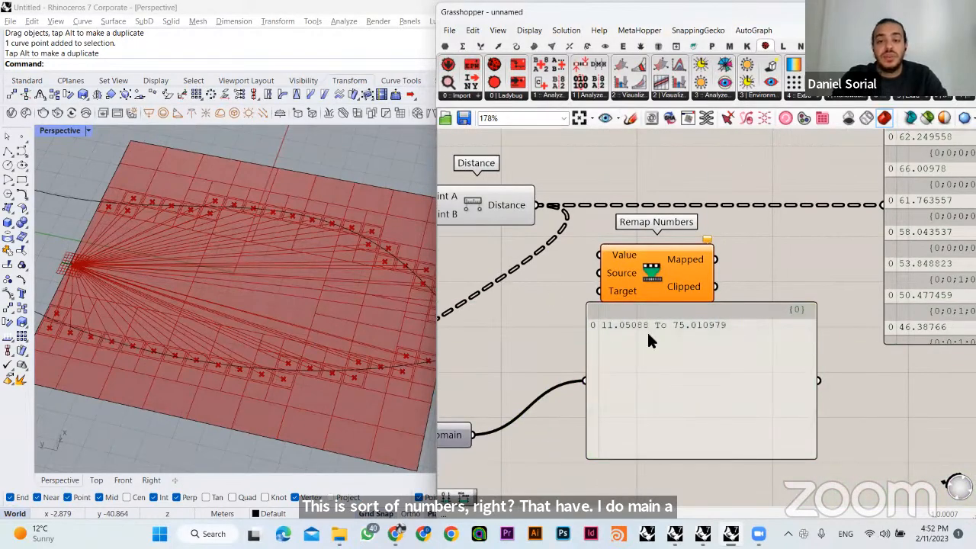
- Move the Bounds domain panel farther below Remap Numbers and place the Bounds component beneath the Distance component
drag(647, 330, 662, 330)
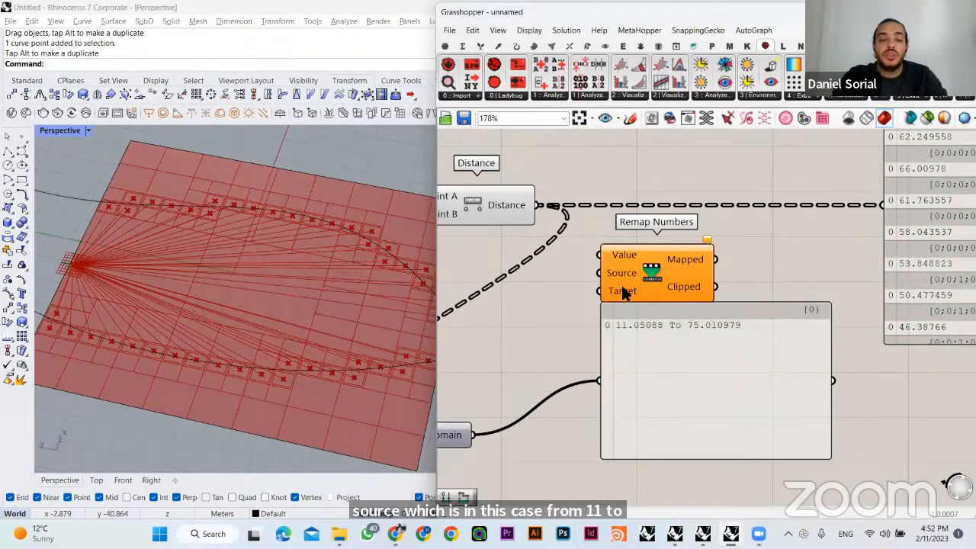
drag(659, 356, 659, 390)
click(586, 365)
right_drag(571, 348, 635, 344)
click(527, 420)
drag(529, 421, 610, 402)
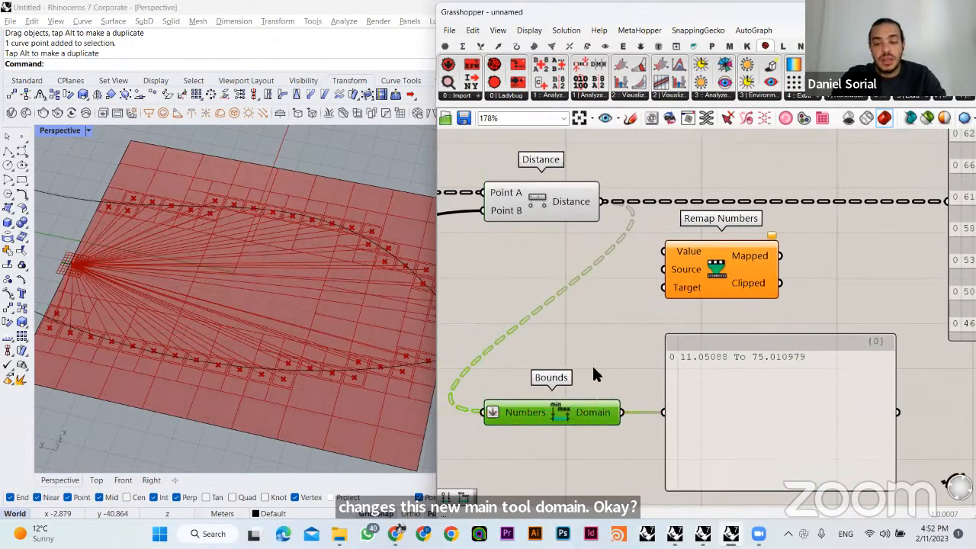
click(595, 374)
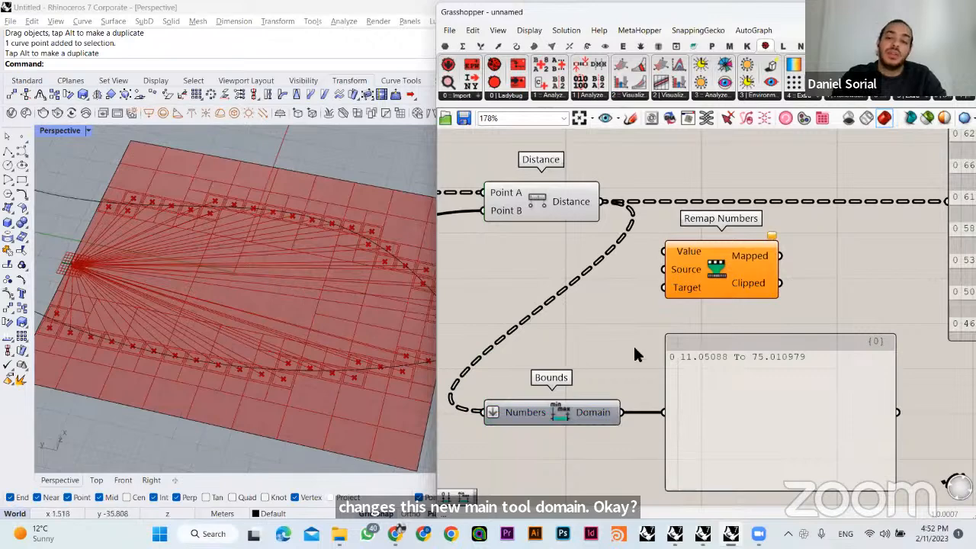
- Connect the Distance output to the Value input of Remap Numbers and shift Remap Numbers farther from Distance
drag(630, 335, 733, 371)
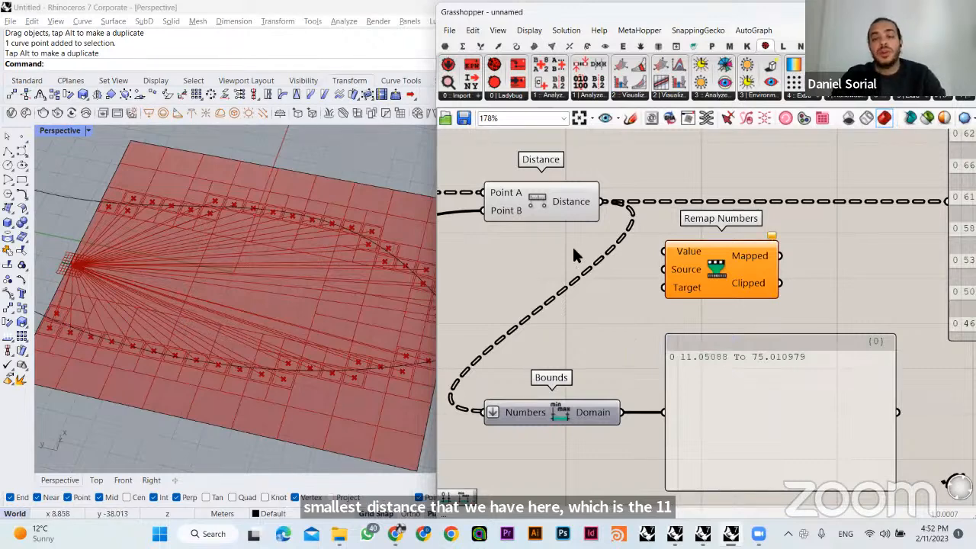
drag(743, 325, 822, 372)
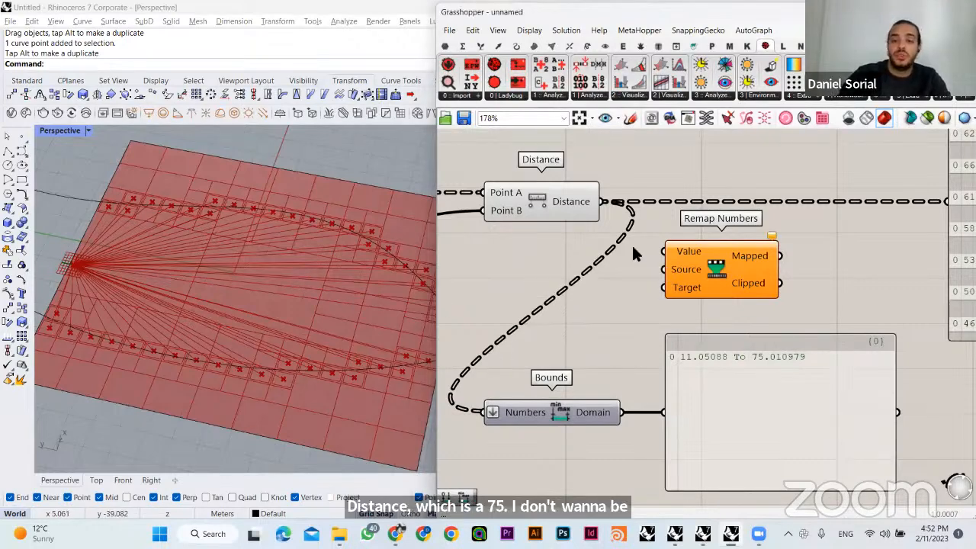
drag(613, 201, 664, 251)
click(720, 267)
drag(721, 270, 784, 269)
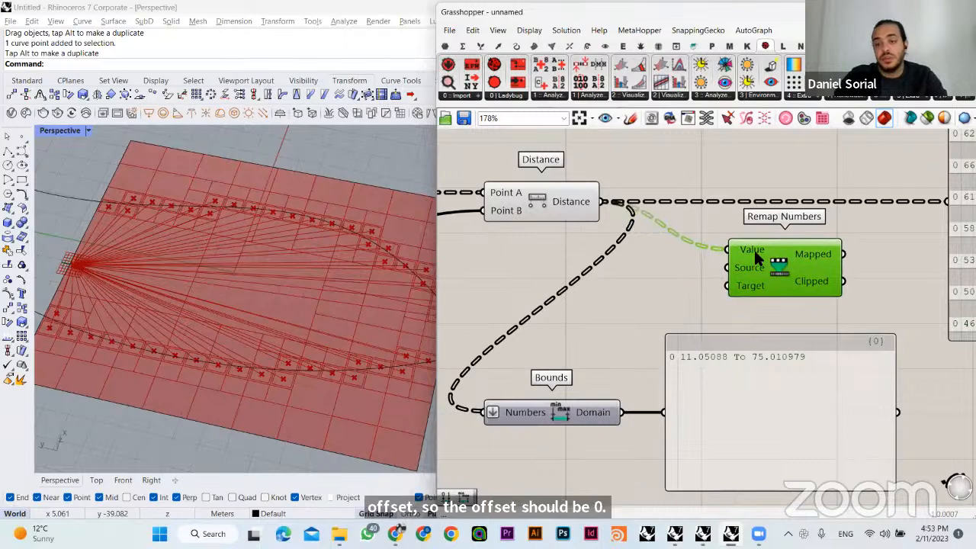
- Place Bounds between Distance and Remap Numbers, connect its Domain output to the Source input, and clear the domain panel out of the way
drag(594, 376, 645, 309)
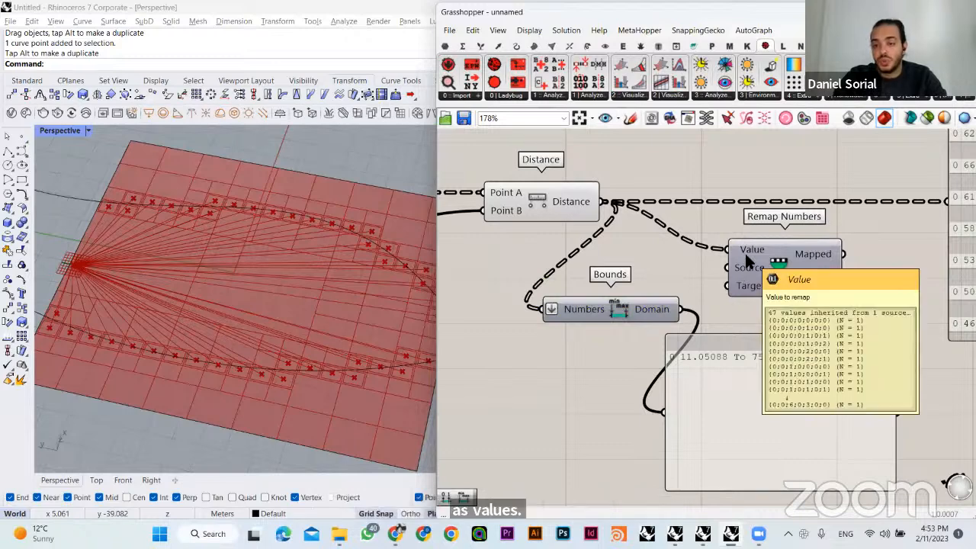
right_drag(745, 251, 715, 282)
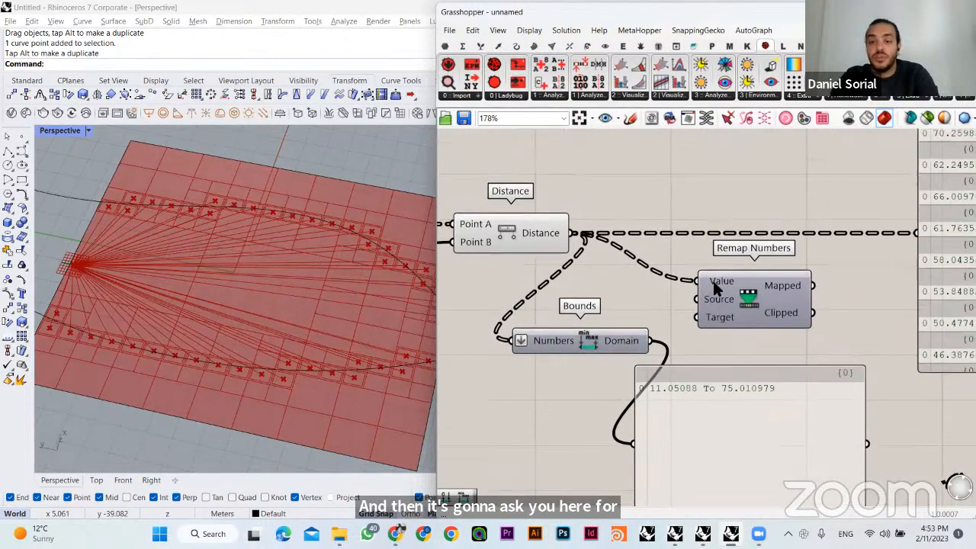
drag(618, 345, 694, 300)
drag(618, 306, 628, 299)
click(625, 329)
right_drag(625, 329, 594, 292)
drag(712, 370, 755, 397)
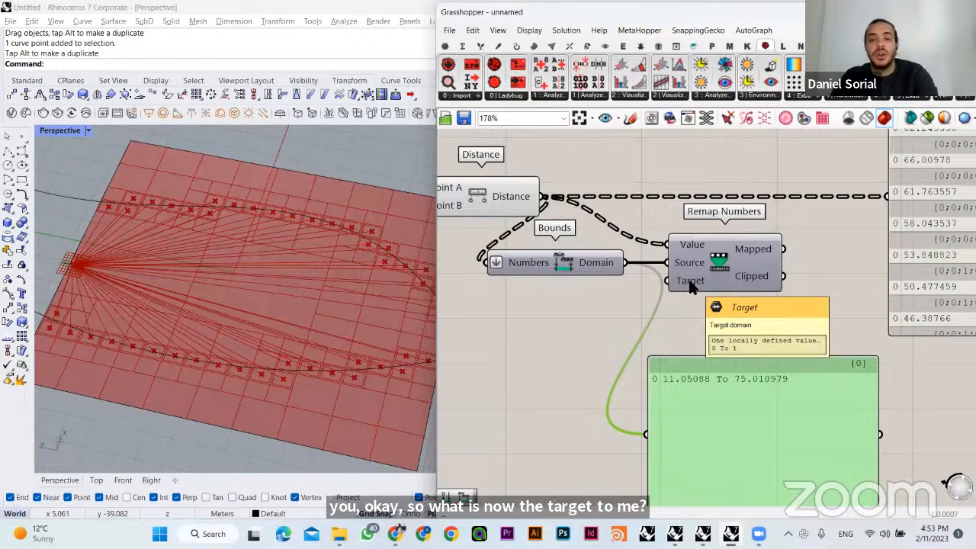
- Add a Construct Domain component below Bounds and connect its Domain output to the Target input of Remap Numbers
click(670, 172)
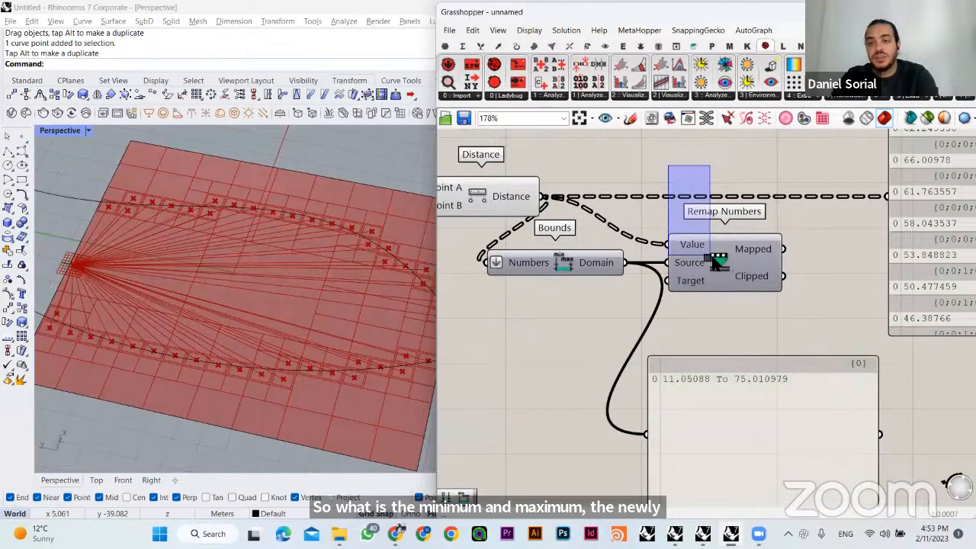
drag(719, 262, 696, 285)
double_click(559, 336)
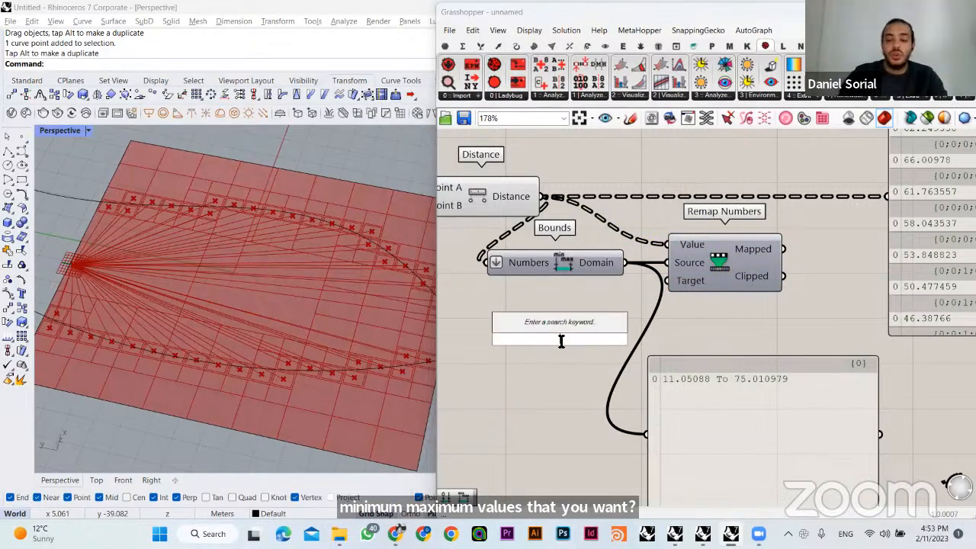
text(construct domain)
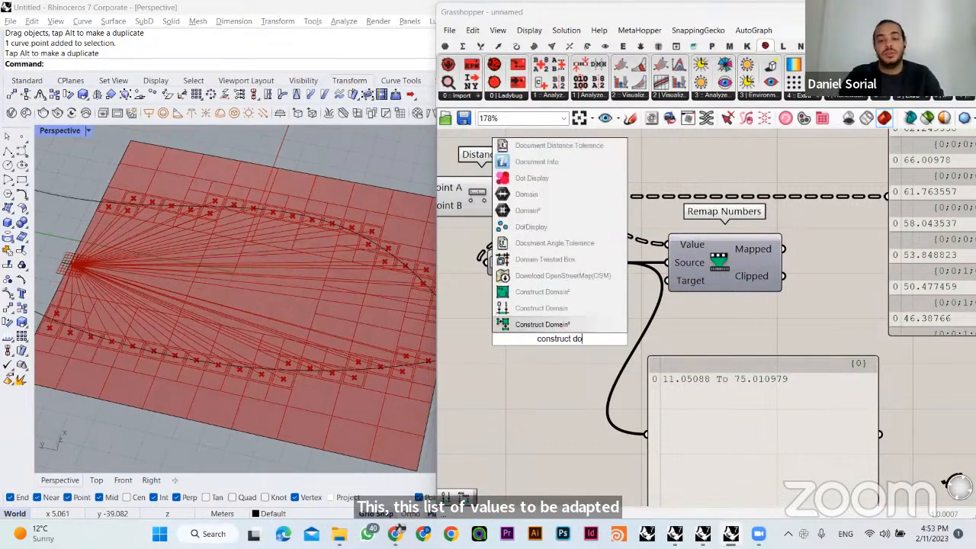
click(561, 307)
drag(572, 334, 578, 330)
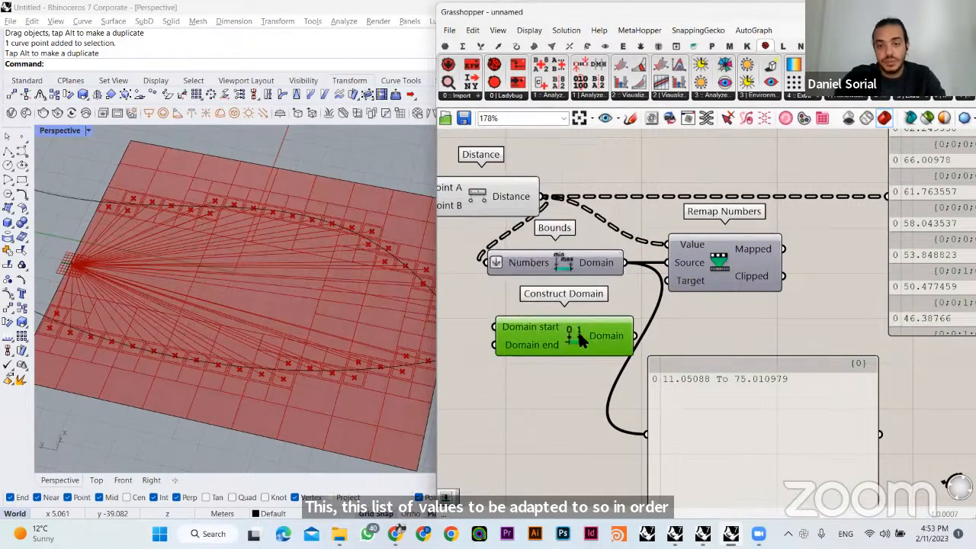
drag(726, 391, 789, 391)
click(719, 341)
right_drag(656, 366, 691, 379)
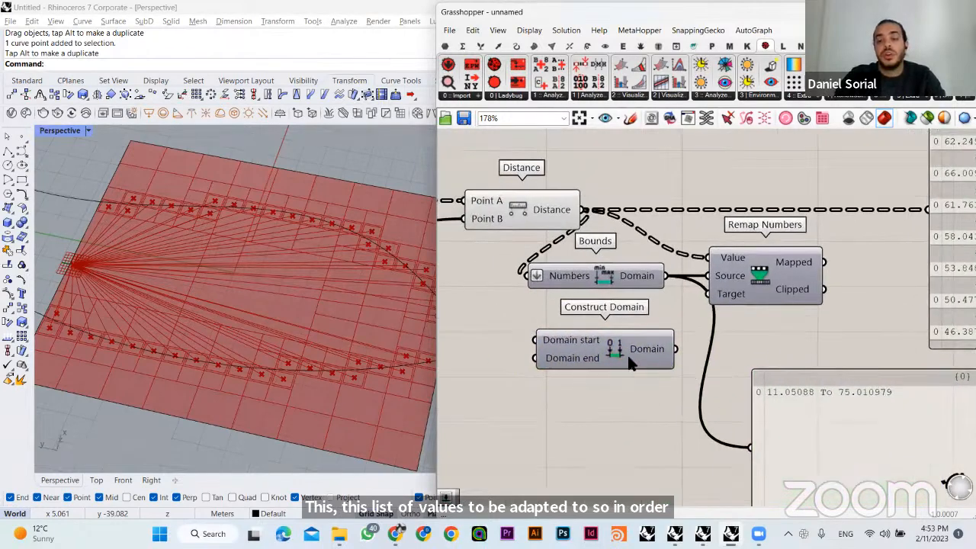
drag(630, 365, 622, 385)
right_drag(582, 392, 692, 383)
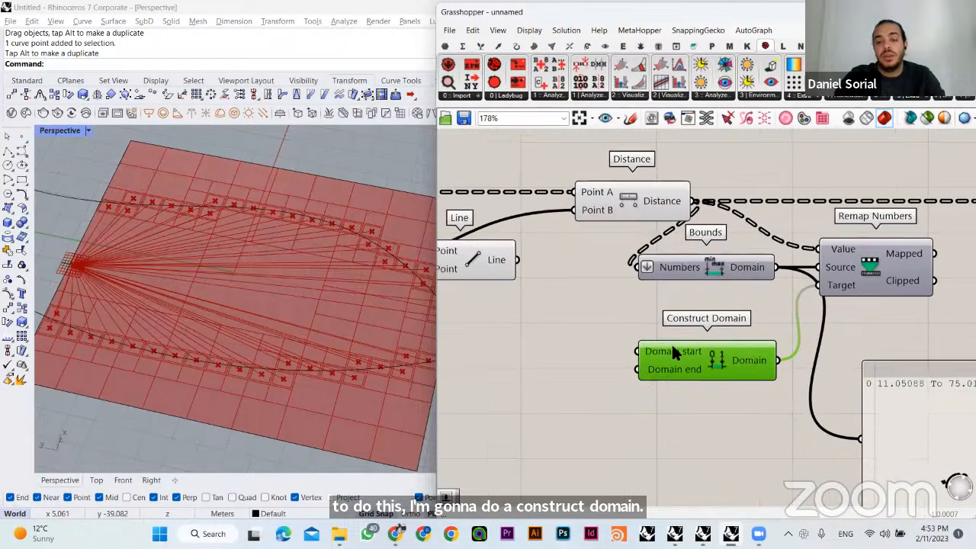
- Move the Distance component farther away from Bounds and Remap Numbers to widen the spacing
click(649, 312)
drag(638, 210, 587, 209)
click(657, 317)
right_drag(672, 331, 618, 321)
drag(798, 323, 876, 386)
right_drag(647, 372, 664, 373)
- Add a number slider set to 1.50 and connect it to the Domain start input of Construct Domain
double_click(526, 326)
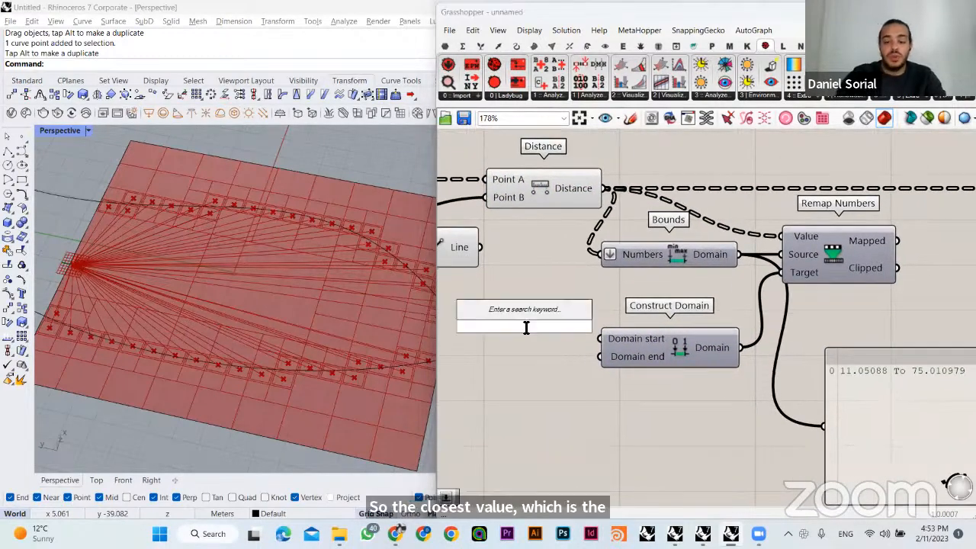
text(1,5)
key(Return)
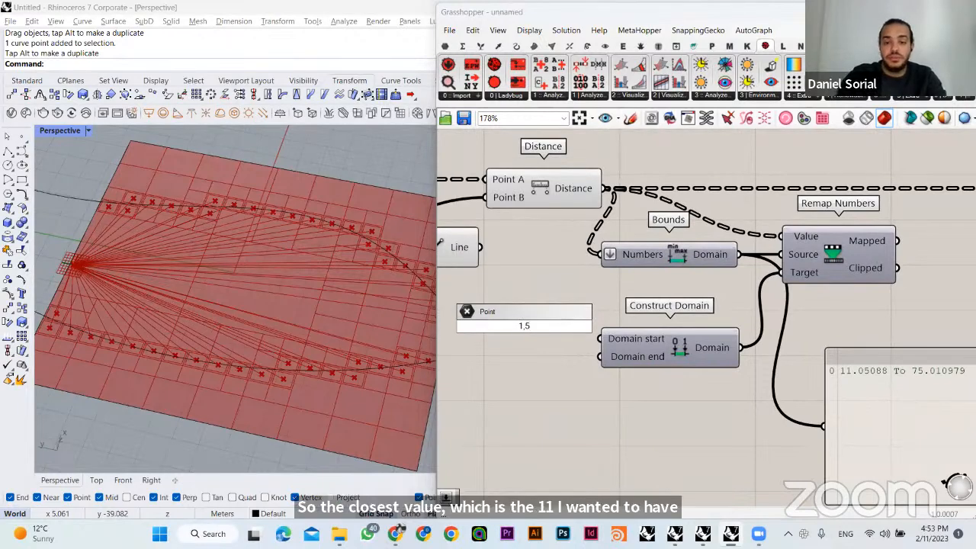
key(BackSpace)
key(BackSpace)
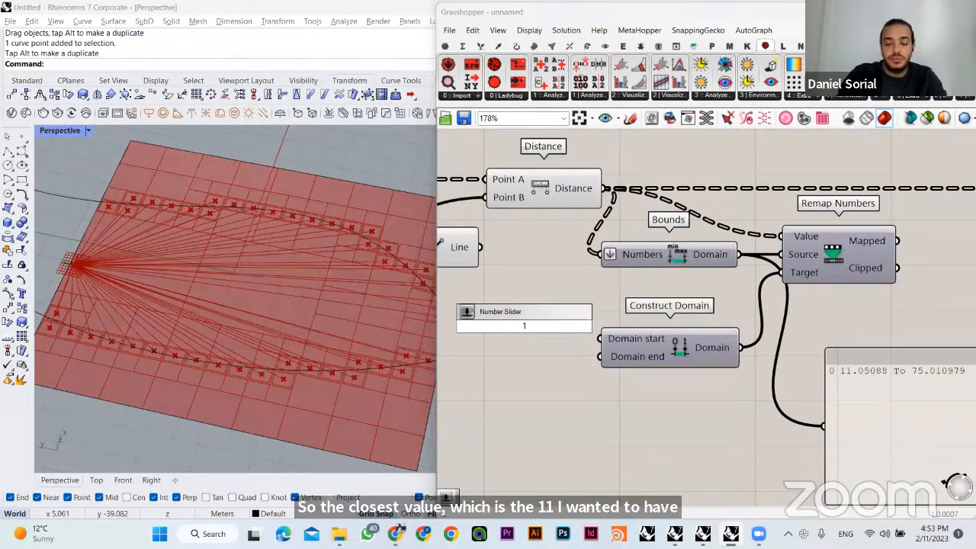
text(.50)
key(Return)
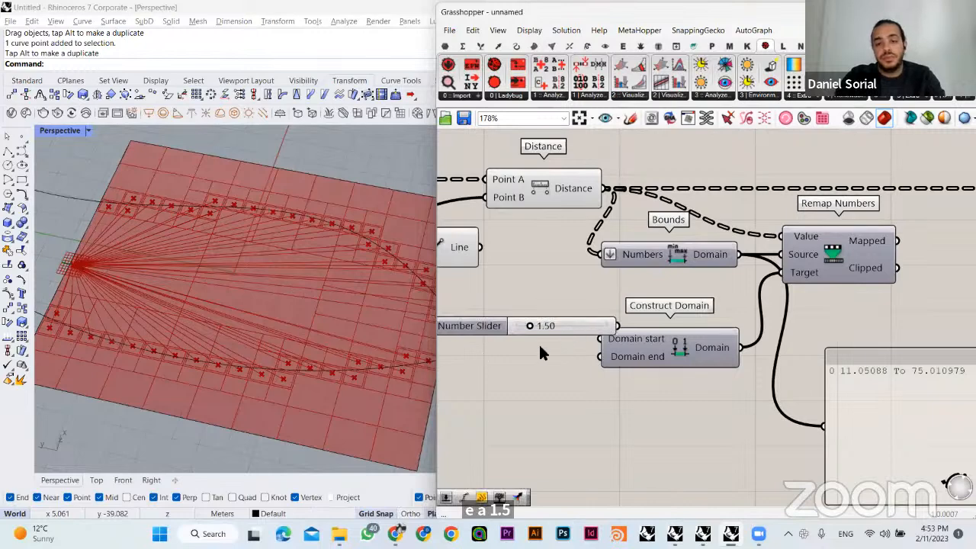
drag(579, 326, 558, 339)
click(584, 359)
- Add a number slider set to 0, connect it to the Domain end input, and place it under the 1.50 slider
scroll(587, 361, down, 2)
double_click(526, 386)
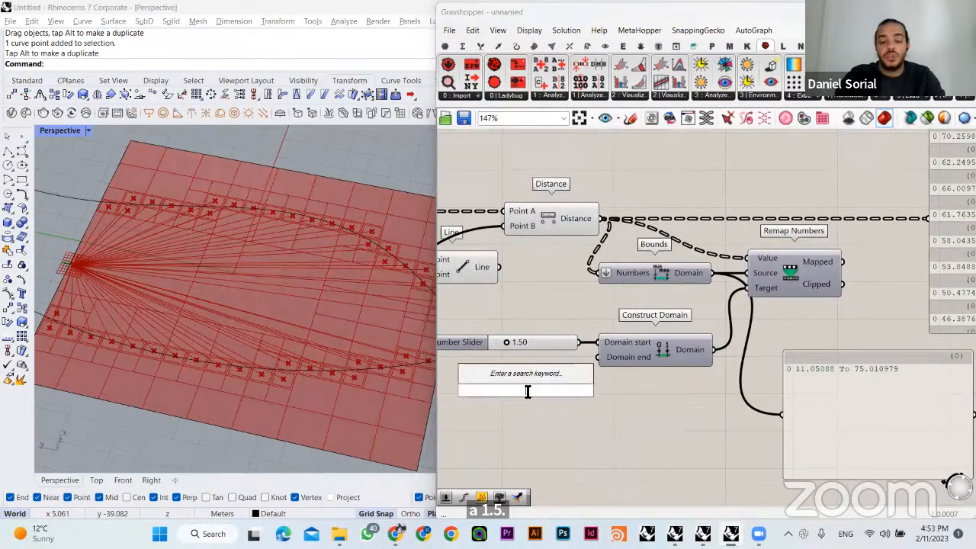
text(0)
key(Return)
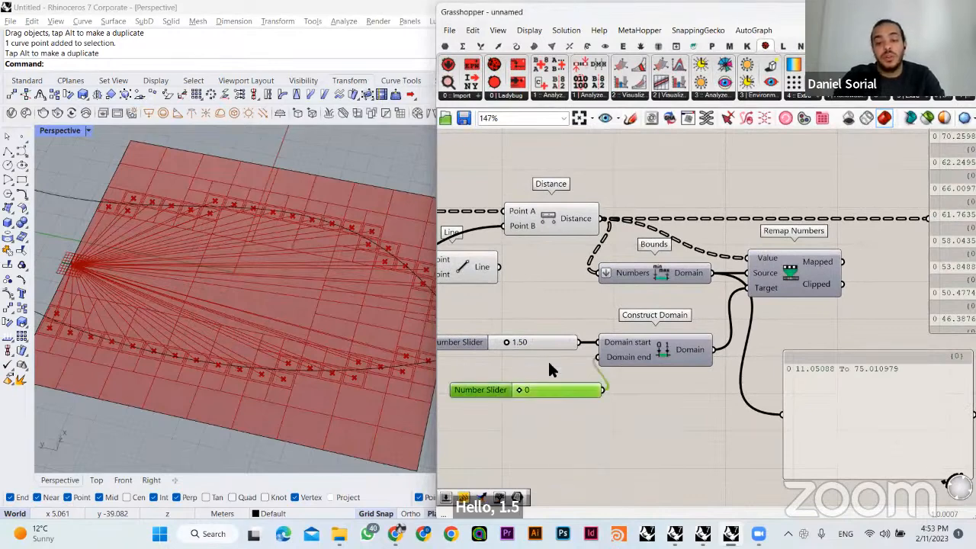
drag(550, 387, 552, 356)
click(573, 304)
- Delete the panel that lists the plot distances
scroll(646, 326, down, 2)
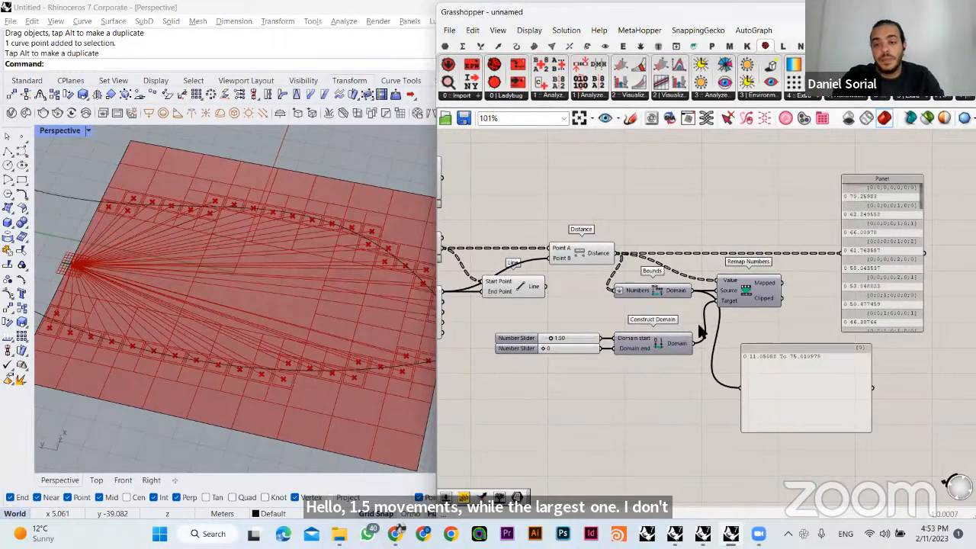
scroll(724, 316, down, 2)
drag(626, 216, 440, 248)
right_drag(536, 223, 656, 251)
drag(656, 250, 896, 238)
right_drag(899, 235, 694, 262)
click(805, 314)
key(Delete)
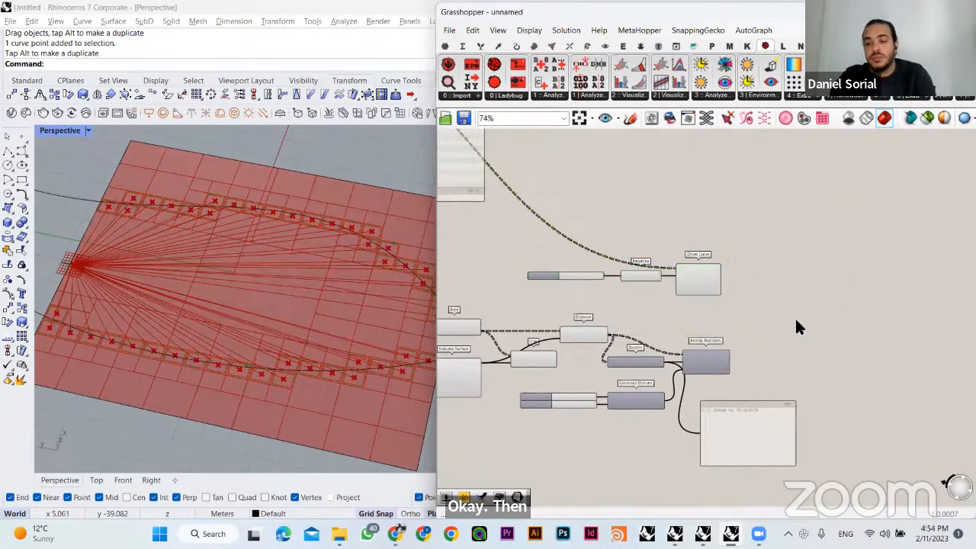
- Move Offset Curve farther away from the Negative component and set the offset distance slider to 0.36
scroll(702, 305, up, 4)
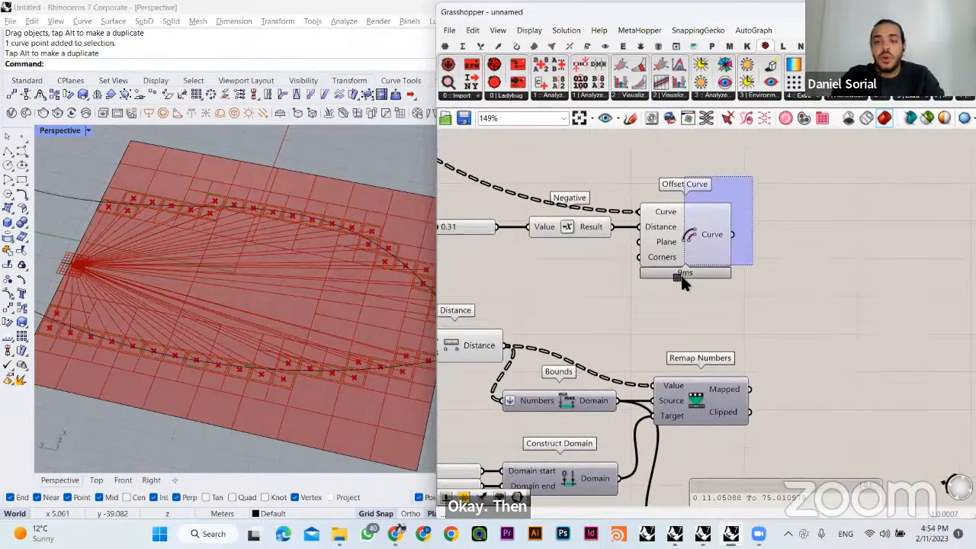
drag(679, 238, 786, 257)
right_drag(549, 305, 676, 294)
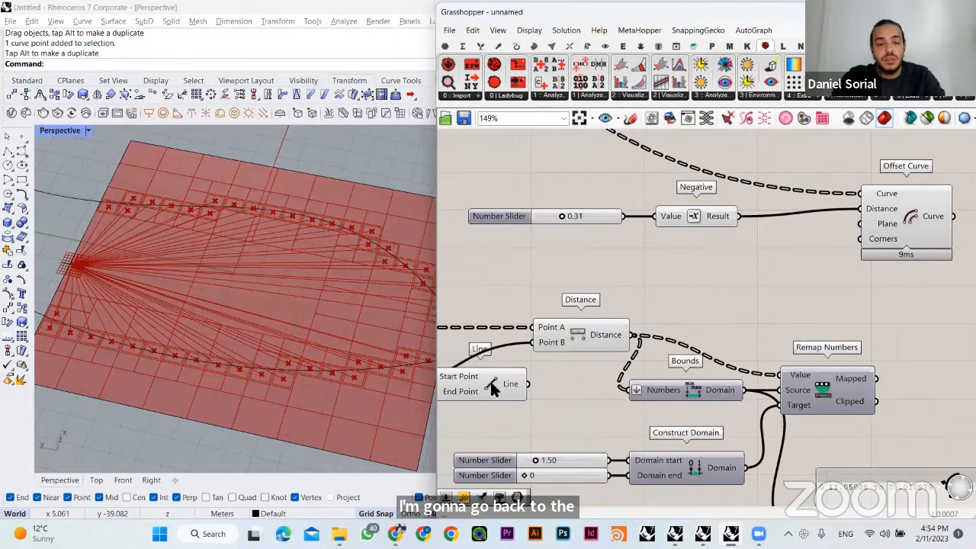
click(489, 379)
click(563, 329)
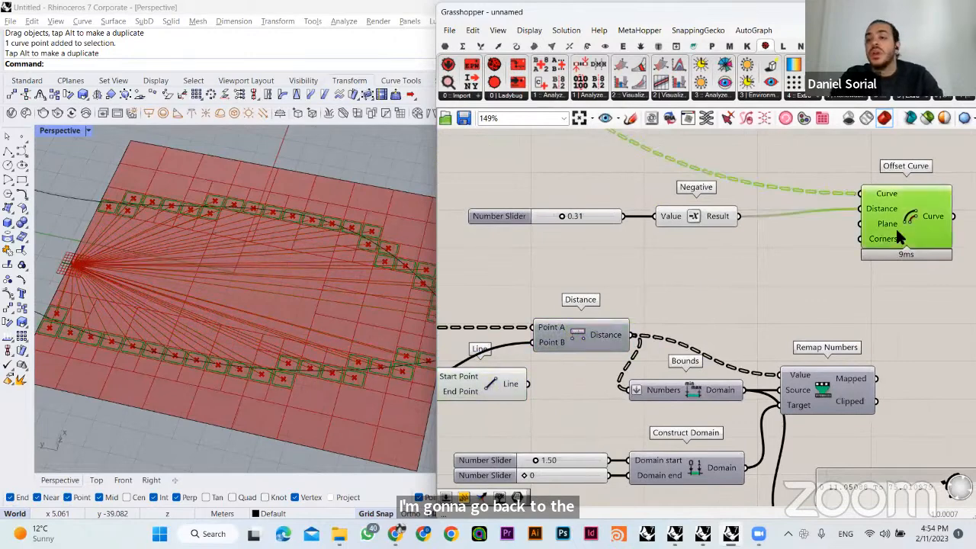
drag(896, 227, 896, 234)
click(712, 298)
mouse_move(562, 216)
mouse_down()
mouse_move(598, 222)
mouse_move(562, 219)
mouse_move(589, 221)
mouse_move(569, 220)
mouse_move(568, 230)
mouse_up()
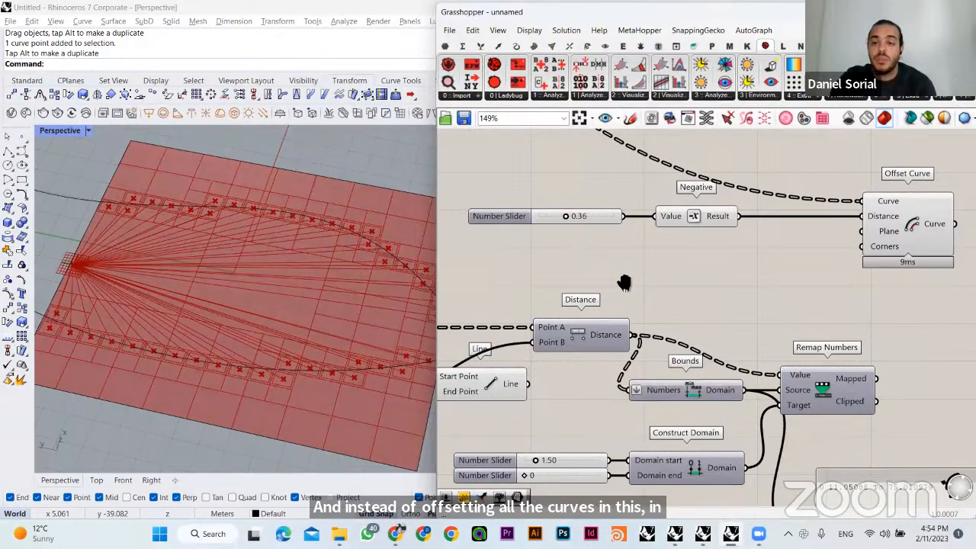
- Line up Remap Numbers with the Distance output and arrange Bounds and Construct Domain close before its inputs
right_drag(624, 283, 538, 282)
drag(720, 385, 724, 344)
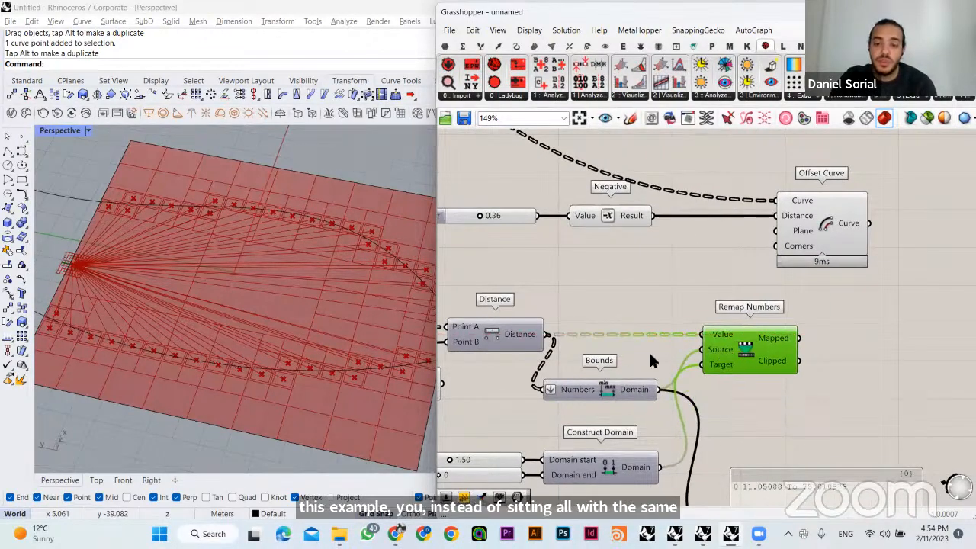
drag(612, 389, 633, 349)
click(631, 299)
right_drag(685, 383, 745, 321)
drag(663, 346, 564, 445)
drag(655, 395, 649, 367)
click(645, 265)
drag(646, 289, 690, 296)
click(736, 311)
right_drag(740, 303, 690, 353)
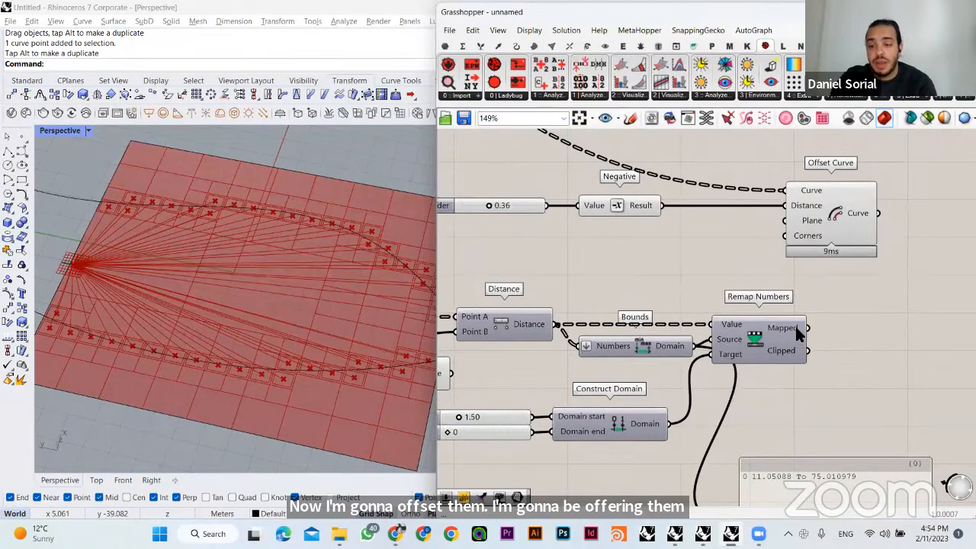
- Connect the Mapped output to the Negative component's Value input in place of the slider, and move Negative and Offset Curve farther along
drag(807, 328, 625, 246)
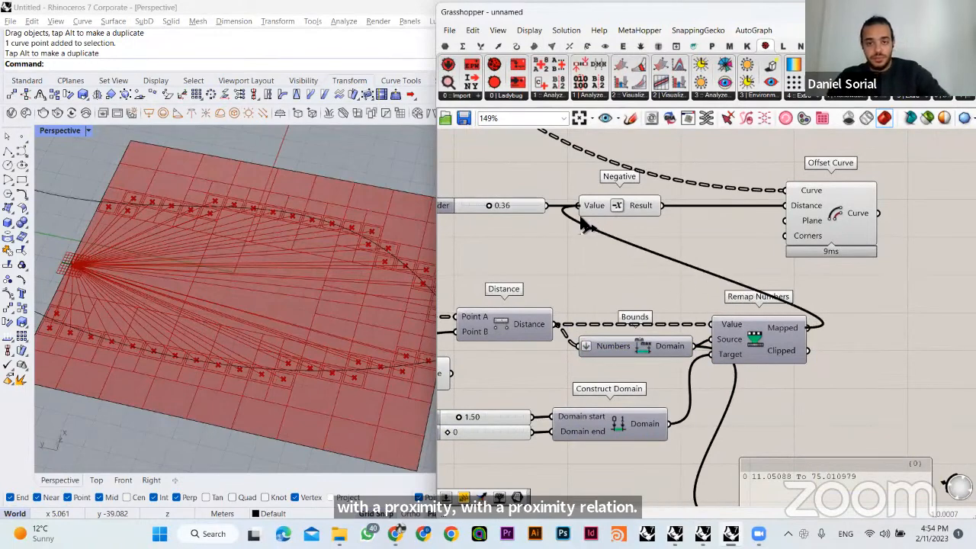
drag(581, 219, 578, 222)
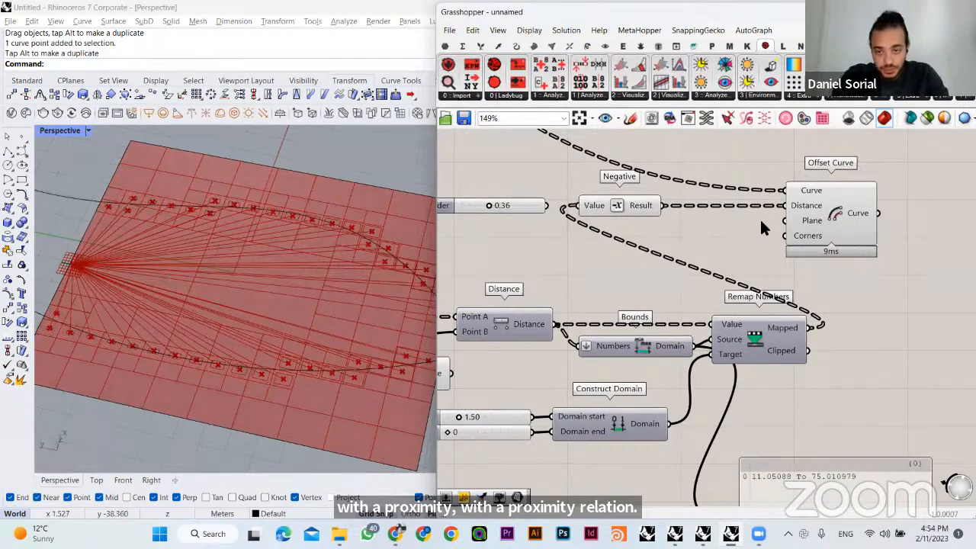
drag(897, 152, 633, 226)
drag(813, 213, 895, 214)
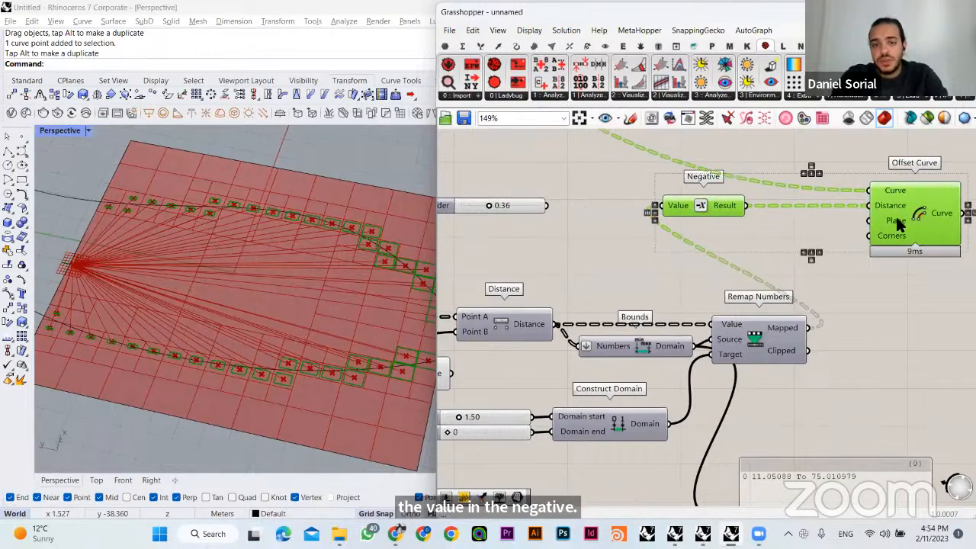
click(649, 263)
- Hide the previews of the centroid Area, attractor Evaluate Surface and Line components
scroll(645, 271, down, 2)
right_drag(448, 312, 661, 329)
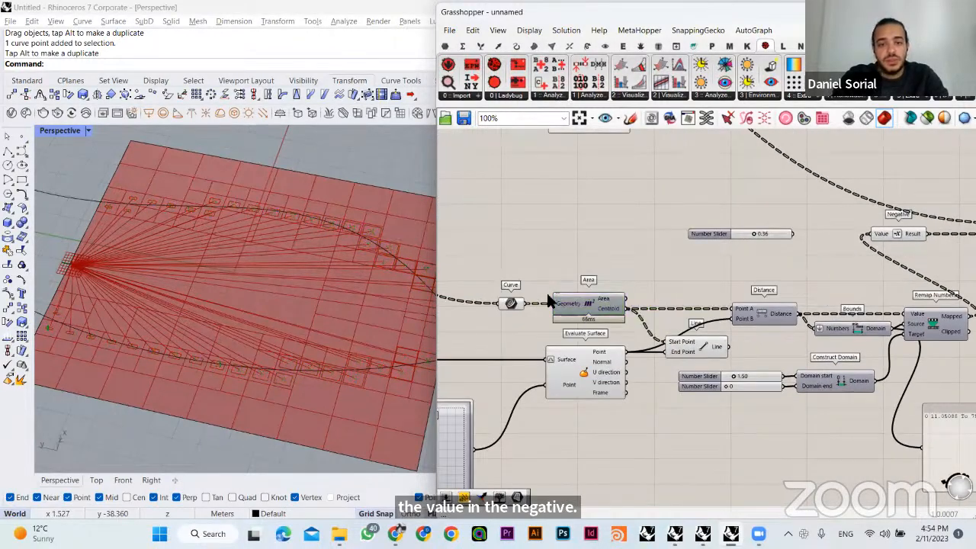
click(508, 306)
click(621, 376)
key(ctrl+q)
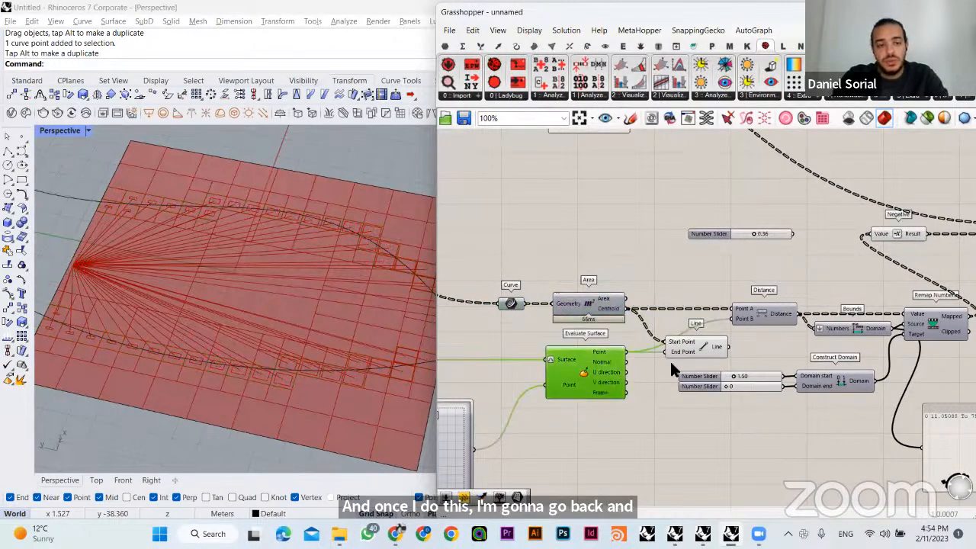
click(670, 356)
key(ctrl+q)
click(647, 271)
right_drag(761, 326, 737, 327)
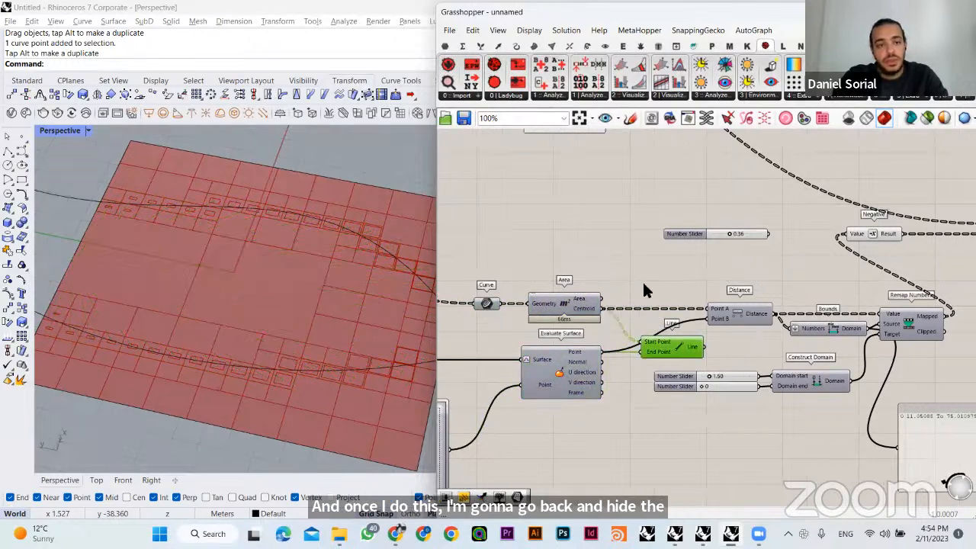
- Turn the previews of the attractor Evaluate Surface and Line components back on
right_drag(300, 330, 265, 298)
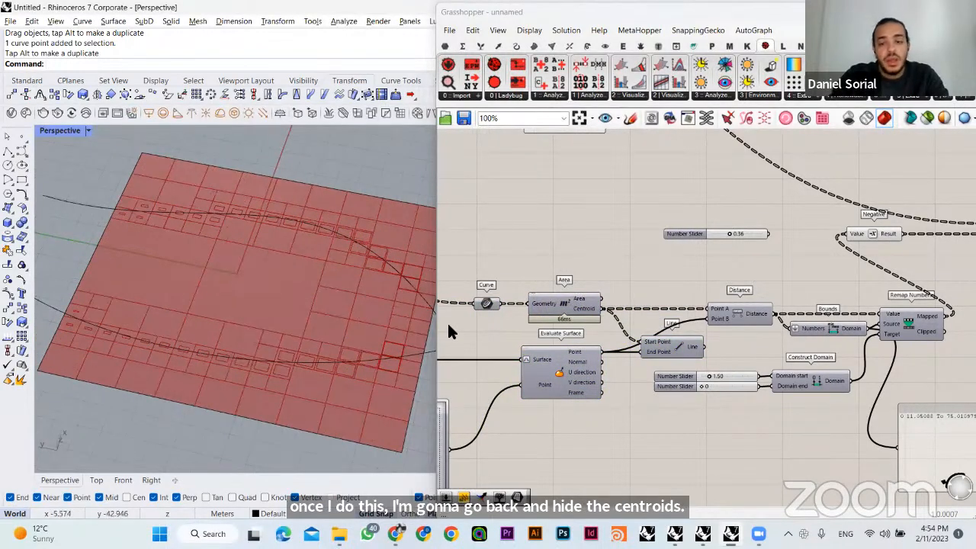
click(587, 373)
key(ctrl+q)
click(607, 233)
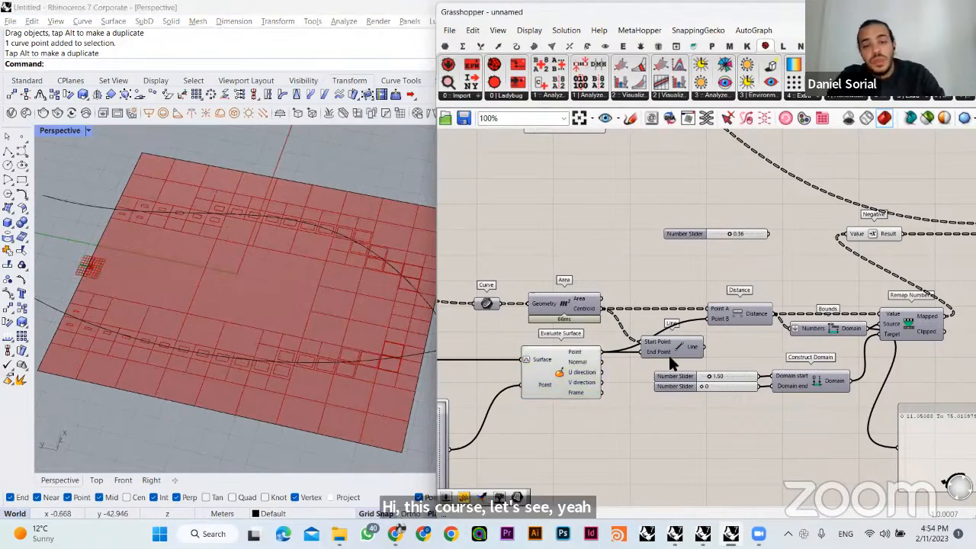
key(ctrl+q)
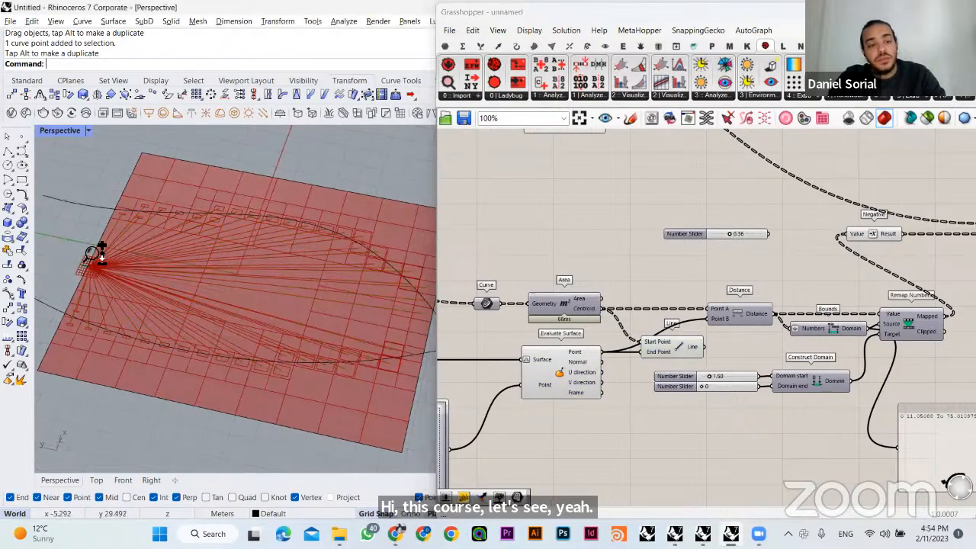
- Compare the plot offsets close to the attractor point with those farther away along both curves
scroll(82, 258, up, 3)
right_drag(83, 258, 136, 273)
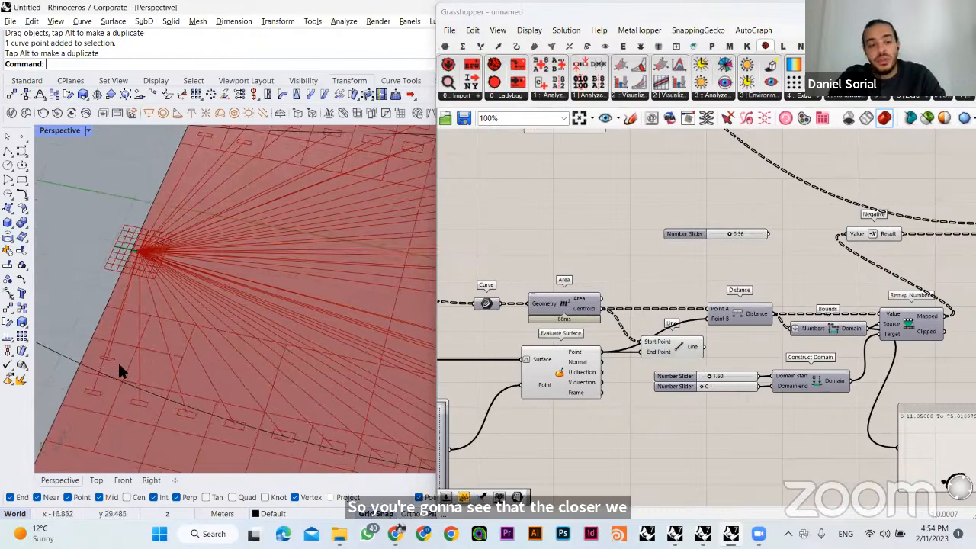
right_drag(105, 348, 318, 371)
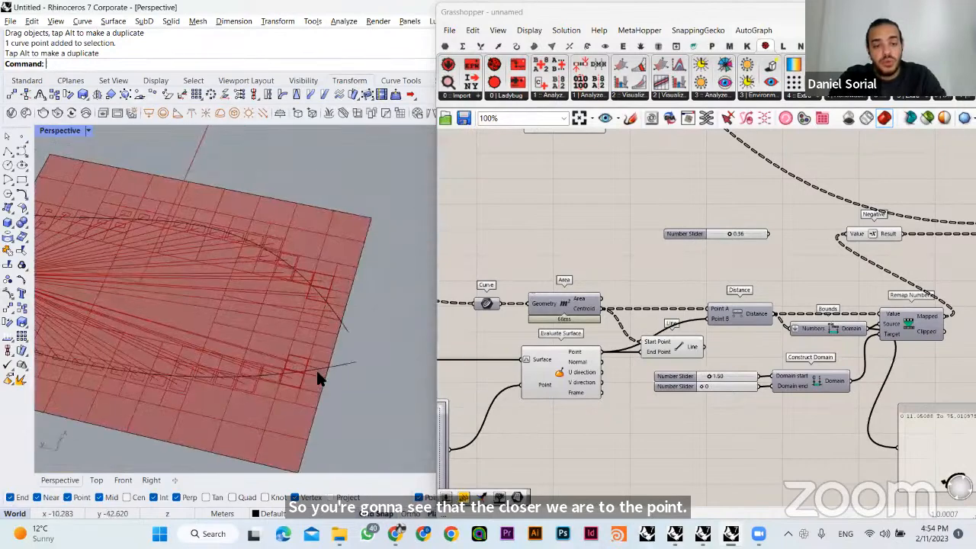
scroll(326, 345, up, 5)
scroll(303, 299, down, 5)
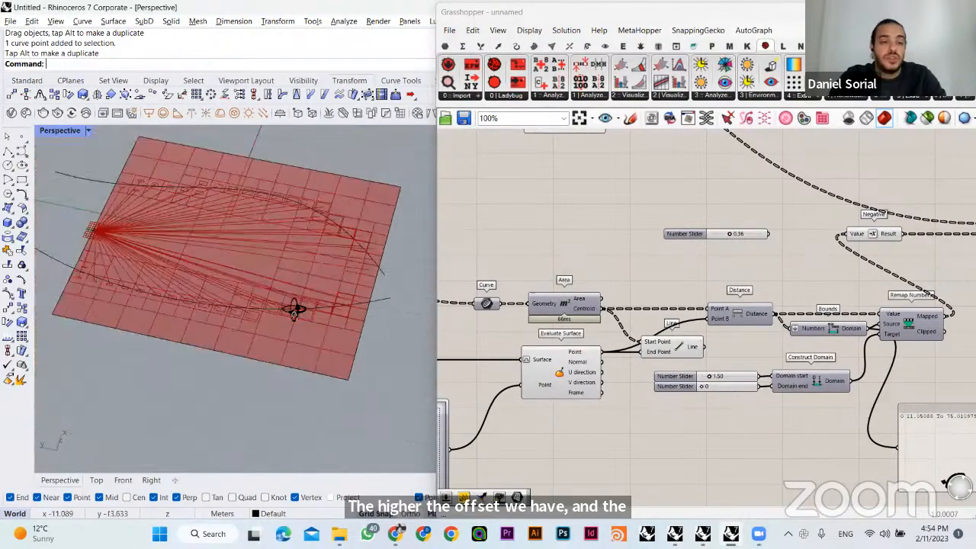
right_drag(232, 294, 224, 283)
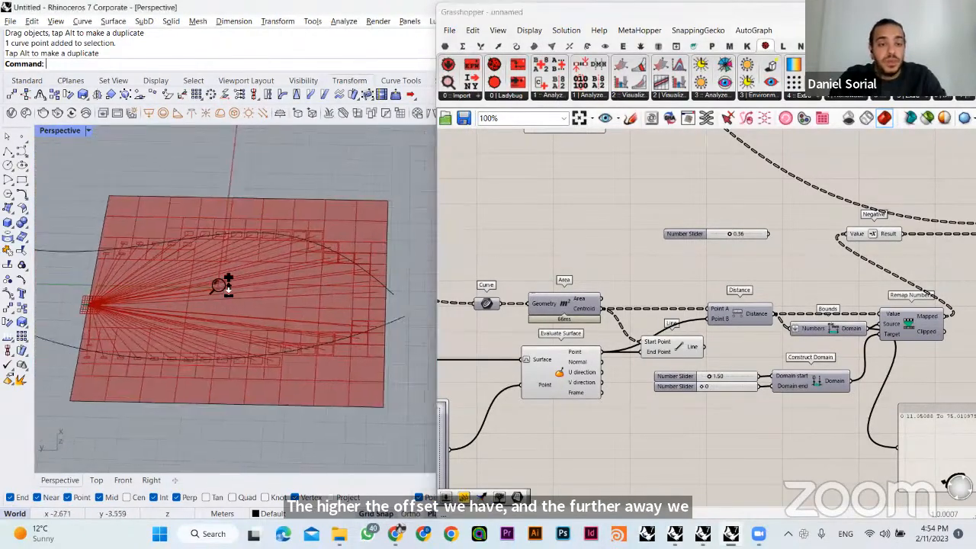
scroll(225, 293, up, 3)
- Move the attractor point from the surface's edge toward its middle with the MD Slider, to about 0.5 ; 0.39
right_drag(518, 404, 637, 353)
drag(511, 361, 508, 425)
click(735, 368)
right_drag(751, 350, 683, 333)
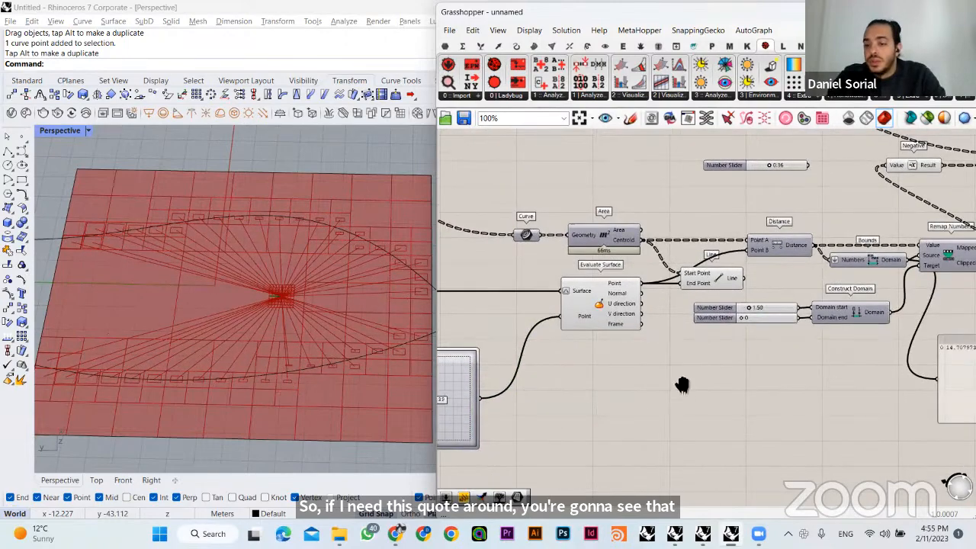
- Set the Domain start slider of the Construct Domain component to 1.00
scroll(636, 364, up, 2)
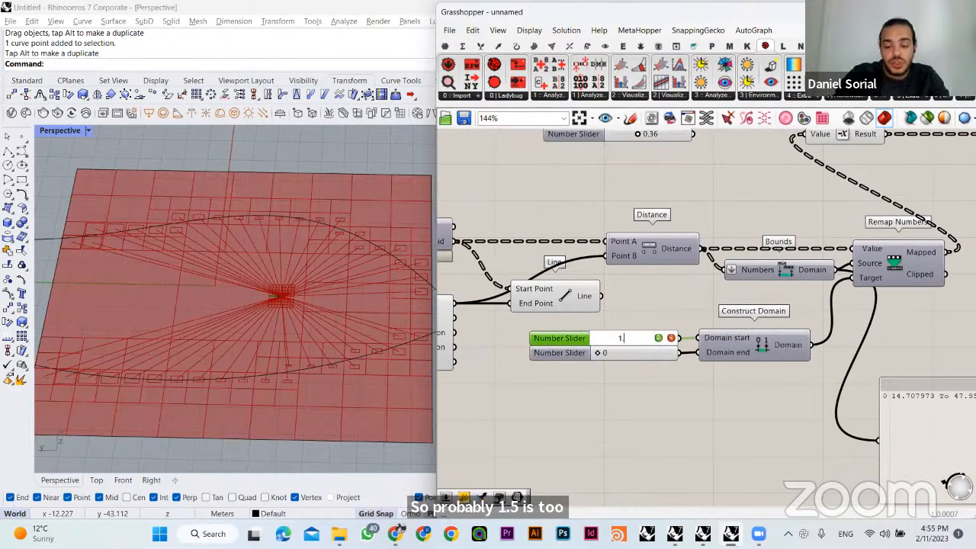
key(Return)
click(625, 386)
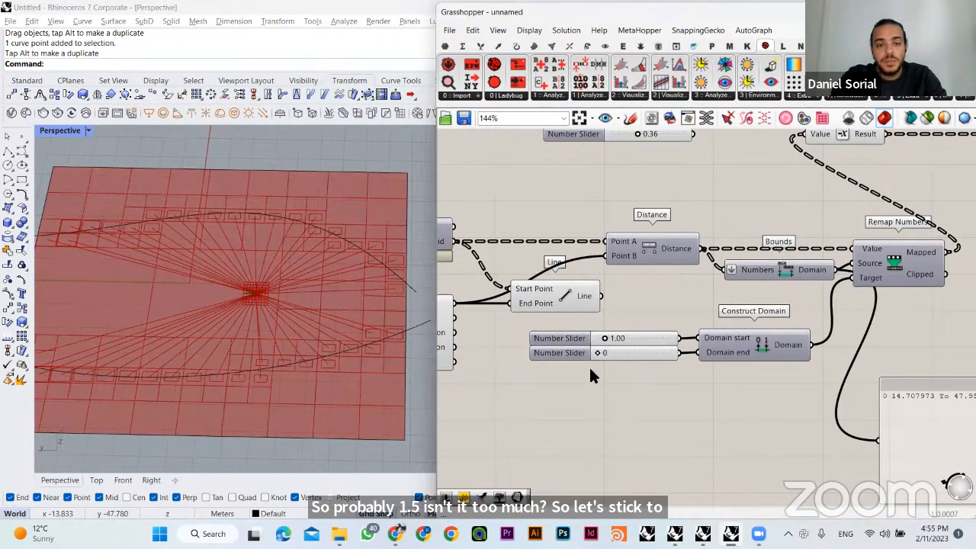
- Hide the preview of the Line component between the centroids and the attractor point
right_drag(577, 292, 611, 310)
right_drag(538, 297, 659, 306)
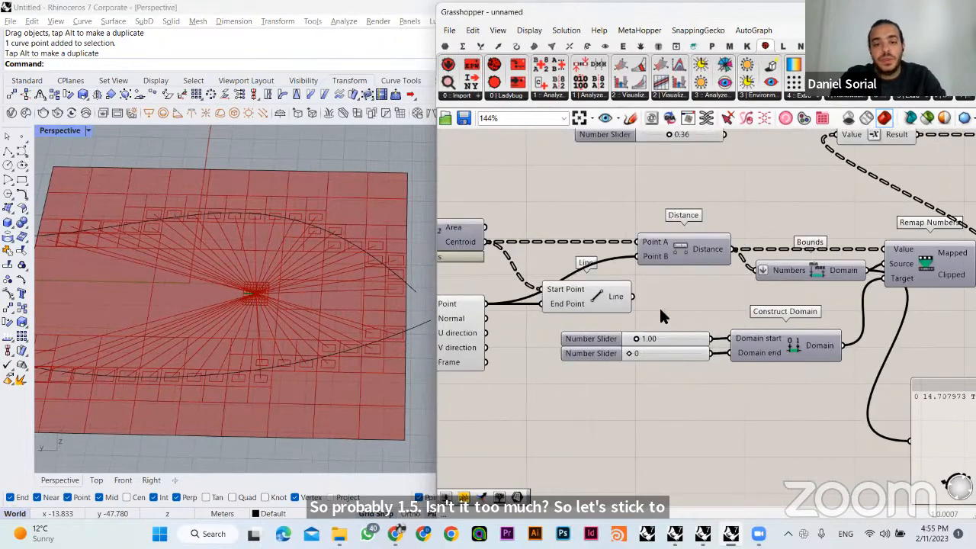
click(585, 285)
key(ctrl+q)
- Use the MD Slider to move the attractor point closer to one of the curve-driven plot rows
scroll(584, 294, down, 2)
right_drag(717, 340, 949, 290)
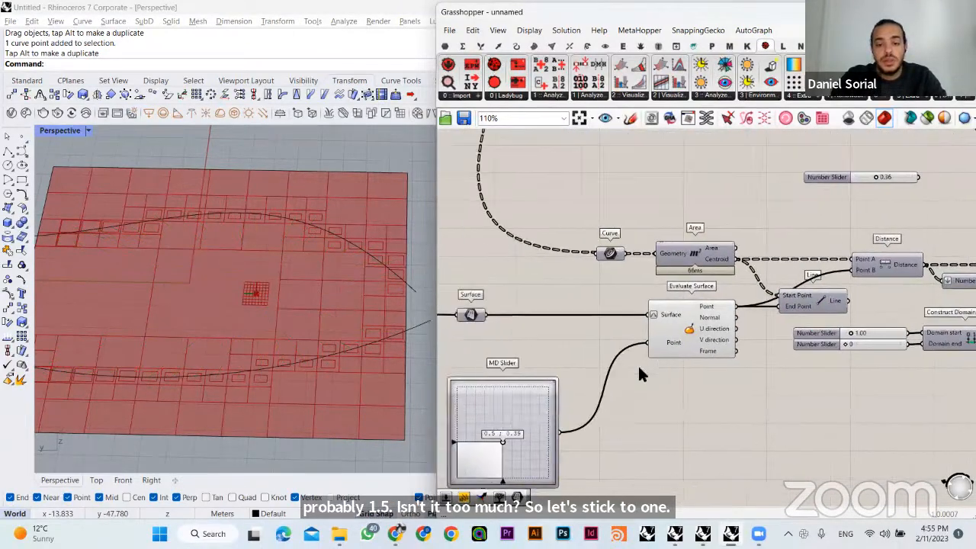
right_drag(638, 365, 717, 385)
mouse_move(584, 408)
mouse_down()
mouse_move(589, 382)
mouse_move(574, 406)
mouse_move(596, 405)
mouse_move(601, 385)
mouse_move(572, 380)
mouse_move(560, 394)
mouse_move(616, 407)
mouse_move(605, 374)
mouse_move(612, 408)
mouse_move(575, 434)
mouse_move(549, 425)
mouse_move(565, 438)
mouse_move(591, 429)
mouse_move(597, 414)
mouse_up()
scroll(704, 316, down, 3)
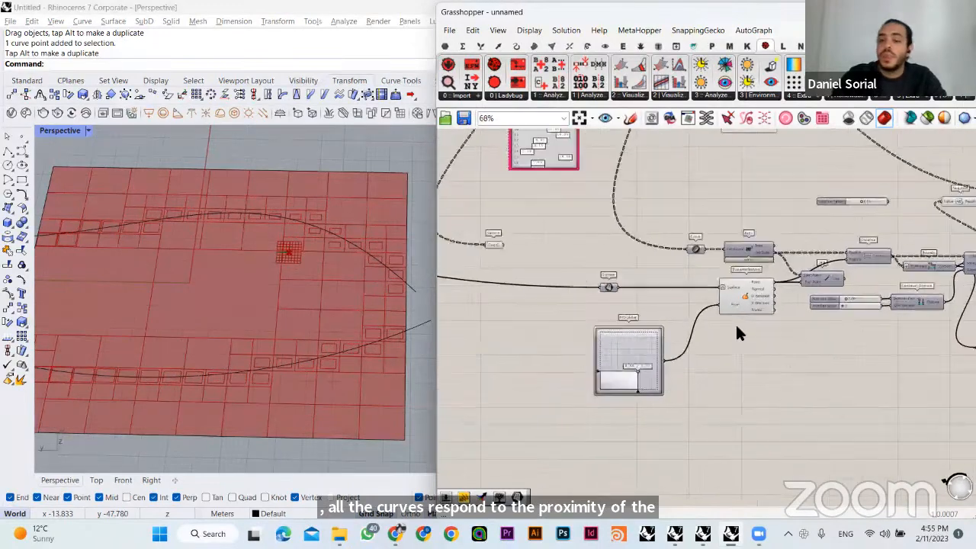
- Turn on the preview of the Simple Mesh component that follows the floor Extrude
click(744, 299)
right_drag(962, 261, 625, 307)
scroll(678, 244, up, 2)
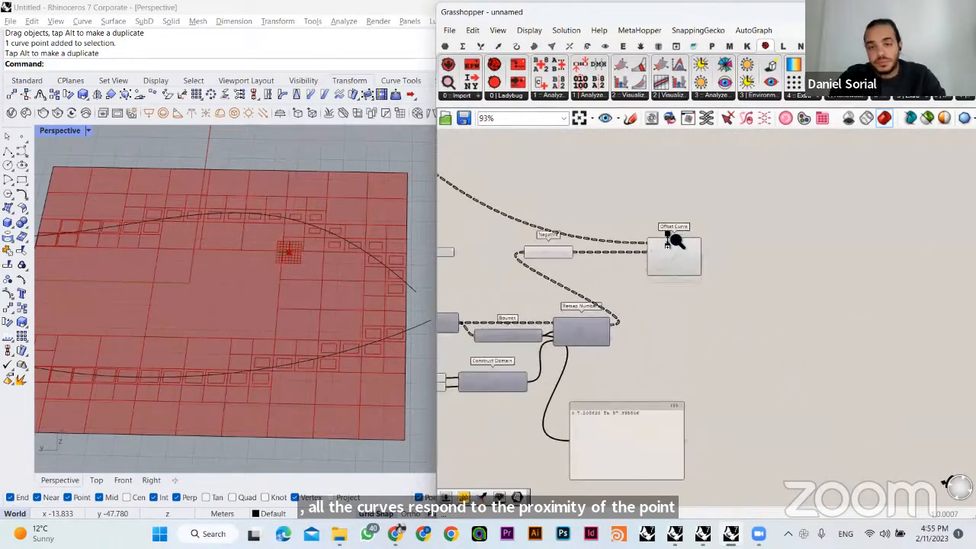
click(681, 261)
click(741, 284)
scroll(686, 276, down, 2)
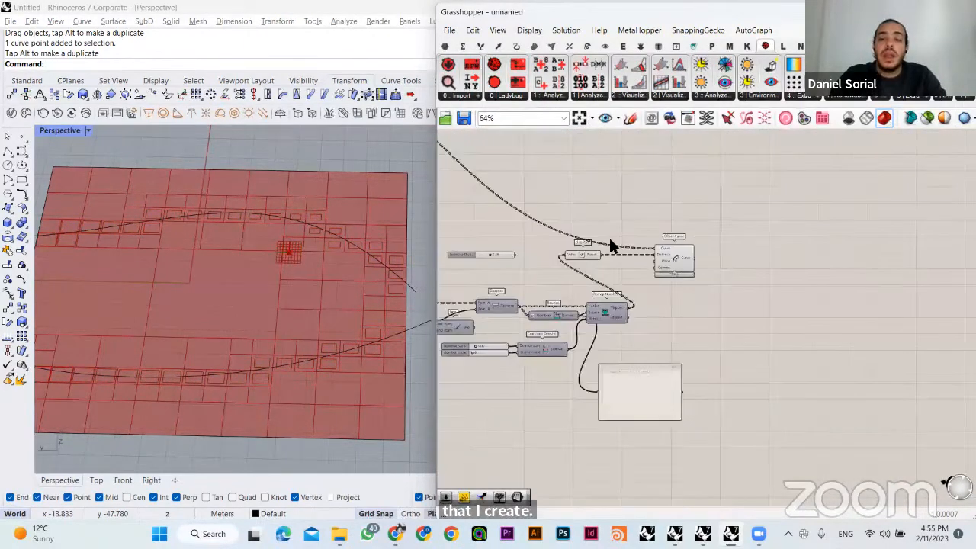
scroll(659, 294, down, 3)
right_drag(620, 215, 682, 285)
right_drag(684, 244, 829, 268)
scroll(828, 268, up, 2)
scroll(828, 271, up, 3)
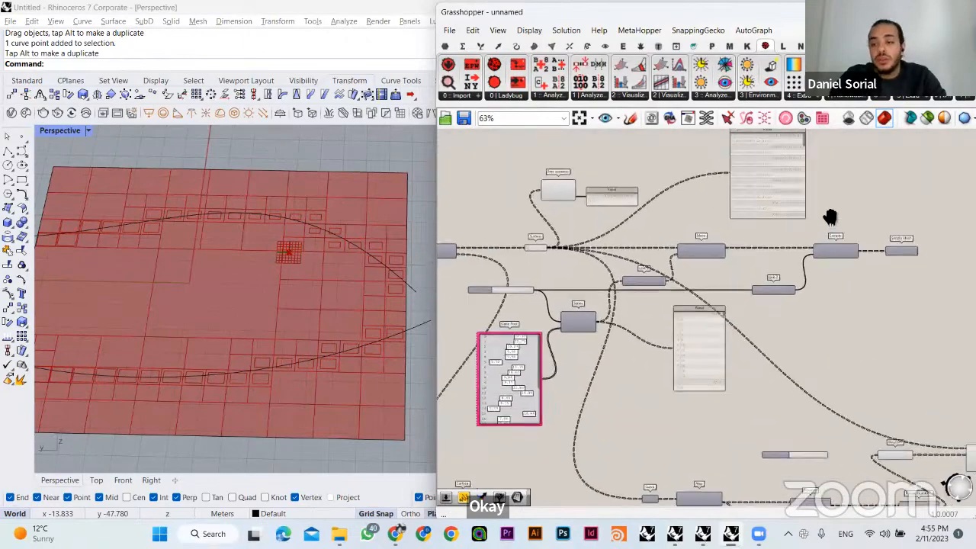
click(870, 220)
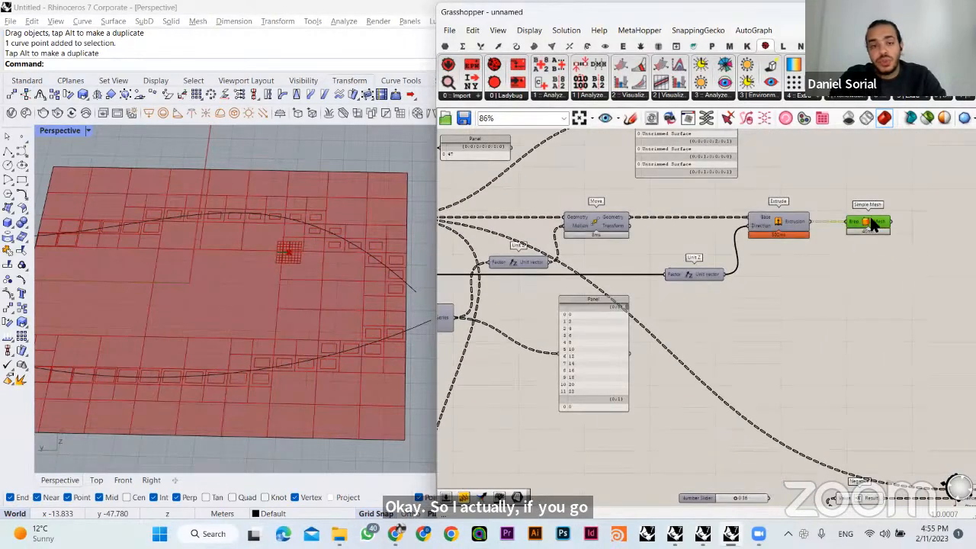
click(845, 280)
- Examine the stacked floor massing and trace which Surface parameter feeds the Move component's Geometry input
right_drag(294, 316, 382, 256)
right_drag(311, 290, 248, 257)
right_drag(773, 304, 713, 223)
scroll(841, 323, down, 2)
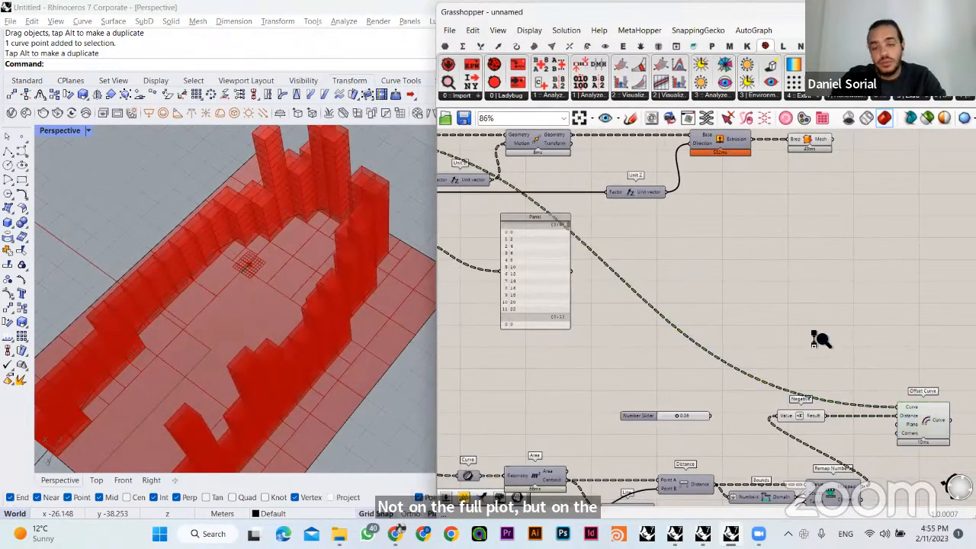
scroll(817, 338, down, 1)
scroll(579, 206, up, 2)
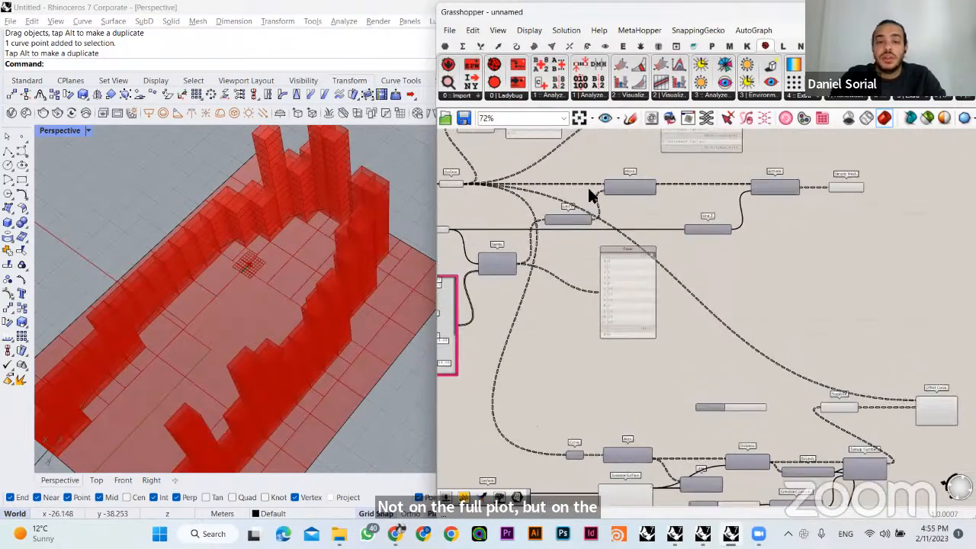
click(623, 189)
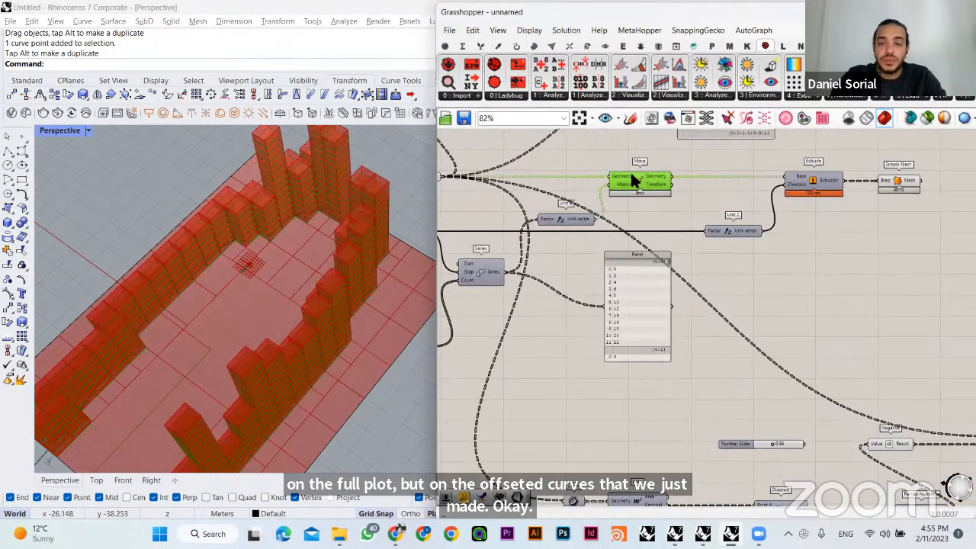
click(548, 186)
right_drag(534, 183, 666, 208)
click(563, 201)
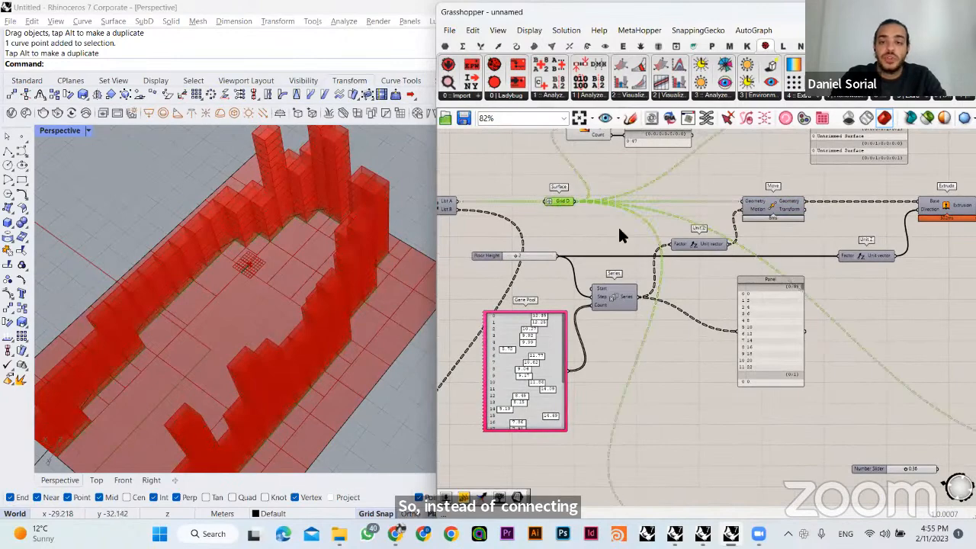
click(590, 231)
right_drag(793, 285, 715, 265)
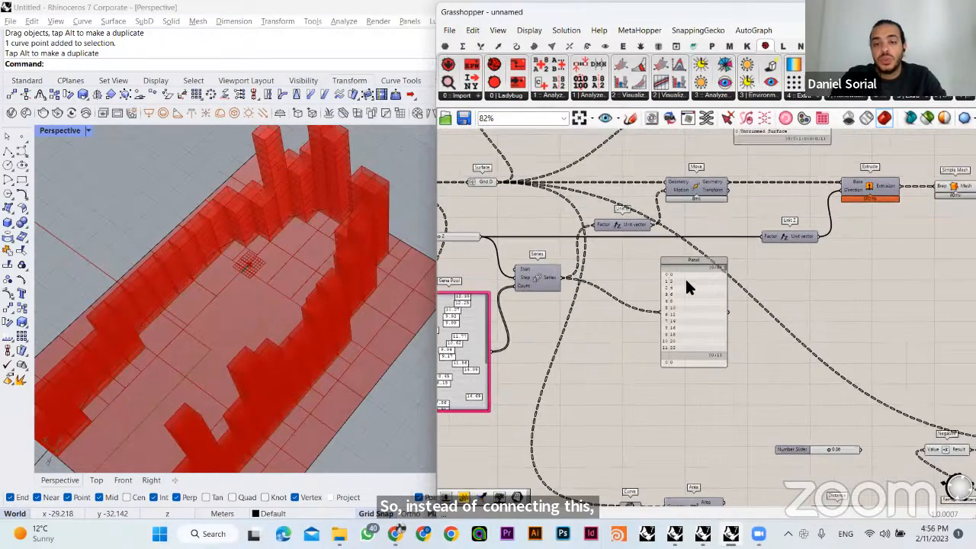
- Shift the Floor Height slider, Gene Pool, Series, Panel, Unit Z, Move, Extrude and Simple Mesh components farther away from the Surface parameter
scroll(685, 278, down, 1)
right_drag(773, 366, 638, 344)
drag(854, 245, 507, 204)
right_drag(438, 259, 564, 259)
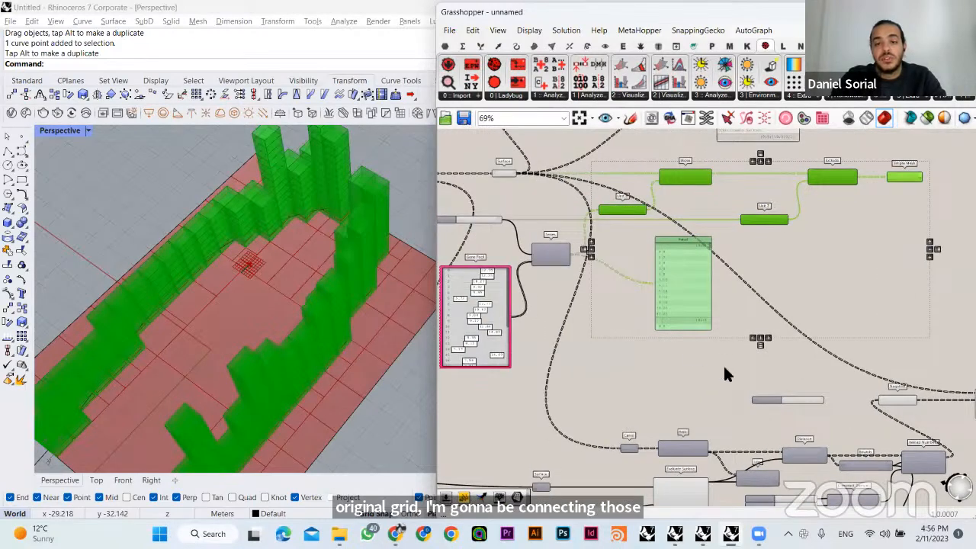
shift+drag(721, 369, 441, 217)
drag(535, 254, 752, 255)
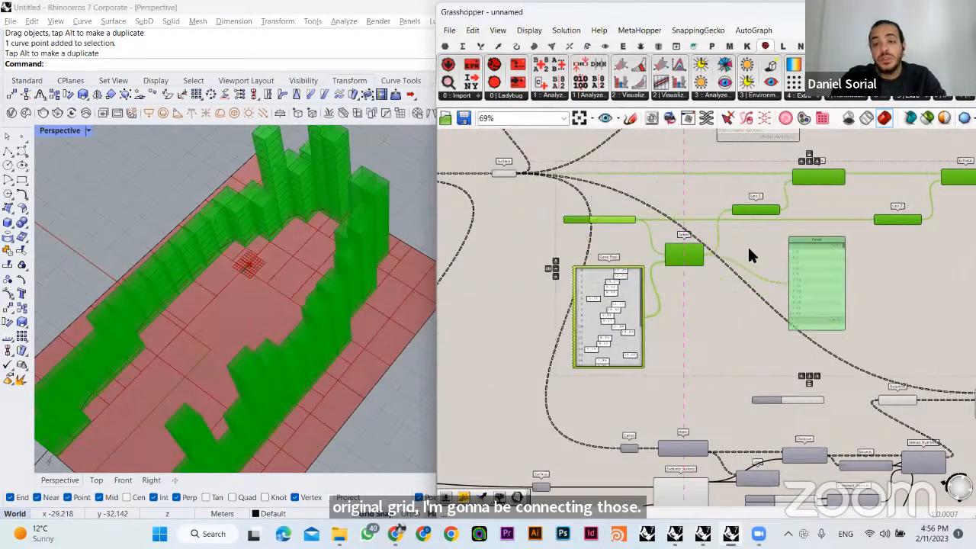
click(747, 194)
- Move the whole attractor and Offset Curve group back ahead of the floor-stacking components and shift the overlapping Surface parameter clear of Curve
scroll(775, 272, down, 3)
right_drag(797, 335, 715, 296)
drag(886, 471, 536, 313)
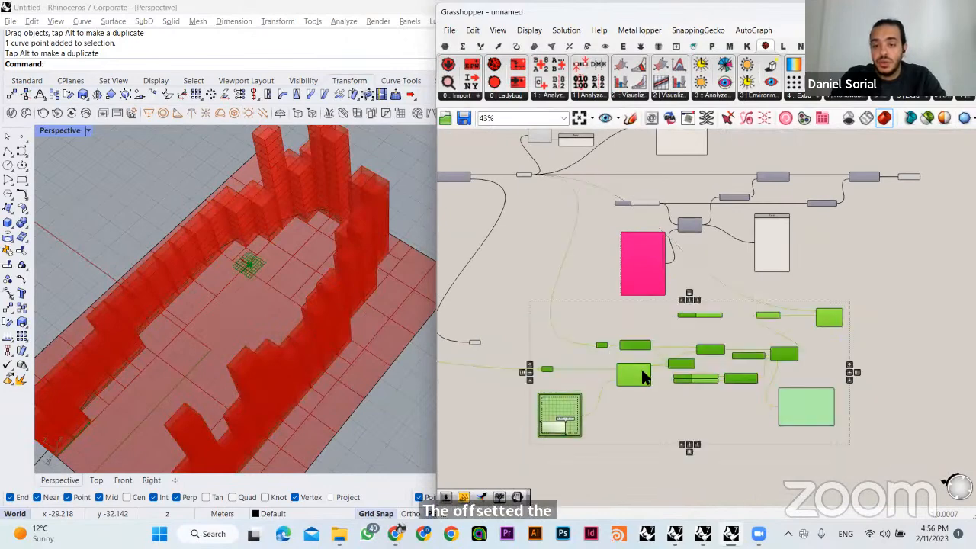
drag(642, 374, 529, 367)
click(524, 283)
scroll(451, 290, up, 4)
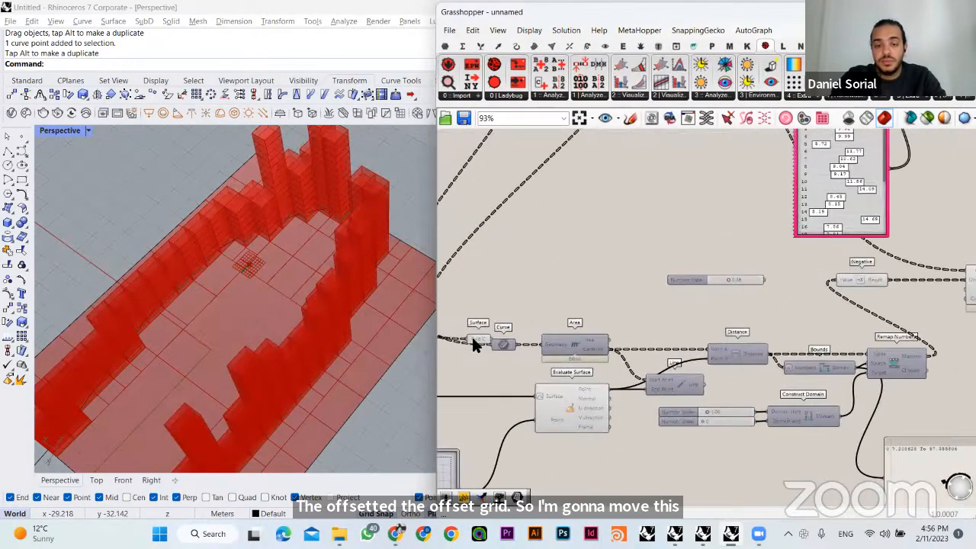
drag(471, 340, 472, 369)
click(507, 295)
- Connect the Offset Curve's Curve output to the Move component's Geometry input, replacing the original grid surfaces
right_drag(771, 324, 598, 449)
click(839, 409)
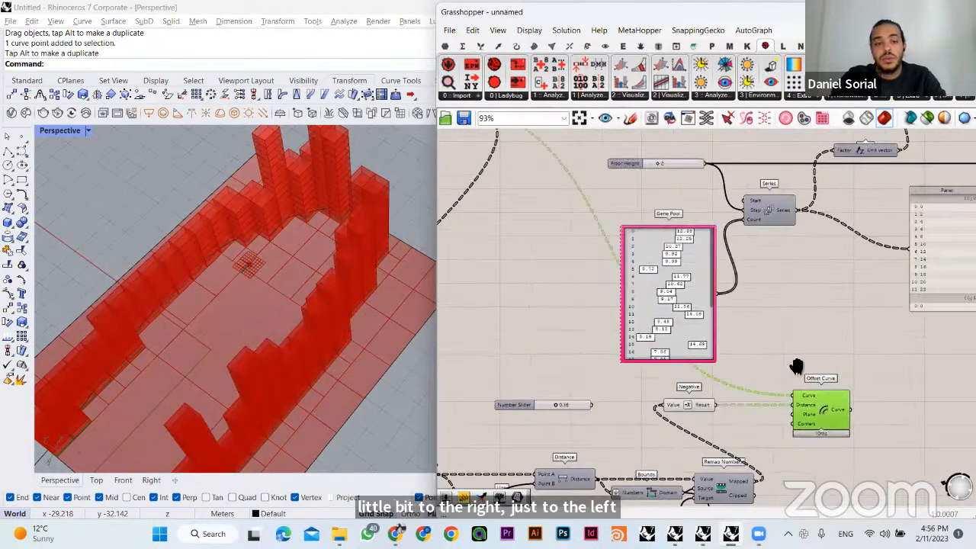
right_drag(796, 367, 778, 475)
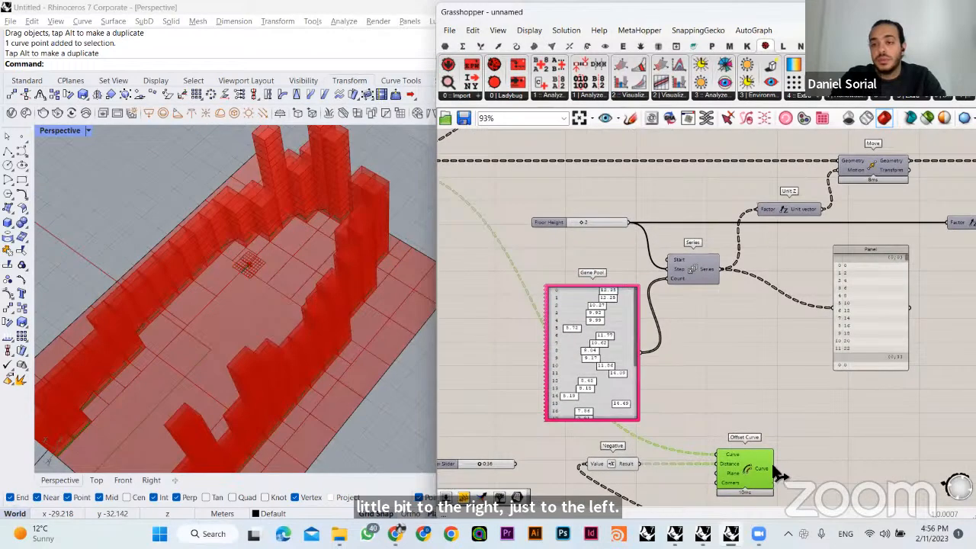
drag(841, 159, 841, 160)
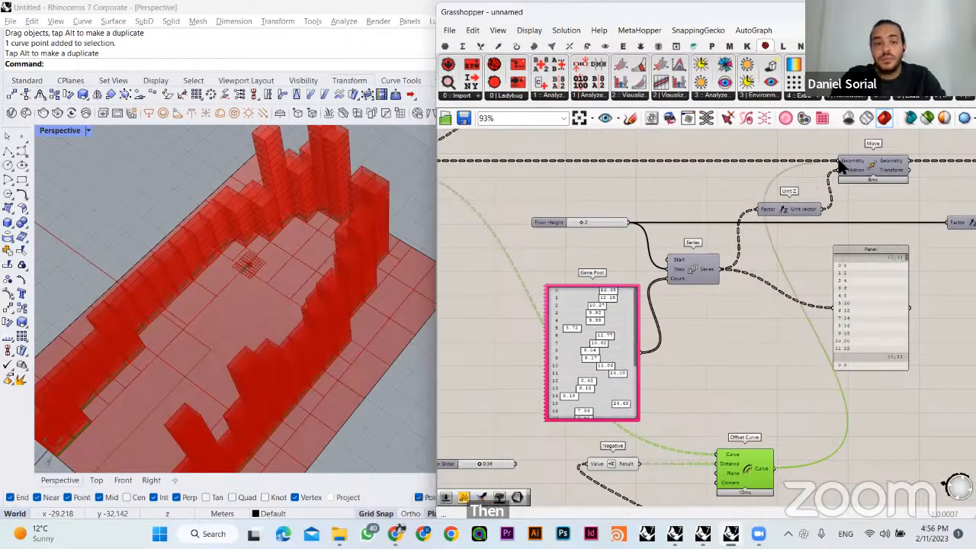
click(596, 175)
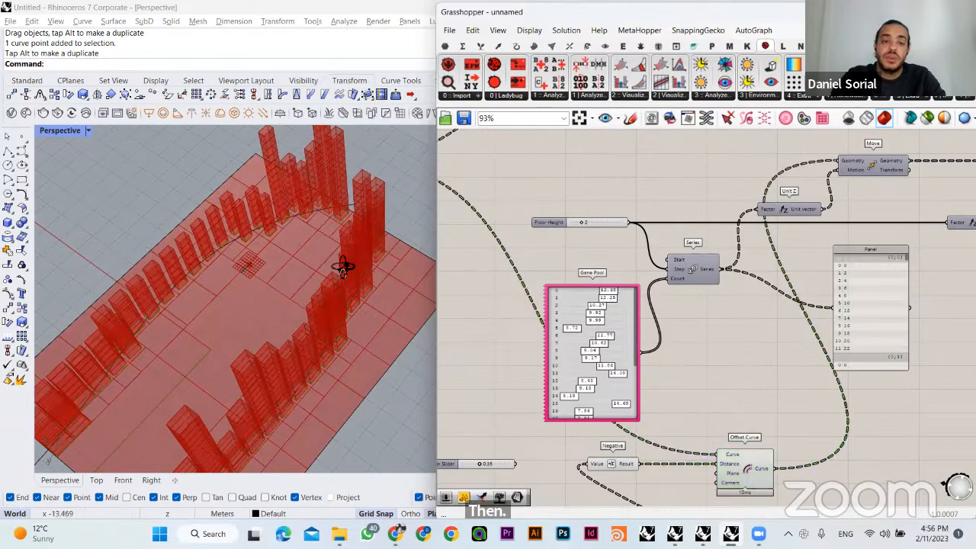
- Narrow the Grasshopper window so the Rhino viewport shows the complete ring of offset towers
right_drag(312, 249, 183, 228)
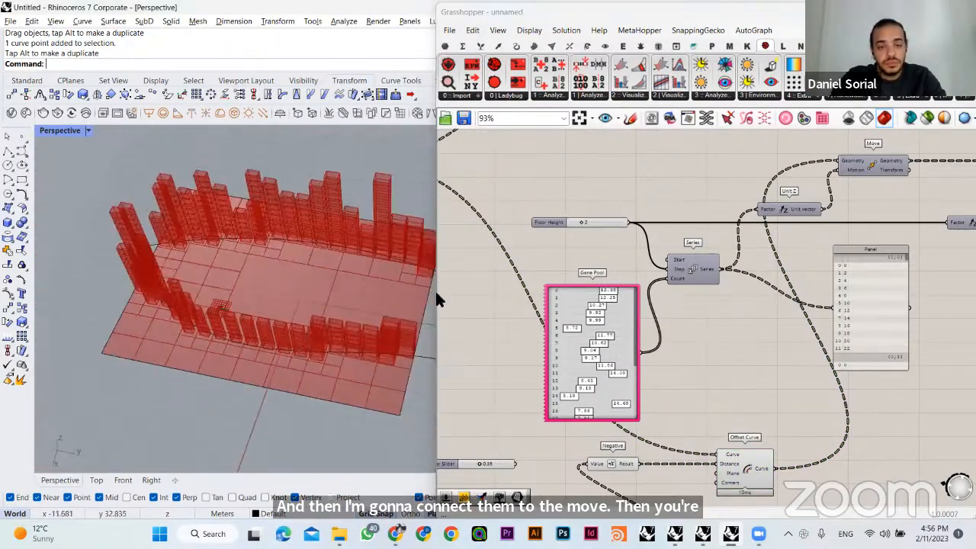
drag(436, 290, 581, 305)
right_drag(437, 324, 415, 309)
- Shift the attractor point slightly away from the nearest plots with the MD Slider
scroll(765, 259, down, 4)
right_drag(728, 441, 787, 343)
right_drag(641, 317, 698, 324)
scroll(713, 372, up, 5)
mouse_move(679, 395)
mouse_down()
mouse_move(685, 375)
mouse_move(648, 352)
mouse_move(628, 369)
mouse_move(636, 394)
mouse_move(667, 396)
mouse_up()
- Examine the Extrude component's computation time and inspect the offset towers in the viewport
right_drag(915, 267, 633, 351)
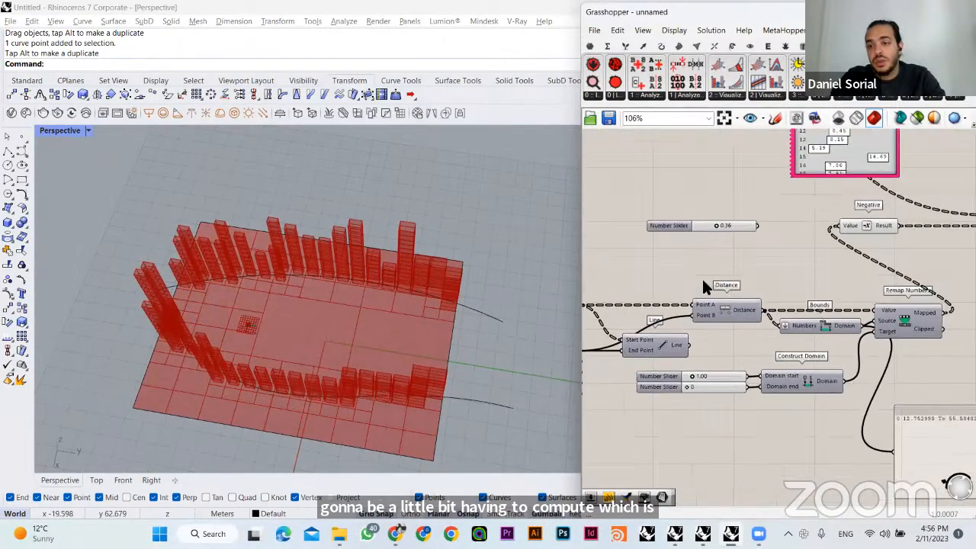
right_drag(854, 271, 694, 317)
right_drag(789, 353, 719, 392)
mouse_move(877, 229)
right_down()
mouse_move(765, 297)
mouse_move(732, 294)
right_up()
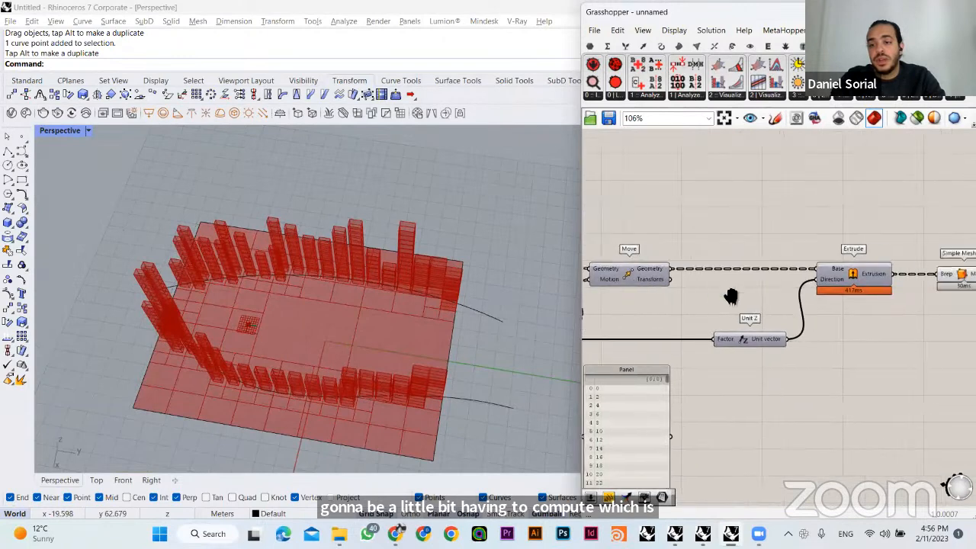
right_drag(839, 290, 762, 263)
scroll(763, 259, up, 3)
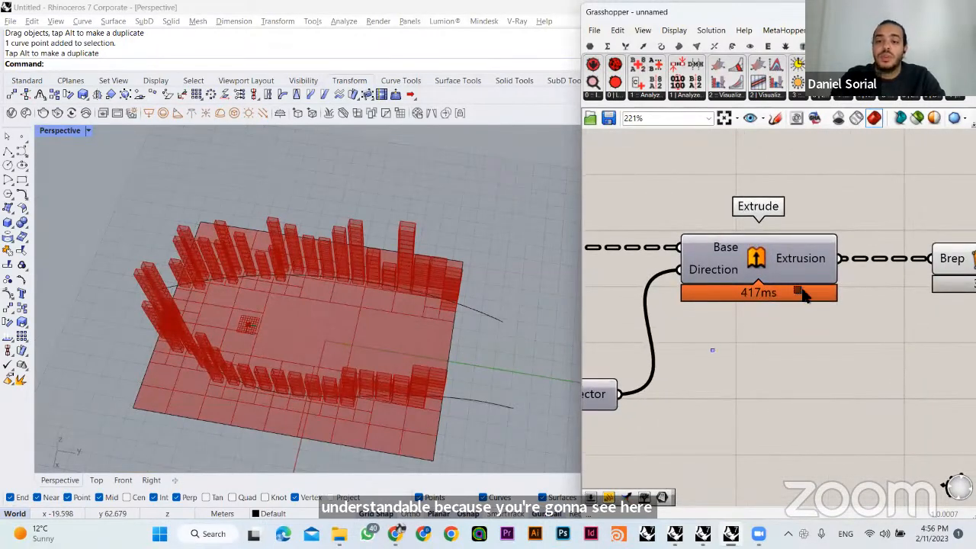
drag(803, 294, 805, 284)
right_drag(343, 286, 479, 294)
scroll(783, 378, down, 6)
right_drag(710, 369, 802, 307)
right_drag(588, 314, 748, 315)
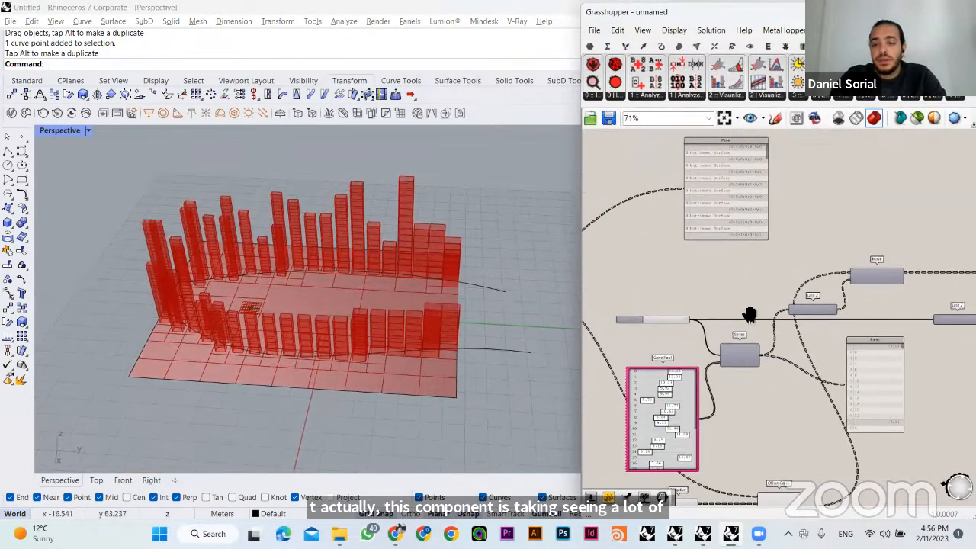
- Examine the Offset Curve component's output list and highlight its resulting curves on the plots in the viewport
right_drag(675, 345, 735, 307)
scroll(735, 312, up, 3)
right_drag(861, 240, 728, 263)
scroll(729, 263, down, 3)
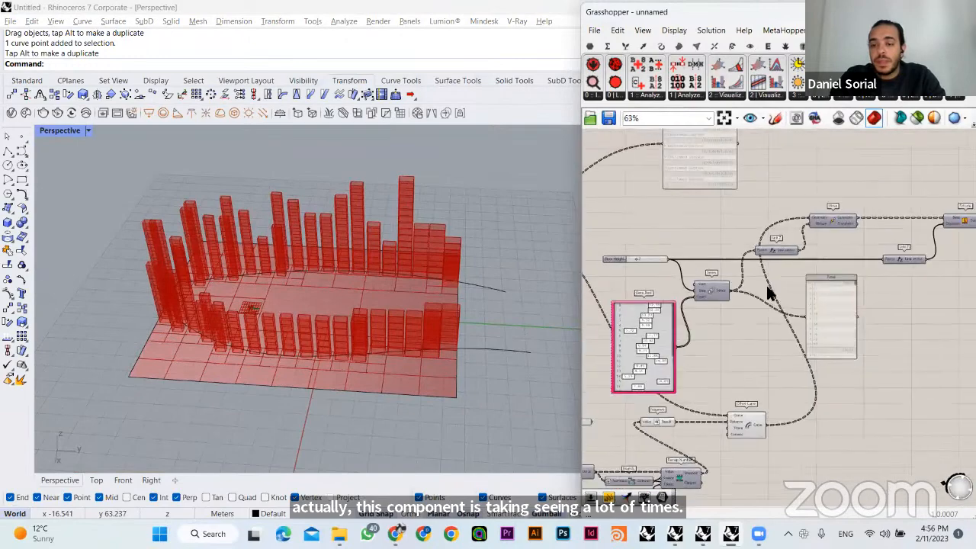
right_drag(740, 384, 745, 303)
scroll(745, 304, up, 3)
mouse_move(785, 353)
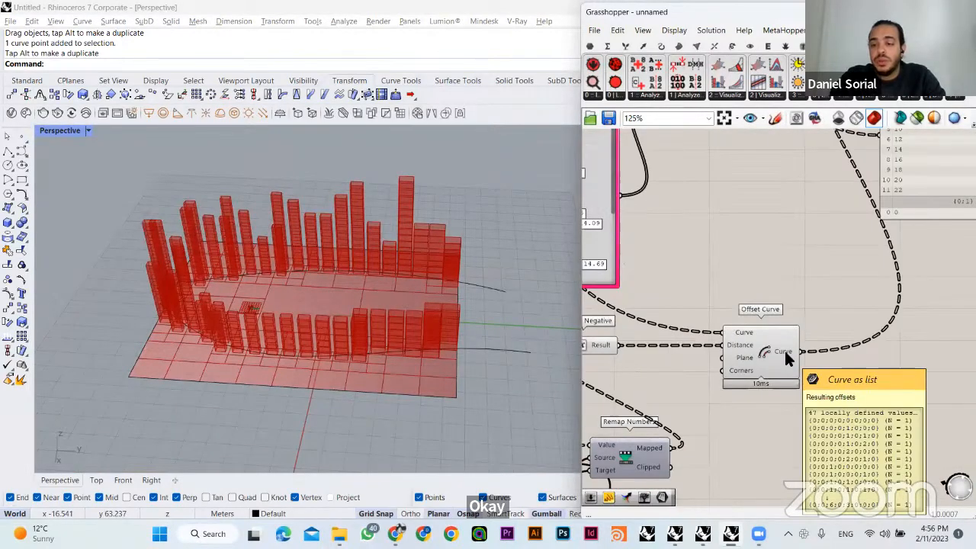
right_drag(786, 351, 817, 374)
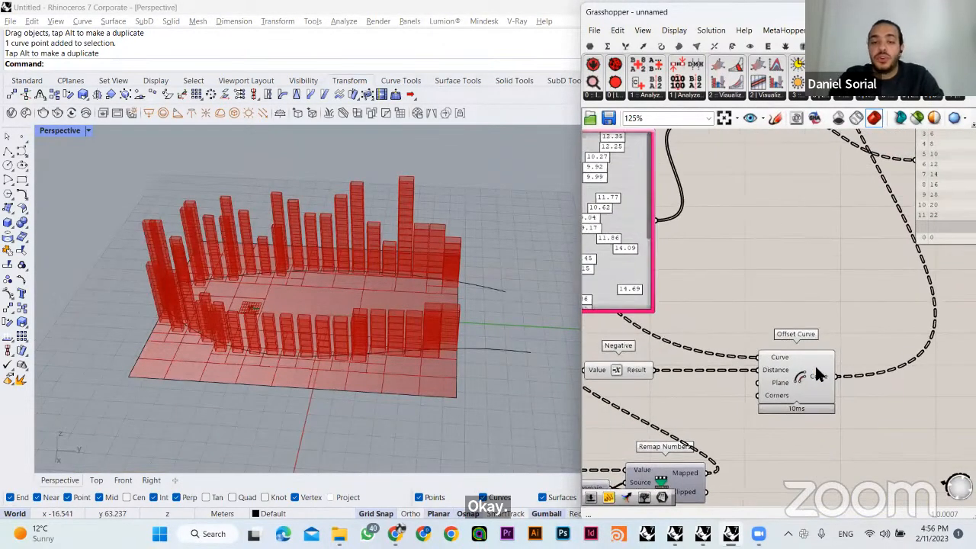
click(816, 368)
right_drag(169, 242, 131, 275)
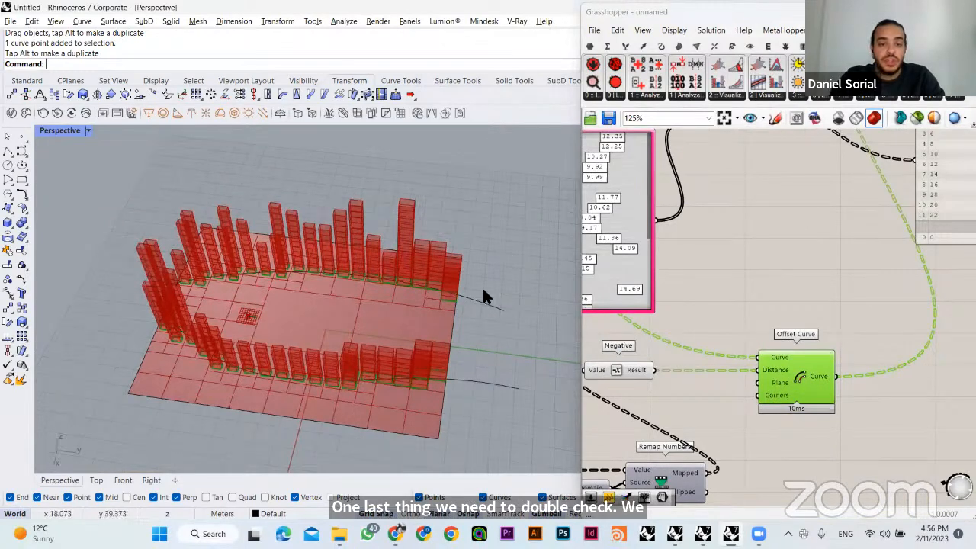
right_drag(758, 294, 778, 319)
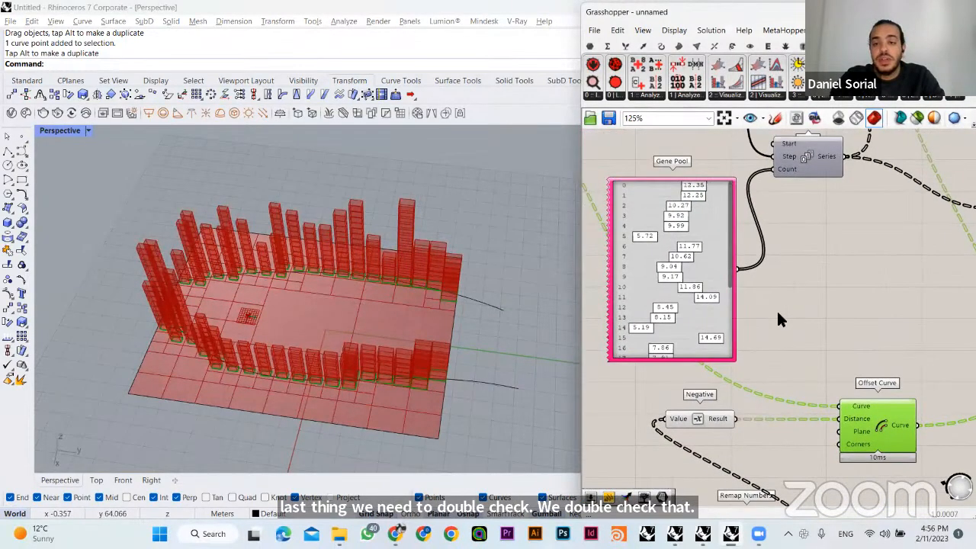
- Set the Gene Pool's gene count to 47 to match the number of curves output by Offset Curve
click(831, 345)
right_drag(831, 297, 807, 276)
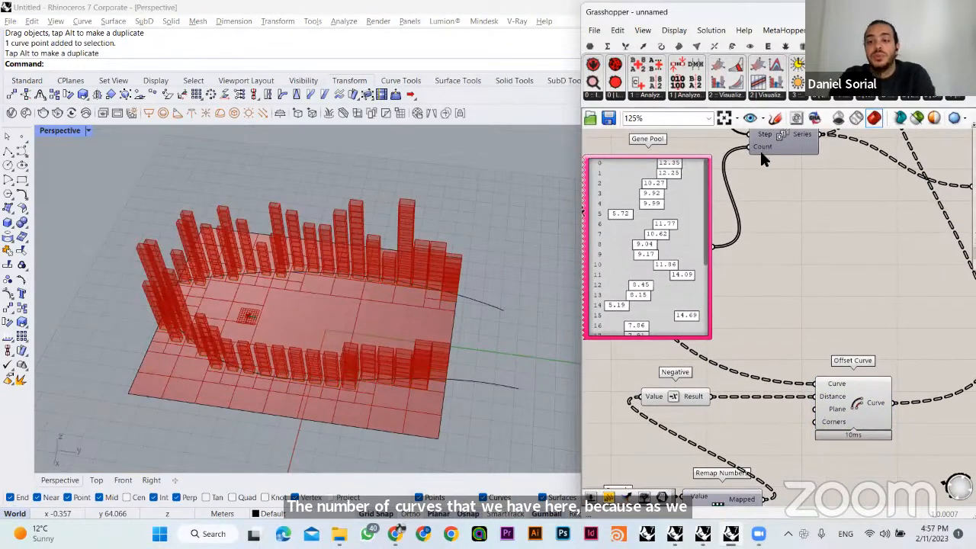
right_drag(760, 149, 770, 185)
mouse_move(891, 438)
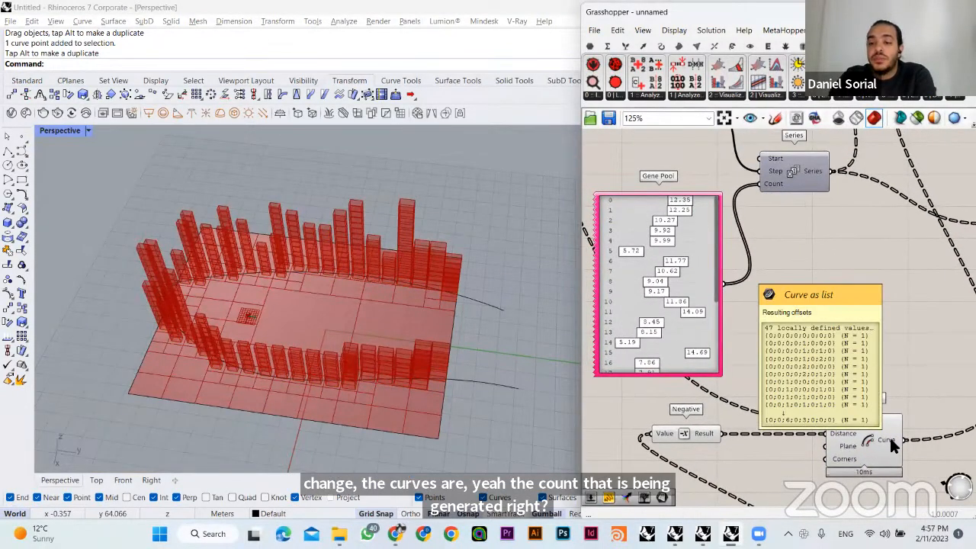
right_drag(854, 281, 851, 308)
double_click(688, 283)
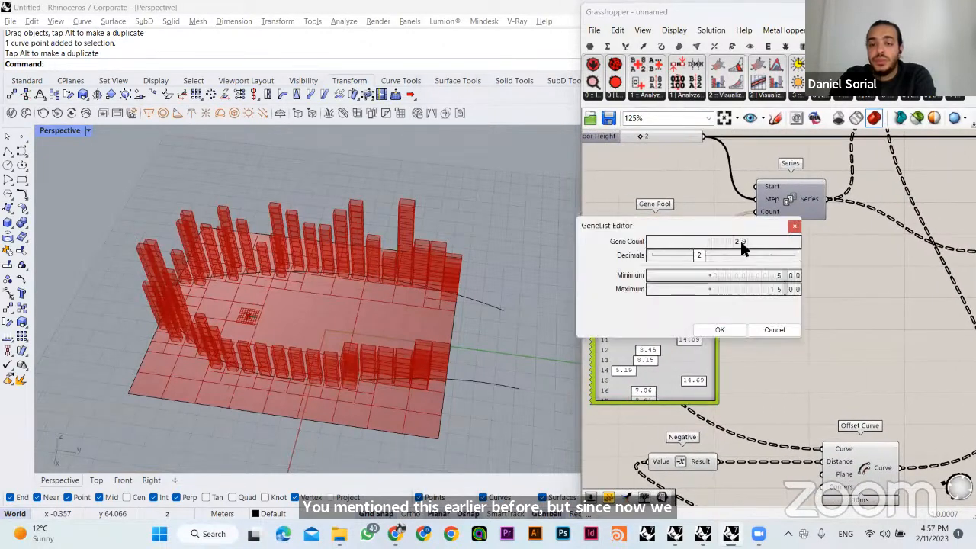
double_click(741, 241)
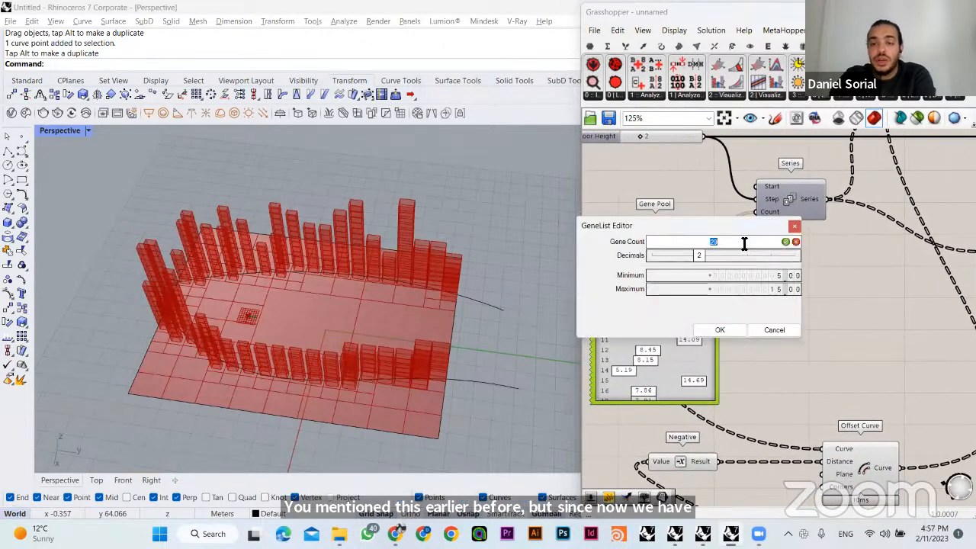
click(785, 242)
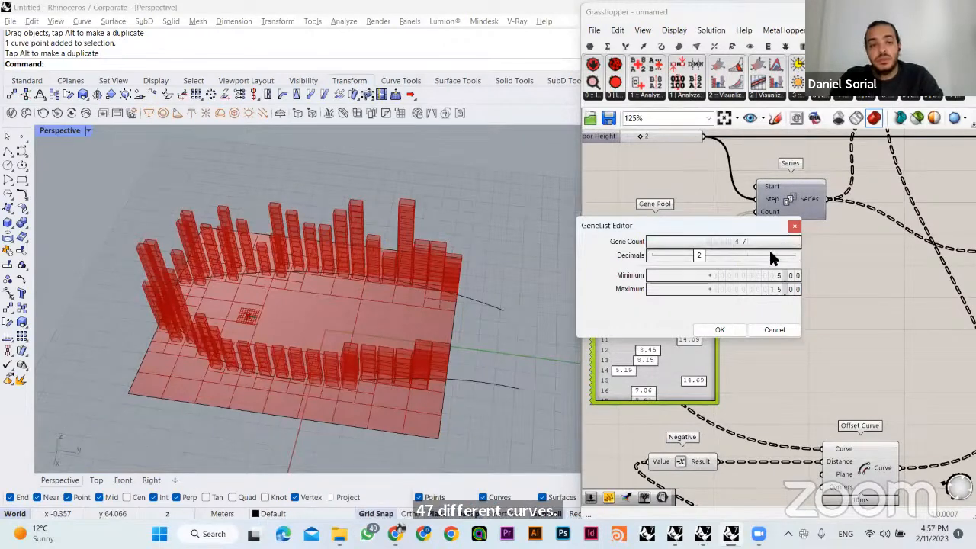
click(729, 330)
- Randomize all Gene Pool values and set gene 8 to 11.17
right_drag(394, 334, 340, 274)
right_click(629, 307)
click(690, 423)
scroll(311, 266, up, 3)
scroll(340, 275, up, 2)
click(668, 308)
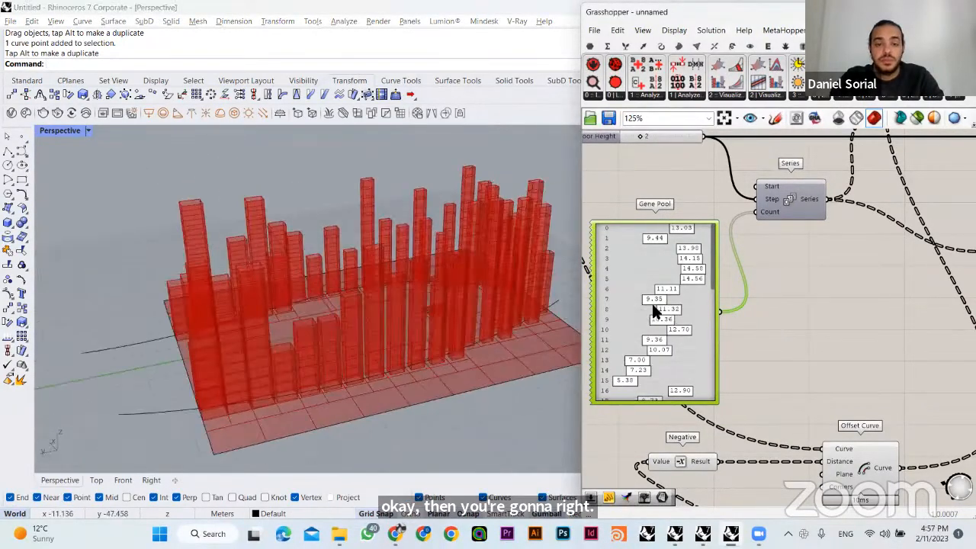
- Inspect the randomized tower heights from several angles and check the Extrude and Simple Mesh components
right_drag(425, 299, 503, 294)
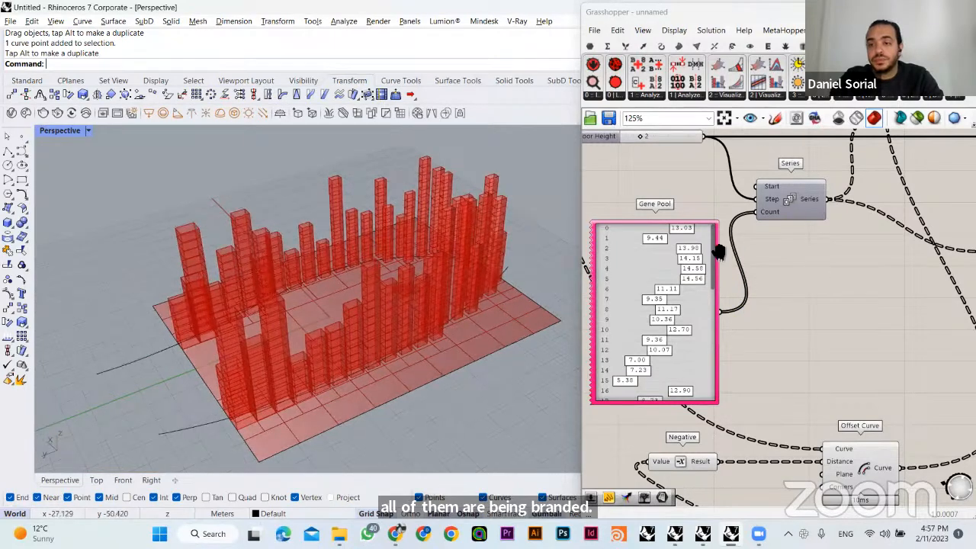
click(805, 248)
scroll(802, 238, down, 5)
scroll(819, 279, up, 4)
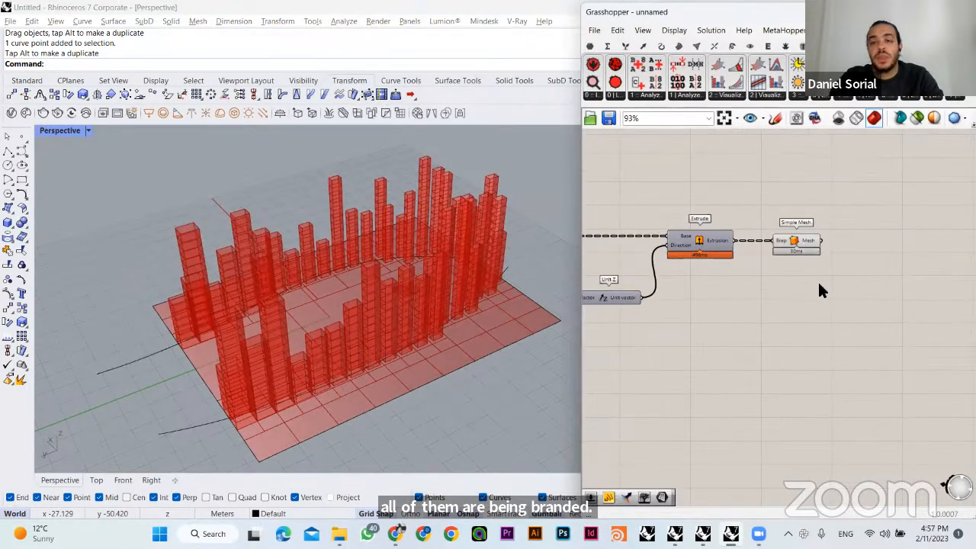
click(802, 246)
click(431, 331)
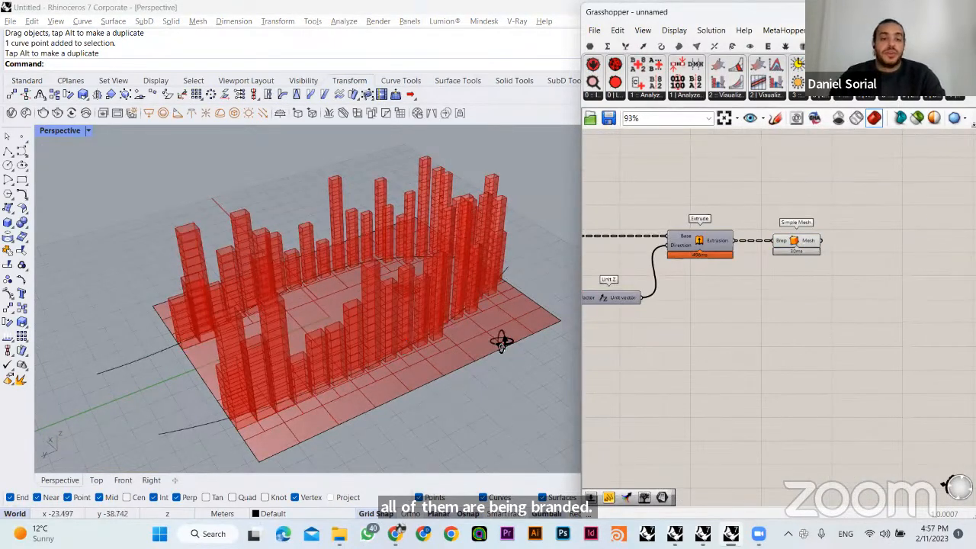
right_drag(501, 342, 500, 461)
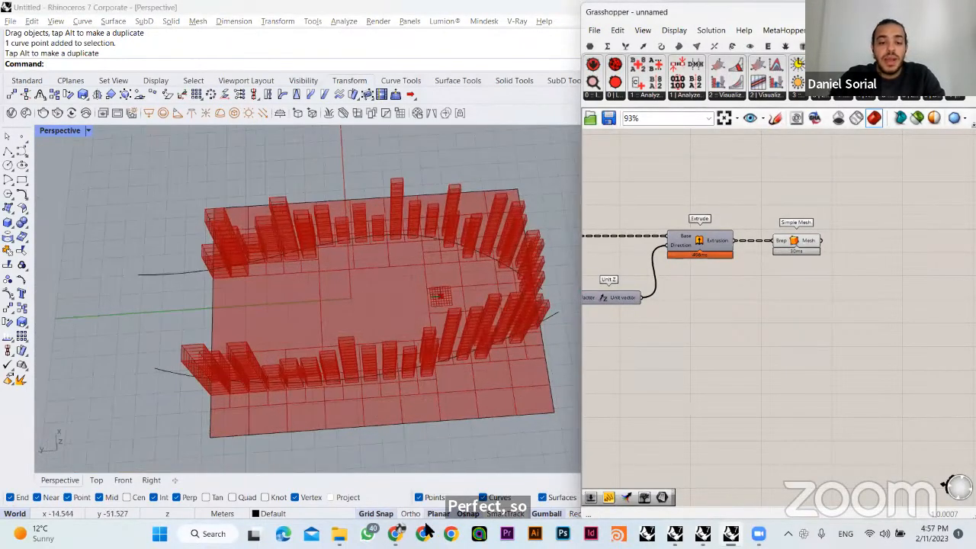
- Switch to the Google Slides presentation in Chrome and review slide 6 on grid and building generation, returning to slide 7
click(396, 534)
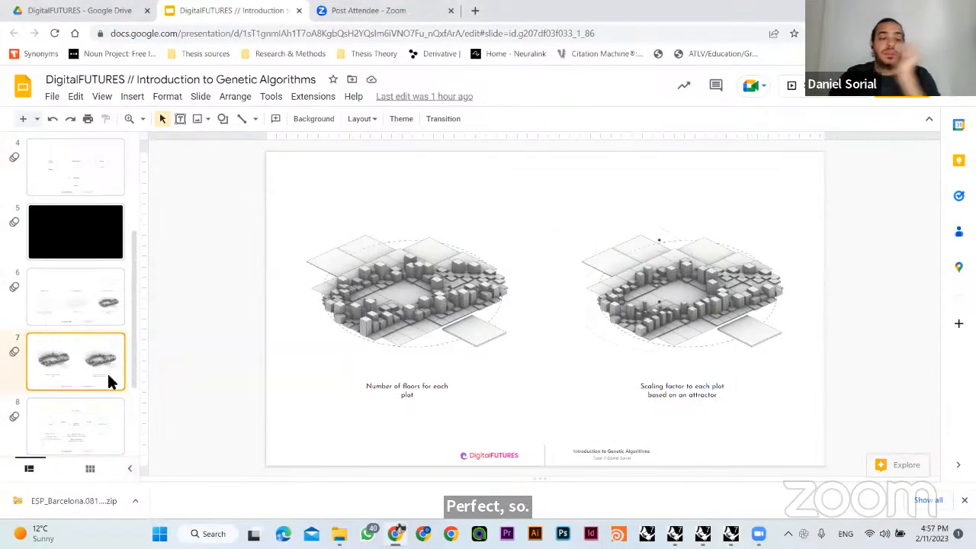
click(76, 306)
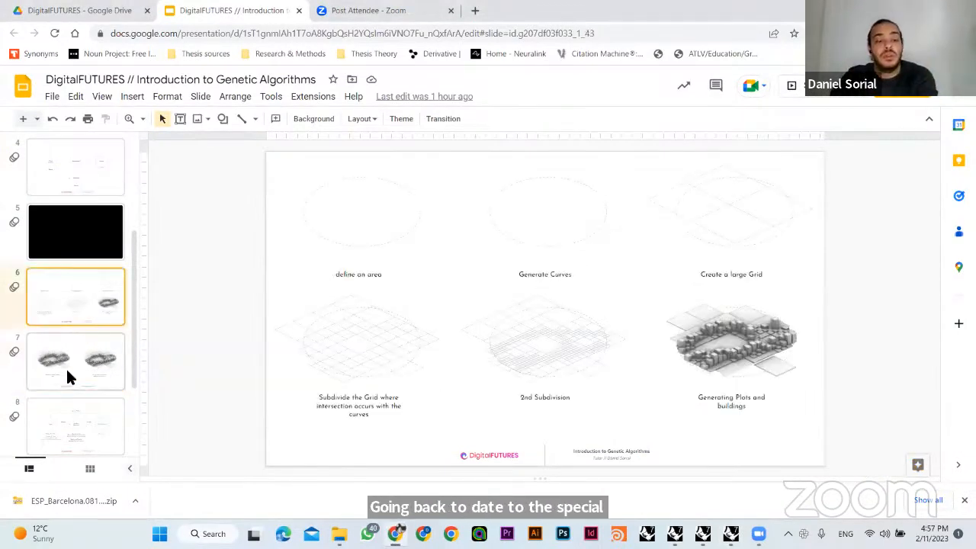
click(80, 352)
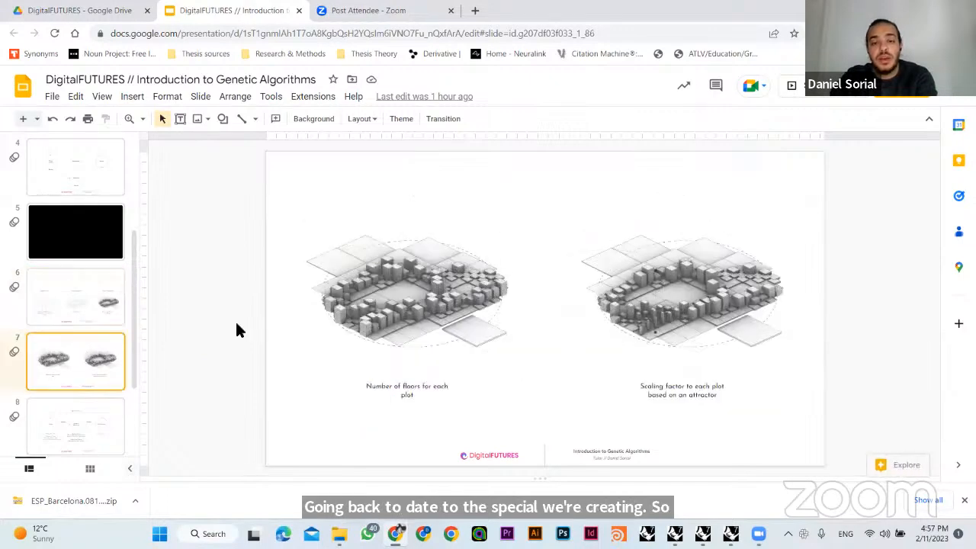
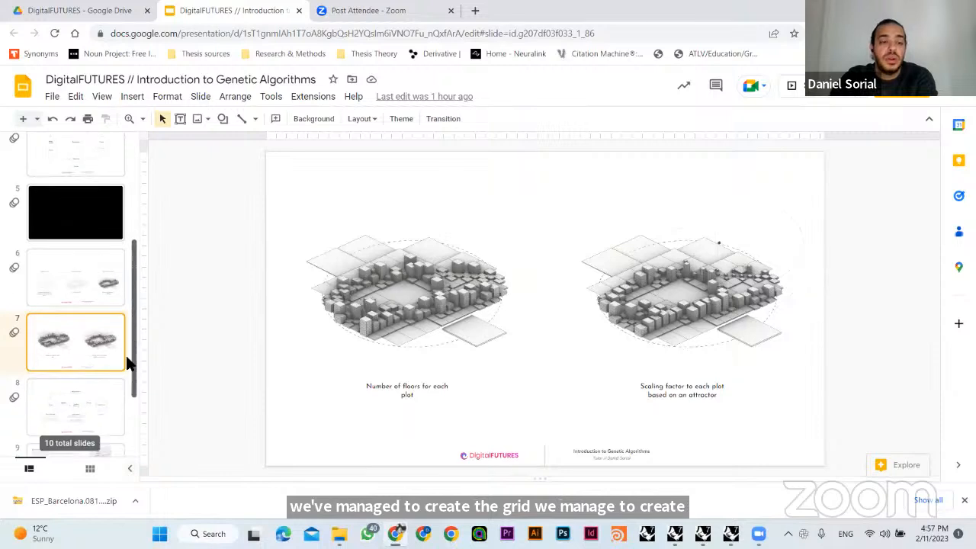
- Review slide 8 on the genetic solver workflow's design variables and analysis objectives, and switch back to Rhino and Grasshopper
scroll(125, 366, down, 2)
click(77, 353)
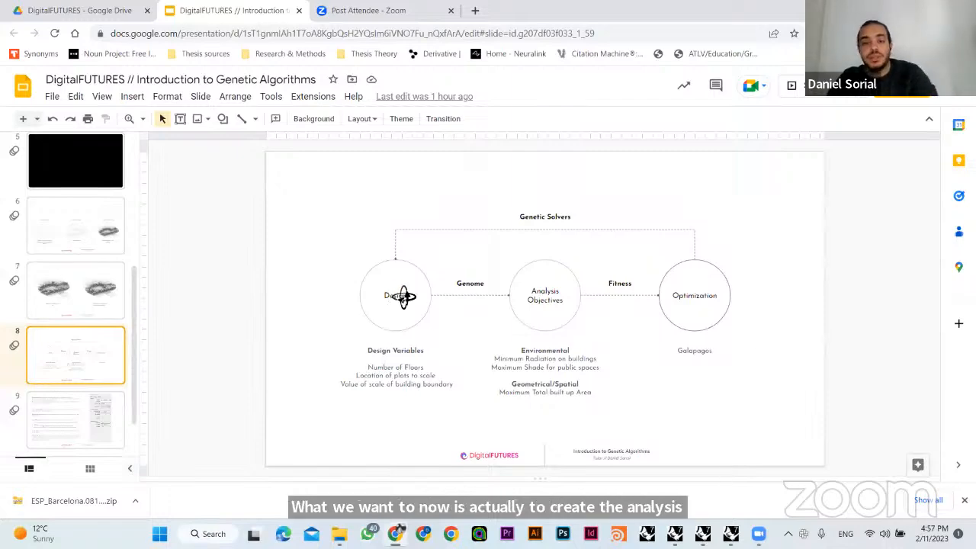
key(alt+Tab)
right_drag(403, 297, 430, 311)
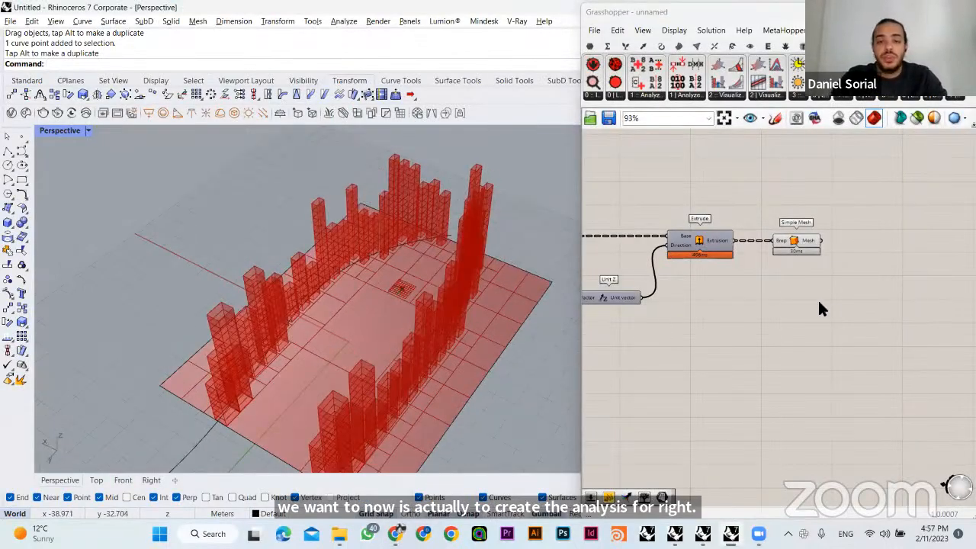
right_drag(267, 355, 734, 420)
- Move the Grid A and Grid B Surface parameters together to the free canvas area beyond the Offset Curve component
scroll(692, 344, down, 4)
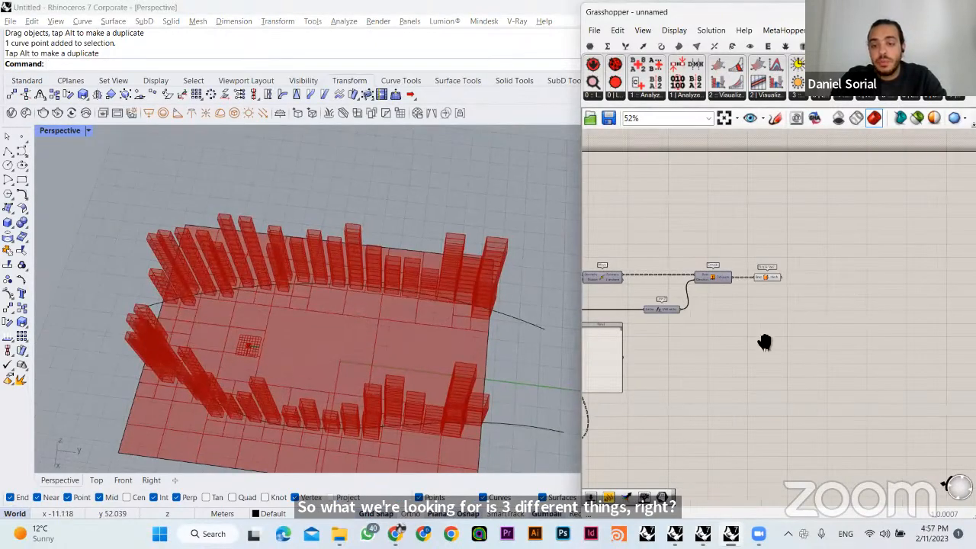
right_drag(765, 342, 759, 347)
scroll(770, 286, down, 3)
scroll(736, 196, up, 5)
drag(740, 251, 691, 185)
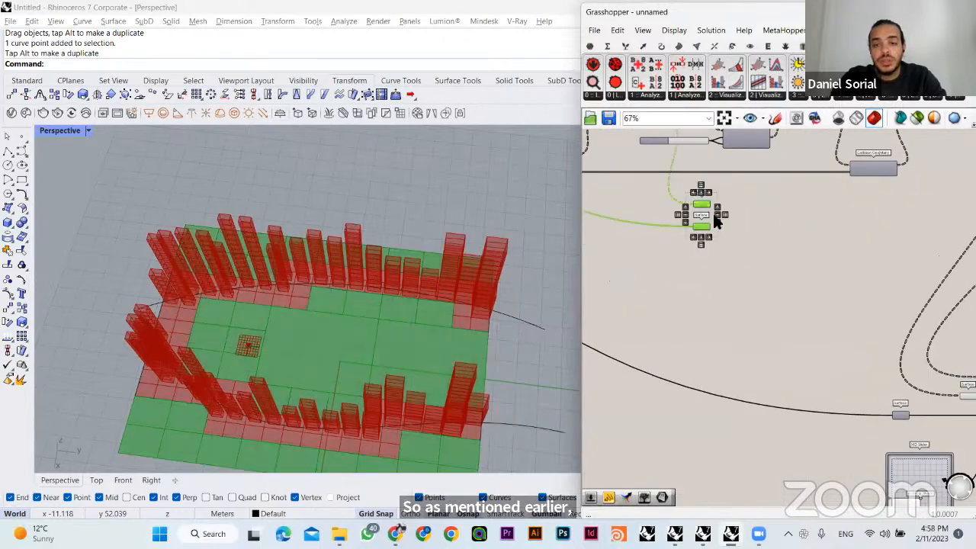
drag(717, 227, 945, 343)
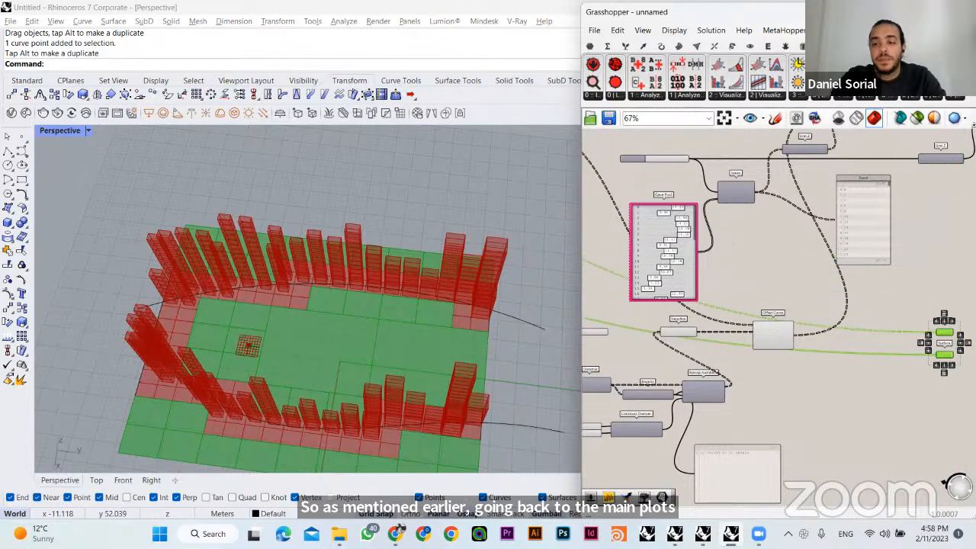
right_drag(918, 331, 835, 321)
click(839, 294)
scroll(855, 334, up, 5)
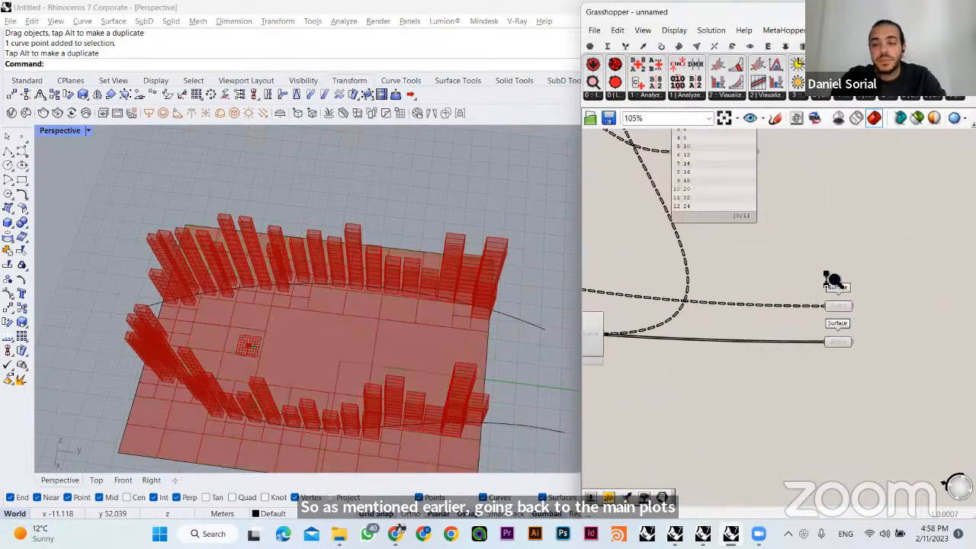
- Check which plots of the site belong to the Grid A and Grid B Surface parameters
click(823, 346)
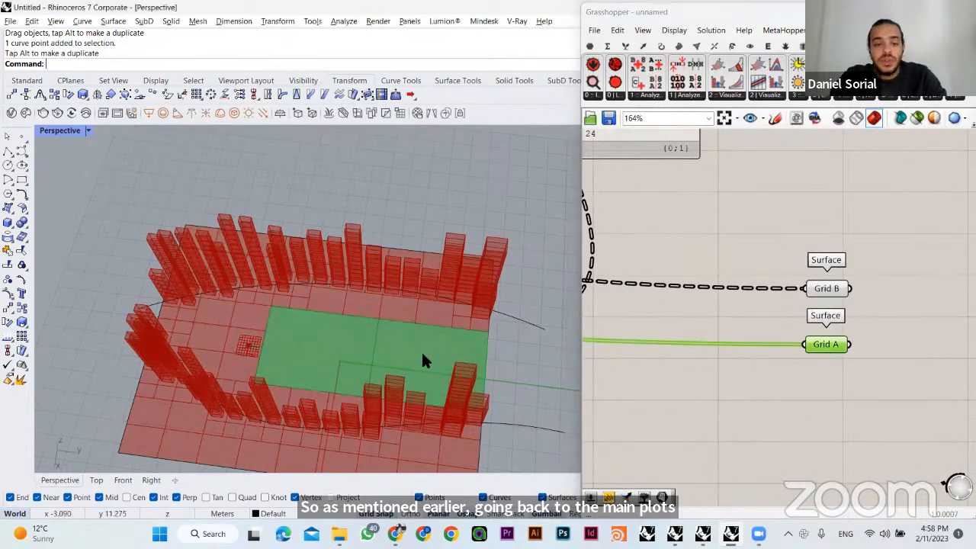
right_drag(423, 359, 400, 320)
shift+click(830, 289)
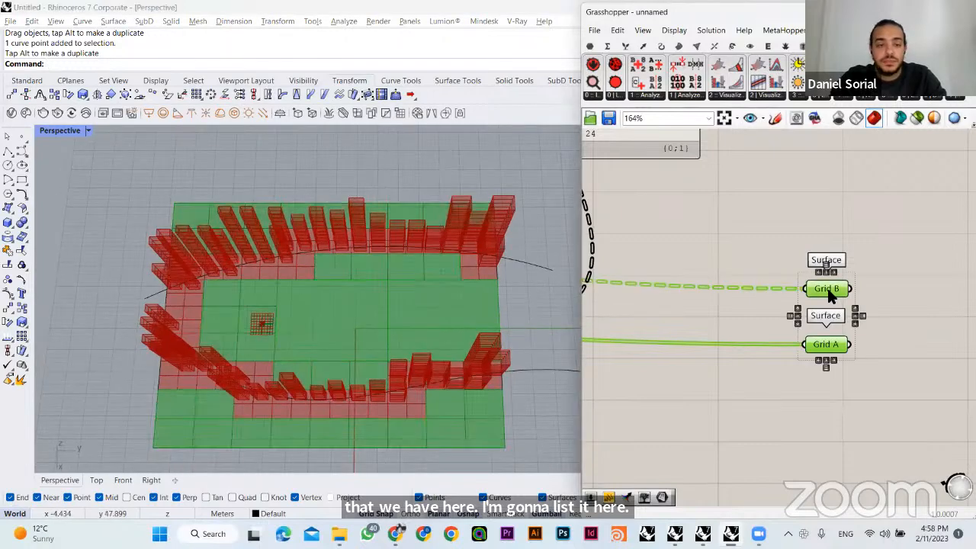
click(834, 358)
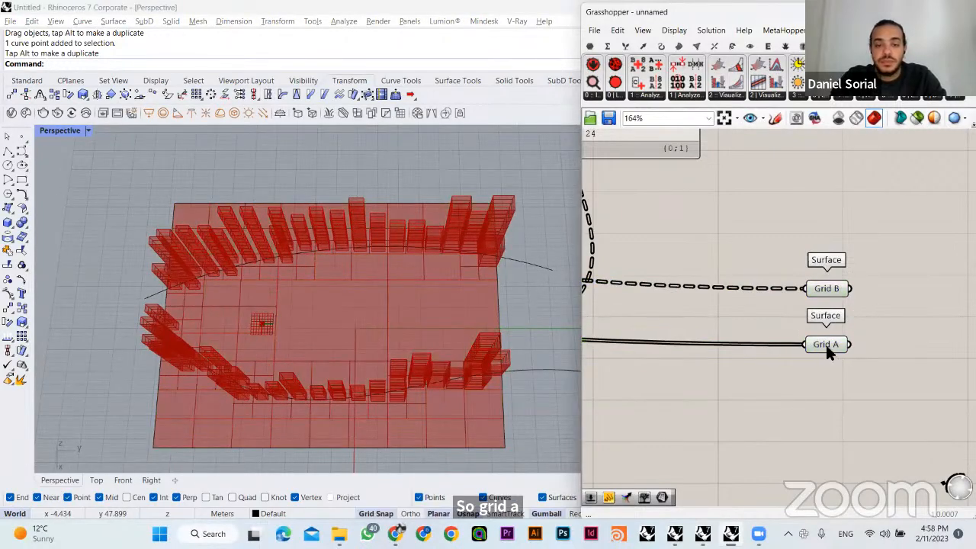
click(825, 344)
right_drag(325, 364, 233, 340)
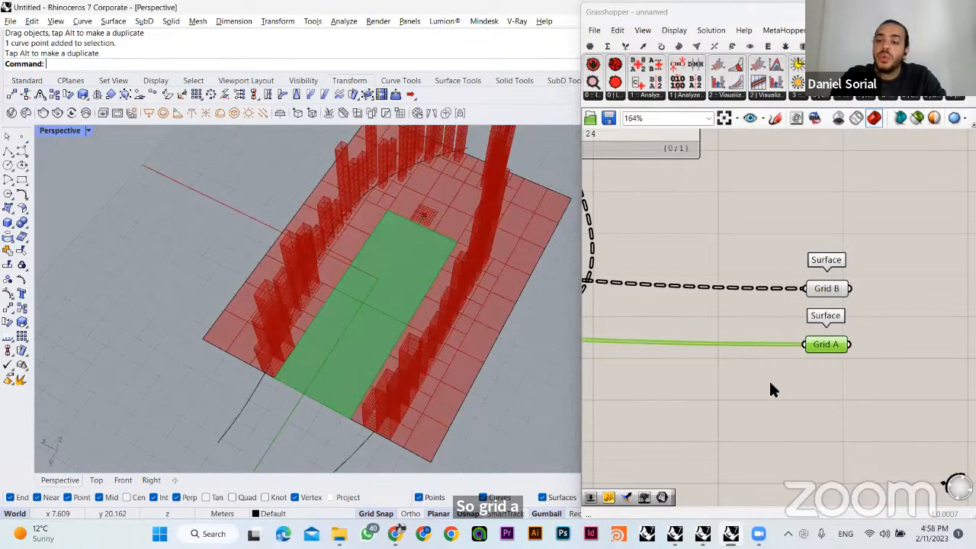
right_drag(769, 358, 747, 347)
right_drag(383, 312, 452, 267)
right_drag(804, 349, 706, 331)
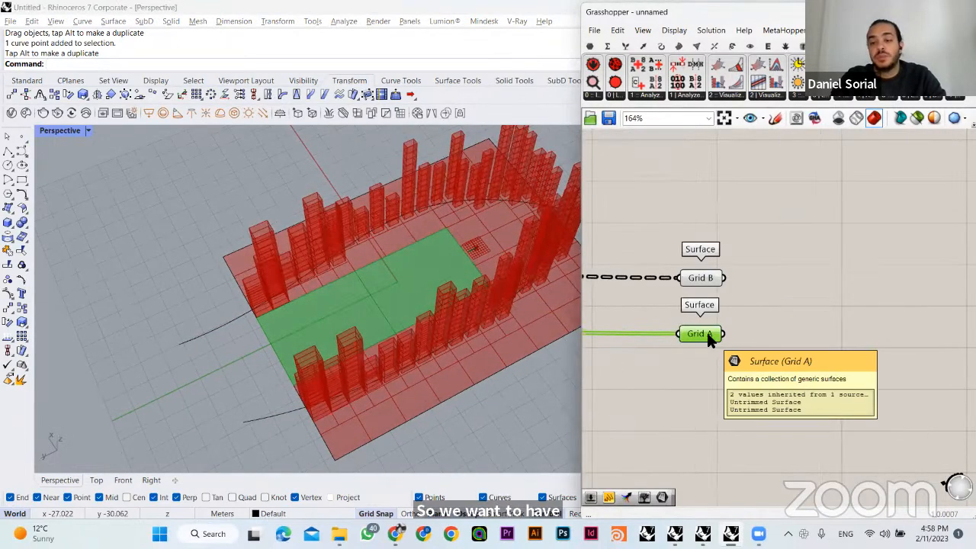
- Move the Grid A parameter further below Grid B and add a scribble reading "Public Space"
right_click(706, 331)
click(707, 351)
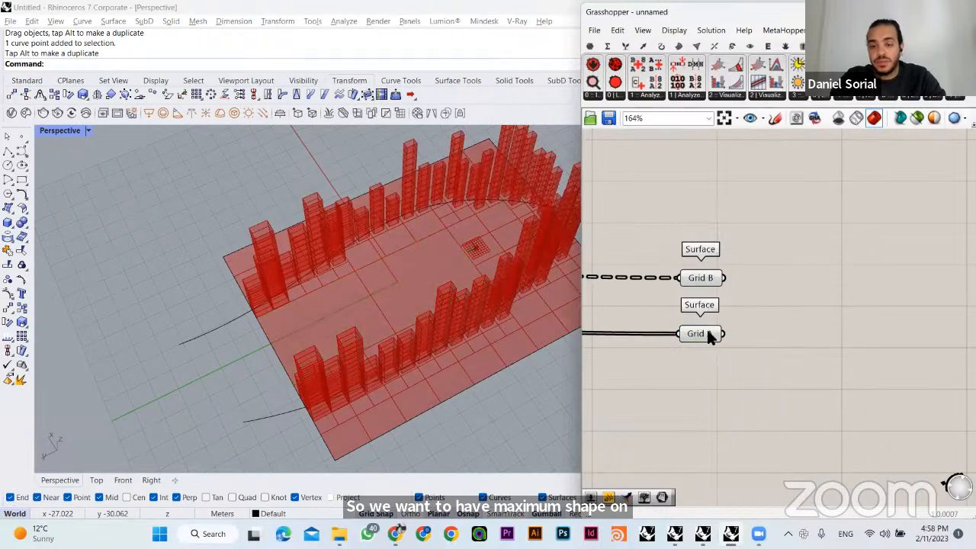
drag(708, 334, 722, 370)
double_click(820, 325)
text(scri)
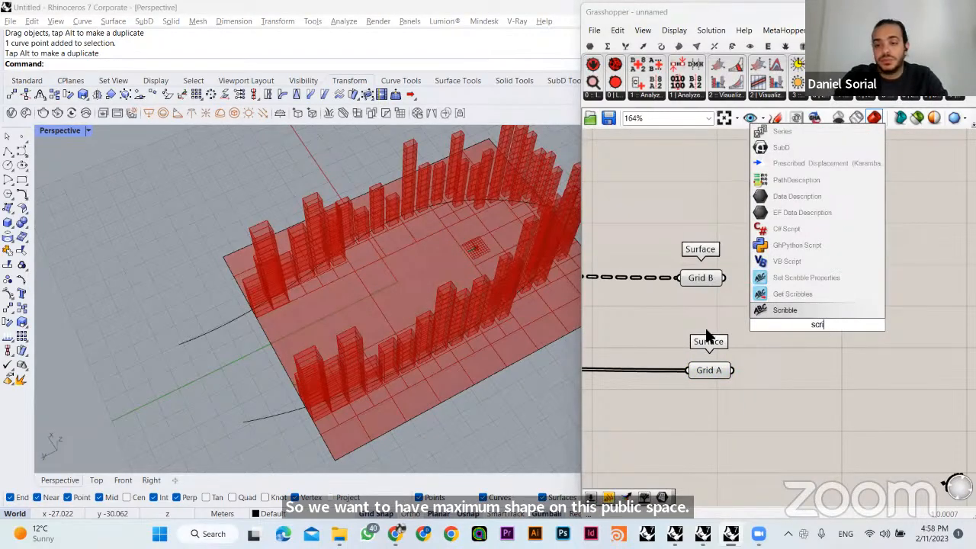
key(Return)
double_click(709, 329)
text(Pu)
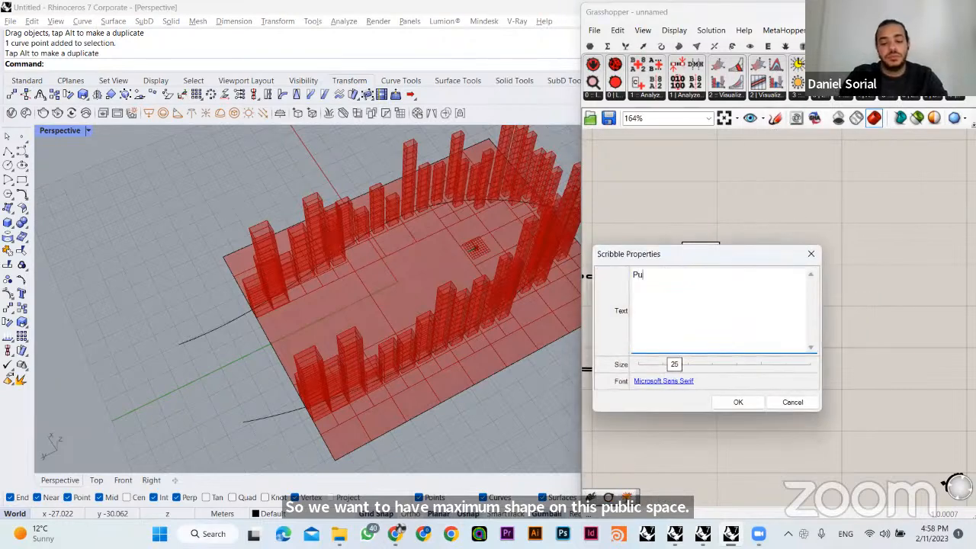
text(blic Space)
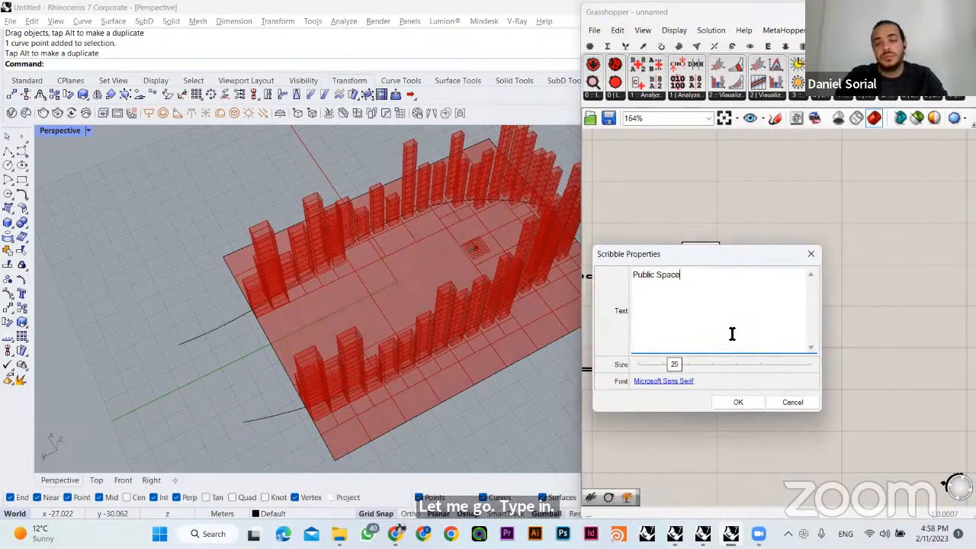
click(740, 402)
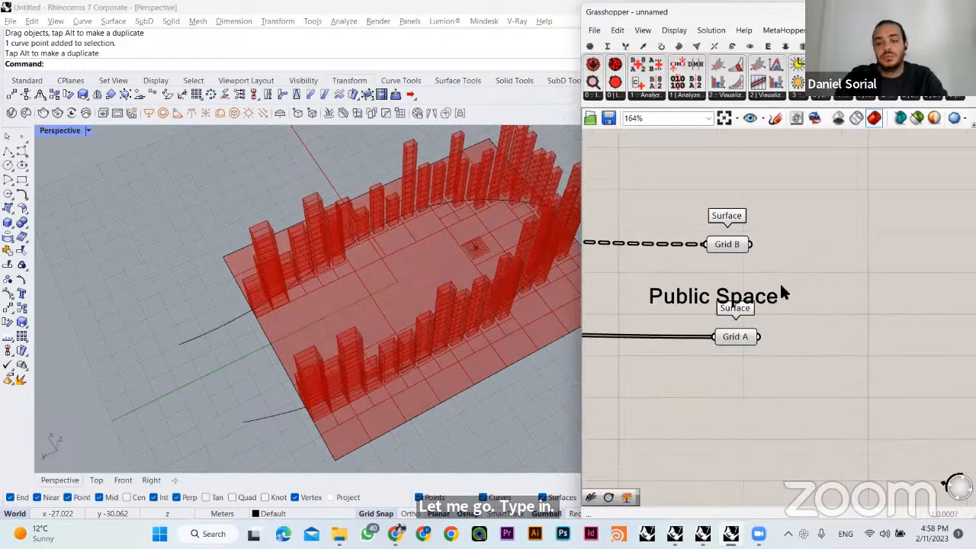
- Place the Public Space scribble directly under the Grid A parameter and shift both slightly down the canvas
mouse_move(779, 281)
mouse_down()
mouse_move(768, 373)
mouse_move(805, 350)
mouse_up()
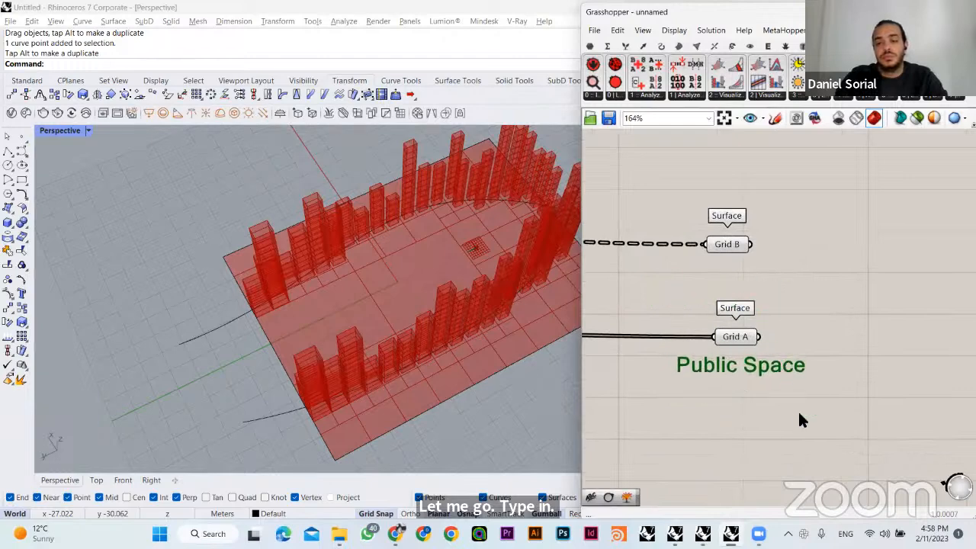
click(800, 415)
mouse_move(807, 418)
mouse_down()
mouse_move(691, 323)
mouse_move(743, 359)
mouse_up()
click(671, 398)
- Examine the public space and surrounding towers from several angles, along with the components that generate them
mouse_move(432, 319)
right_down()
mouse_move(462, 292)
mouse_move(465, 301)
mouse_move(447, 303)
mouse_move(477, 314)
mouse_move(392, 366)
mouse_move(395, 293)
right_up()
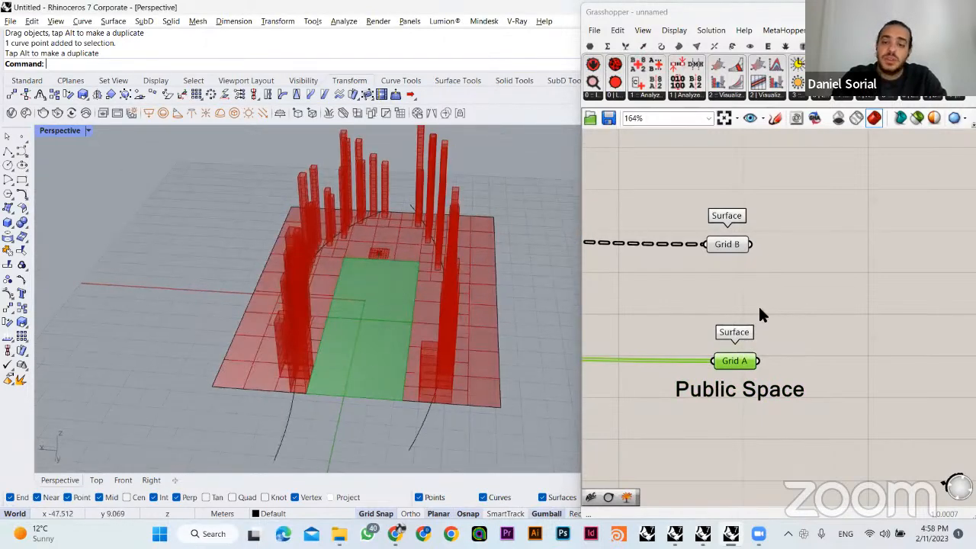
right_drag(401, 311, 240, 364)
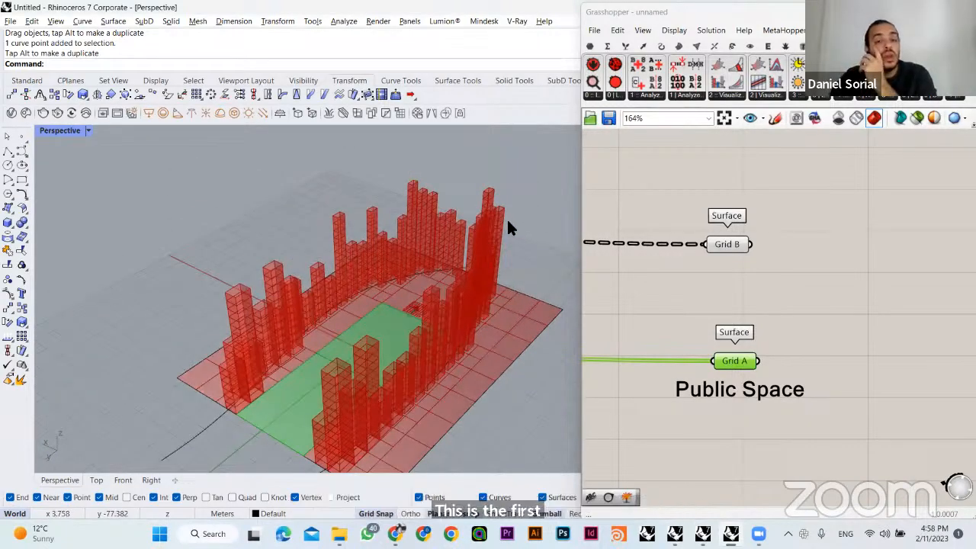
right_drag(496, 255, 673, 286)
click(674, 286)
scroll(686, 244, down, 2)
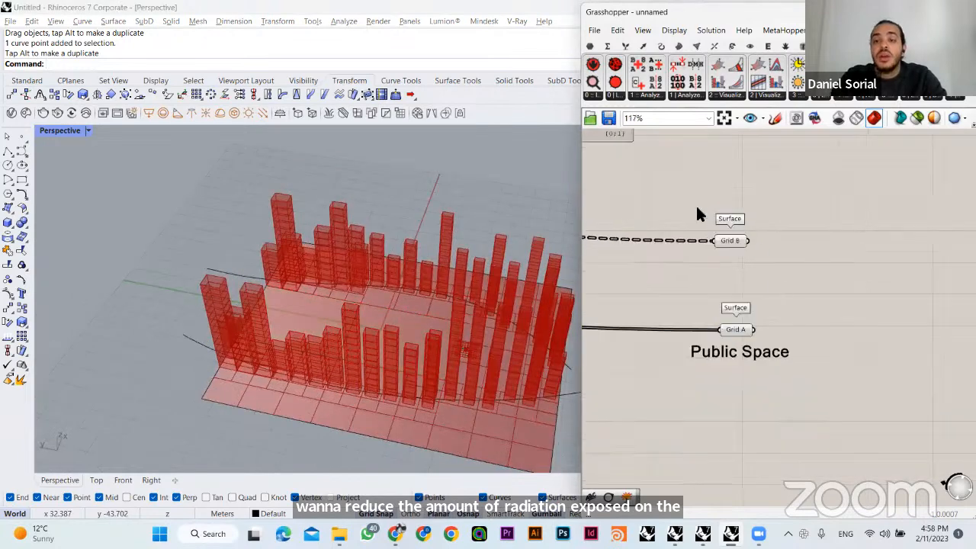
scroll(773, 324, down, 2)
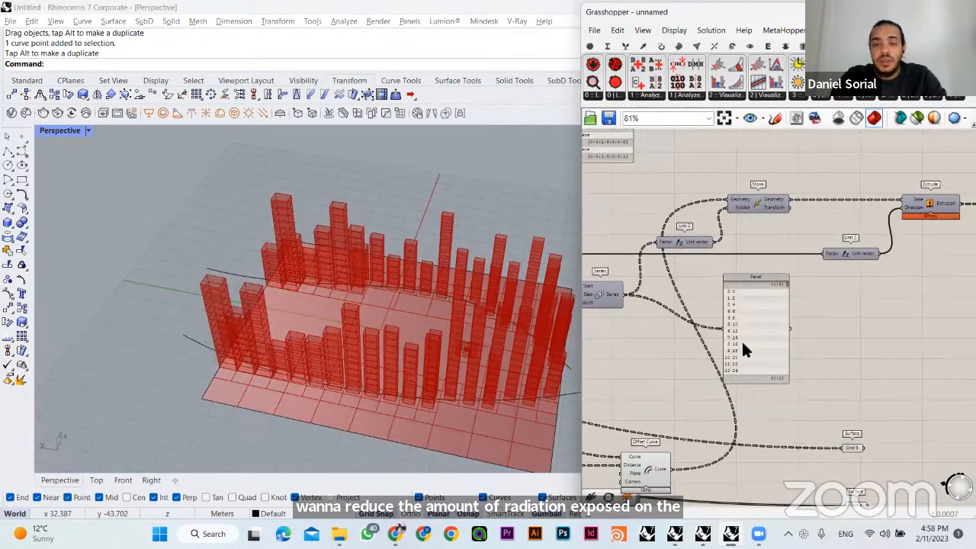
scroll(744, 349, down, 1)
scroll(450, 390, down, 1)
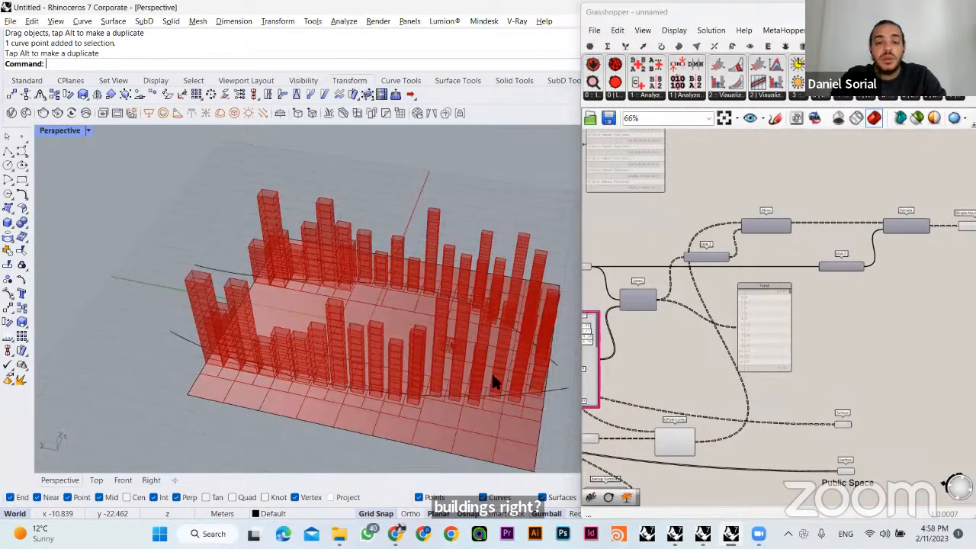
right_drag(492, 381, 438, 373)
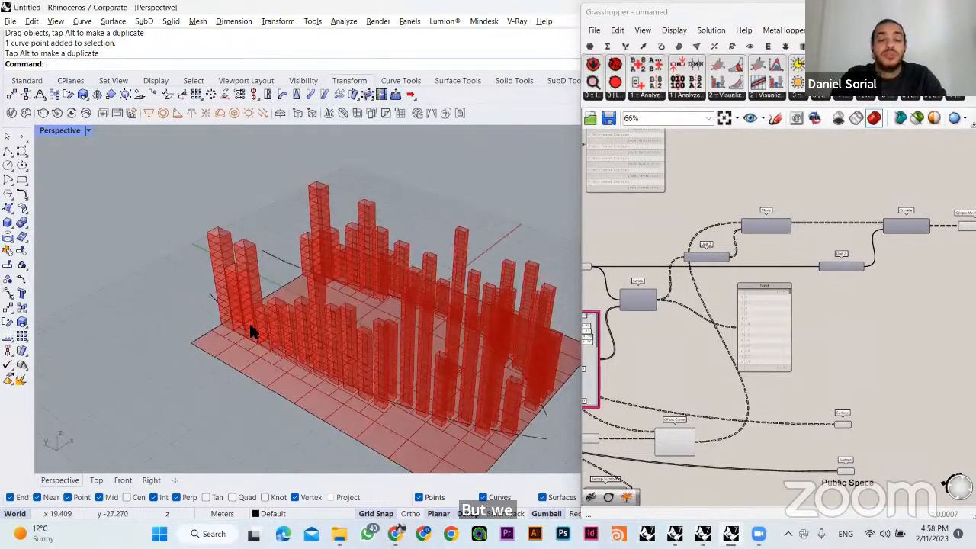
shift+right_drag(370, 389, 309, 375)
right_drag(853, 286, 727, 279)
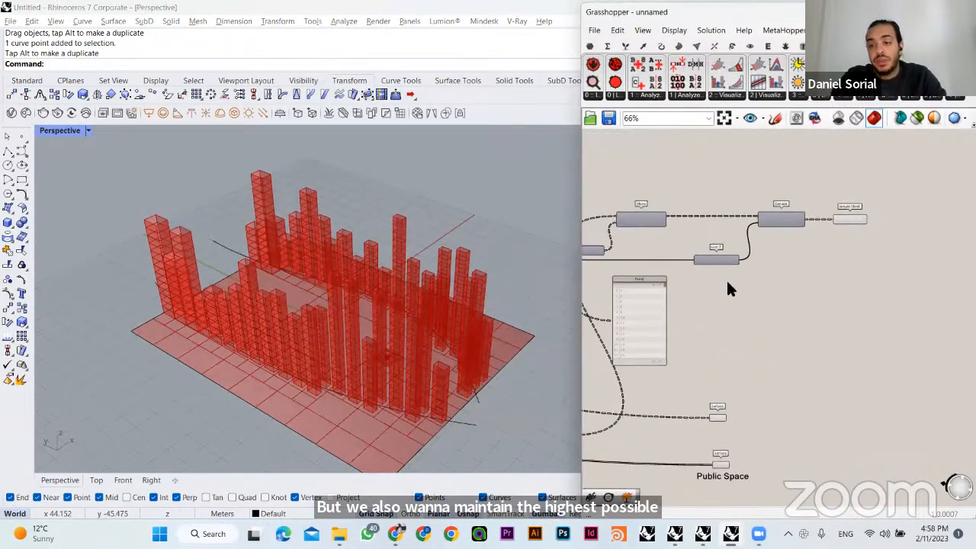
scroll(819, 290, up, 3)
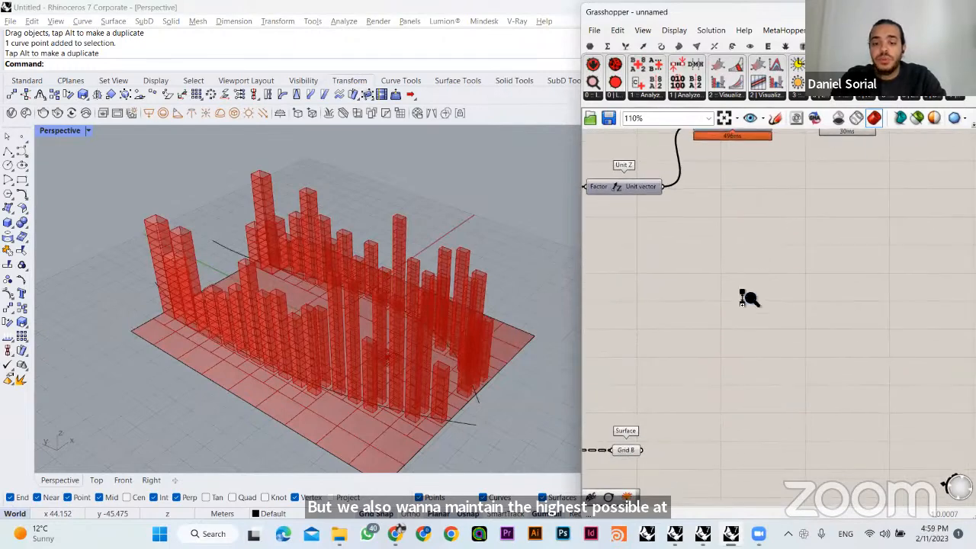
scroll(747, 299, down, 2)
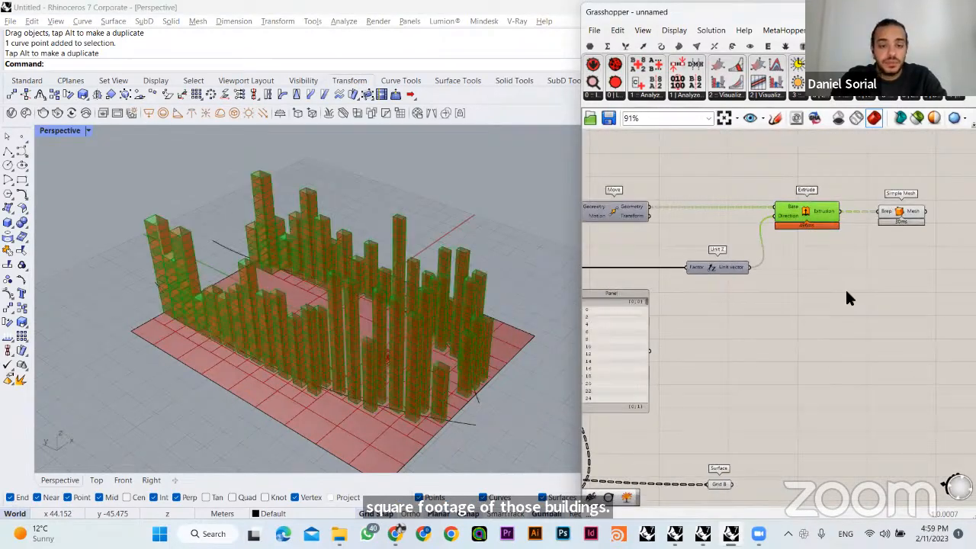
- Hide the tower preview and show only the Move component's stacked floor curves
right_drag(382, 320, 439, 362)
click(820, 213)
key(ctrl+q)
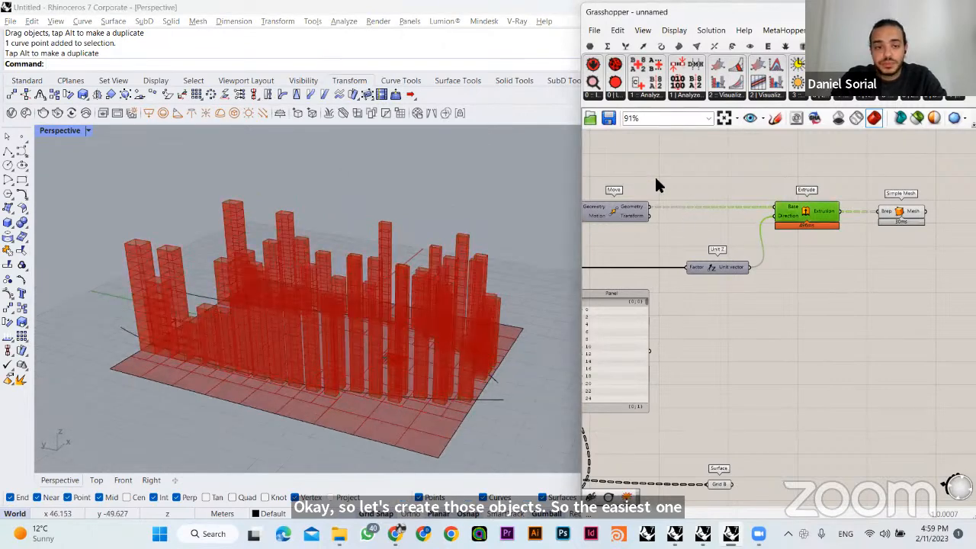
click(636, 204)
right_drag(430, 279, 409, 279)
scroll(388, 263, up, 5)
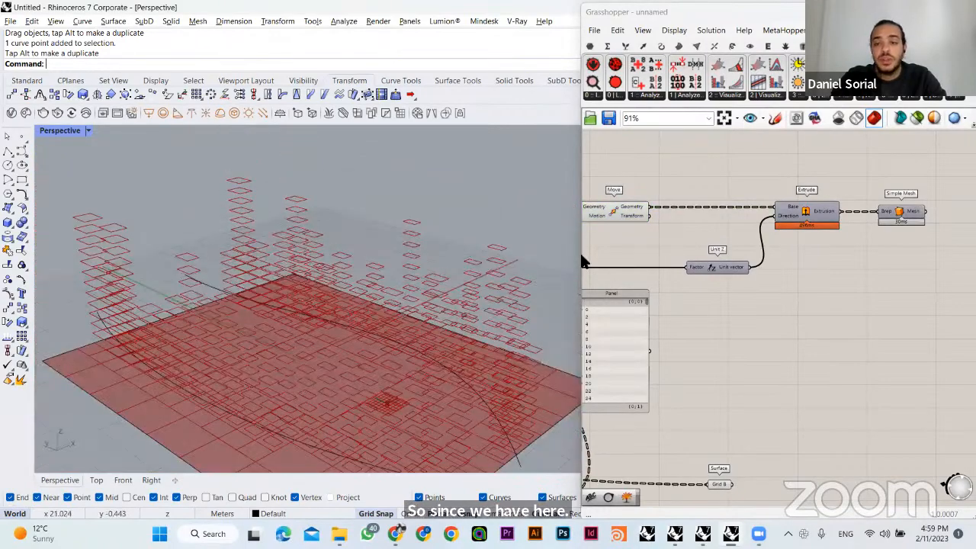
- Add an Area component fed by the Move component's Geometry output and place it below the Extrude component
double_click(753, 169)
text(area)
click(733, 167)
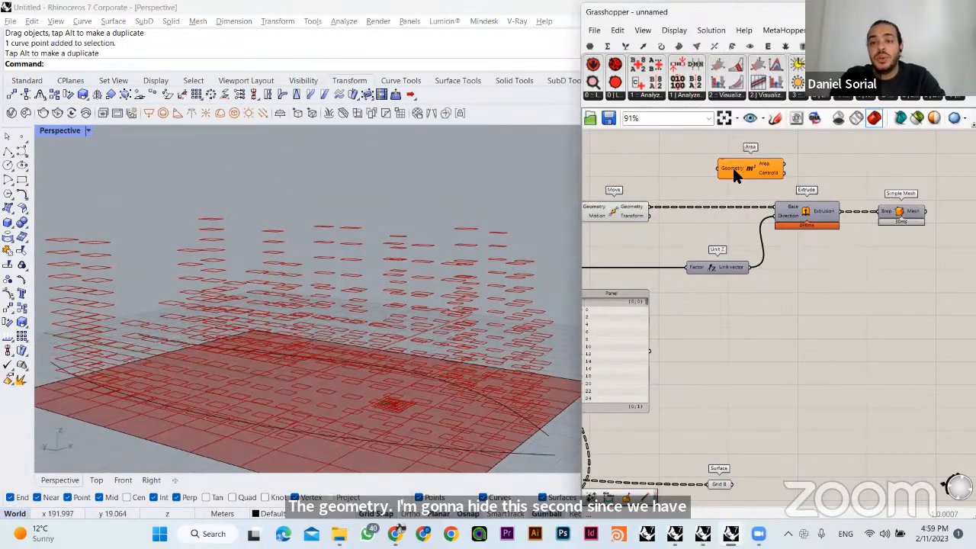
drag(717, 167, 649, 206)
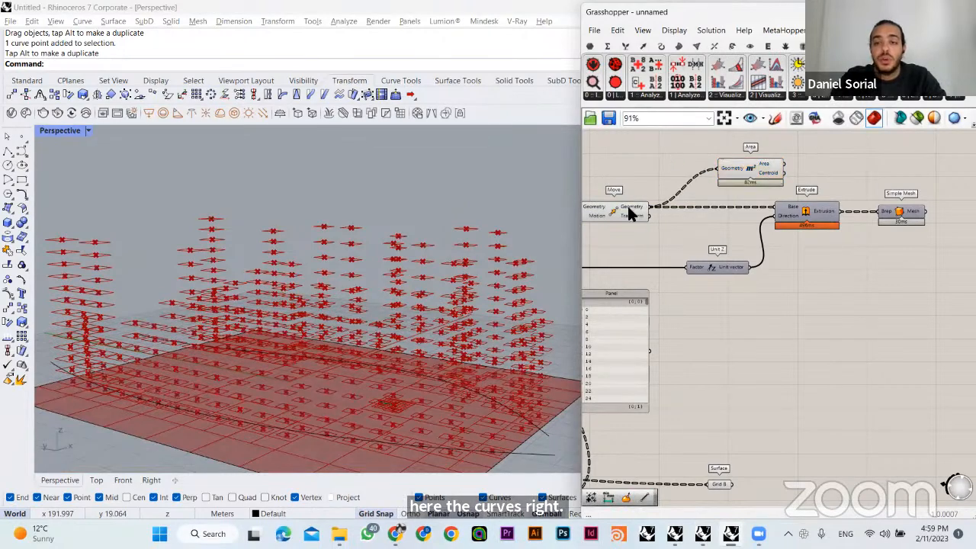
drag(752, 169, 797, 373)
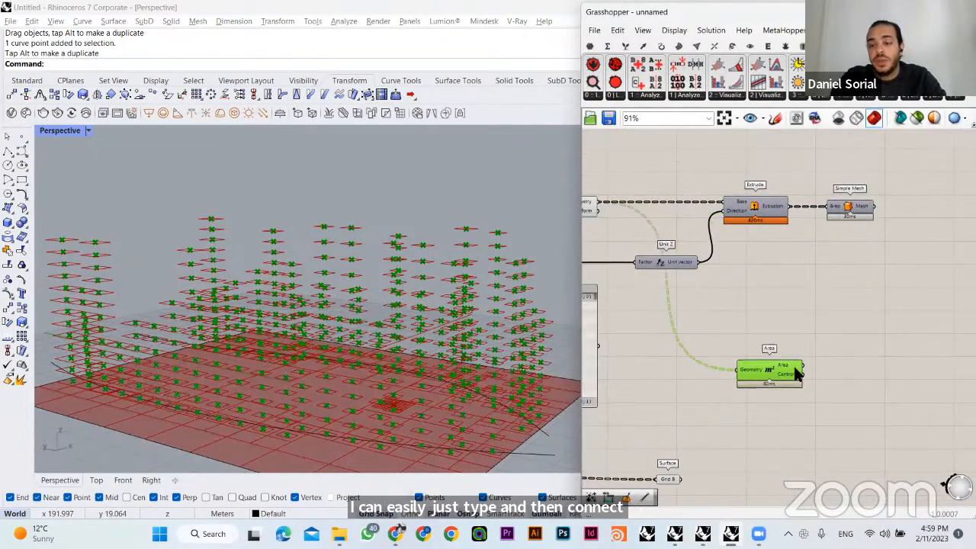
- Read the individual floor areas in a temporary Panel wired to the Area output, and delete the Panel
double_click(783, 333)
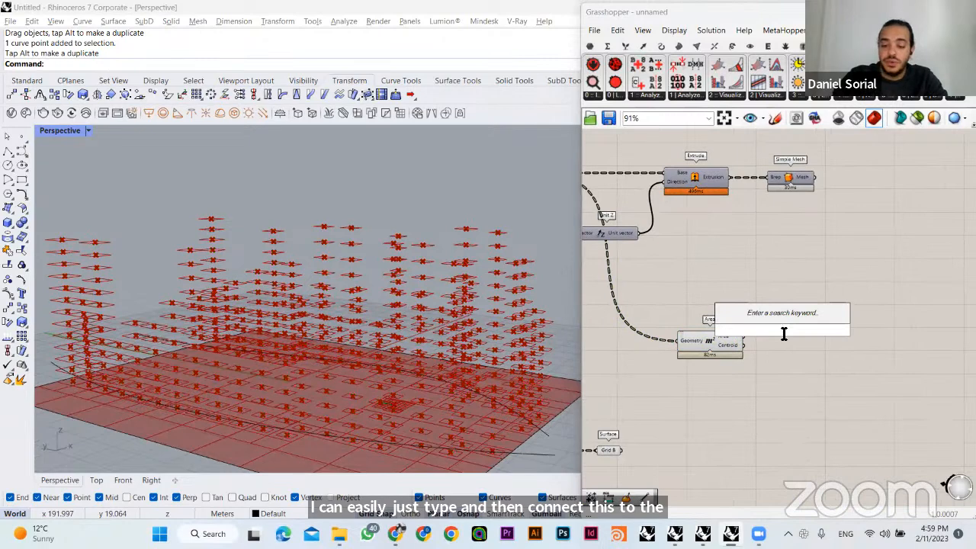
text(panel)
key(Return)
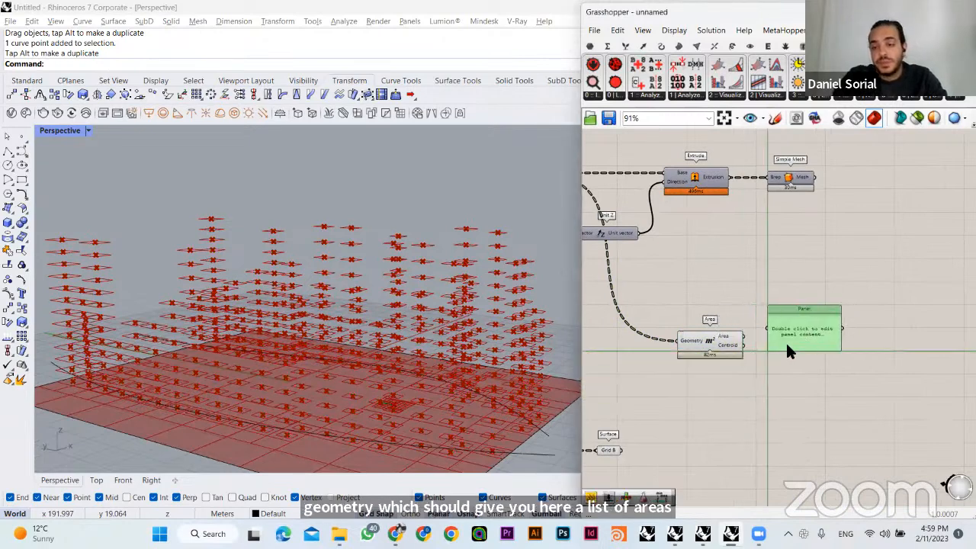
scroll(763, 339, up, 3)
drag(737, 328, 810, 324)
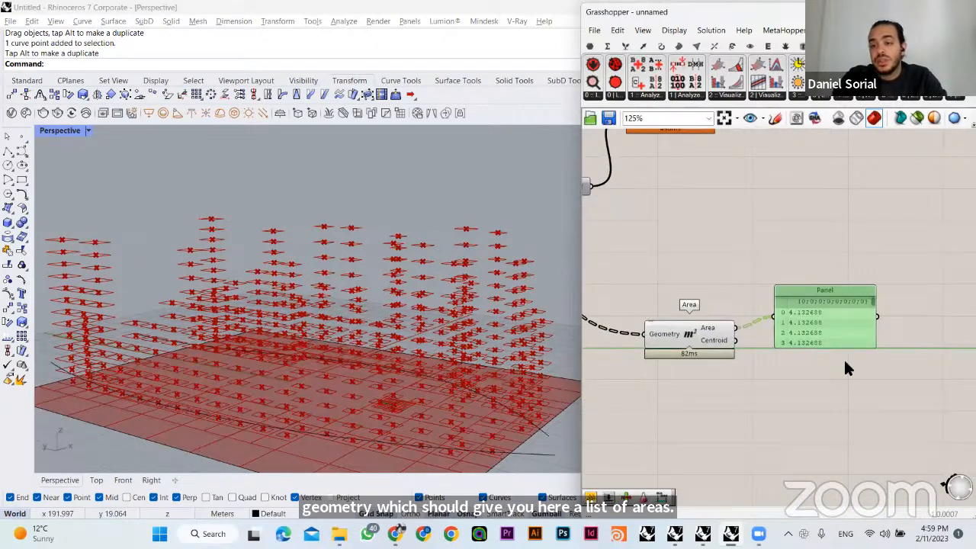
drag(845, 361, 847, 418)
drag(889, 318, 881, 407)
key(Delete)
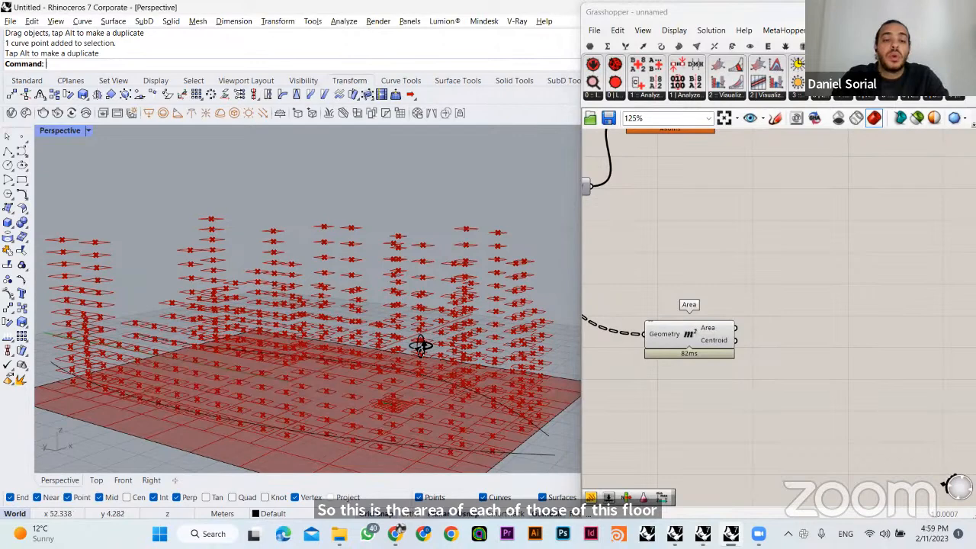
- Add a Mass Addition component beside the Area component, leaving space between them
right_drag(420, 346, 420, 348)
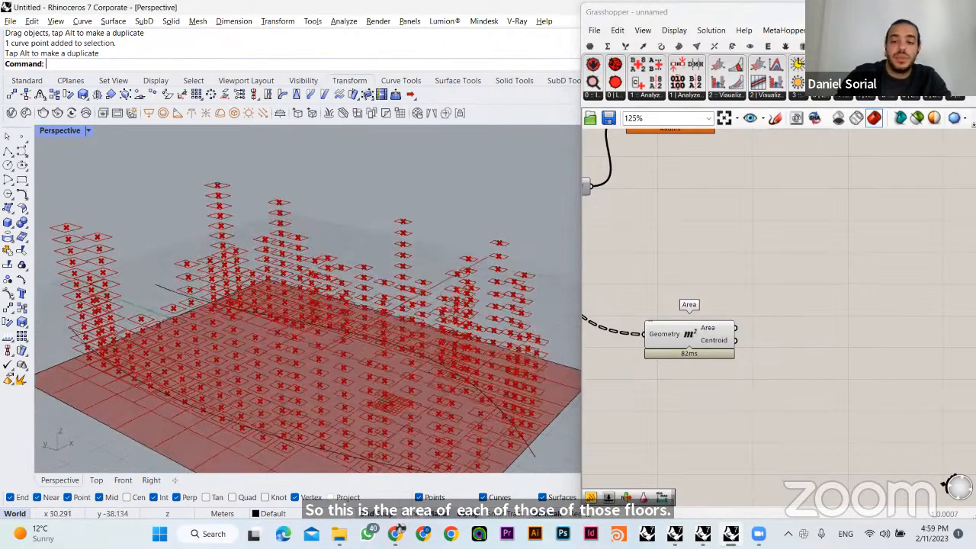
right_drag(850, 346, 791, 330)
double_click(791, 329)
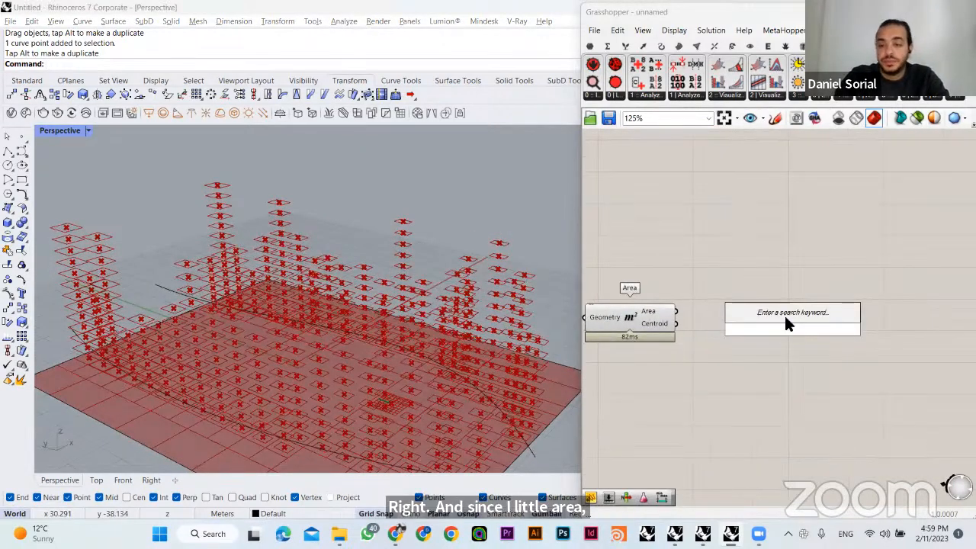
text(mass)
key(Return)
drag(791, 323, 812, 309)
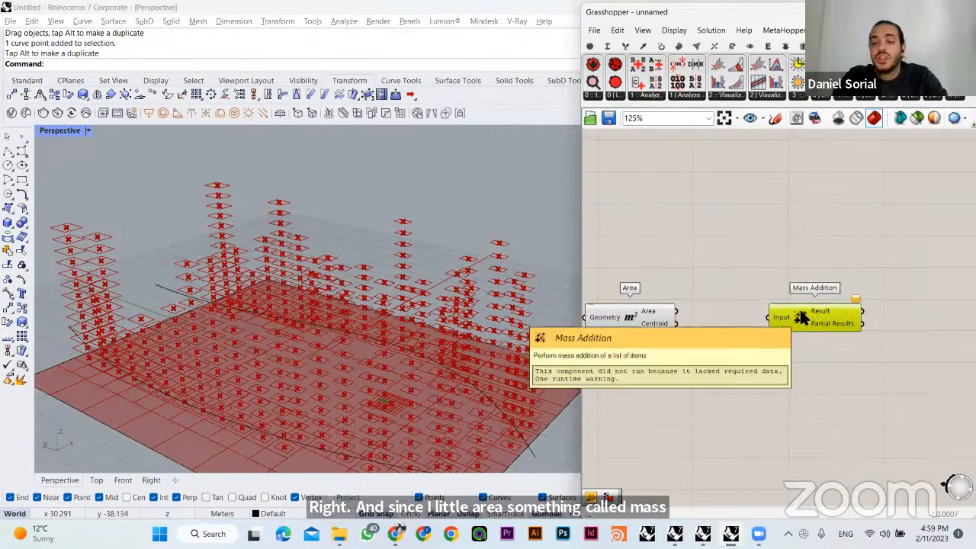
- Add a Panel wired to the Area component's Area output, enlarge it and place it above Mass Addition
mouse_move(647, 311)
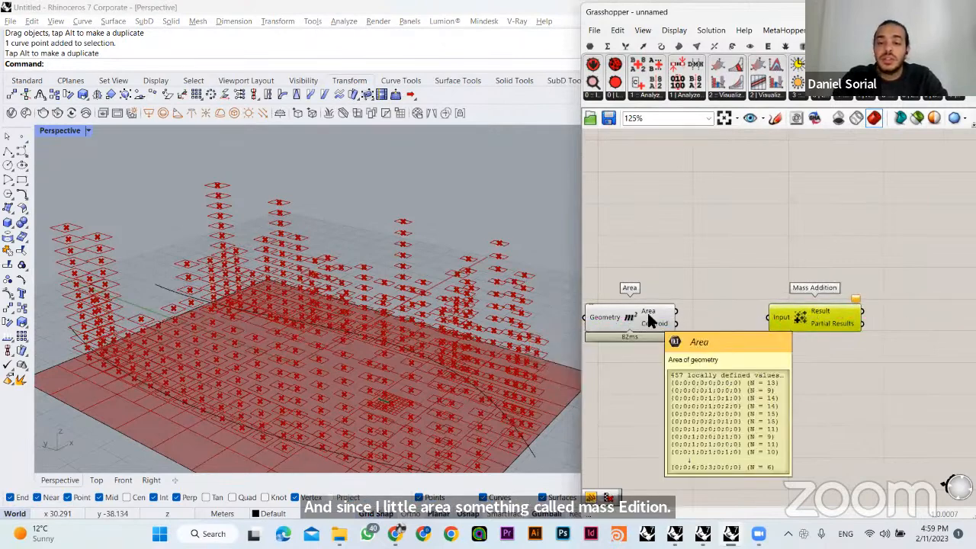
double_click(751, 268)
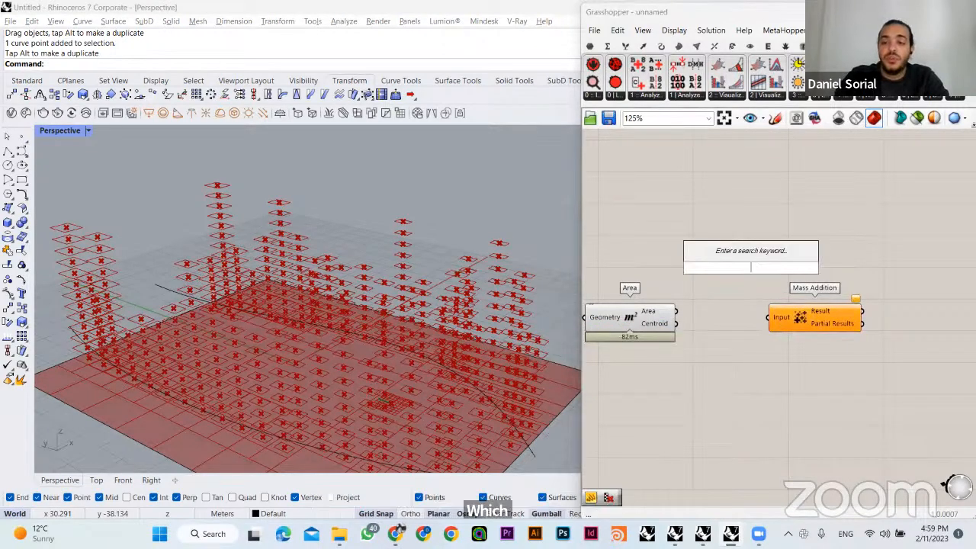
text(panel)
key(Return)
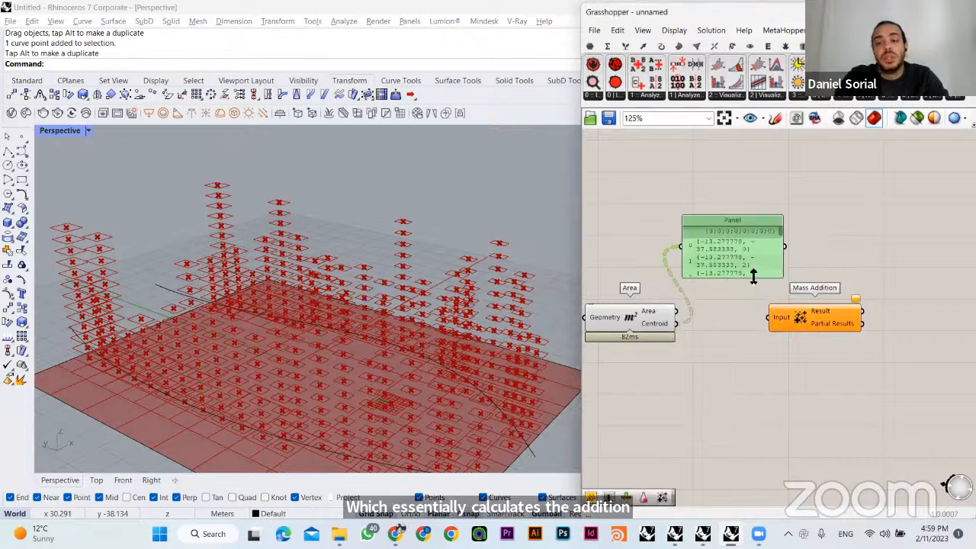
drag(739, 277, 739, 265)
drag(677, 310, 683, 262)
drag(771, 215, 820, 166)
click(684, 304)
- Wire the Area output into Mass Addition's Input and flatten that input
drag(676, 311, 783, 318)
mouse_move(783, 315)
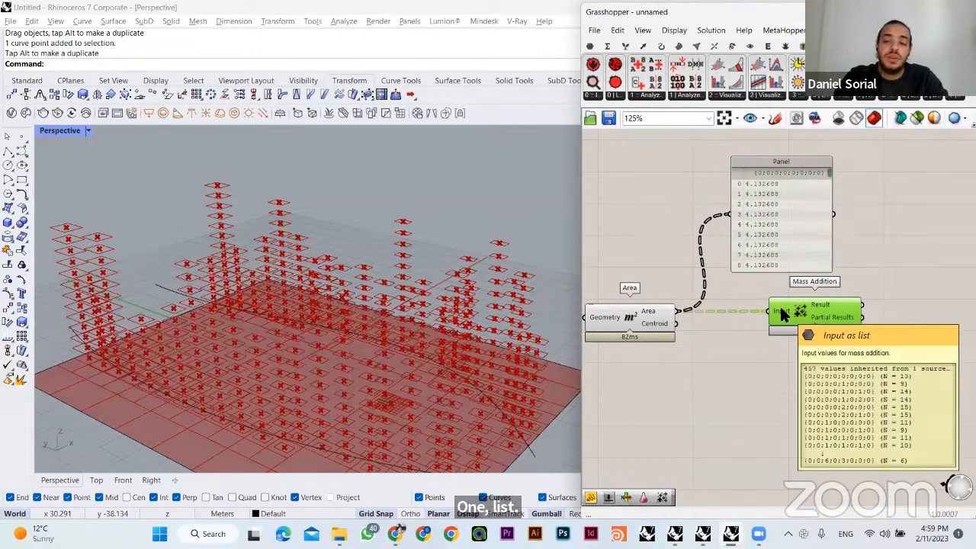
right_click(783, 312)
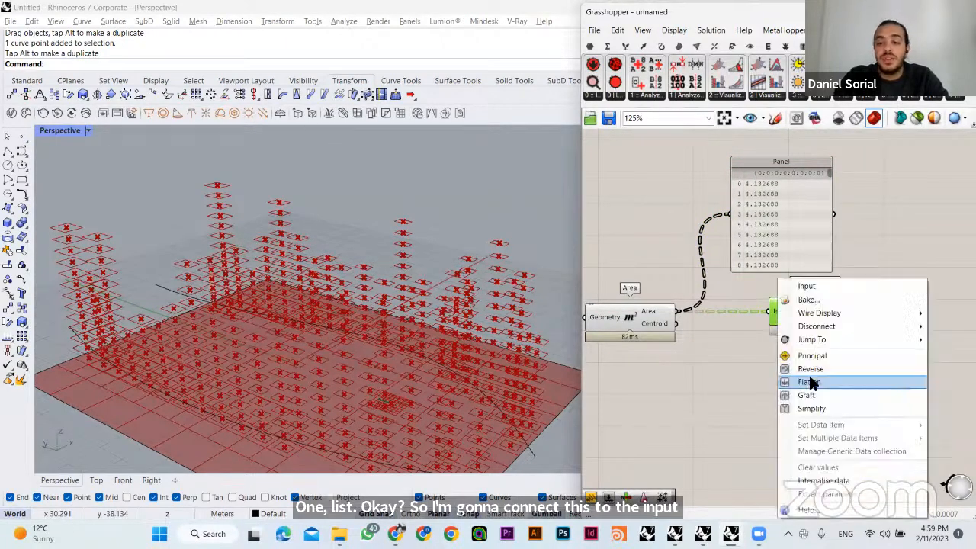
click(807, 377)
- Move the Panel beside Mass Addition and rewire it to the Result output
right_drag(779, 251, 715, 281)
drag(715, 280, 827, 278)
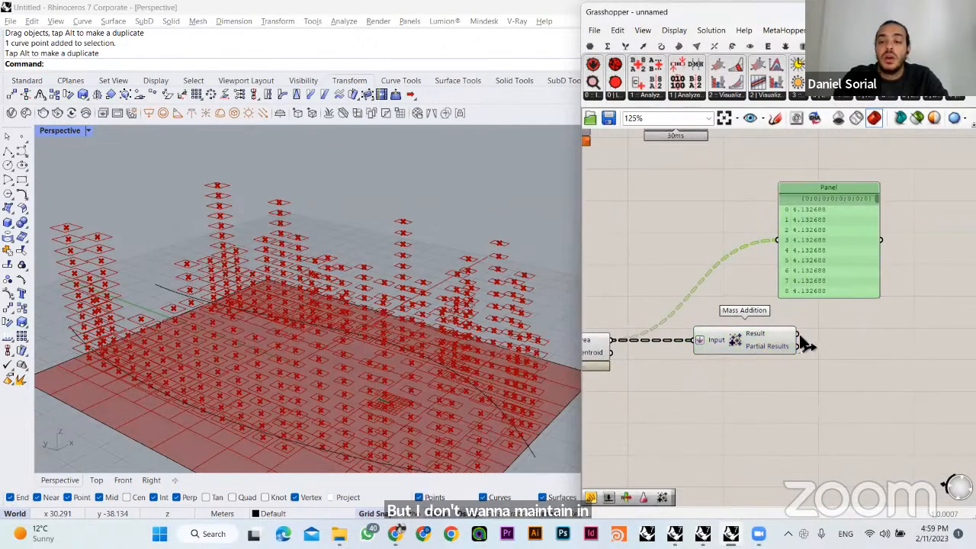
drag(786, 251, 856, 332)
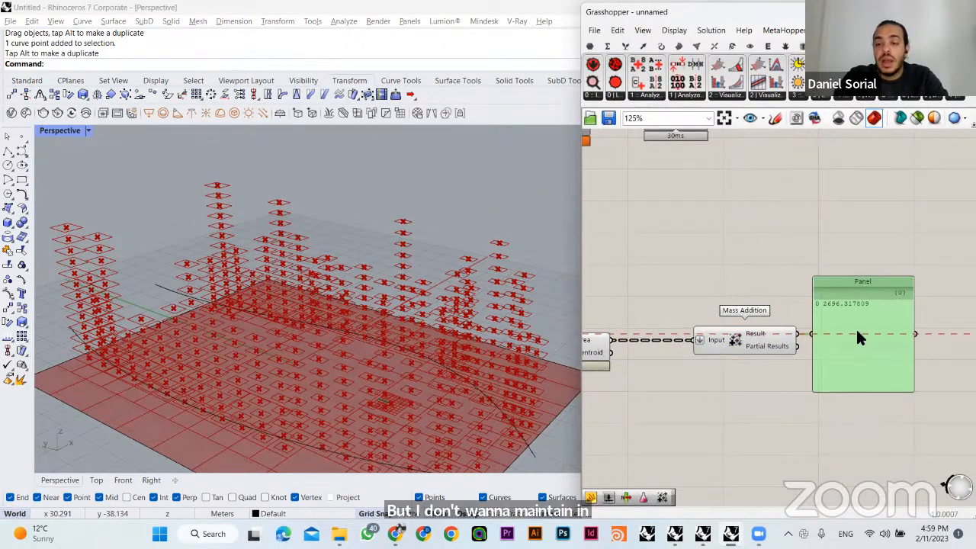
mouse_move(785, 285)
mouse_down()
mouse_move(882, 320)
mouse_move(784, 276)
mouse_up()
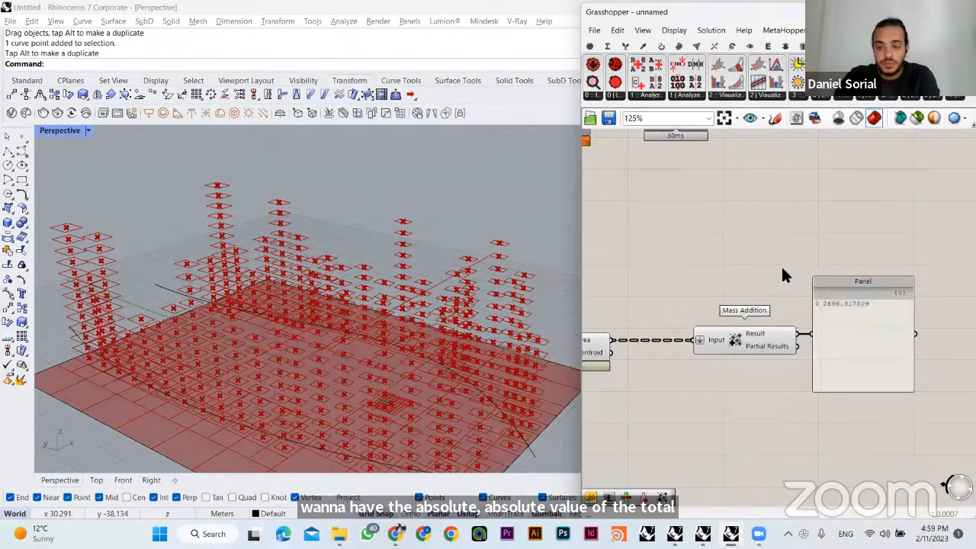
- Examine the flattened Mass Addition input, the Area component's floor data and the total area in the Panel
right_click(702, 341)
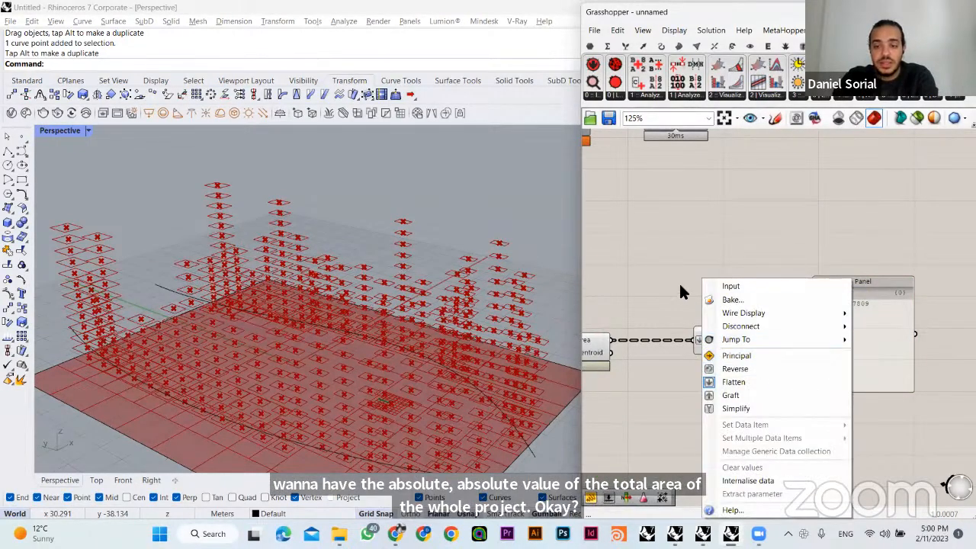
click(663, 328)
right_drag(663, 329, 698, 296)
drag(743, 301, 728, 300)
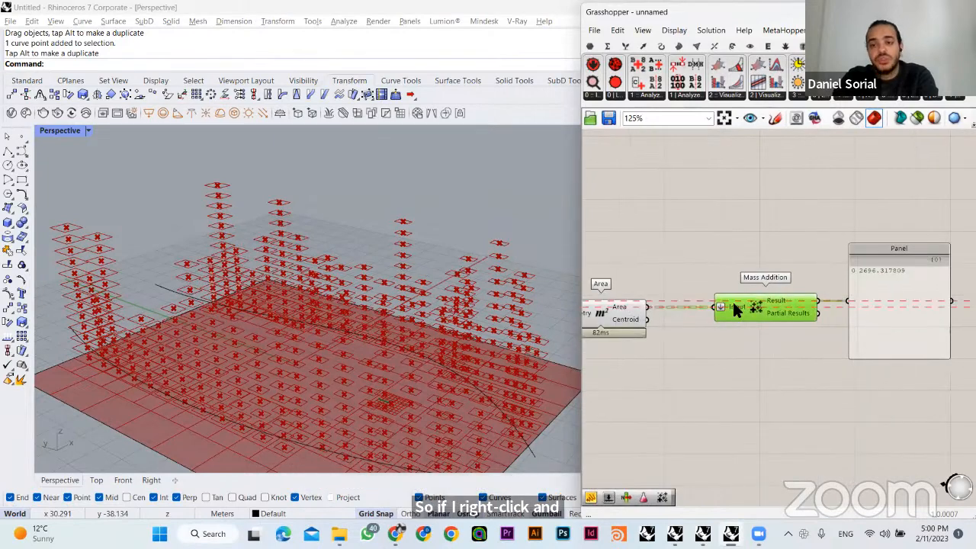
click(619, 323)
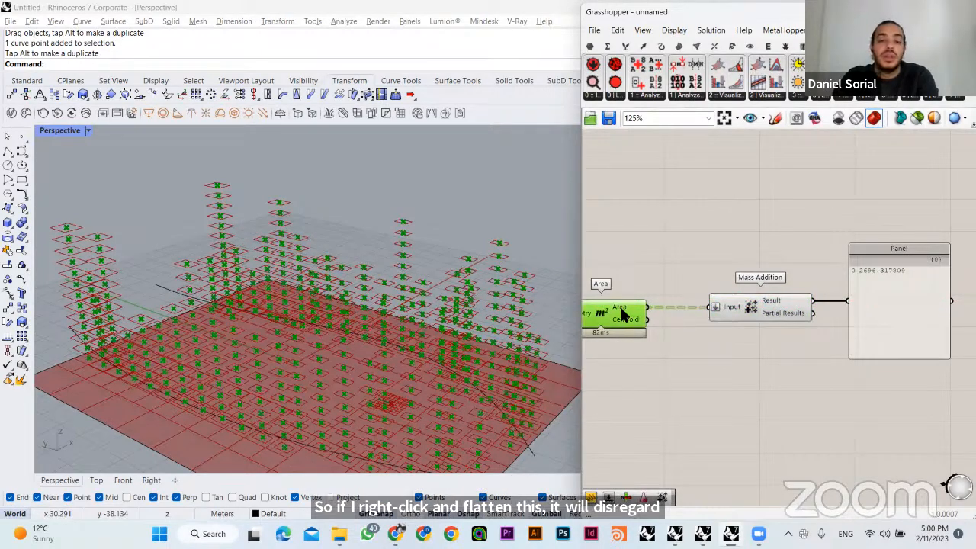
mouse_move(621, 314)
right_drag(621, 314, 667, 299)
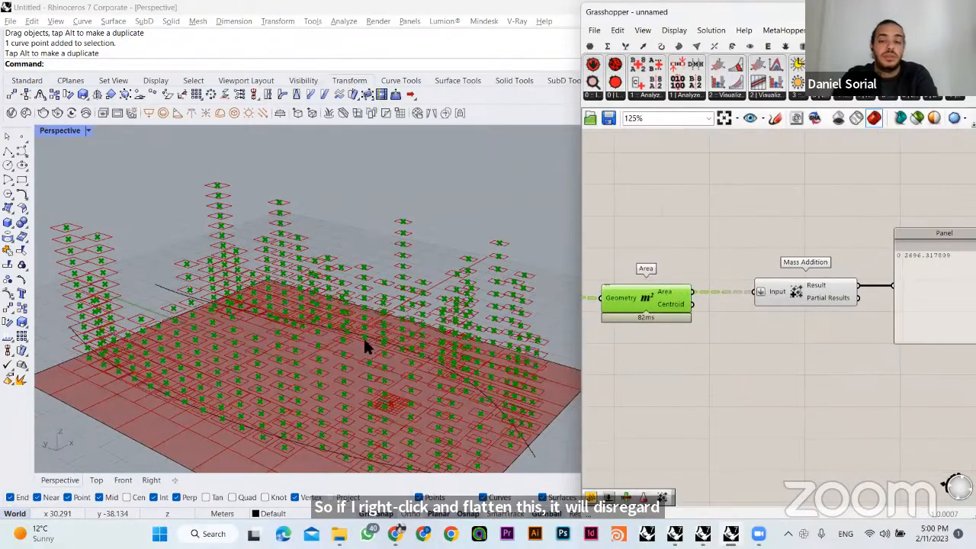
right_drag(484, 318, 520, 311)
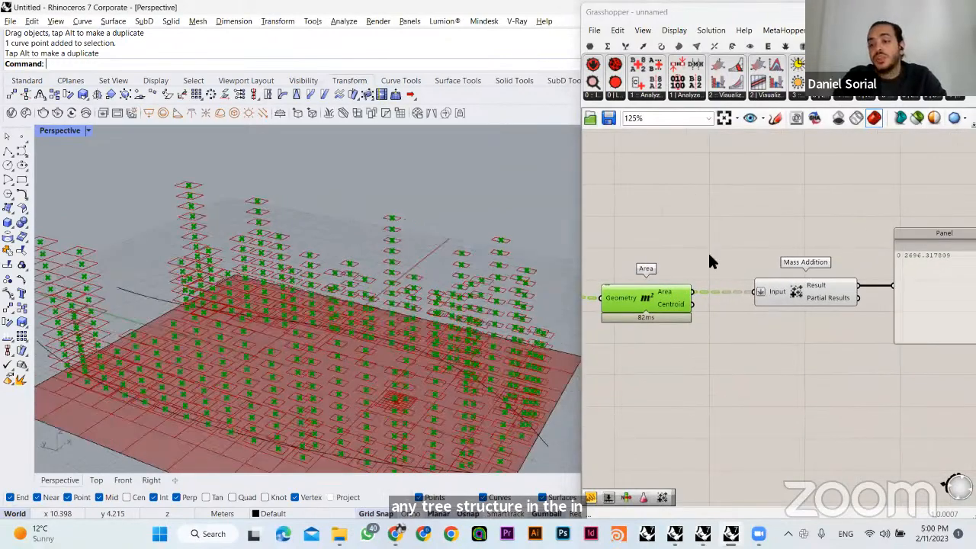
right_drag(869, 221, 725, 229)
drag(724, 229, 821, 267)
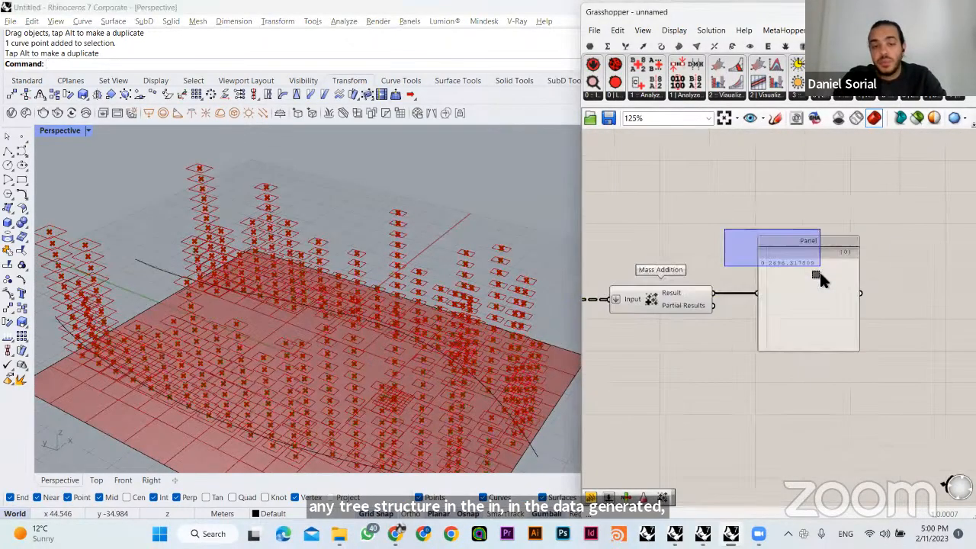
right_drag(361, 320, 371, 321)
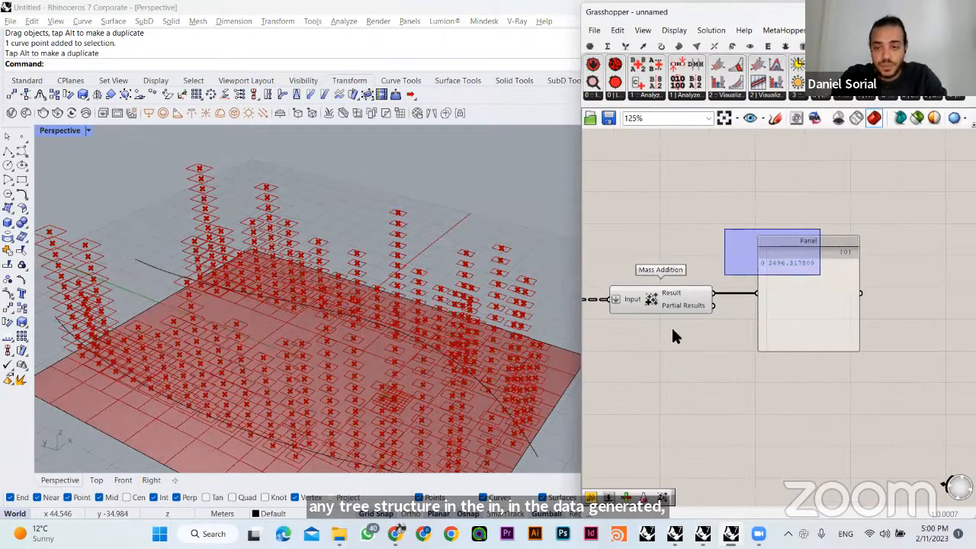
click(641, 297)
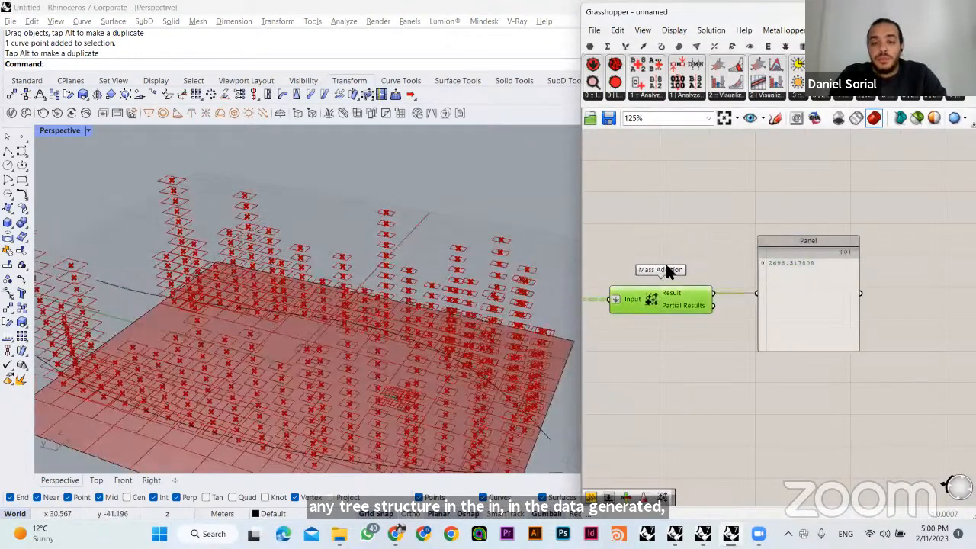
click(702, 339)
- Show the Simple Mesh tower preview again and hide the Area centroids and the Move component's floor curves
scroll(701, 340, down, 3)
right_drag(811, 221, 882, 333)
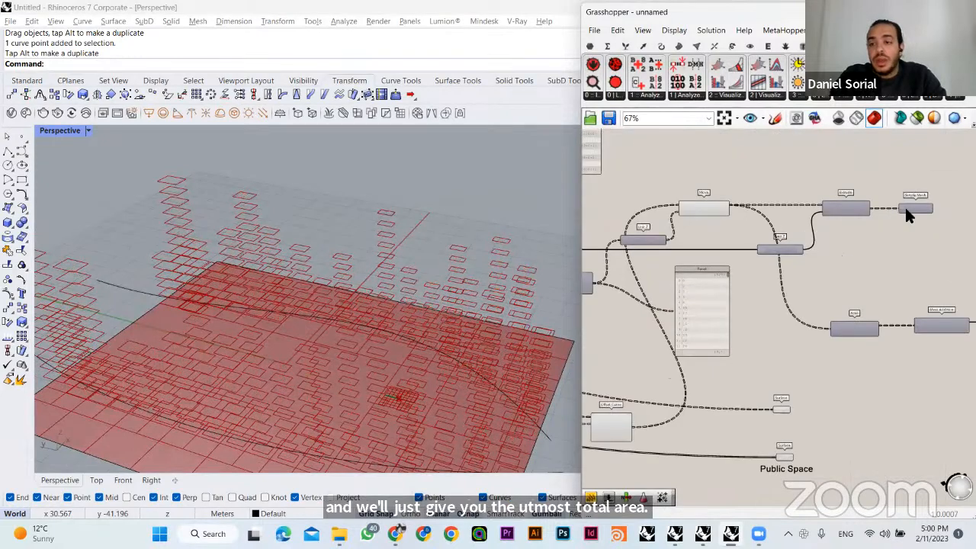
click(906, 208)
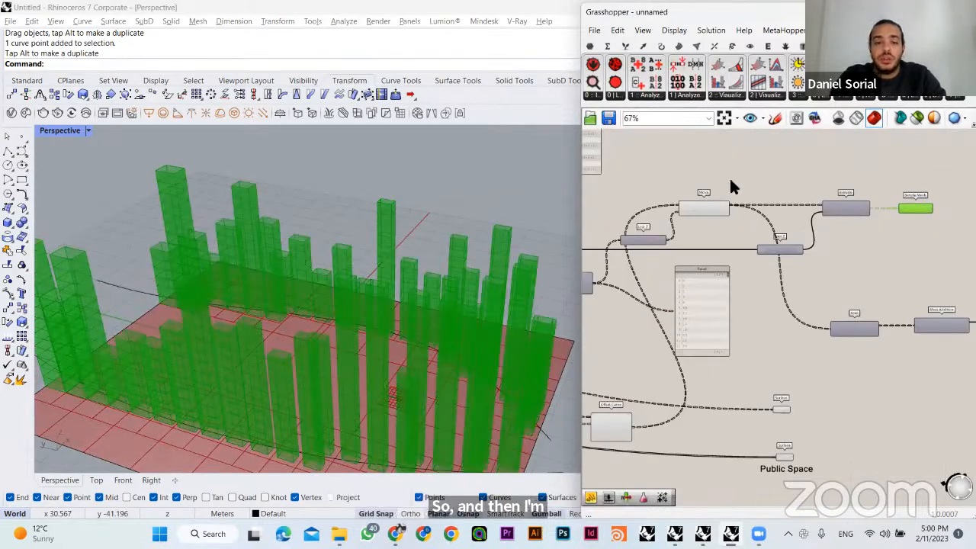
click(709, 207)
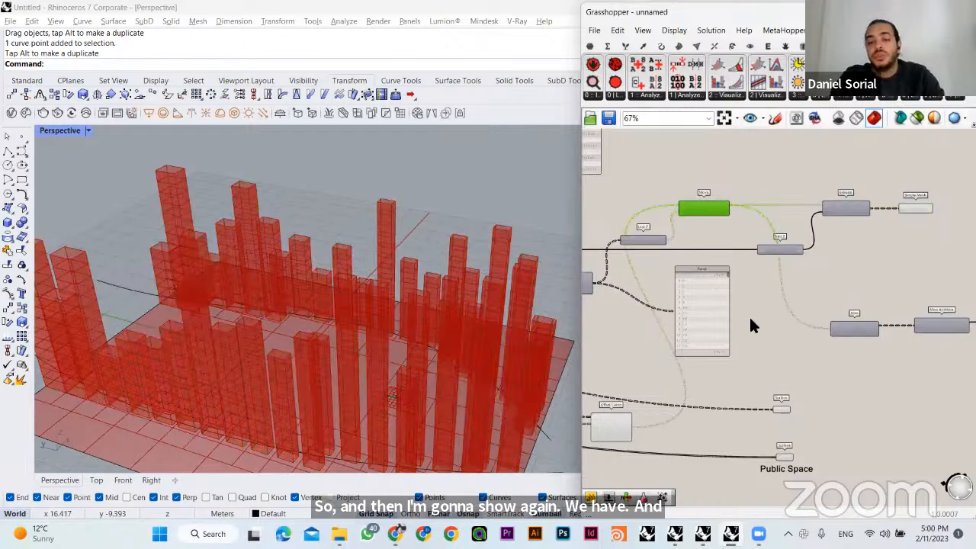
- Widen the Grasshopper window over the Rhino viewport, with the empty canvas beyond the area Panel in view
right_drag(503, 298, 695, 332)
right_drag(845, 305, 581, 229)
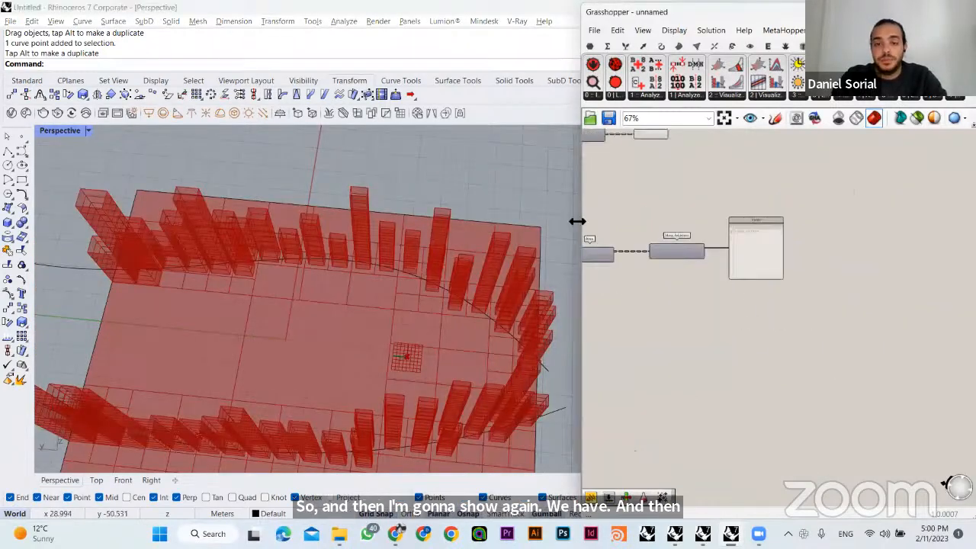
drag(581, 222, 472, 221)
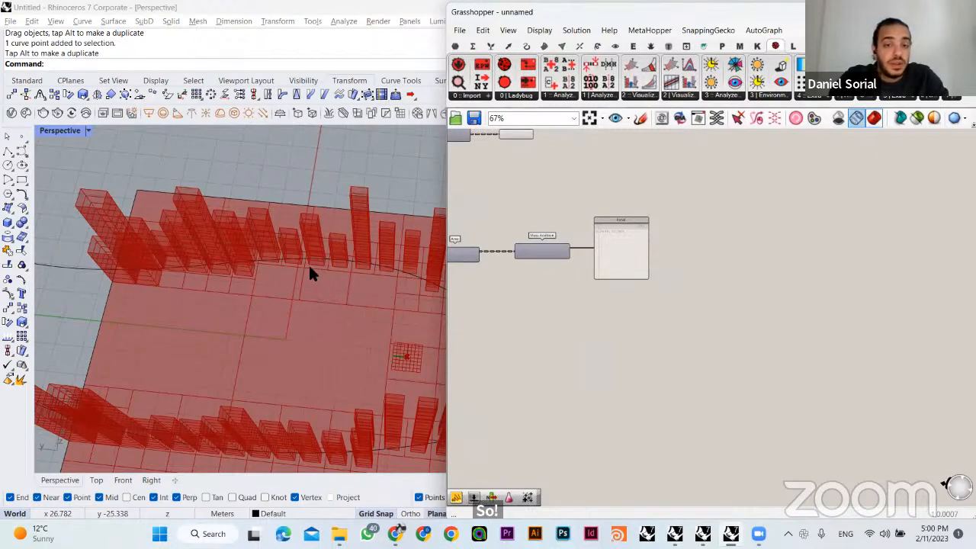
mouse_move(351, 242)
right_down()
mouse_move(363, 247)
mouse_move(359, 239)
right_up()
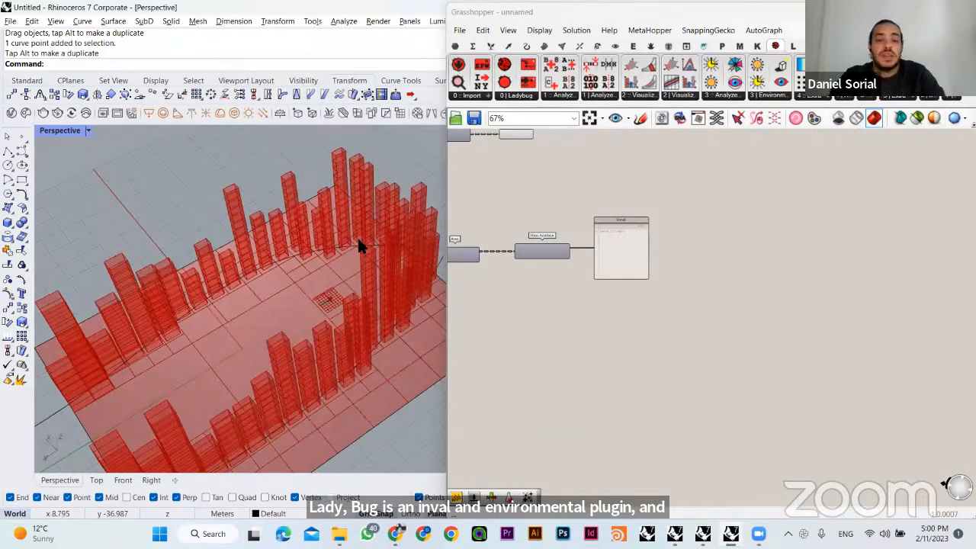
right_drag(515, 183, 559, 217)
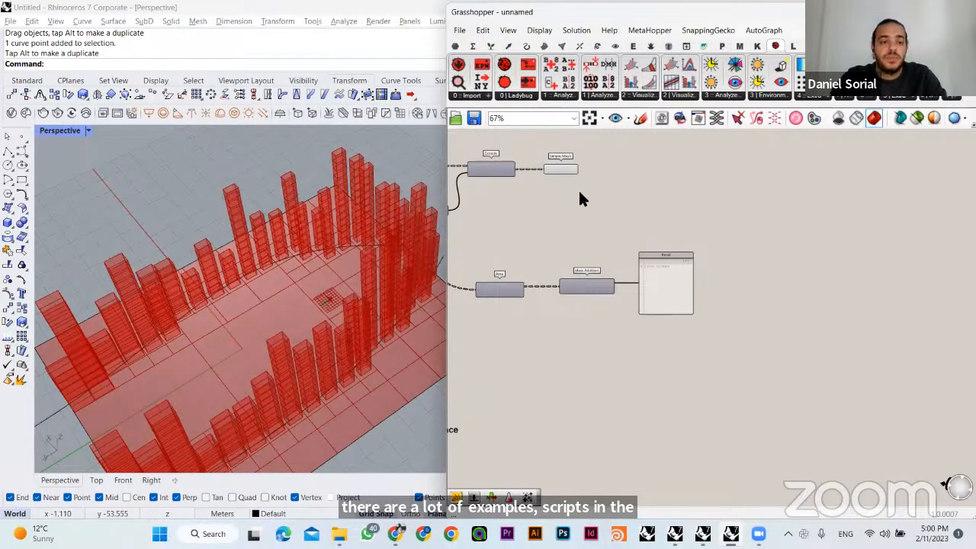
scroll(647, 220, up, 2)
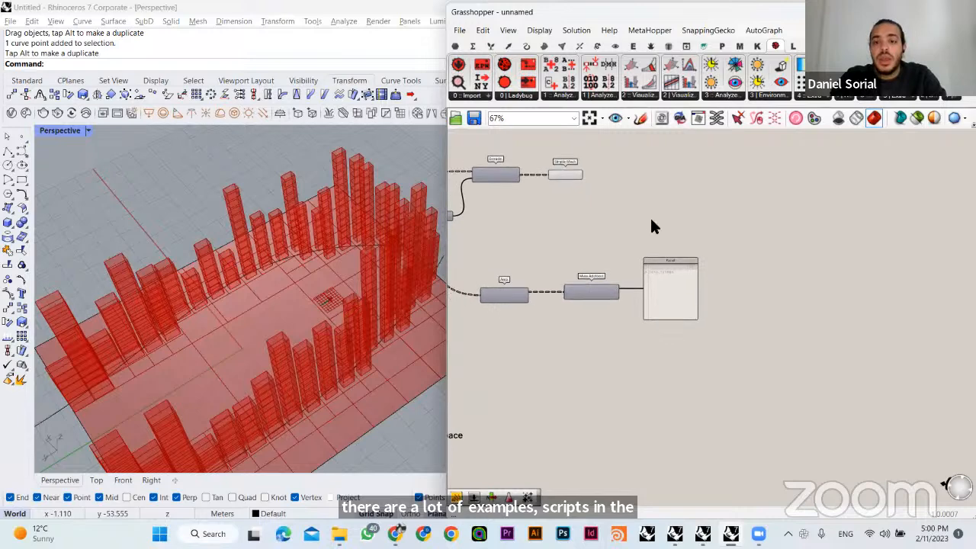
scroll(663, 227, up, 4)
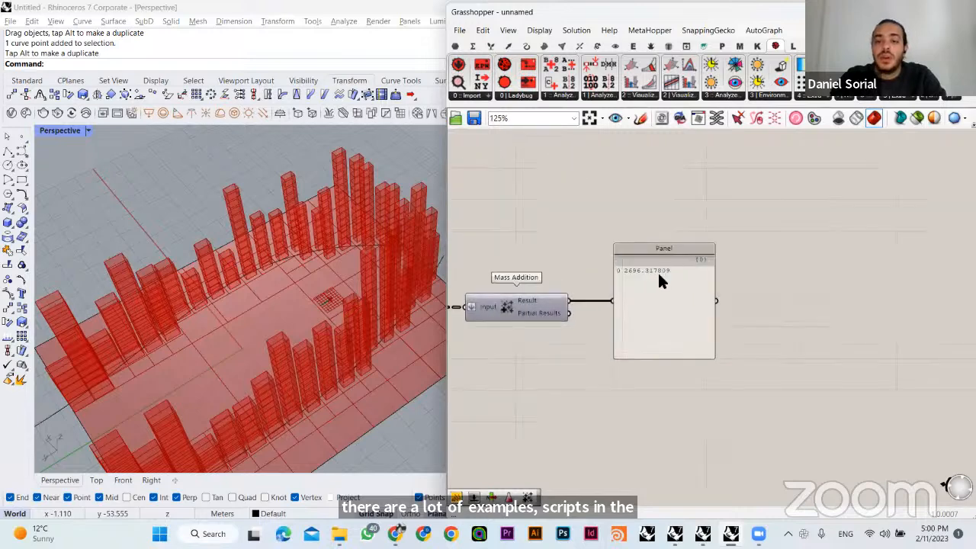
click(644, 217)
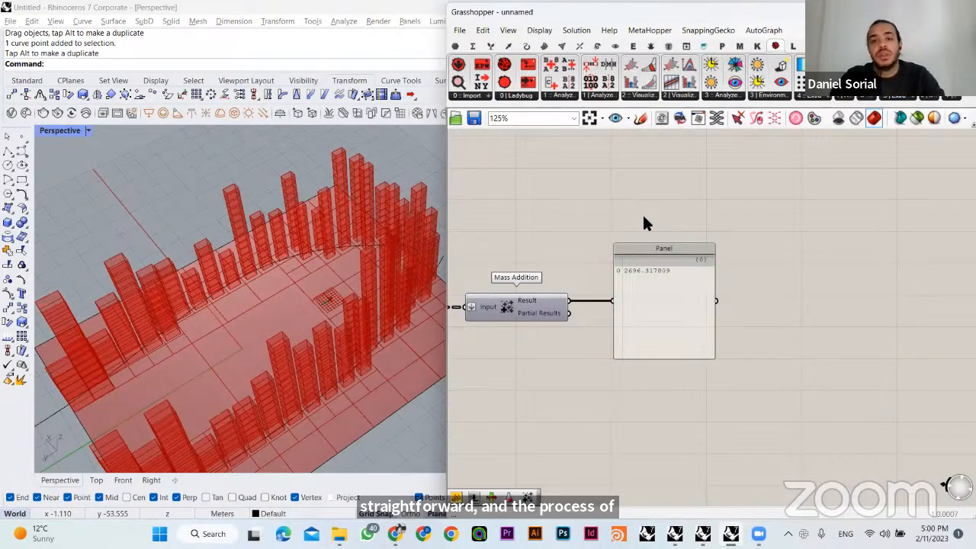
- Add a Ladybug LB Import EPW component to the empty canvas area beyond the total-area Panel
click(479, 96)
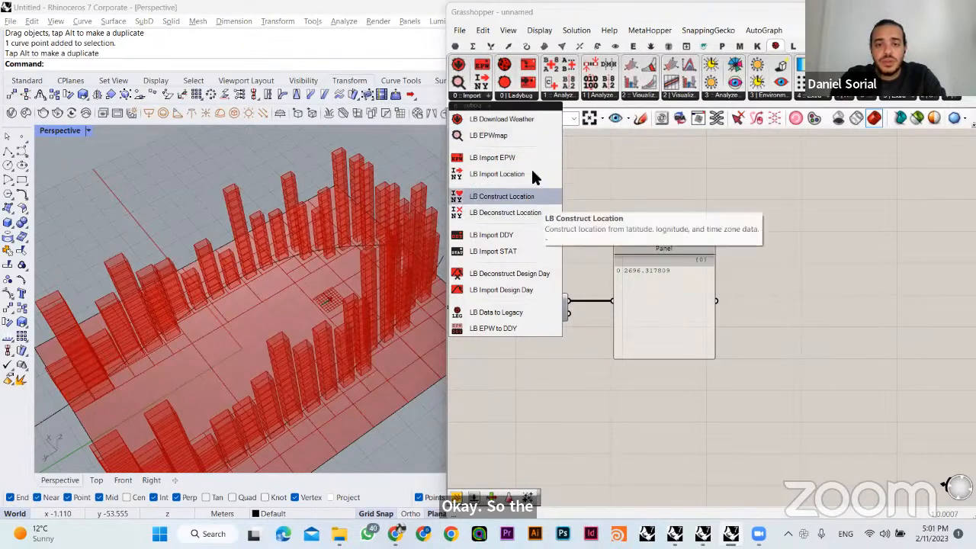
click(506, 158)
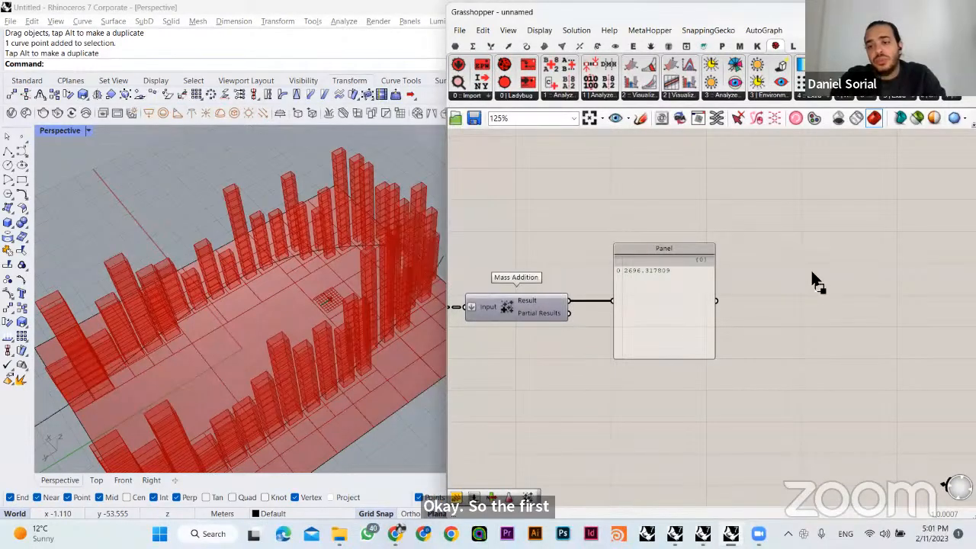
right_drag(650, 311, 680, 217)
scroll(684, 220, down, 1)
drag(674, 221, 717, 401)
right_drag(621, 414, 649, 310)
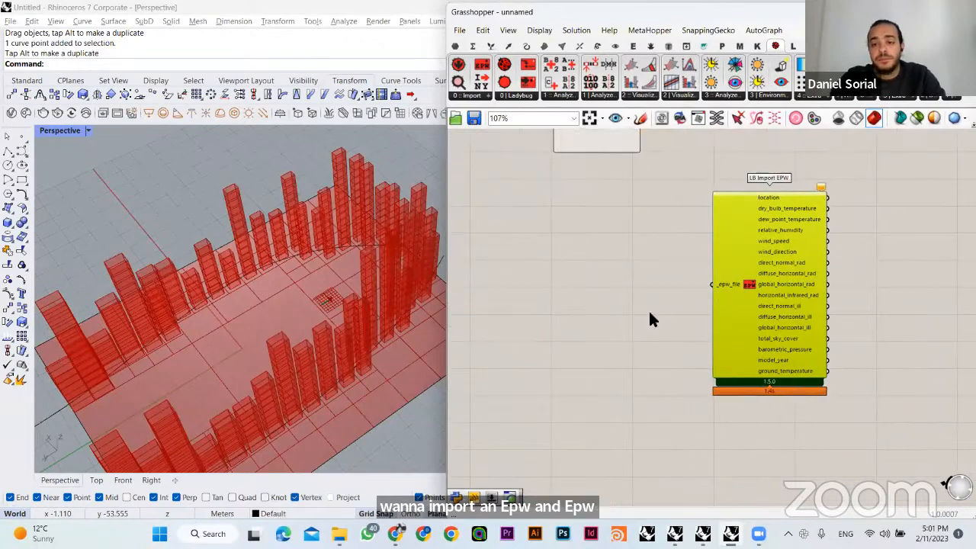
click(648, 309)
drag(725, 346, 712, 400)
click(656, 353)
scroll(657, 342, up, 1)
- Add a Ladybug LB EPWmap component in front of LB Import EPW's input side
right_drag(658, 333, 564, 315)
drag(563, 183, 652, 469)
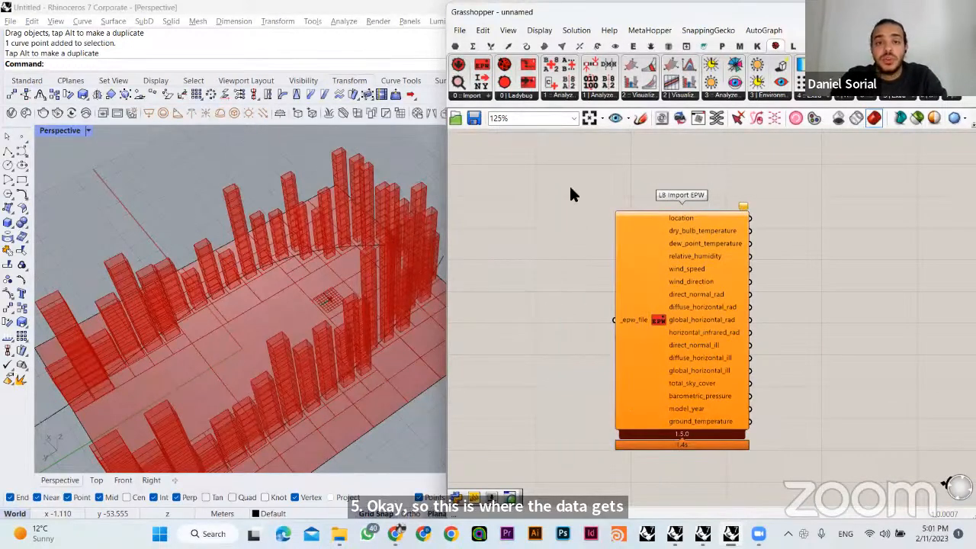
click(473, 96)
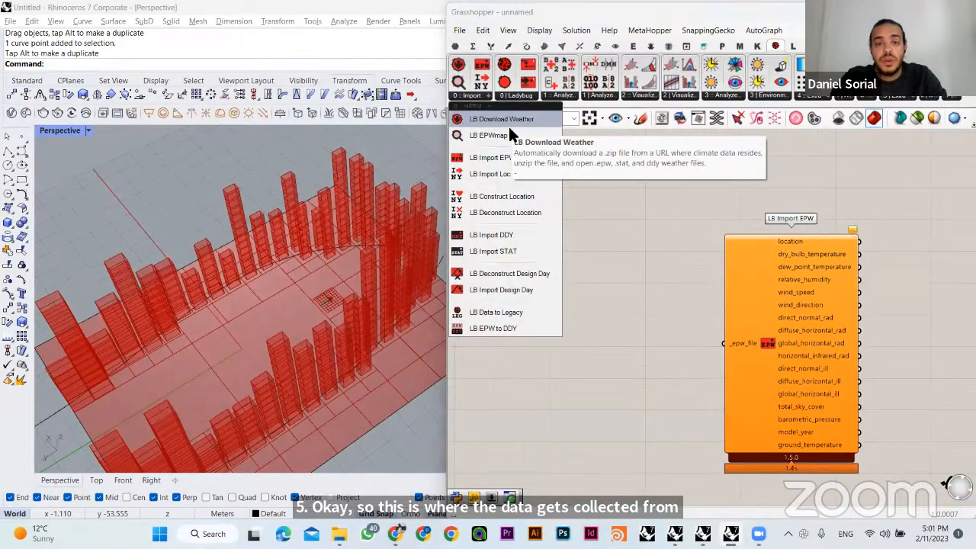
drag(508, 135, 578, 292)
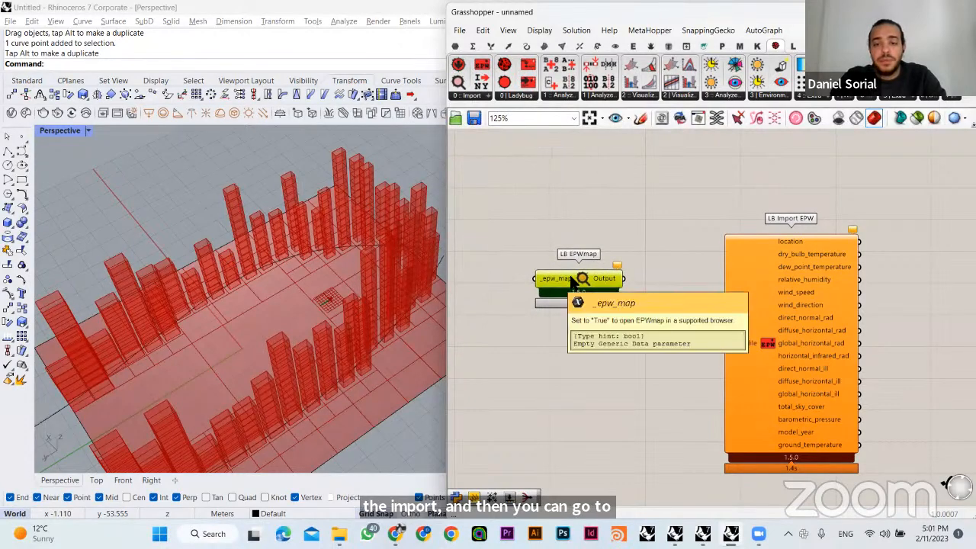
- Add a Button wired to LB EPWmap's _epw_map input and trigger it to open the EPW map web page
double_click(534, 251)
text(bu)
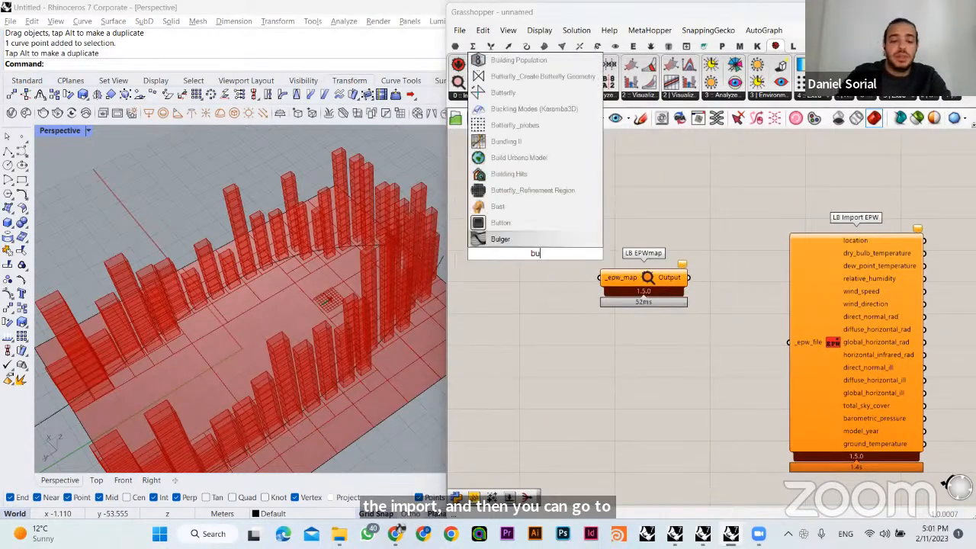
text(tton)
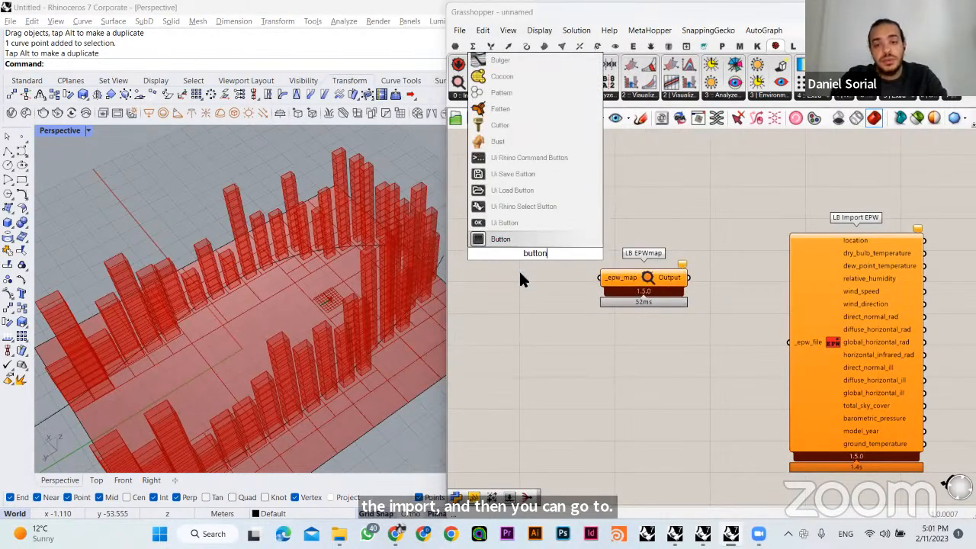
key(Return)
drag(600, 278, 566, 277)
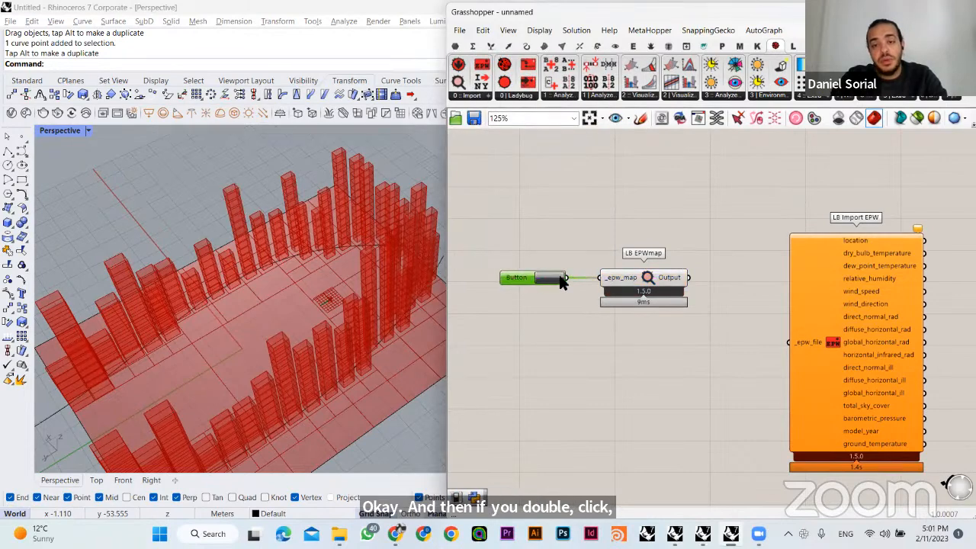
click(548, 280)
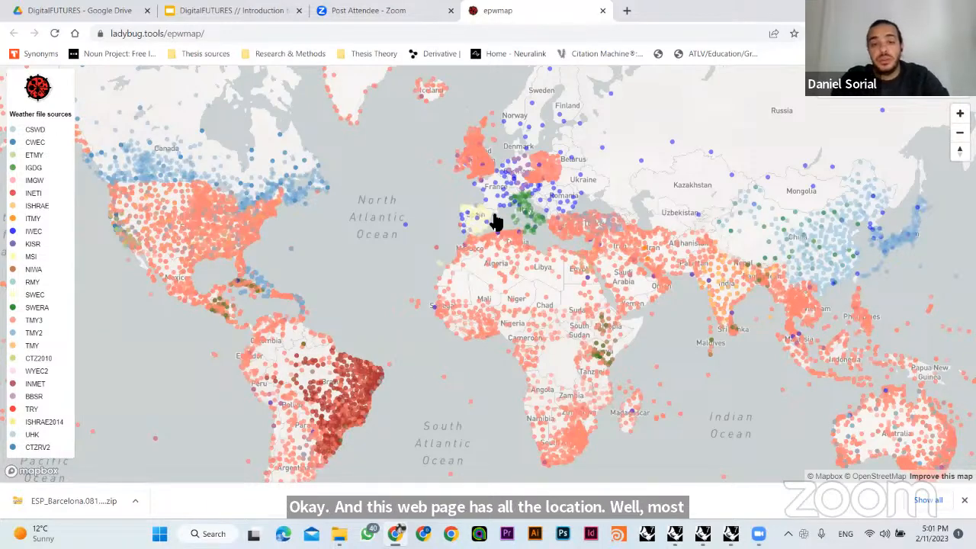
- Request the DOE download of the Barcelona 81810 SWEC weather file from the EPW map and cancel the save
scroll(496, 225, up, 5)
scroll(478, 227, up, 3)
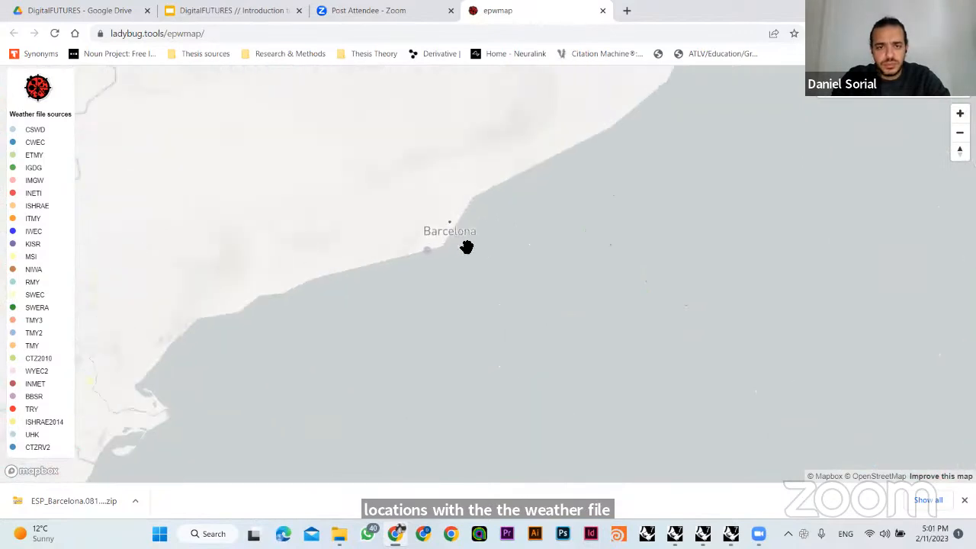
click(425, 253)
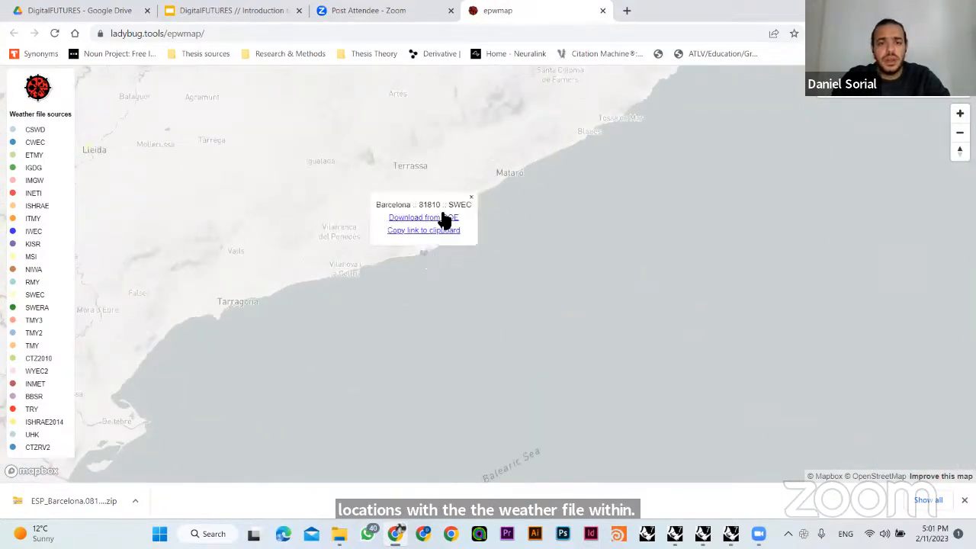
click(448, 221)
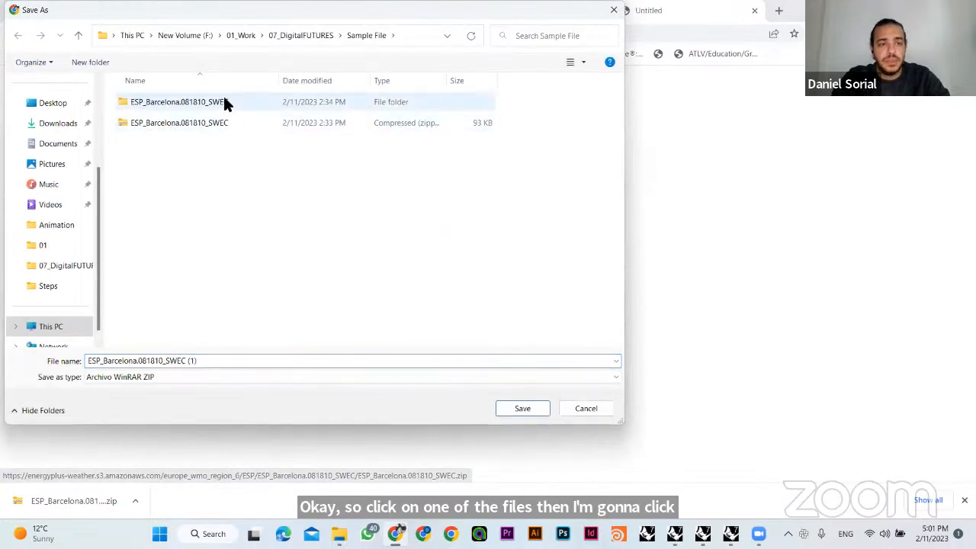
click(586, 408)
- Show the downloaded Barcelona archive in File Explorer and examine the file types inside the extracted ESP_Barcelona.081810_SWEC folder
click(136, 499)
click(170, 454)
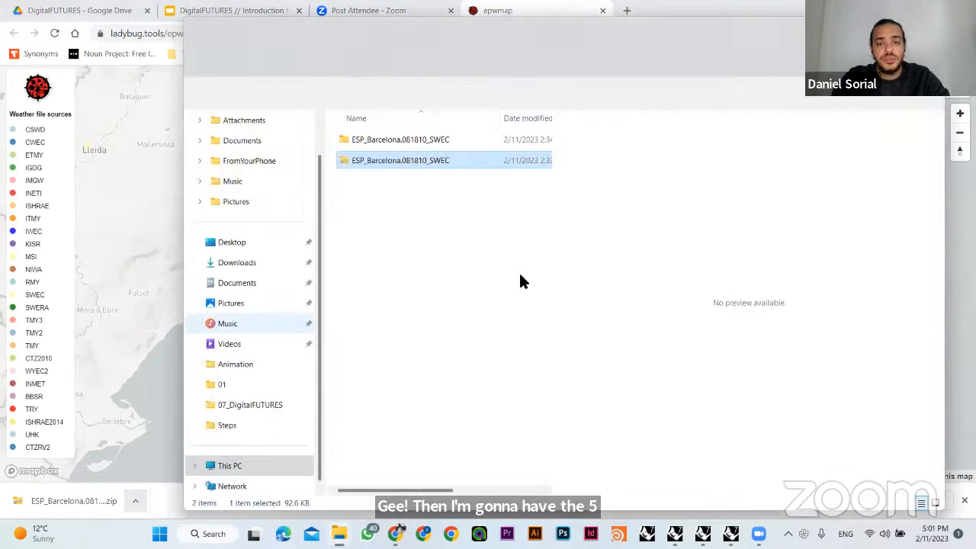
click(396, 139)
double_click(397, 139)
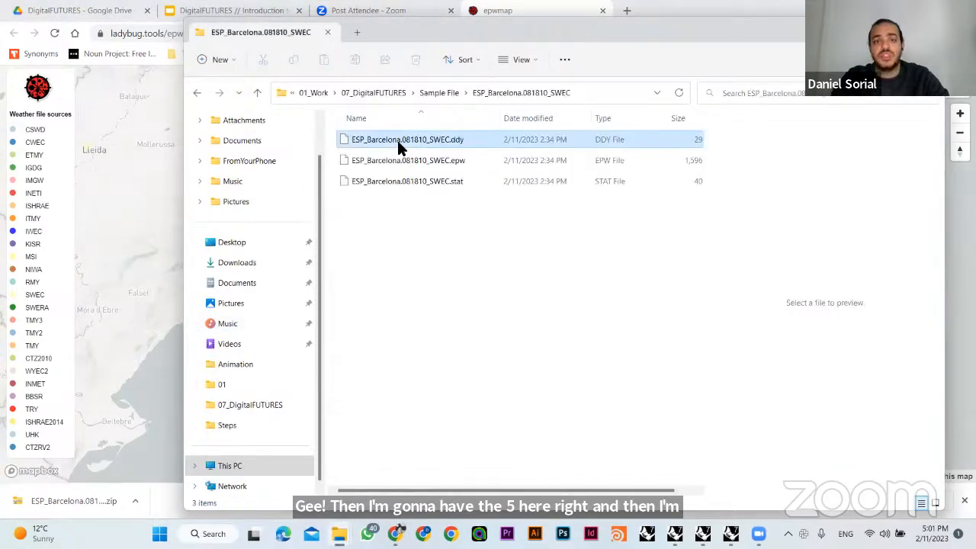
drag(492, 250, 461, 141)
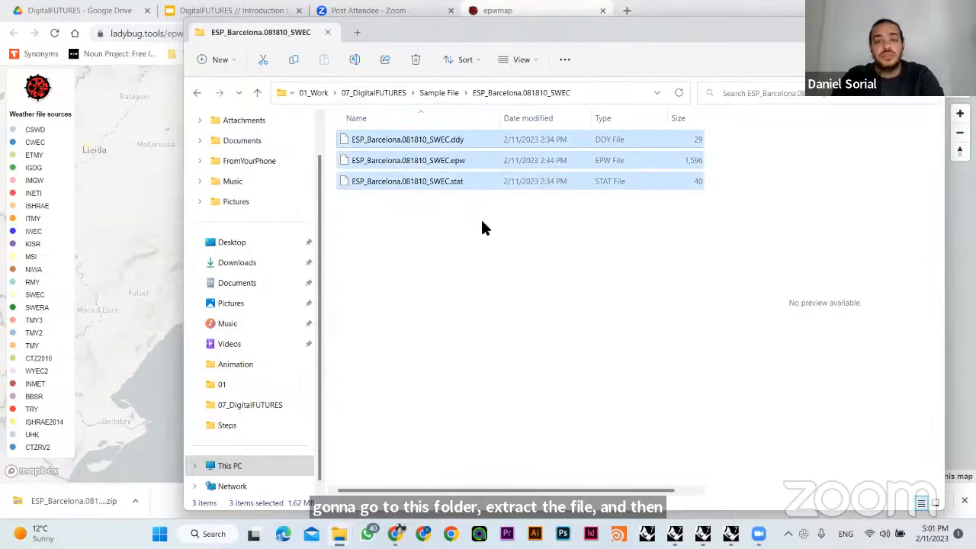
click(471, 223)
click(448, 160)
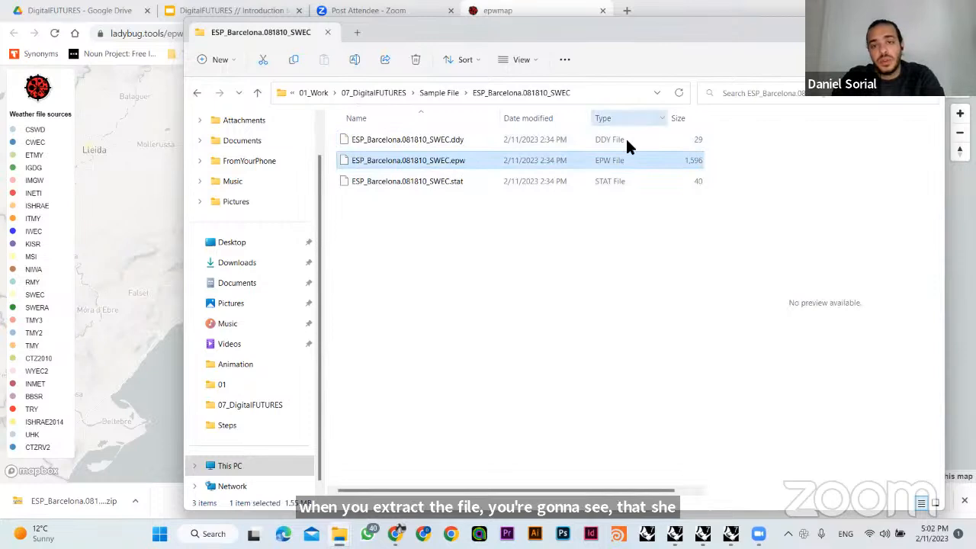
click(521, 289)
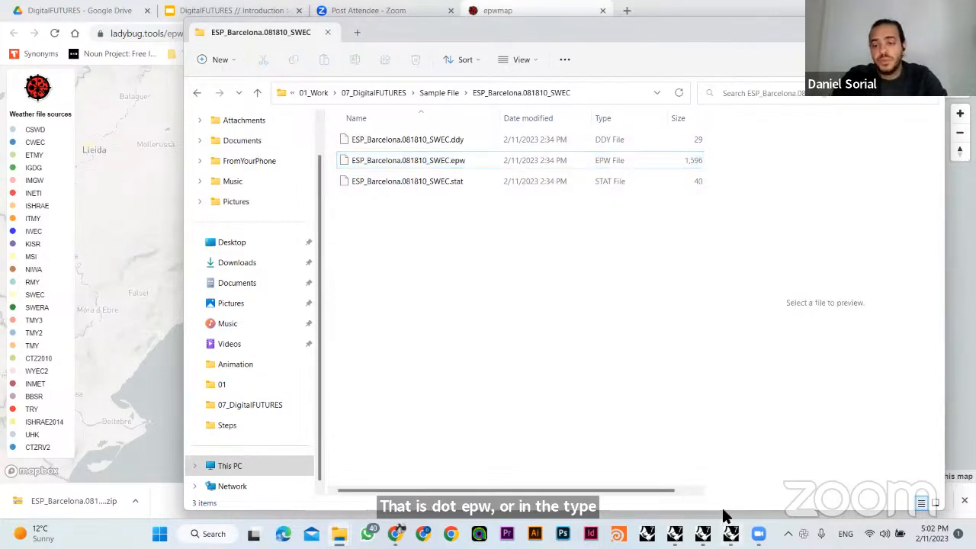
- Return to Grasshopper and add a File Path parameter in front of LB Import EPW, below LB EPWmap
mouse_move(731, 534)
click(717, 473)
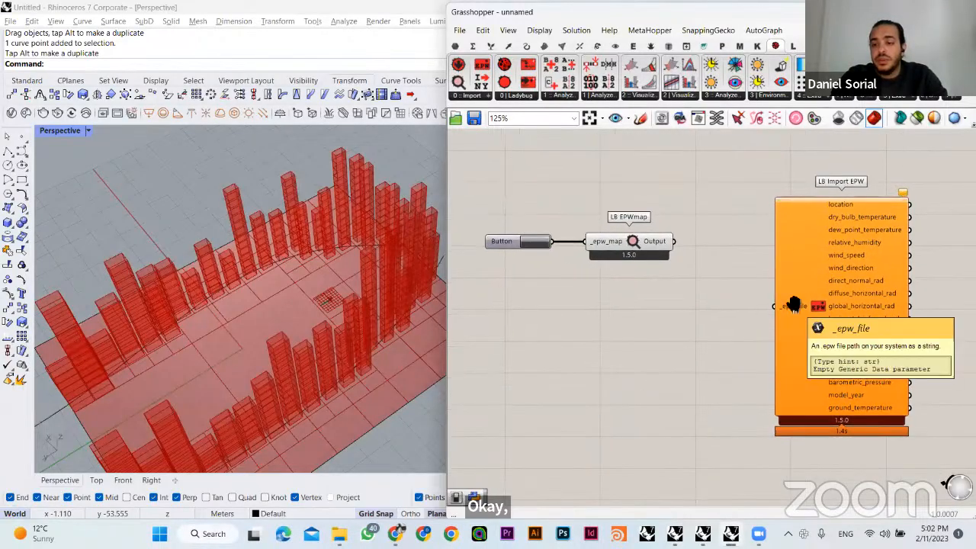
right_drag(816, 349, 734, 309)
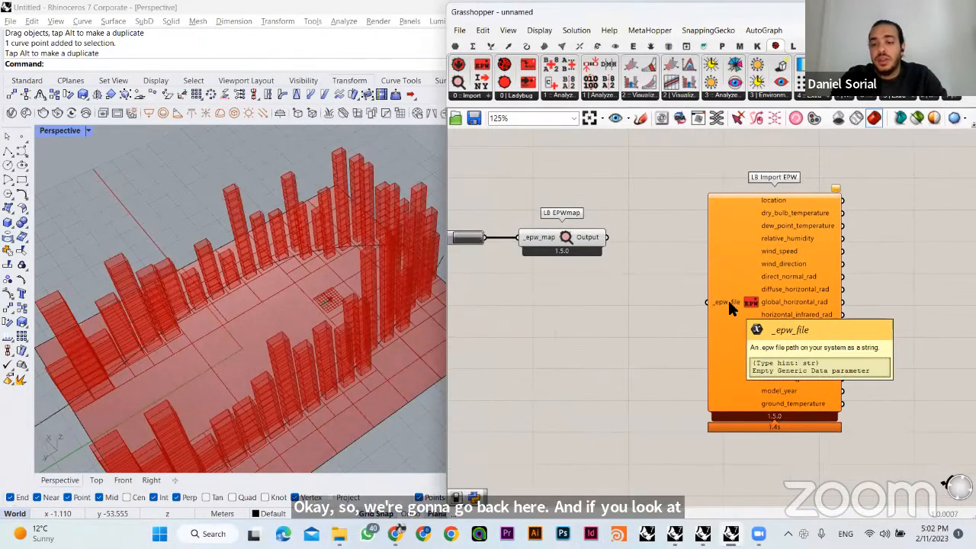
double_click(572, 328)
text(file)
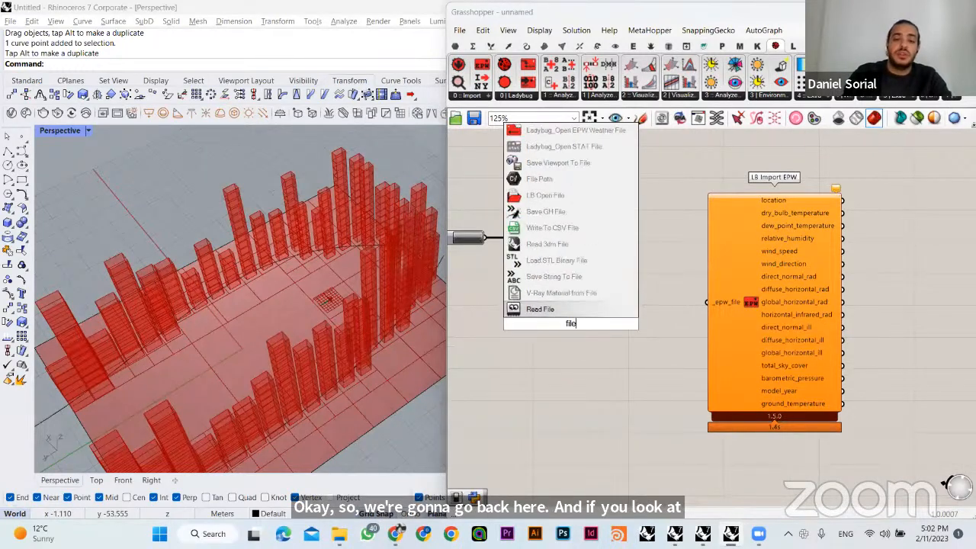
text( path)
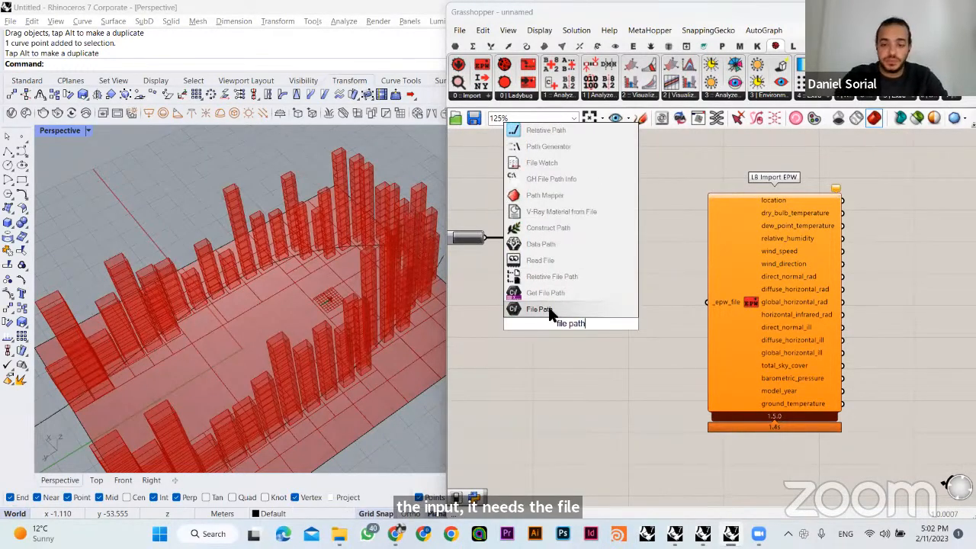
click(549, 311)
- Set the File Path parameter to the existing file ESP_Barcelona.081810_SWEC.epw
right_click(578, 312)
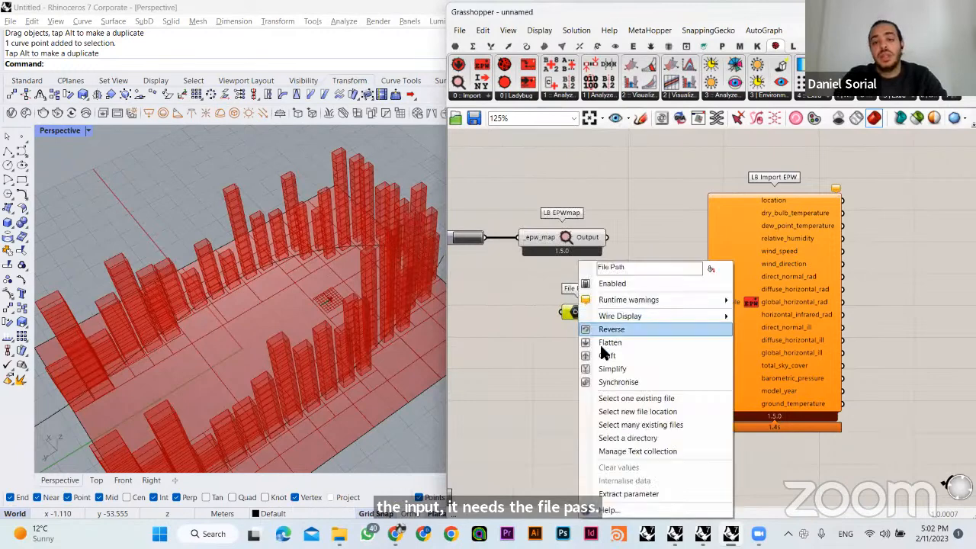
click(644, 398)
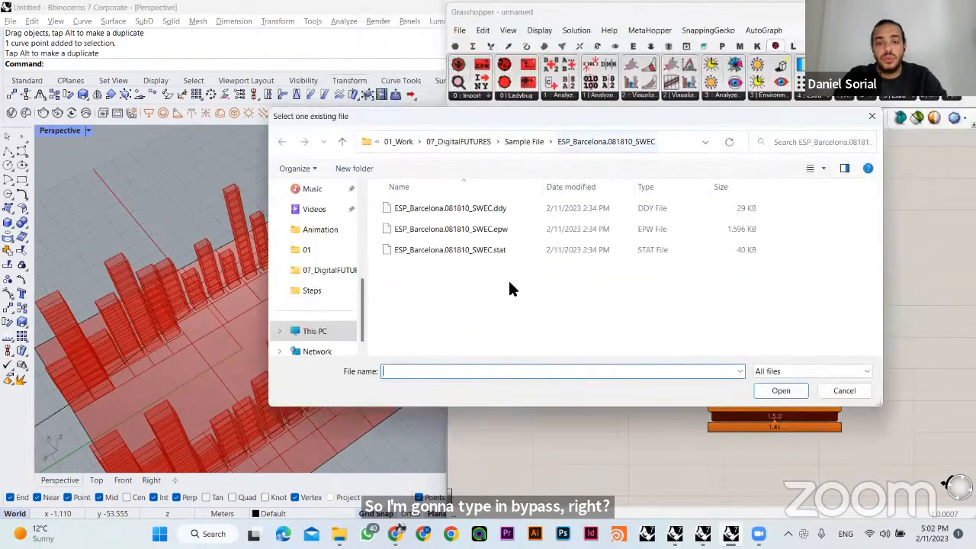
click(491, 231)
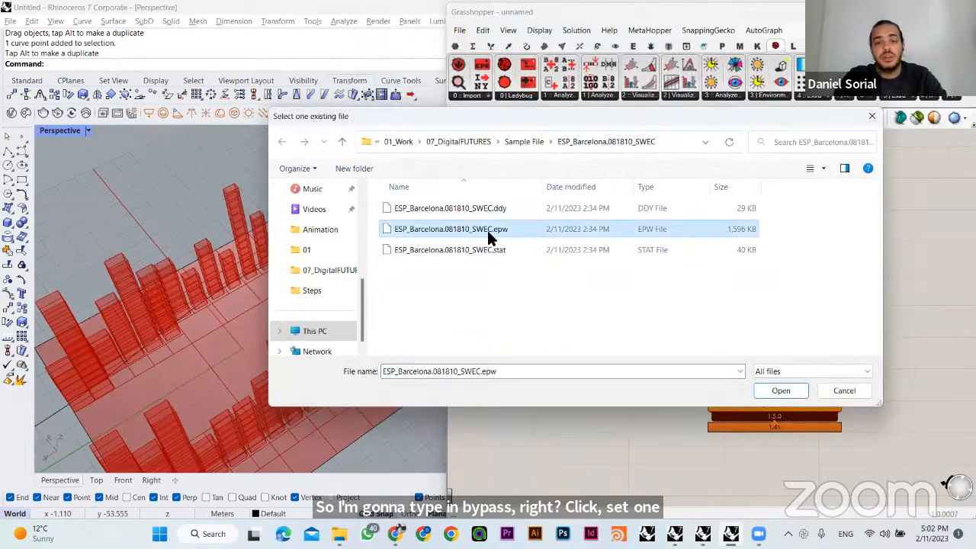
click(778, 390)
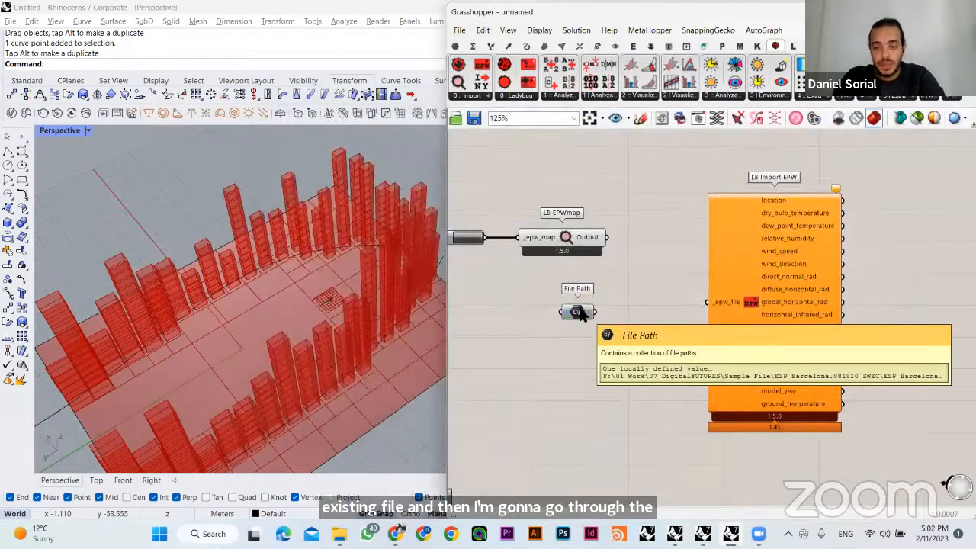
mouse_move(579, 314)
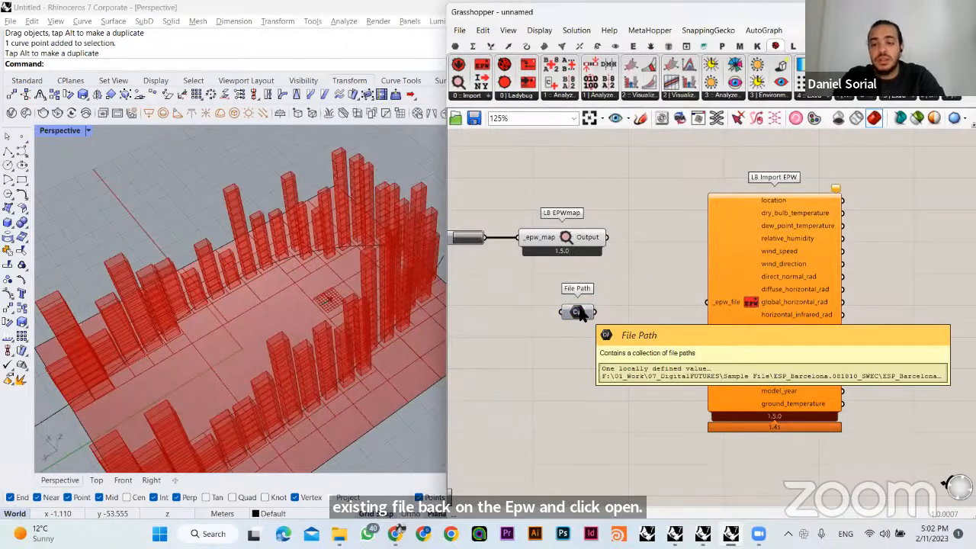
- Connect File Path to LB Import EPW's _epw_file input in a straight line and move the Button and LB EPWmap pair farther above it
mouse_move(579, 314)
mouse_down()
mouse_move(574, 299)
mouse_move(671, 330)
mouse_move(710, 309)
mouse_up()
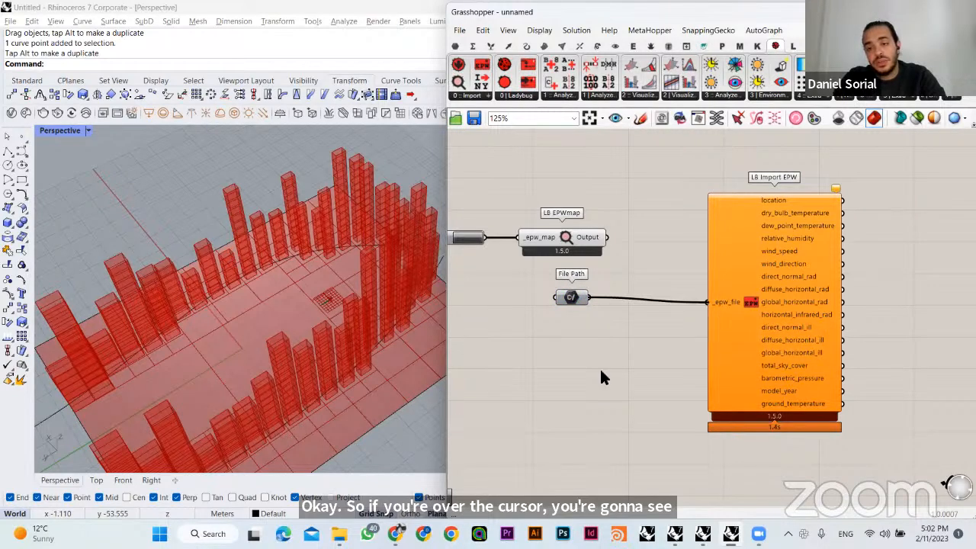
drag(571, 300, 576, 306)
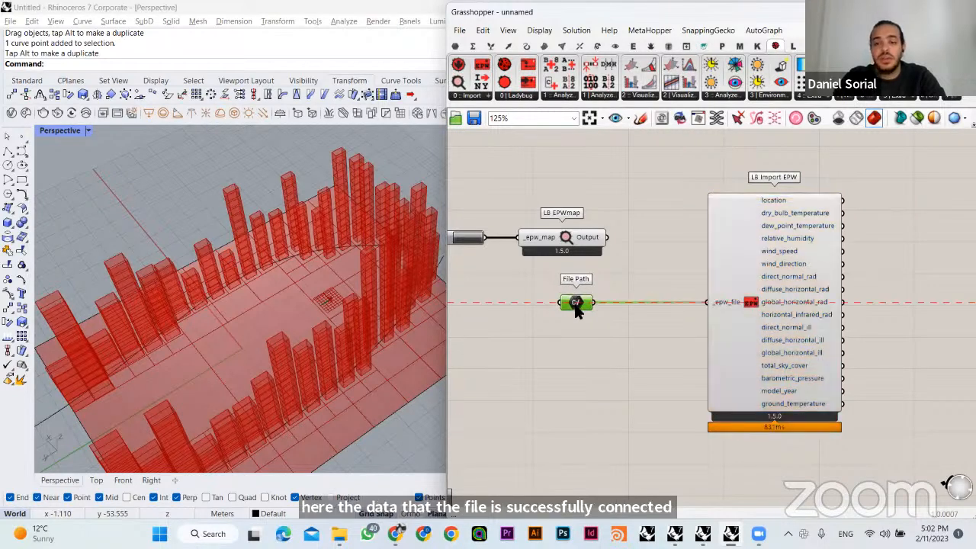
click(652, 267)
click(736, 252)
click(658, 181)
drag(650, 201, 456, 265)
drag(573, 252, 615, 167)
click(643, 244)
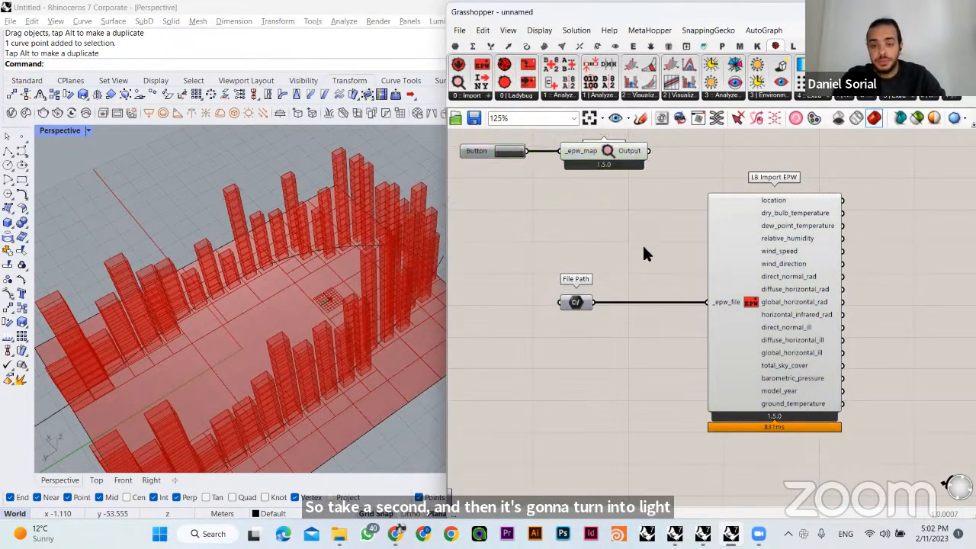
- Add a Ladybug LB Incident Radiation component on the empty canvas well beyond LB Import EPW's outputs
right_drag(657, 257, 520, 306)
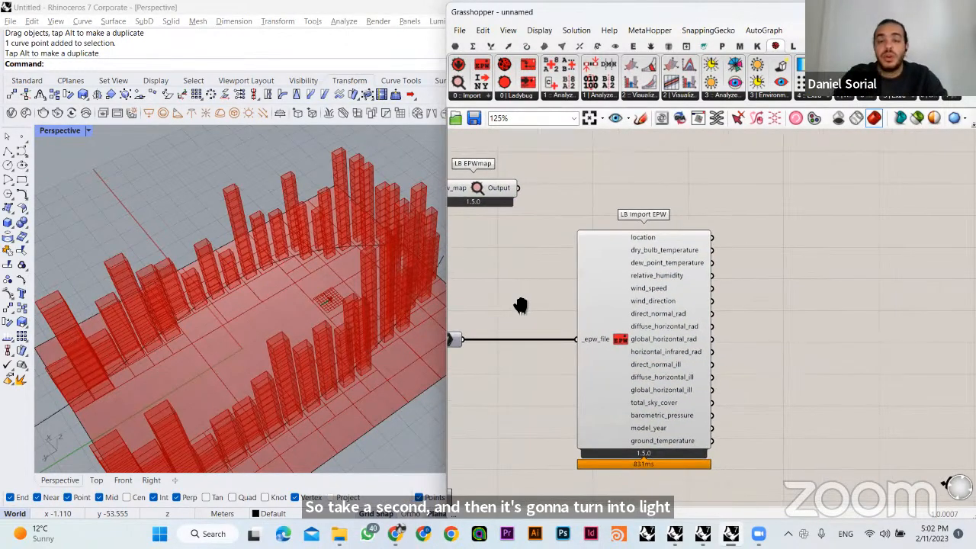
drag(594, 315, 574, 315)
click(636, 148)
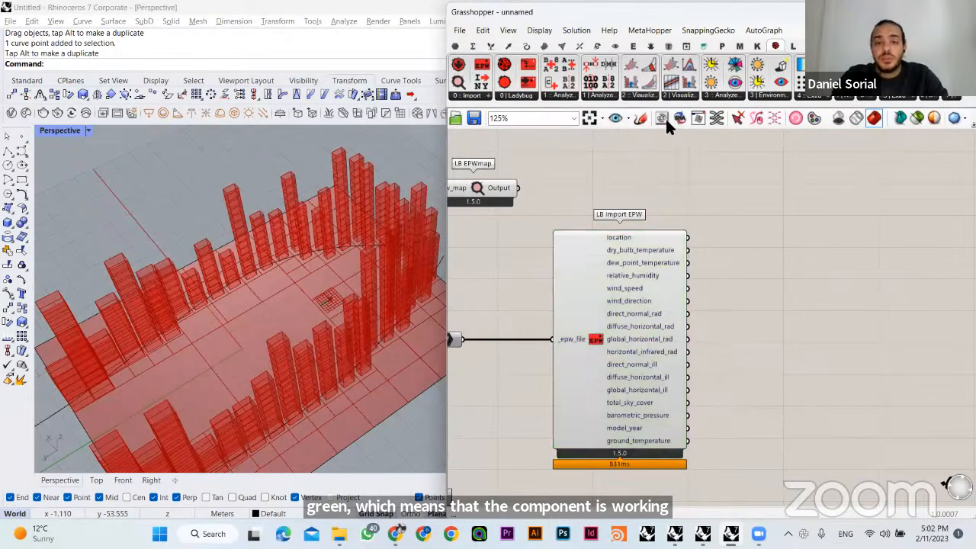
click(503, 96)
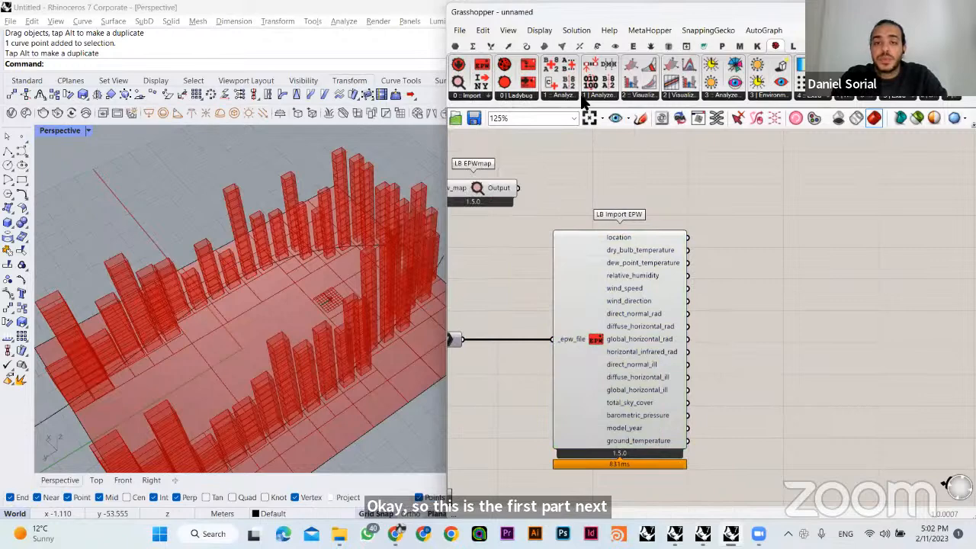
click(654, 96)
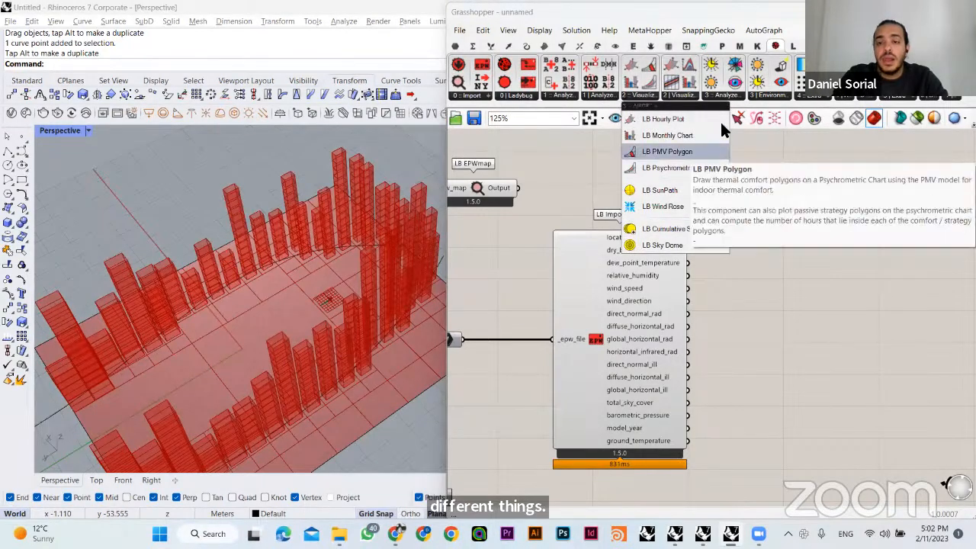
click(726, 95)
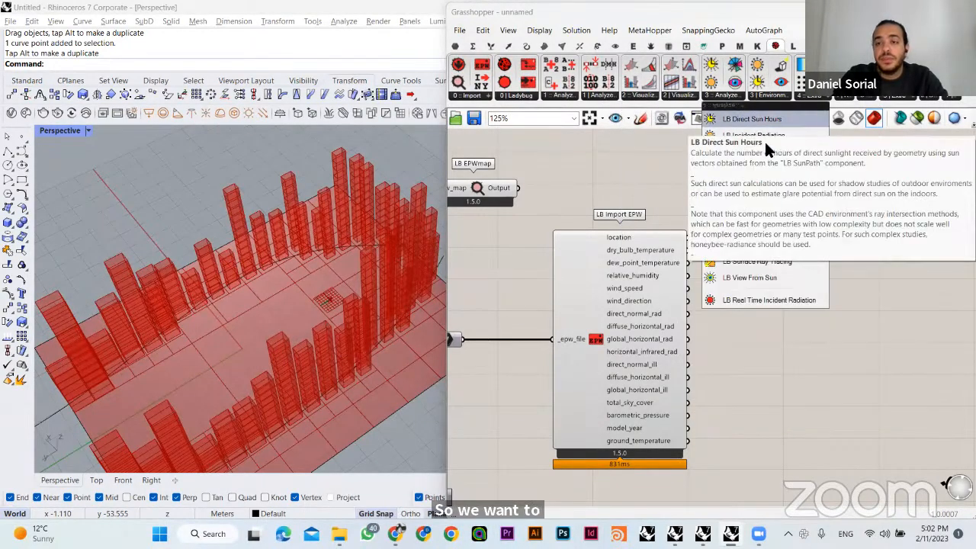
click(763, 137)
click(912, 323)
right_drag(803, 238, 624, 158)
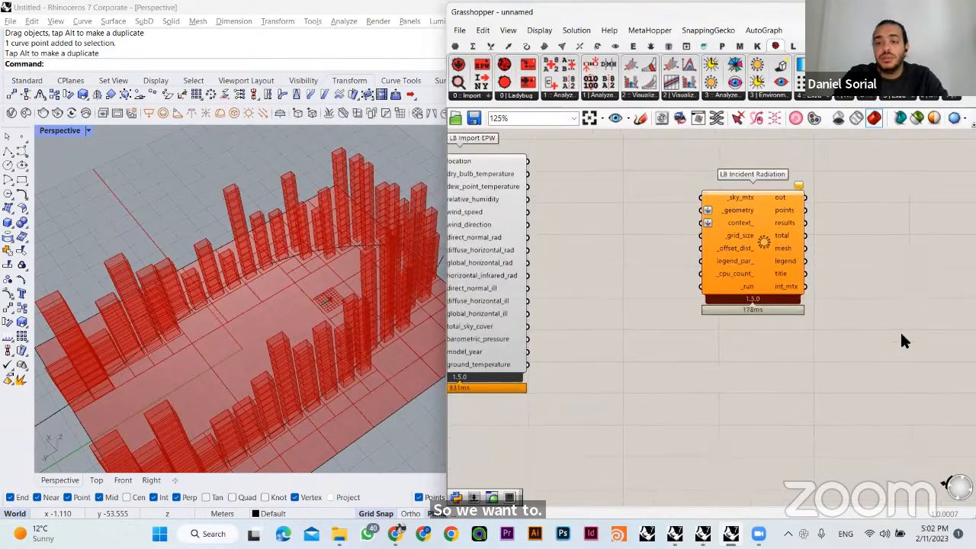
drag(729, 223, 900, 331)
click(832, 221)
- Add a Ladybug LB Direct Sun Hours component and align it directly above LB Incident Radiation
click(727, 97)
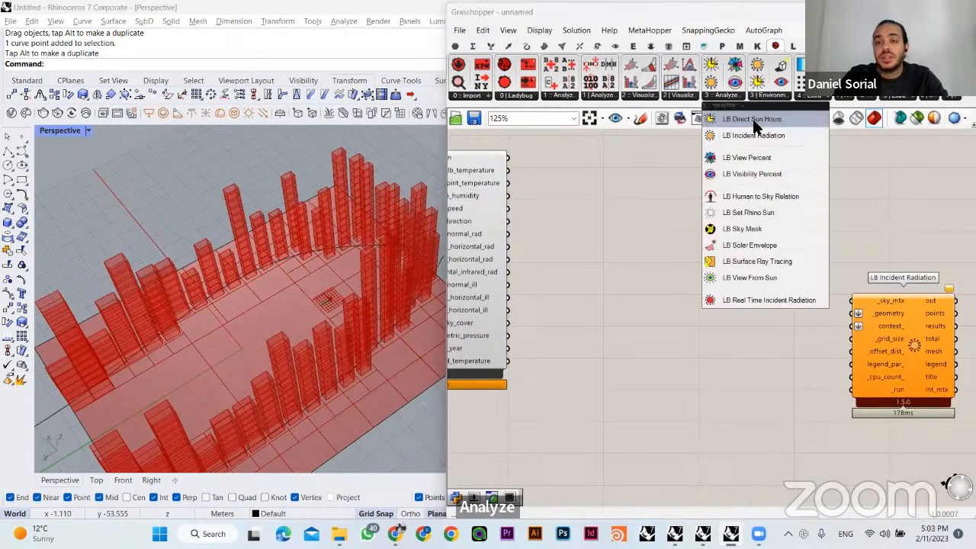
click(755, 122)
click(898, 190)
right_drag(898, 191, 829, 210)
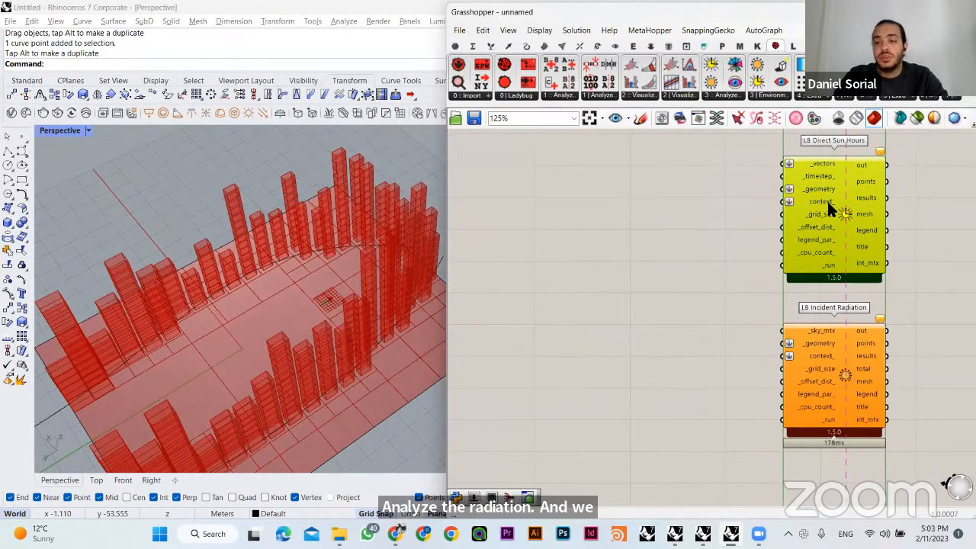
click(688, 201)
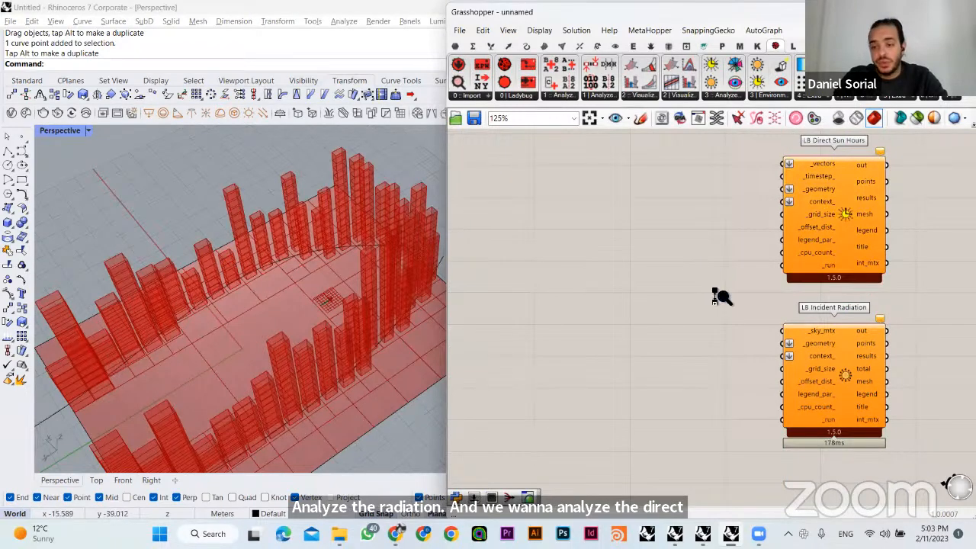
- Move LB Incident Radiation farther down to free space and reposition LB Direct Sun Hours above it
scroll(721, 297, down, 3)
drag(801, 350, 870, 465)
click(815, 321)
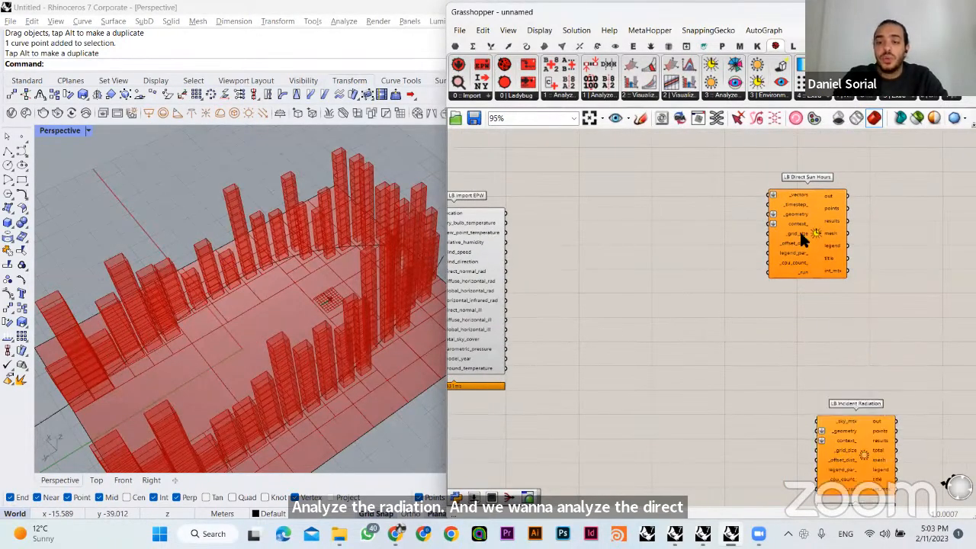
scroll(706, 228, up, 2)
drag(828, 241, 794, 242)
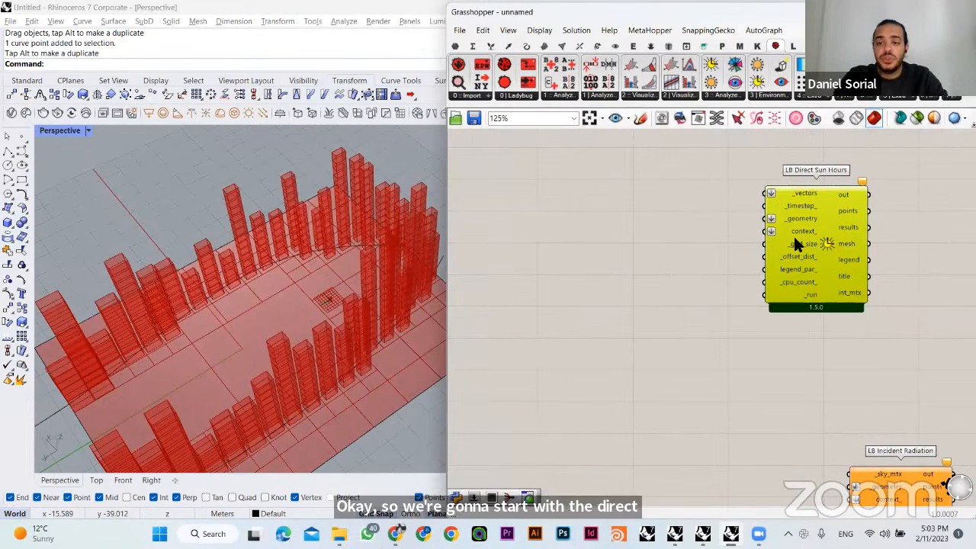
- Add a Ladybug LB SunPath component on the empty canvas between LB Import EPW and LB Direct Sun Hours
click(683, 229)
right_drag(682, 229, 754, 223)
click(640, 101)
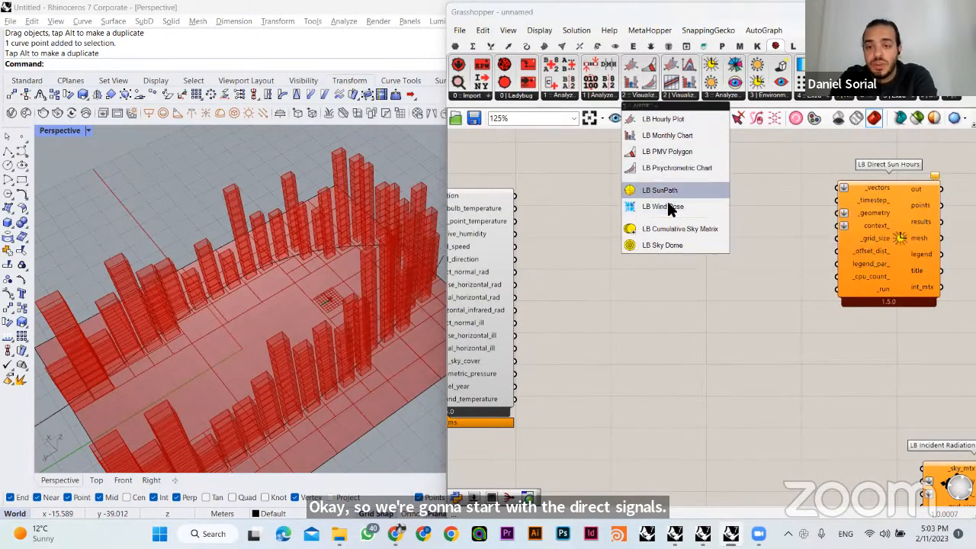
drag(663, 207, 704, 254)
click(580, 190)
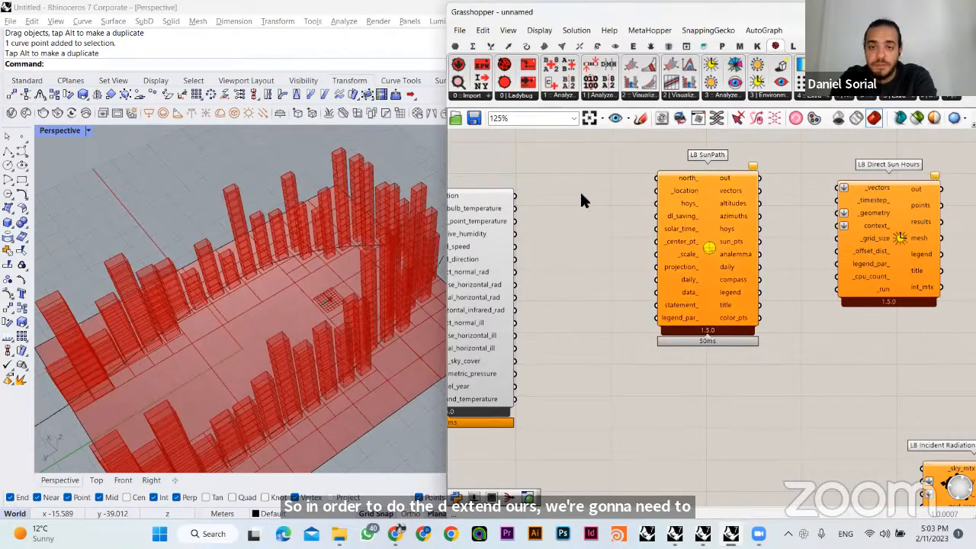
right_drag(579, 190, 651, 202)
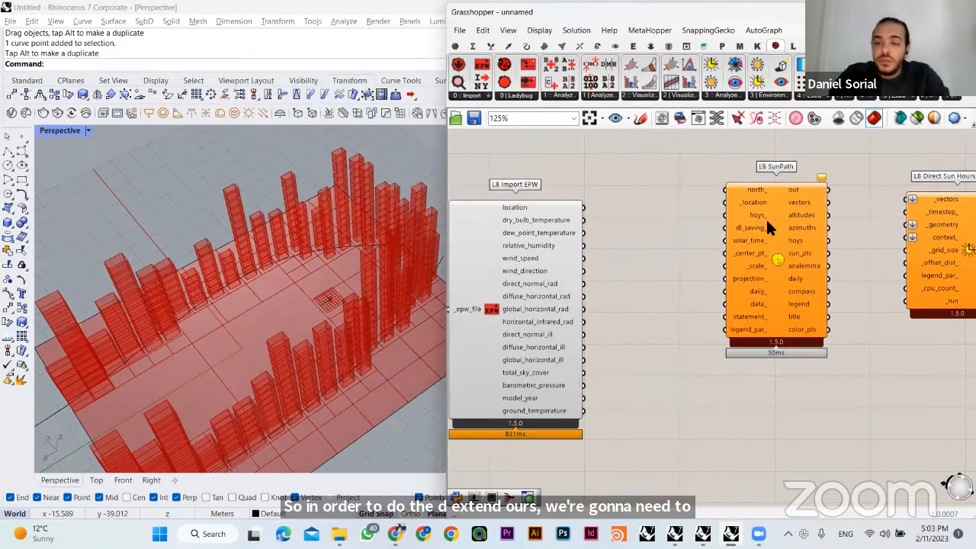
drag(772, 222, 748, 242)
click(644, 243)
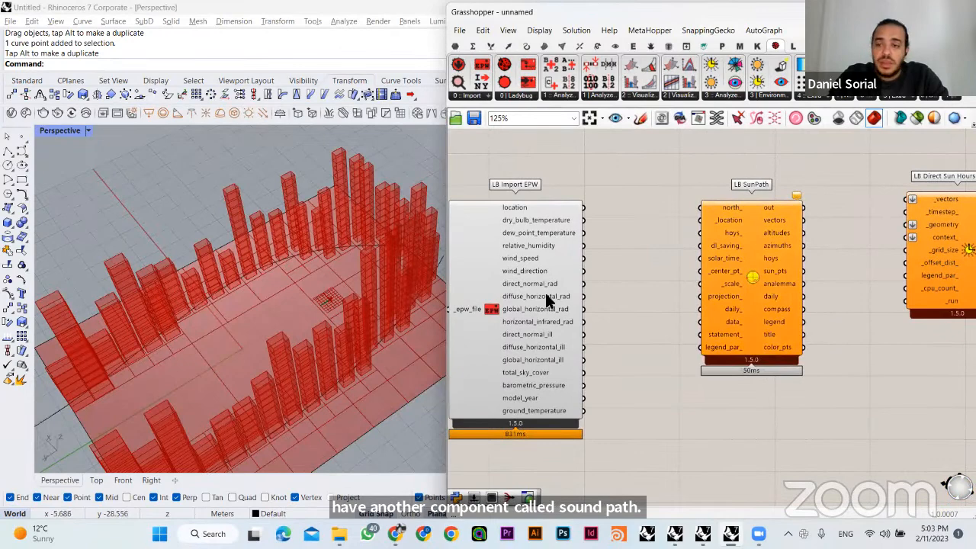
- Move LB Direct Sun Hours slightly down so it sits level with LB SunPath
right_drag(631, 248, 570, 242)
drag(871, 254, 871, 269)
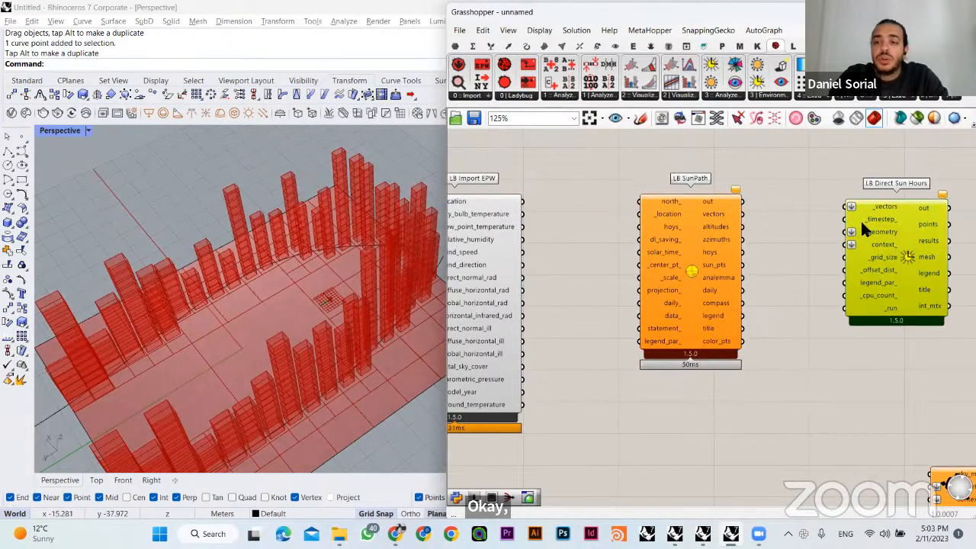
drag(816, 158, 955, 361)
drag(954, 354, 954, 354)
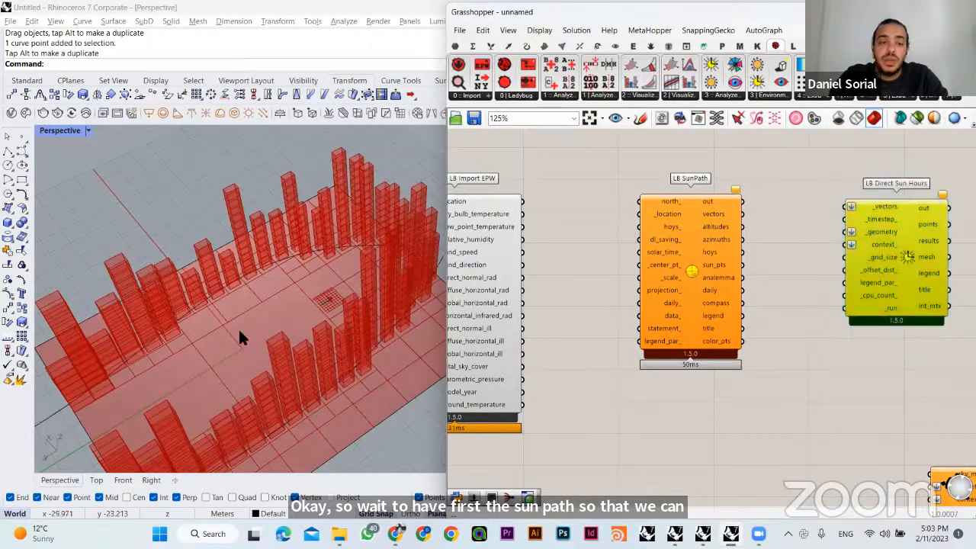
- Connect LB Import EPW's location output to LB SunPath's _location input and align LB SunPath so the wire runs straight
click(559, 184)
right_drag(559, 184, 666, 170)
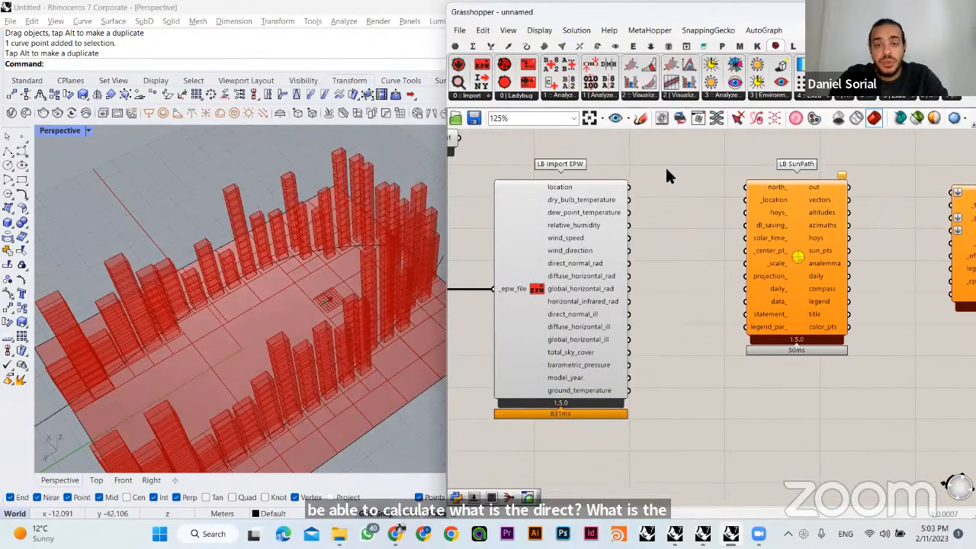
right_drag(315, 333, 381, 267)
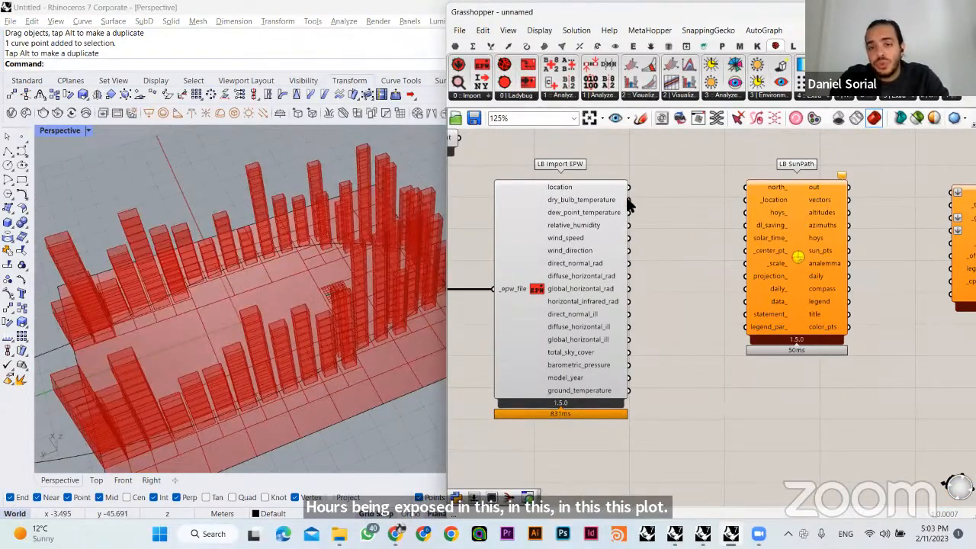
click(572, 184)
click(635, 185)
drag(632, 188, 745, 200)
scroll(715, 250, up, 2)
right_drag(705, 211, 586, 250)
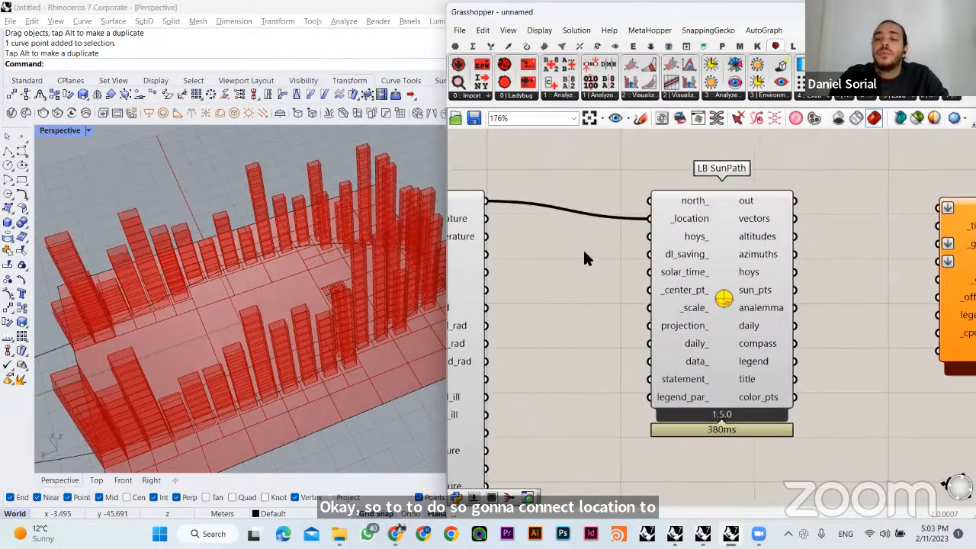
drag(681, 220, 691, 203)
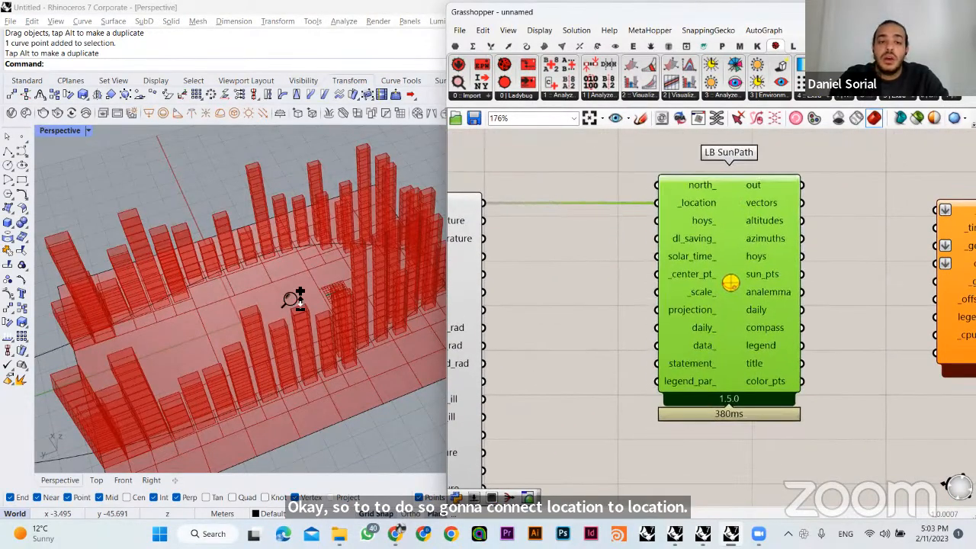
scroll(283, 293, down, 9)
click(654, 212)
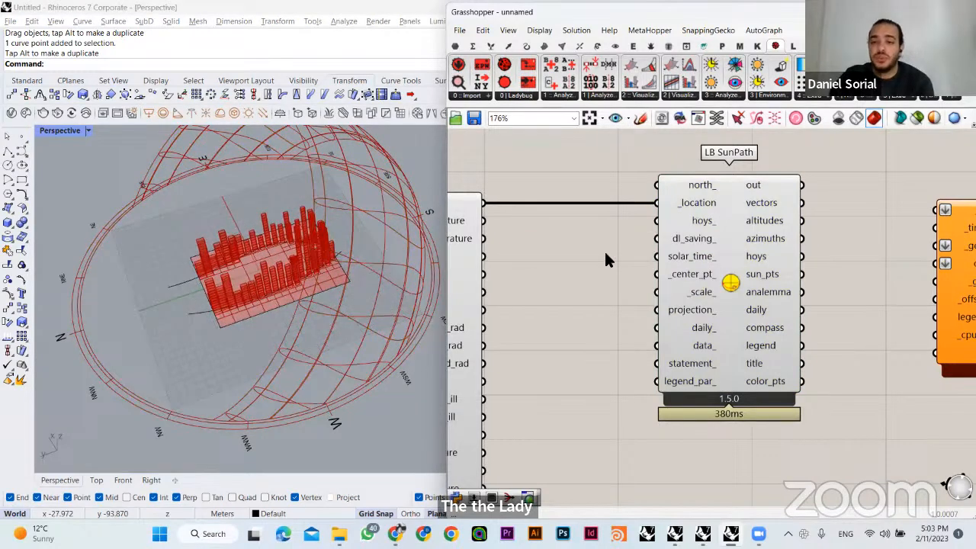
- Examine LB Direct Sun Hours' warnings and required _vectors input, and how LB Import EPW's outputs match LB SunPath's inputs
right_drag(767, 251, 621, 251)
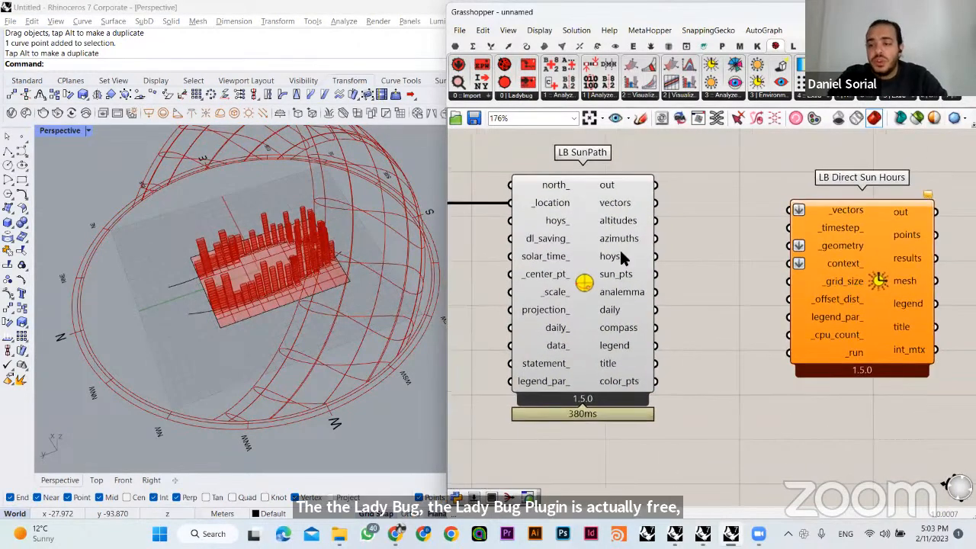
click(766, 191)
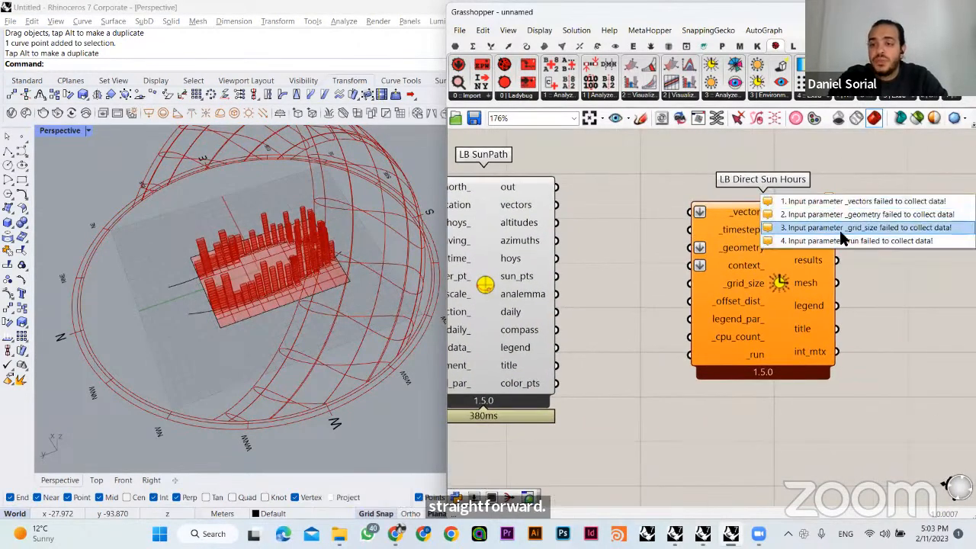
drag(650, 187, 744, 216)
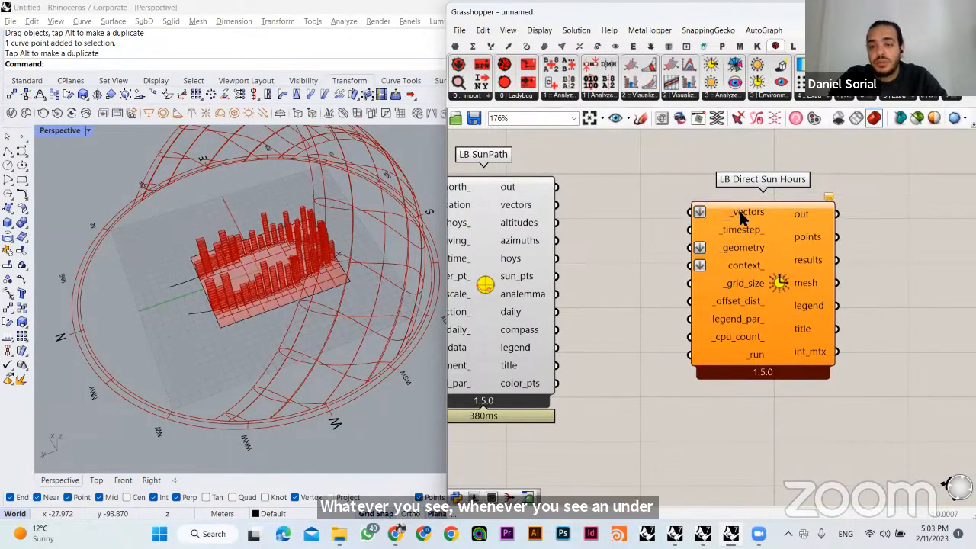
mouse_move(735, 221)
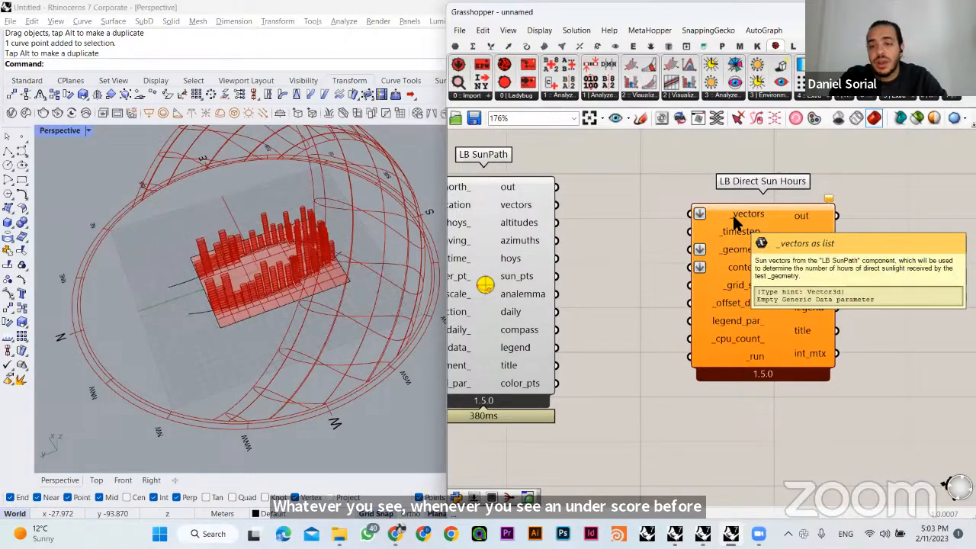
right_drag(557, 258, 747, 240)
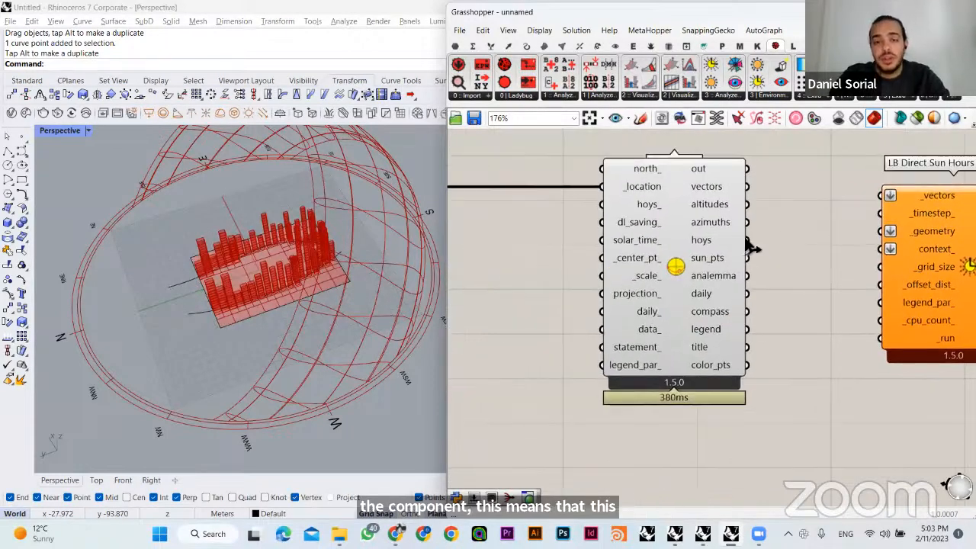
scroll(661, 245, down, 1)
scroll(585, 246, down, 1)
right_drag(586, 246, 681, 242)
scroll(600, 210, up, 1)
right_drag(600, 211, 659, 221)
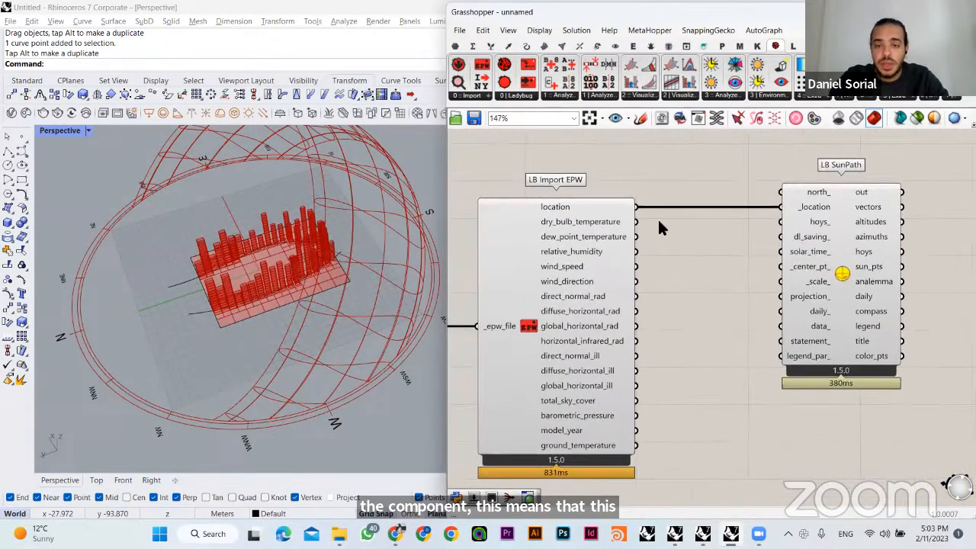
drag(716, 203, 812, 212)
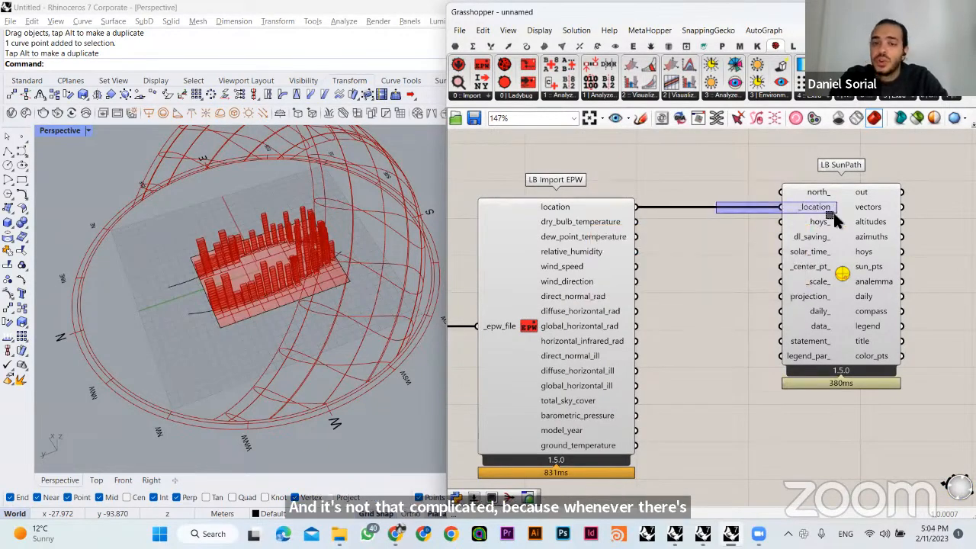
click(555, 289)
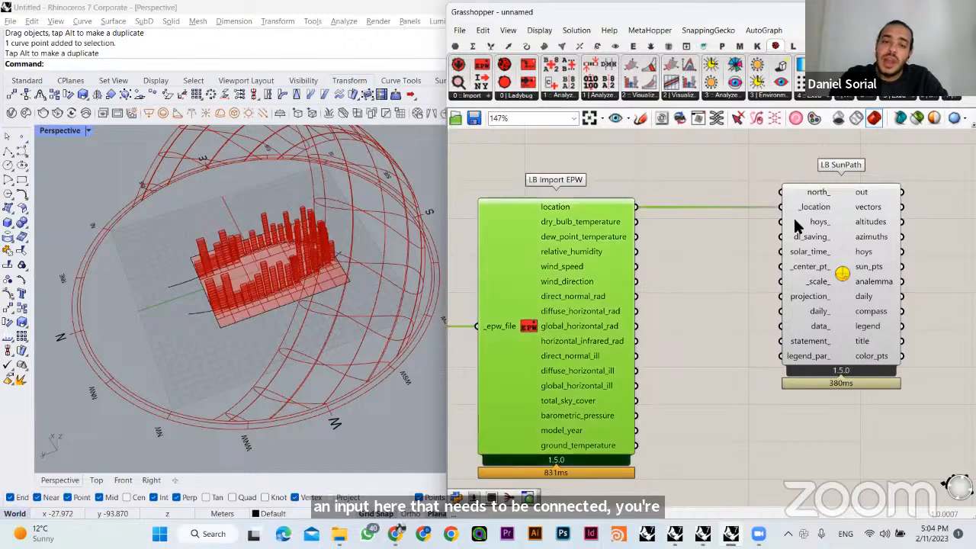
click(654, 158)
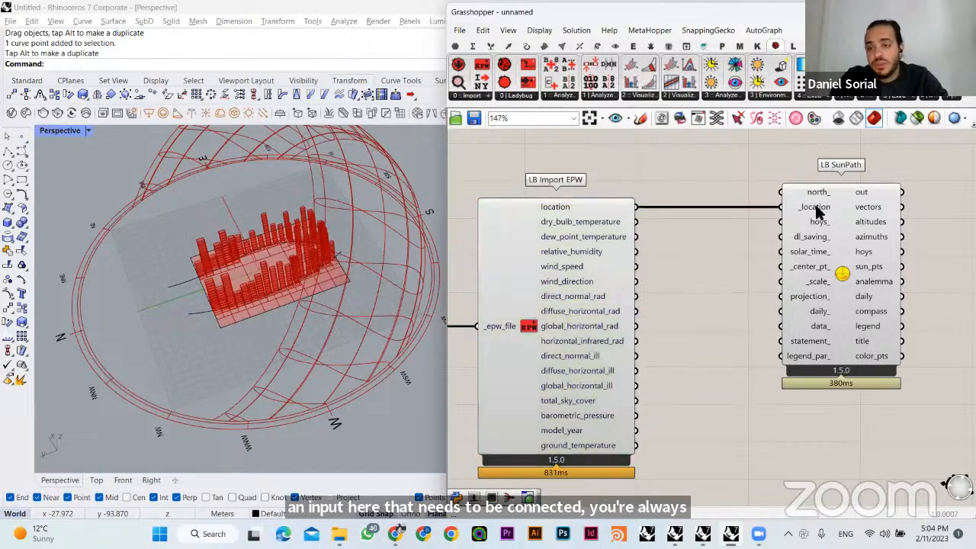
- Reconnect location to LB SunPath's _location input and move LB SunPath farther from LB Import EPW, keeping the wire straight
drag(637, 208, 781, 207)
right_drag(690, 221, 647, 222)
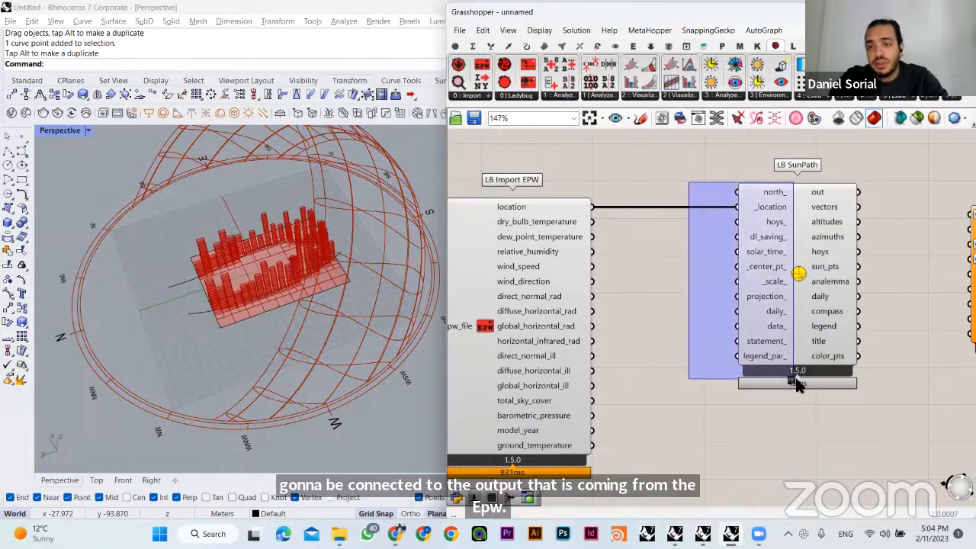
right_drag(612, 284, 516, 246)
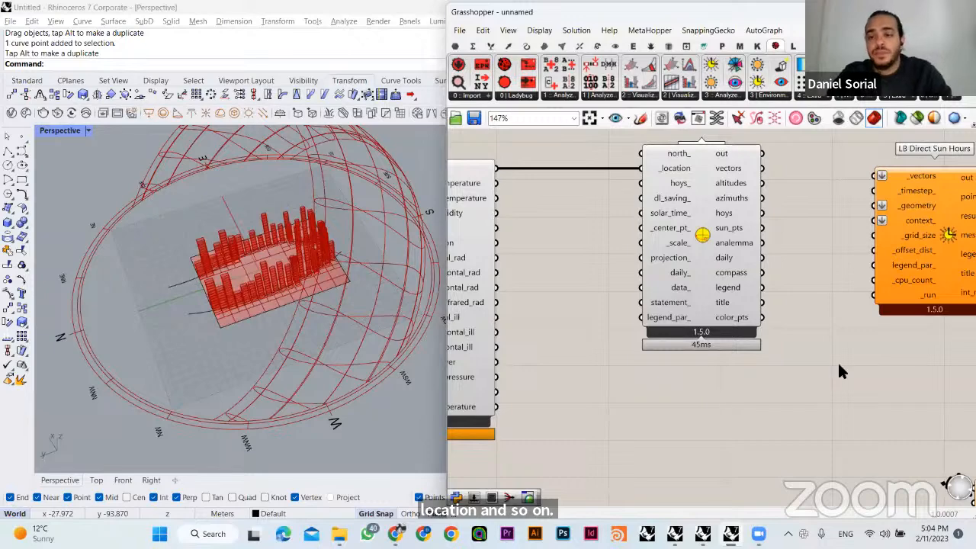
right_drag(639, 277, 651, 310)
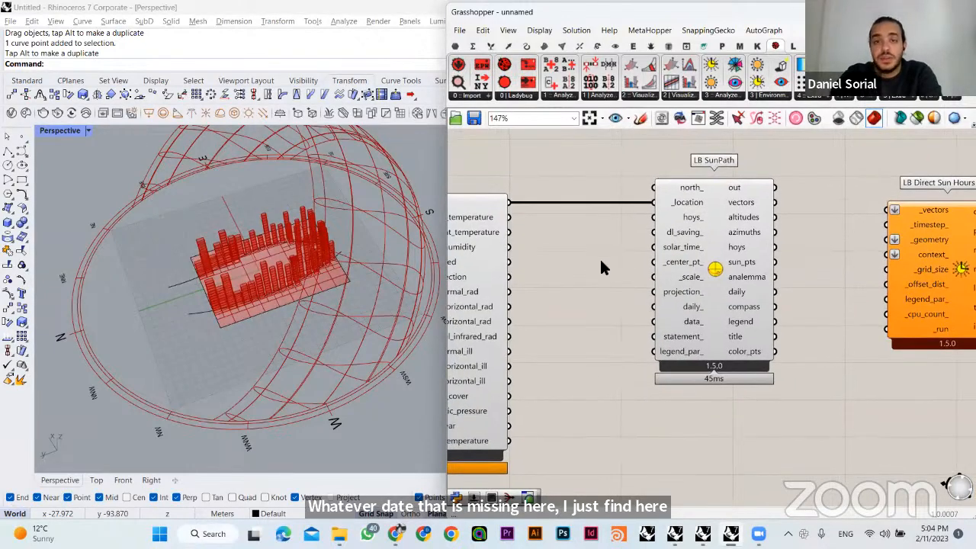
drag(691, 243, 756, 244)
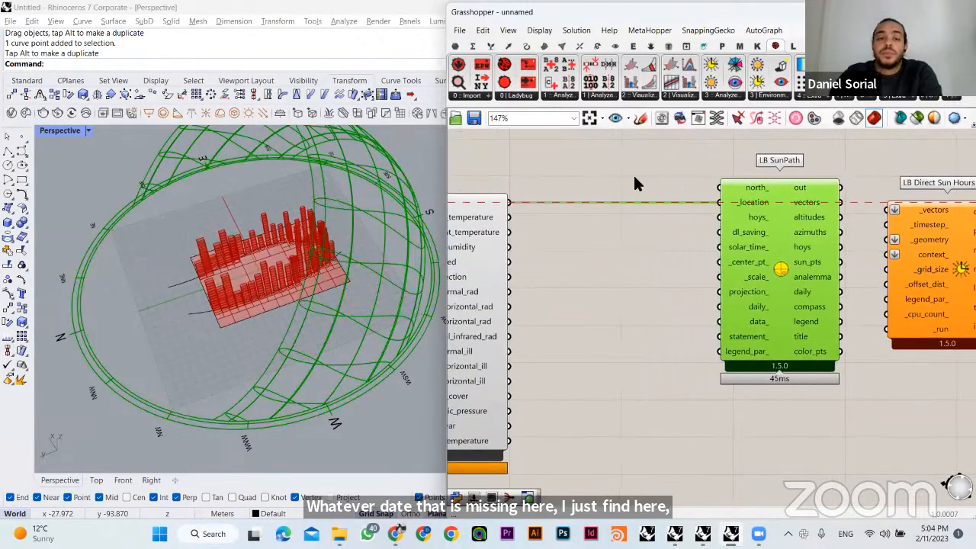
click(633, 176)
right_drag(575, 216, 586, 217)
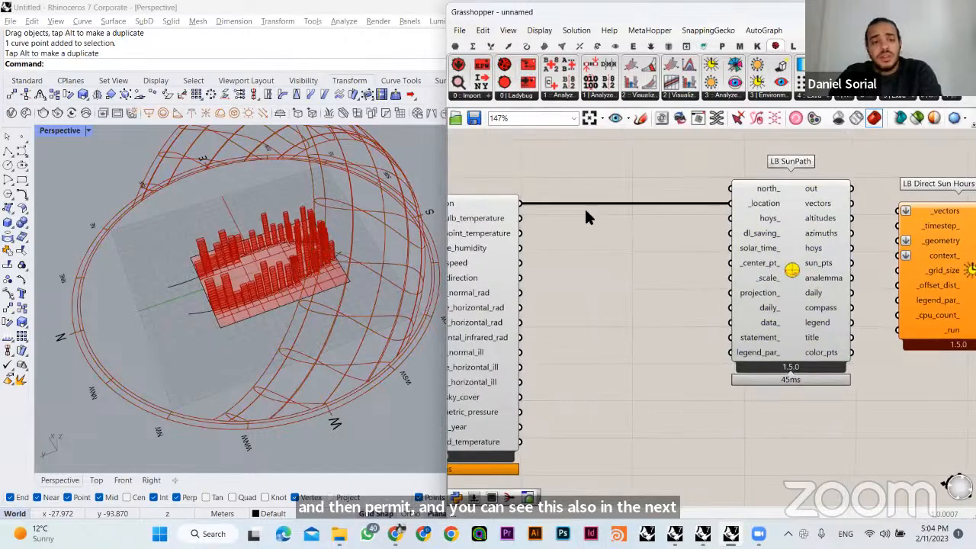
- Select LB SunPath and inspect the sun path diagram around the towers from several angles in the Rhino viewport
click(793, 248)
right_drag(358, 336, 183, 378)
right_drag(263, 361, 475, 308)
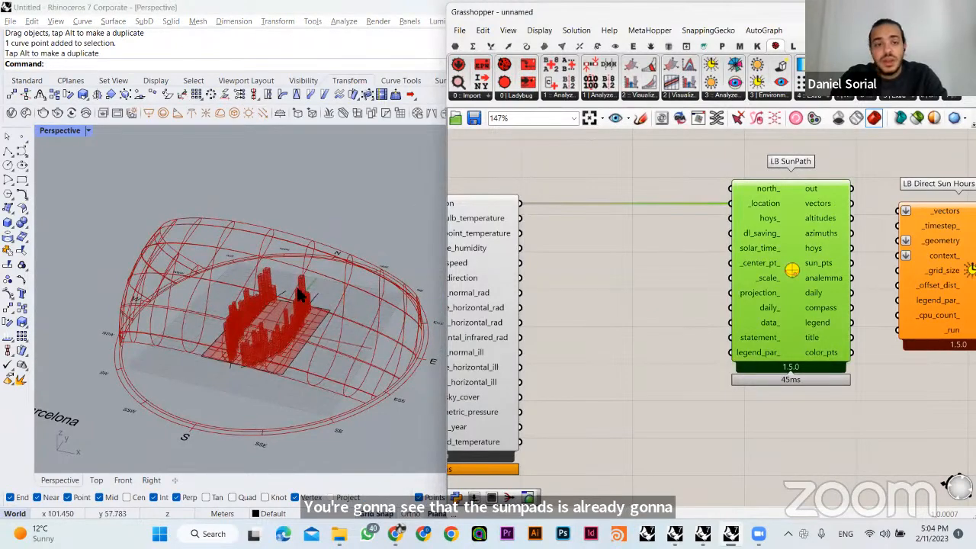
right_drag(243, 311, 328, 244)
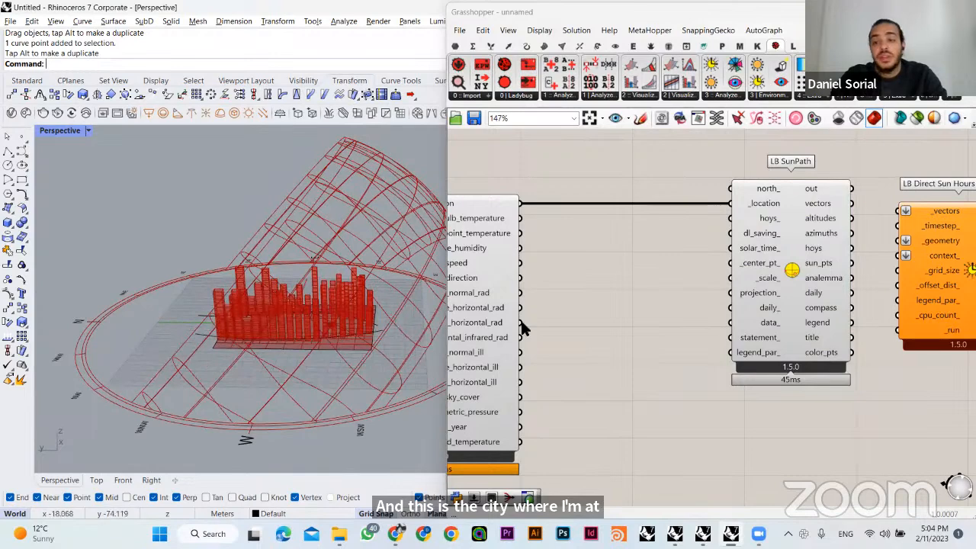
- Add a Ladybug LB Calculate HOY component between LB Import EPW and LB SunPath
mouse_move(667, 241)
right_down()
mouse_move(723, 217)
mouse_move(682, 231)
right_up()
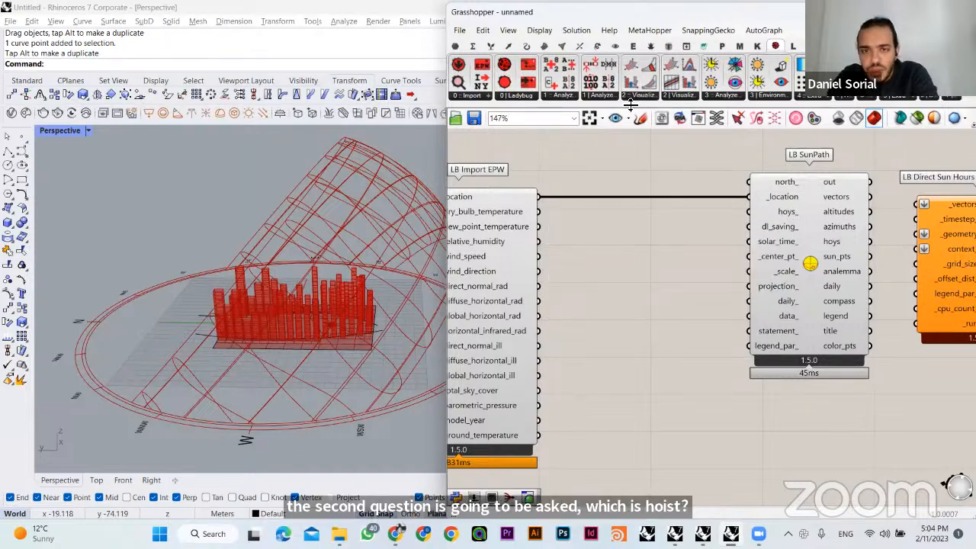
click(559, 103)
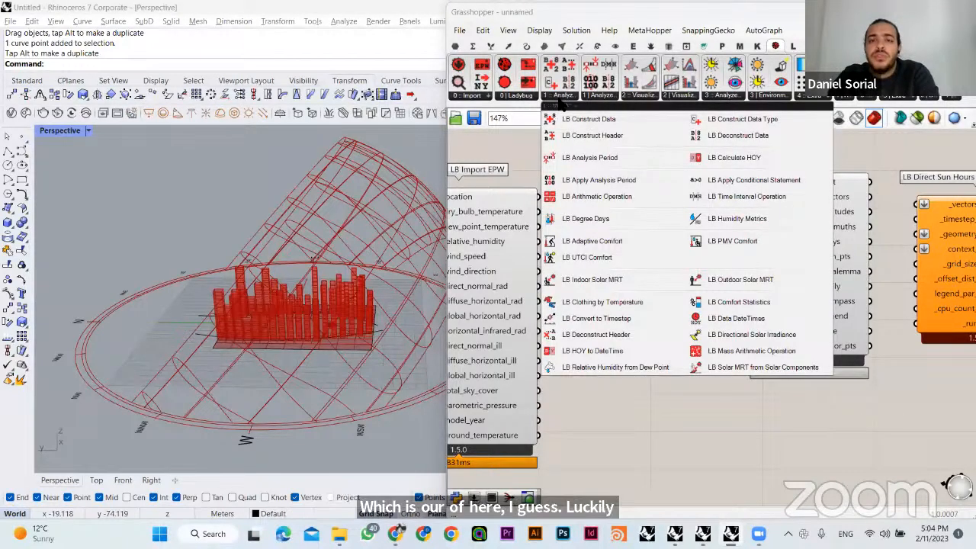
click(726, 162)
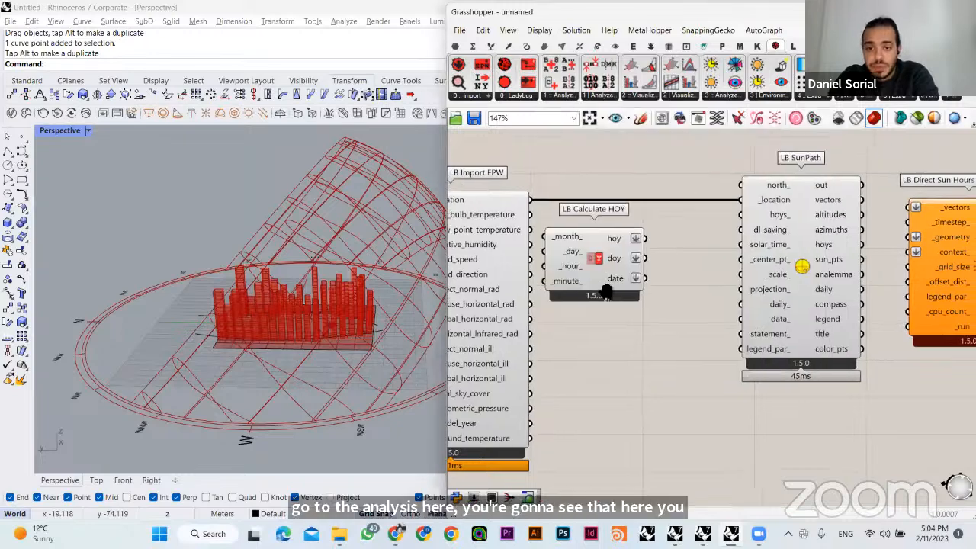
click(767, 440)
- Move LB Calculate HOY, LB SunPath and LB Direct Sun Hours together horizontally, farther away from LB Import EPW
right_drag(809, 397, 722, 381)
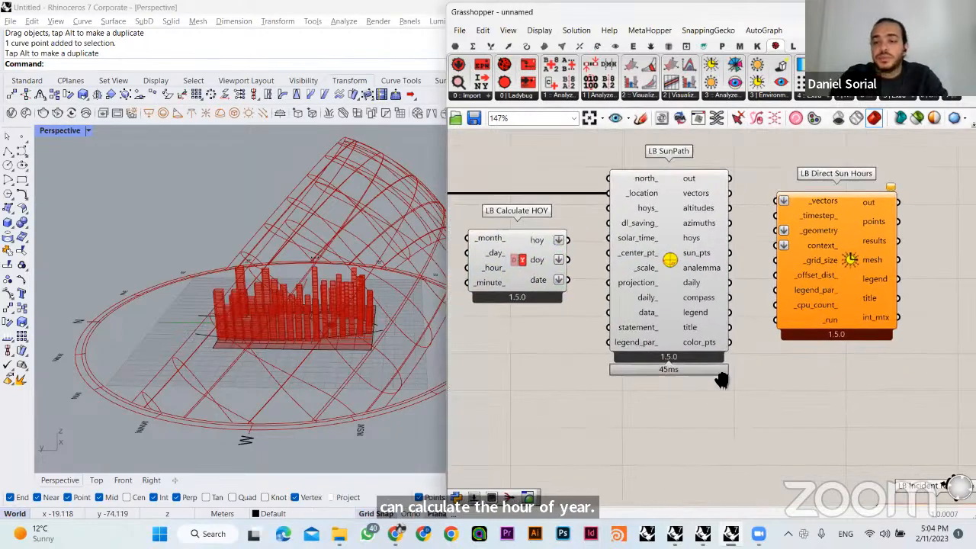
drag(851, 395, 555, 196)
drag(661, 266, 844, 265)
click(674, 342)
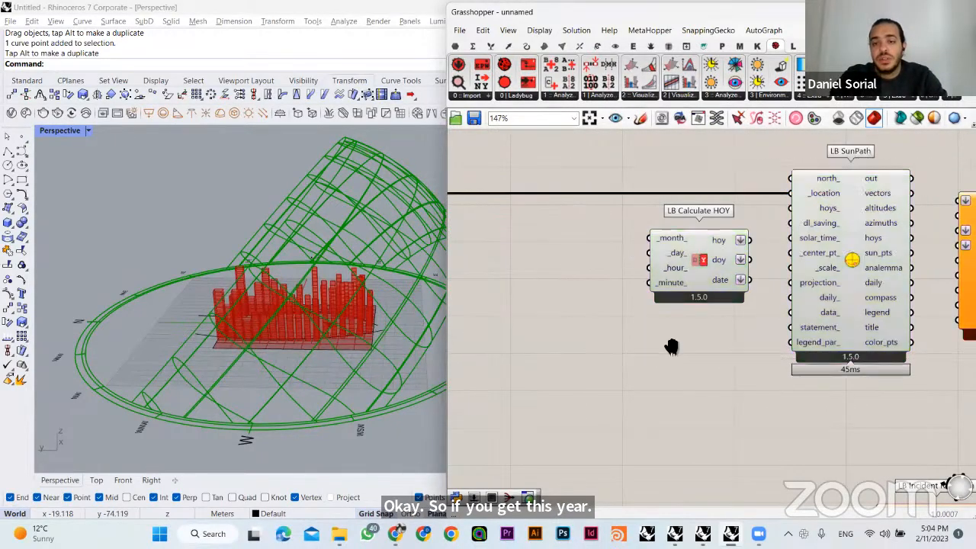
right_drag(671, 344, 627, 351)
right_drag(698, 355, 569, 344)
scroll(732, 355, down, 1)
drag(818, 373, 620, 249)
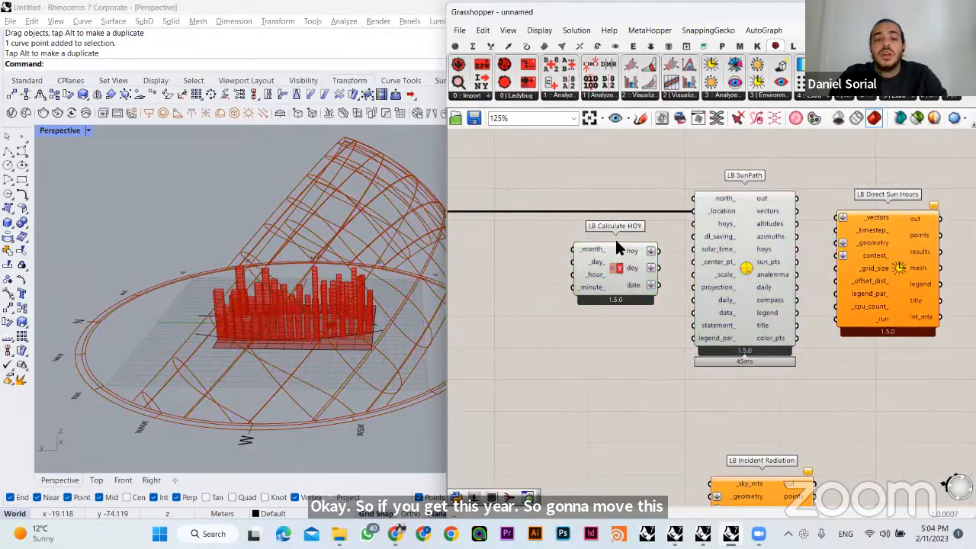
right_drag(267, 305, 374, 289)
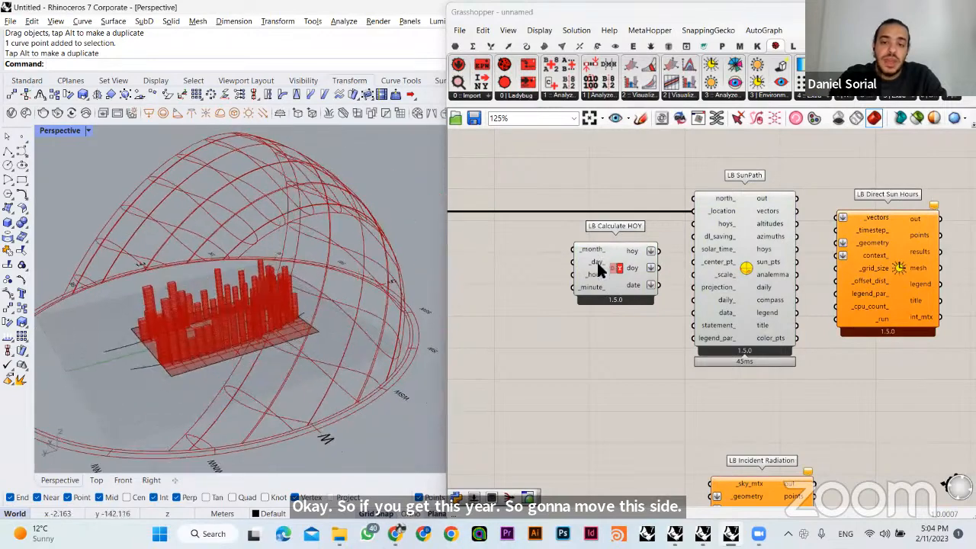
click(593, 275)
click(546, 325)
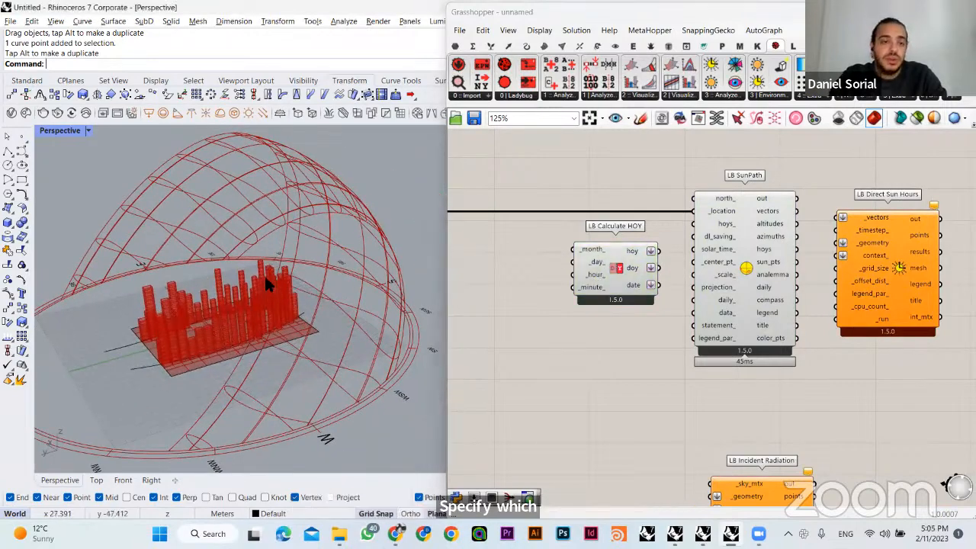
- Add two number sliders with values 3 and 6, stacked one above the other beside LB Calculate HOY
right_drag(266, 279, 442, 304)
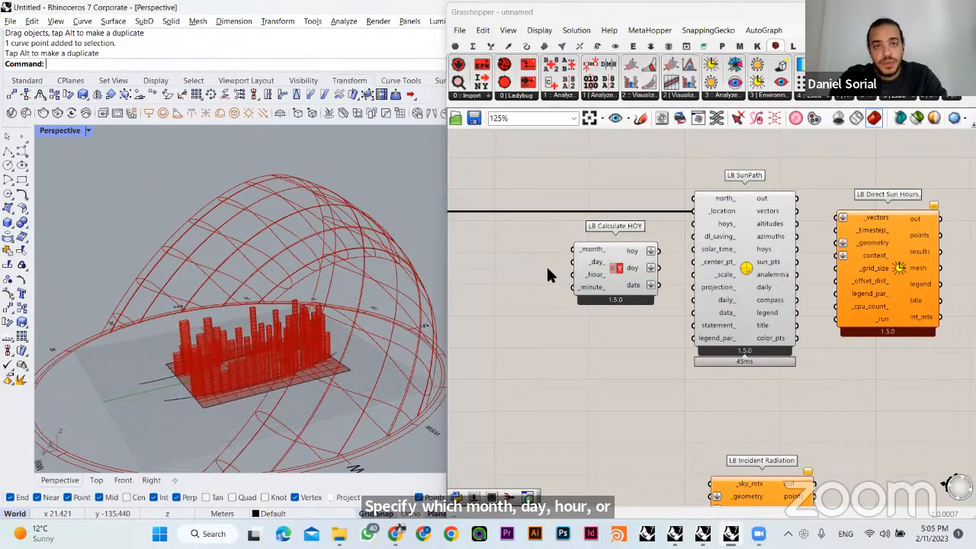
right_drag(546, 275, 633, 251)
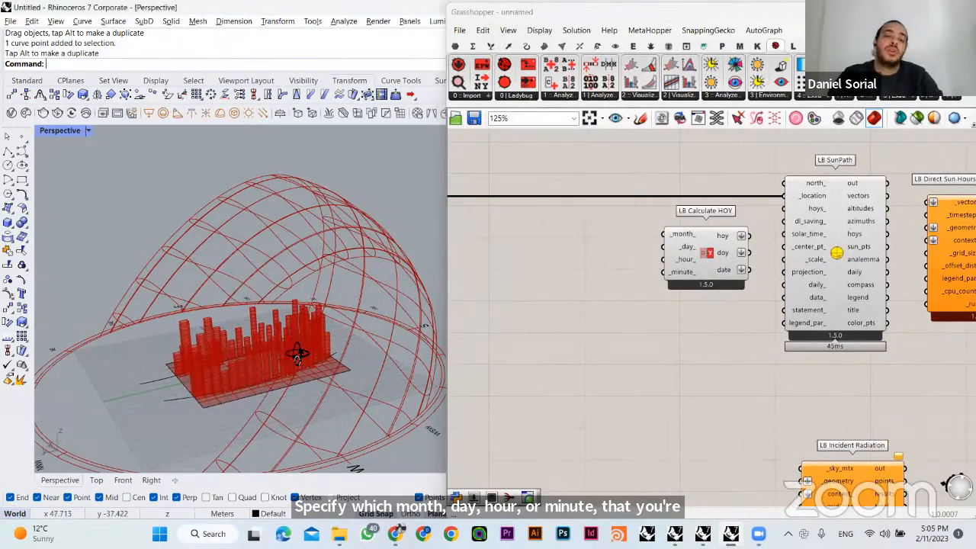
right_drag(298, 354, 442, 305)
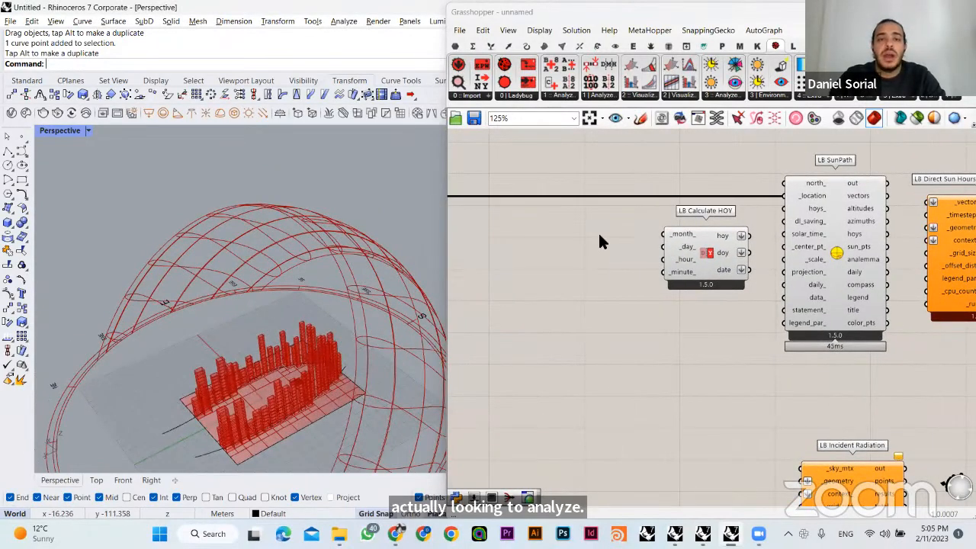
double_click(572, 228)
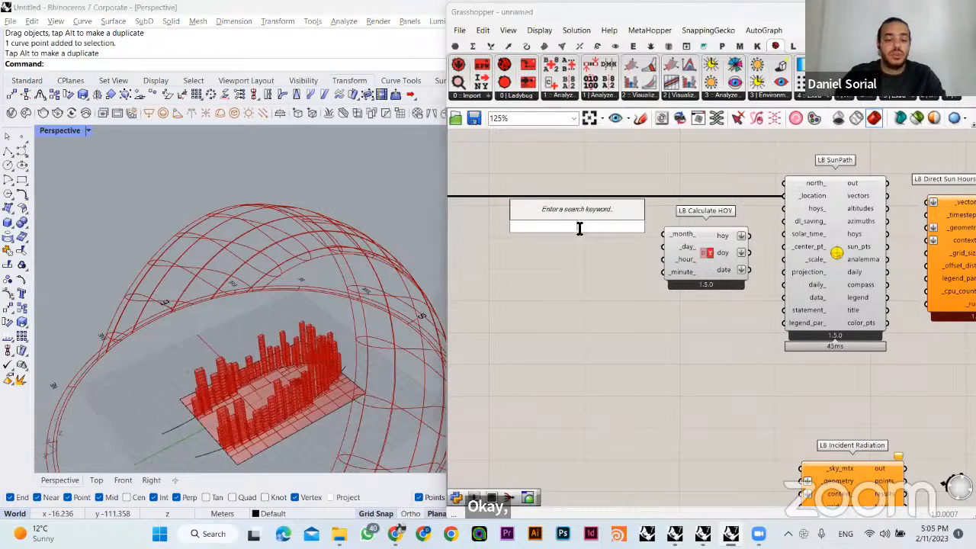
text(3)
key(Return)
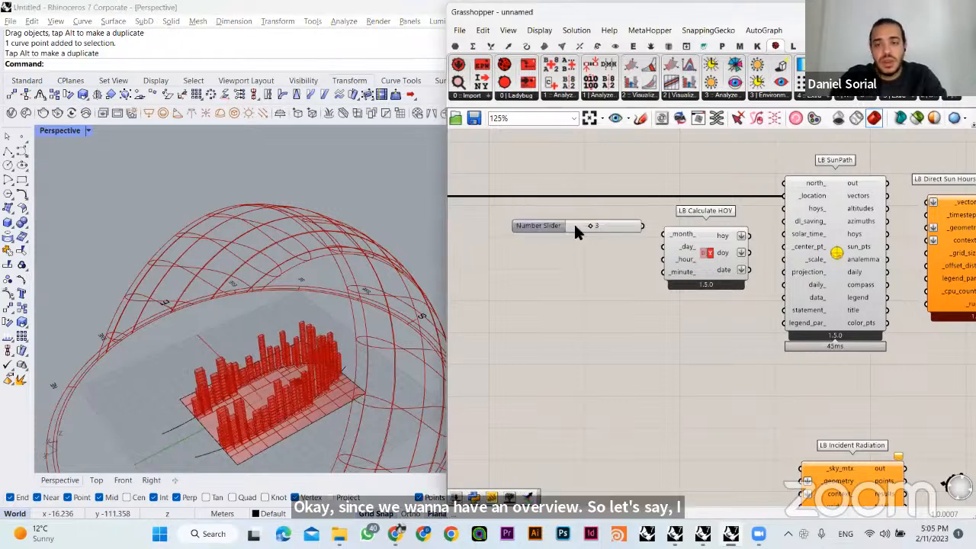
drag(576, 231, 547, 225)
scroll(546, 222, up, 2)
double_click(558, 239)
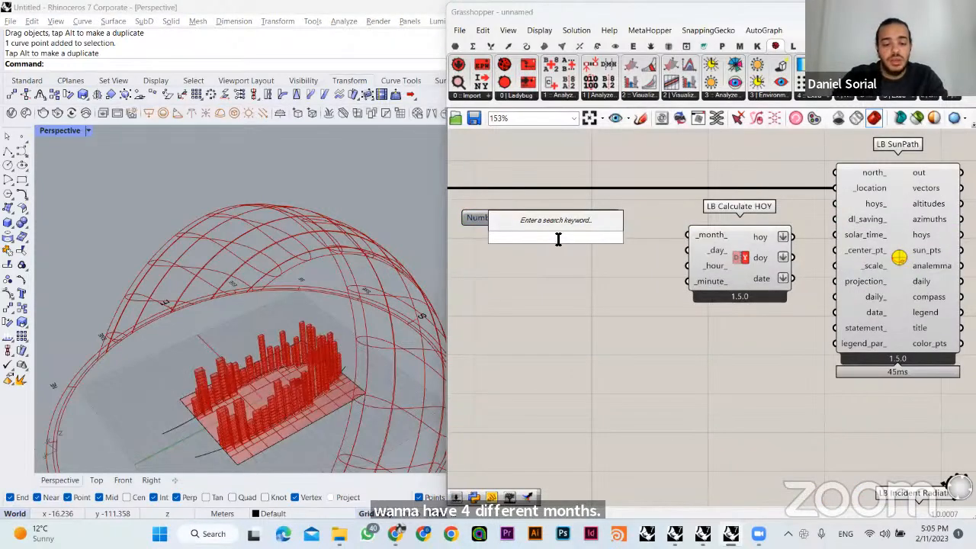
text(6)
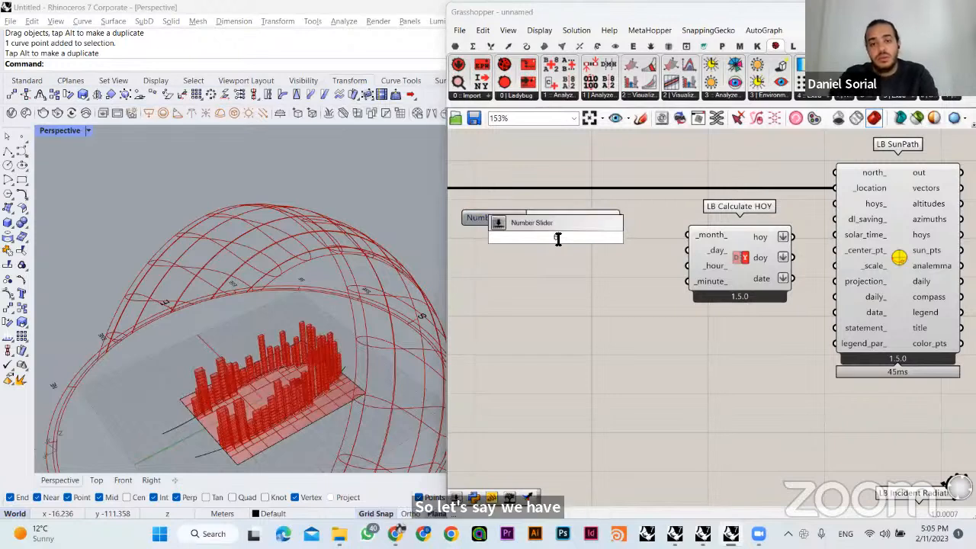
key(Return)
drag(556, 239, 538, 252)
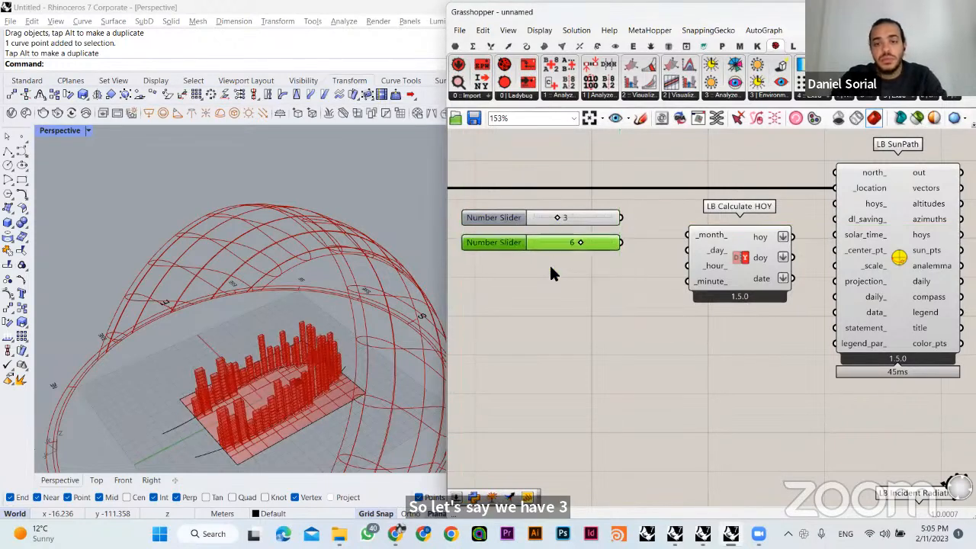
- Add number sliders with values 9 and 12 and stack them tightly below the 3 and 6 sliders
double_click(551, 267)
text(9)
key(Return)
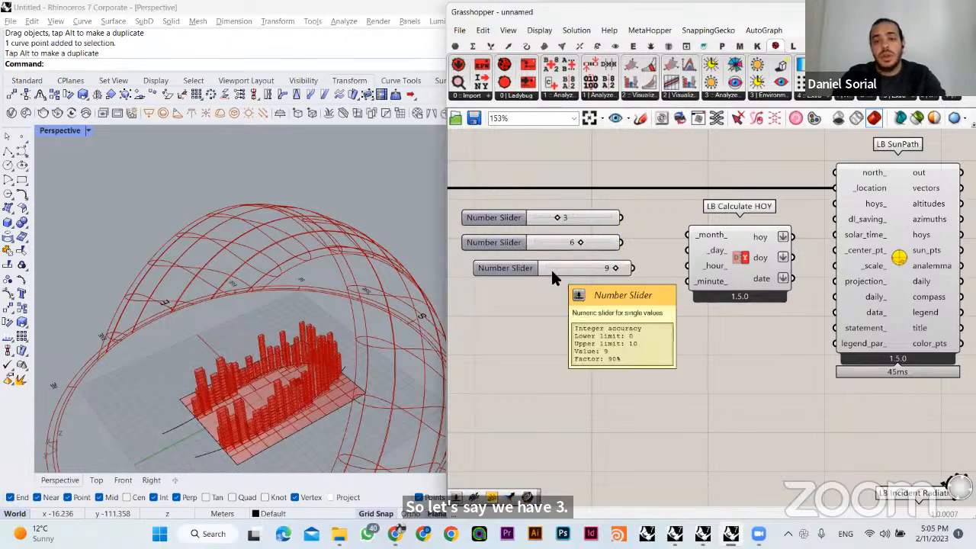
double_click(547, 303)
text(12)
key(Return)
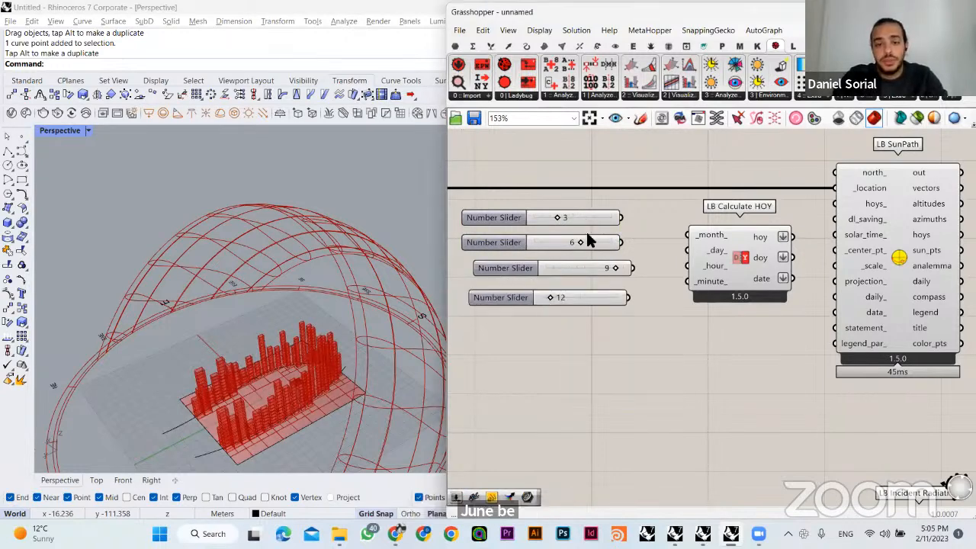
mouse_move(585, 241)
mouse_down()
mouse_move(599, 232)
mouse_move(587, 245)
mouse_up()
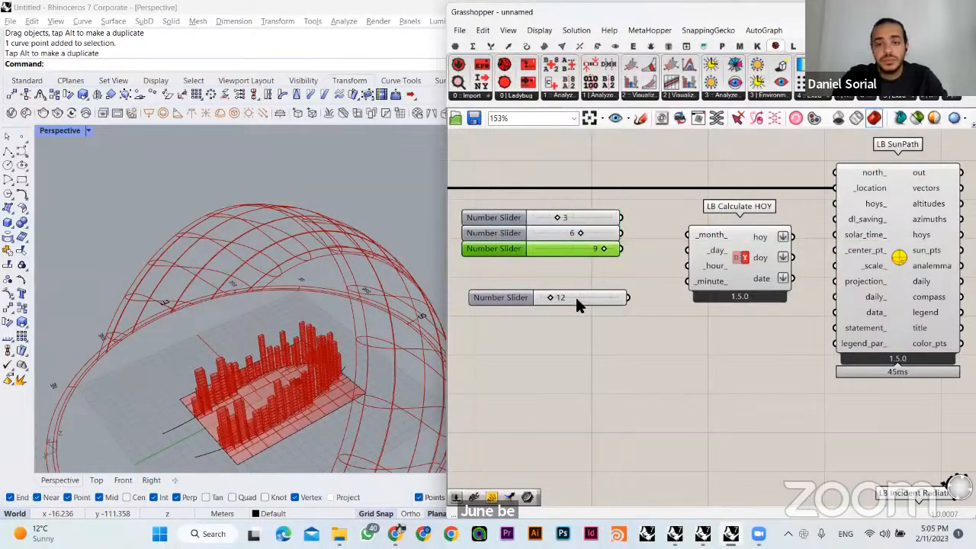
drag(564, 298, 557, 264)
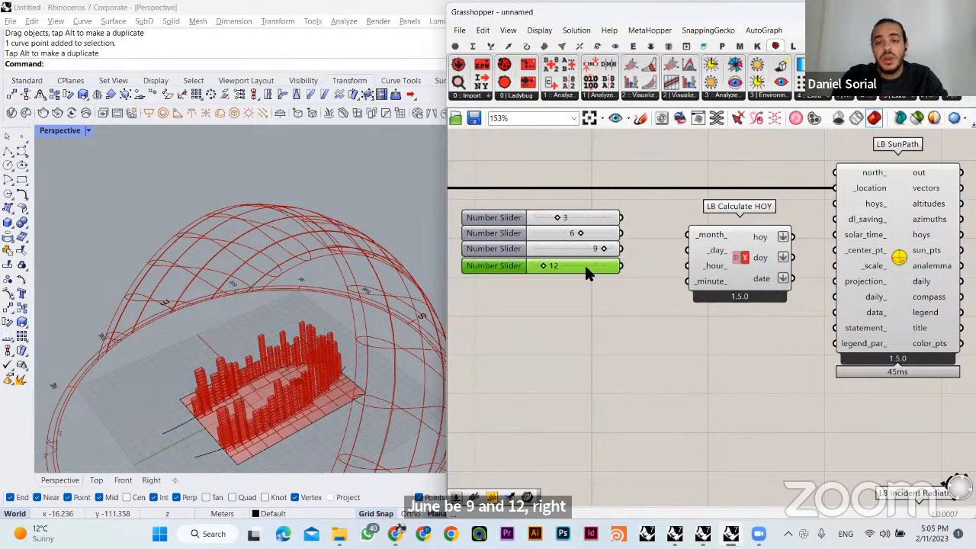
- Connect all four sliders to the _month_ input of LB Calculate HOY and move the slider stack higher
drag(623, 218, 623, 264)
drag(603, 307, 565, 201)
drag(578, 233, 576, 205)
click(641, 289)
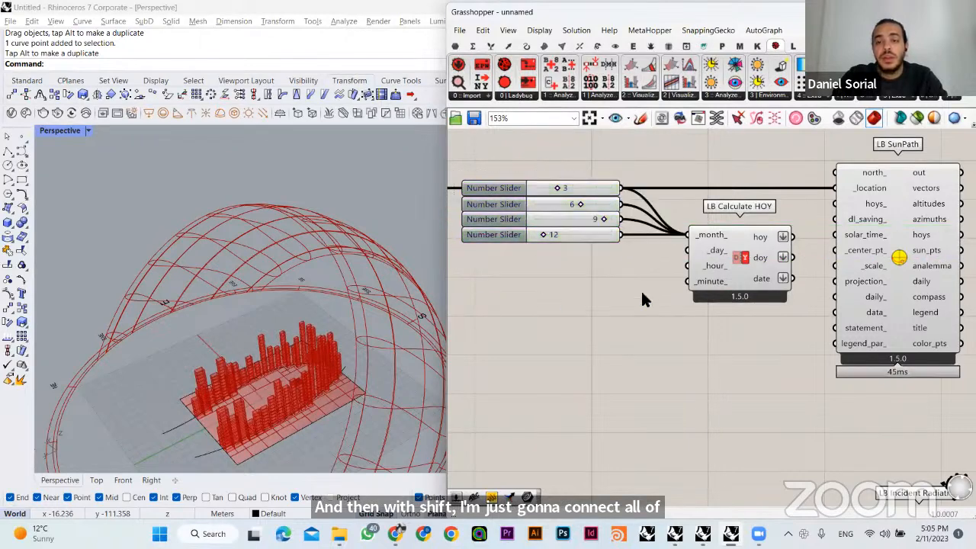
- Add a number slider with value 15 below the month sliders and connect it to LB Calculate HOY's _day_ input
double_click(542, 299)
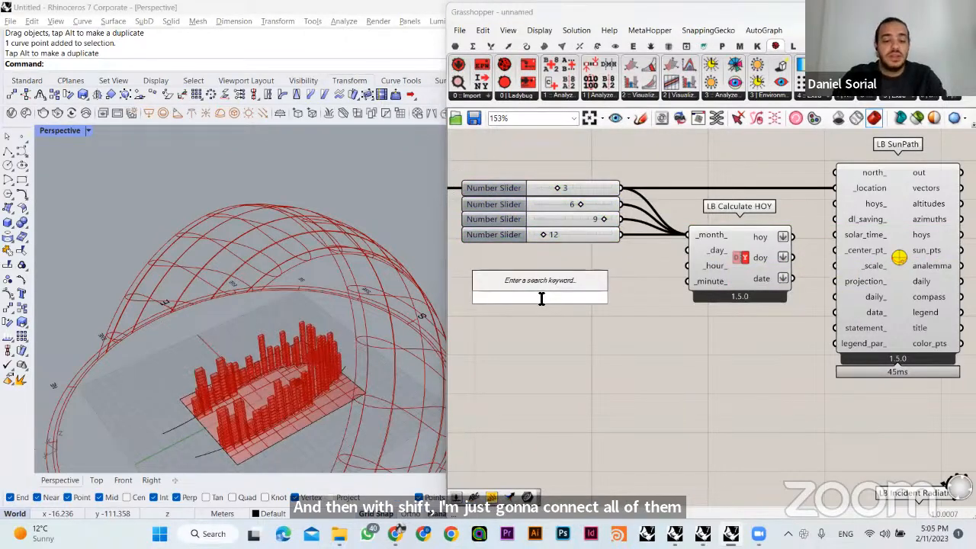
text(15)
key(Return)
drag(620, 298, 593, 250)
click(616, 311)
drag(623, 155, 581, 202)
click(612, 321)
right_drag(505, 178, 553, 187)
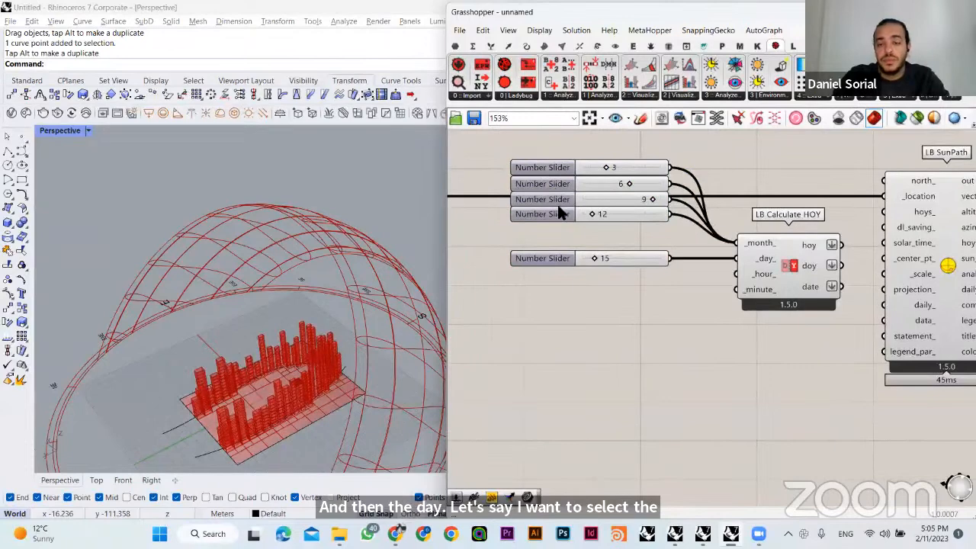
right_drag(714, 290, 707, 275)
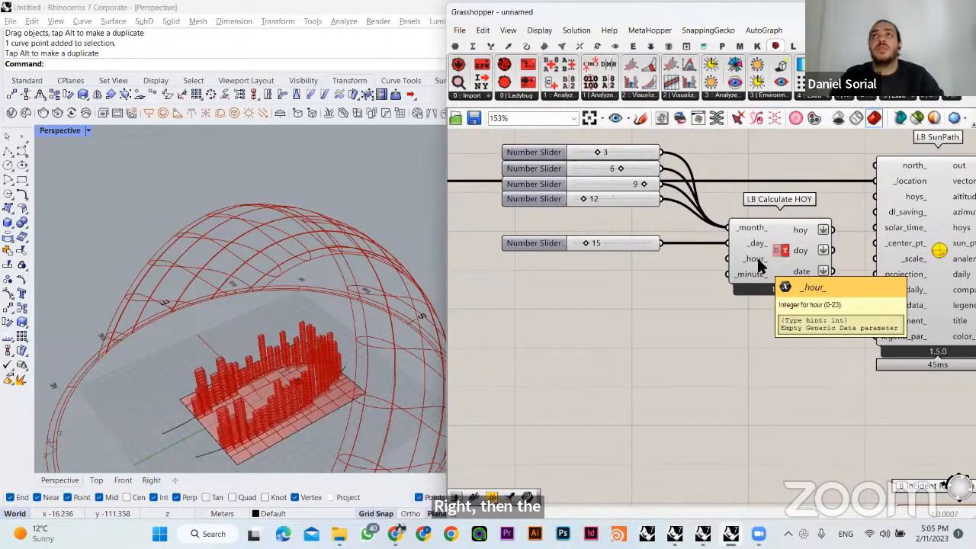
- Add number sliders with values 8 and 12 for the hours, stacked below the day slider
double_click(584, 297)
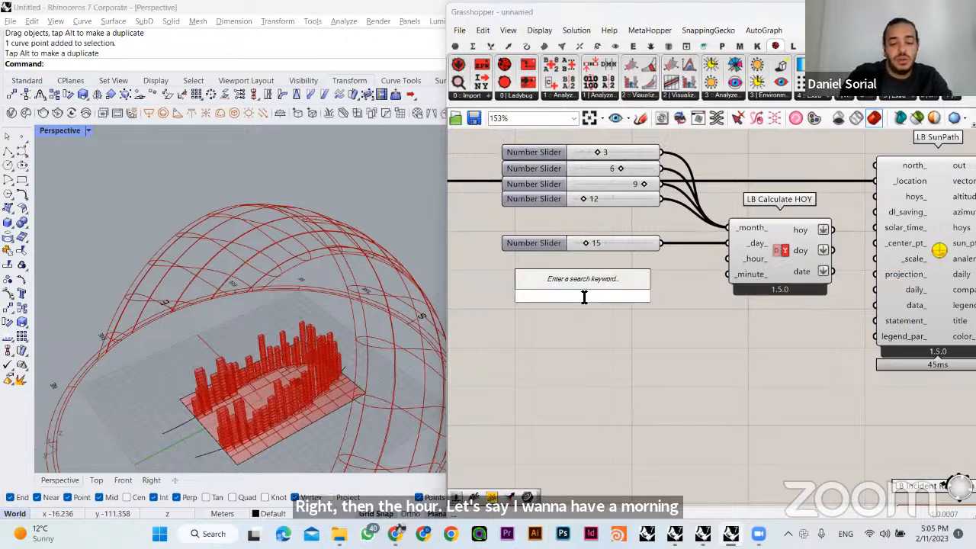
text(8)
key(Return)
drag(580, 291, 572, 286)
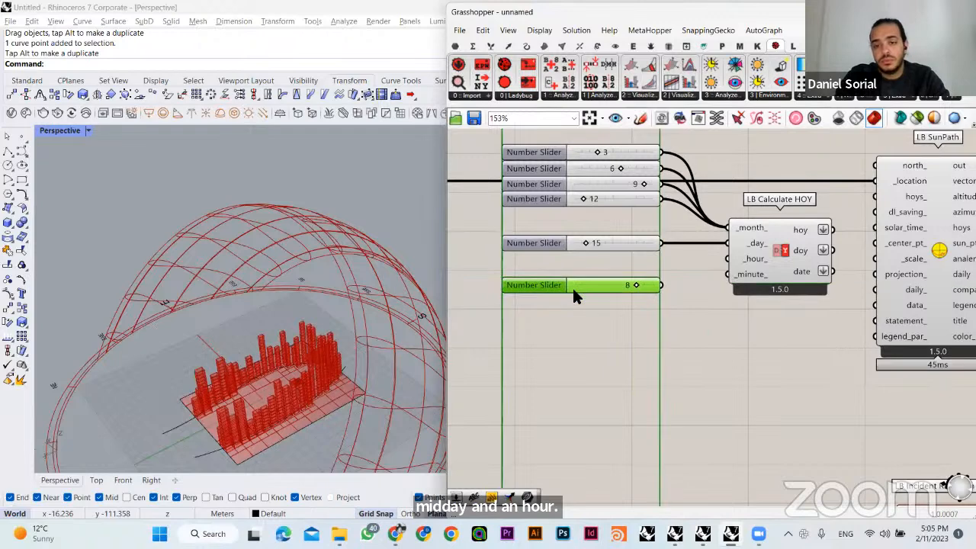
double_click(601, 307)
text(12)
key(Return)
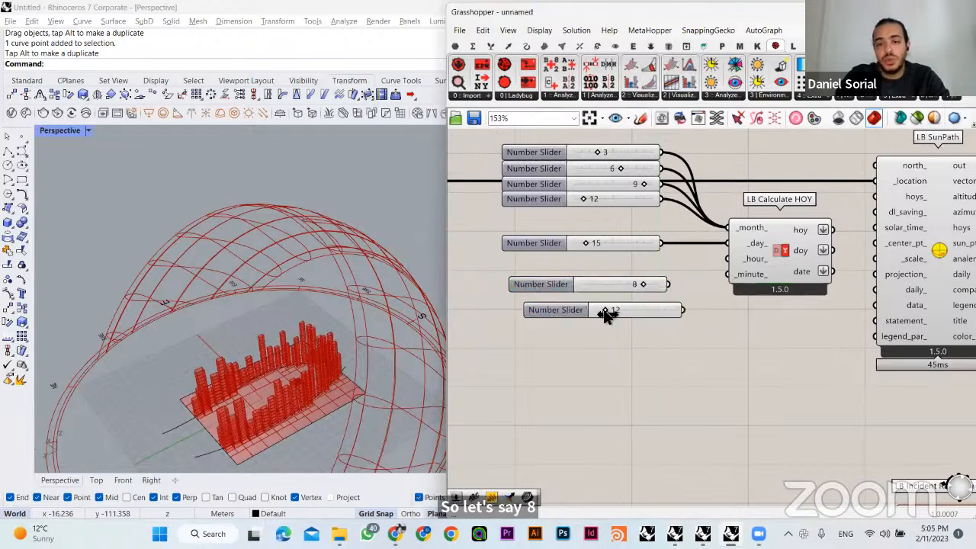
drag(600, 308, 623, 298)
- Add a third hour slider with value 15 and connect all three hour sliders to LB Calculate HOY's _hour_ input
double_click(625, 316)
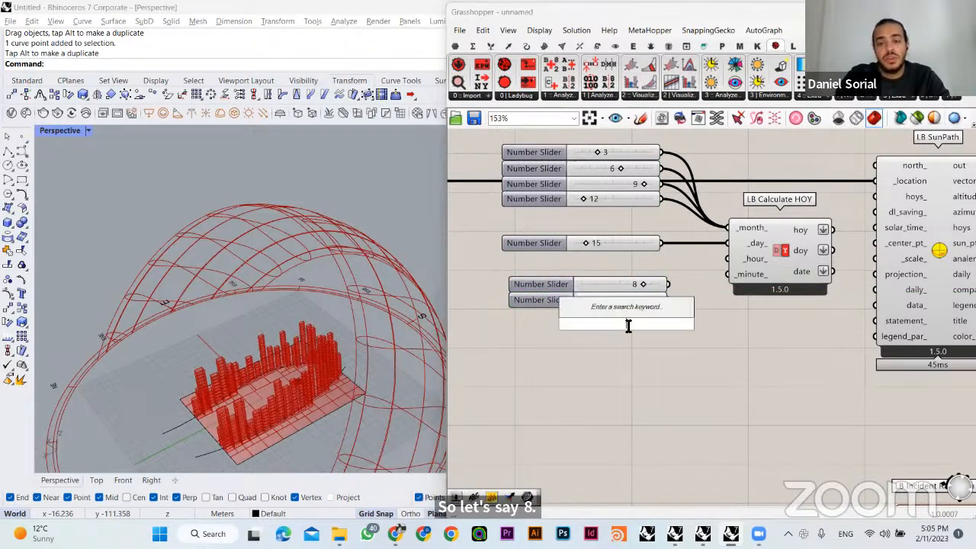
text(15)
key(Return)
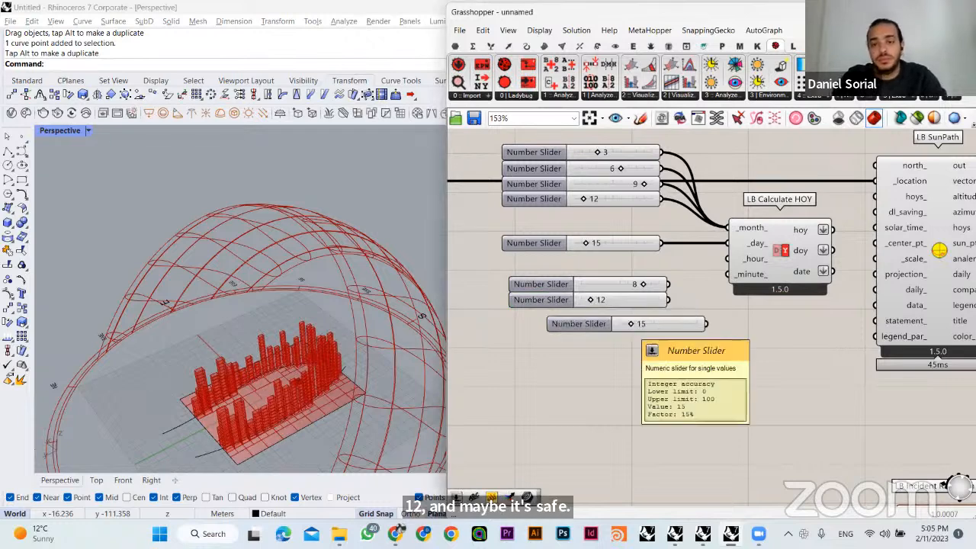
drag(639, 331, 636, 324)
click(676, 275)
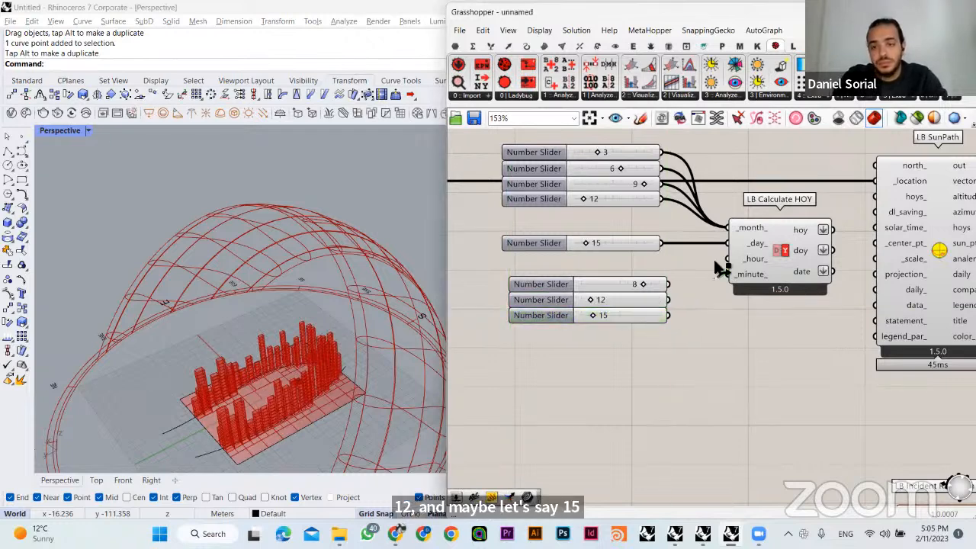
drag(731, 267, 705, 289)
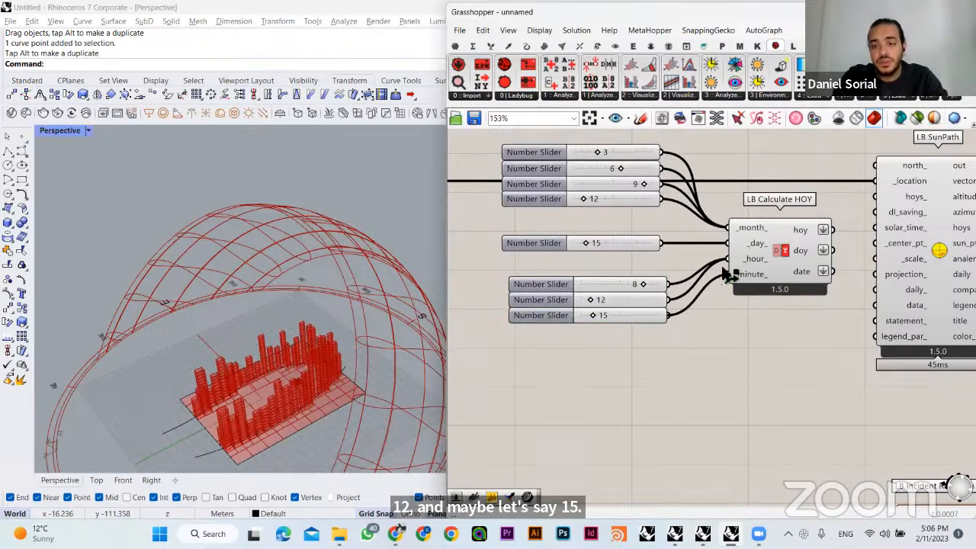
- Align the three hour sliders vertically with the month and day sliders above them
right_click(526, 284)
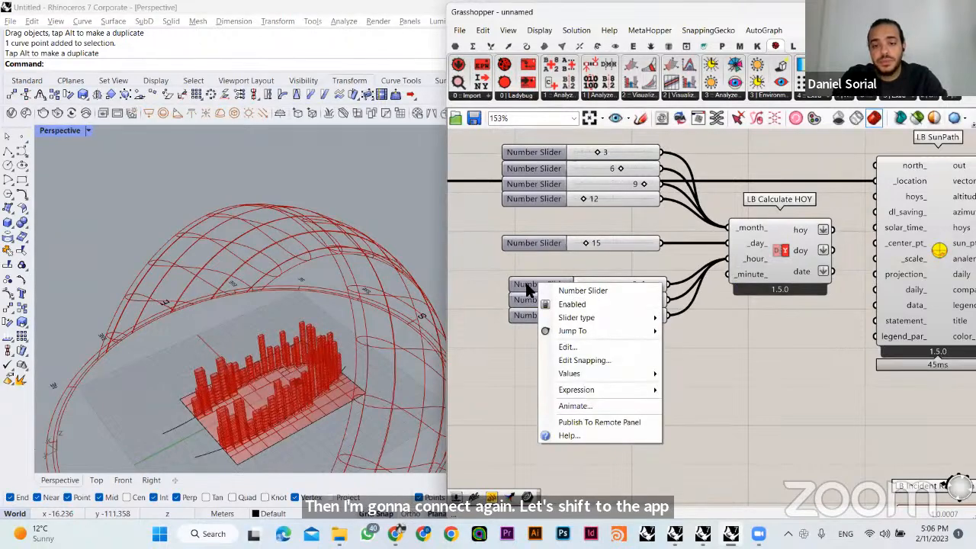
click(488, 279)
drag(551, 351, 581, 137)
click(578, 136)
click(679, 330)
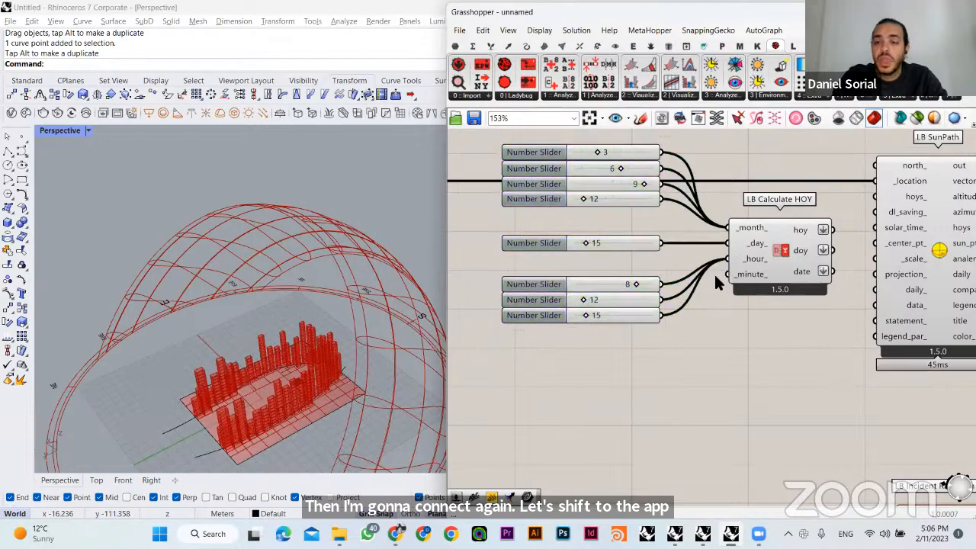
- Move LB SunPath farther from LB Calculate HOY to make room between them, keeping the location wire straight
right_drag(788, 236, 591, 295)
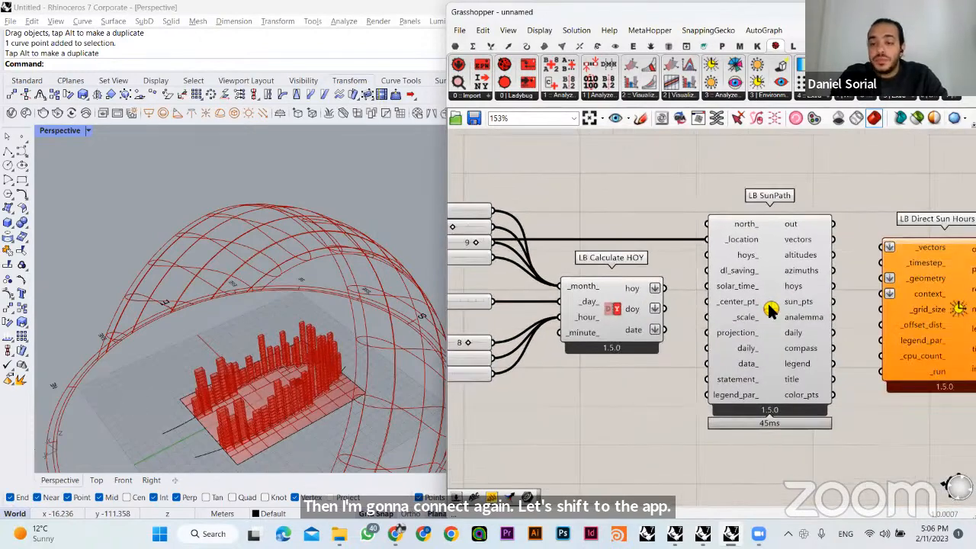
drag(770, 306, 808, 305)
right_drag(810, 304, 680, 306)
- Add a Panel between LB Calculate HOY and LB SunPath and connect the hoy output to it
right_drag(551, 208, 754, 185)
double_click(754, 185)
text(//)
key(Return)
drag(784, 183, 819, 183)
click(825, 235)
drag(751, 259, 724, 183)
drag(779, 183, 804, 246)
click(757, 228)
click(801, 255)
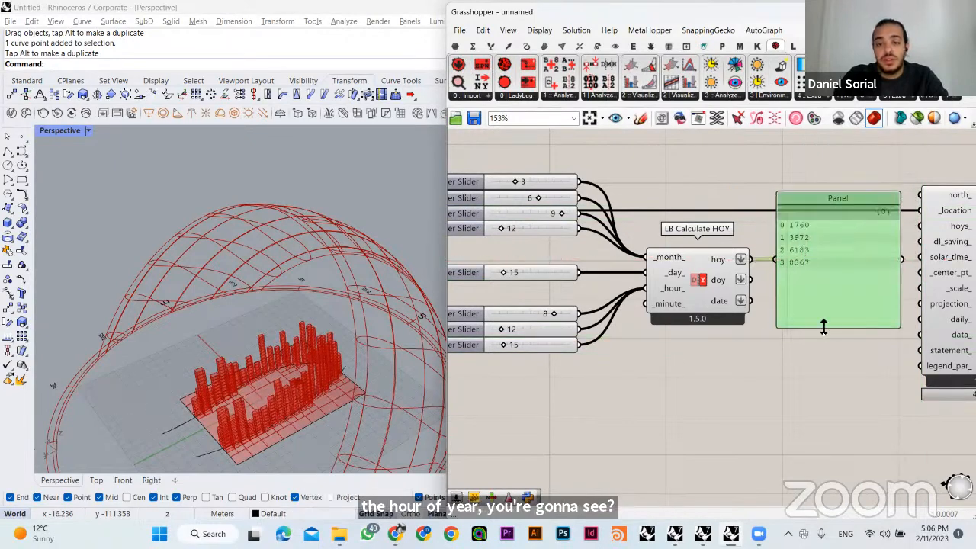
click(765, 374)
- Examine how the month, day and hour sliders combine in LB Calculate HOY, comparing them with the hoy values in the panel
click(675, 262)
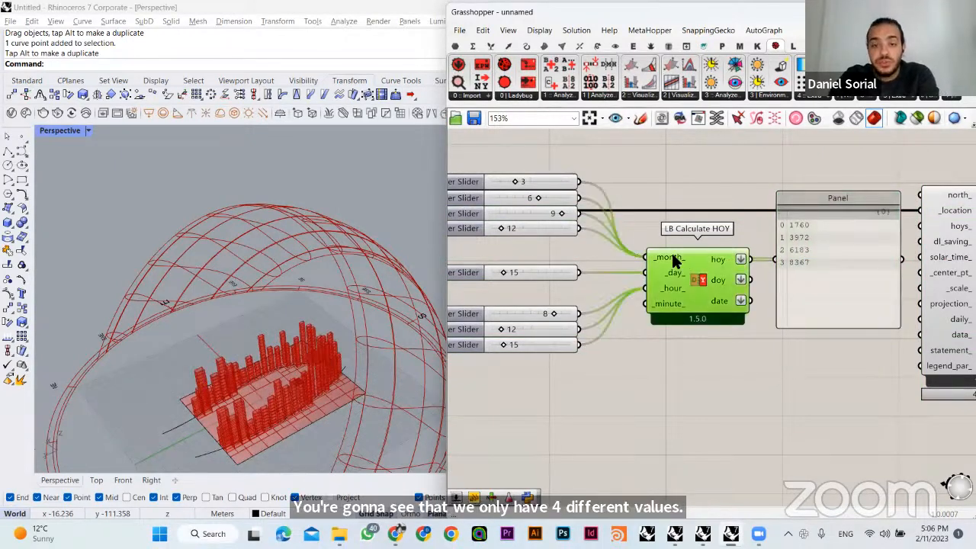
right_drag(559, 234, 582, 237)
click(510, 186)
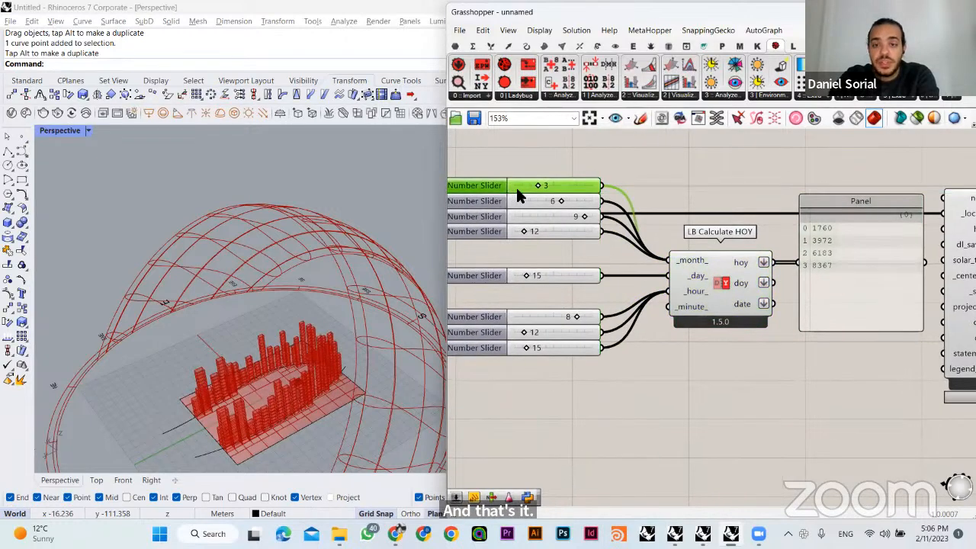
click(608, 163)
click(579, 185)
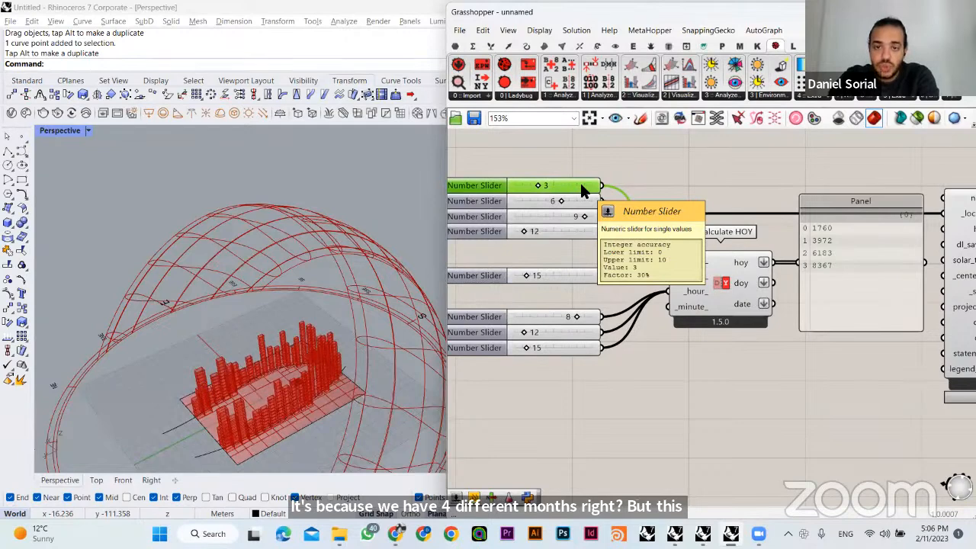
click(549, 317)
click(550, 331)
click(554, 348)
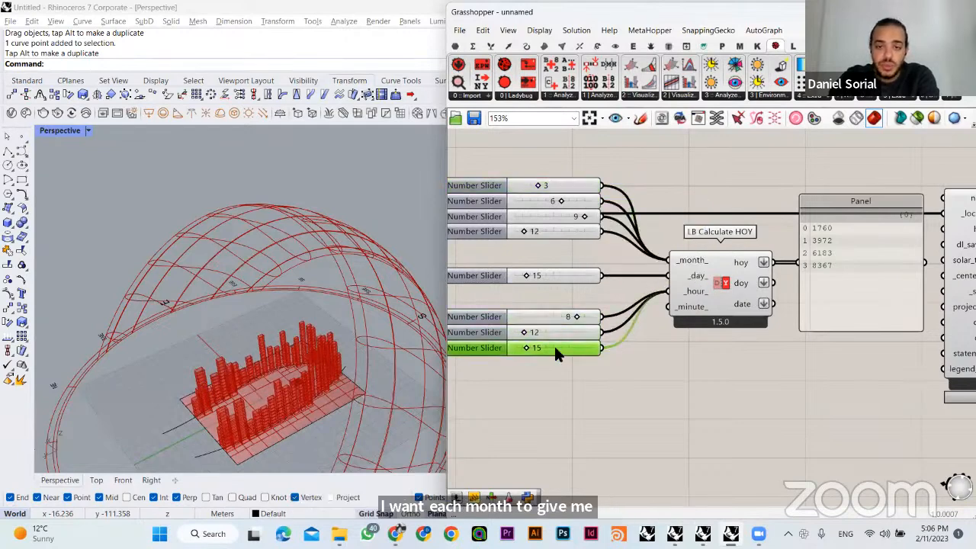
click(568, 185)
click(579, 204)
click(612, 269)
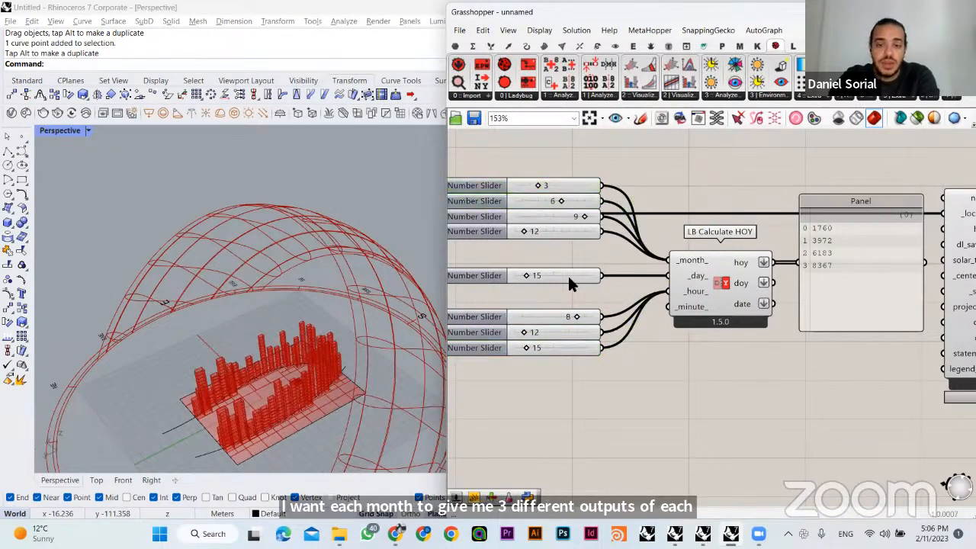
click(572, 186)
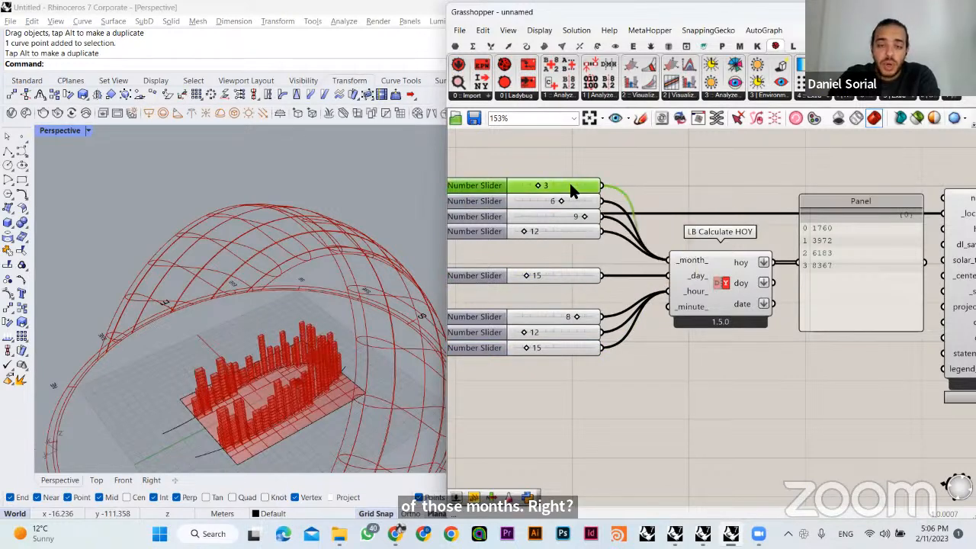
click(555, 276)
click(556, 185)
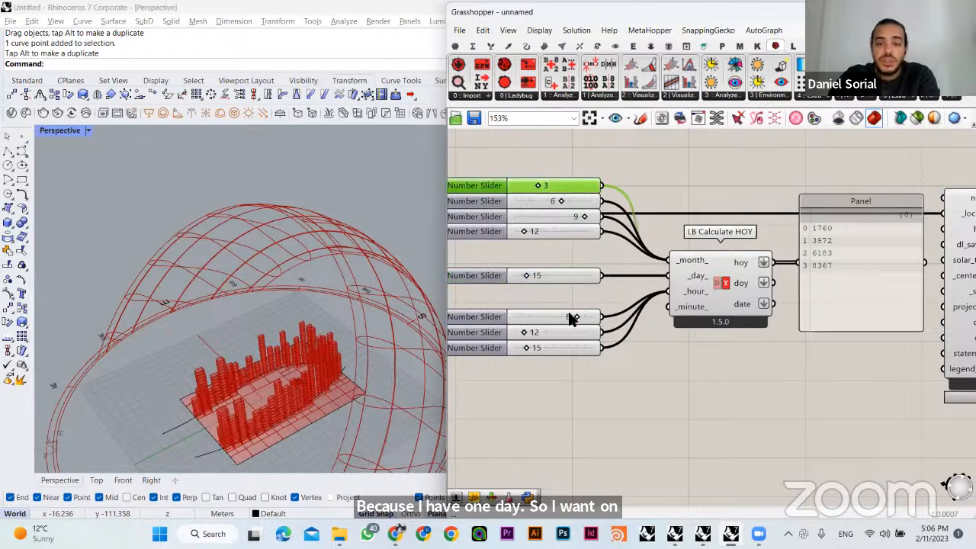
click(557, 317)
click(553, 348)
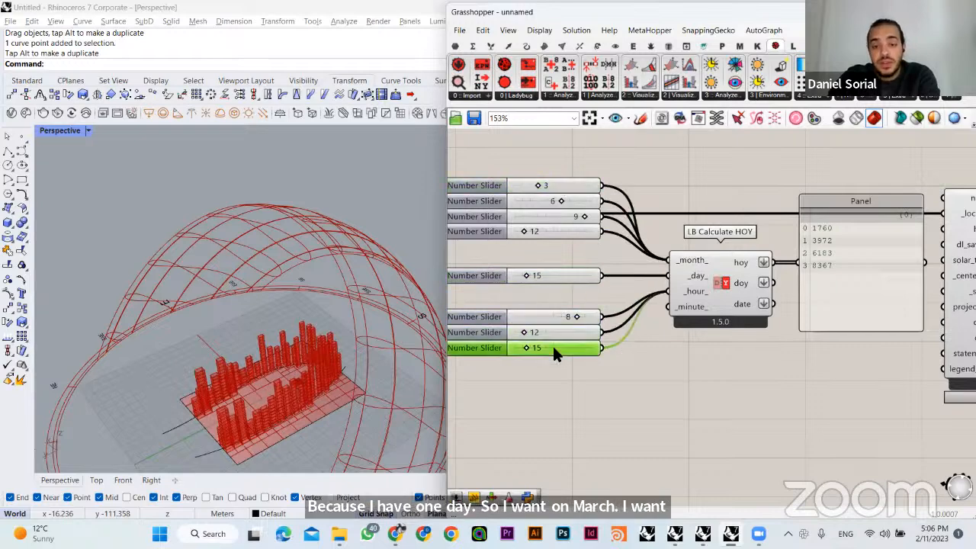
- Graft the _month_ input of LB Calculate HOY so each month combines with every hour
click(546, 275)
click(547, 198)
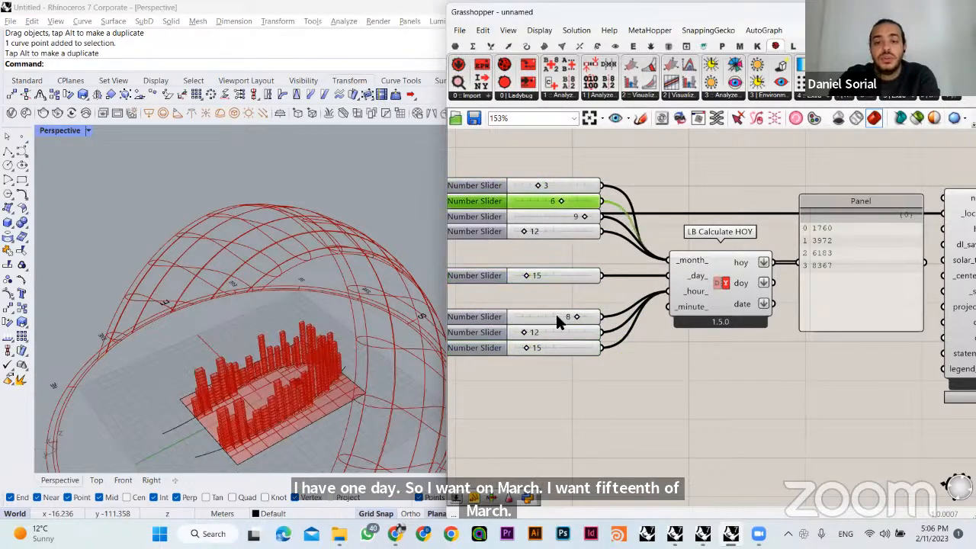
click(555, 315)
click(555, 329)
click(653, 152)
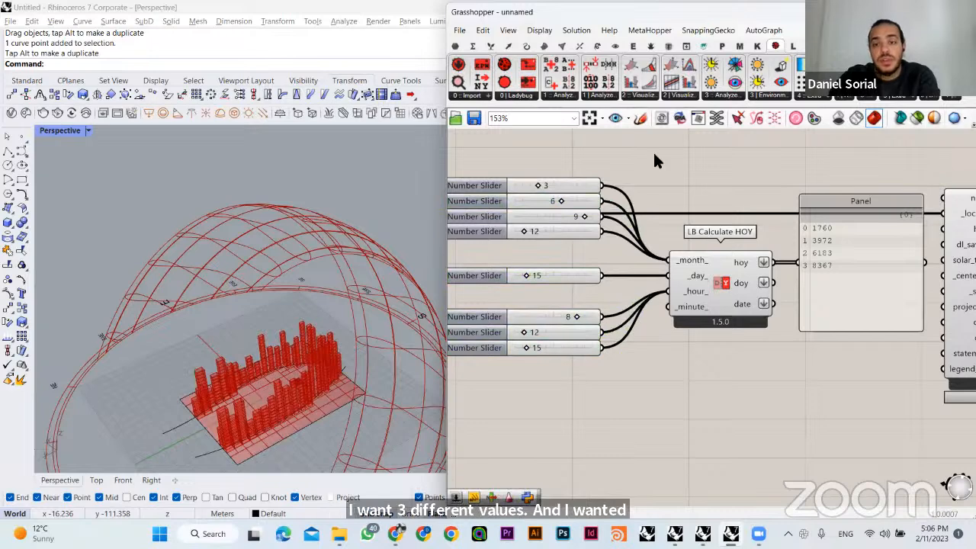
right_click(687, 261)
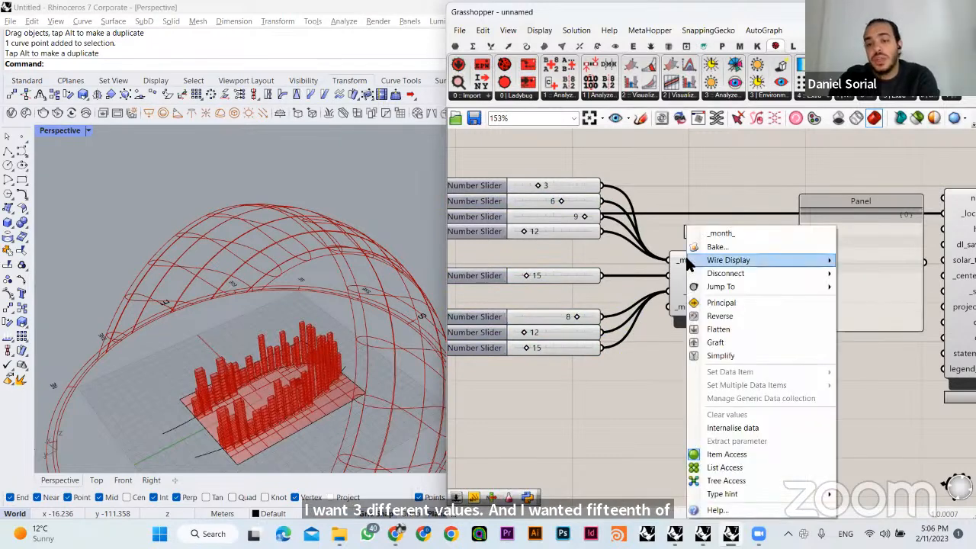
click(719, 340)
- Examine how each month slider is matched with the day and hour sliders in the panel's hoy list
right_drag(802, 358, 752, 327)
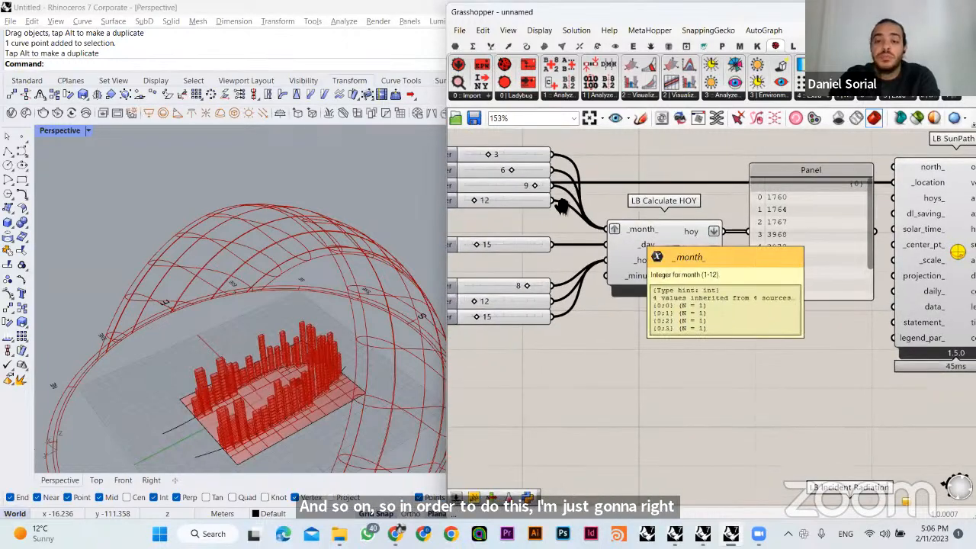
click(529, 172)
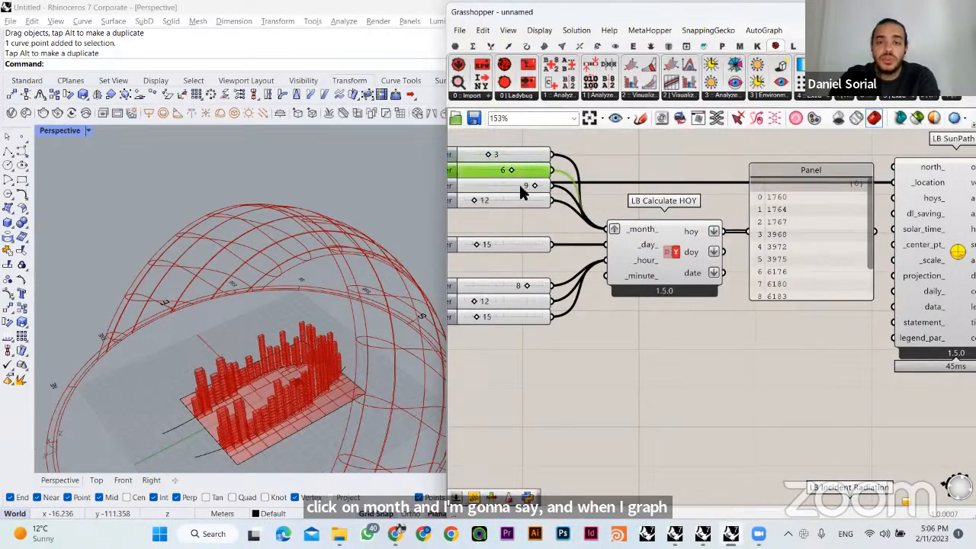
right_drag(525, 192, 585, 196)
click(588, 168)
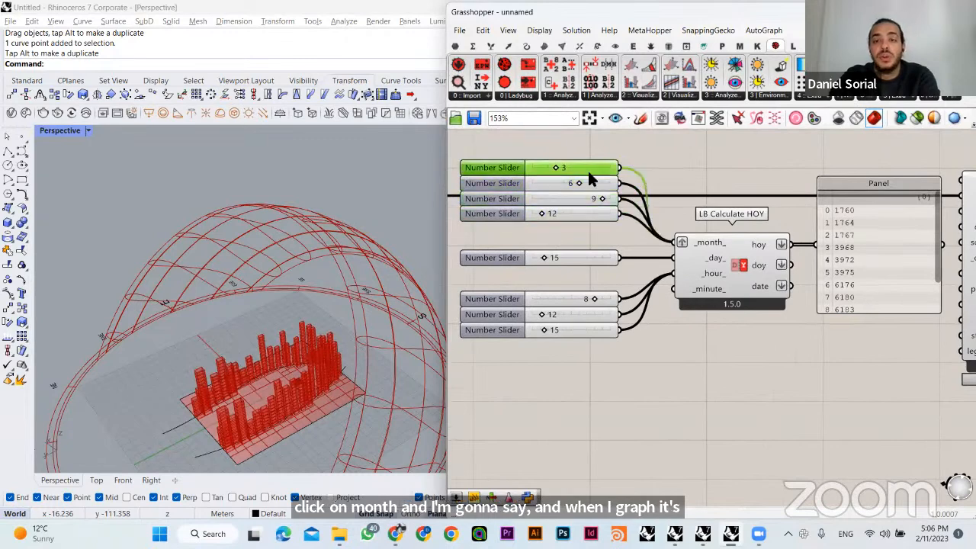
click(589, 183)
click(582, 198)
click(585, 213)
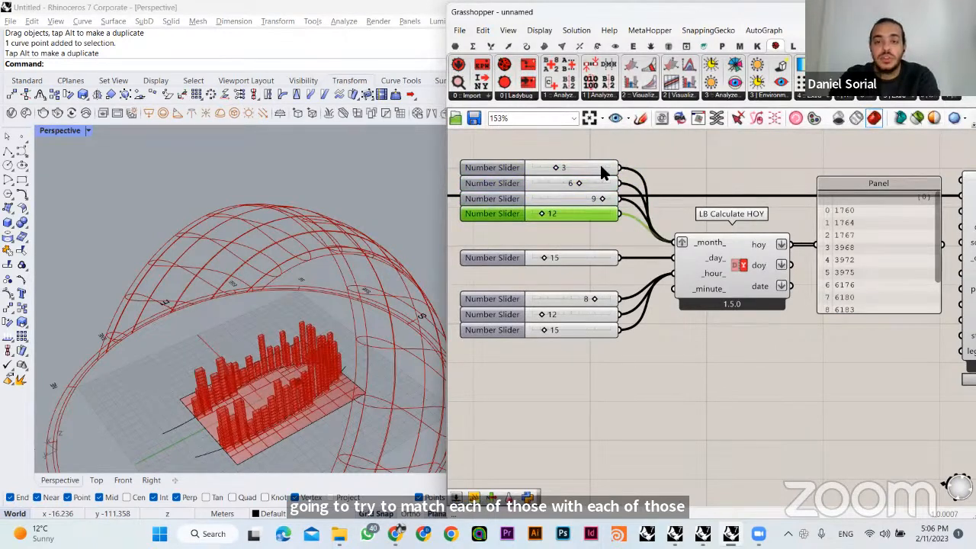
click(599, 172)
- Remove the graft from the _month_ input and reapply it to compare the resulting hoy lists
right_drag(747, 339, 642, 332)
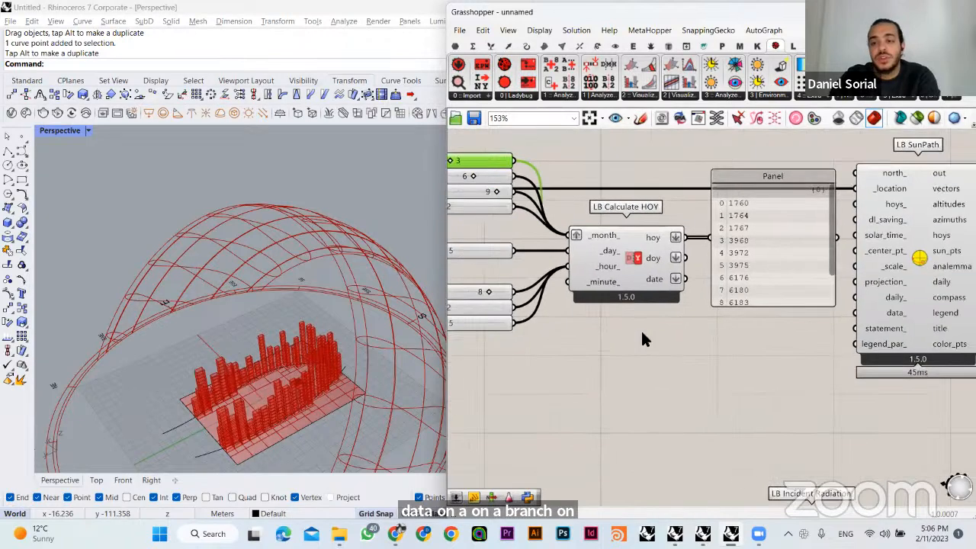
right_drag(577, 222, 604, 224)
right_click(613, 235)
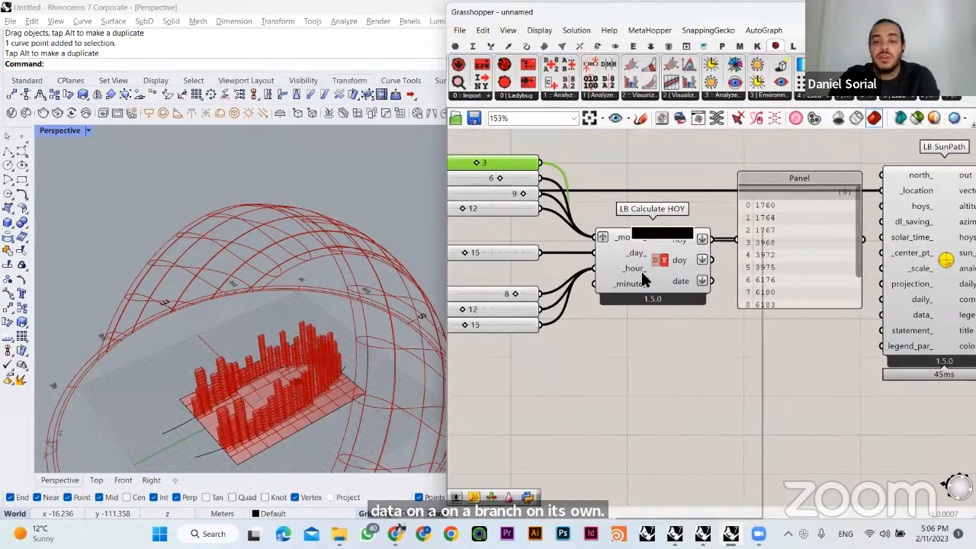
click(645, 342)
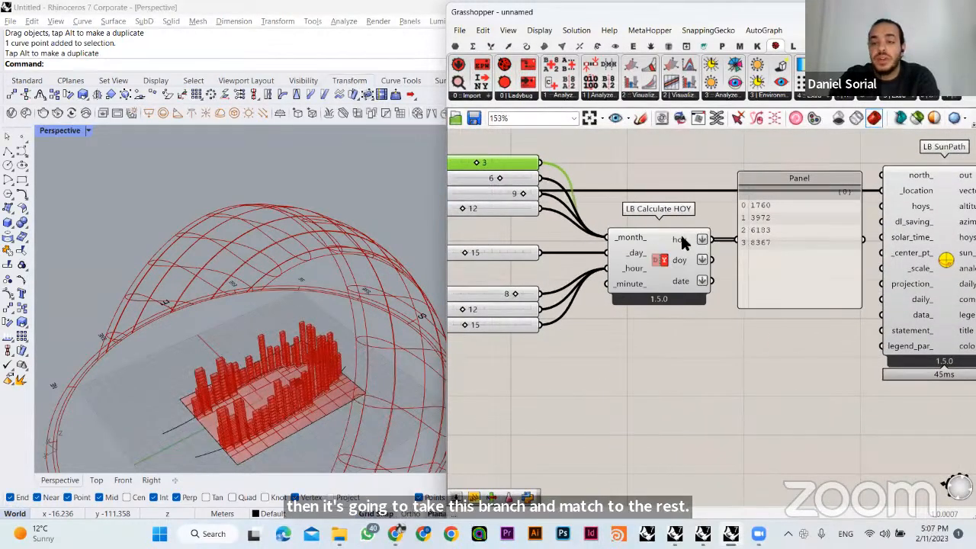
right_click(637, 237)
click(676, 342)
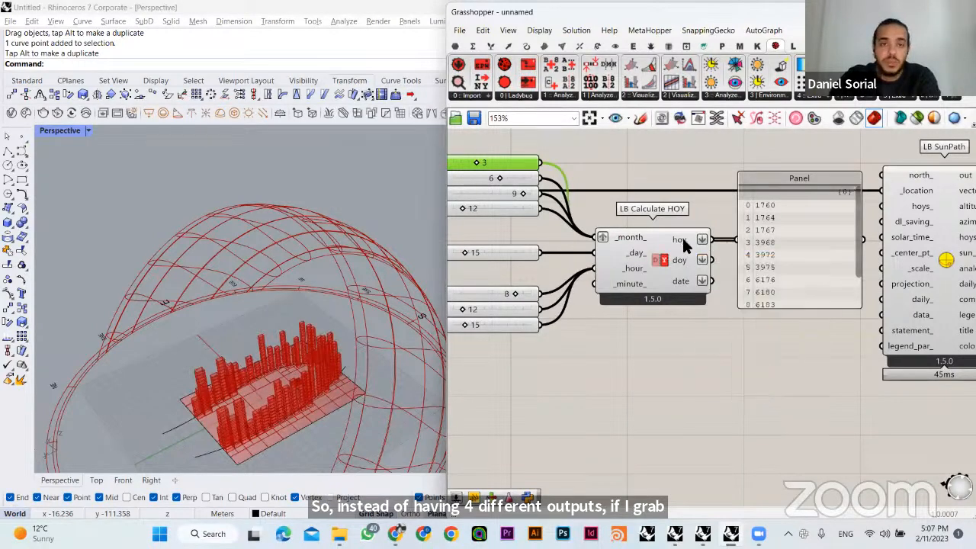
- Delete the hoy panel and connect the hoy output of LB Calculate HOY to the hoys_ input of LB SunPath
right_drag(710, 359, 786, 408)
click(843, 294)
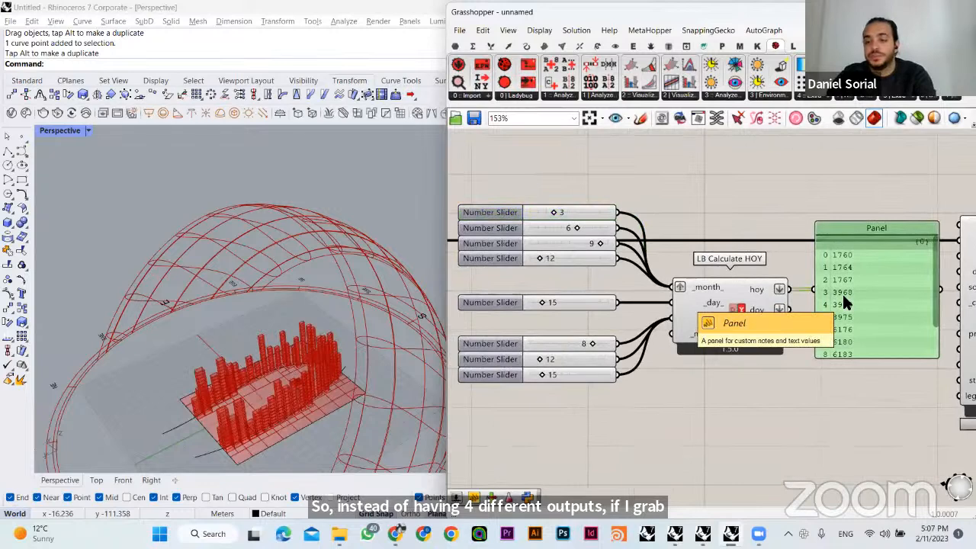
key(Delete)
right_drag(825, 286, 712, 256)
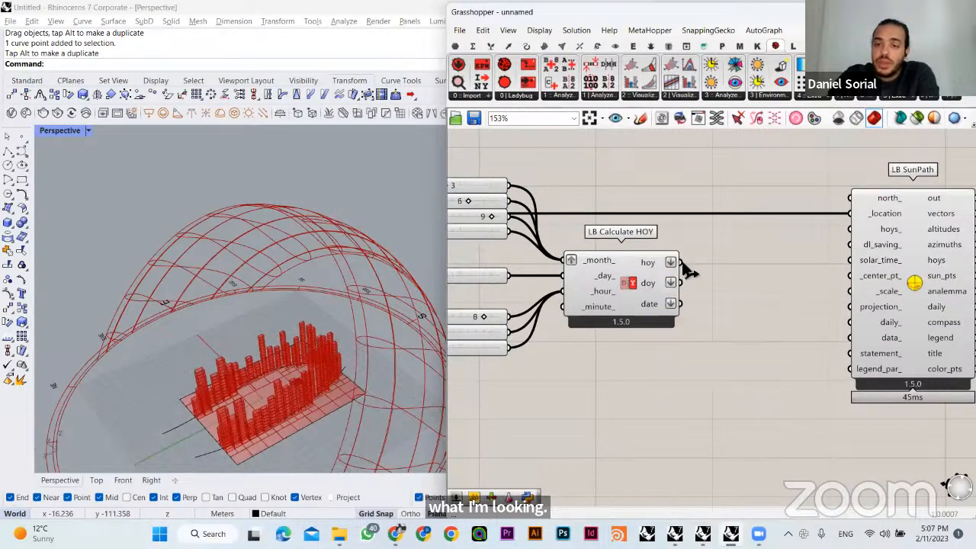
drag(680, 262, 850, 229)
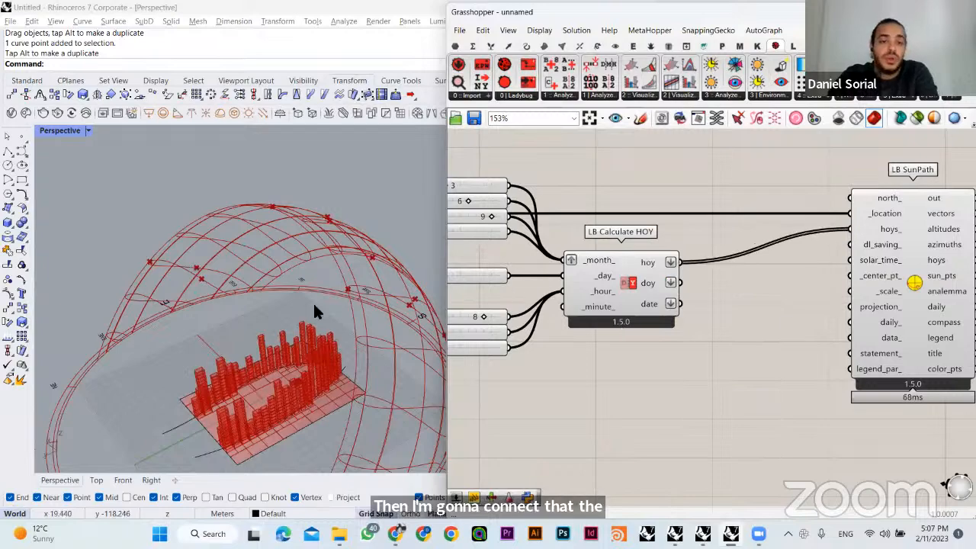
- Inspect the sun positions on the sun path dome around the towers from several angles
right_drag(315, 309, 443, 254)
click(896, 255)
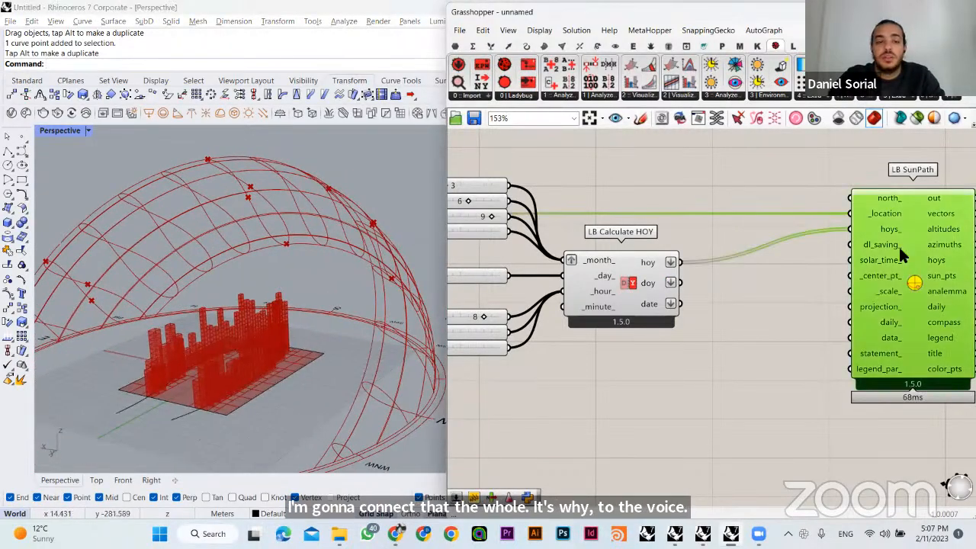
click(692, 374)
right_drag(286, 233, 241, 200)
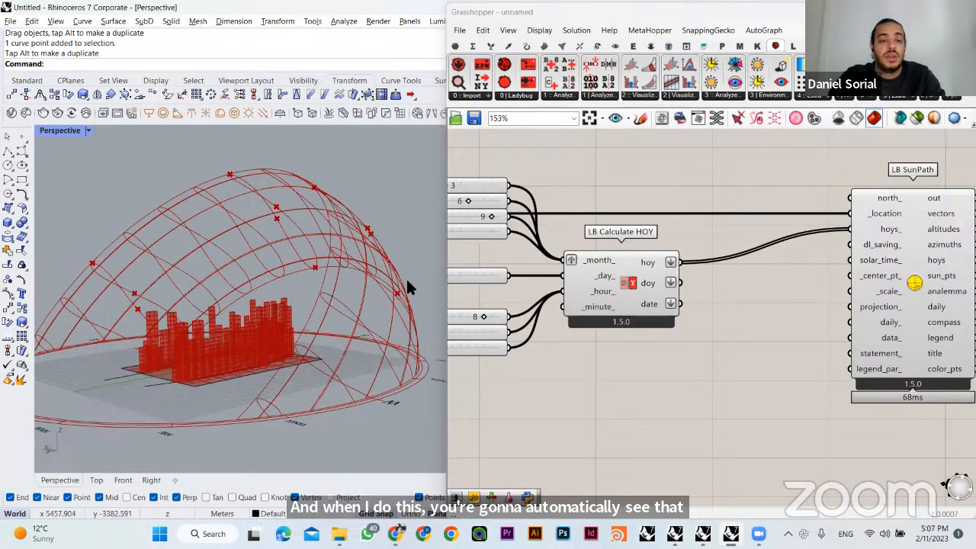
right_drag(201, 256, 412, 259)
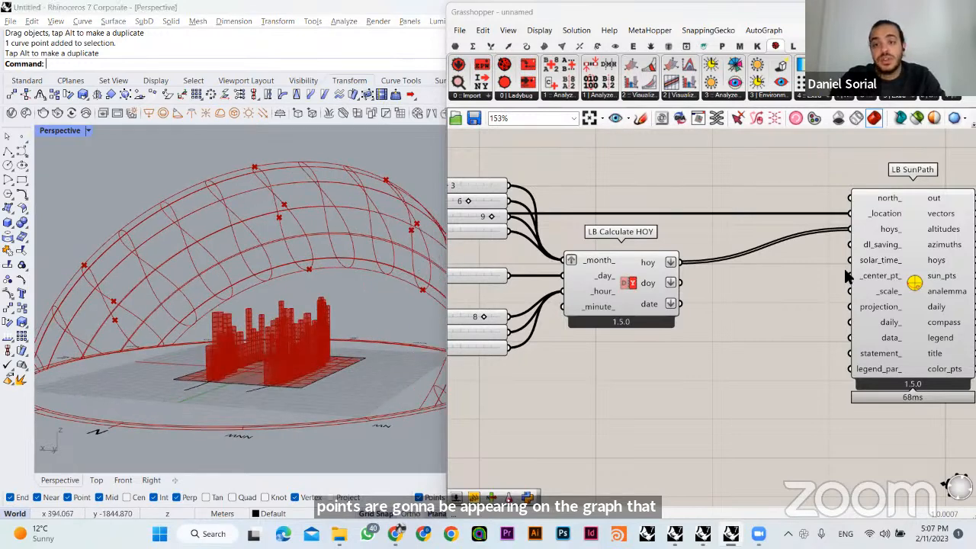
- Move LB SunPath closer to LB Calculate HOY and check the sun points around the towers
drag(866, 271, 795, 265)
click(708, 217)
right_drag(314, 269, 250, 305)
click(618, 308)
click(594, 354)
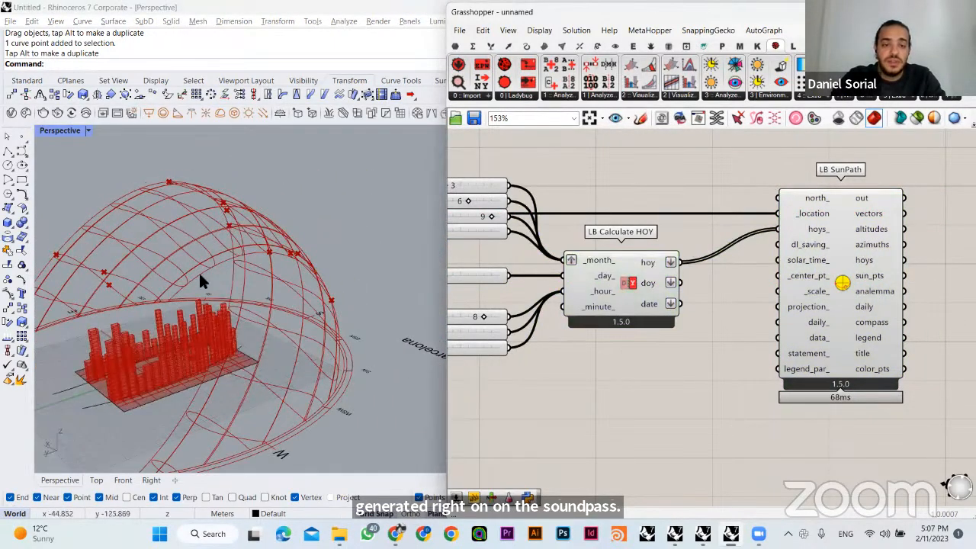
right_drag(198, 271, 139, 250)
- Try a different hour on the second hour slider and return it to 12
right_drag(606, 309, 728, 301)
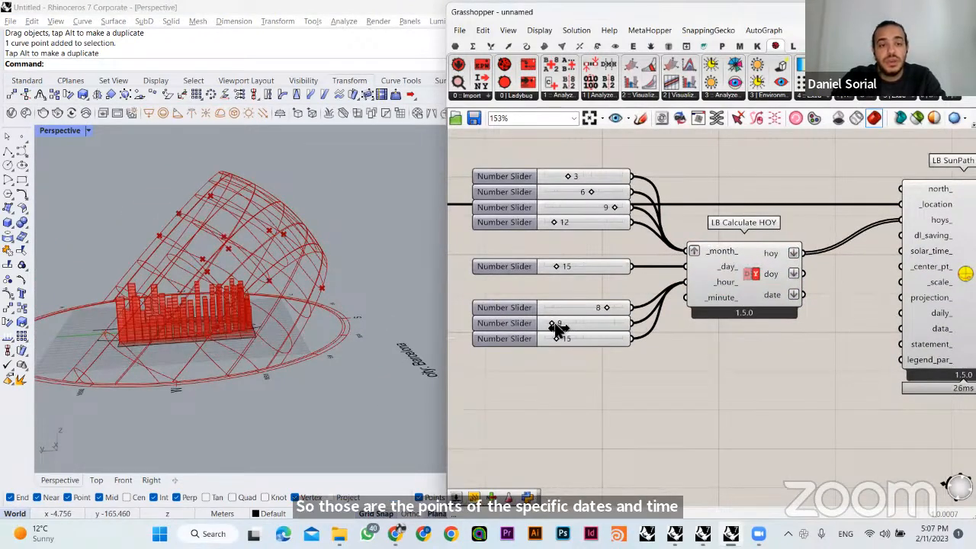
right_drag(327, 279, 400, 278)
right_drag(277, 285, 374, 268)
drag(556, 323, 554, 323)
- Set the third hour slider to 18 and inspect the sun points on the dome
double_click(565, 339)
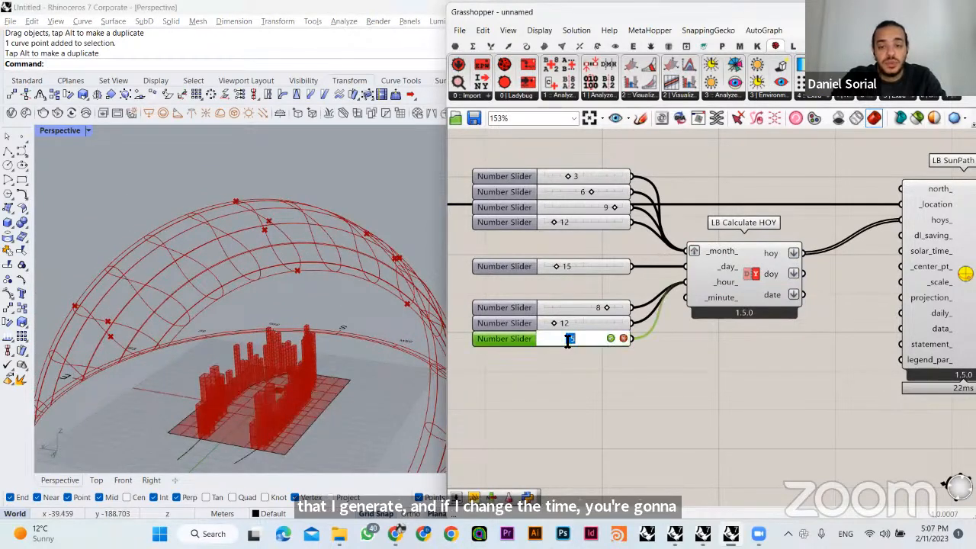
key(Return)
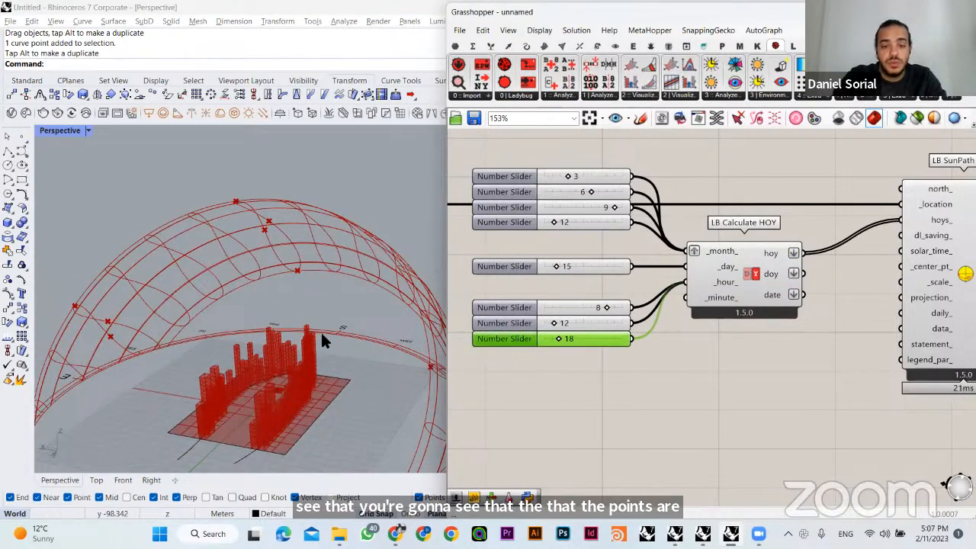
right_drag(320, 330, 244, 334)
click(510, 369)
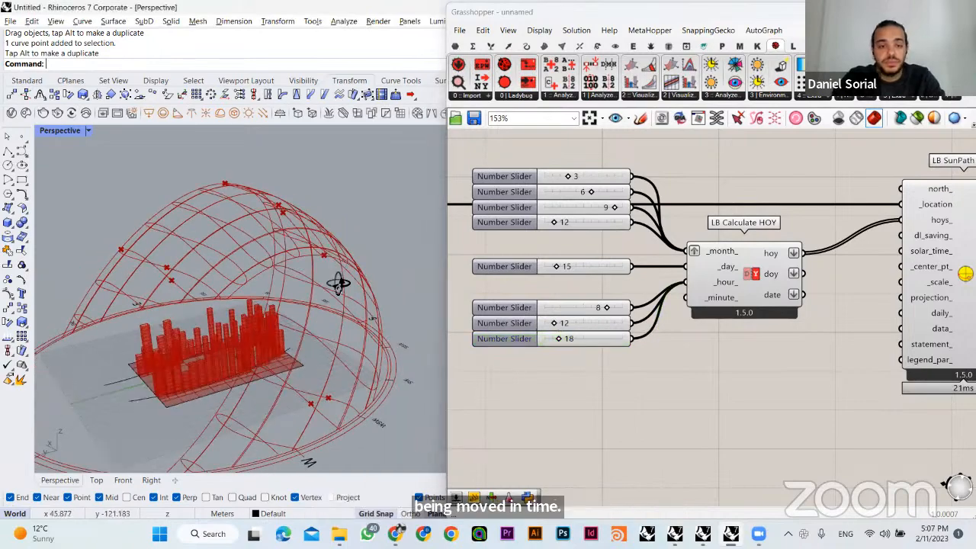
right_drag(338, 283, 460, 364)
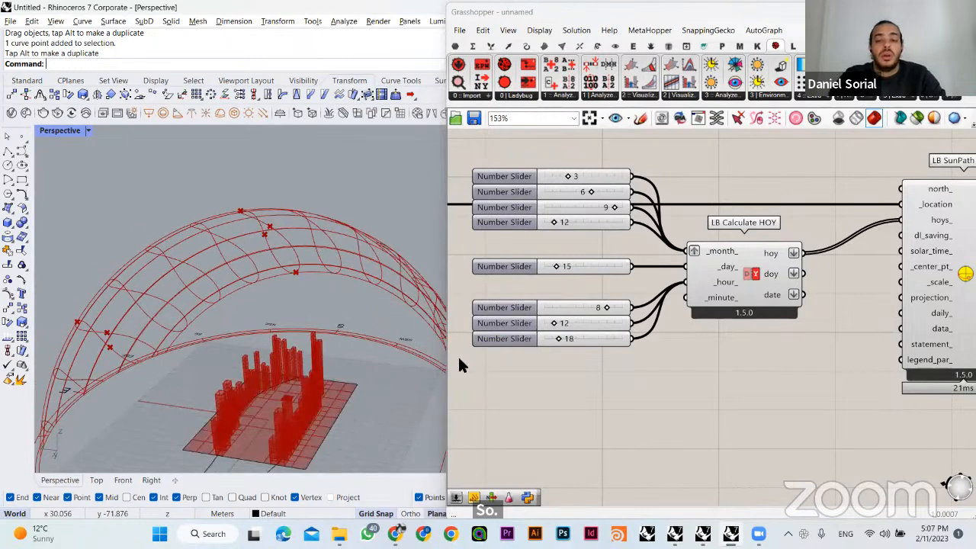
- Move LB SunPath farther from LB Calculate HOY, toward LB Direct Sun Hours, to make room for another input
click(566, 340)
click(671, 356)
right_drag(692, 354, 571, 366)
right_drag(715, 372, 609, 369)
click(714, 315)
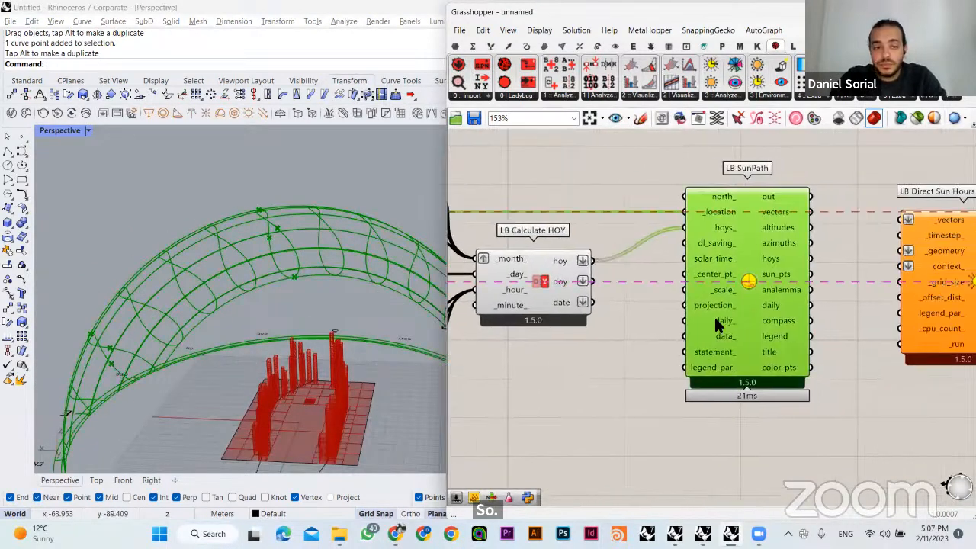
click(587, 383)
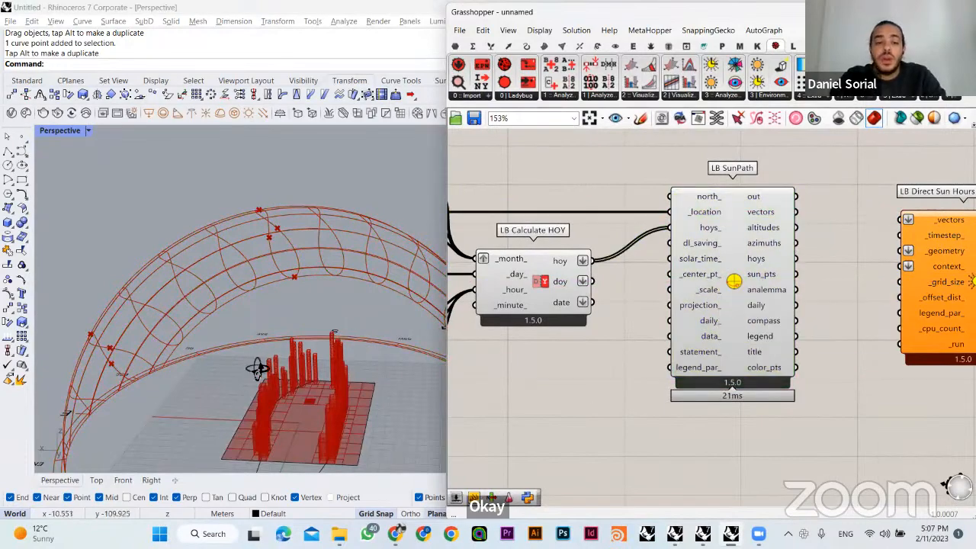
right_drag(257, 366, 464, 327)
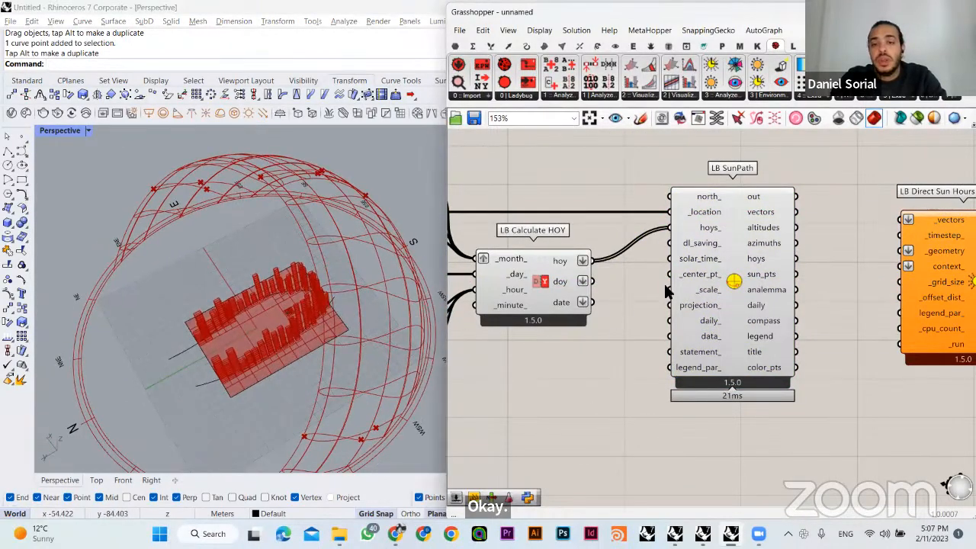
drag(726, 332, 810, 333)
click(680, 342)
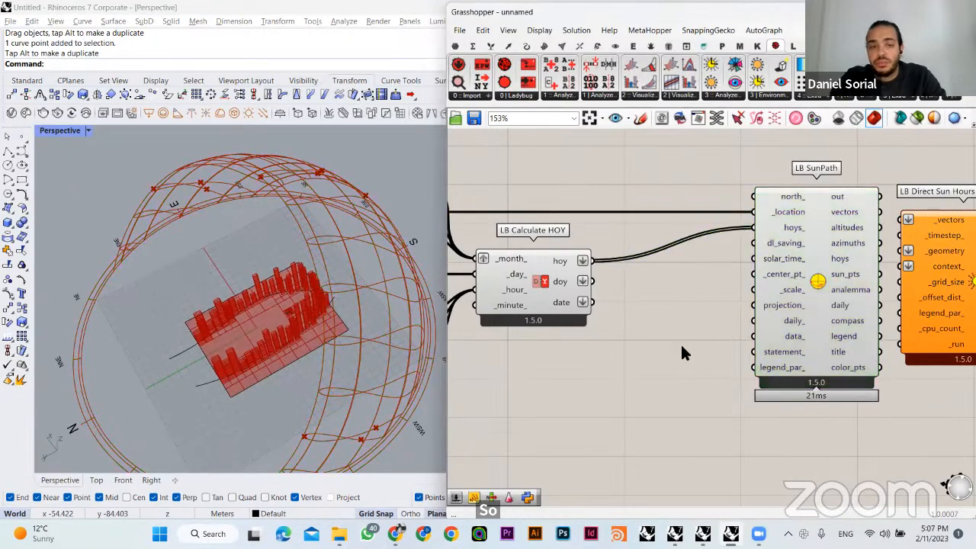
- Move LB Direct Sun Hours farther from LB SunPath to leave space between the two components
right_drag(311, 349, 356, 365)
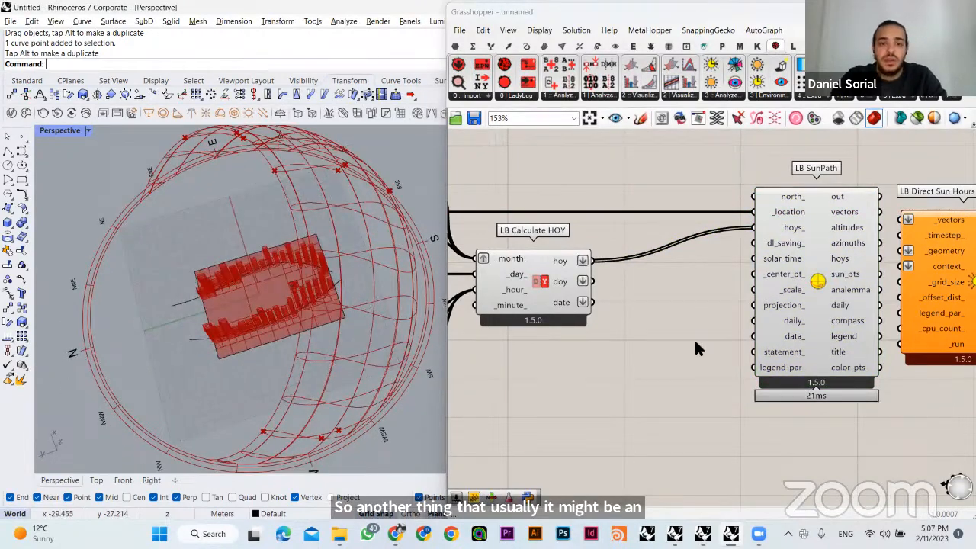
click(786, 280)
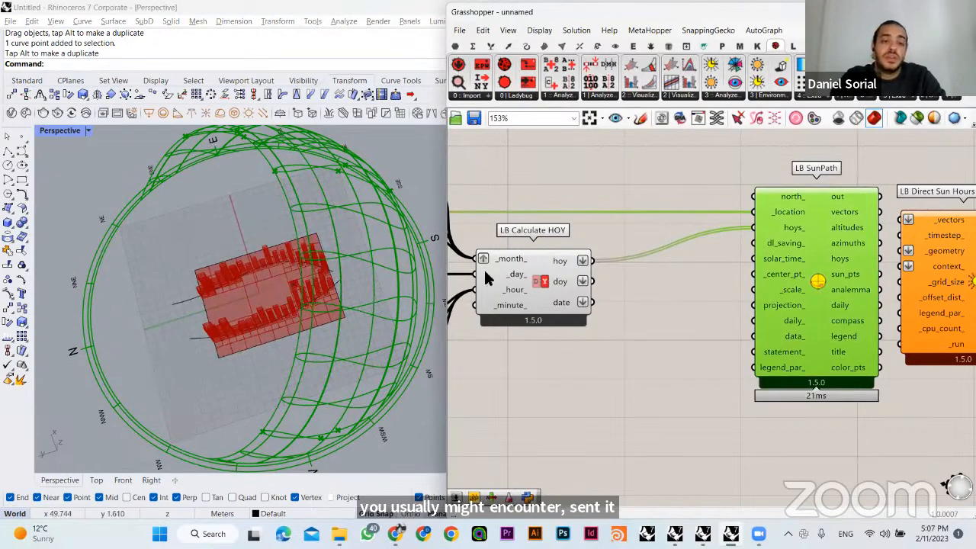
click(647, 186)
right_drag(816, 280, 677, 262)
click(700, 263)
drag(797, 256, 869, 257)
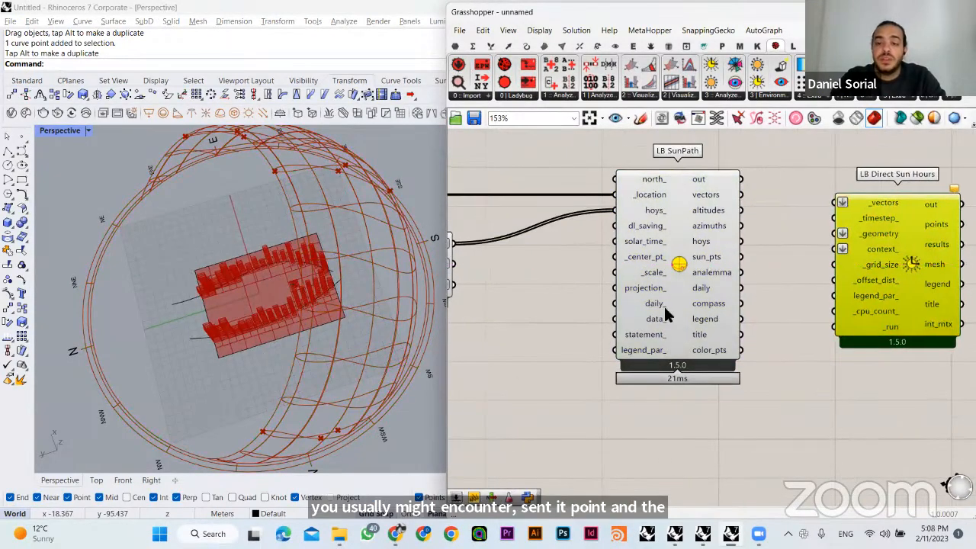
- Add a Number Slider with value 2.00 below LB Calculate HOY and connect it to the _scale_ input of LB SunPath
right_drag(521, 359, 613, 348)
double_click(616, 348)
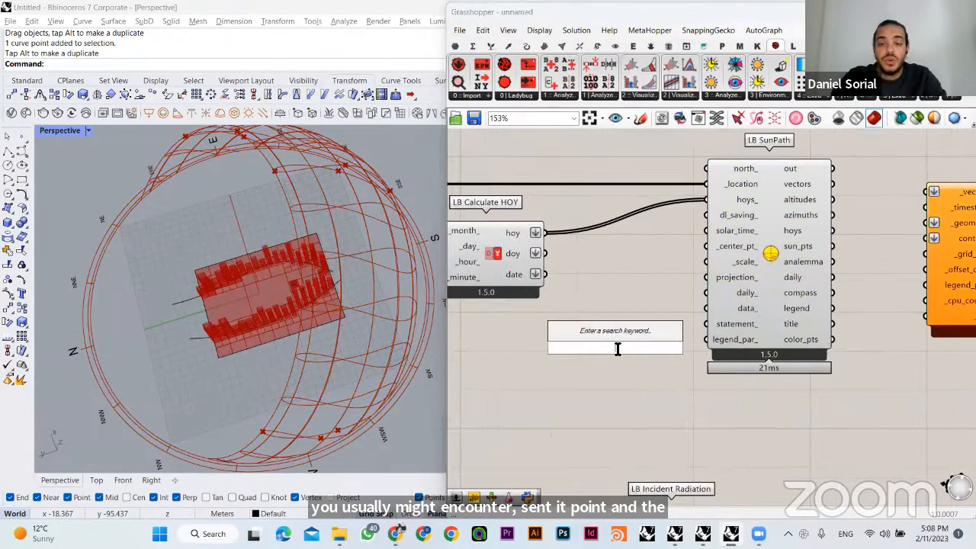
text(2)
key(Return)
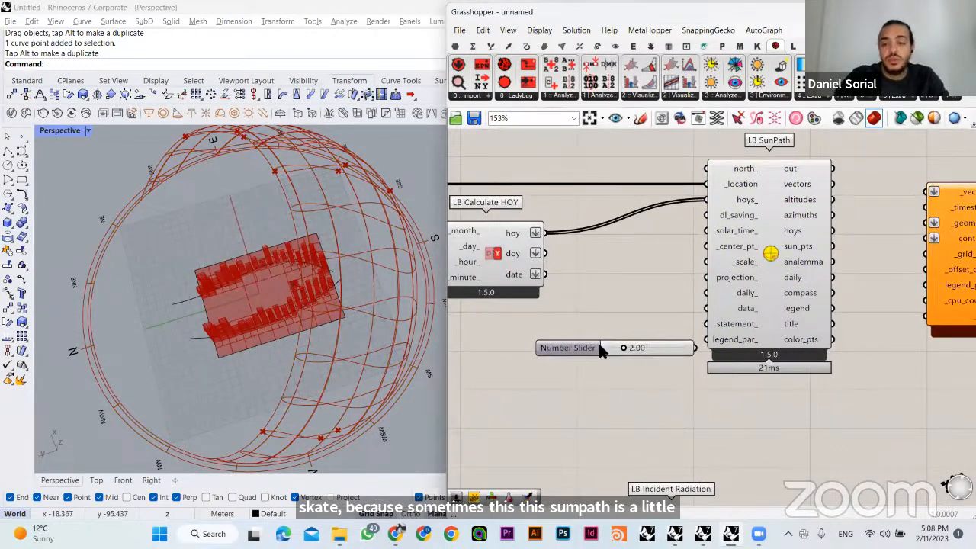
drag(706, 341, 695, 348)
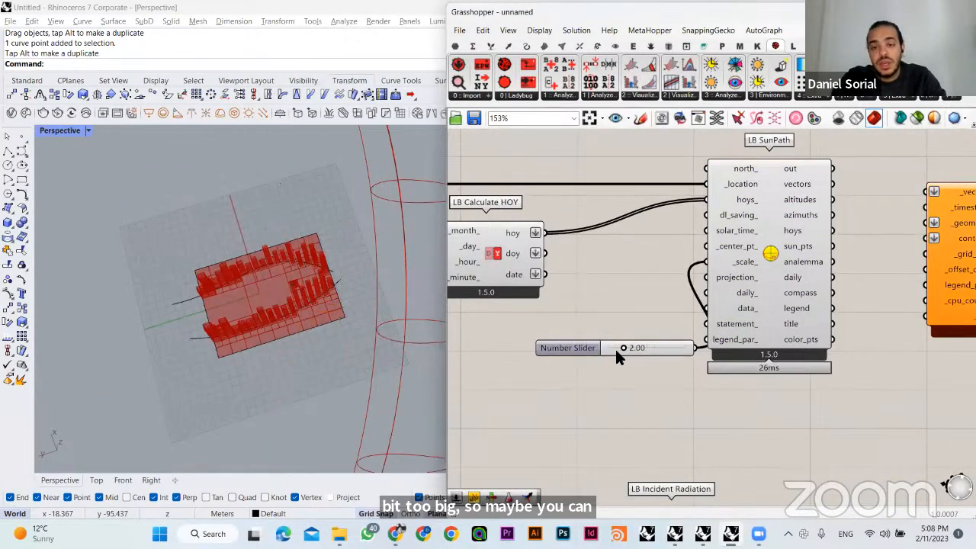
- Reduce the sun path scale to 0.56 and move LB SunPath slightly away from its scale slider
drag(624, 348, 611, 350)
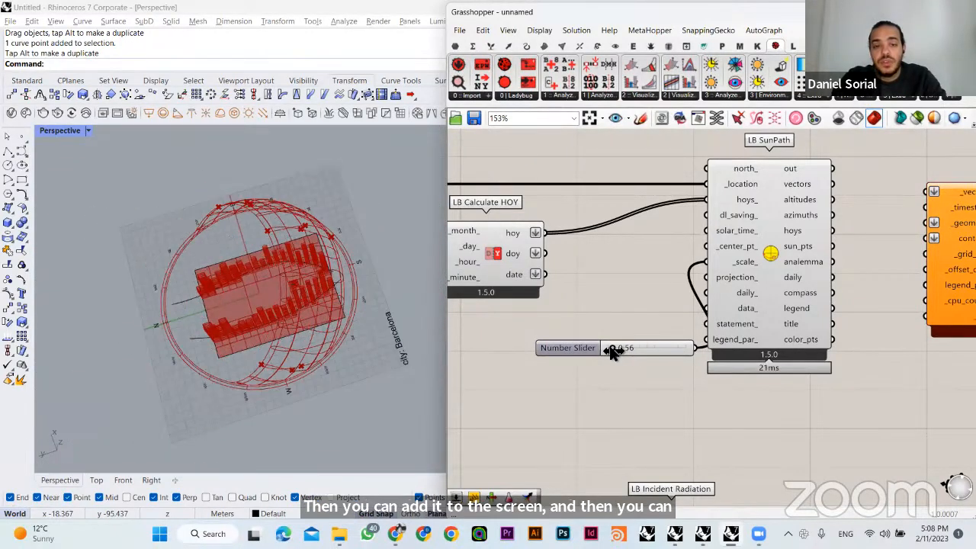
right_drag(352, 274, 353, 340)
right_drag(652, 272, 647, 220)
drag(738, 291, 756, 290)
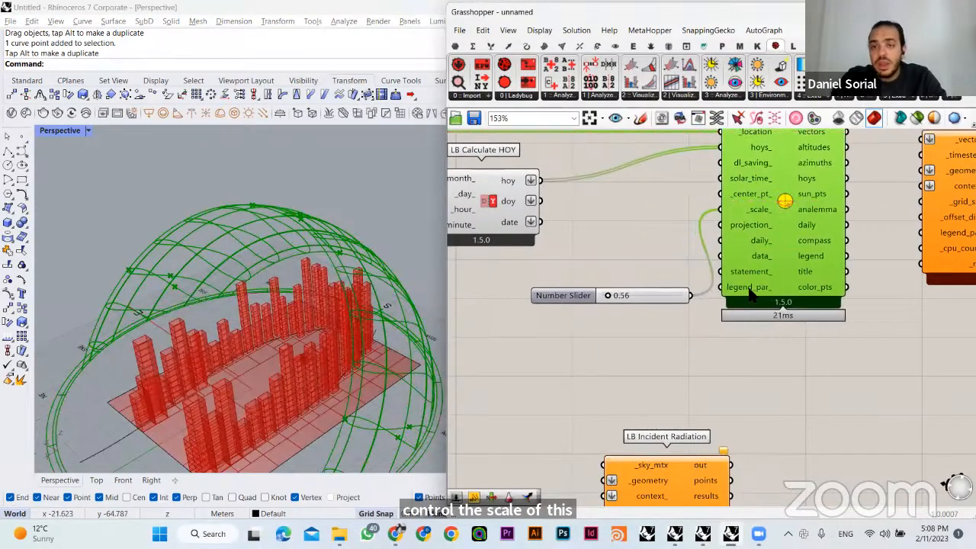
- Examine the sun path diagram's centre against the site and towers from several viewing angles
click(712, 232)
right_drag(270, 374, 314, 374)
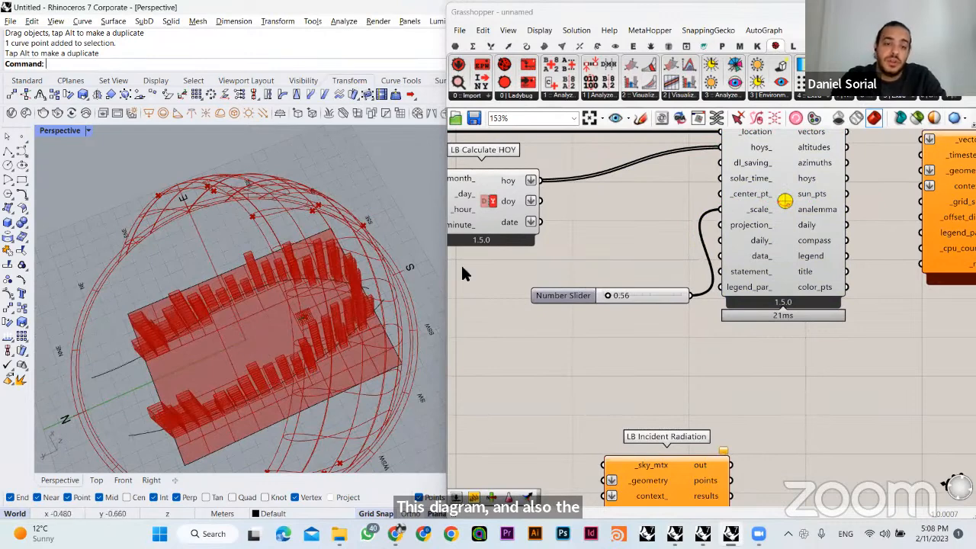
mouse_move(738, 207)
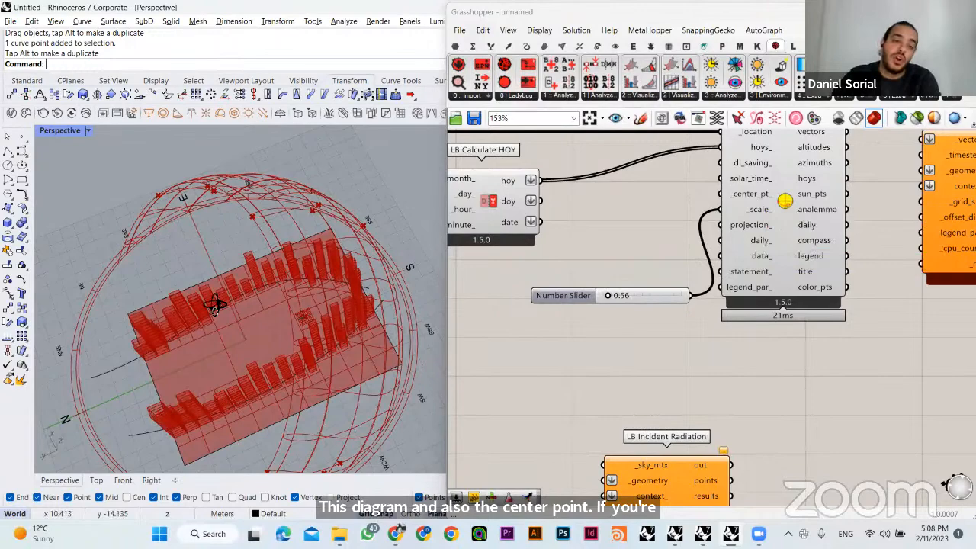
right_drag(216, 305, 85, 173)
click(213, 373)
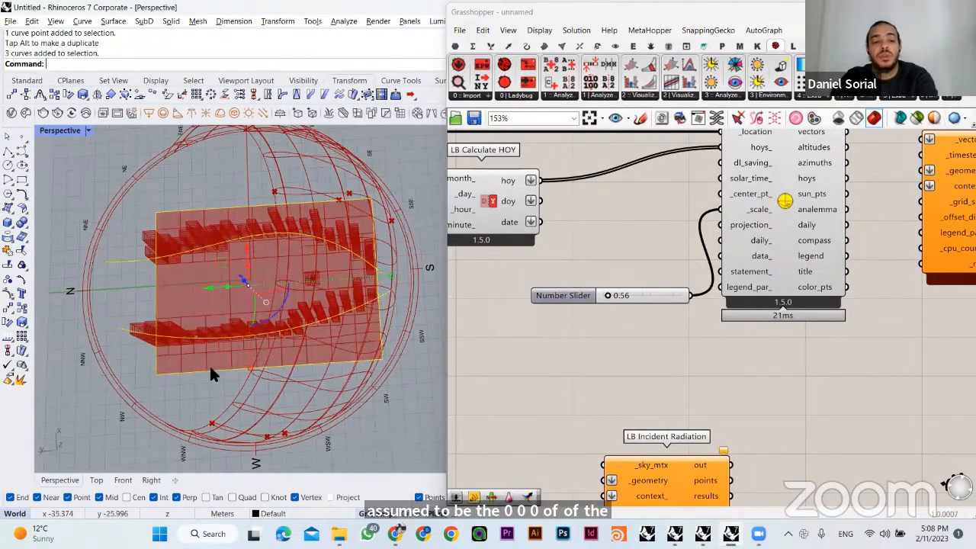
right_drag(521, 329, 632, 305)
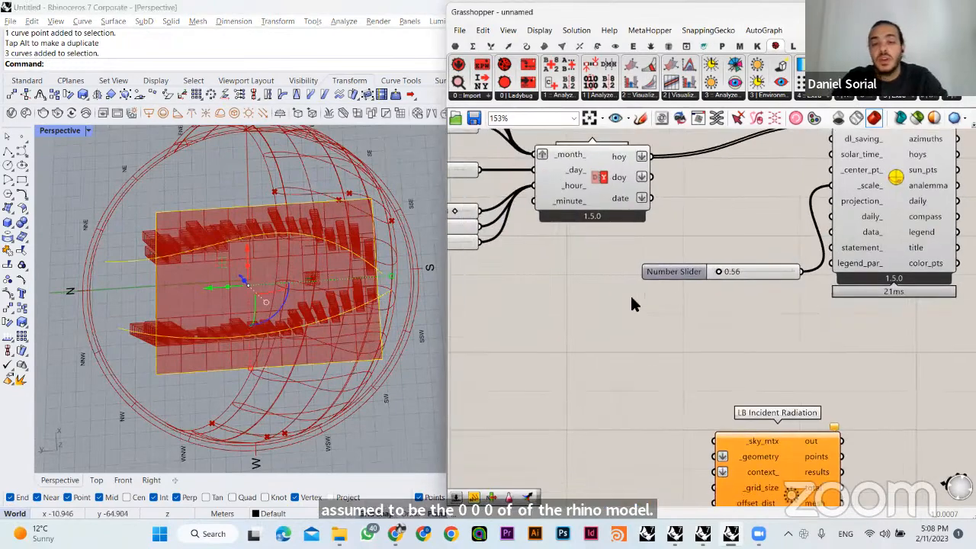
click(373, 418)
scroll(659, 290, down, 8)
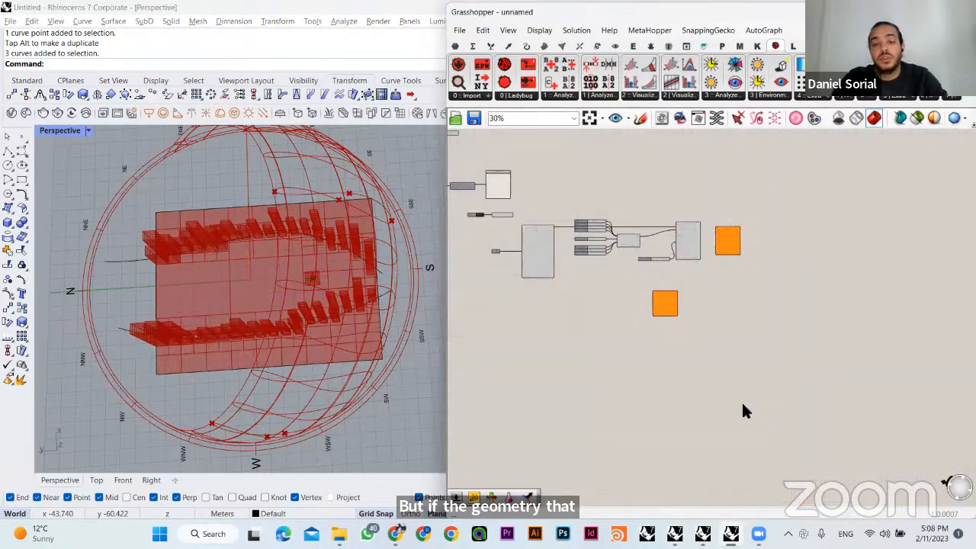
- Add an Area component near the MD Slider and connect the large site Surface to its Geometry input
scroll(671, 324, up, 5)
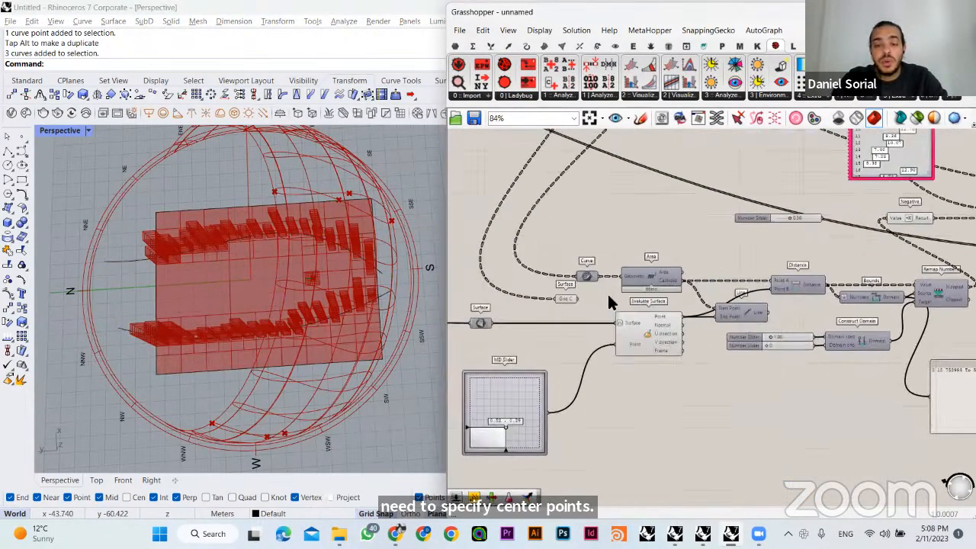
scroll(643, 344, down, 5)
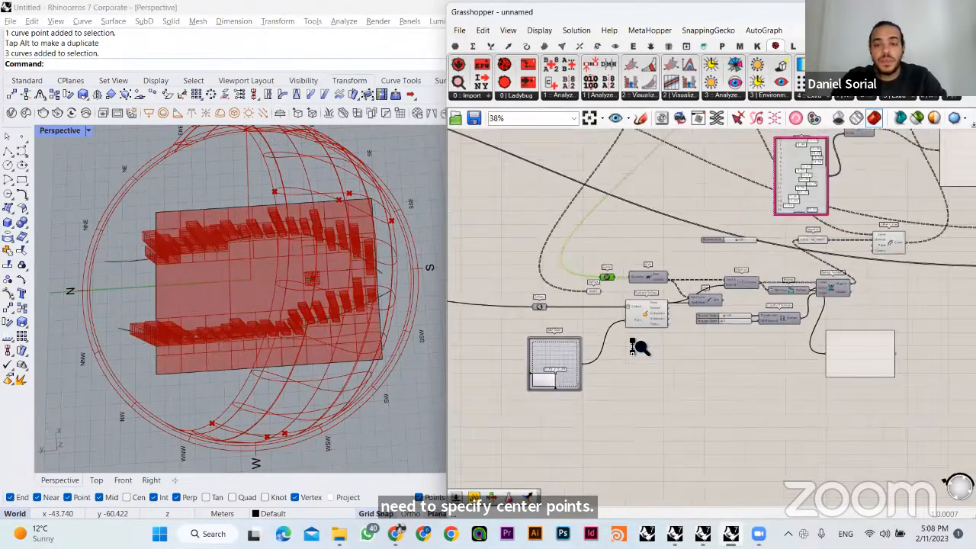
scroll(618, 305, up, 5)
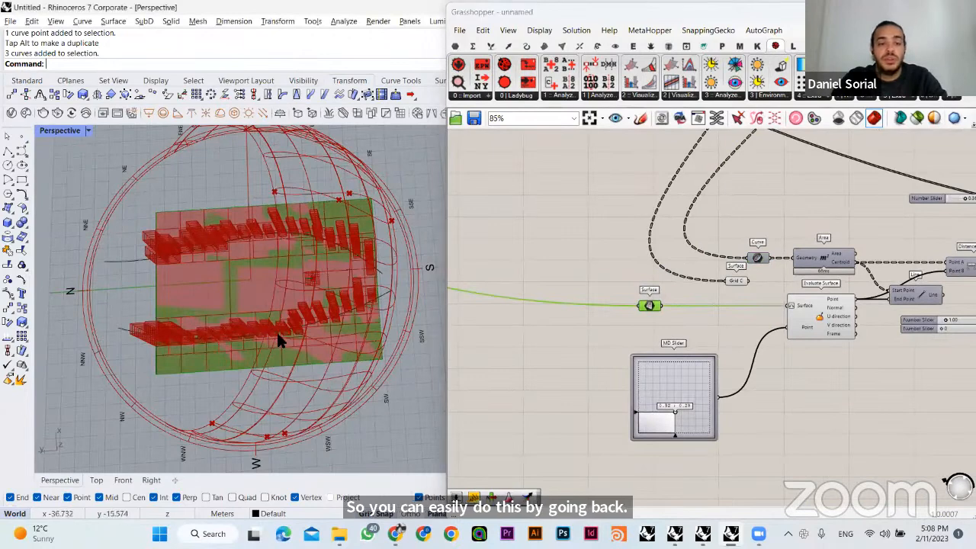
right_drag(279, 341, 251, 283)
double_click(603, 366)
text(area)
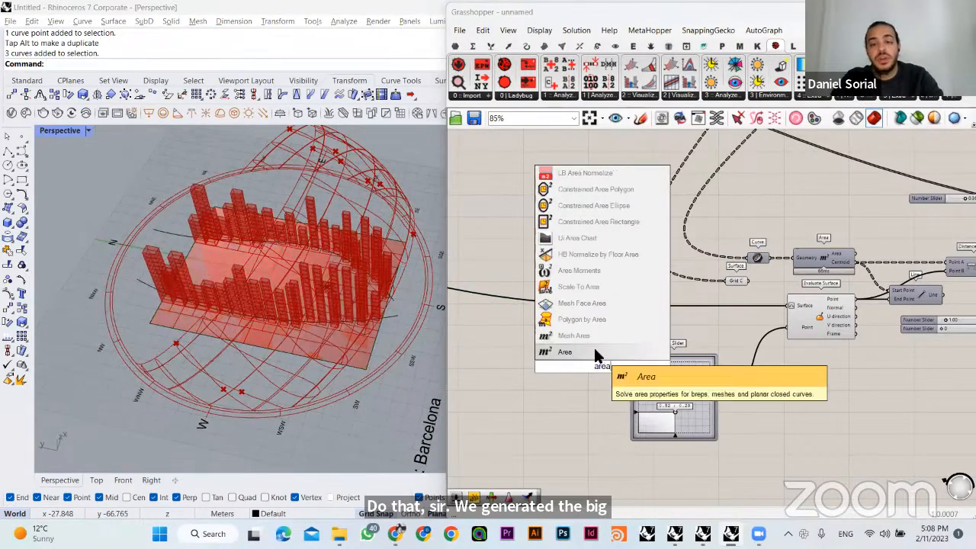
click(597, 412)
mouse_move(585, 366)
mouse_down()
mouse_move(825, 401)
mouse_move(645, 313)
mouse_up()
click(646, 308)
- Move the Area component below LB Calculate HOY and connect its Centroid output to the _center_pt_ input of LB SunPath
right_drag(778, 387, 515, 378)
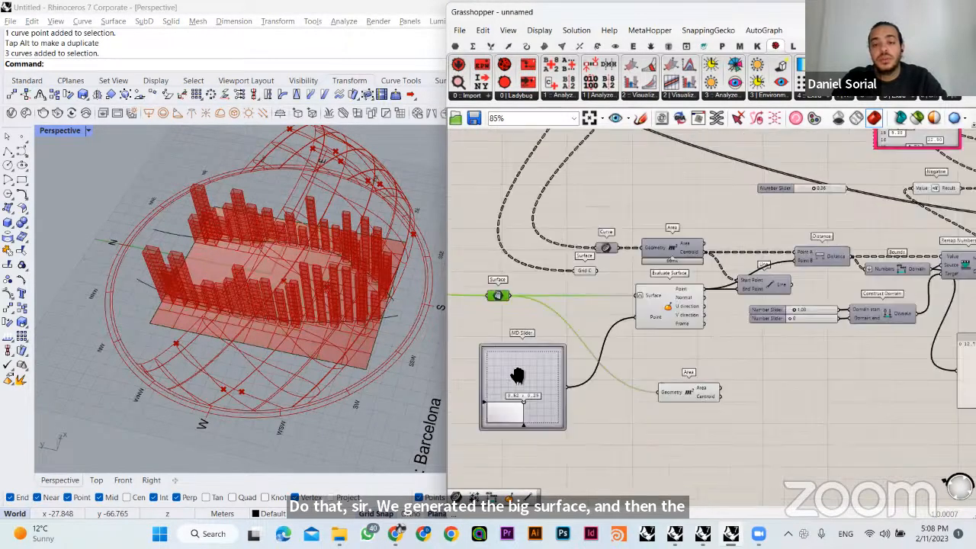
drag(571, 392, 824, 358)
right_drag(626, 358, 478, 351)
drag(479, 352, 852, 352)
right_drag(852, 352, 512, 356)
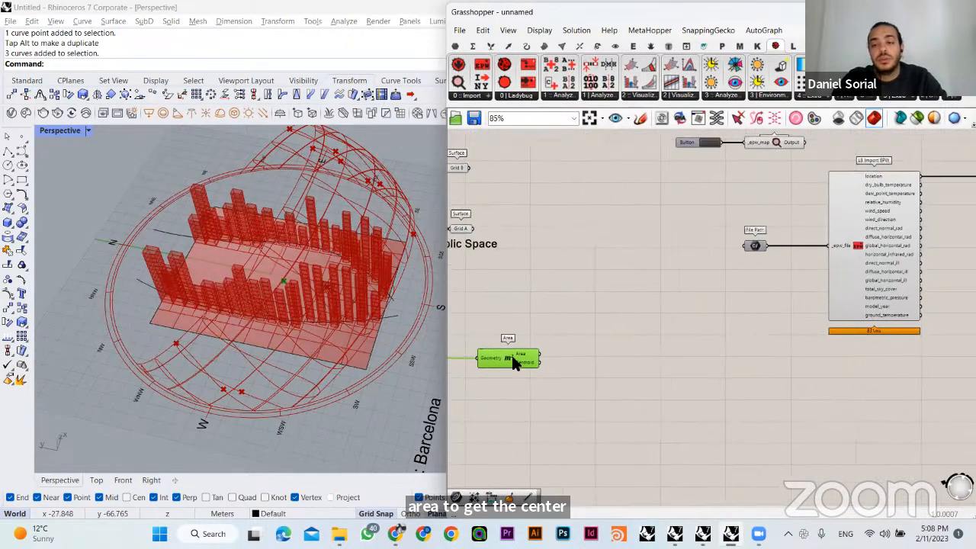
drag(512, 355, 859, 358)
right_drag(859, 359, 475, 397)
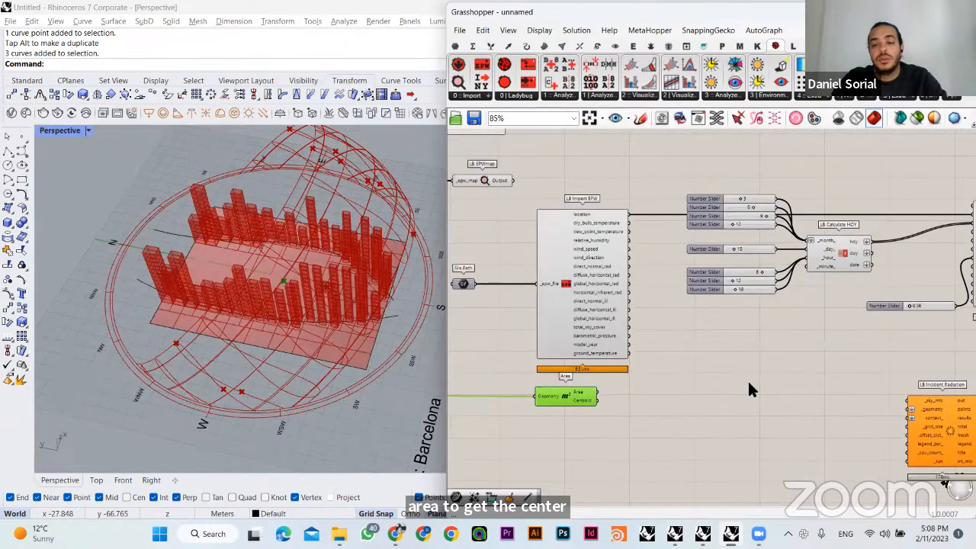
drag(576, 390, 784, 374)
right_drag(784, 375, 521, 379)
drag(525, 377, 693, 248)
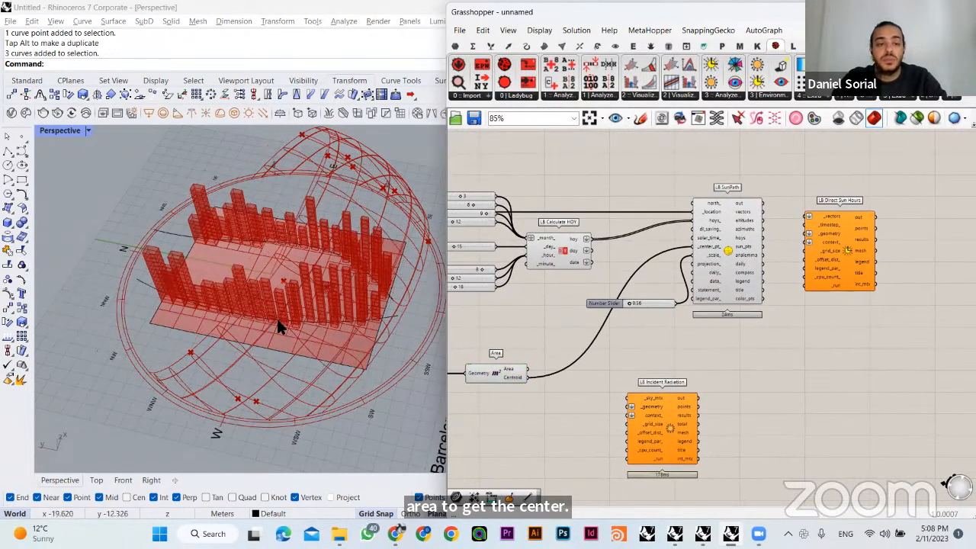
right_drag(277, 318, 327, 232)
- Reposition LB SunPath and its scale slider so the slider sits farther from the component with clear wiring
drag(713, 265, 716, 264)
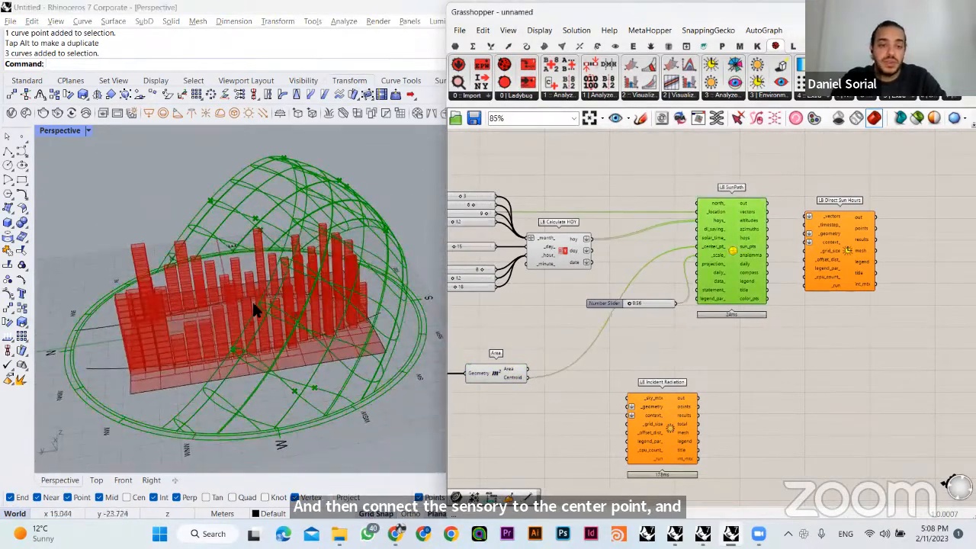
drag(647, 302, 623, 299)
right_drag(287, 337, 325, 384)
scroll(661, 325, up, 3)
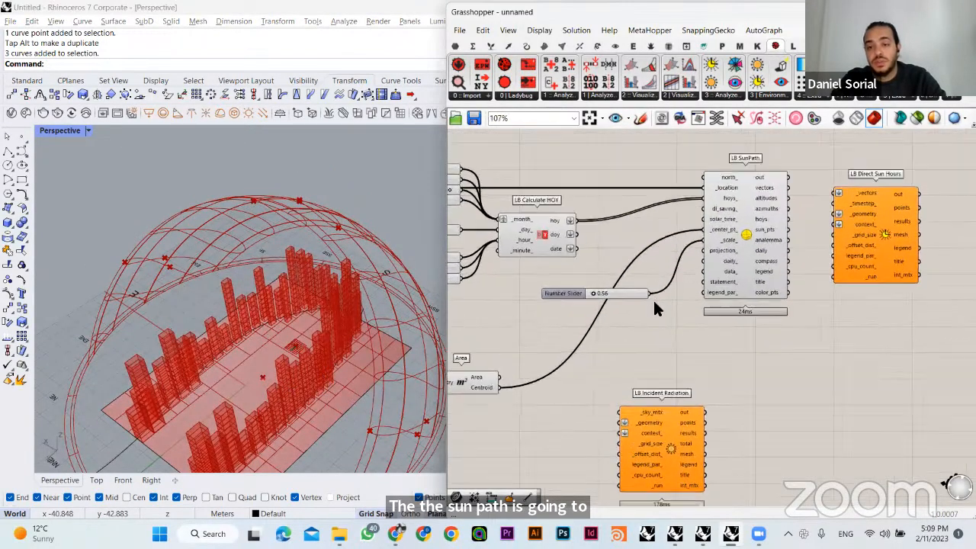
drag(758, 231, 735, 231)
click(653, 353)
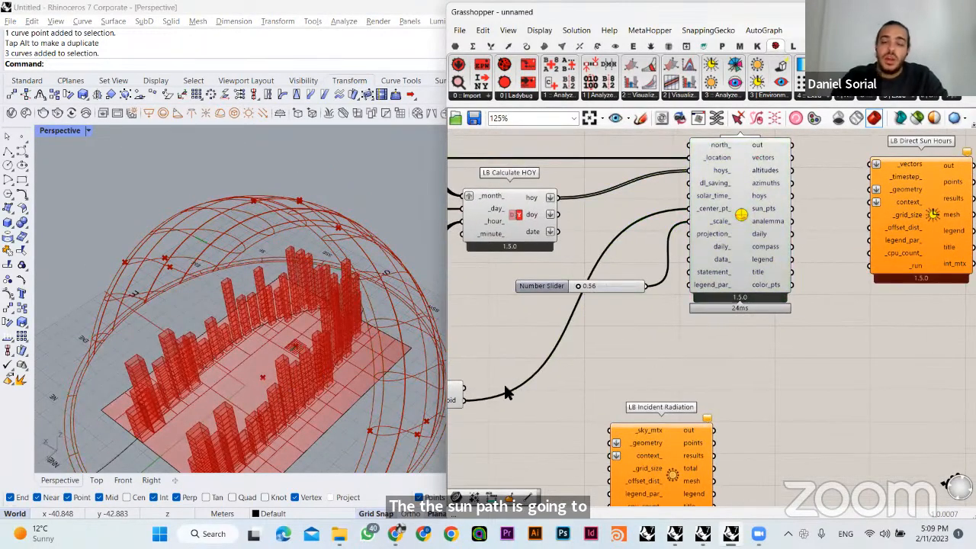
drag(610, 287, 590, 281)
click(641, 350)
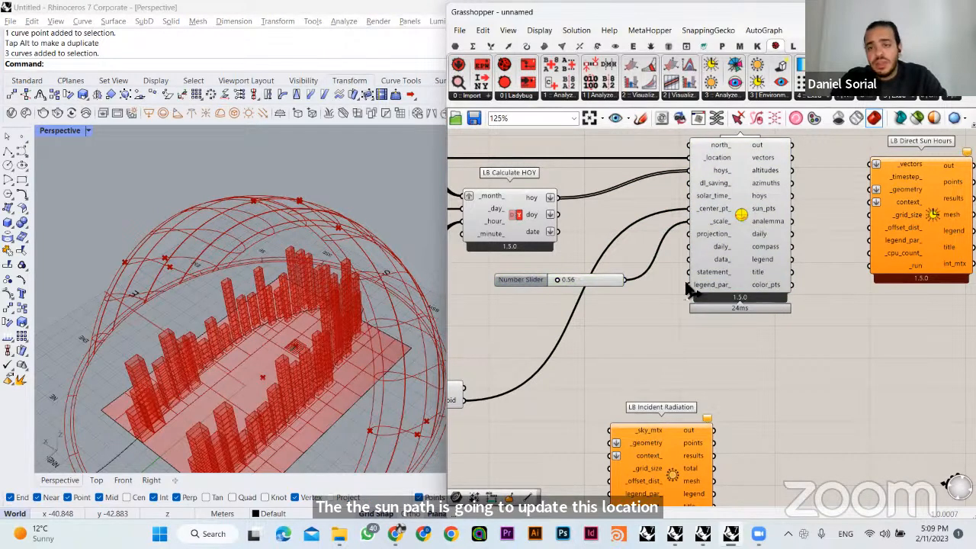
click(719, 210)
click(507, 357)
right_drag(336, 347, 260, 381)
- Align LB Direct Sun Hours with LB SunPath and shift both components closer to LB Calculate HOY
right_drag(626, 304, 692, 440)
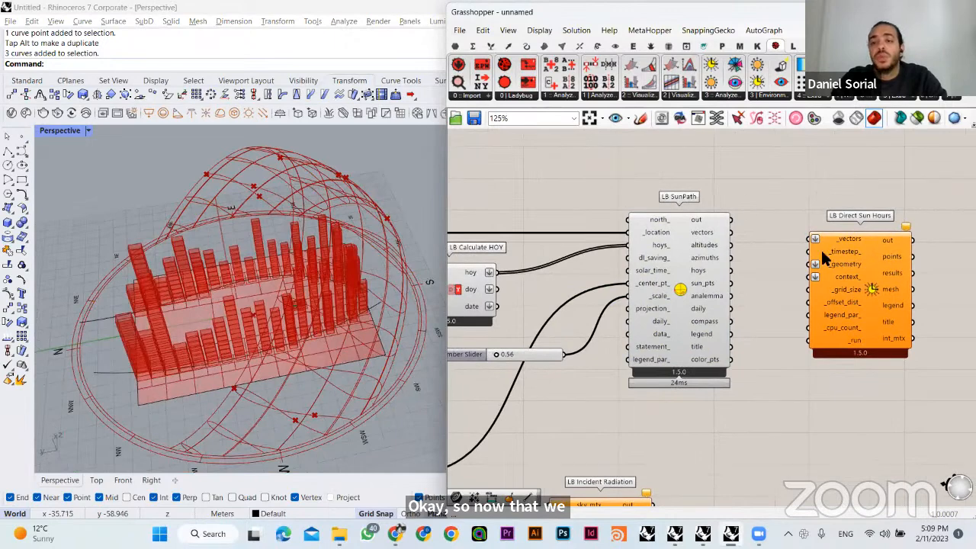
mouse_move(844, 268)
mouse_down()
mouse_move(850, 236)
mouse_move(836, 250)
mouse_up()
click(713, 252)
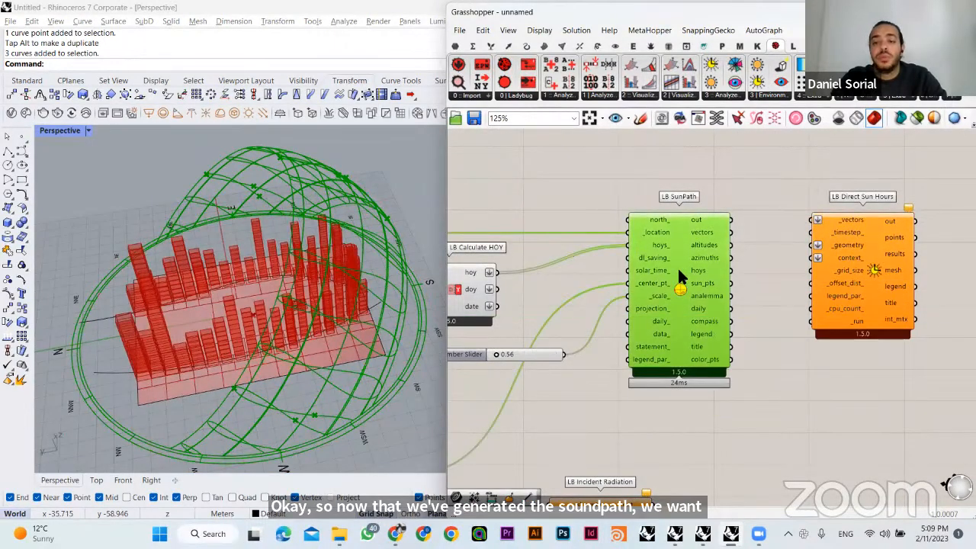
drag(678, 269, 658, 269)
click(739, 139)
drag(838, 239, 798, 239)
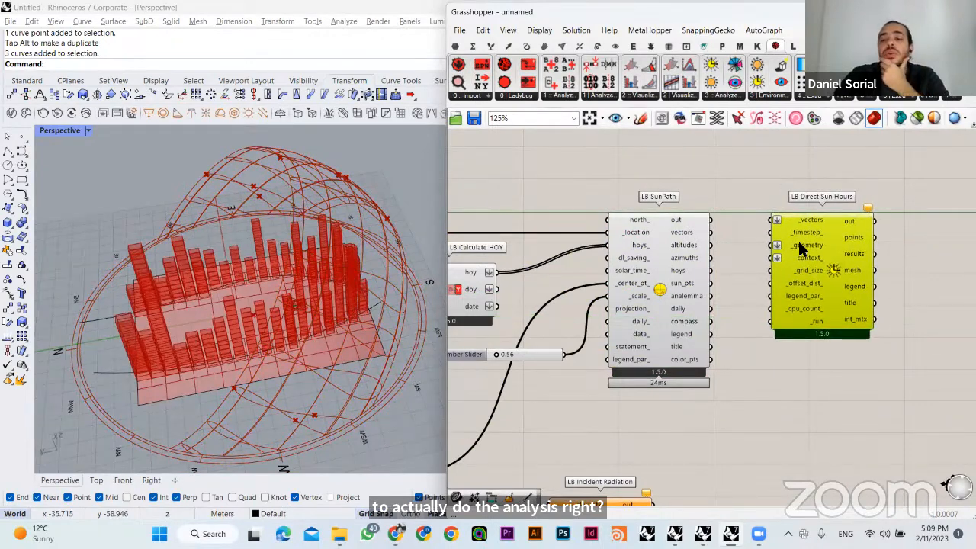
click(788, 183)
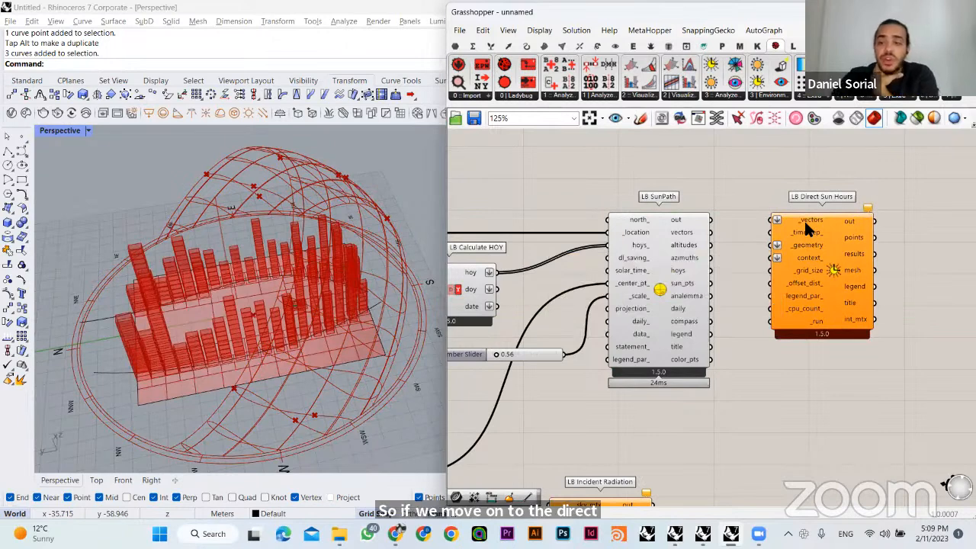
- Connect the vectors output of LB SunPath to the _vectors input of LB Direct Sun Hours and adjust the component's position
scroll(820, 219, up, 4)
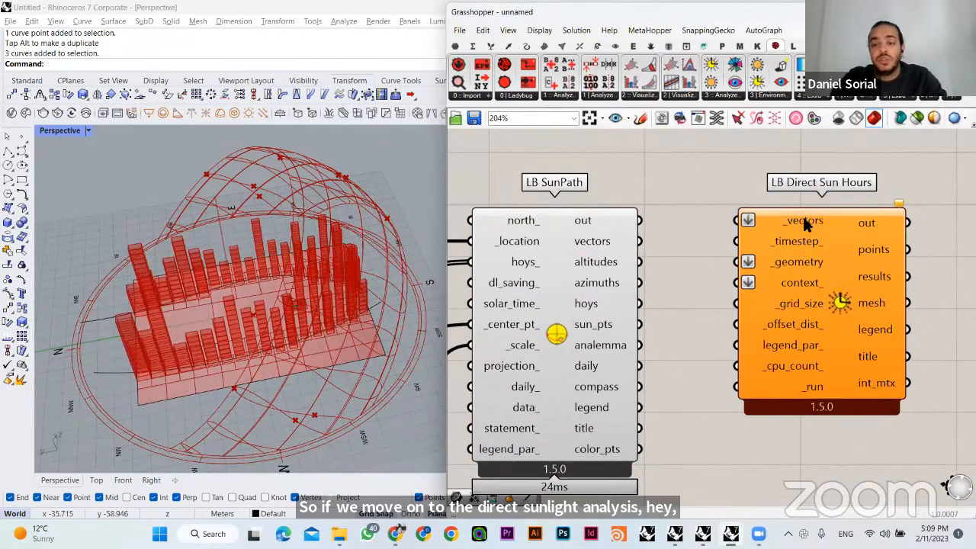
mouse_move(592, 253)
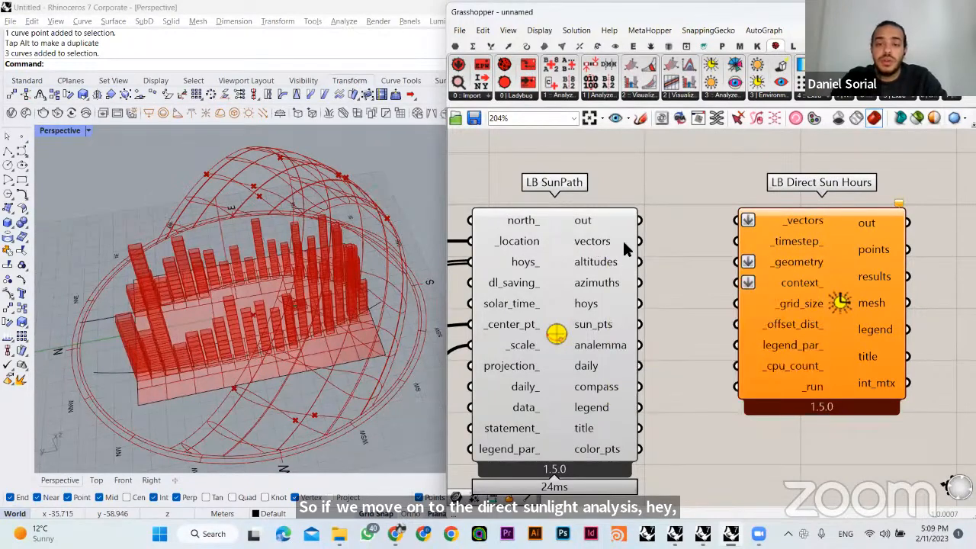
drag(639, 241, 739, 185)
drag(824, 274, 890, 294)
click(754, 189)
right_drag(791, 231, 723, 191)
mouse_move(789, 225)
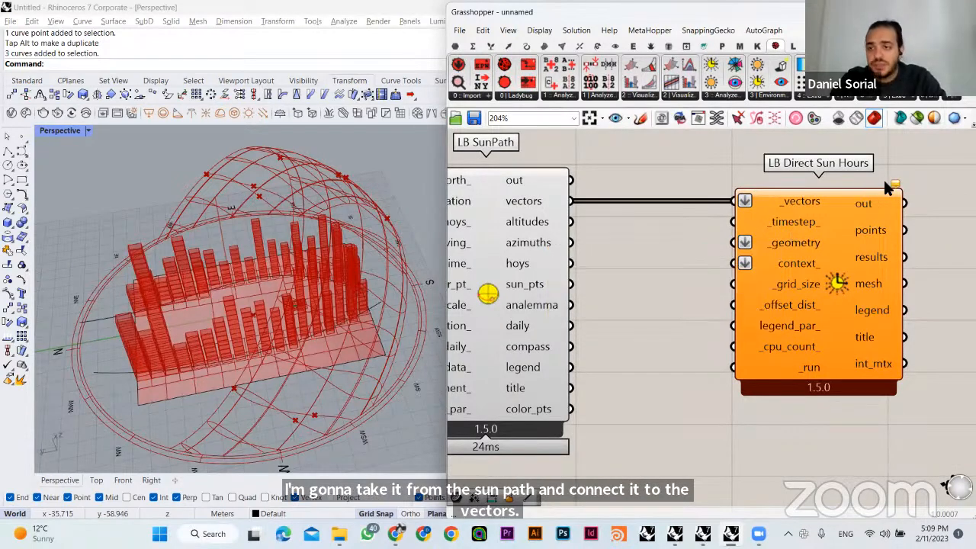
- Read the warnings on LB Direct Sun Hours to identify its missing required inputs
mouse_move(896, 186)
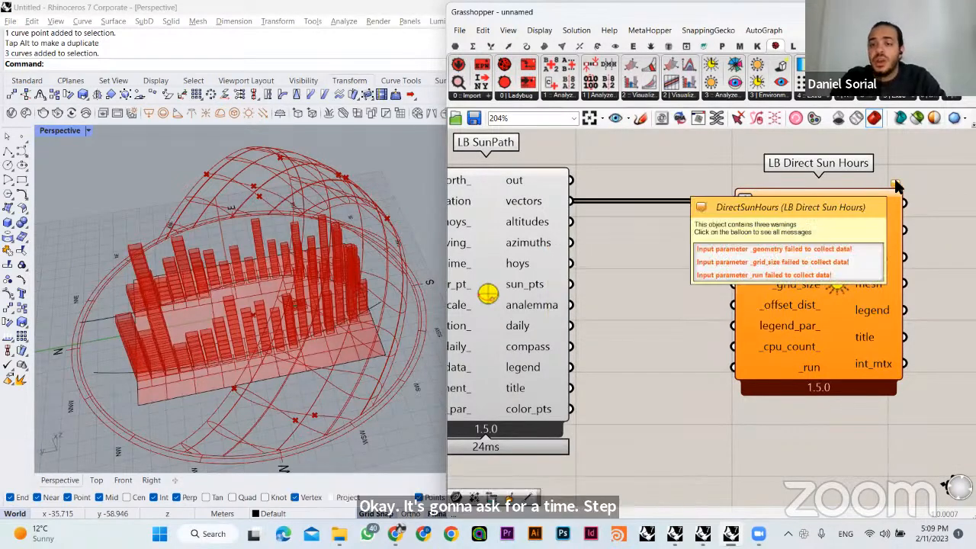
click(896, 185)
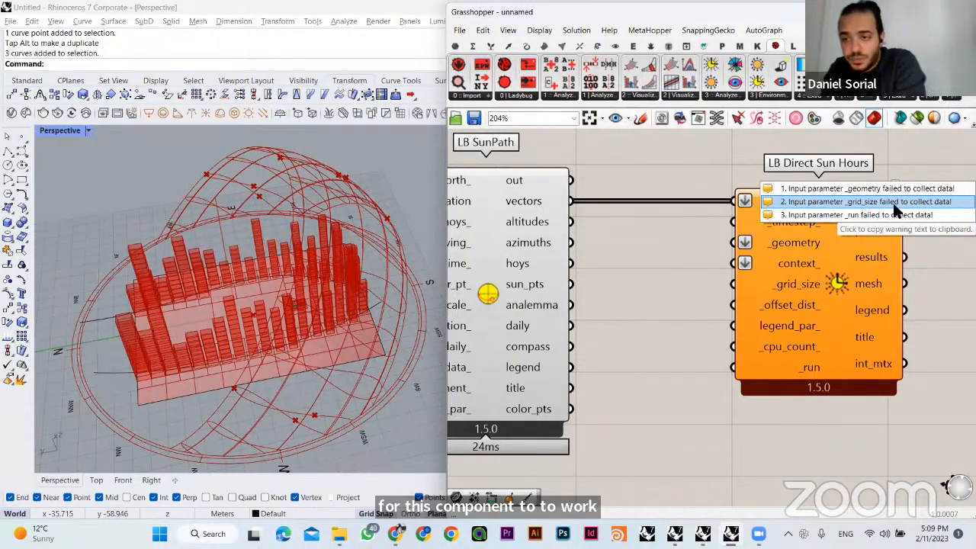
mouse_move(894, 185)
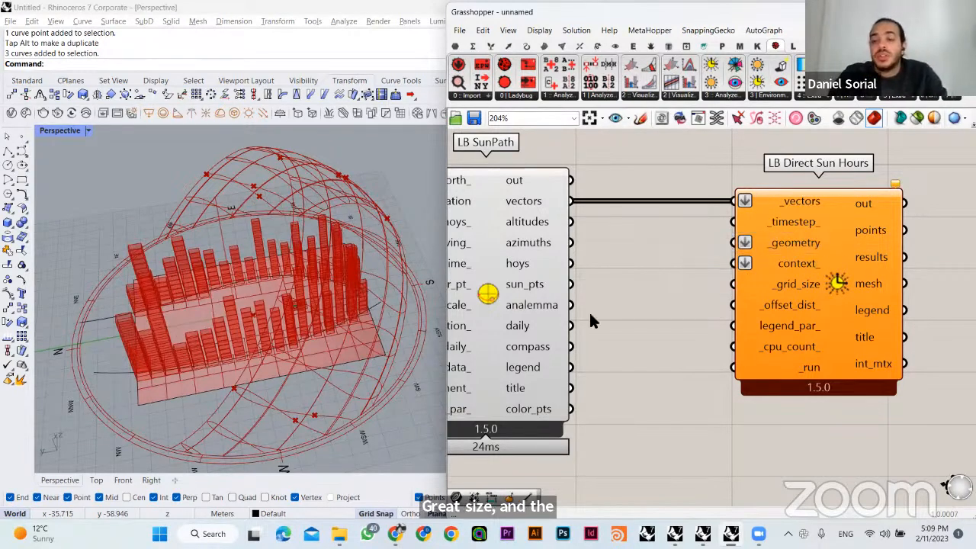
click(784, 271)
click(678, 275)
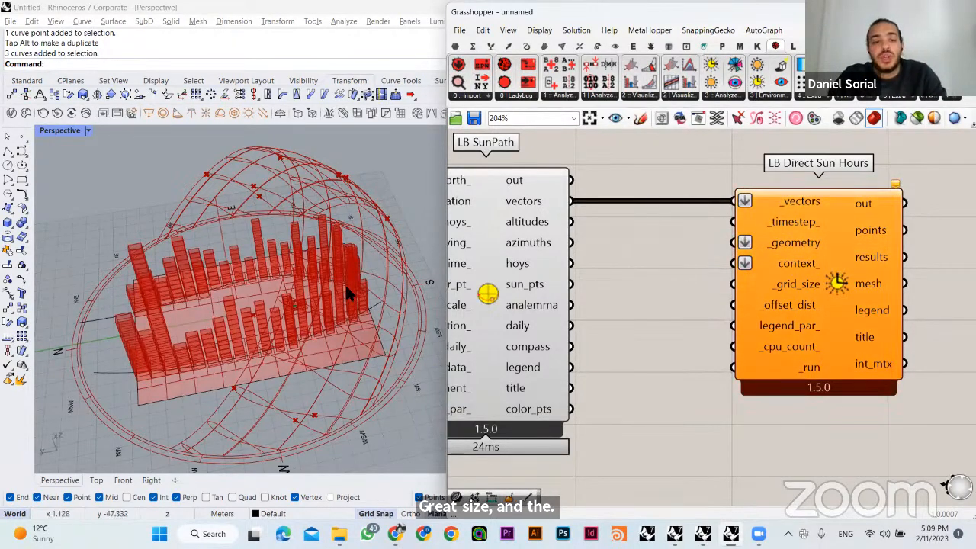
- Locate the Grid A surface labelled Public Space and highlight it in the model to examine the area for shade analysis
right_drag(347, 284, 412, 326)
right_drag(642, 293, 812, 258)
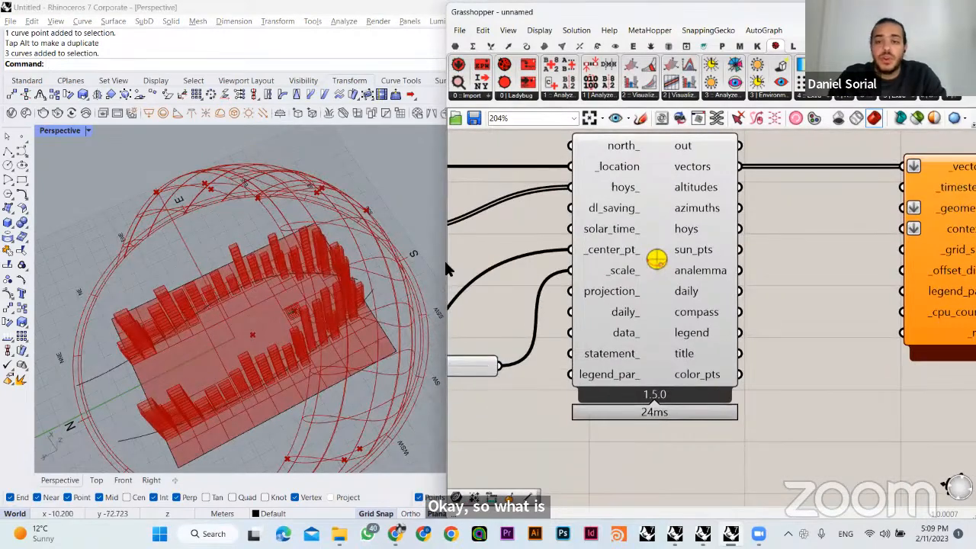
scroll(588, 274, down, 8)
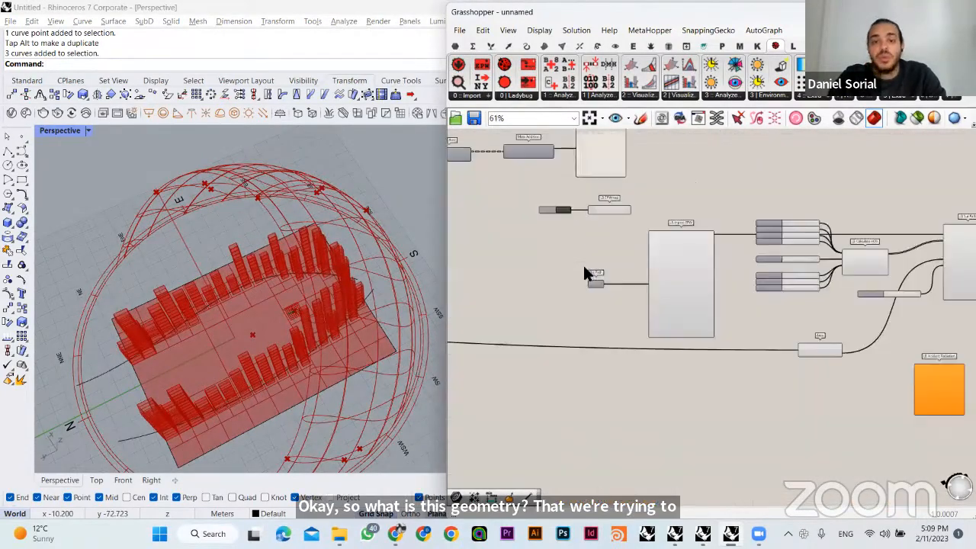
right_drag(586, 274, 741, 290)
right_drag(295, 305, 321, 316)
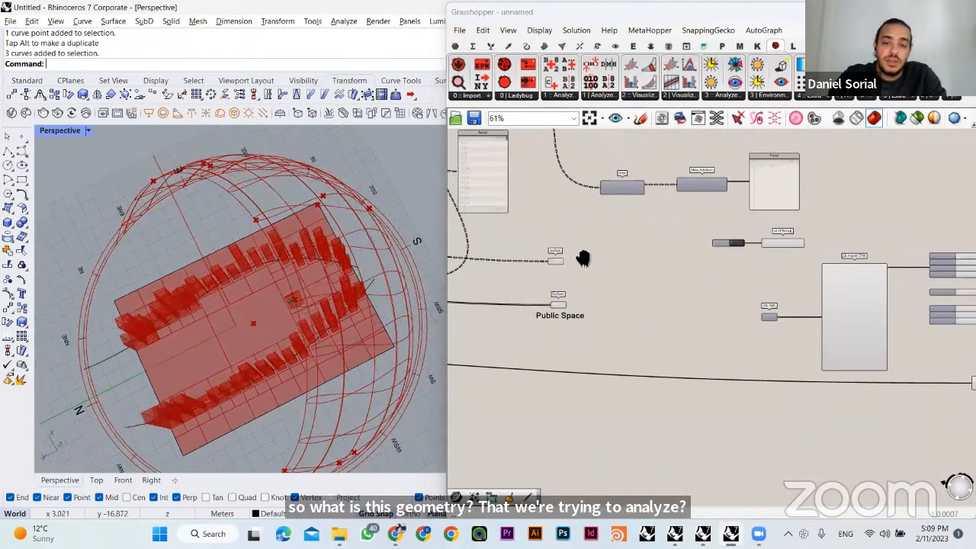
scroll(582, 258, up, 5)
click(650, 304)
right_drag(338, 266, 316, 301)
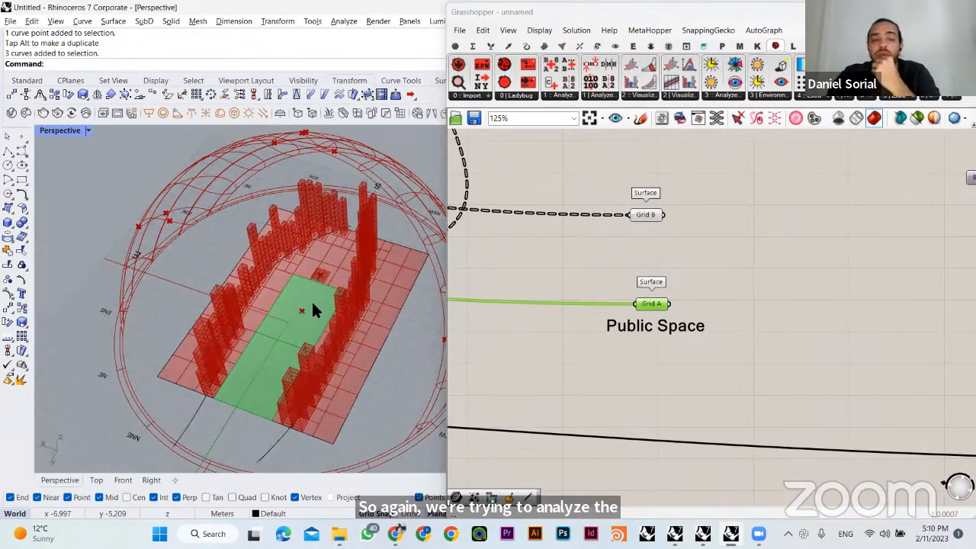
right_drag(276, 350, 290, 305)
click(510, 263)
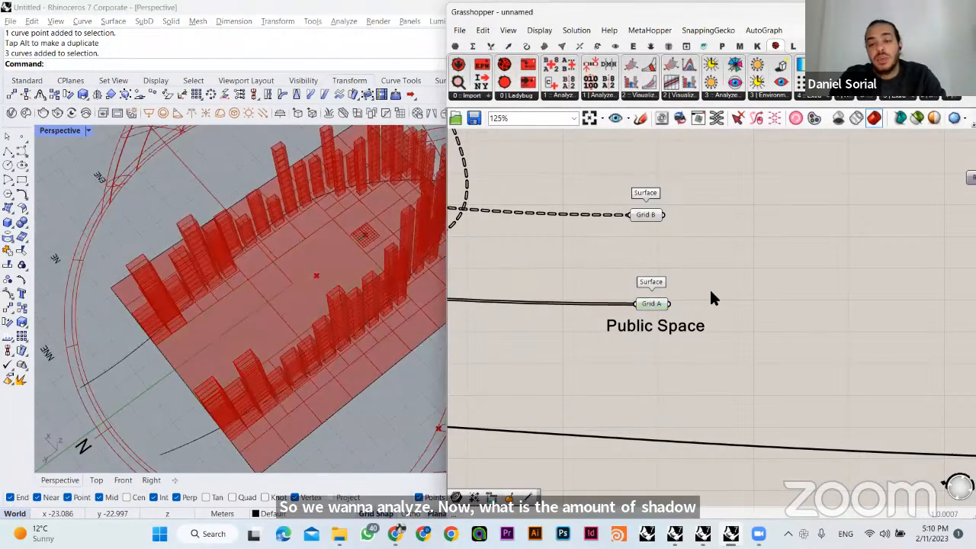
scroll(595, 275, down, 4)
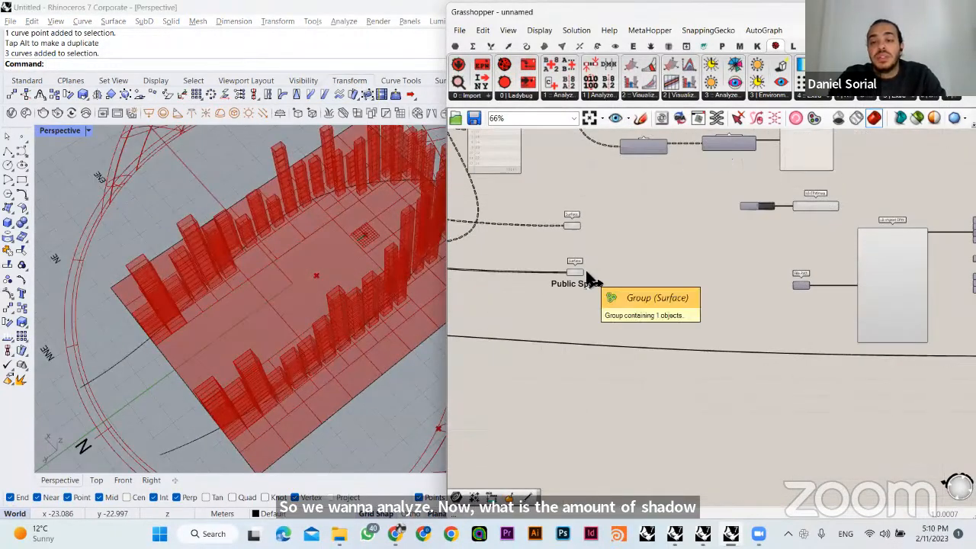
click(582, 277)
scroll(594, 263, up, 2)
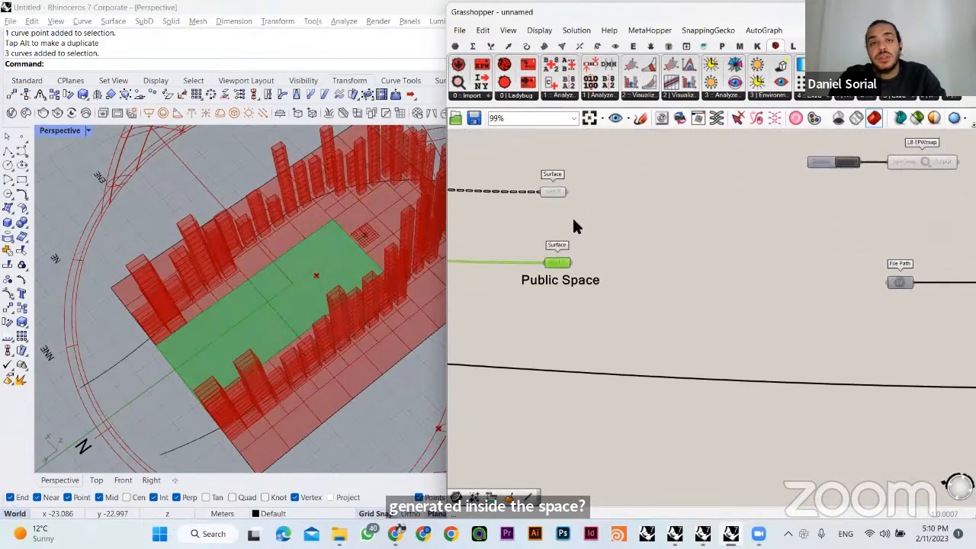
- Connect the Public Space surface to the _geometry input of LB Direct Sun Hours
click(621, 264)
drag(572, 264, 853, 159)
right_drag(971, 158, 505, 158)
drag(973, 158, 814, 221)
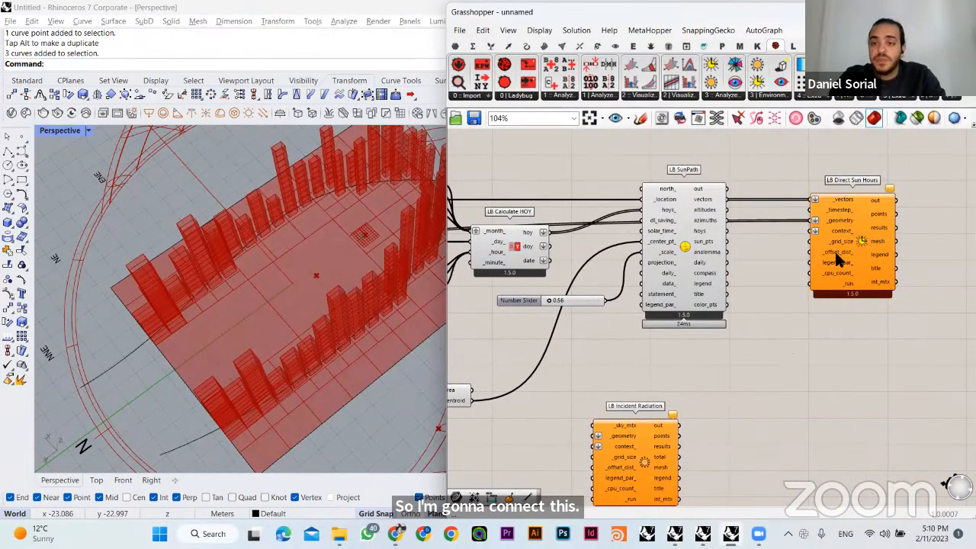
scroll(843, 209, up, 3)
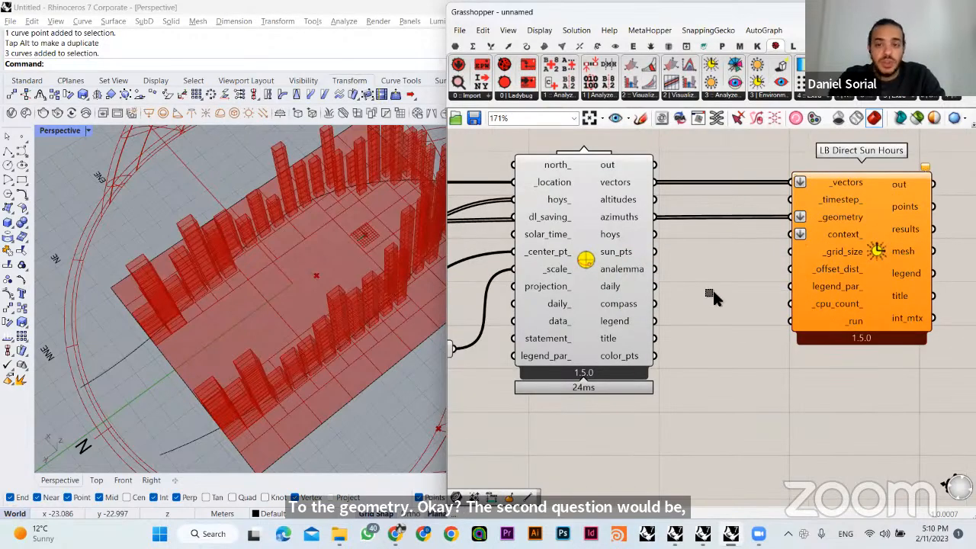
- Connect the Simple Mesh output of the extruded towers to the context_ input of LB Direct Sun Hours
scroll(709, 309, down, 8)
right_drag(780, 277, 828, 290)
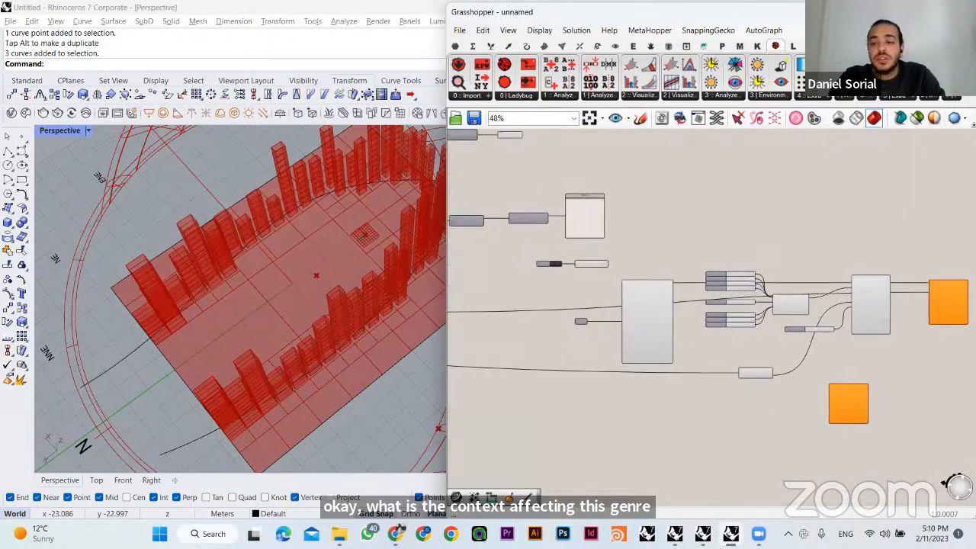
scroll(660, 264, up, 4)
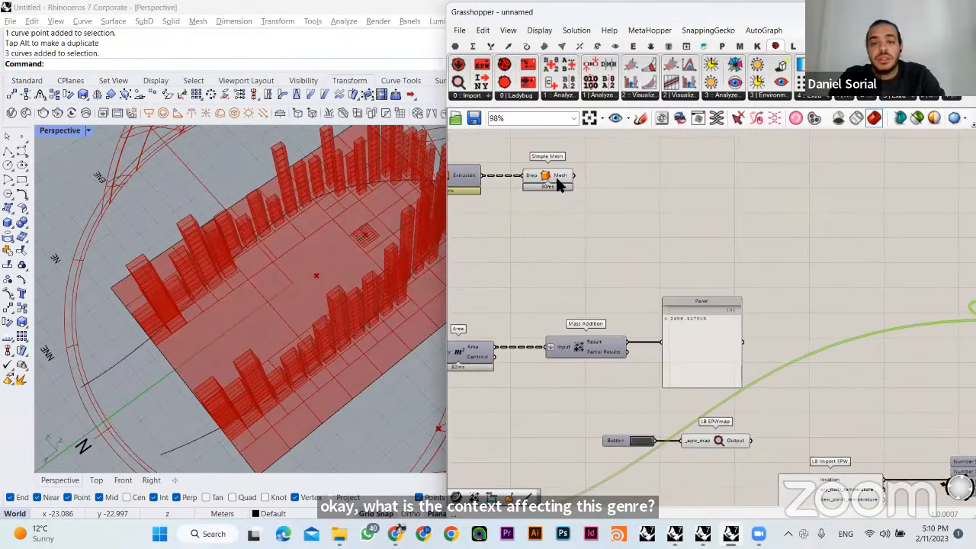
click(559, 183)
right_drag(309, 275, 320, 313)
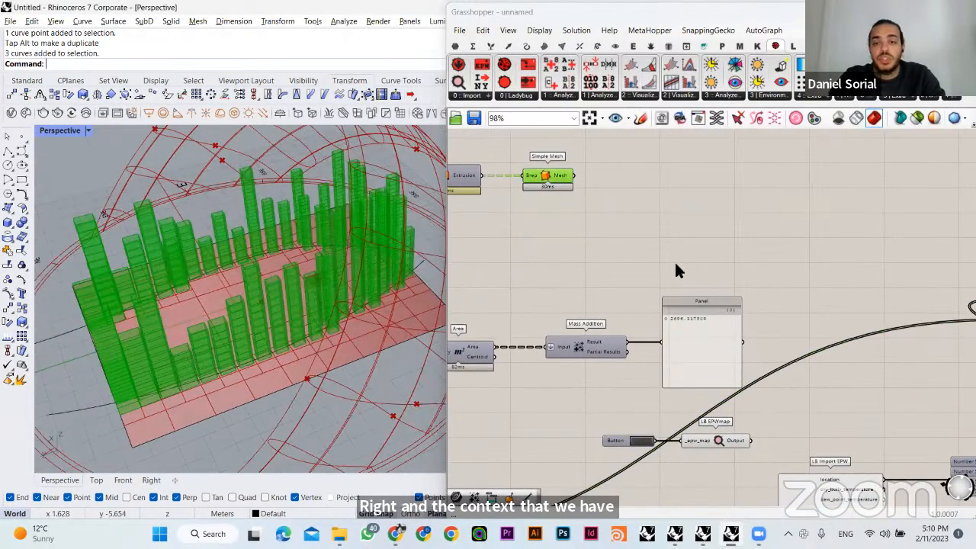
click(676, 264)
right_drag(667, 237, 570, 224)
drag(477, 162, 894, 315)
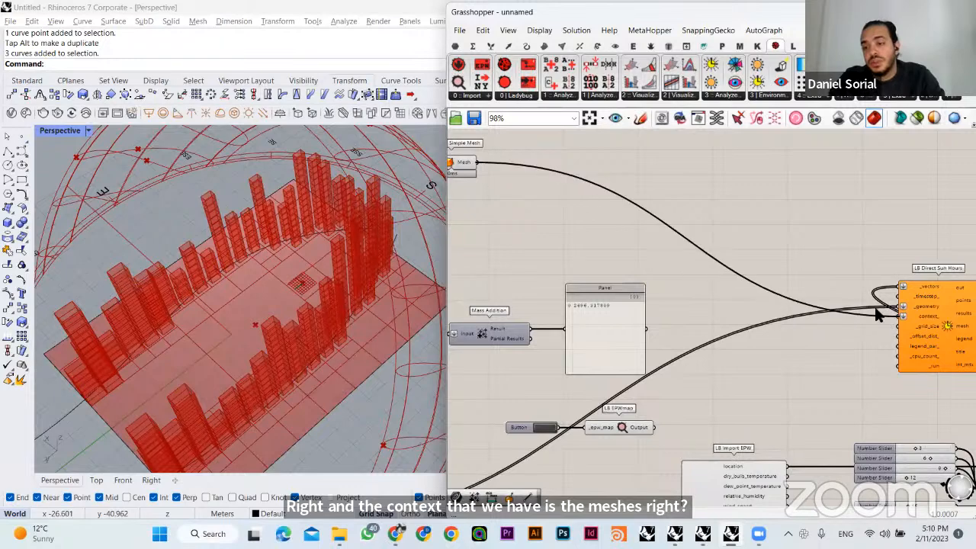
scroll(711, 206, down, 4)
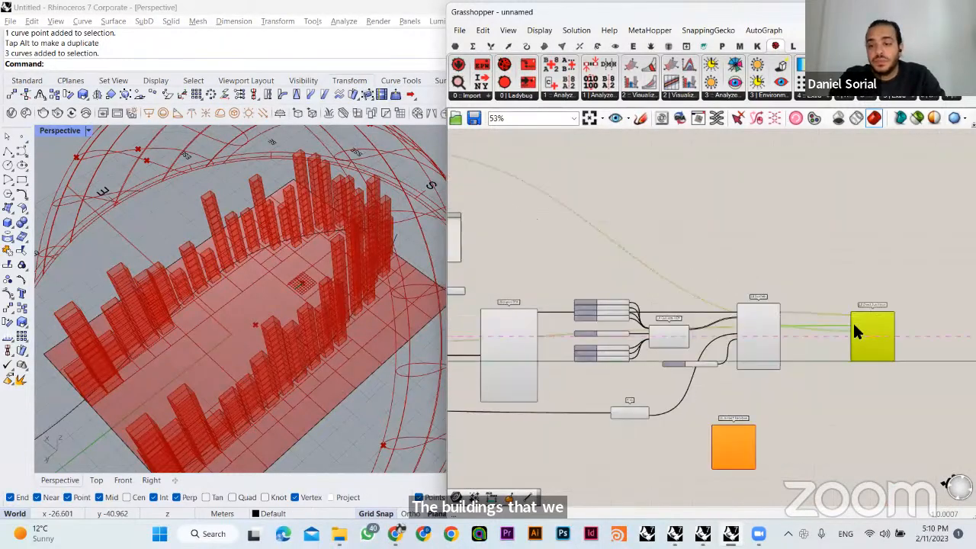
scroll(848, 341, up, 5)
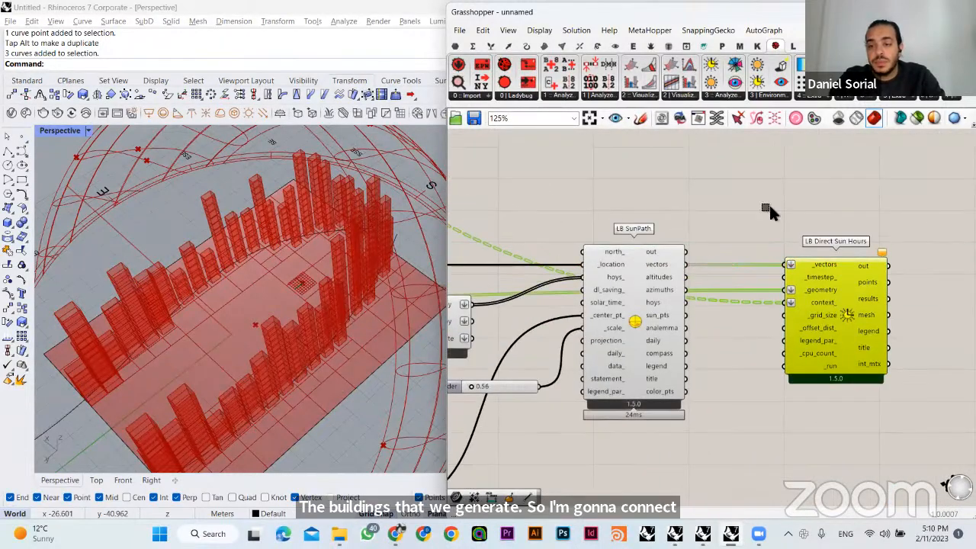
- Check the missing inputs of LB Direct Sun Hours, then add a number slider set to 2 and connect it to _grid_size
mouse_move(879, 259)
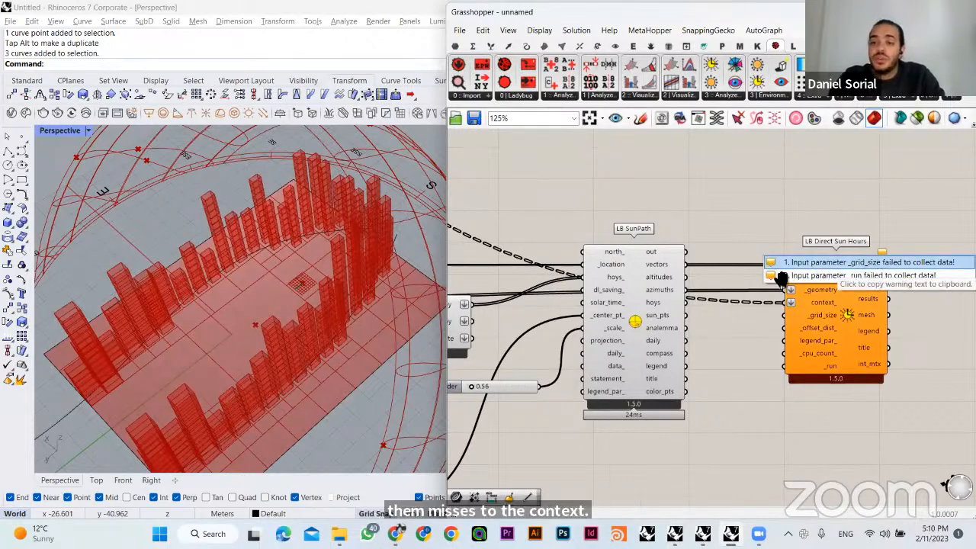
right_drag(855, 334, 785, 298)
drag(785, 298, 848, 298)
double_click(666, 345)
text(2)
key(Return)
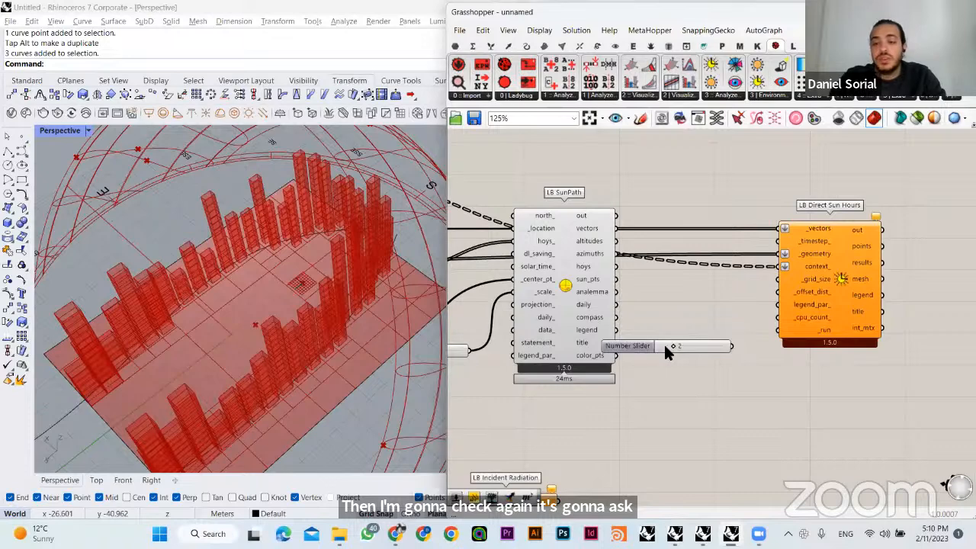
drag(778, 279, 740, 279)
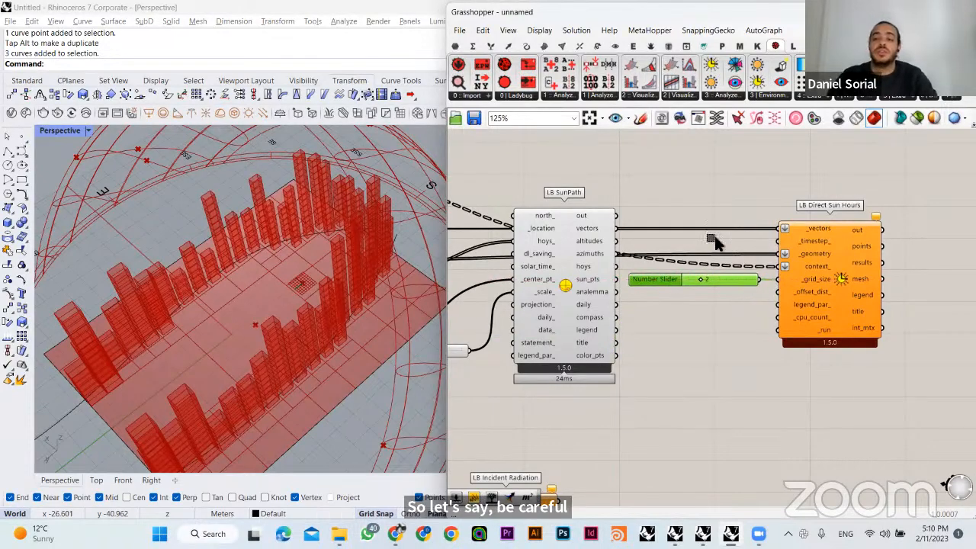
shift+drag(835, 273, 874, 273)
click(785, 197)
drag(771, 282, 765, 298)
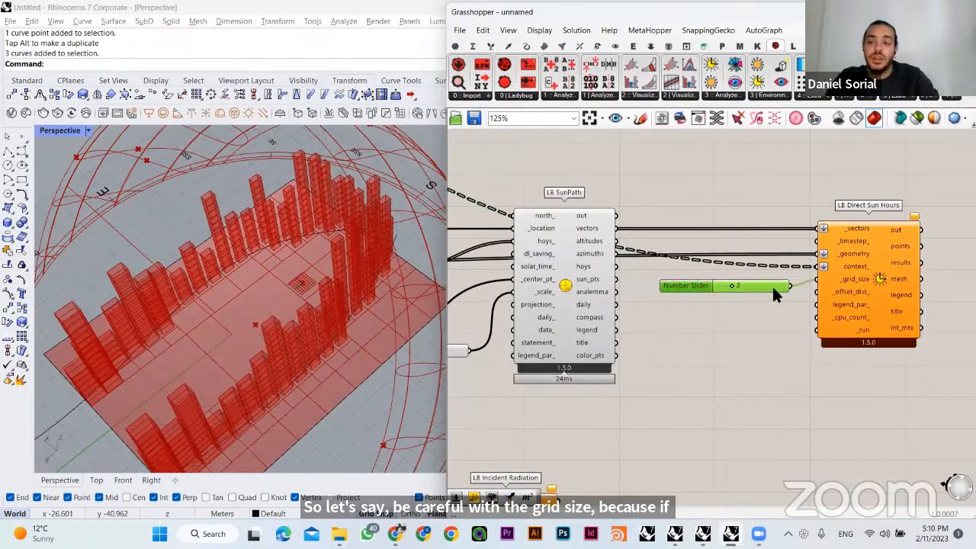
click(751, 322)
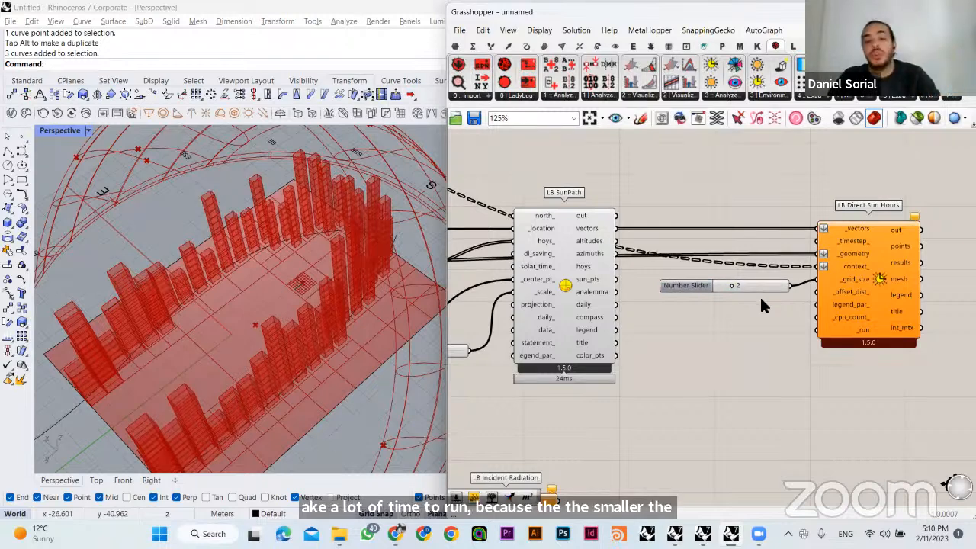
- Add a Boolean Toggle and connect it to the _run input of LB Direct Sun Hours
scroll(763, 324, up, 3)
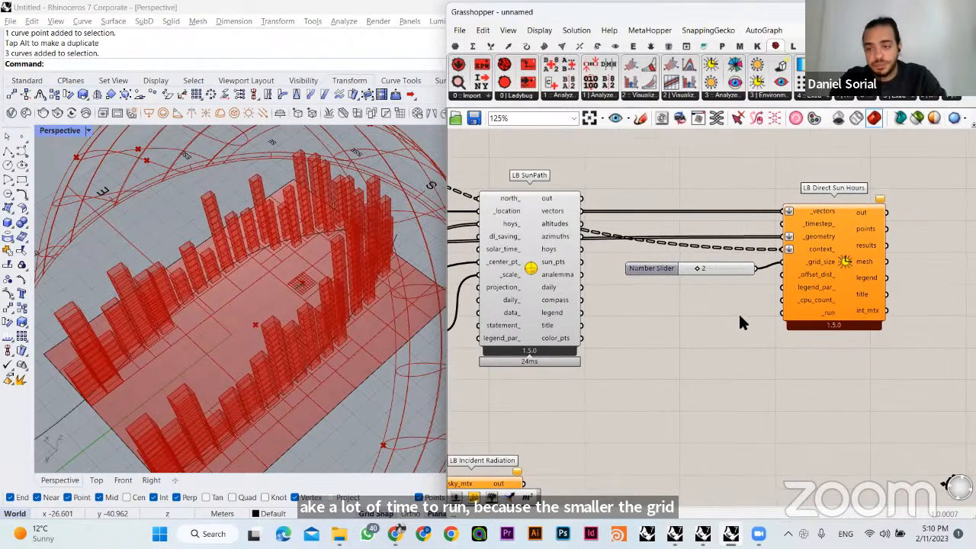
right_drag(699, 289, 599, 288)
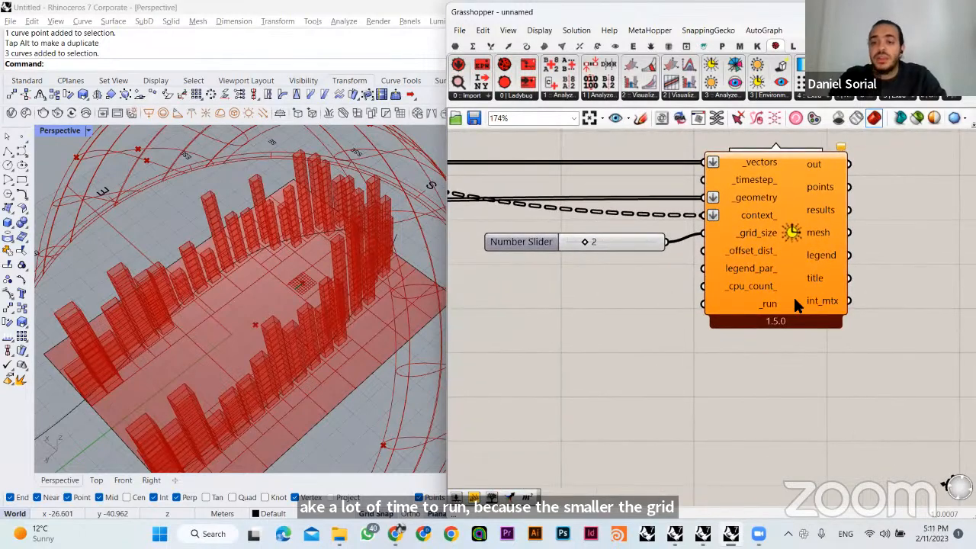
mouse_move(768, 305)
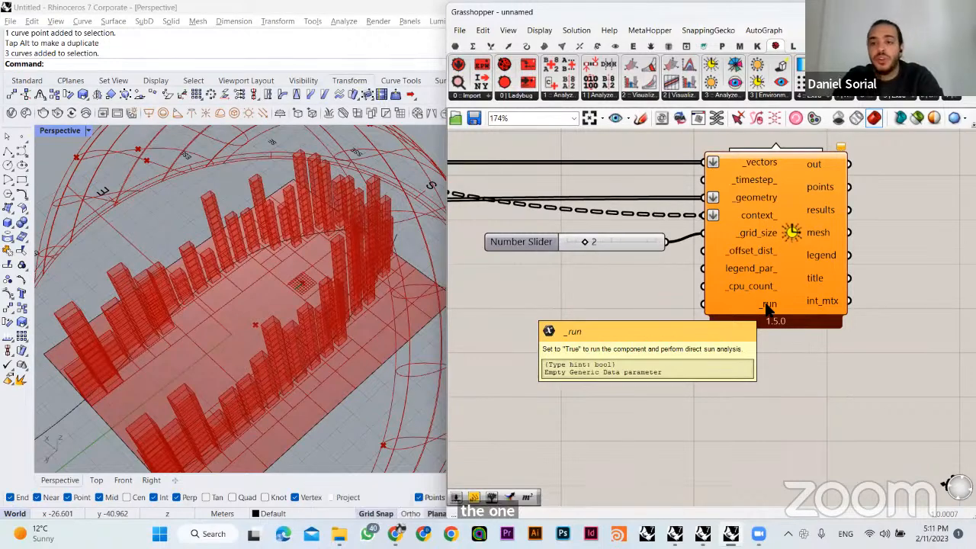
right_drag(768, 252, 828, 252)
double_click(628, 335)
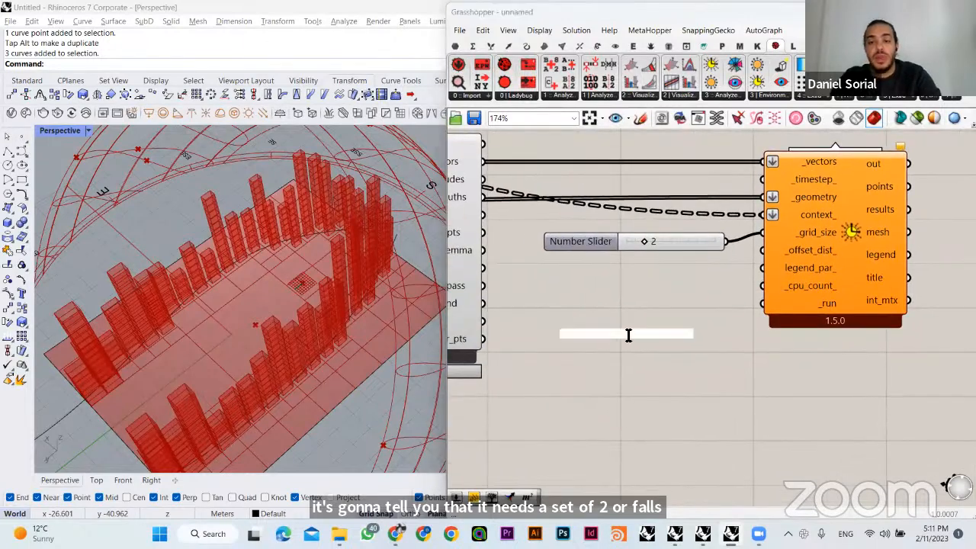
text(togg)
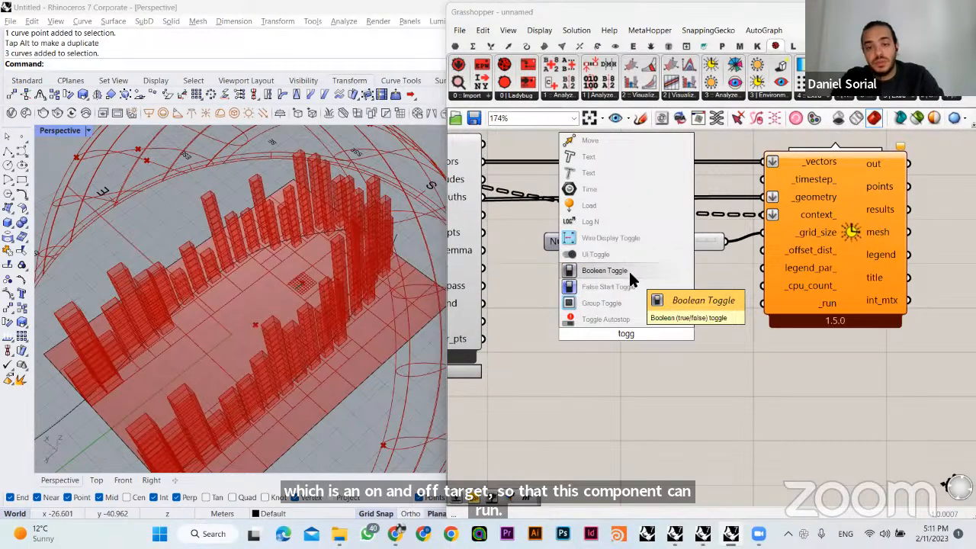
click(628, 270)
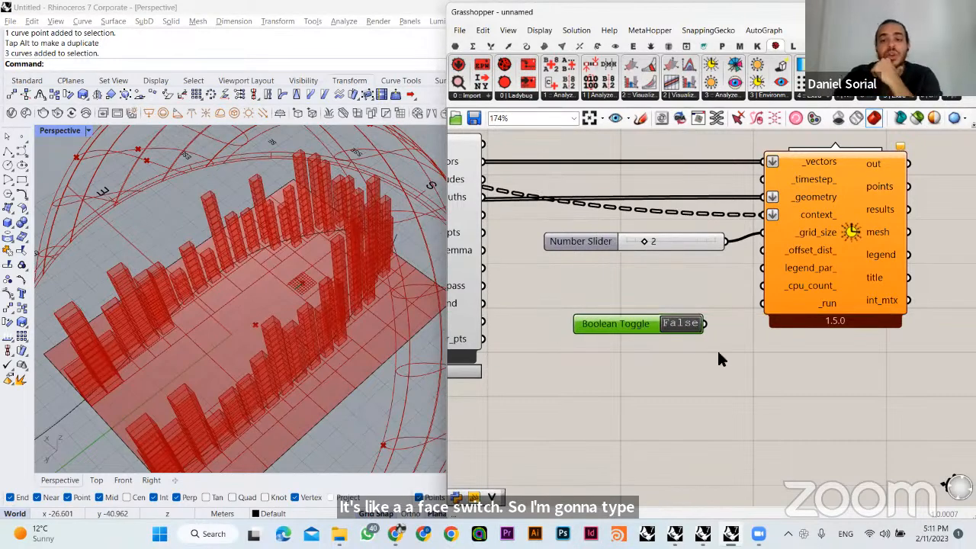
drag(705, 323, 763, 303)
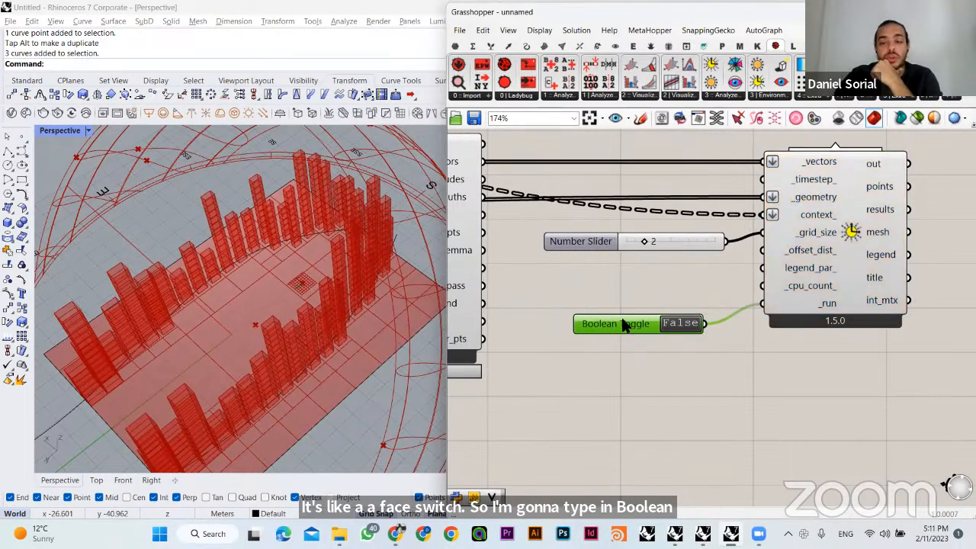
- Align the slider and toggle with LB Direct Sun Hours and set the toggle to True to run the analysis
drag(622, 321, 620, 300)
click(735, 336)
right_drag(735, 335, 694, 387)
click(814, 245)
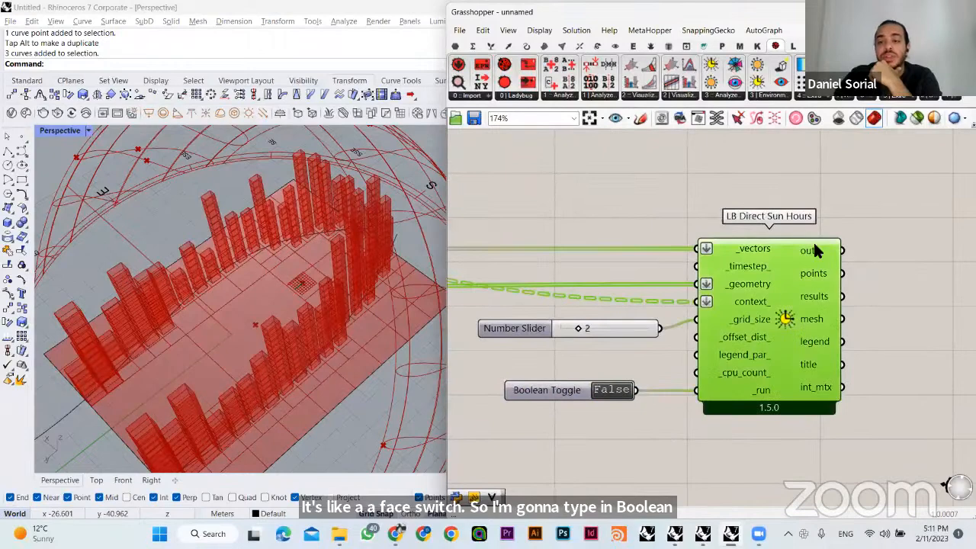
click(659, 241)
right_drag(697, 337, 713, 305)
drag(644, 291, 643, 282)
click(655, 315)
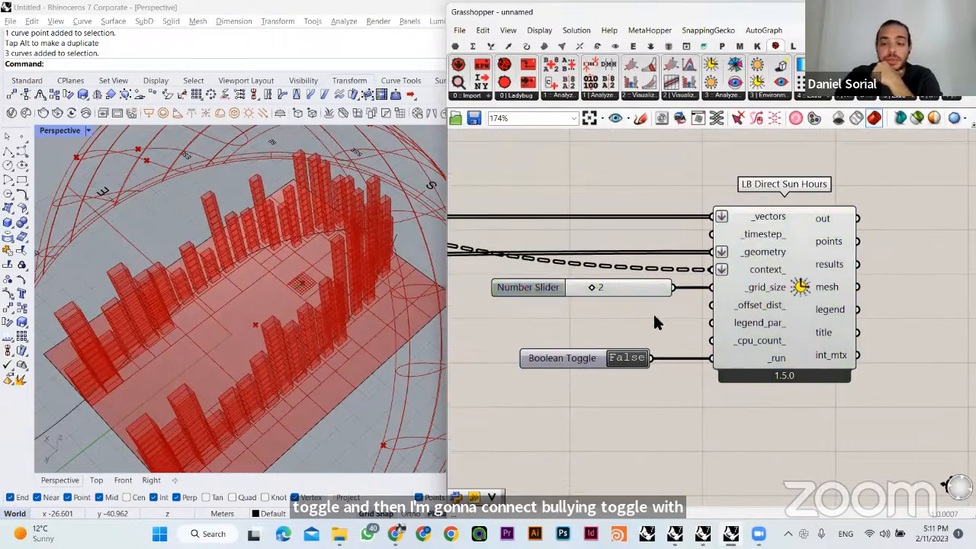
double_click(627, 358)
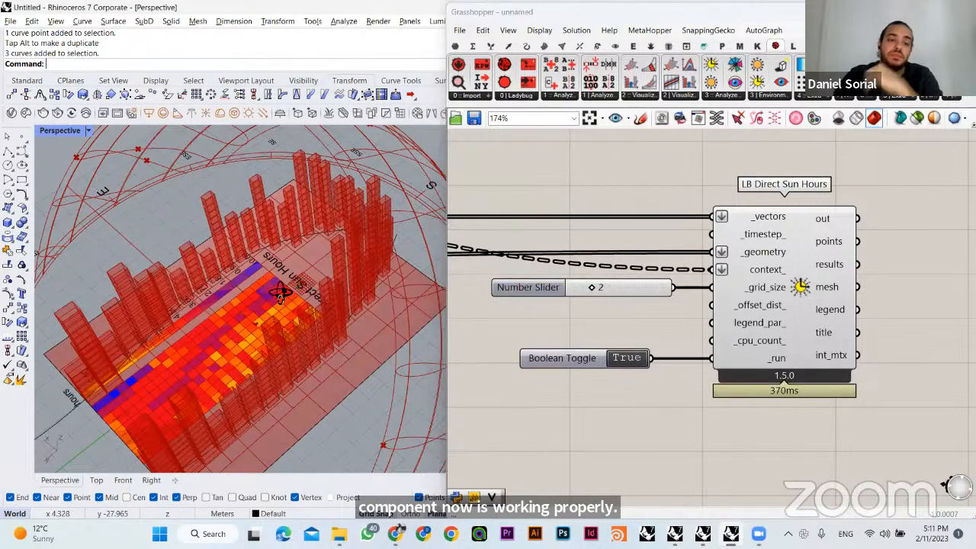
right_drag(309, 260, 328, 336)
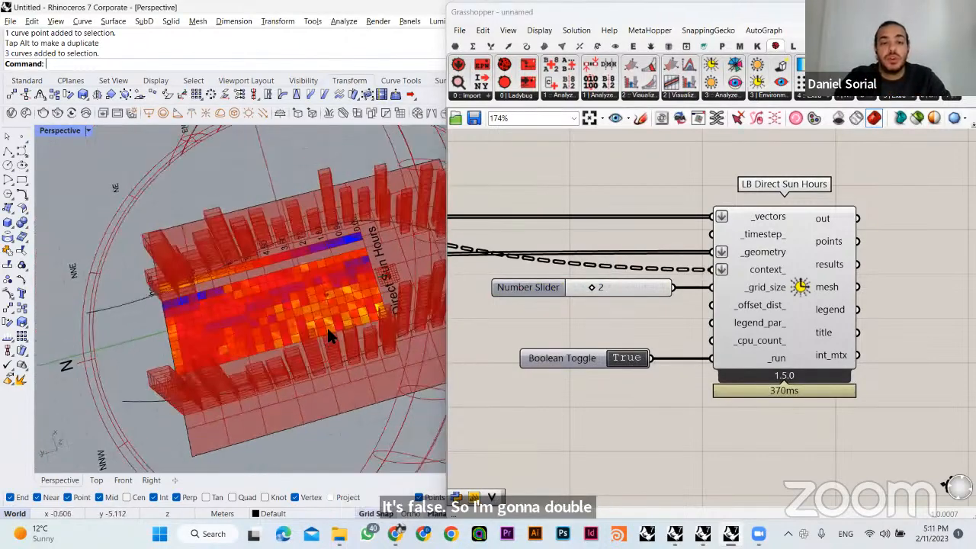
- Hide the preview of the Public Space surface so it does not overlap the sun-hours mesh
scroll(610, 305, down, 5)
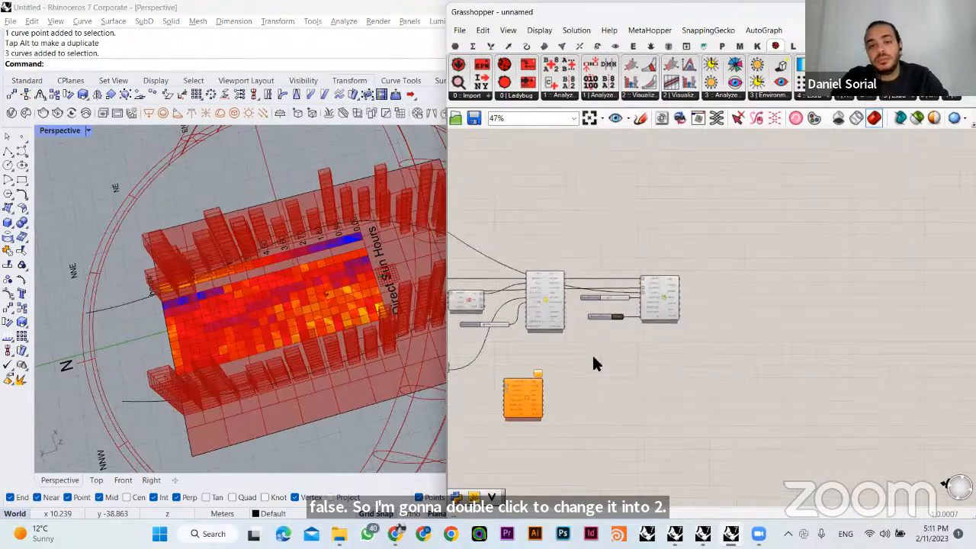
right_drag(388, 300, 427, 321)
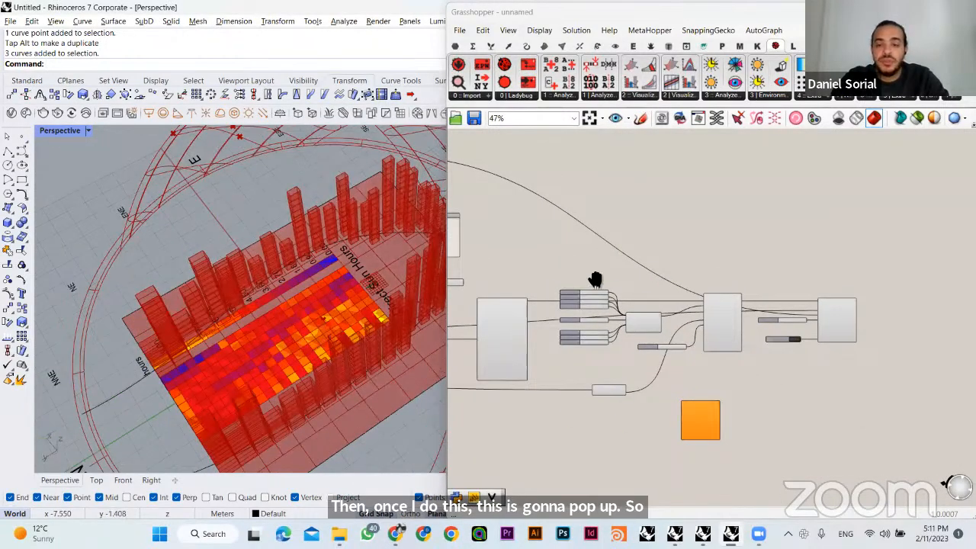
scroll(664, 356, up, 3)
right_drag(664, 352, 883, 356)
scroll(819, 241, down, 3)
scroll(664, 266, down, 1)
scroll(663, 267, up, 4)
click(712, 276)
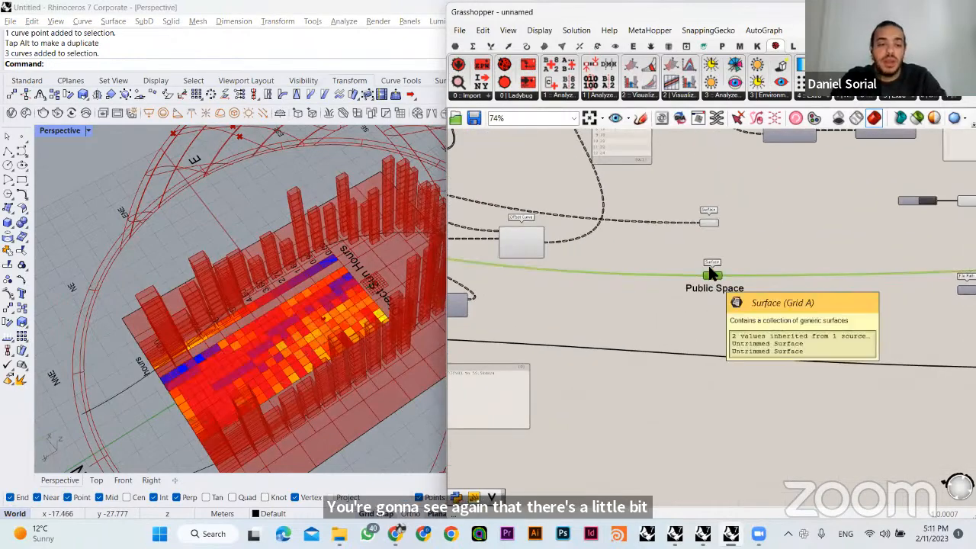
right_drag(305, 310, 327, 324)
scroll(434, 329, down, 3)
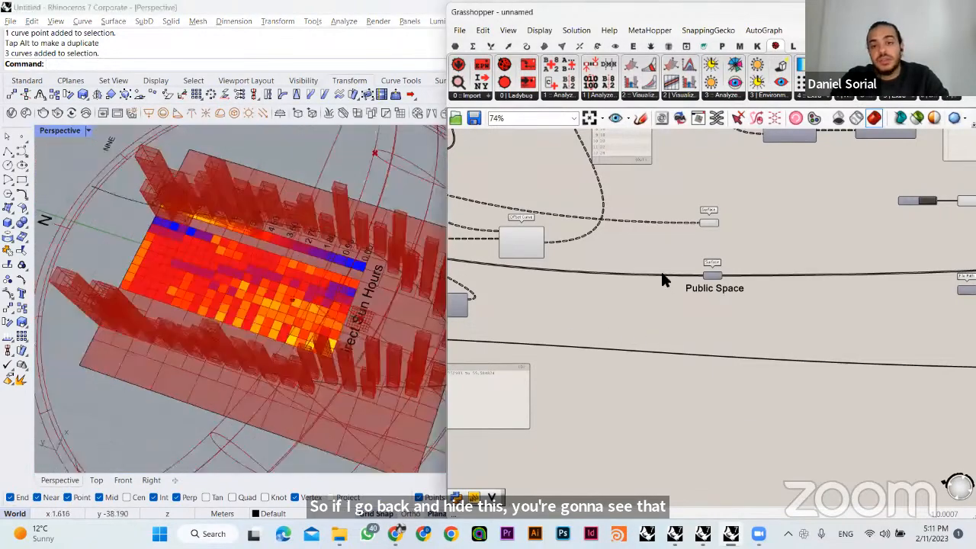
- Examine the Direct Sun Hours colour mesh and its legend in relation to the towers and the sun path
scroll(662, 270, down, 4)
right_drag(682, 293, 450, 270)
scroll(793, 289, up, 5)
scroll(775, 192, up, 3)
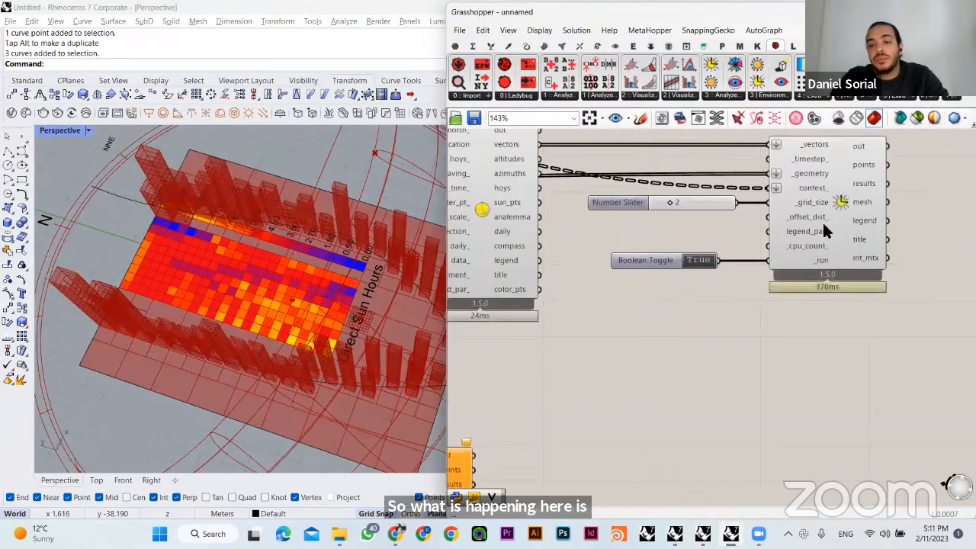
right_drag(822, 220, 701, 303)
click(758, 281)
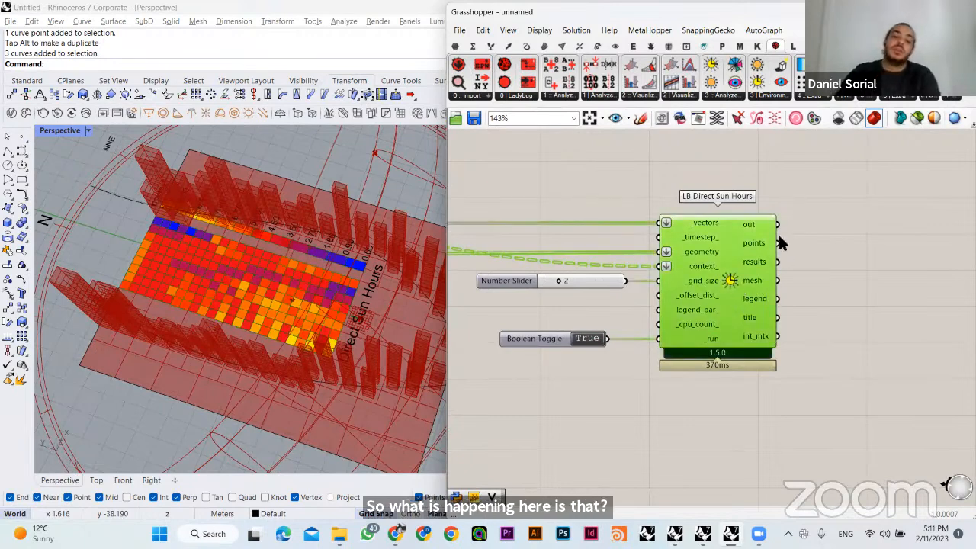
click(820, 281)
right_drag(289, 336, 409, 296)
scroll(288, 296, up, 1)
scroll(312, 321, up, 3)
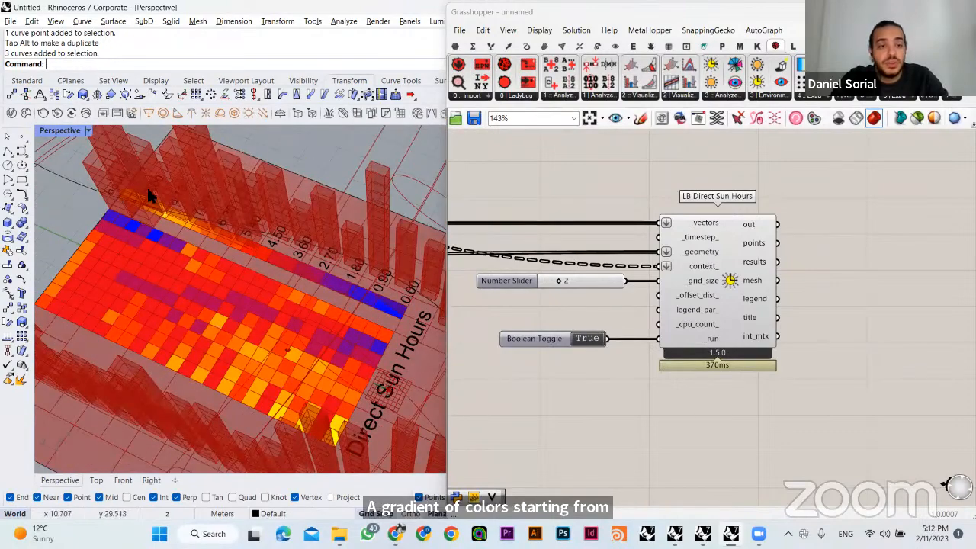
right_drag(156, 254, 399, 285)
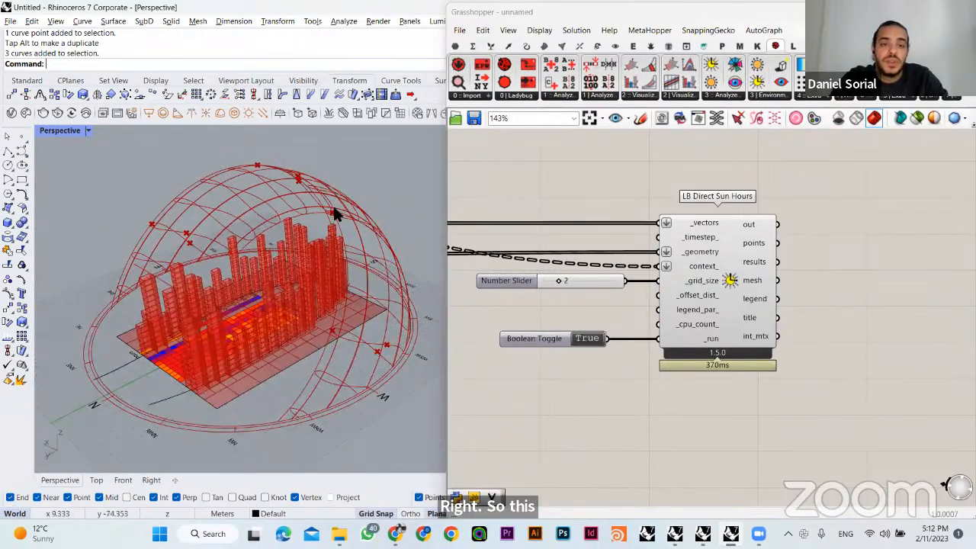
right_drag(343, 267, 244, 302)
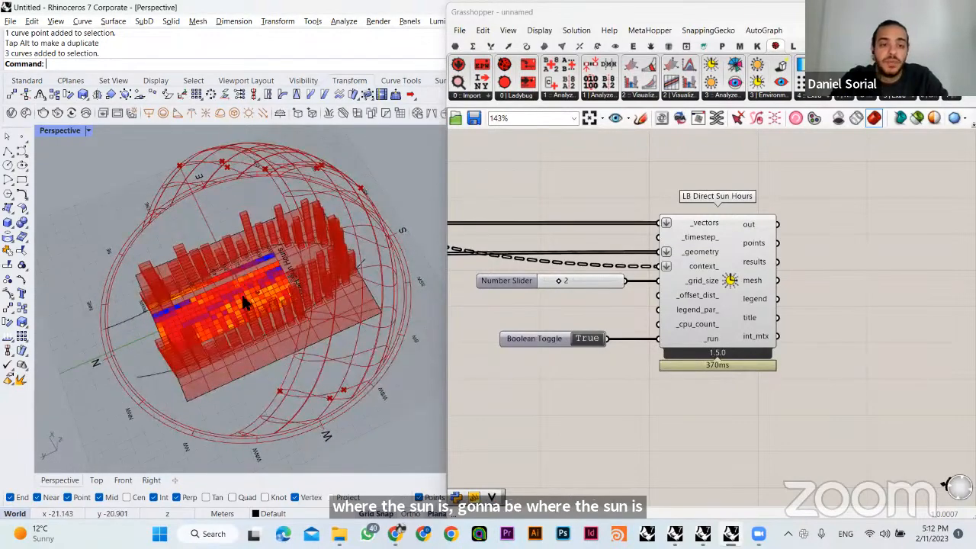
scroll(303, 284, up, 5)
right_drag(303, 284, 282, 264)
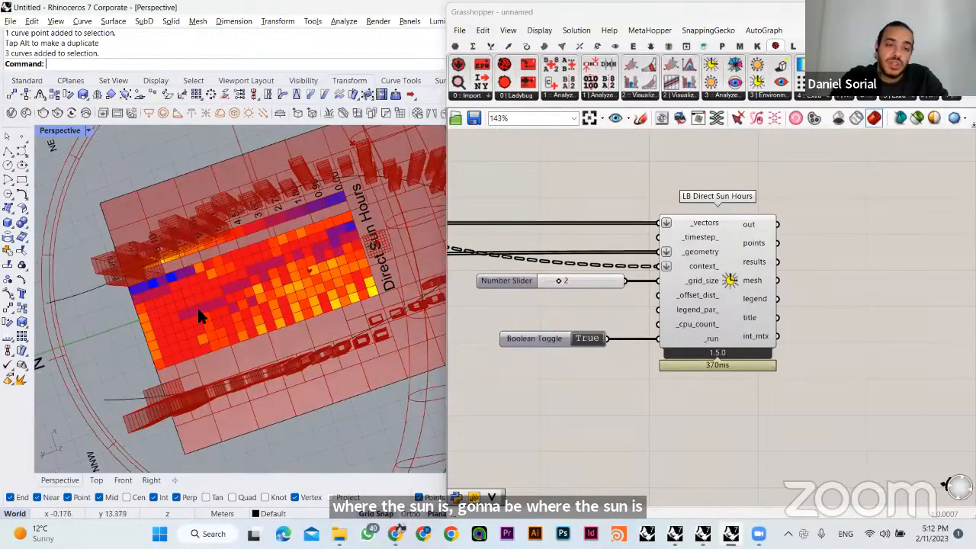
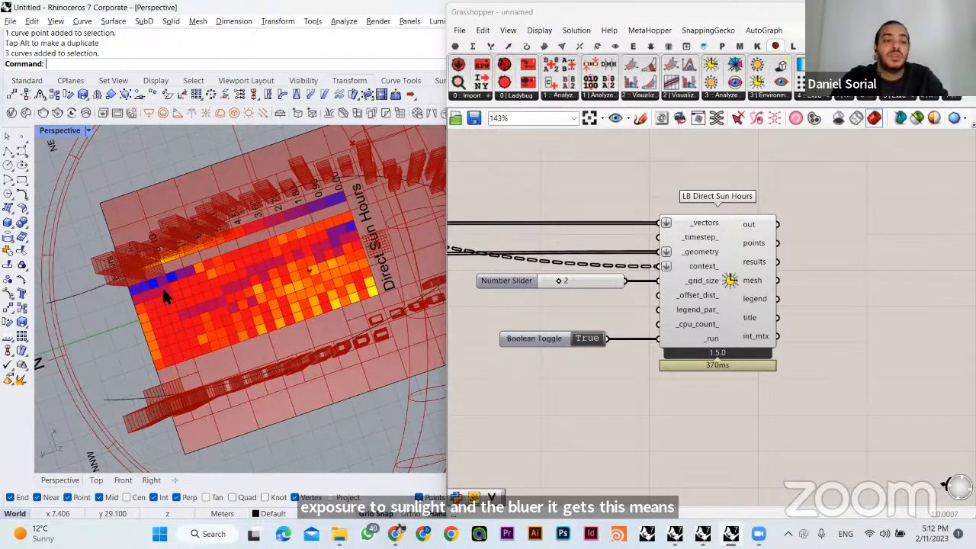
- Set the grid size slider of the LB Direct Sun Hours component to 1
right_drag(247, 274, 191, 242)
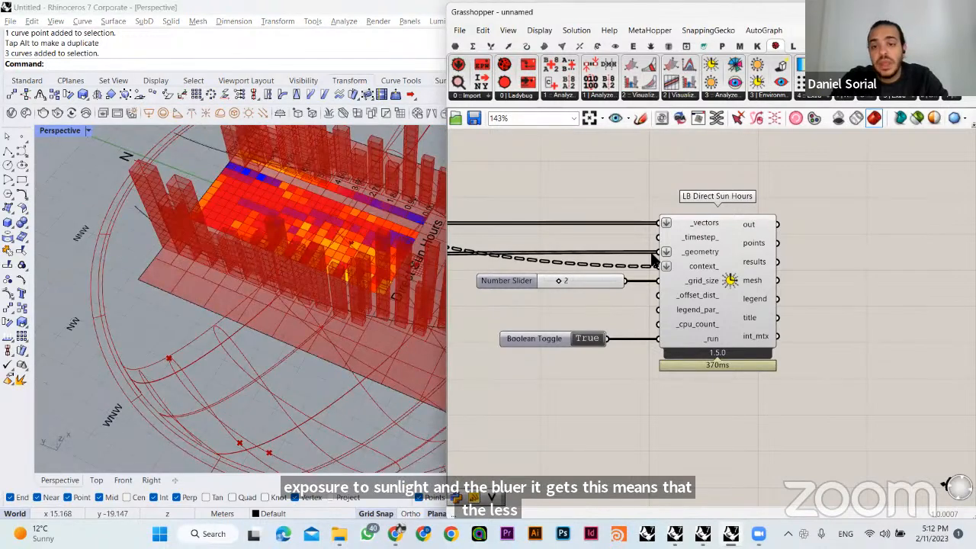
scroll(552, 257, up, 3)
scroll(550, 248, up, 1)
double_click(567, 268)
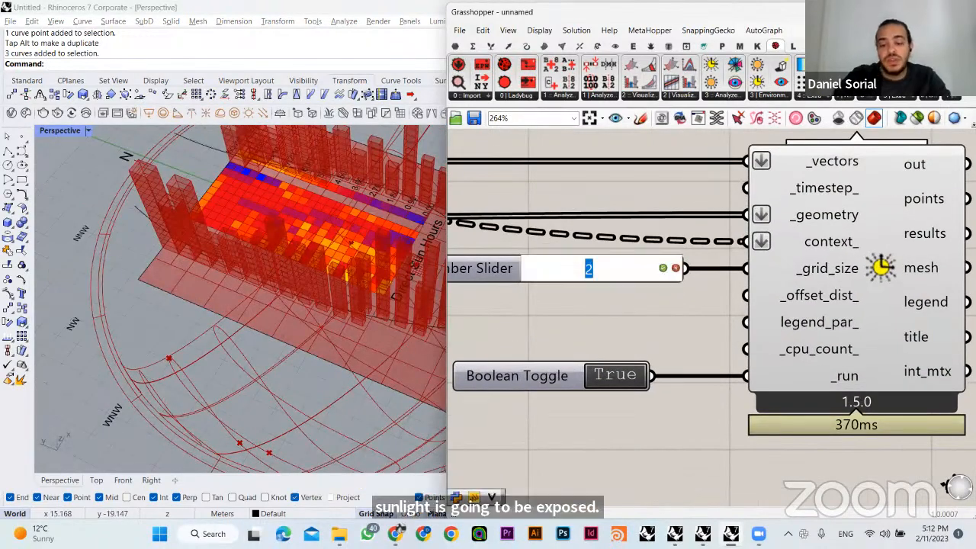
text(1)
key(Return)
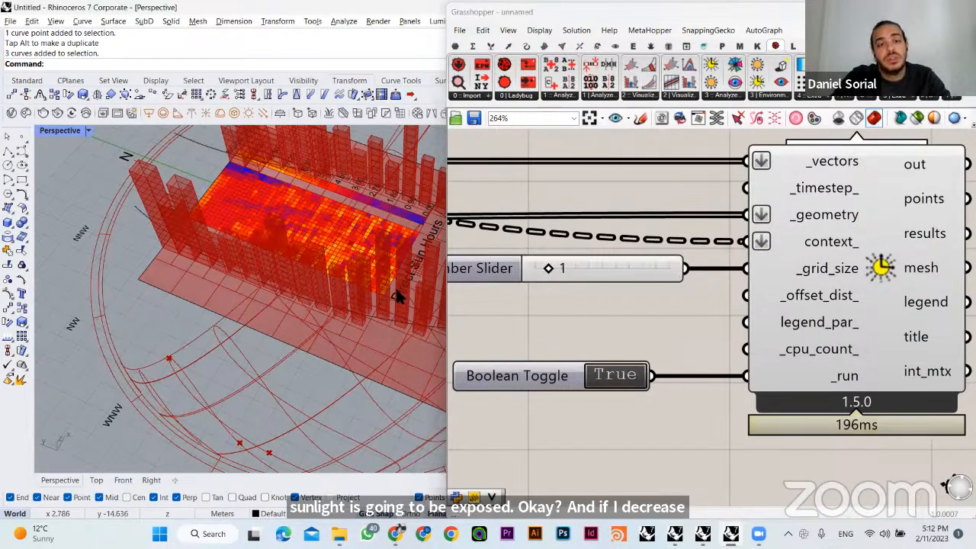
right_drag(395, 288, 364, 230)
scroll(320, 269, up, 5)
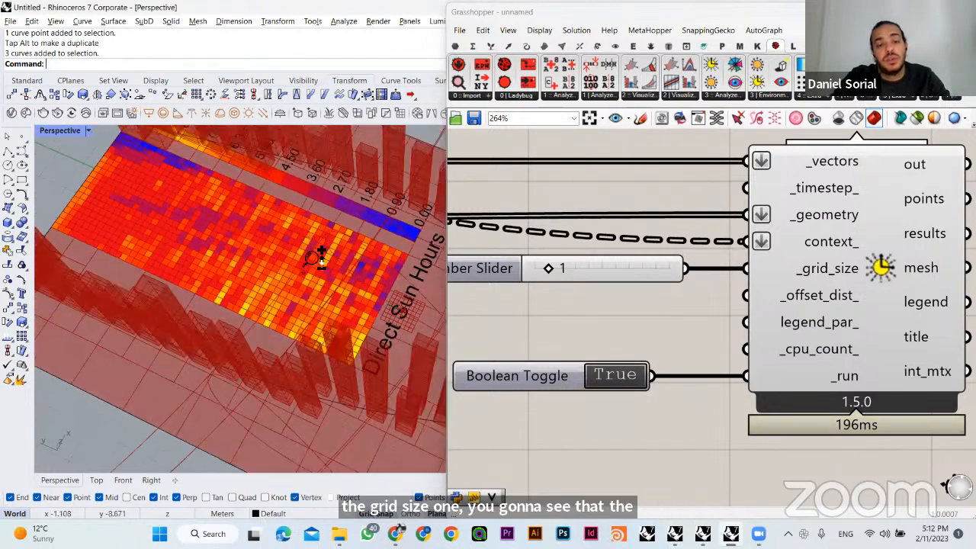
scroll(229, 288, down, 5)
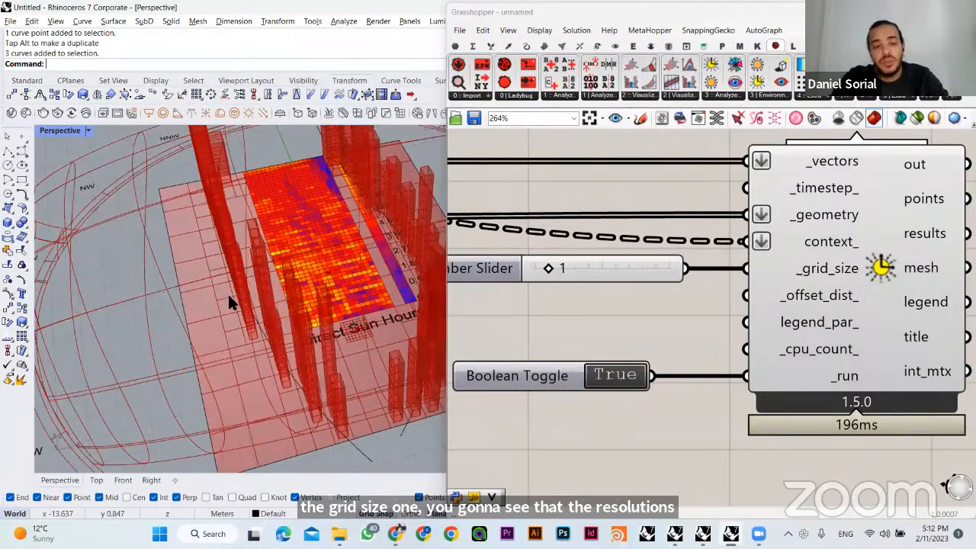
right_drag(228, 294, 381, 327)
scroll(647, 296, down, 4)
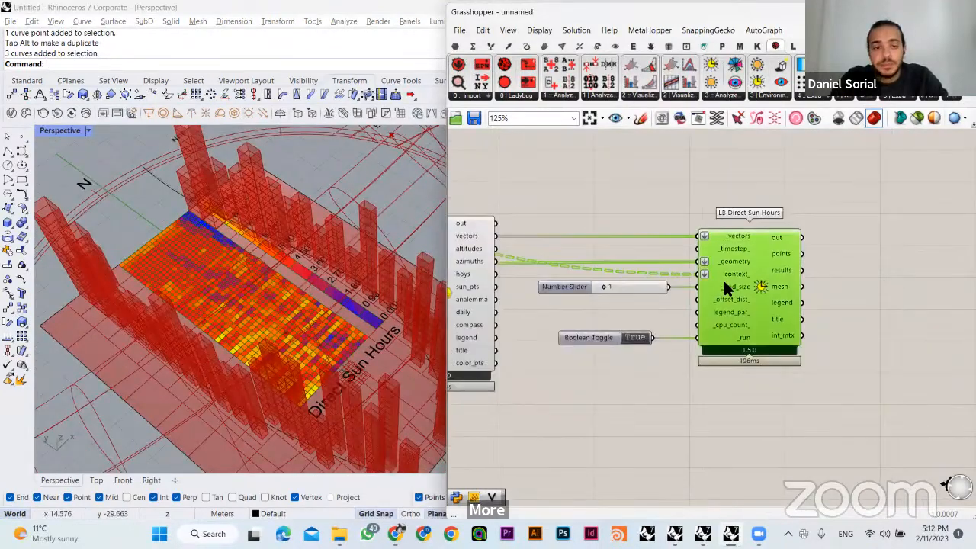
- Randomize the Gene Pool that drives the building heights by 100% three times in a row
scroll(641, 305, down, 3)
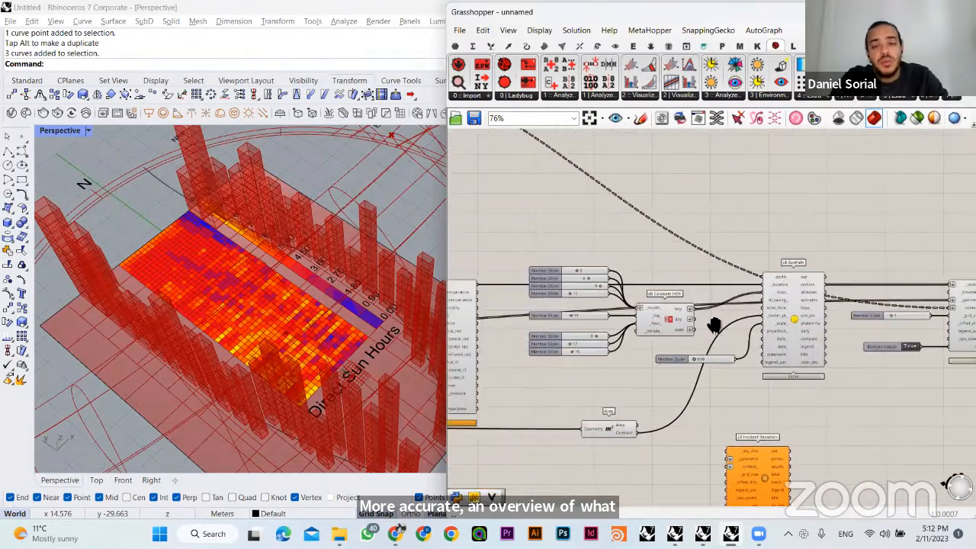
right_drag(703, 314, 900, 381)
right_drag(621, 277, 775, 341)
right_drag(552, 282, 710, 294)
right_drag(485, 332, 714, 289)
scroll(663, 355, up, 2)
click(675, 353)
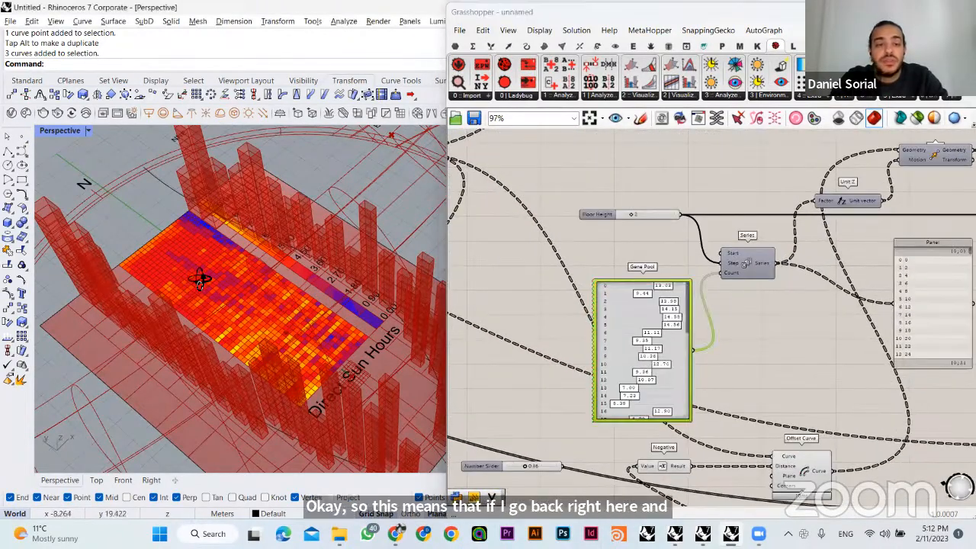
mouse_move(229, 228)
right_down()
mouse_move(258, 211)
mouse_move(234, 220)
right_up()
right_drag(337, 313, 253, 311)
scroll(246, 251, up, 3)
scroll(307, 319, down, 2)
right_click(622, 307)
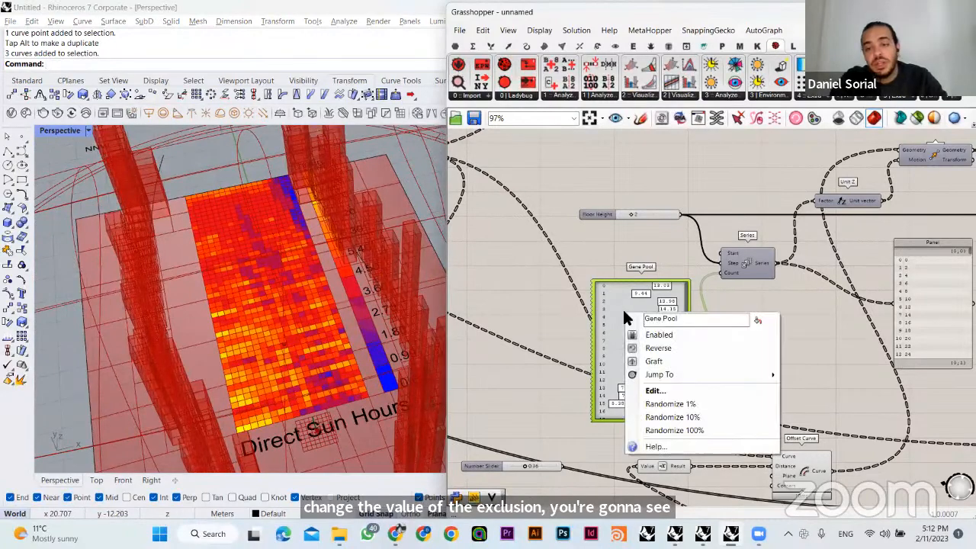
click(655, 428)
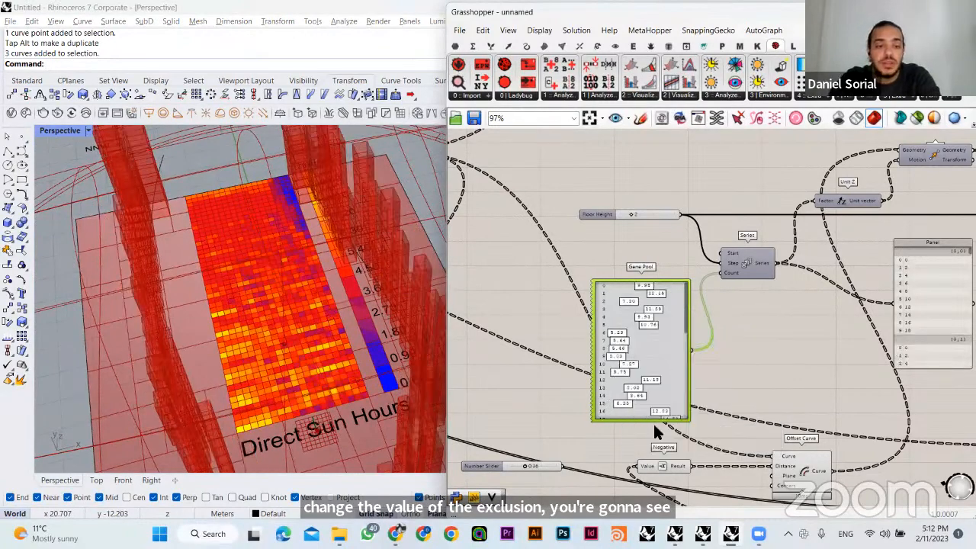
right_click(632, 355)
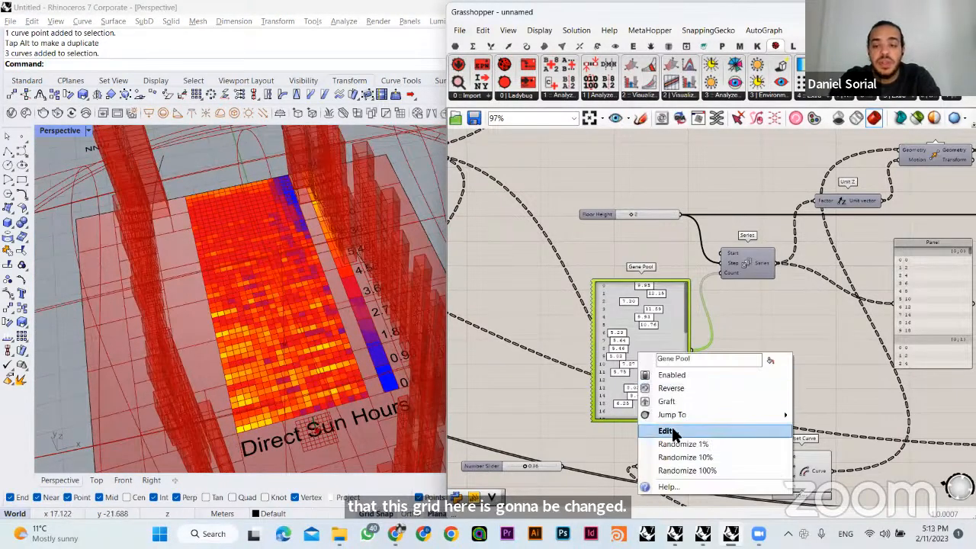
click(685, 466)
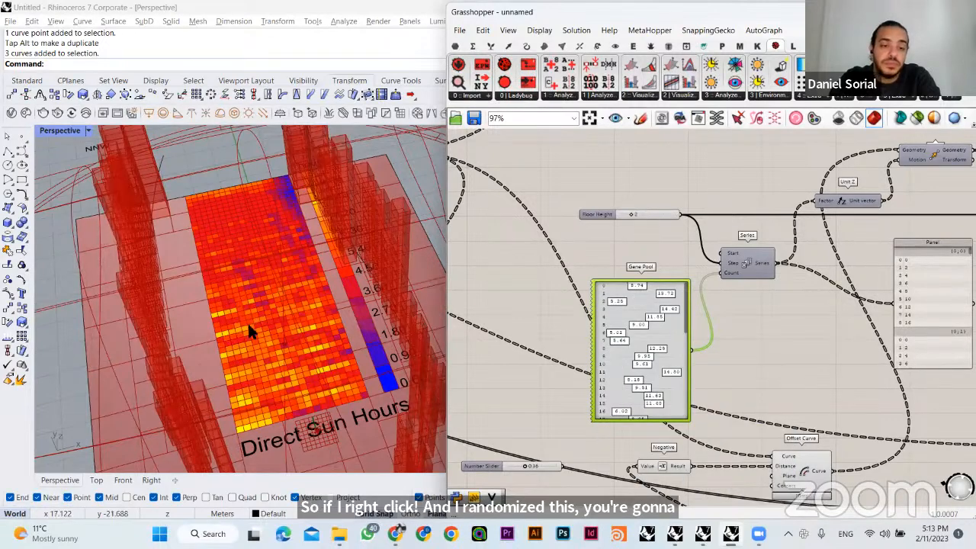
right_click(612, 350)
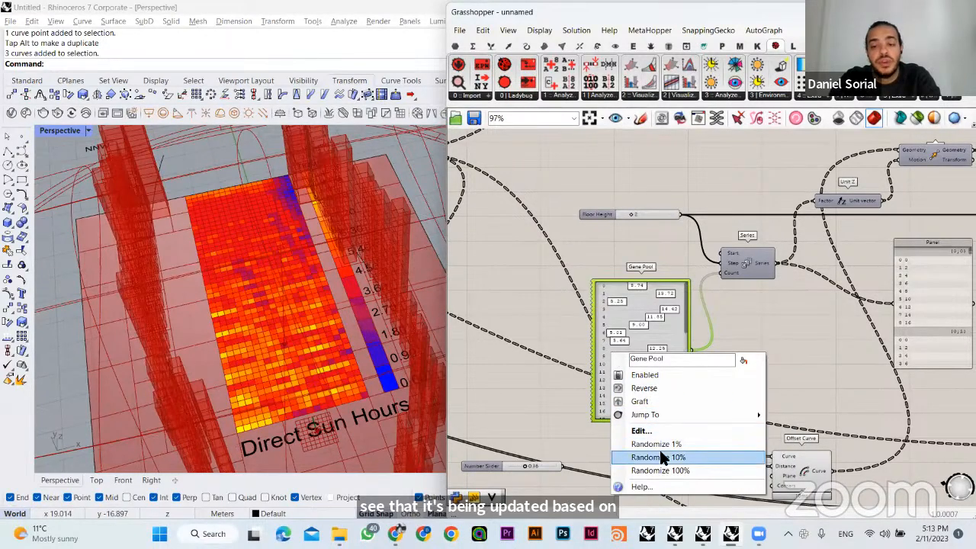
click(660, 453)
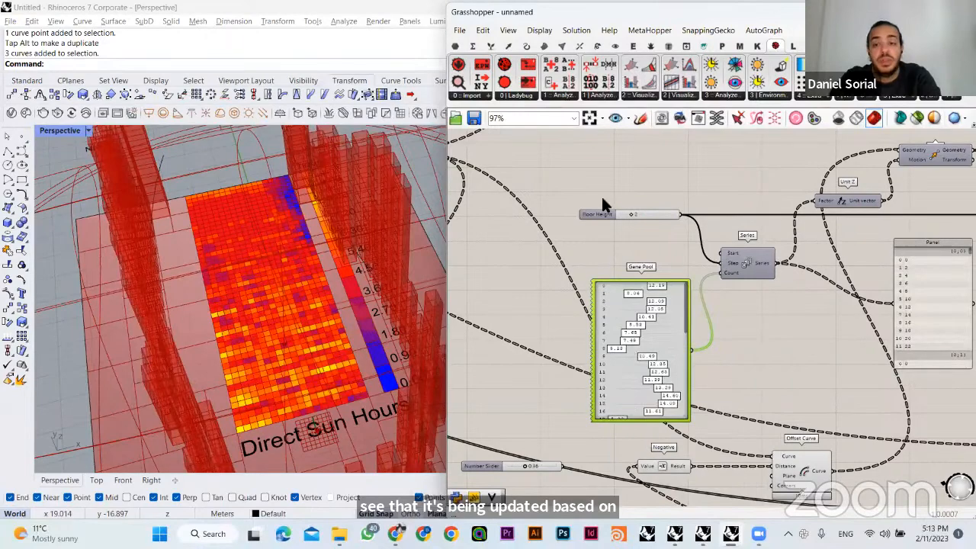
- Try the MD Slider feeding Evaluate Surface at 0.11 ; 0.76, at 0.64 ; 0.31 and at 1.0 ; 0.57
scroll(736, 352, down, 3)
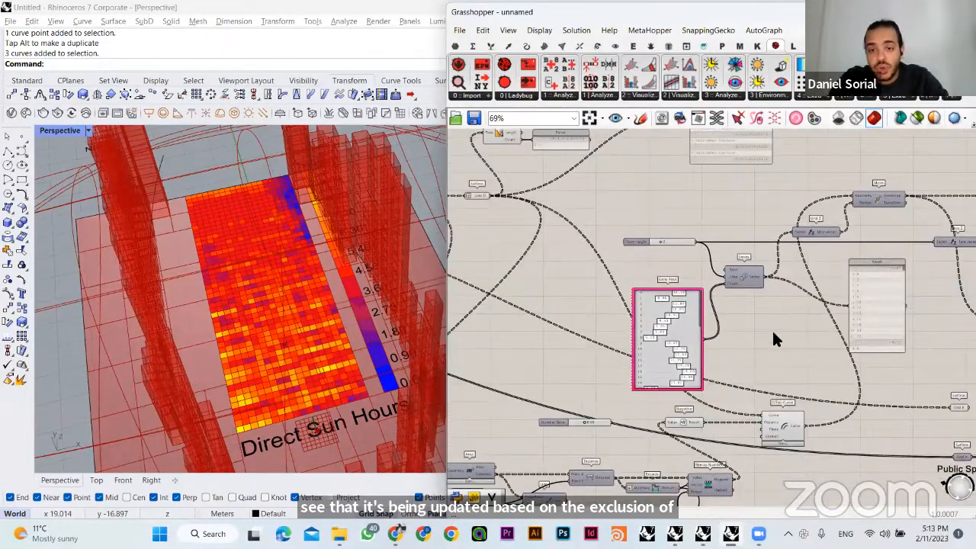
scroll(773, 333, down, 5)
scroll(676, 394, up, 9)
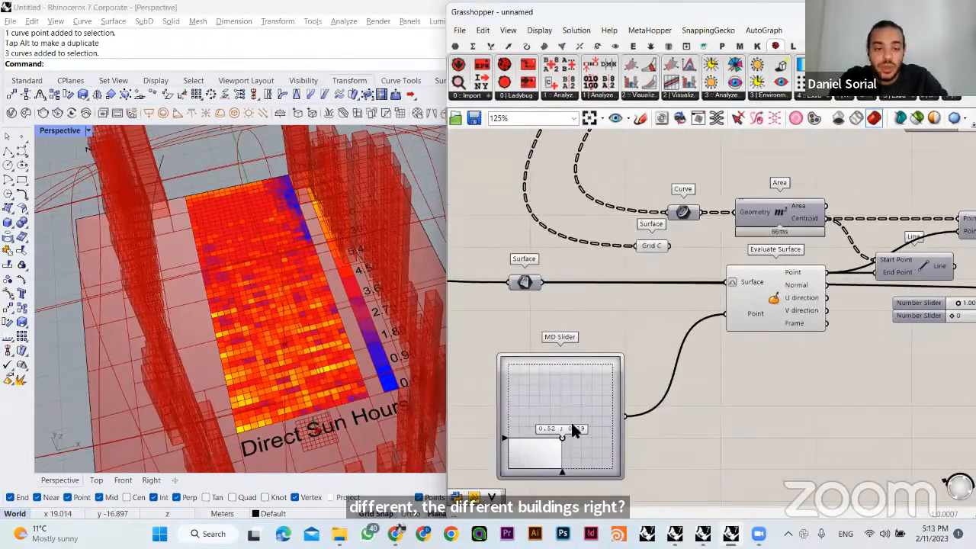
drag(573, 425, 519, 391)
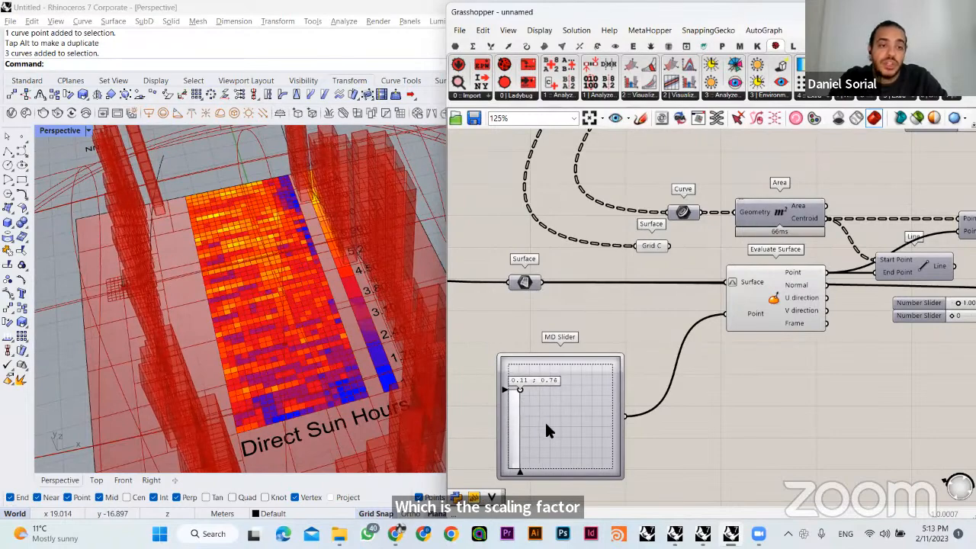
click(573, 433)
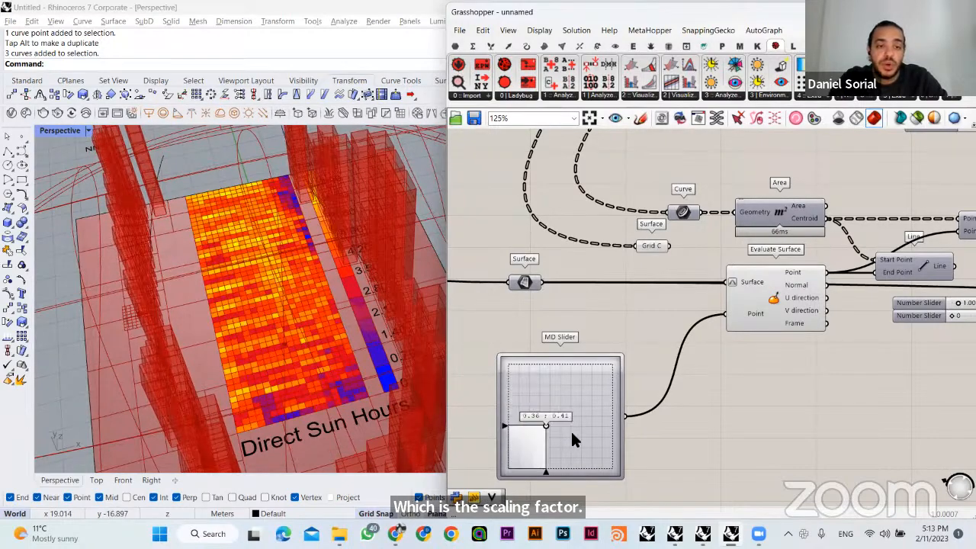
click(621, 410)
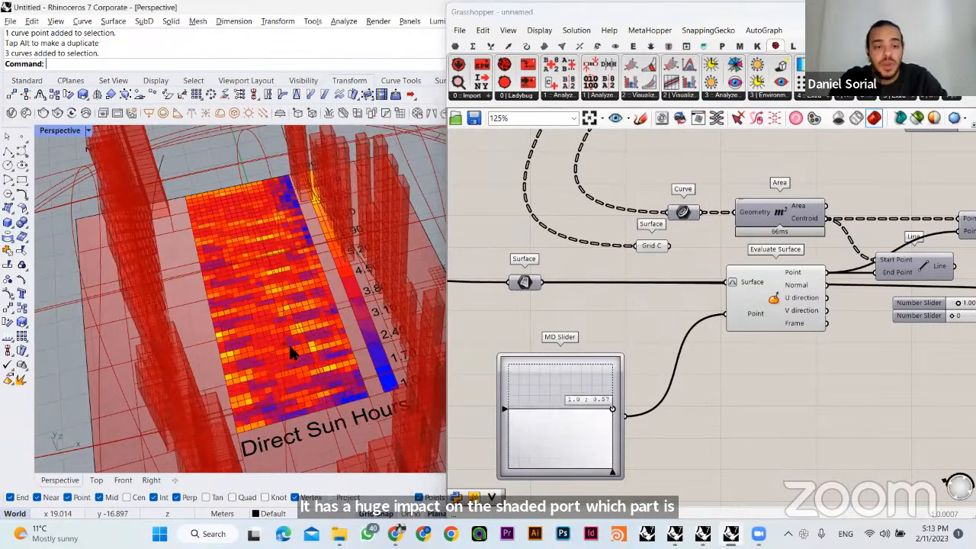
- Set the MD Slider feeding the Evaluate Surface point to 1.0 ; 0.89
right_drag(290, 352, 377, 356)
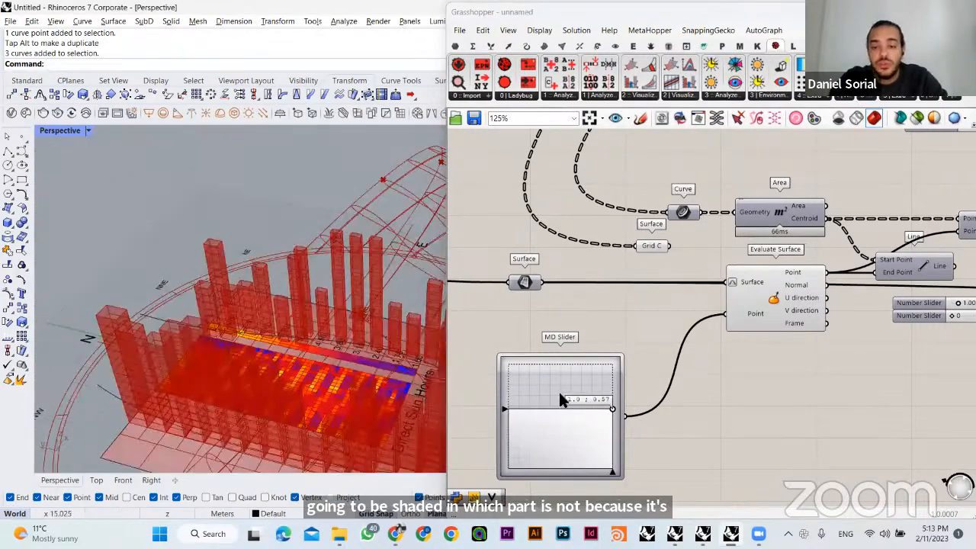
drag(613, 409, 613, 376)
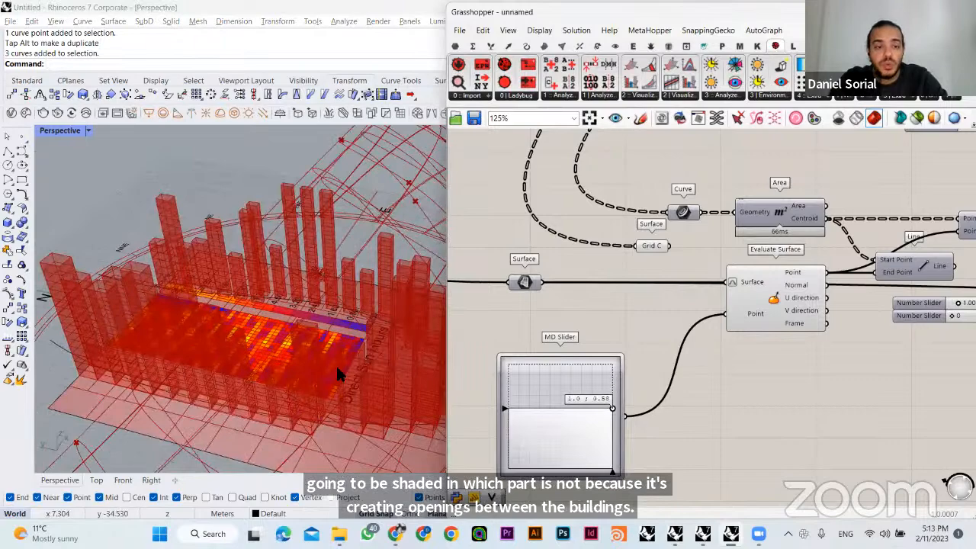
mouse_move(338, 368)
right_down()
mouse_move(360, 392)
mouse_move(369, 379)
mouse_move(283, 356)
mouse_move(338, 393)
mouse_move(192, 418)
mouse_move(300, 398)
right_up()
right_drag(240, 364, 320, 343)
scroll(314, 337, up, 4)
click(737, 294)
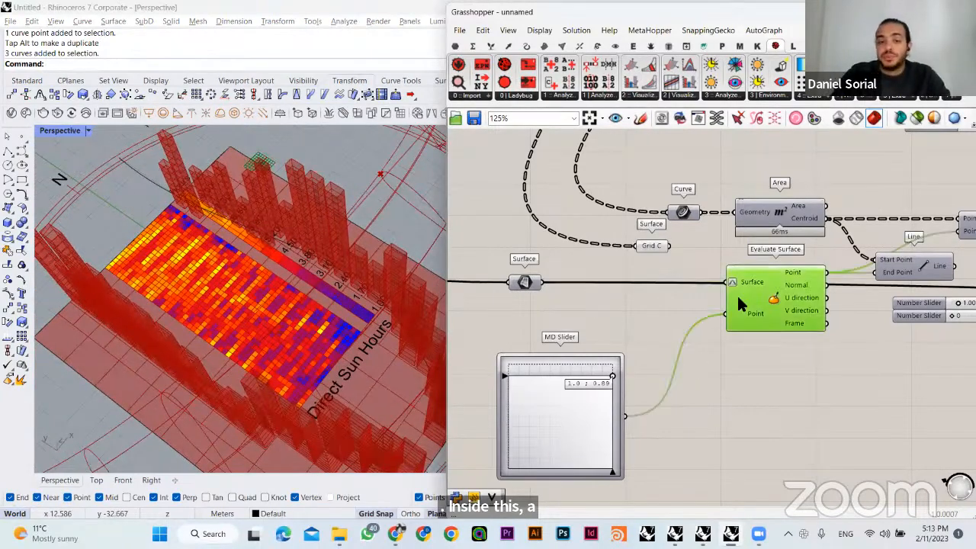
click(793, 368)
- Go back along the definition and locate the LB Direct Sun Hours component beside LB SunPath
scroll(754, 353, down, 3)
scroll(753, 353, down, 2)
right_drag(793, 340, 750, 323)
scroll(811, 333, down, 1)
right_drag(835, 289, 684, 281)
right_drag(962, 242, 814, 323)
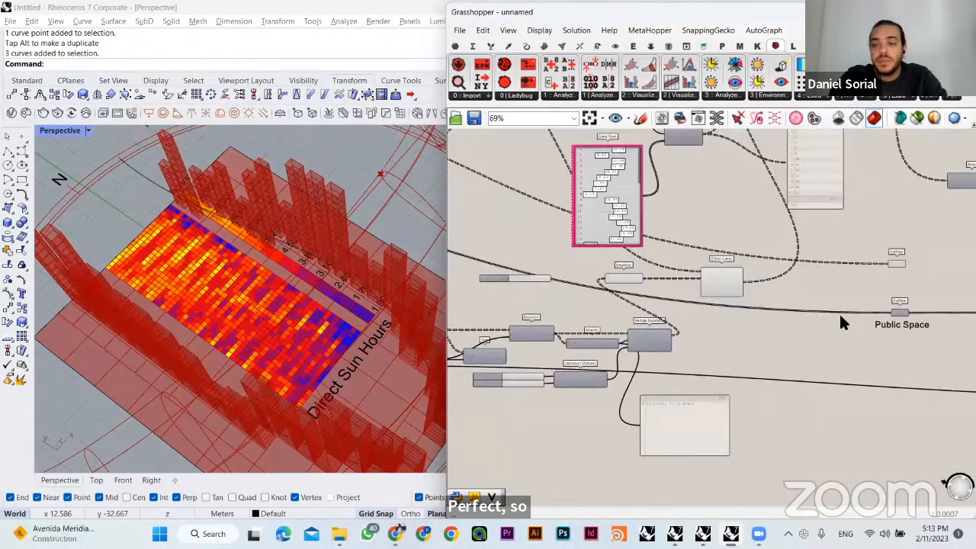
scroll(841, 317, down, 1)
right_drag(820, 274, 636, 312)
right_drag(920, 318, 712, 313)
right_drag(855, 352, 474, 301)
click(851, 293)
click(863, 367)
scroll(838, 271, up, 2)
scroll(838, 261, up, 1)
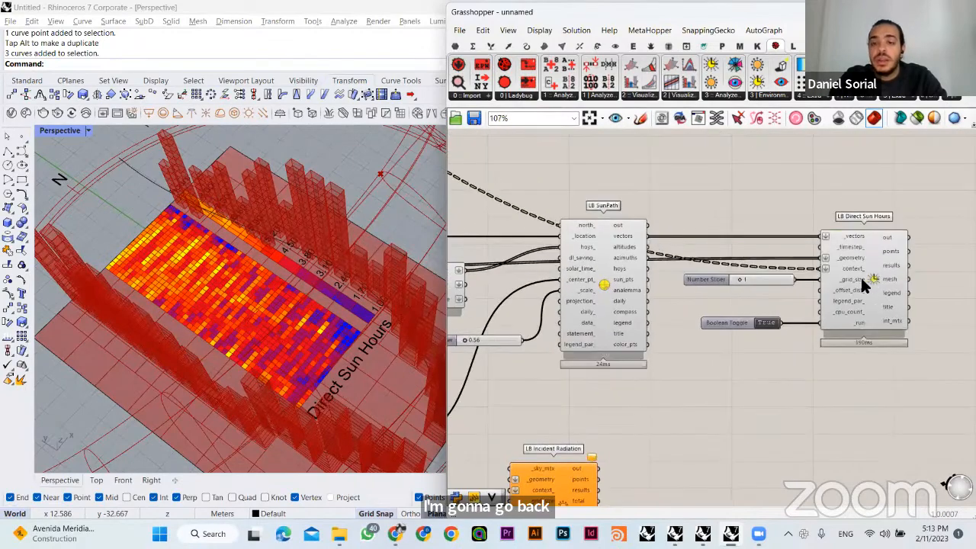
click(853, 282)
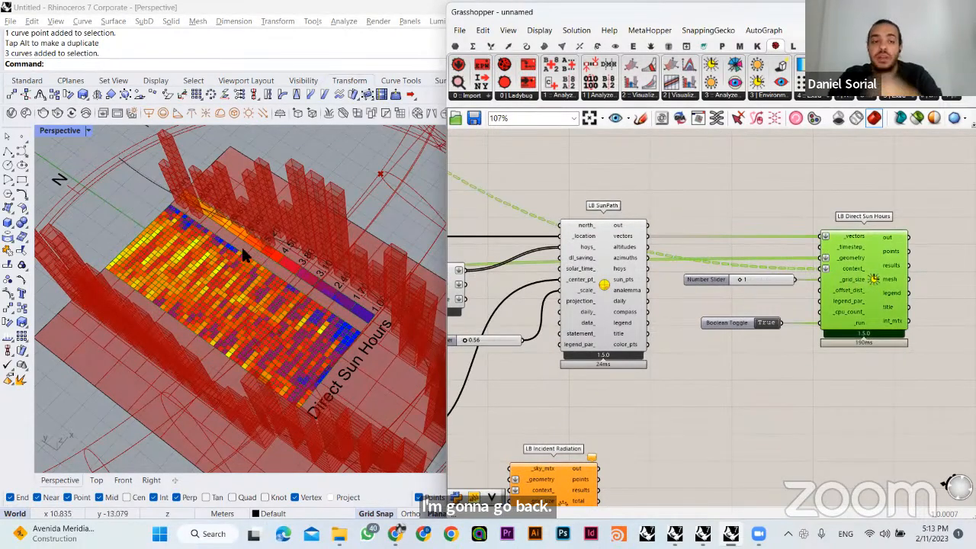
right_drag(788, 215, 776, 261)
click(775, 262)
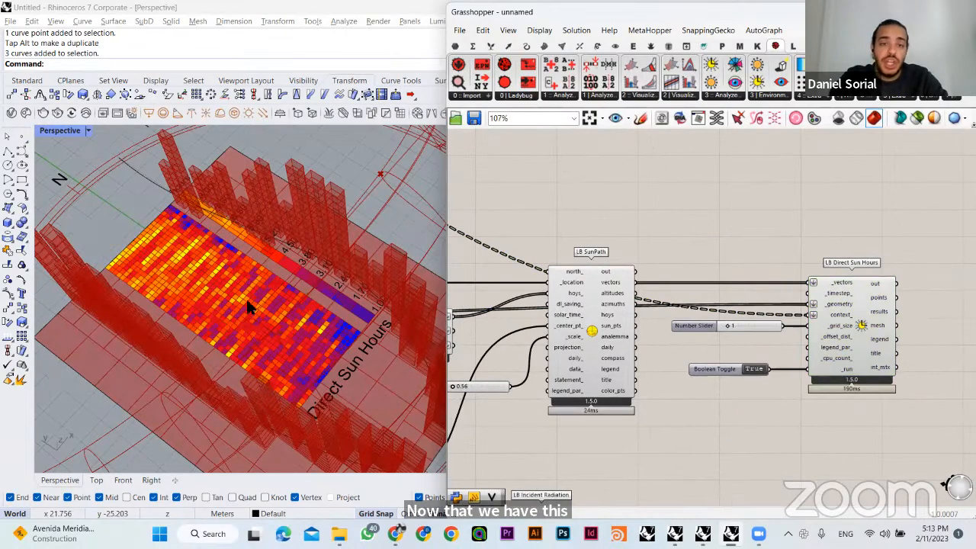
- Place an LB Legend Parameters component on the empty canvas above LB SunPath and LB Direct Sun Hours
right_drag(235, 286, 227, 261)
right_drag(644, 267, 640, 335)
click(803, 98)
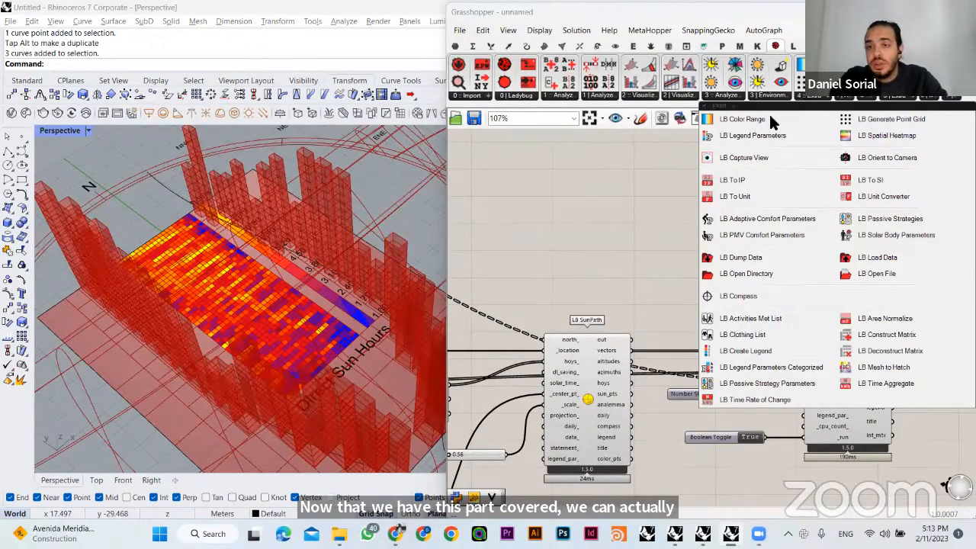
drag(776, 135, 728, 224)
click(821, 230)
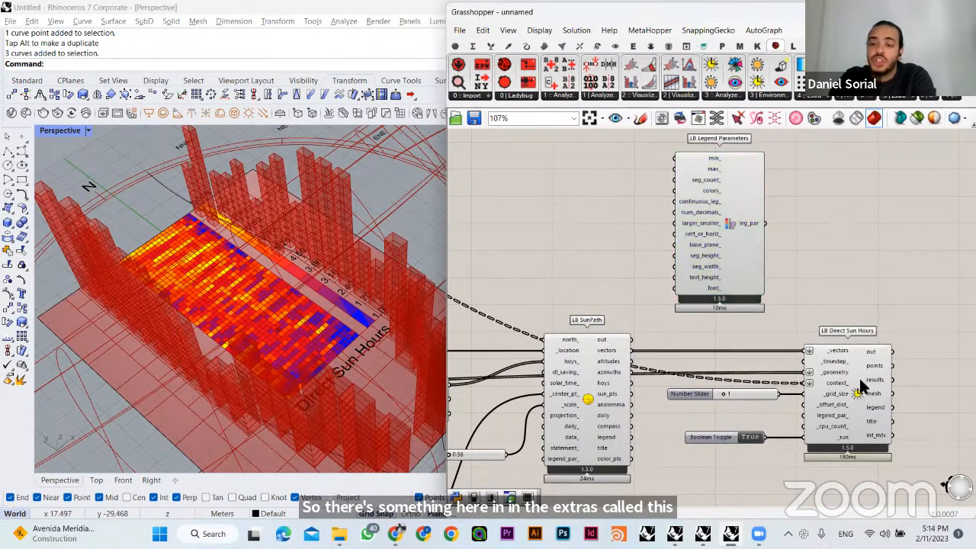
- Connect the leg_par output of LB Legend Parameters to the legend_par_ input of LB Direct Sun Hours
right_drag(244, 274, 250, 297)
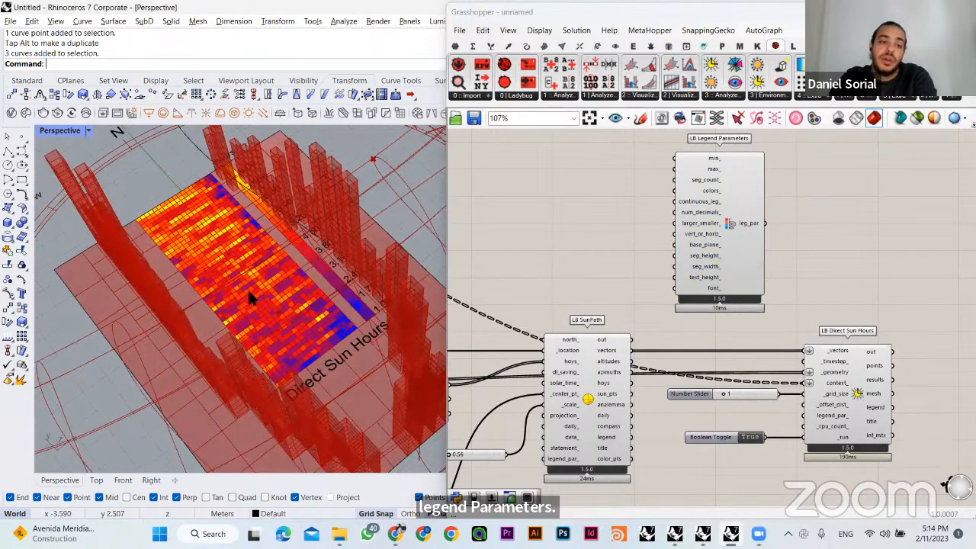
click(845, 395)
click(531, 263)
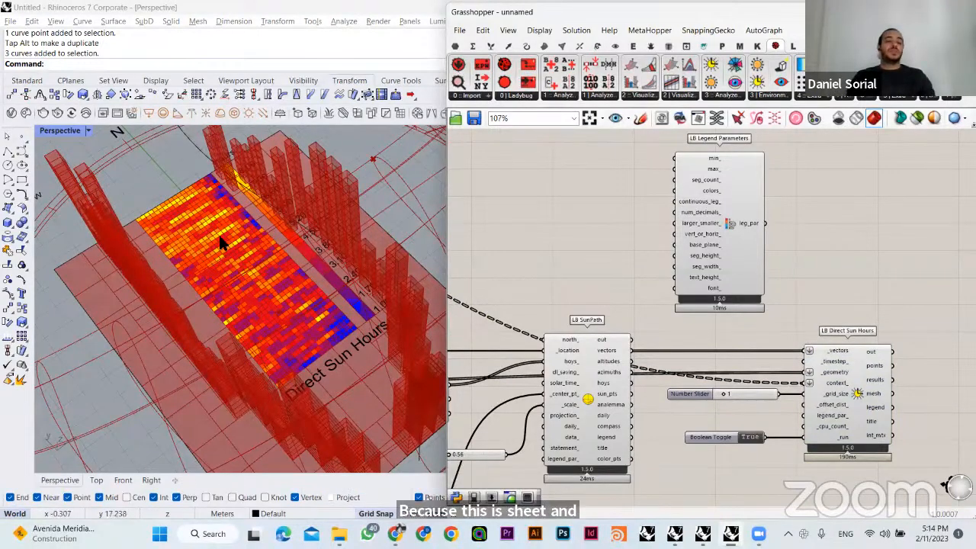
right_drag(597, 257, 568, 208)
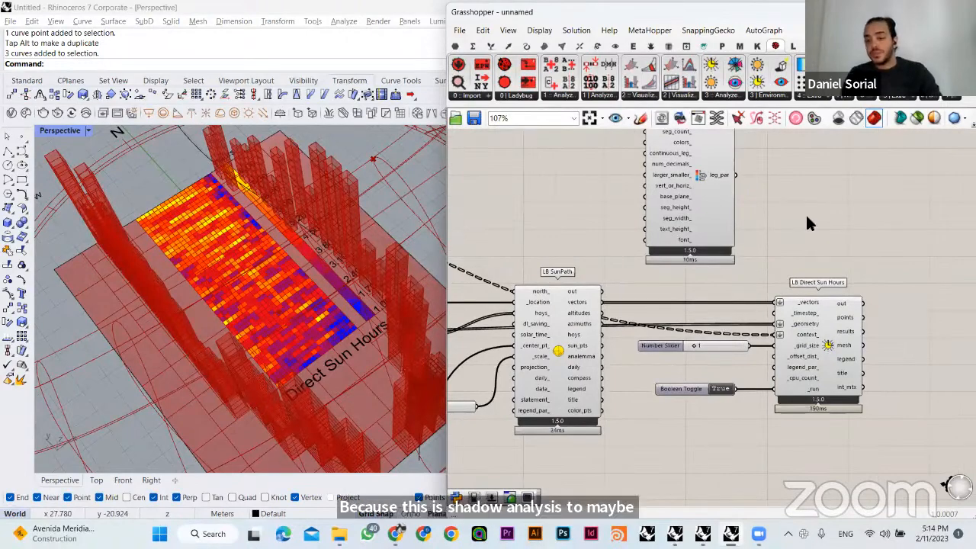
scroll(793, 345, up, 3)
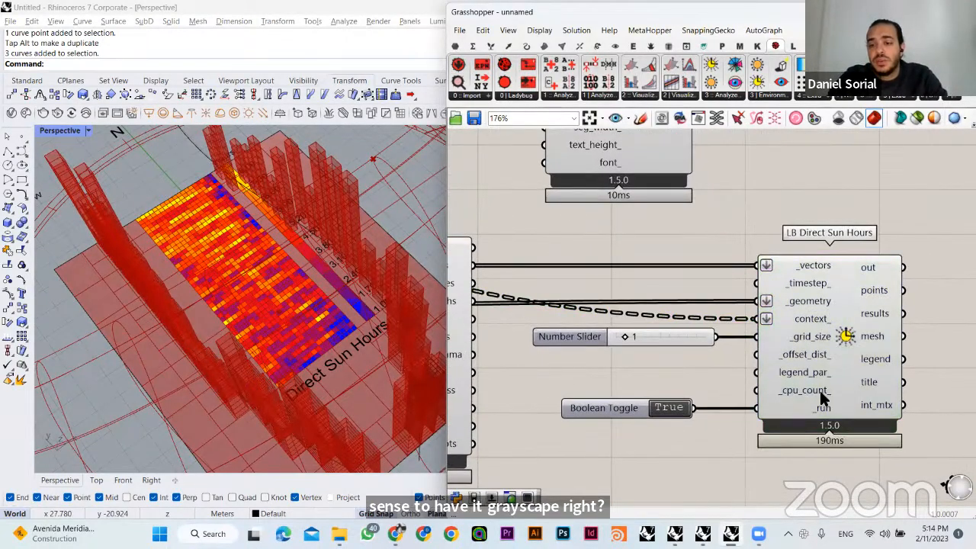
right_drag(715, 228, 713, 338)
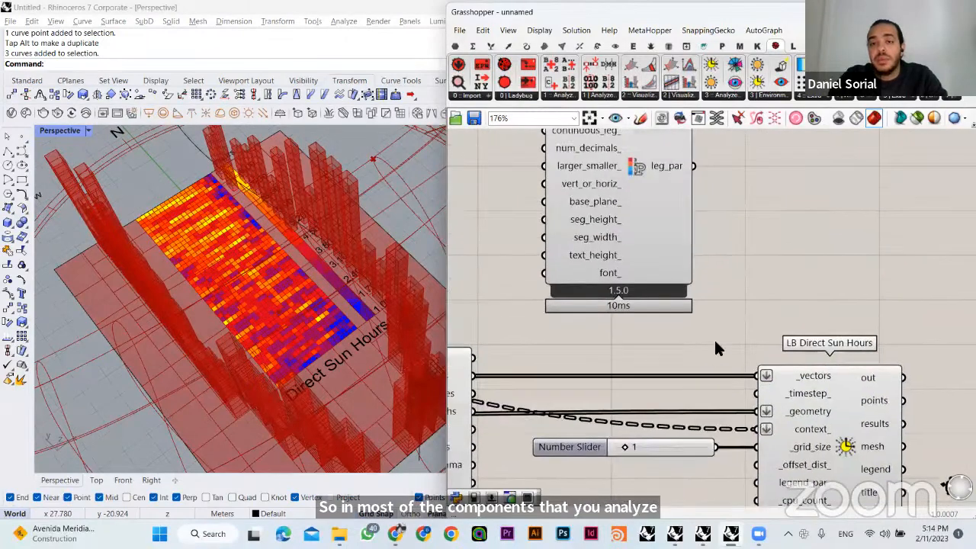
drag(692, 166, 759, 482)
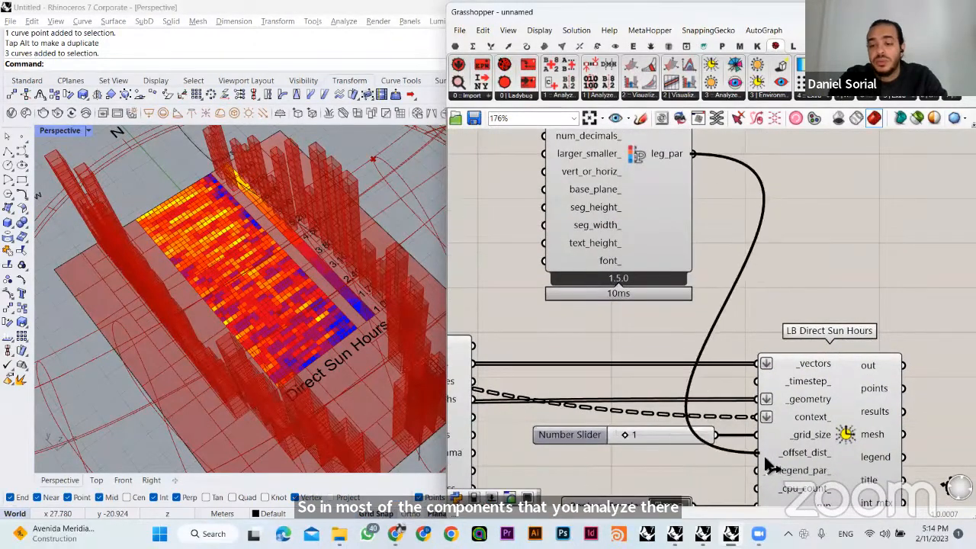
right_drag(561, 249, 669, 369)
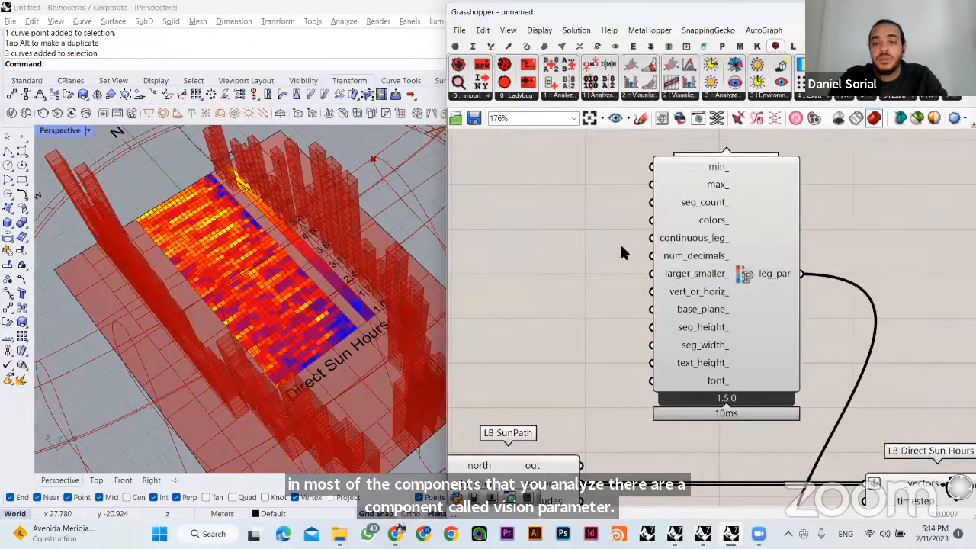
- Place an LB Color Range component beside LB Legend Parameters and check the palette options of its _index_ input
right_drag(621, 246, 655, 258)
click(806, 99)
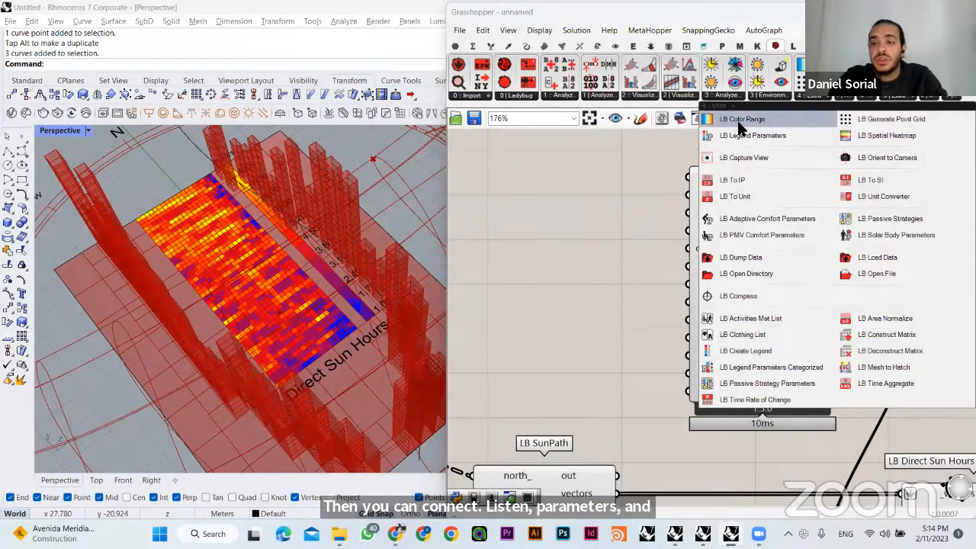
drag(739, 128, 511, 271)
right_drag(514, 279, 677, 276)
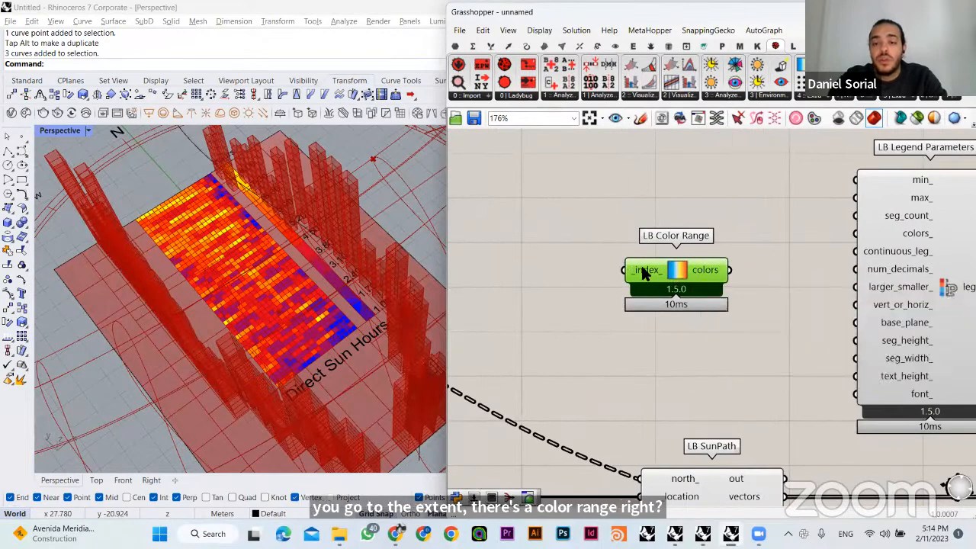
mouse_move(643, 275)
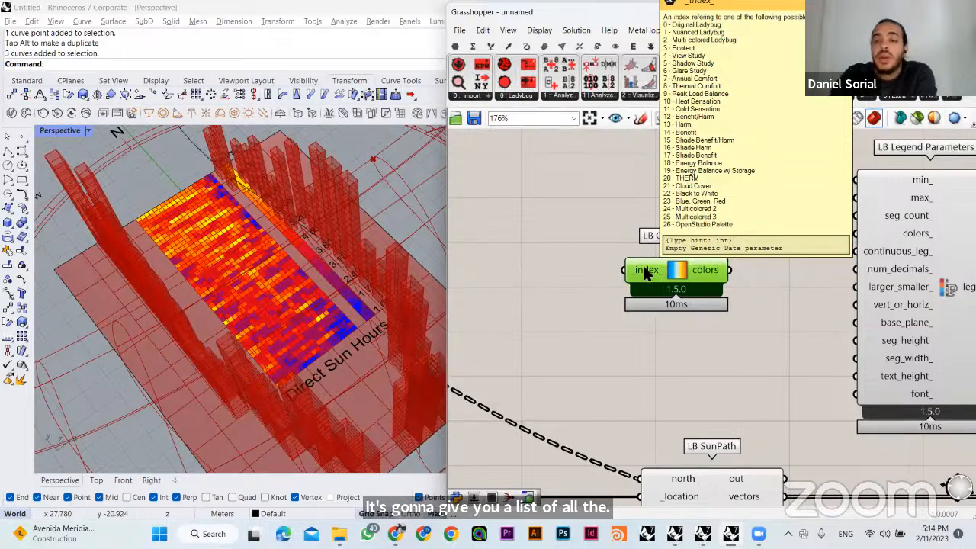
drag(644, 268, 614, 326)
click(624, 374)
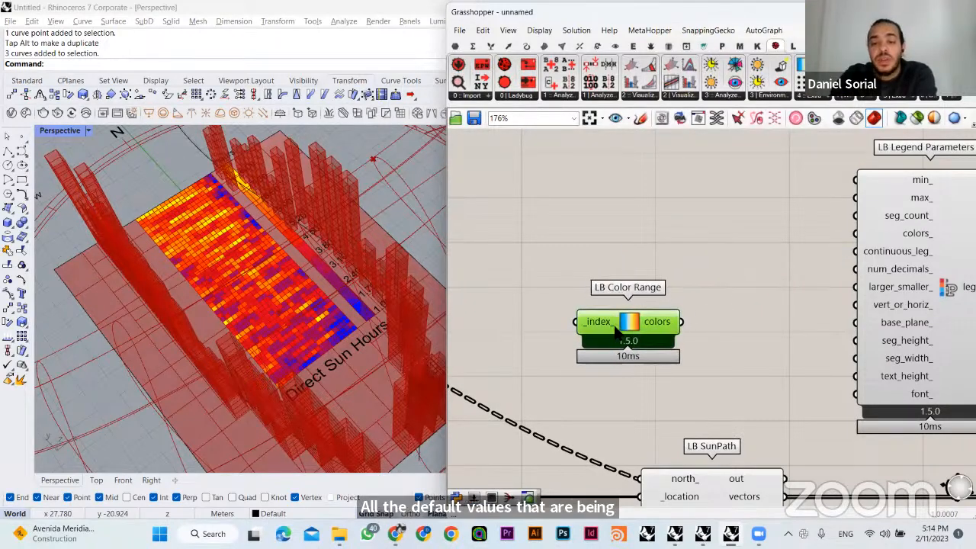
right_drag(616, 326, 683, 322)
- Feed a number slider of 5 into LB Color Range's _index_ and connect its colors output to colors_ of LB Legend Parameters
double_click(555, 289)
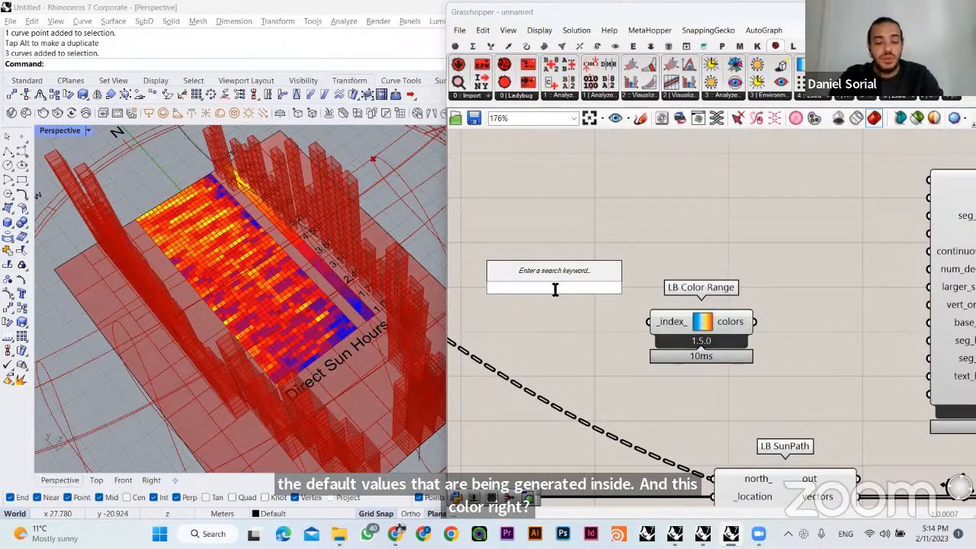
text(5)
key(Return)
drag(615, 321, 649, 322)
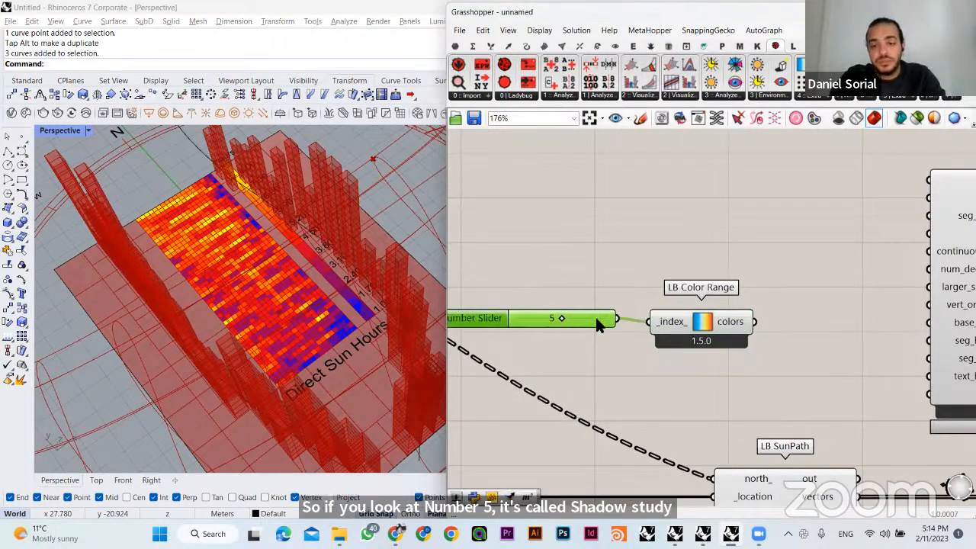
right_drag(601, 255, 511, 233)
drag(662, 299, 838, 210)
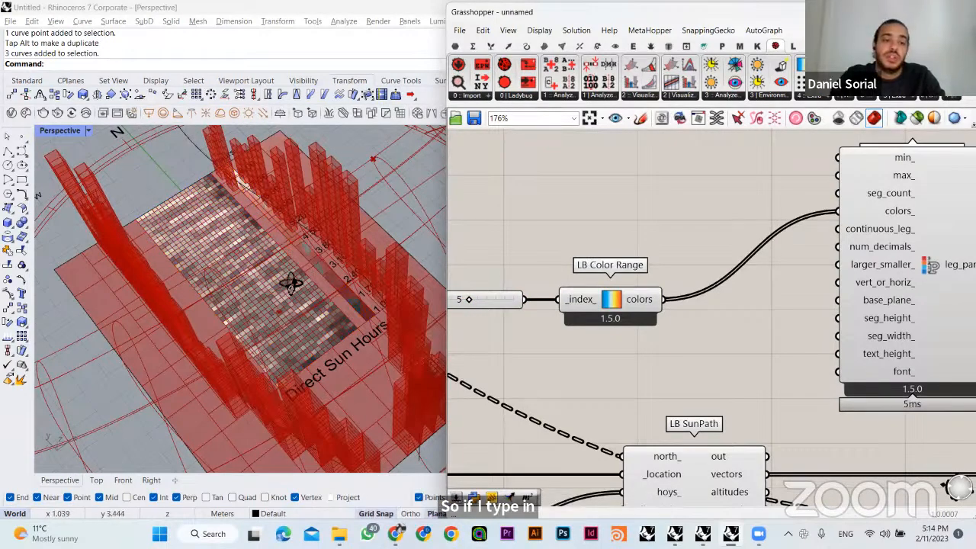
- Examine the recoloured direct sun hours mesh between the buildings from different angles
right_drag(292, 284, 375, 289)
right_drag(458, 305, 537, 283)
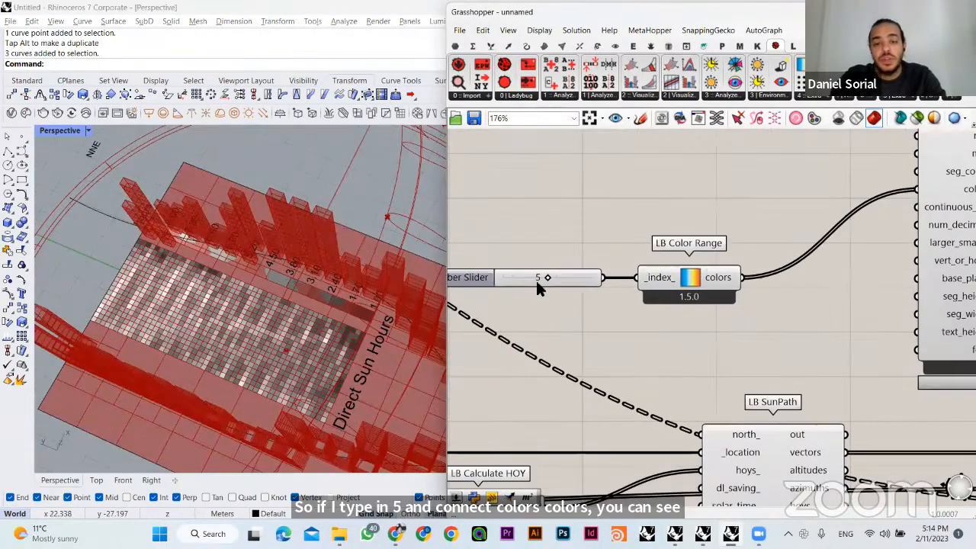
drag(547, 282, 571, 279)
double_click(550, 278)
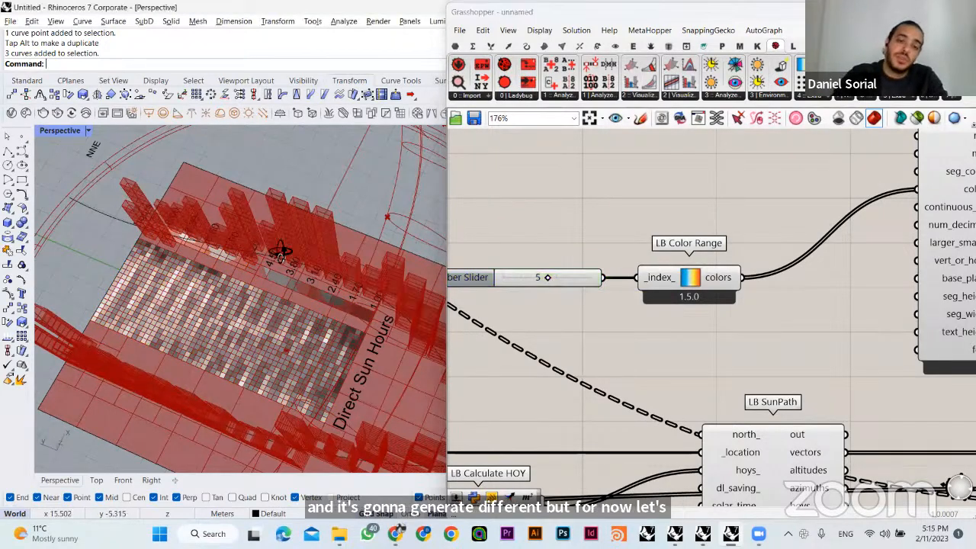
right_drag(280, 251, 212, 238)
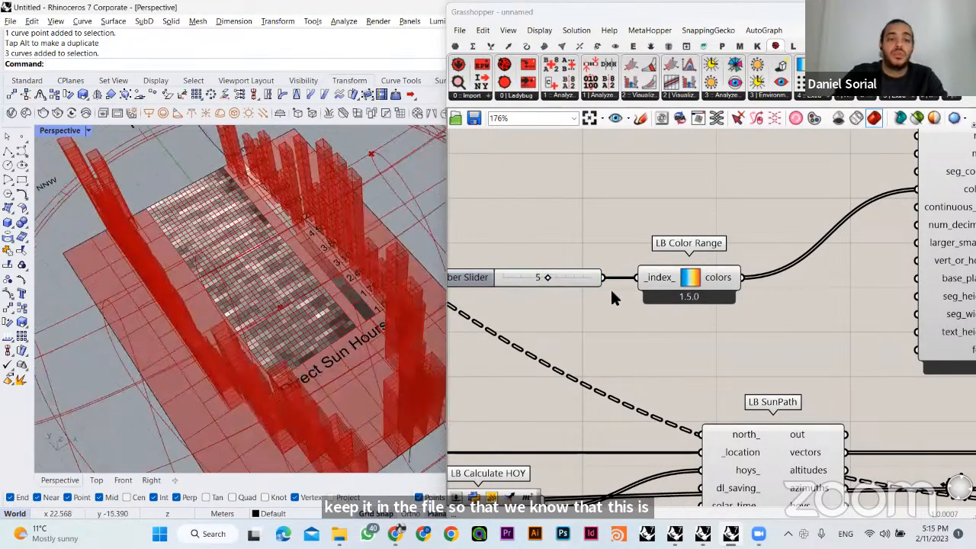
right_drag(303, 275, 374, 251)
- Move the LB Incident Radiation component below LB Direct Sun Hours
scroll(723, 314, down, 5)
right_drag(797, 350, 676, 272)
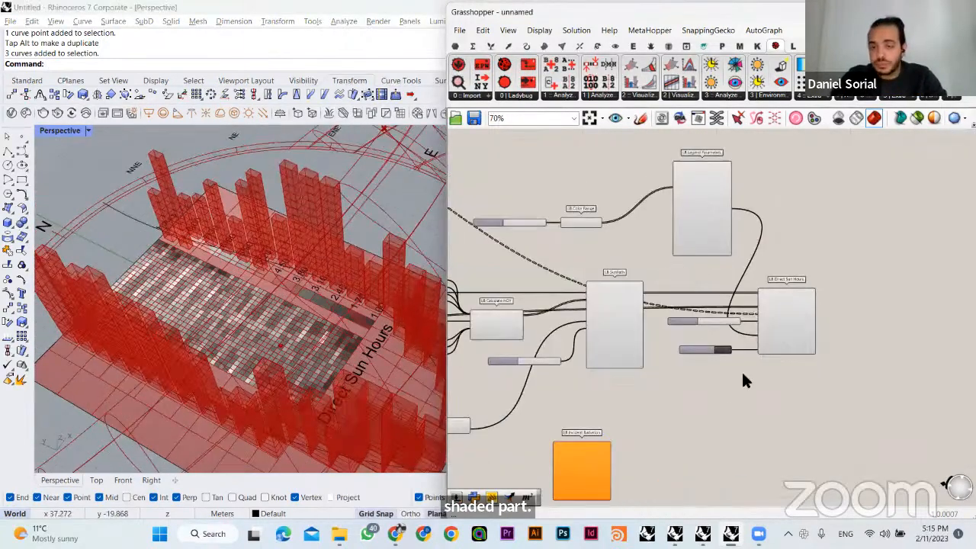
scroll(688, 354, up, 2)
right_drag(717, 379, 686, 320)
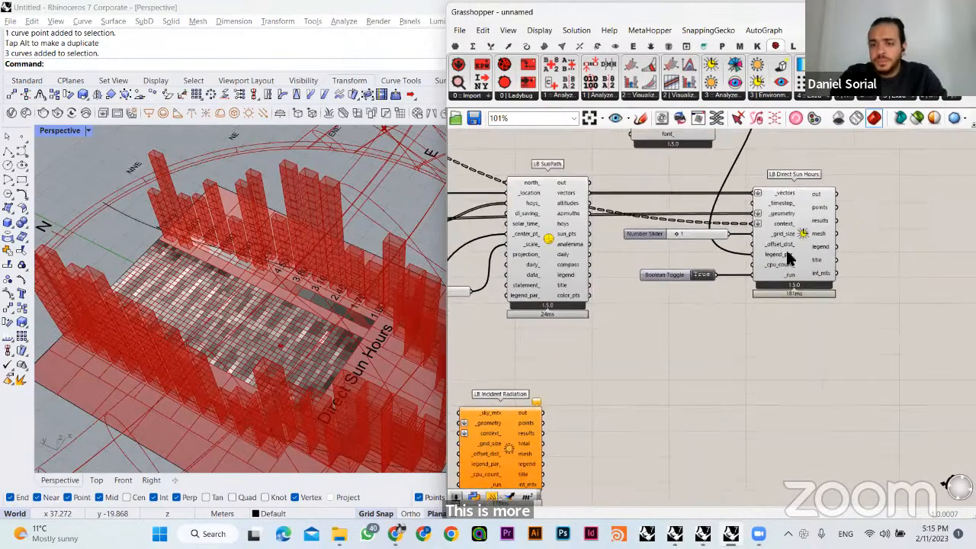
click(788, 254)
click(760, 346)
right_drag(546, 440, 606, 379)
drag(578, 392, 868, 352)
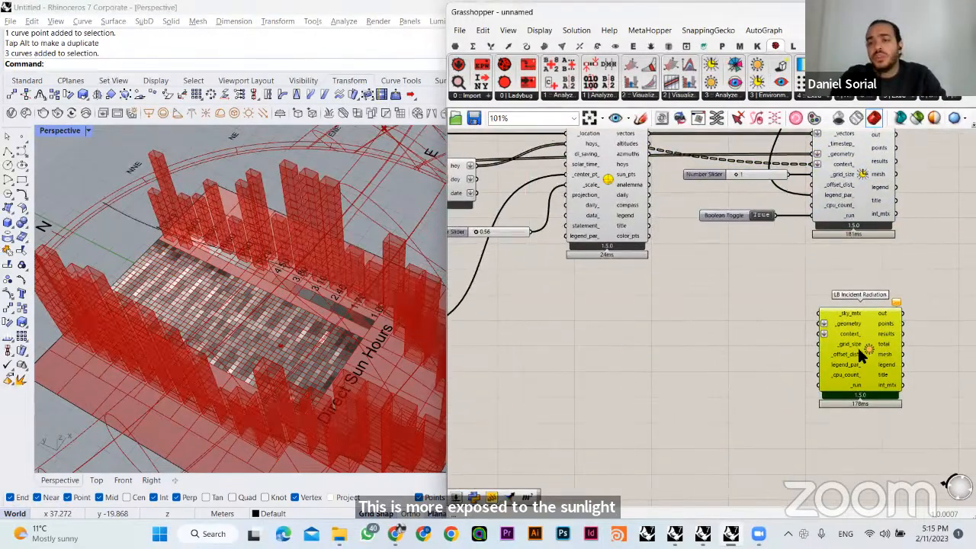
- Shift LB Direct Sun Hours, its slider and toggle, and LB Incident Radiation away from LB SunPath to free canvas space
right_drag(868, 352, 778, 429)
drag(746, 417, 732, 415)
mouse_move(866, 212)
mouse_down()
mouse_move(685, 456)
mouse_move(669, 493)
mouse_up()
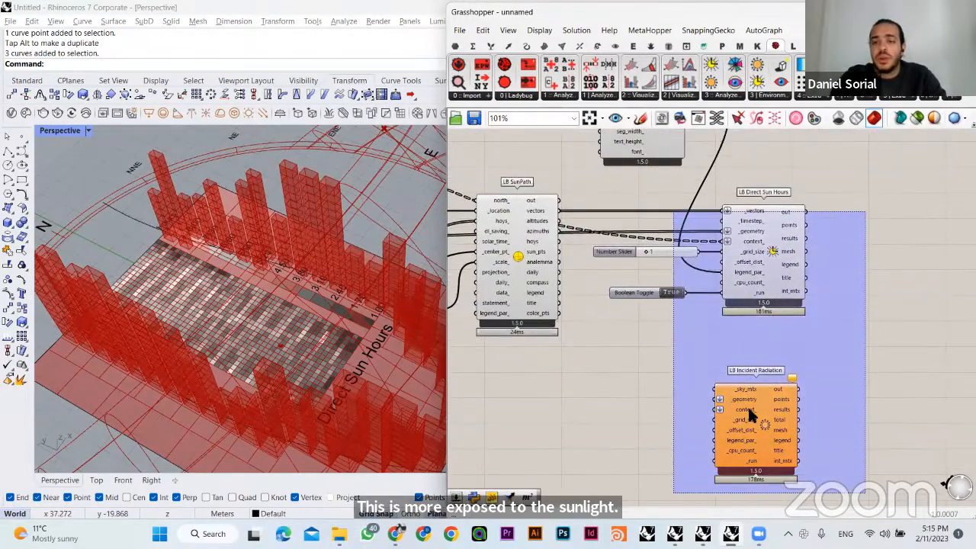
drag(749, 410, 906, 427)
click(642, 337)
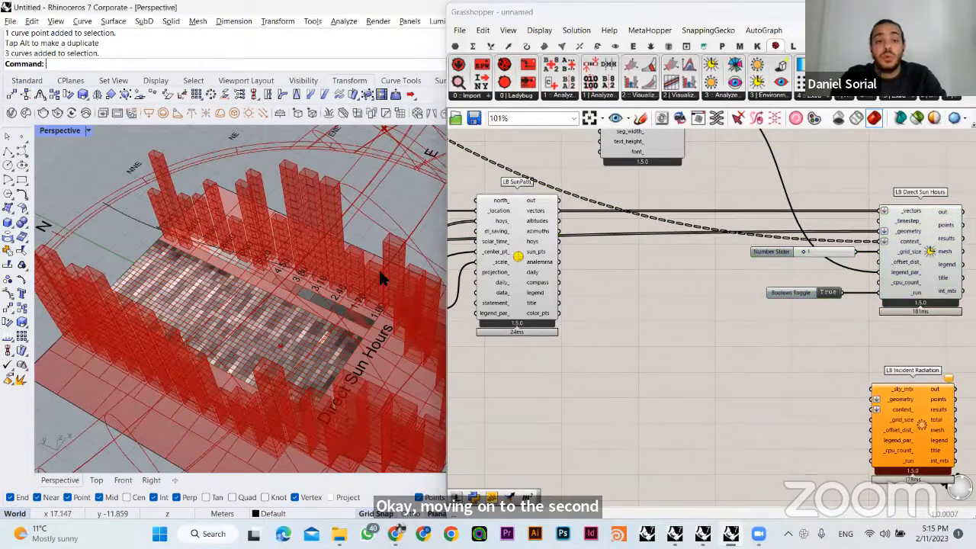
- Place an LB Cumulative Sky Matrix component in the empty space beside LB Incident Radiation
right_drag(378, 268, 212, 372)
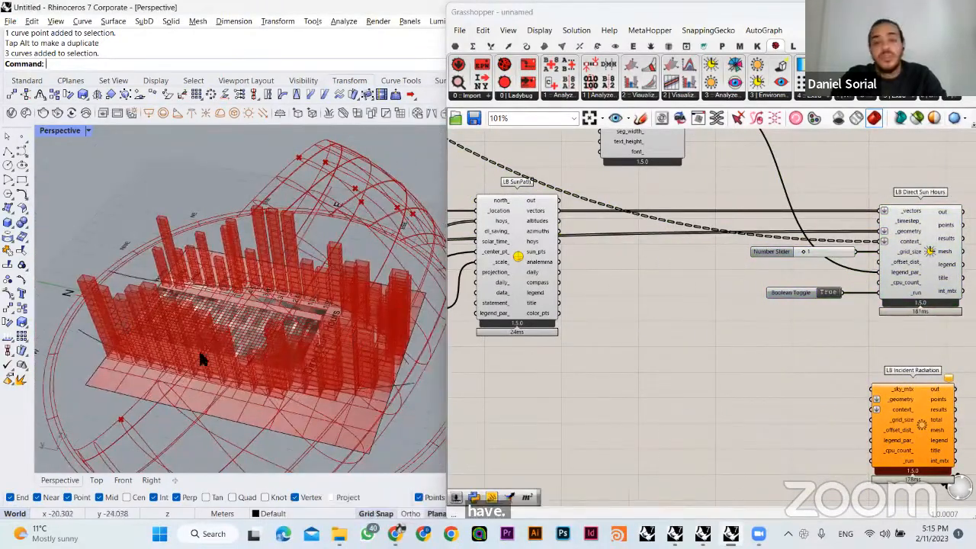
right_drag(691, 349, 613, 299)
drag(833, 366, 836, 331)
scroll(823, 322, up, 2)
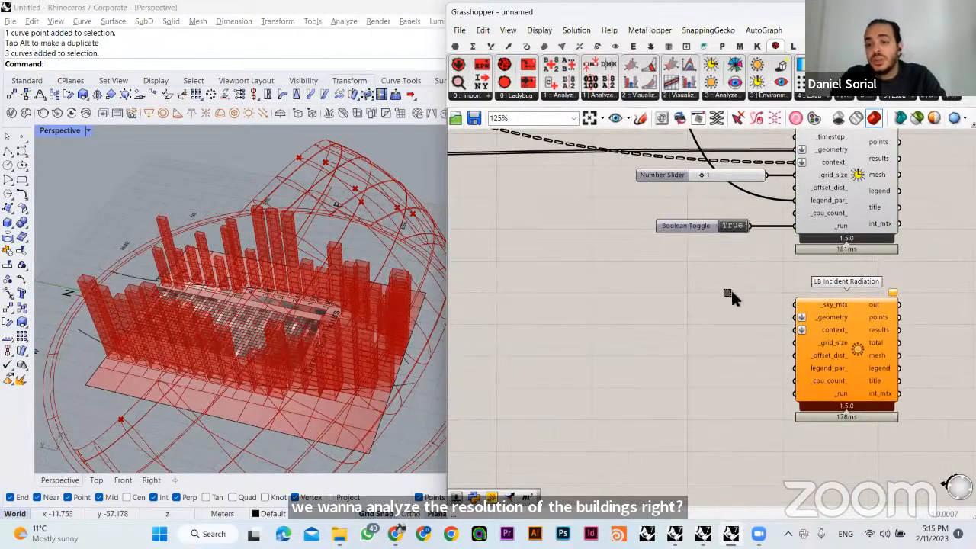
drag(730, 292, 844, 303)
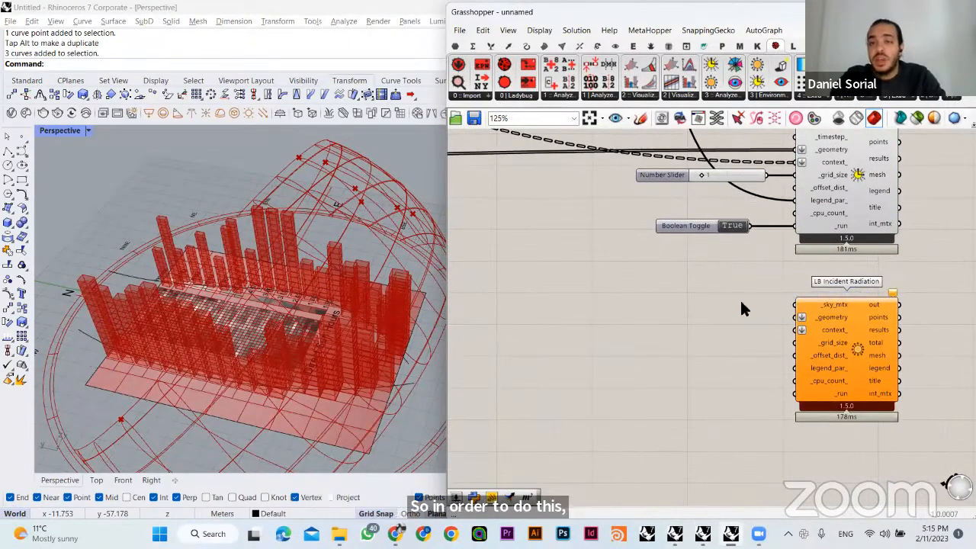
click(721, 96)
click(645, 98)
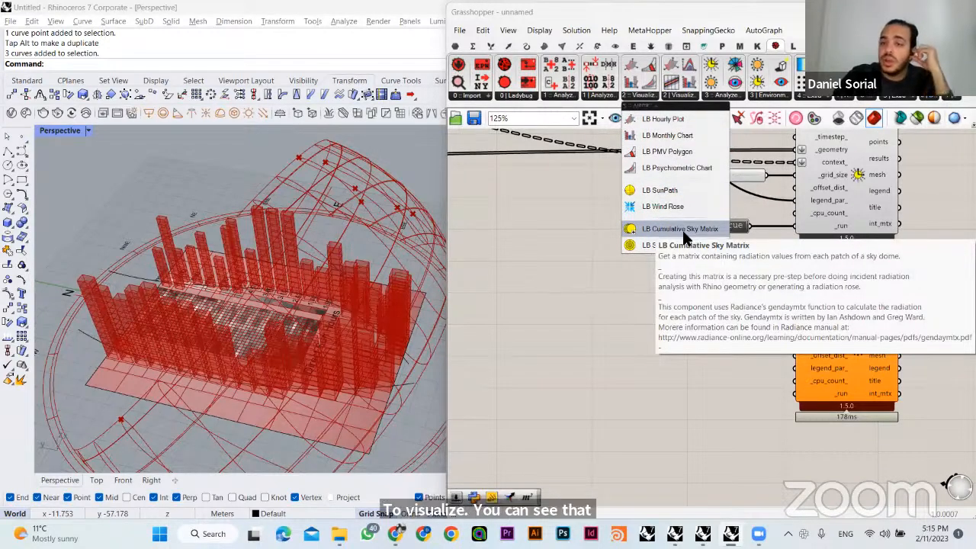
drag(681, 229, 619, 338)
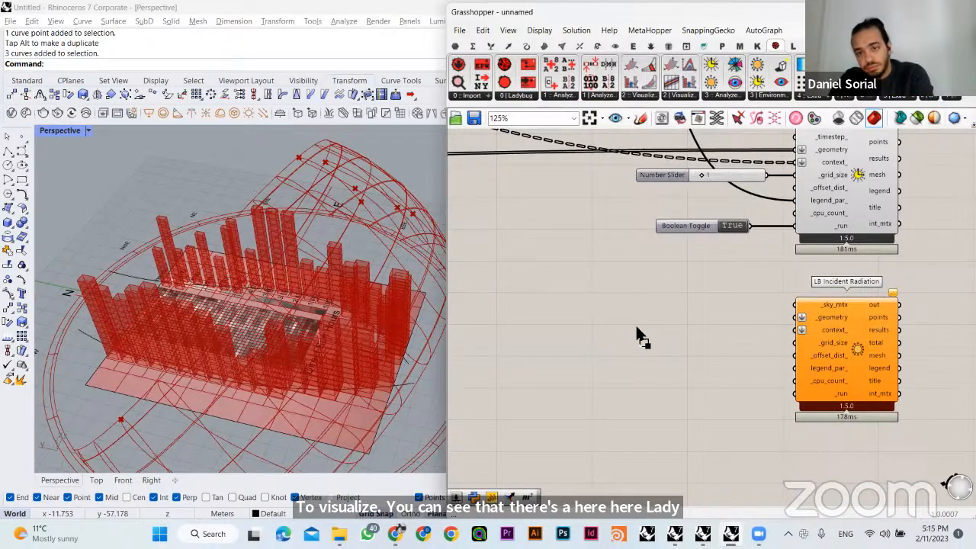
drag(639, 336, 633, 327)
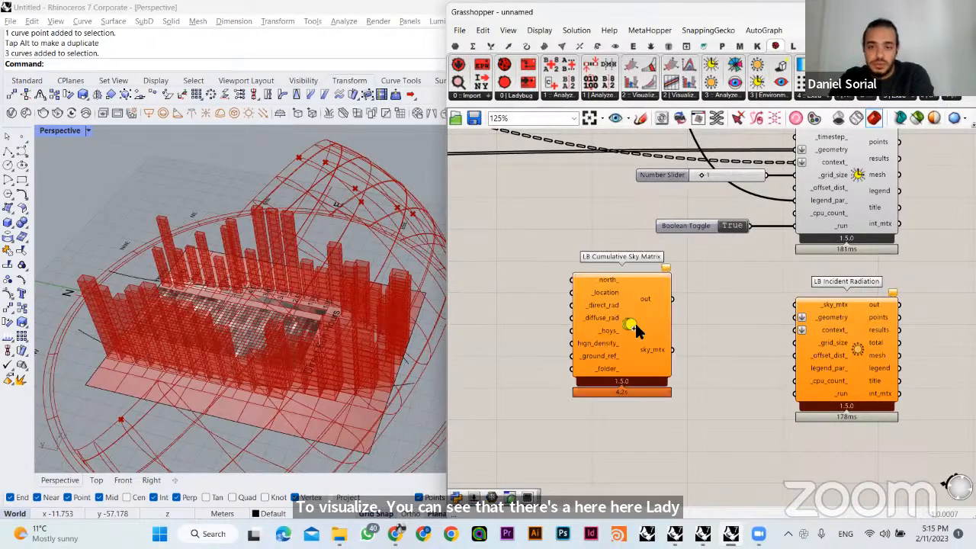
right_drag(609, 362, 646, 396)
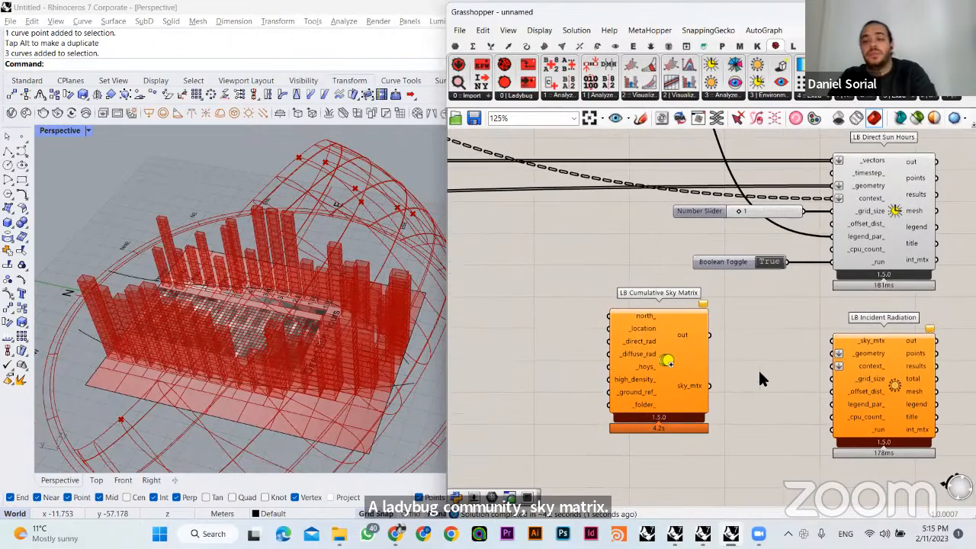
- Move LB Cumulative Sky Matrix back along the definition, close to the LB Import EPW component
drag(693, 390, 586, 303)
right_drag(595, 305, 801, 446)
drag(741, 407, 781, 406)
click(671, 377)
right_drag(671, 377, 652, 343)
scroll(669, 333, up, 1)
scroll(659, 347, down, 3)
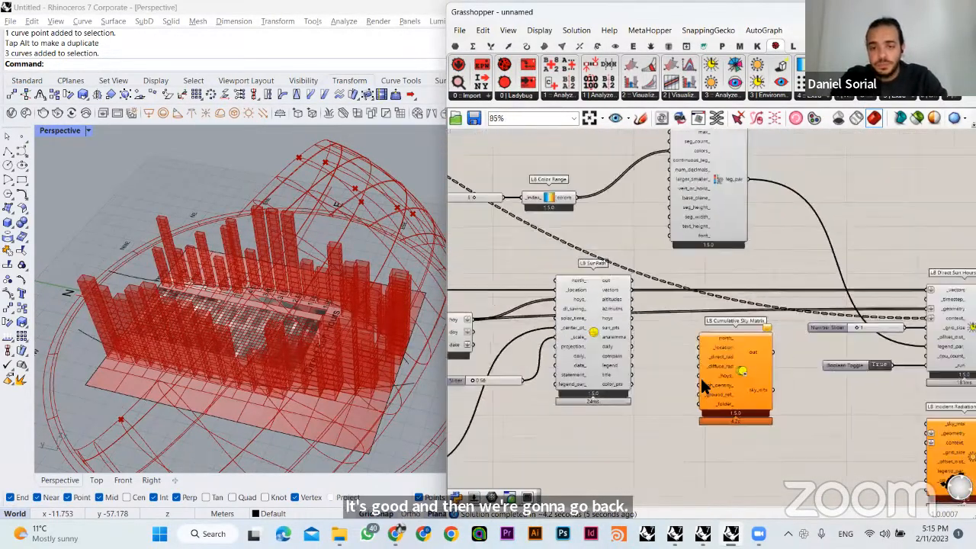
right_drag(700, 376, 771, 324)
drag(773, 319, 552, 392)
right_drag(552, 392, 737, 380)
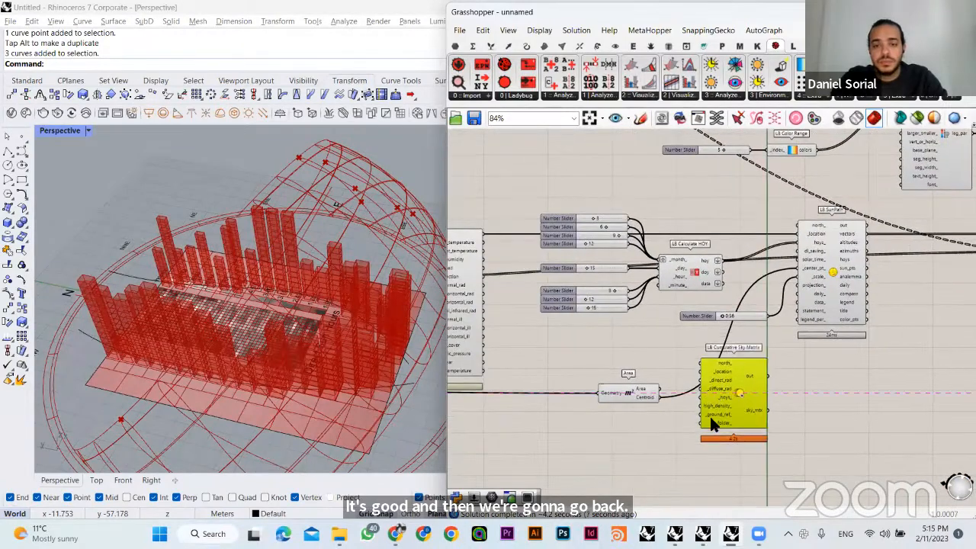
drag(709, 414, 616, 473)
right_drag(673, 390, 776, 332)
click(546, 269)
click(603, 375)
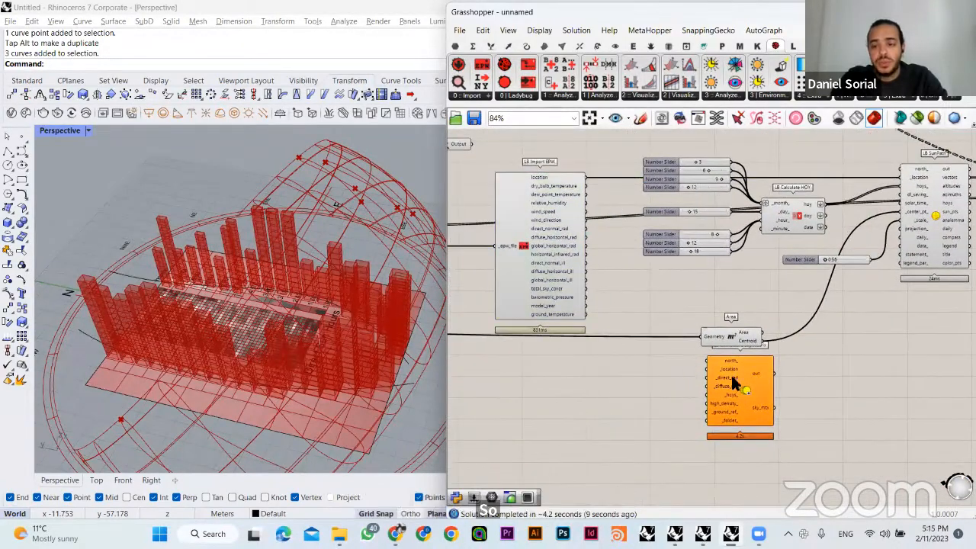
drag(732, 384, 645, 381)
click(650, 300)
- Connect the location output of LB Import EPW to the _location input of LB Cumulative Sky Matrix
scroll(646, 329, up, 1)
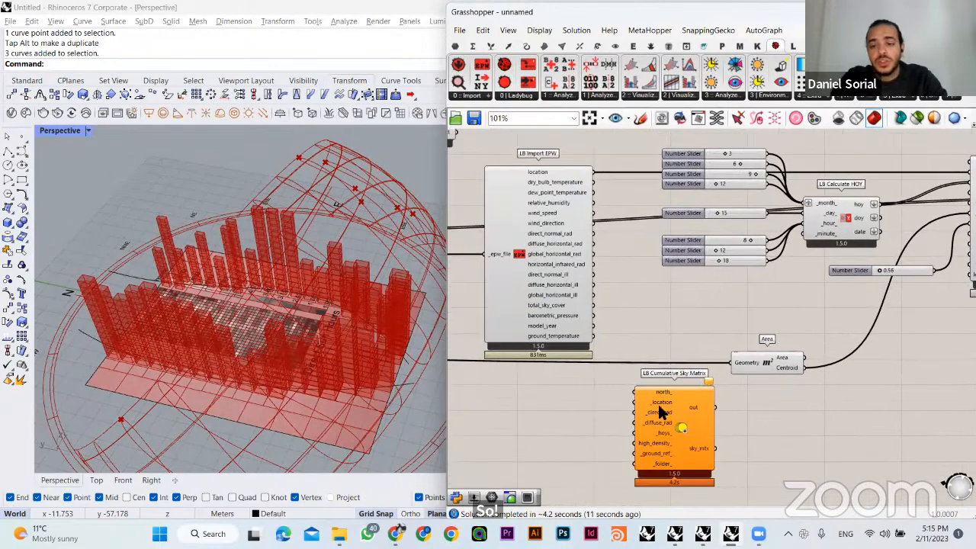
drag(660, 408, 677, 289)
click(637, 384)
scroll(667, 272, up, 4)
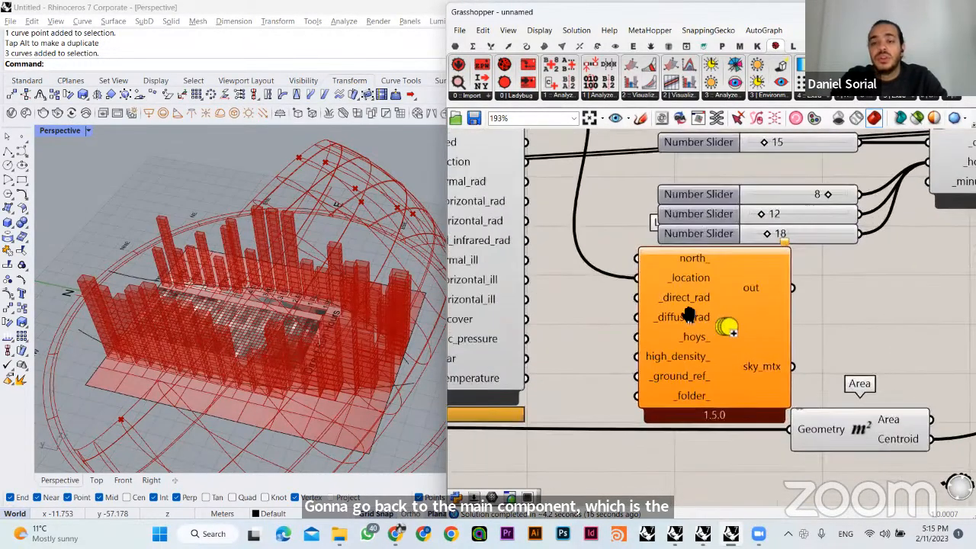
right_drag(676, 301, 732, 356)
click(732, 362)
right_drag(644, 305, 678, 357)
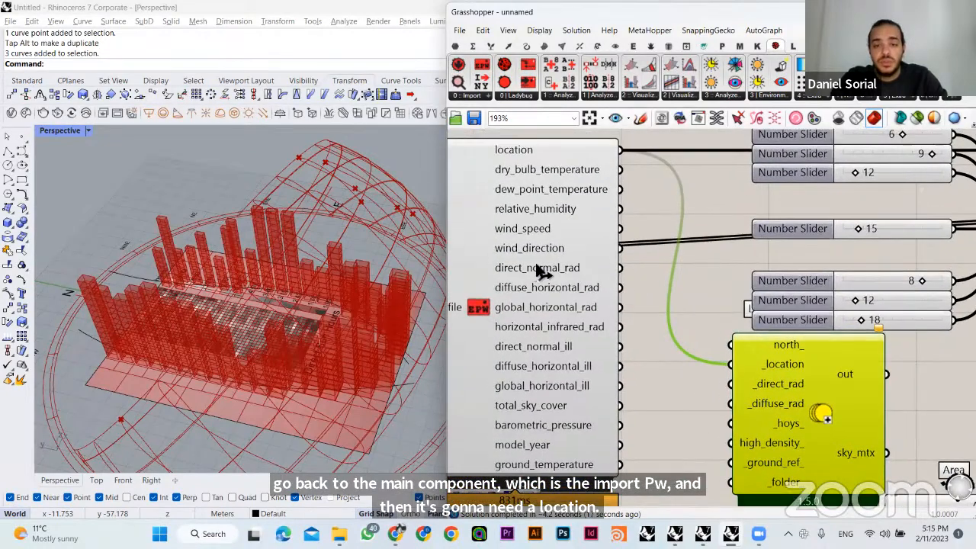
- Connect LB Import EPW's direct_normal_rad and diffuse_horizontal_rad outputs to _direct_rad and _diffuse_rad of LB Cumulative Sky Matrix
drag(620, 268, 723, 395)
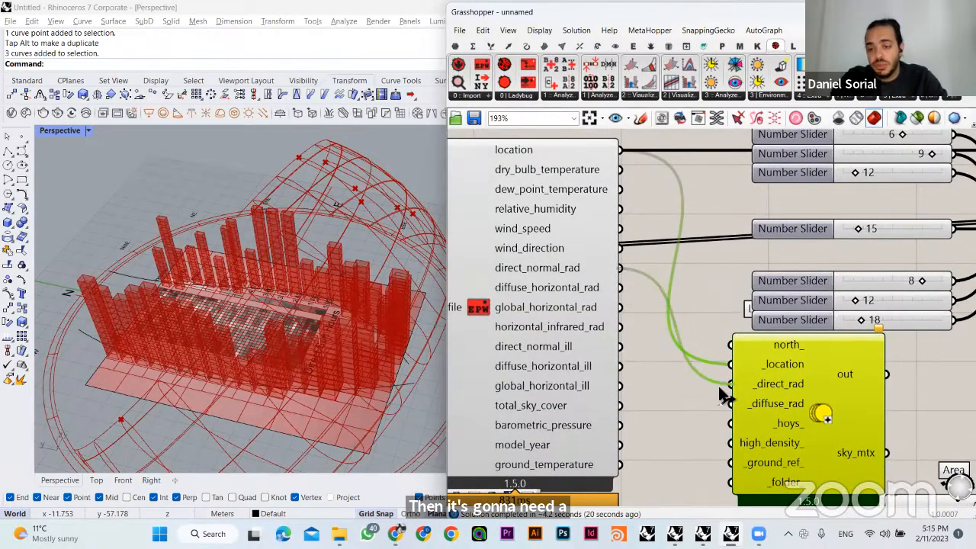
click(700, 397)
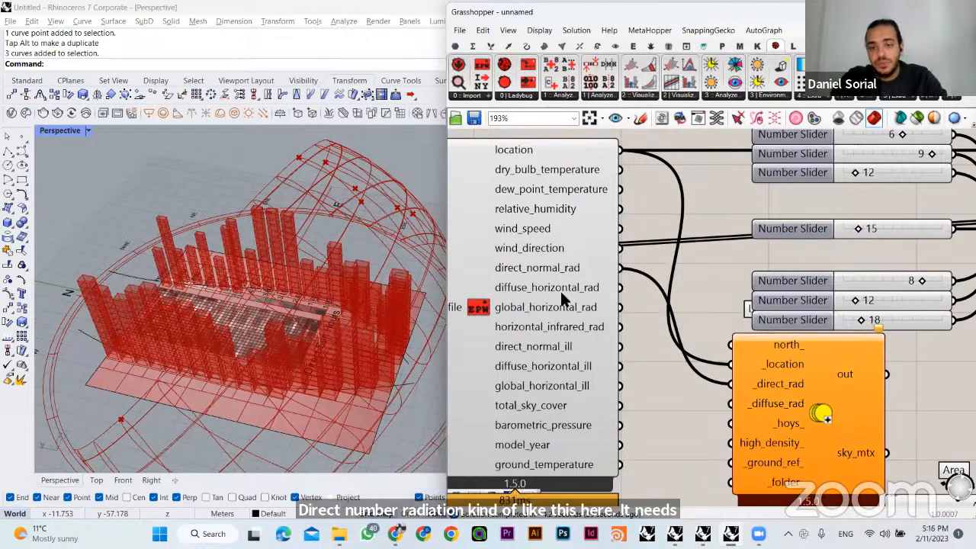
drag(738, 402, 740, 404)
right_drag(715, 406, 588, 277)
drag(654, 295, 662, 328)
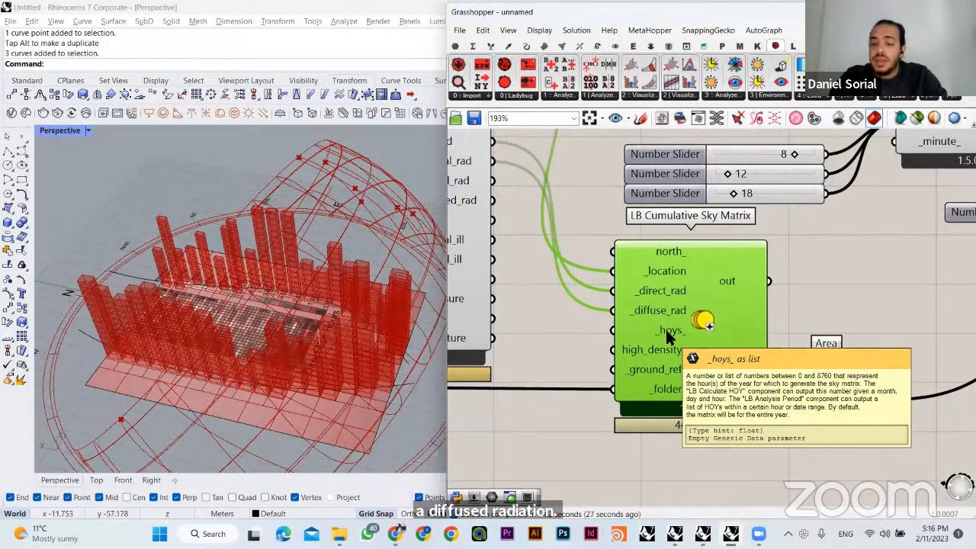
- Move LB Cumulative Sky Matrix past the Area component and connect the hoy output of LB Calculate HOY to its _hoys_ input
scroll(664, 326, down, 2)
right_drag(644, 326, 586, 307)
drag(616, 315, 897, 351)
right_drag(892, 354, 720, 434)
drag(717, 419, 777, 446)
click(742, 341)
drag(699, 206, 719, 453)
right_drag(682, 450, 609, 321)
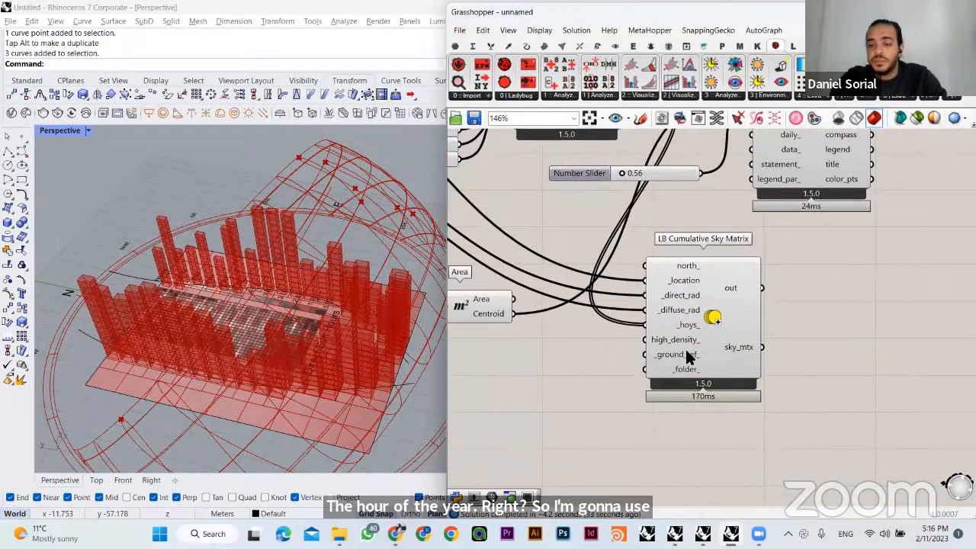
- Arrange LB Cumulative Sky Matrix below LB SunPath and bring the LB Direct Sun Hours and LB Incident Radiation components closer to them
drag(726, 343, 826, 348)
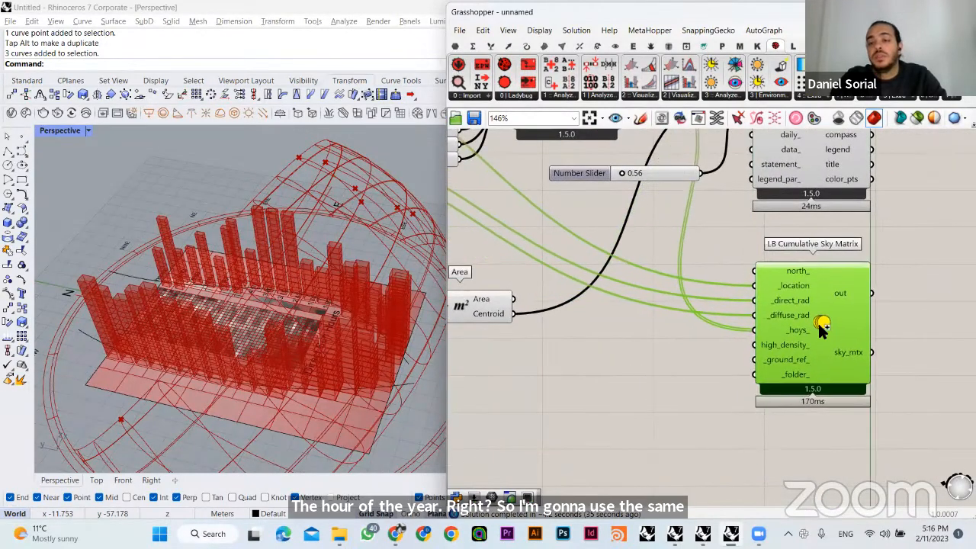
click(608, 416)
right_drag(608, 416, 444, 502)
mouse_move(637, 410)
mouse_down()
mouse_move(654, 407)
mouse_move(647, 399)
mouse_up()
click(774, 299)
scroll(740, 328, down, 3)
right_drag(742, 335, 610, 302)
drag(848, 328, 730, 364)
click(670, 347)
drag(816, 205, 711, 205)
click(680, 308)
right_drag(680, 308, 717, 430)
drag(689, 215, 683, 244)
click(750, 256)
right_drag(750, 256, 750, 185)
drag(798, 412, 797, 397)
click(654, 404)
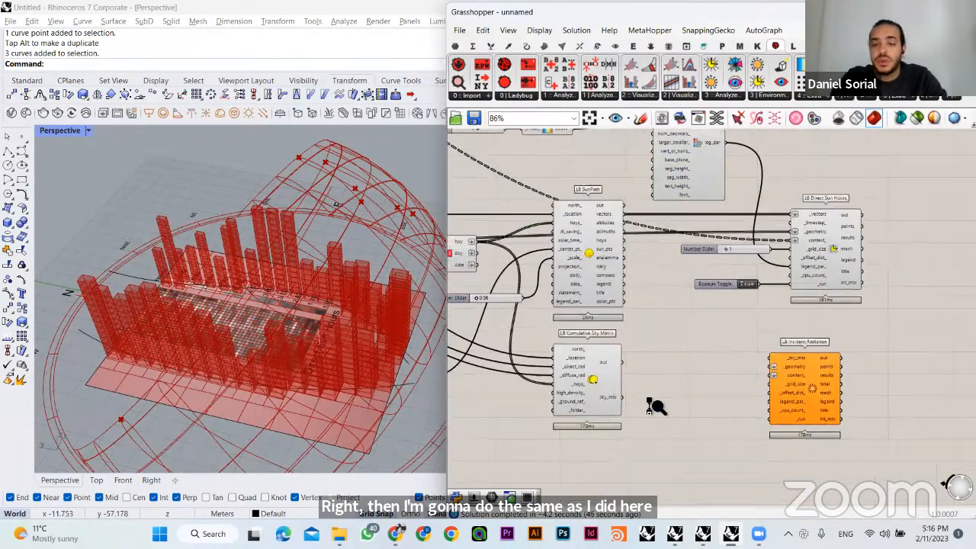
- Connect the sky_mtx output of LB Cumulative Sky Matrix to the _sky_mtx input of LB Incident Radiation
scroll(662, 419, up, 3)
drag(607, 385, 819, 327)
right_drag(907, 316, 814, 304)
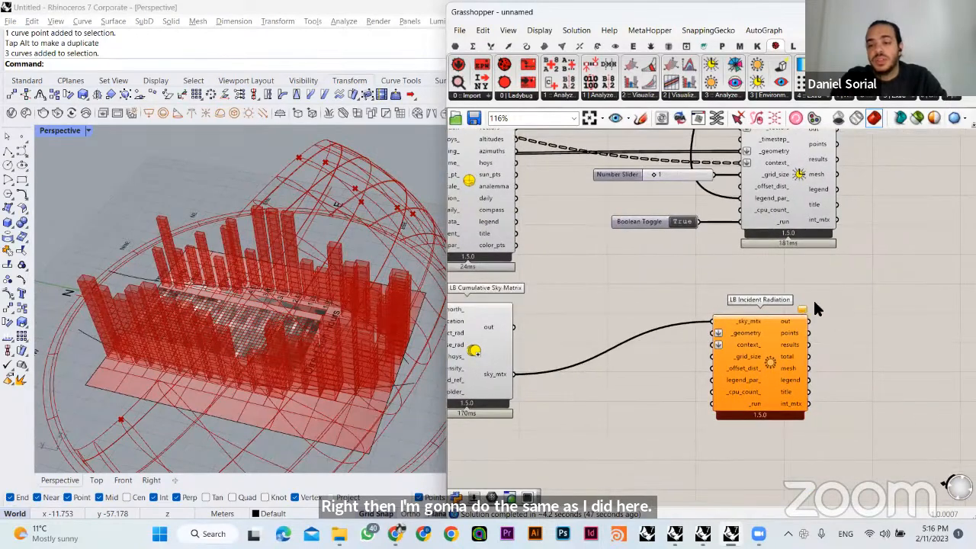
- Connect the Mesh output of the Simple Mesh component to the _geometry input of LB Incident Radiation
scroll(797, 315, up, 2)
mouse_move(802, 315)
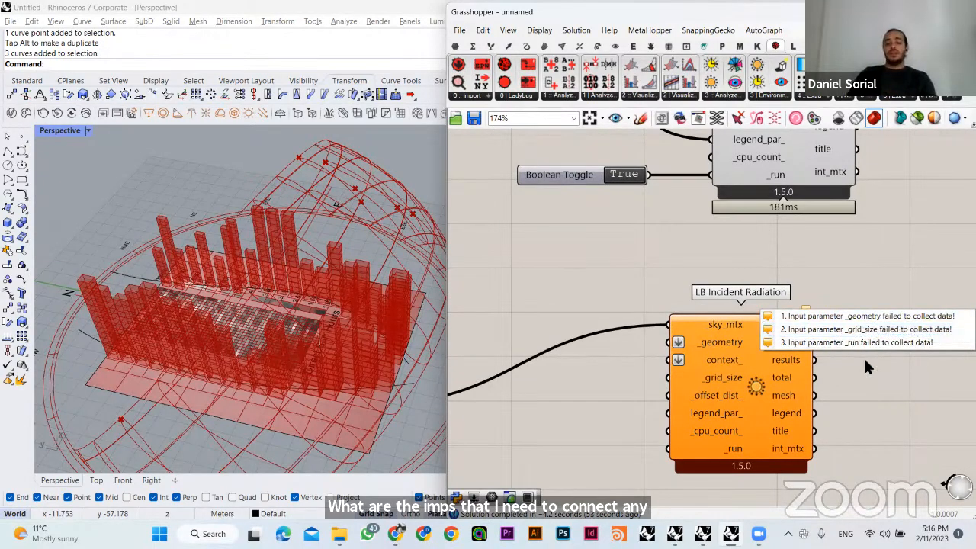
click(695, 337)
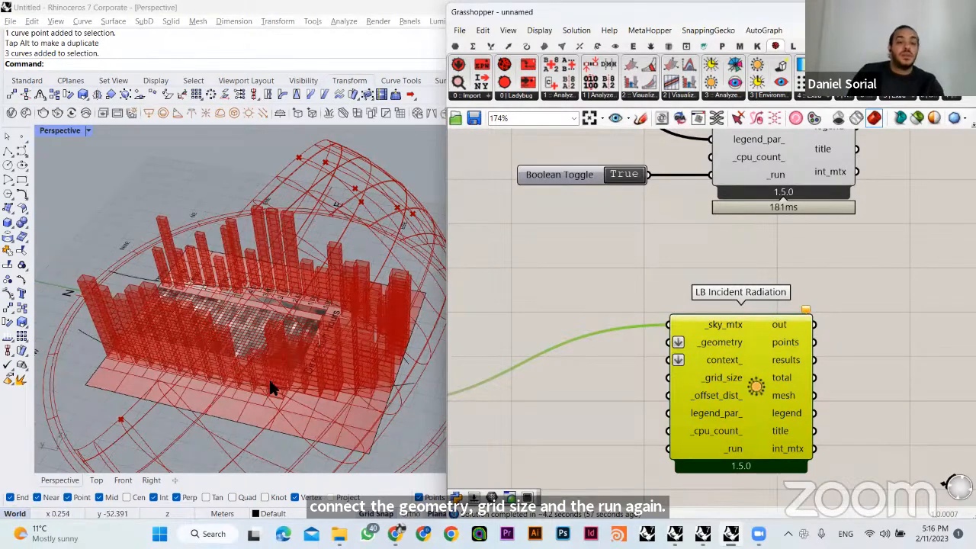
scroll(666, 377, down, 4)
scroll(666, 377, down, 2)
right_drag(600, 373, 769, 438)
right_drag(483, 268, 623, 293)
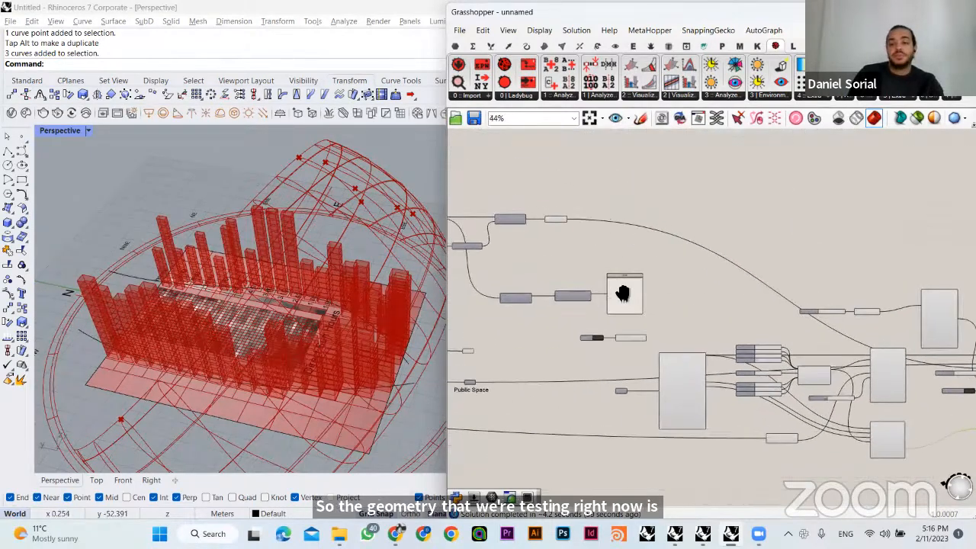
scroll(594, 268, up, 3)
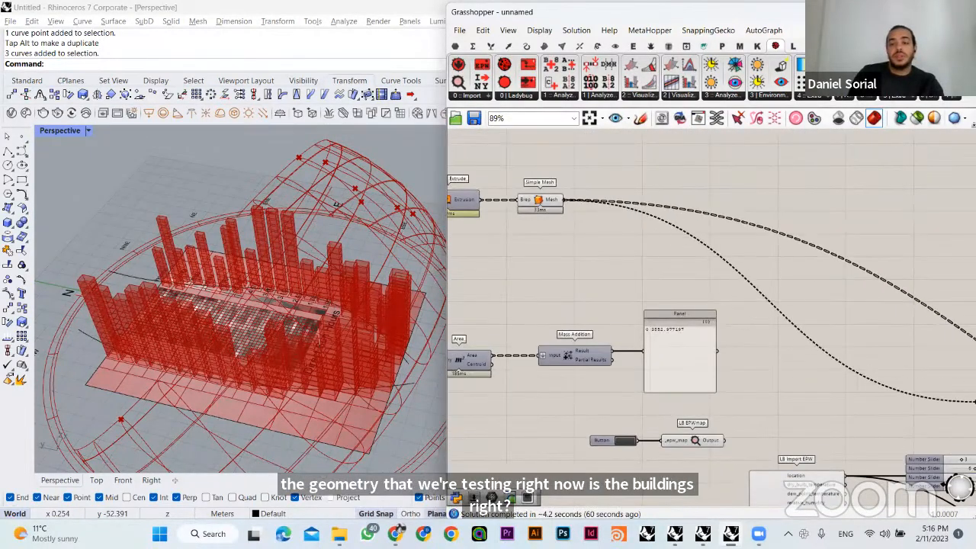
drag(904, 463, 825, 379)
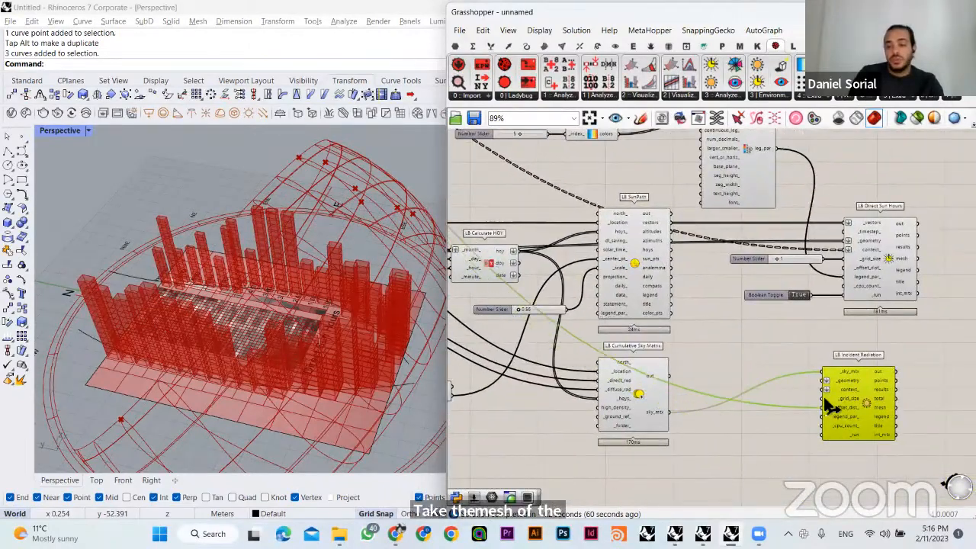
double_click(799, 405)
right_drag(703, 364, 696, 363)
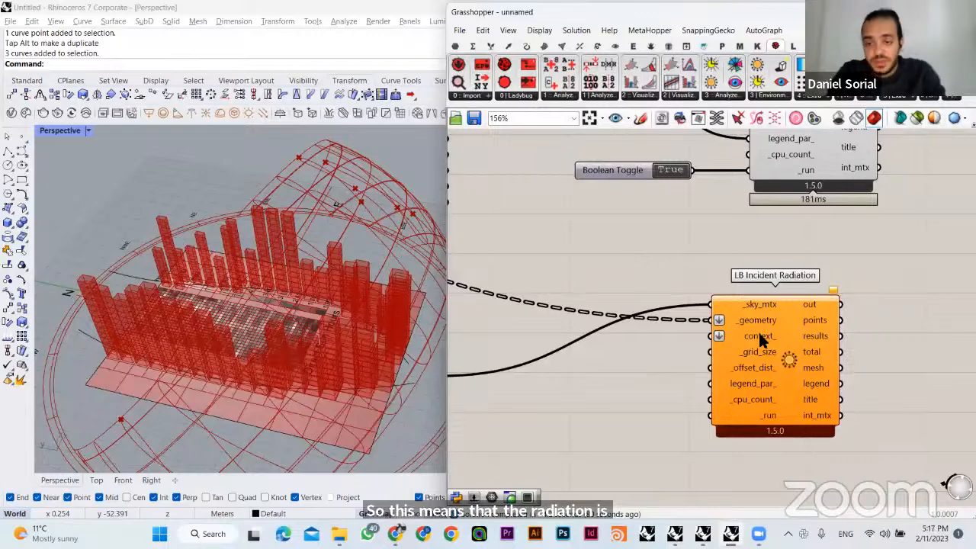
- Add a number slider with the value 2 and connect it to the _grid_size input of LB Incident Radiation
mouse_move(758, 326)
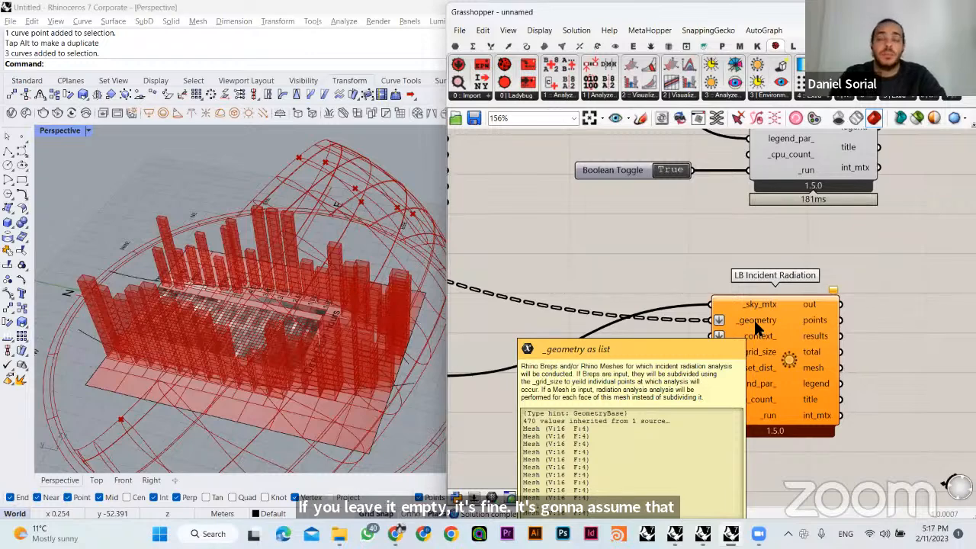
double_click(681, 379)
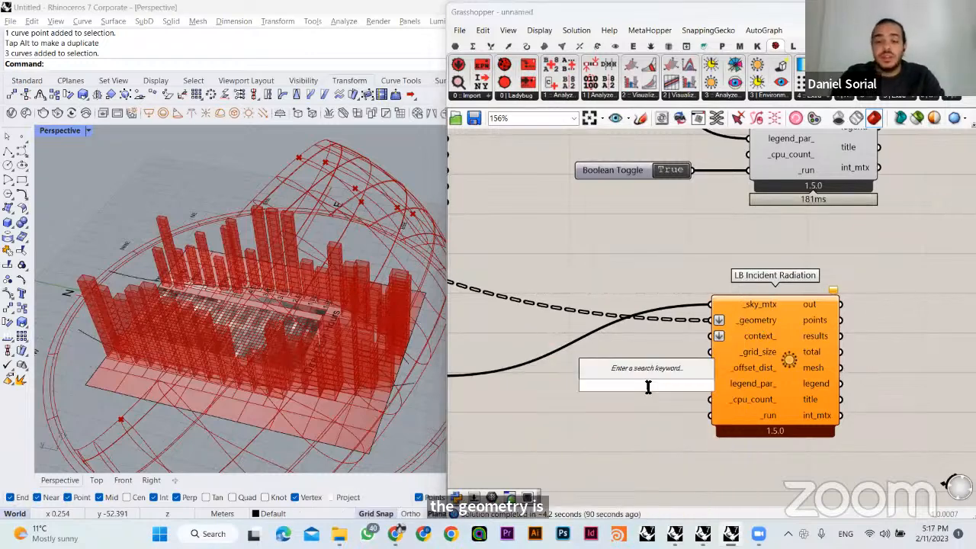
text(number slider)
key(Return)
drag(714, 382, 710, 352)
drag(648, 379, 632, 346)
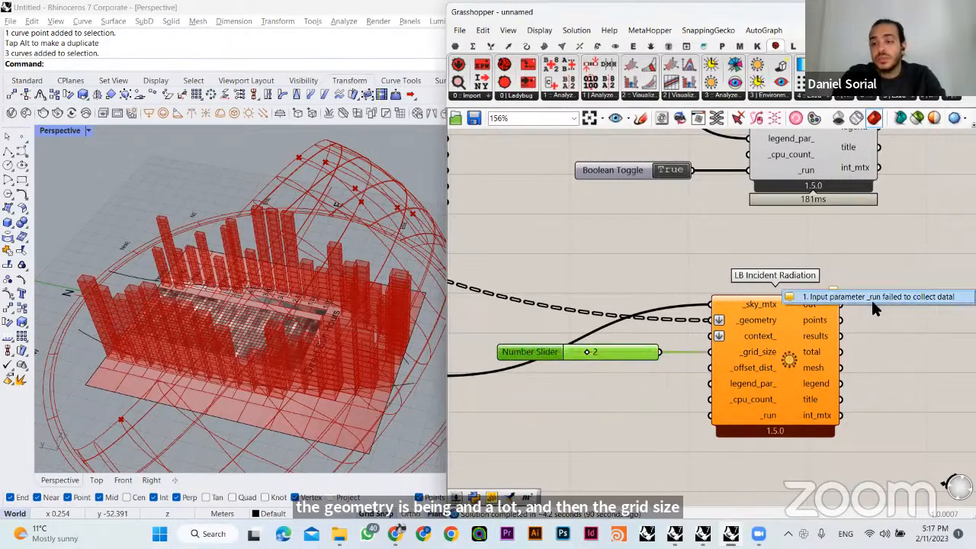
- Duplicate the True Boolean Toggle of LB Direct Sun Hours and connect the copy to the _run input of LB Incident Radiation
click(865, 352)
right_drag(864, 351, 868, 357)
alt+drag(622, 176, 598, 407)
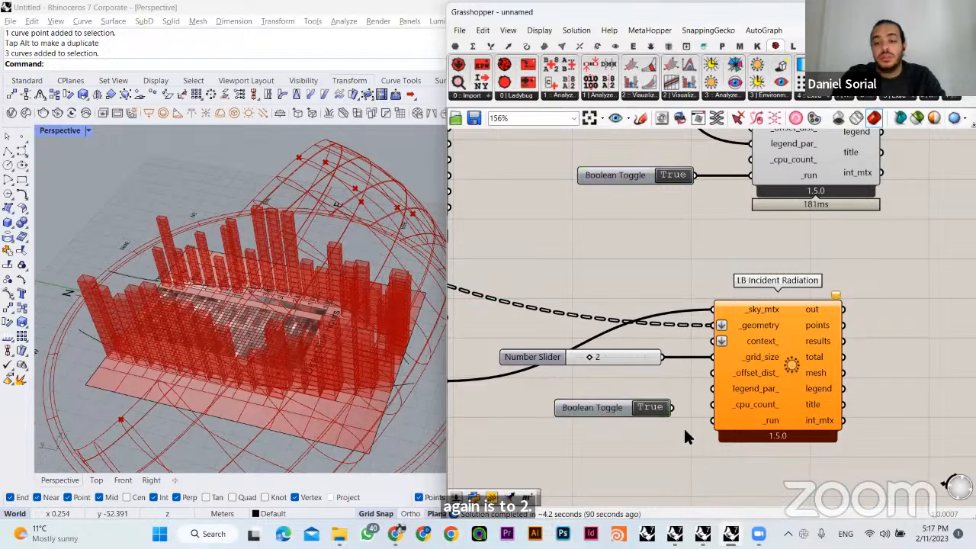
drag(700, 431, 706, 433)
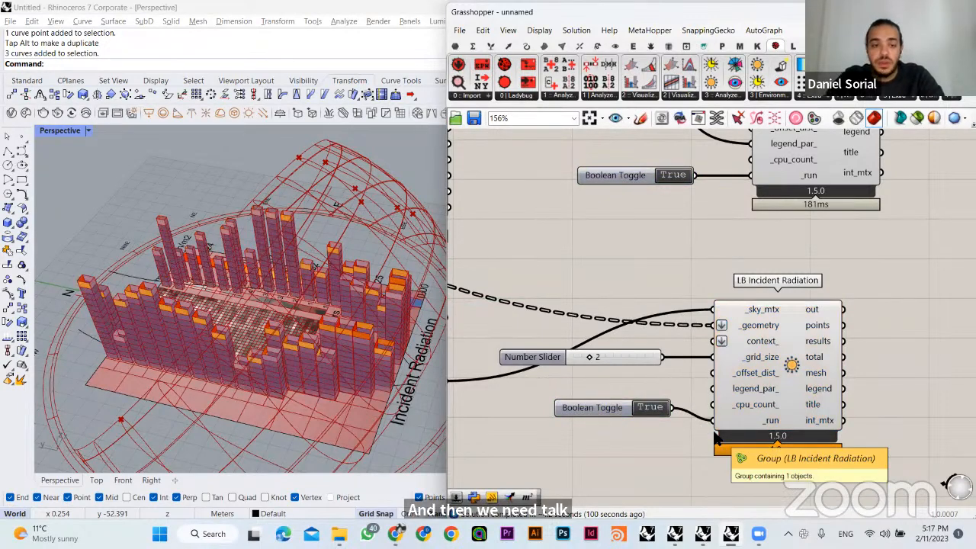
- Examine the radiation colours on the building tops and highlight the Simple Mesh geometry for comparison
right_drag(361, 334, 335, 252)
scroll(329, 260, up, 3)
scroll(621, 275, down, 5)
scroll(622, 275, up, 5)
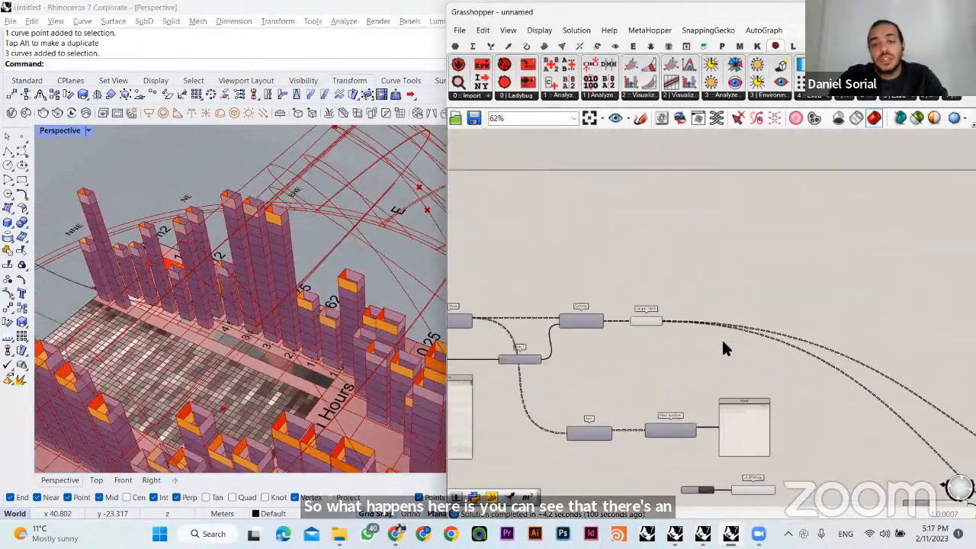
click(688, 312)
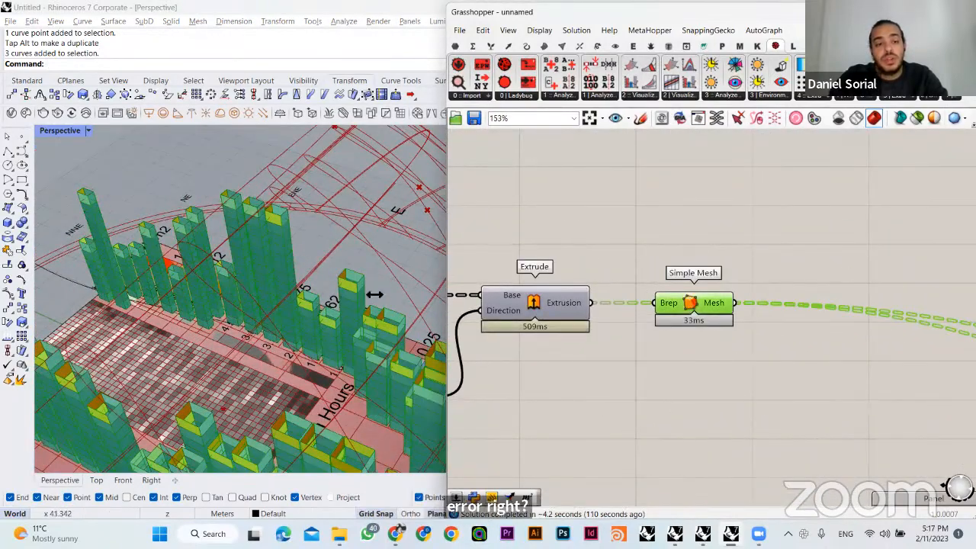
right_drag(375, 293, 377, 320)
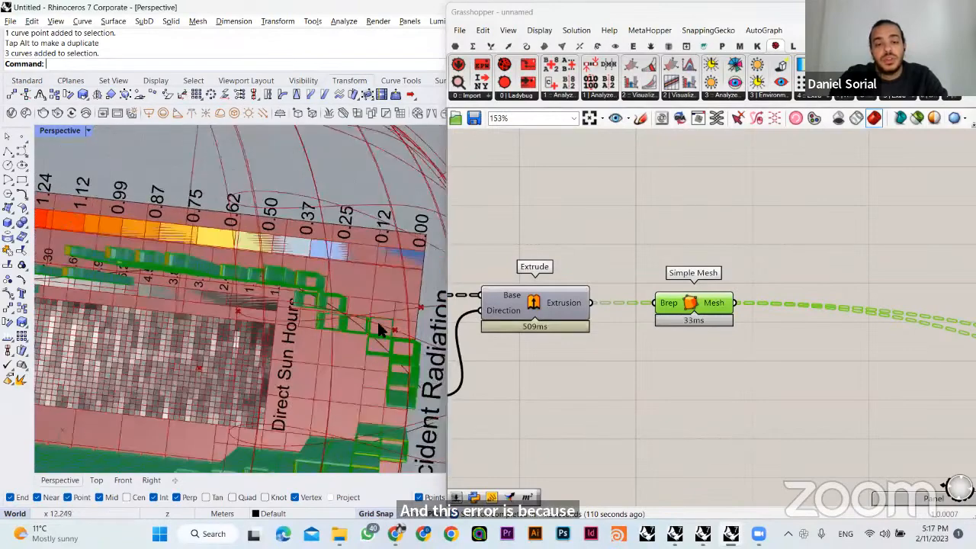
- Hide the preview of the building footprint surfaces in the definition and inspect the tops and bases of the building meshes
scroll(610, 365, down, 6)
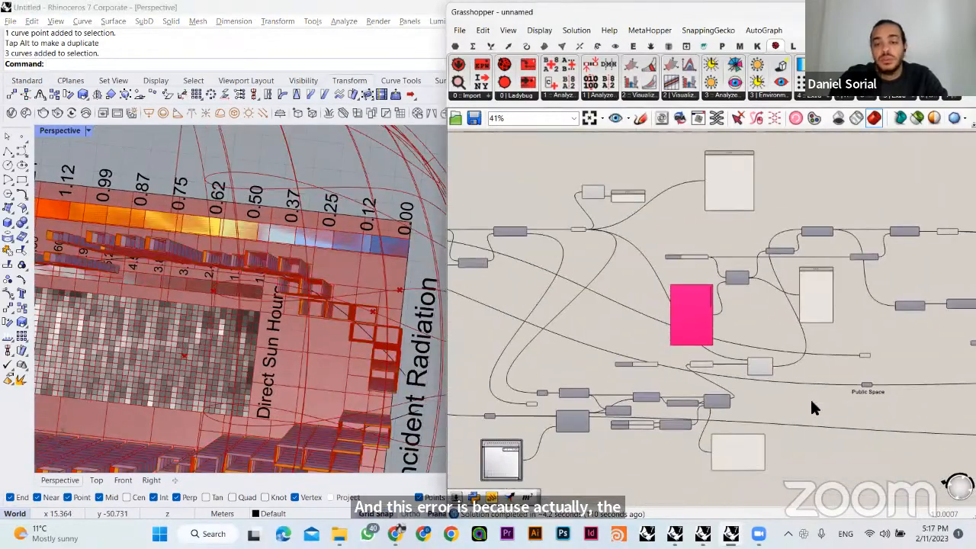
drag(813, 411, 528, 163)
click(552, 297)
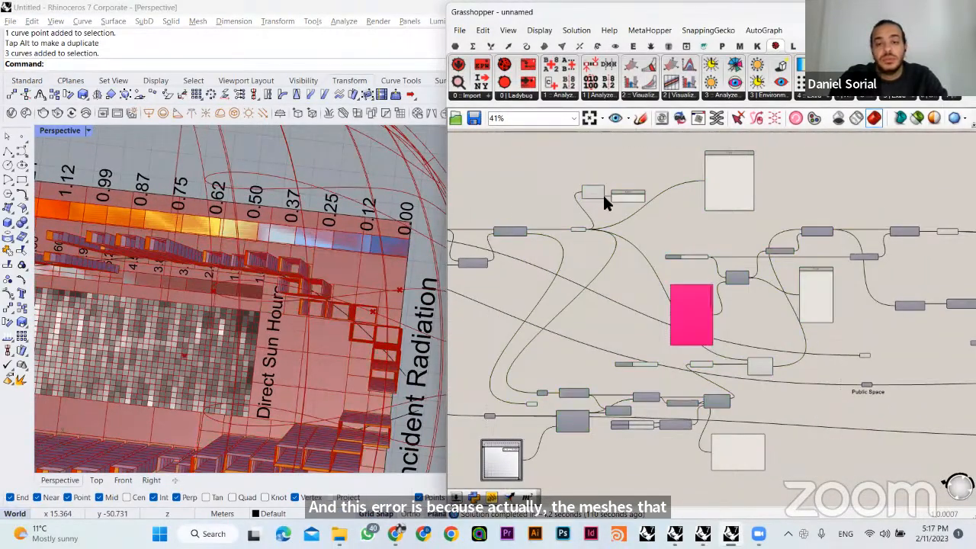
shift+click(577, 229)
middle_click(586, 204)
click(586, 233)
click(543, 263)
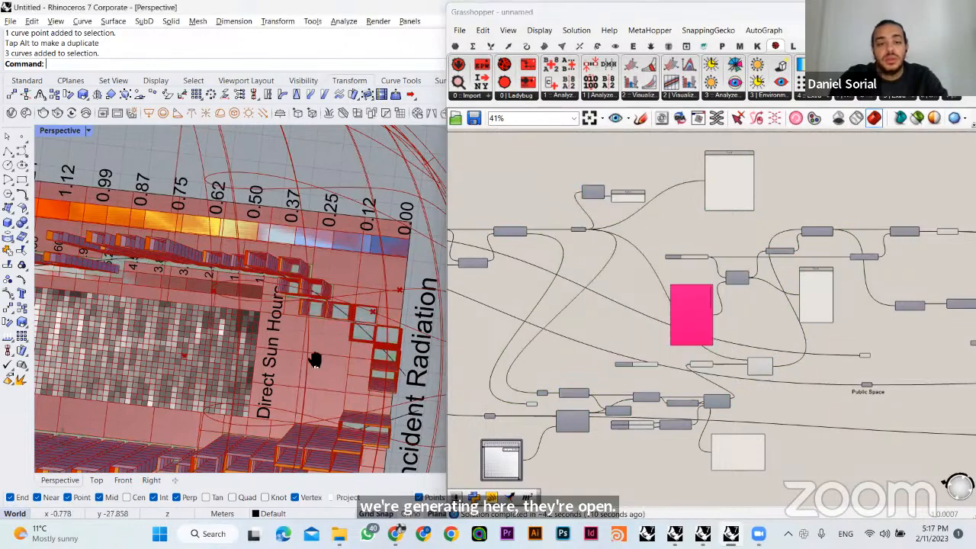
right_drag(316, 360, 276, 242)
scroll(374, 293, up, 8)
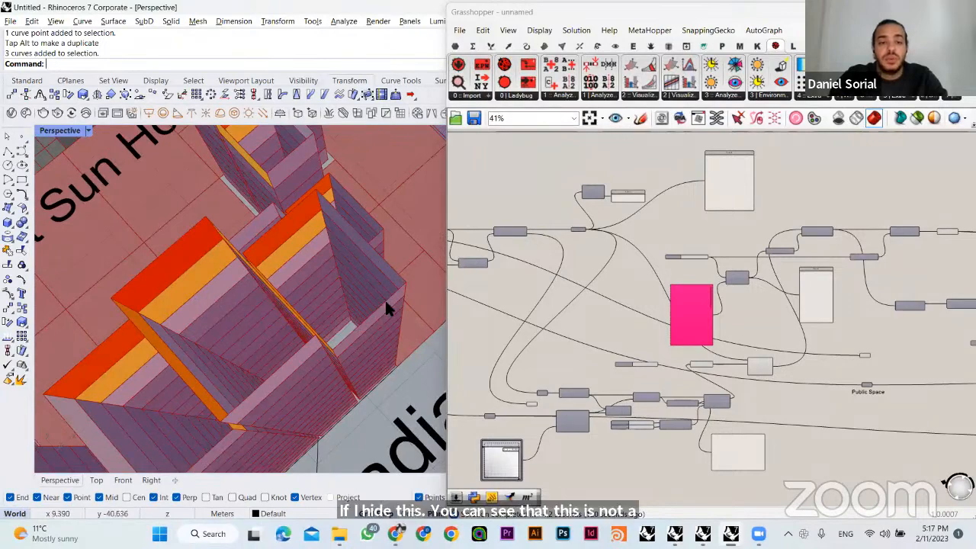
right_drag(385, 299, 372, 249)
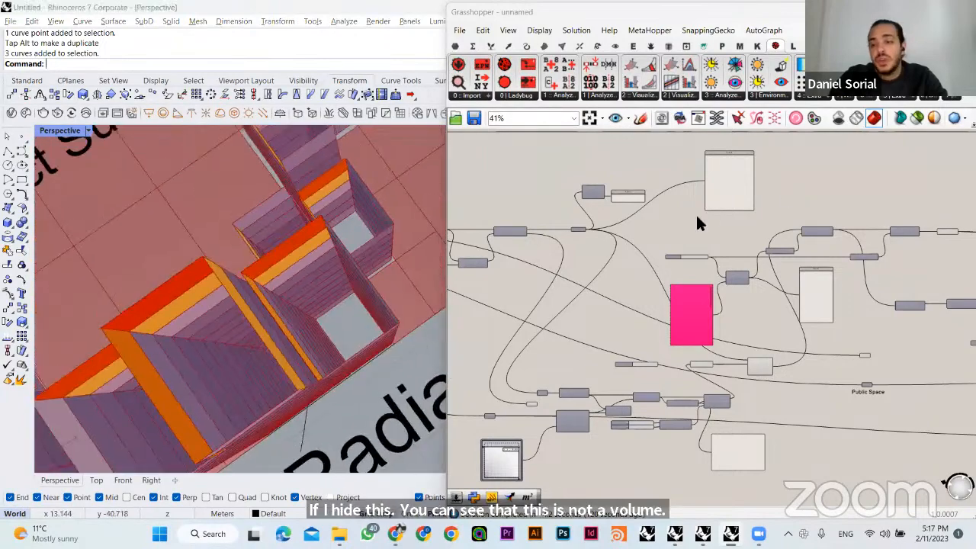
- Turn on the Extrude preview, add a Cap Holes component above it and connect the Extrusion output to its Brep input
scroll(778, 225, up, 1)
scroll(797, 260, up, 6)
click(782, 245)
click(788, 210)
right_drag(789, 240, 698, 267)
double_click(724, 229)
text(cap)
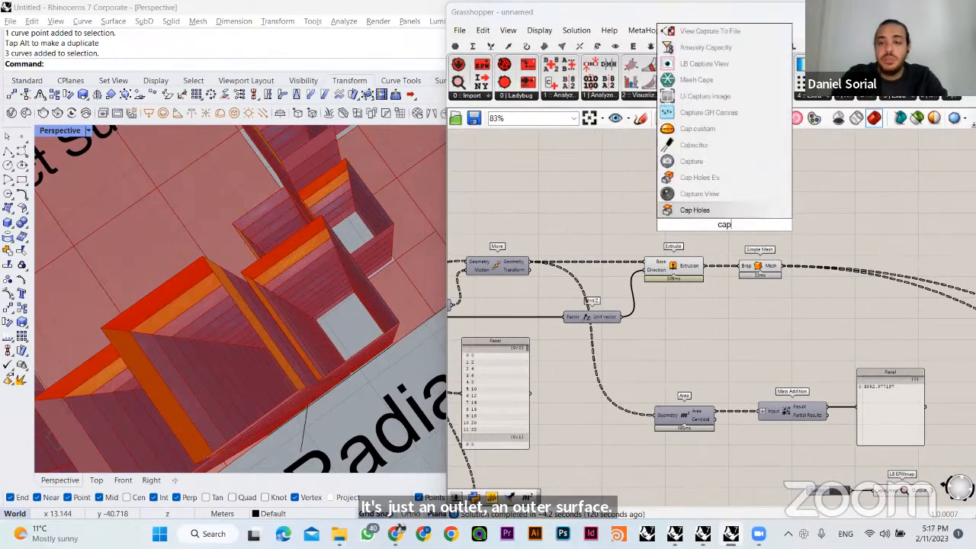
click(714, 210)
drag(705, 263, 703, 224)
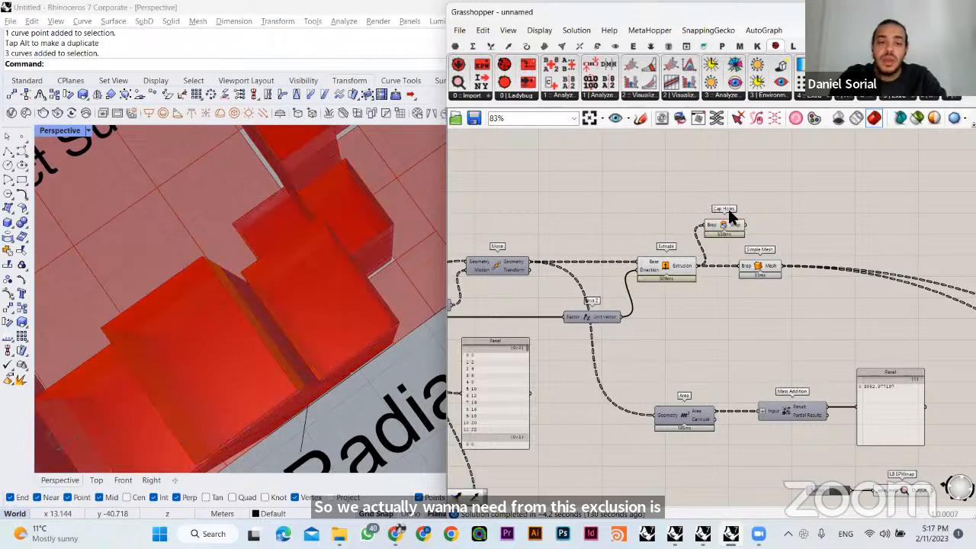
- Connect the Brep output of Cap Holes to the Brep input of Simple Mesh and hide the previews of both components
click(730, 222)
click(777, 201)
right_drag(381, 321, 306, 300)
drag(747, 226, 742, 273)
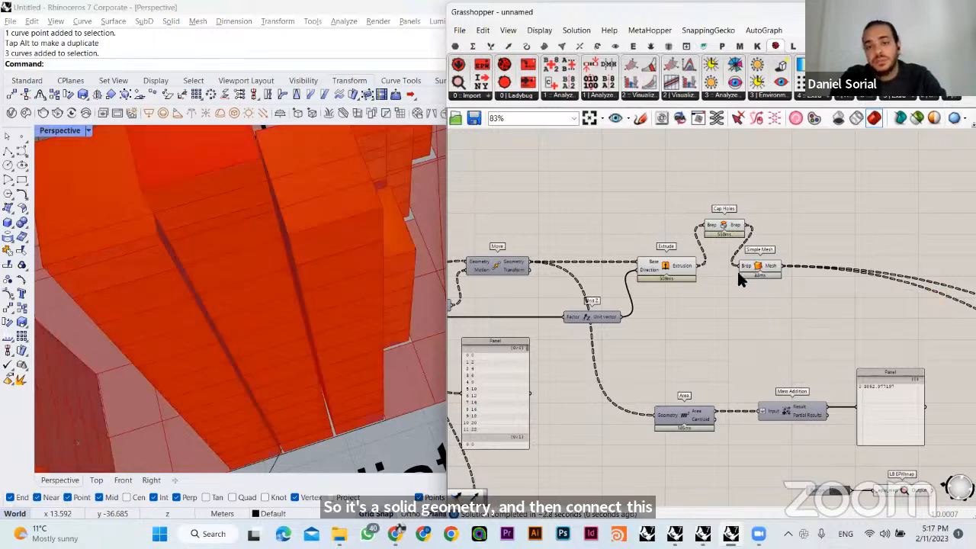
click(724, 226)
click(658, 221)
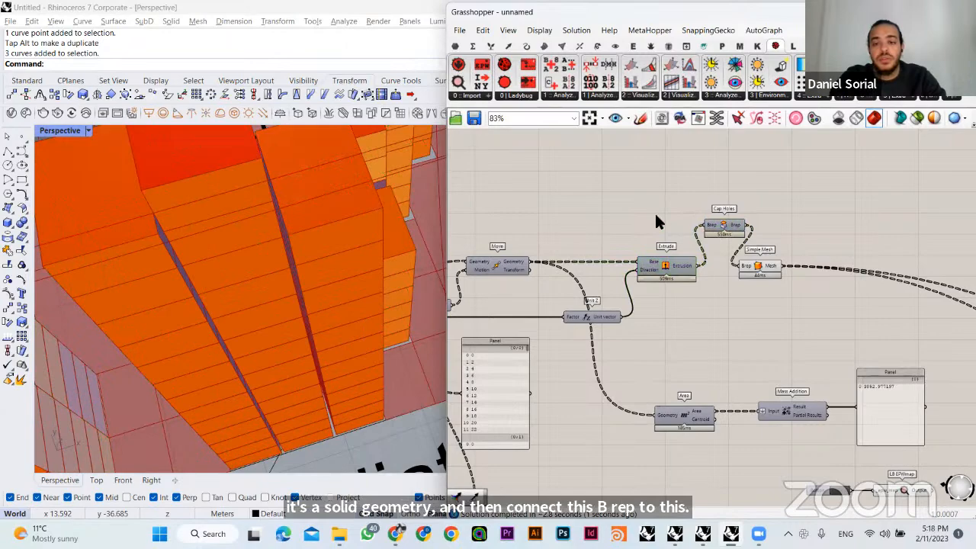
click(760, 267)
- Examine the incident radiation colours on the capped buildings and the legend from several sides
mouse_move(344, 305)
right_down()
mouse_move(296, 343)
mouse_move(354, 311)
right_up()
right_drag(251, 374, 322, 292)
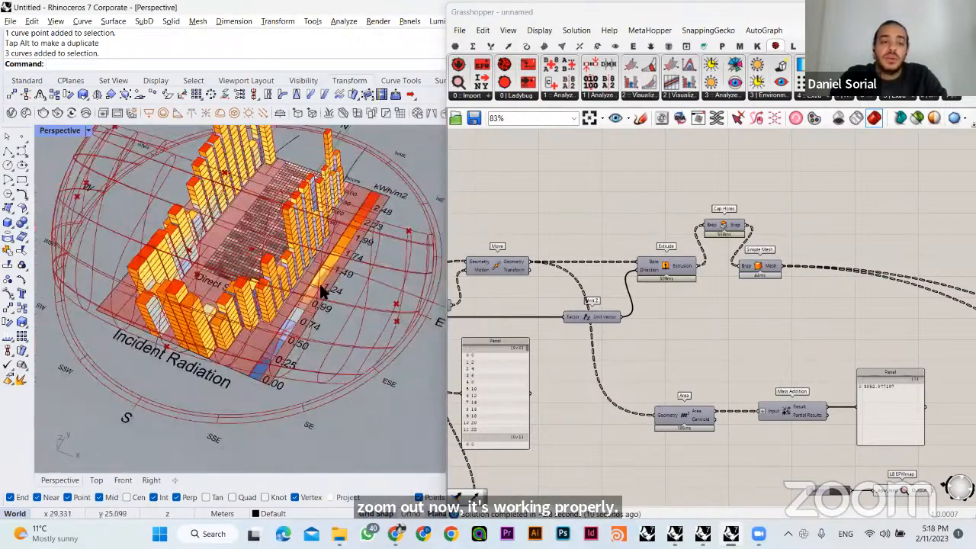
right_drag(255, 339, 254, 267)
right_drag(190, 280, 731, 326)
scroll(737, 347, down, 2)
right_drag(742, 359, 748, 335)
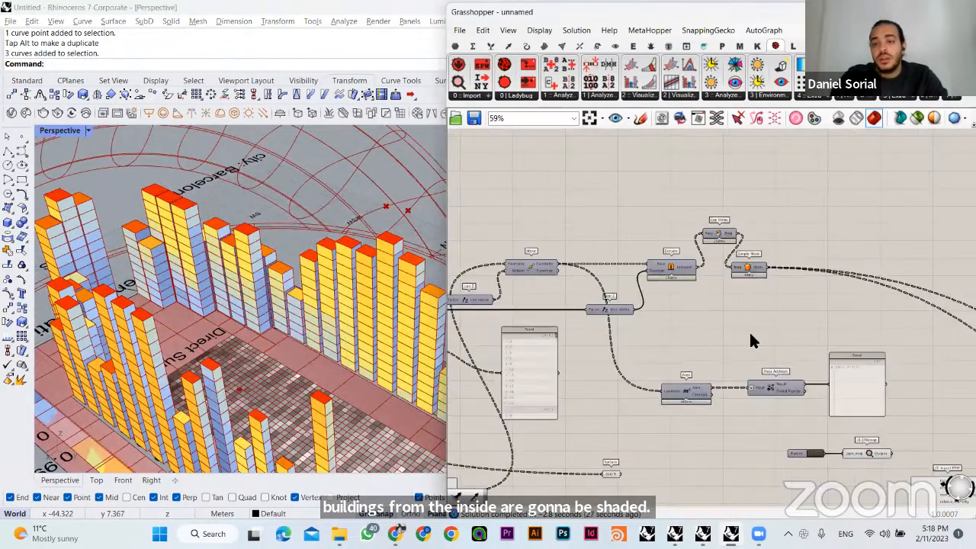
- Move the grid size slider and the Boolean Toggle closer to the inputs of LB Incident Radiation
scroll(766, 260, up, 3)
right_drag(840, 355, 763, 322)
drag(762, 328, 833, 395)
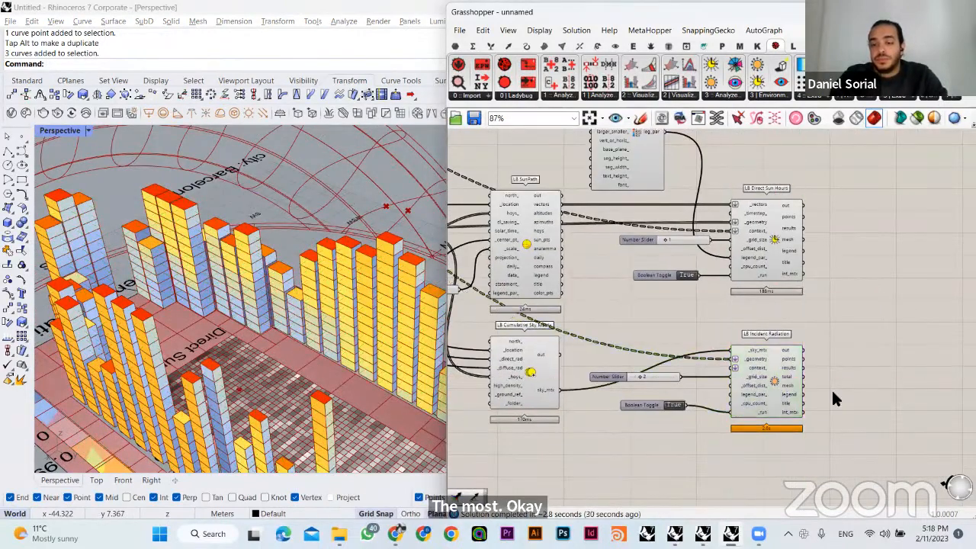
drag(648, 406, 668, 375)
click(702, 305)
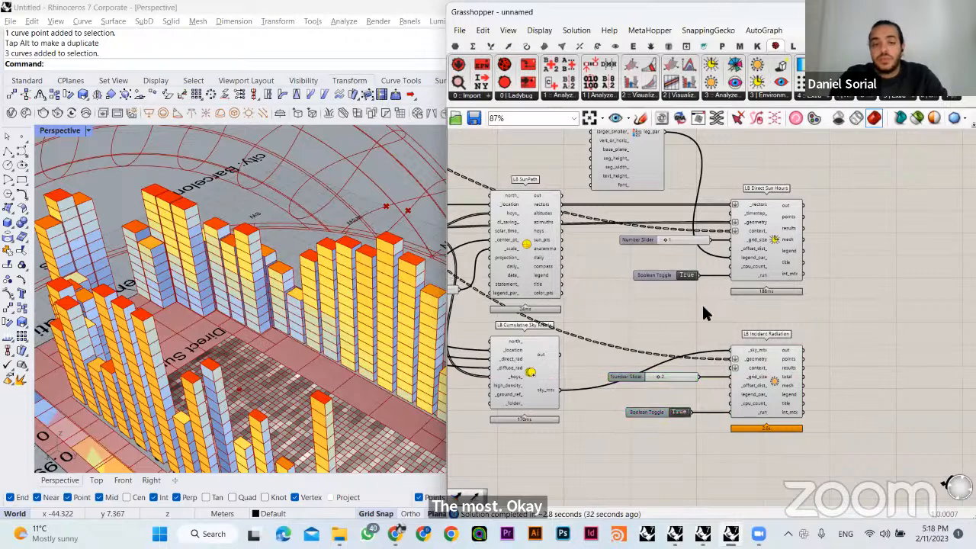
- Randomise the values of the gene pool that drives the building heights
right_drag(343, 330, 338, 329)
scroll(311, 300, down, 5)
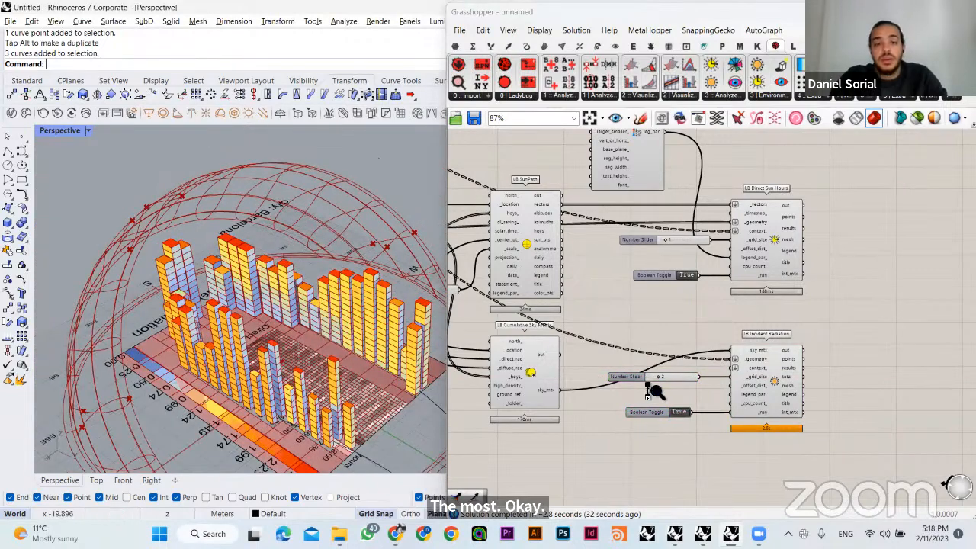
scroll(686, 361, down, 4)
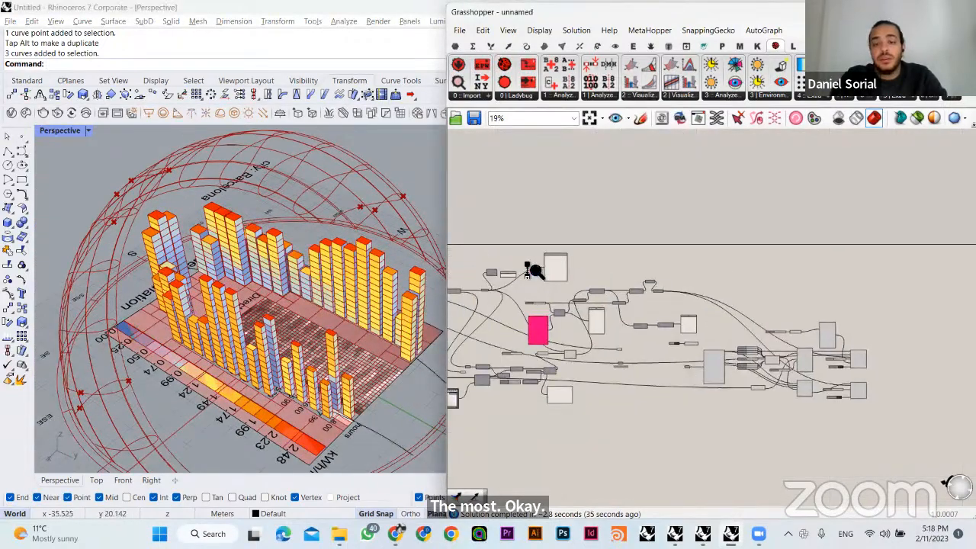
right_click(537, 318)
click(600, 440)
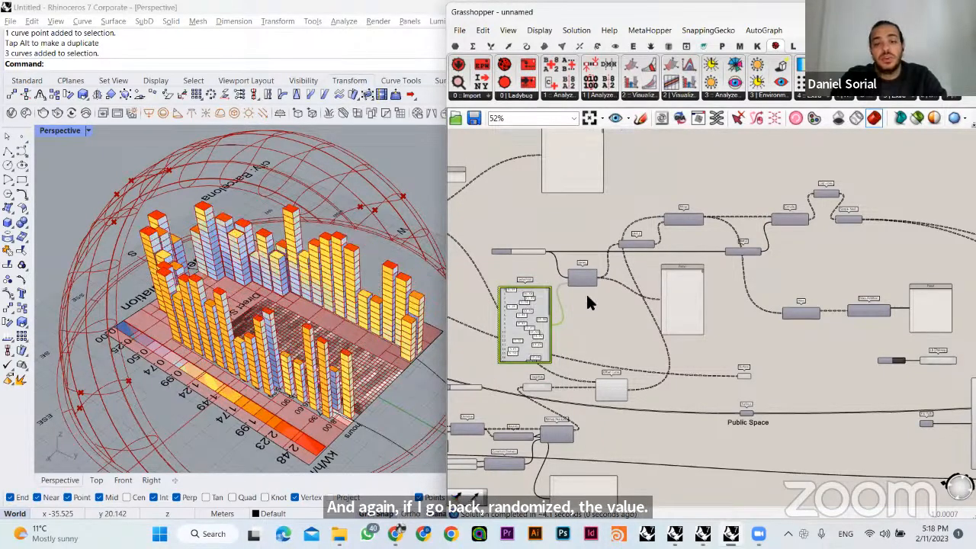
- Set the MD Slider that controls the scaling point to 0.76 ; 0.78
right_drag(572, 461, 684, 379)
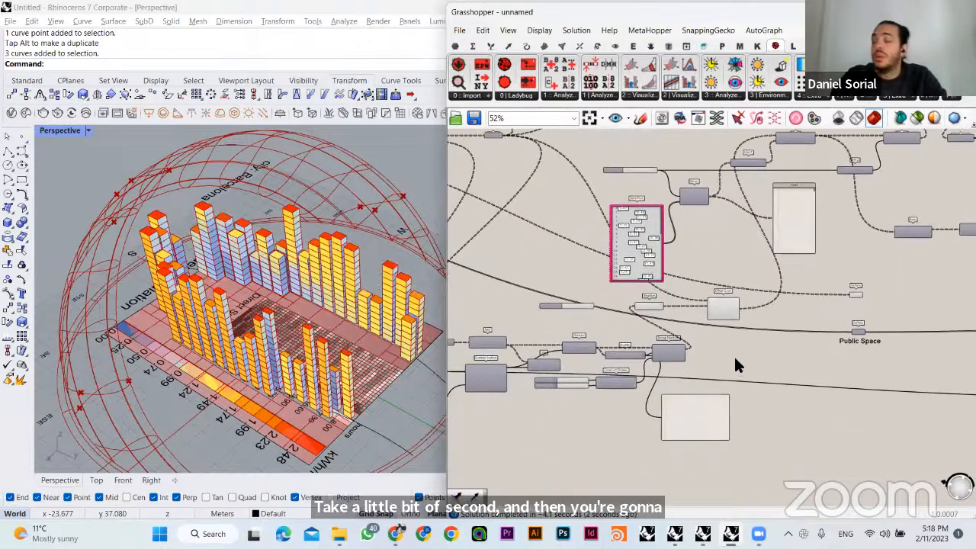
right_drag(534, 367, 763, 297)
scroll(635, 365, up, 6)
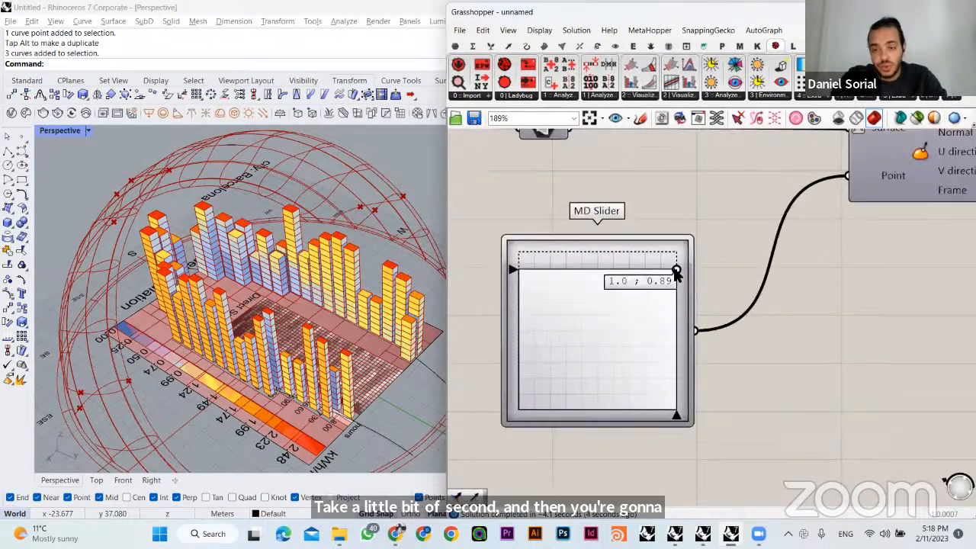
click(637, 286)
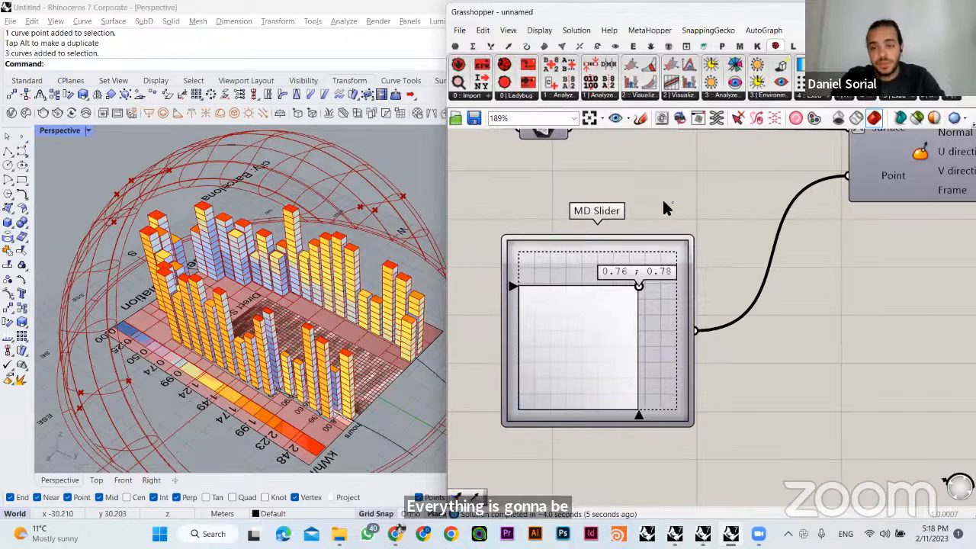
- Examine the LB Direct Sun Hours and LB Incident Radiation components and the sun hours results output
scroll(593, 331, down, 8)
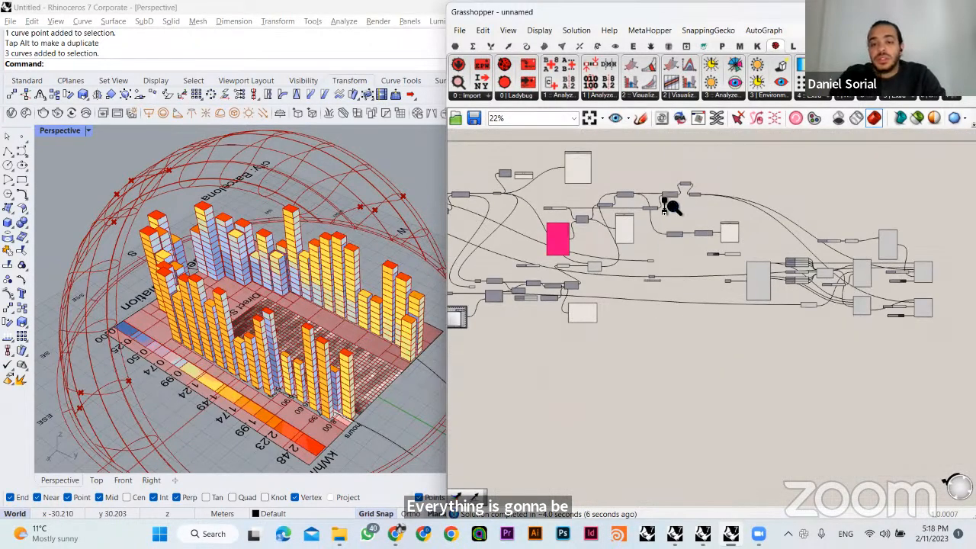
scroll(664, 202, up, 6)
click(677, 242)
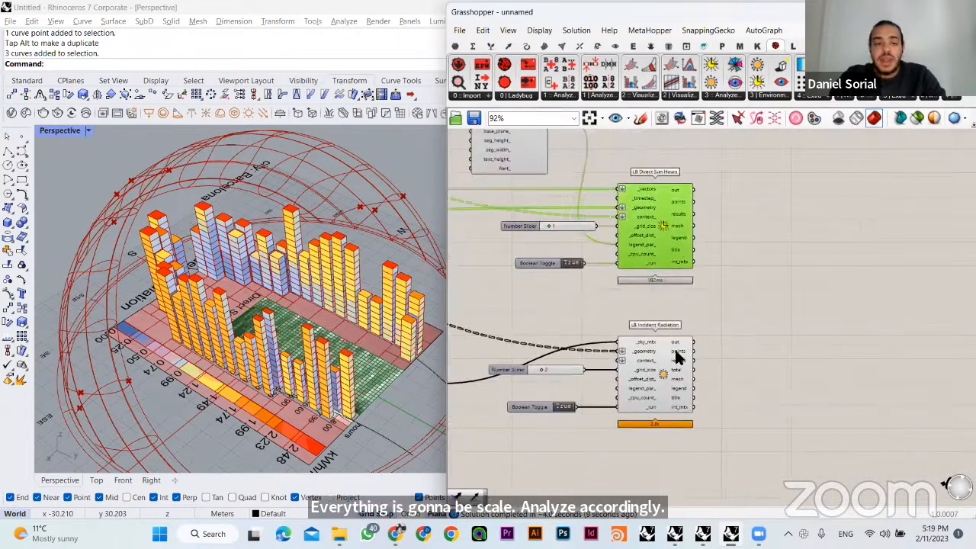
click(676, 352)
click(674, 244)
click(676, 383)
click(653, 243)
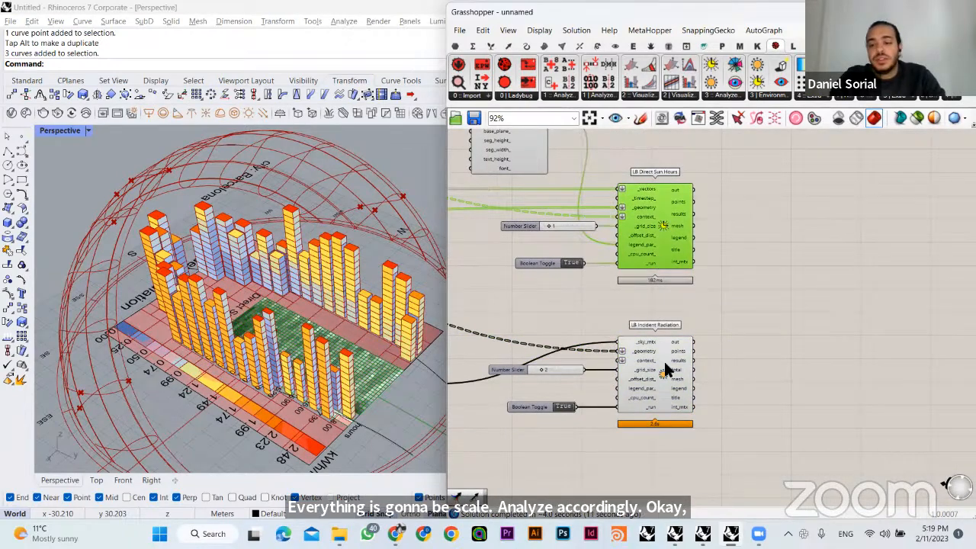
click(746, 244)
scroll(745, 231, up, 3)
mouse_move(644, 245)
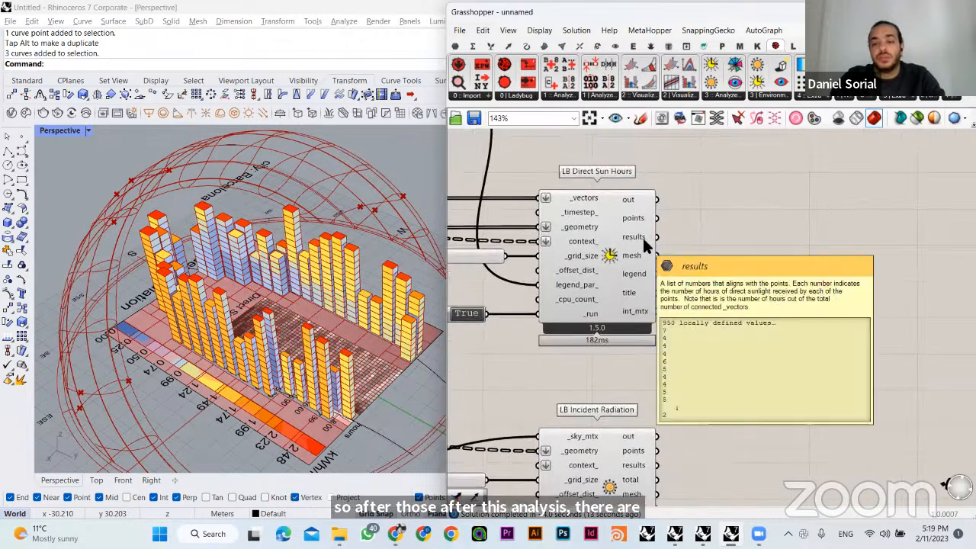
- Add a Data parameter and feed it the results output of LB Direct Sun Hours
double_click(755, 224)
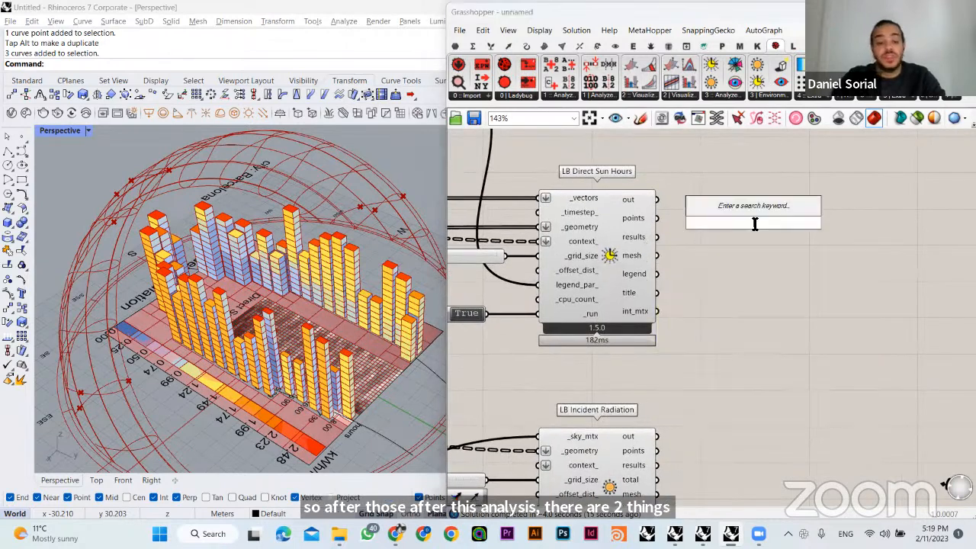
text(data)
key(Return)
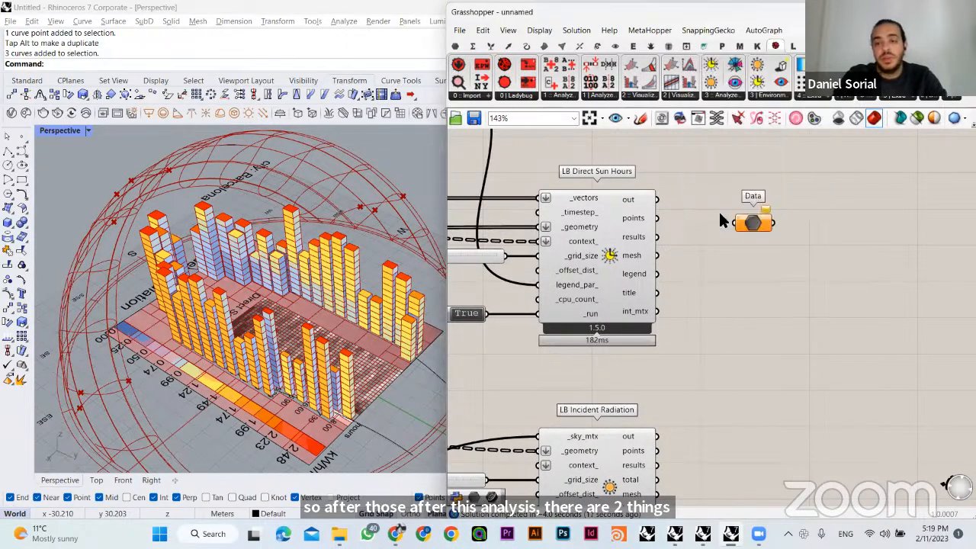
drag(656, 237, 756, 238)
- Add a Panel connected to the sun hours Data parameter and enlarge it to list more values
double_click(826, 206)
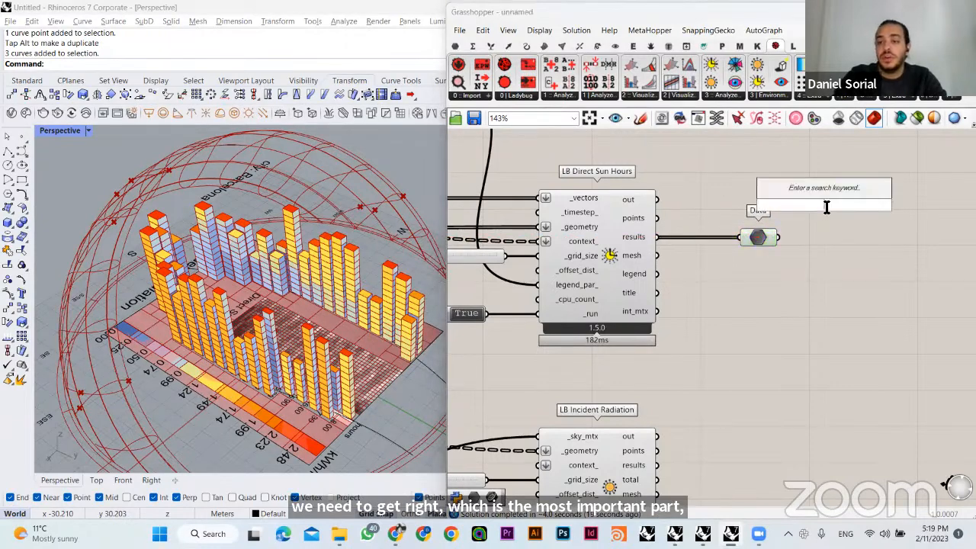
text(//)
key(Return)
drag(848, 211, 899, 232)
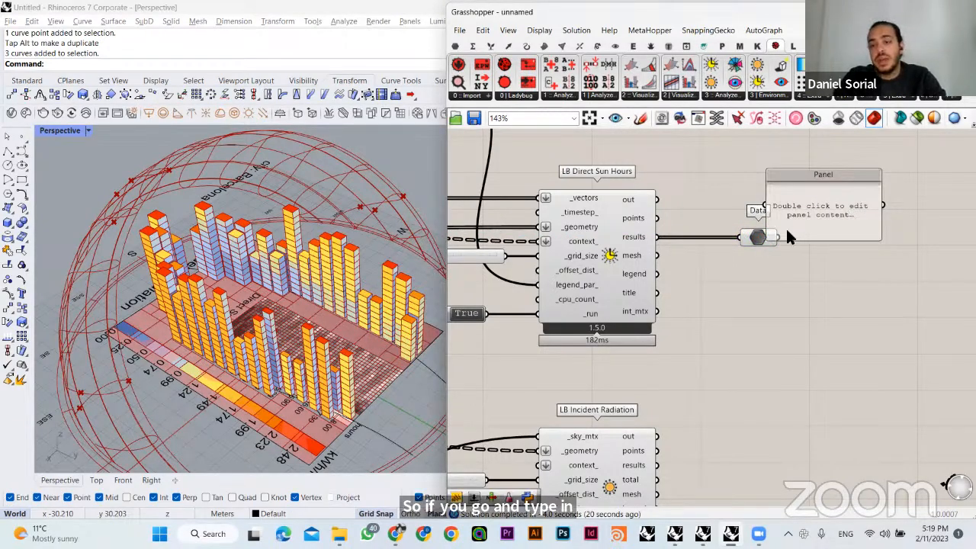
drag(778, 237, 818, 230)
drag(883, 245, 879, 256)
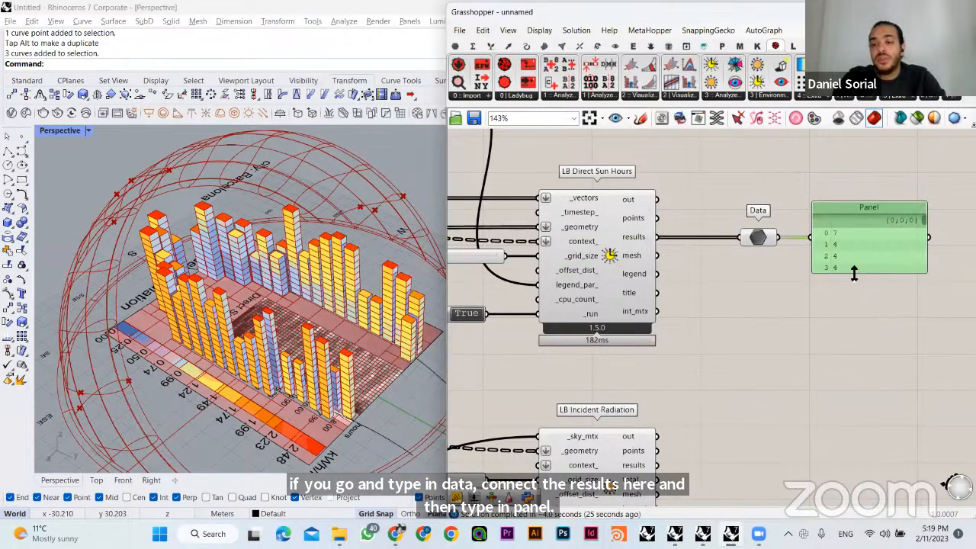
mouse_move(854, 272)
mouse_down()
mouse_move(854, 420)
mouse_move(851, 289)
mouse_up()
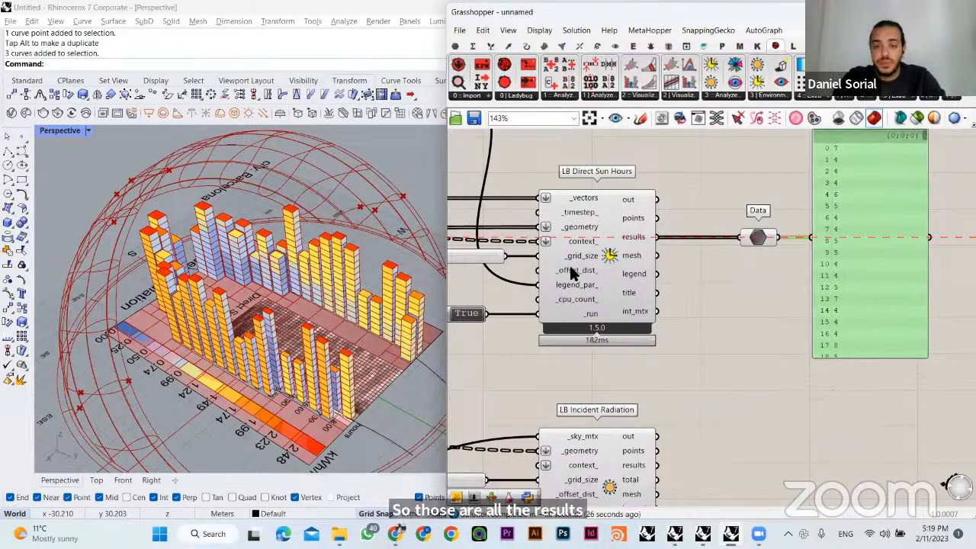
- Examine the direct sun hours grid on the public space together with the analysis component and its Data parameter
click(630, 258)
right_drag(400, 370, 378, 344)
scroll(375, 345, up, 5)
right_drag(297, 328, 367, 312)
right_drag(302, 281, 333, 271)
scroll(343, 248, down, 5)
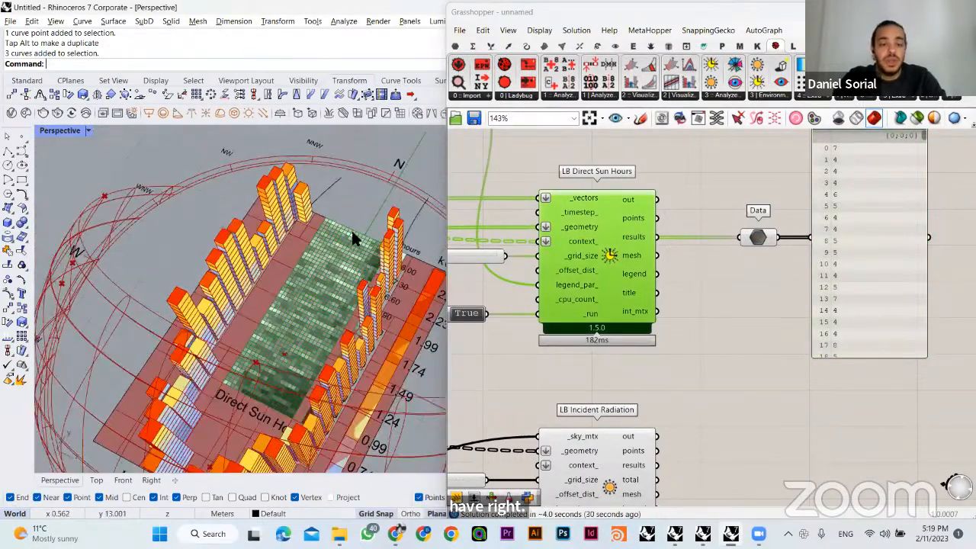
right_drag(351, 228, 430, 229)
click(762, 238)
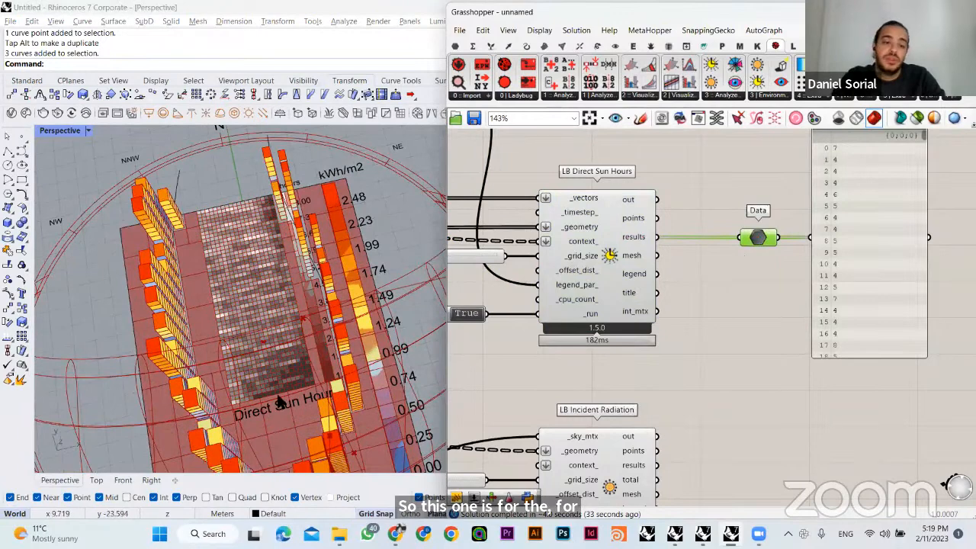
- Add a second Data parameter and feed it the results output of LB Incident Radiation
click(702, 279)
right_drag(701, 279, 676, 222)
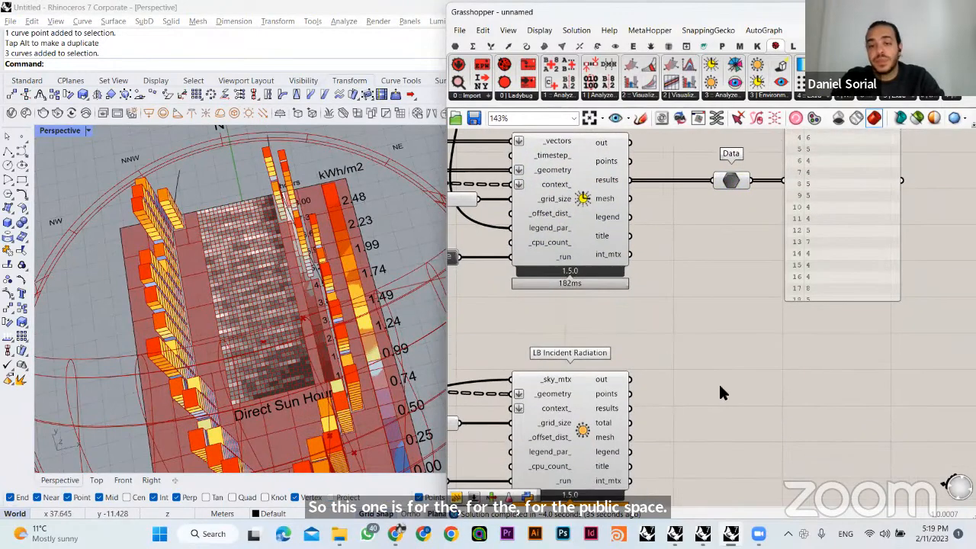
right_drag(719, 381, 716, 330)
double_click(778, 374)
text(dat)
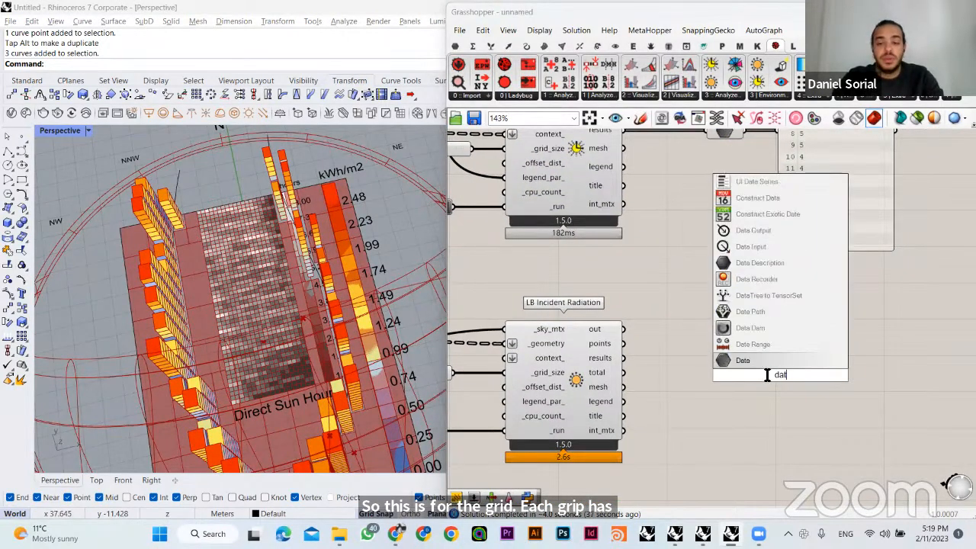
key(Return)
drag(623, 358, 757, 356)
- Duplicate the results panel, connect the radiation Data parameter to the copy, and align it beneath the sun hours panel
alt+drag(808, 220, 839, 422)
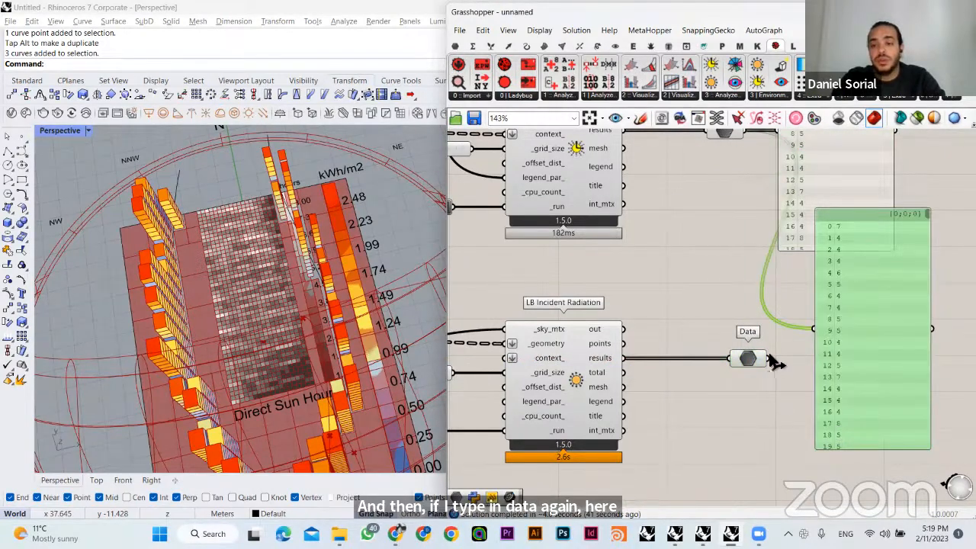
drag(768, 358, 840, 394)
drag(740, 359, 751, 392)
click(745, 331)
right_drag(350, 347, 346, 235)
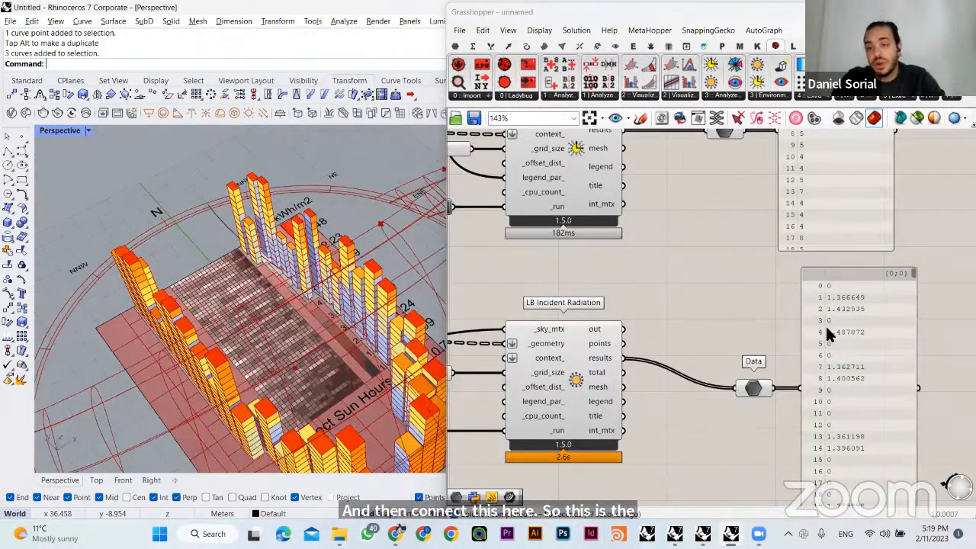
drag(929, 308, 737, 412)
drag(858, 365, 836, 363)
click(746, 323)
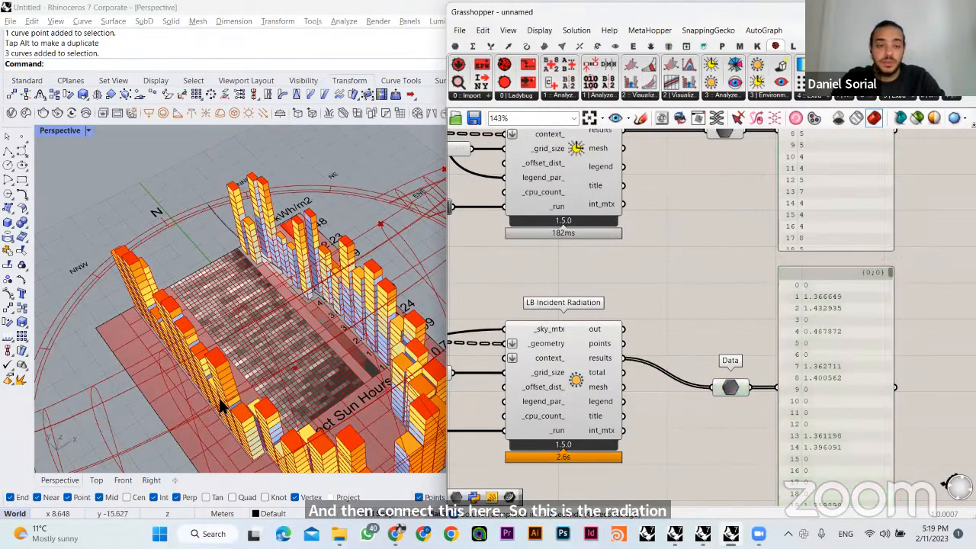
- Examine the buildings and the public space grid alongside the results of both analyses
right_drag(232, 414, 234, 438)
right_drag(654, 328, 596, 408)
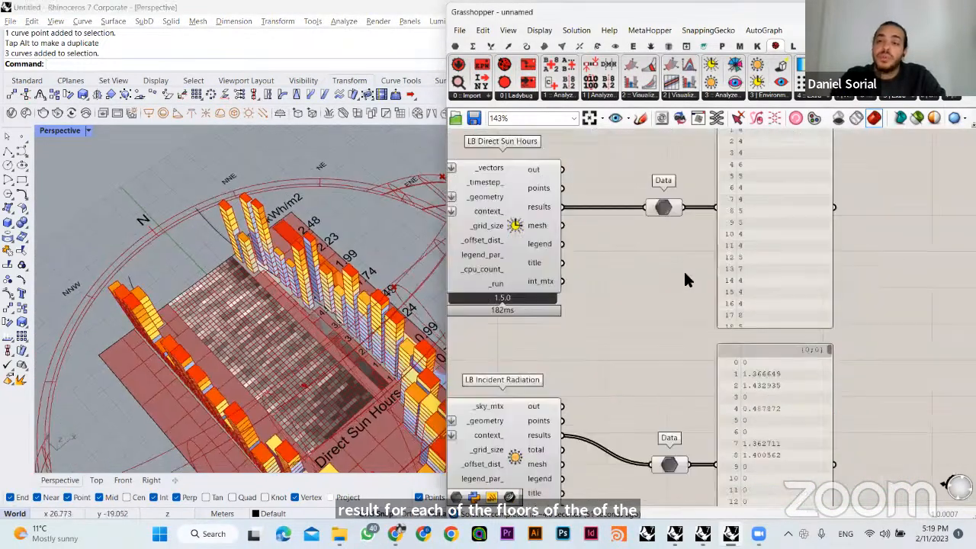
click(518, 238)
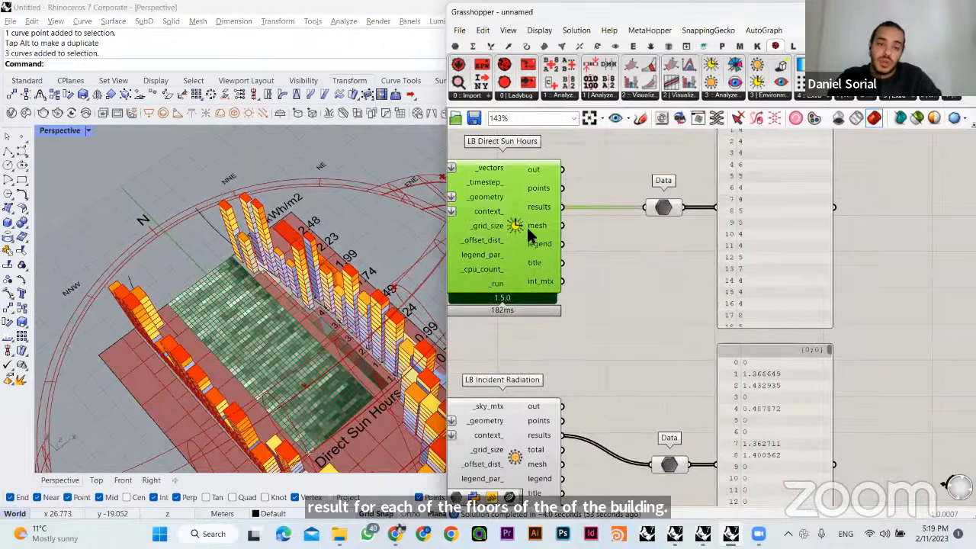
right_drag(635, 275, 783, 336)
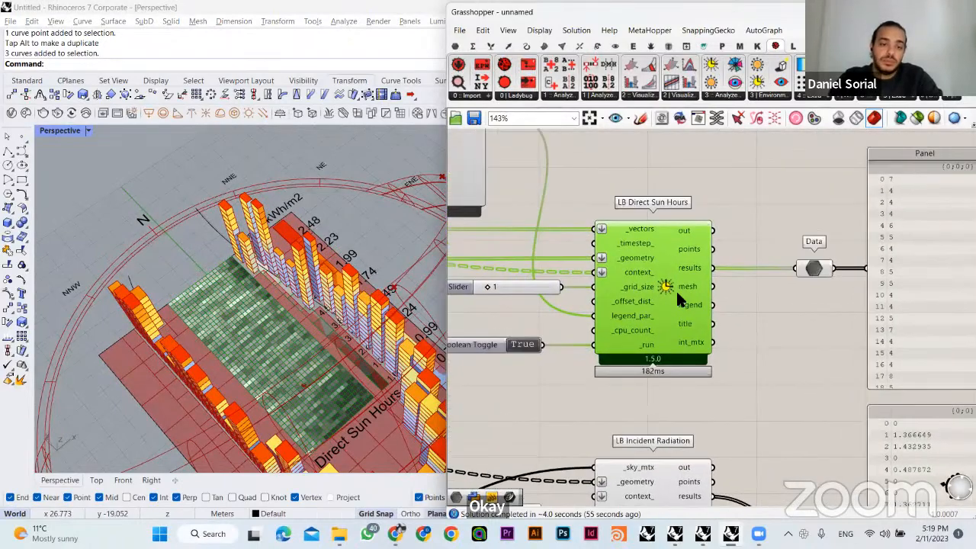
right_drag(883, 189, 758, 216)
- Rename the Data parameter of the direct sun hours results as Shade/Shadow
click(690, 298)
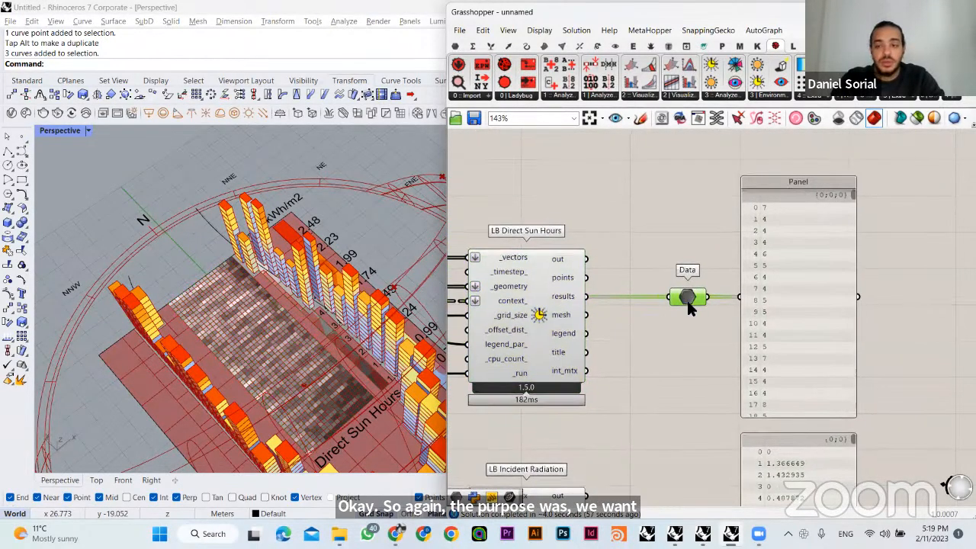
right_click(690, 300)
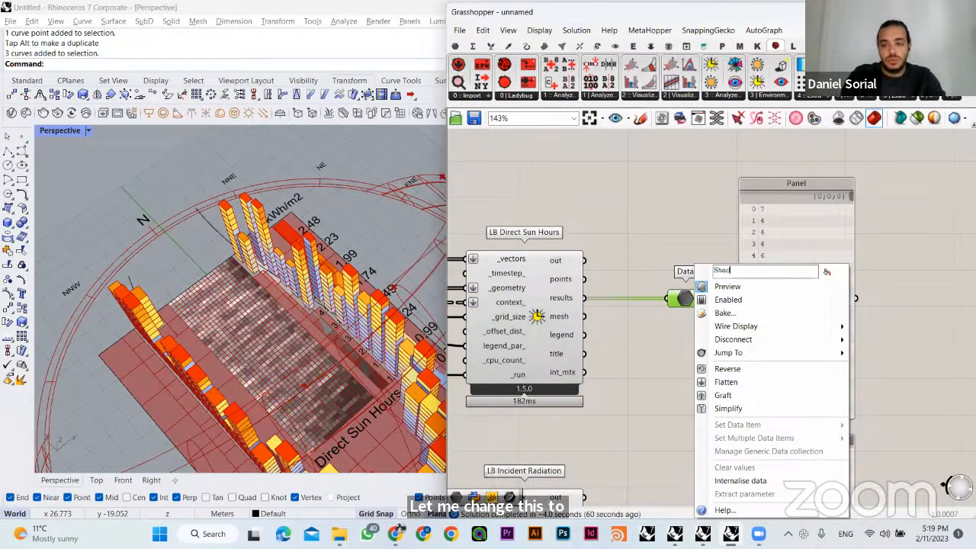
text(adow)
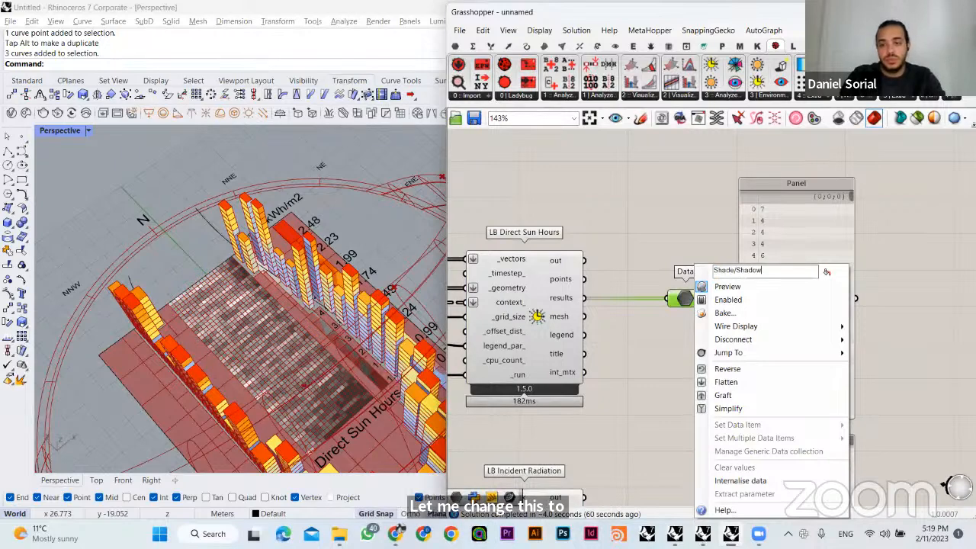
click(826, 272)
click(705, 261)
- Align the radiation Data parameter with the results output of LB Incident Radiation and rename it as Radiation
right_drag(705, 278, 662, 181)
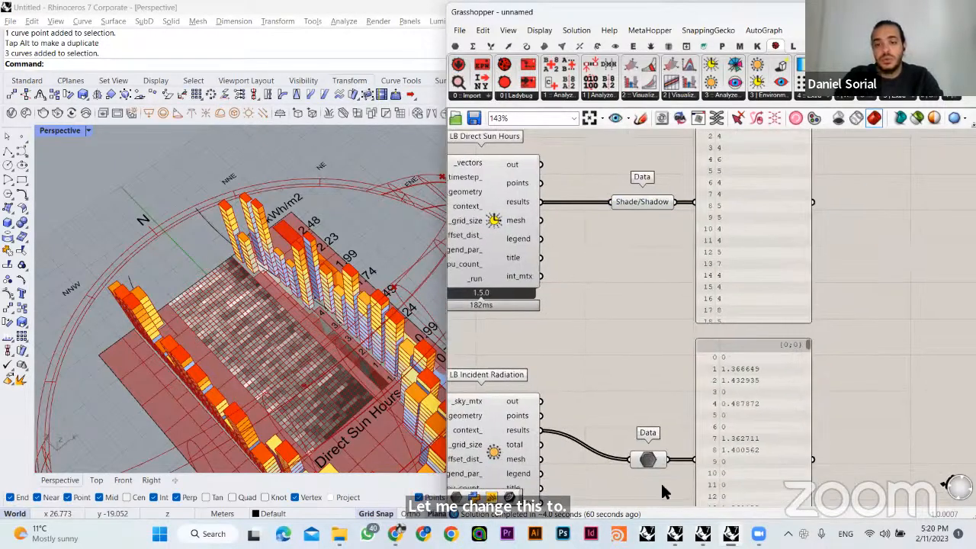
click(652, 458)
drag(652, 460, 644, 432)
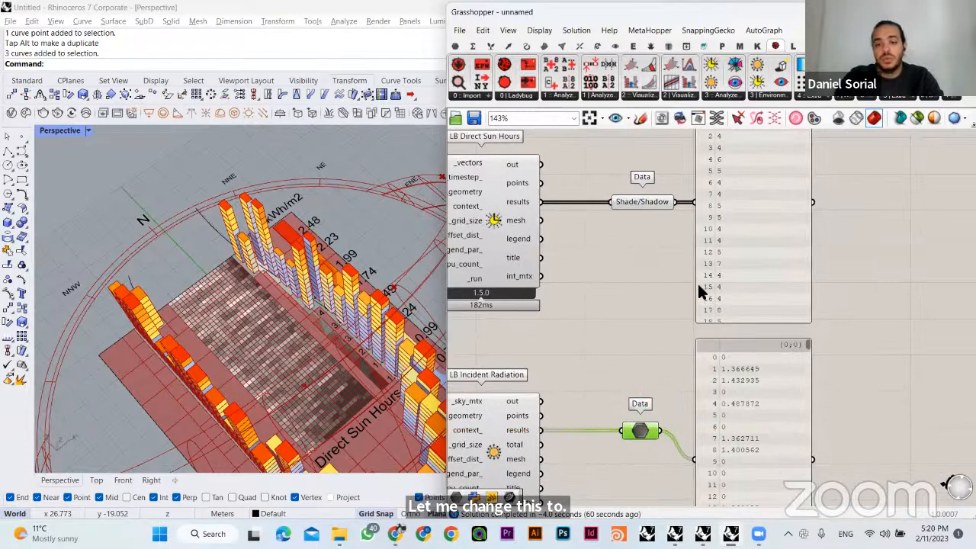
right_click(643, 431)
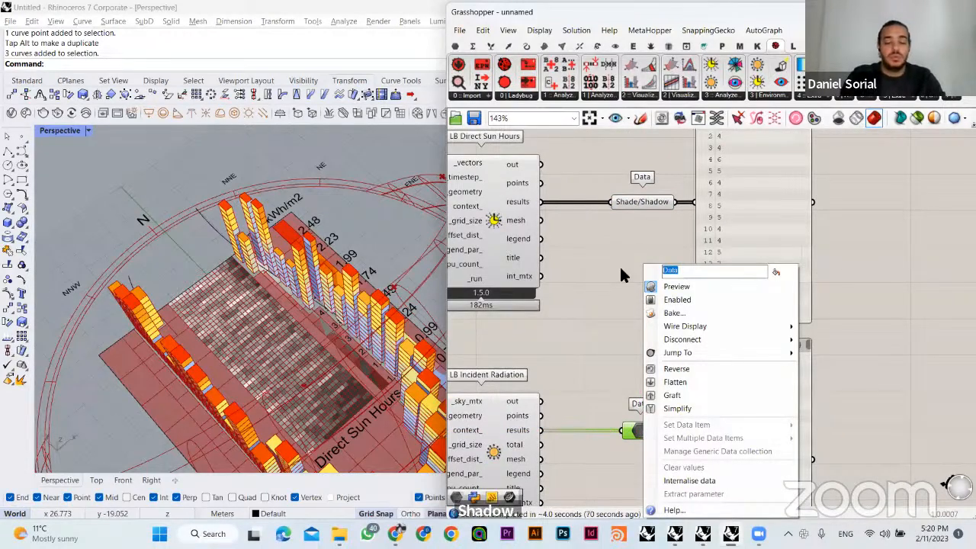
text(Ra)
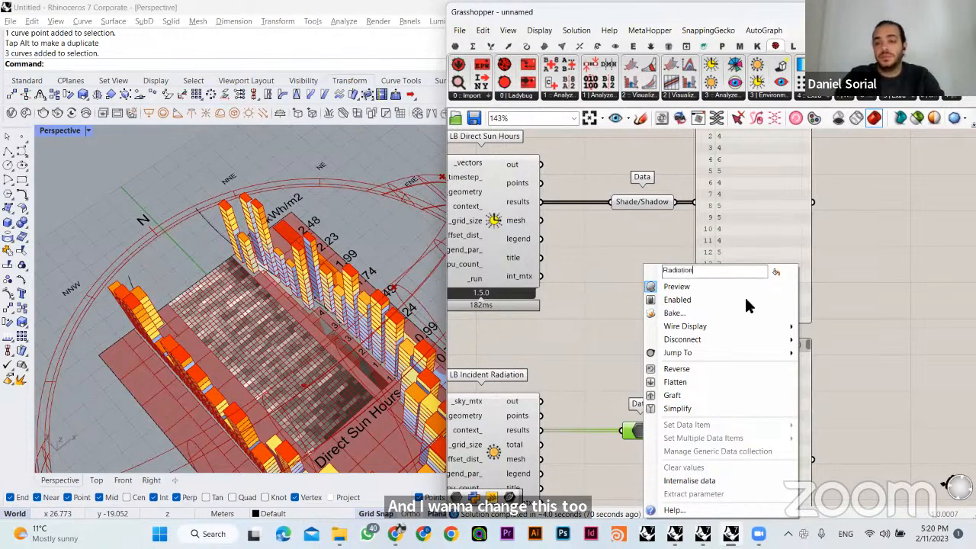
text(diation)
key(Return)
- Move both result panels farther from the Shade/Shadow and Radiation parameters to free space between them
mouse_move(747, 403)
mouse_down()
mouse_move(765, 404)
mouse_move(754, 390)
mouse_up()
drag(827, 313, 744, 390)
drag(744, 390, 815, 388)
click(692, 328)
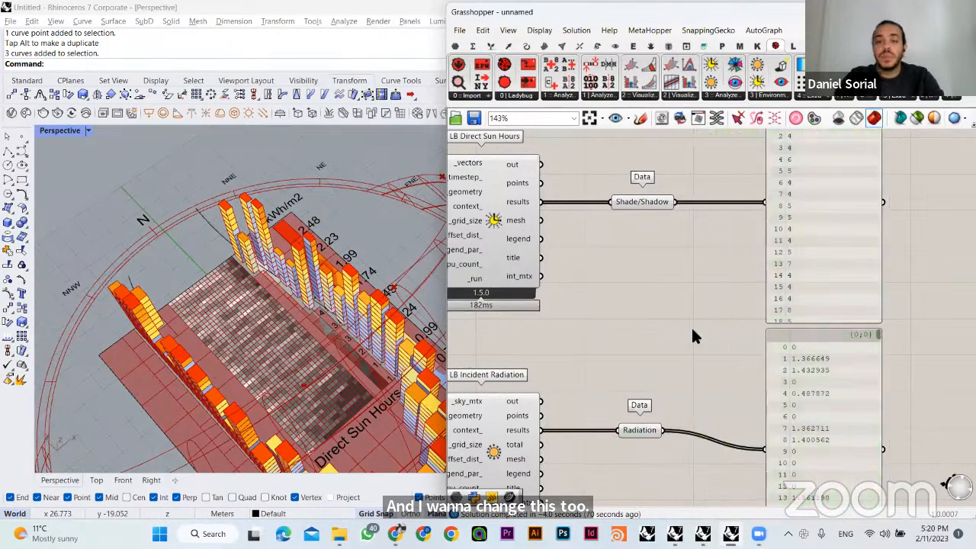
- Add a Mass Addition component near the Shade/Shadow parameter
right_drag(659, 205, 630, 283)
double_click(668, 223)
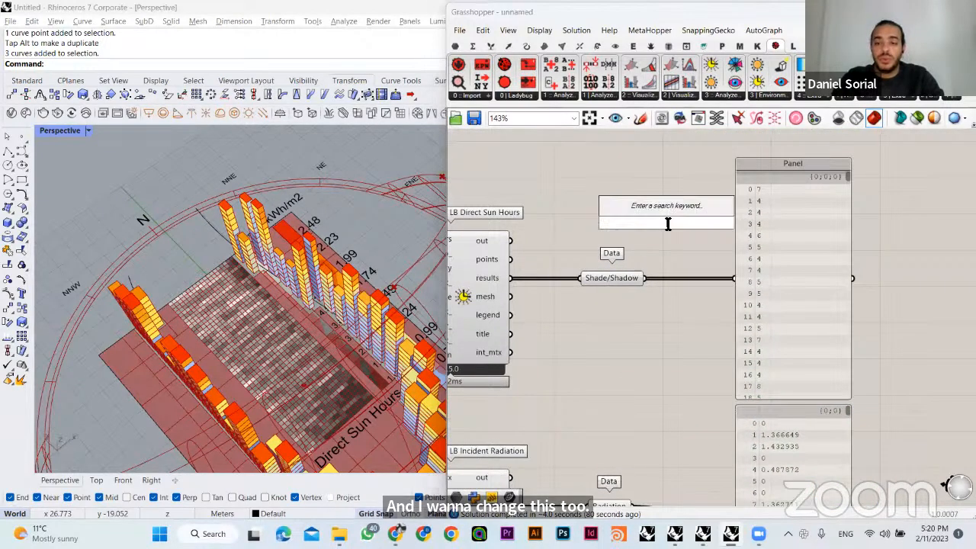
click(669, 248)
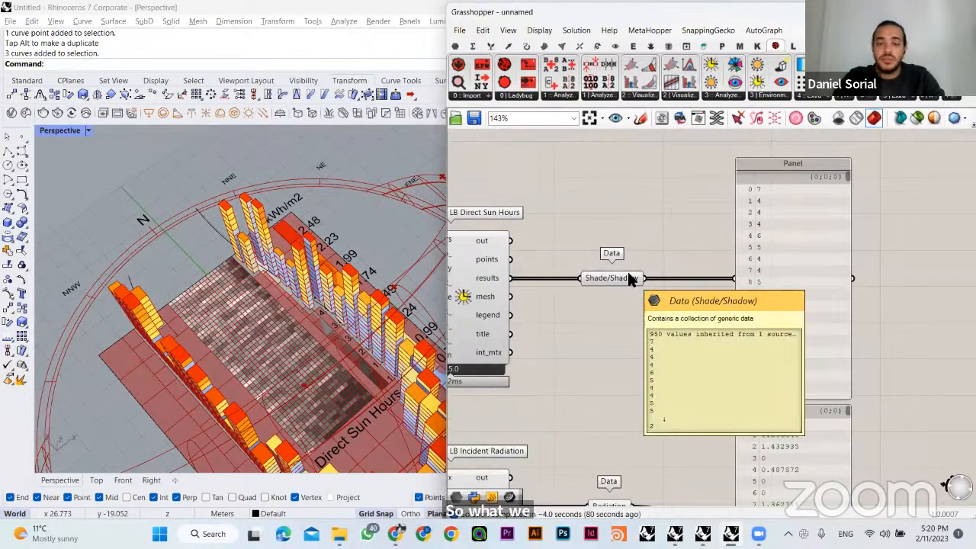
right_drag(682, 242, 702, 218)
double_click(702, 218)
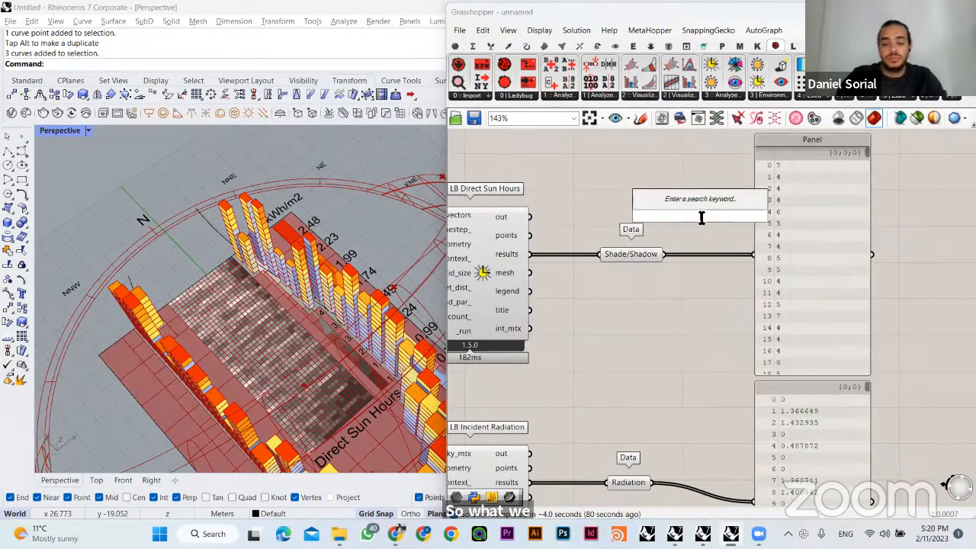
text(mass)
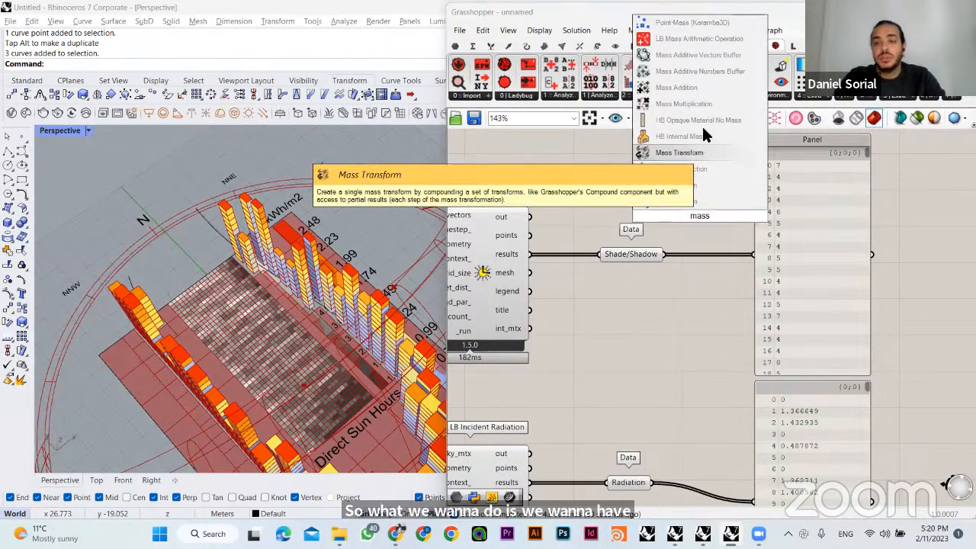
click(703, 87)
right_drag(683, 241, 655, 240)
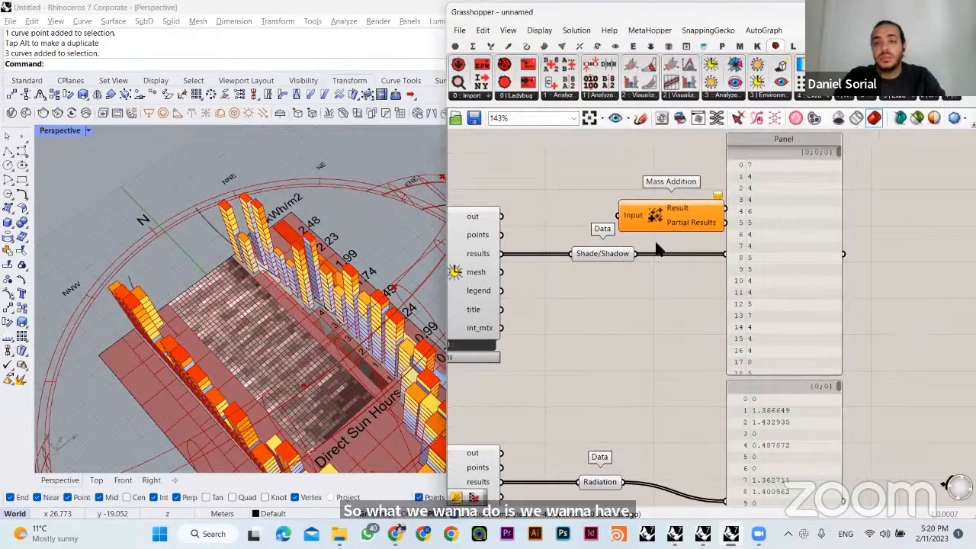
- Place Mass Addition between Shade/Shadow and its panel, and connect Shade/Shadow to its Input
drag(772, 269, 798, 271)
click(689, 262)
drag(689, 218, 736, 249)
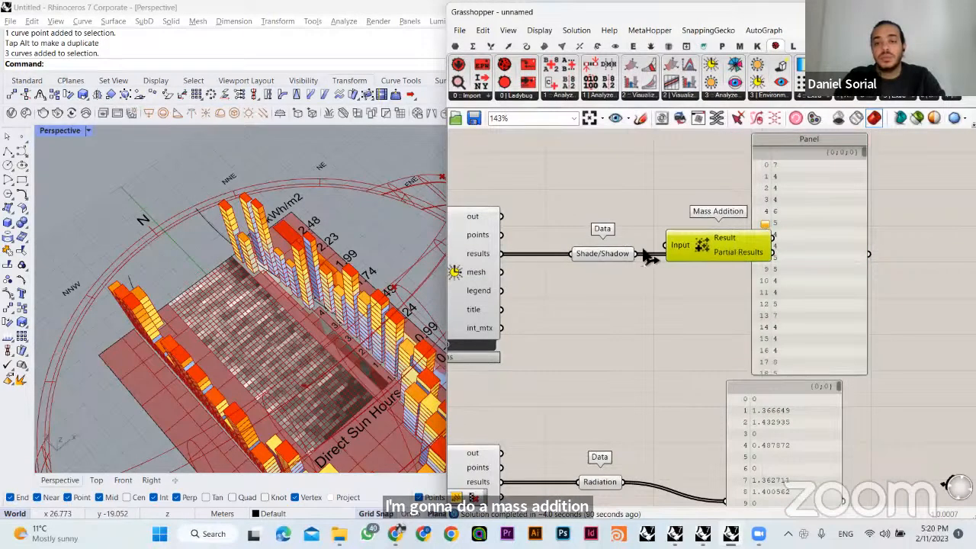
click(661, 208)
drag(635, 253, 666, 245)
- Connect the Result of Mass Addition to the sun hours panel and line the panel up with it
right_drag(706, 258, 614, 257)
drag(677, 258, 748, 257)
drag(681, 238, 732, 254)
drag(625, 247, 645, 256)
drag(759, 267, 761, 260)
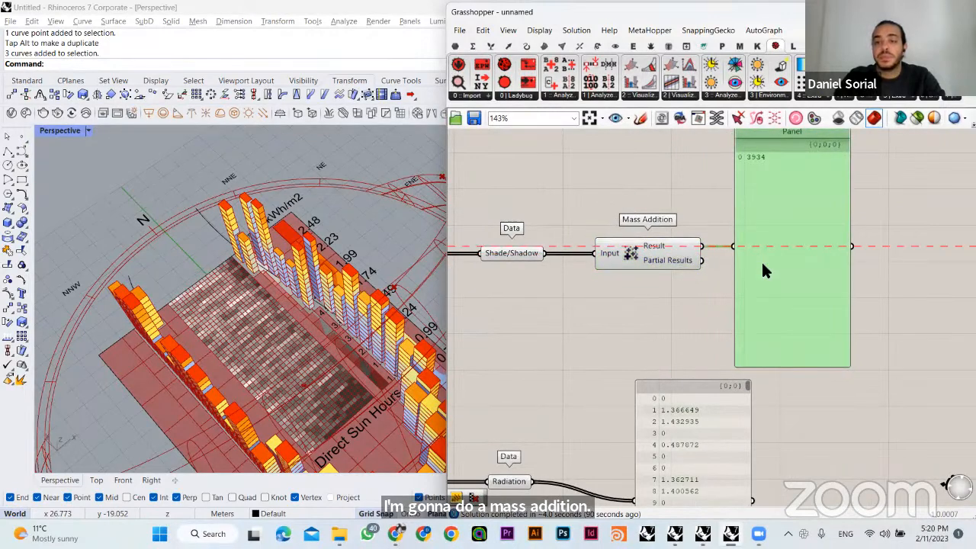
- Shorten the sun hours panel and reposition it beside the Mass Addition component
click(676, 229)
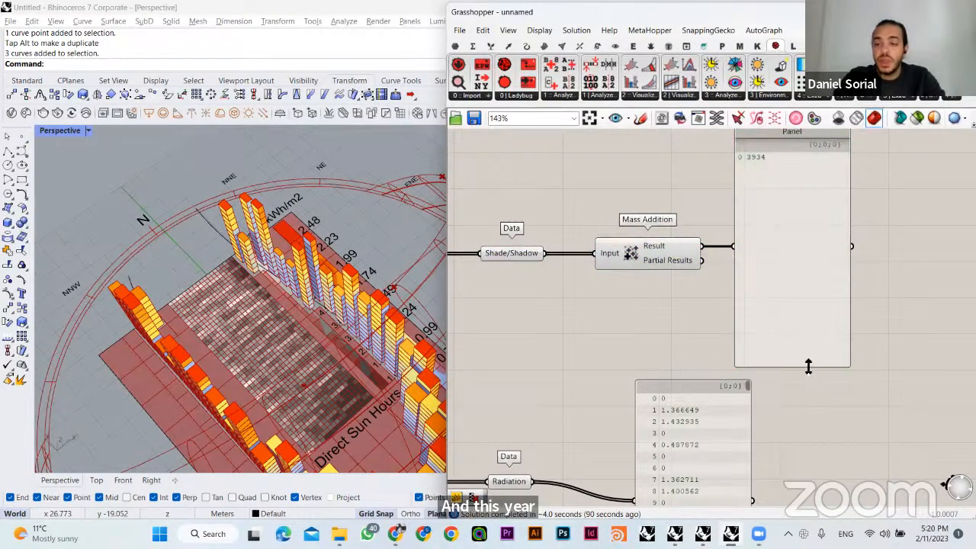
drag(809, 367, 803, 262)
drag(799, 199, 793, 250)
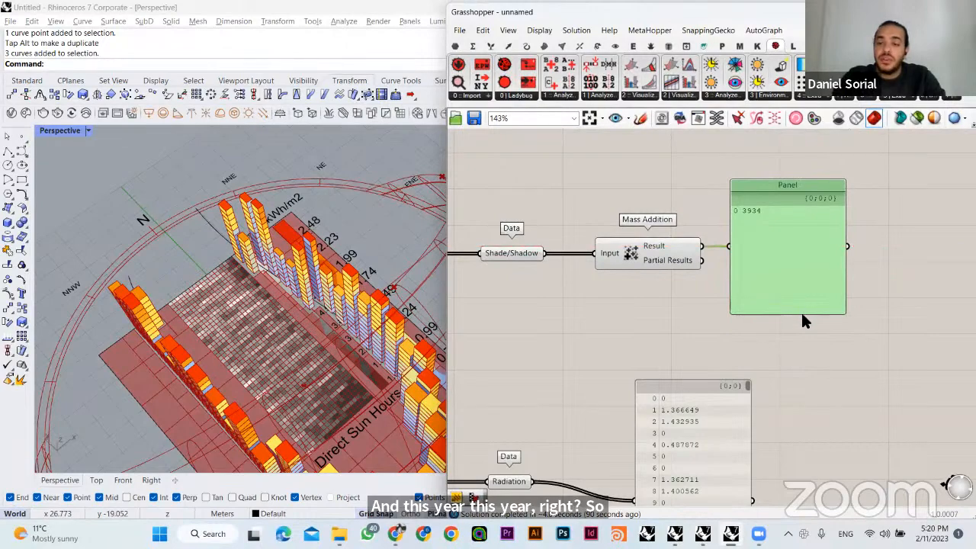
drag(800, 312, 800, 268)
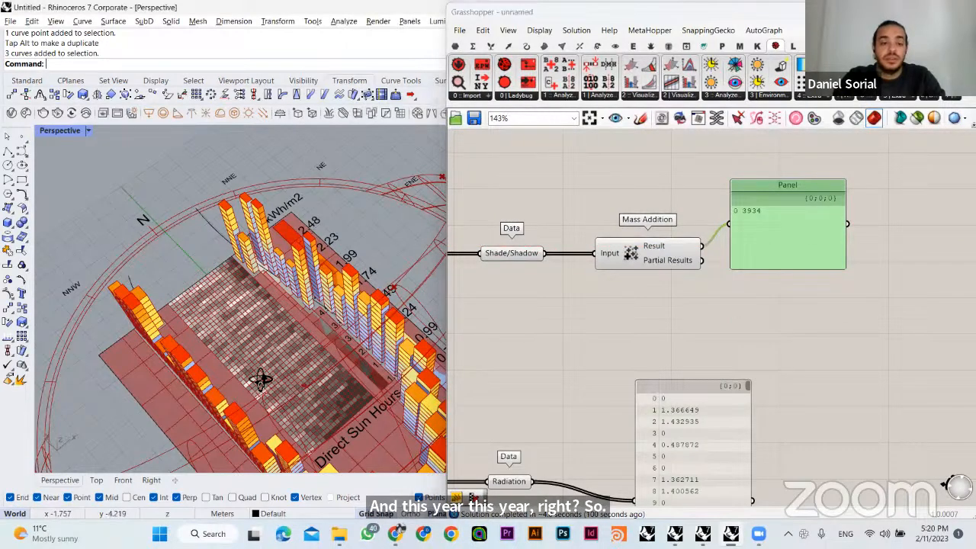
- Examine the shaded and sunlit areas of the public space in the Rhino model against the sun hours total
right_drag(267, 378, 361, 335)
scroll(358, 336, up, 2)
scroll(374, 324, up, 1)
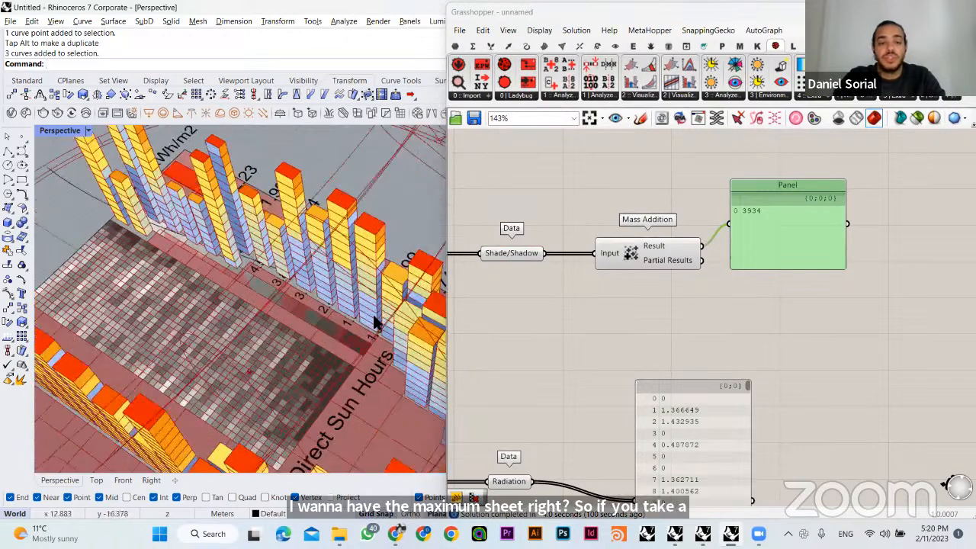
scroll(384, 317, up, 1)
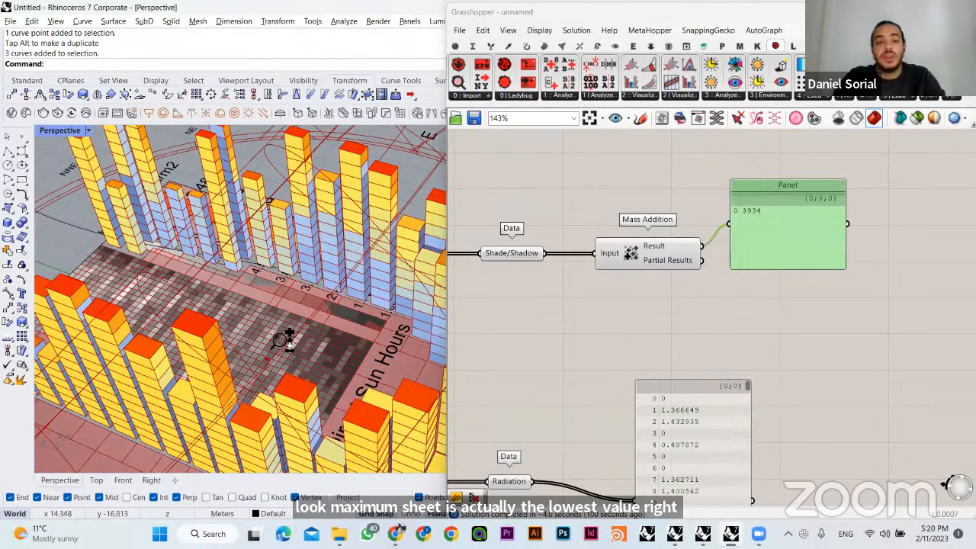
click(509, 328)
right_drag(693, 406, 728, 332)
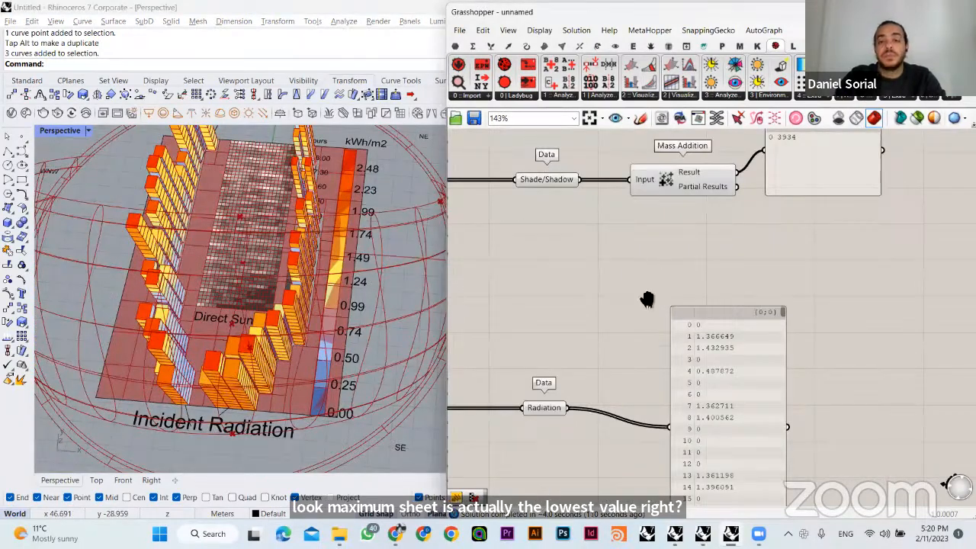
right_drag(646, 299, 627, 369)
click(778, 254)
drag(712, 205, 794, 237)
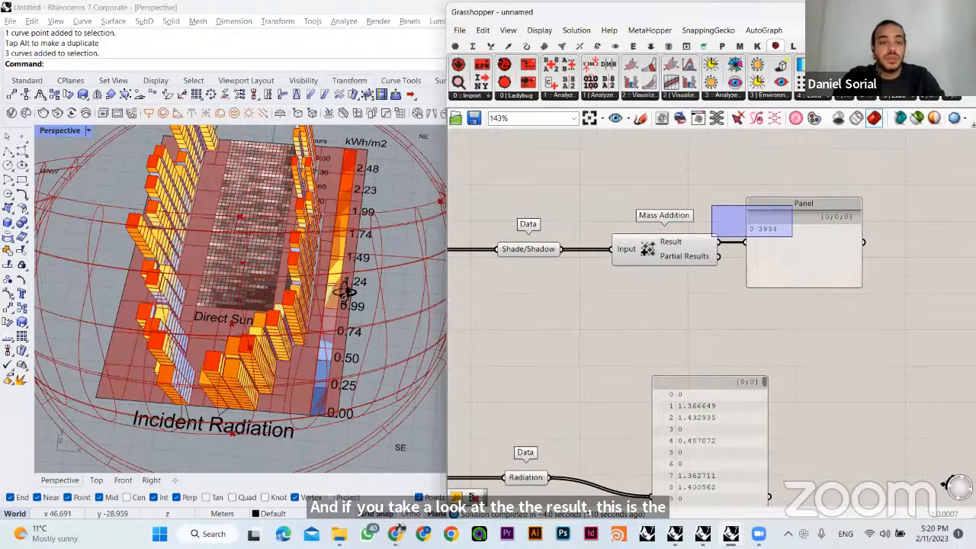
right_drag(339, 296, 286, 375)
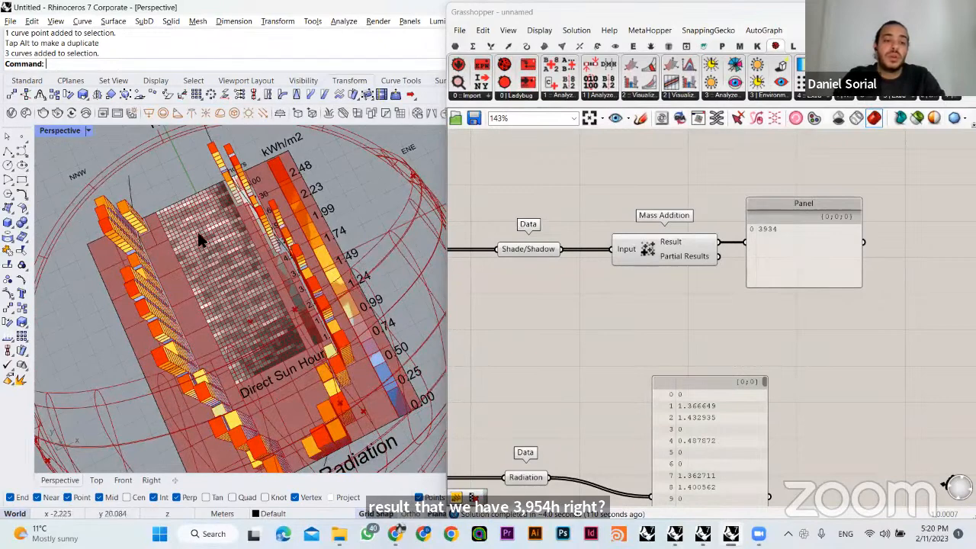
right_drag(268, 242, 242, 246)
- Move the radiation panel farther from the Radiation parameter and add a Mass Addition component below the wire between them
right_drag(715, 479, 765, 323)
drag(765, 322, 797, 313)
double_click(664, 374)
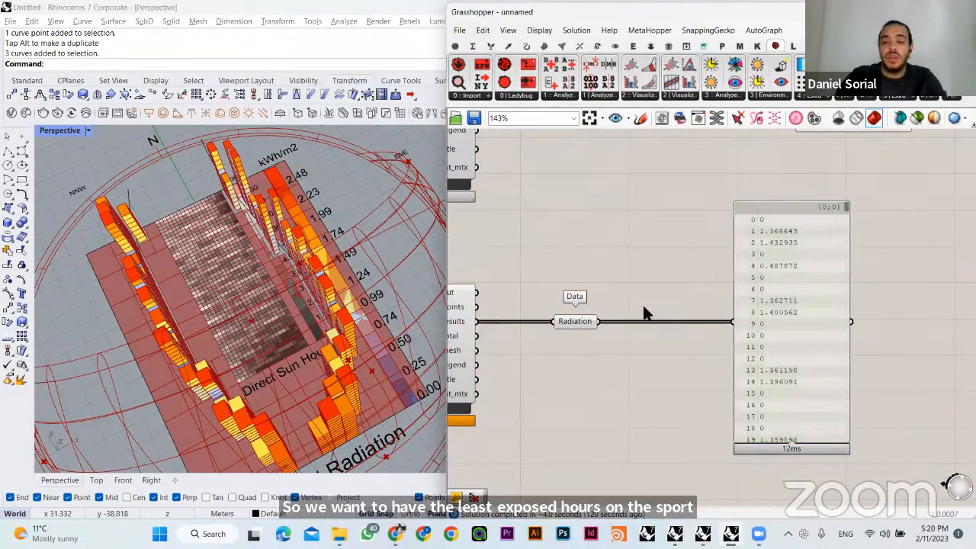
double_click(672, 378)
text(mass)
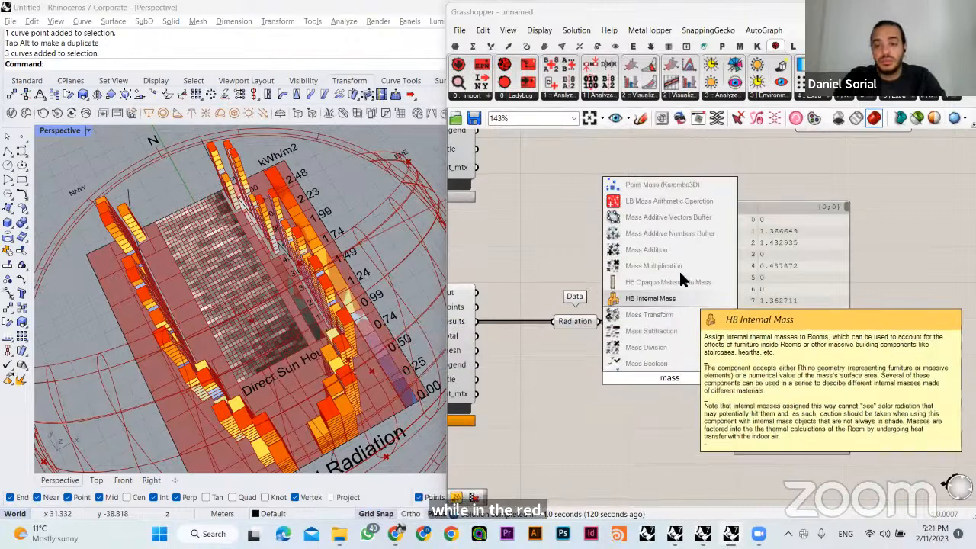
click(647, 250)
- Connect Radiation to the Input of Mass Addition and its Result to the radiation panel, with the component placed between them
drag(600, 321, 618, 378)
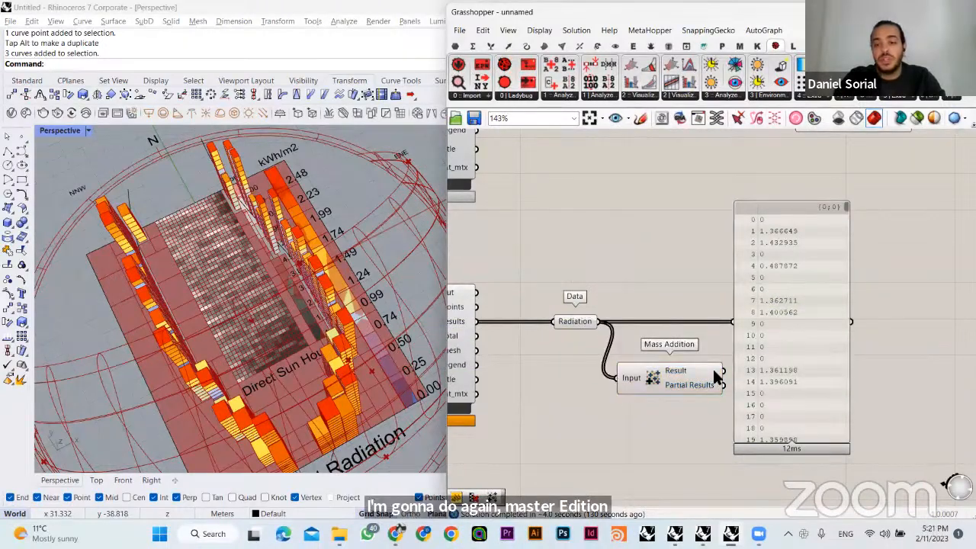
drag(721, 372, 735, 322)
right_drag(792, 335, 744, 345)
drag(743, 345, 805, 350)
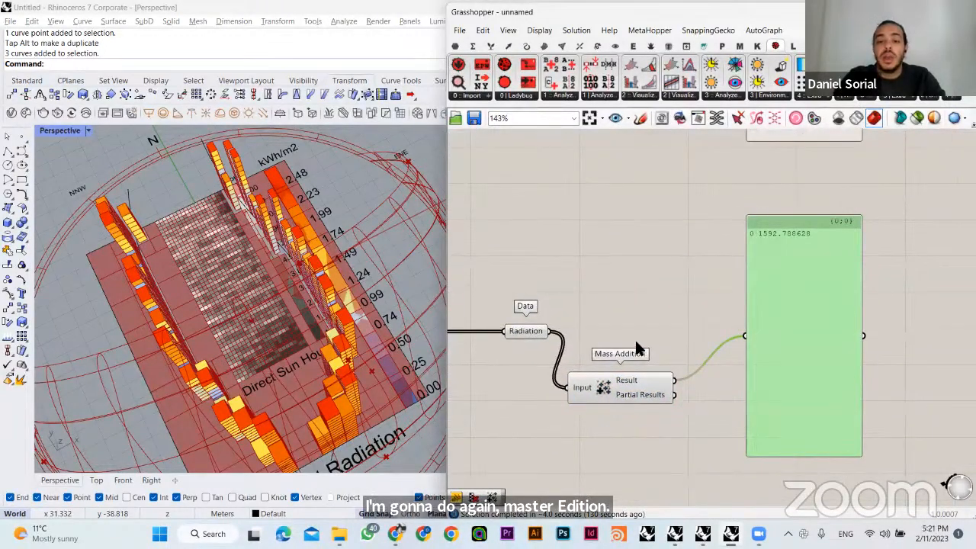
drag(641, 351, 654, 294)
- Shorten the radiation panel and line it up beneath the sun hours panel
right_drag(330, 204, 442, 356)
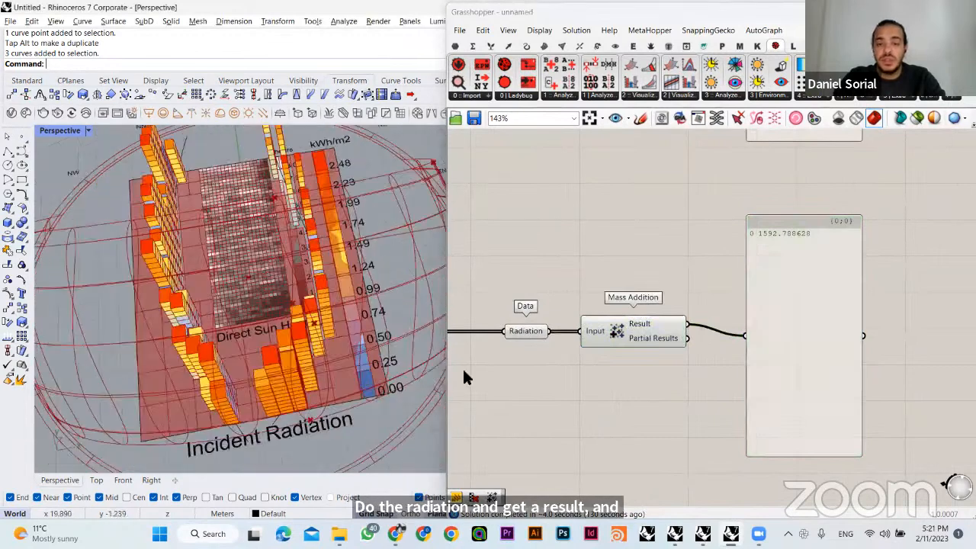
drag(810, 450, 808, 338)
click(735, 243)
right_drag(751, 258, 731, 389)
drag(791, 438, 779, 438)
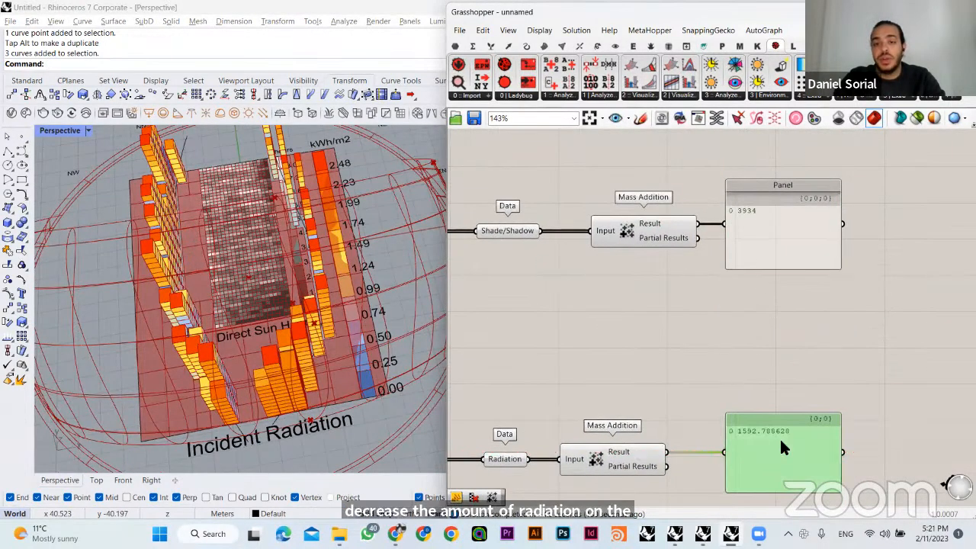
- Add a Scribble note reading "Minimize" between the two result chains
double_click(620, 333)
double_click(620, 332)
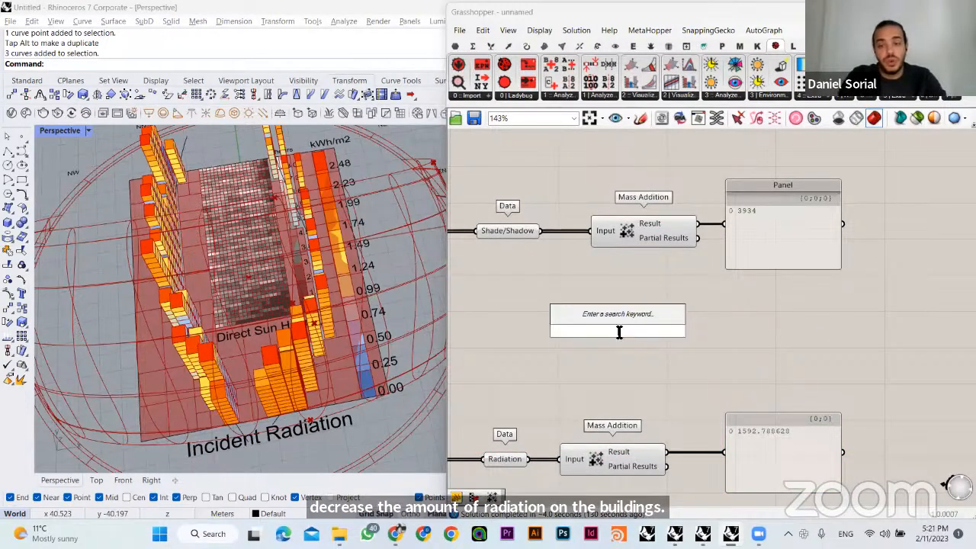
text(scri)
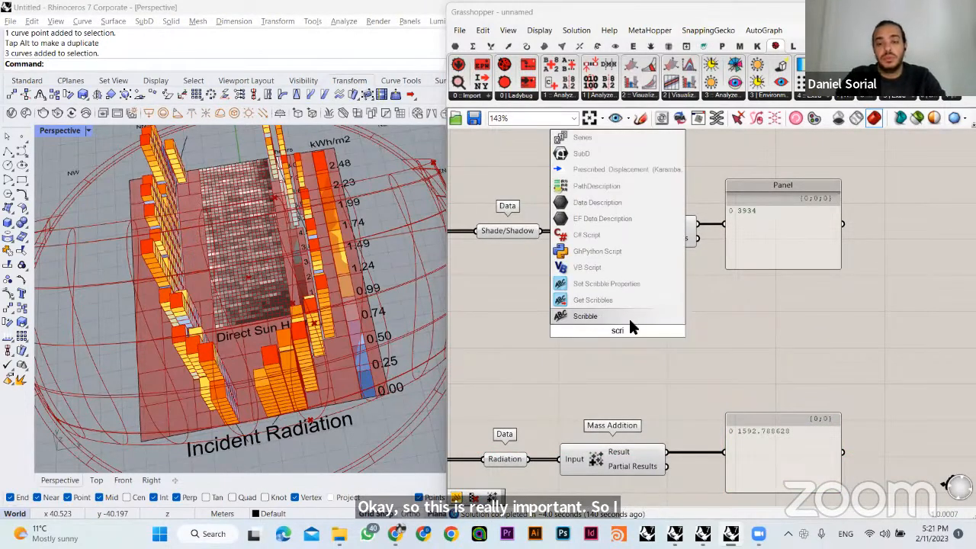
click(630, 318)
double_click(630, 332)
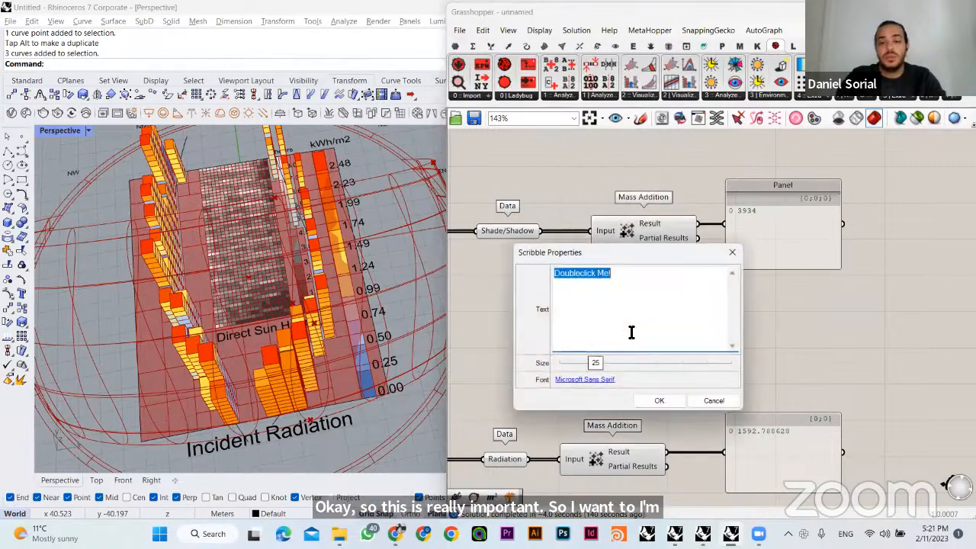
key(BackSpace)
text(Minimize)
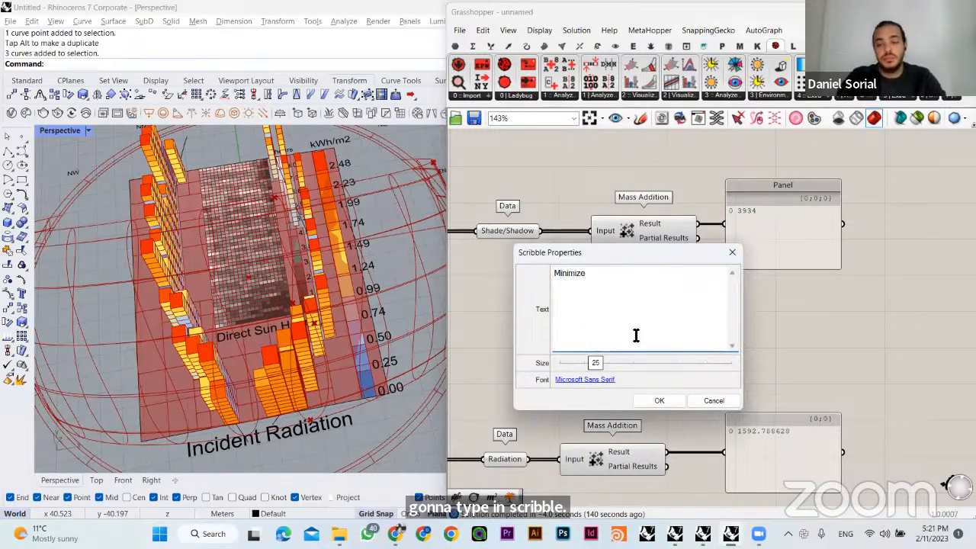
click(659, 400)
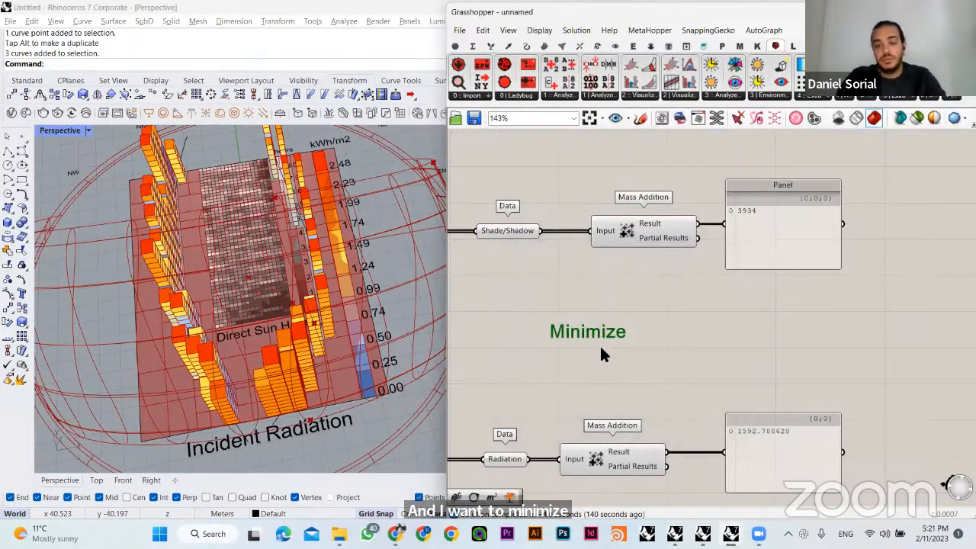
- Place the Minimize note above the Shade/Shadow parameter and put a copy of it above the Radiation parameter
mouse_move(600, 336)
mouse_down()
mouse_move(568, 196)
mouse_move(519, 183)
mouse_up()
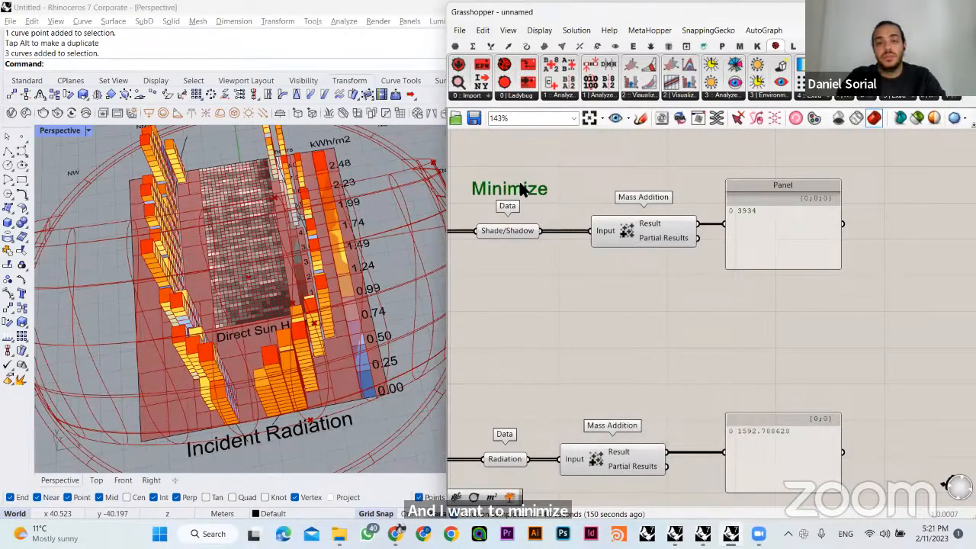
right_drag(585, 224, 608, 237)
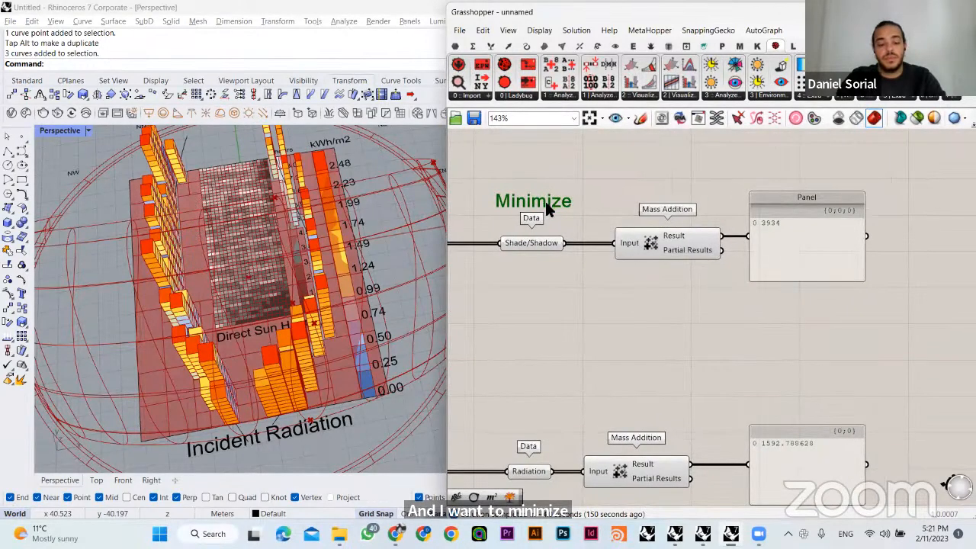
mouse_move(548, 205)
alt+mouse_down()
mouse_move(557, 214)
mouse_move(555, 458)
mouse_move(550, 437)
alt+mouse_up()
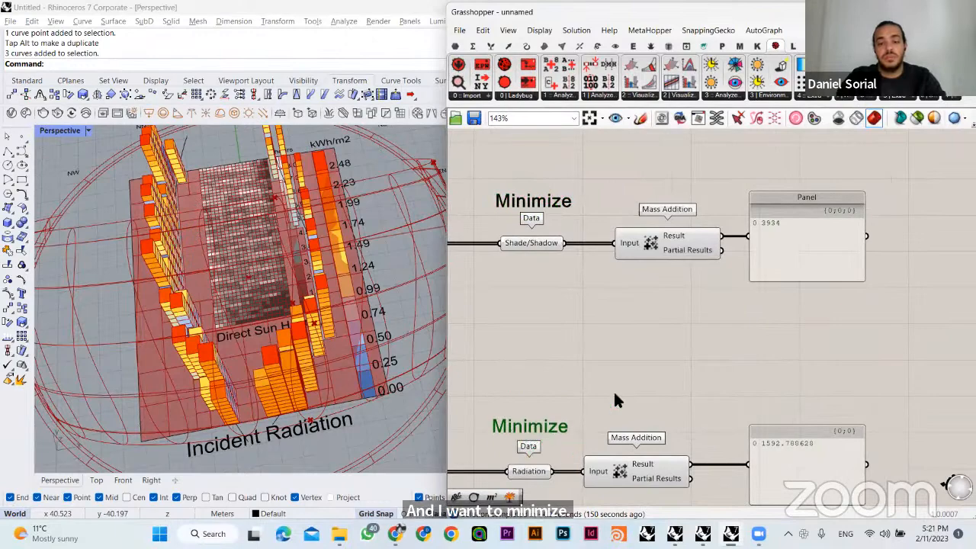
click(678, 368)
right_drag(679, 369, 749, 384)
right_drag(642, 264, 668, 270)
- Rename the Shade/Shadow parameter as Sunlight Hours
click(631, 262)
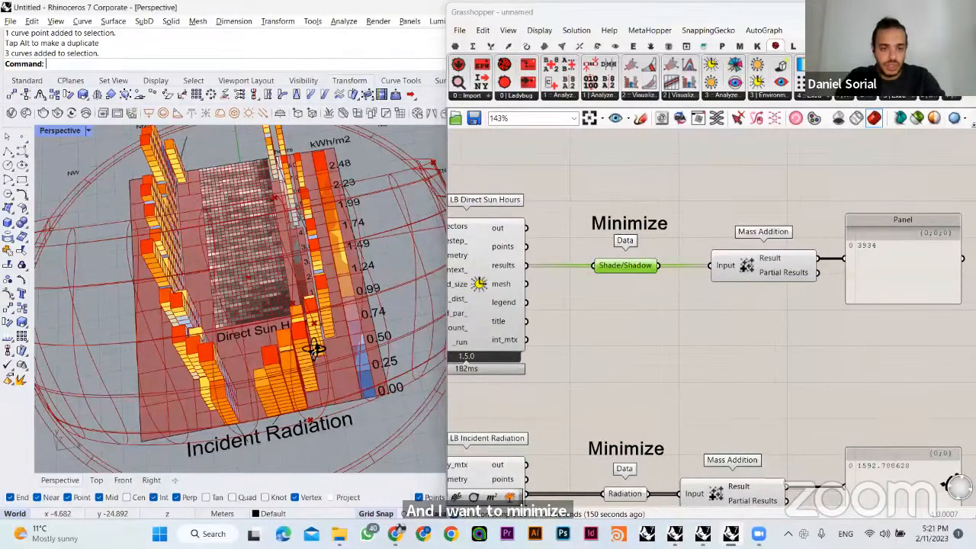
right_drag(314, 349, 373, 343)
right_click(636, 269)
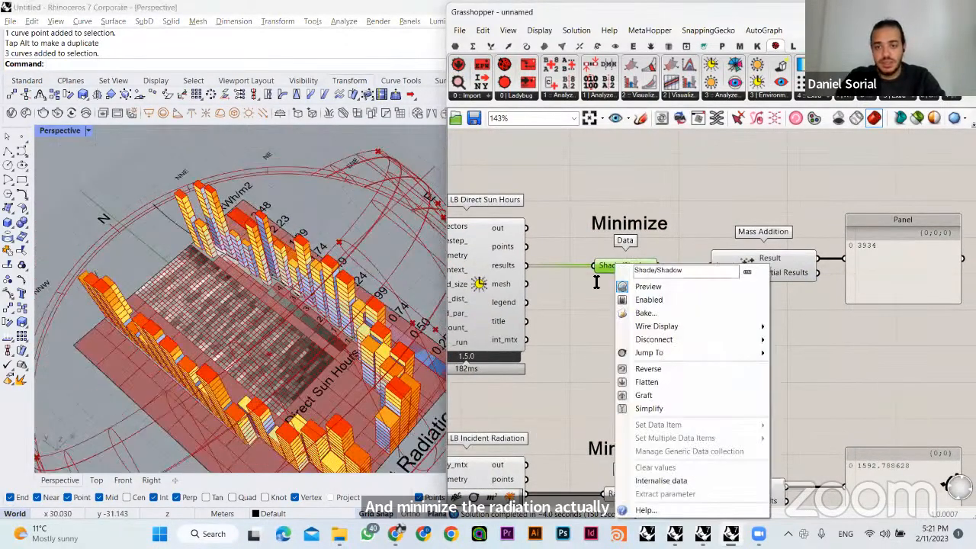
text(Sunlig)
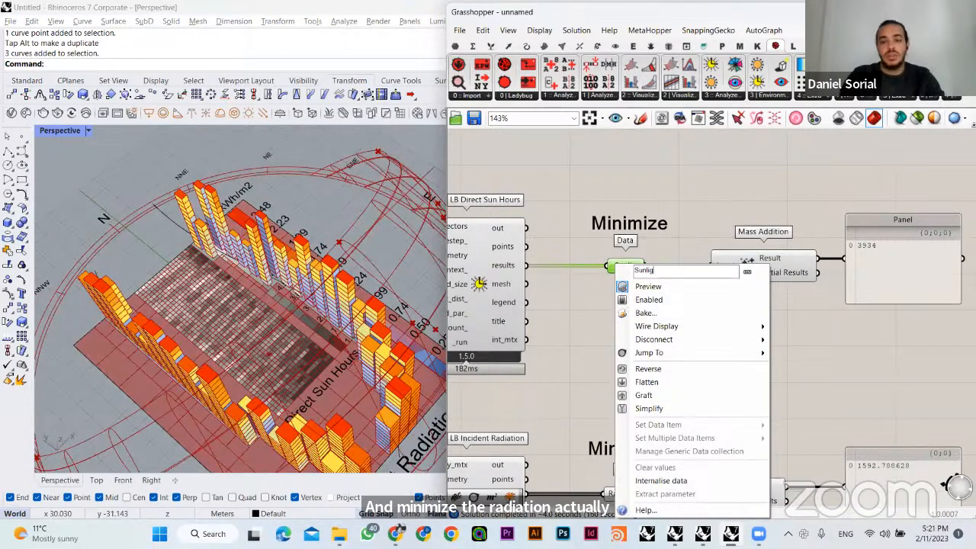
text(ht Hours)
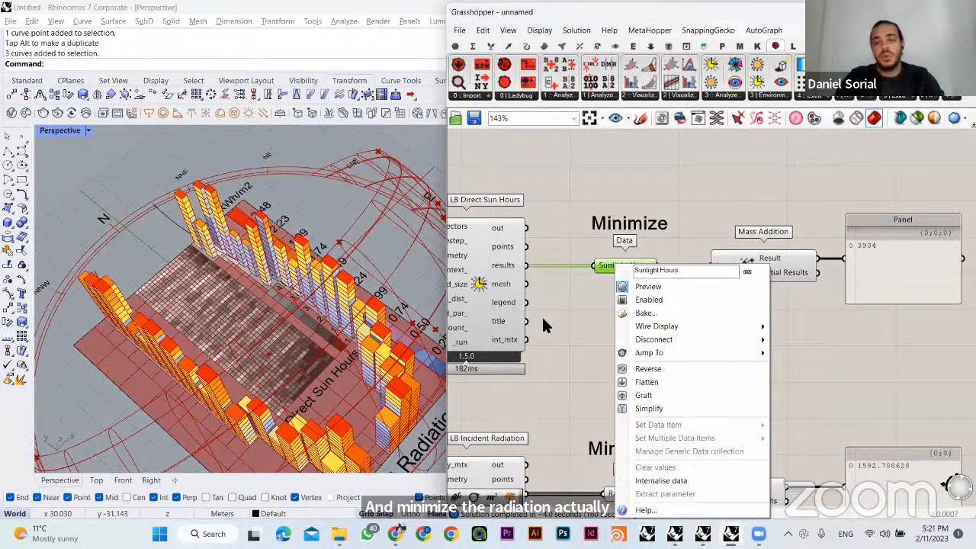
key(Return)
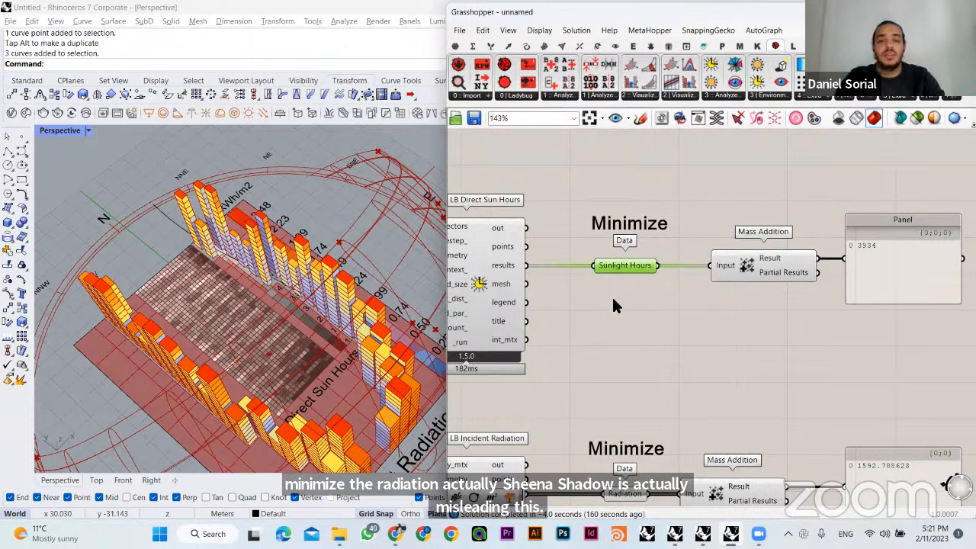
- Review the Sunlight Hours and Radiation parameters with their Minimize notes and summed results
click(616, 305)
mouse_move(616, 305)
right_down()
mouse_move(723, 311)
mouse_move(638, 290)
right_up()
click(573, 240)
click(760, 307)
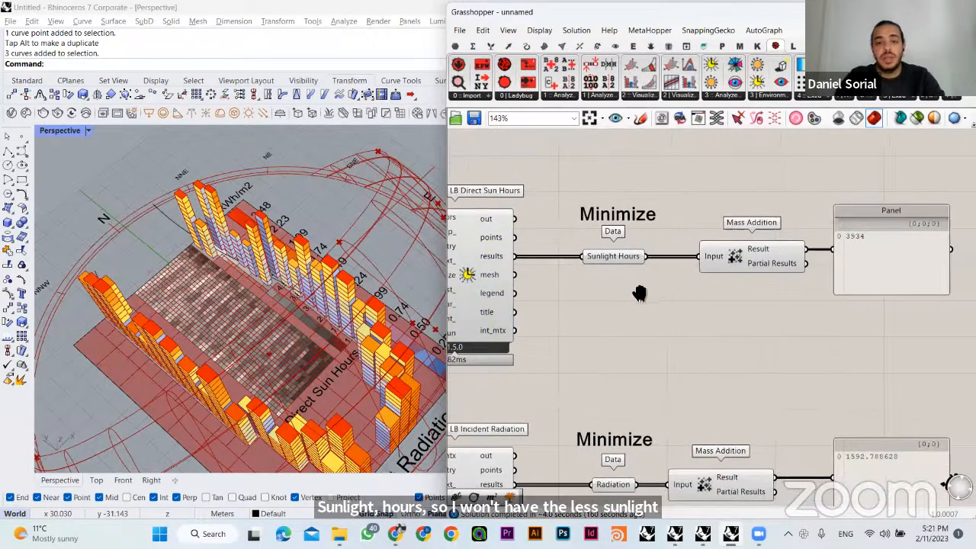
click(611, 255)
click(629, 219)
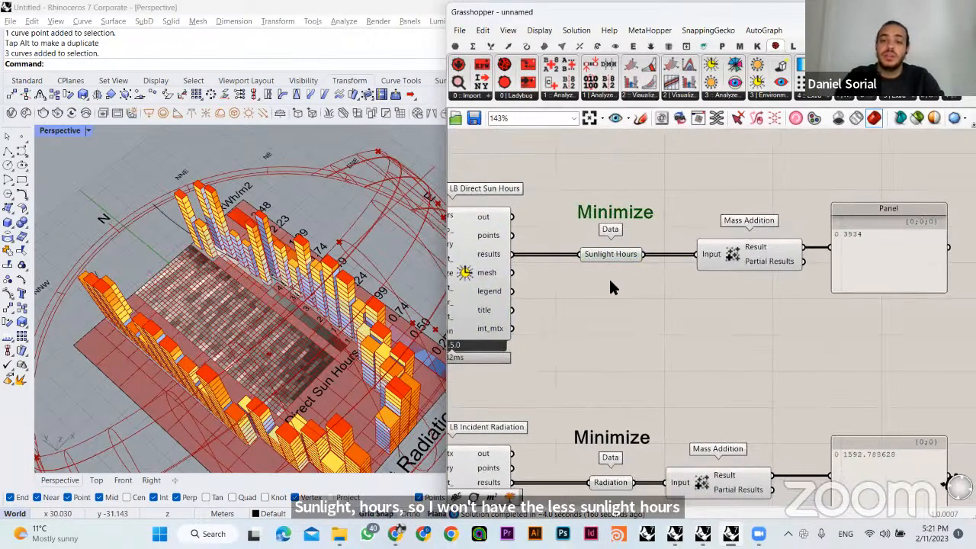
click(676, 371)
right_drag(675, 371, 631, 284)
click(567, 395)
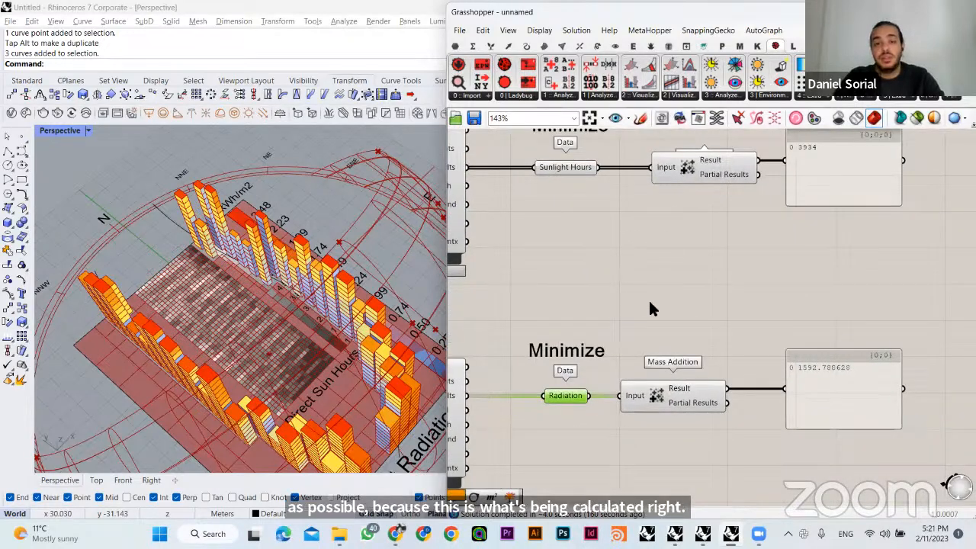
- Add a Data parameter above the Mass Addition that sums the building areas, and connect that component's Result to it
scroll(648, 305, down, 6)
scroll(628, 327, up, 4)
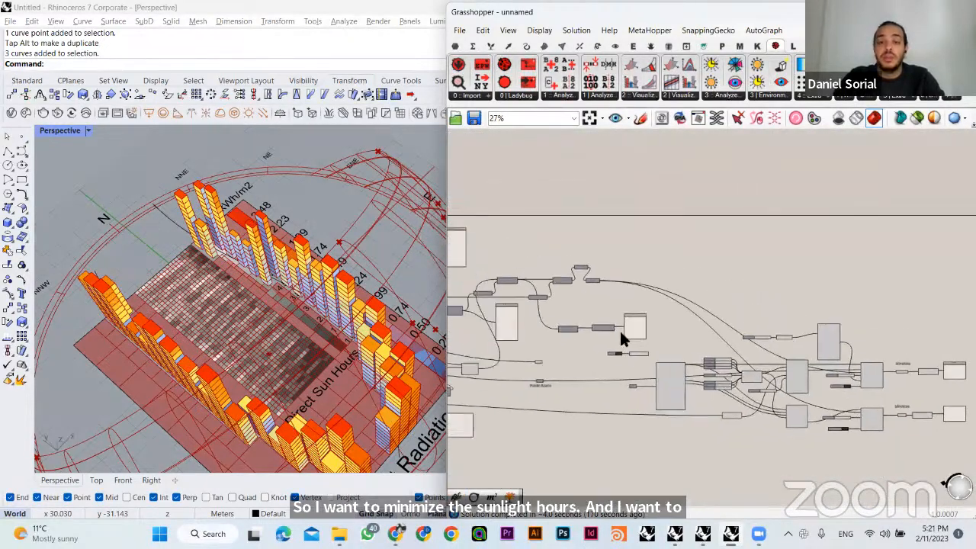
drag(767, 267, 670, 345)
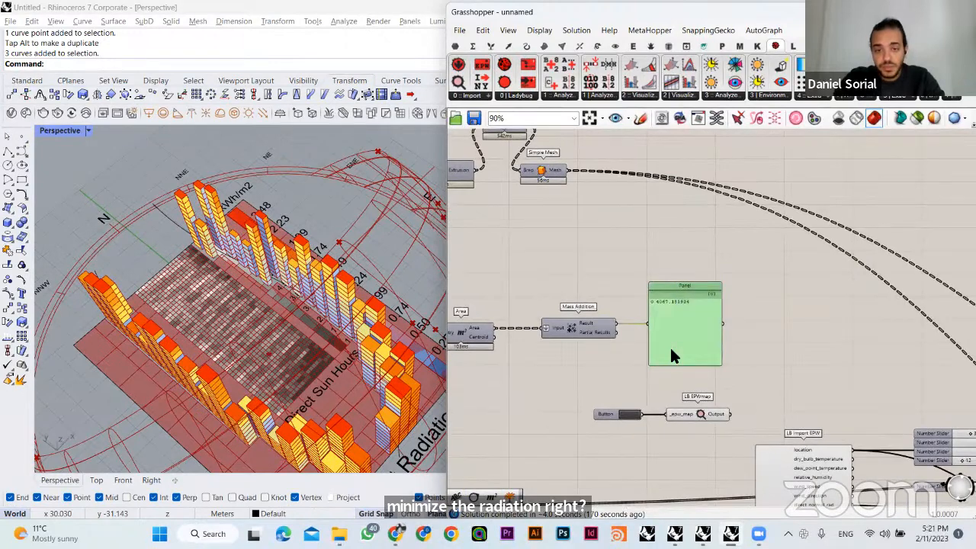
double_click(624, 277)
text(data)
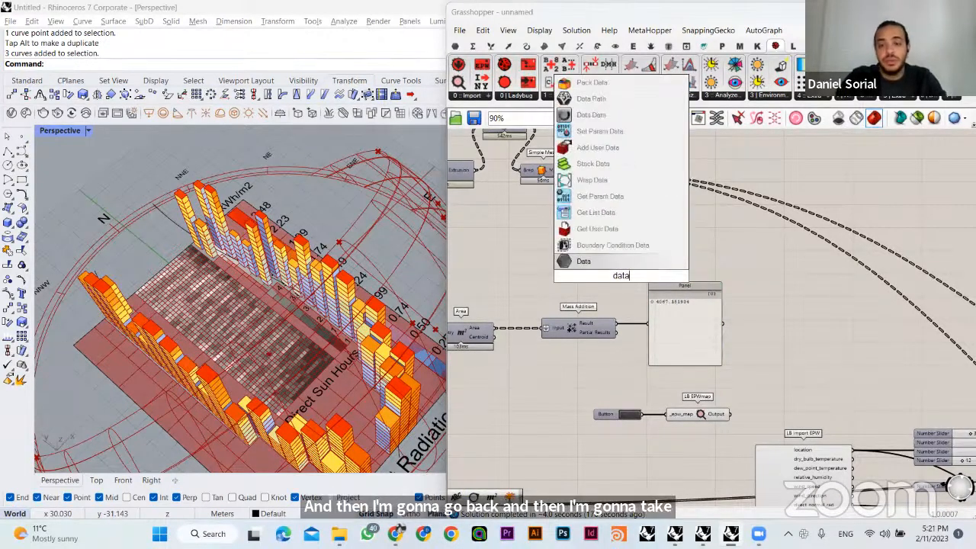
key(Return)
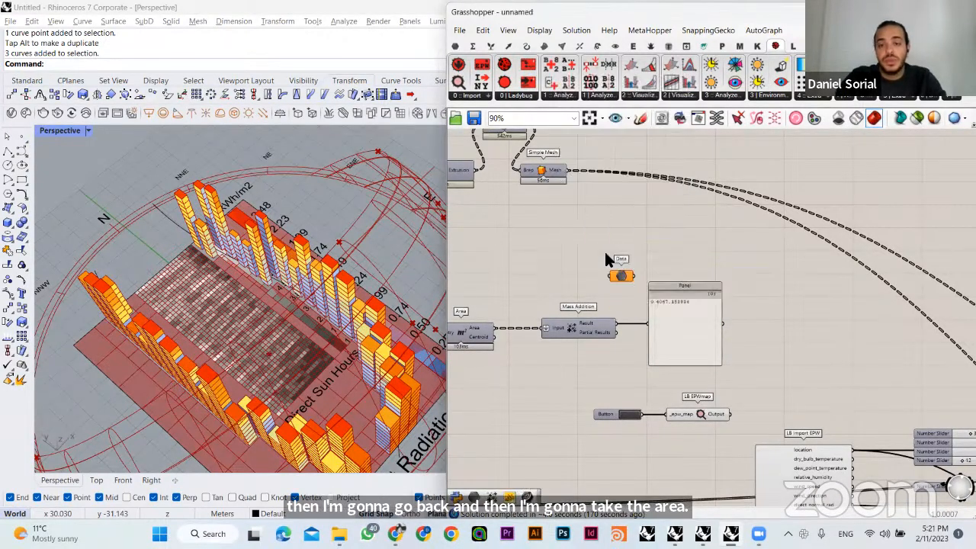
scroll(610, 259, up, 2)
drag(618, 318, 611, 258)
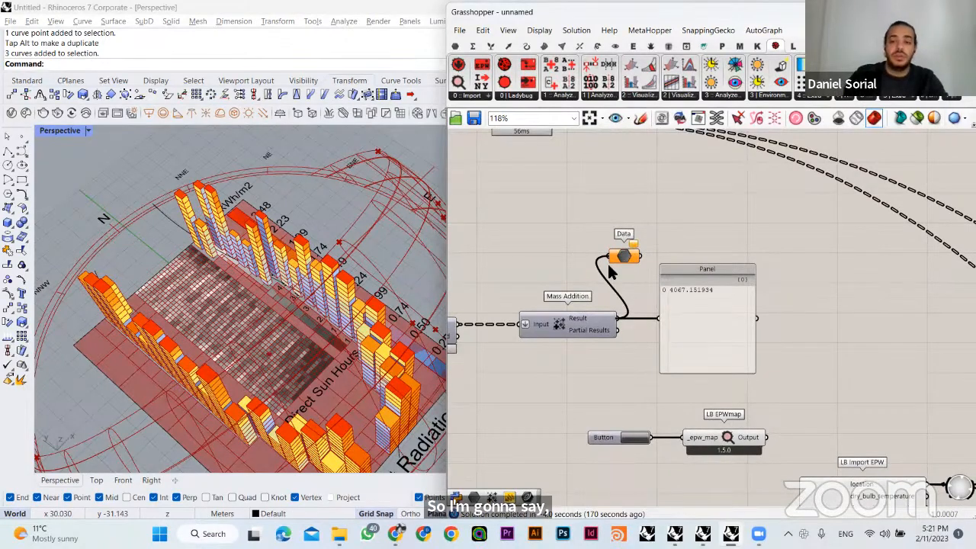
- Rename the Data parameter as Total Area and place it between the Mass Addition and its result panel
right_click(626, 258)
text(Total Area)
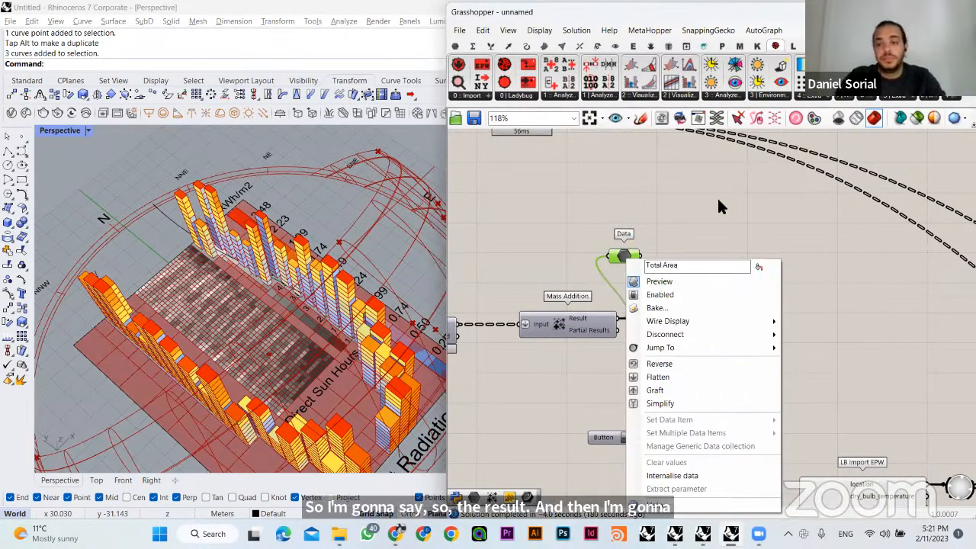
click(719, 202)
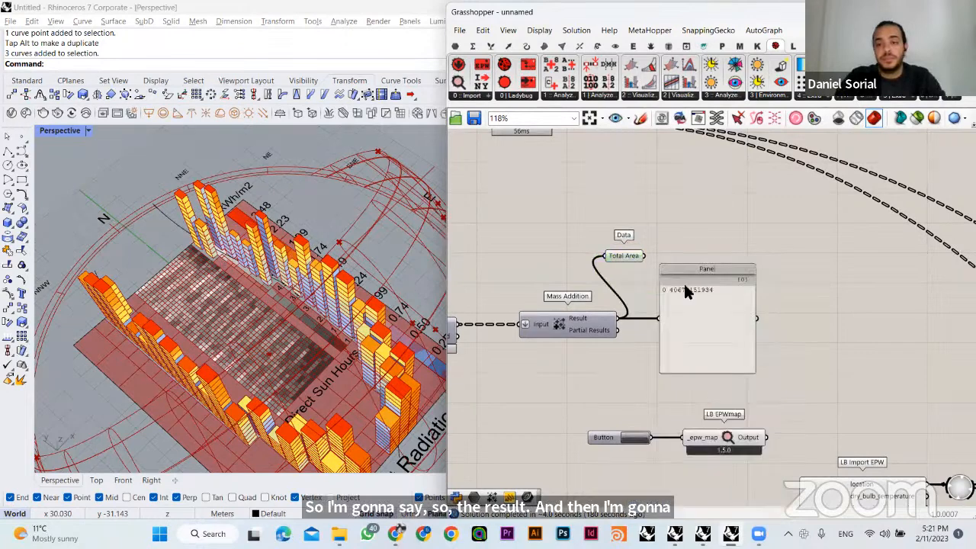
drag(624, 257, 638, 314)
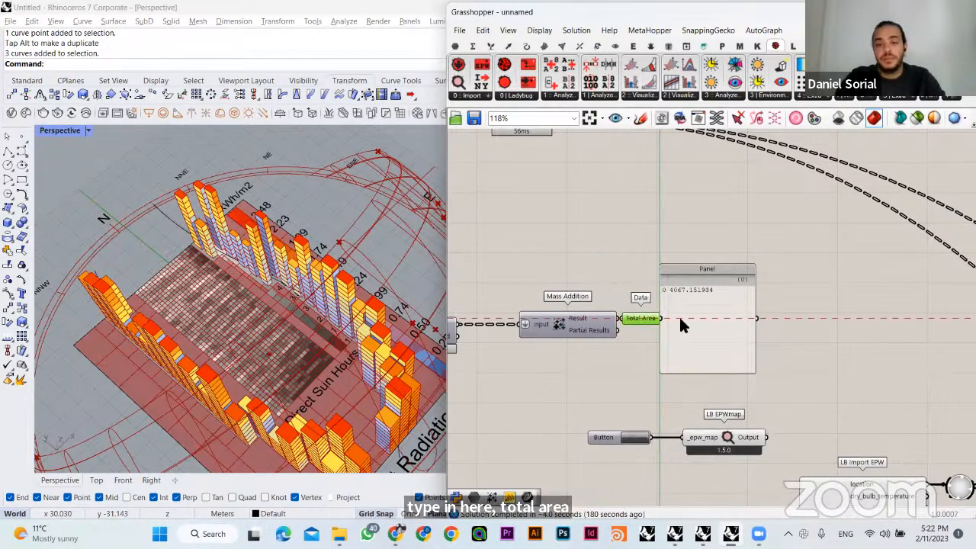
- Feed the panel from Total Area and move both above the Sunlight Hours outputs, with Total Area directly above the Sunlight Hours parameter
shift+drag(700, 304, 770, 303)
drag(805, 234, 649, 347)
scroll(666, 317, down, 1)
scroll(671, 322, down, 7)
drag(563, 342, 876, 360)
scroll(861, 365, up, 3)
click(801, 278)
scroll(862, 347, up, 3)
right_drag(863, 348, 799, 298)
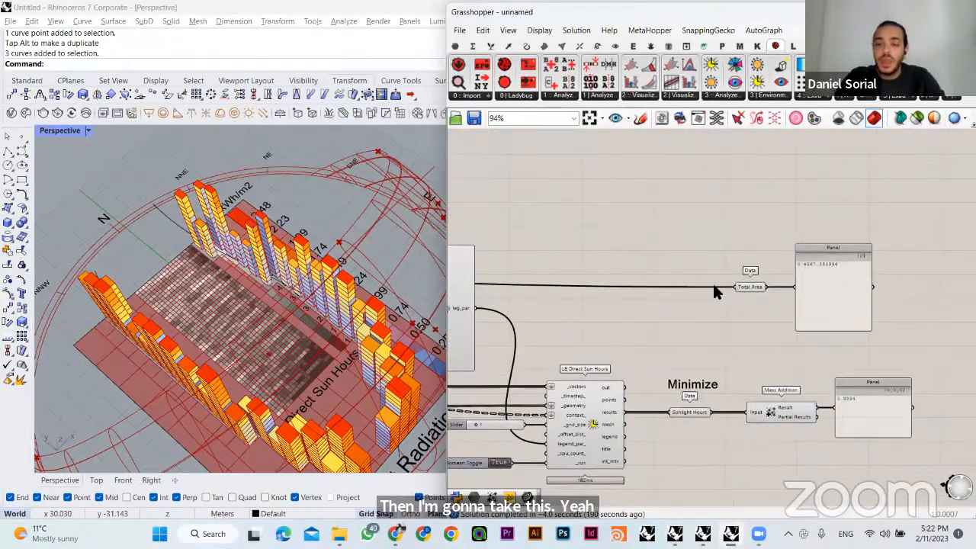
drag(751, 287, 691, 287)
- Place a copy of the Minimize note above the Total Area parameter and change its text to Maximize
double_click(704, 251)
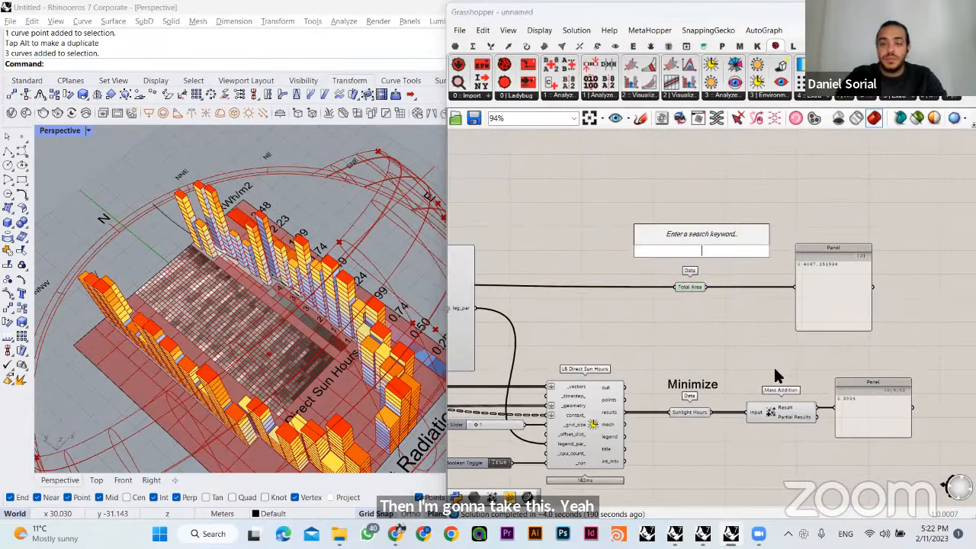
click(714, 388)
alt+drag(693, 382, 694, 255)
scroll(741, 307, up, 2)
double_click(694, 239)
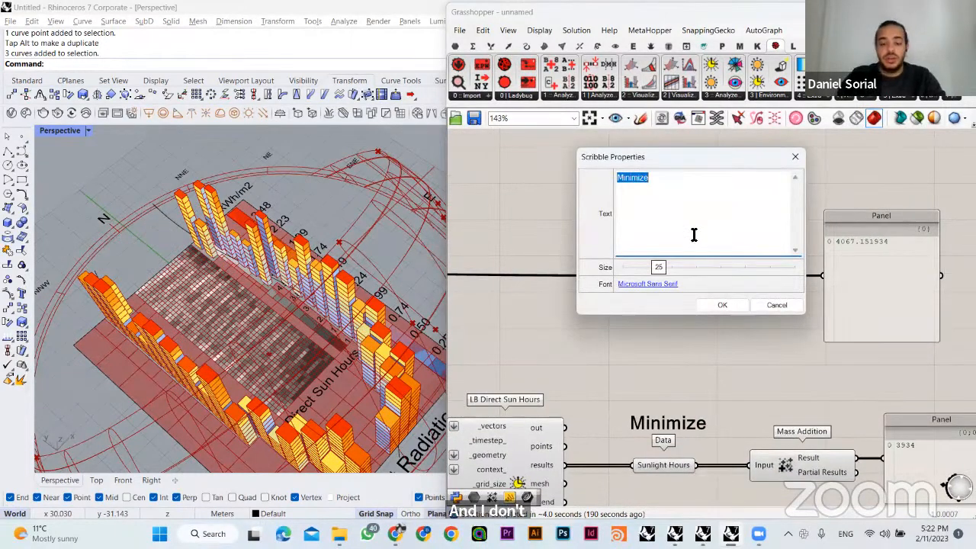
text(Maximize)
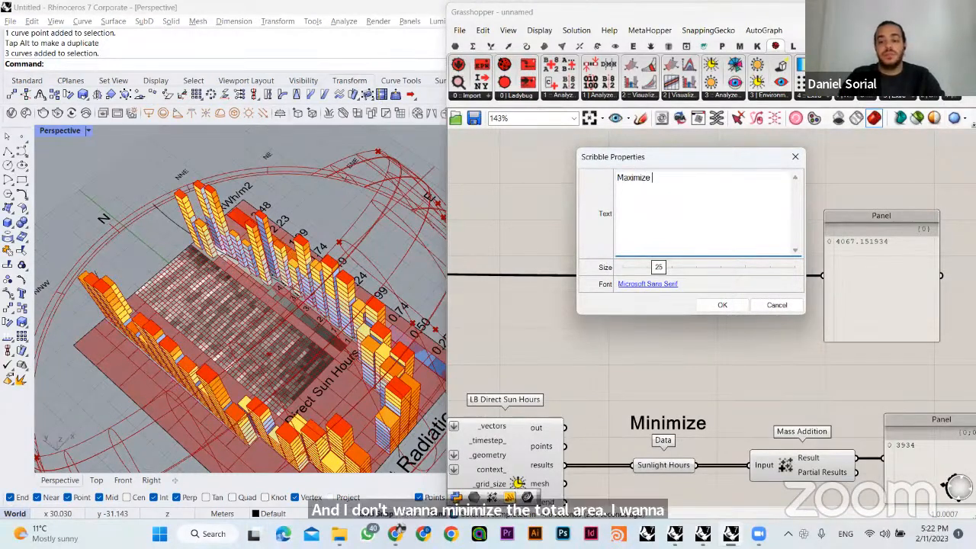
click(702, 304)
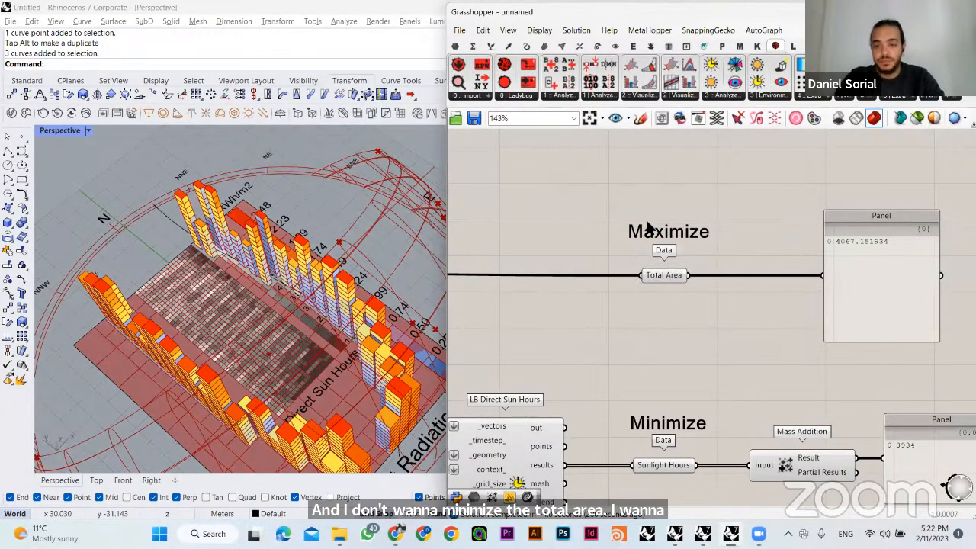
right_drag(841, 287, 678, 260)
drag(746, 251, 784, 245)
right_click(785, 245)
click(672, 208)
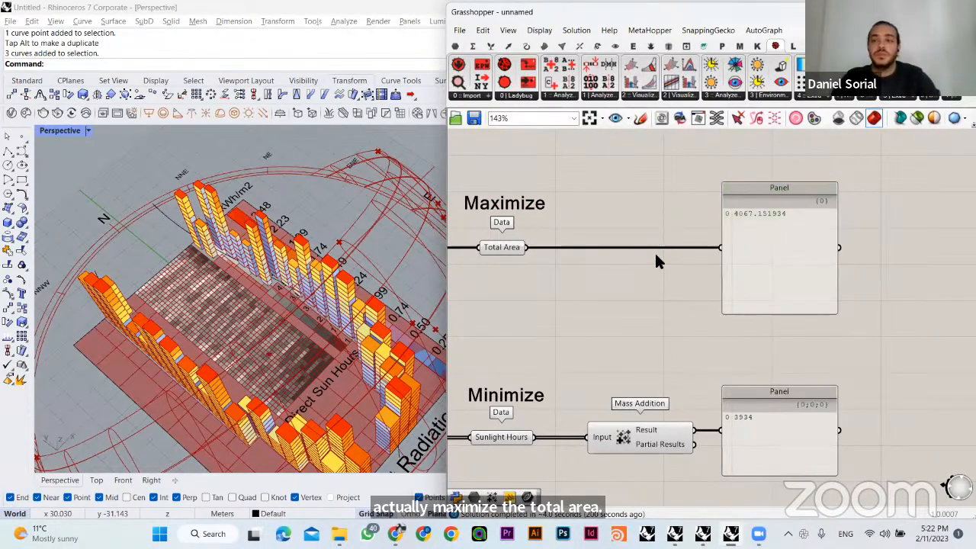
right_drag(282, 312, 595, 282)
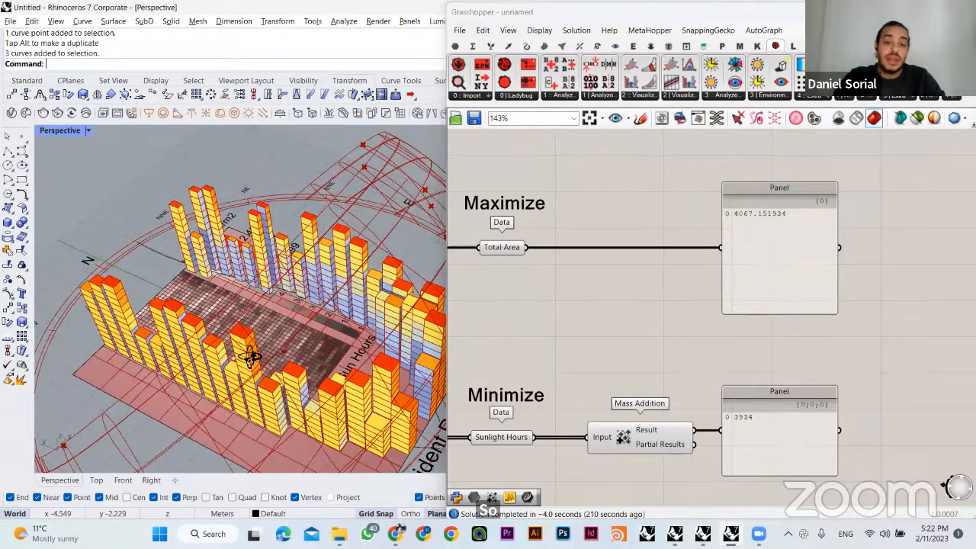
right_drag(246, 351, 276, 339)
right_drag(457, 336, 397, 336)
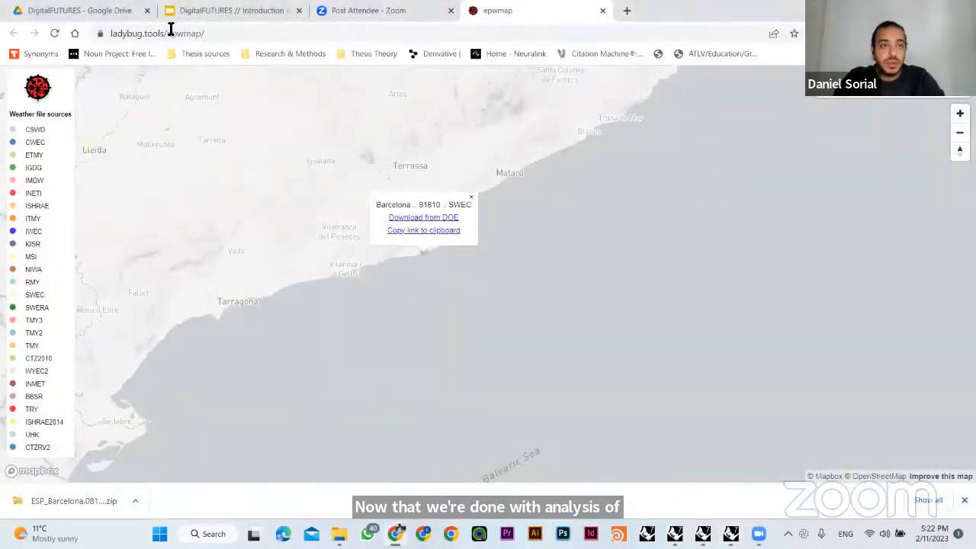
- Examine the Genetic Solvers workflow slide in the browser, from Analysis Objectives to Optimization and Galapagos
click(177, 17)
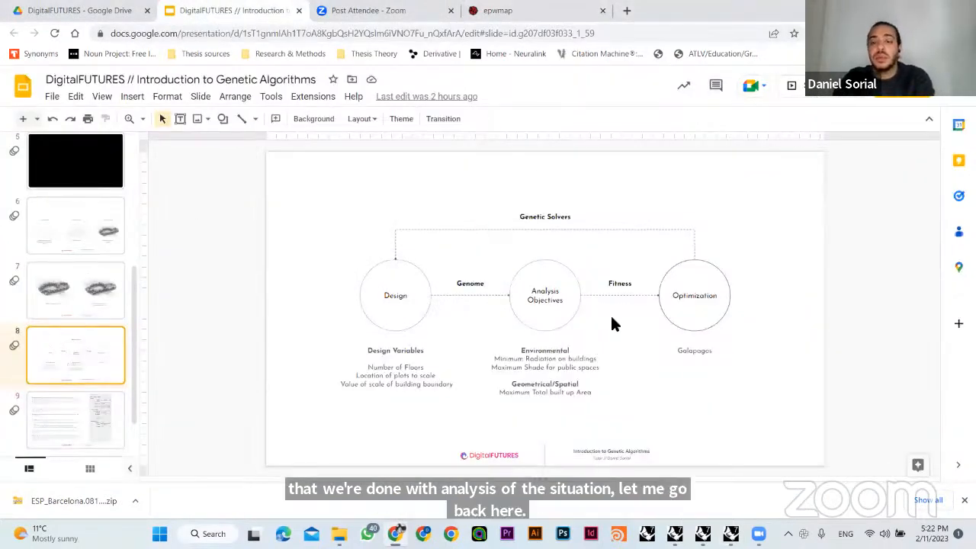
click(551, 282)
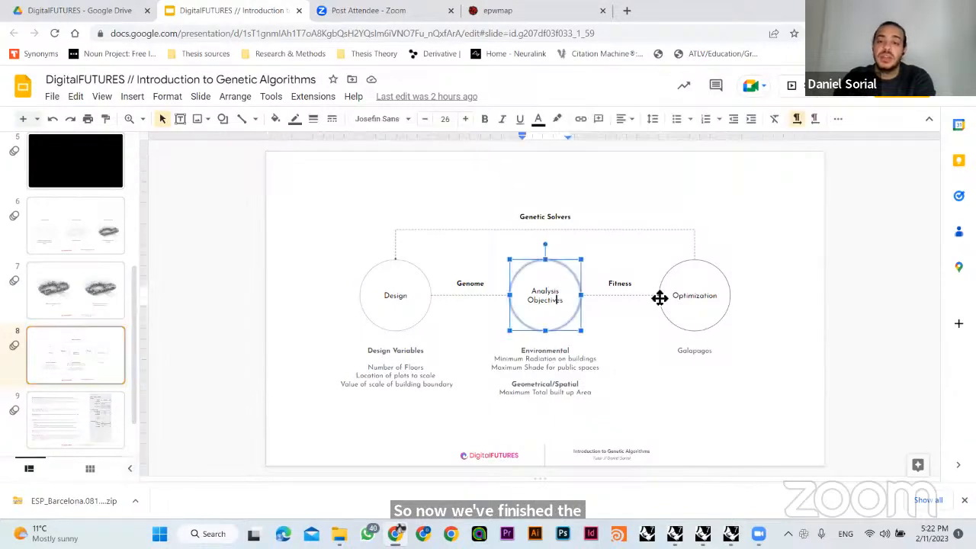
click(701, 297)
click(766, 332)
click(723, 354)
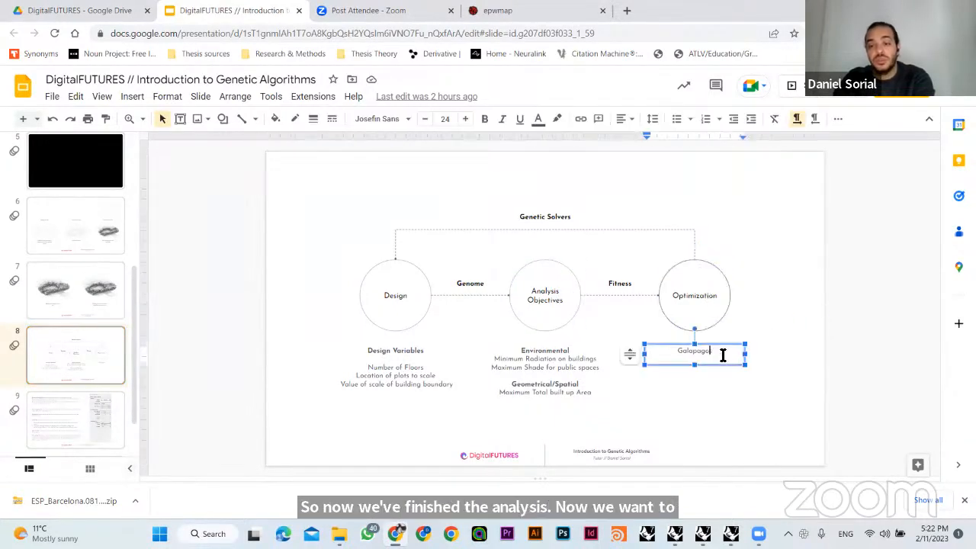
click(801, 343)
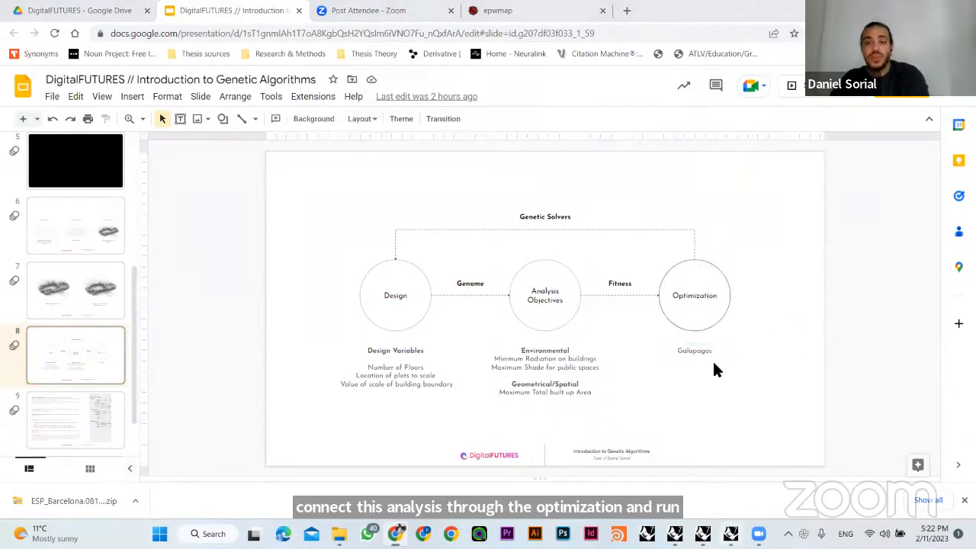
- Switch back to Grasshopper and add a Galapagos component just above the Total Area result panel
key(alt+Tab)
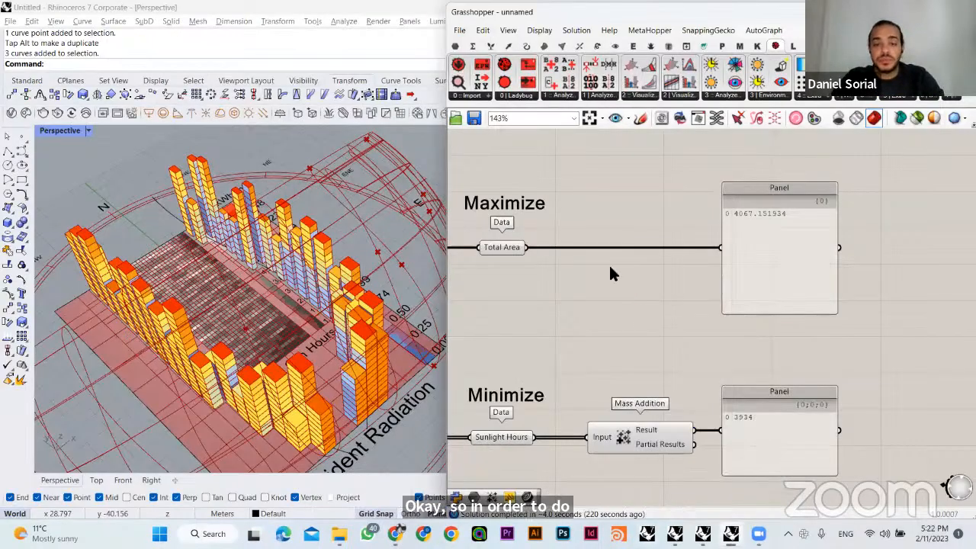
right_drag(656, 237, 674, 350)
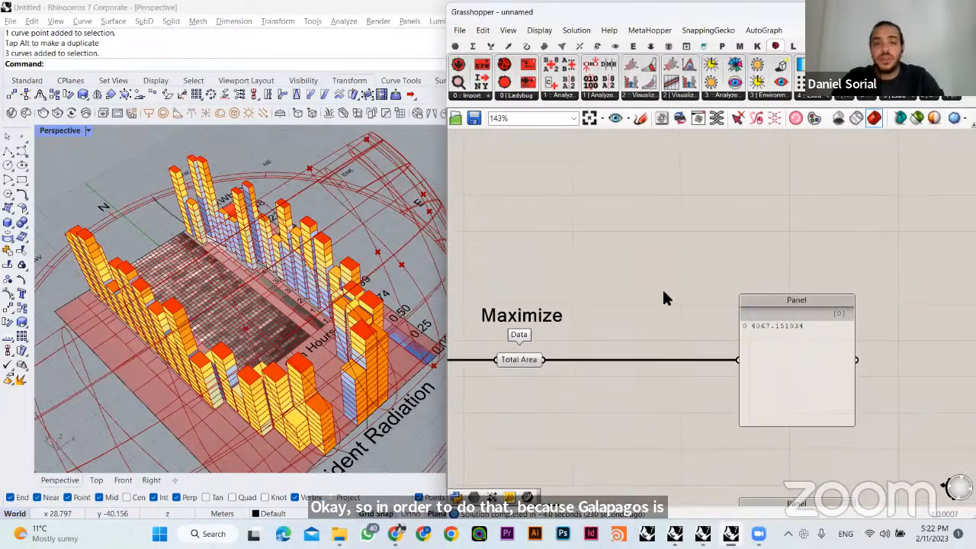
double_click(698, 215)
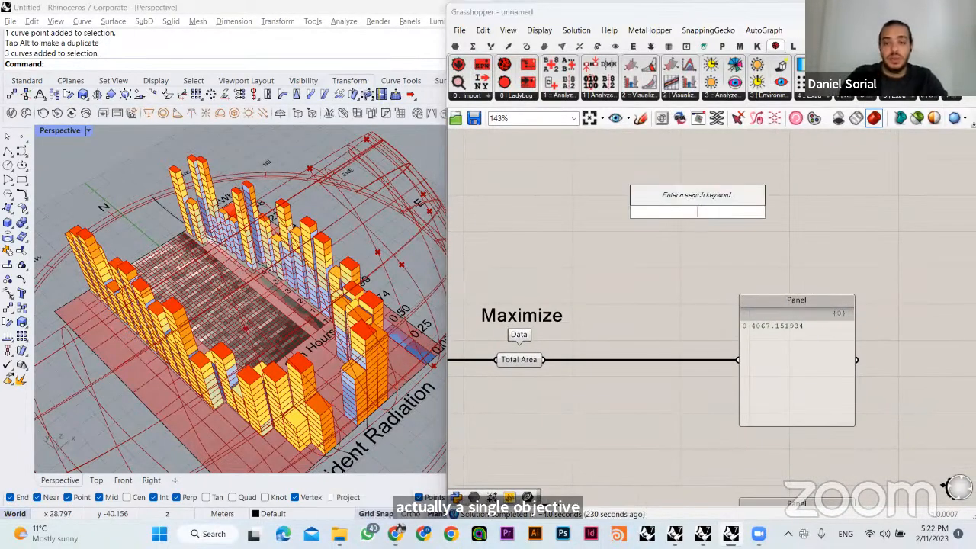
text(gala)
key(Return)
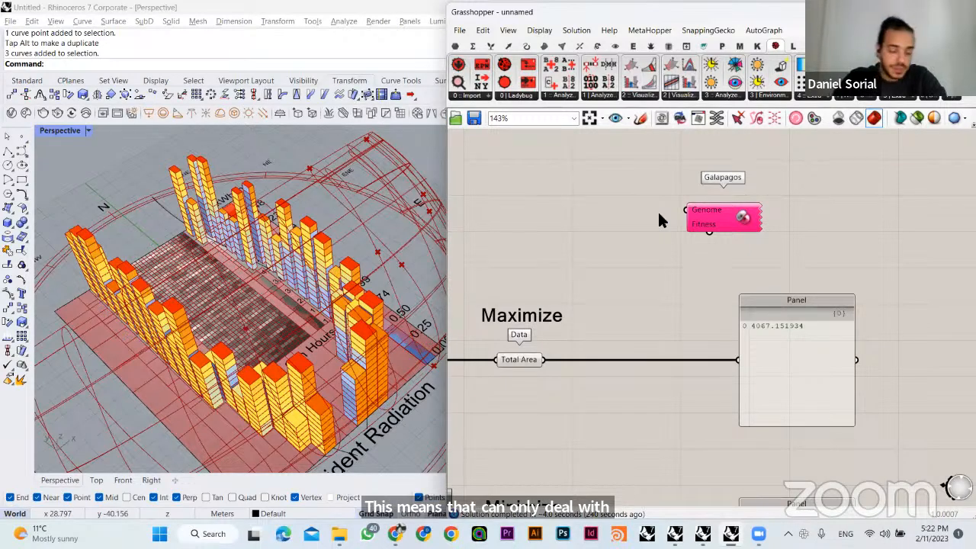
right_drag(658, 221, 673, 267)
drag(728, 248, 773, 242)
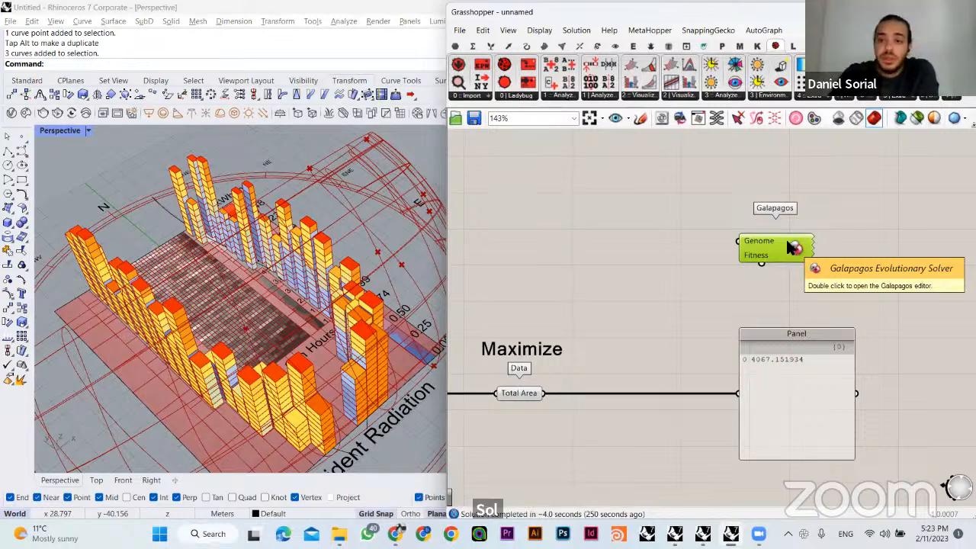
click(712, 271)
right_drag(712, 272, 663, 211)
drag(729, 211, 729, 254)
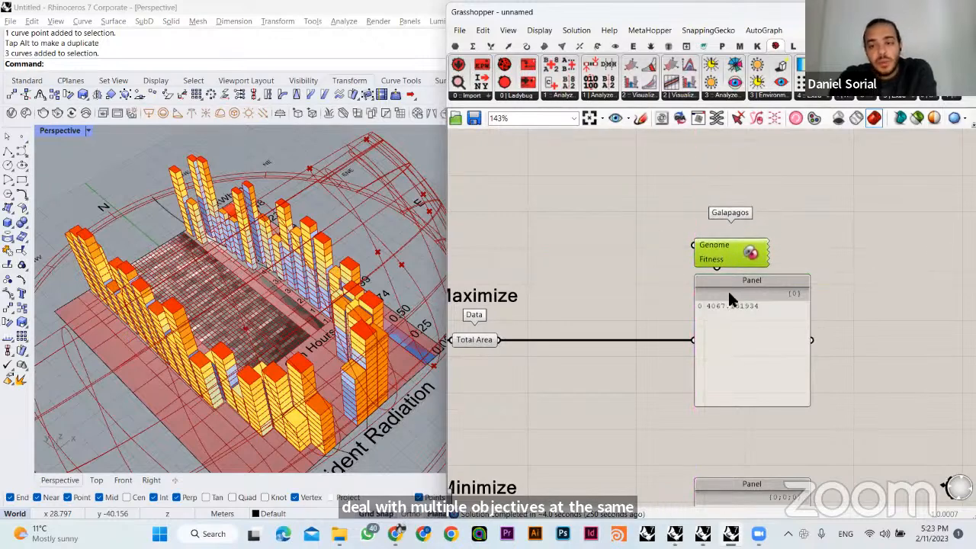
- Move the Galapagos component to free canvas space to the right of the Total Area result panel
right_drag(769, 312, 775, 286)
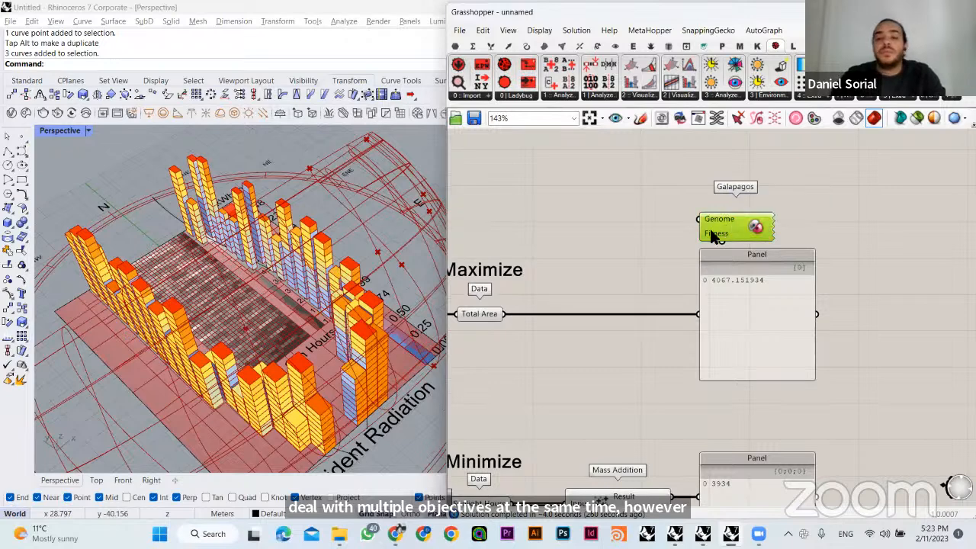
drag(639, 197, 810, 283)
click(675, 247)
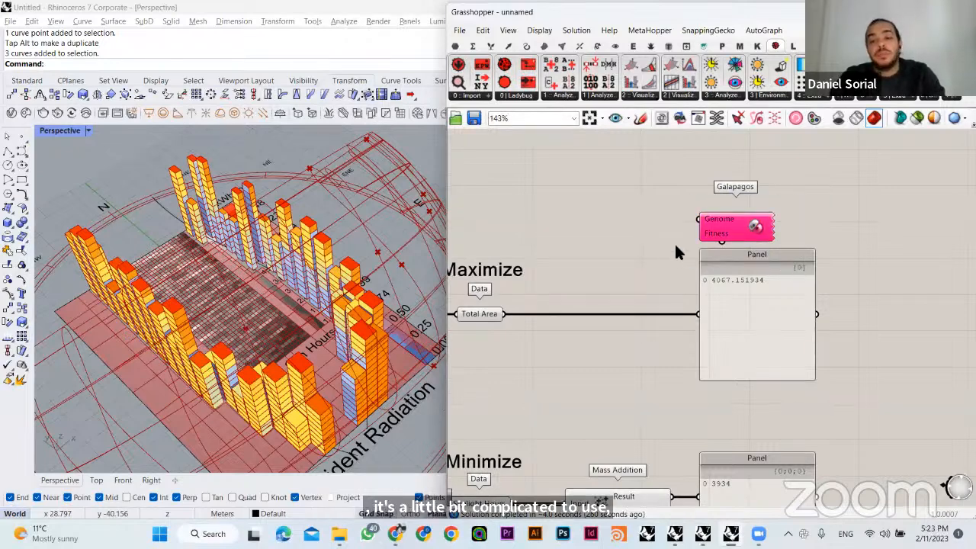
scroll(662, 244, down, 2)
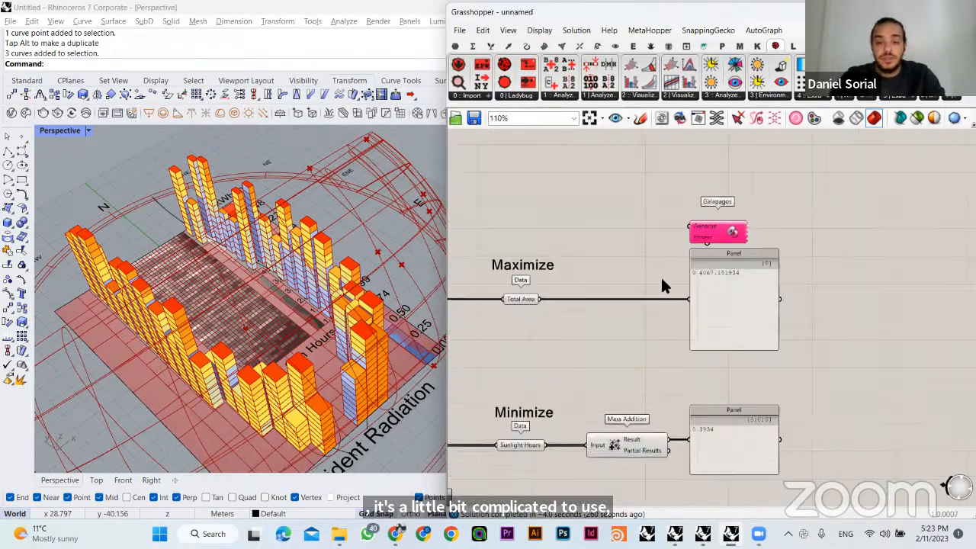
drag(707, 241, 880, 261)
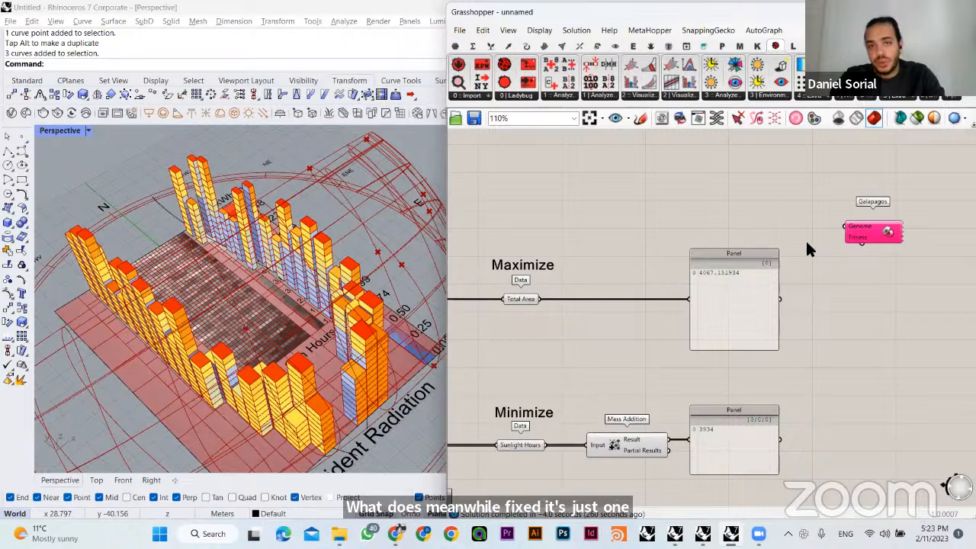
right_drag(766, 221, 723, 223)
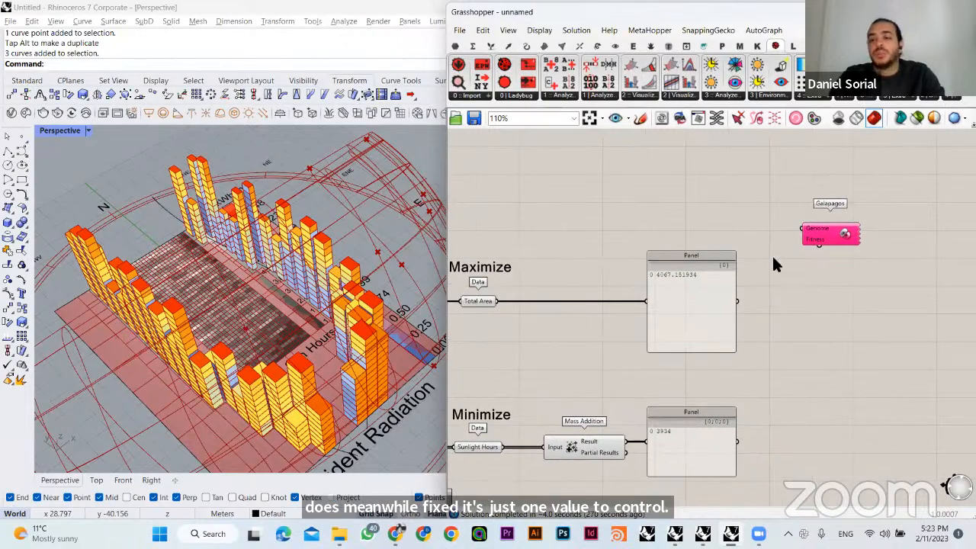
- Switch to the browser slides, examine how Genome and Fitness feed the Solver on slide 4, and return to Grasshopper
mouse_move(395, 533)
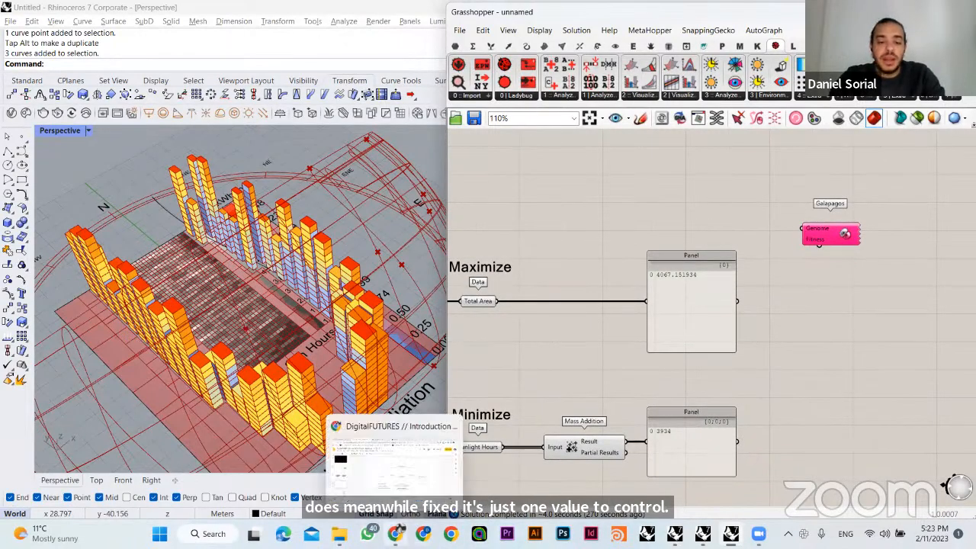
click(393, 456)
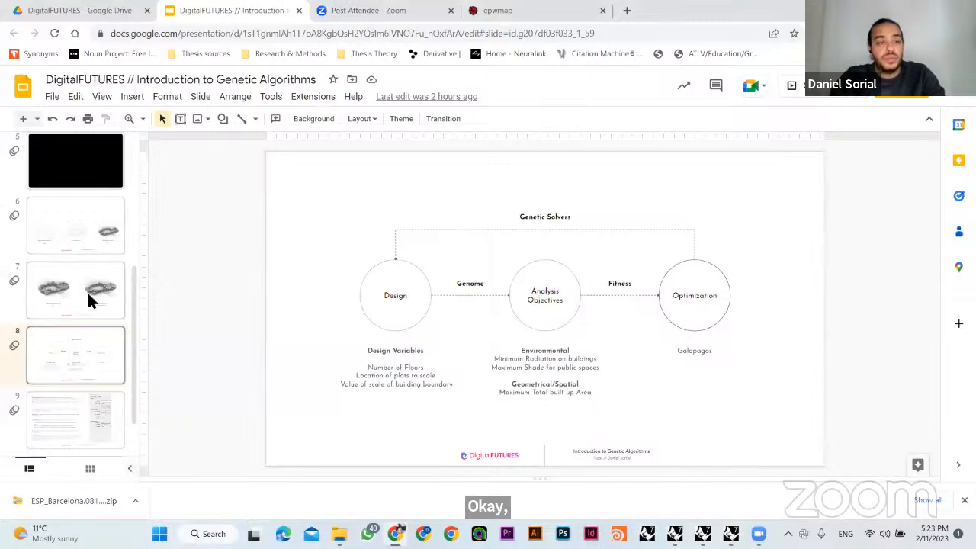
scroll(88, 283, up, 3)
click(95, 267)
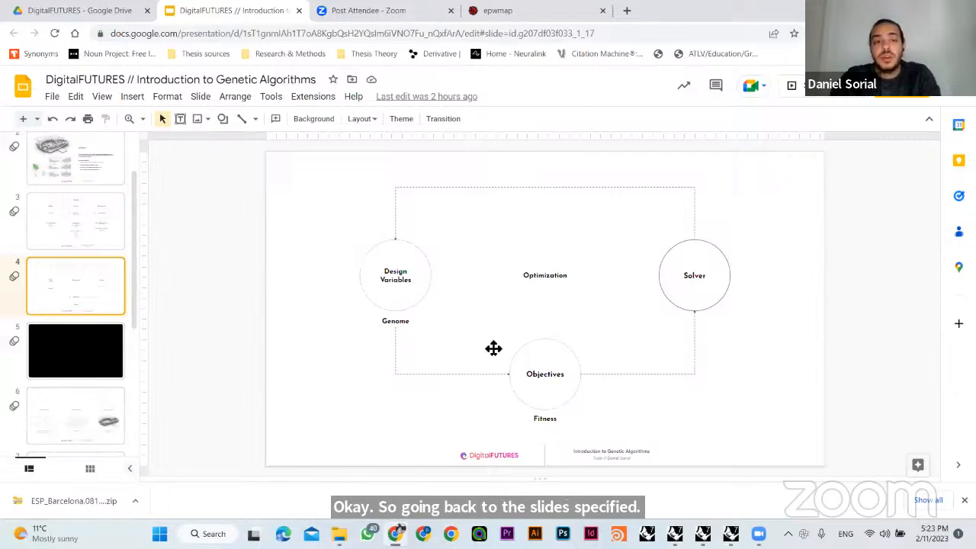
click(344, 320)
click(288, 265)
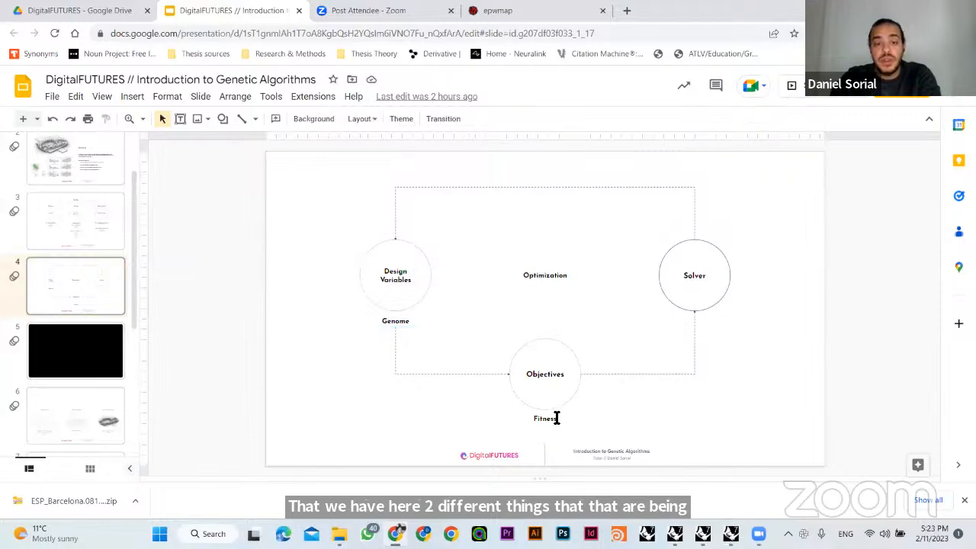
click(548, 374)
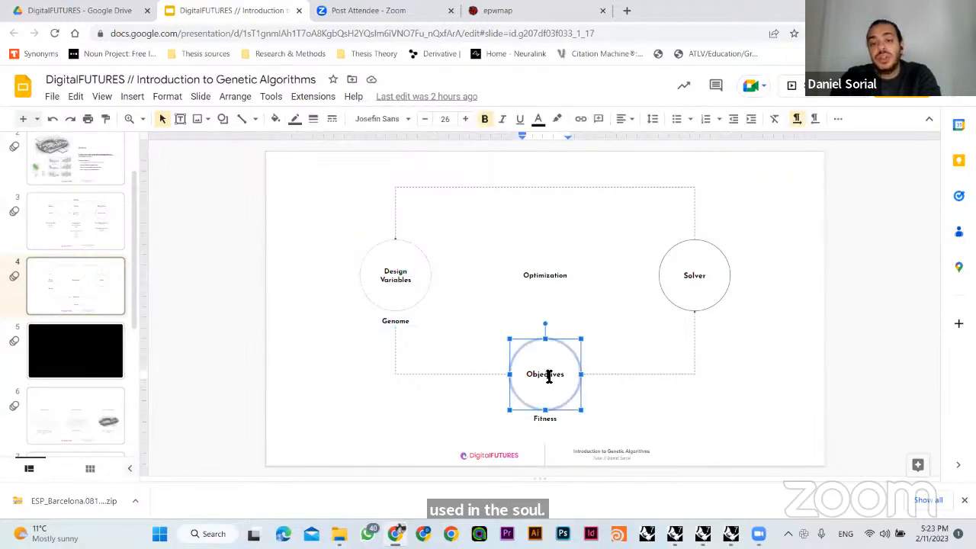
click(723, 382)
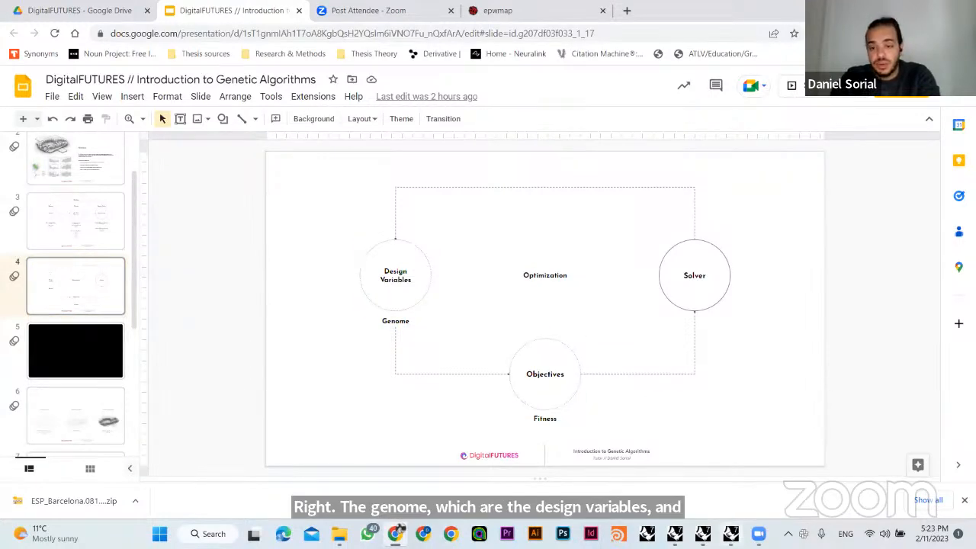
click(730, 534)
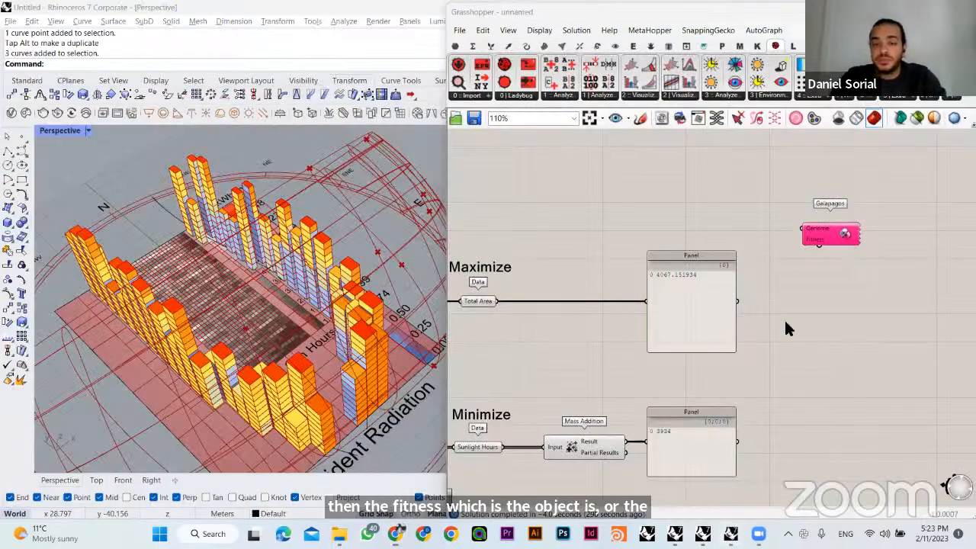
right_drag(785, 322, 794, 287)
double_click(804, 347)
text(w)
click(827, 383)
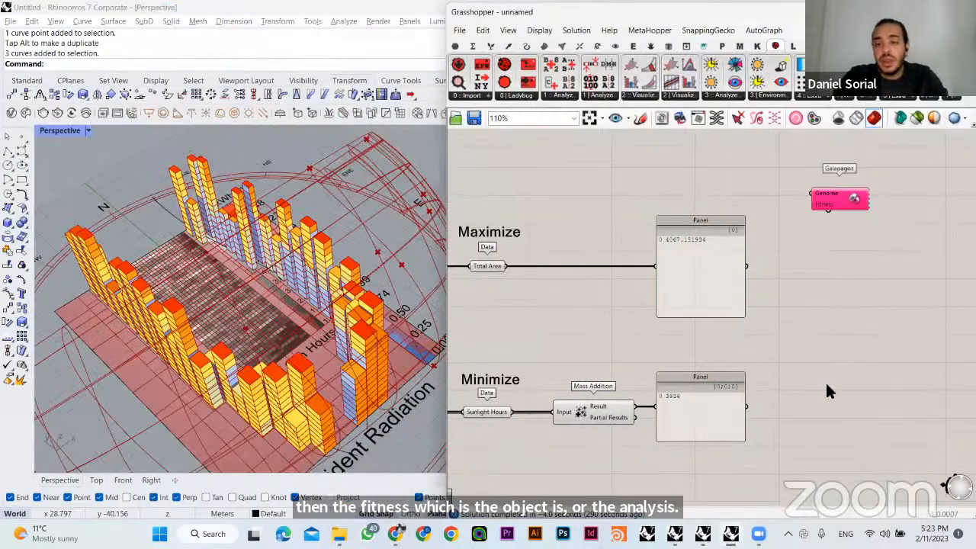
scroll(737, 254, down, 2)
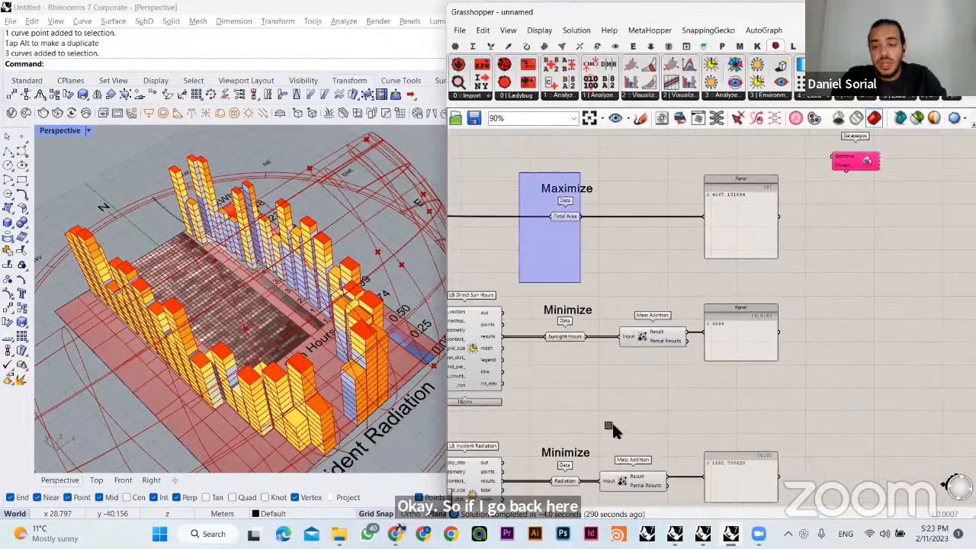
- Highlight the Total Area, Sunlight Hours and Radiation parameters together and individually to review the three optimization outputs
drag(613, 424, 592, 491)
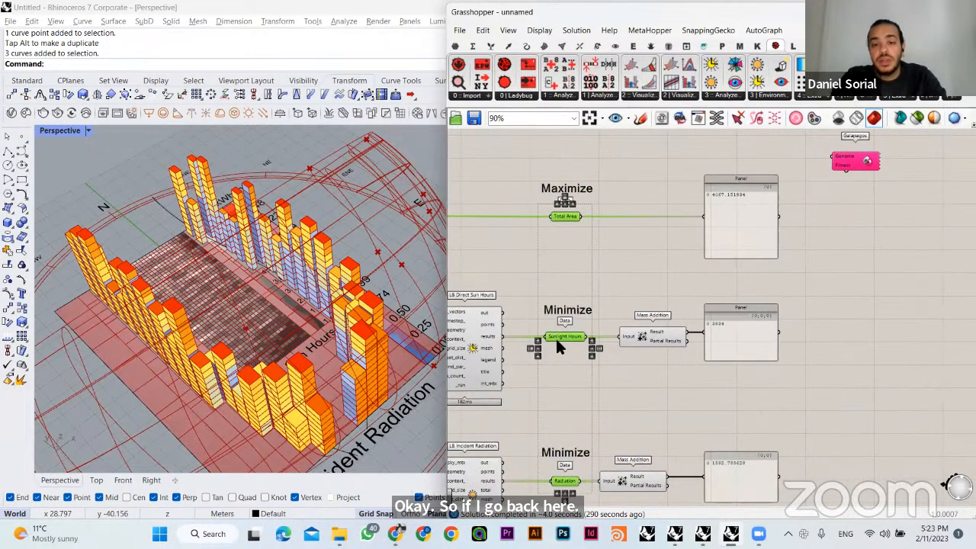
click(570, 217)
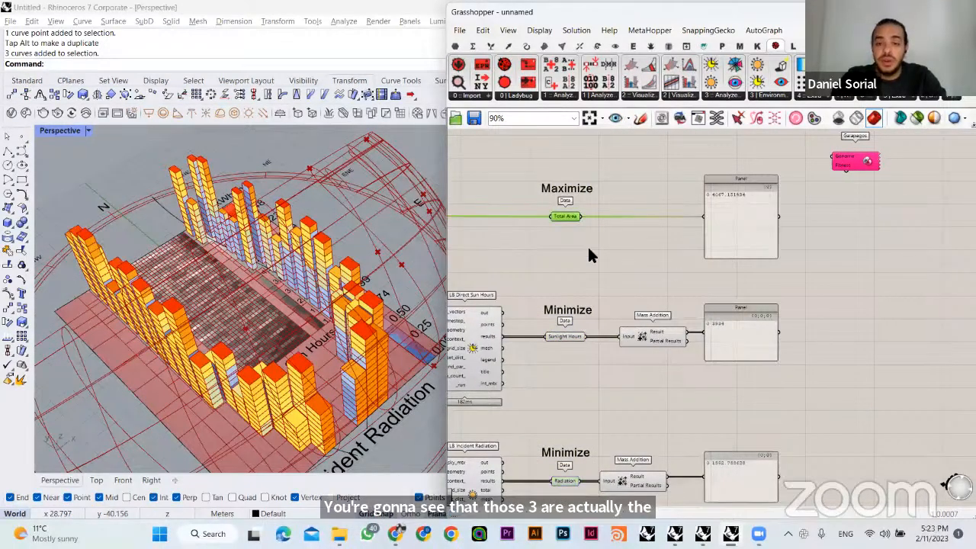
shift+click(563, 337)
shift+click(566, 481)
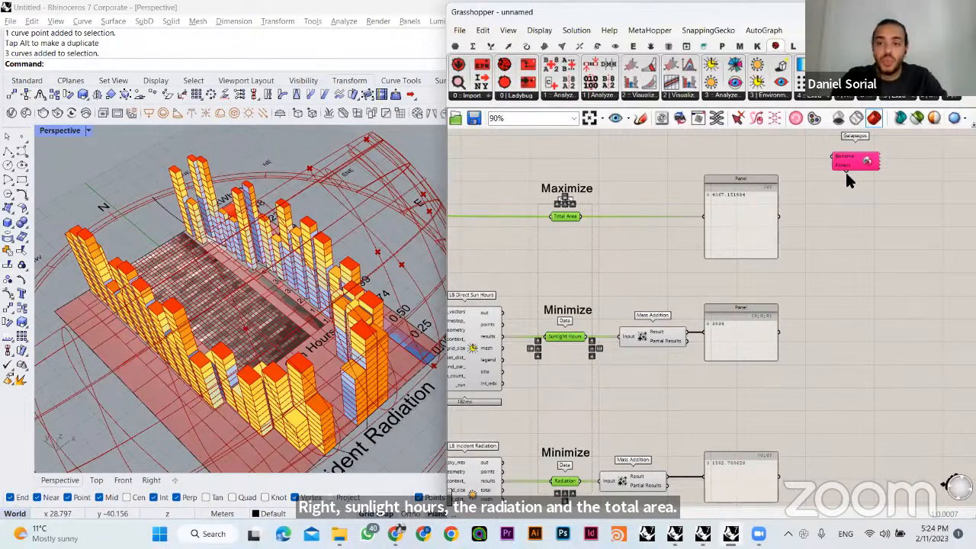
double_click(827, 269)
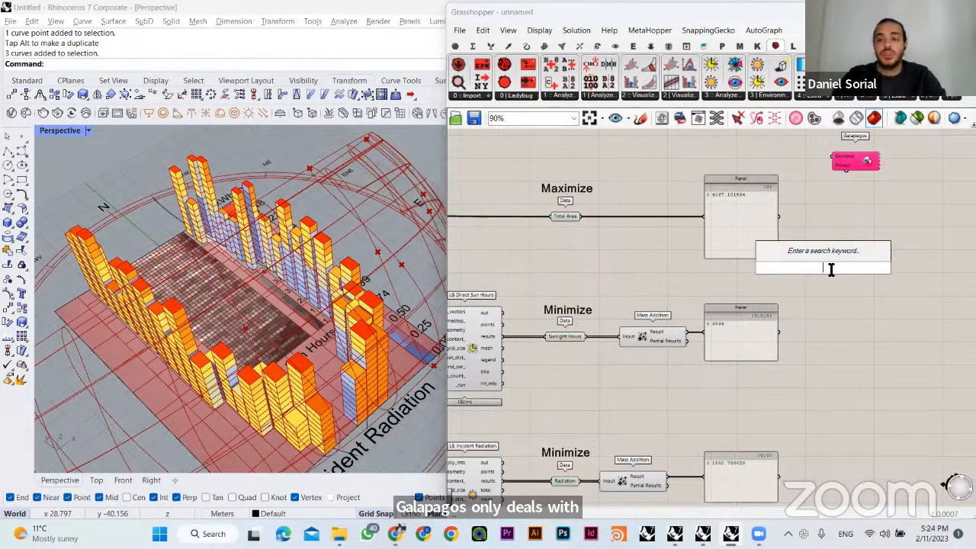
click(564, 217)
shift+click(566, 336)
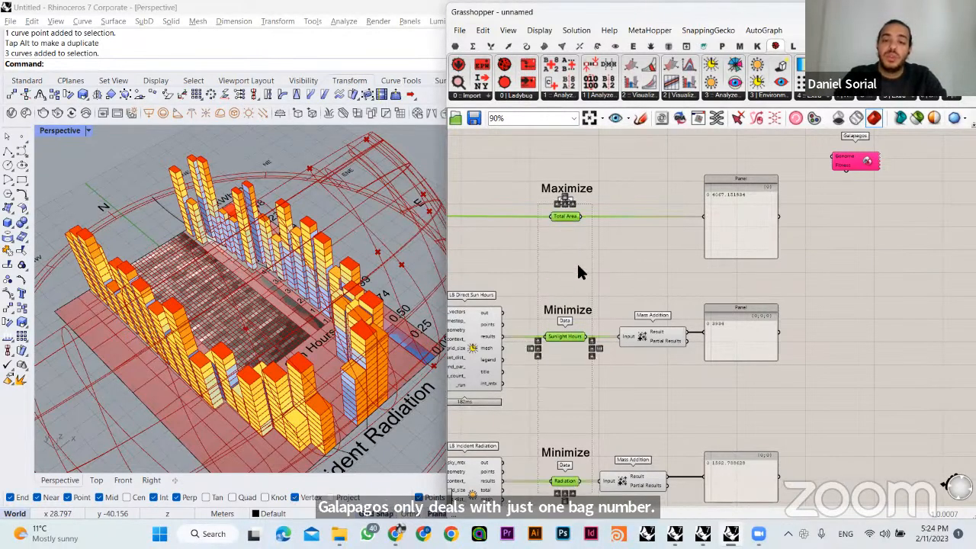
- Add an empty Data parameter to the free canvas space below the Galapagos component
click(869, 289)
right_click(869, 288)
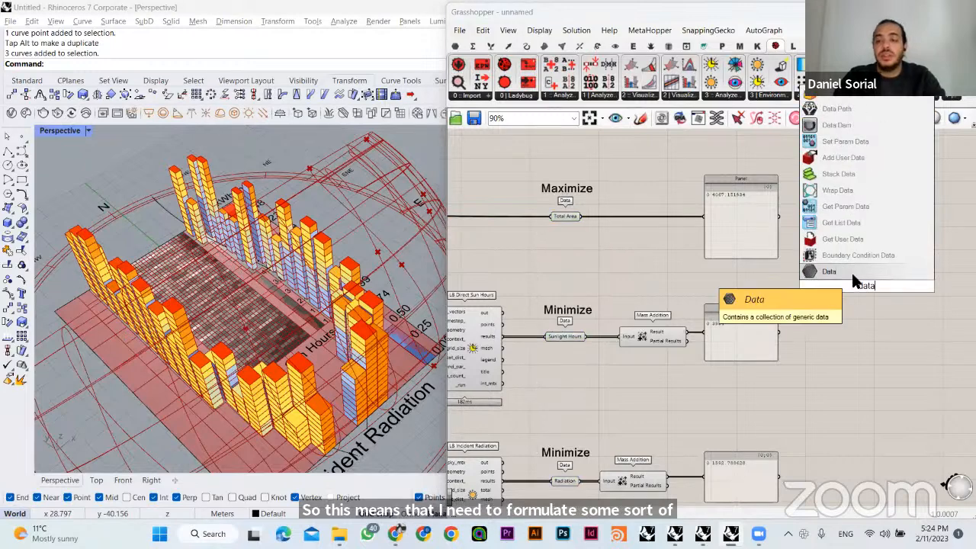
click(862, 277)
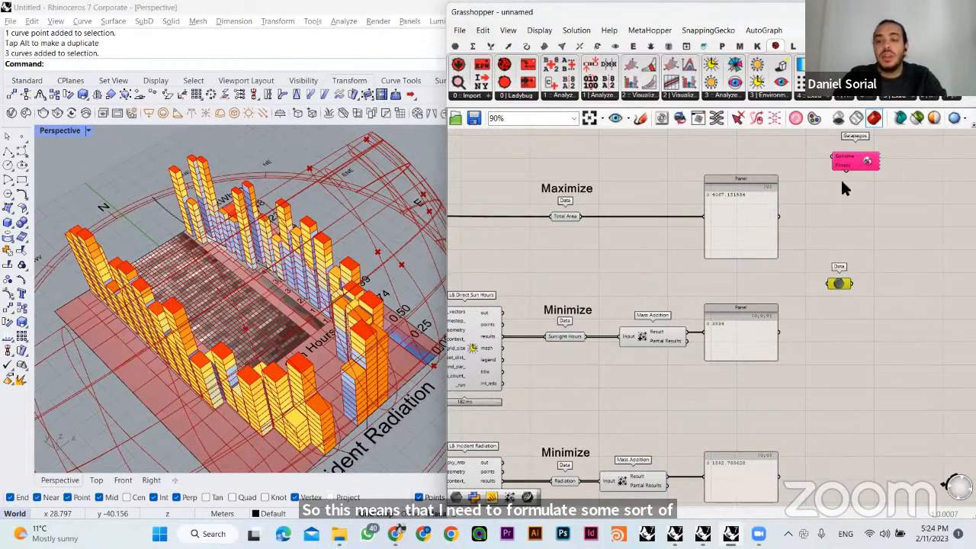
drag(845, 171, 848, 284)
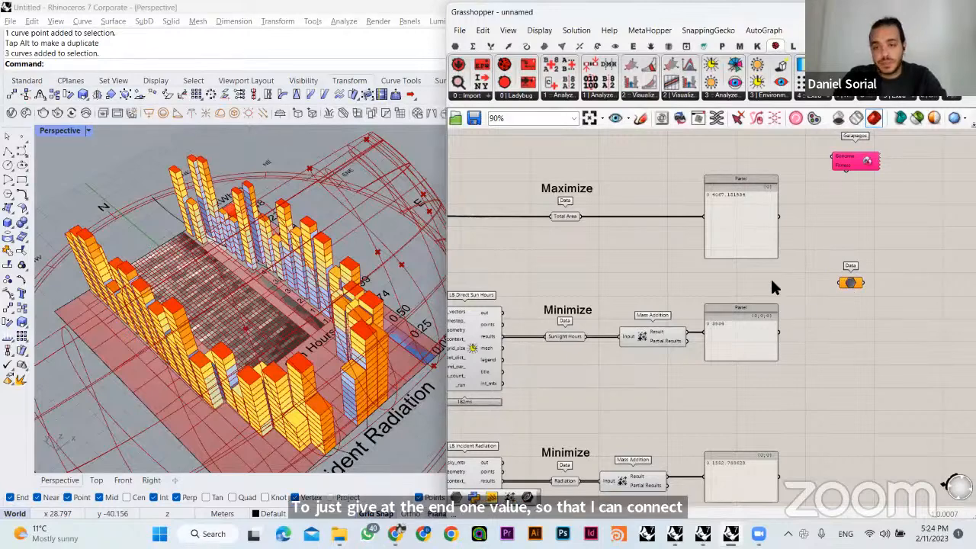
- Move the Galapagos component slightly higher on the canvas and open its editor, placing the editor window clear of the component
scroll(715, 277, up, 2)
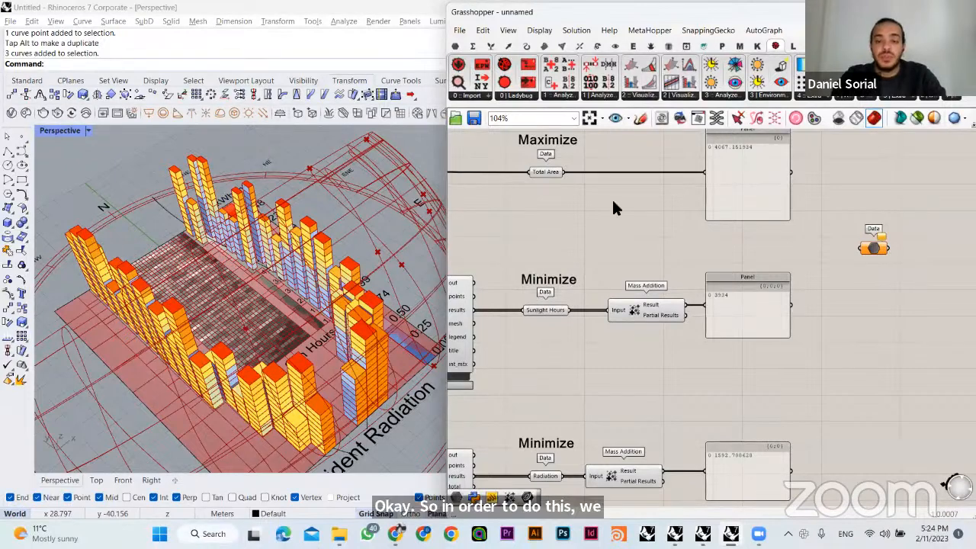
right_drag(616, 204, 572, 375)
right_click(756, 296)
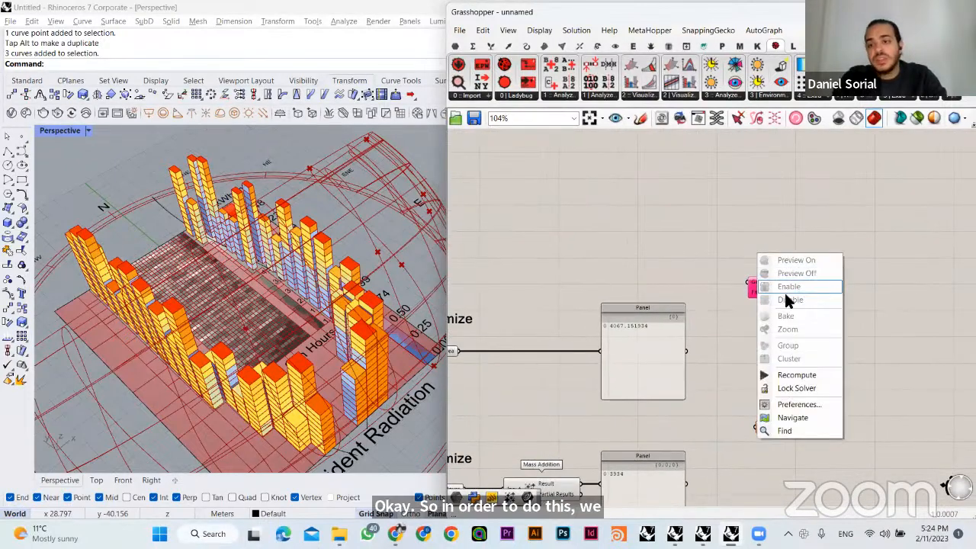
click(727, 279)
scroll(730, 280, up, 2)
scroll(784, 265, up, 1)
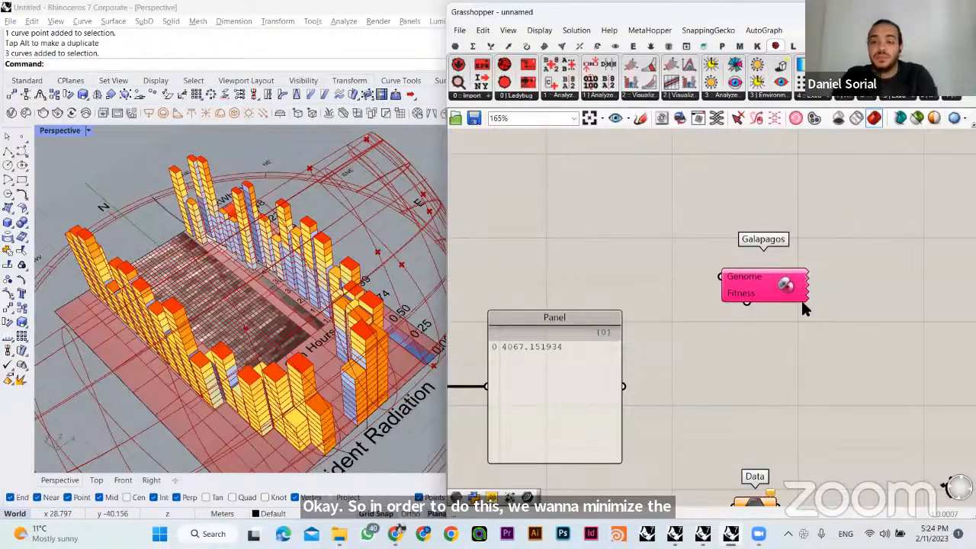
drag(786, 284, 806, 209)
double_click(801, 210)
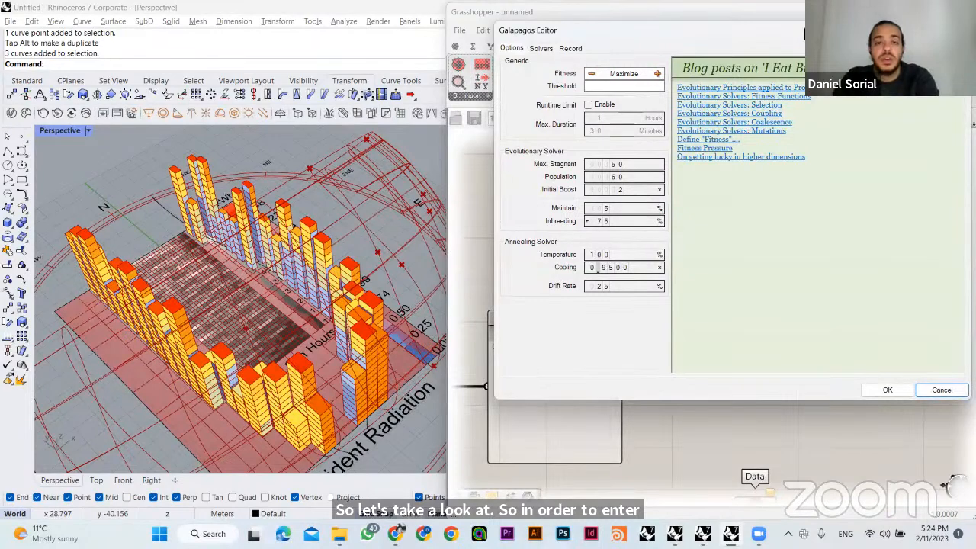
drag(803, 32, 601, 93)
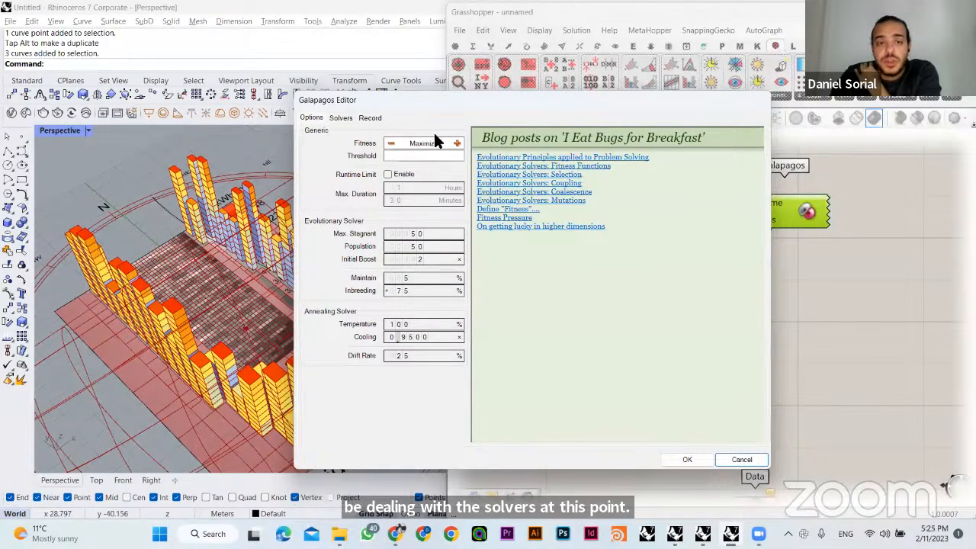
- Examine the solver page of the Galapagos Editor and return to its fitness and solver options
click(340, 118)
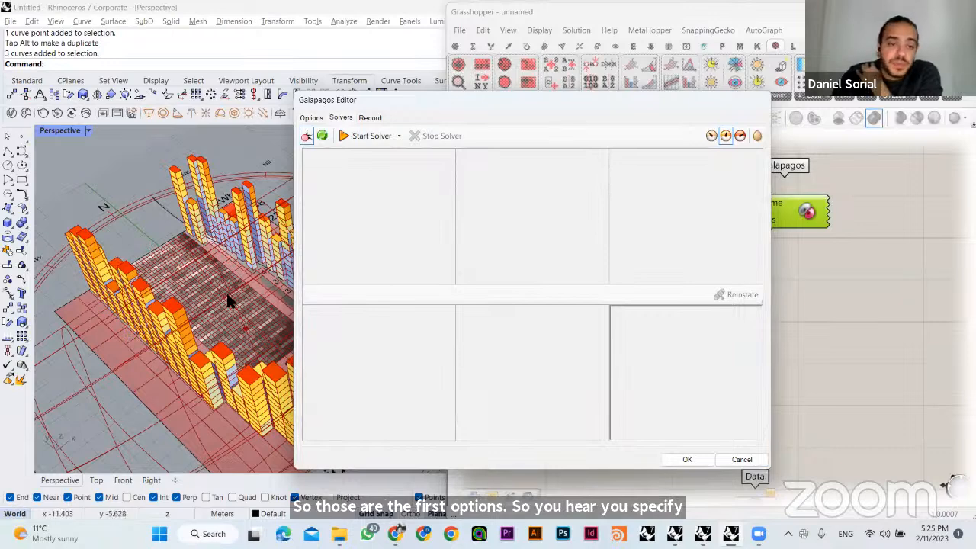
click(311, 120)
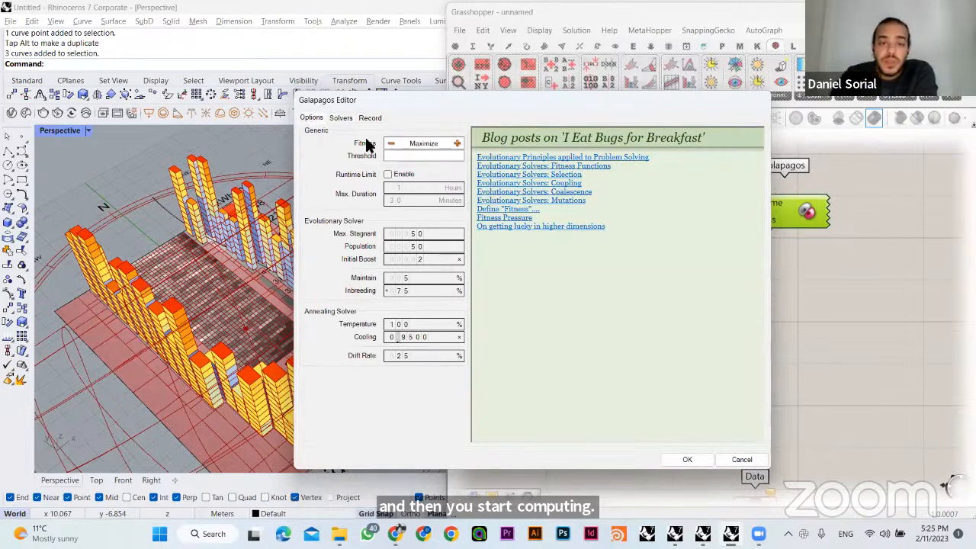
drag(502, 106, 373, 112)
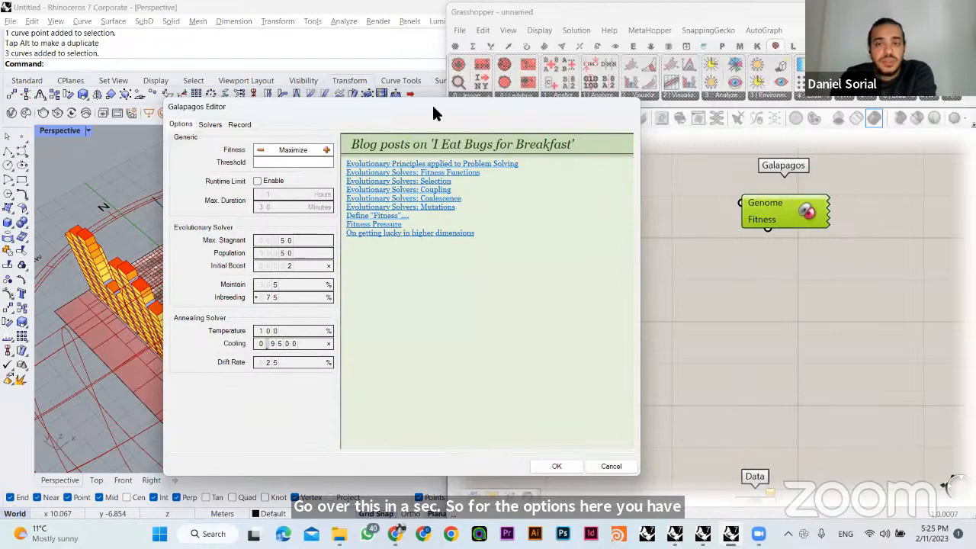
drag(522, 111, 617, 106)
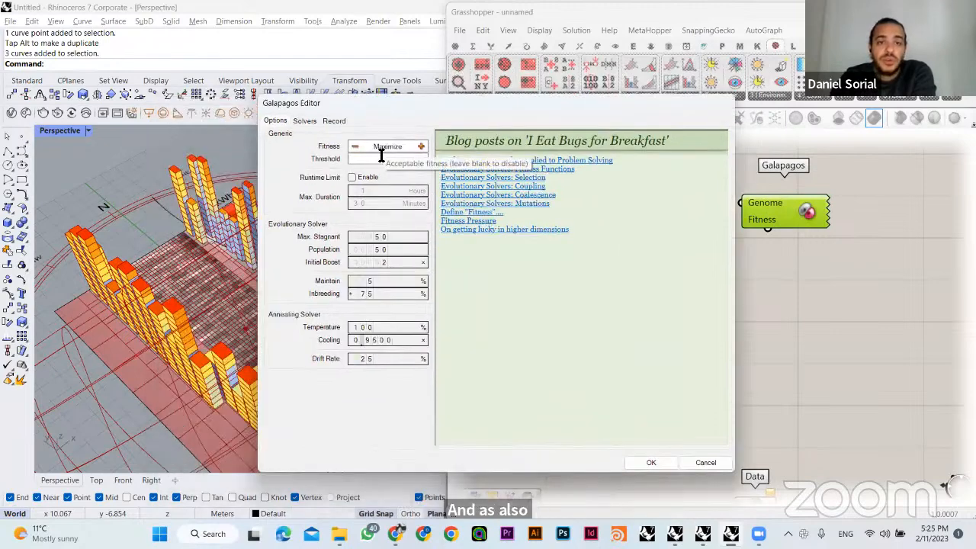
- Try the Minimize fitness setting, restore it to Maximize and close the Galapagos Editor accepting the settings
click(355, 148)
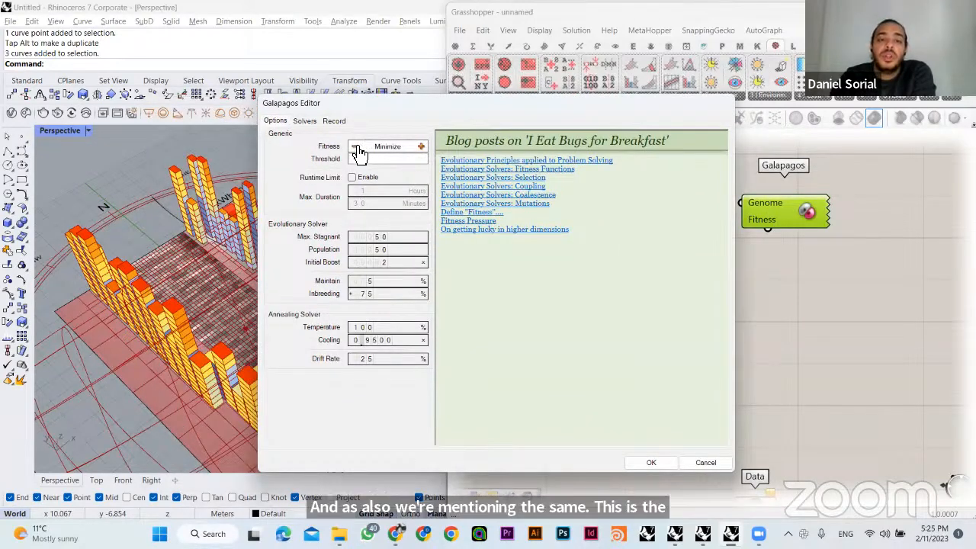
click(422, 148)
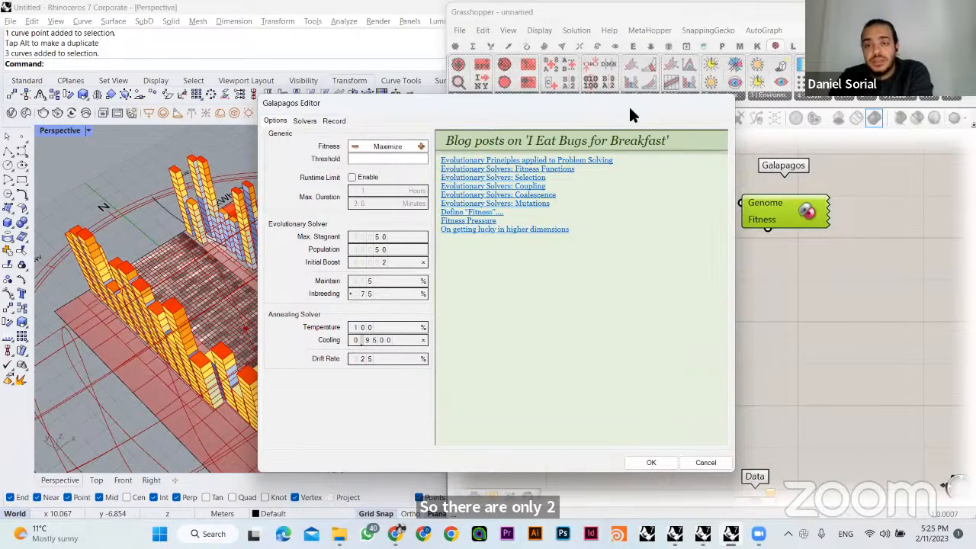
drag(630, 114, 540, 119)
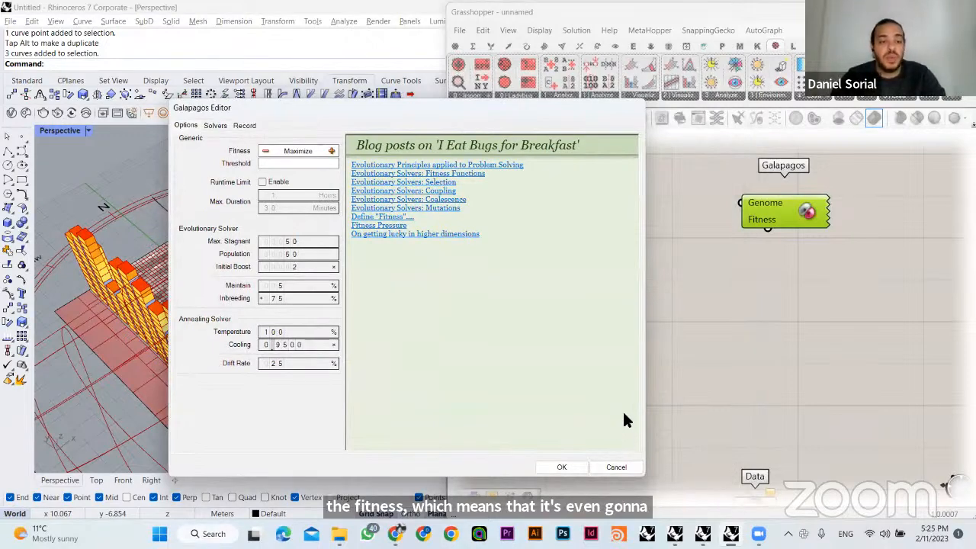
click(562, 467)
- Connect the Fitness input of the Galapagos component to the Total Area parameter
right_drag(727, 274, 778, 194)
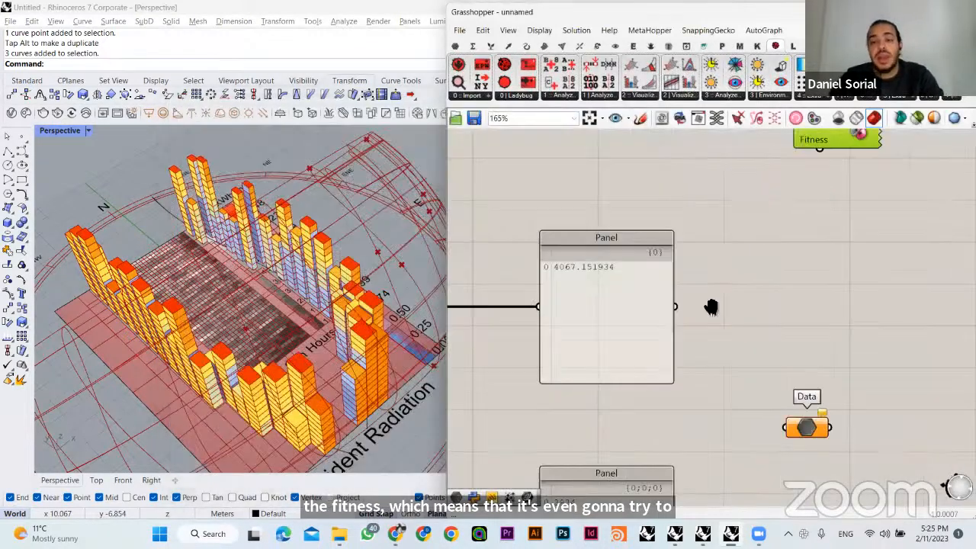
right_drag(710, 307, 781, 268)
scroll(747, 300, down, 3)
click(728, 349)
right_drag(728, 349, 784, 366)
click(560, 298)
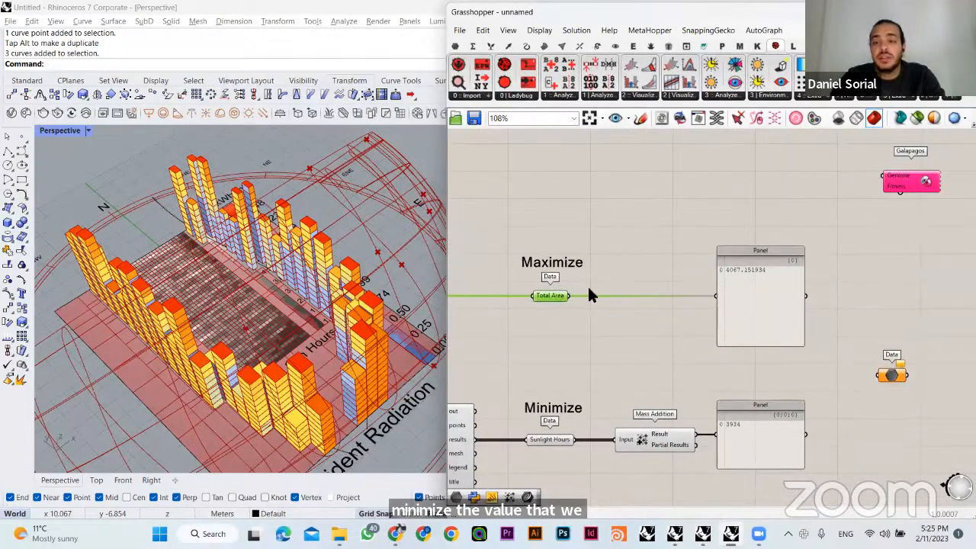
drag(900, 194, 556, 297)
- Move the Galapagos component directly above the Maximize label of the Total Area parameter
click(867, 184)
drag(894, 183, 584, 211)
click(657, 232)
scroll(562, 284, up, 1)
right_drag(580, 281, 633, 314)
click(610, 329)
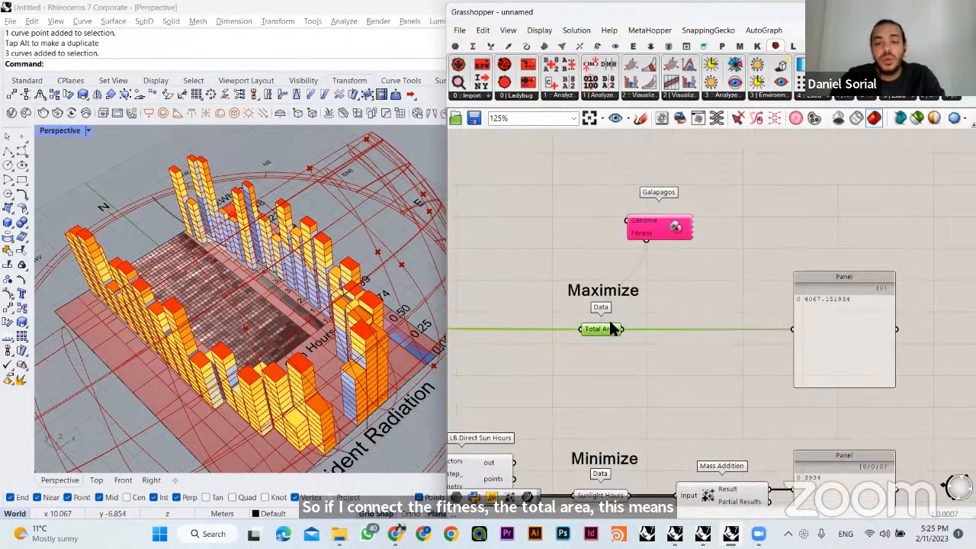
drag(650, 220, 610, 199)
click(663, 239)
right_drag(663, 238, 698, 249)
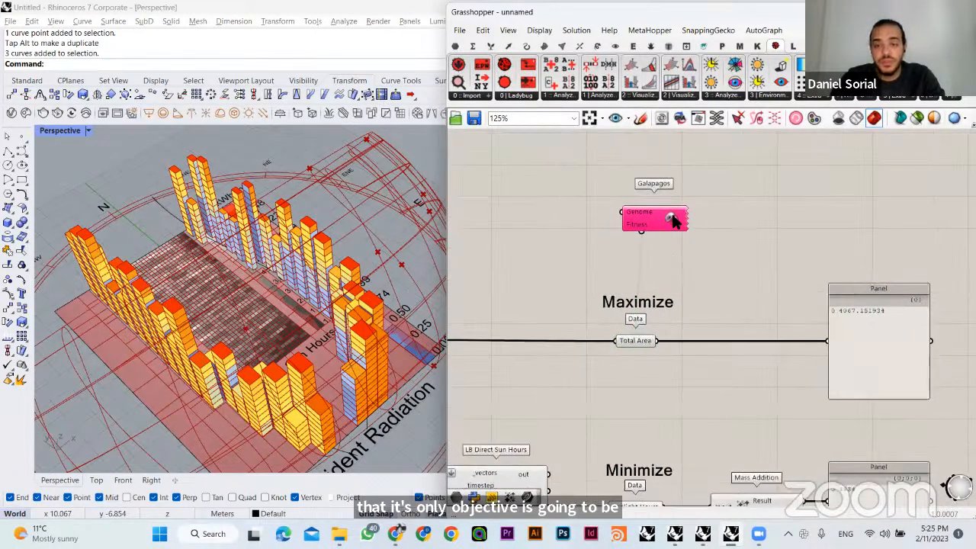
- Reopen the Galapagos Editor and move its window clear of the Galapagos component and Total Area parameter
double_click(676, 217)
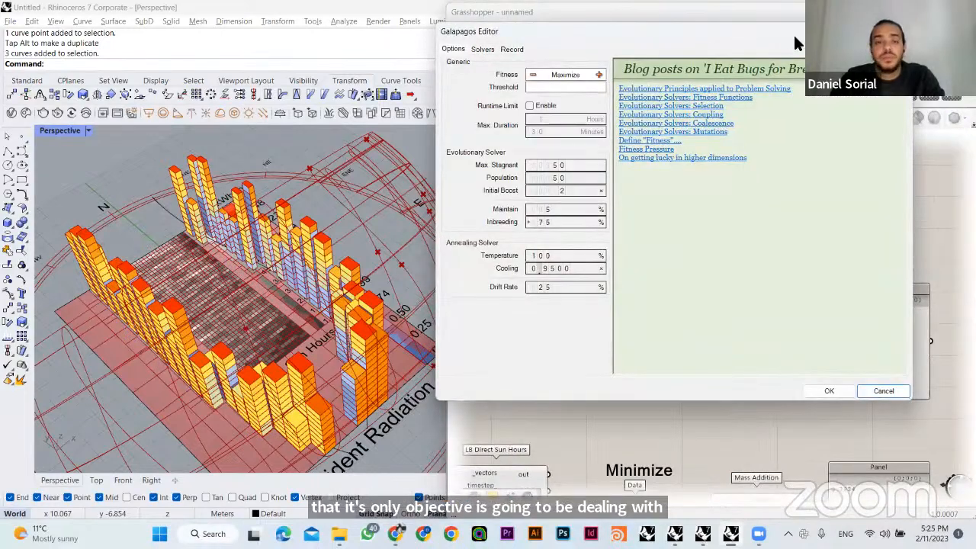
drag(793, 33, 429, 108)
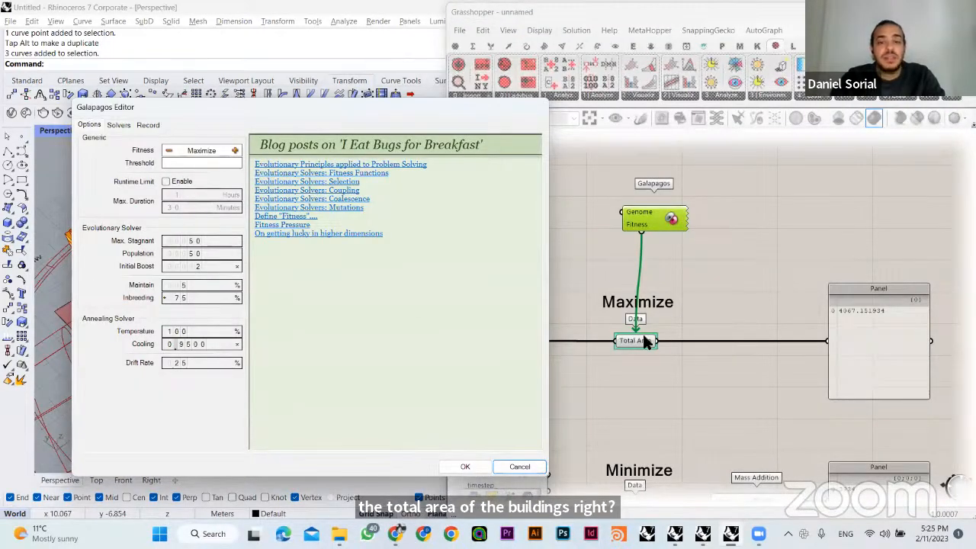
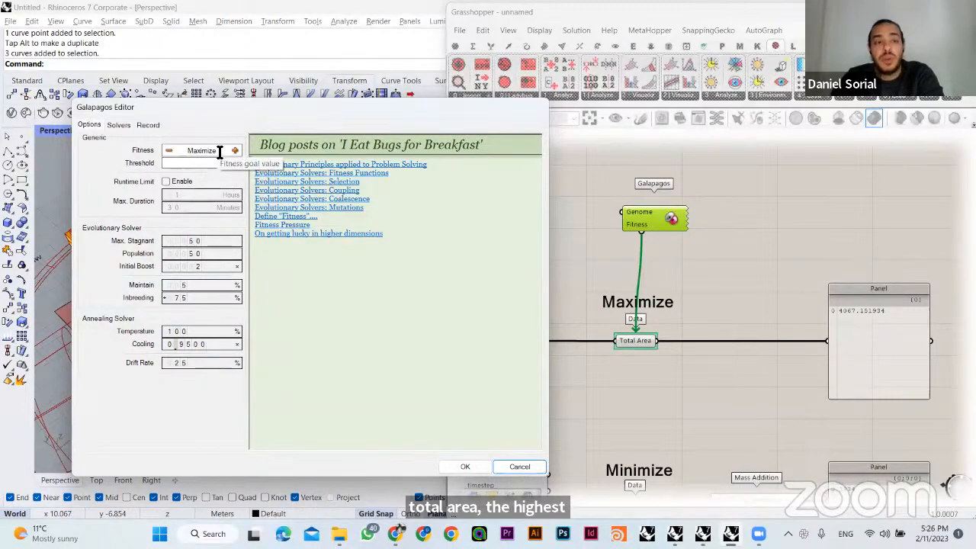
- Try the Minimize fitness setting, cancel the Galapagos Editor and move the Galapagos component aside, above the total area panel
click(171, 151)
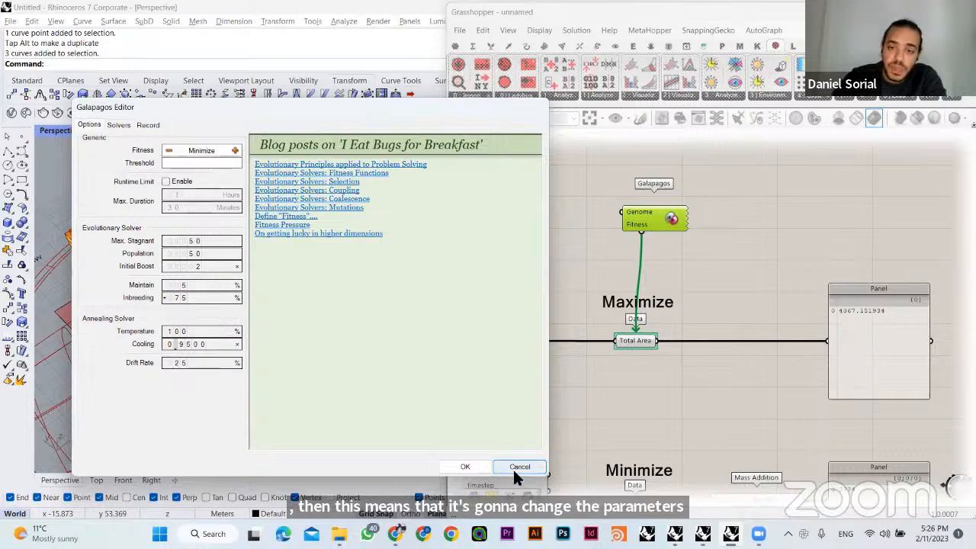
drag(647, 222, 807, 211)
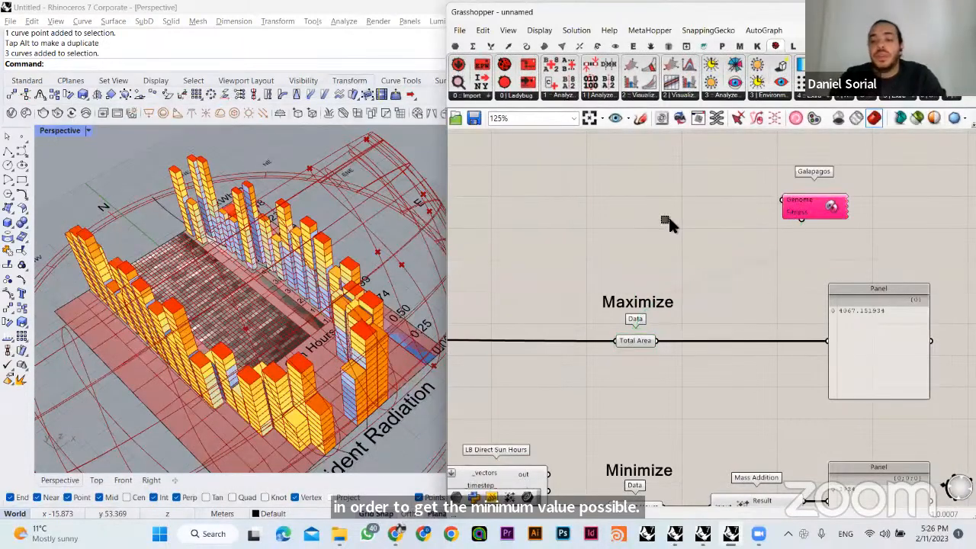
- Add a Multiplication component and connect the Mass Addition results of Sunlight Hours and Radiation to its A and B inputs
right_drag(669, 220, 584, 184)
right_drag(558, 317, 581, 179)
click(588, 339)
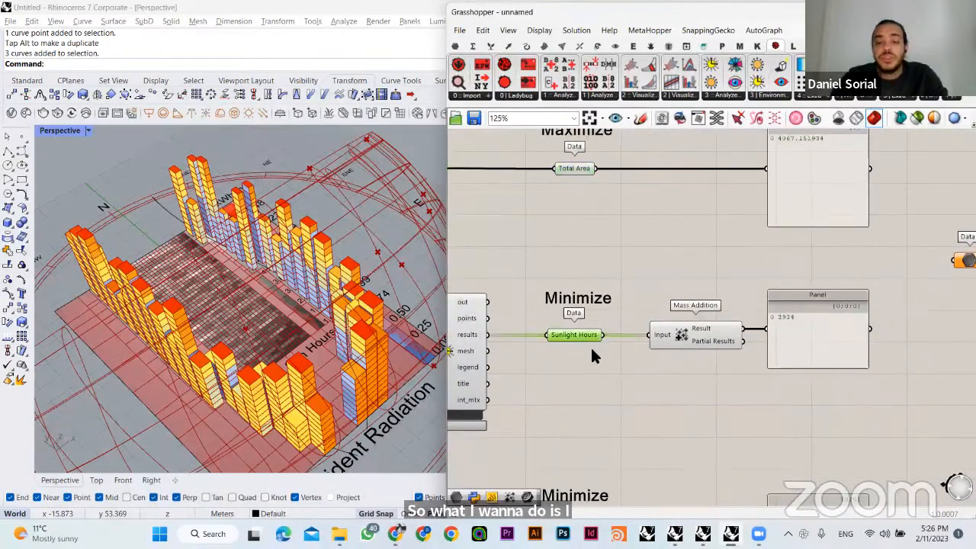
right_drag(590, 345, 630, 254)
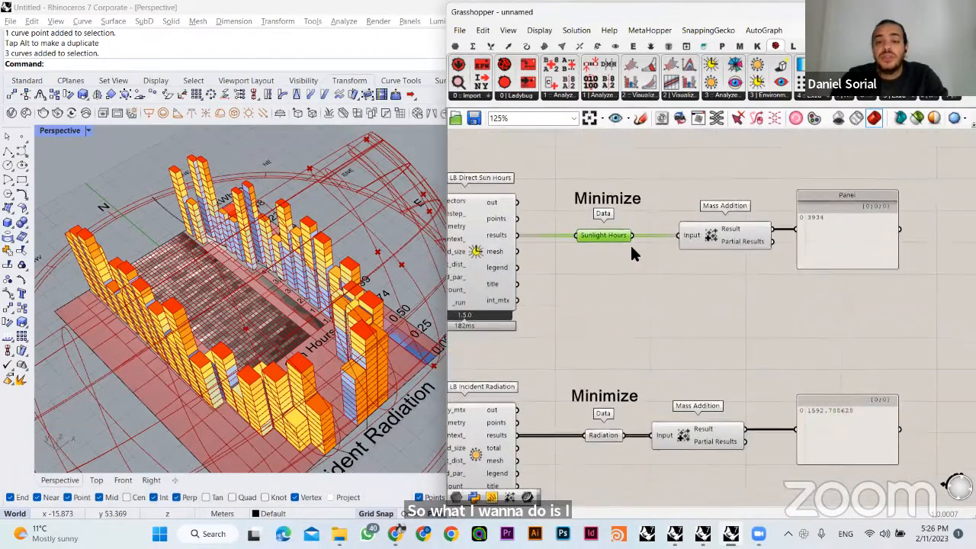
double_click(790, 298)
text(multi)
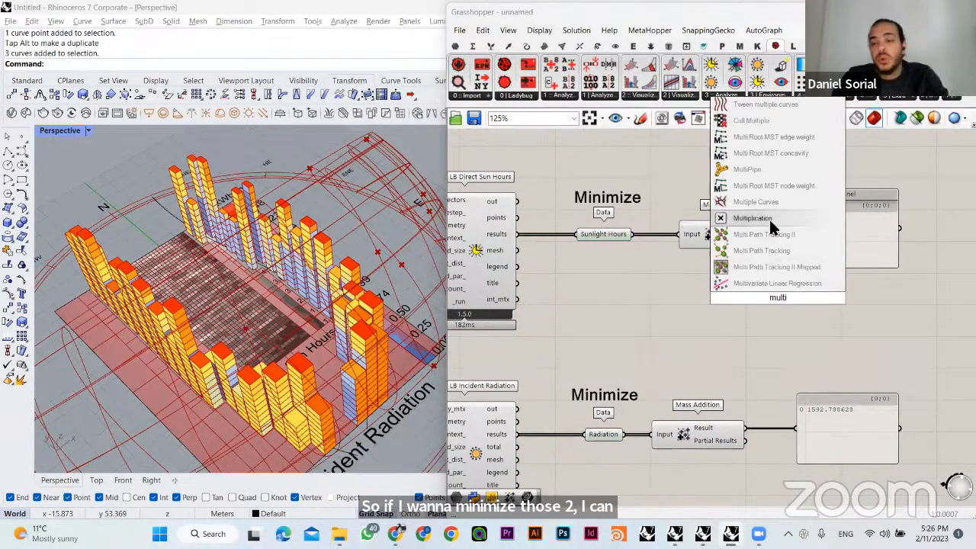
click(771, 220)
drag(778, 298, 821, 327)
drag(773, 227, 745, 428)
right_drag(721, 342, 688, 350)
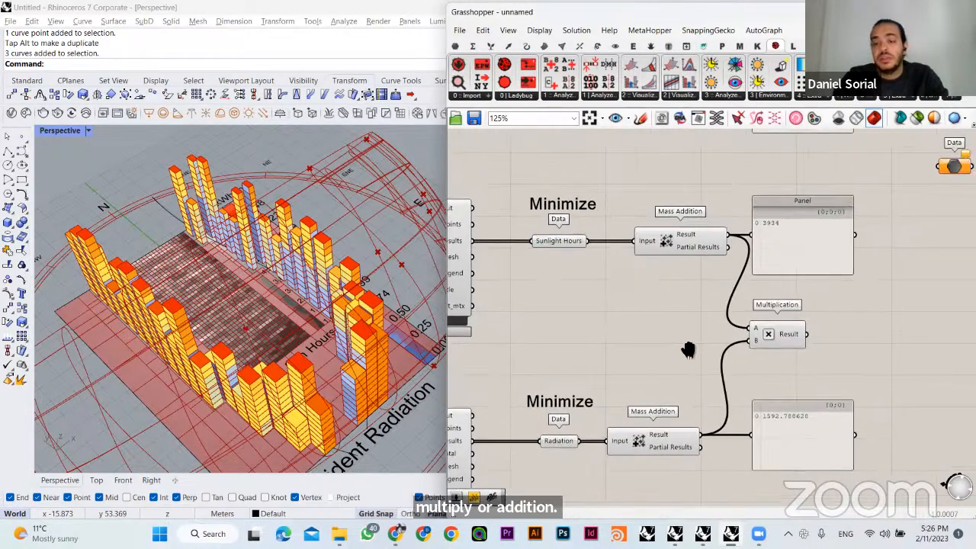
- Add an Addition component below the Multiplication and connect the same two Mass Addition results to its A and B inputs
double_click(789, 388)
text(additio)
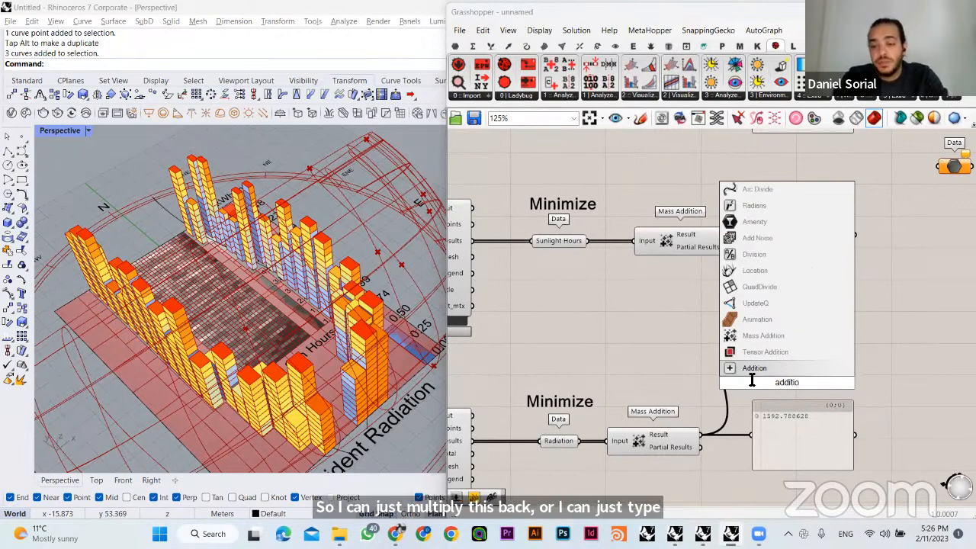
click(755, 369)
drag(778, 379, 772, 373)
drag(729, 235, 701, 435)
click(658, 355)
right_drag(819, 354, 768, 360)
- Place a panel beside the Multiplication component and connect it to the Multiplication Result output
double_click(841, 339)
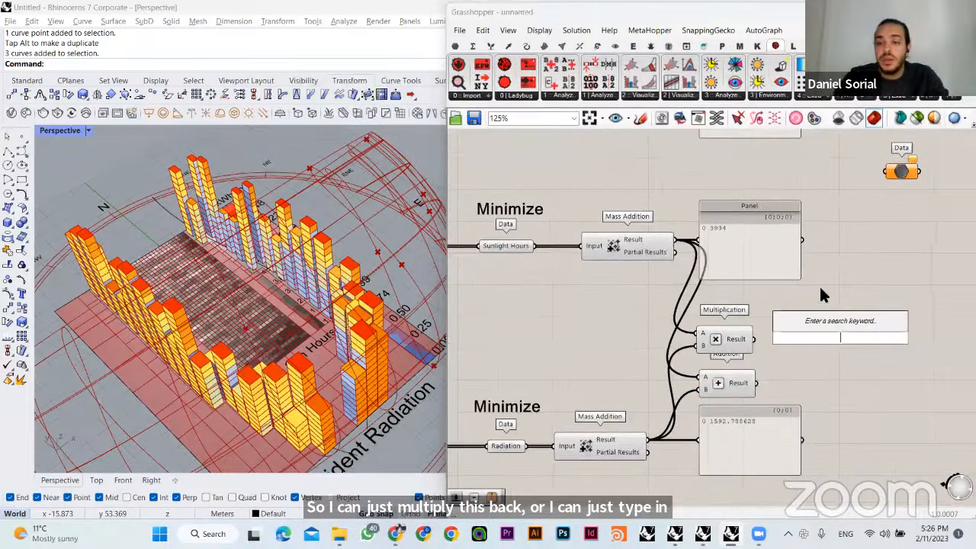
alt+drag(793, 257, 872, 324)
click(862, 347)
drag(754, 340, 779, 306)
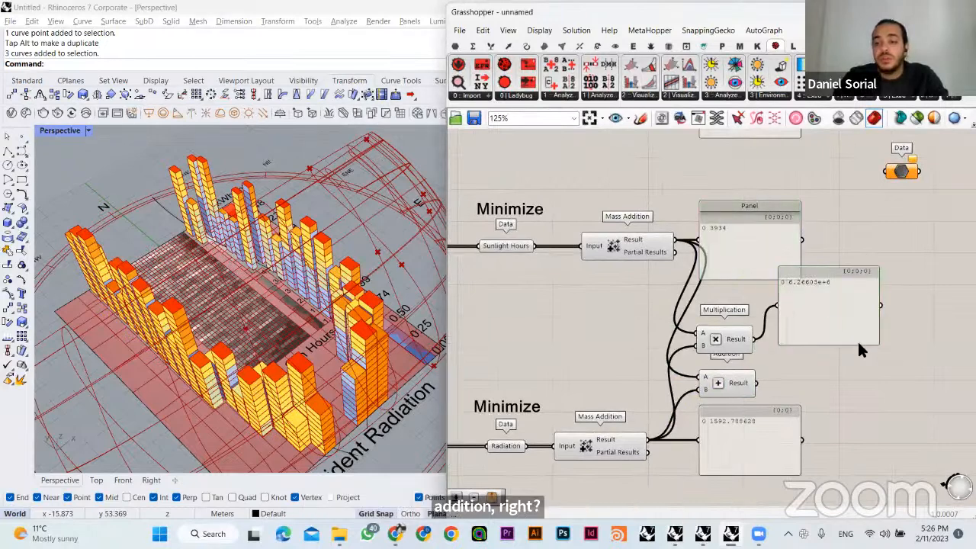
drag(859, 349, 908, 383)
- Insert a Data parameter between the Multiplication Result and its panel, wiring it to both
double_click(788, 307)
text(data)
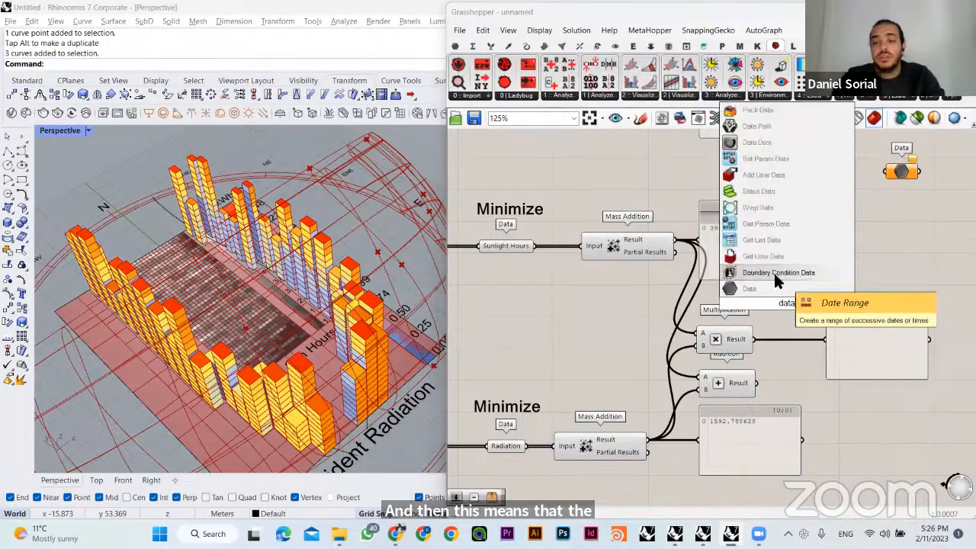
click(777, 288)
drag(755, 336, 771, 303)
drag(788, 304, 803, 340)
right_drag(829, 335, 730, 347)
drag(764, 346, 811, 346)
drag(720, 353, 774, 354)
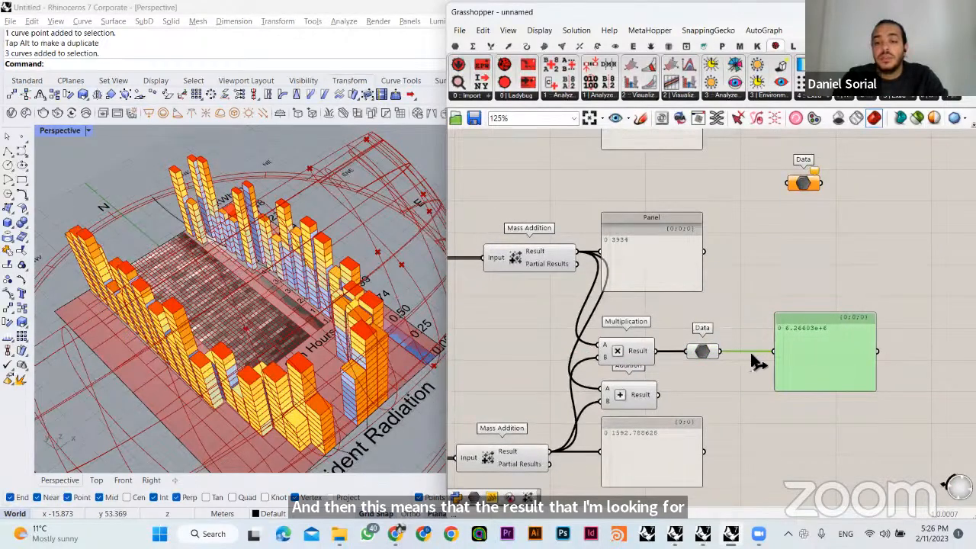
- Move the Galapagos component above the Multiplication's Data parameter and connect its Fitness input to that parameter
click(762, 298)
right_drag(710, 134, 755, 328)
scroll(755, 328, down, 1)
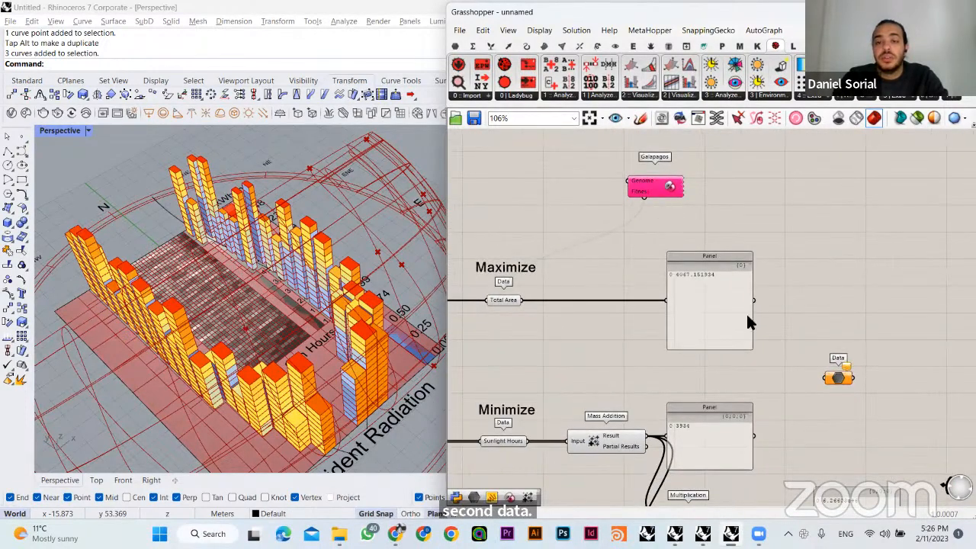
drag(656, 187, 799, 431)
right_drag(779, 343, 740, 210)
click(755, 341)
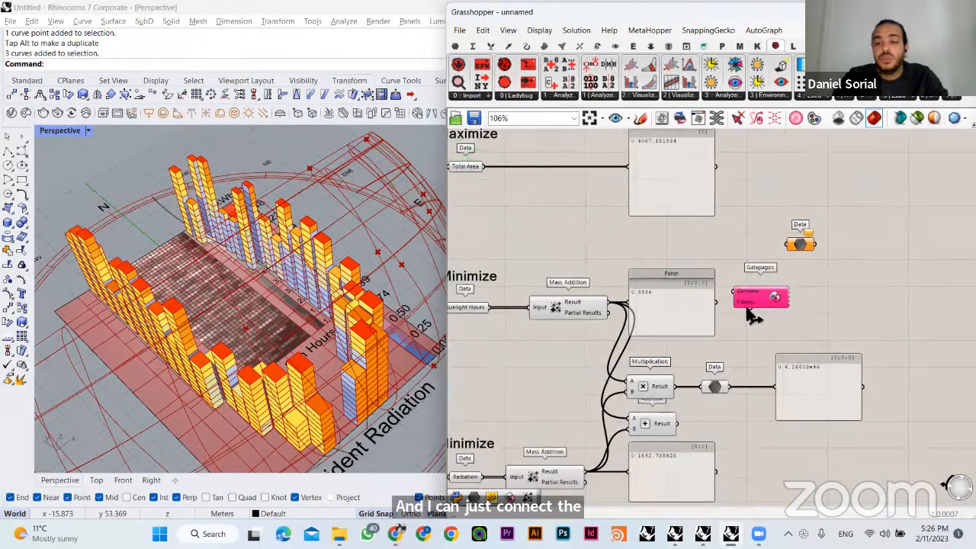
drag(750, 309, 729, 386)
scroll(741, 414, up, 3)
click(852, 370)
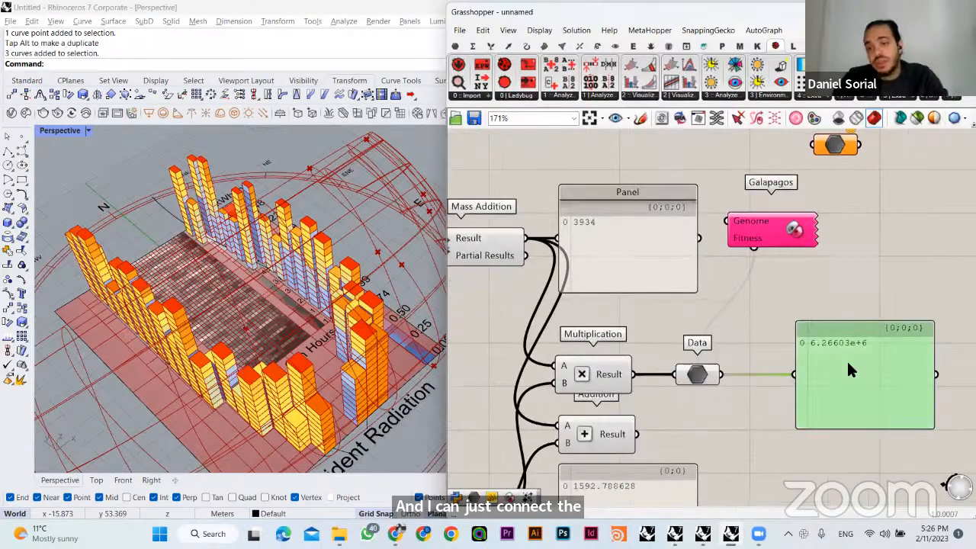
- Open the Galapagos Editor, move its window clear of the Multiplication components and close it again
double_click(785, 225)
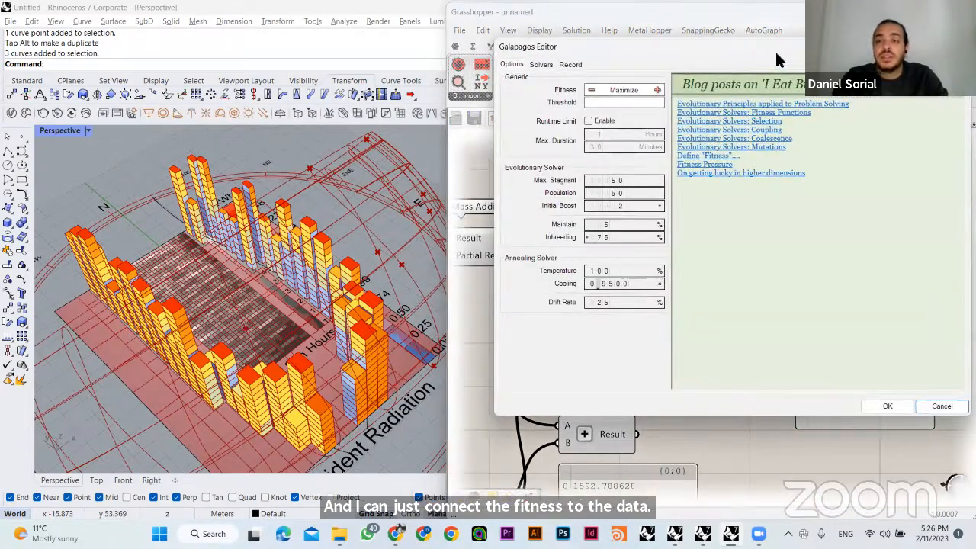
drag(775, 49, 287, 107)
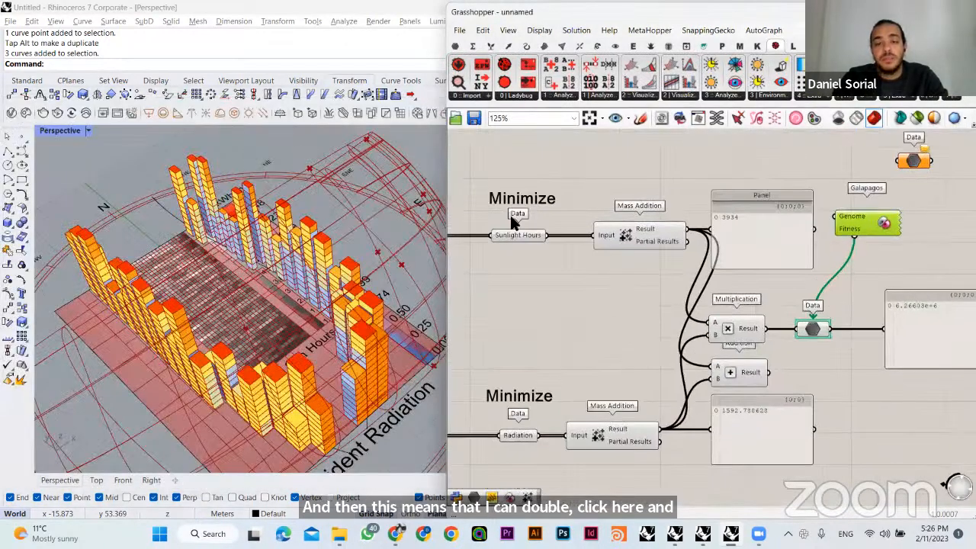
click(536, 200)
click(571, 294)
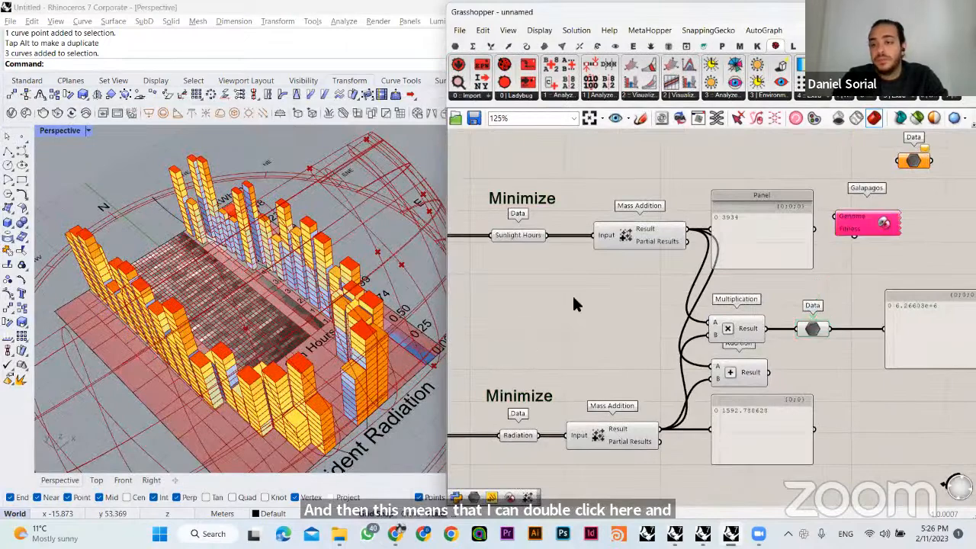
- Reopen the Galapagos Editor, try the Minimize fitness setting, look at the Solvers page and cancel the editor
click(886, 223)
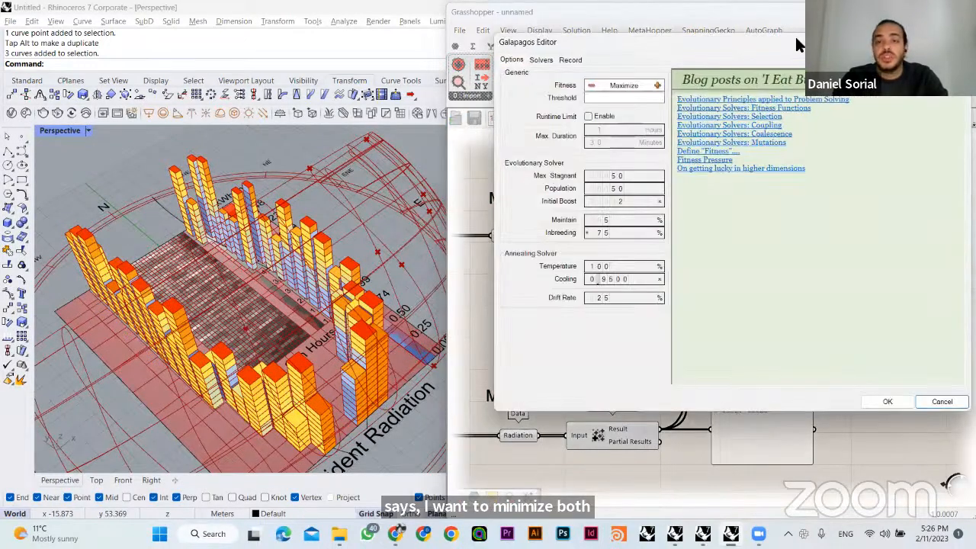
drag(794, 42, 403, 109)
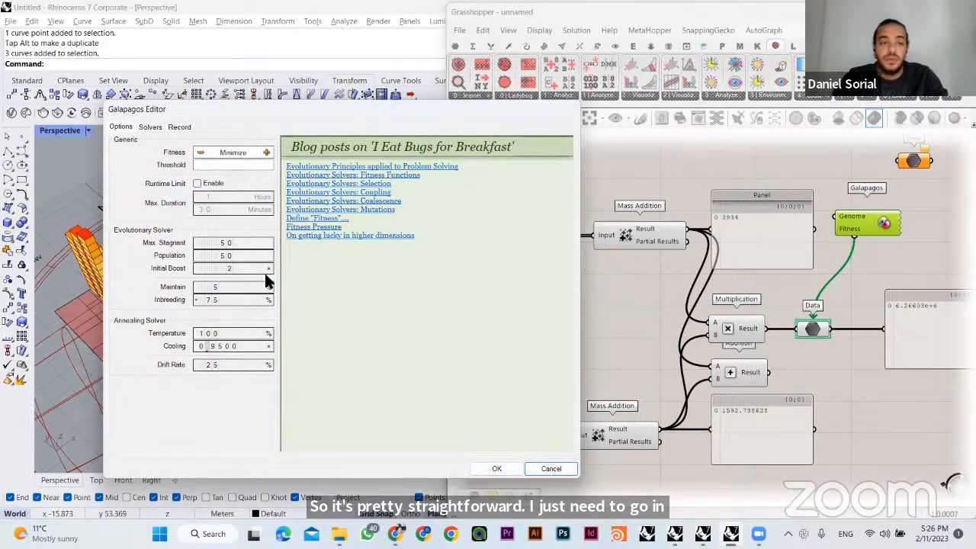
click(146, 127)
click(121, 126)
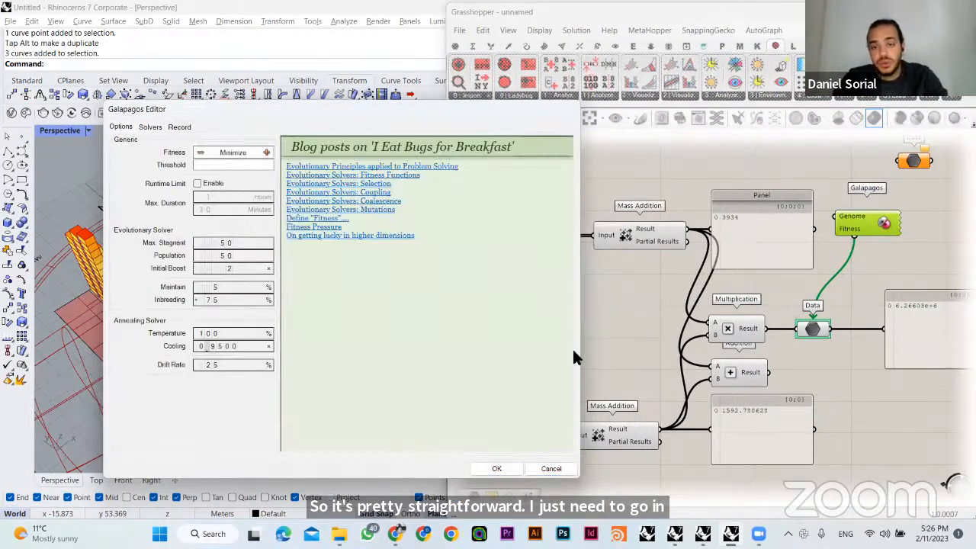
click(552, 468)
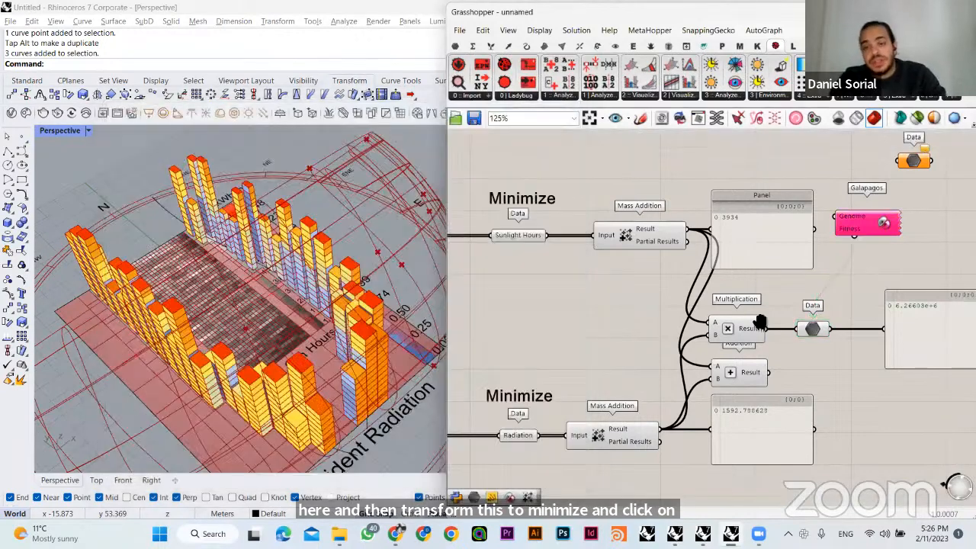
- Examine the Total Area output labelled Maximize against the outputs labelled Minimize to compare their optimization directions
right_drag(759, 320, 746, 432)
click(504, 184)
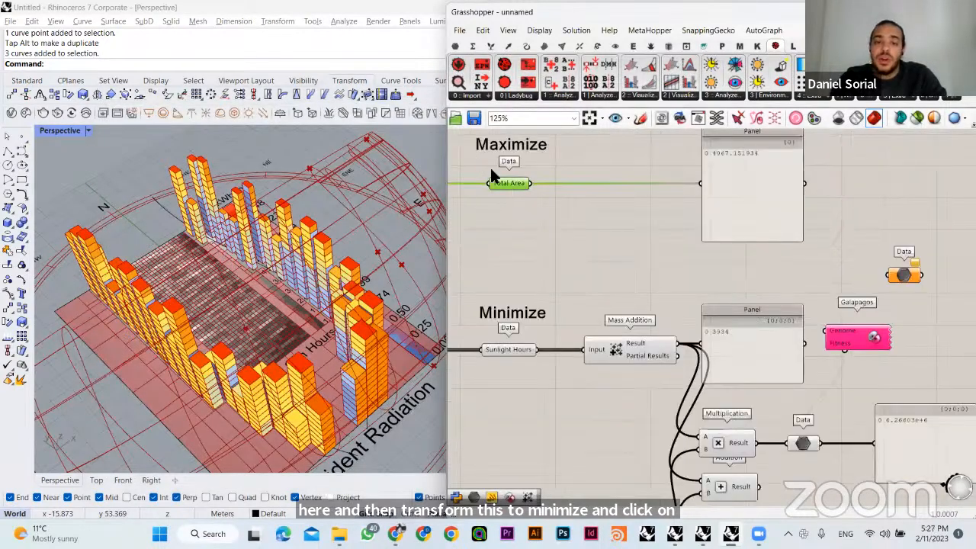
right_drag(526, 213, 545, 248)
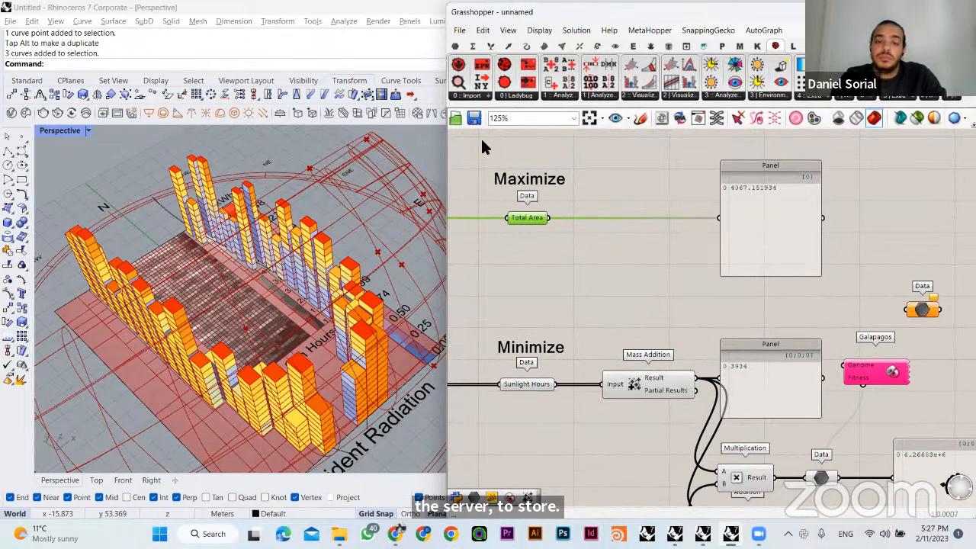
drag(483, 137, 622, 277)
click(622, 279)
right_drag(624, 277, 631, 190)
drag(493, 234, 597, 336)
right_drag(602, 370, 604, 357)
click(604, 358)
- Delete the Addition component below the Multiplication component
right_drag(680, 390, 579, 347)
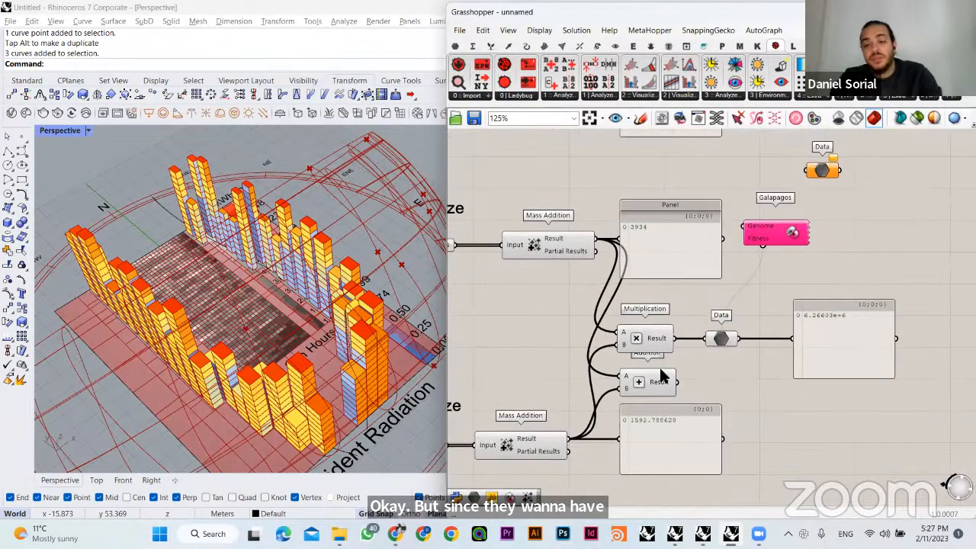
click(660, 369)
key(Delete)
right_drag(557, 151, 702, 244)
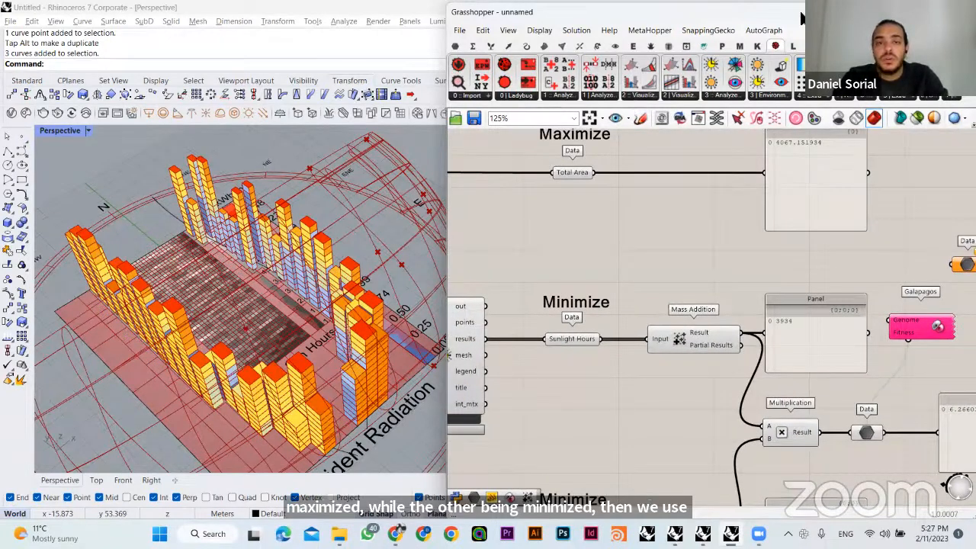
- Add a One Over X component just below the wire between the Total Area parameter and its panel
drag(488, 12, 444, 50)
click(428, 83)
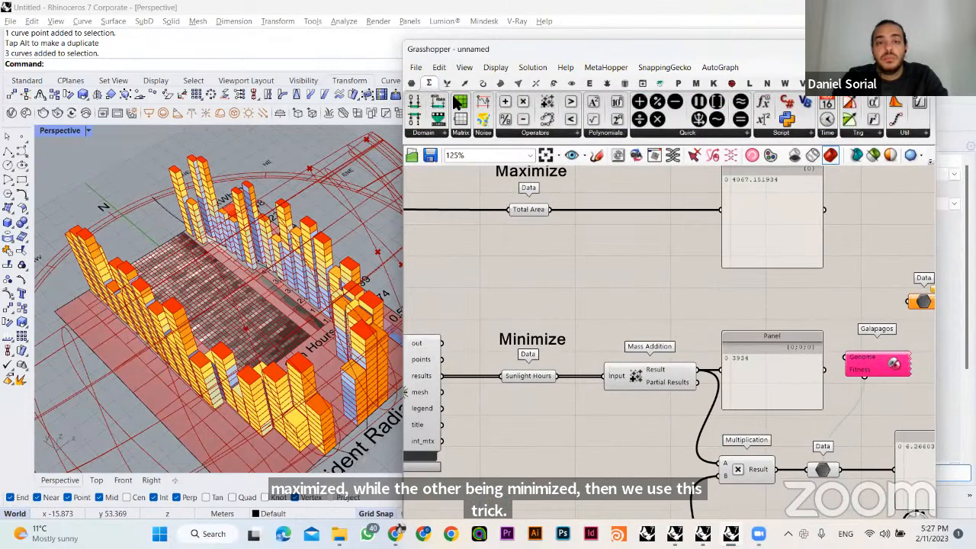
click(619, 134)
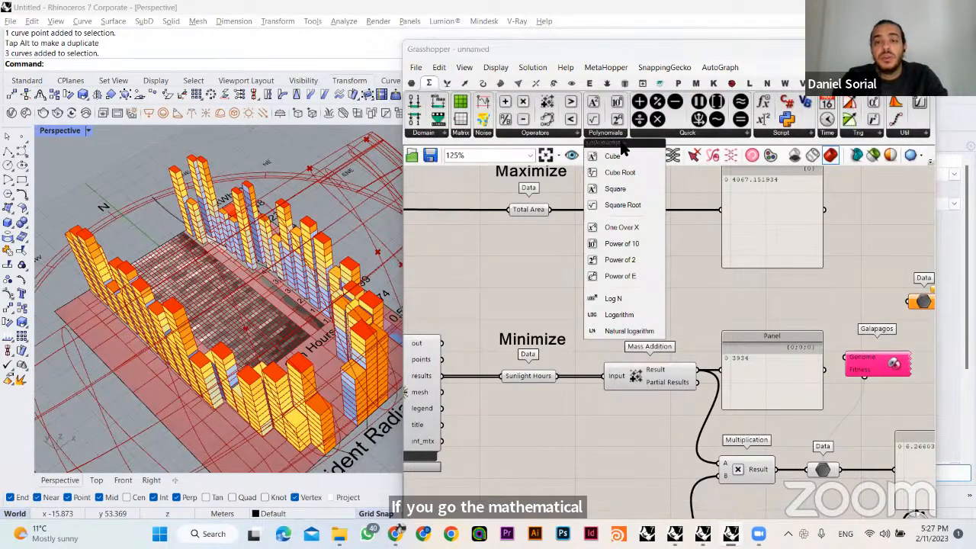
click(624, 228)
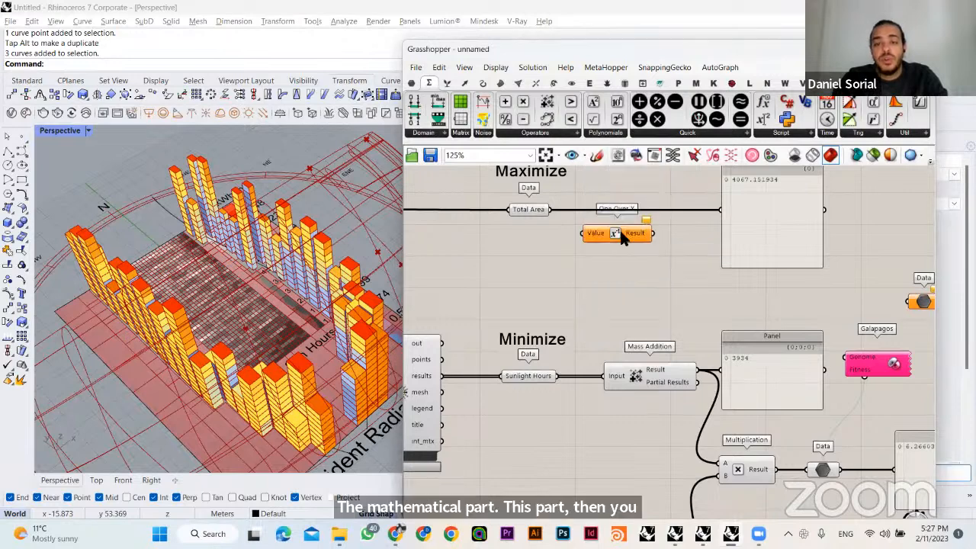
click(626, 260)
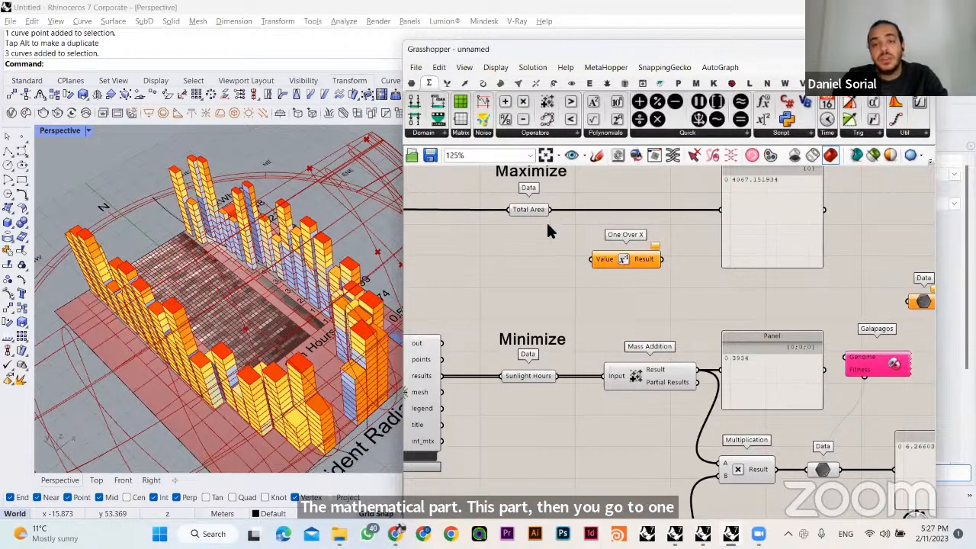
- Add a decimal number slider with the value 2.000 beside the One Over X component
right_drag(505, 274, 516, 283)
double_click(516, 284)
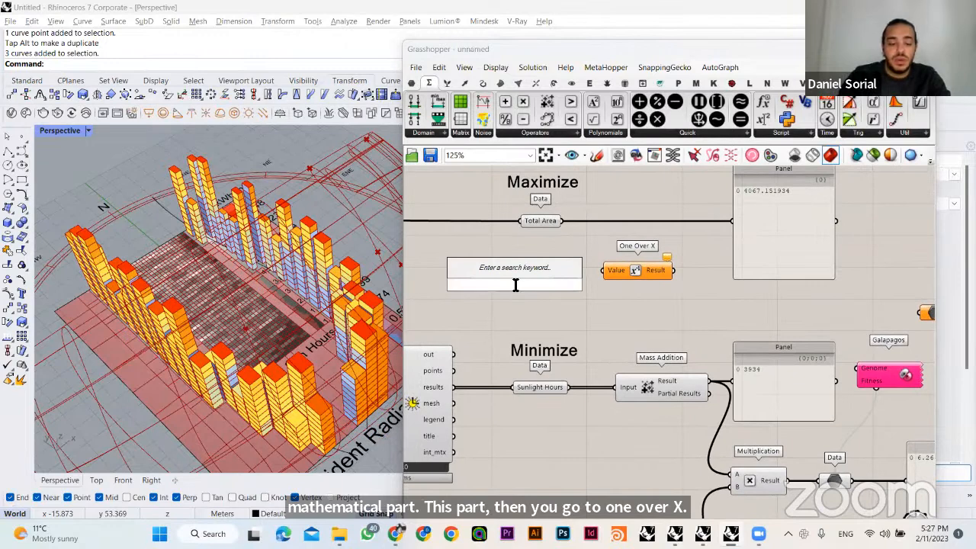
text(2)
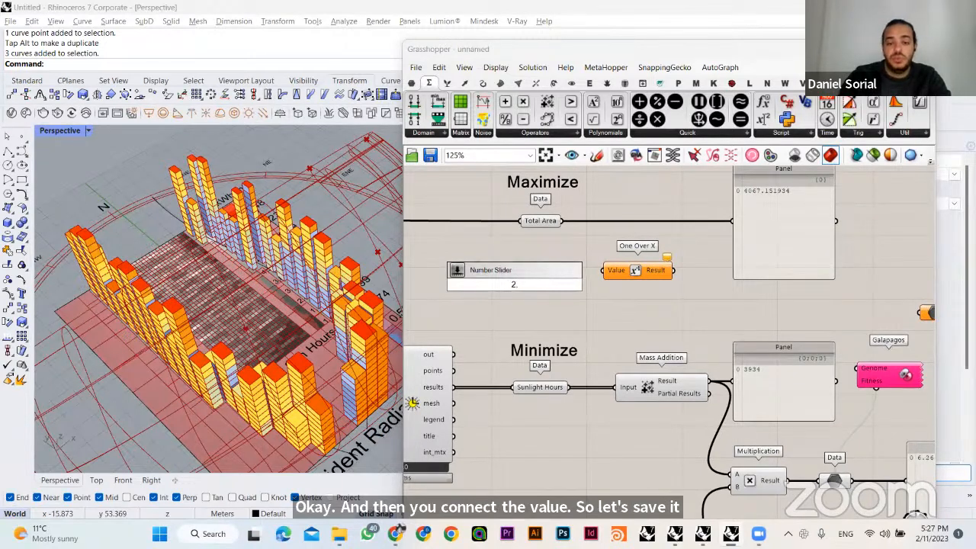
text(.)
key(Return)
- Add a panel next to the One Over X component and connect it to the Result output
scroll(632, 295, down, 2)
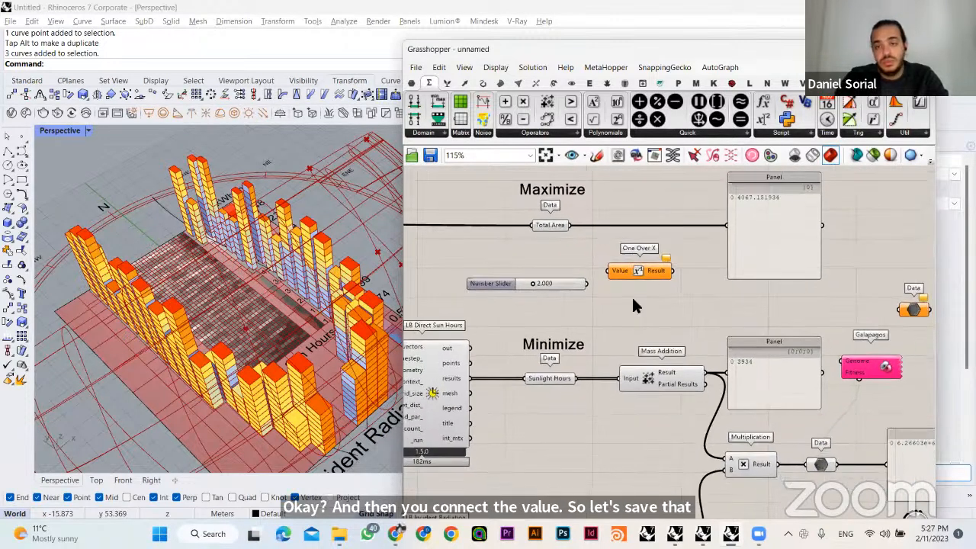
scroll(695, 268, up, 4)
double_click(708, 283)
text(pan)
key(Return)
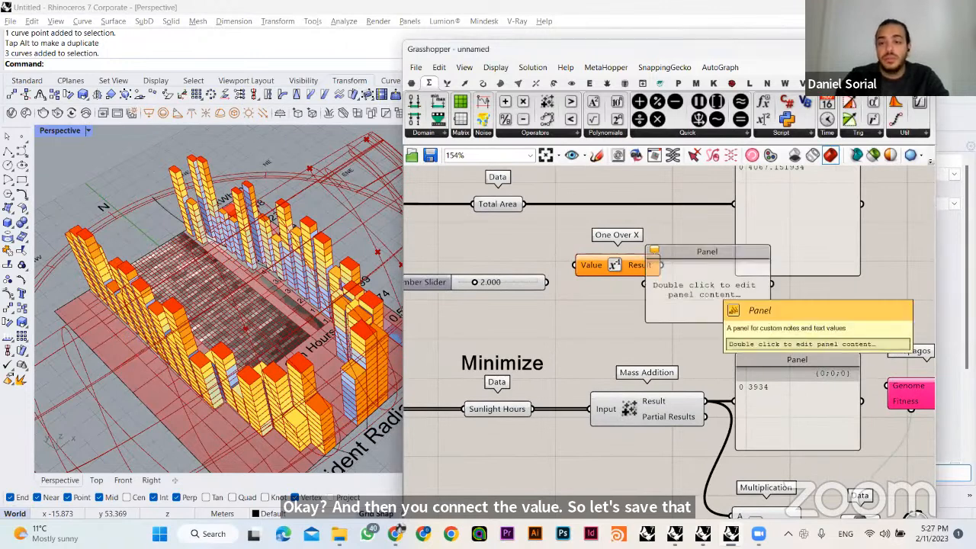
mouse_move(694, 284)
mouse_down()
mouse_move(764, 280)
mouse_move(661, 265)
mouse_up()
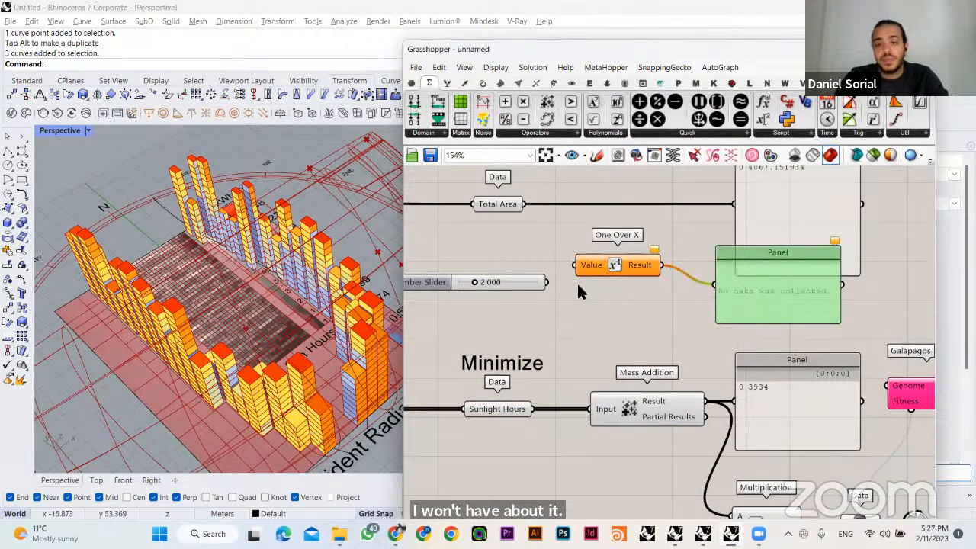
- Connect the decimal number slider to the One Over X Value input and set the slider to 1.000
drag(585, 268, 584, 287)
drag(574, 285, 460, 285)
double_click(461, 285)
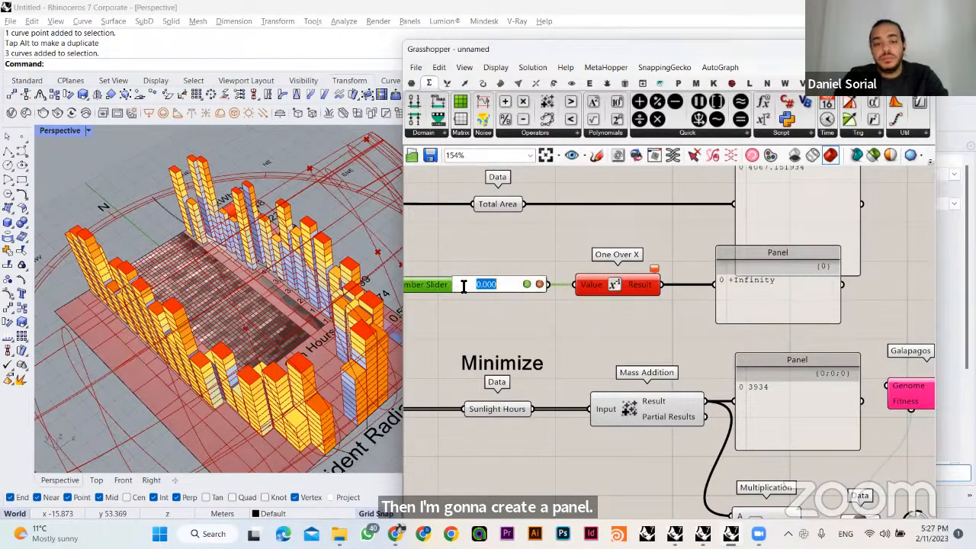
text(1)
key(Return)
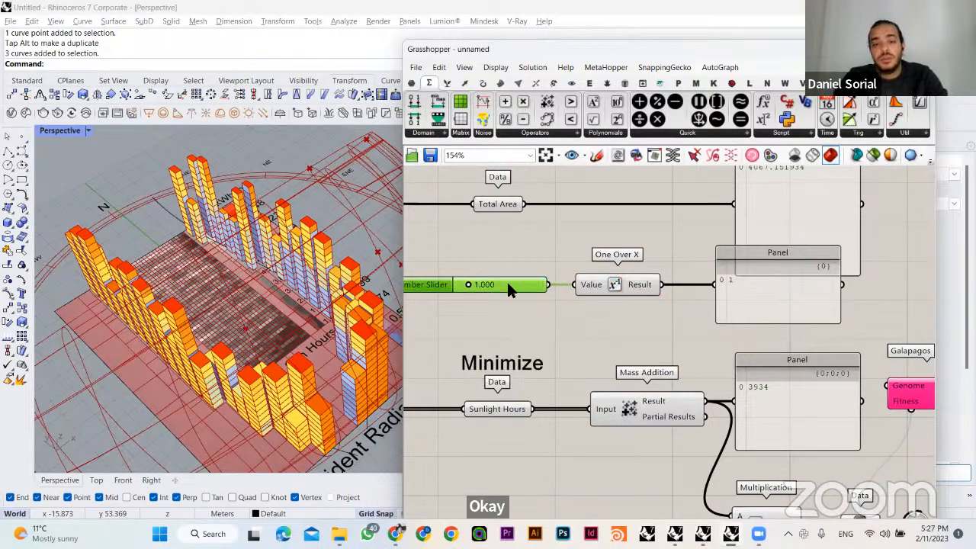
- Set the decimal number slider to 2.000 and raise it to 9.408 to test the inverse
click(747, 292)
double_click(471, 288)
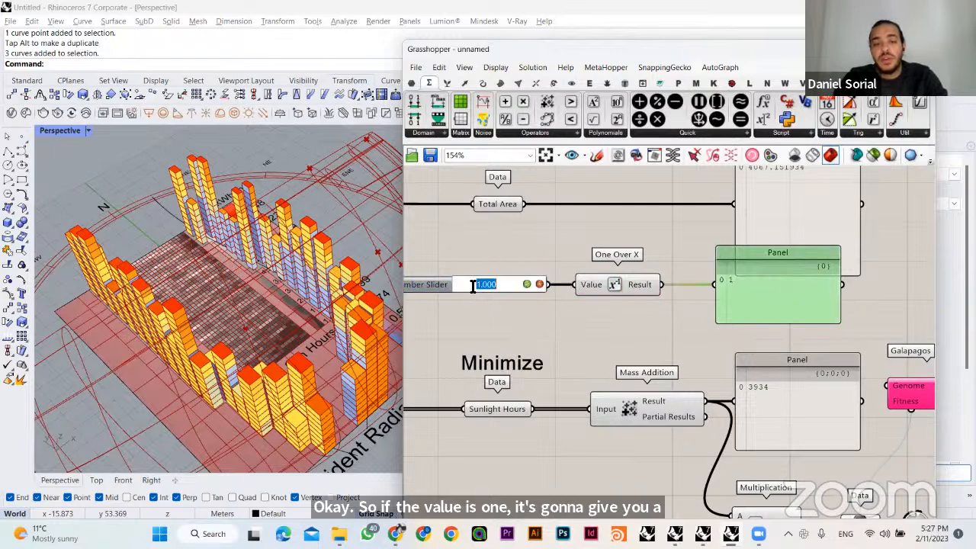
text(2)
key(Return)
click(545, 232)
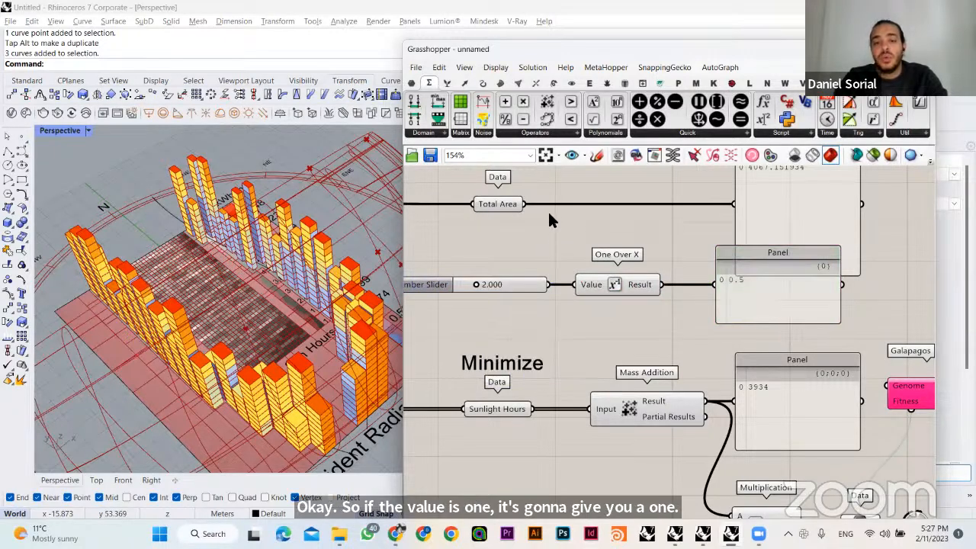
drag(545, 230, 598, 231)
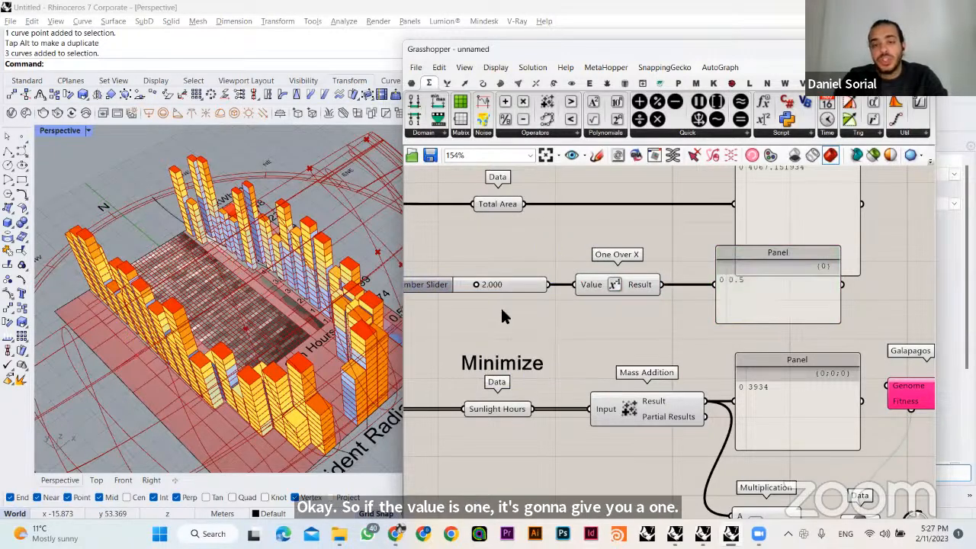
drag(479, 289, 534, 288)
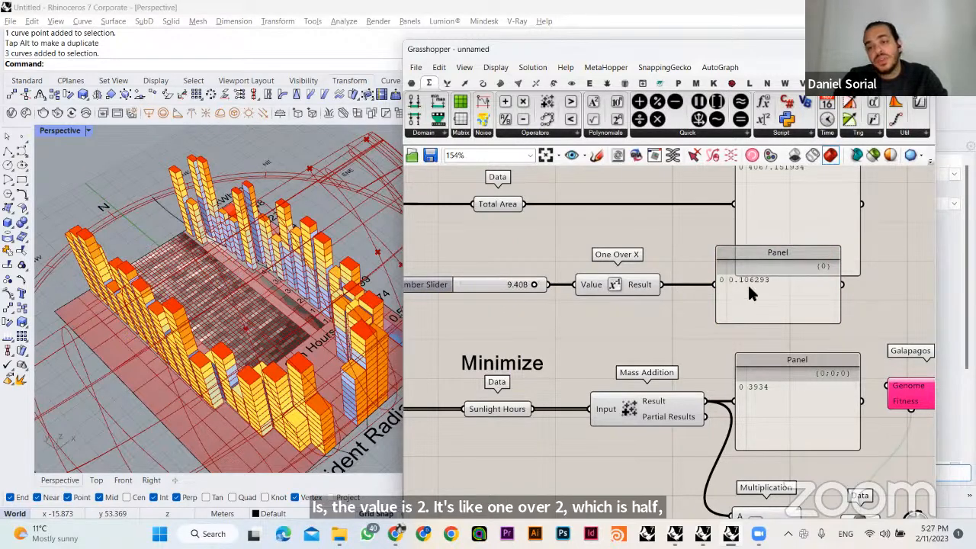
- Shift the decimal slider, One Over X component and its result panel together, clear of the Total Area panel
drag(748, 296, 707, 296)
drag(704, 351, 500, 257)
right_drag(611, 279, 611, 298)
drag(568, 300, 532, 299)
click(648, 251)
right_drag(648, 252, 668, 236)
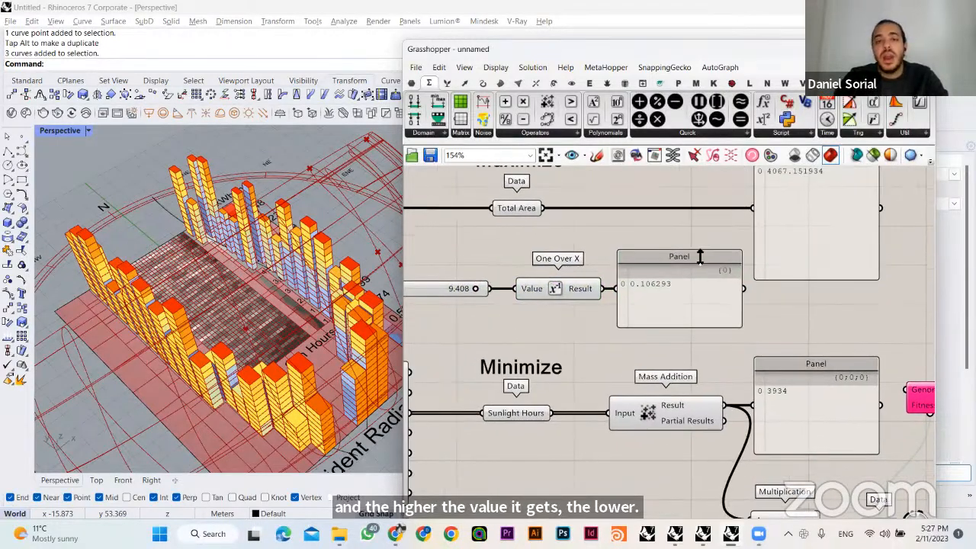
click(673, 295)
click(467, 291)
right_drag(476, 241, 561, 260)
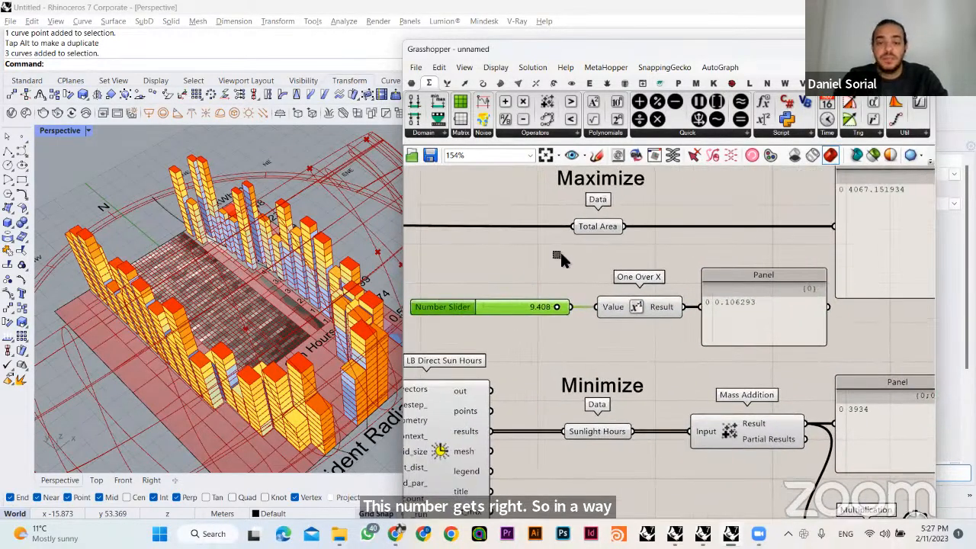
- Space the decimal slider, the One Over X component and its result panel slightly further apart
click(455, 338)
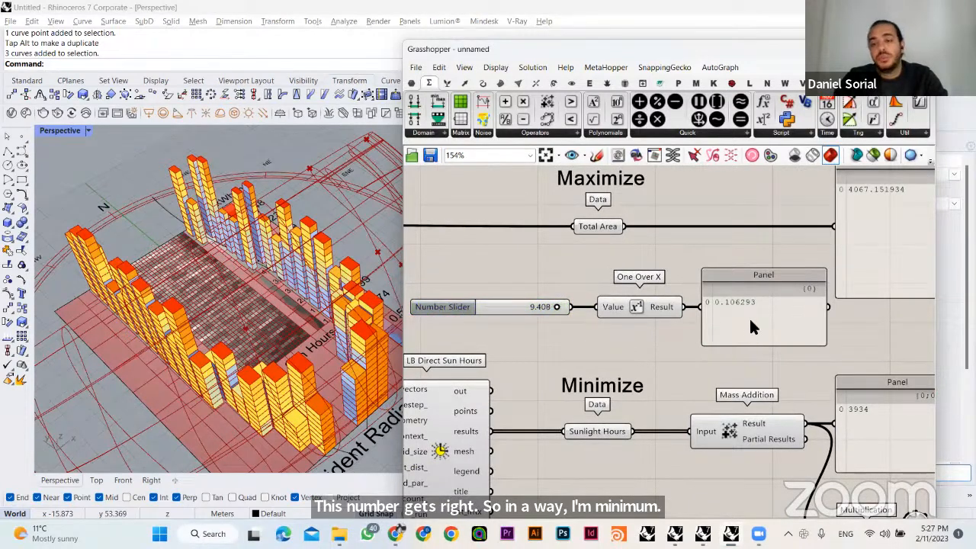
mouse_move(750, 322)
mouse_down()
mouse_move(762, 322)
mouse_move(756, 317)
mouse_up()
click(690, 245)
drag(630, 284, 553, 315)
drag(646, 312, 617, 305)
click(653, 252)
- Add an integer number slider with the value 23 above the decimal one and connect it to the One Over X Value input
double_click(527, 273)
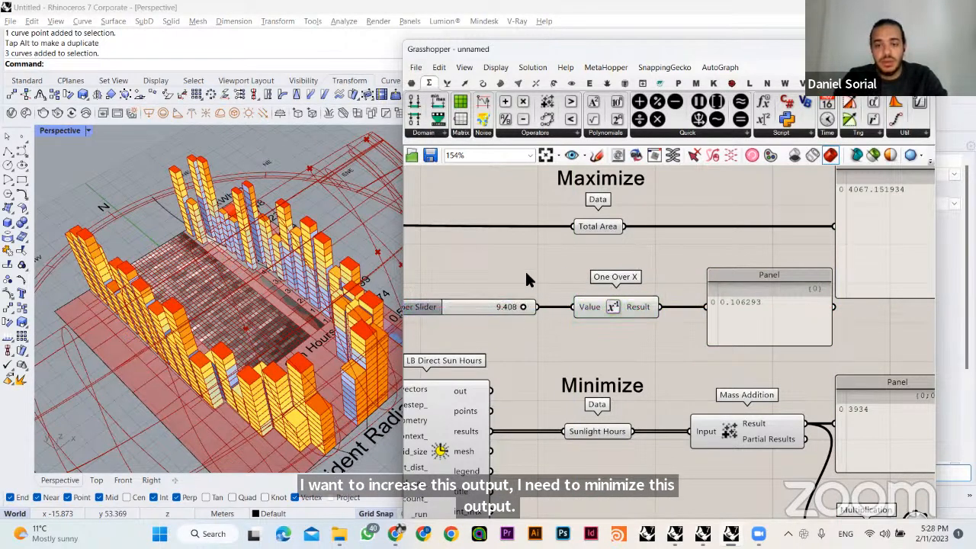
text(23)
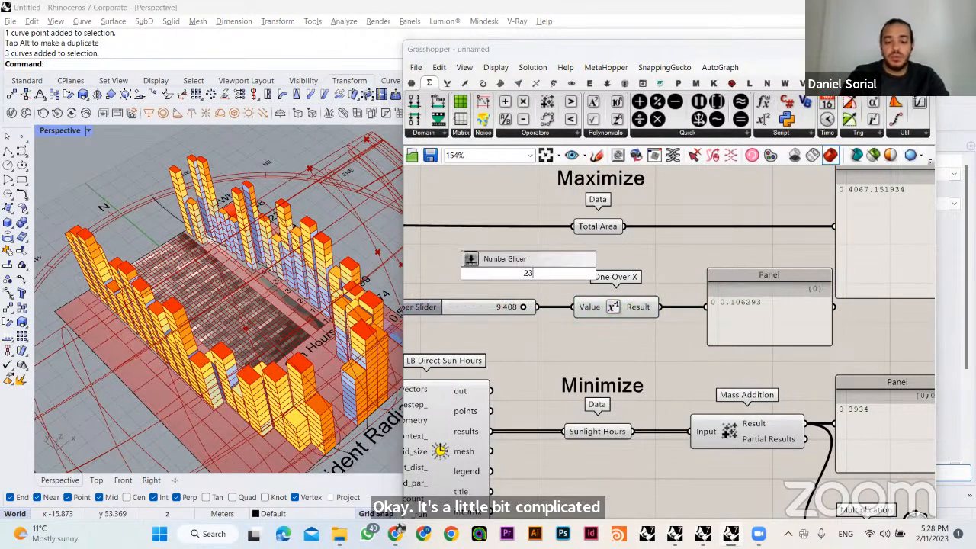
key(Return)
drag(539, 273, 463, 274)
drag(565, 307, 470, 276)
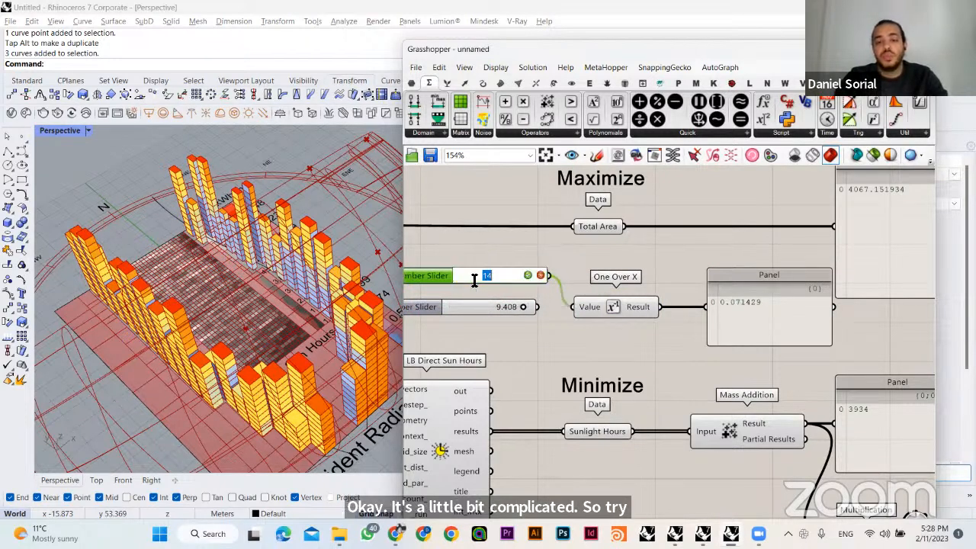
- Set the integer slider to 1 and raise it to 100 to test the One Over X output
click(734, 305)
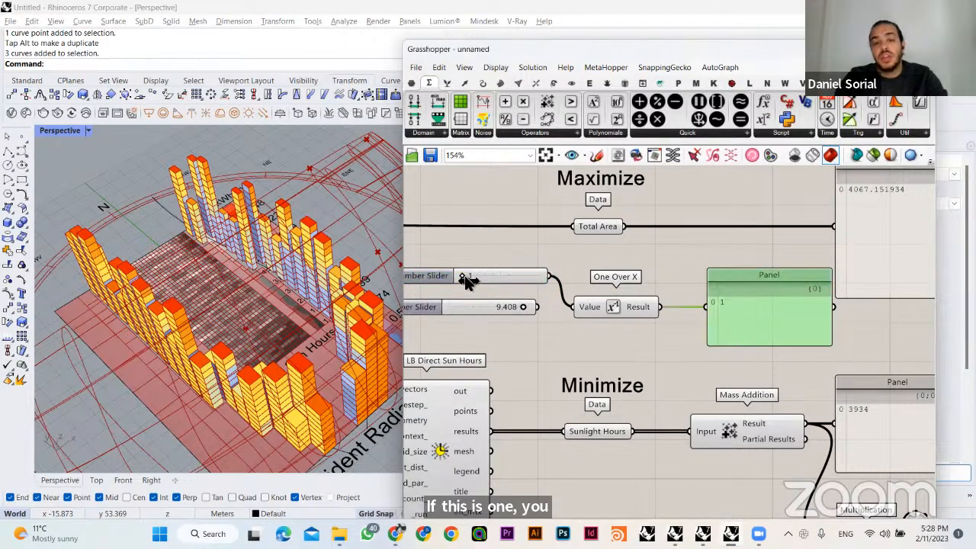
drag(463, 277, 543, 279)
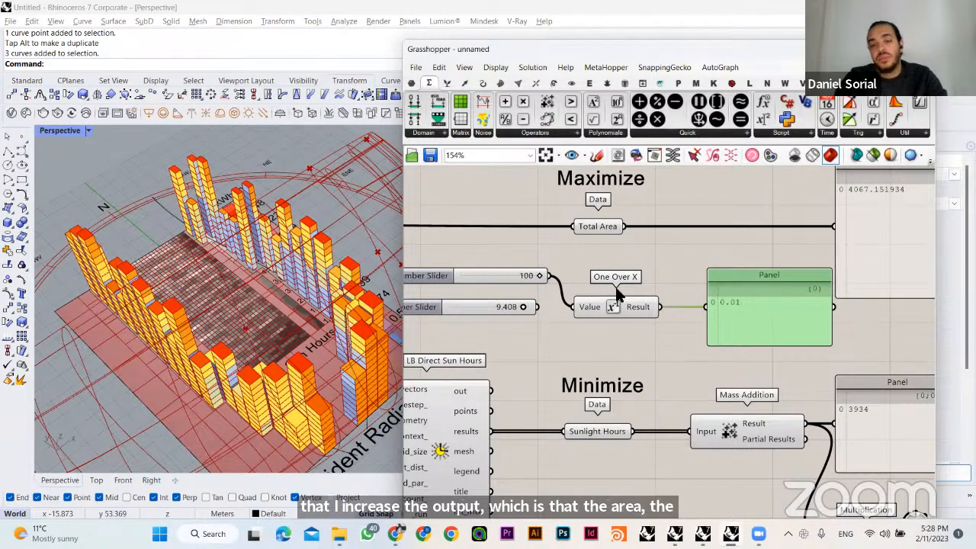
drag(735, 290, 730, 289)
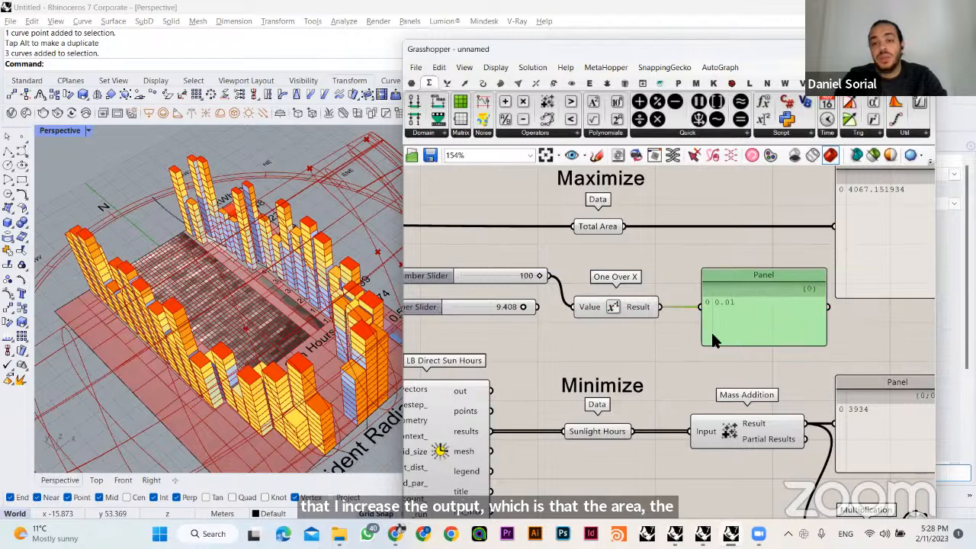
click(678, 279)
- Review the Total Area, Sunlight Hours and Radiation objectives alongside the One Over X inversion
scroll(610, 321, down, 3)
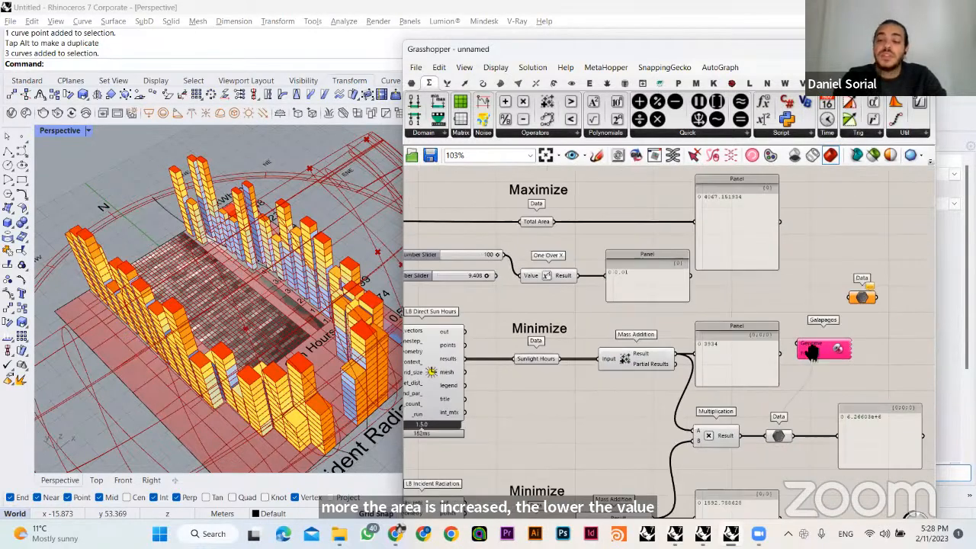
right_drag(812, 379, 800, 332)
click(523, 476)
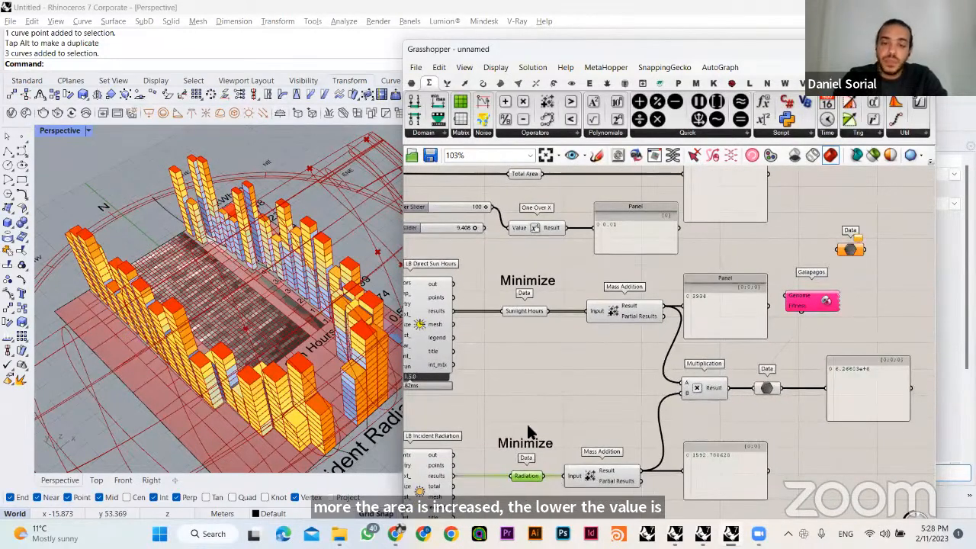
right_drag(521, 258, 503, 310)
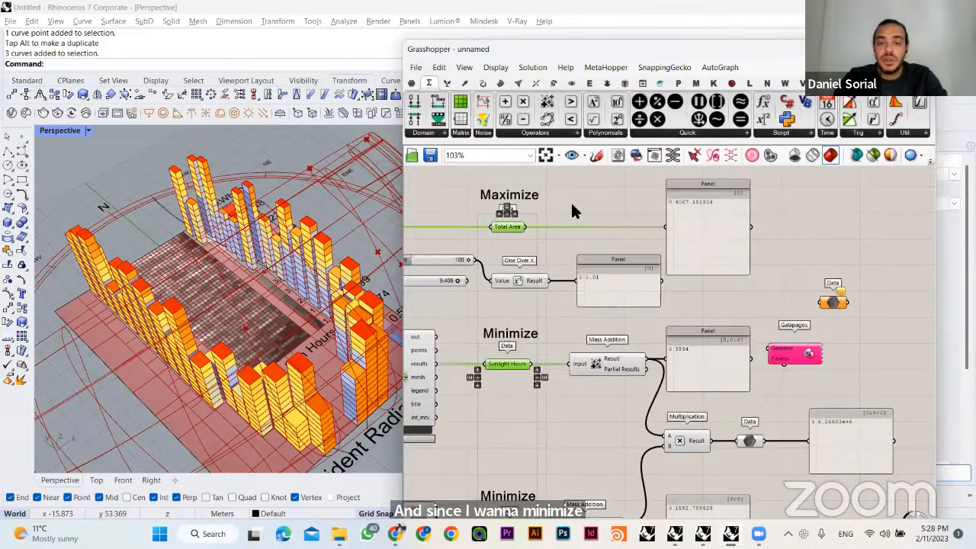
right_drag(478, 253, 515, 245)
click(490, 251)
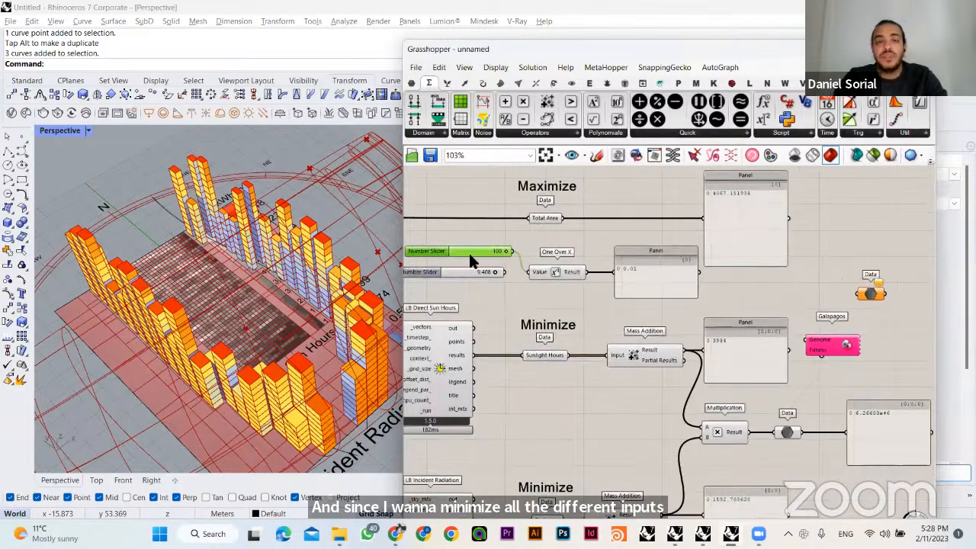
click(598, 235)
right_drag(596, 269, 586, 250)
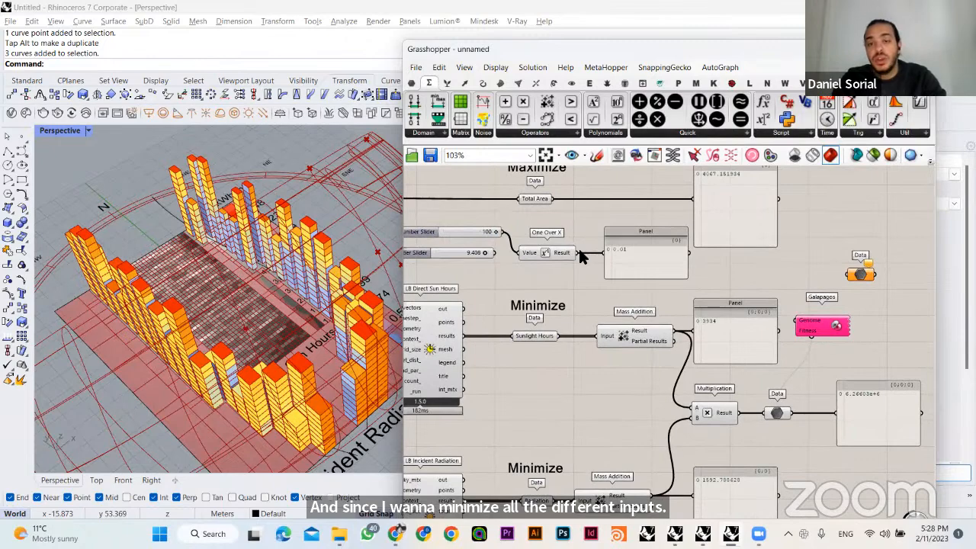
right_drag(447, 227, 458, 230)
drag(433, 220, 518, 226)
mouse_move(643, 257)
right_down()
mouse_move(650, 262)
mouse_move(630, 242)
right_up()
click(631, 237)
click(566, 232)
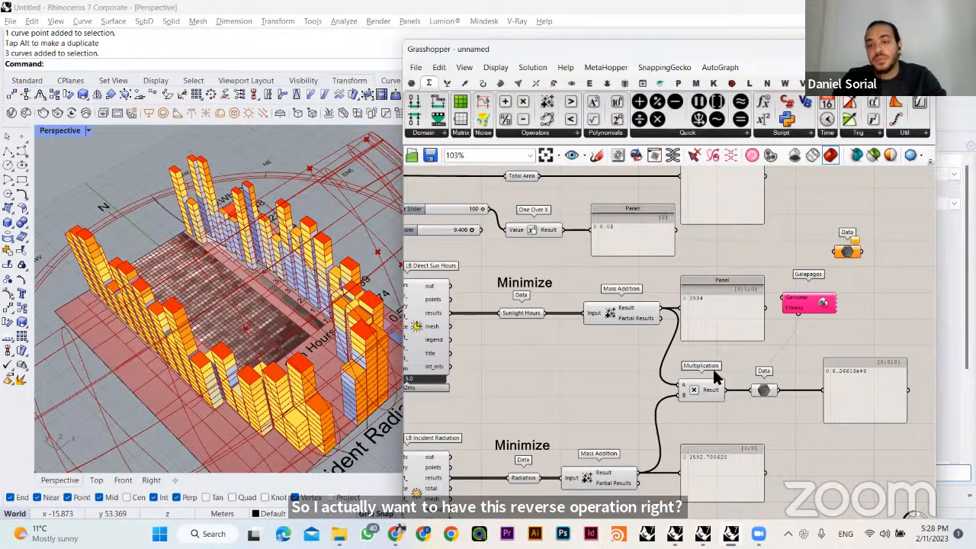
- Add a third input to the Multiplication component and connect the One Over X Result to it
scroll(717, 377, up, 5)
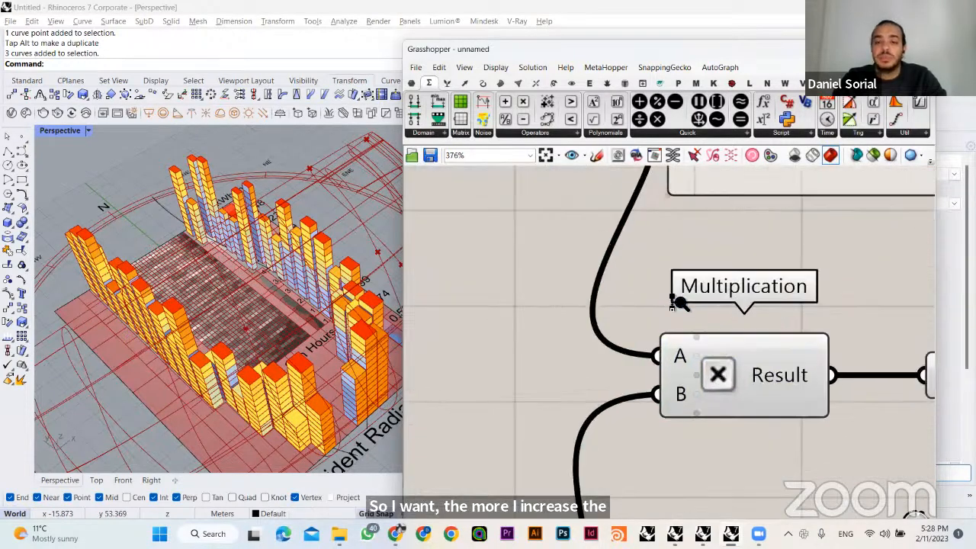
scroll(681, 348, up, 2)
click(709, 324)
scroll(671, 397, down, 6)
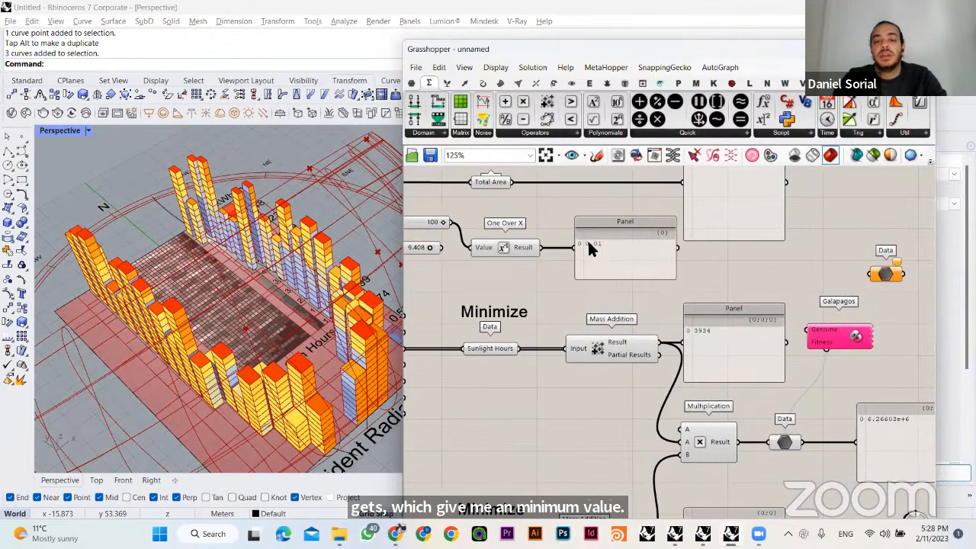
drag(542, 248, 678, 429)
right_drag(697, 412, 647, 370)
click(853, 397)
right_drag(637, 412, 675, 417)
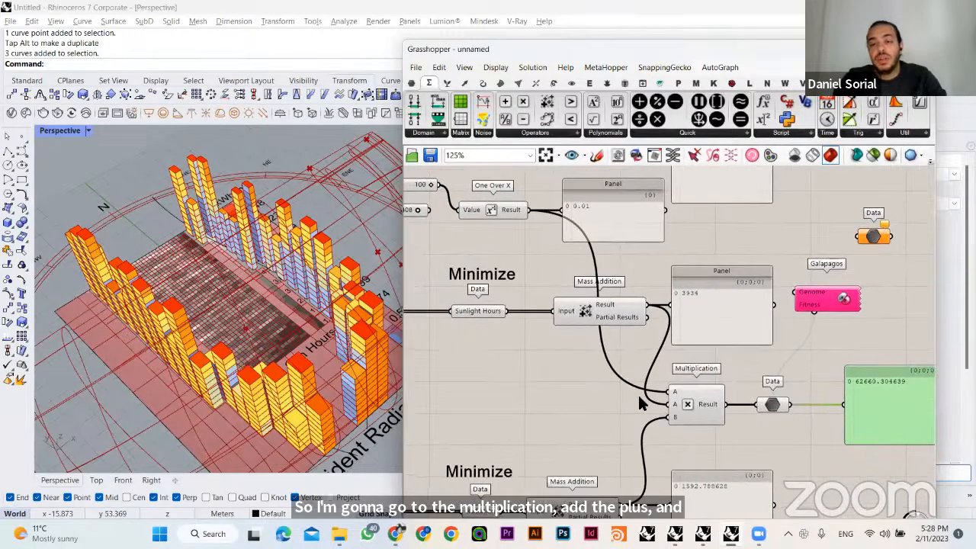
- Lower the integer slider to 56 and move the combined product's panel directly below the One Over X component
right_drag(496, 334, 582, 346)
right_drag(504, 221, 451, 196)
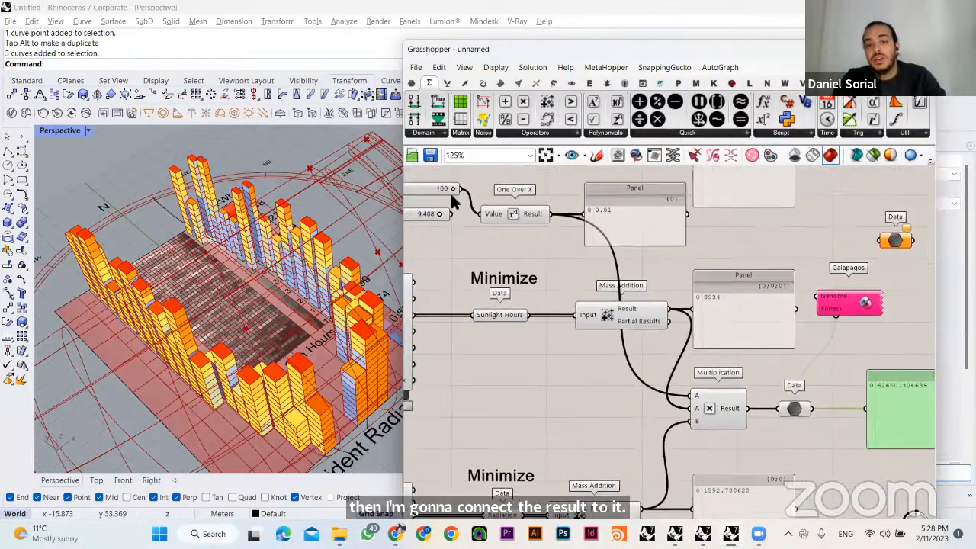
drag(450, 189, 425, 189)
drag(871, 410, 833, 411)
click(832, 357)
drag(801, 352, 579, 274)
right_drag(575, 285, 625, 318)
scroll(579, 297, up, 3)
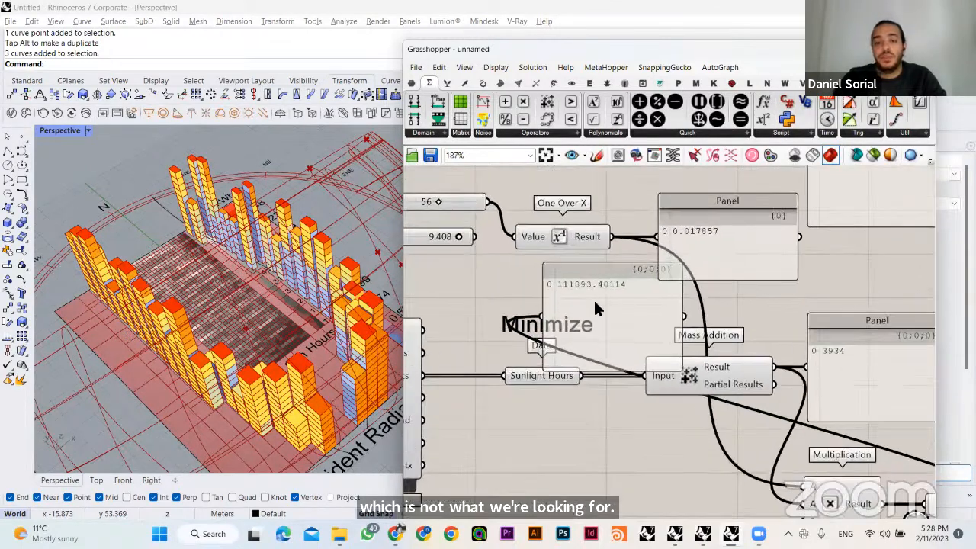
- Lower the integer slider to 7 and raise it to 100 to test its effect on the combined product
click(481, 300)
scroll(486, 301, down, 2)
right_drag(450, 256, 532, 283)
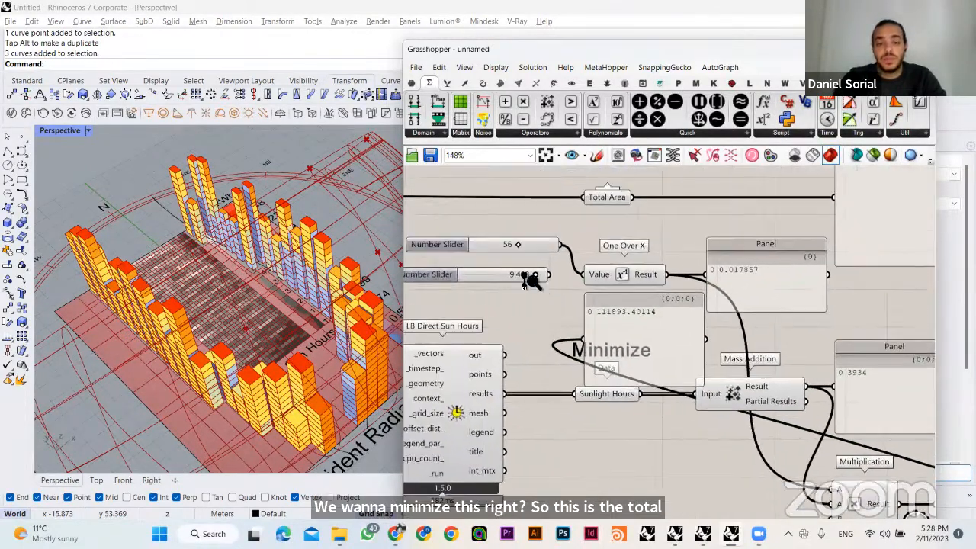
scroll(535, 295, up, 4)
drag(503, 200, 431, 199)
drag(576, 350, 802, 307)
click(606, 410)
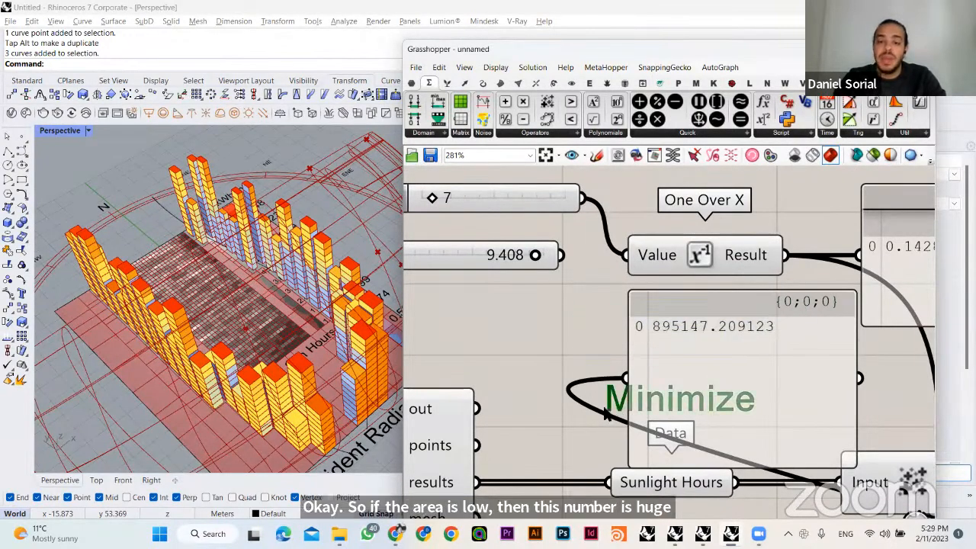
click(689, 328)
click(522, 304)
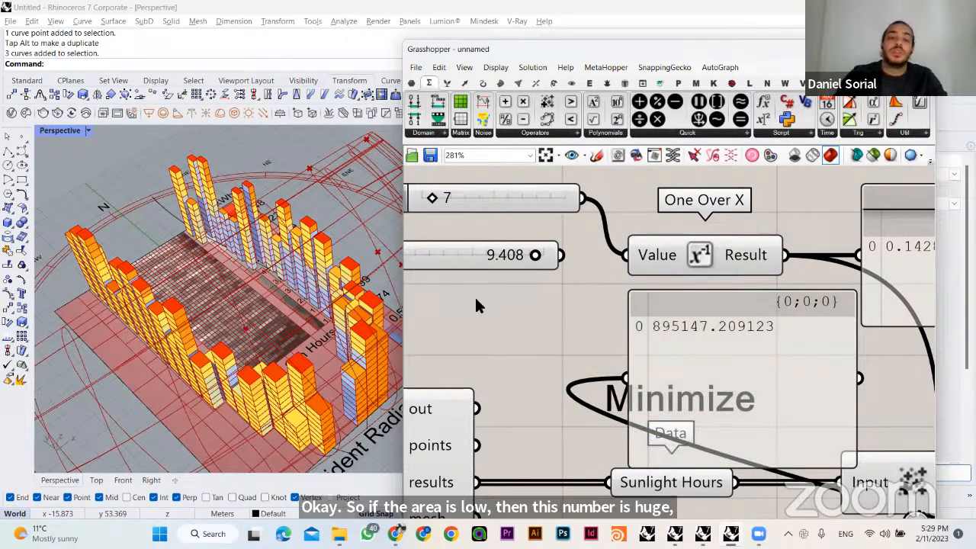
drag(432, 200, 584, 205)
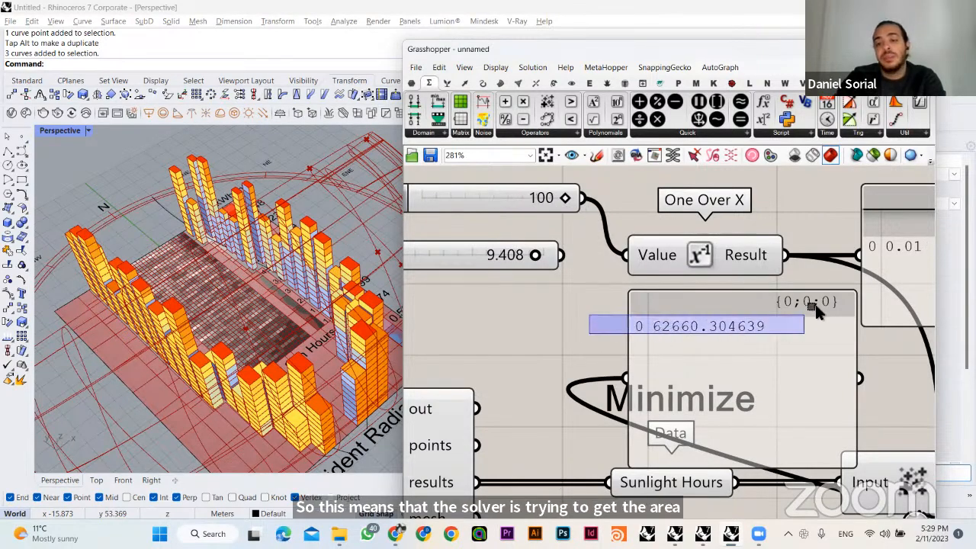
- Delete the panel connected to the Data parameter that follows the Multiplication component
scroll(624, 369, down, 3)
scroll(623, 365, down, 4)
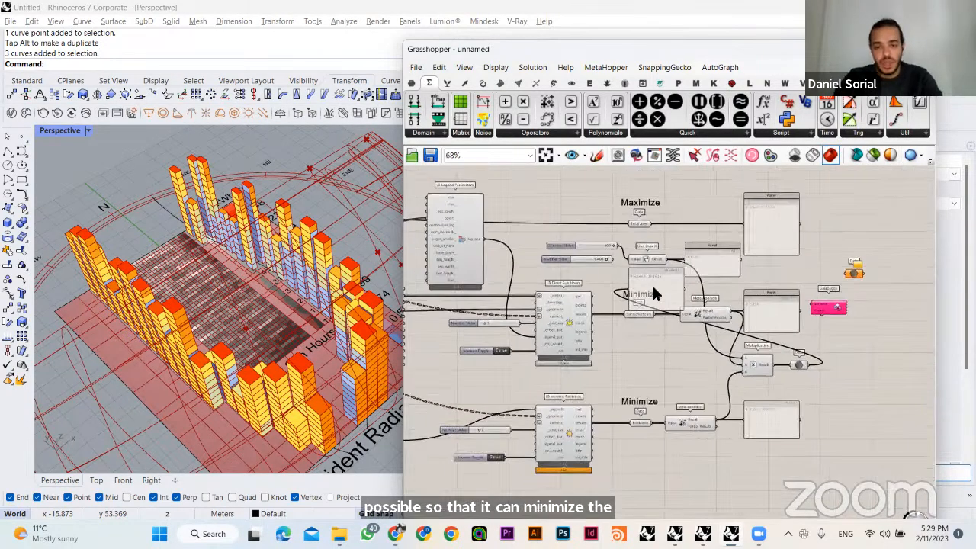
drag(651, 285, 851, 351)
scroll(852, 362, up, 3)
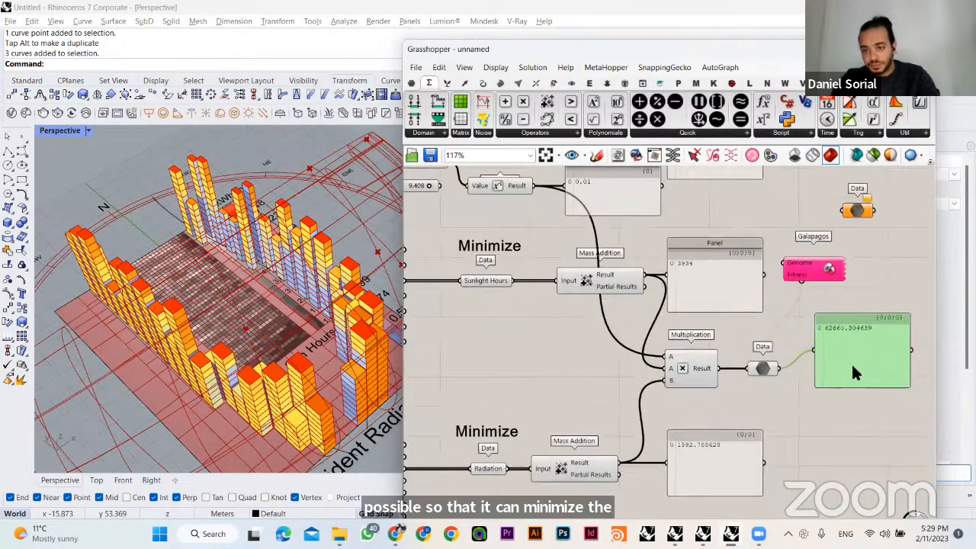
key(Delete)
- Connect the Total Area parameter to the One Over X Value input, replacing the integer slider
right_drag(527, 192, 669, 271)
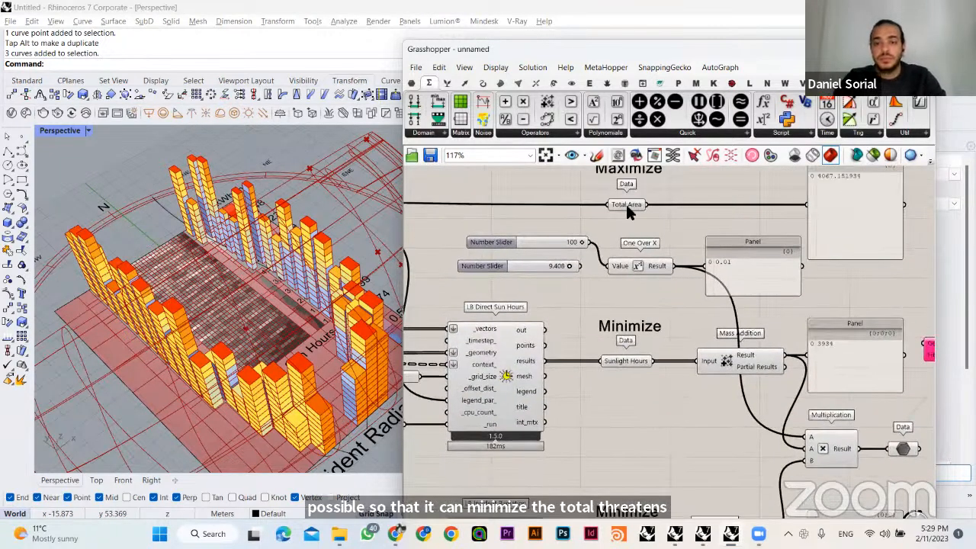
drag(633, 206, 611, 266)
click(702, 189)
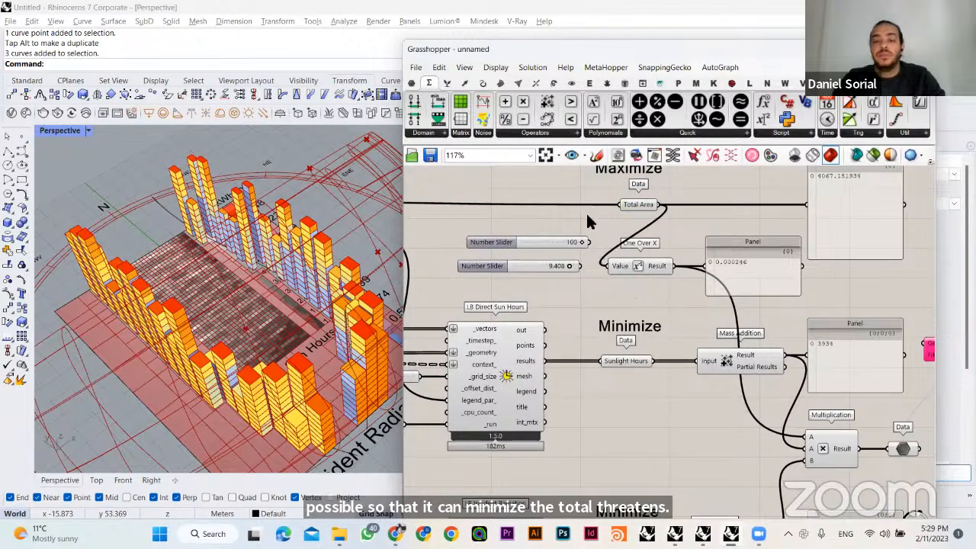
- Delete both unused number sliders beside the One Over X component
drag(586, 220, 565, 272)
key(Delete)
right_drag(745, 279, 653, 296)
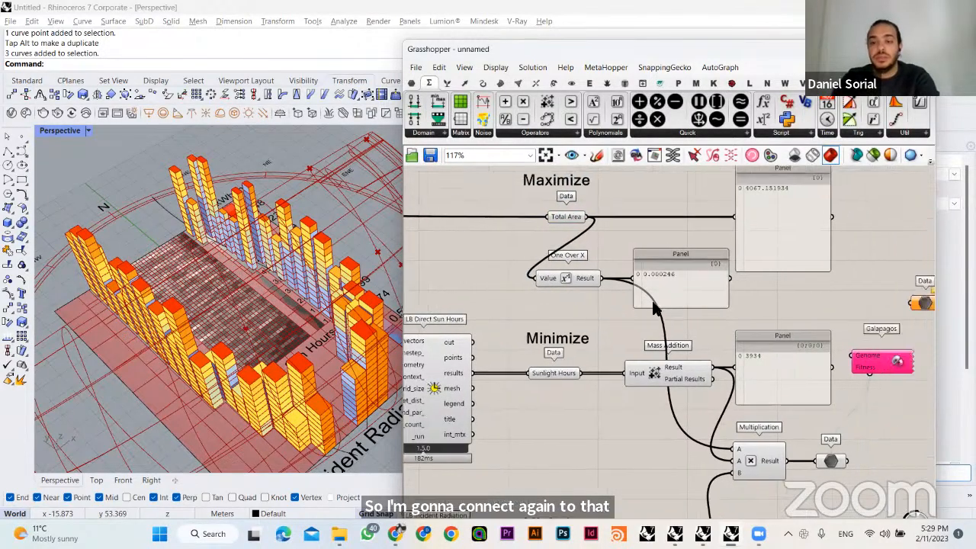
- Tidy the canvas by repositioning the Total Area panel and the One Over X component with its panel, and place the fitness Data parameter beneath Galapagos
click(731, 173)
drag(730, 173, 686, 113)
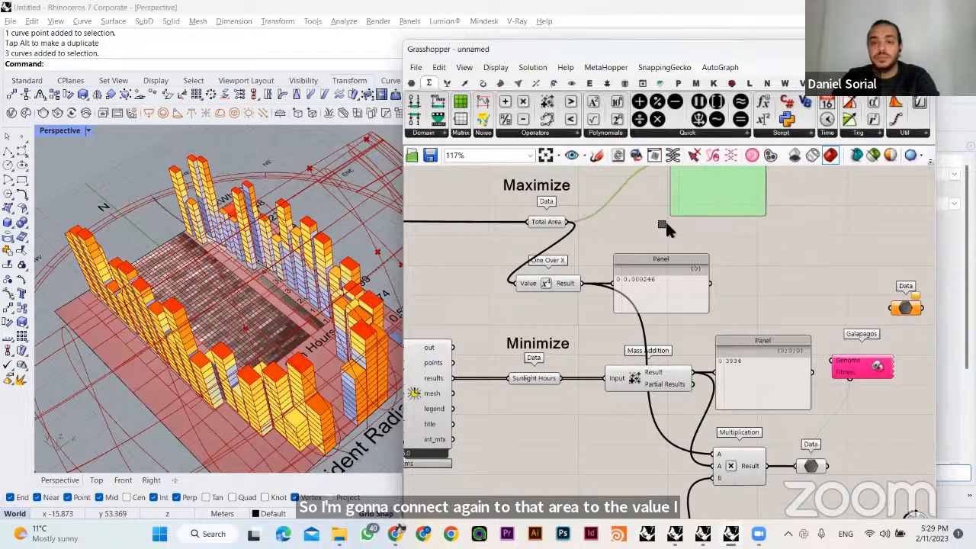
drag(665, 221, 567, 289)
click(583, 244)
drag(651, 239, 564, 294)
drag(560, 283, 623, 272)
click(654, 248)
right_drag(743, 295, 653, 257)
right_drag(730, 250, 734, 278)
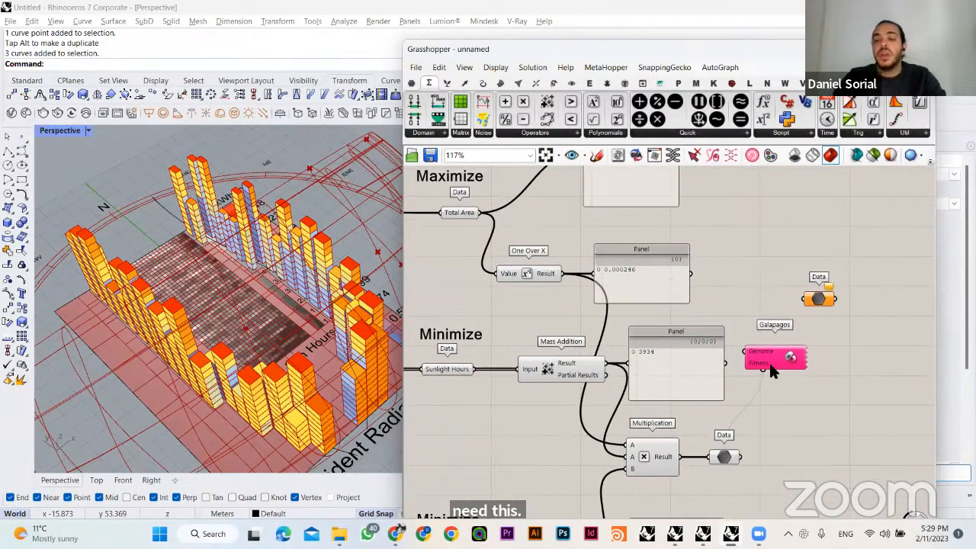
drag(724, 457, 763, 456)
- Examine the Threshold setting in the Galapagos Editor, cancel the editor and check the result value of the Multiplication component
double_click(791, 356)
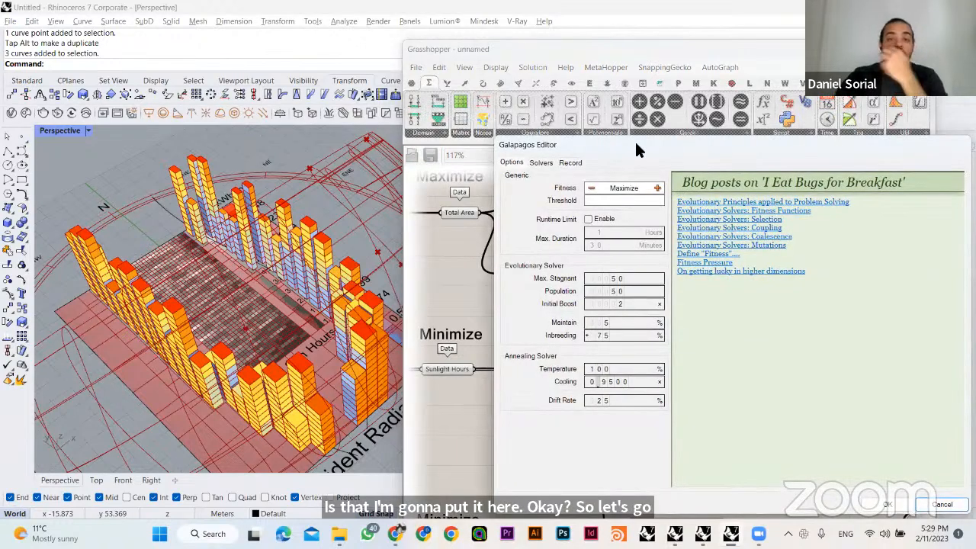
drag(636, 143, 569, 130)
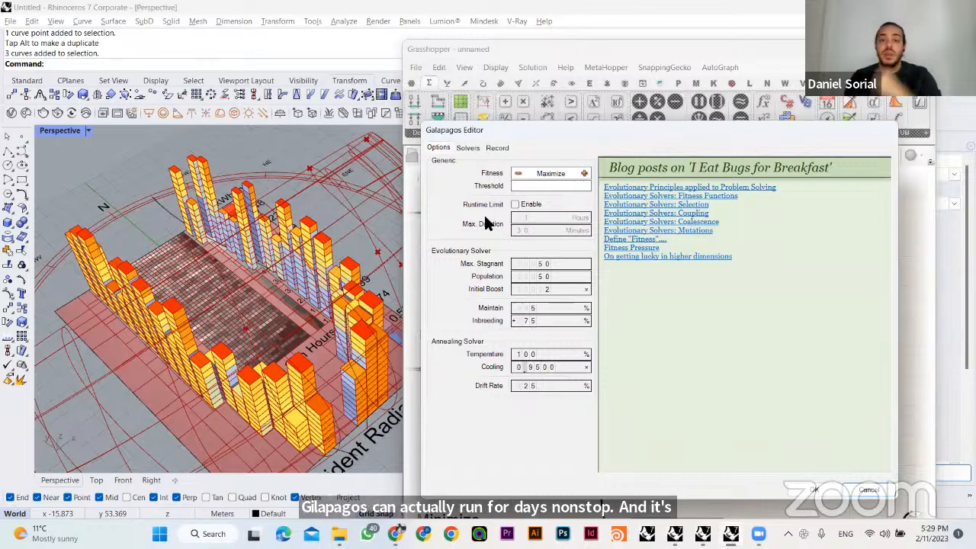
click(523, 187)
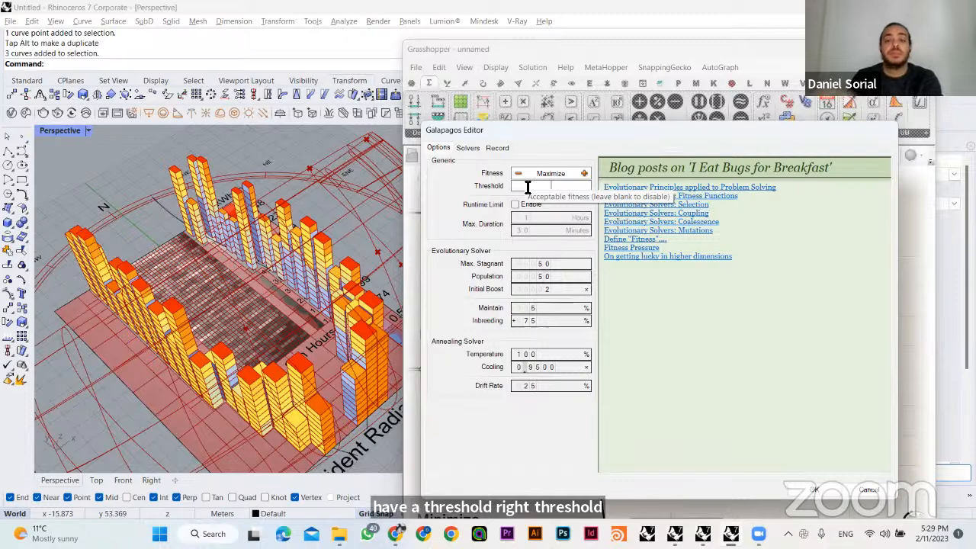
drag(584, 129, 225, 118)
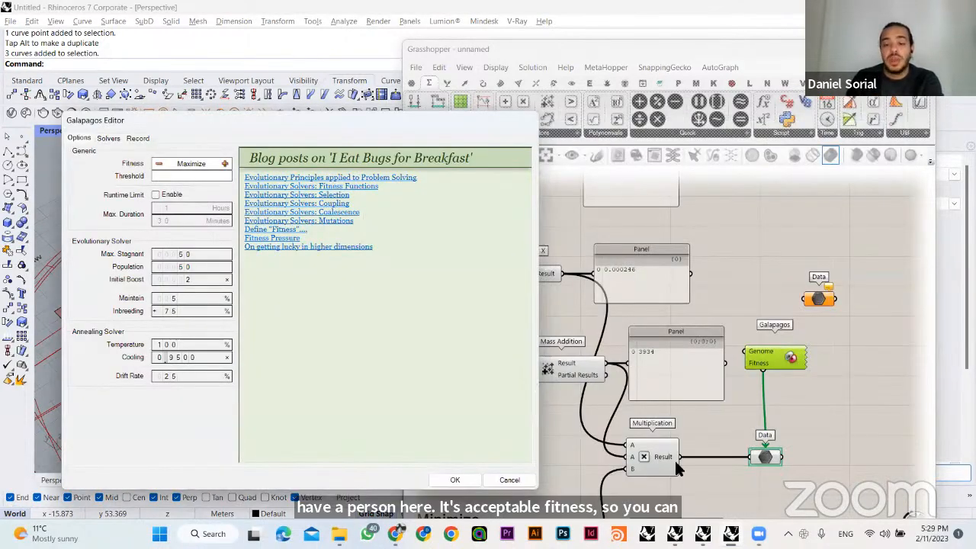
click(512, 477)
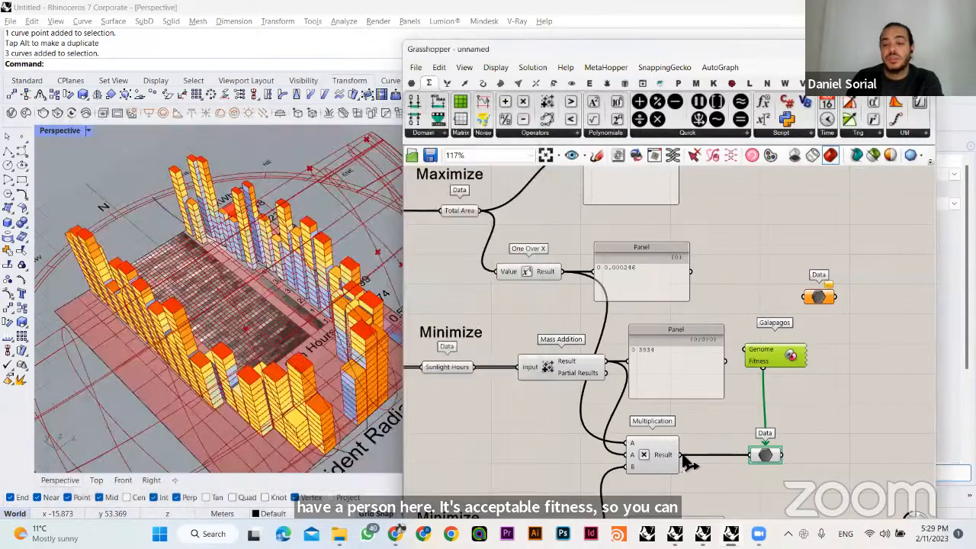
right_drag(683, 459, 659, 336)
mouse_move(659, 336)
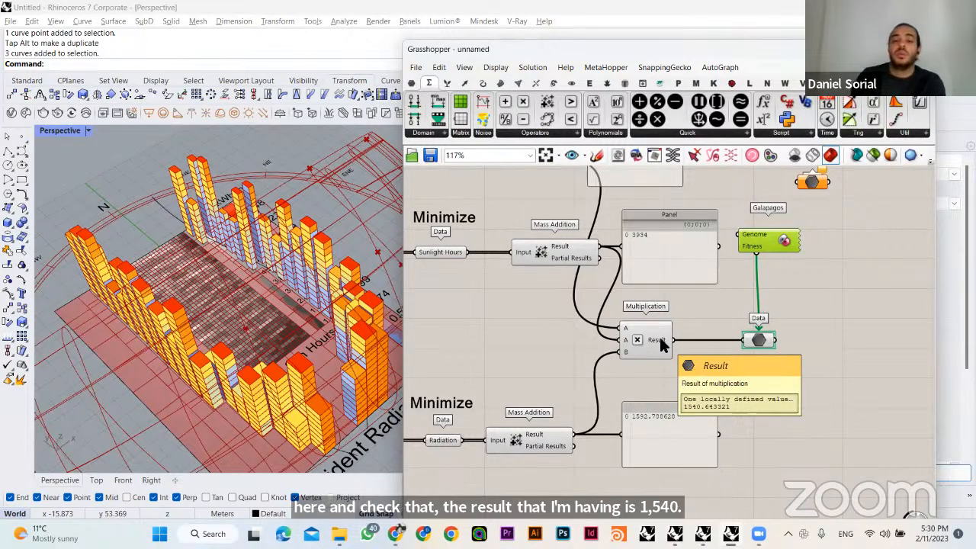
- Reopen the Galapagos Editor beside the definition and set the Fitness goal to Minimize
double_click(774, 229)
drag(733, 51, 450, 117)
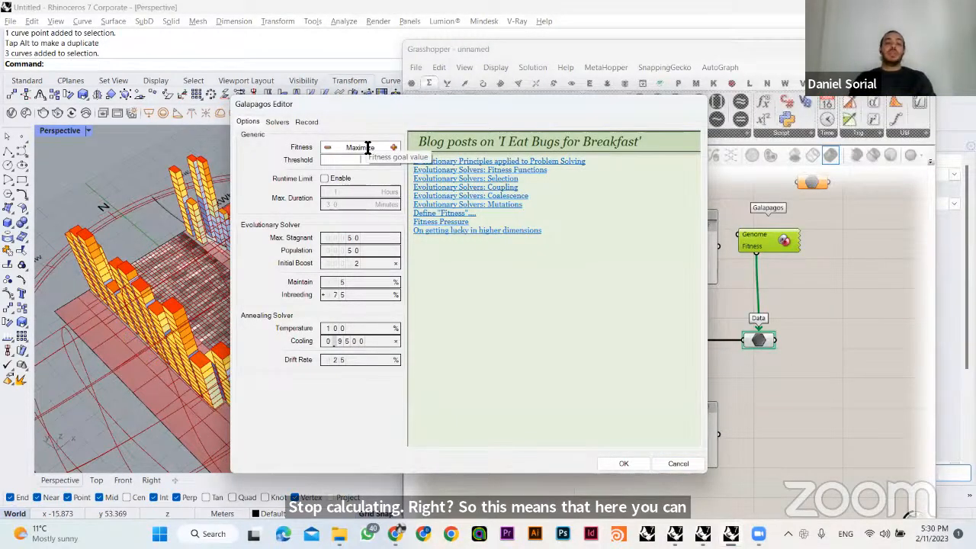
drag(370, 95, 313, 84)
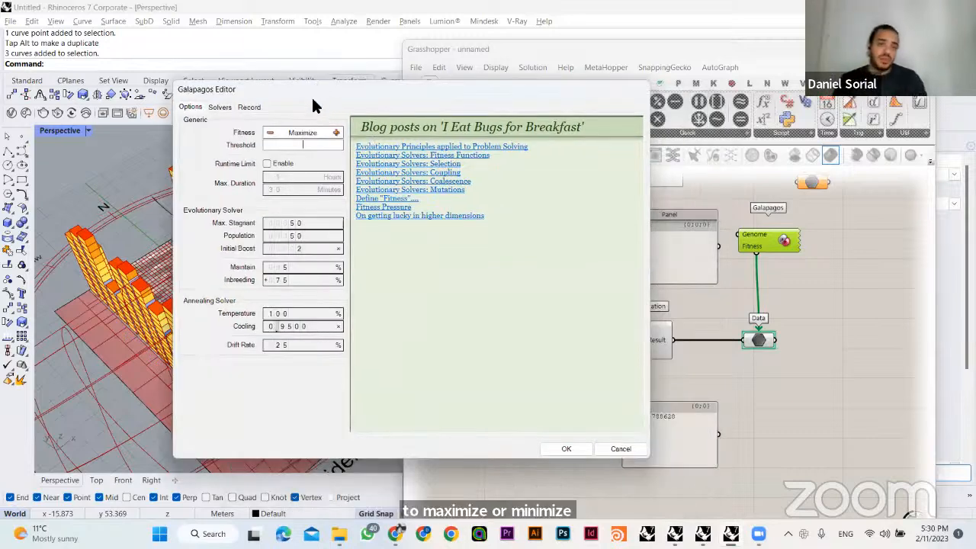
click(271, 134)
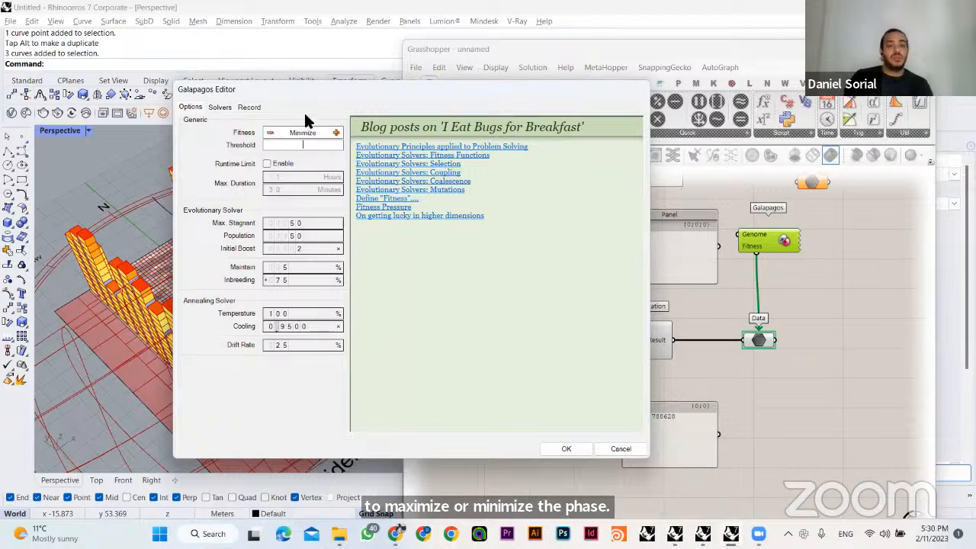
- Try enabling the Galapagos runtime limit and switch it back off, keeping the editor open
click(267, 164)
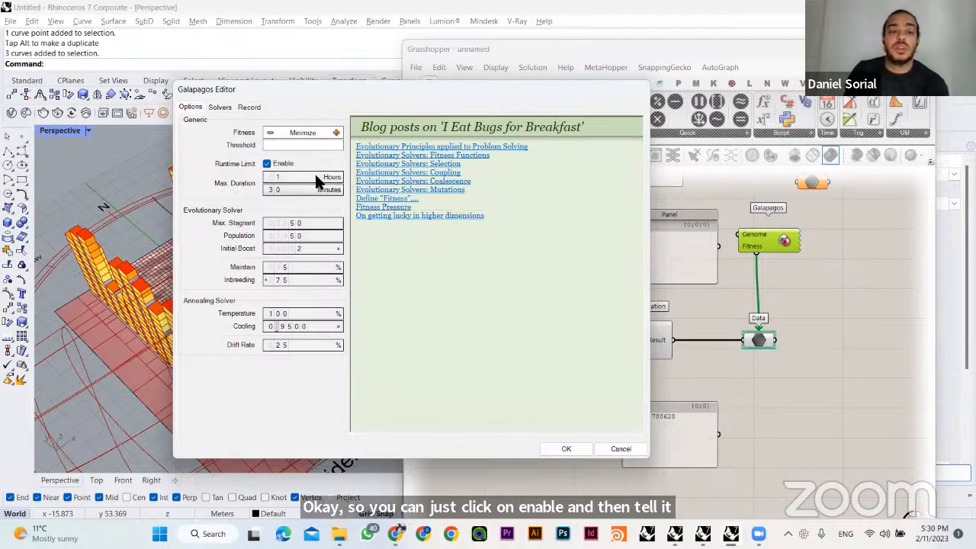
click(317, 161)
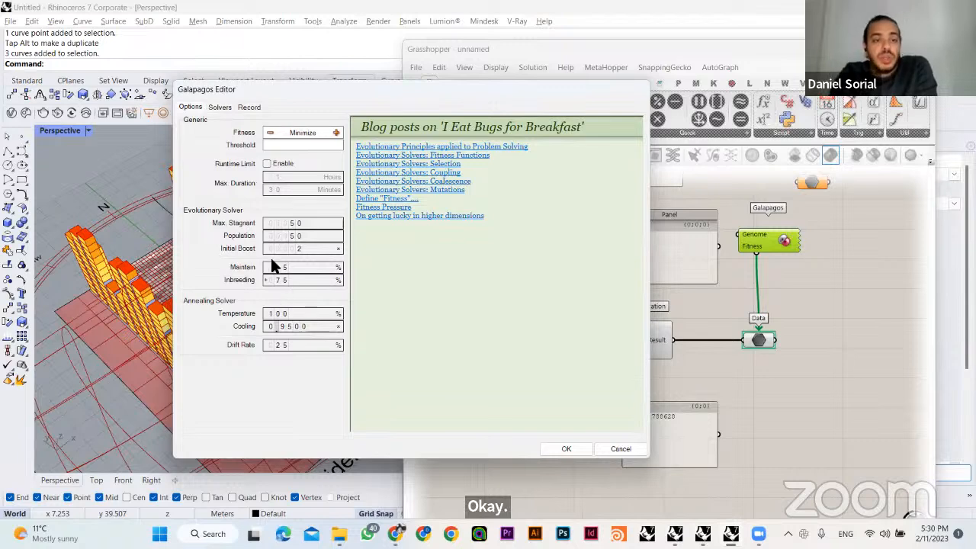
drag(397, 94, 540, 92)
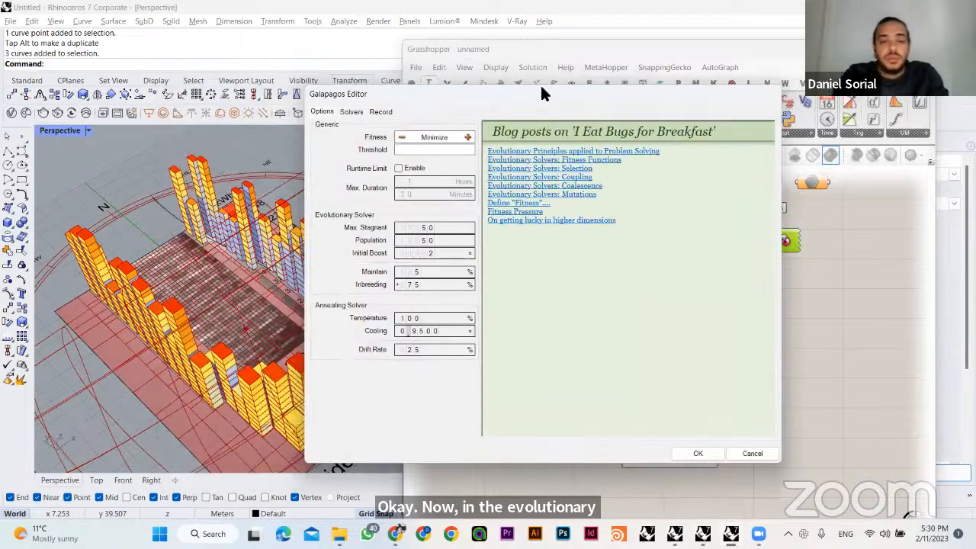
- Switch to the Genetic Algorithms presentation in Google Slides and show slide 9, explaining the Galapagos settings, as a full-screen slideshow
key(alt+Tab)
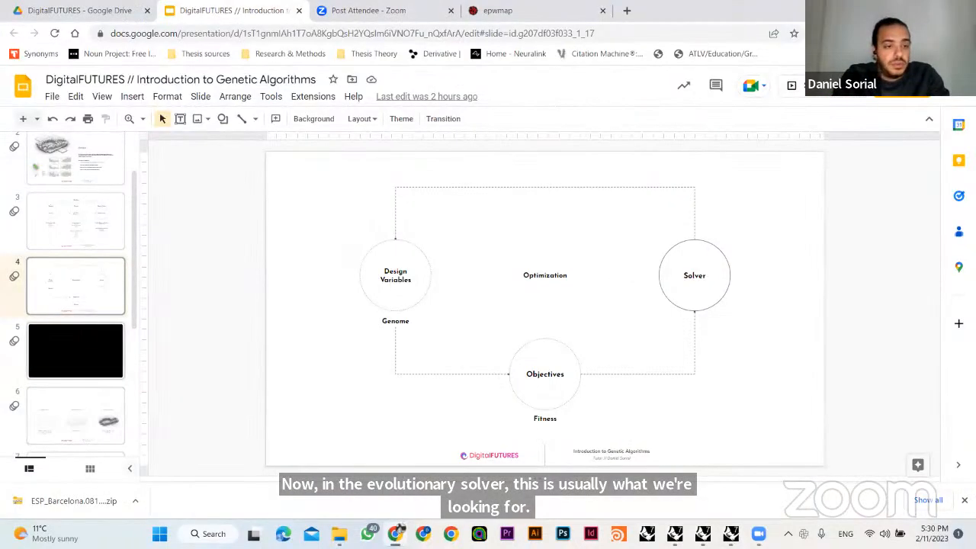
scroll(82, 321, down, 5)
click(79, 385)
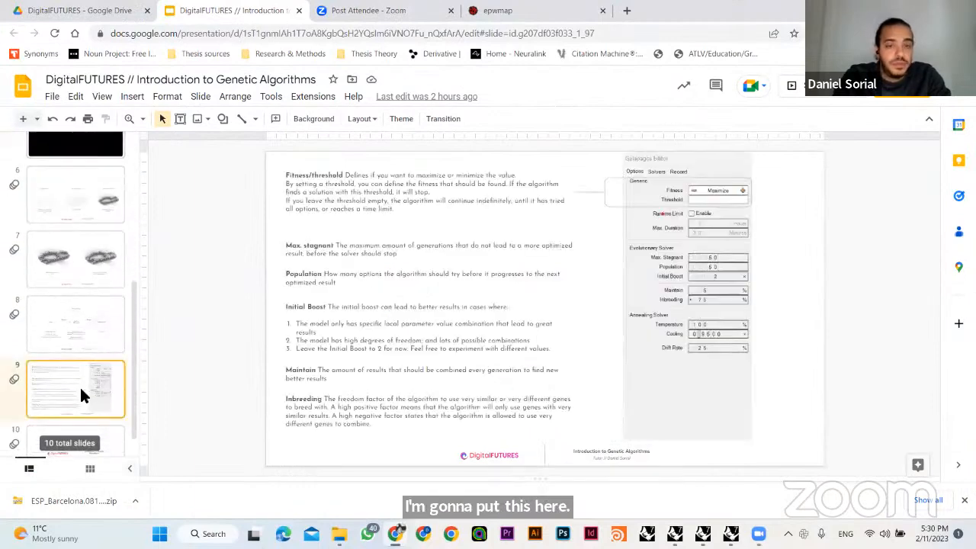
click(78, 98)
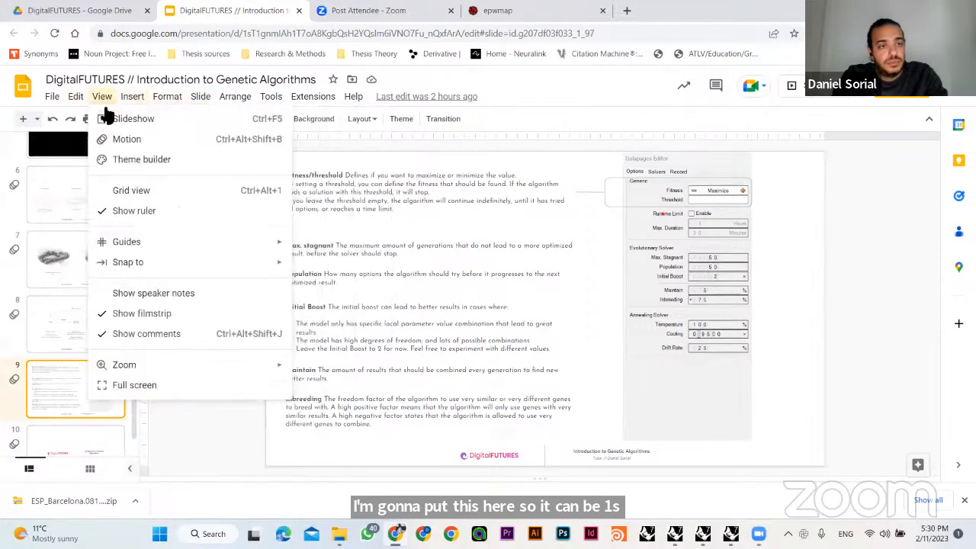
click(106, 114)
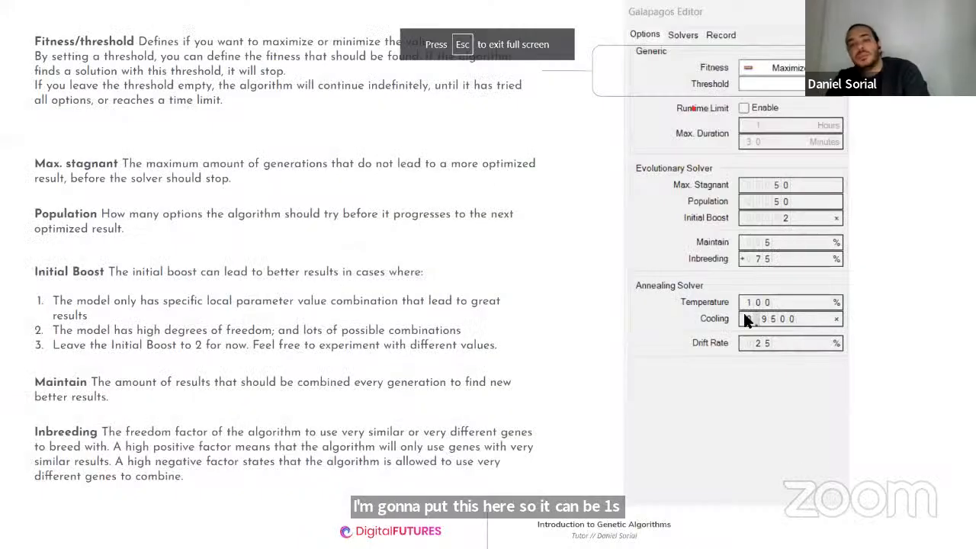
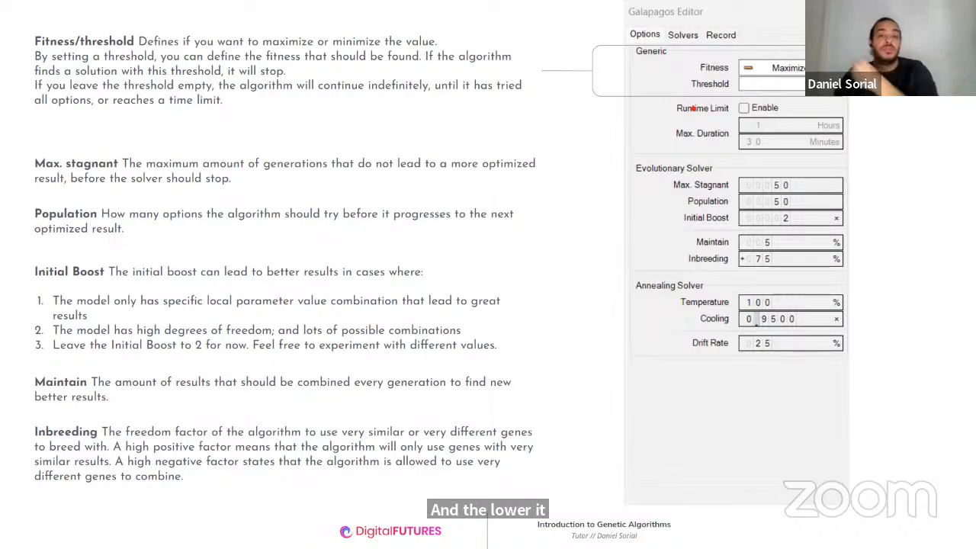
- Leave the slideshow, switch back to the Galapagos Editor in Grasshopper and set the evolutionary solver's Population to 25
key(Escape)
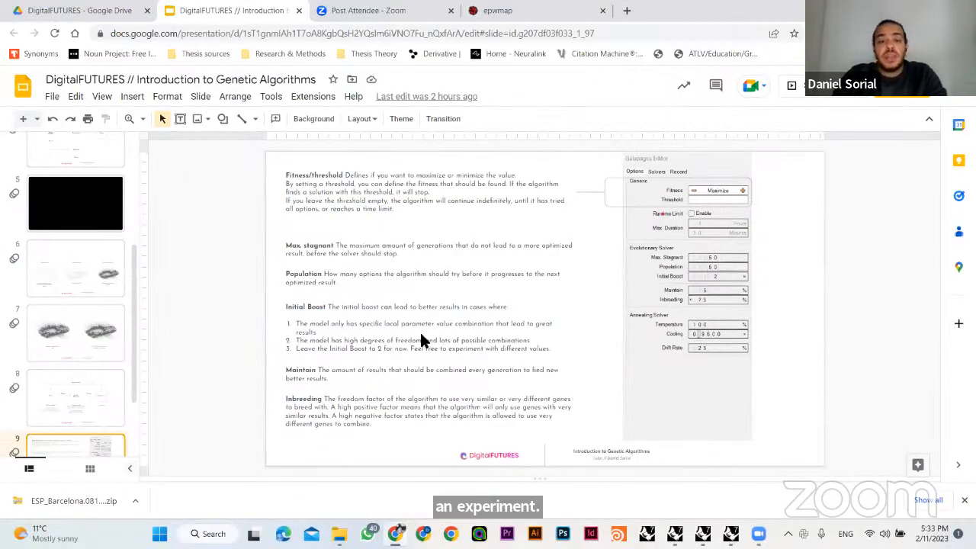
key(alt+Tab)
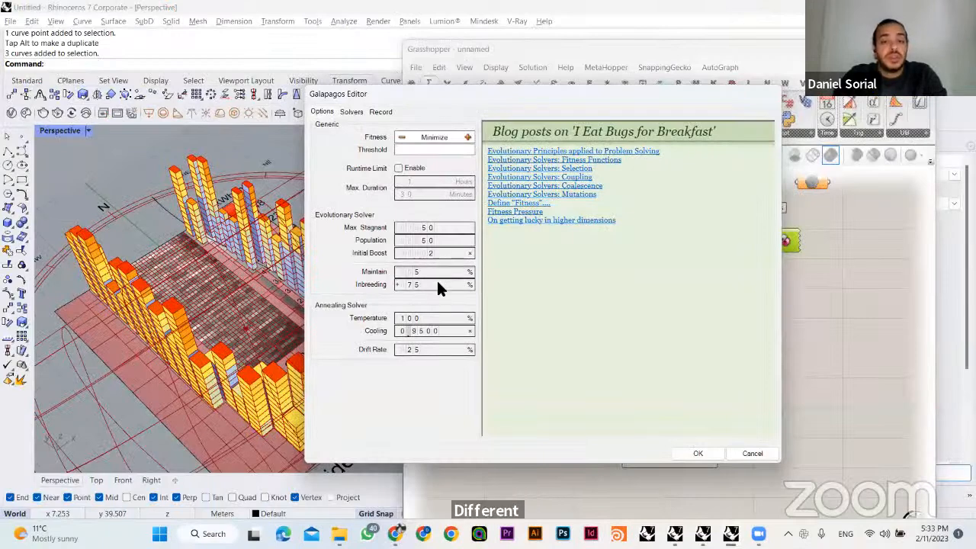
key(Tab)
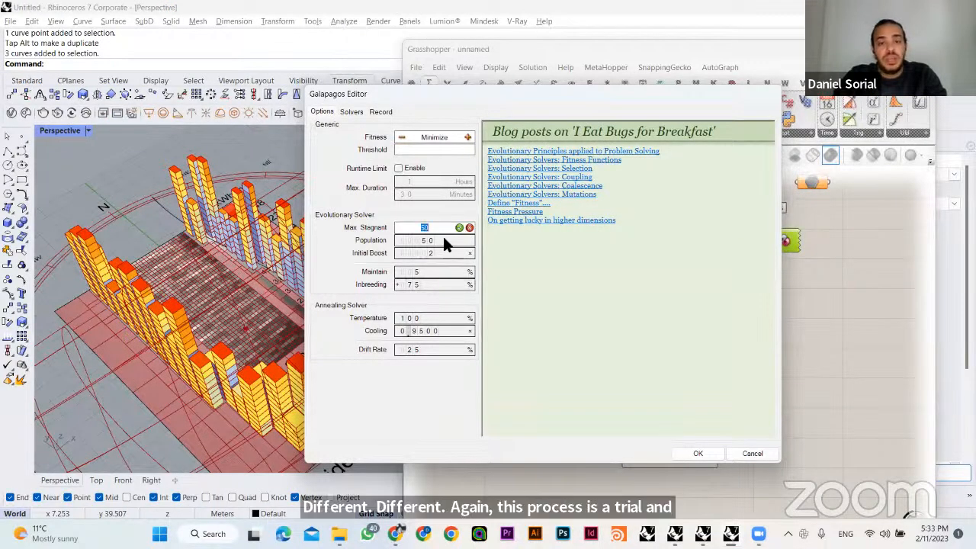
key(Tab)
text(2)
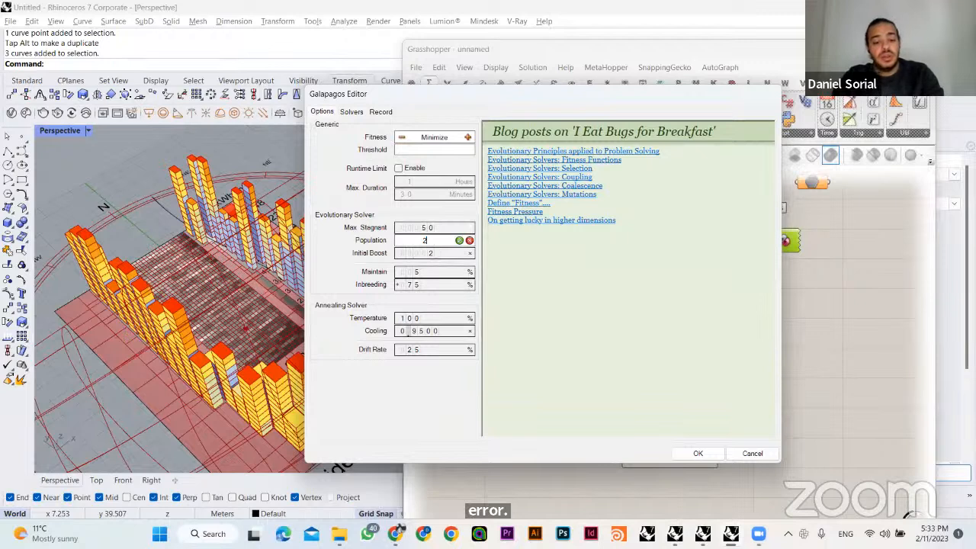
text(5)
click(459, 240)
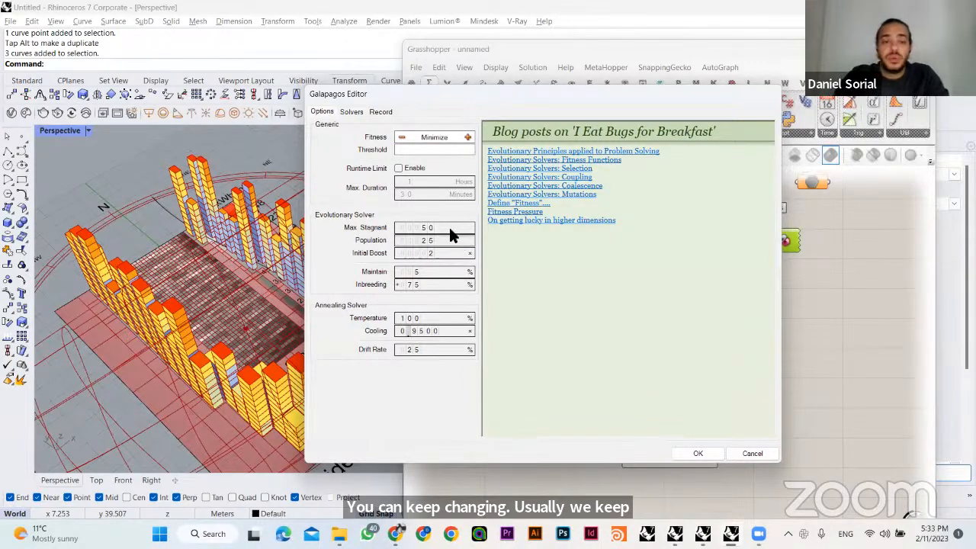
- Set the evolutionary solver's Max. Stagnant to 30 and accept the Galapagos Editor settings
click(448, 227)
text(25)
key(Return)
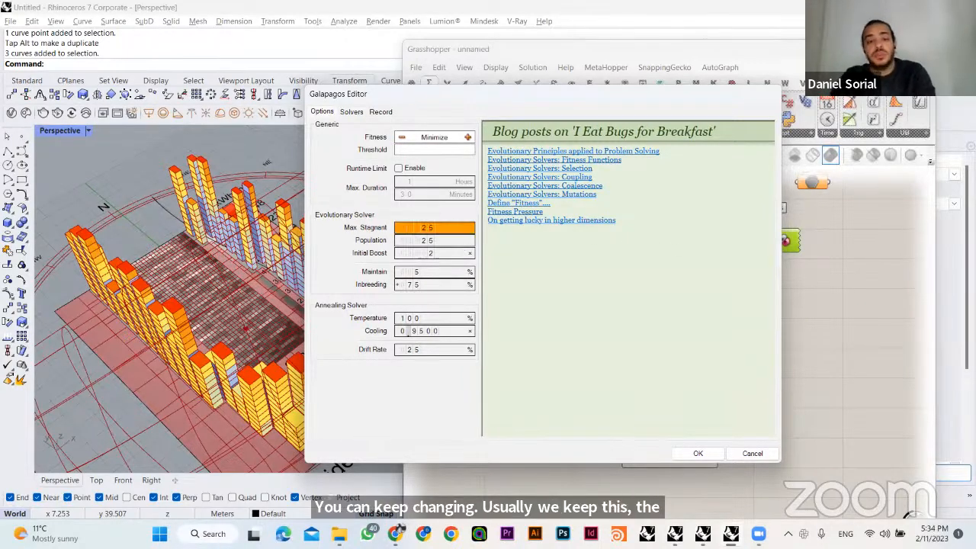
click(450, 230)
text(3)
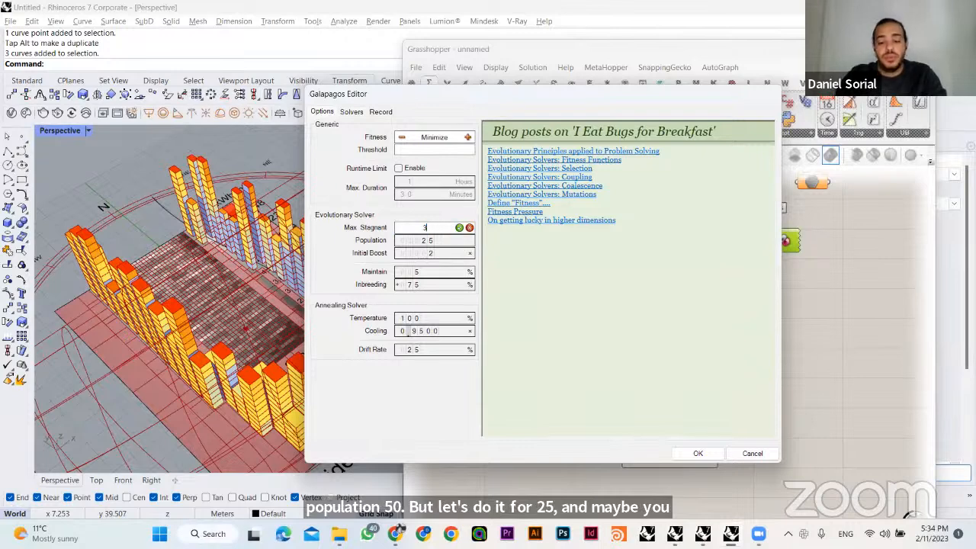
text(0)
key(Return)
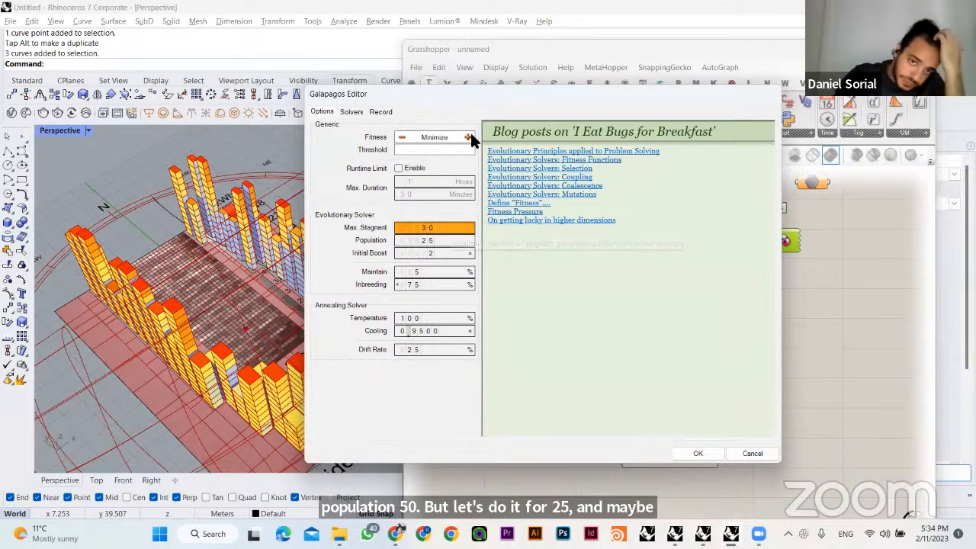
drag(447, 92, 538, 117)
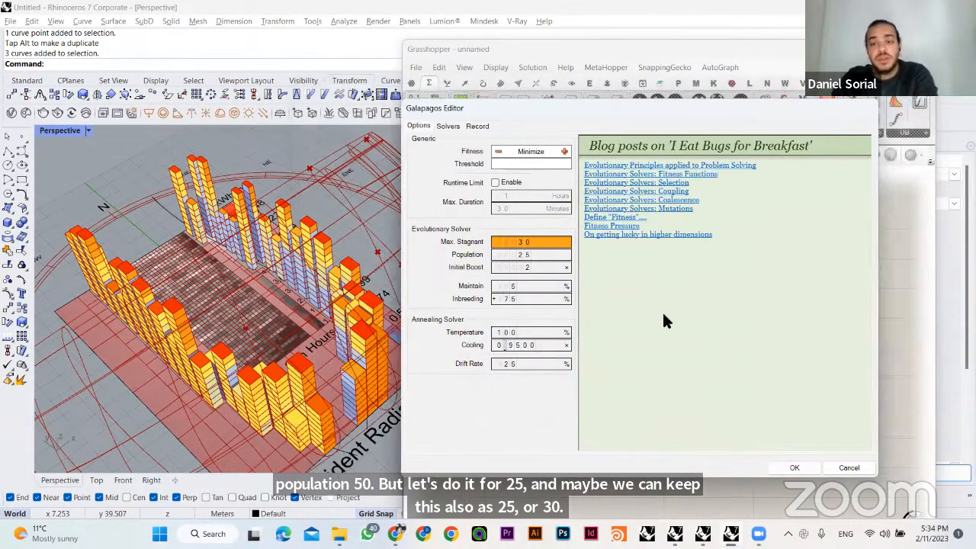
click(794, 467)
- Delete the unconnected Data parameter beside Galapagos and move the Galapagos component up and away from the panels
scroll(732, 305, up, 3)
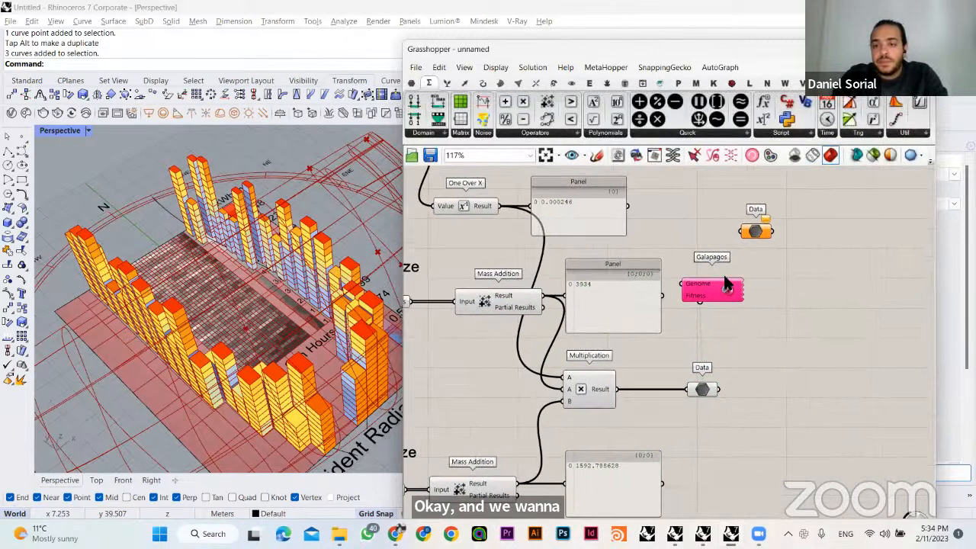
key(Delete)
drag(694, 356, 777, 206)
click(770, 259)
right_drag(769, 260, 748, 255)
drag(713, 224, 760, 246)
click(749, 227)
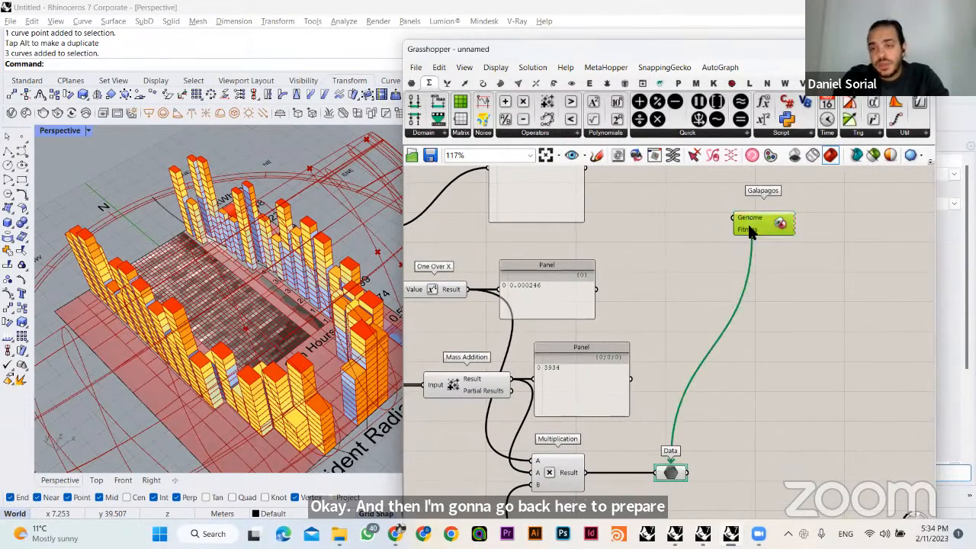
- Check the link between the Galapagos Fitness input and the Data parameter after the Multiplication component
click(725, 267)
click(670, 472)
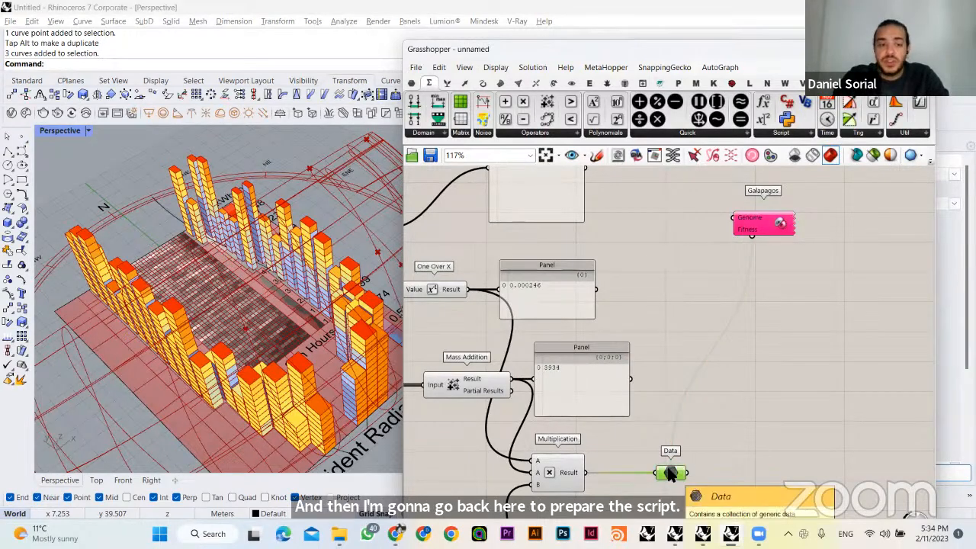
right_drag(732, 298, 740, 284)
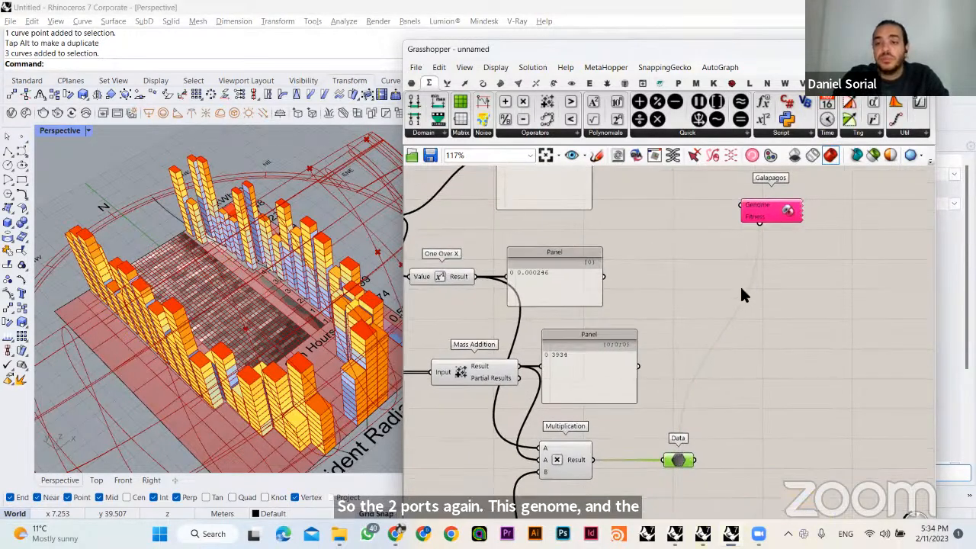
click(743, 215)
click(700, 289)
- Randomize the Gene Pool values by 100% and view the changed building heights in the Perspective viewport
scroll(733, 336, down, 6)
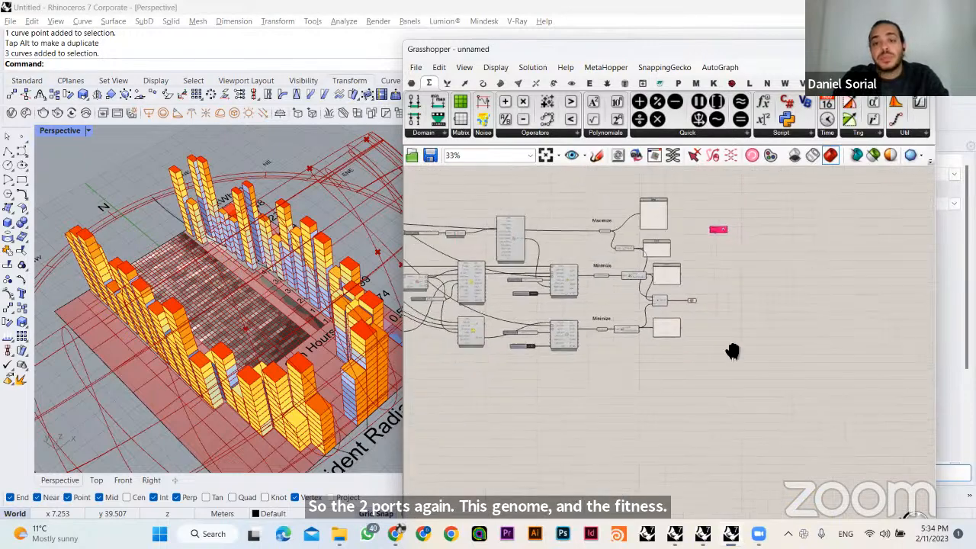
scroll(589, 305, up, 7)
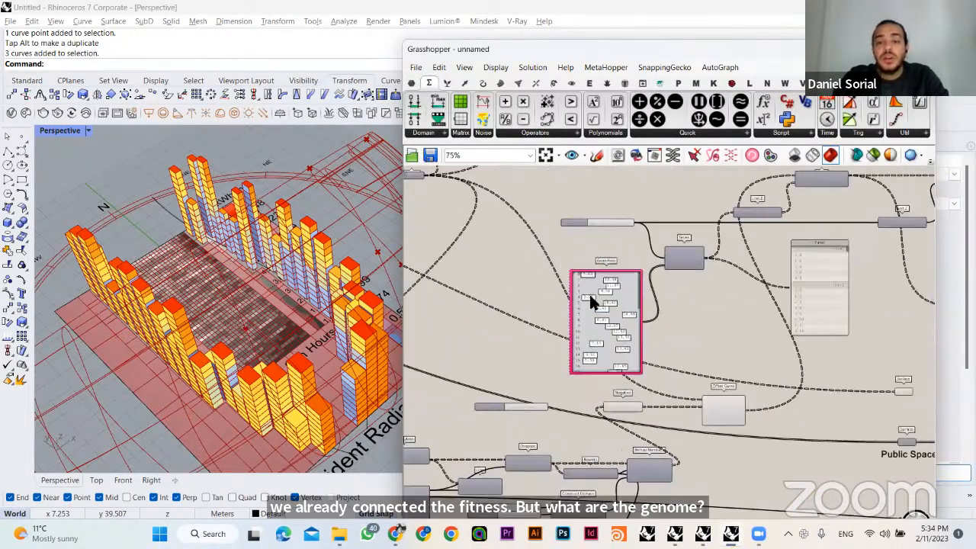
right_click(593, 310)
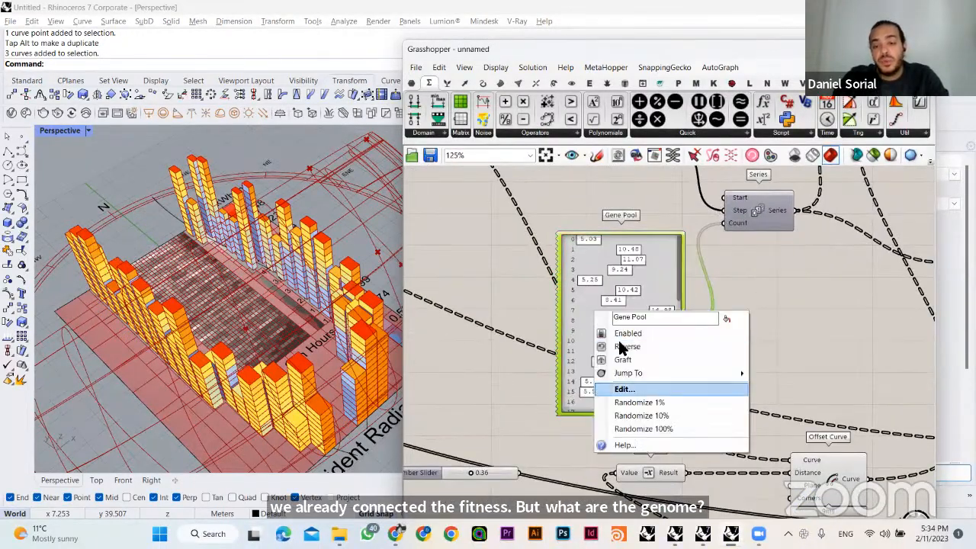
click(650, 427)
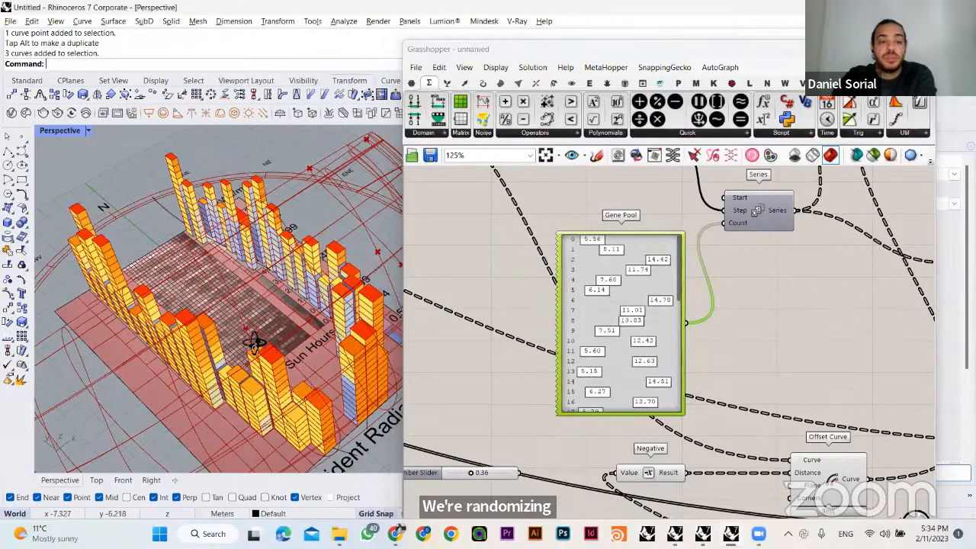
right_drag(255, 343, 197, 323)
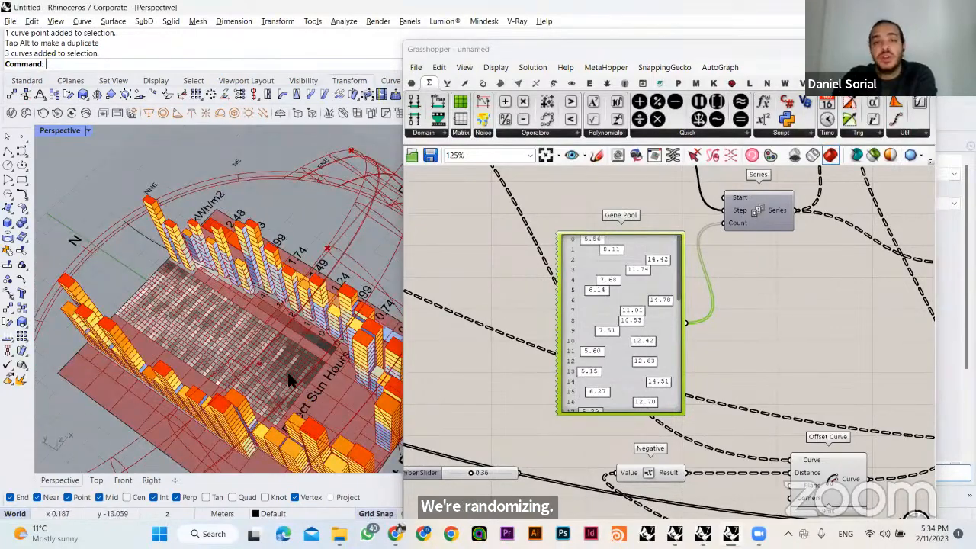
right_drag(292, 378, 219, 272)
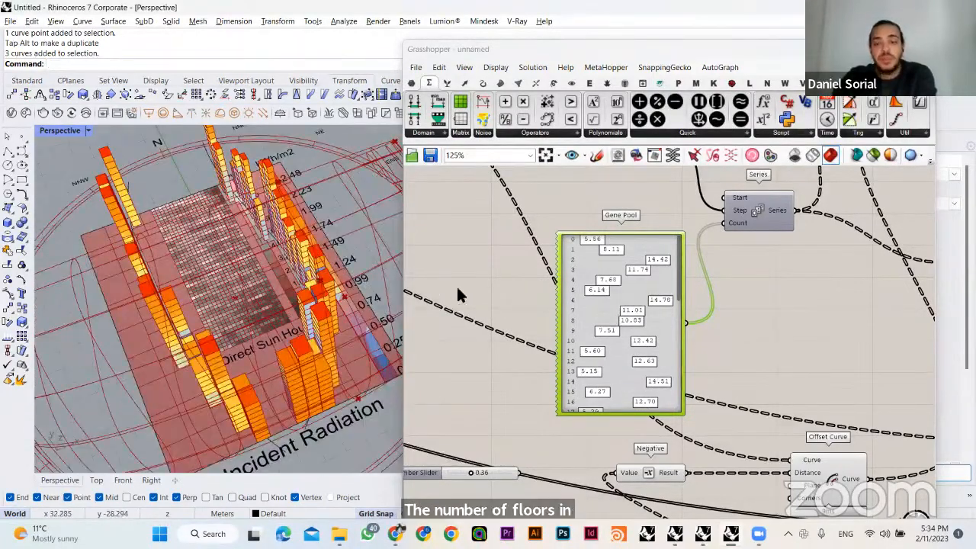
click(445, 385)
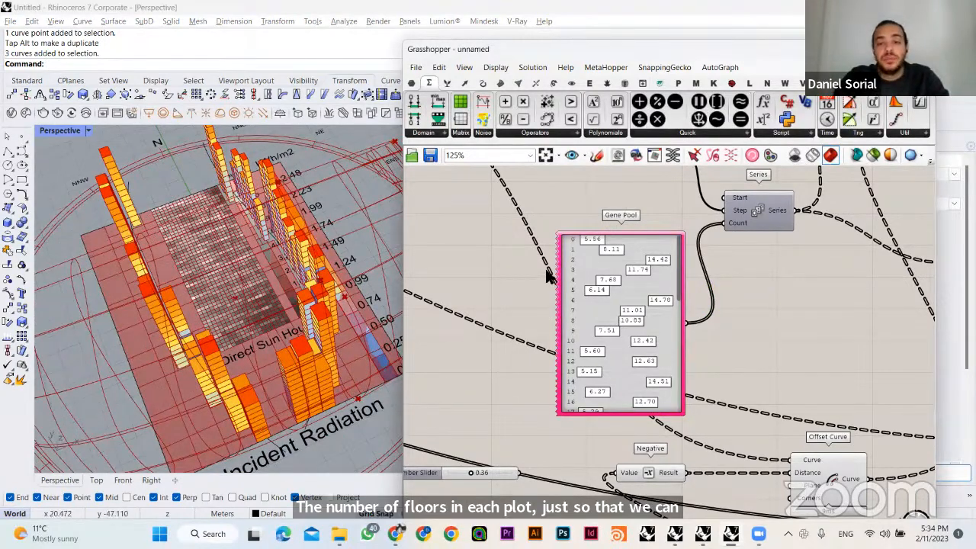
- Examine the Total Area, Sunlight Hours and Radiation objective branches and the Gene Pool that drives them
scroll(597, 279, down, 4)
right_drag(752, 272, 358, 350)
right_drag(656, 324, 505, 323)
right_drag(739, 366, 543, 290)
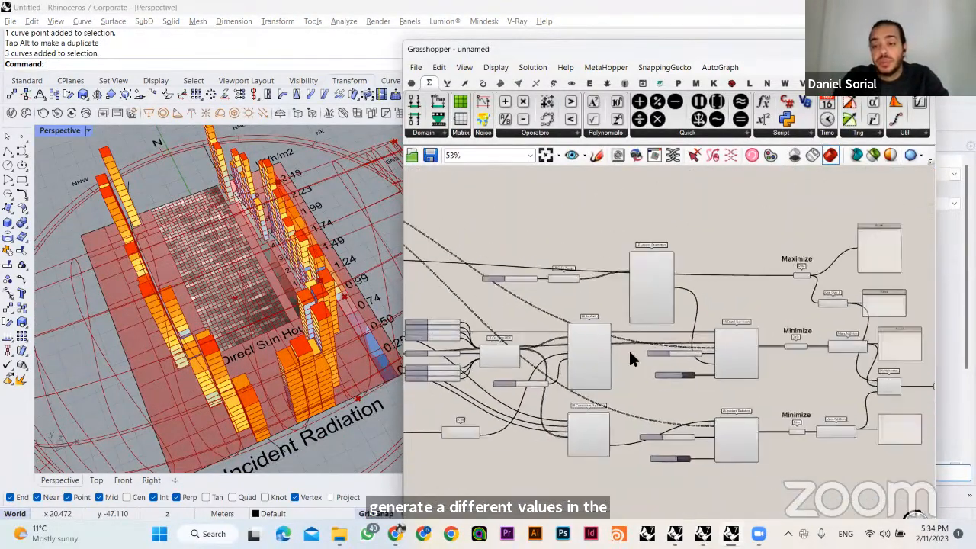
scroll(628, 348, up, 2)
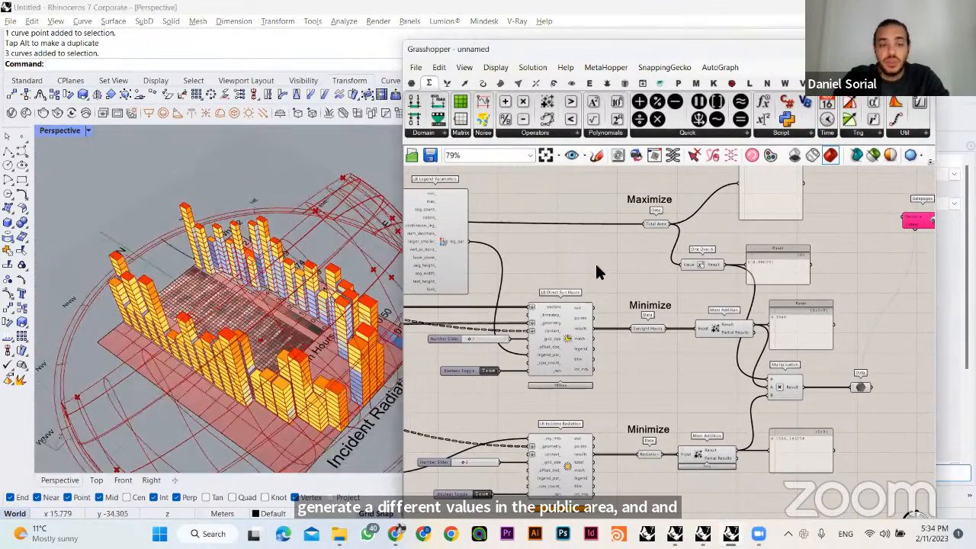
scroll(595, 270, down, 2)
right_drag(690, 326, 916, 347)
right_drag(462, 331, 745, 393)
scroll(516, 329, up, 4)
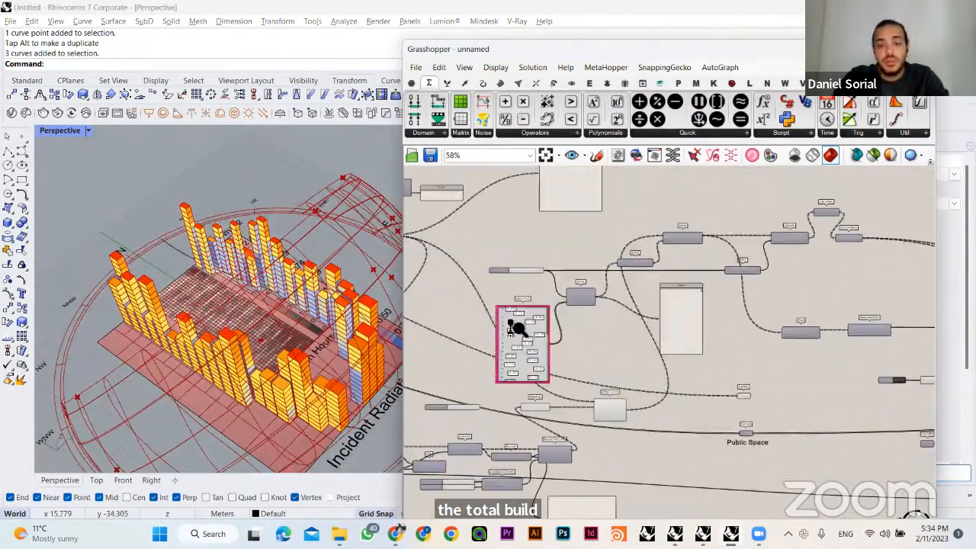
click(494, 326)
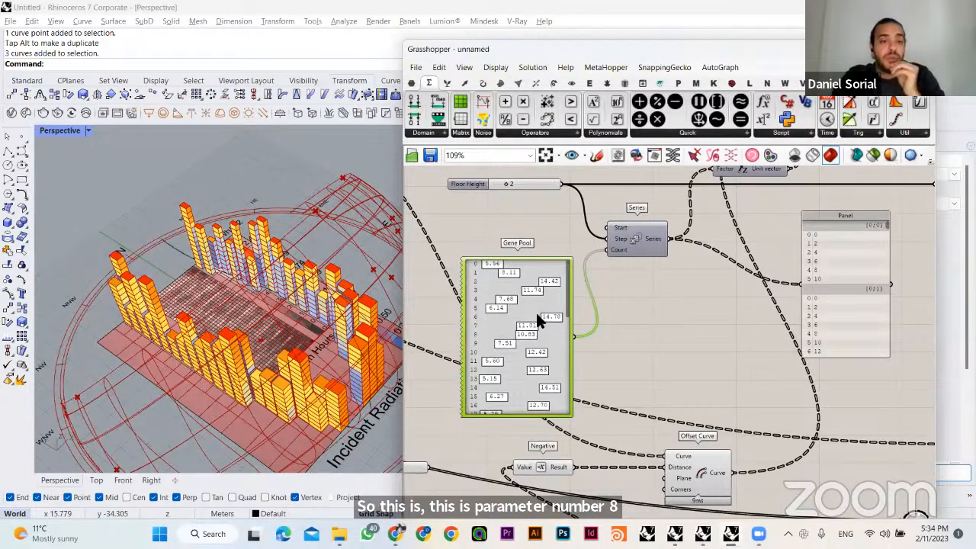
click(660, 316)
- Move the Galapagos component from the end of the definition to the free space beside the Gene Pool
scroll(625, 290, down, 5)
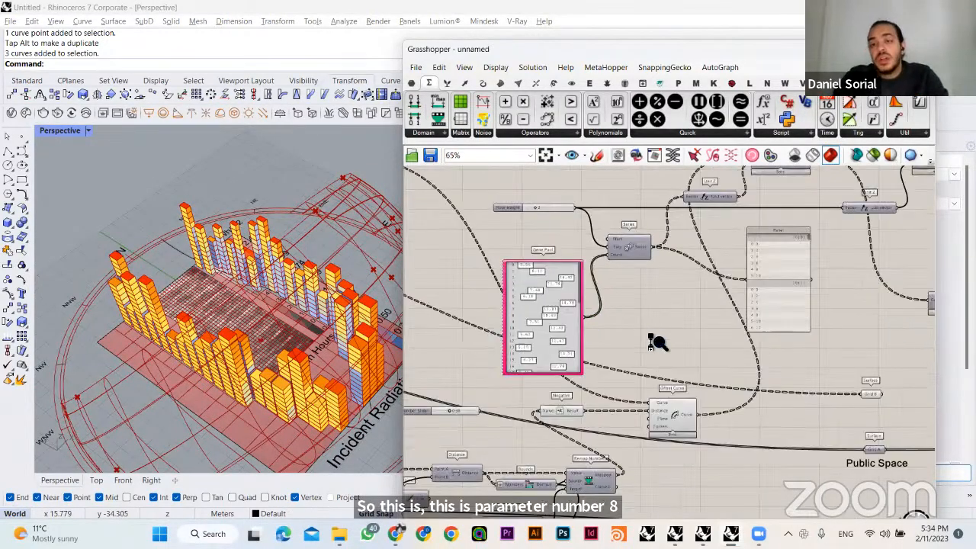
right_drag(900, 286, 628, 298)
right_drag(915, 335, 587, 310)
scroll(744, 282, up, 5)
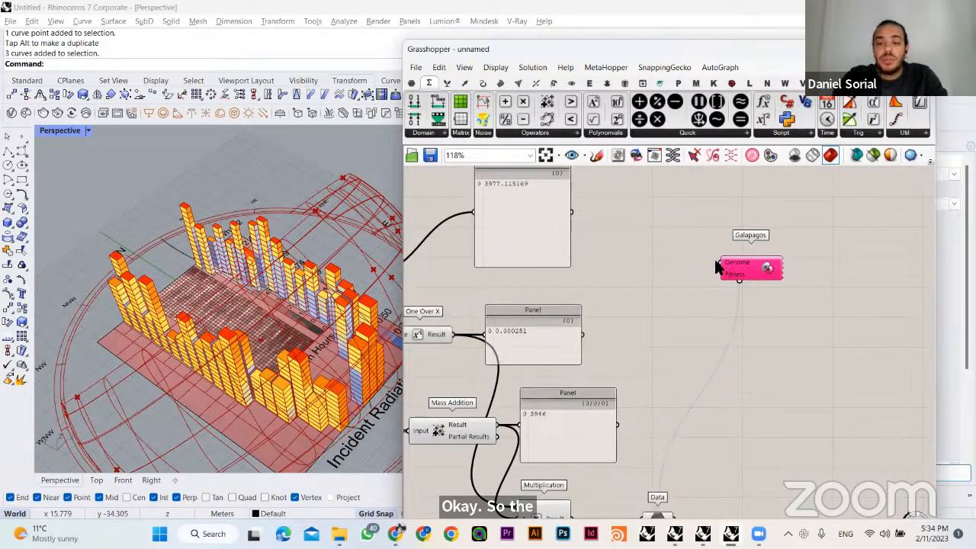
drag(742, 266, 685, 270)
scroll(710, 329, down, 6)
right_drag(723, 335, 855, 323)
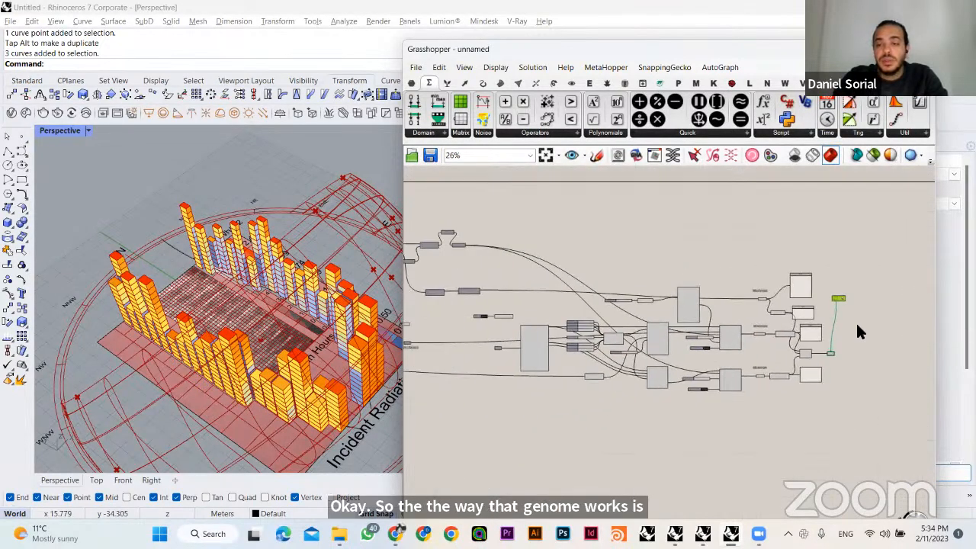
drag(838, 298, 436, 272)
right_drag(436, 272, 717, 277)
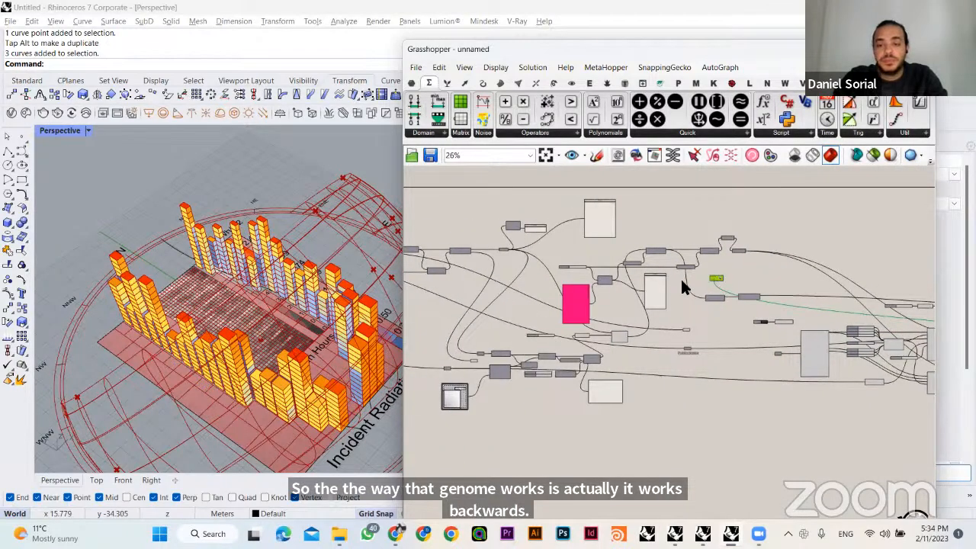
scroll(607, 317, up, 5)
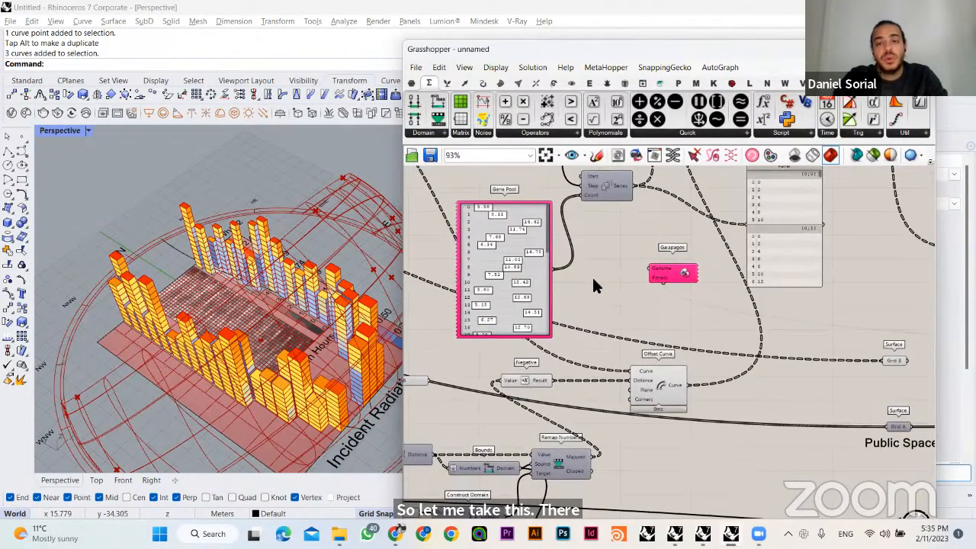
- Connect the Galapagos Genome input to the Gene Pool and shift the component slightly up and away from it
drag(649, 270, 546, 233)
drag(667, 274, 695, 248)
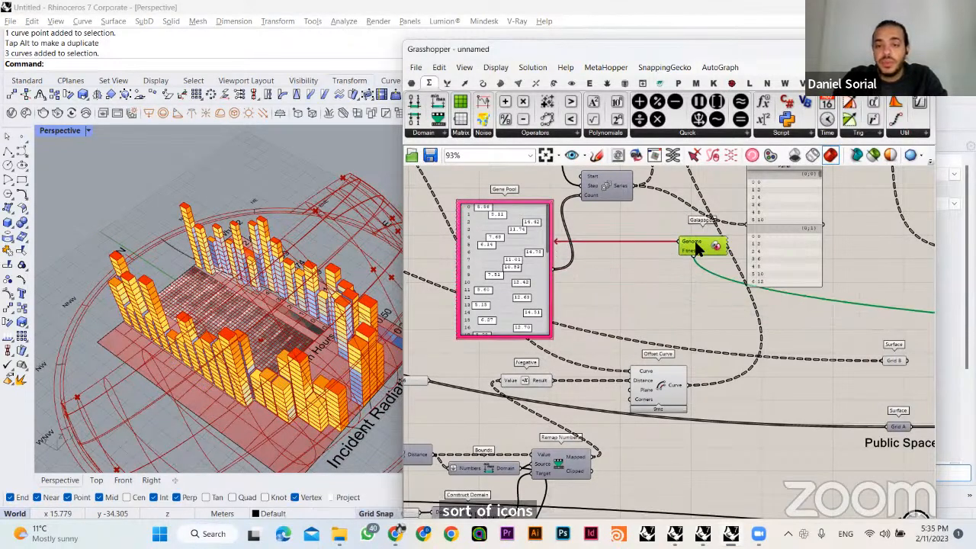
click(647, 279)
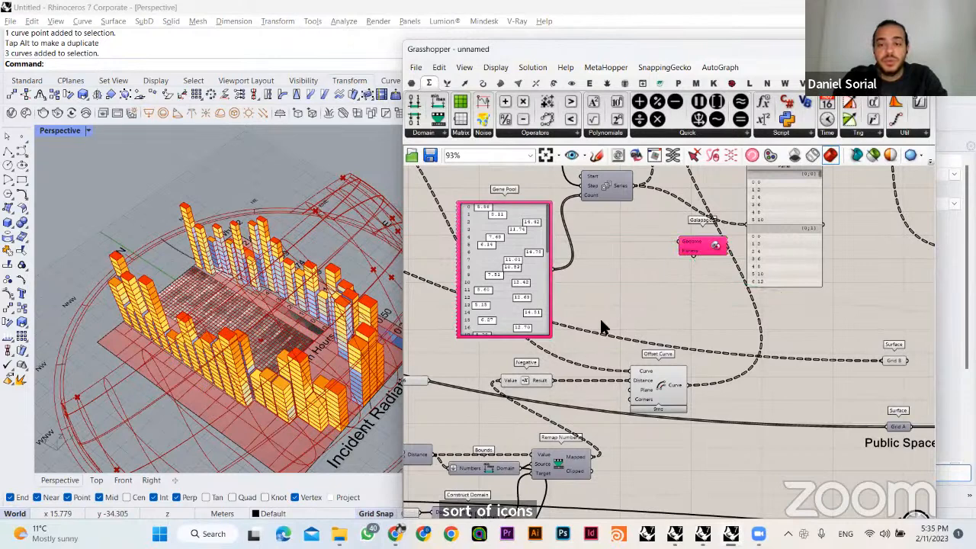
- Randomize the linked Gene Pool's values again and inspect the resulting building heights from a higher viewpoint
click(485, 266)
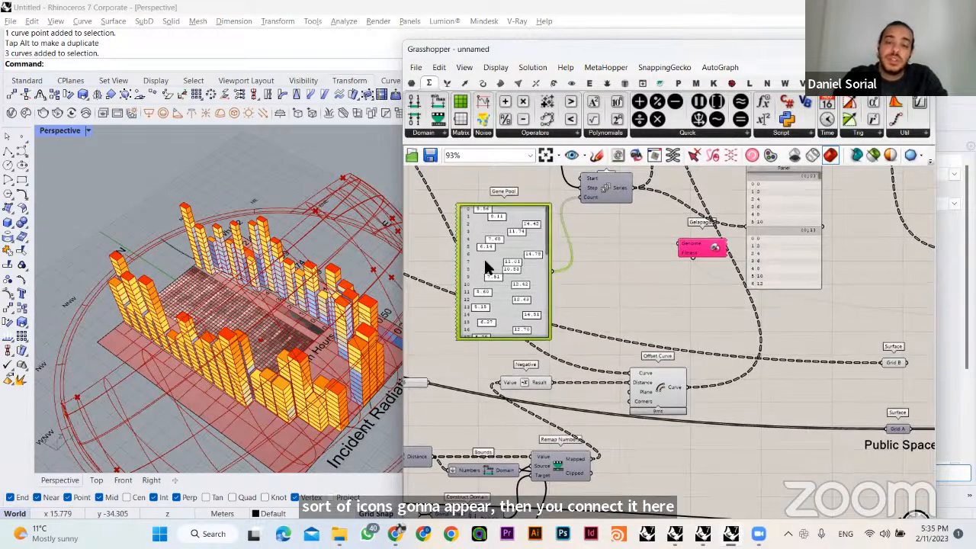
right_click(516, 331)
click(522, 371)
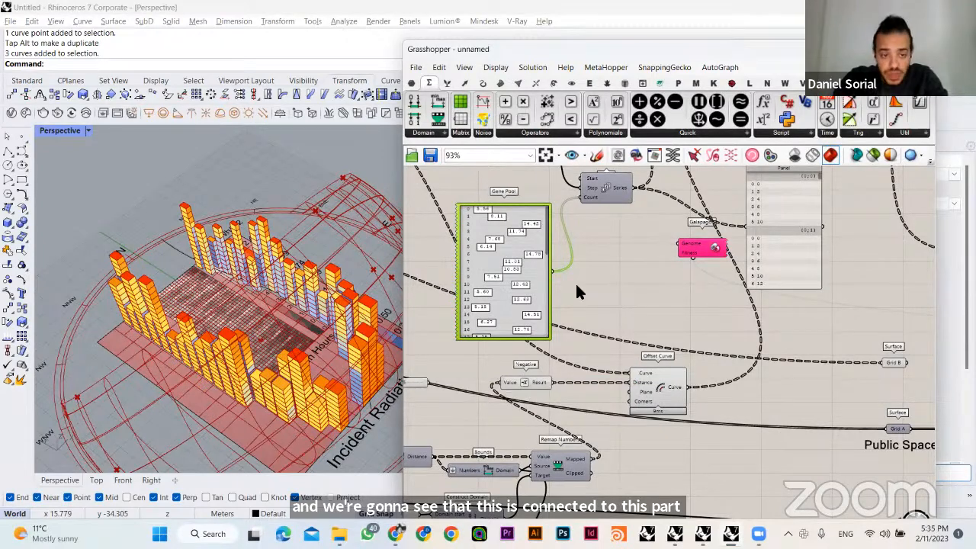
click(558, 316)
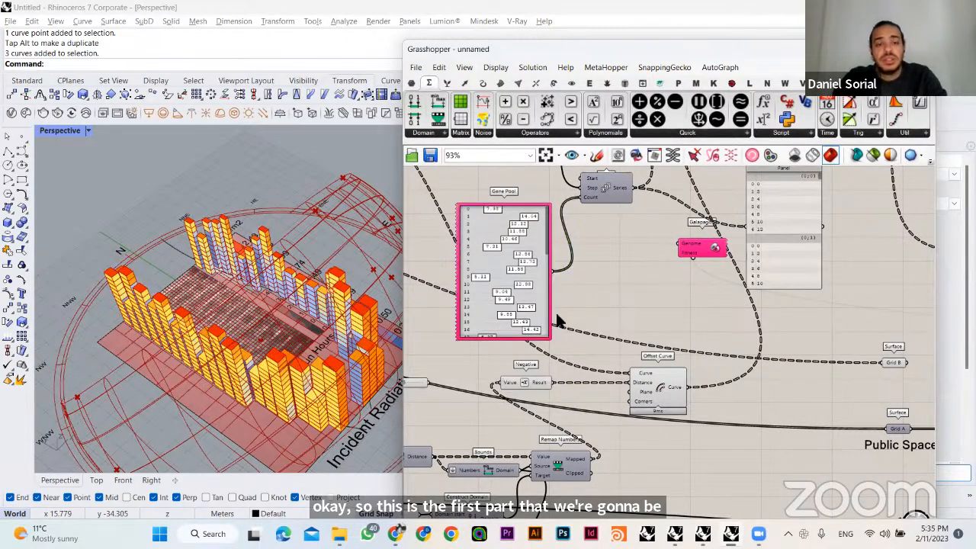
right_drag(279, 376, 200, 182)
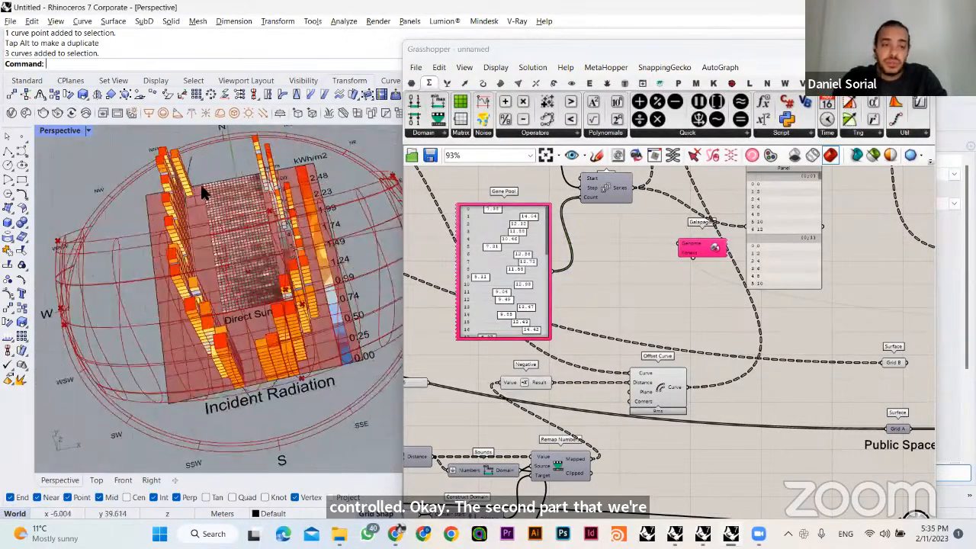
- Locate the MD Slider that feeds Evaluate Surface's Point input and move it closer to that component
right_drag(638, 294, 753, 207)
right_drag(632, 360, 699, 273)
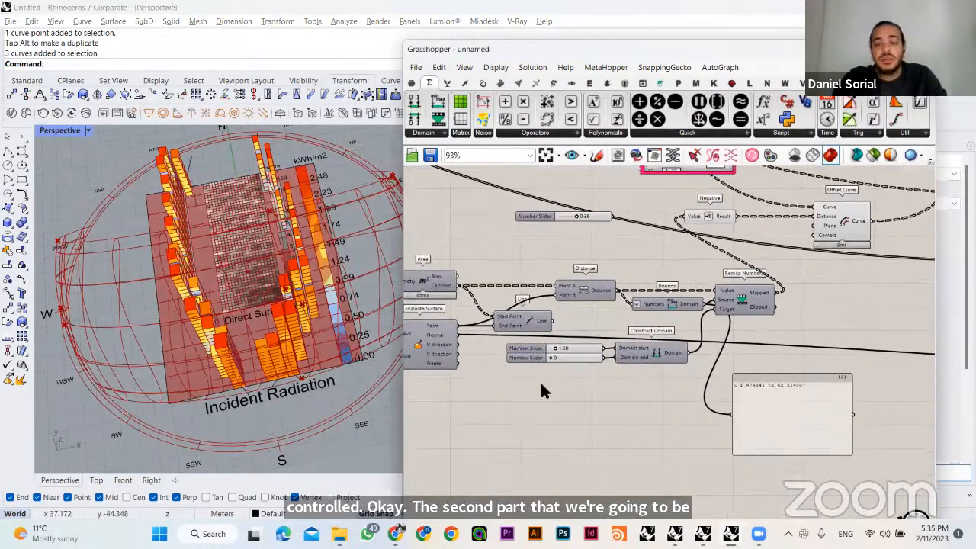
scroll(541, 385, down, 2)
scroll(681, 444, up, 3)
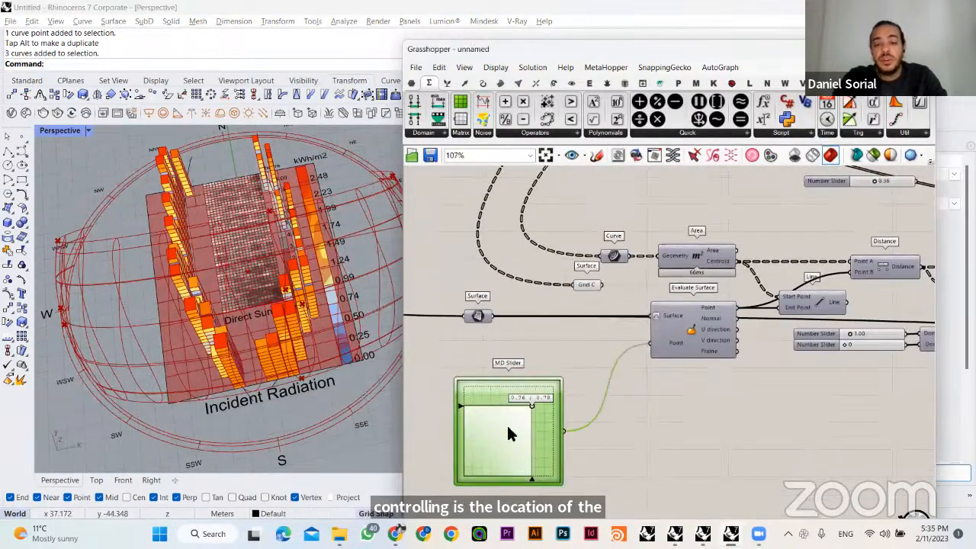
drag(545, 425, 597, 392)
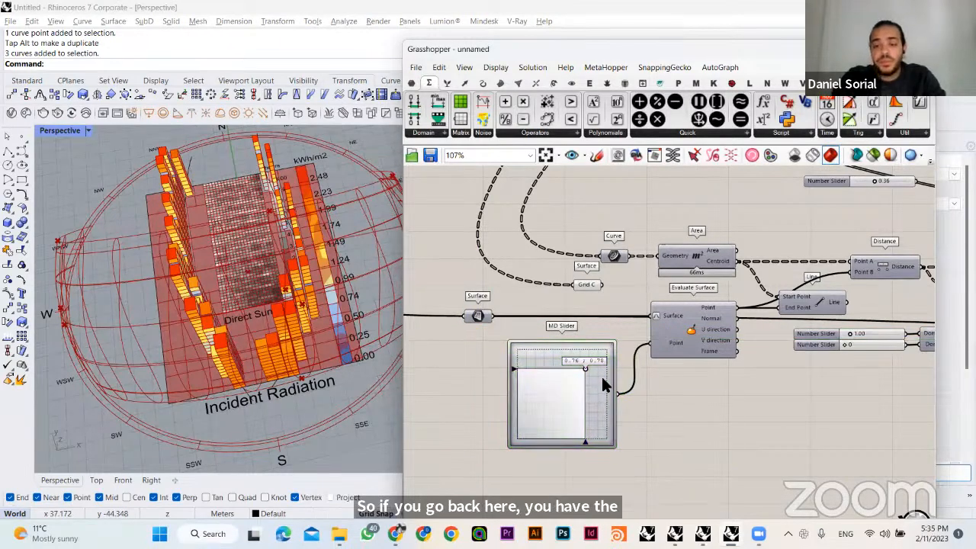
- Move the Galapagos component from beside the Gene Pool to the free space below the Construct Domain sliders, and shift the MD Slider slightly down
scroll(576, 418, down, 2)
right_drag(814, 313, 450, 482)
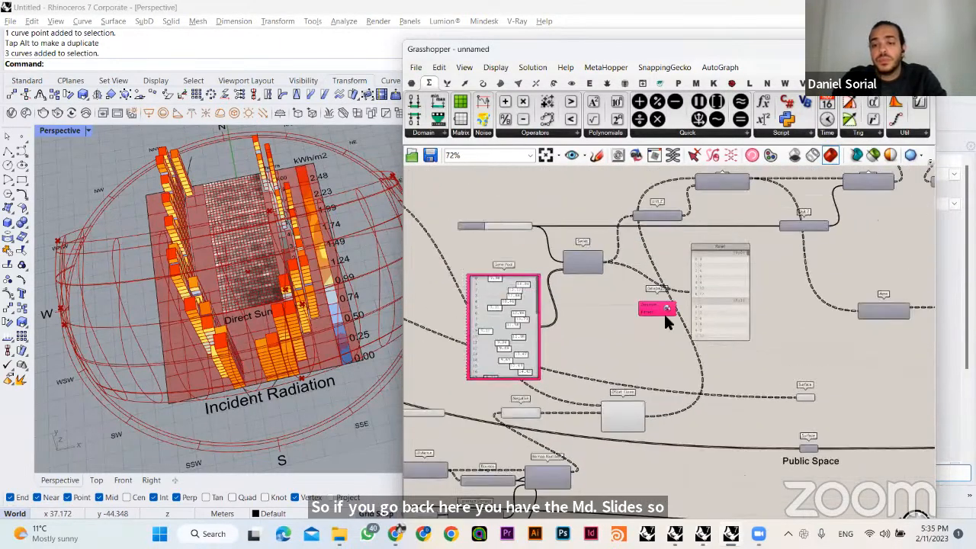
right_drag(670, 331, 739, 327)
right_drag(585, 359, 699, 297)
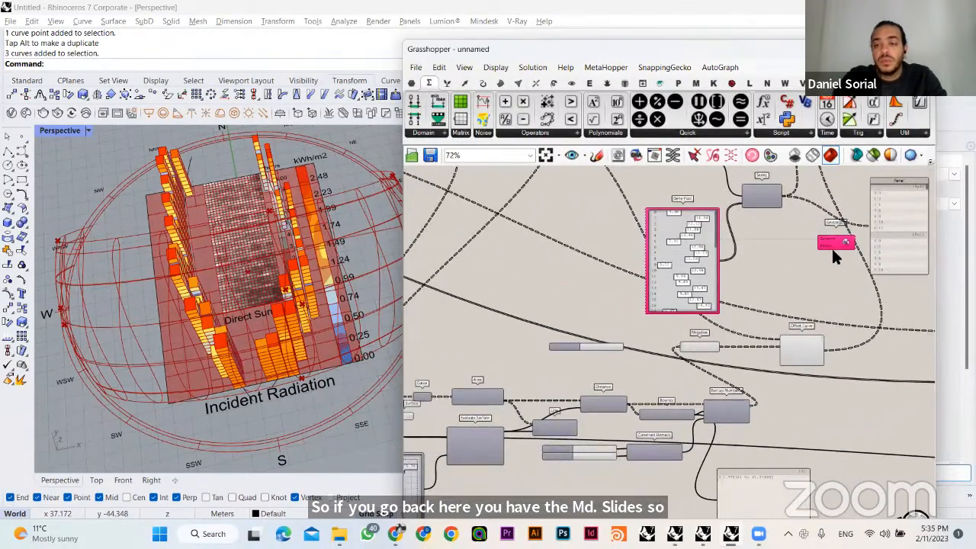
drag(832, 248, 651, 404)
click(608, 451)
scroll(573, 434, up, 3)
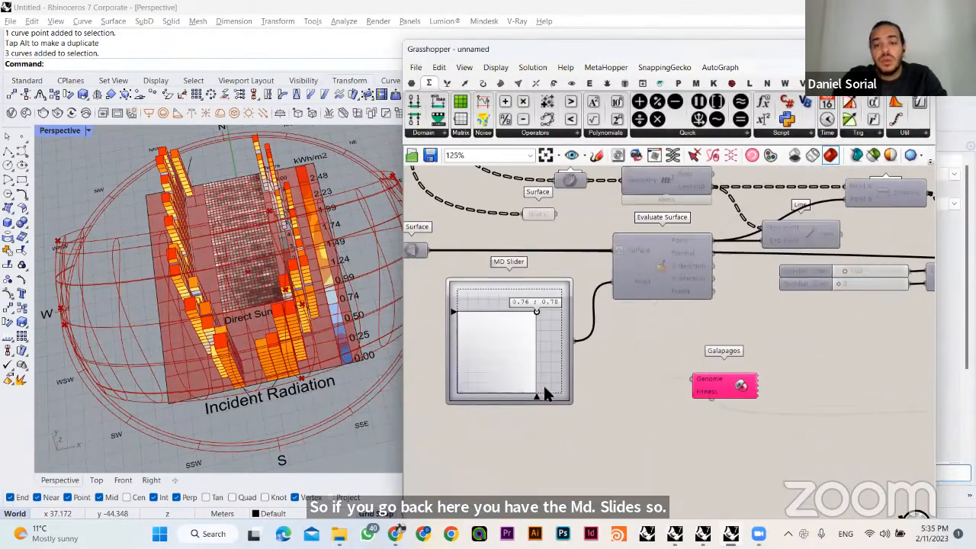
drag(543, 371, 530, 394)
drag(692, 379, 825, 358)
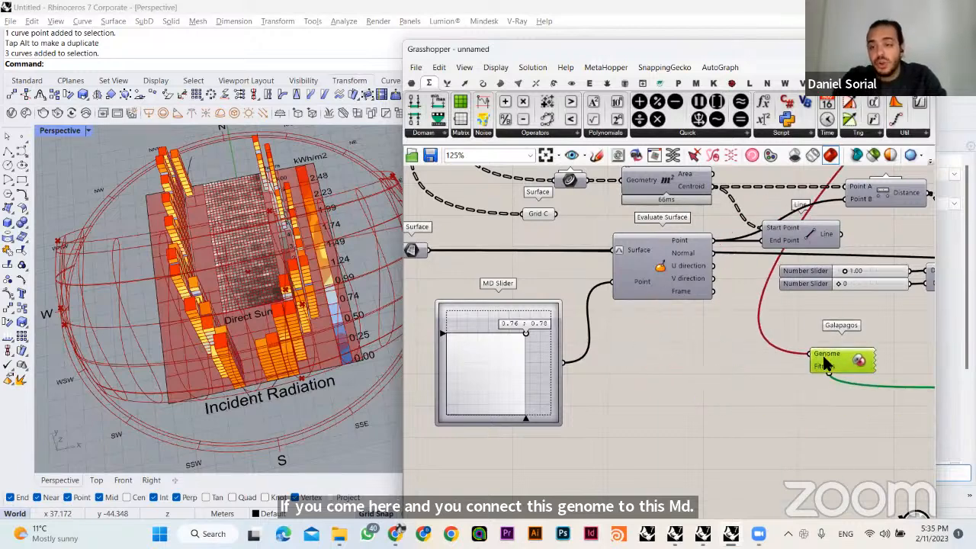
- Add a Number Slider with the value 23 to the free space between the MD Slider and Galapagos
click(656, 425)
double_click(649, 431)
text(23)
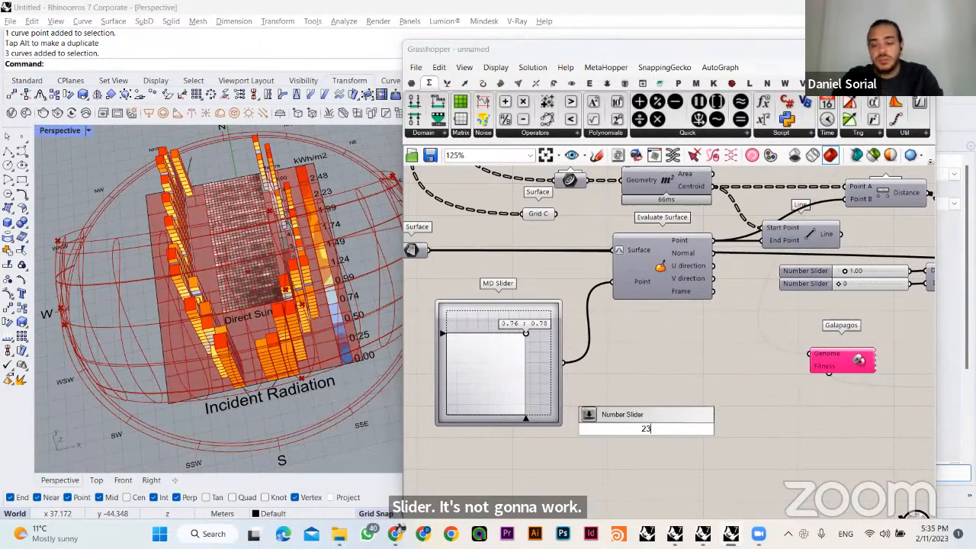
click(667, 416)
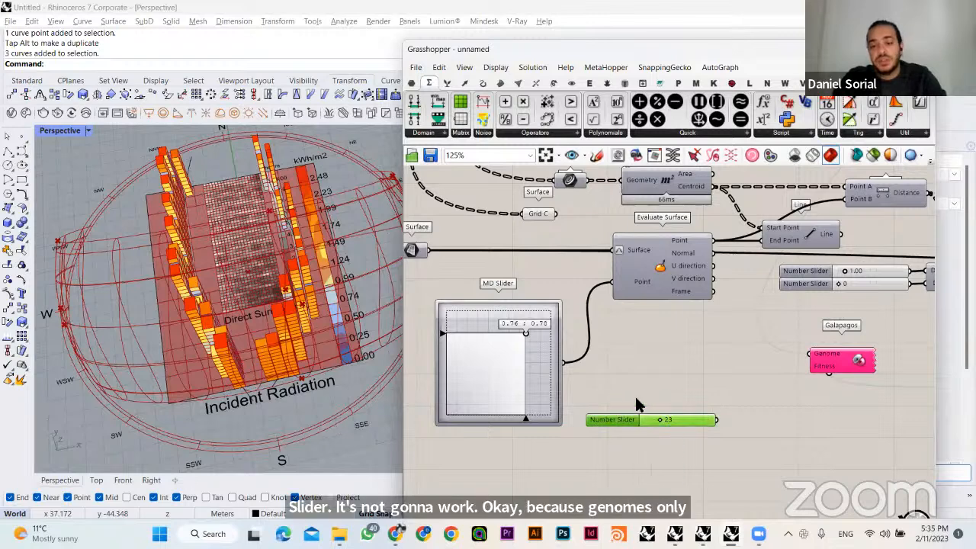
click(635, 373)
- Shift the MD Slider and the new Number Slider slightly away from Evaluate Surface to make room
drag(560, 353, 536, 353)
right_drag(559, 365, 622, 374)
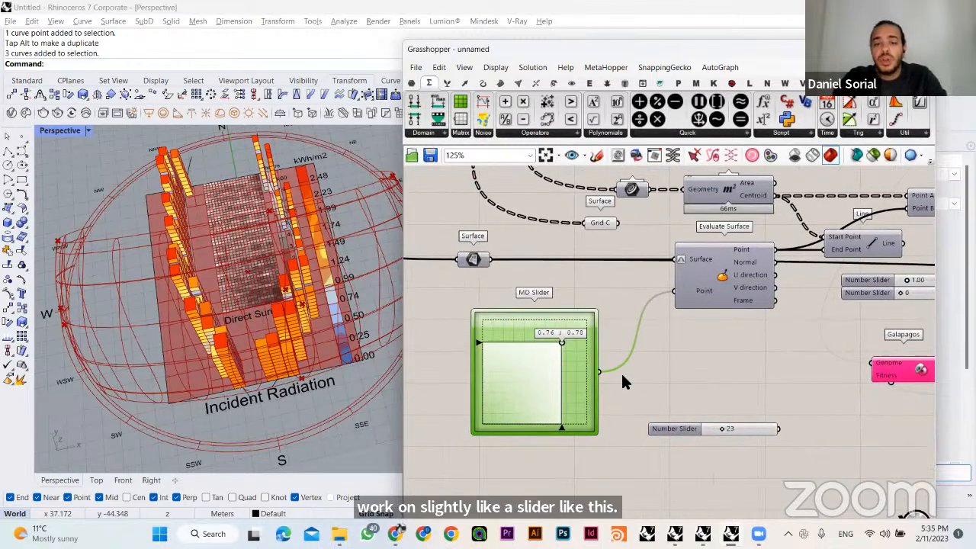
drag(551, 359, 503, 387)
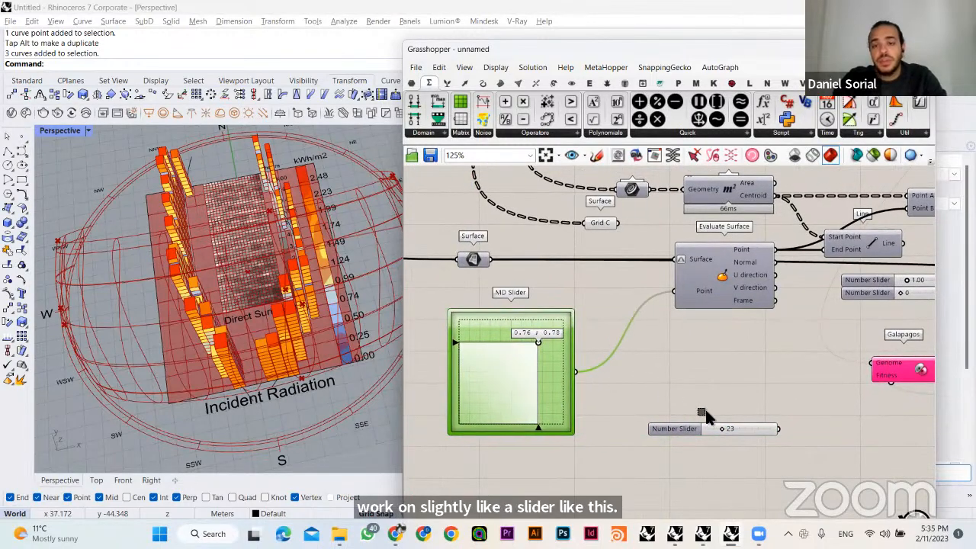
click(664, 410)
drag(672, 429, 648, 428)
click(702, 339)
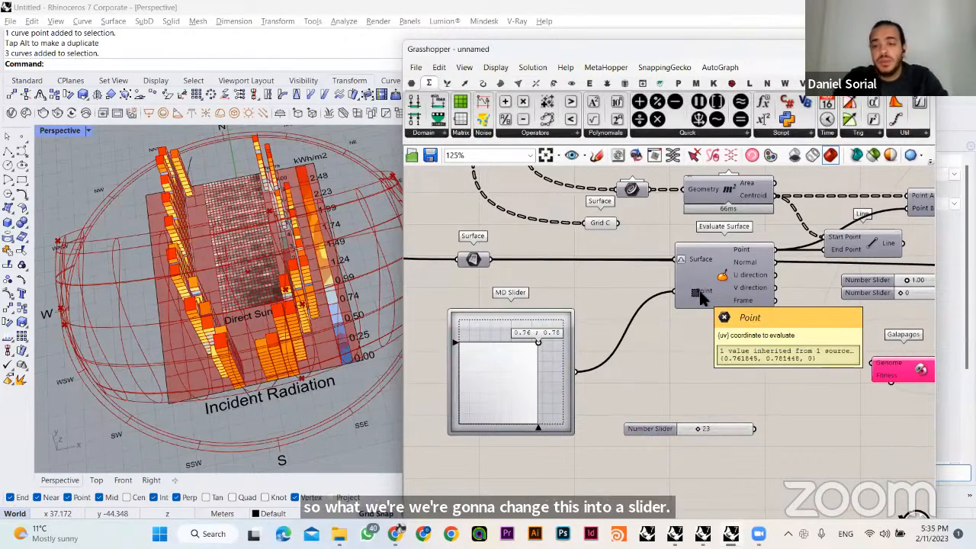
- Check what Evaluate Surface's Point input expects and add an empty Panel above the Number Slider
mouse_move(705, 297)
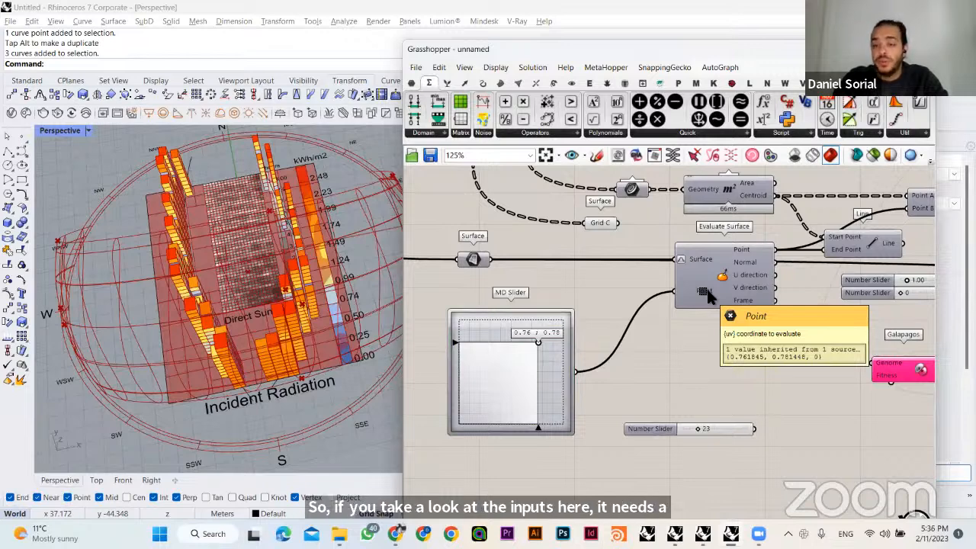
double_click(675, 392)
click(697, 299)
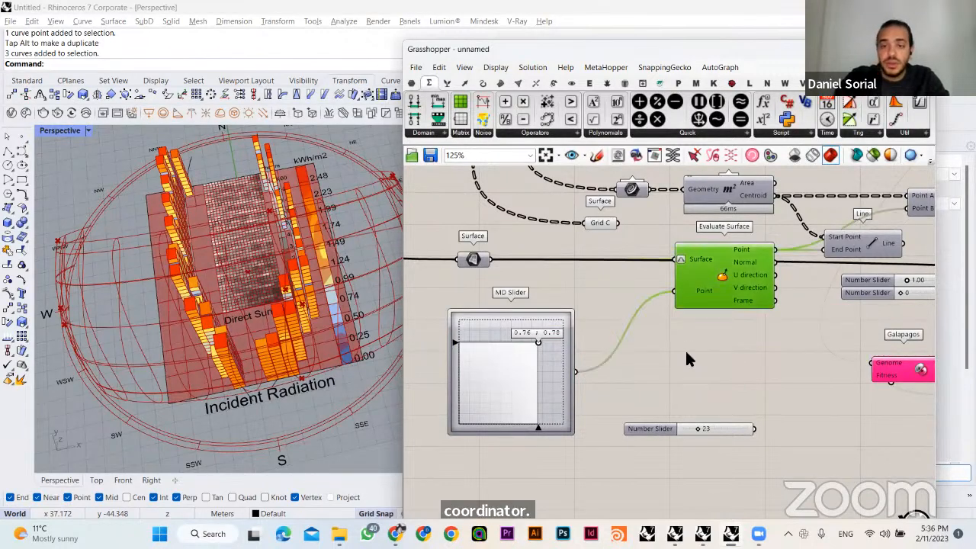
double_click(675, 382)
text(panel)
key(Return)
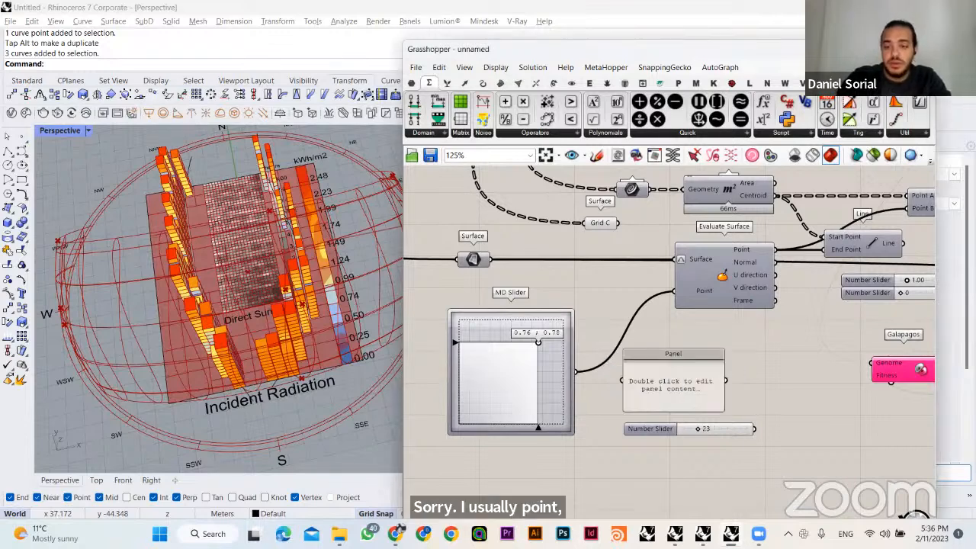
- Enter the coordinate text {0.5,0.5,0} as the content of the new Panel
scroll(665, 369, up, 2)
scroll(665, 369, up, 1)
double_click(670, 370)
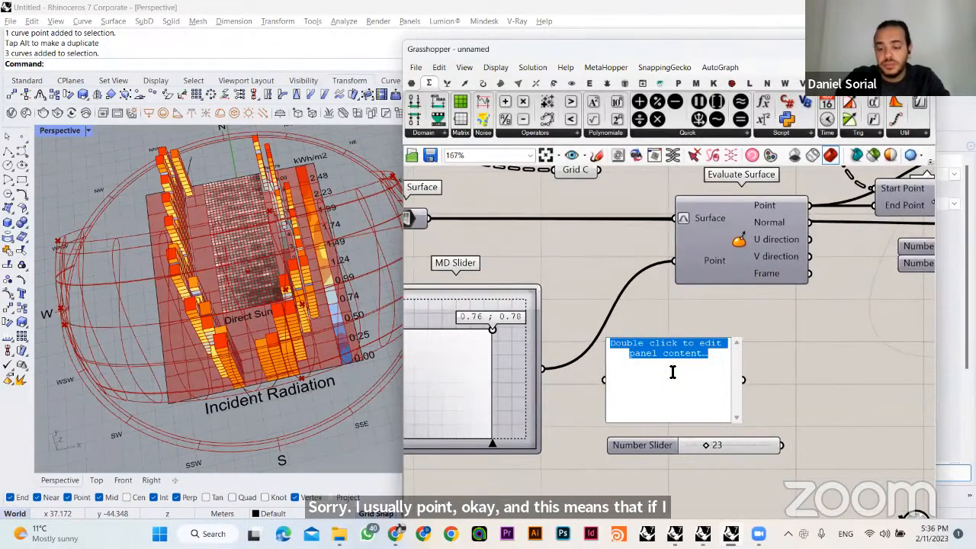
text({})
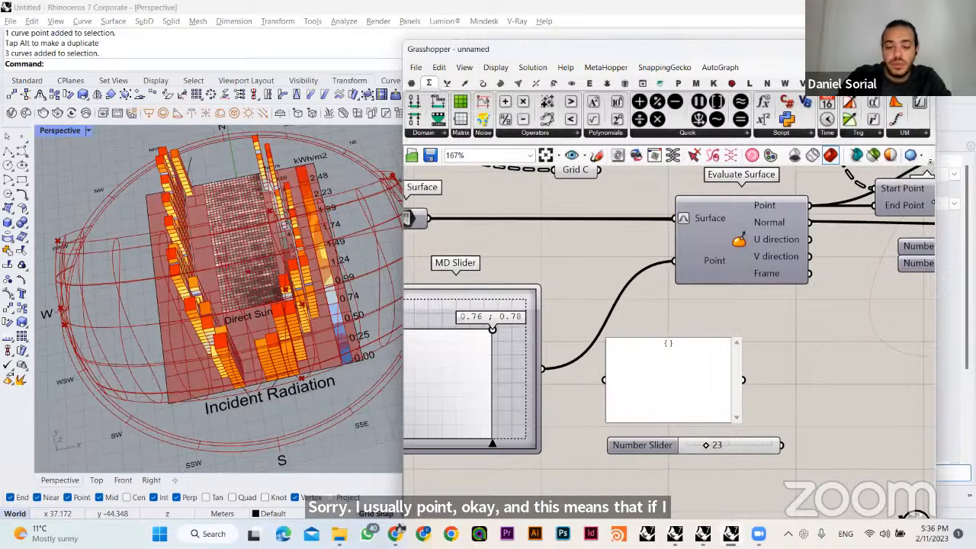
text(0.)
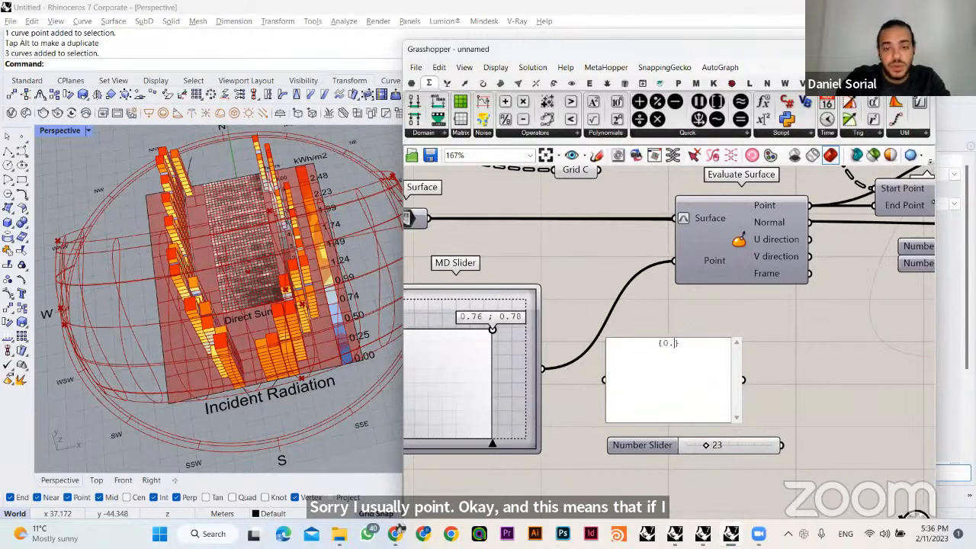
text(5)
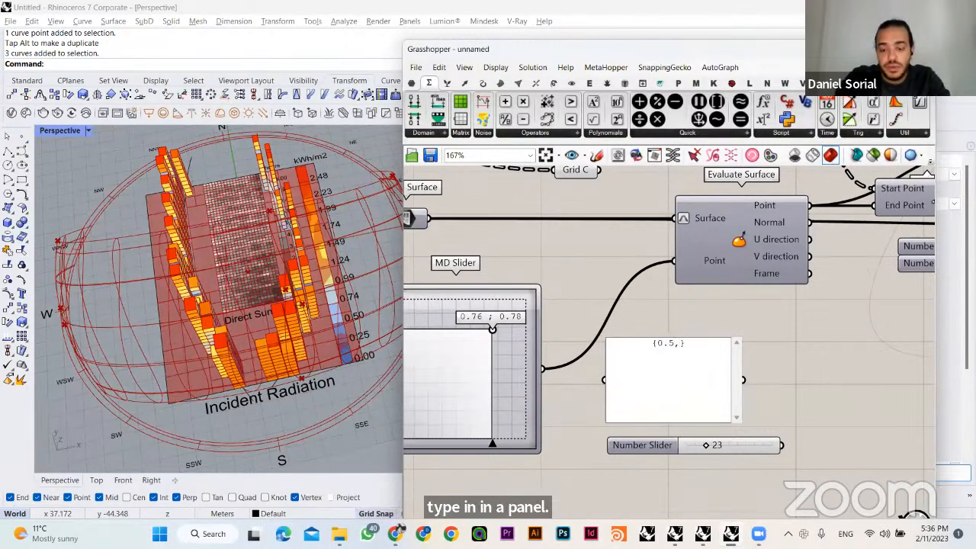
text(,0.5,0)
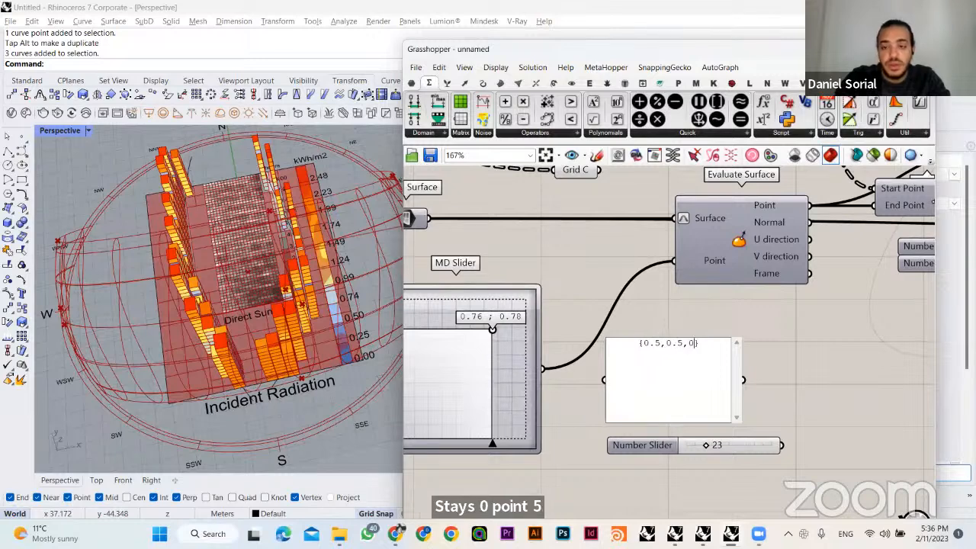
key(Return)
key(BackSpace)
click(772, 366)
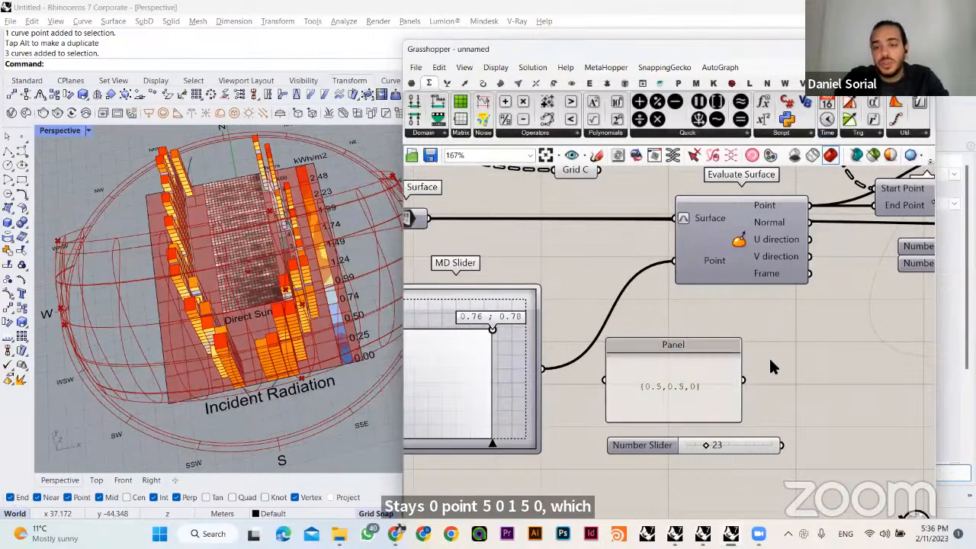
- Connect the coordinate Panel to Evaluate Surface's Point input in place of the MD Slider and inspect the evaluated point in the model
click(647, 391)
drag(744, 380, 679, 258)
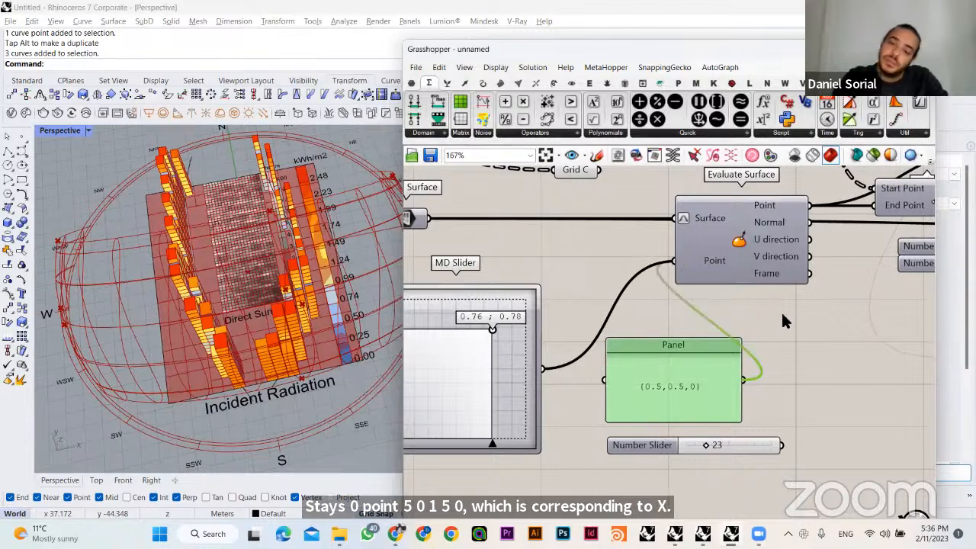
click(746, 258)
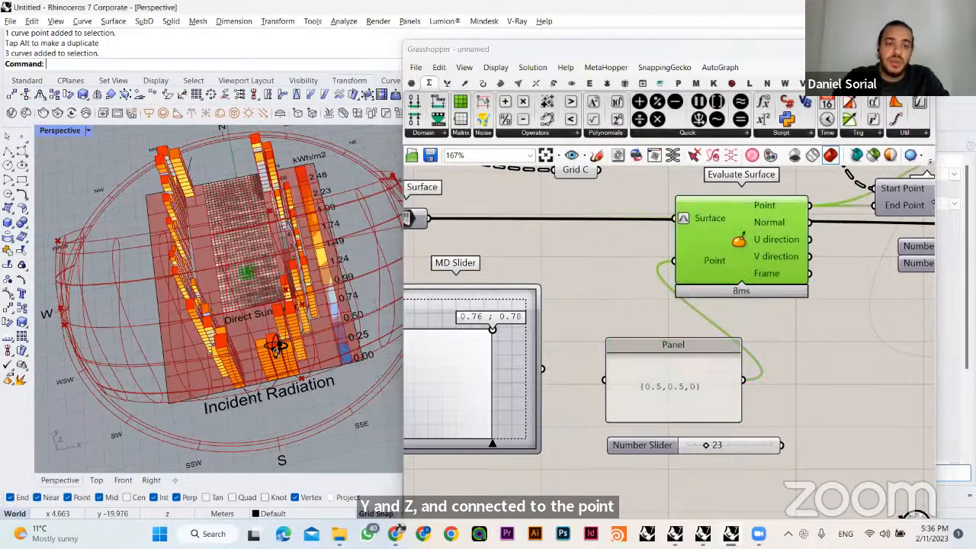
right_drag(265, 314, 299, 253)
scroll(241, 276, up, 5)
scroll(289, 293, down, 5)
- Rearrange the MD Slider, coordinate Panel and Number Slider to open free space ahead of Evaluate Surface's Point input
right_drag(482, 390, 561, 373)
drag(561, 379, 504, 407)
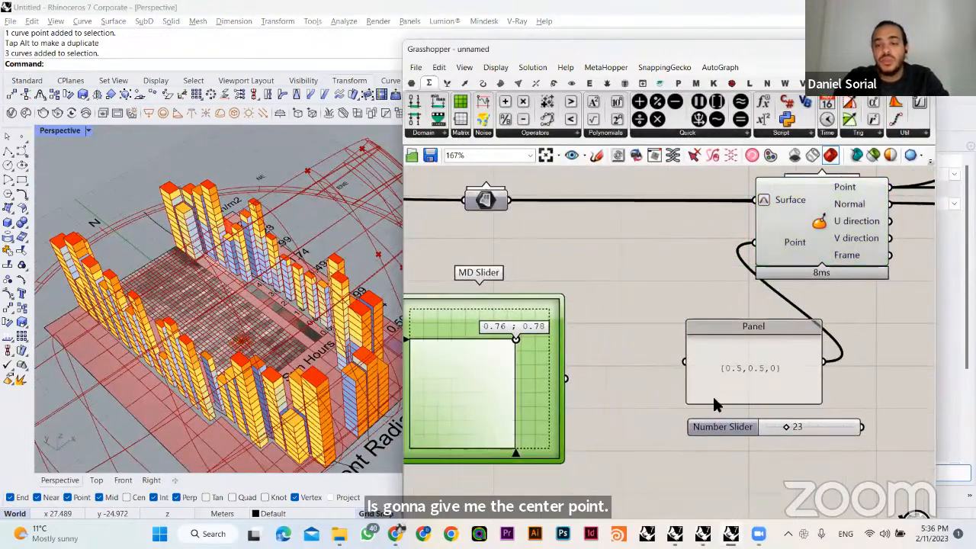
drag(719, 383, 646, 357)
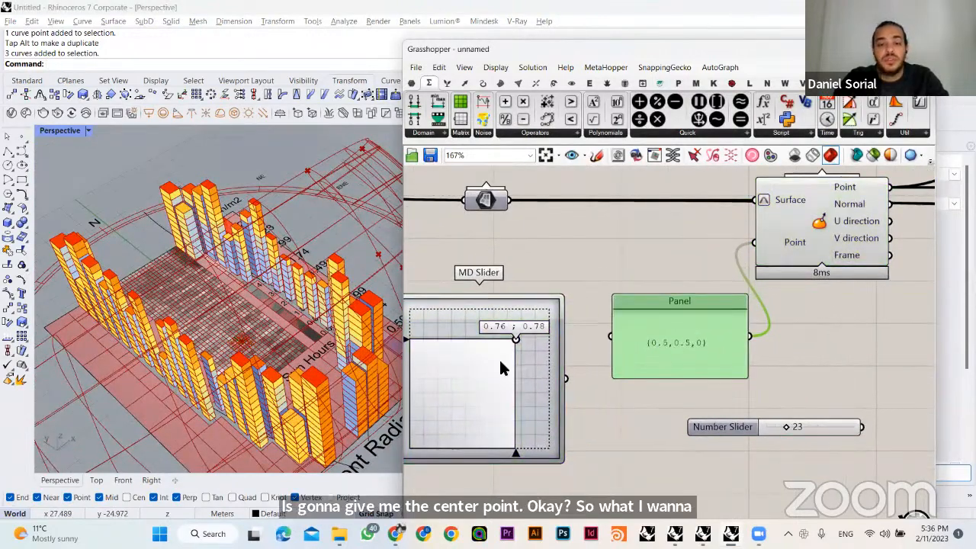
right_drag(499, 358, 582, 332)
right_drag(300, 338, 315, 365)
scroll(617, 275, down, 3)
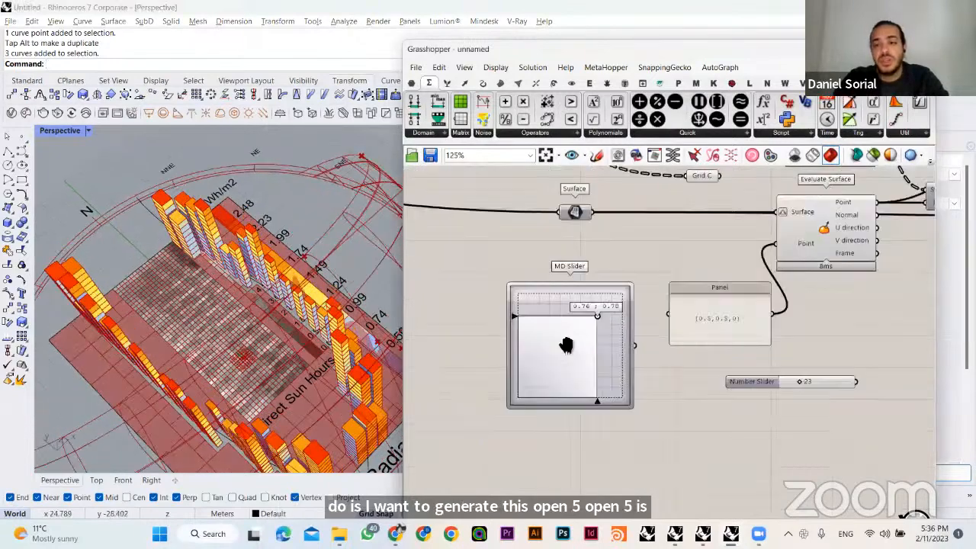
click(468, 335)
drag(473, 349, 452, 343)
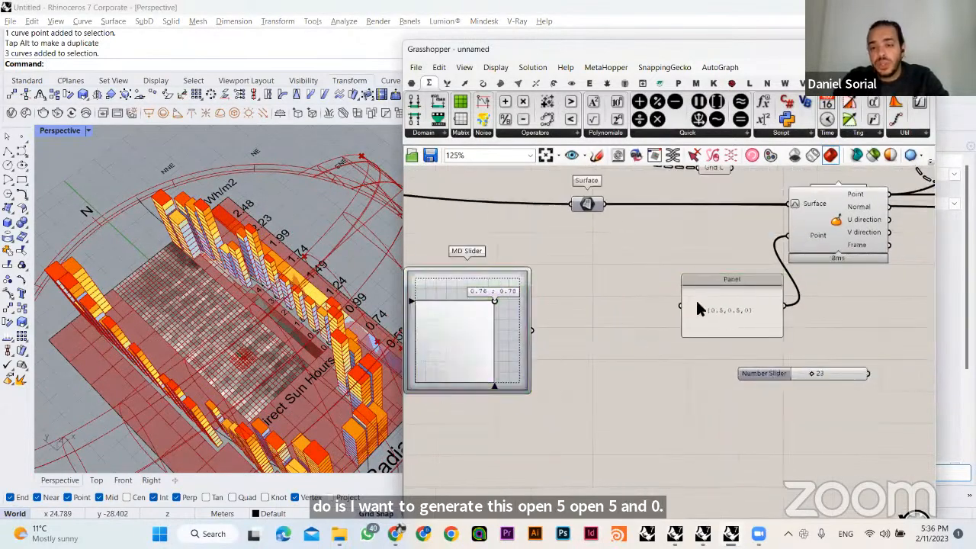
drag(725, 310, 697, 269)
drag(759, 373, 584, 388)
click(528, 347)
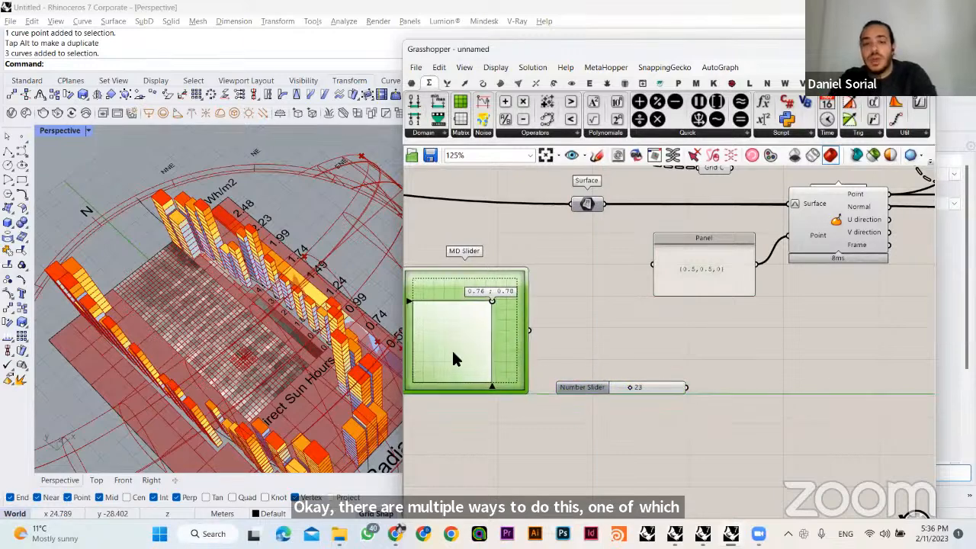
drag(453, 351, 448, 345)
- Add a Concatenate component to the free space below the coordinate Panel, beside the Number Slider
scroll(725, 288, up, 4)
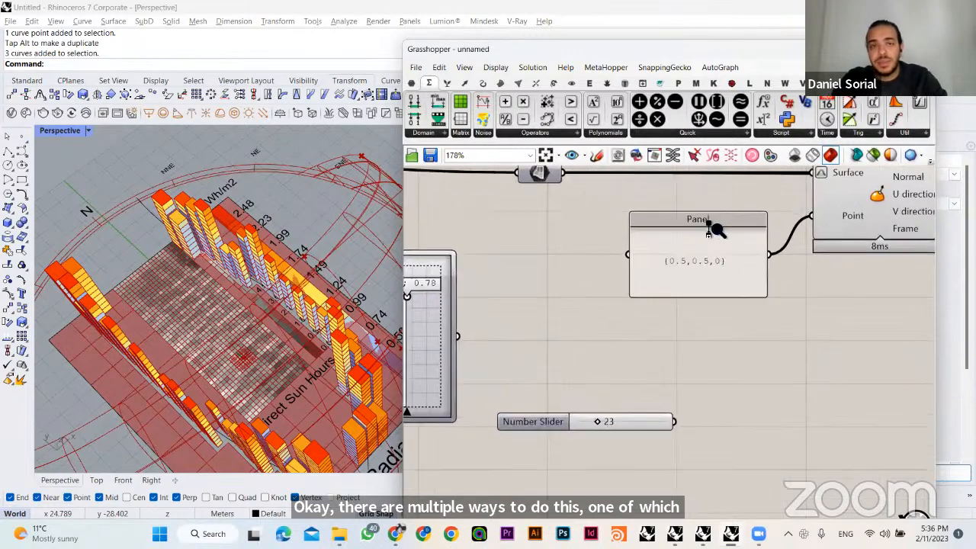
double_click(735, 360)
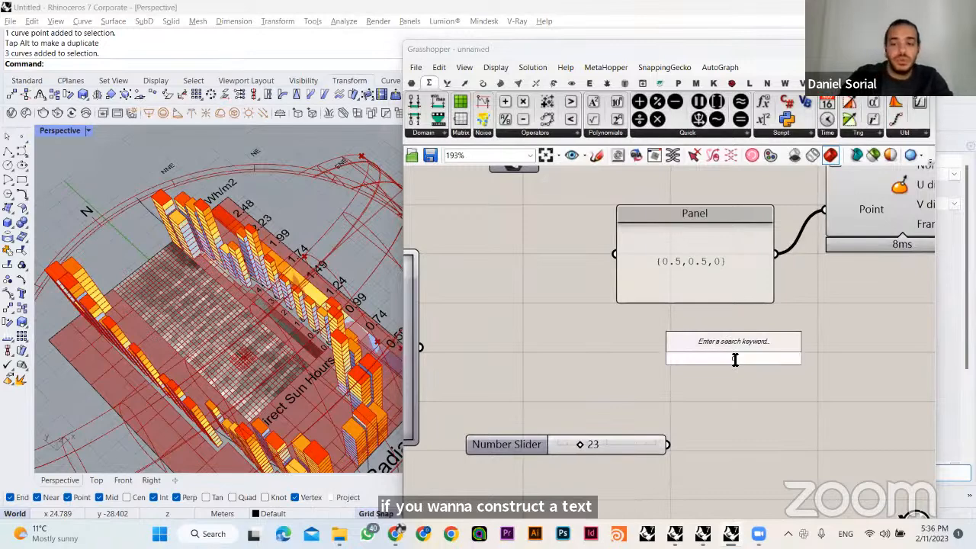
text(conc)
click(727, 346)
drag(750, 362, 857, 400)
click(710, 367)
right_drag(757, 387, 695, 374)
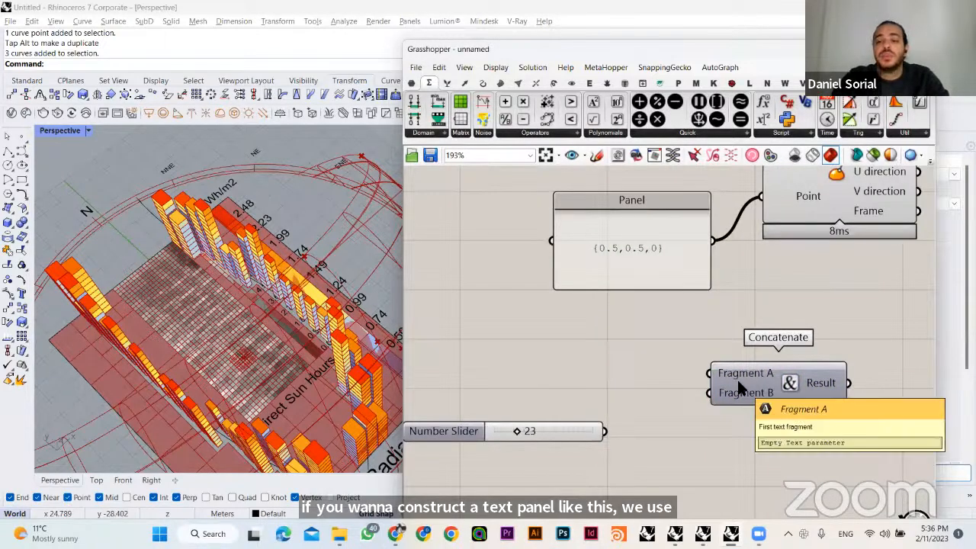
right_drag(764, 421, 671, 416)
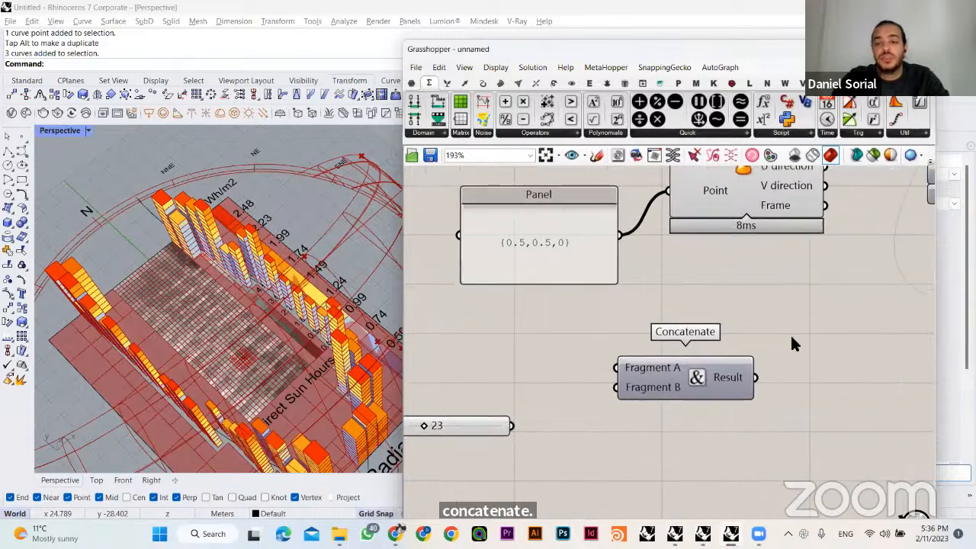
- Add a Panel beside Concatenate, connect it to the Result output and move Concatenate slightly away from it
double_click(839, 343)
text(panel)
key(Return)
drag(845, 356, 856, 379)
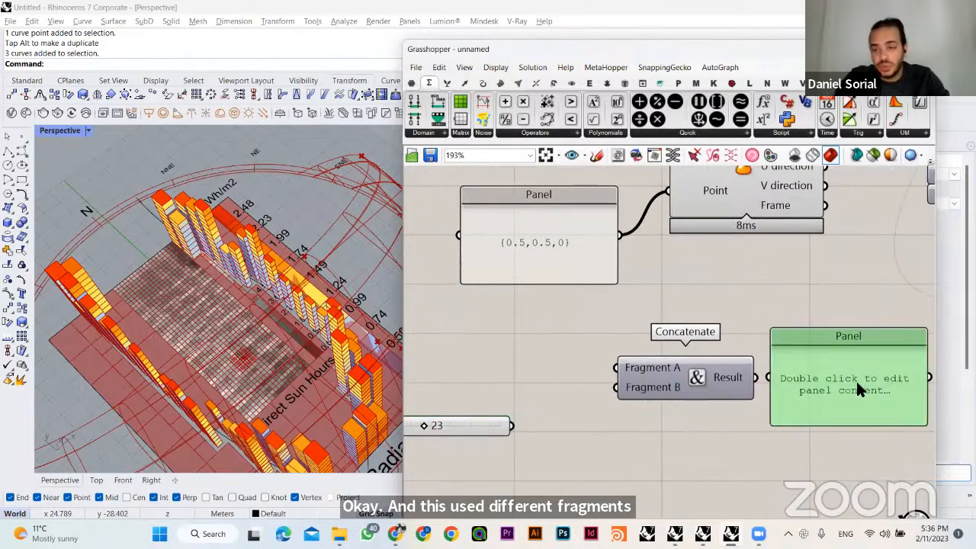
drag(768, 377, 692, 363)
click(733, 351)
click(682, 296)
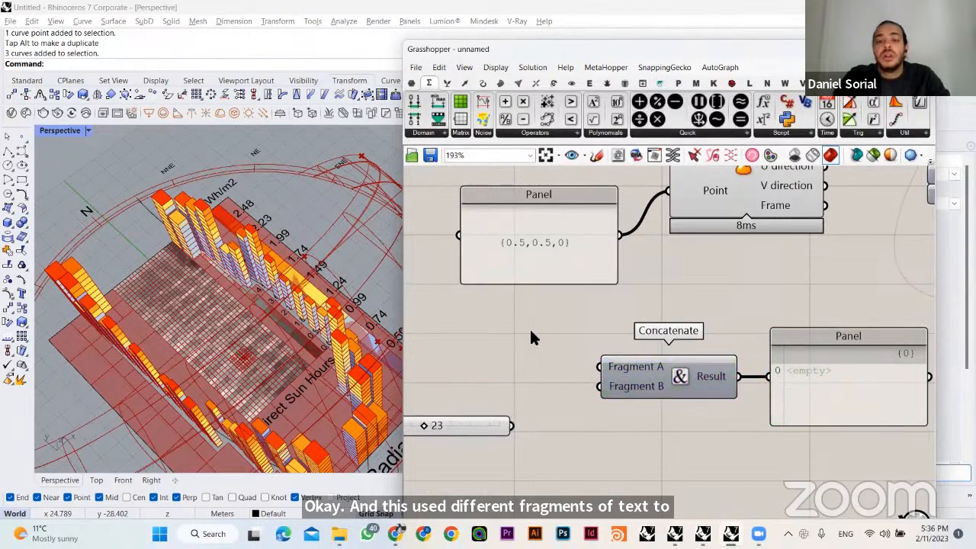
- Examine the {0.5,0.5,0} coordinate text in the Panel up close as the pattern for the text fragments
scroll(495, 221, up, 4)
drag(608, 304, 608, 370)
click(753, 327)
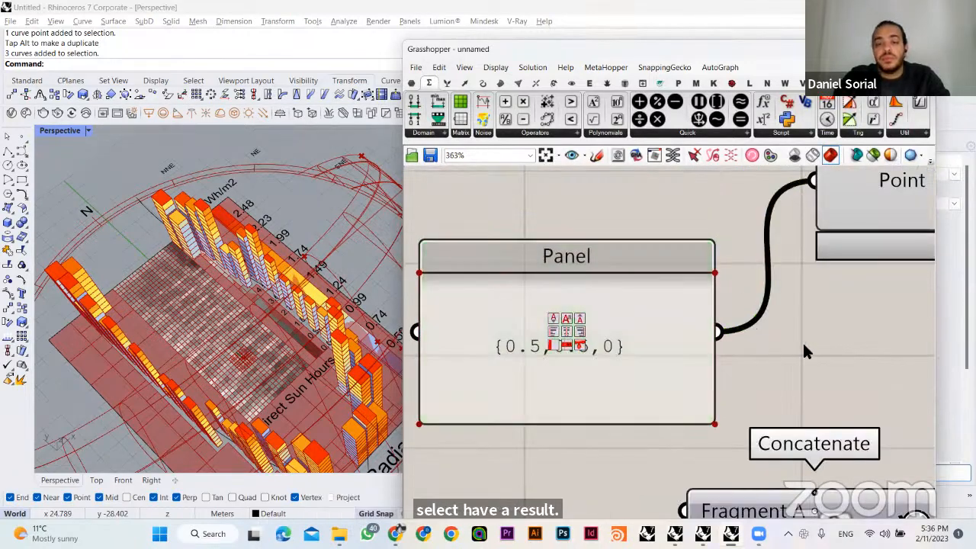
- Duplicate the coordinate Panel below the original and replace the copy's text with an opening brace "{"
scroll(802, 341, down, 2)
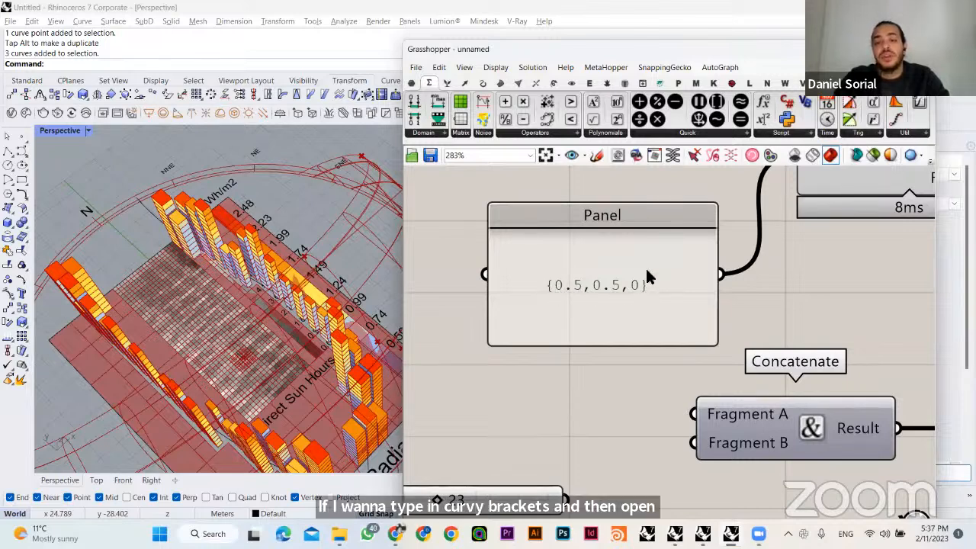
scroll(641, 387, down, 3)
double_click(564, 377)
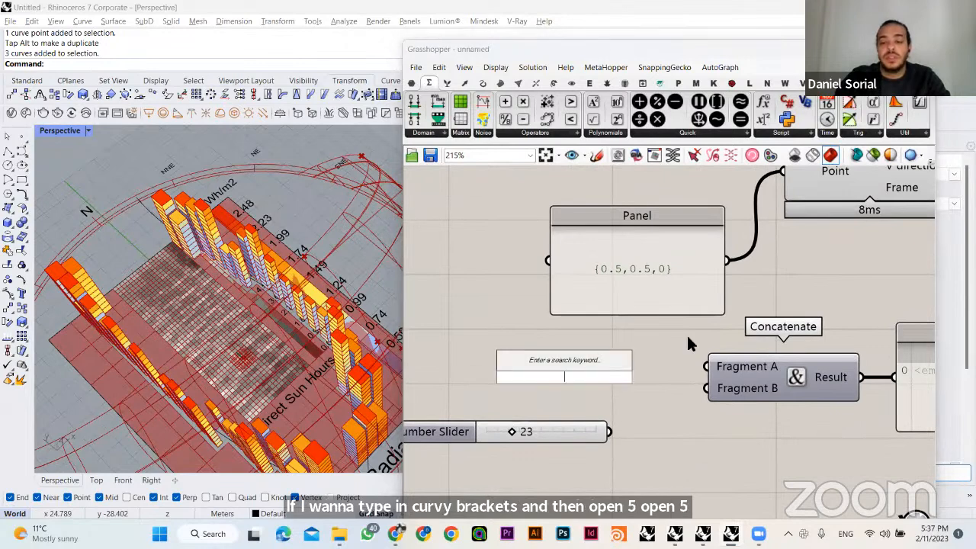
double_click(689, 338)
double_click(632, 283)
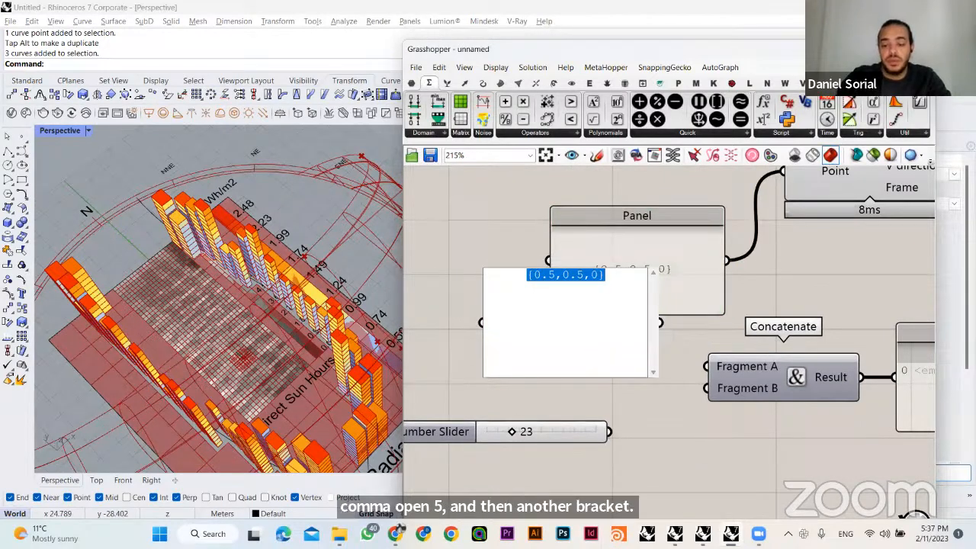
text({)
click(772, 299)
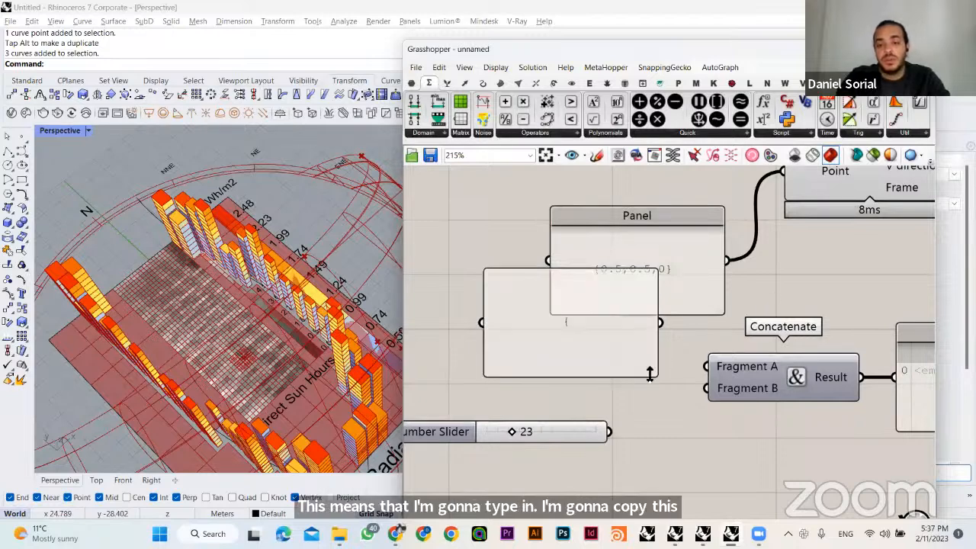
- Shrink the "{" Panel to a small box and move the coordinate Panel clear of it
drag(649, 376, 551, 339)
drag(565, 262, 520, 229)
drag(627, 248, 577, 234)
click(583, 319)
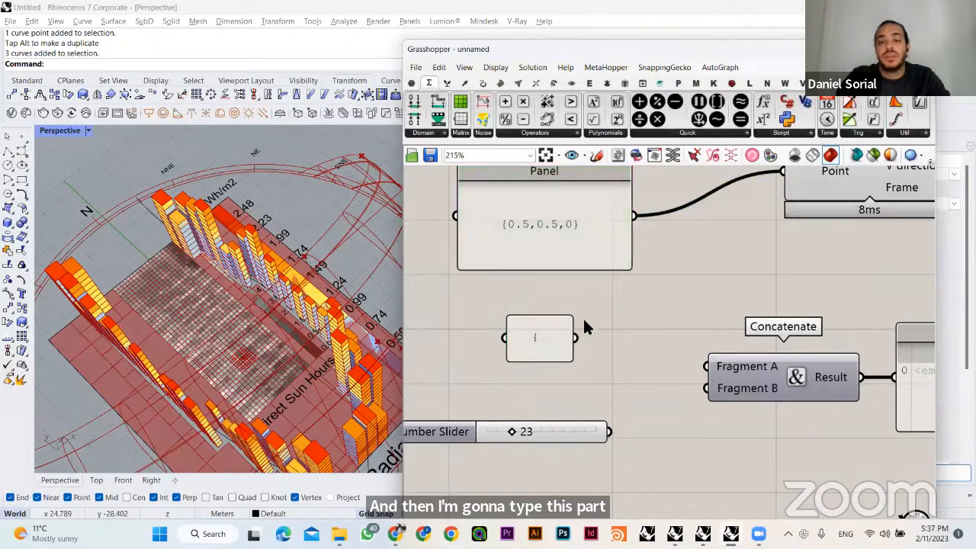
- Connect the "{" Panel to Concatenate's Fragment A input and check the output in the result Panel
drag(548, 332, 709, 361)
click(639, 332)
right_drag(638, 334, 615, 327)
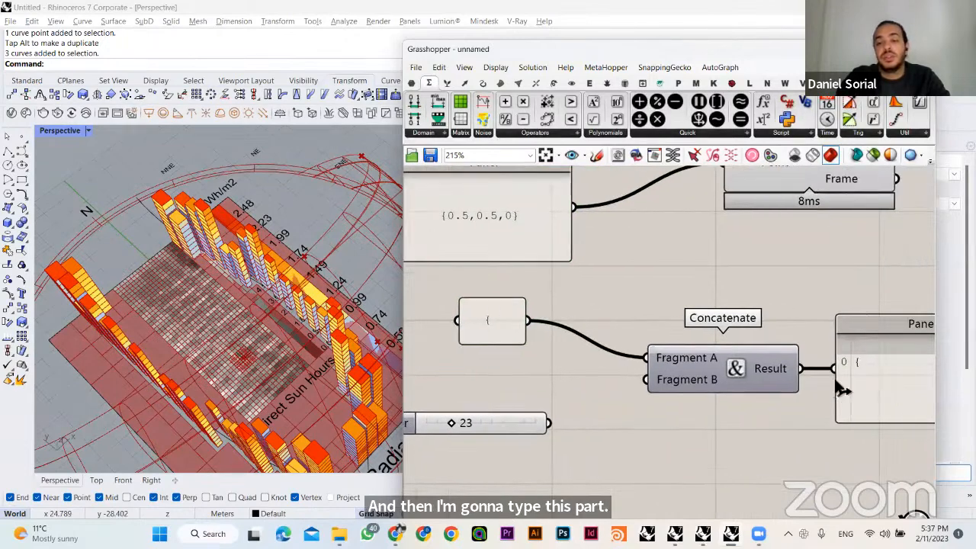
click(827, 365)
click(631, 323)
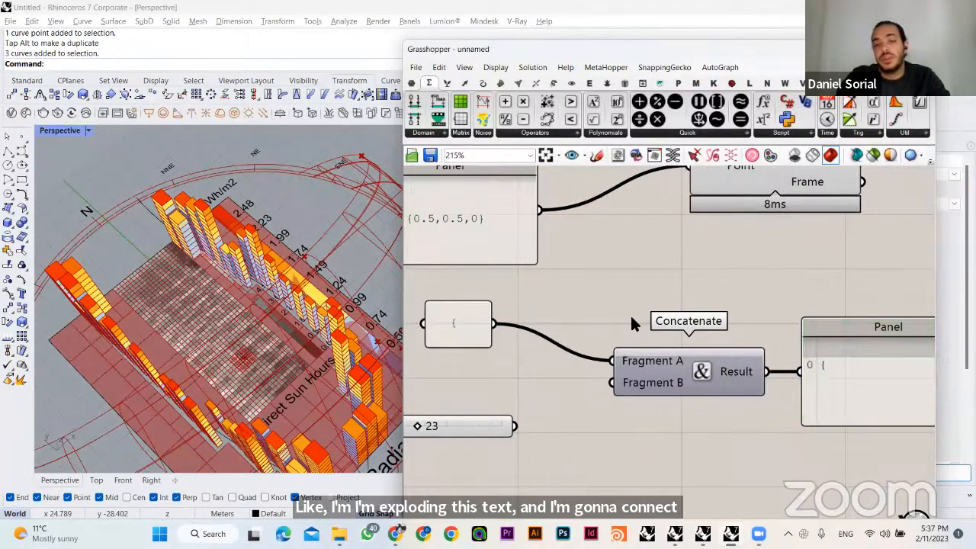
right_drag(667, 326, 669, 312)
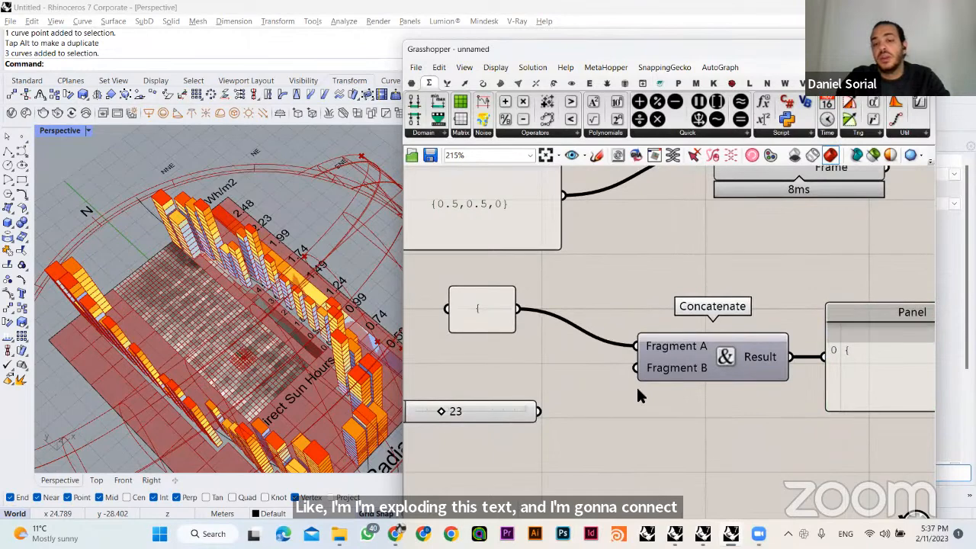
- Add a decimal Number Slider with a value of 1.000, connect it to Fragment B and slide it to 0.581
double_click(515, 347)
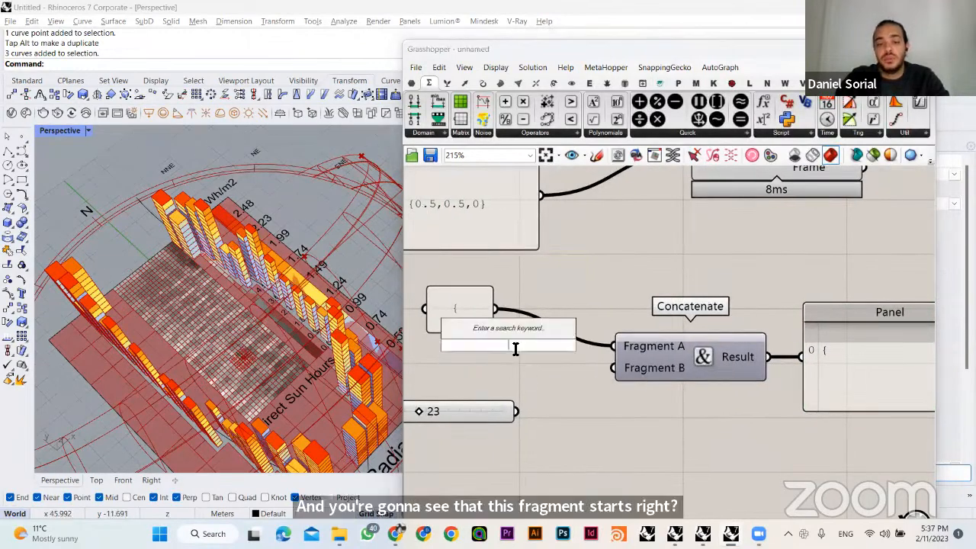
text(1.0)
key(Return)
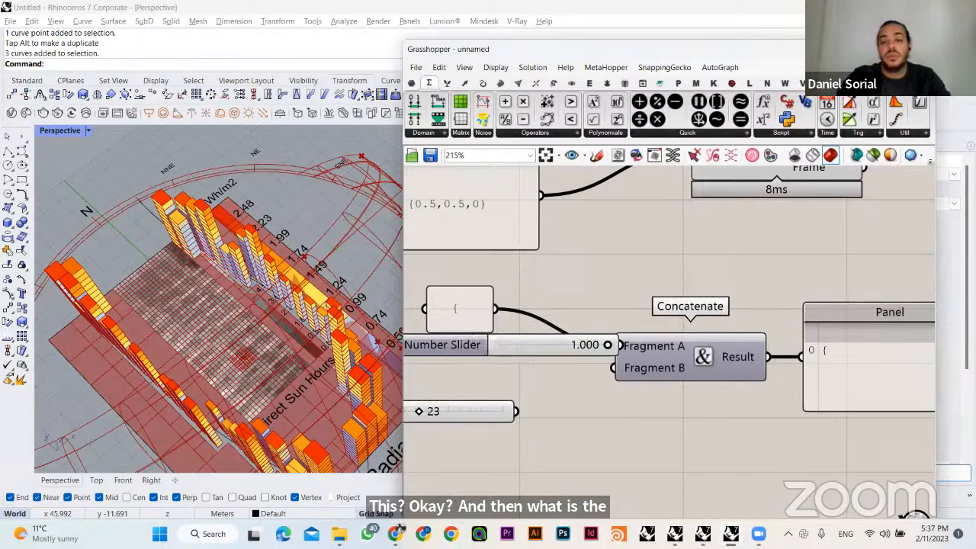
drag(525, 350, 474, 374)
drag(596, 363, 580, 372)
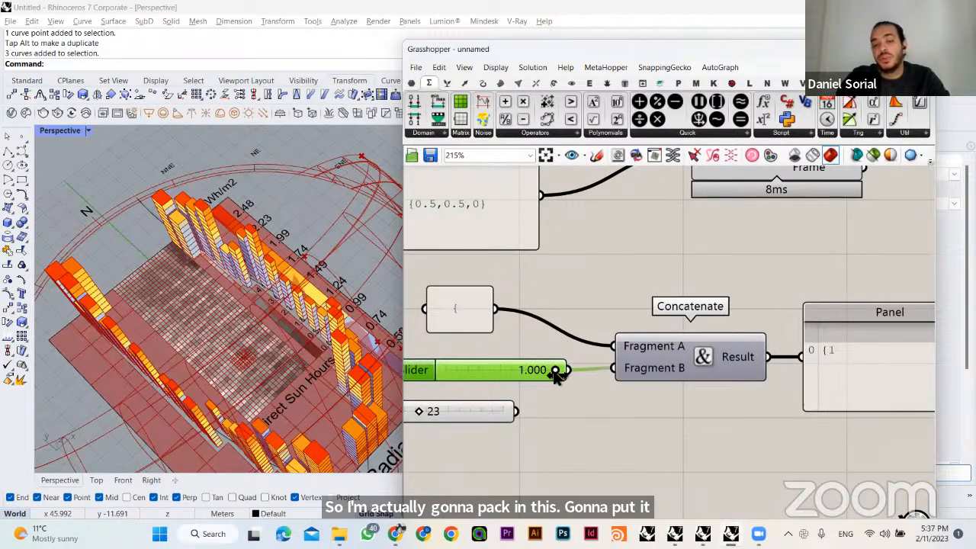
drag(561, 373, 511, 371)
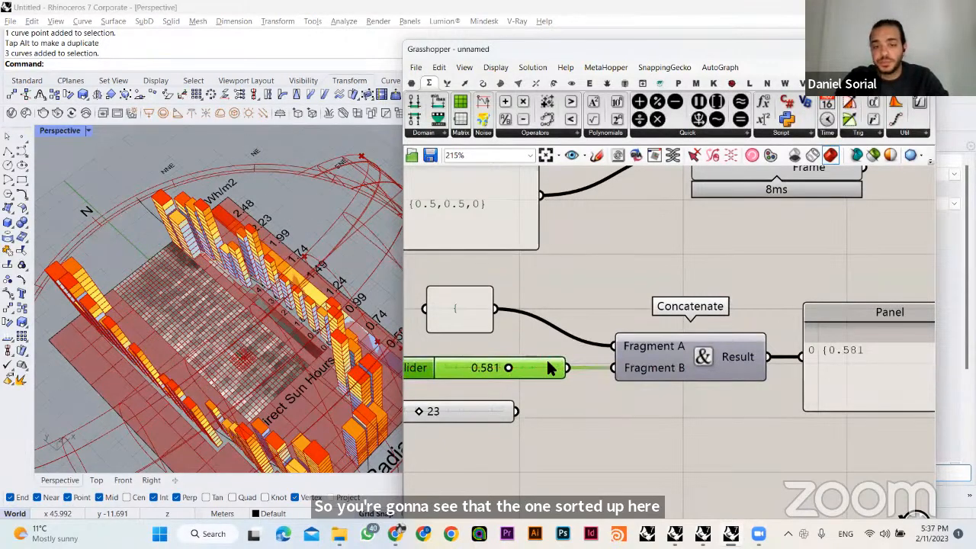
click(677, 397)
- Add three more fragment inputs, A, B and C, to the Concatenate component
scroll(687, 358, up, 6)
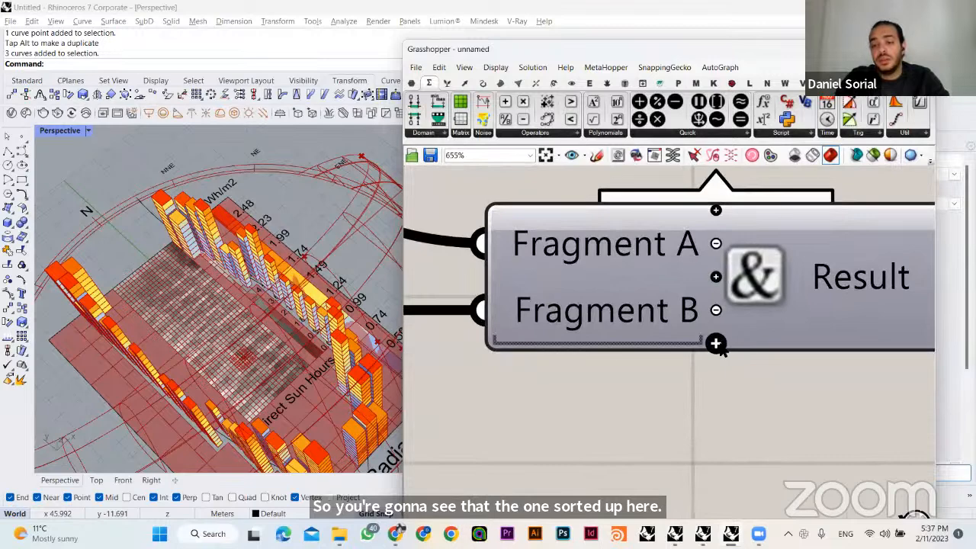
click(715, 342)
click(716, 377)
click(714, 408)
scroll(664, 391, down, 7)
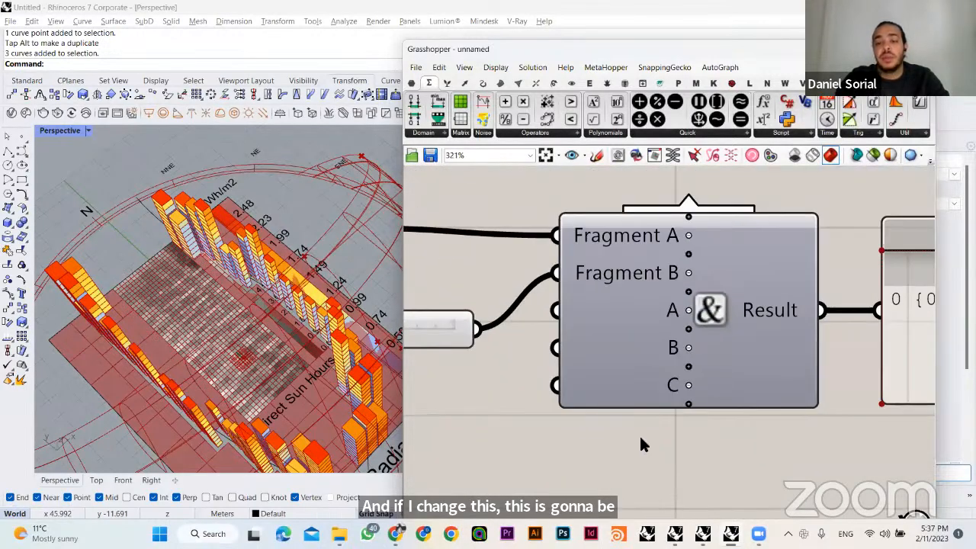
click(684, 352)
click(678, 386)
scroll(555, 335, up, 2)
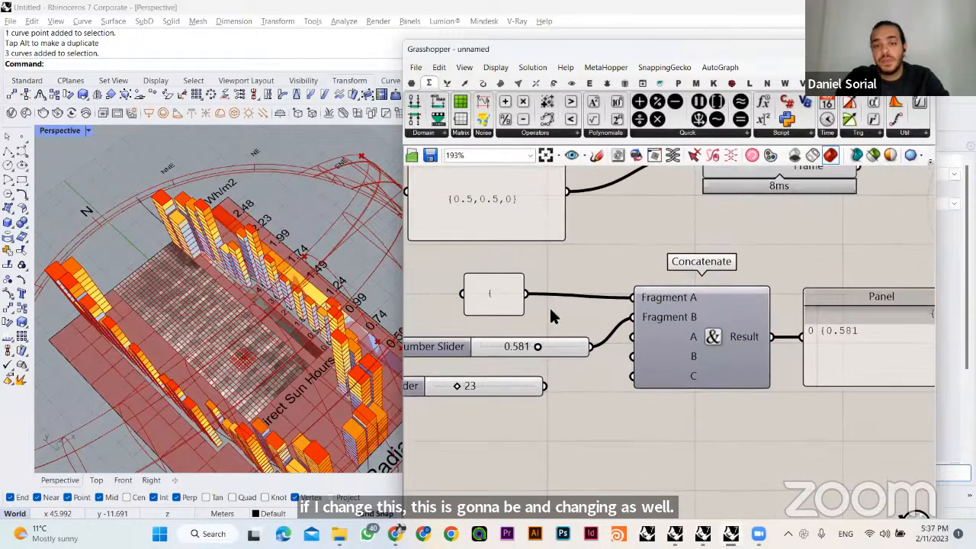
- Align the "{" Panel with Fragment A and move the coordinate Panel close above it, beside Concatenate
drag(503, 296, 504, 300)
drag(512, 211, 599, 244)
click(702, 229)
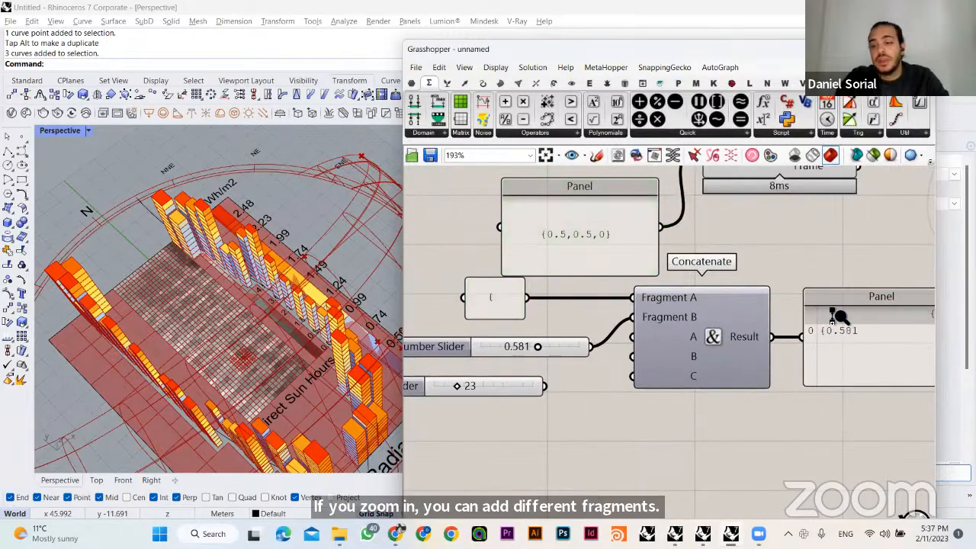
scroll(843, 326, up, 2)
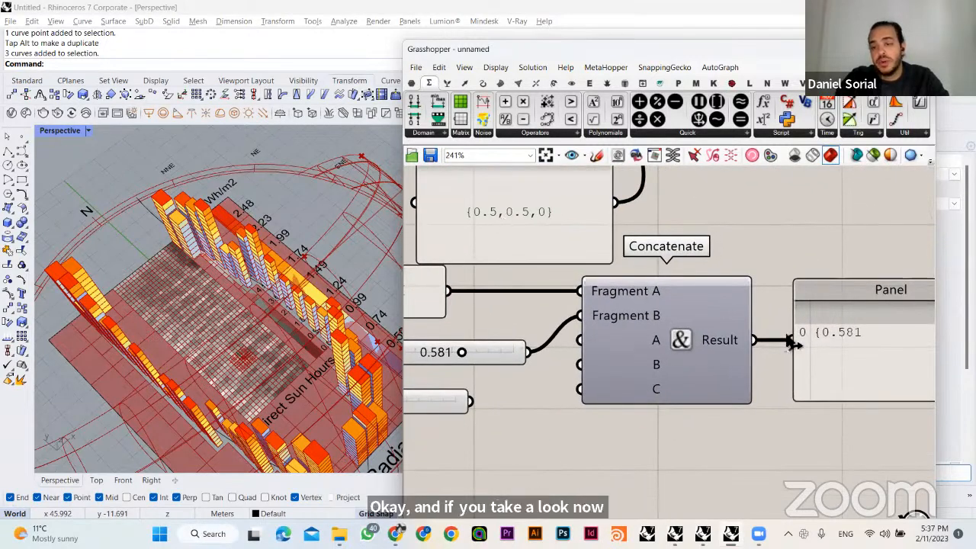
right_drag(572, 405, 653, 375)
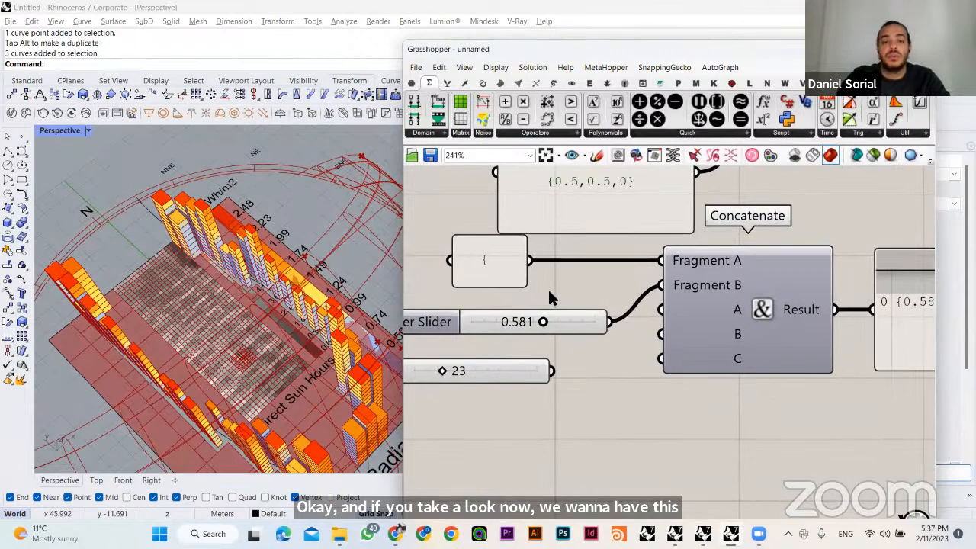
- Duplicate the "{" Panel, change the copy's text to a comma and connect it to Concatenate's input A
alt+drag(494, 278, 670, 308)
double_click(575, 397)
click(671, 412)
scroll(620, 371, down, 4)
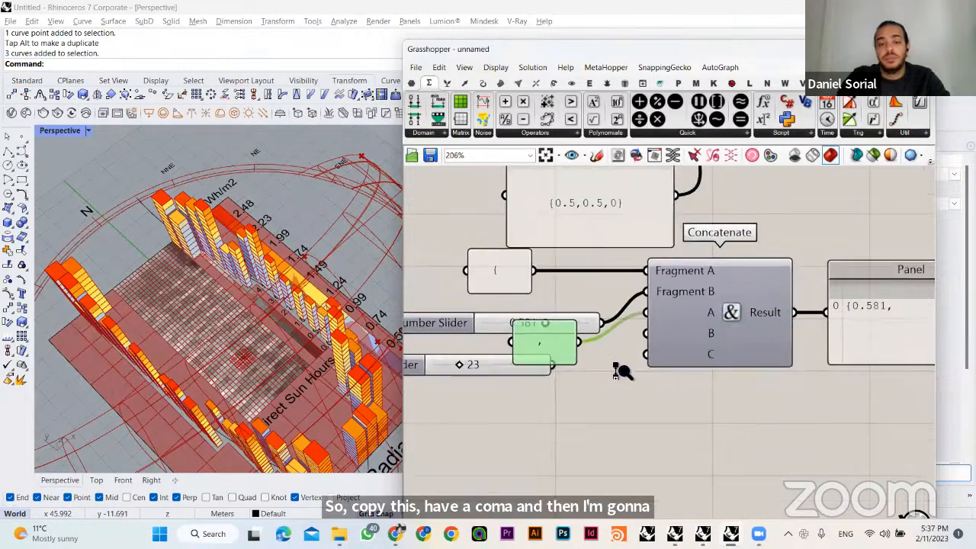
- Move the 0.581 Number Slider out ahead of the text Panels and align the comma Panel directly below the "{" Panel
click(546, 360)
drag(534, 361, 534, 379)
right_drag(467, 267, 580, 276)
drag(574, 273, 435, 337)
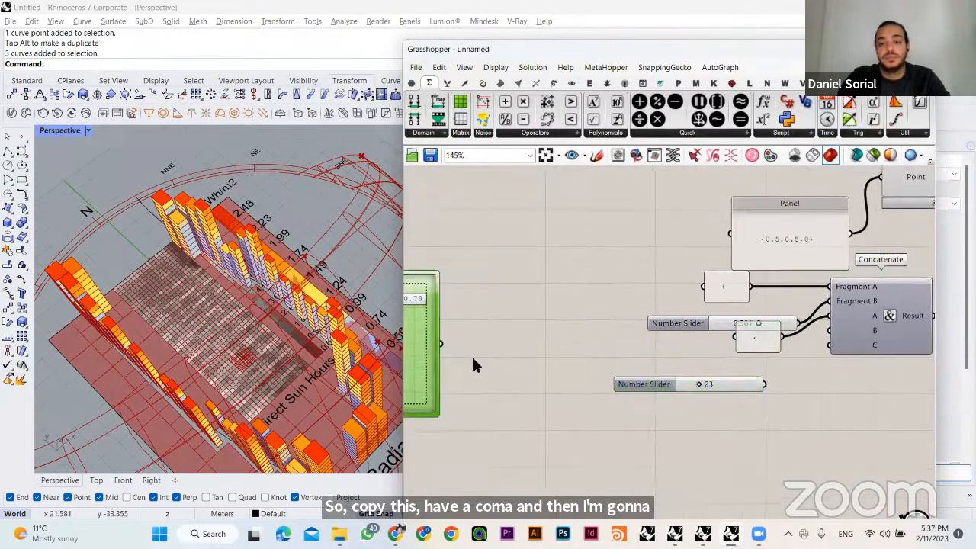
drag(668, 323, 555, 297)
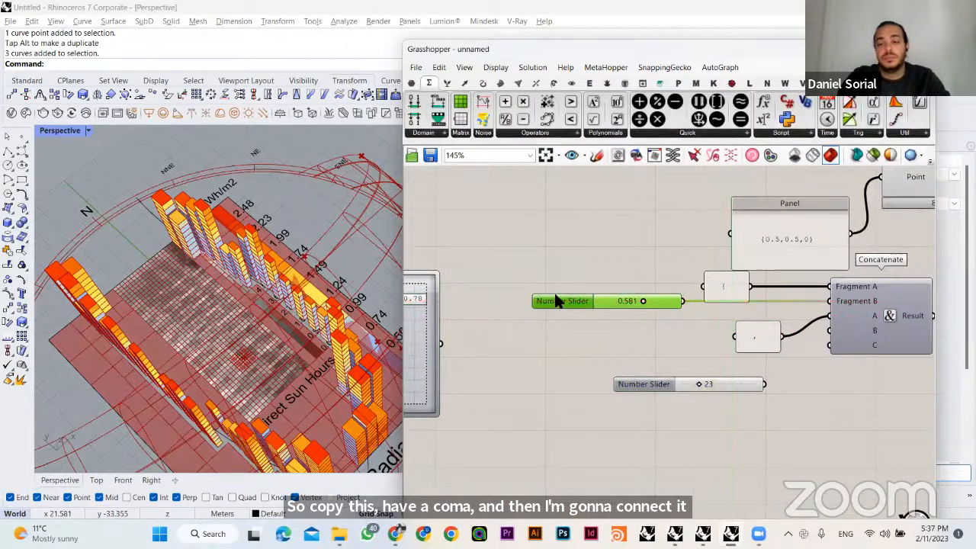
click(544, 343)
right_drag(743, 318, 579, 343)
drag(590, 353, 569, 337)
click(646, 374)
scroll(625, 366, up, 1)
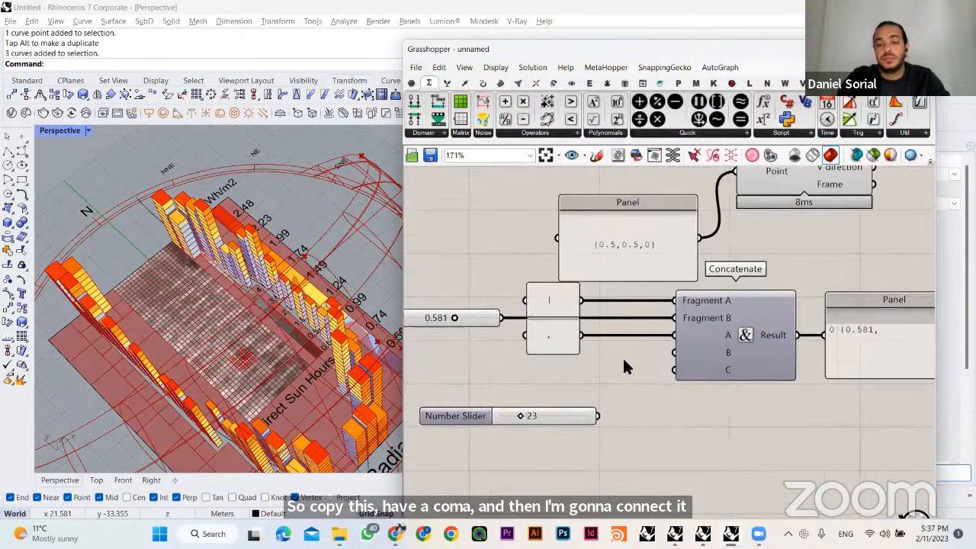
- Duplicate the 0.581 Number Slider, place the copy below it and connect it to Concatenate's input B
click(471, 330)
key(ctrl+c)
key(ctrl+v)
drag(674, 352, 473, 354)
click(531, 367)
right_drag(531, 366, 543, 351)
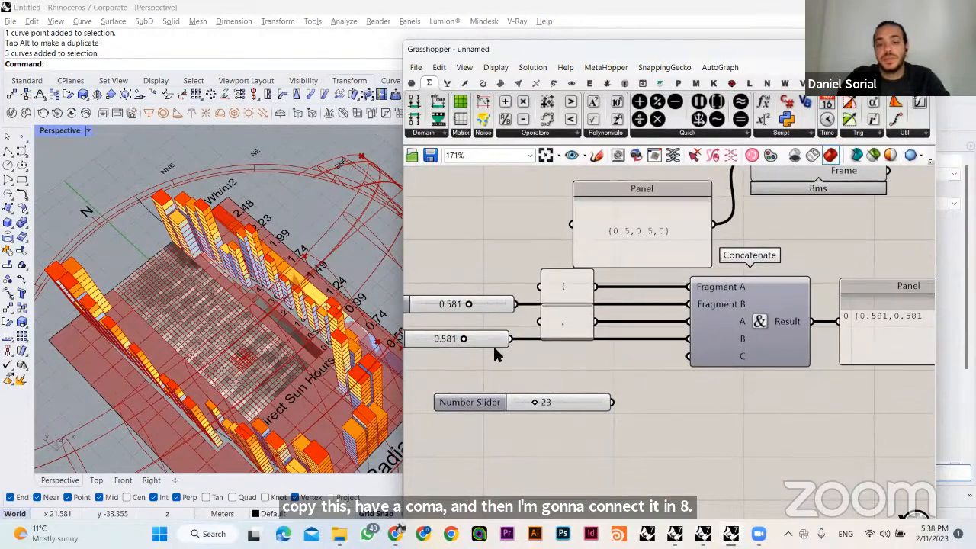
- Add a Number Slider set to 0 for the Z value and connect it to a new input D on Concatenate
double_click(470, 374)
text(0)
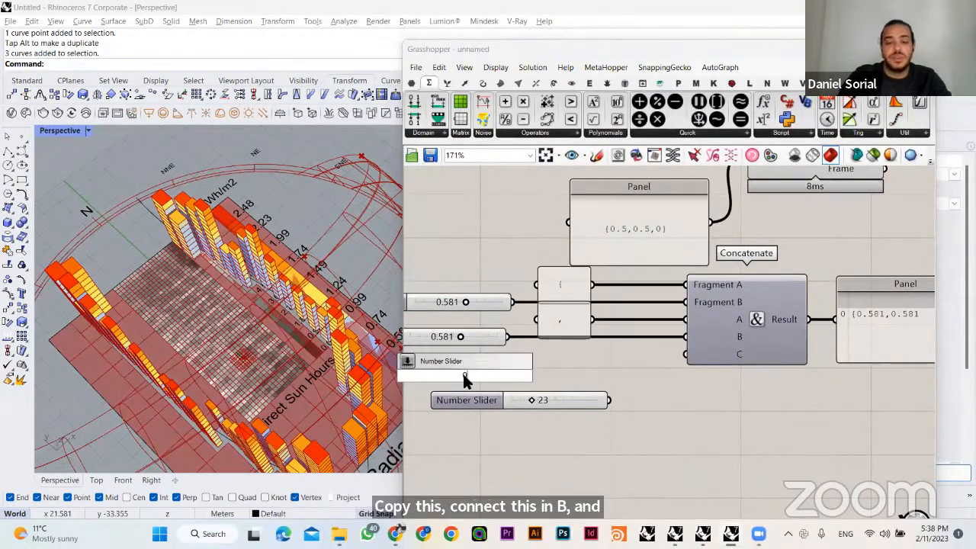
key(Return)
ctrl+right_drag(758, 381, 732, 267)
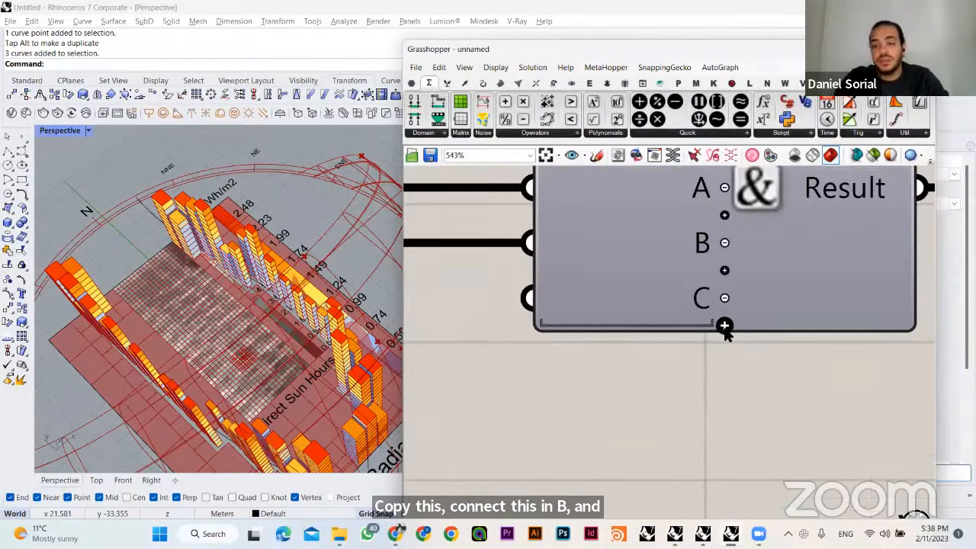
click(724, 328)
ctrl+right_drag(744, 389, 714, 473)
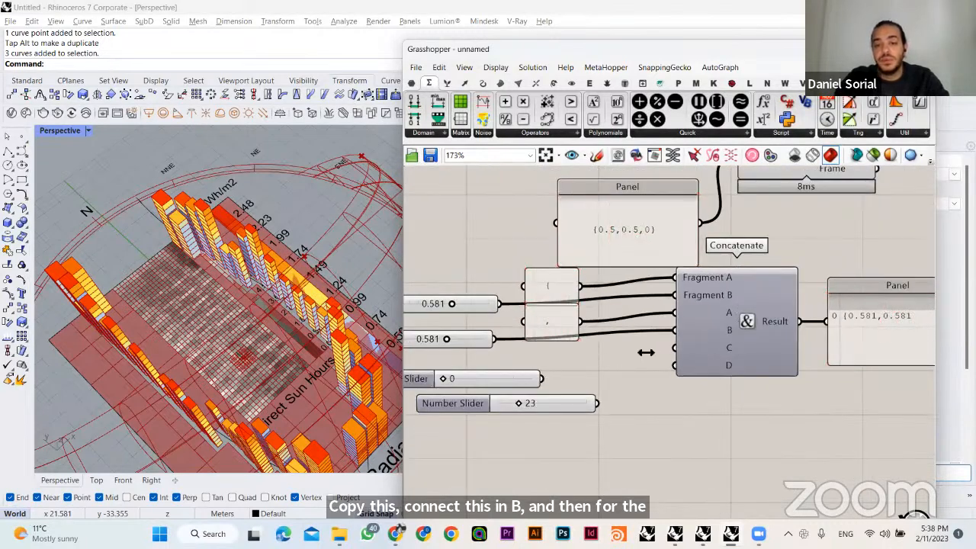
drag(546, 380, 676, 367)
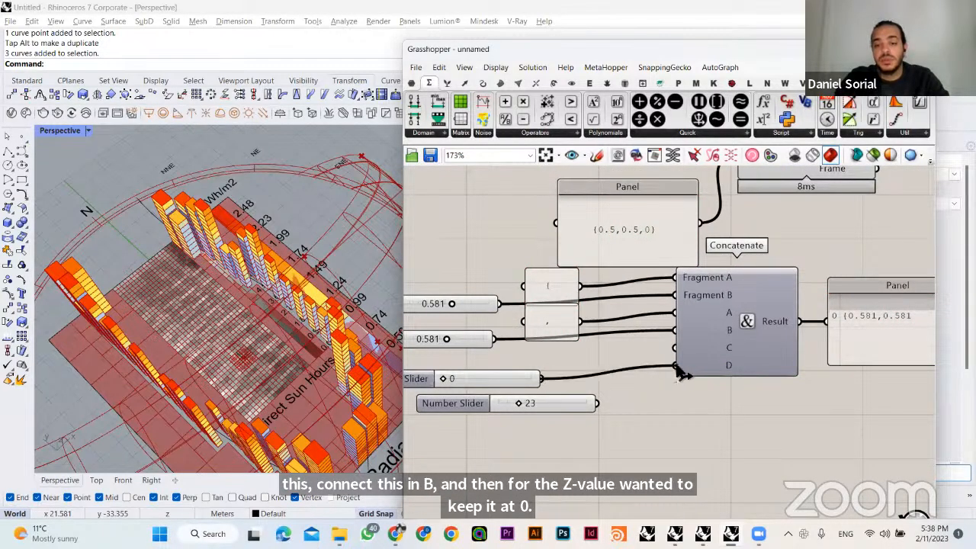
- Connect the comma Panel to Concatenate's input C as well and check the assembled text in the result Panel
ctrl+right_drag(734, 389, 721, 357)
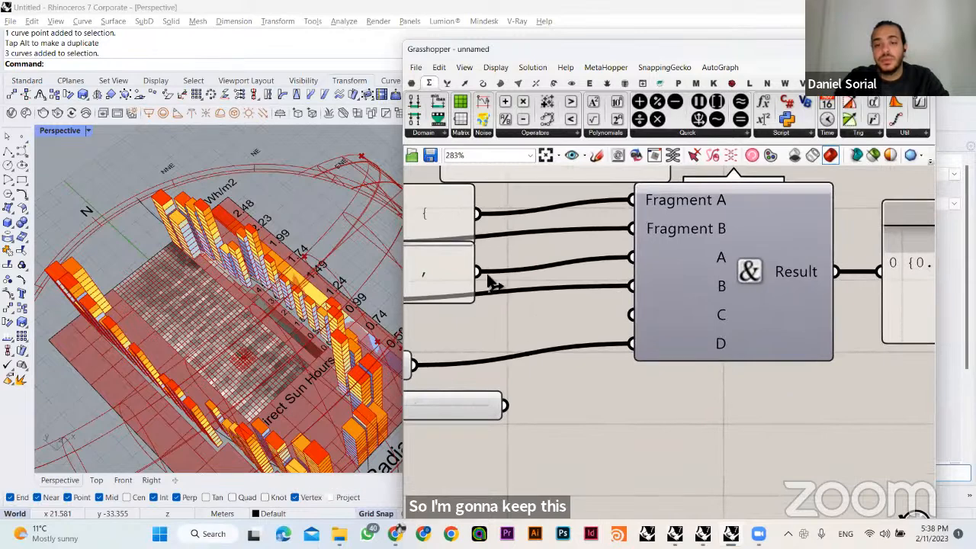
drag(477, 272, 632, 314)
scroll(632, 316, down, 3)
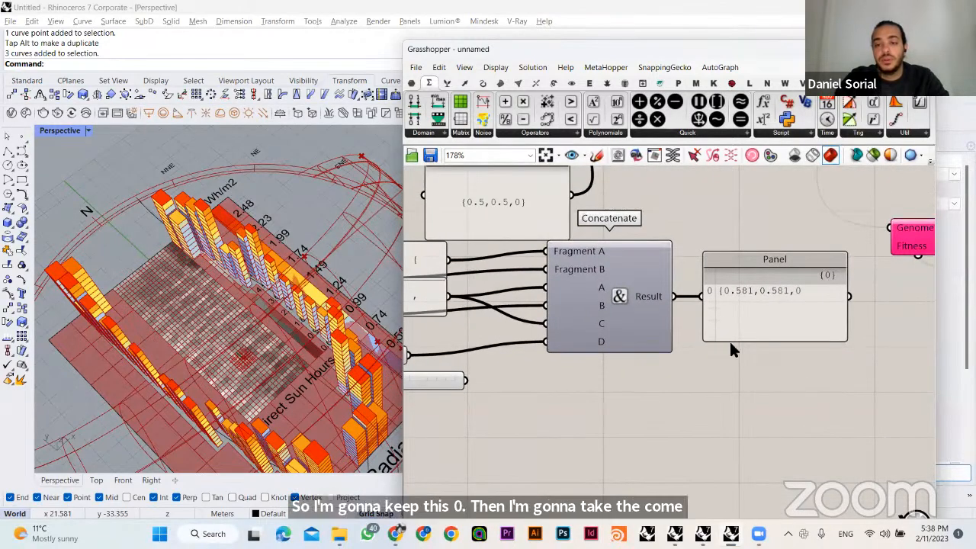
drag(730, 338, 719, 339)
drag(688, 389, 852, 214)
click(562, 407)
right_drag(718, 402, 884, 411)
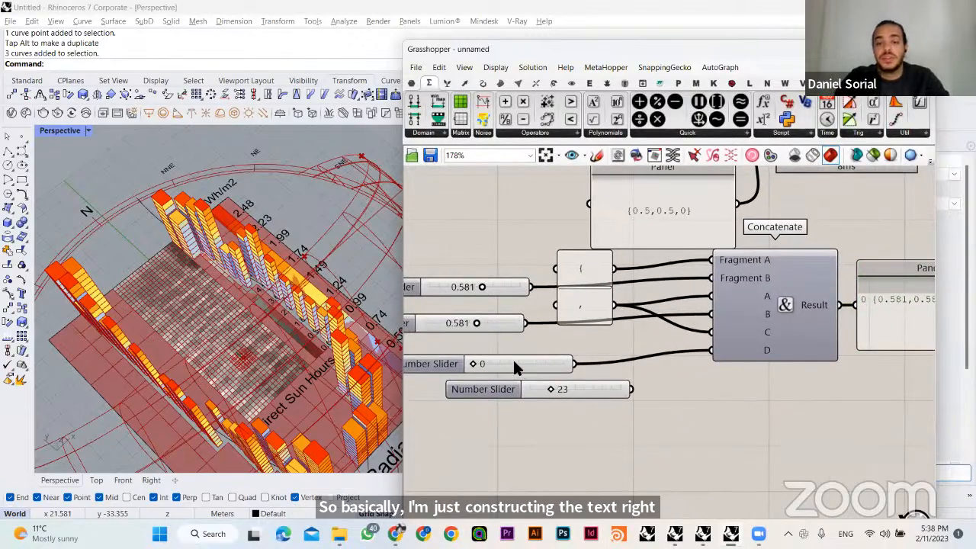
- Slide the second coordinate slider to 0.603 and compare the concatenated text with the original coordinate Panel
right_drag(514, 364, 548, 373)
drag(512, 335, 476, 336)
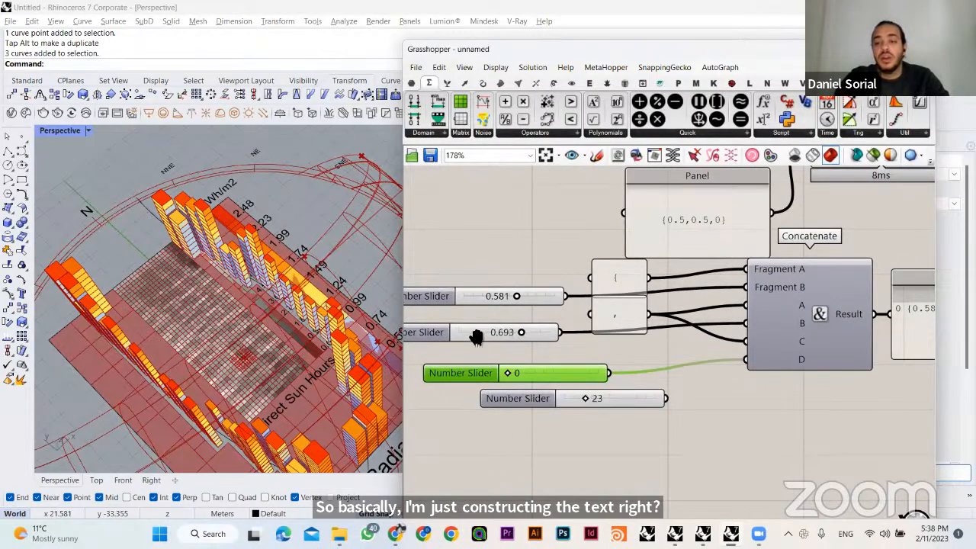
right_drag(475, 336, 355, 358)
scroll(555, 265, down, 2)
right_drag(567, 245, 570, 245)
scroll(569, 242, up, 2)
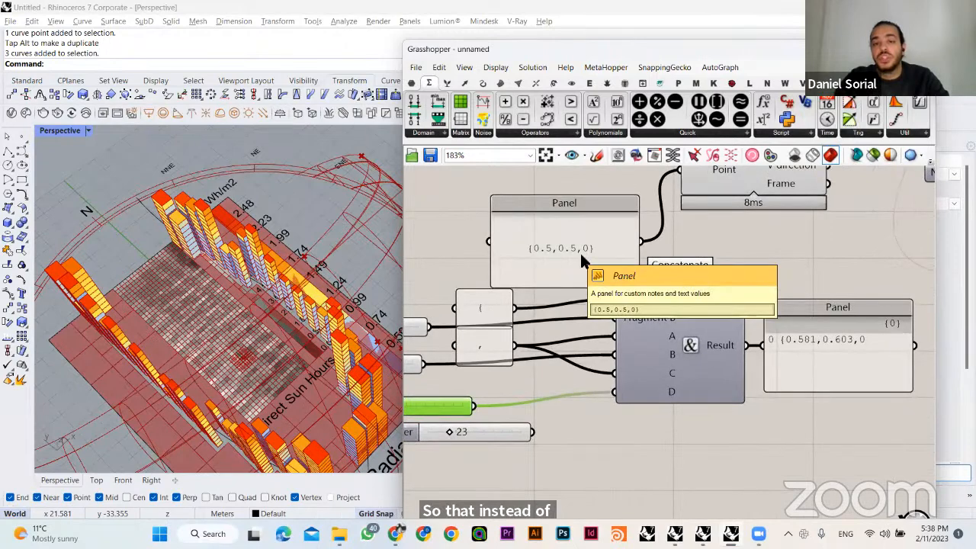
- Place a copy of the {0.5,0.5,0} Panel below Concatenate and change its text to {0.5,0.2,0}
alt+drag(581, 255, 652, 429)
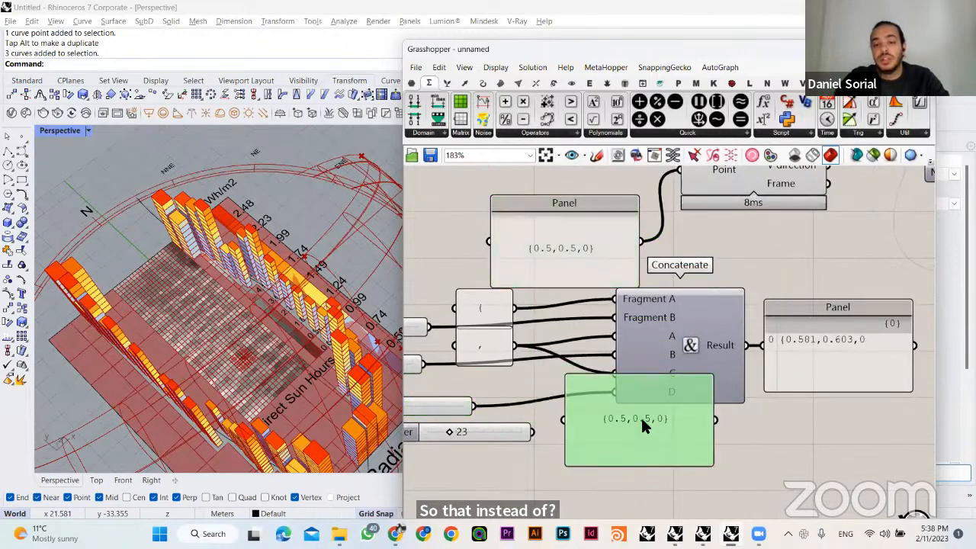
double_click(643, 419)
click(646, 386)
key(BackSpace)
text(sda)
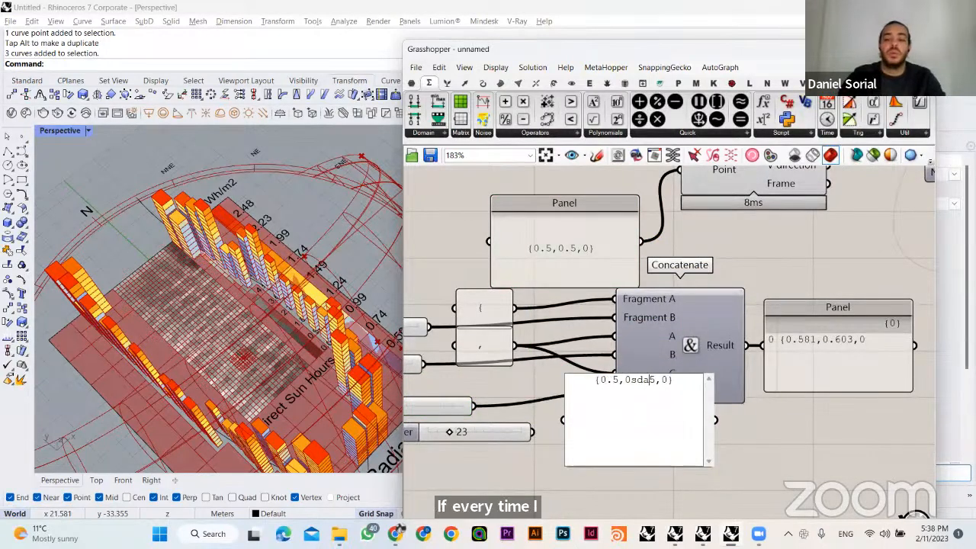
key(BackSpace)
key(BackSpace)
key(BackSpace)
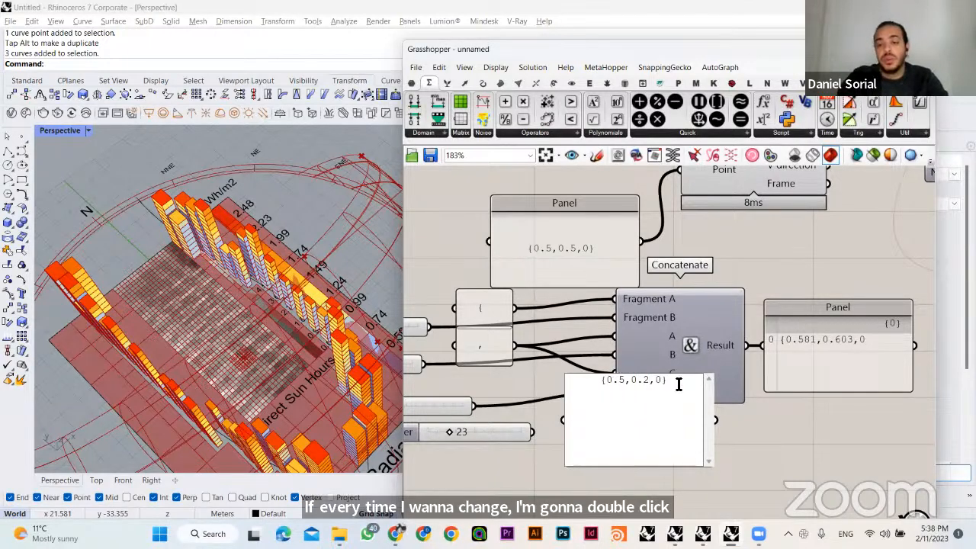
click(658, 467)
scroll(671, 462, down, 3)
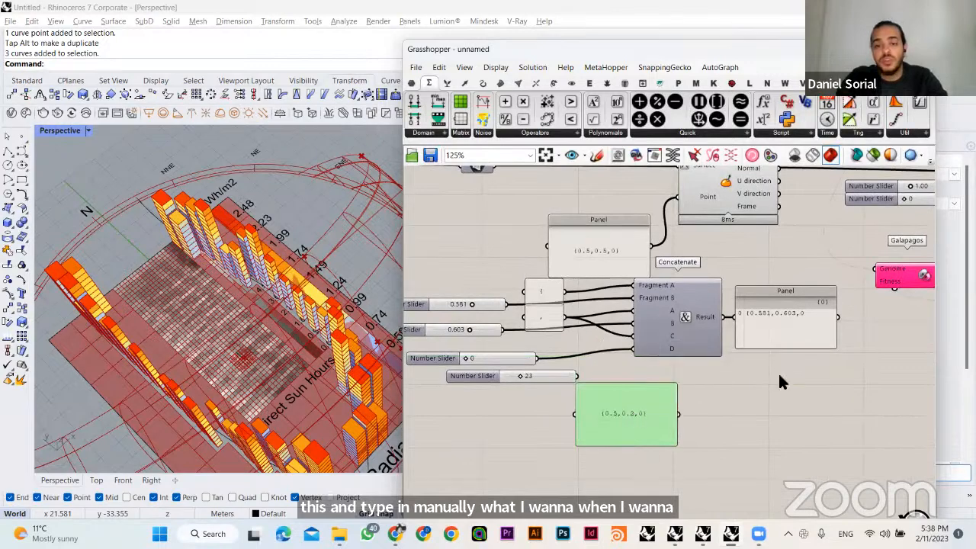
- Set the first coordinate slider to 0.405 and check the concatenated text in the result Panel
click(779, 382)
drag(478, 338, 463, 302)
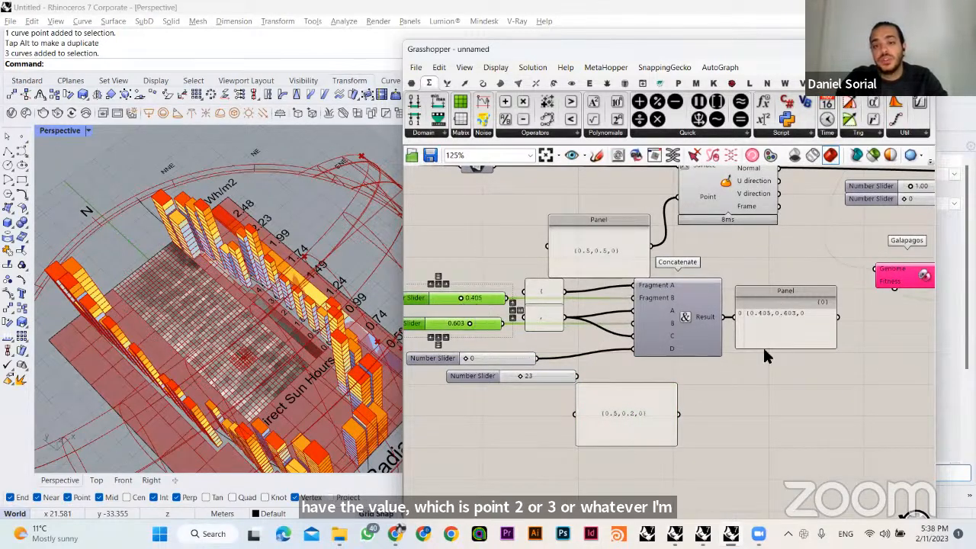
click(802, 321)
click(724, 217)
click(719, 237)
- Delete the {0.5,0.2,0} Panel and the unconnected Number Slider set to 23
click(627, 417)
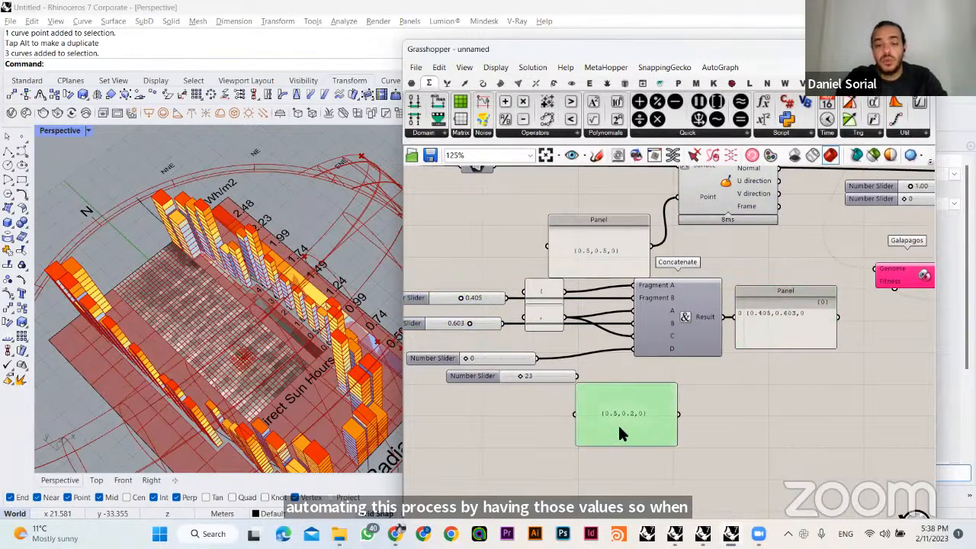
key(Delete)
click(560, 374)
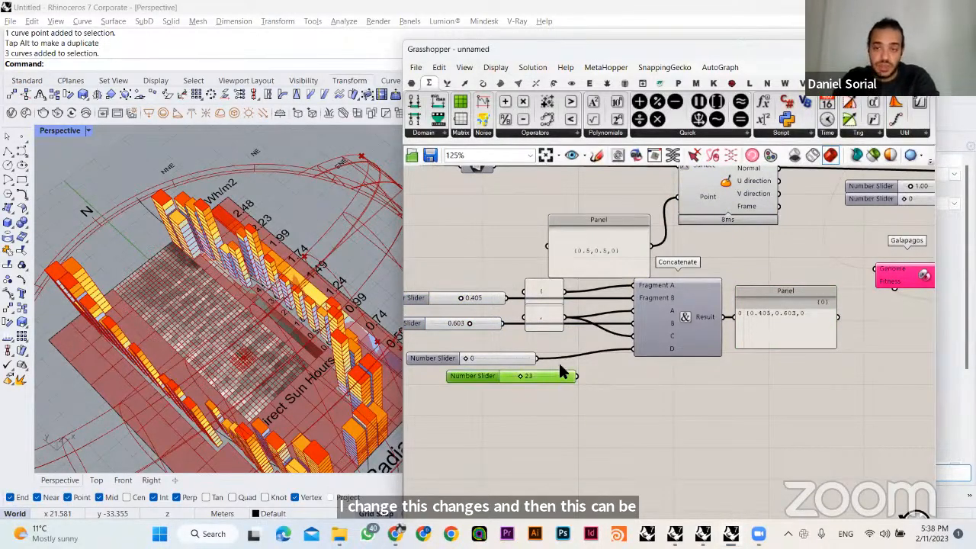
key(Delete)
drag(785, 392, 673, 326)
click(689, 396)
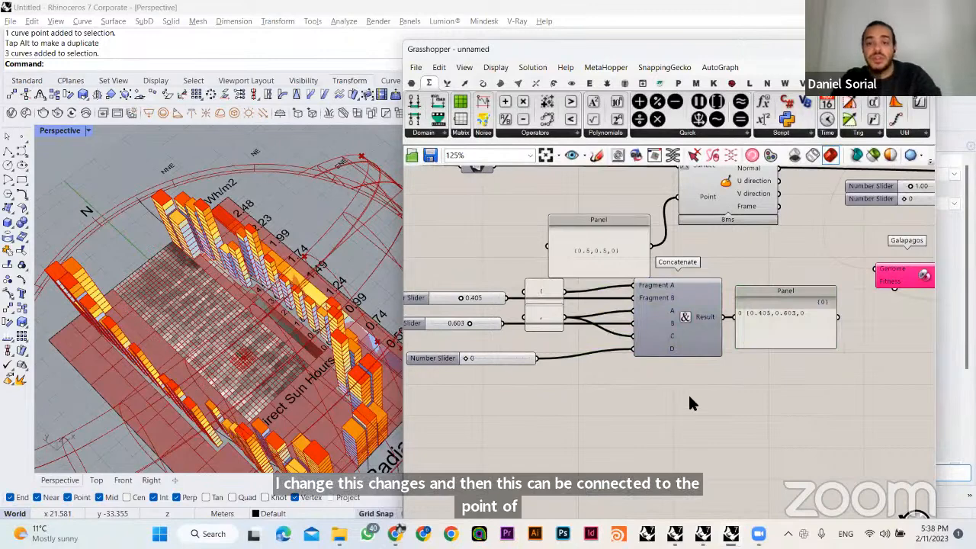
- Move the comma Panel clear of the opening-brace Panel and add an input E to Concatenate
drag(536, 320, 476, 347)
click(645, 397)
click(593, 372)
scroll(589, 360, up, 2)
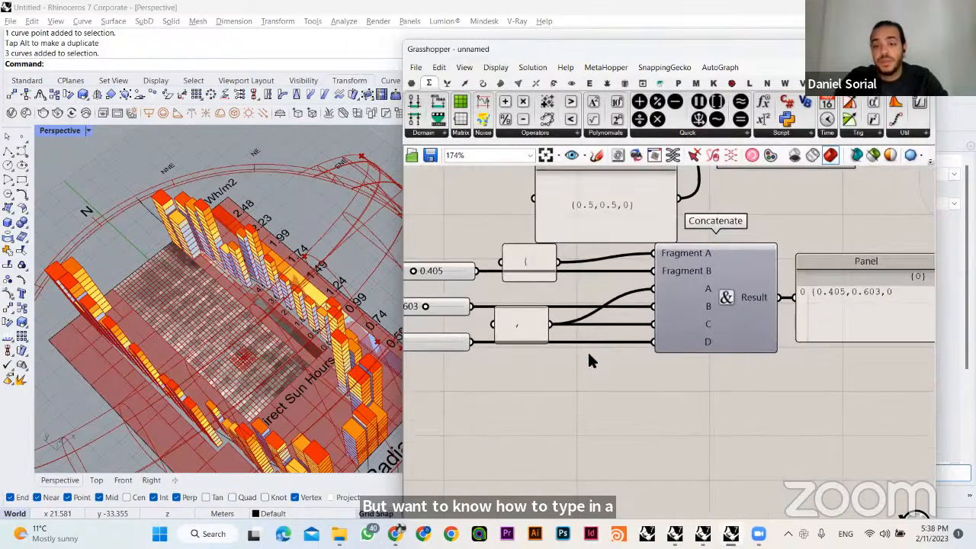
scroll(698, 351, up, 5)
click(710, 318)
scroll(632, 405, down, 5)
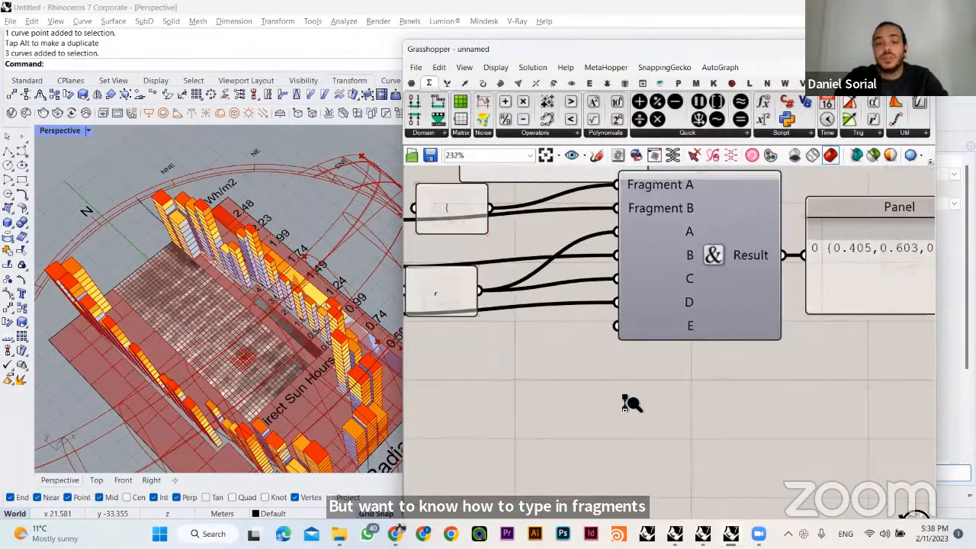
- Paste a copy of the opening-brace Panel, connect it to Concatenate's input E and change its text to a closing brace
key(ctrl+v)
drag(521, 348, 620, 338)
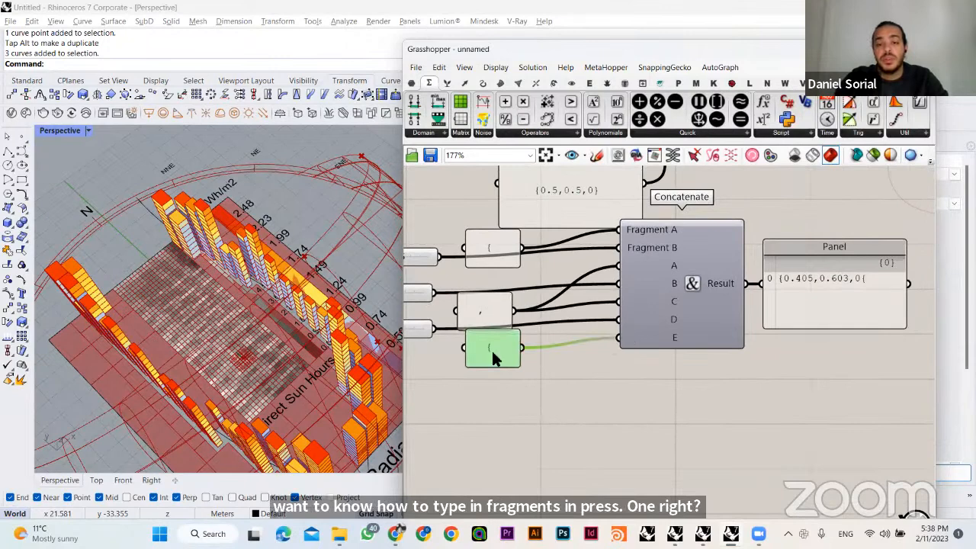
double_click(484, 352)
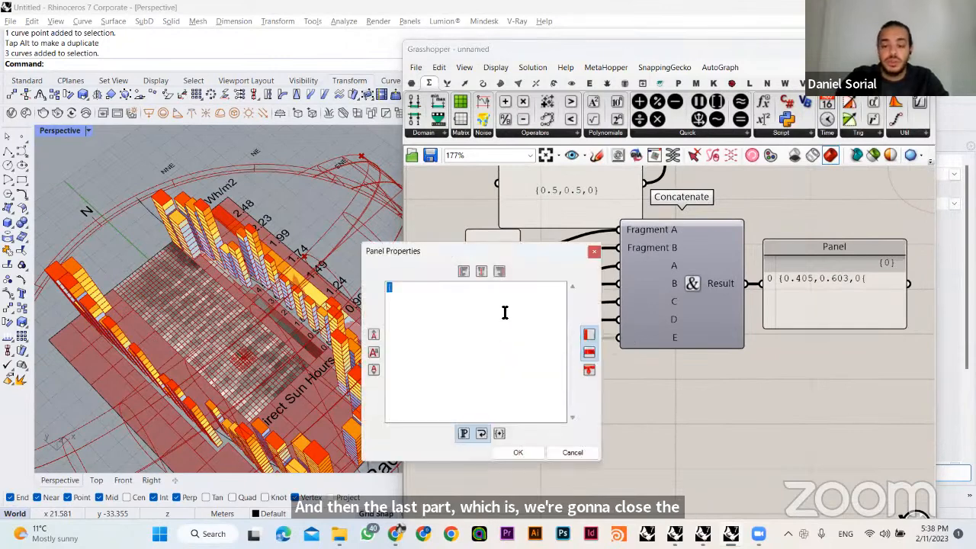
click(515, 452)
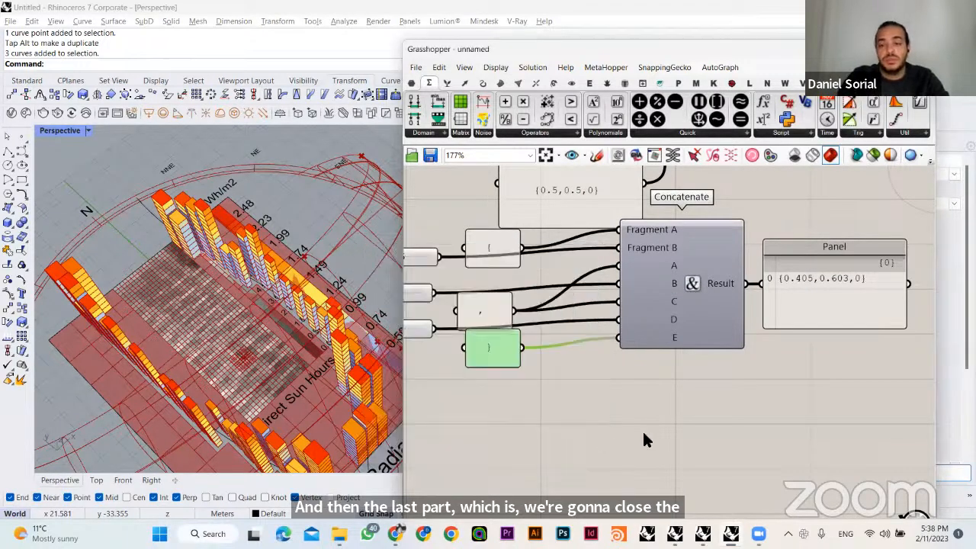
scroll(665, 422, down, 5)
click(755, 347)
click(742, 398)
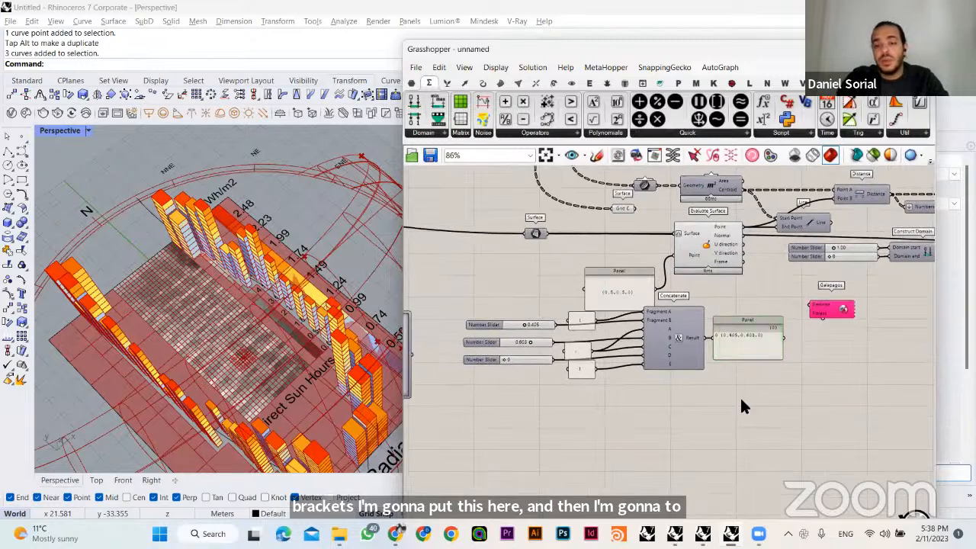
- Connect Concatenate's Result to Evaluate Surface's Point input in place of the {0.5,0.5,0} Panel, and delete that Panel
scroll(674, 348, up, 2)
right_drag(674, 349, 563, 408)
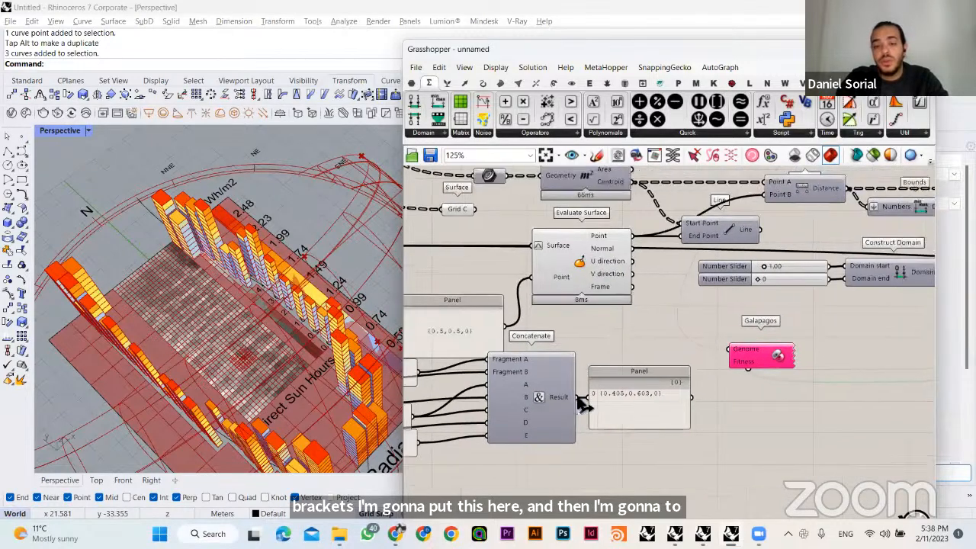
right_drag(634, 389, 741, 370)
drag(689, 381, 634, 252)
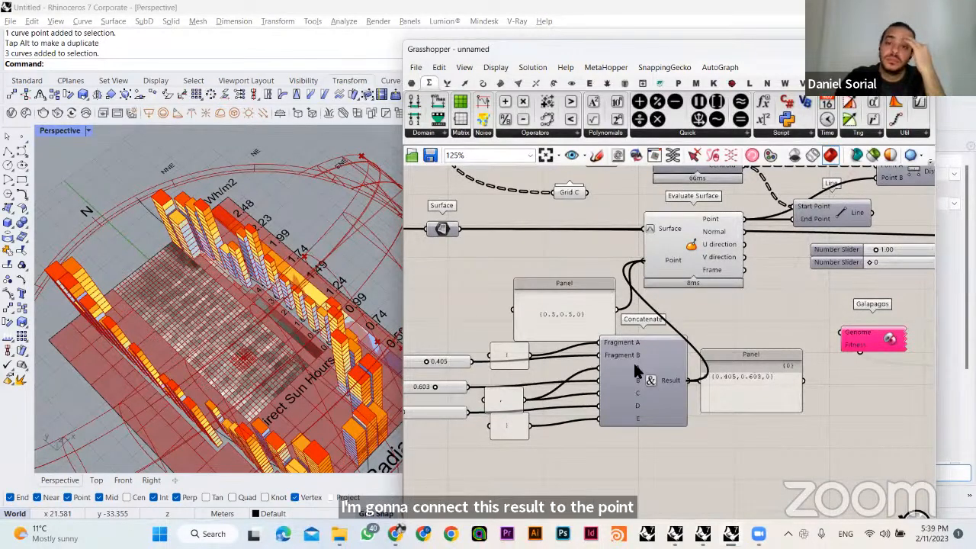
right_drag(330, 392, 339, 355)
right_drag(584, 277, 645, 246)
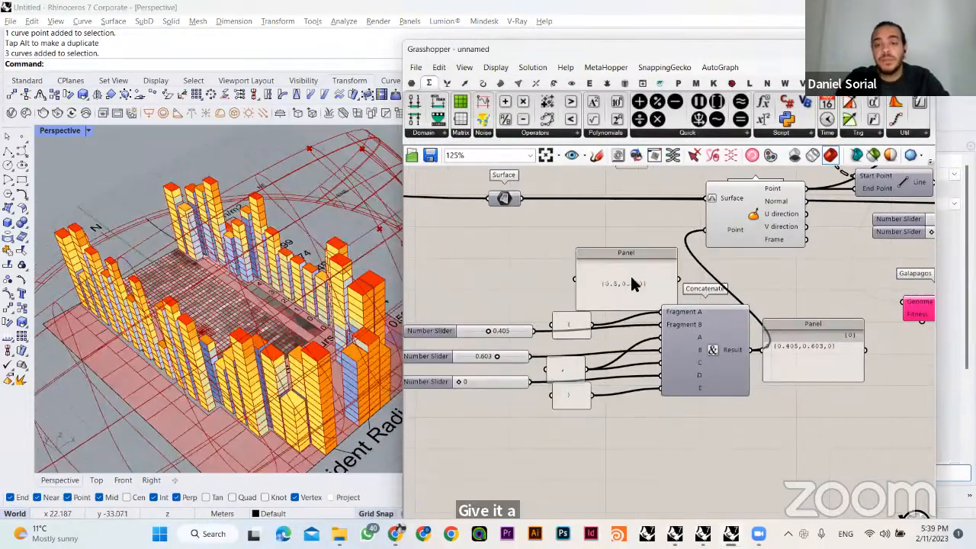
click(618, 283)
key(Delete)
- Move the two coordinate sliders above the brace Panel and rename the 0.405 slider as X dir
drag(507, 334, 496, 277)
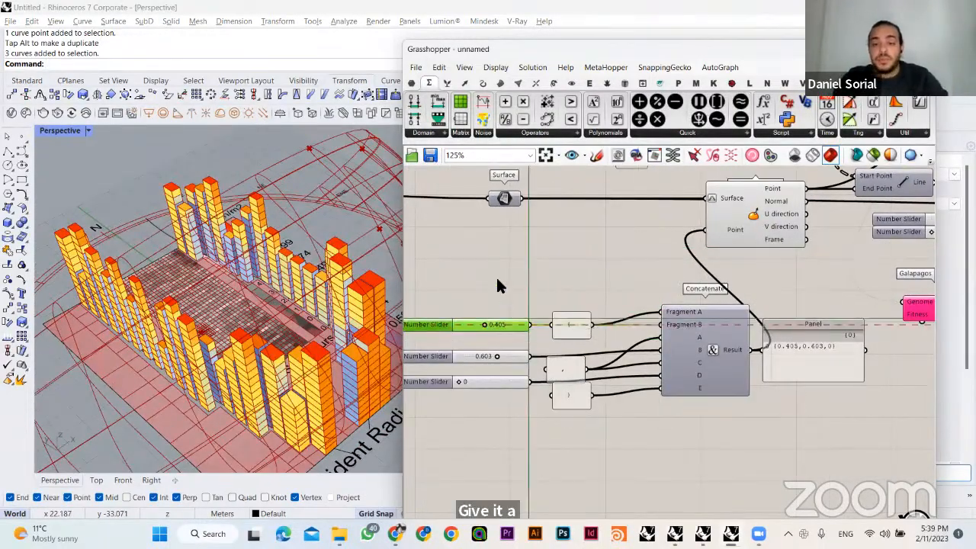
drag(506, 352, 495, 294)
right_drag(442, 257, 503, 276)
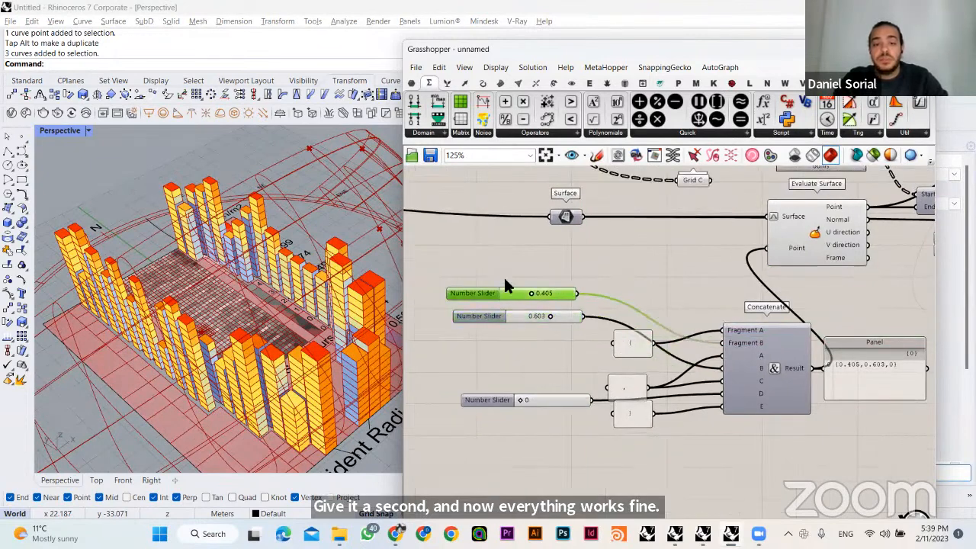
right_click(477, 298)
drag(549, 308, 485, 304)
text(x)
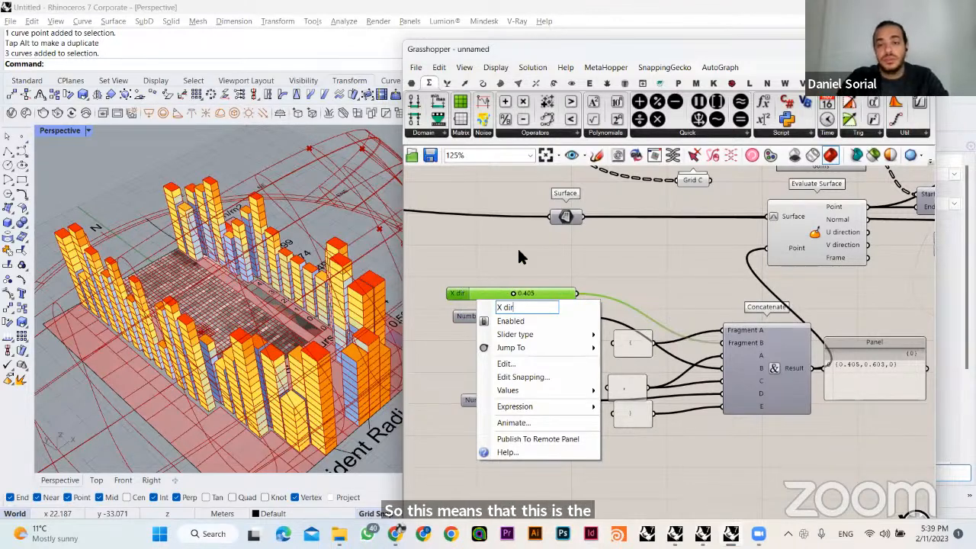
key(Return)
- Rename the 0.603 slider as Y dir and move both coordinate sliders back beside the brace and comma Panels
right_click(463, 318)
drag(511, 326, 473, 328)
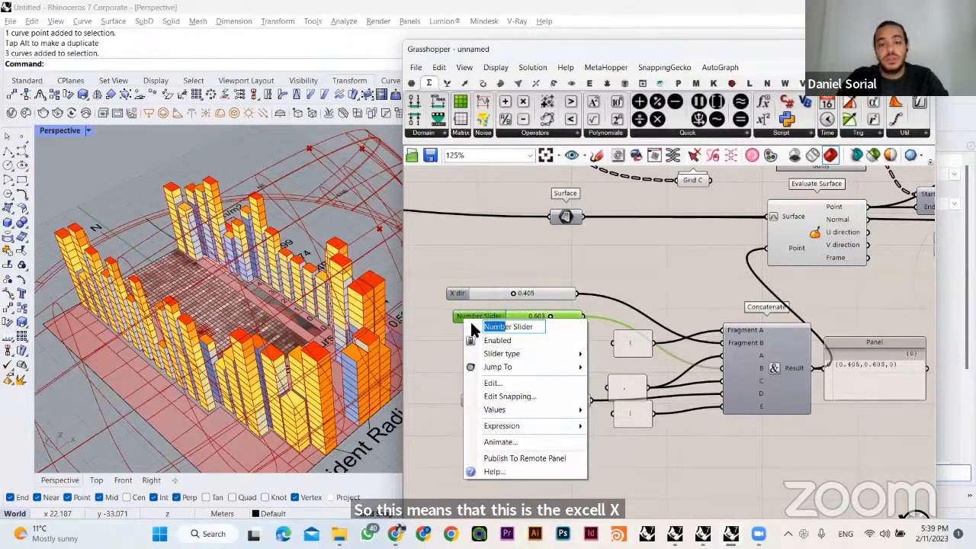
text(Y)
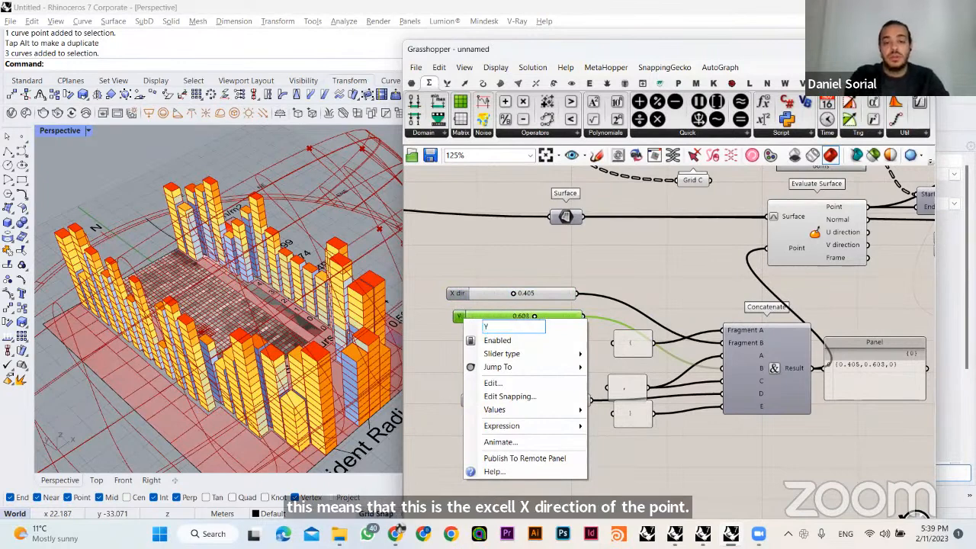
text( dir)
click(539, 303)
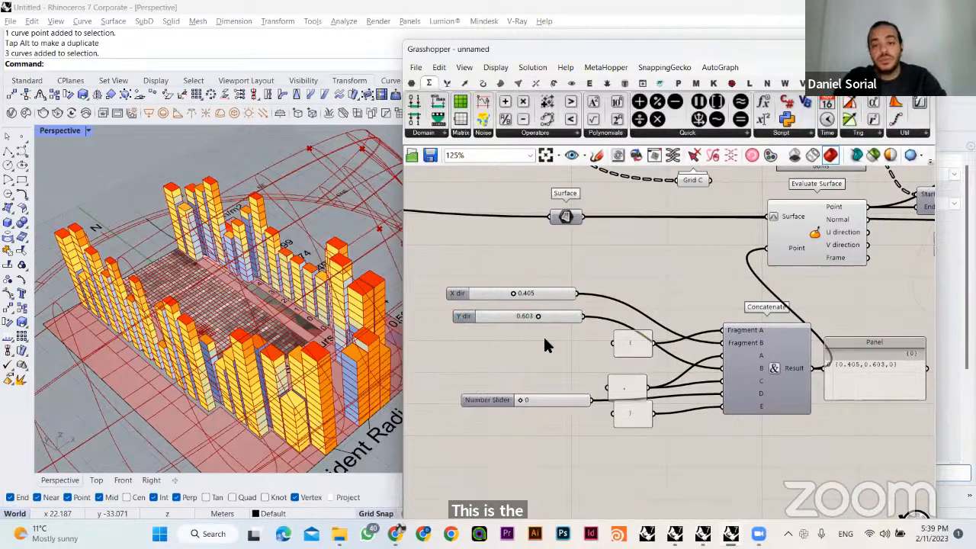
drag(544, 313, 544, 365)
drag(562, 295, 567, 337)
- Bring Galapagos next to the coordinate sliders and add X dir and Y dir to its Genome input
scroll(563, 320, down, 3)
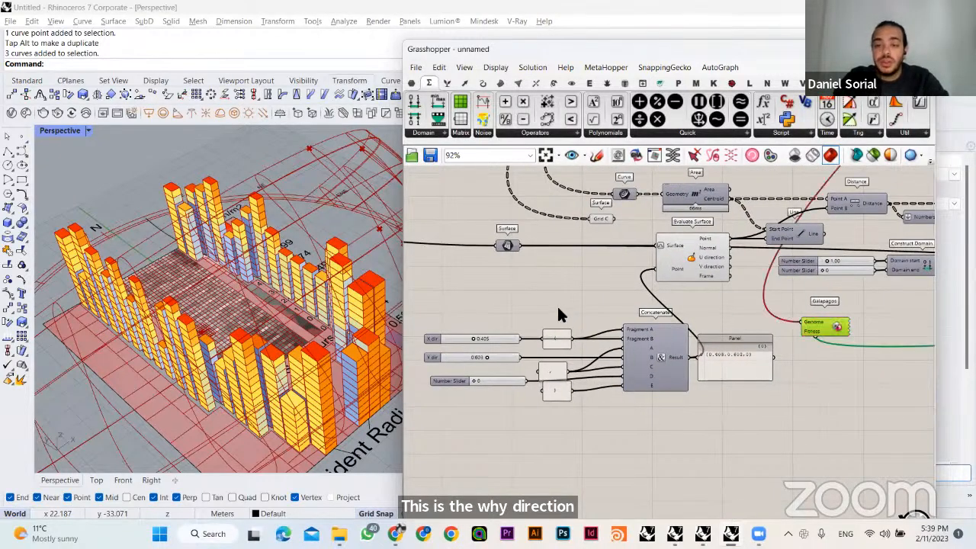
drag(824, 326, 559, 313)
scroll(458, 301, up, 2)
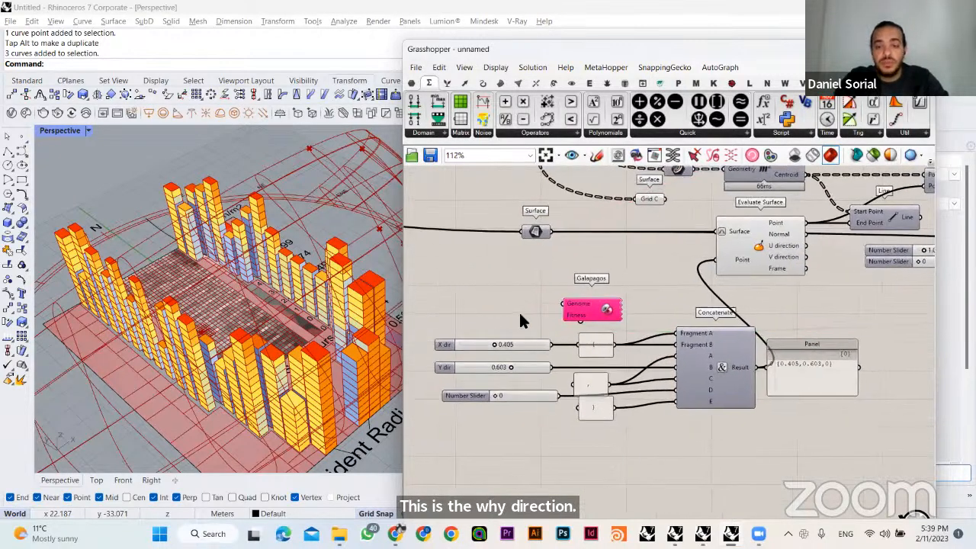
right_drag(520, 315, 527, 314)
shift+drag(530, 339, 532, 338)
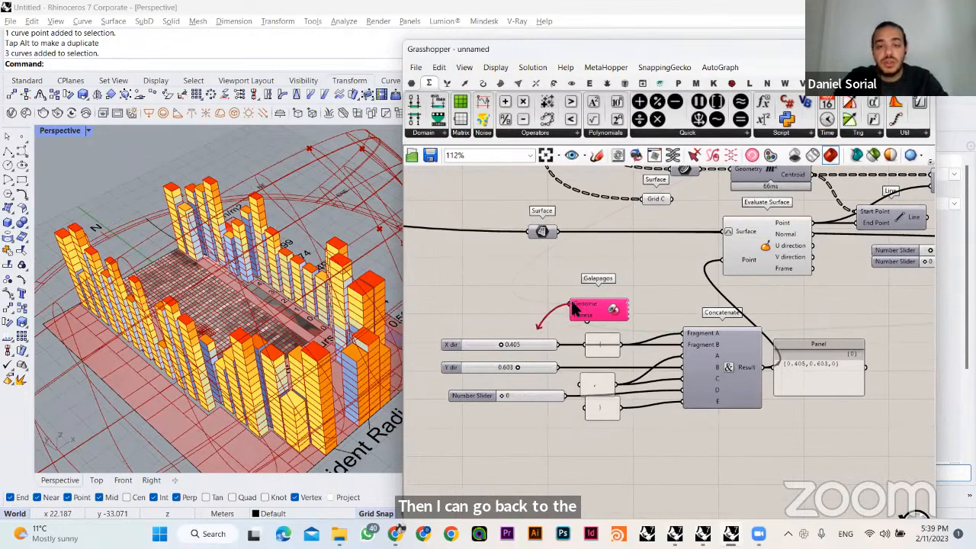
shift+drag(571, 303, 520, 365)
- Move Galapagos across the definition to the far end, placing it above the fitness number it is connected to
drag(604, 319, 890, 313)
scroll(854, 330, down, 2)
right_drag(848, 341, 608, 360)
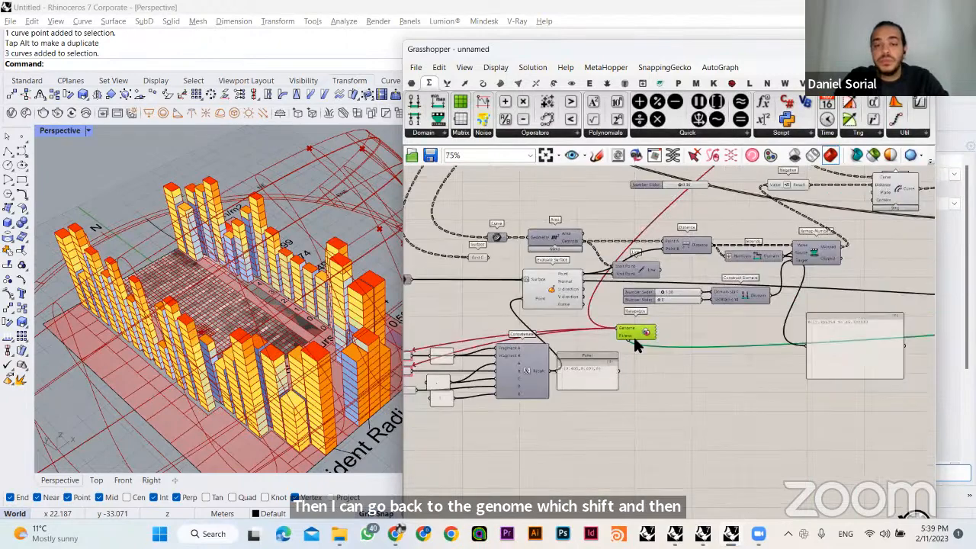
scroll(633, 343, down, 2)
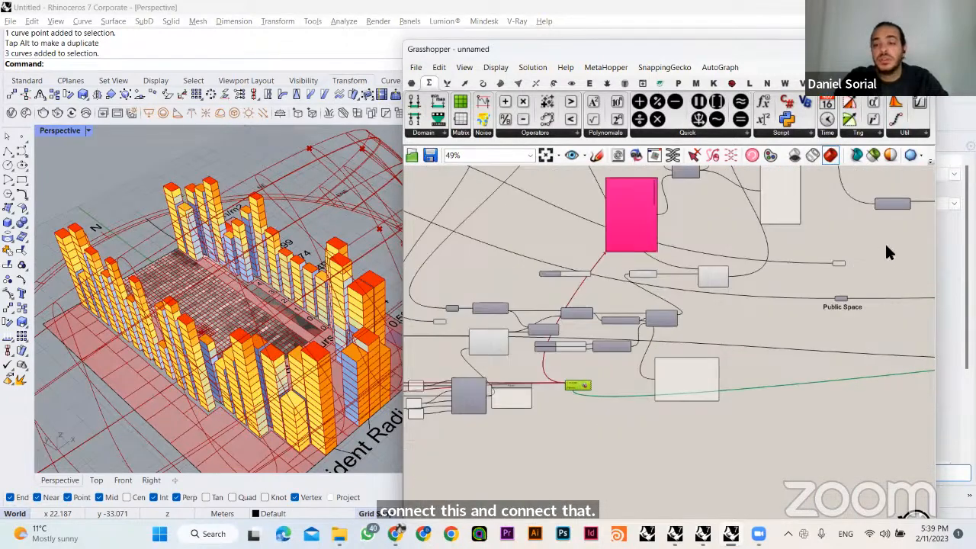
drag(573, 385, 886, 246)
right_drag(886, 246, 547, 348)
drag(553, 348, 879, 307)
right_drag(879, 308, 559, 341)
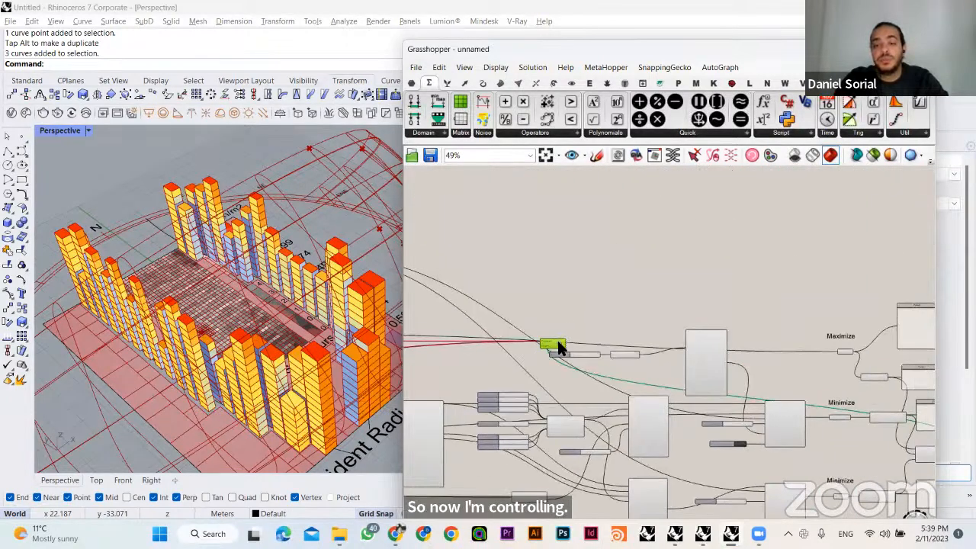
drag(558, 340, 860, 320)
right_click(536, 330)
right_drag(572, 258, 577, 312)
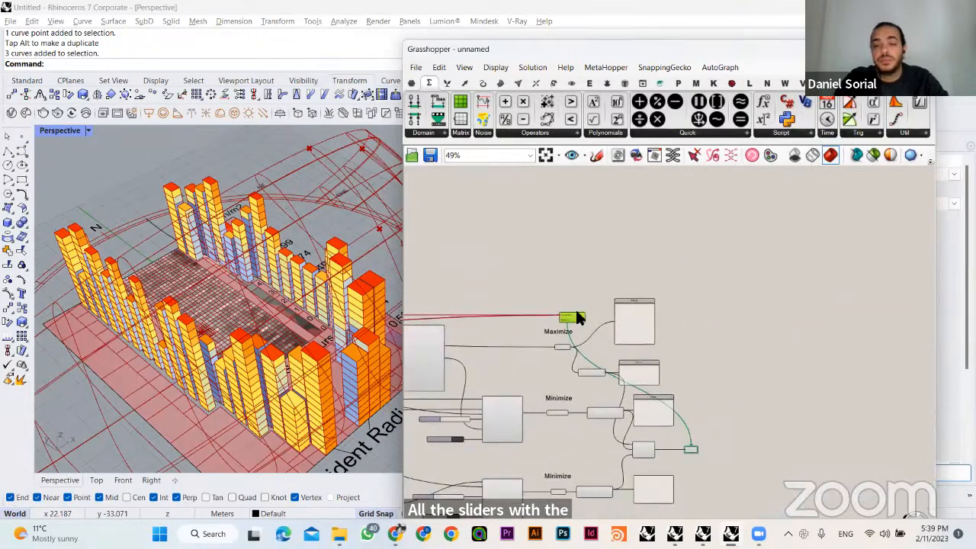
drag(577, 312, 700, 290)
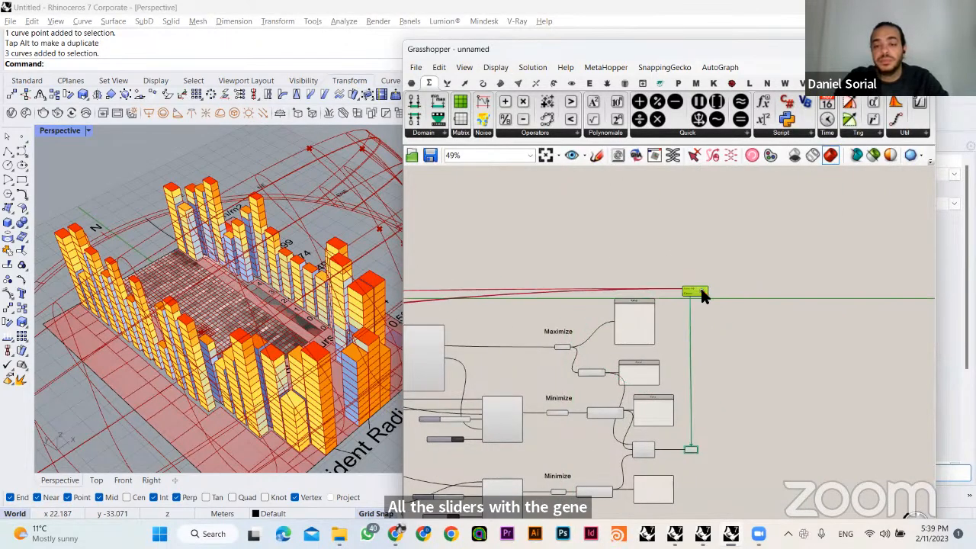
click(717, 328)
- Examine the LB Incident Radiation component in the Minimize branch, including its computation time and grid size
scroll(706, 344, down, 4)
right_drag(330, 381, 393, 385)
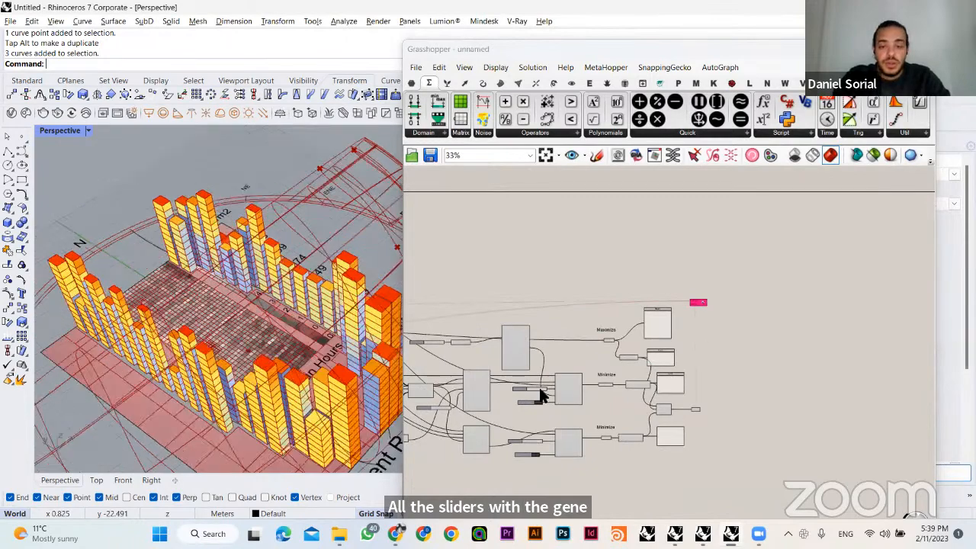
scroll(548, 391, up, 6)
right_drag(552, 392, 538, 322)
scroll(608, 287, up, 1)
scroll(603, 366, up, 2)
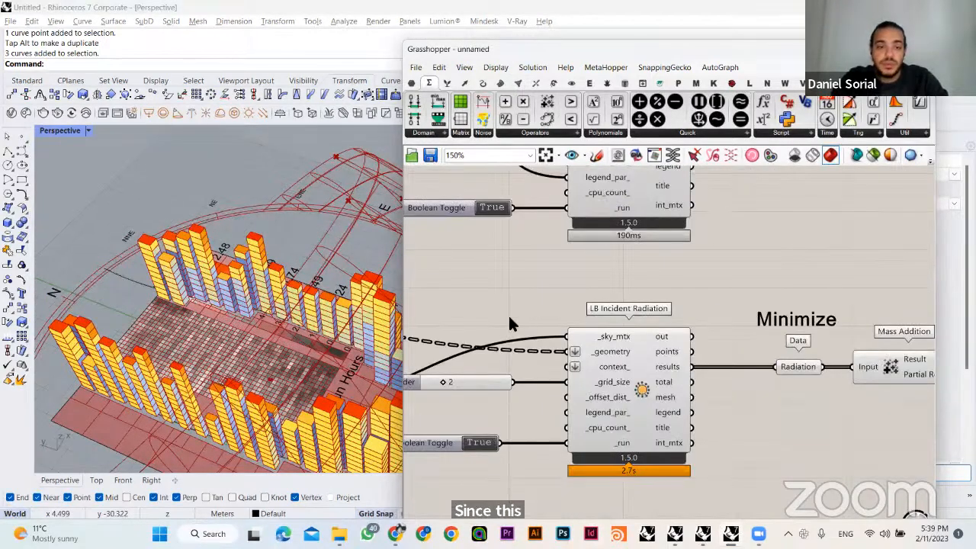
scroll(320, 343, down, 3)
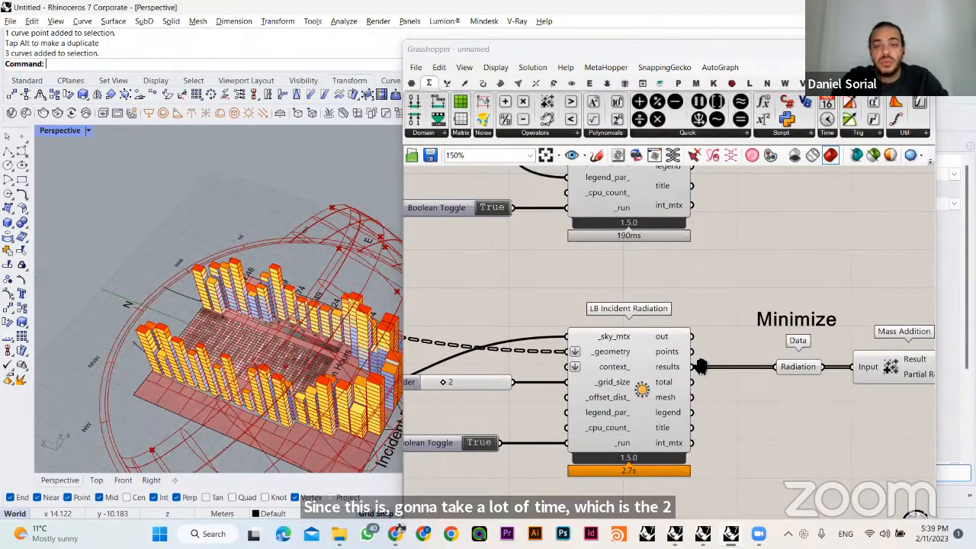
scroll(700, 366, down, 5)
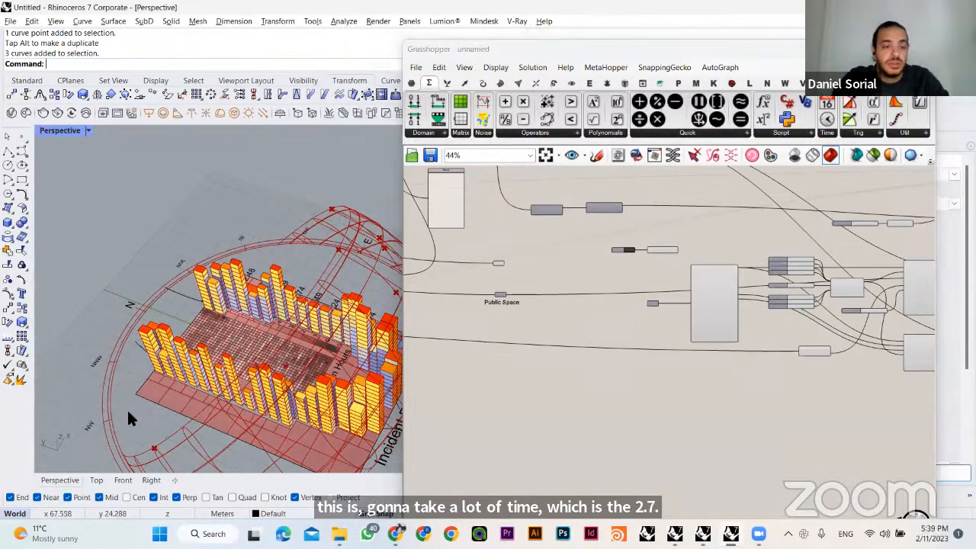
- Select the site boundary curves in the Perspective view and scale them down so the whole massing gets smaller
click(233, 414)
shift+right_drag(255, 416, 182, 370)
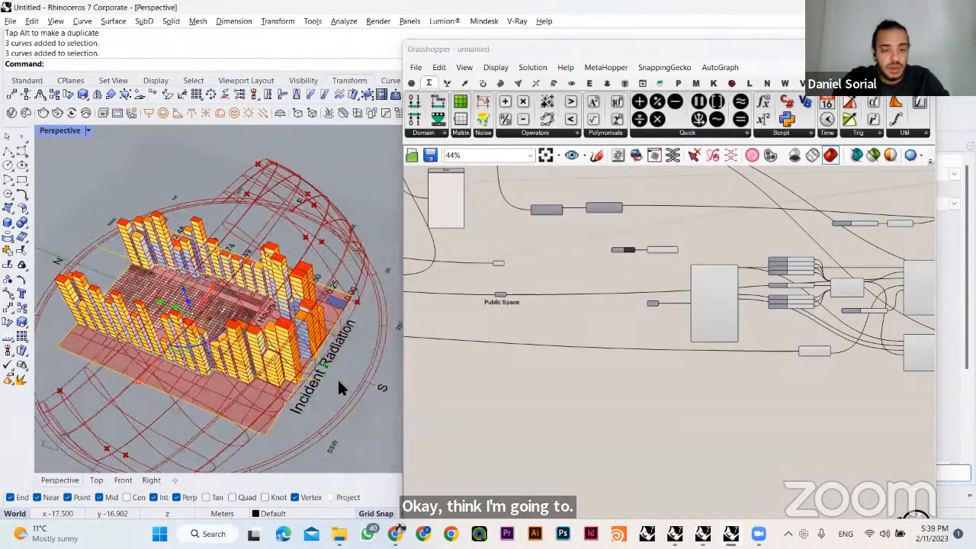
drag(326, 364, 280, 360)
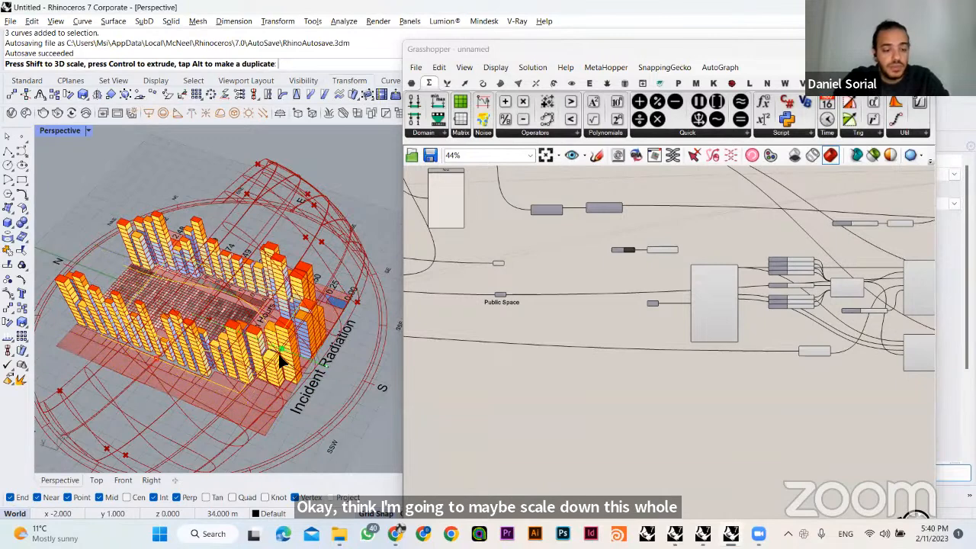
drag(280, 362, 285, 364)
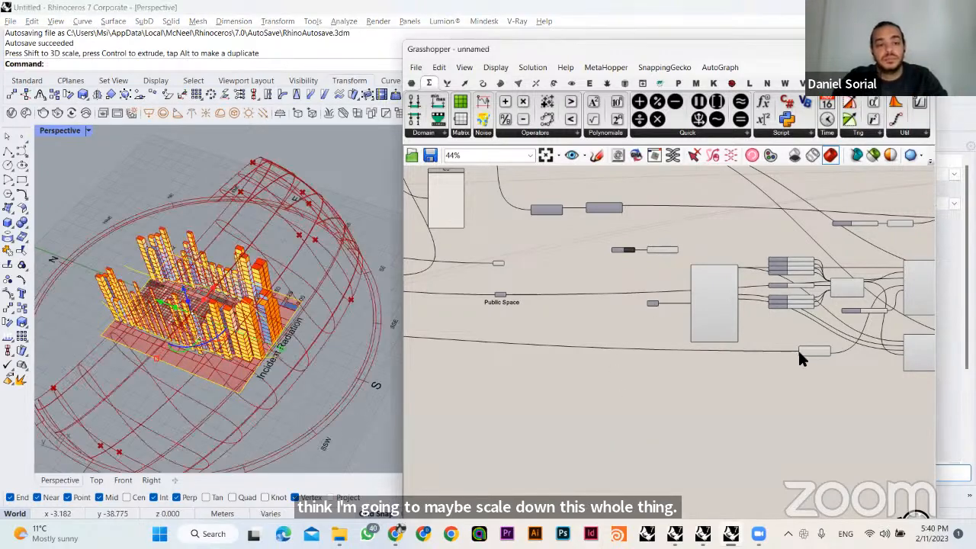
- Set the slider feeding both the U and V counts of the Divide Domain² after the Graft Tree to 2
scroll(773, 393, up, 8)
scroll(583, 291, down, 5)
right_drag(607, 390, 794, 388)
scroll(793, 388, down, 3)
right_drag(477, 299, 789, 389)
right_drag(420, 326, 726, 341)
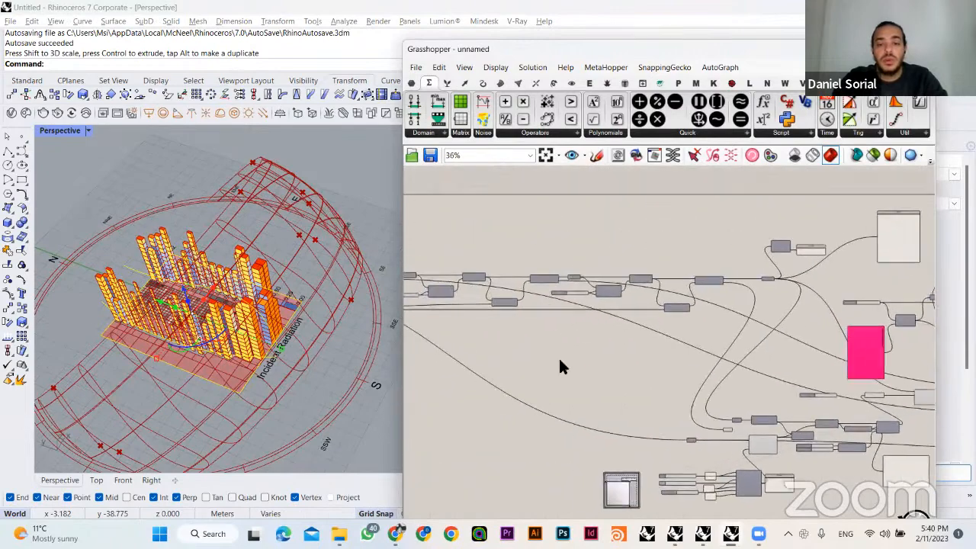
scroll(591, 290, up, 5)
right_drag(568, 328, 562, 285)
right_drag(435, 310, 493, 338)
right_drag(779, 286, 465, 307)
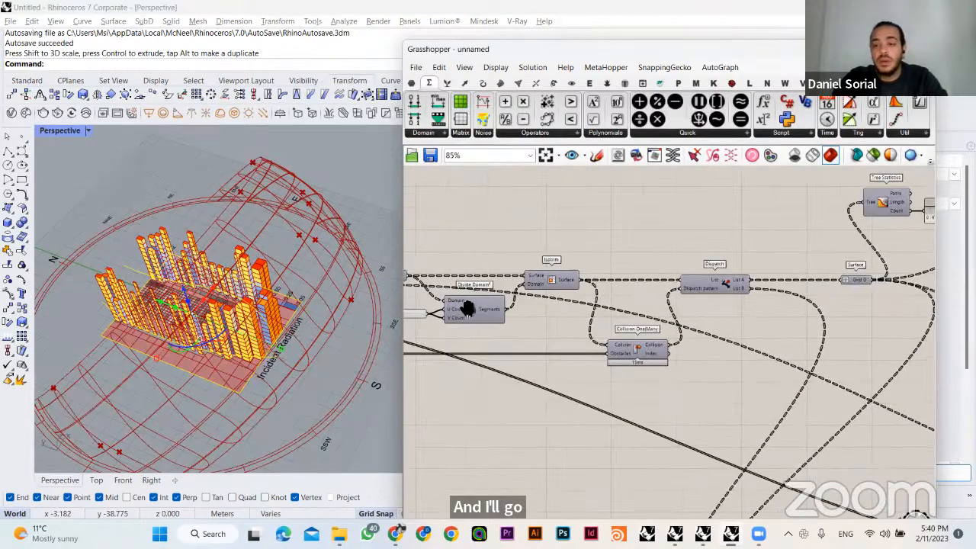
right_drag(676, 293, 457, 282)
right_drag(854, 279, 760, 264)
mouse_move(487, 353)
right_down()
mouse_move(754, 320)
mouse_move(866, 318)
right_up()
right_drag(427, 328, 714, 366)
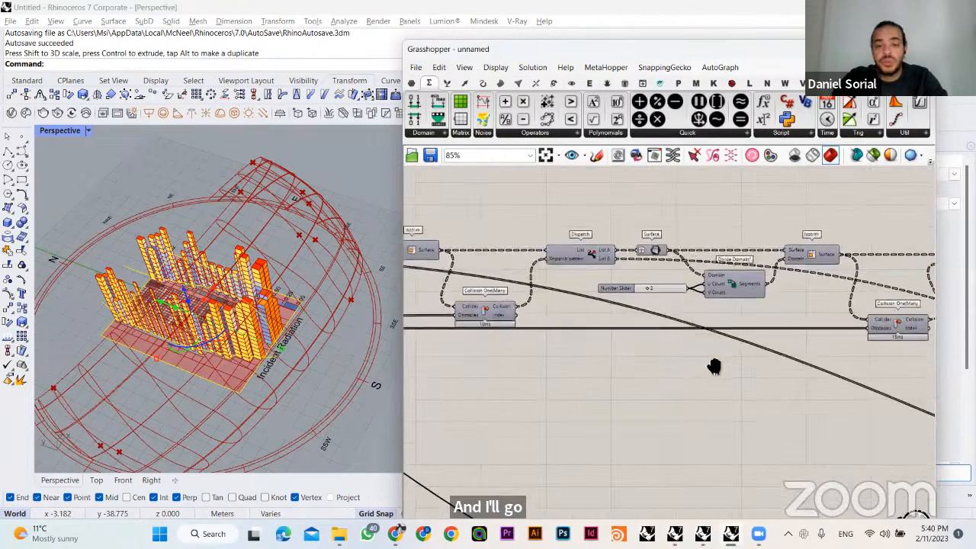
right_drag(450, 340, 714, 354)
scroll(530, 315, up, 2)
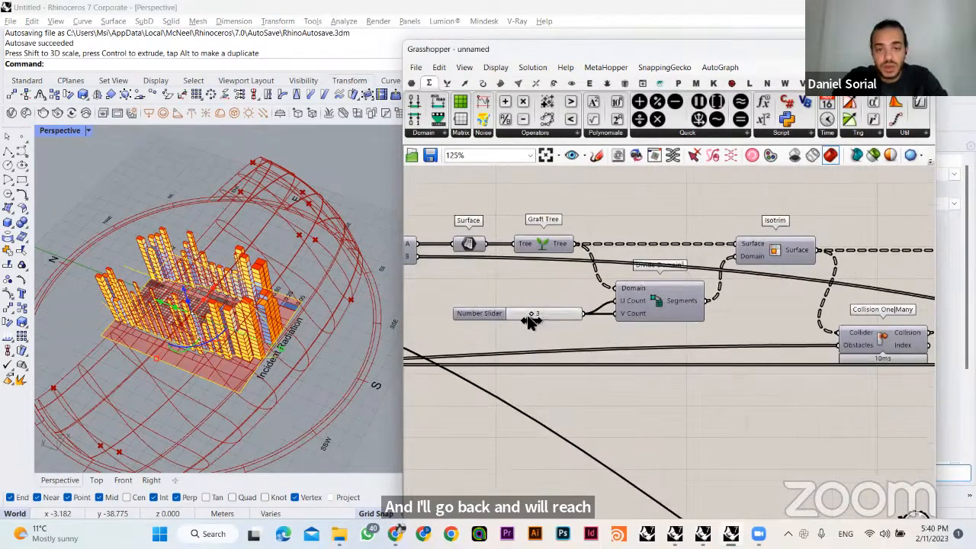
double_click(528, 315)
text(2)
key(Return)
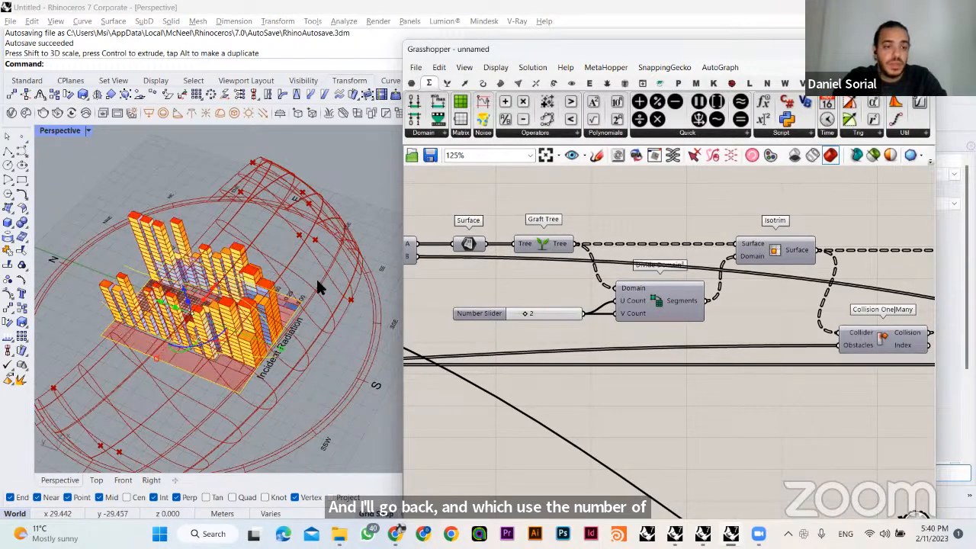
- Set the Gene Count of the Gene Pool that drives the building floor series to 30
right_drag(280, 329, 381, 354)
scroll(220, 345, up, 4)
scroll(612, 206, down, 6)
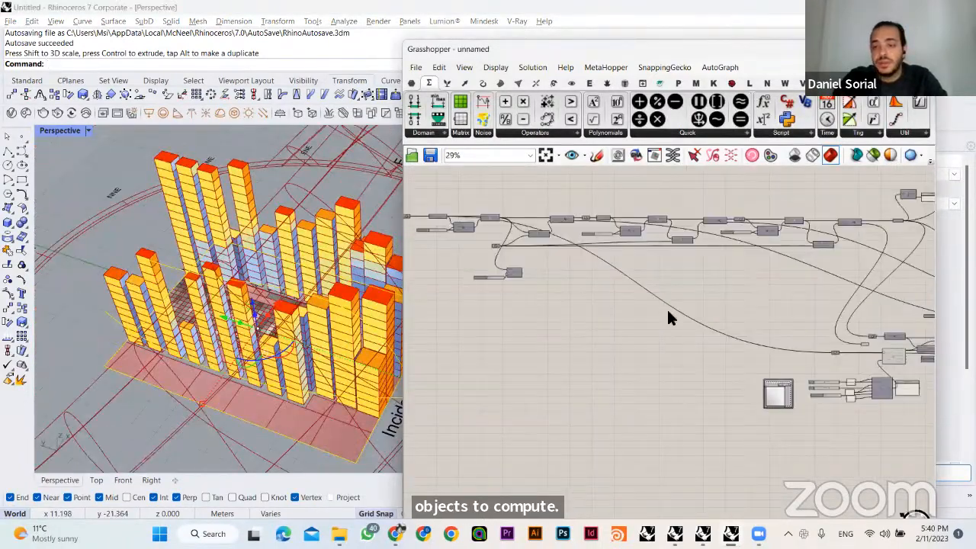
right_drag(667, 309, 613, 308)
scroll(613, 308, up, 5)
right_drag(690, 267, 620, 348)
scroll(740, 225, up, 3)
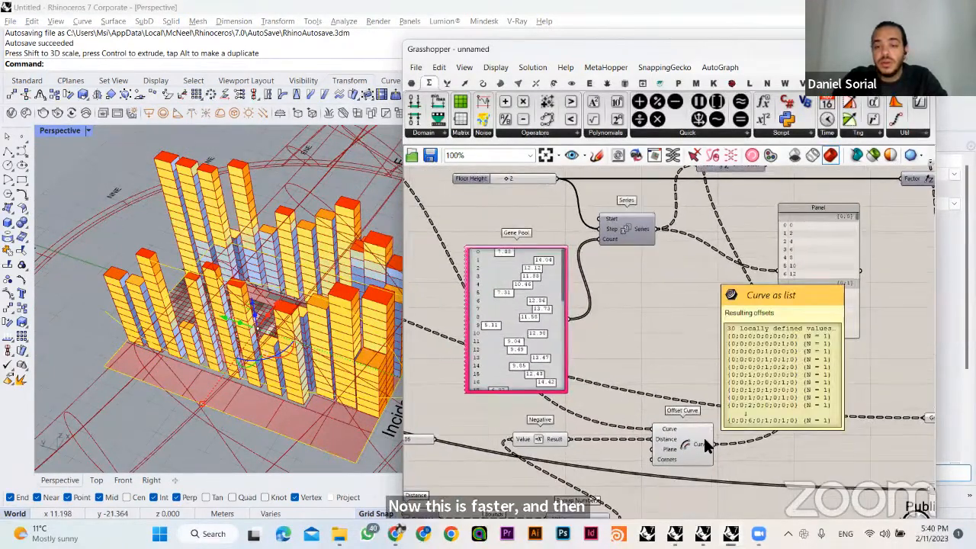
click(512, 321)
right_click(511, 315)
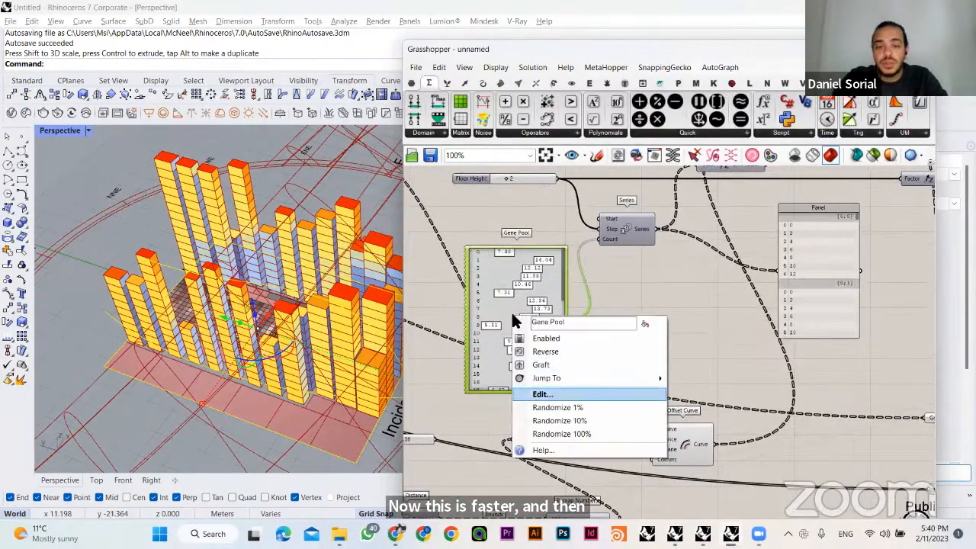
click(559, 394)
double_click(617, 358)
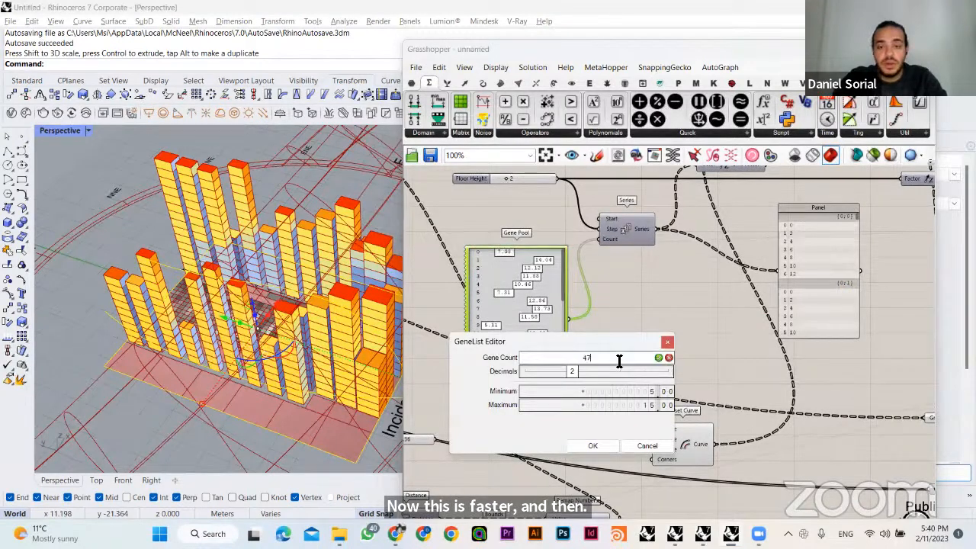
text(30)
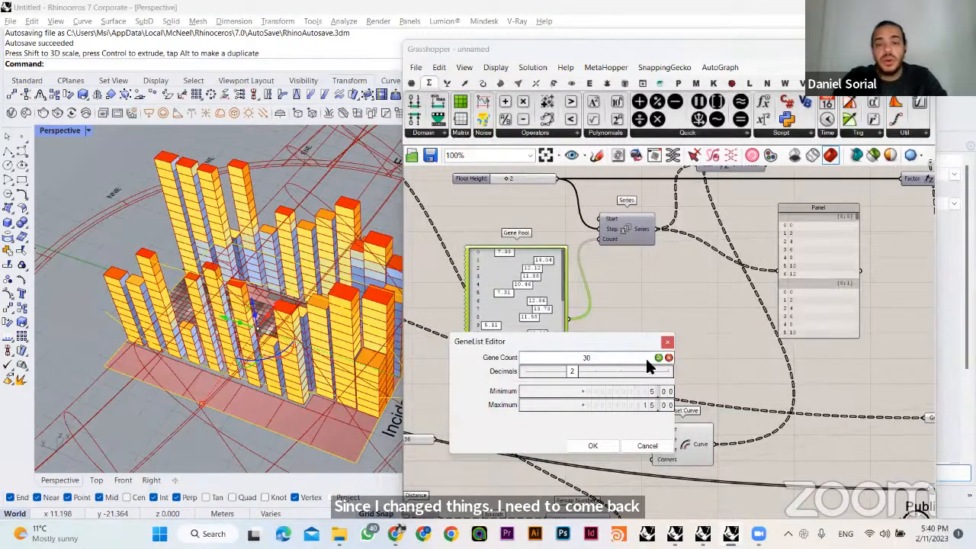
click(659, 357)
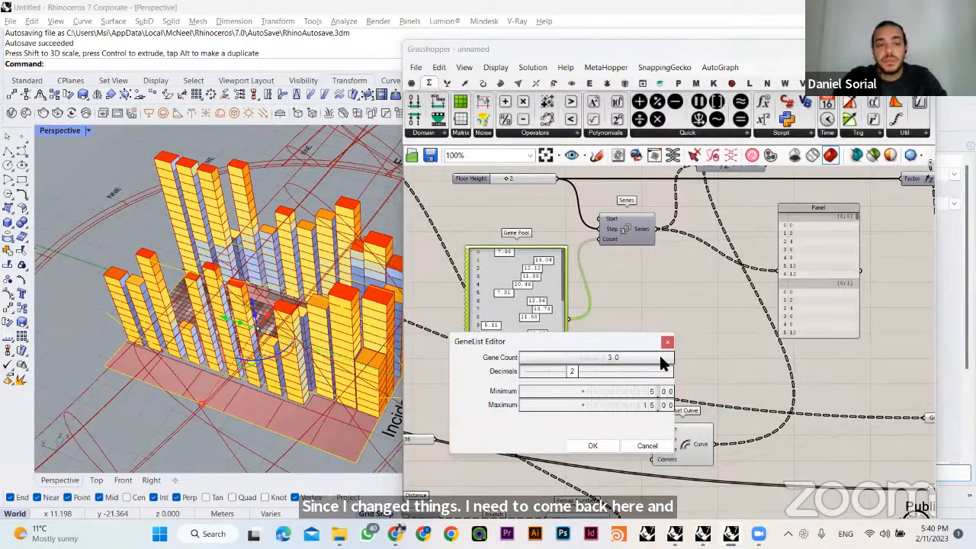
click(593, 445)
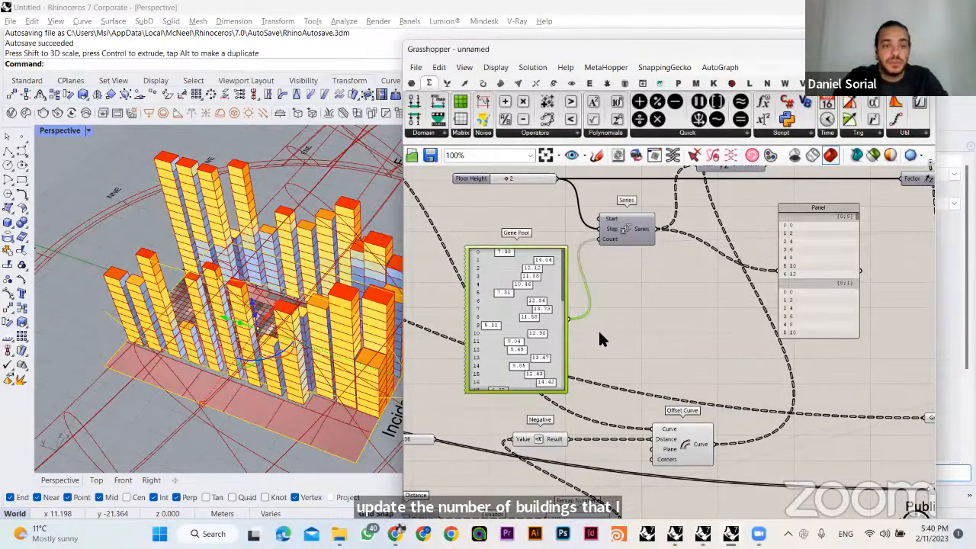
click(599, 332)
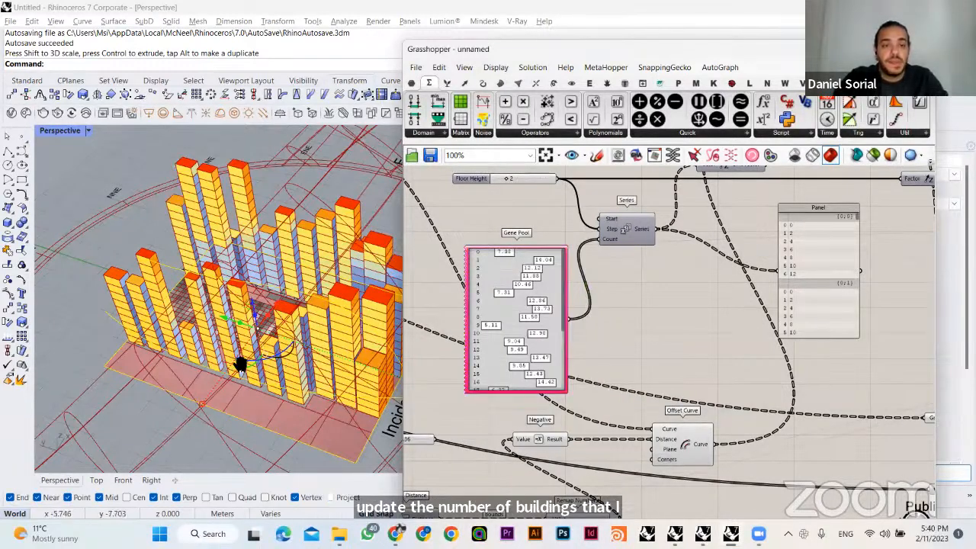
- Open the Galapagos editor and set the evolutionary solver's Initial Boost to 1
right_drag(240, 359, 663, 389)
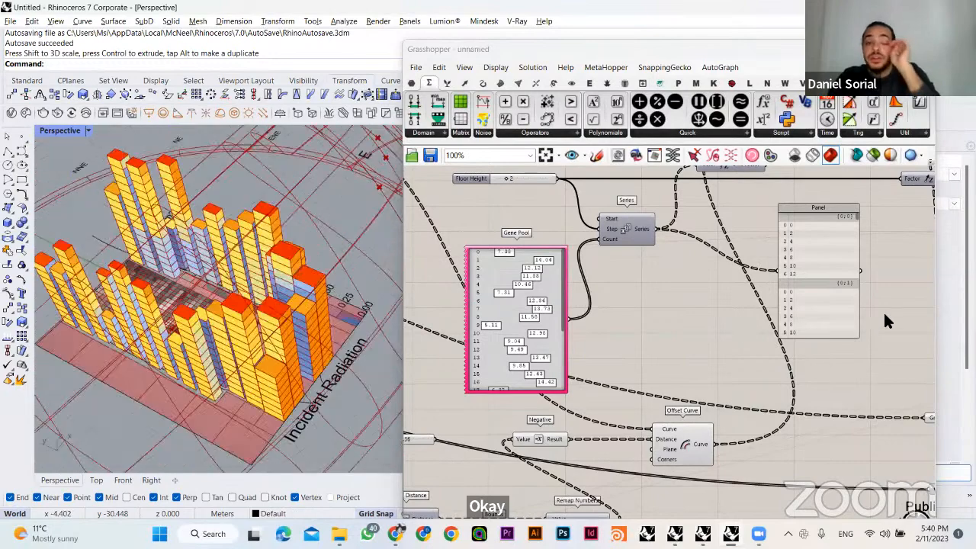
right_drag(631, 289, 606, 323)
scroll(577, 348, down, 3)
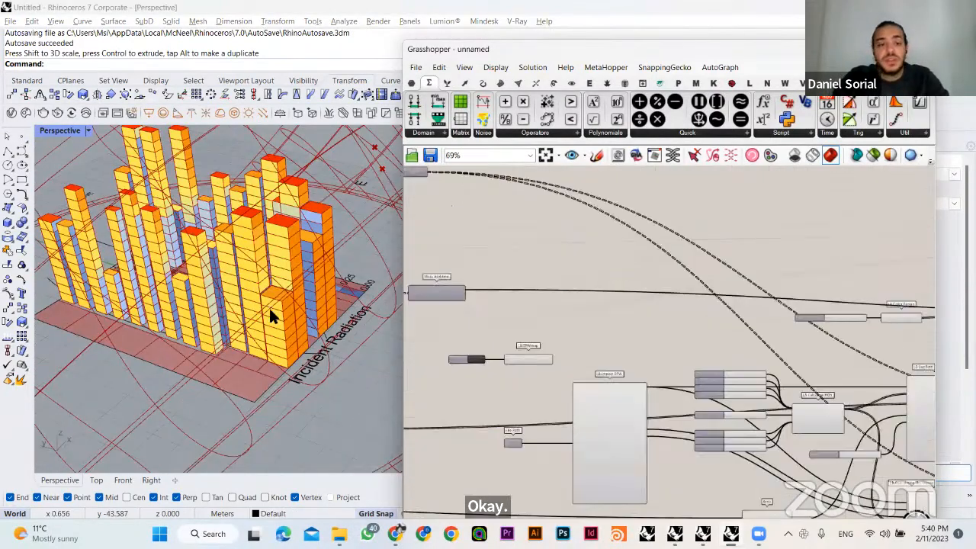
mouse_move(256, 348)
right_down()
mouse_move(218, 359)
mouse_move(206, 343)
mouse_move(252, 342)
right_up()
right_drag(862, 313, 408, 371)
right_drag(699, 353, 694, 398)
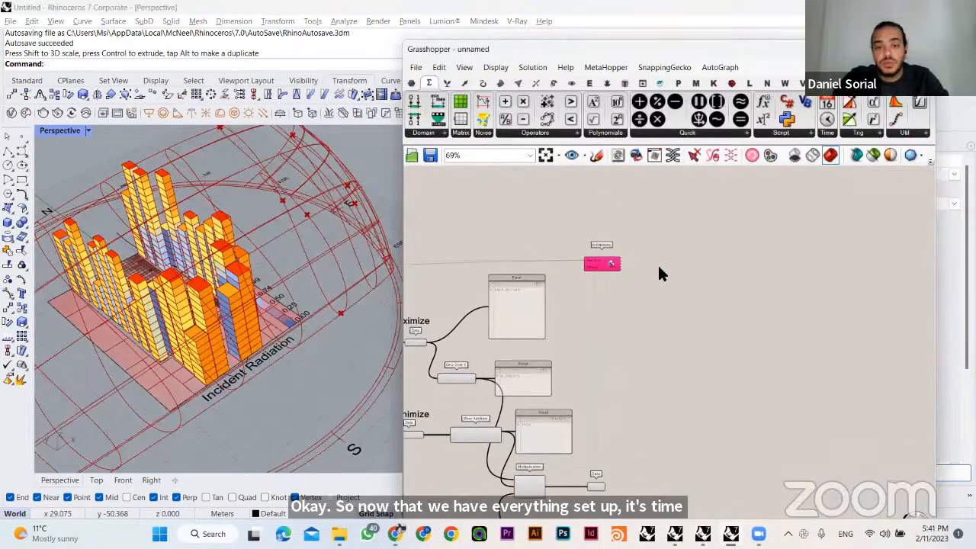
scroll(657, 264, up, 3)
right_drag(747, 309, 756, 230)
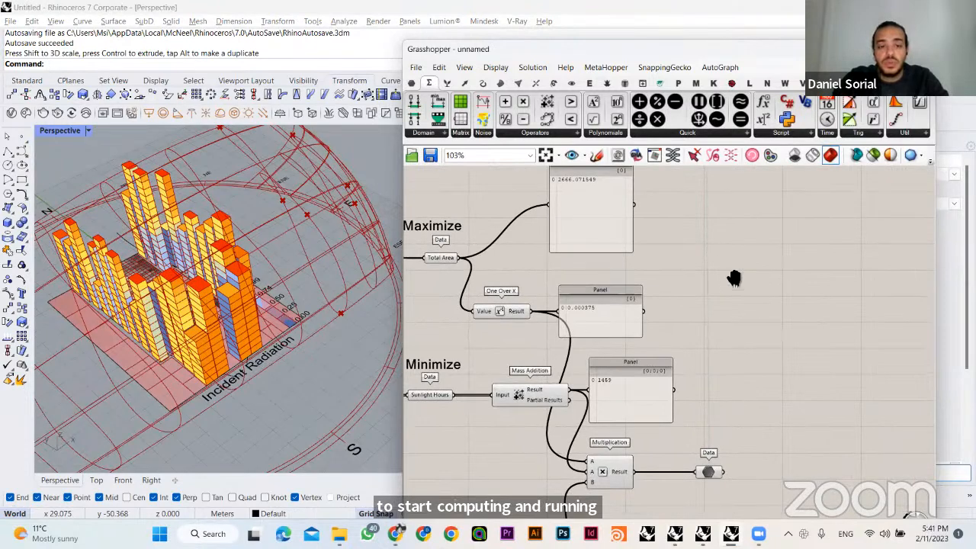
right_drag(735, 279, 745, 402)
double_click(746, 265)
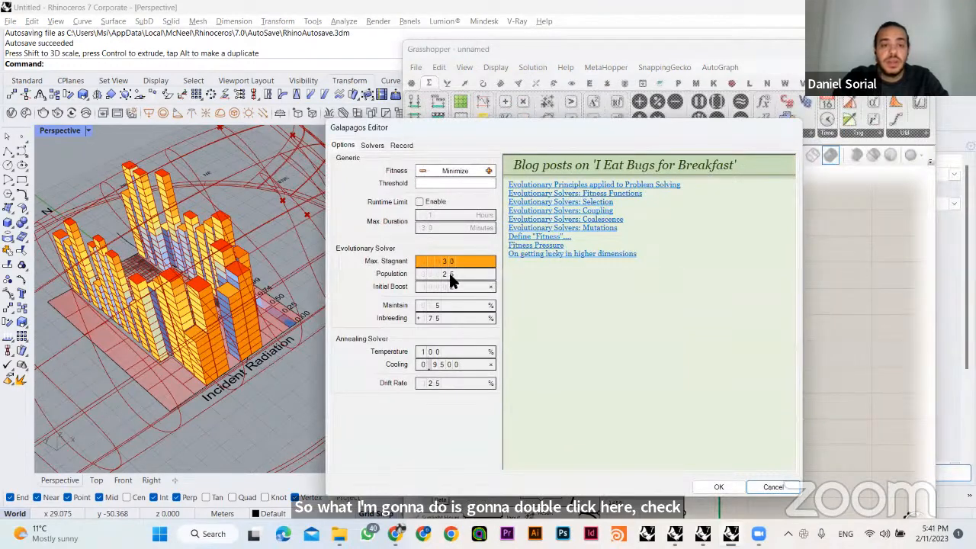
double_click(455, 287)
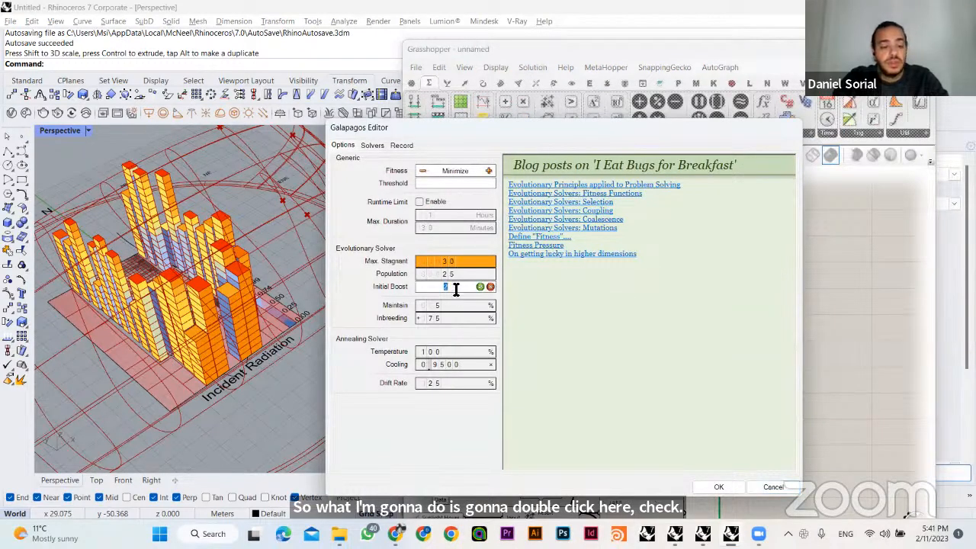
text(1)
click(480, 286)
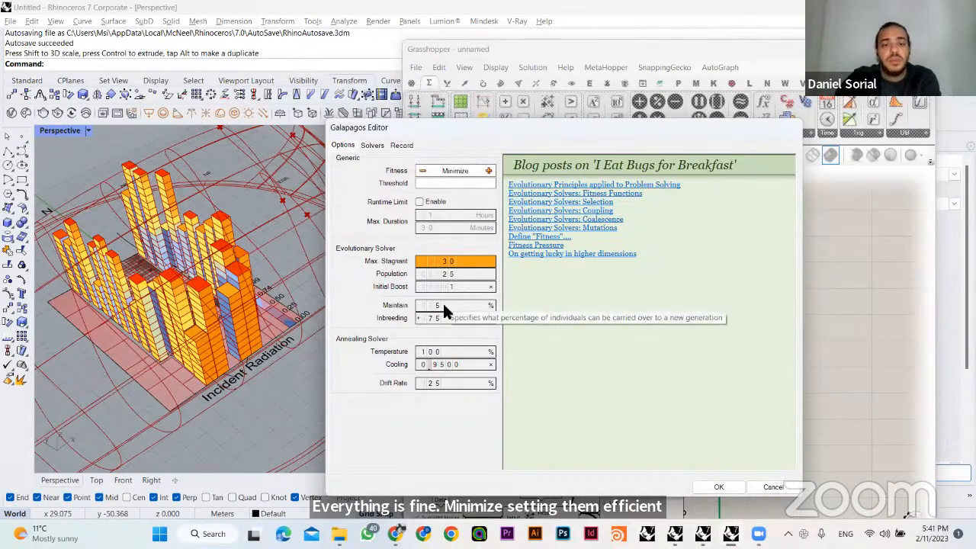
- Review the Galapagos solver page and options, and try the three viewport display modes for genomes, ending on better genomes only
click(373, 147)
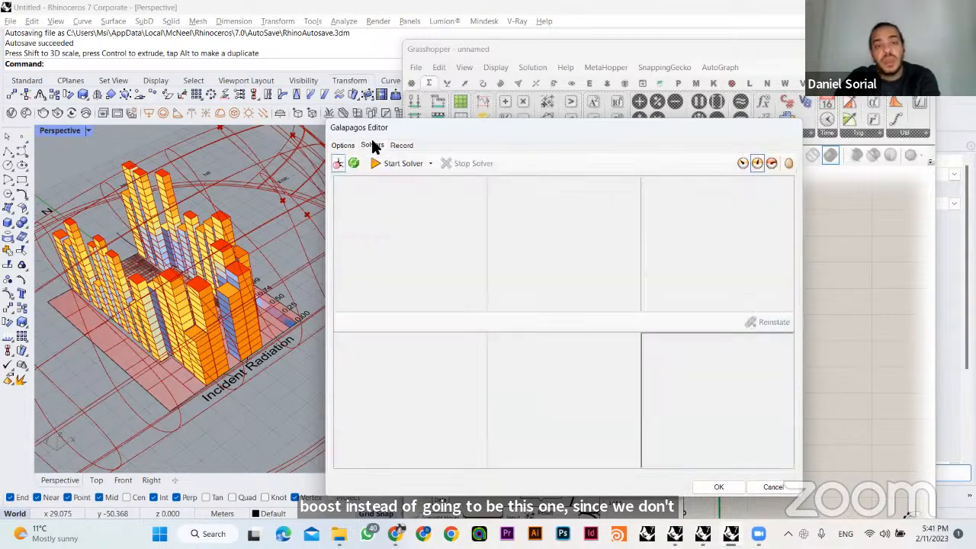
drag(388, 128, 395, 100)
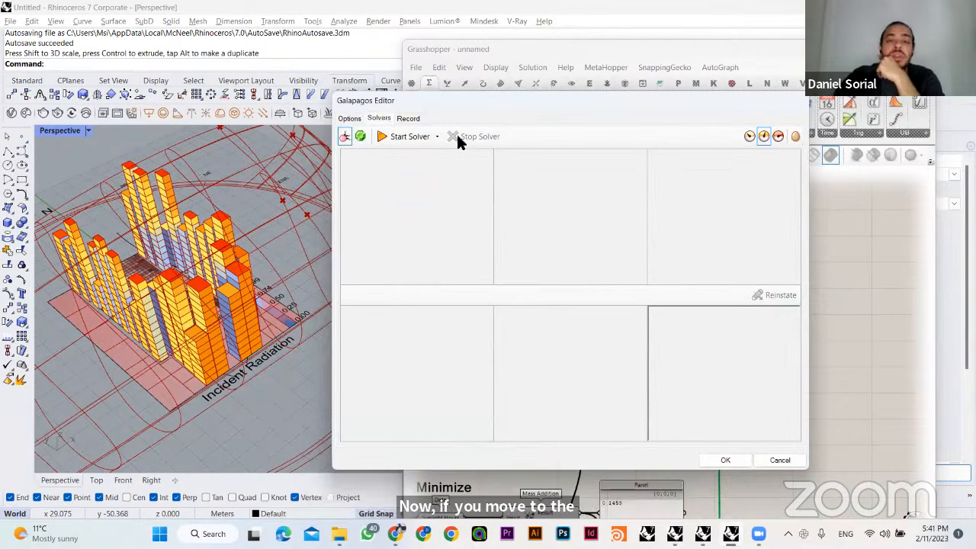
click(349, 119)
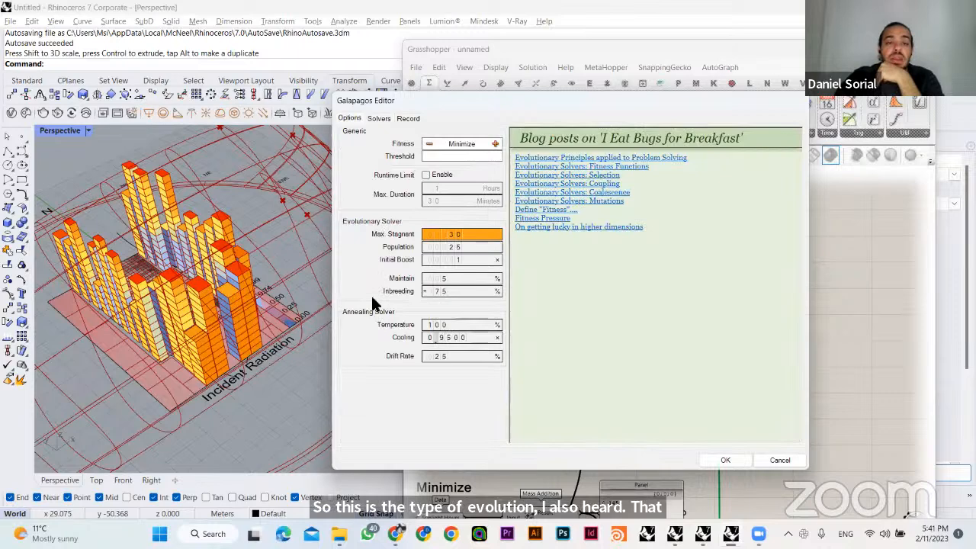
click(378, 118)
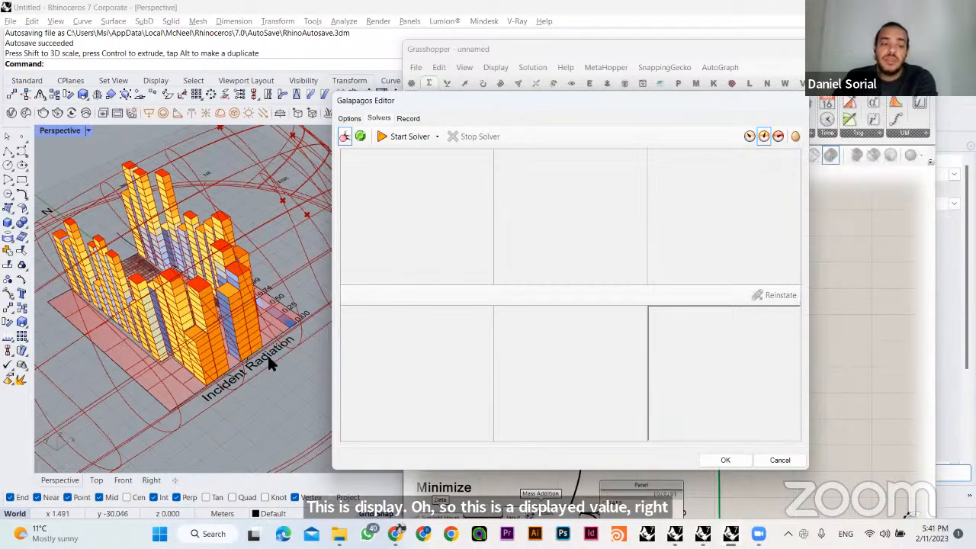
click(748, 142)
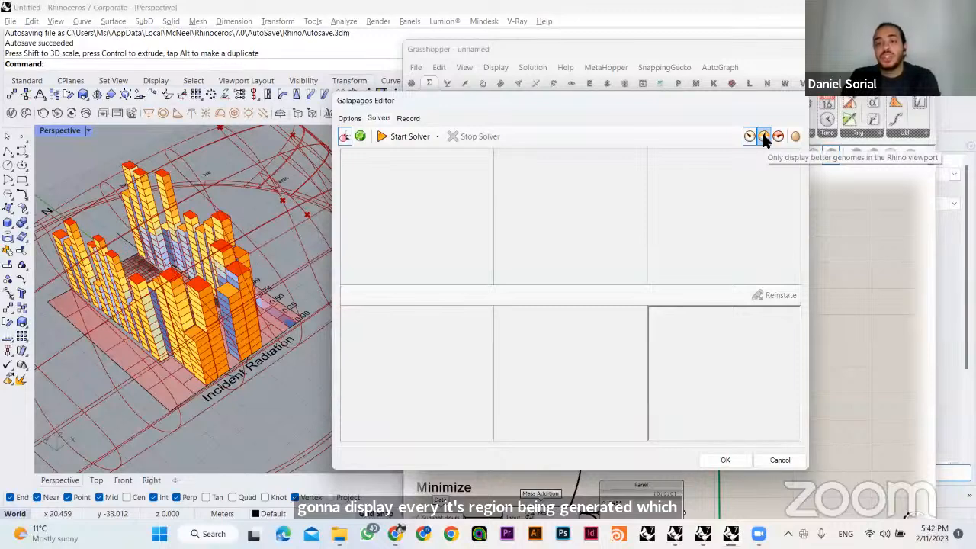
click(763, 138)
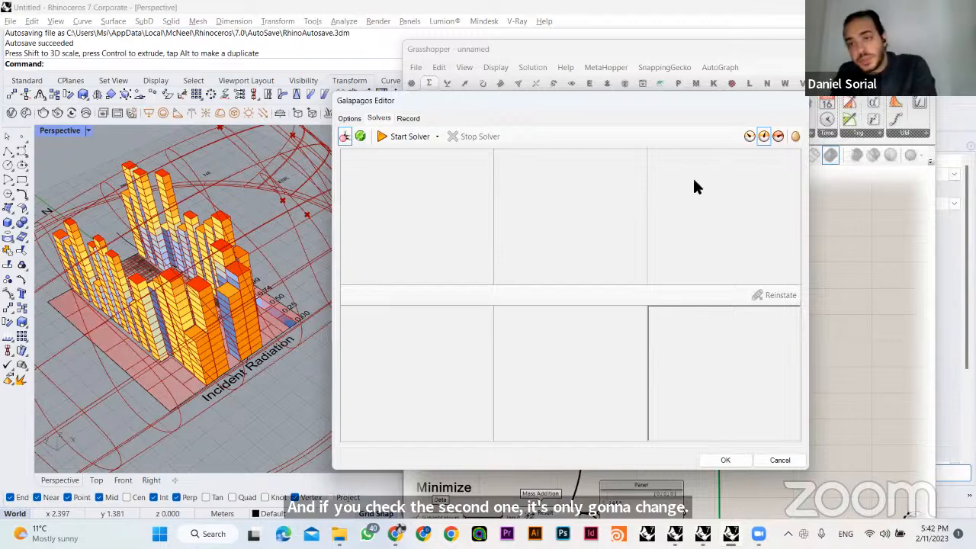
click(777, 140)
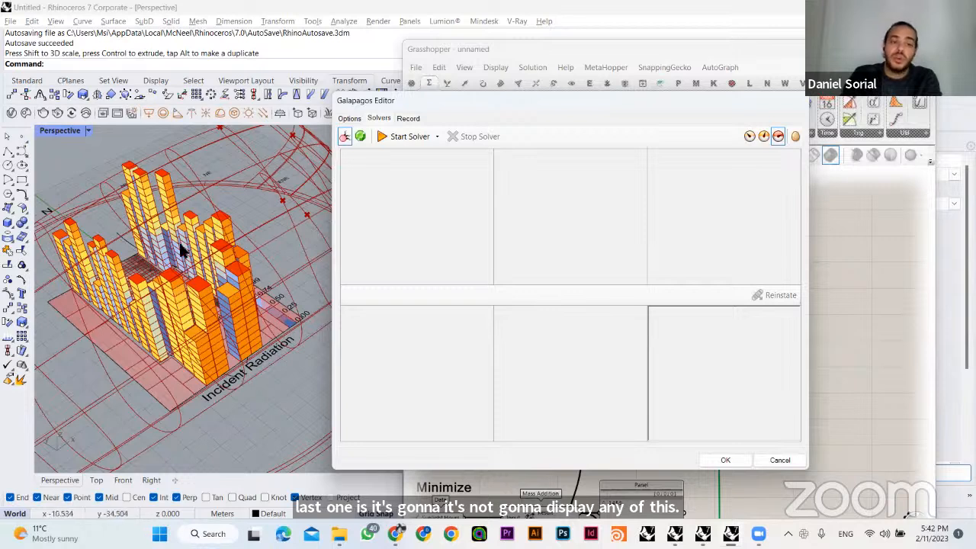
click(762, 135)
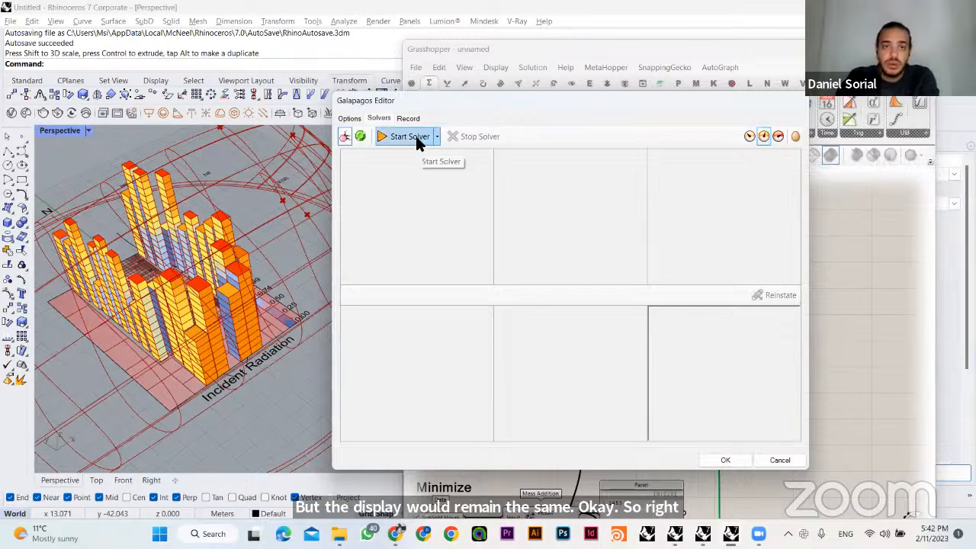
- Start the Galapagos solver and limit the Rhino viewport display to better genomes only
right_drag(238, 264, 242, 286)
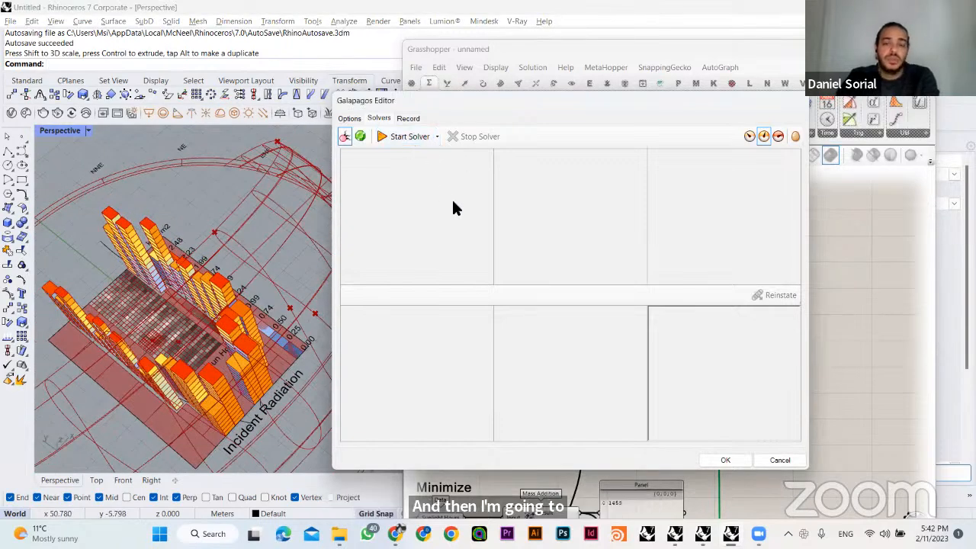
click(405, 140)
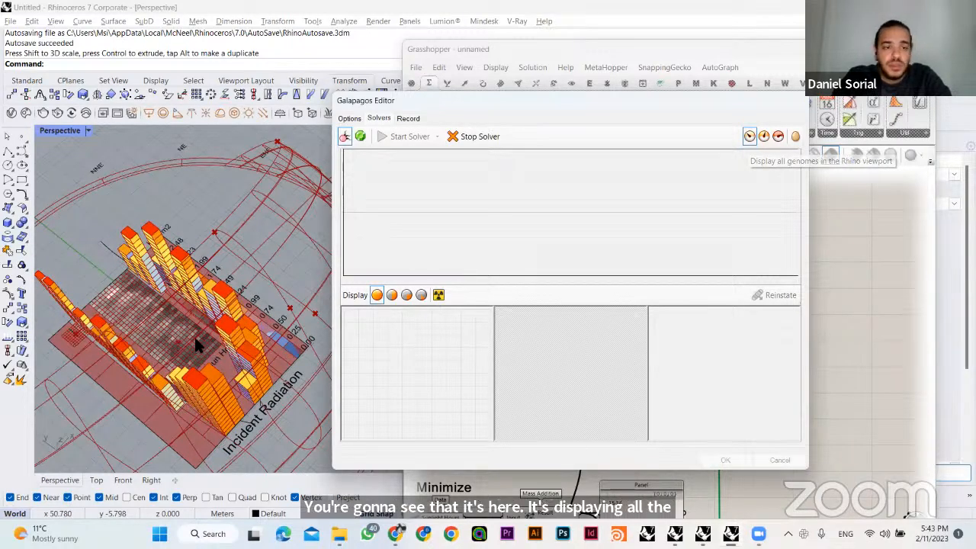
right_drag(226, 267, 226, 267)
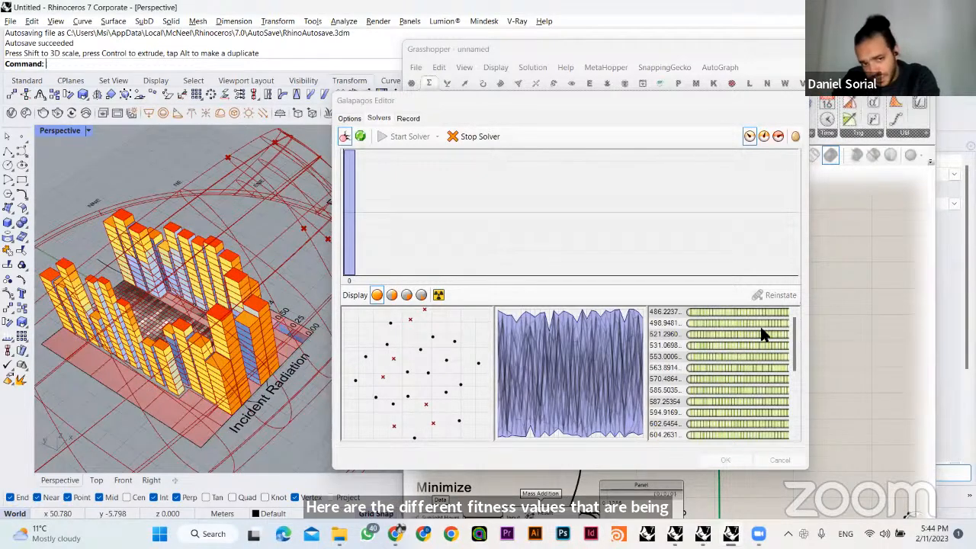
click(764, 136)
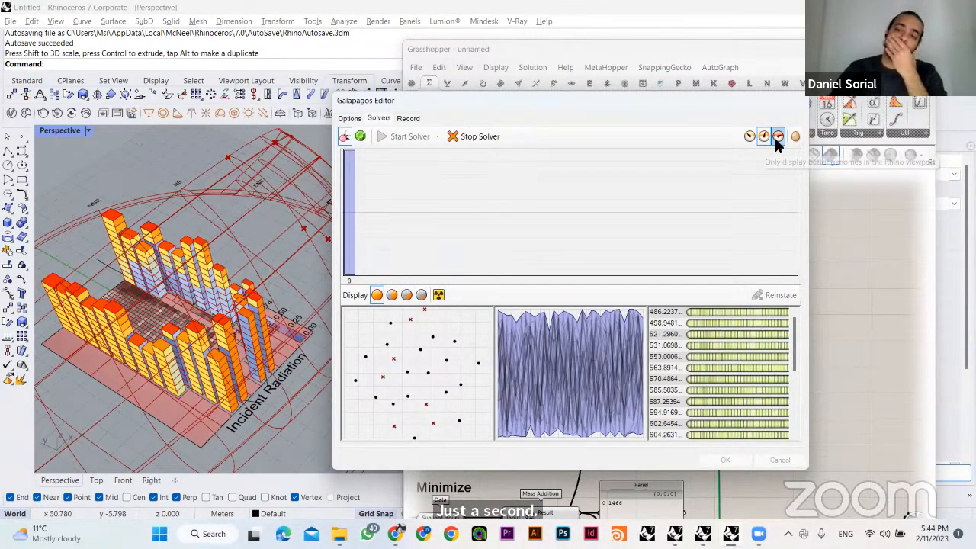
- Limit the viewport display to better genomes only and compare the top-ranked genomes in the running Galapagos solver's results list
click(774, 135)
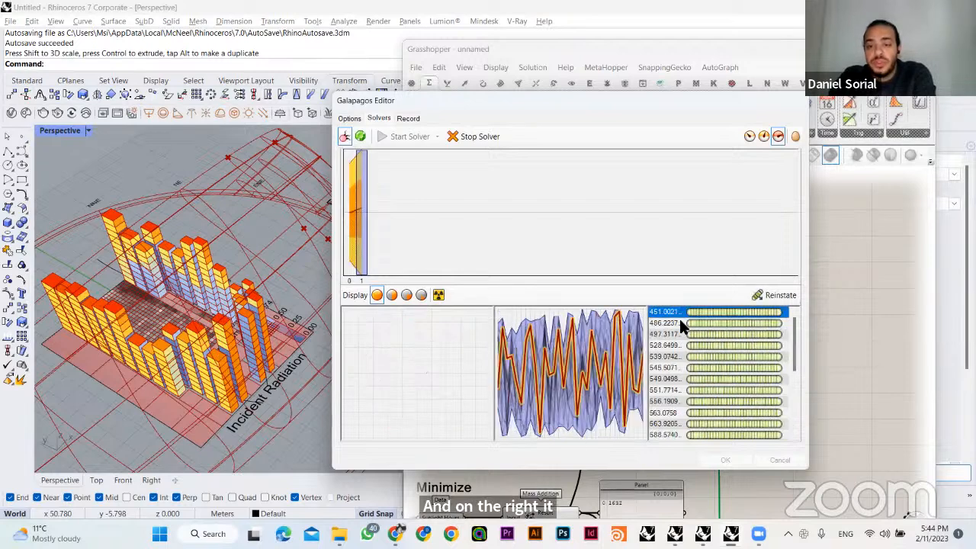
click(681, 322)
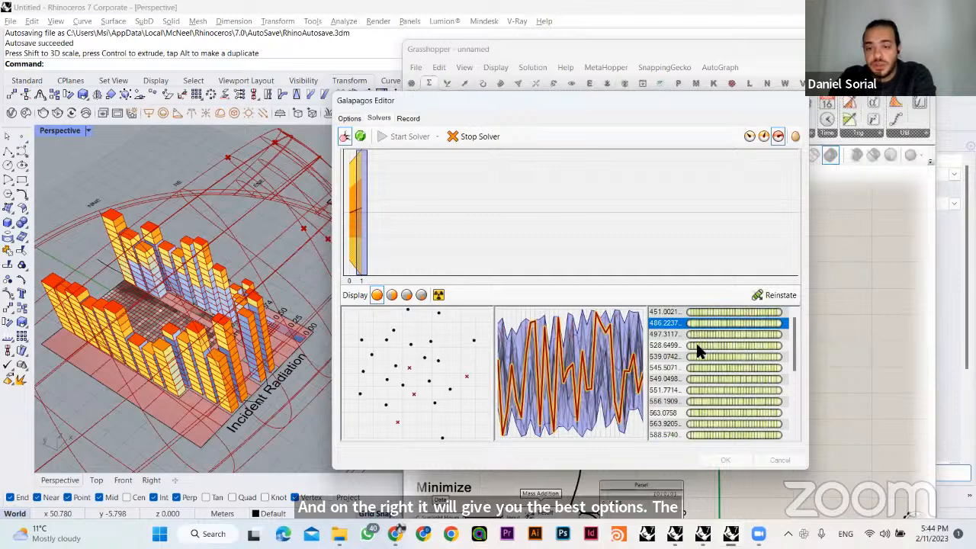
key(Down)
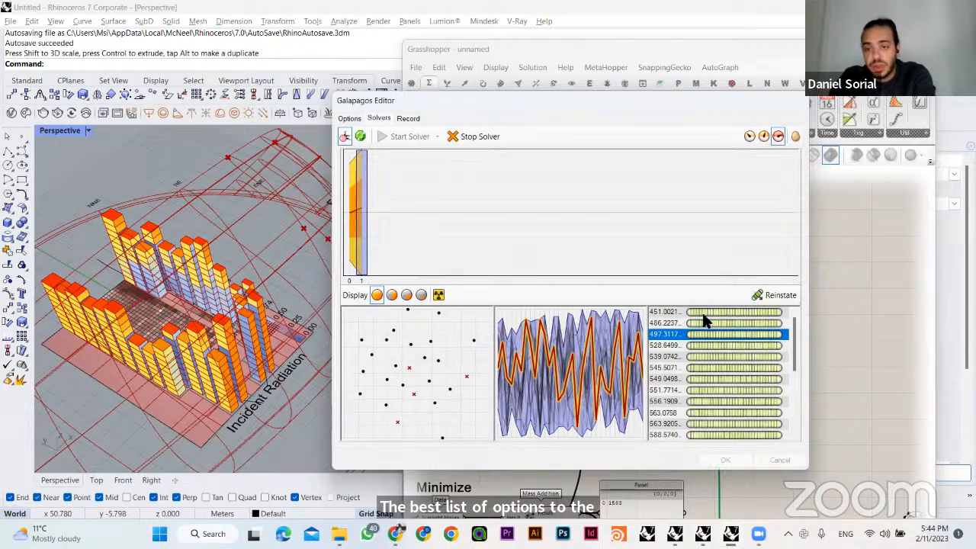
click(709, 313)
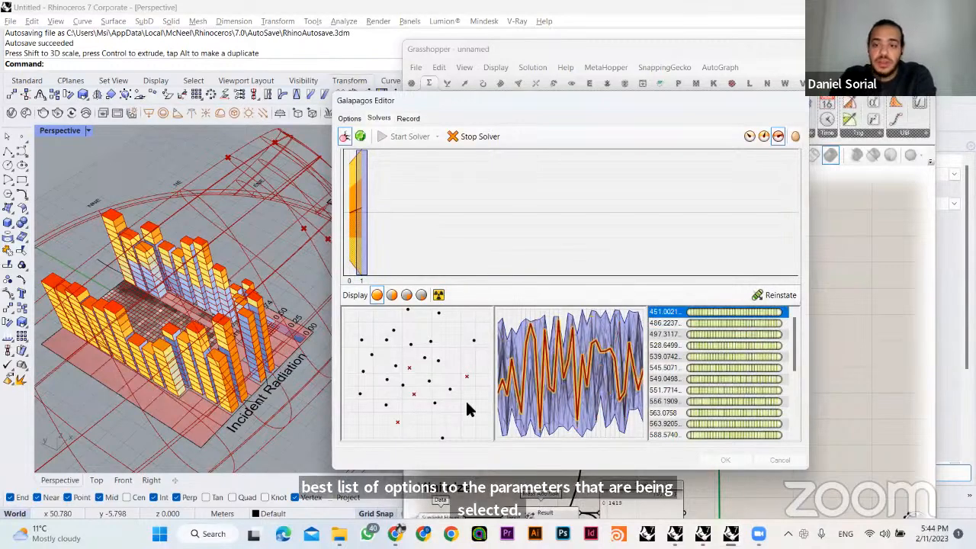
click(685, 323)
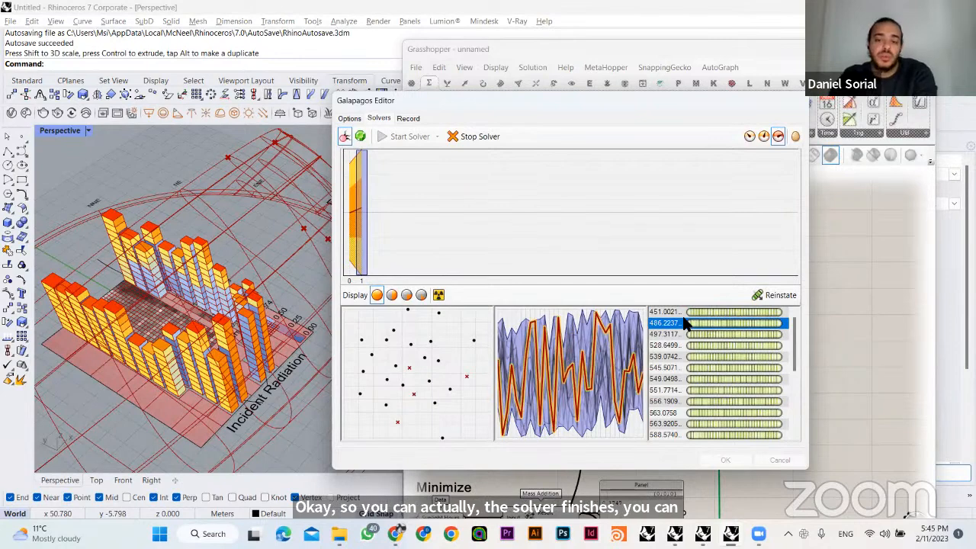
click(697, 315)
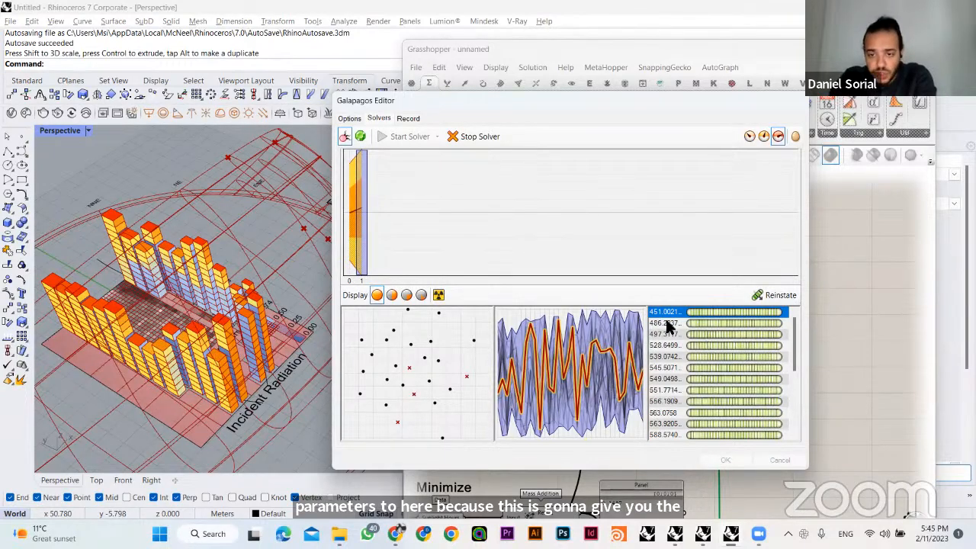
click(666, 323)
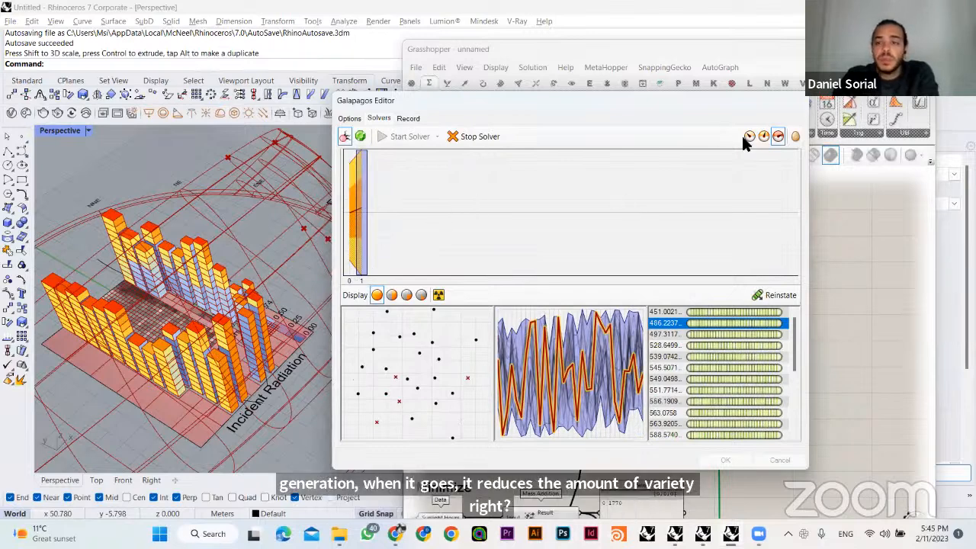
- Stop the Galapagos solver and switch to the browser to look at the Galapagos editor reference image
click(480, 137)
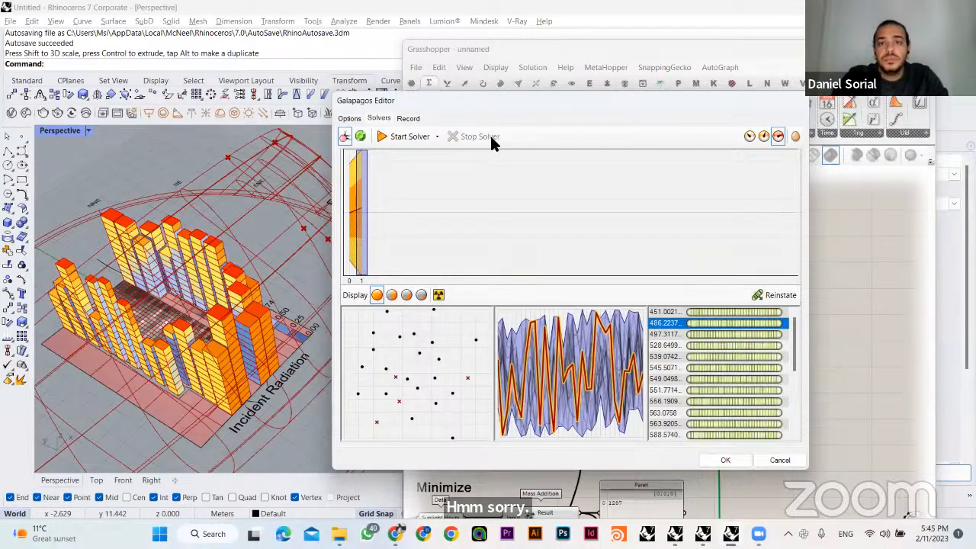
key(alt+Tab)
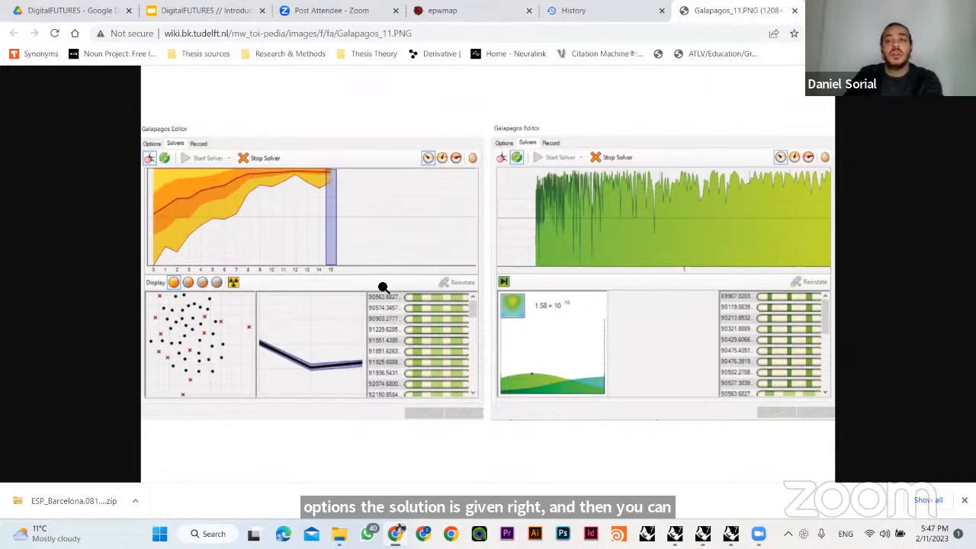
mouse_move(727, 533)
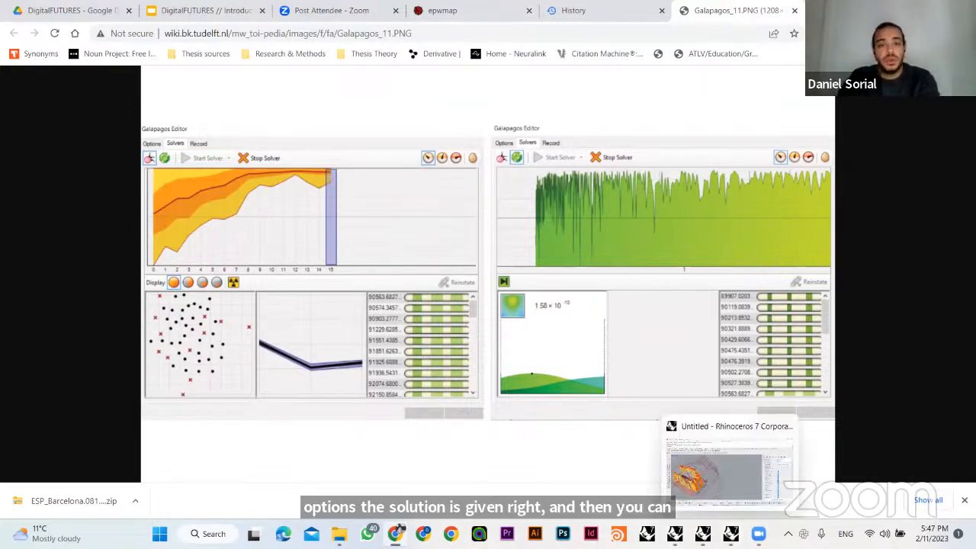
- Return to the Galapagos editor, reinstate a top-ranked genome from generation 0 and accept the solver result
click(675, 311)
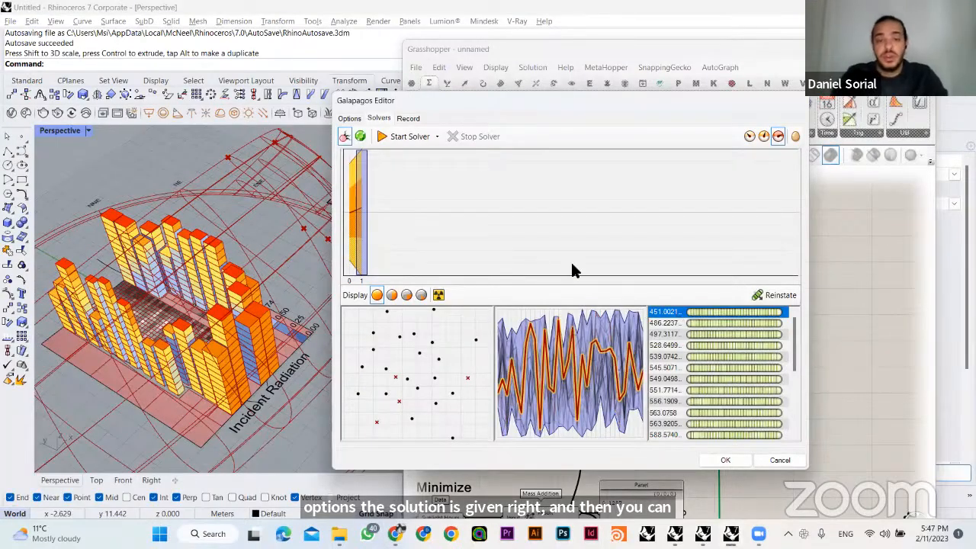
click(356, 195)
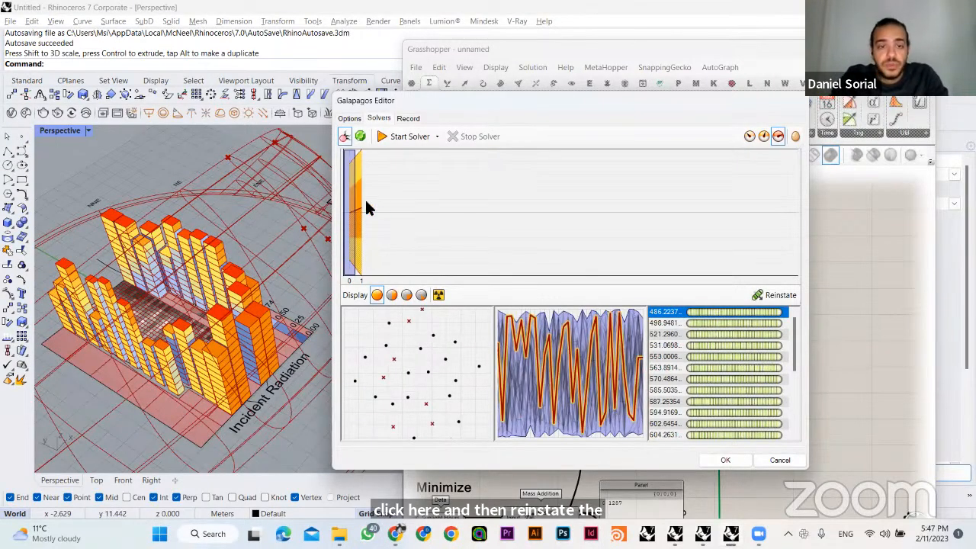
click(664, 320)
click(754, 310)
click(773, 298)
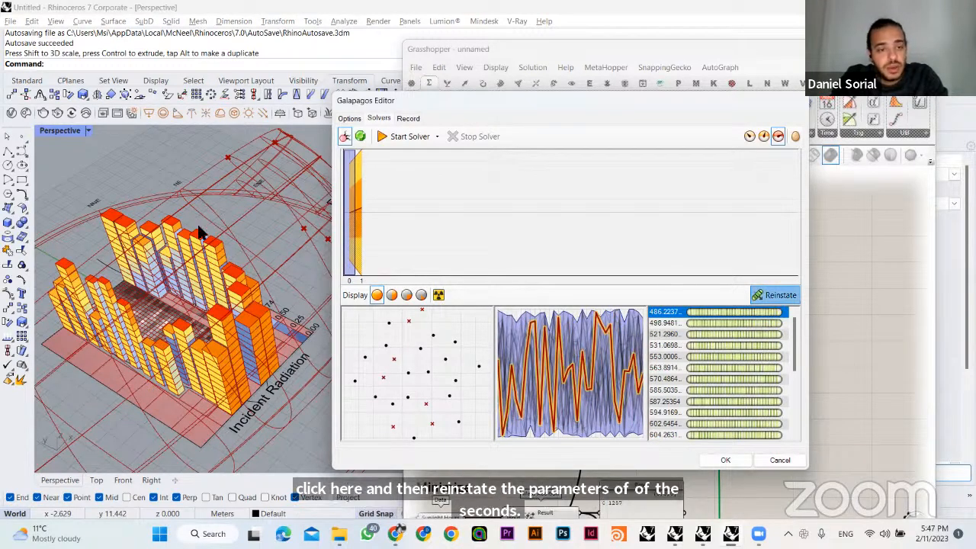
click(688, 334)
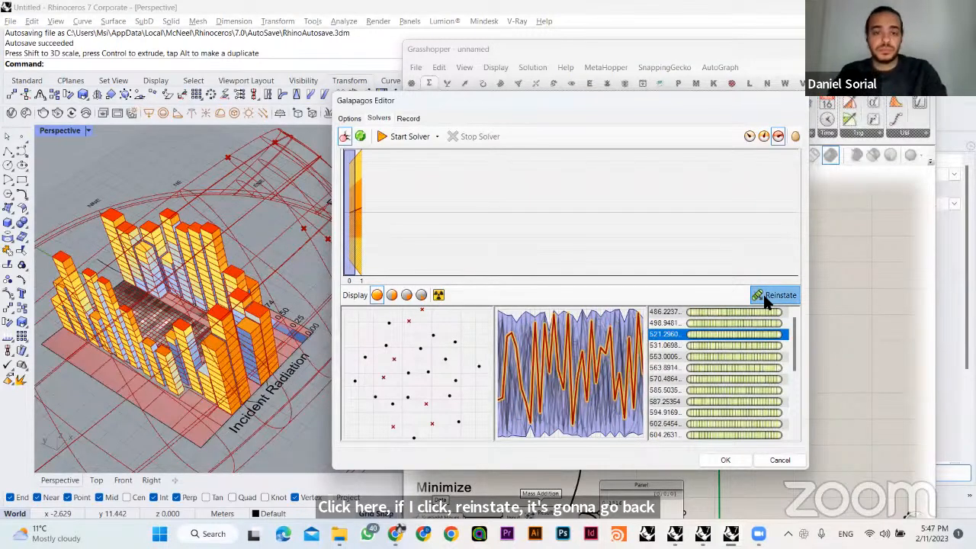
click(725, 460)
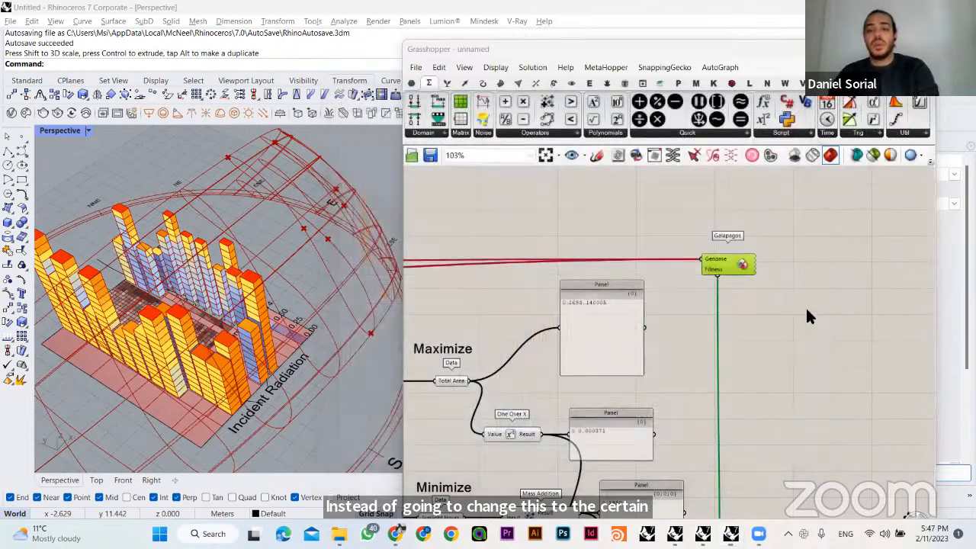
- Examine the reinstated massing and trace the definition from the Galapagos component back to the building extrusion components
right_drag(298, 316, 359, 214)
scroll(577, 273, down, 3)
right_drag(577, 273, 698, 257)
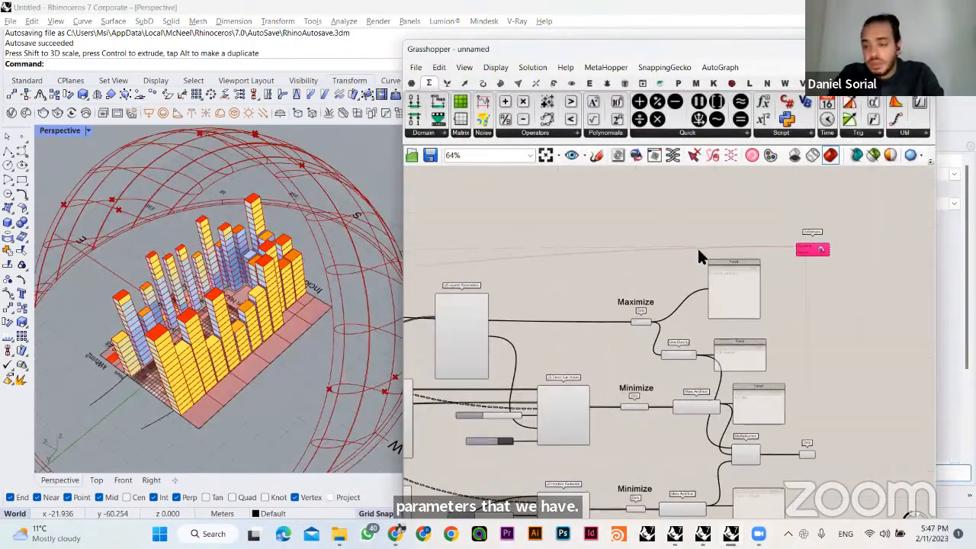
right_drag(638, 269, 637, 296)
drag(742, 210, 745, 209)
click(732, 191)
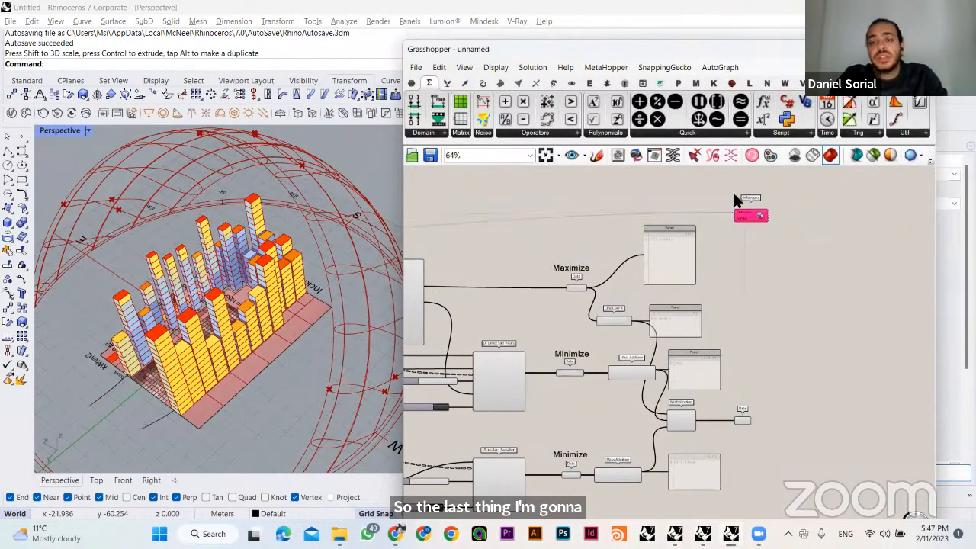
right_drag(597, 383, 861, 374)
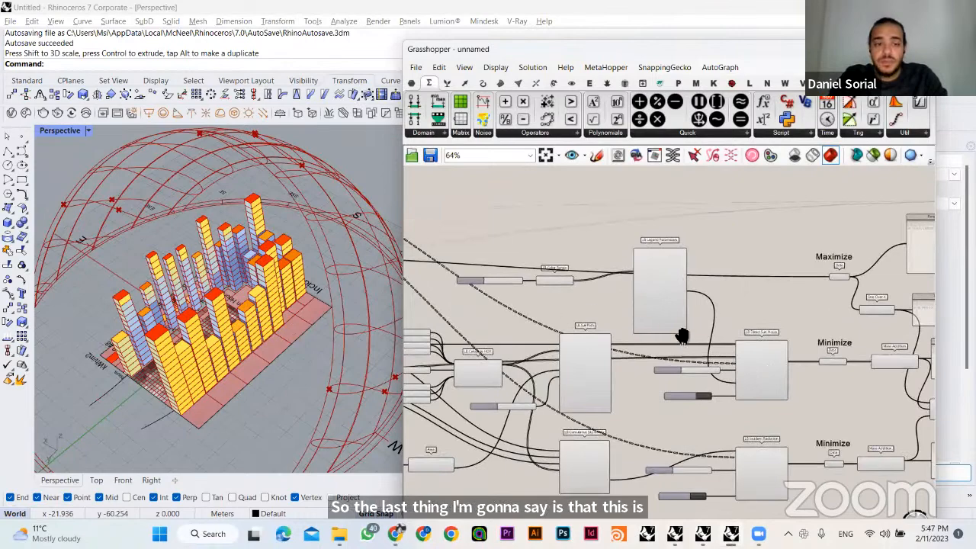
right_drag(682, 337, 903, 358)
scroll(786, 359, down, 2)
scroll(651, 335, up, 2)
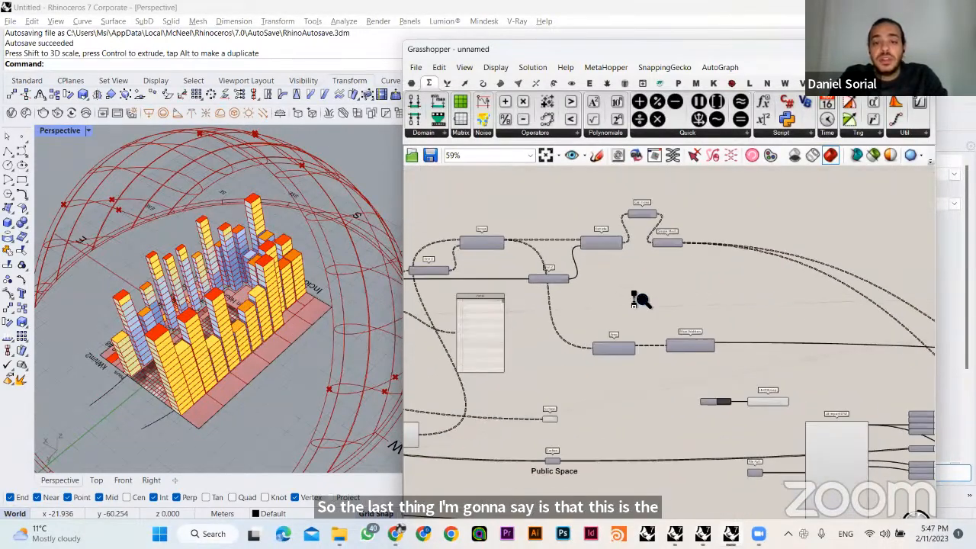
scroll(639, 294, up, 2)
- Line up the Cap Holes and Simple Mesh components in one row after the Extrude component
click(744, 249)
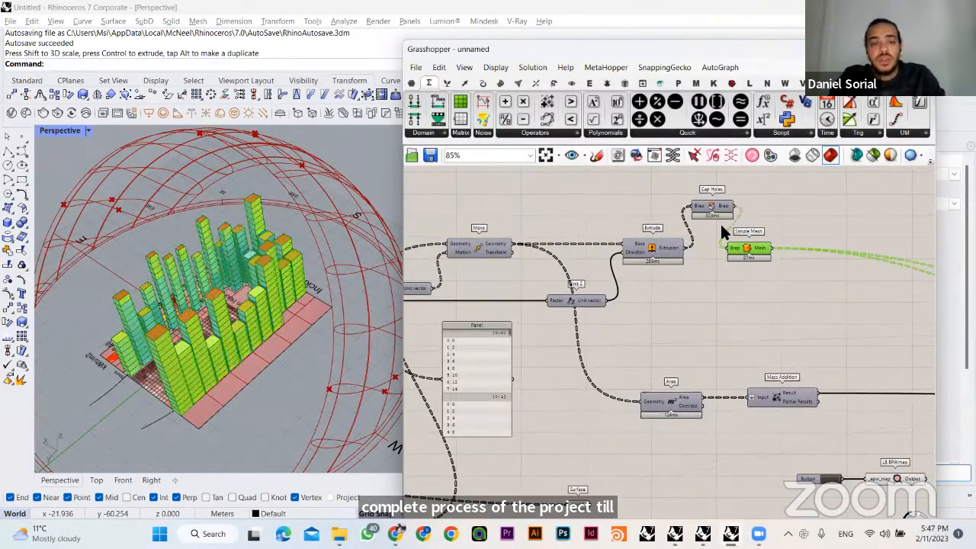
drag(746, 252, 801, 248)
drag(711, 206, 728, 248)
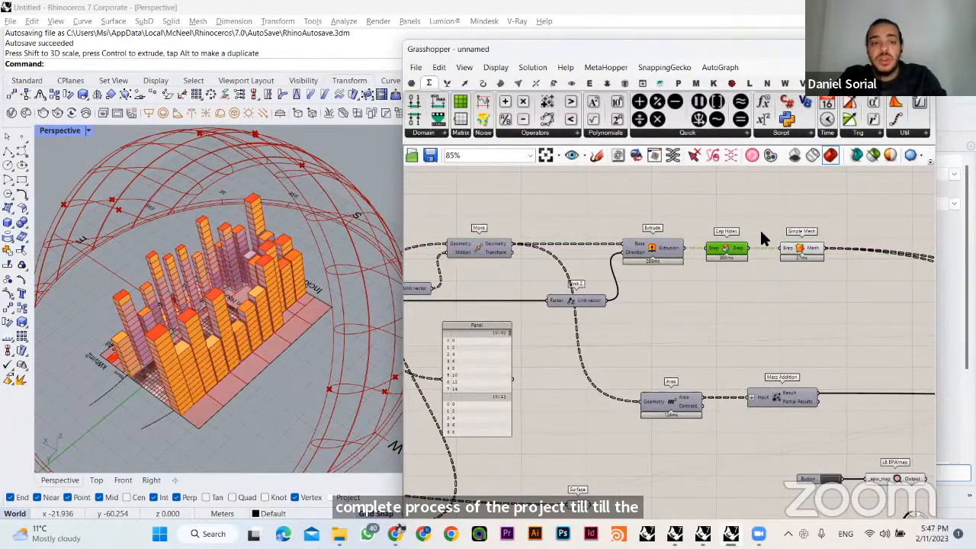
right_drag(222, 367, 287, 246)
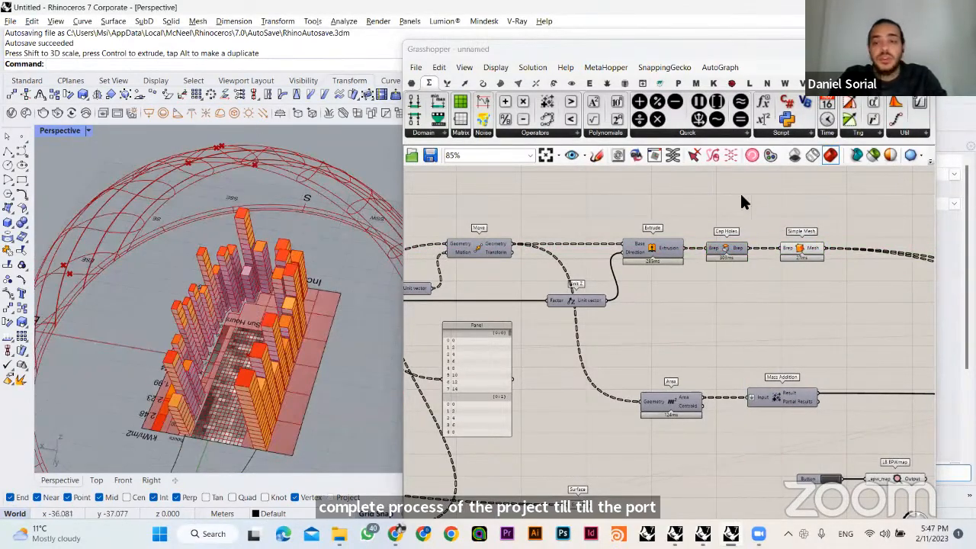
- Highlight the meshed massing through the Simple Mesh component and shift that component slightly closer to Cap Holes
click(805, 252)
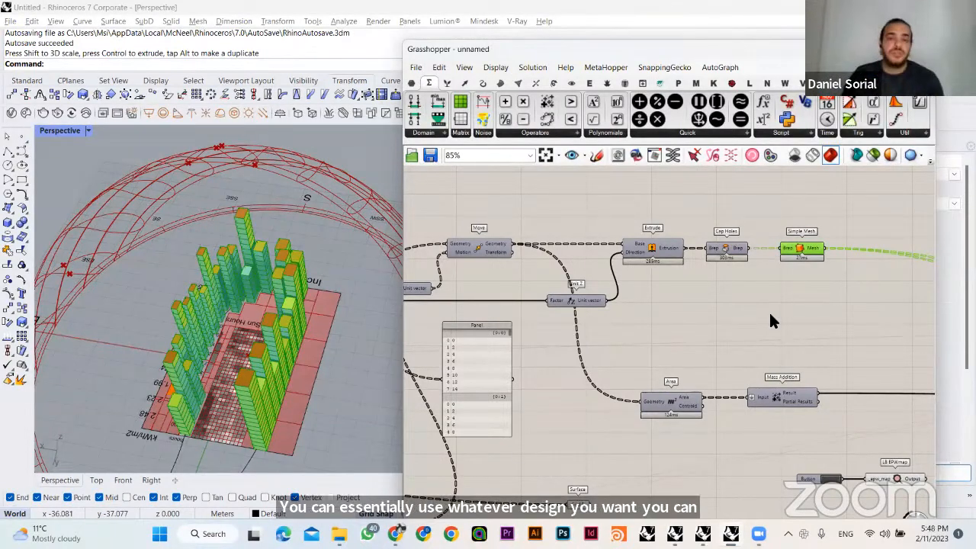
click(765, 314)
click(807, 256)
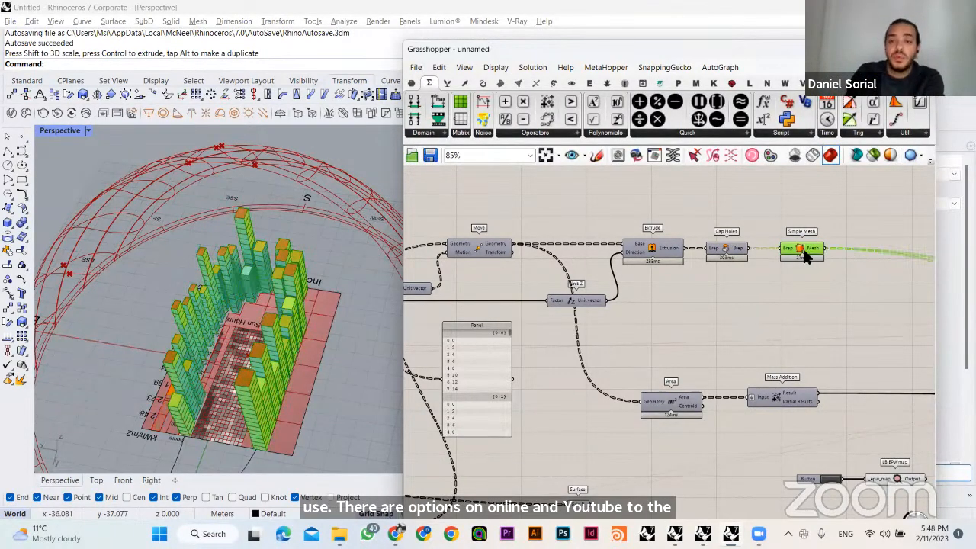
click(774, 256)
right_drag(656, 286, 456, 281)
drag(585, 242, 578, 241)
click(575, 224)
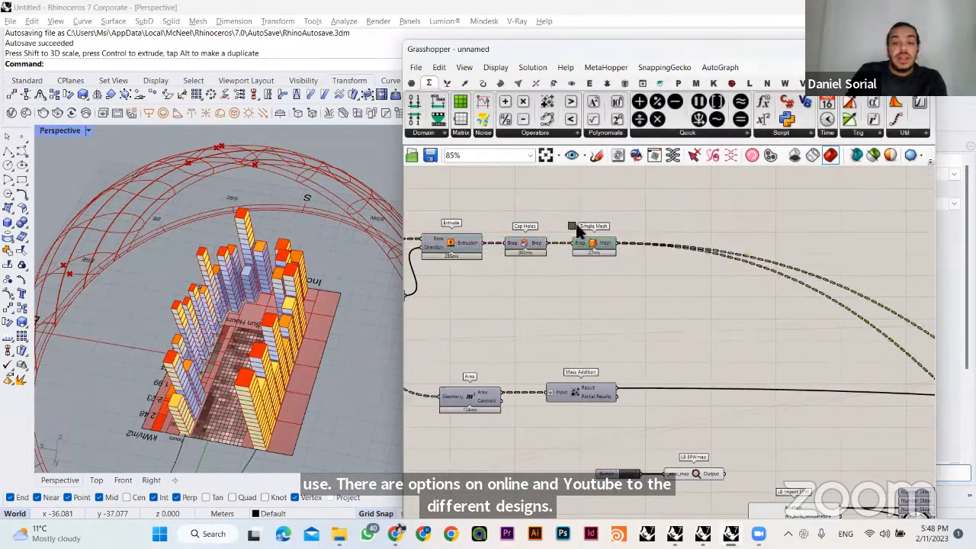
click(581, 391)
right_drag(628, 342, 599, 305)
mouse_move(322, 297)
right_down()
mouse_move(269, 287)
mouse_move(290, 279)
mouse_move(267, 273)
right_up()
click(514, 424)
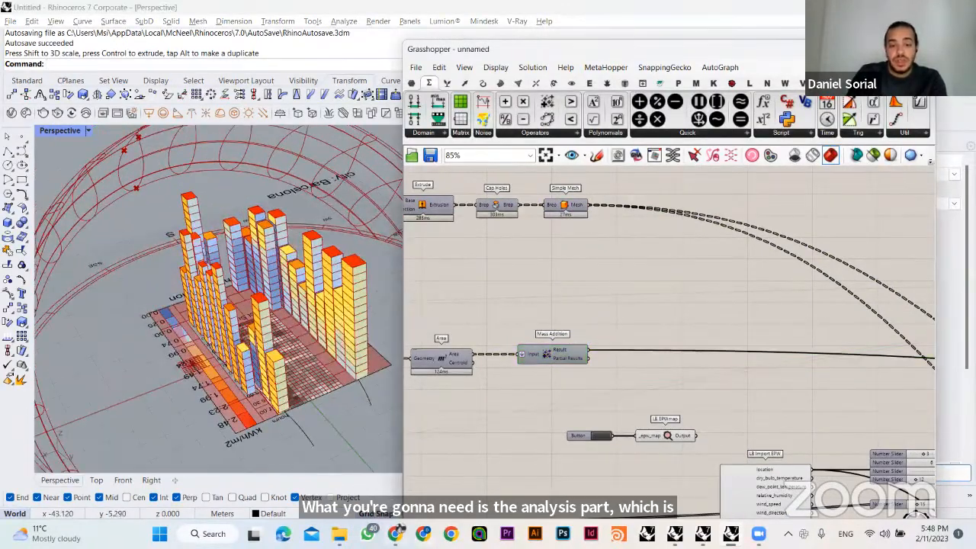
- Switch to the browser and show the Workflow slide, slide 3, of the Introduction to Genetic Algorithms presentation
click(396, 534)
click(170, 13)
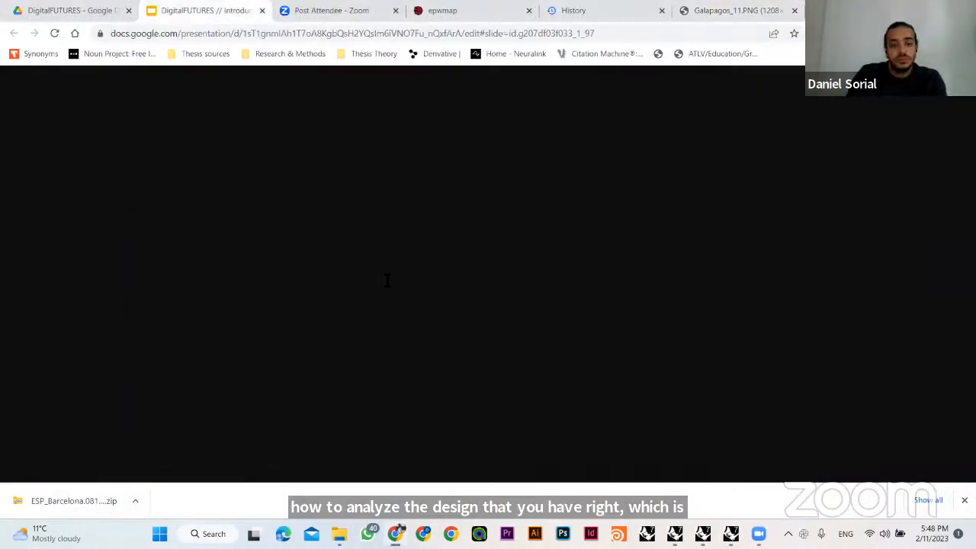
click(69, 252)
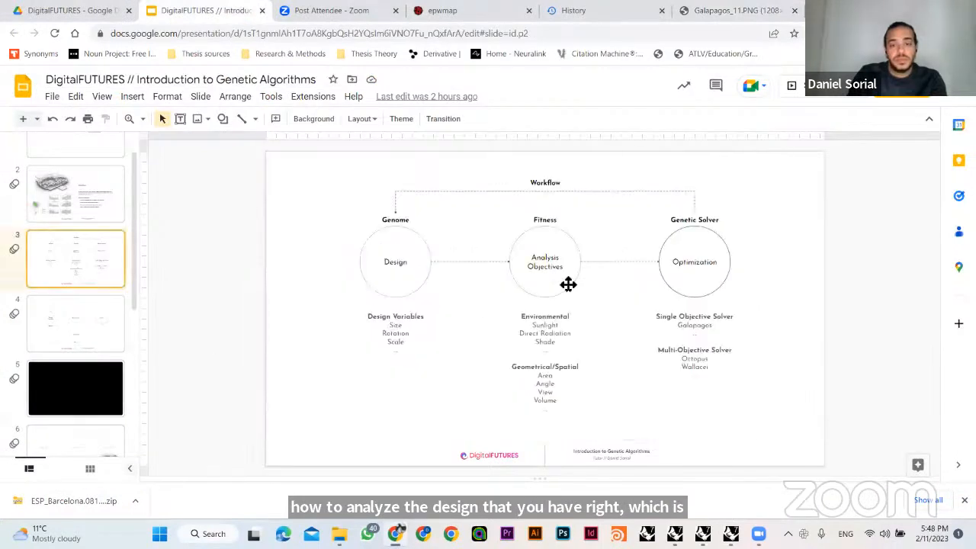